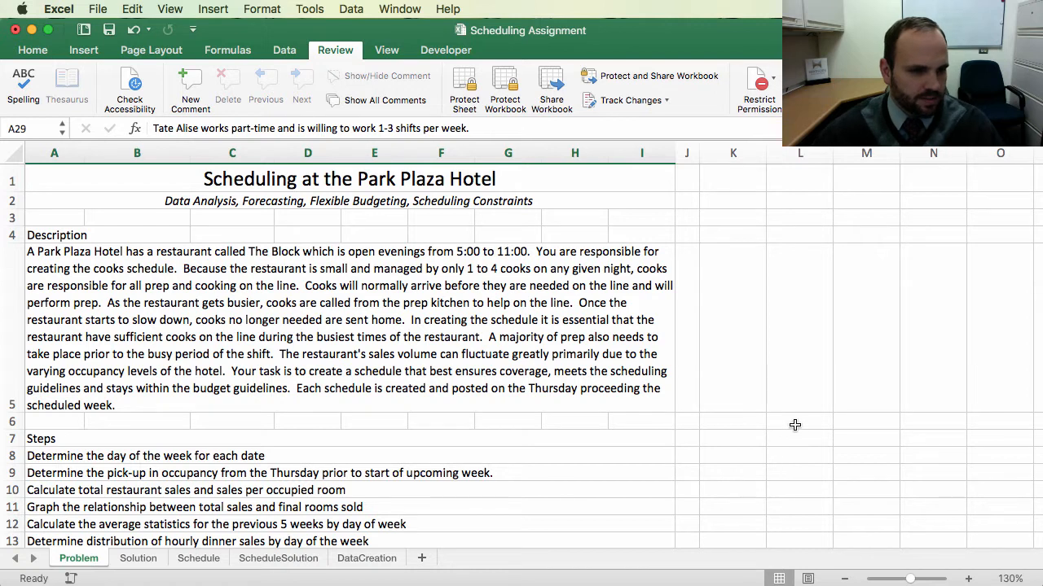
Step: Read through the description, steps and scheduling guidelines on the Problem sheet down to the sales data table
scroll(778, 433, "down", 3)
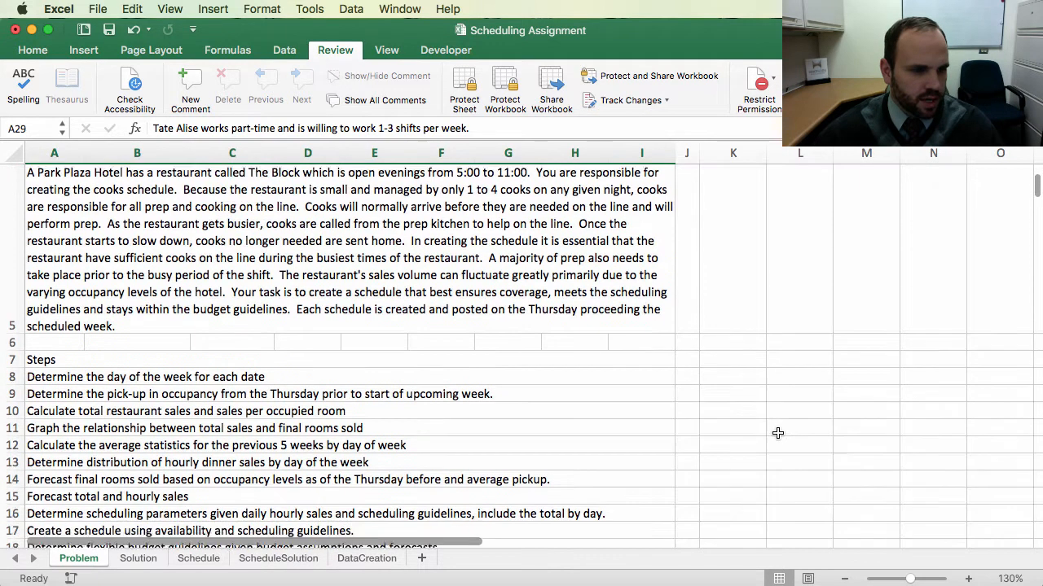
scroll(778, 433, "down", 4)
scroll(779, 436, "down", 2)
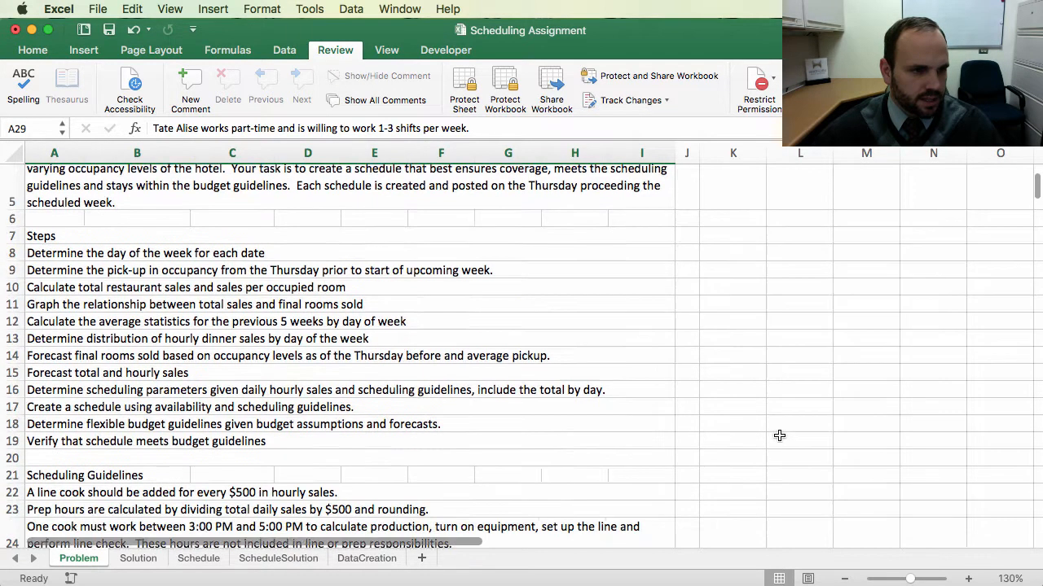
scroll(779, 435, "down", 2)
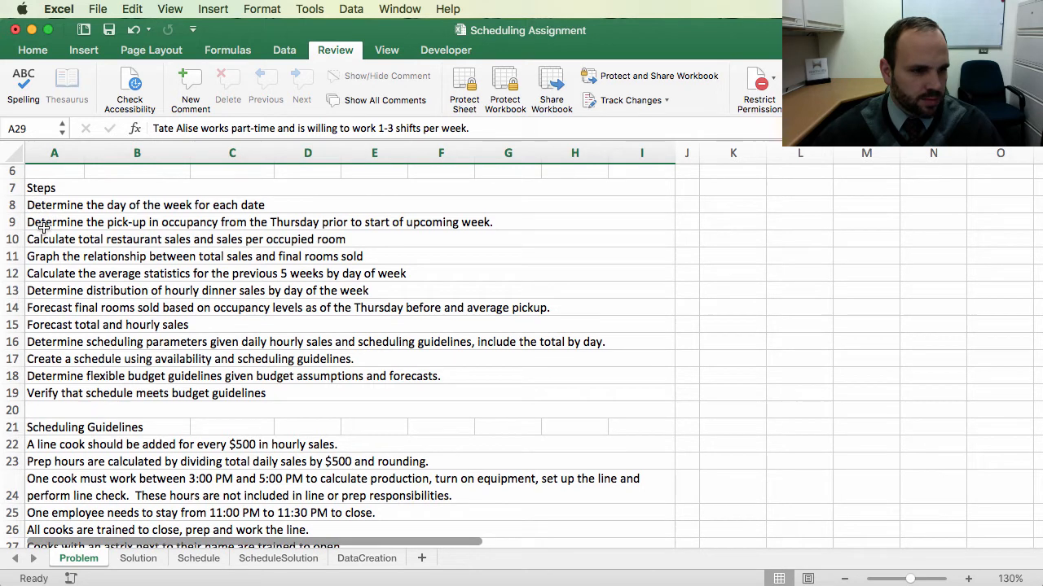
scroll(649, 400, "down", 3)
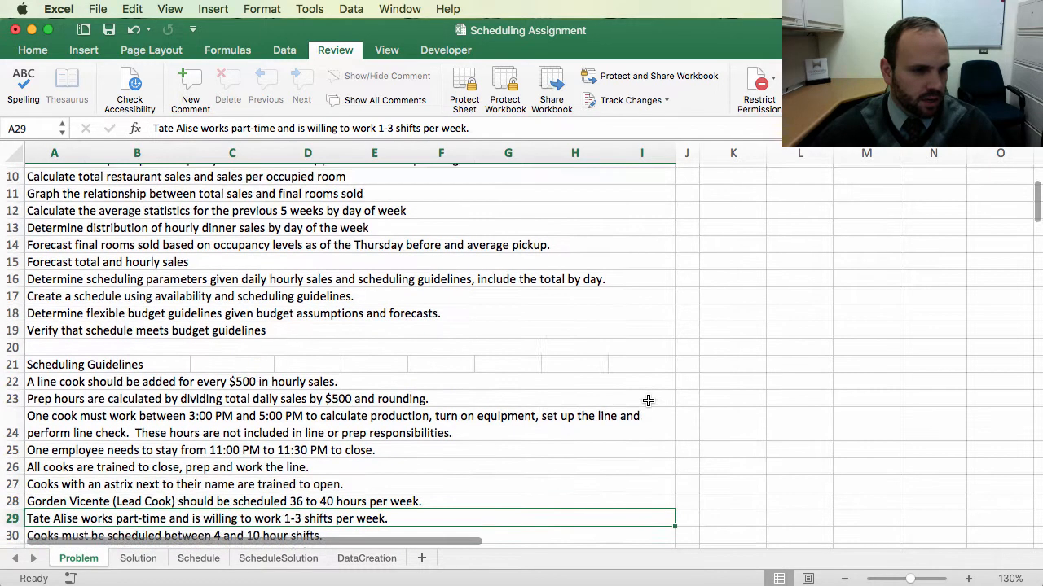
scroll(648, 400, "down", 5)
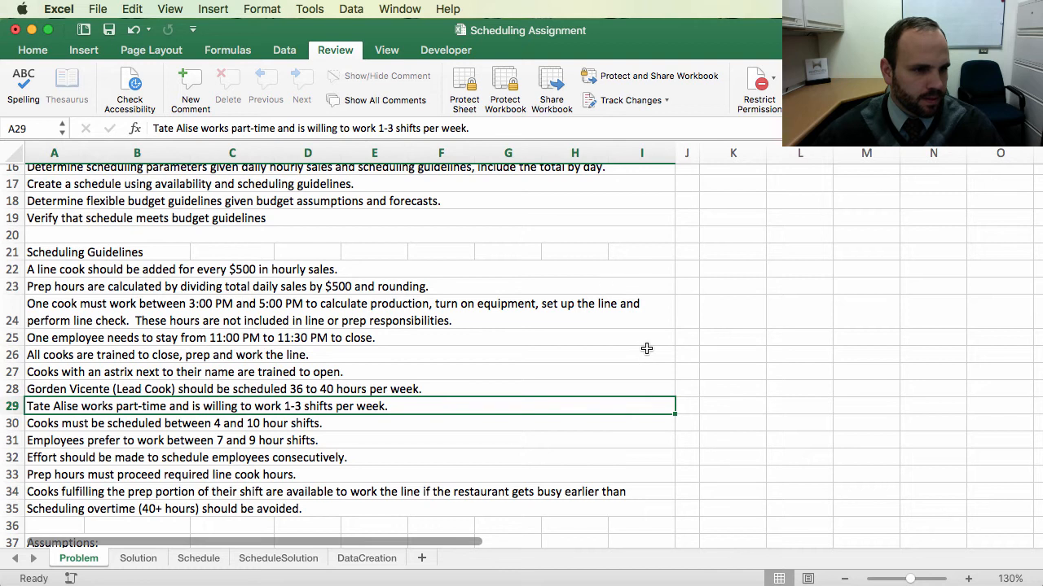
scroll(646, 349, "up", 3)
scroll(646, 348, "up", 7)
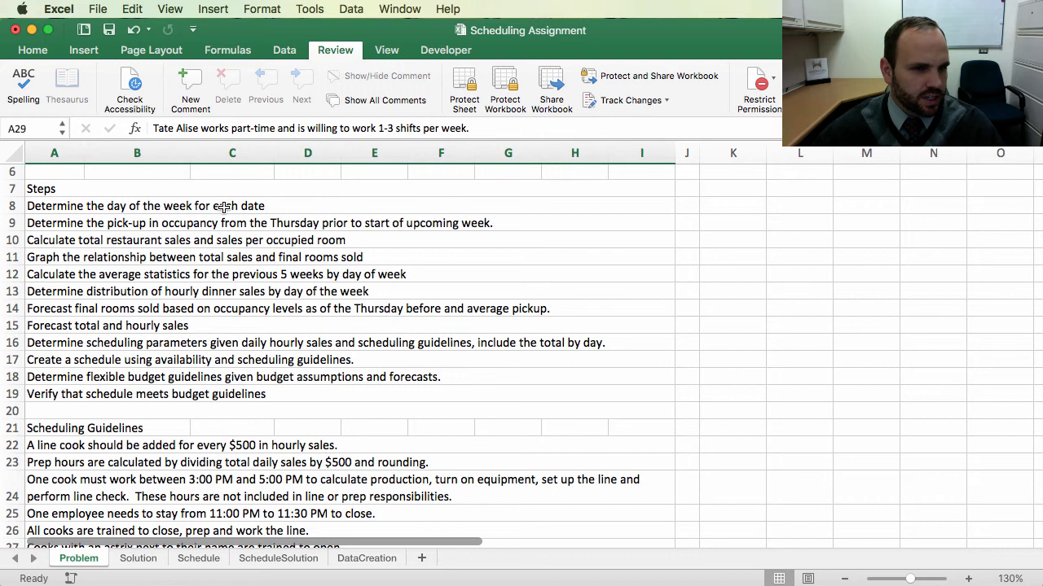
scroll(322, 317, "down", 10)
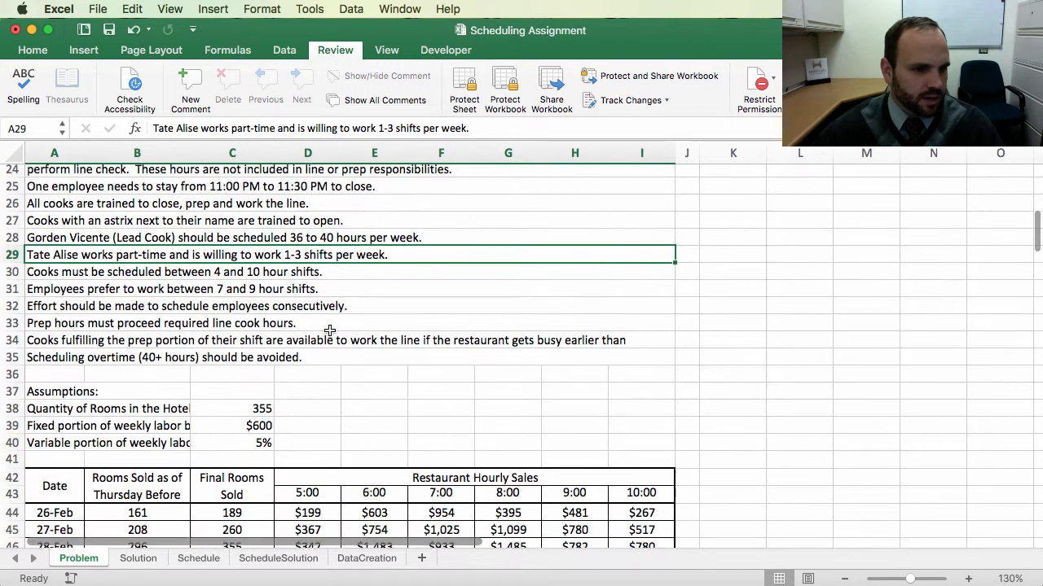
scroll(329, 330, "down", 2)
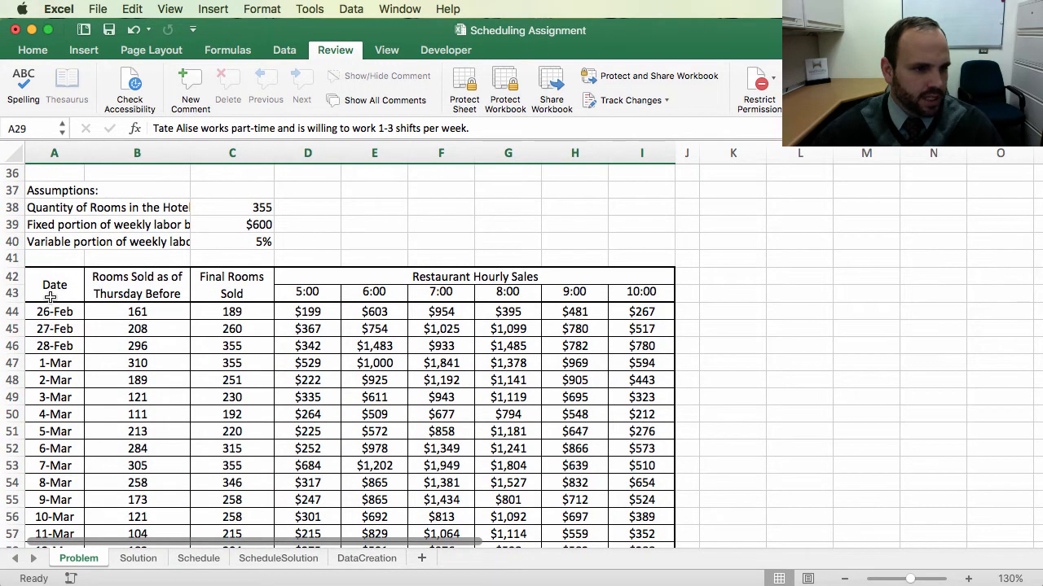
Step: Insert a new blank column before the Rooms Sold as of Thursday Before column
left_click(119, 147)
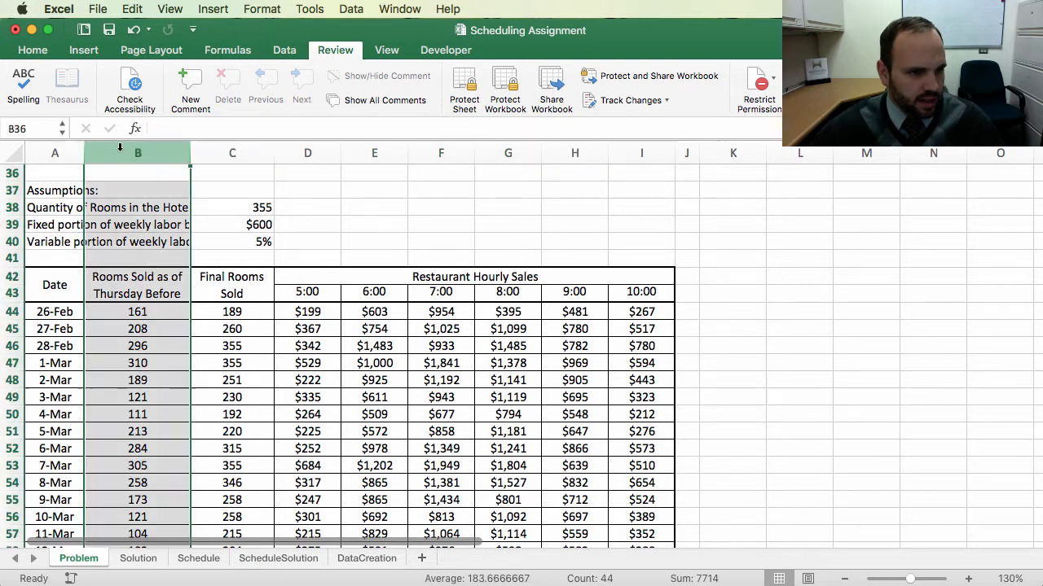
right_click(120, 151)
left_click(153, 227)
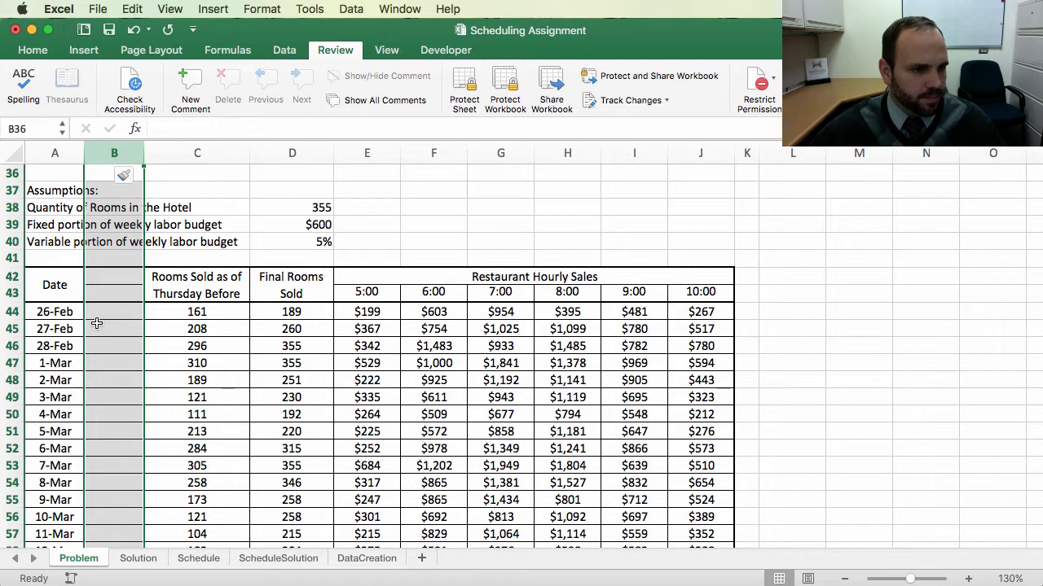
Step: Title the new column's header 'Day of Week' and merge and center it across rows 42 and 43
left_click(61, 286)
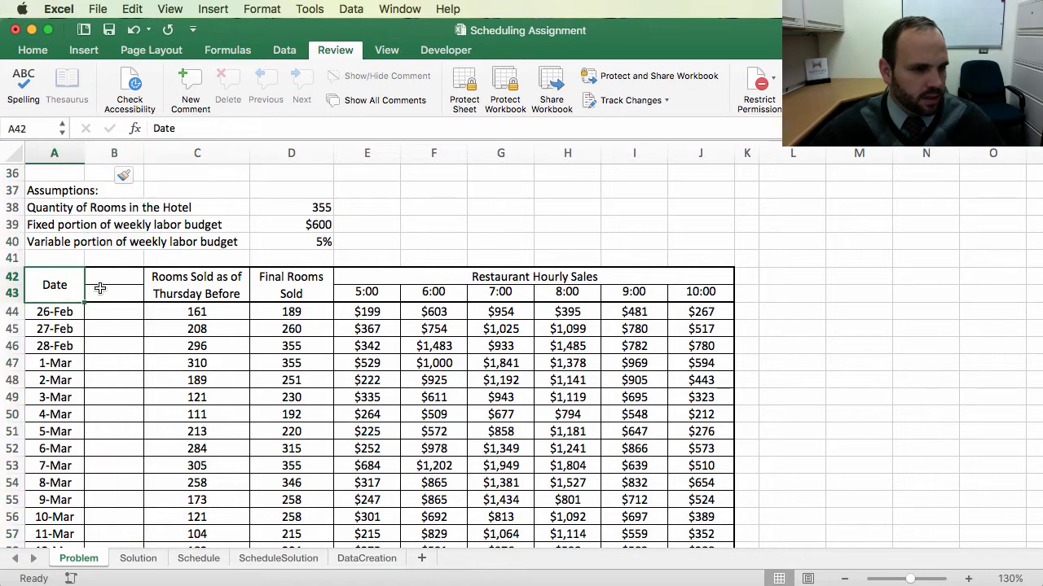
left_click(109, 271)
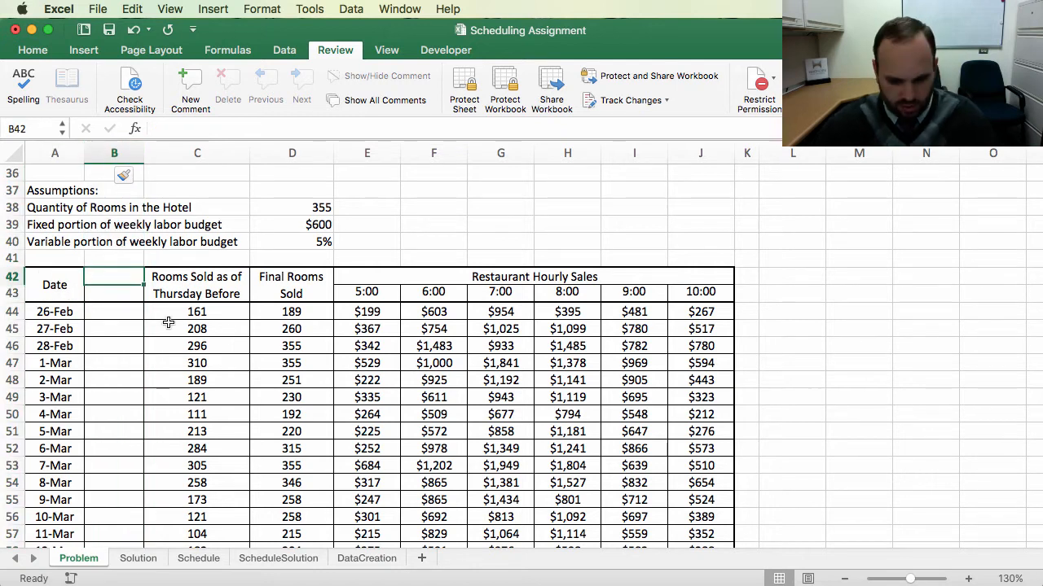
type("Day")
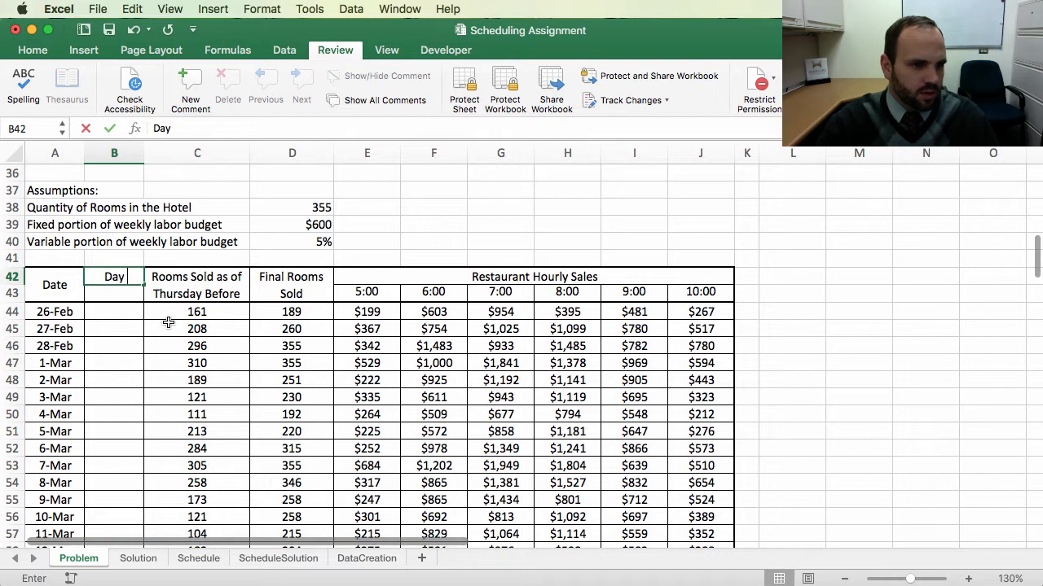
type(" of Week")
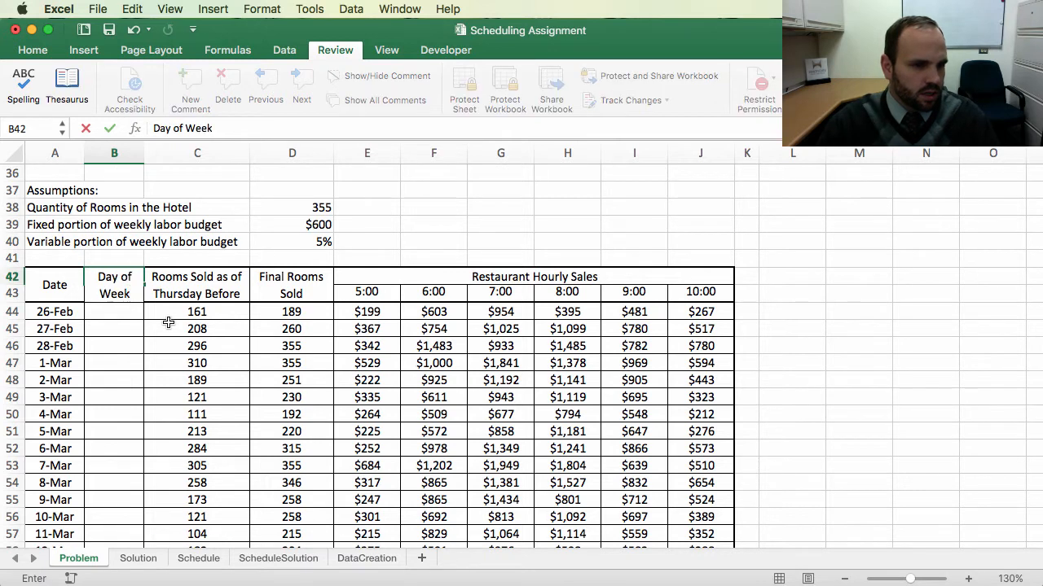
key("Return")
left_click_drag(114, 277, 118, 294)
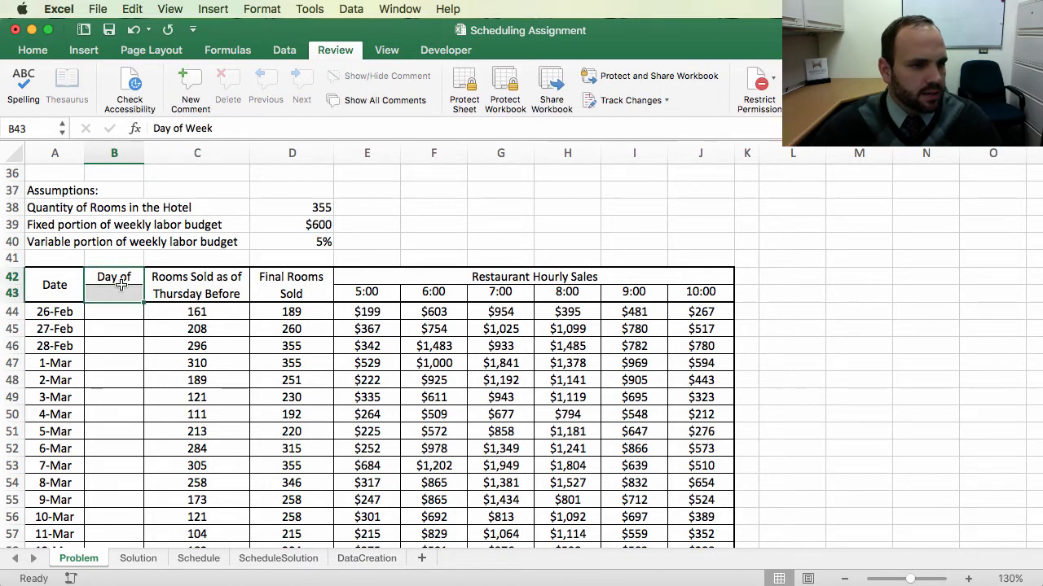
left_click(33, 51)
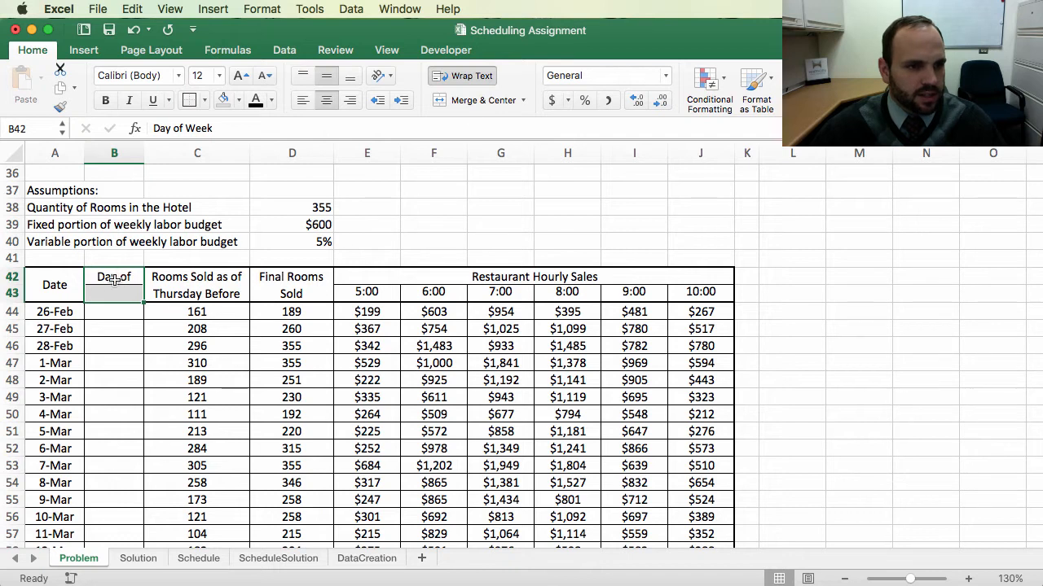
left_click(478, 102)
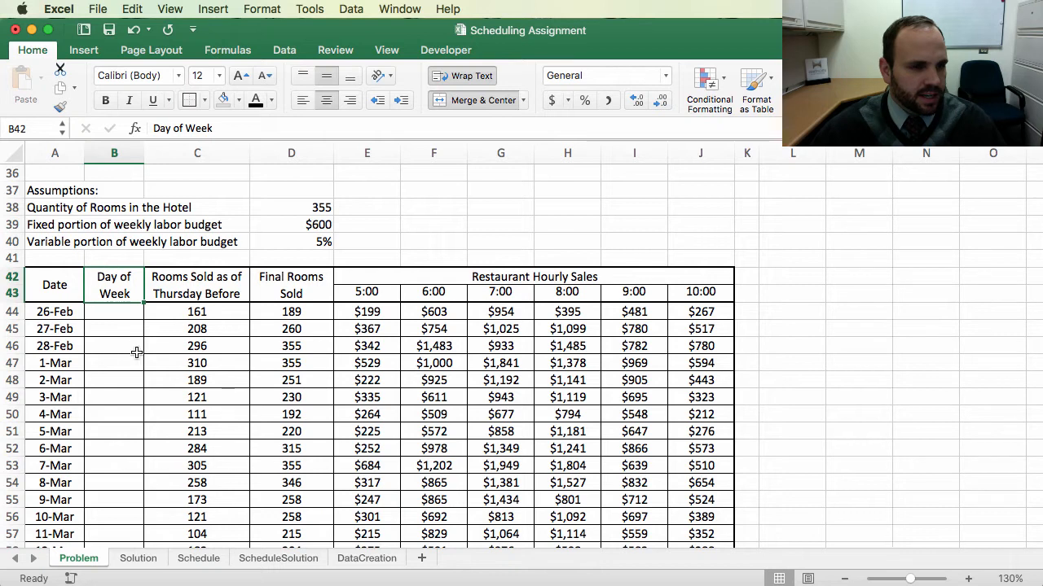
Step: Format the first date cell as Long Date and widen the Date column to display it
left_click(111, 314)
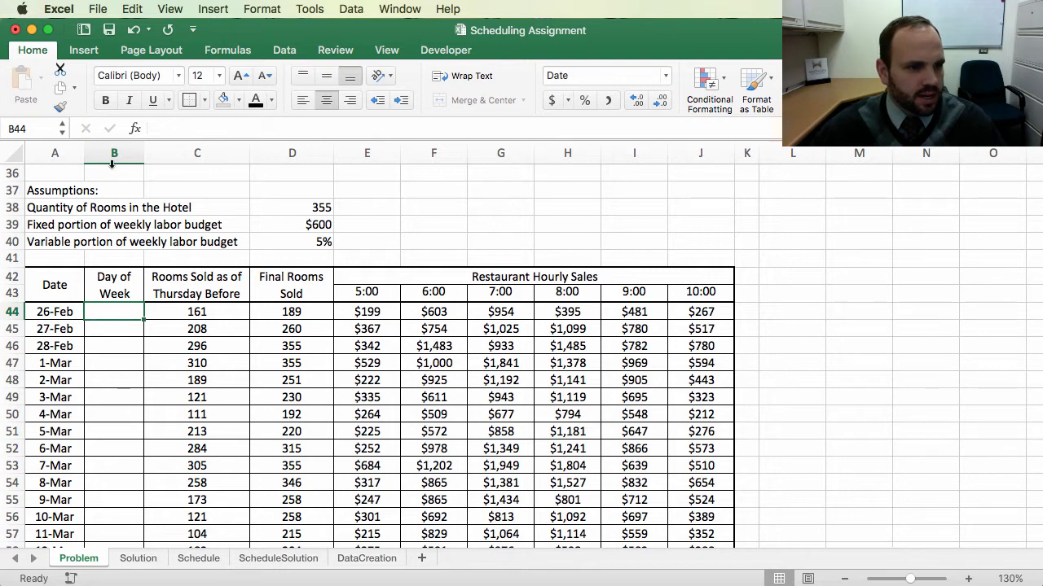
left_click(47, 311)
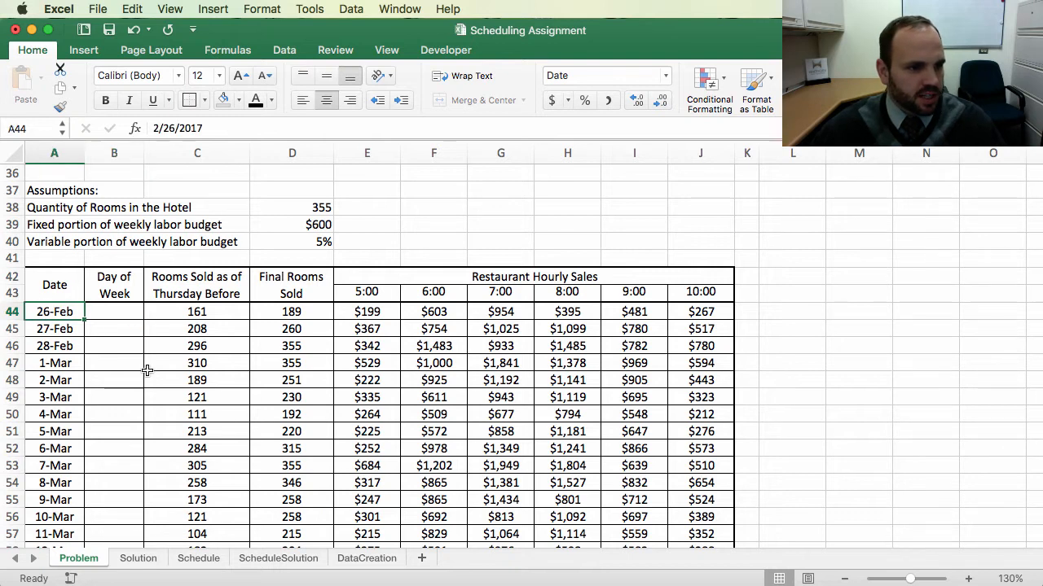
left_click(666, 74)
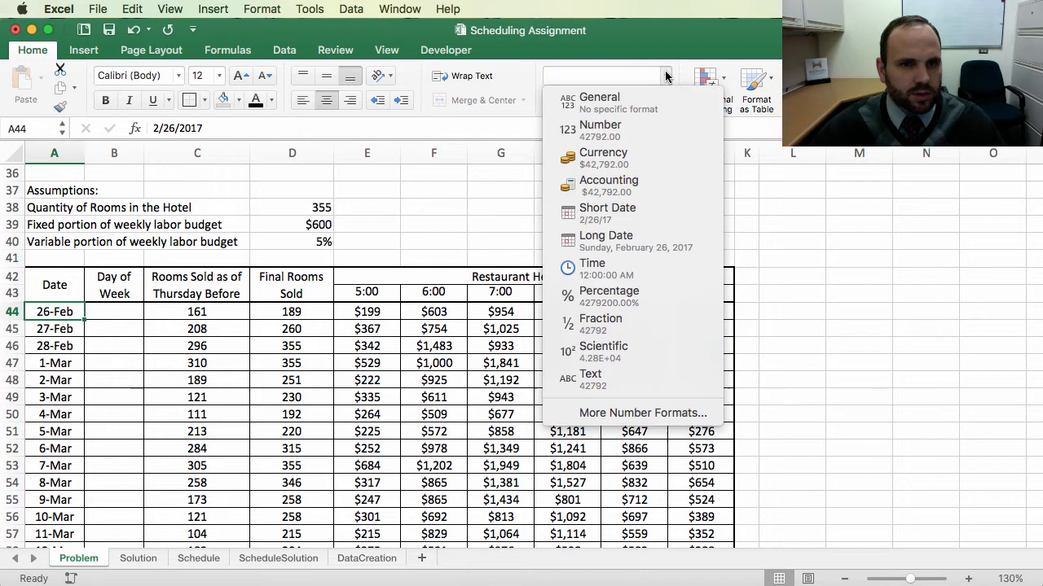
left_click(623, 239)
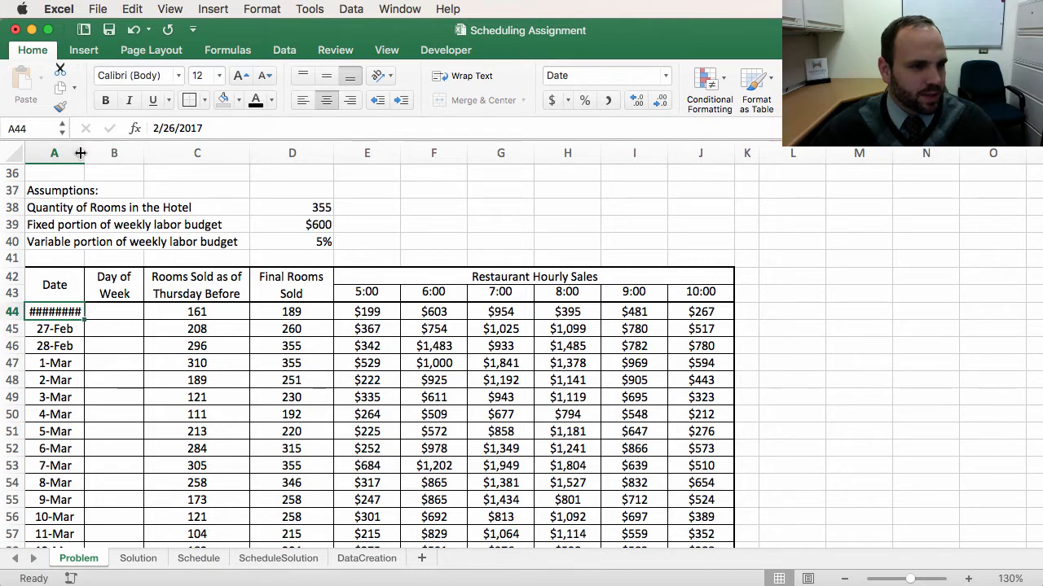
left_click_drag(83, 151, 181, 151)
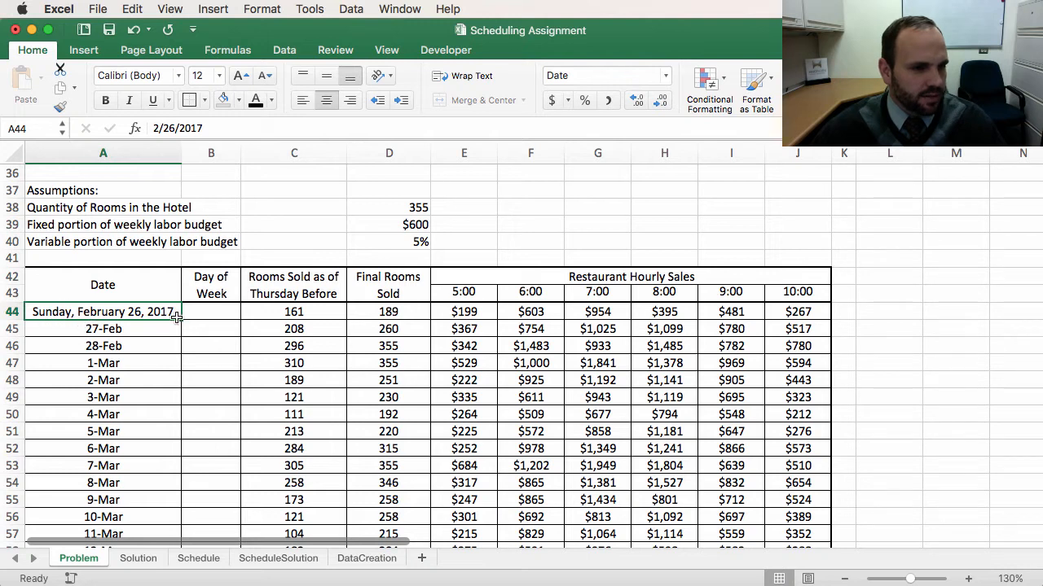
Step: Enter Sunday as the day of week for the 26-Feb row
left_click(212, 312)
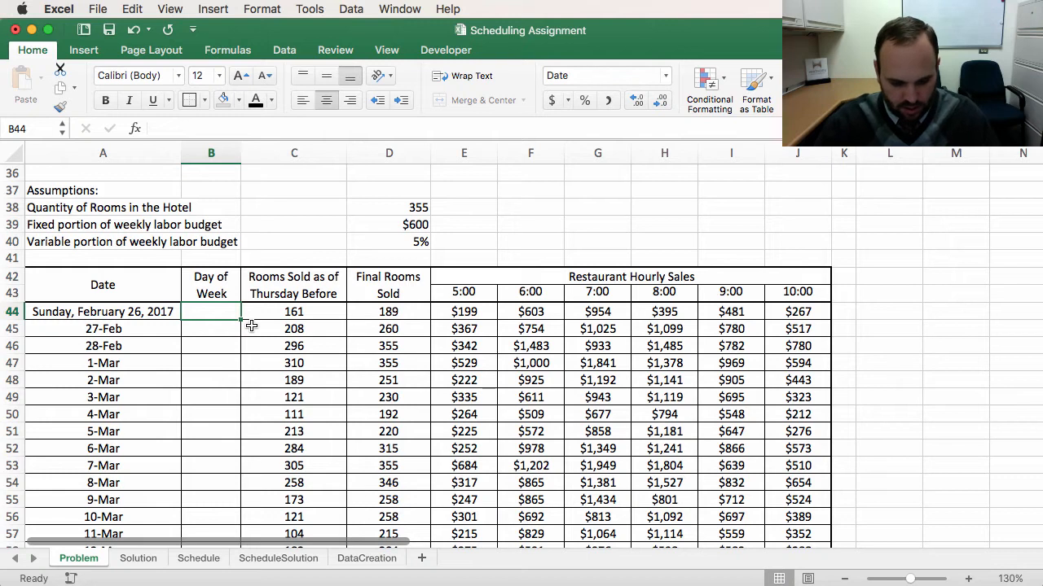
type("Sunday")
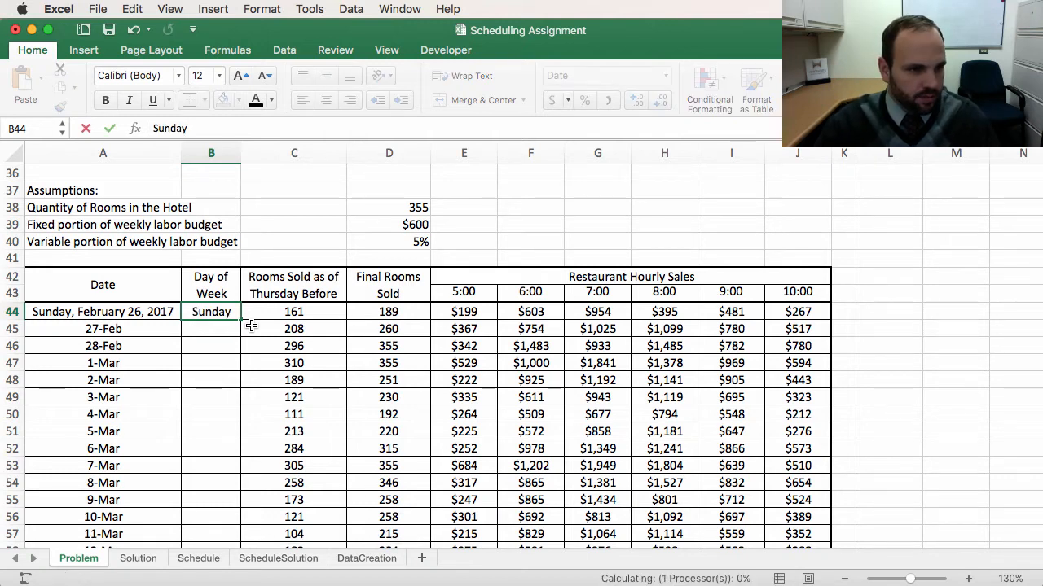
key("Return")
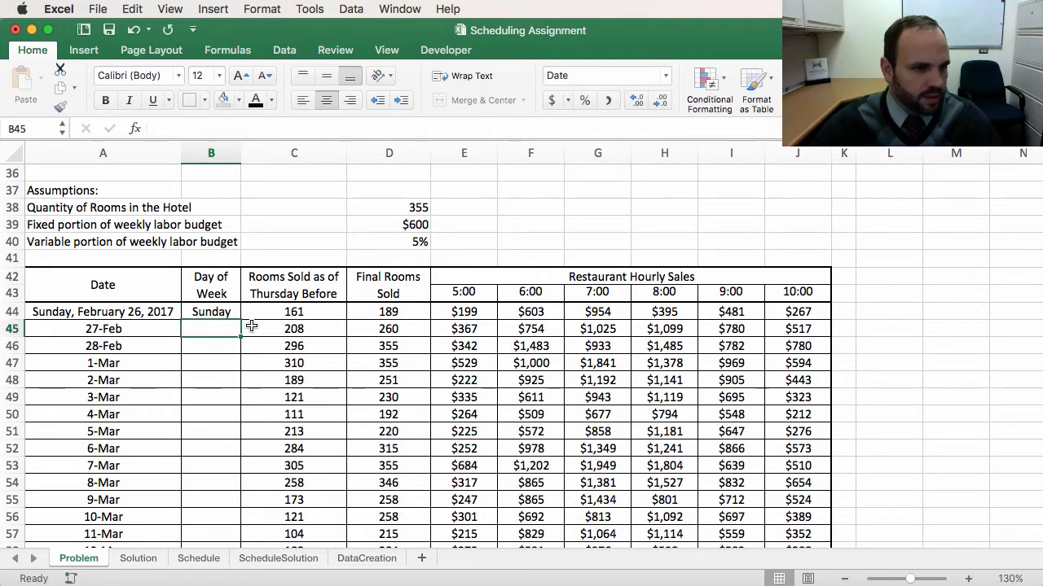
Step: Copy the short date format from 27-Feb back onto the first date and narrow the Date column again
left_click(133, 329)
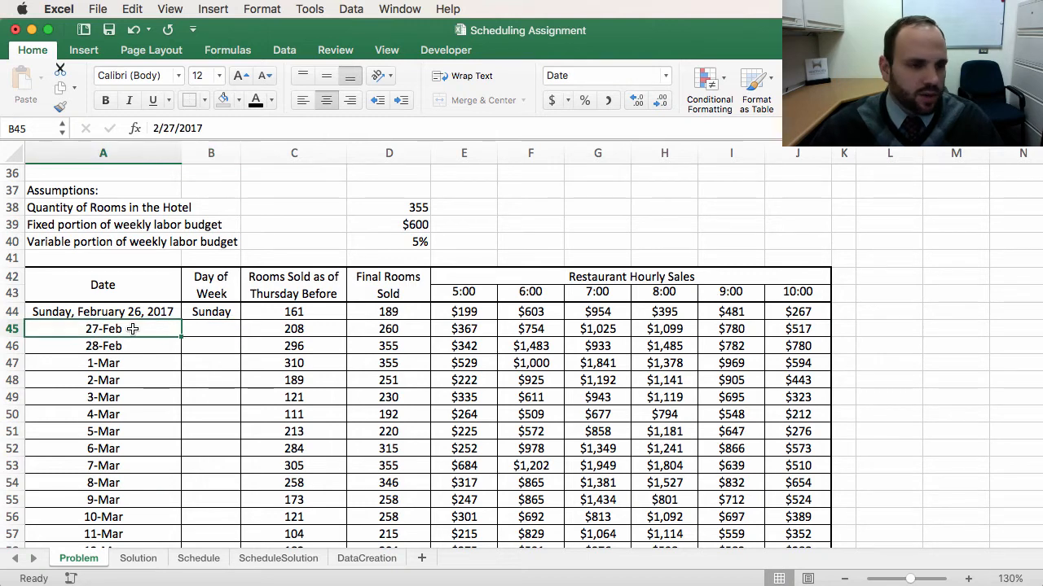
left_click(61, 106)
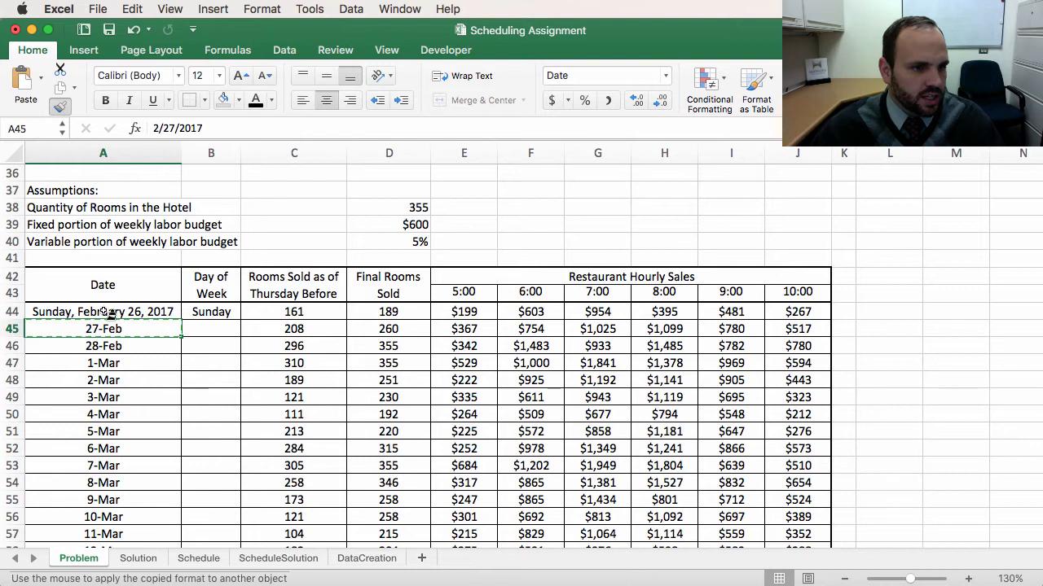
left_click(112, 312)
left_click(220, 385)
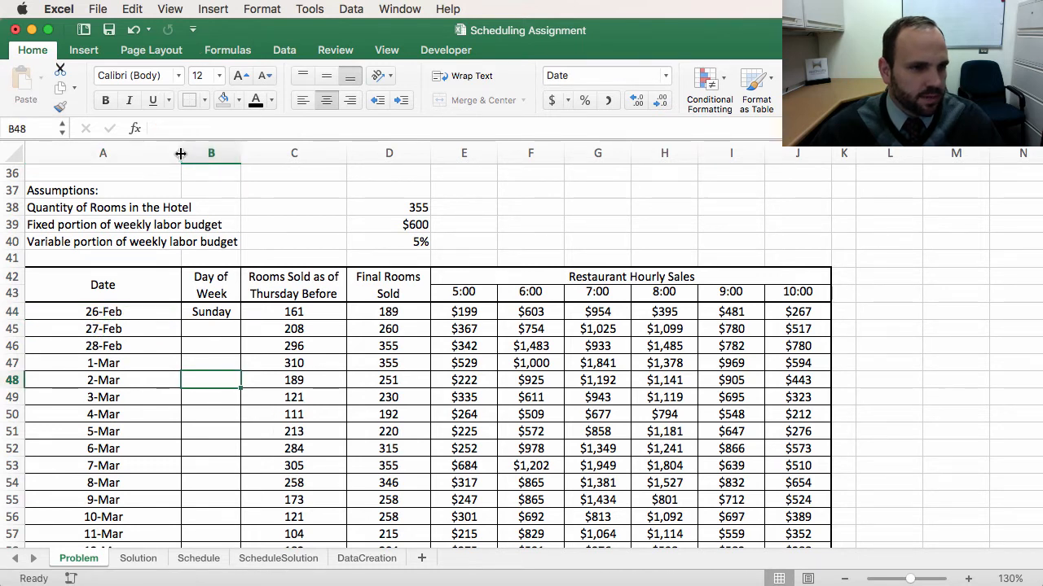
left_click_drag(180, 153, 79, 171)
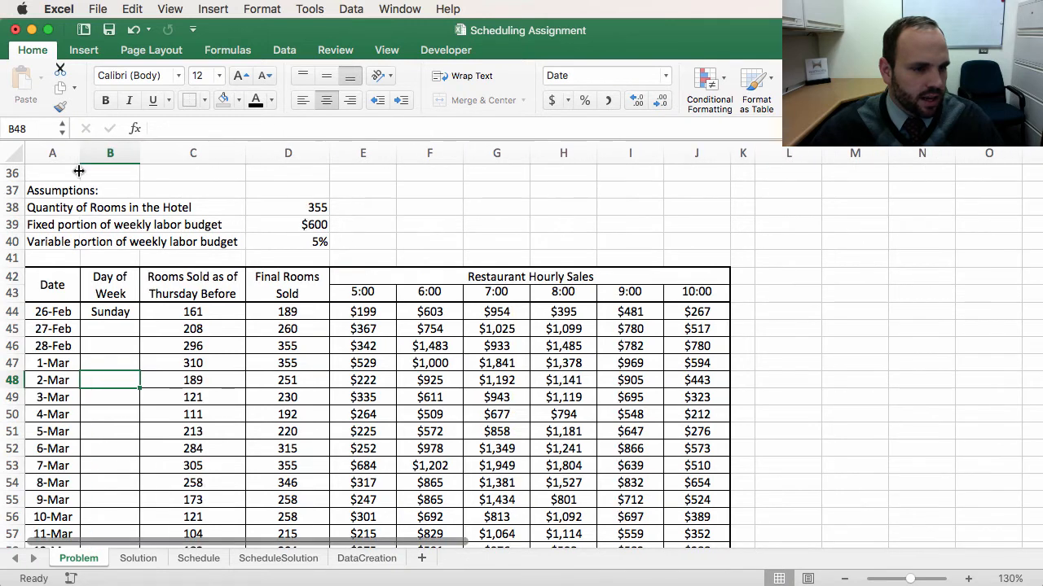
left_click(108, 314)
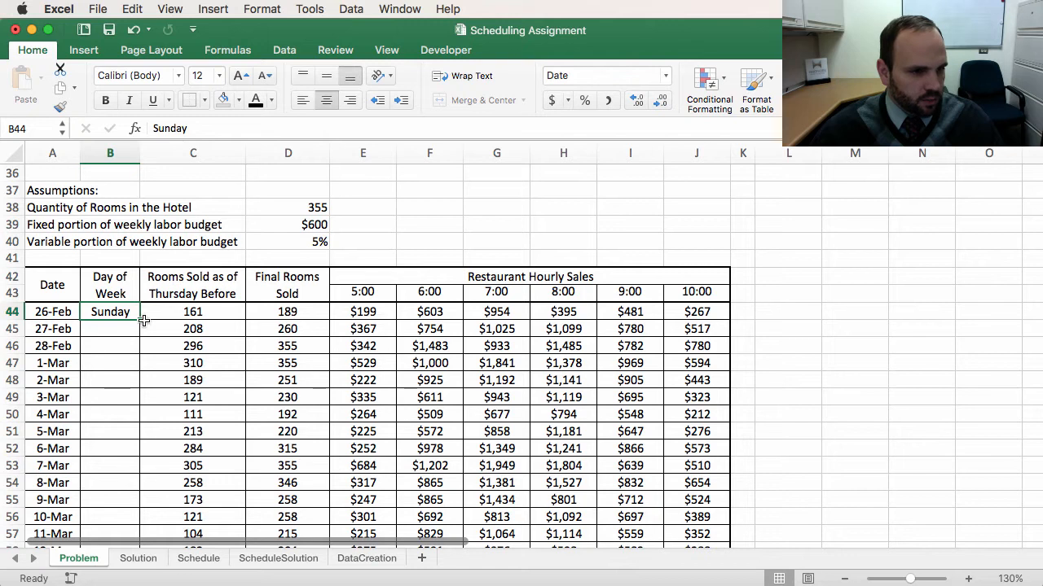
left_click_drag(104, 328, 98, 526)
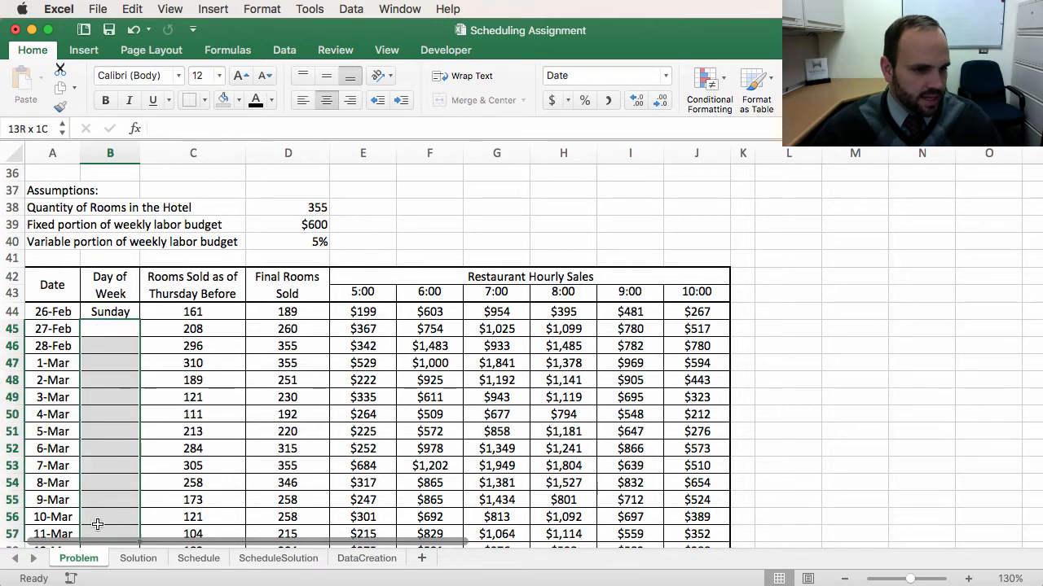
left_click(46, 328)
left_click(102, 331)
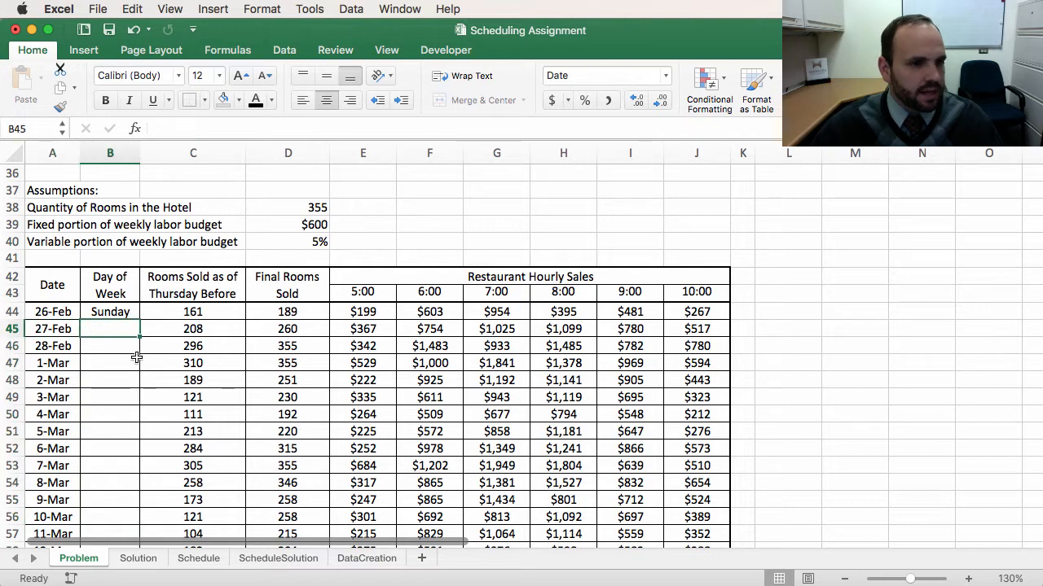
Step: Fill Sunday down the Day of Week column through the 1-Apr row to generate the weekday sequence
left_click(122, 314)
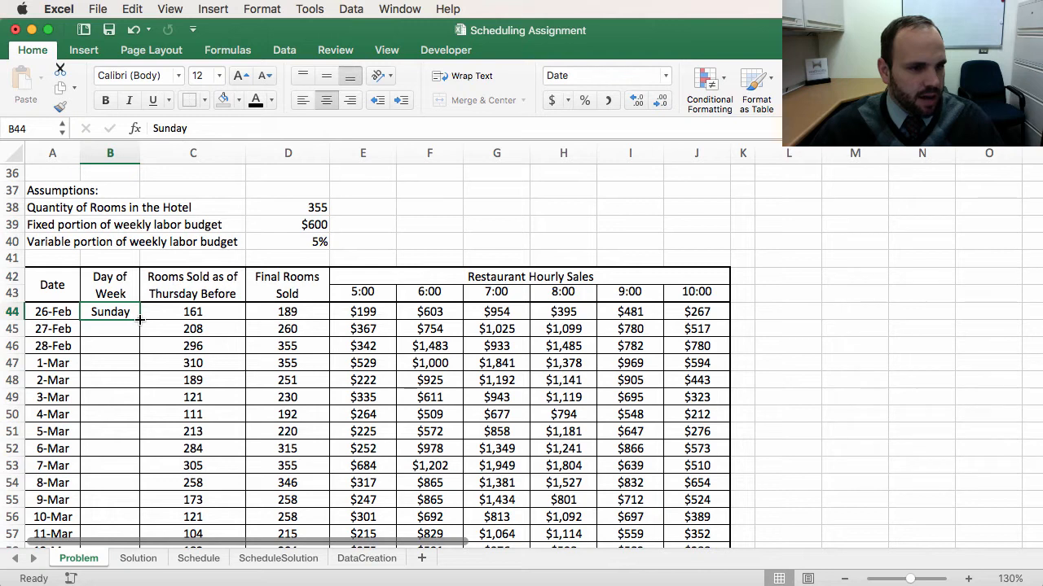
left_click_drag(140, 320, 145, 459)
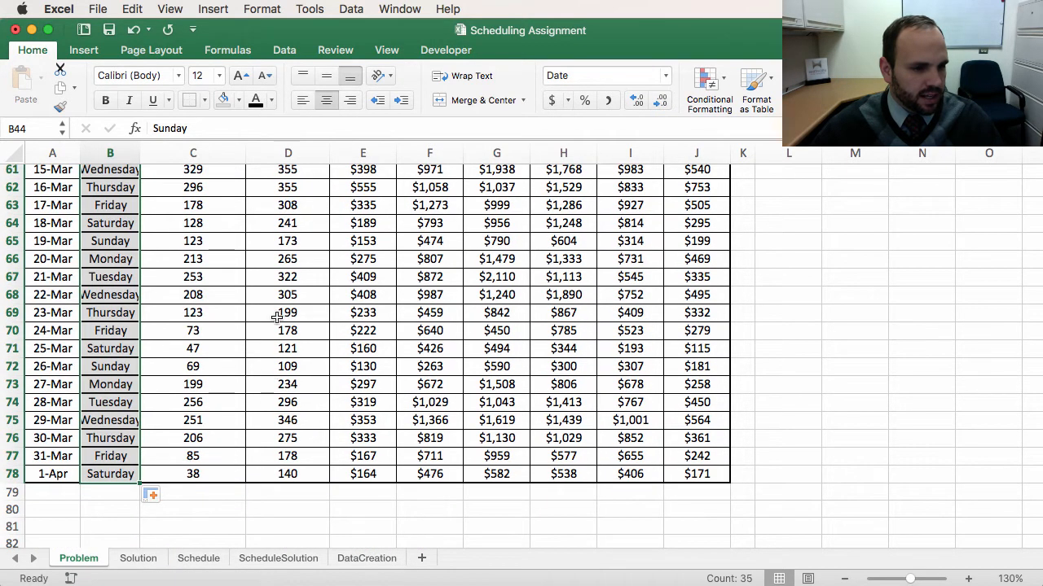
scroll(277, 318, "up", 10)
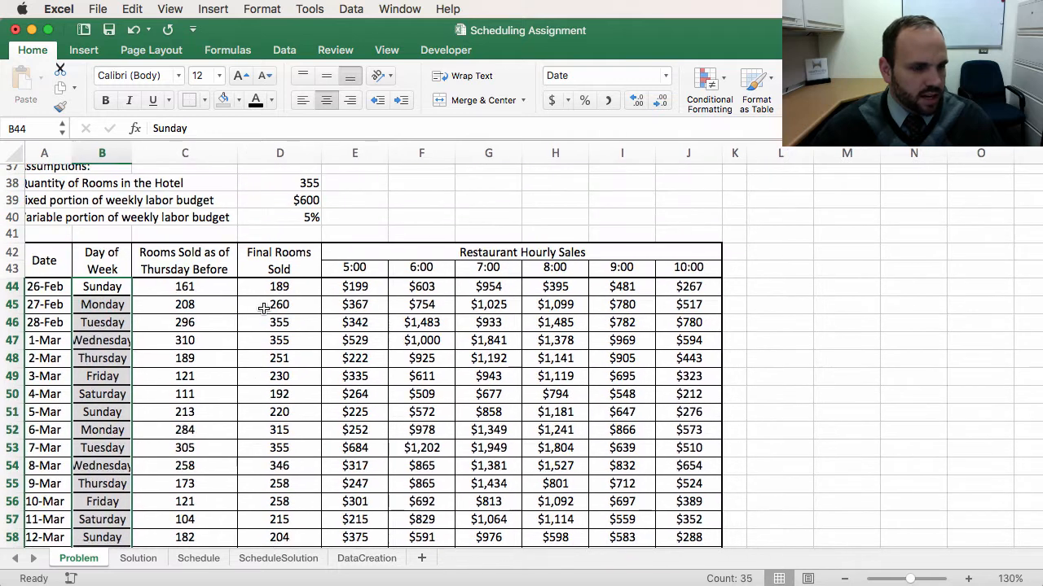
Step: Refill the Day of Week series without formatting and widen the Day of Week column to fit its header
scroll(245, 308, "left", 1)
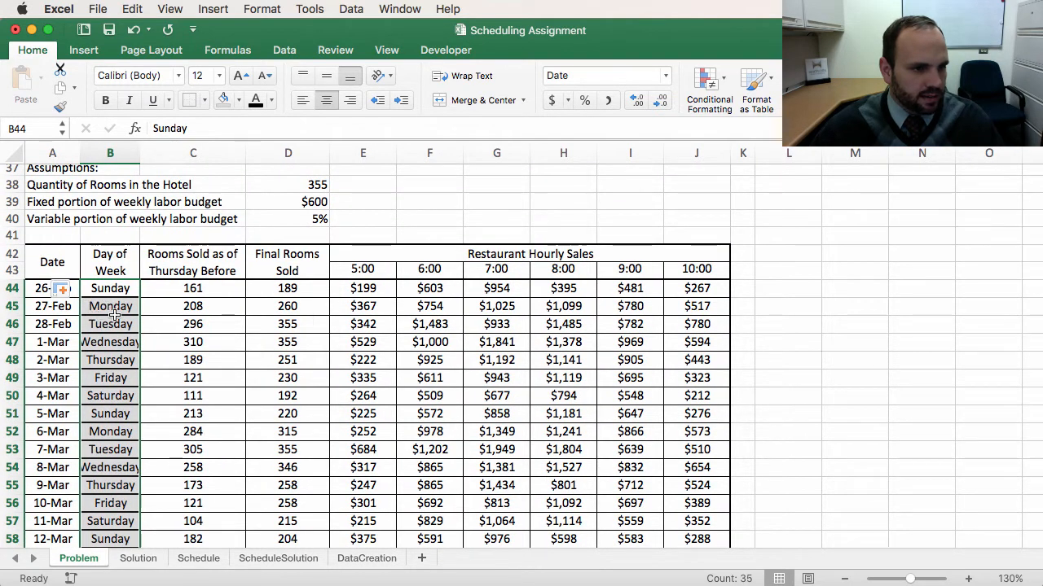
left_click(63, 290)
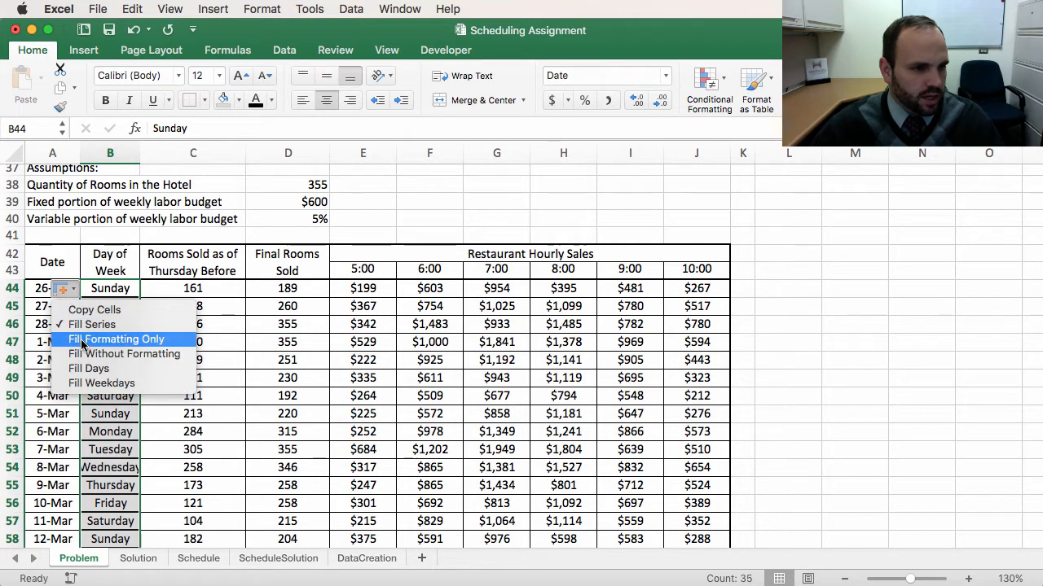
left_click(114, 355)
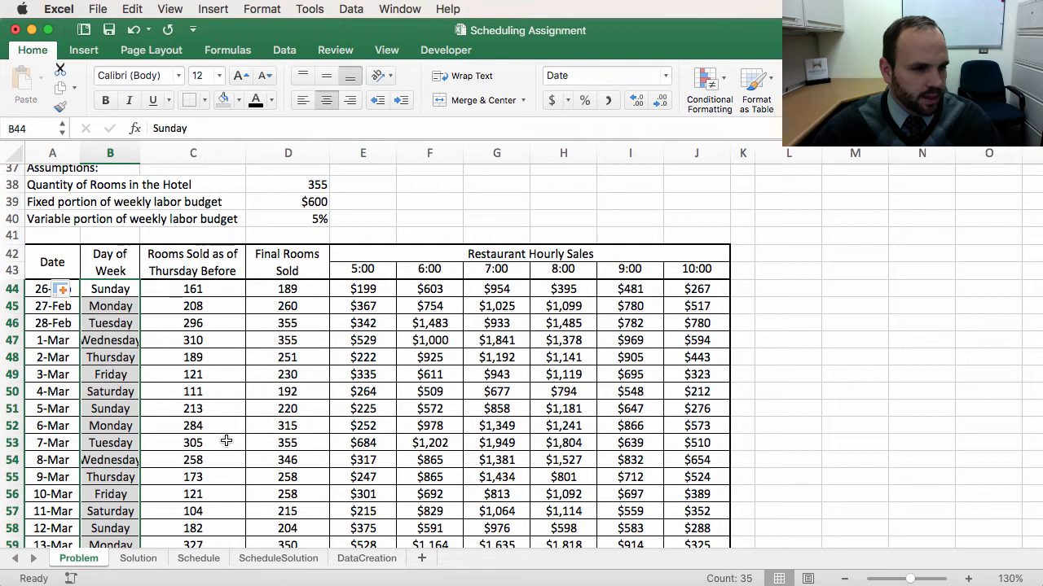
left_click(202, 456)
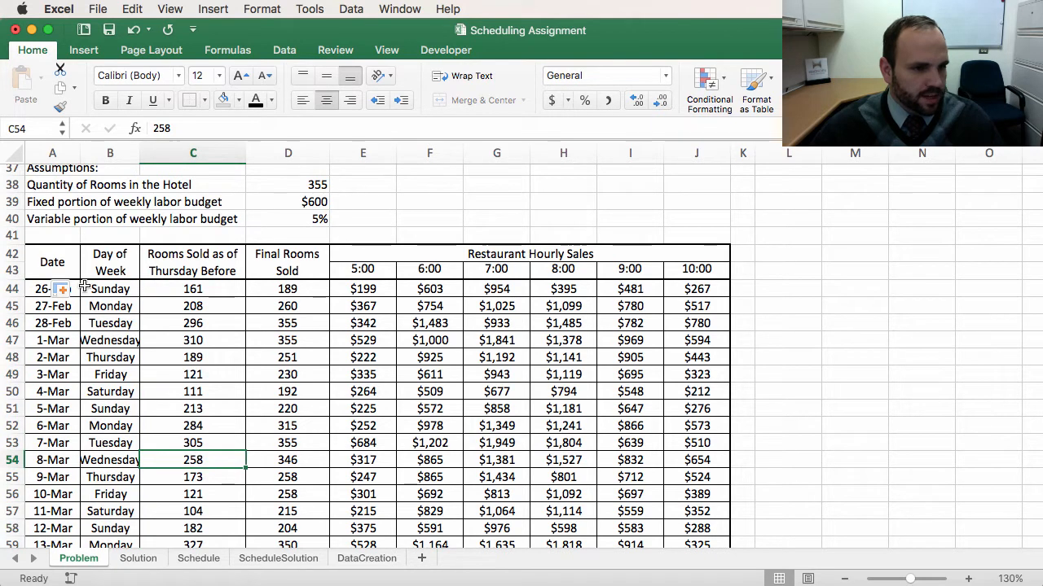
left_click_drag(139, 150, 151, 147)
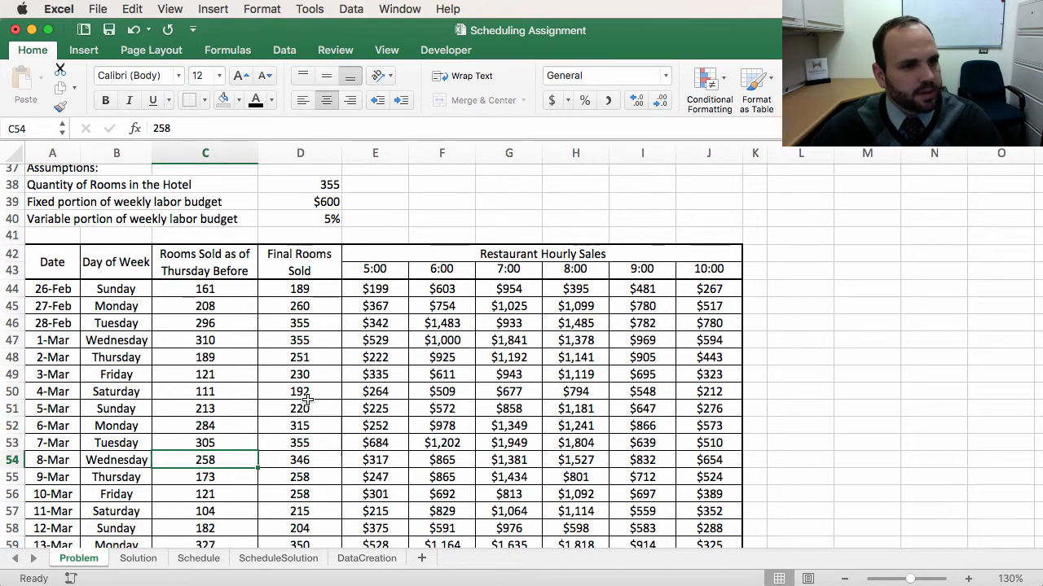
Step: Review the assignment's steps list and the rooms-sold figures for the first week
scroll(272, 319, "up", 3)
scroll(272, 320, "up", 8)
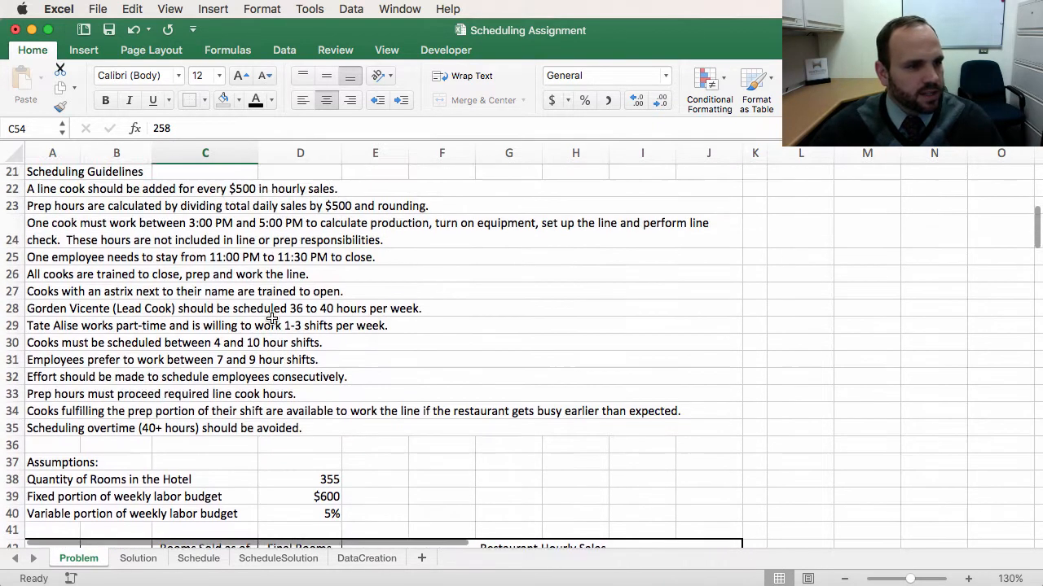
scroll(159, 258, "up", 6)
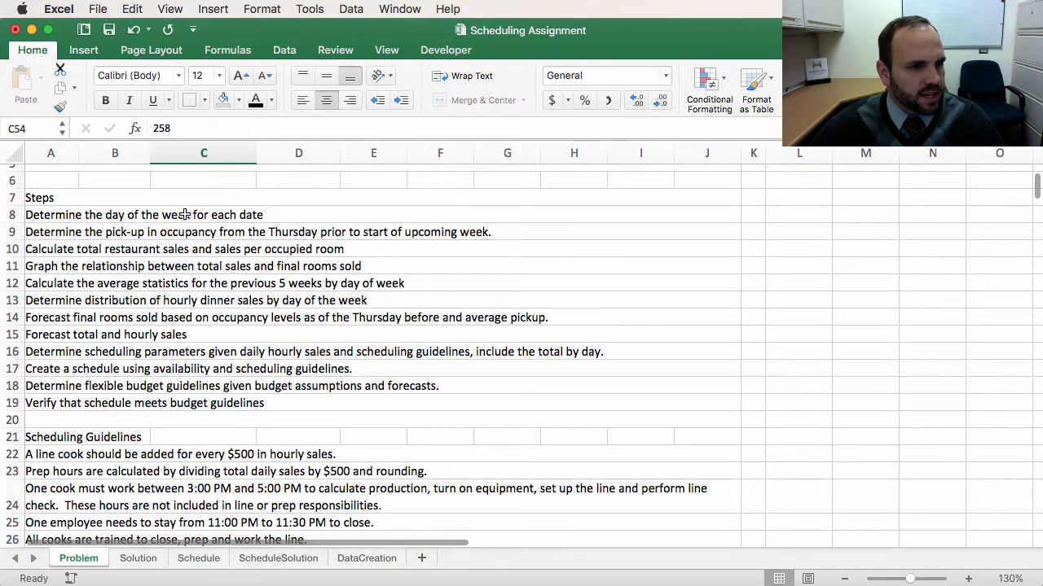
scroll(75, 294, "right", 1)
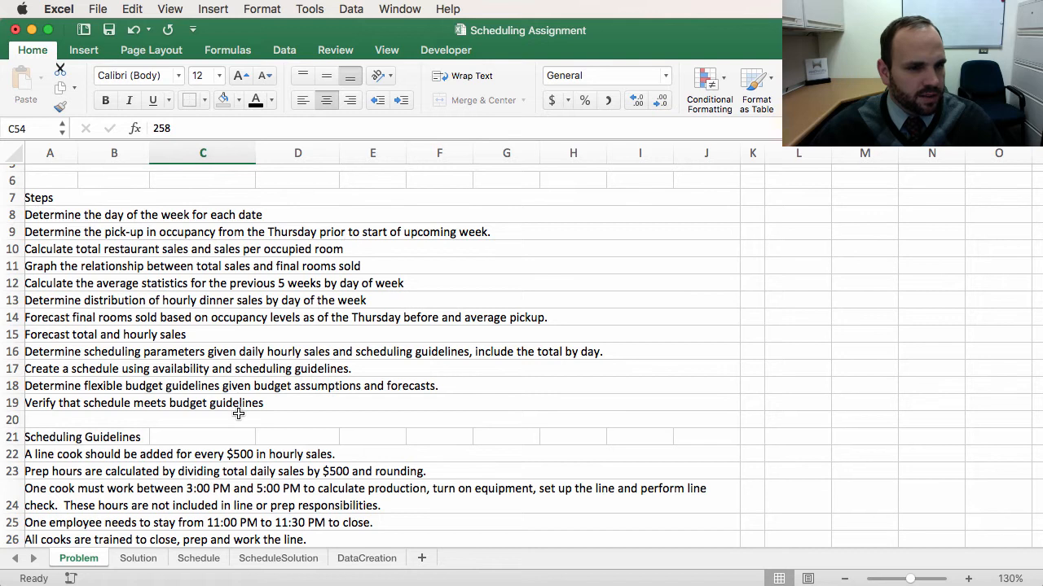
scroll(238, 412, "down", 5)
scroll(238, 412, "down", 7)
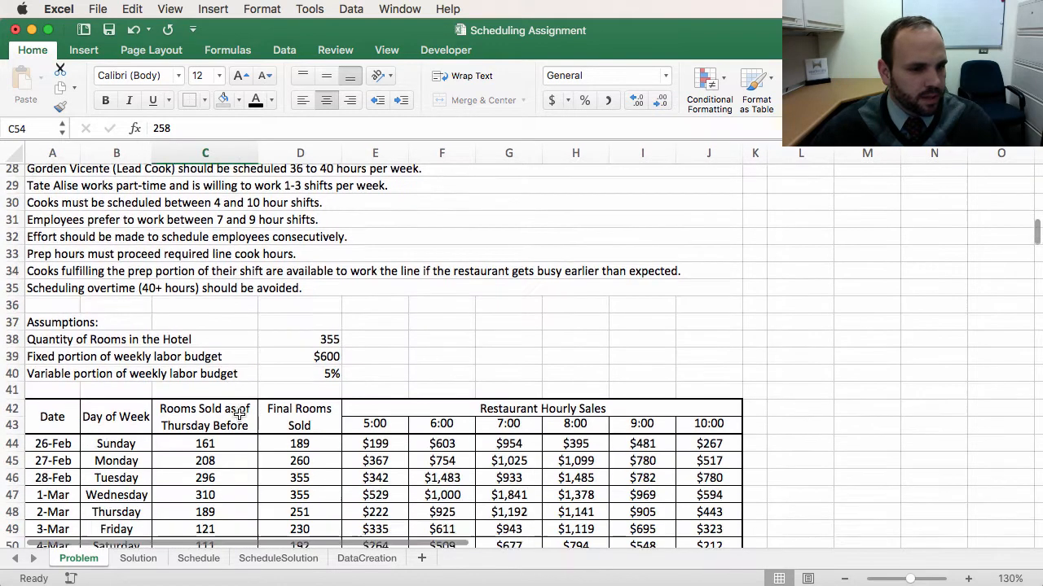
scroll(259, 451, "down", 1)
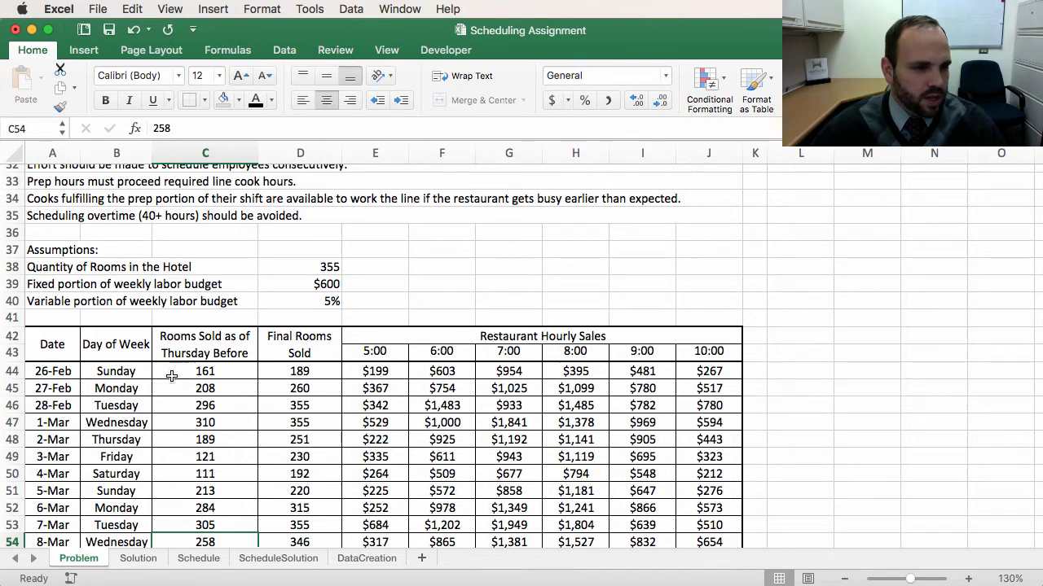
left_click_drag(171, 373, 176, 471)
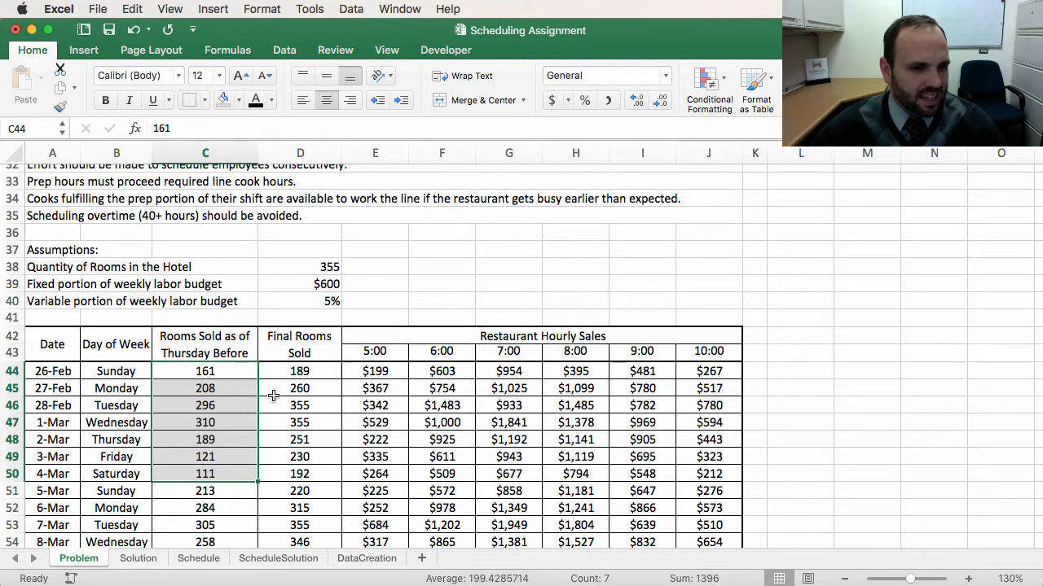
Step: Insert a new column before the restaurant hourly sales and title it Pickup
left_click(374, 152)
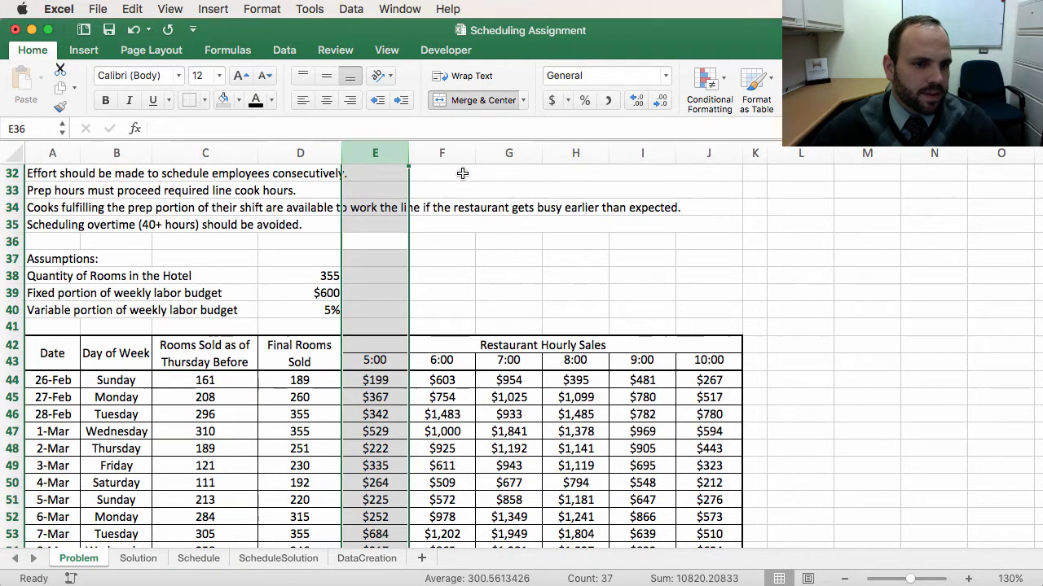
right_click(373, 153)
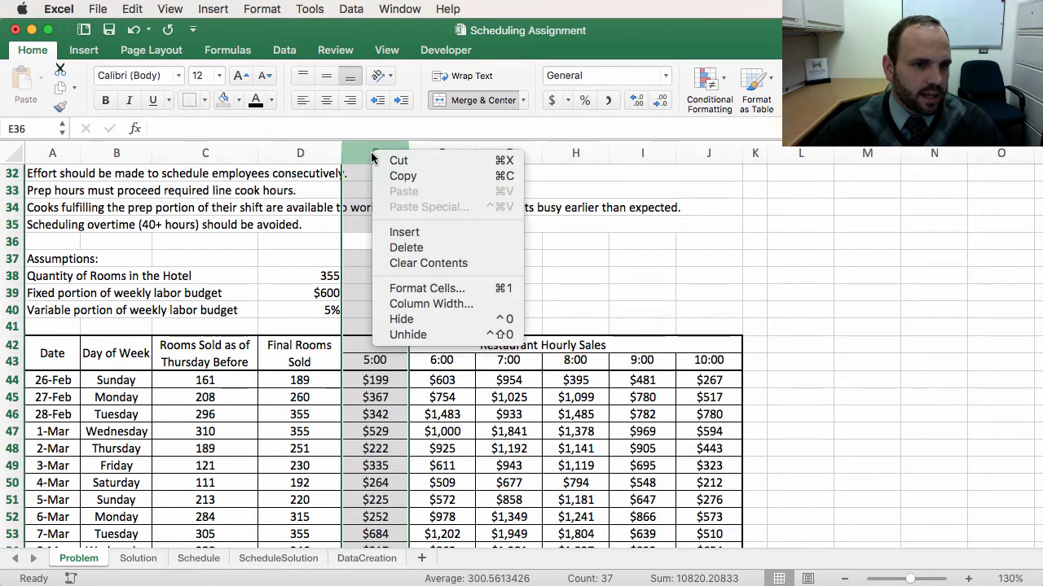
left_click(408, 235)
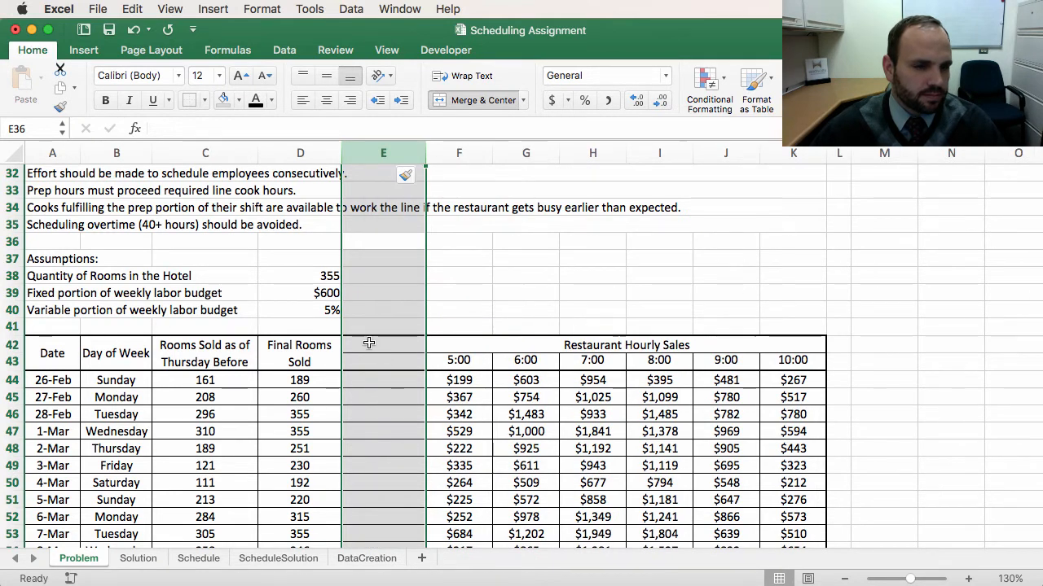
left_click(369, 343)
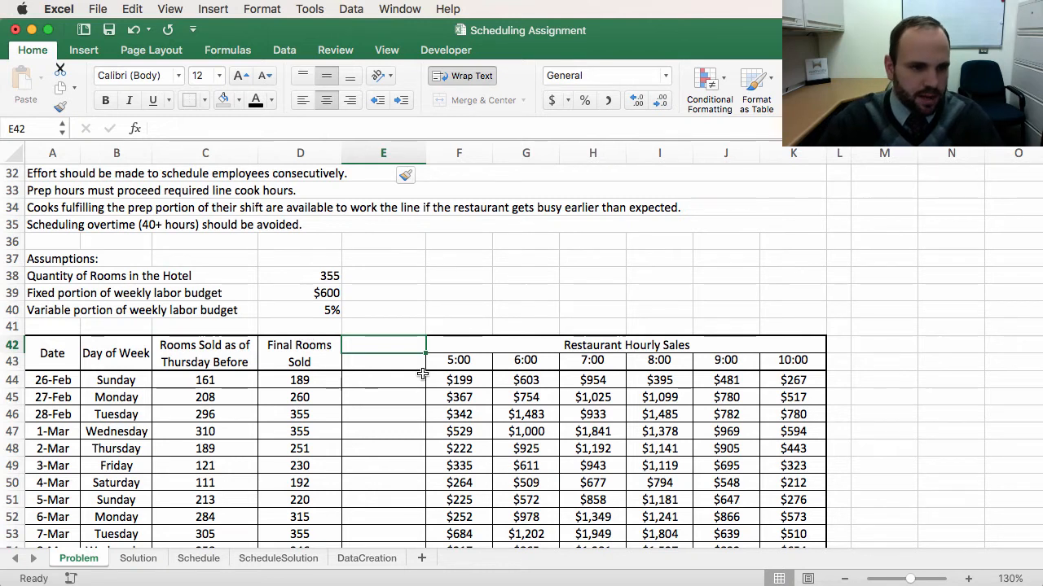
type("Picku")
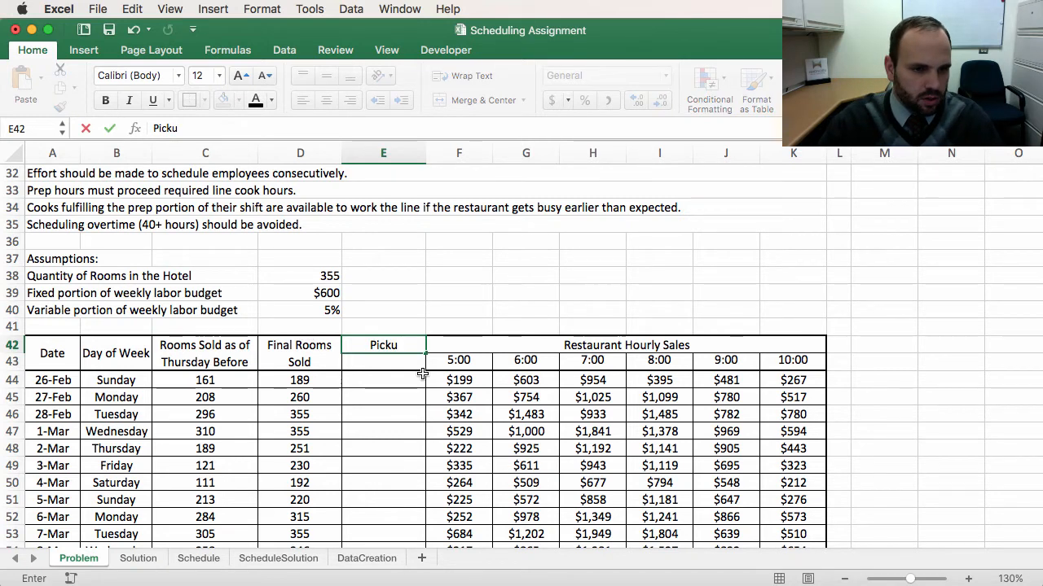
type("p")
key("Return")
Step: Merge and center the Pickup header across the two header rows
left_click(380, 346)
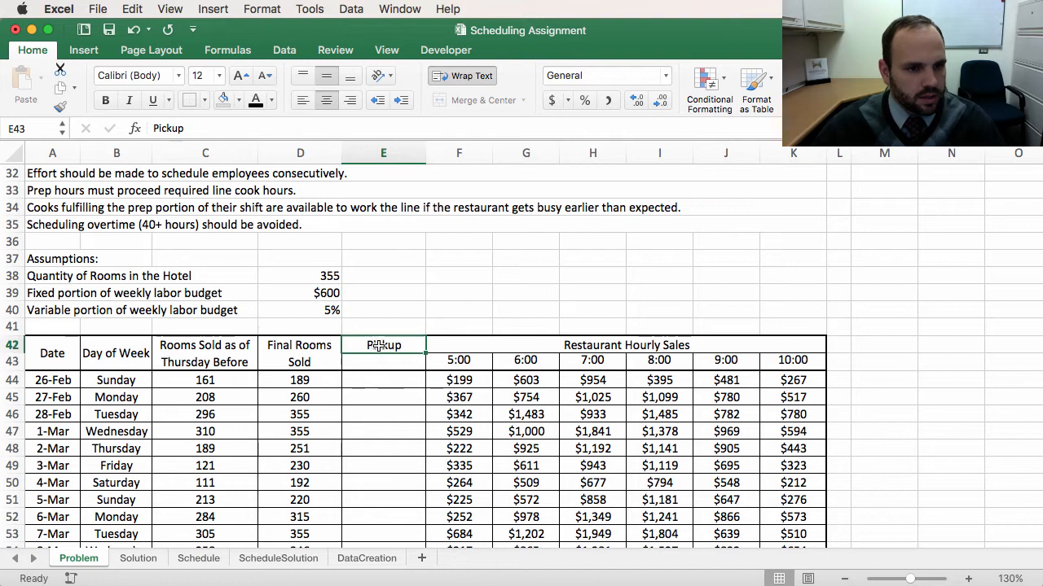
left_click_drag(380, 345, 399, 363)
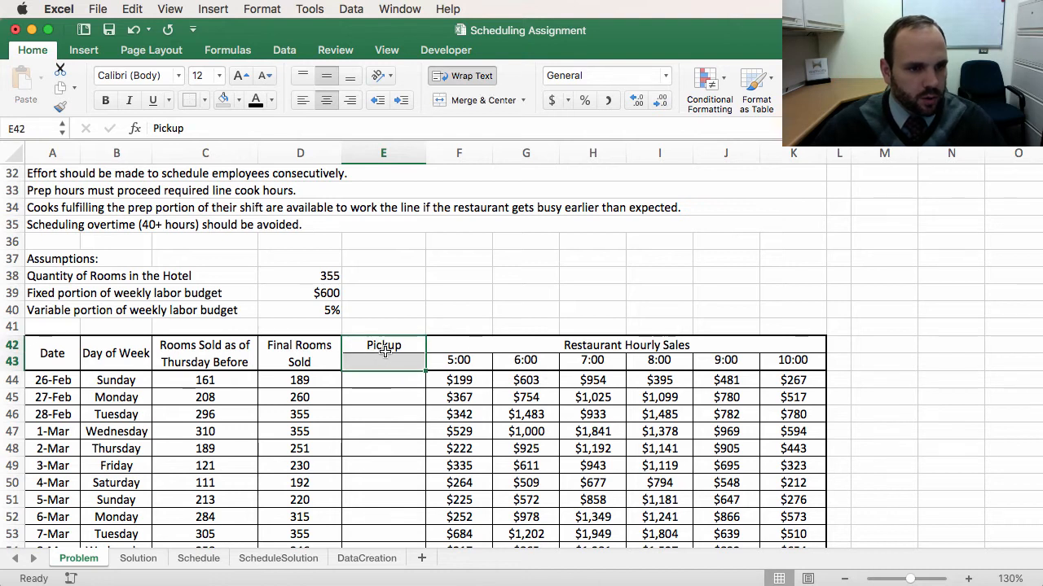
left_click(469, 101)
Step: Calculate Pickup for 26-Feb as Final Rooms Sold minus Rooms Sold as of Thursday Before (=D44-C44)
left_click(483, 414)
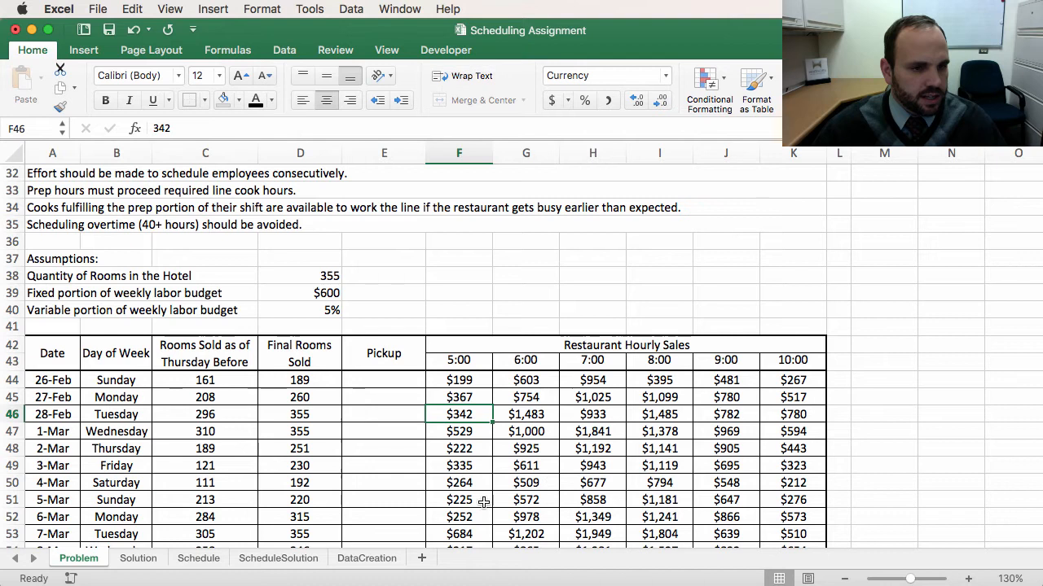
left_click(376, 383)
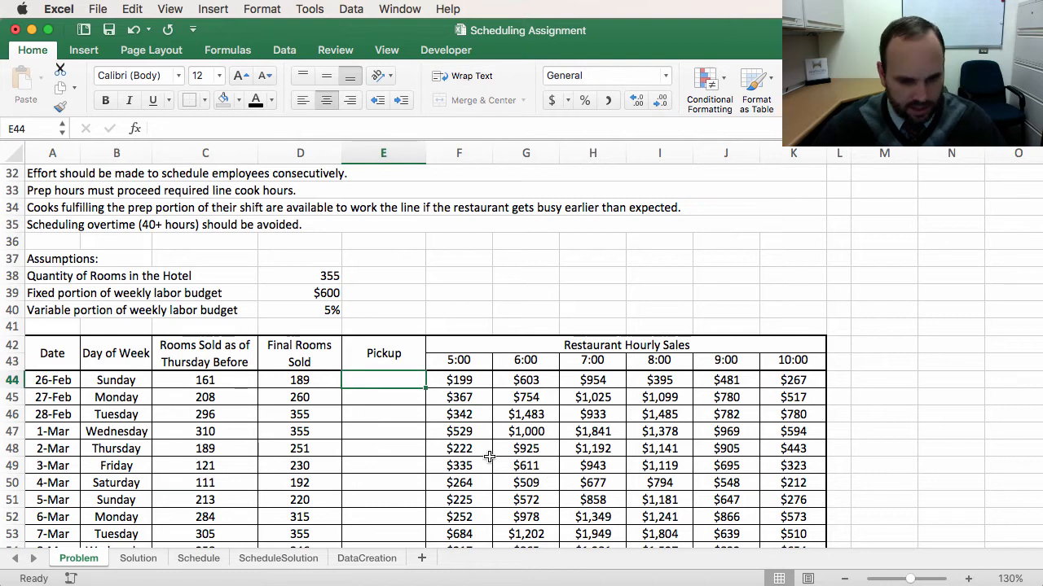
type("=")
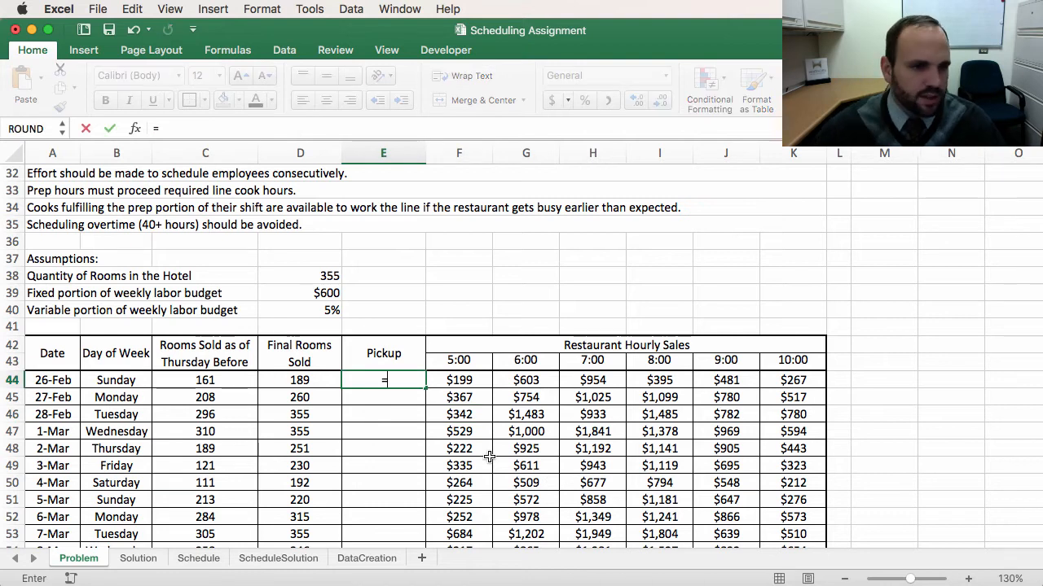
left_click(288, 379)
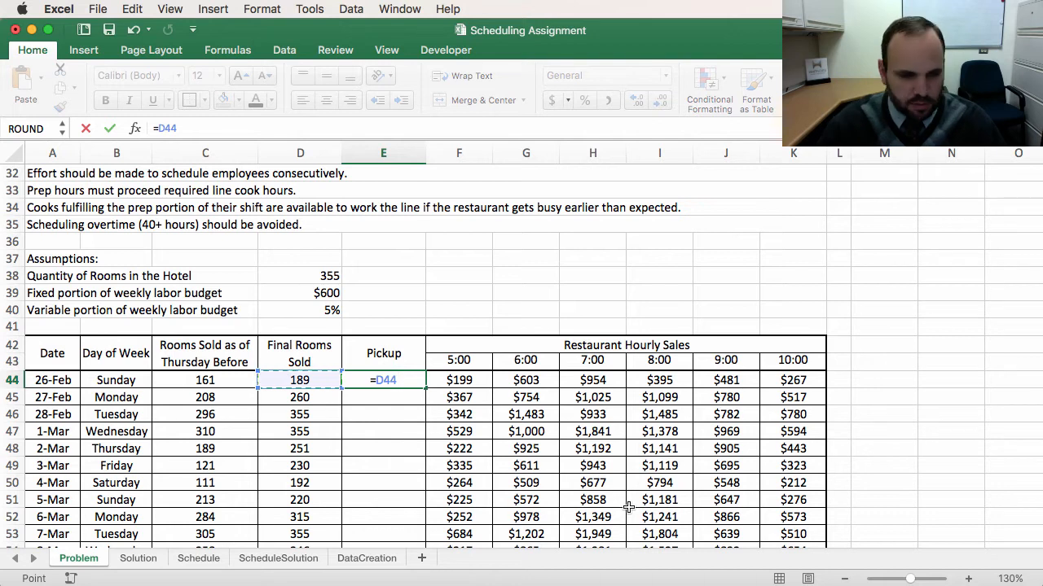
type("-")
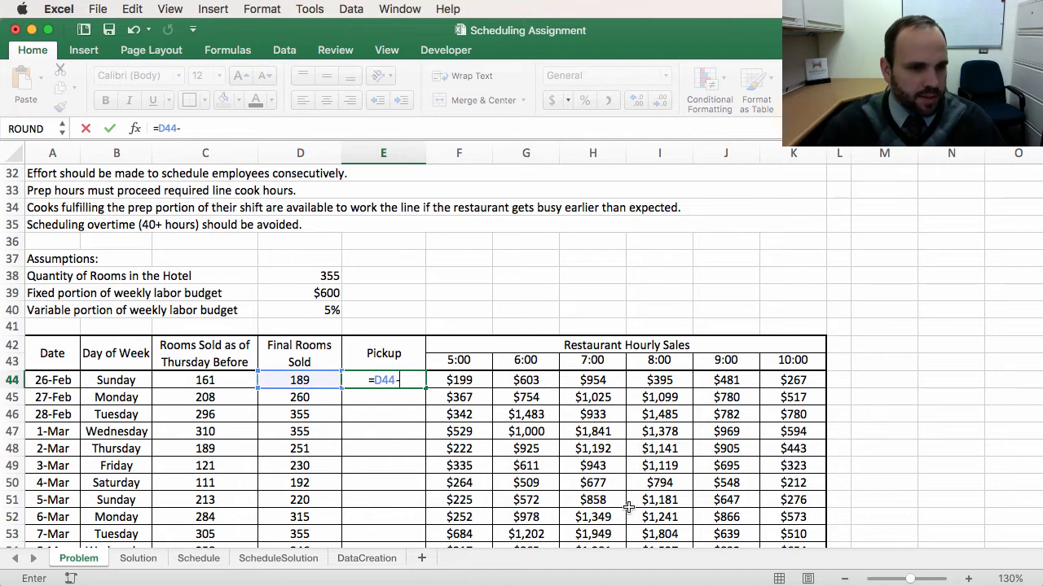
left_click(205, 380)
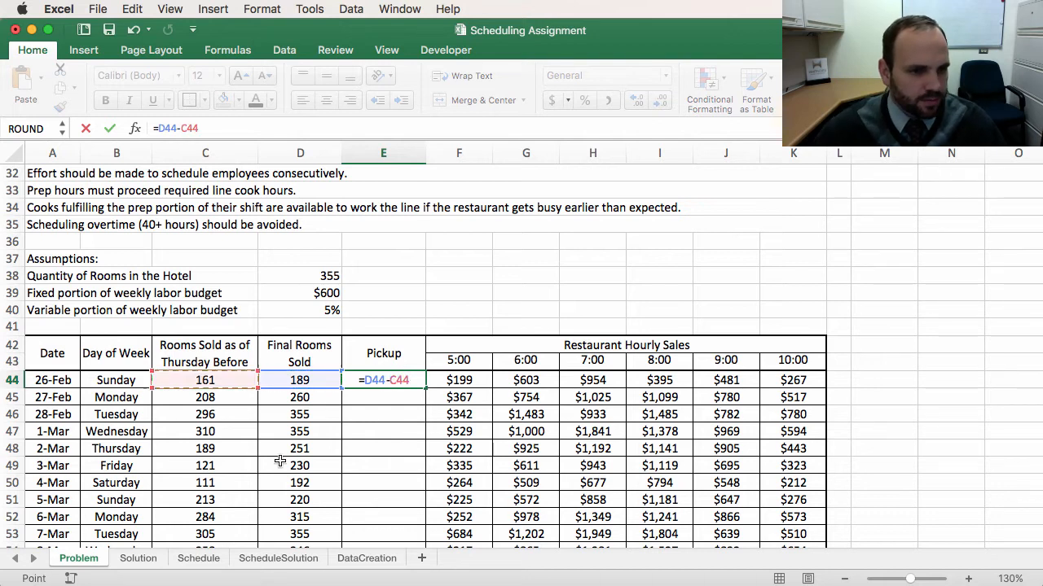
key("Return")
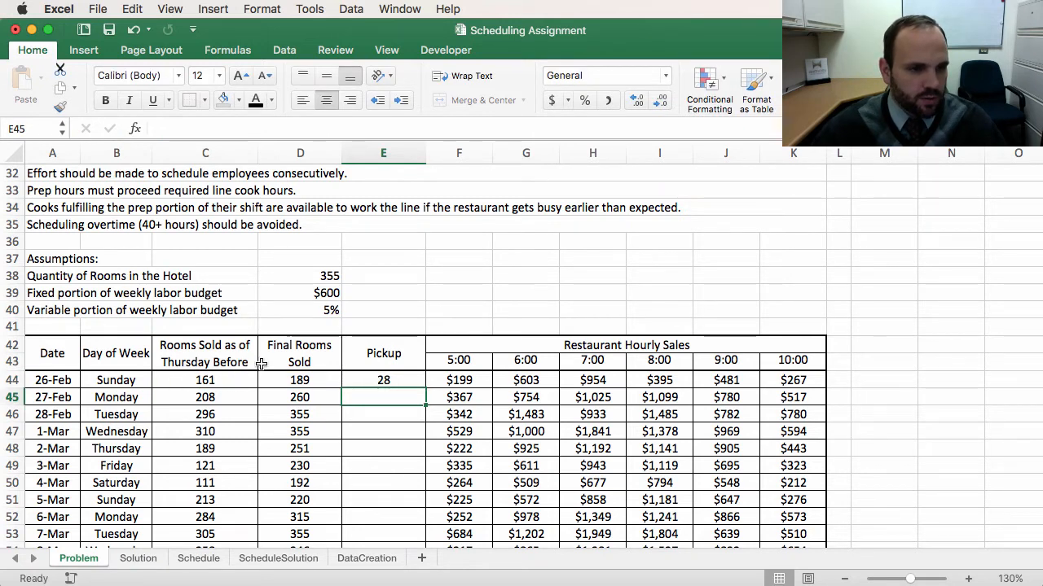
Step: Inspect the Pickup formula in the 26-Feb row
scroll(168, 387, "right", 1)
scroll(169, 388, "down", 1)
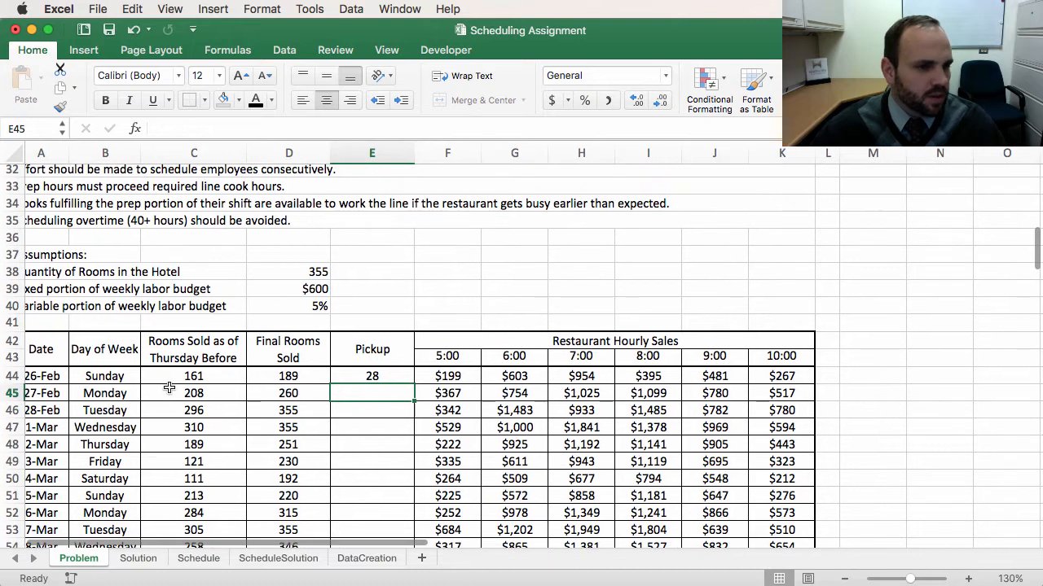
scroll(223, 448, "left", 1)
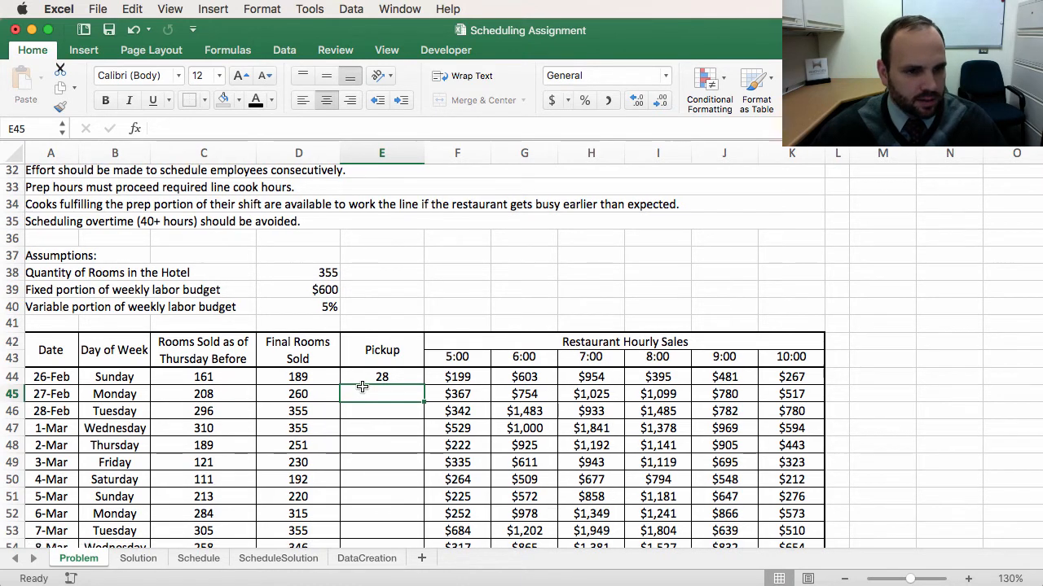
left_click(406, 377)
scroll(456, 435, "up", 1)
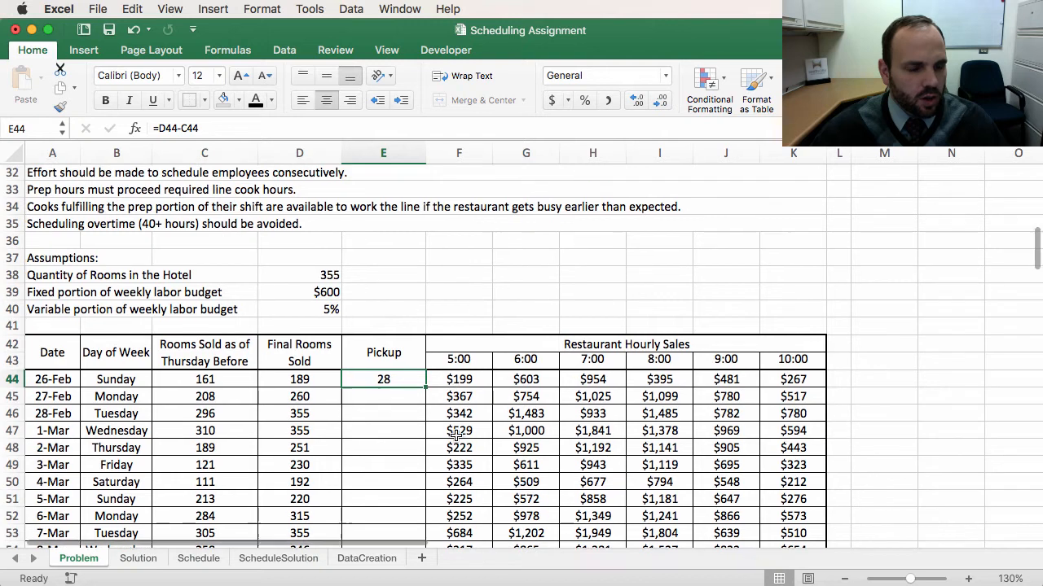
left_click(230, 128)
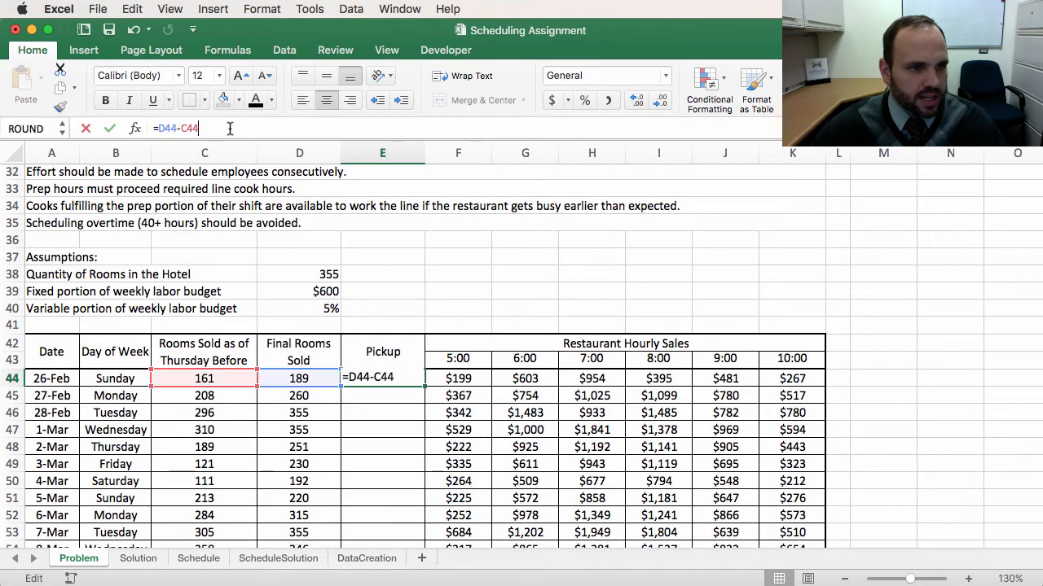
left_click(354, 378)
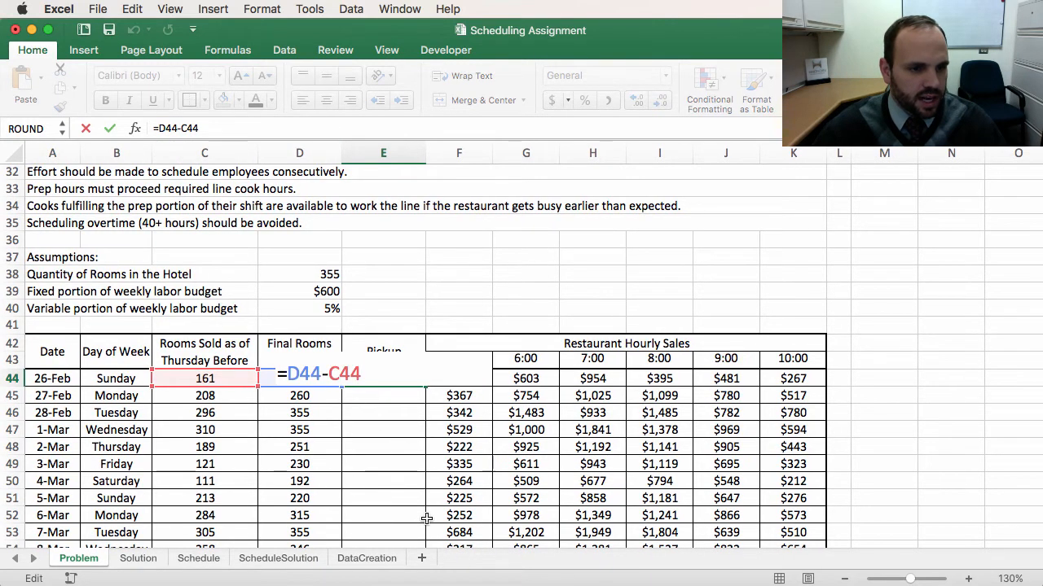
key("Return")
Step: Fill the Pickup formula down through the 1-Apr row
left_click(403, 378)
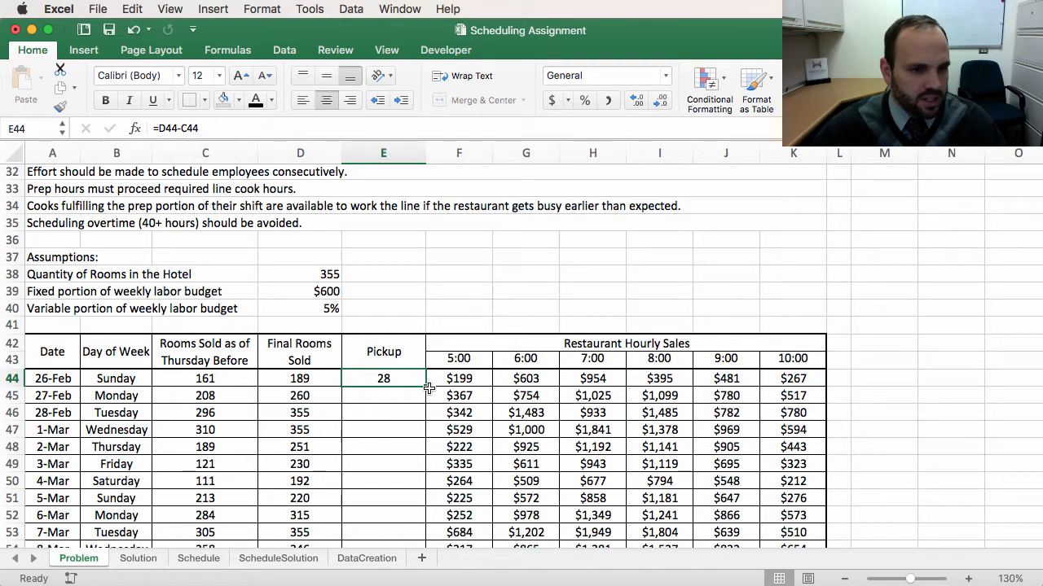
left_click_drag(426, 386, 420, 502)
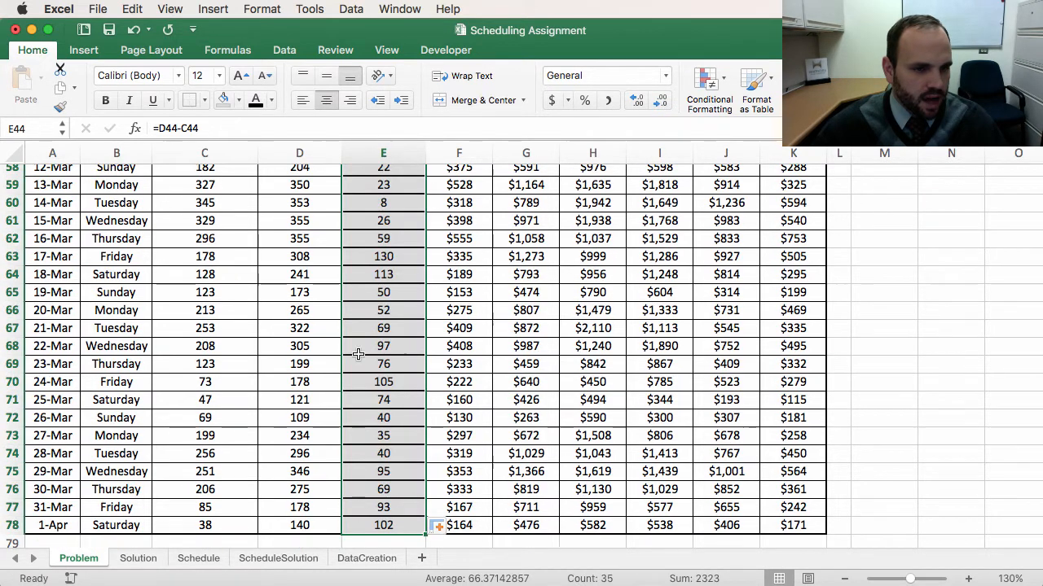
left_click(440, 528)
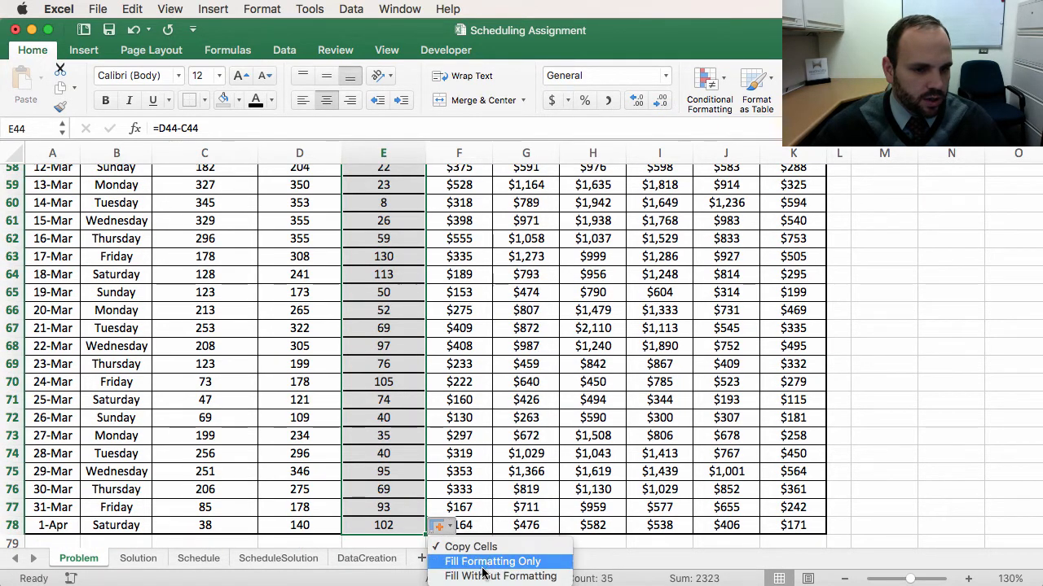
scroll(510, 334, "up", 10)
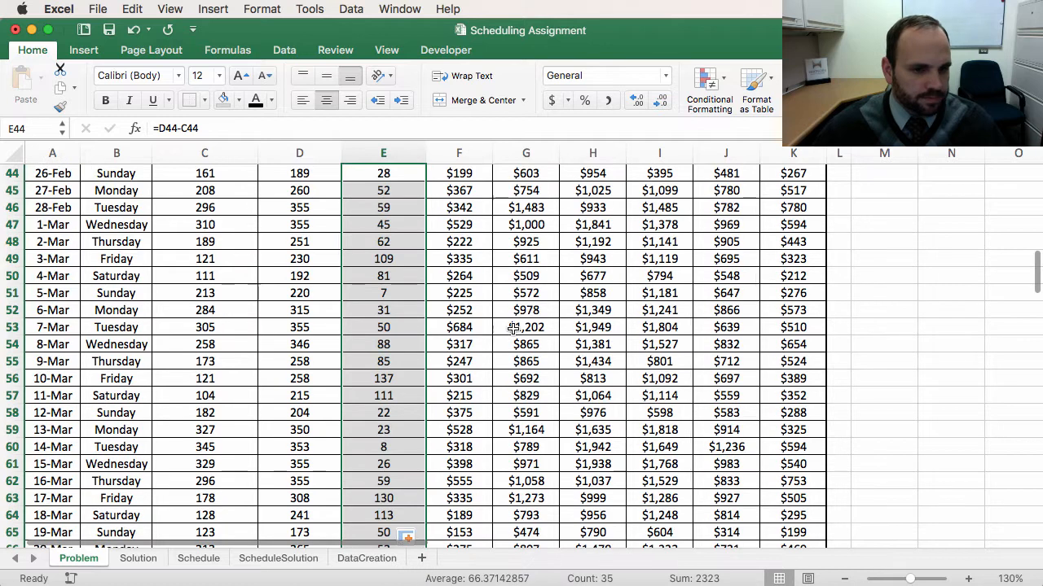
scroll(504, 274, "down", 2)
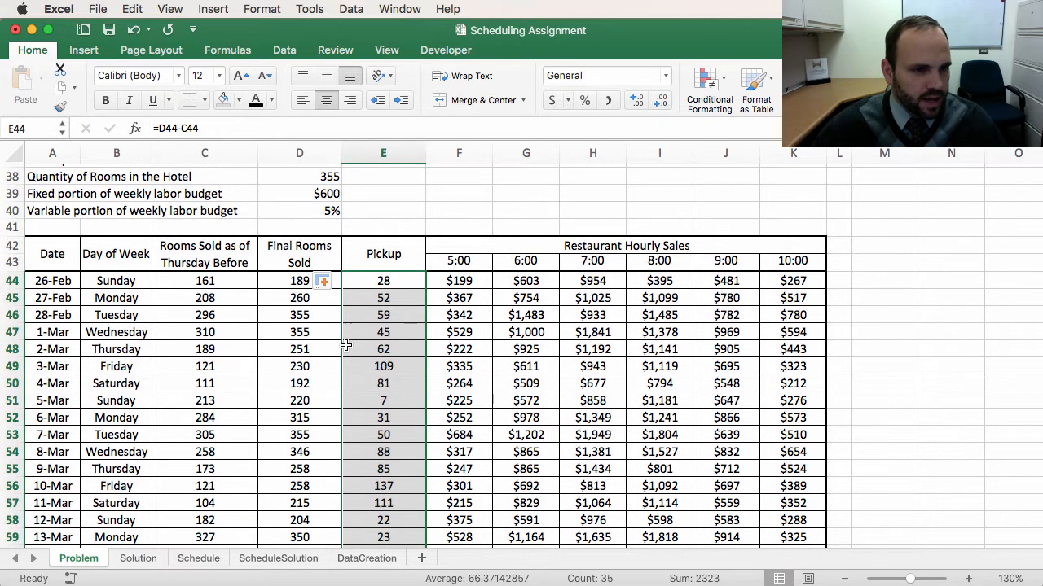
Step: Check the Pickup formulas in the filled cells from 26-Feb through 4-Mar
left_click(395, 281)
left_click(390, 298)
left_click(389, 316)
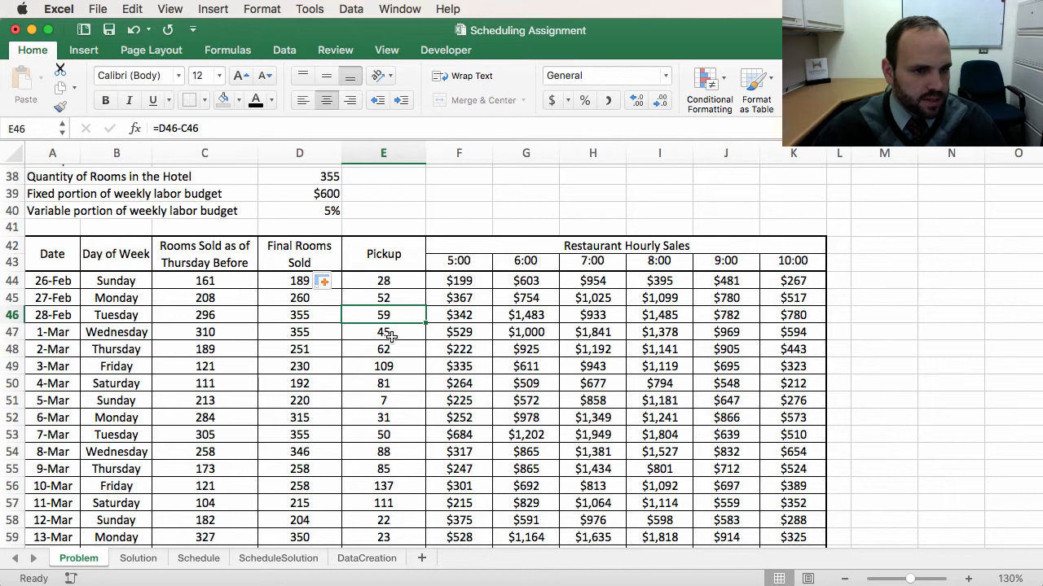
left_click(392, 335)
left_click(392, 350)
left_click(391, 367)
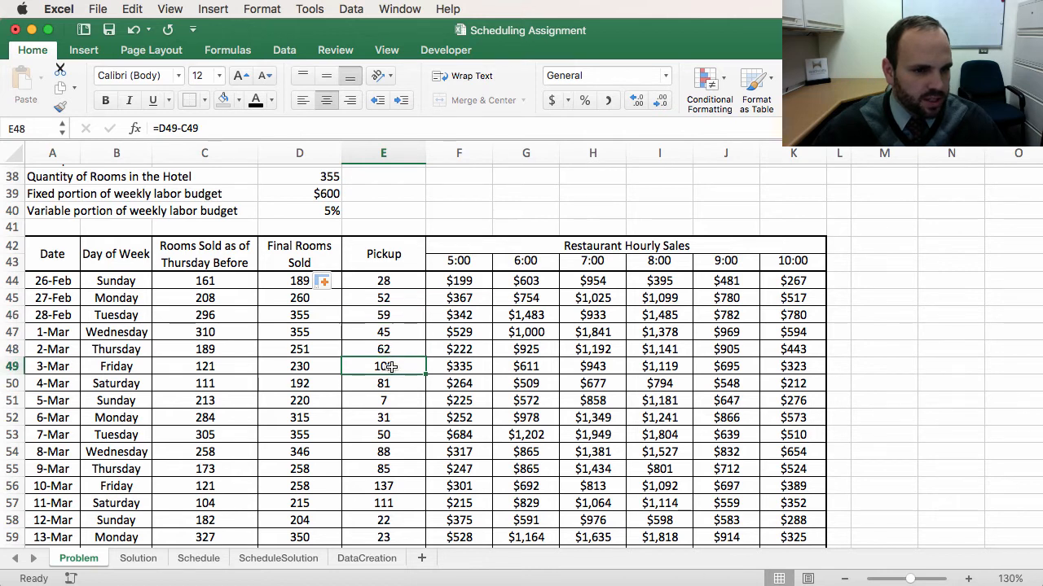
left_click(400, 386)
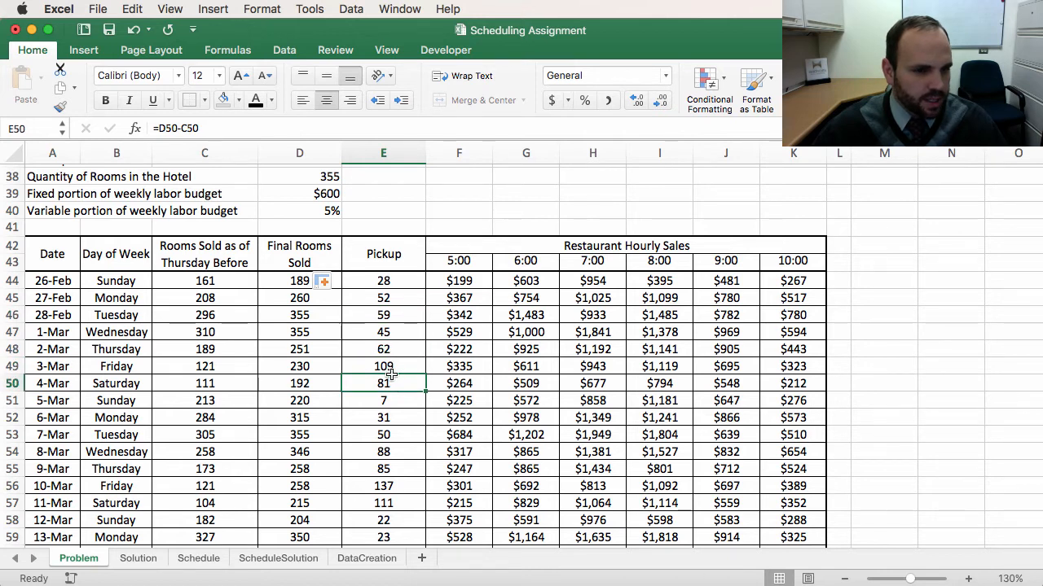
left_click(389, 369)
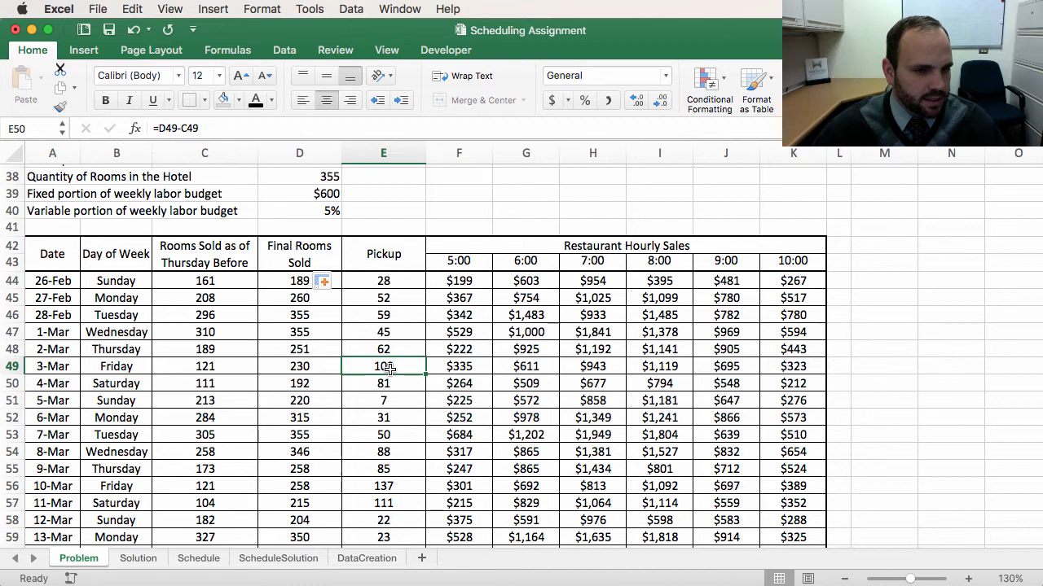
left_click(378, 381)
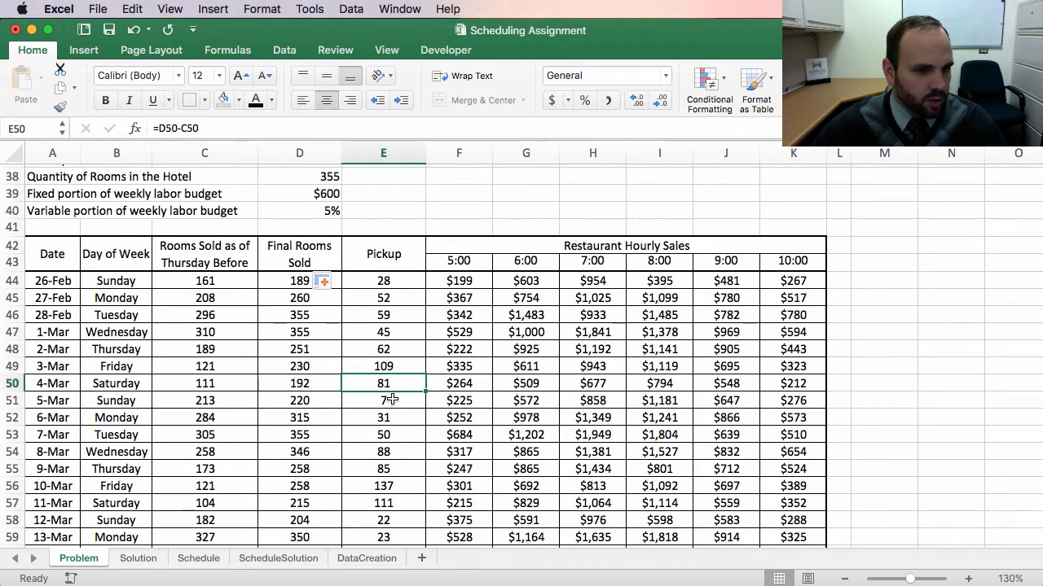
Step: Inspect the rows from 5-Mar through 13-Mar, including the Rooms Sold values and Pickup formulas
left_click_drag(392, 399, 36, 489)
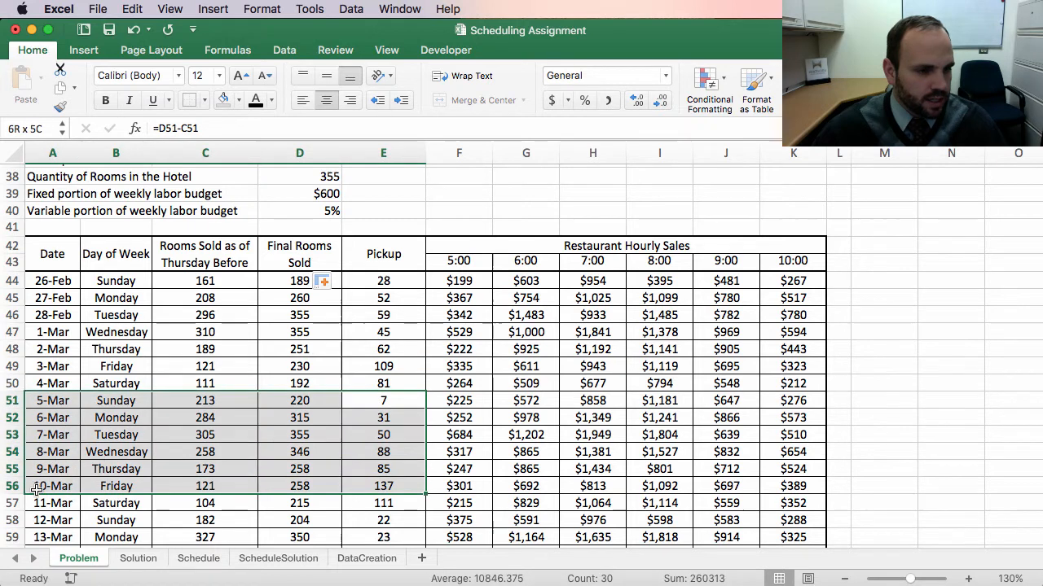
left_click(118, 401)
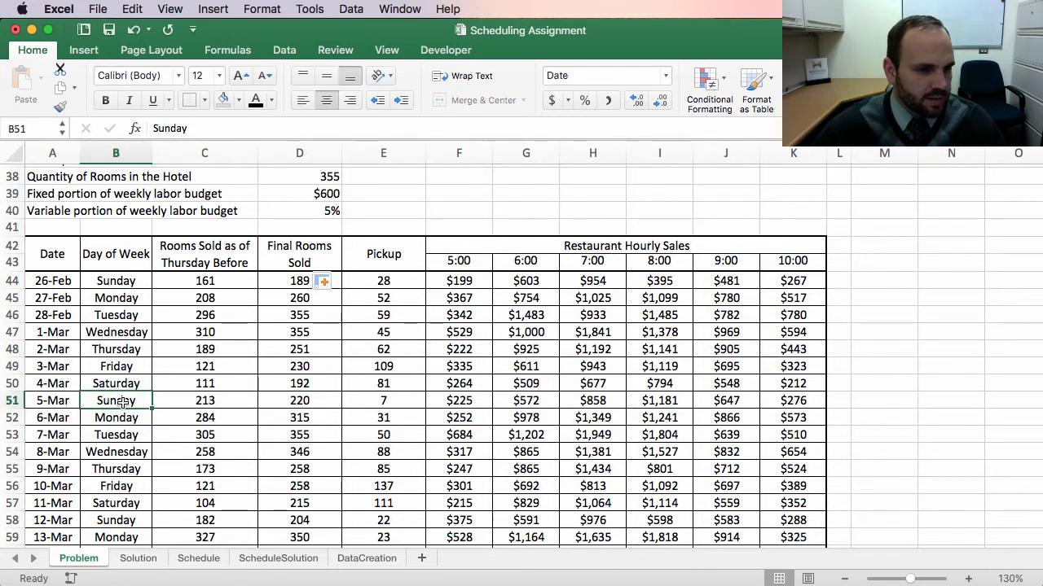
left_click(213, 400)
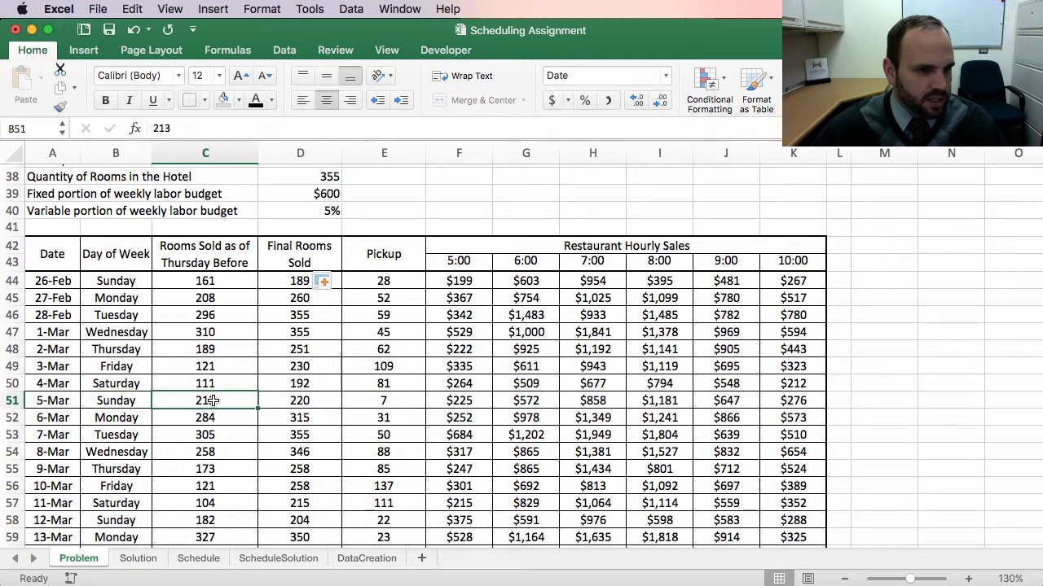
left_click_drag(213, 400, 210, 499)
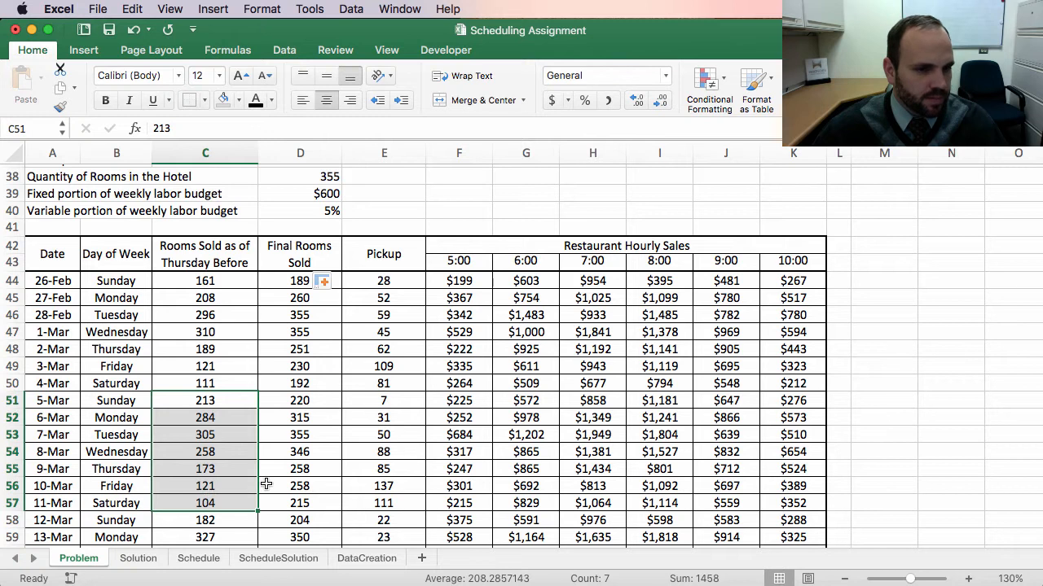
left_click(407, 404)
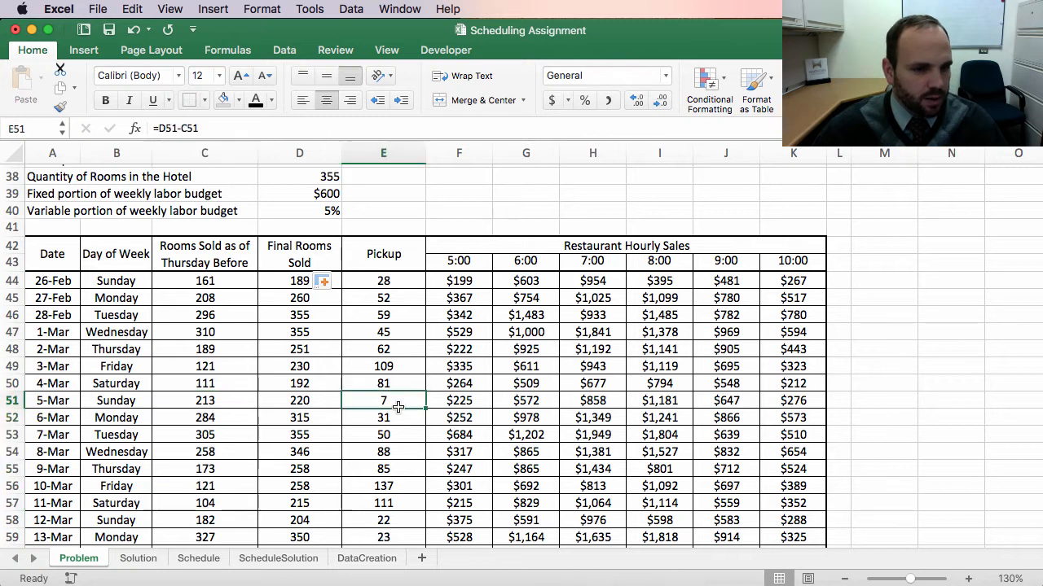
left_click(383, 451)
left_click(383, 468)
left_click(386, 501)
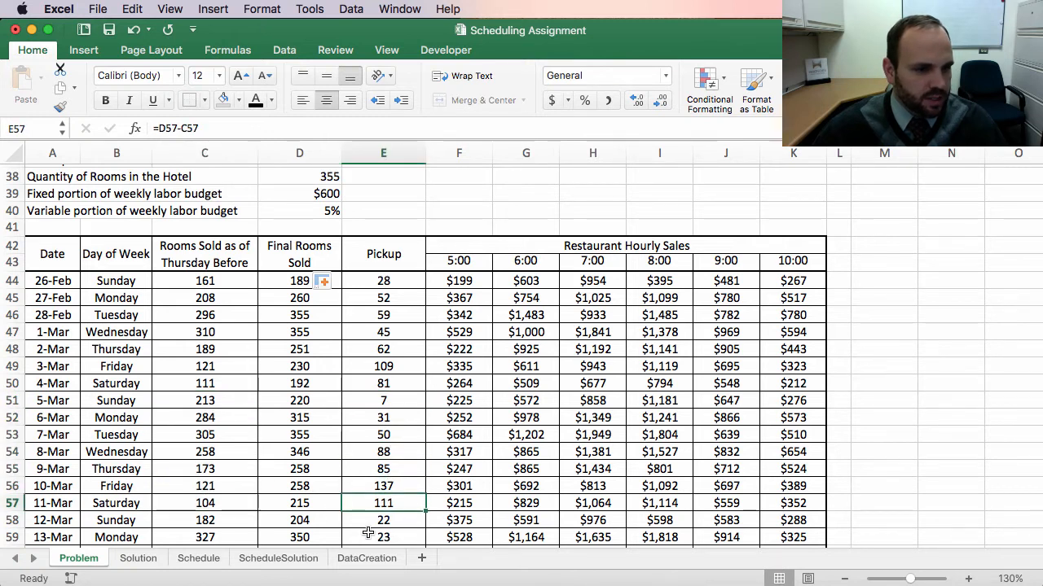
left_click(375, 522)
Step: Review the assignment steps and scheduling guidelines listed above the data table
scroll(407, 349, "down", 8)
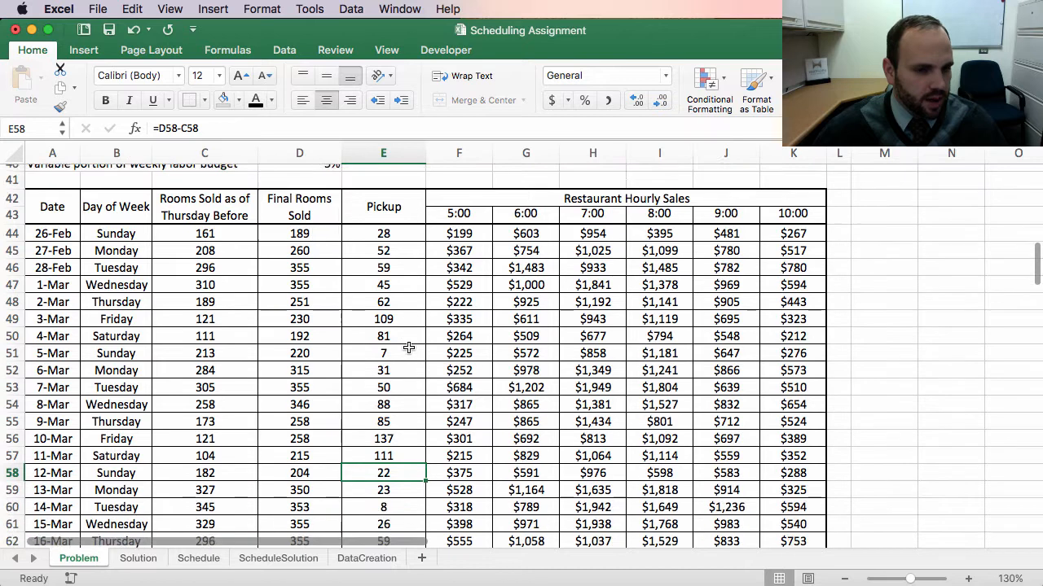
scroll(415, 343, "up", 15)
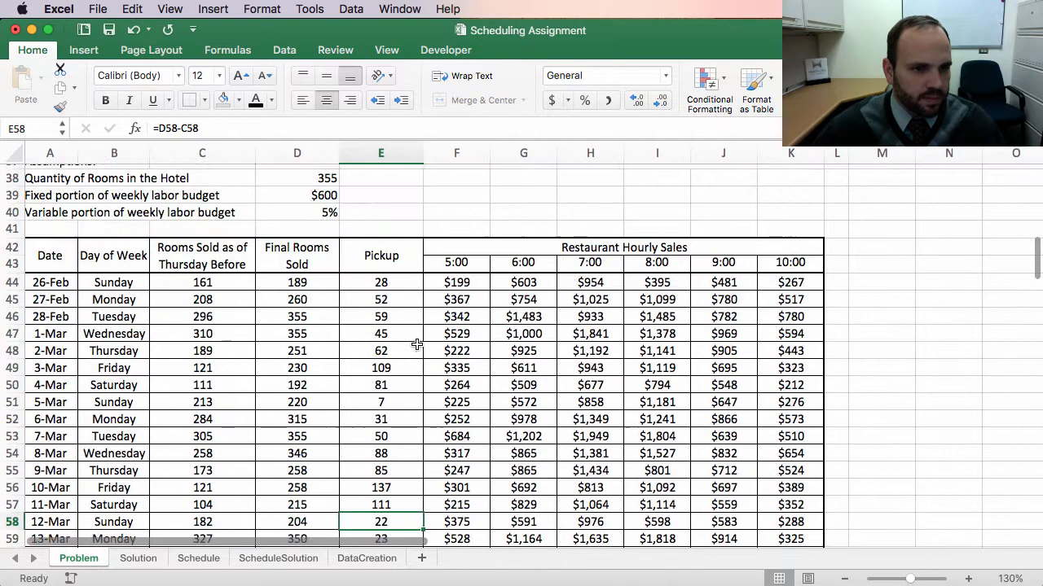
scroll(423, 346, "right", 1)
scroll(430, 351, "up", 1)
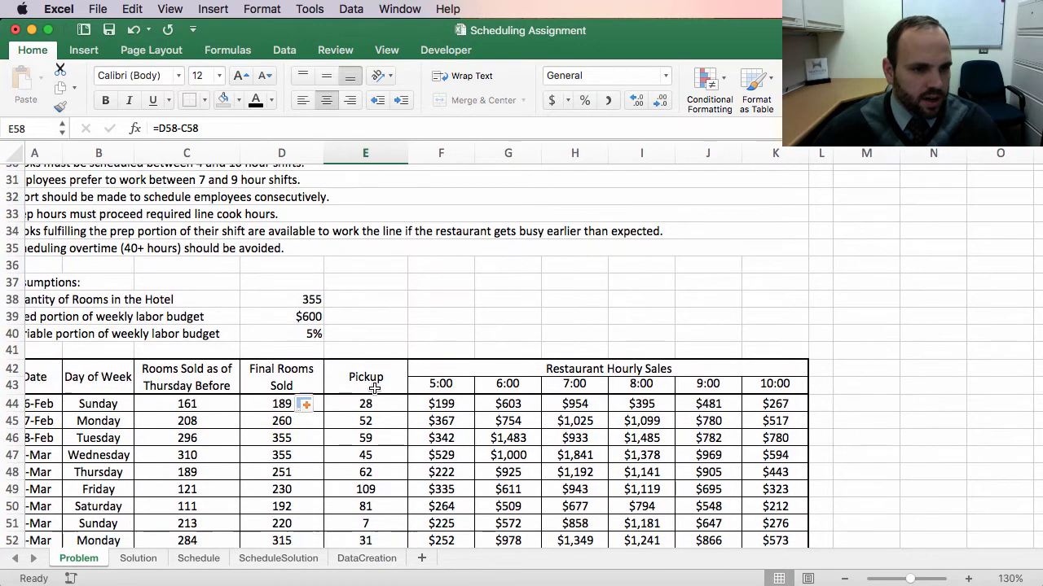
scroll(407, 269, "up", 12)
scroll(404, 271, "up", 14)
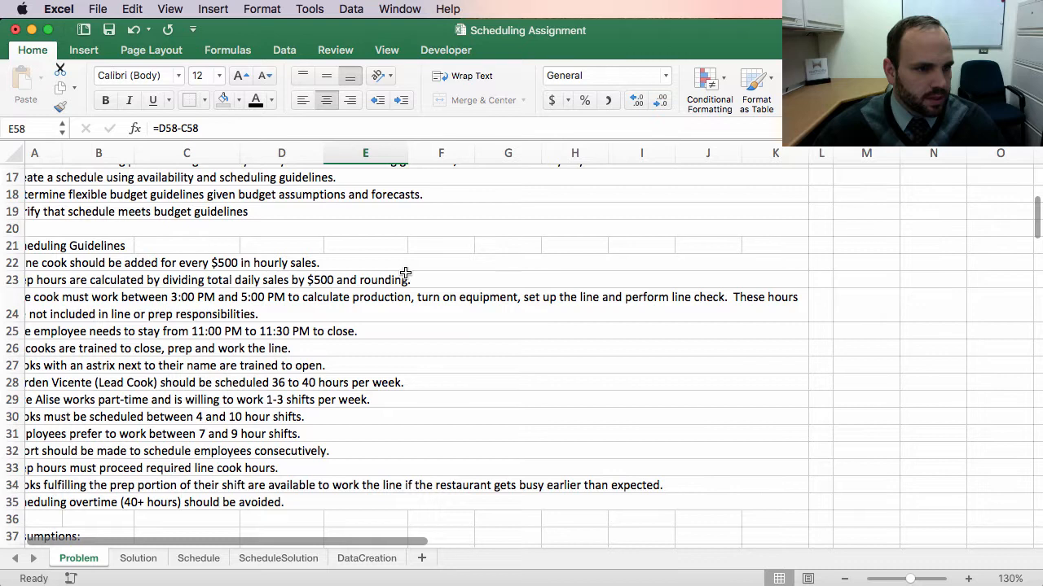
scroll(400, 272, "left", 1)
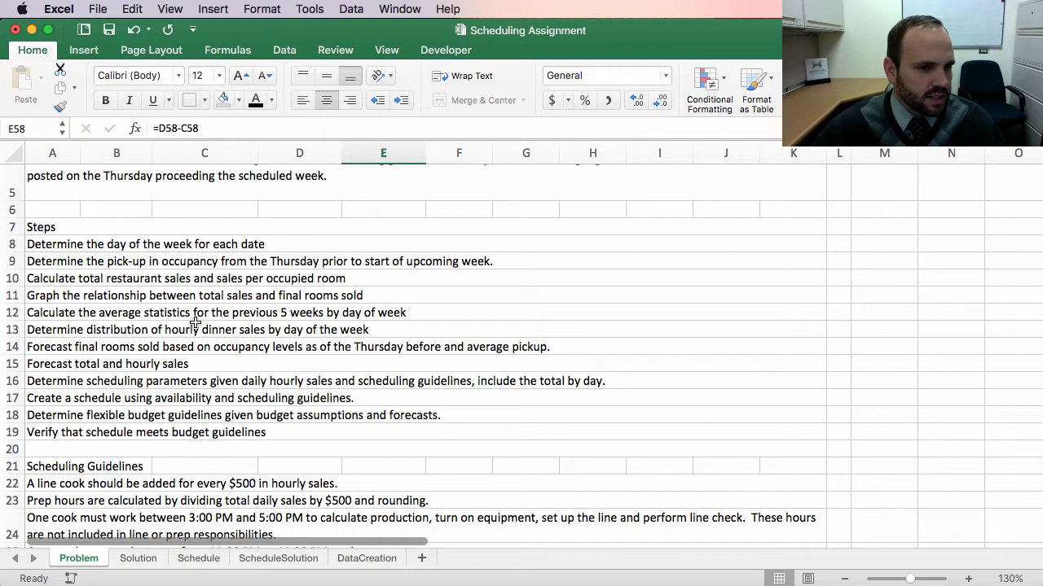
scroll(381, 415, "down", 3)
scroll(380, 415, "down", 10)
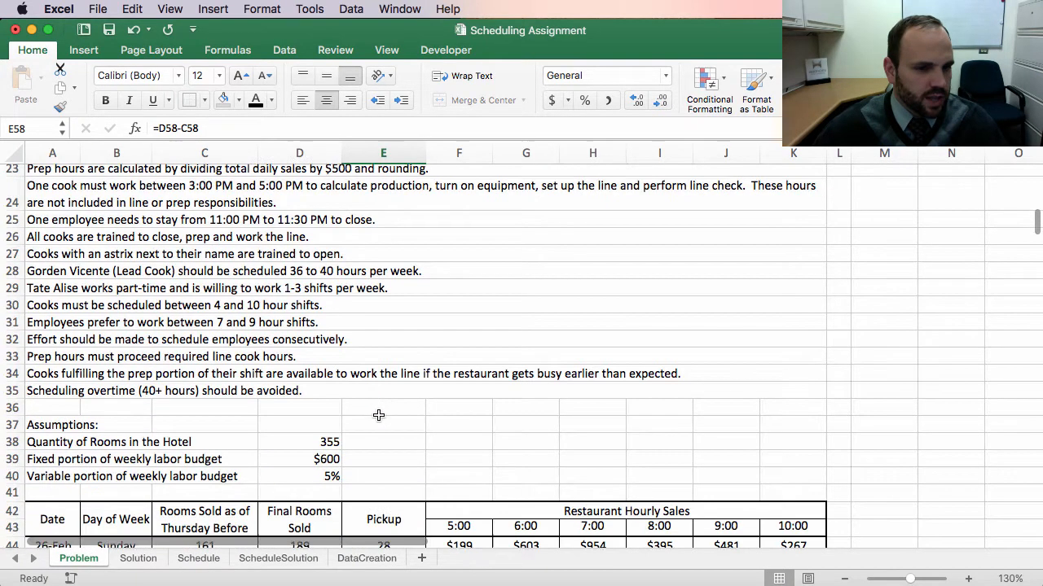
scroll(380, 417, "down", 3)
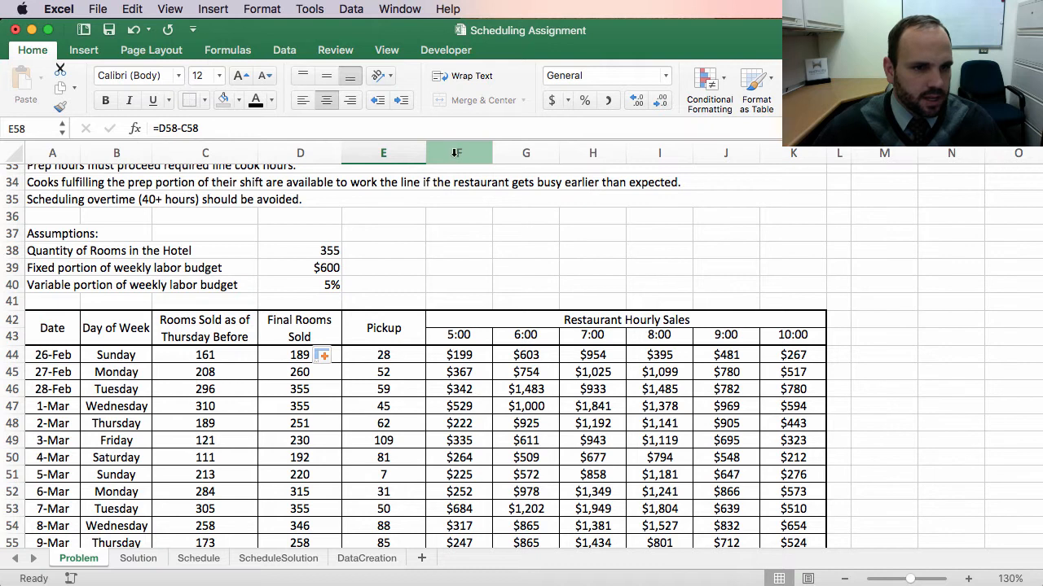
Step: Insert two blank columns between the Pickup column and the Restaurant Hourly Sales table
left_click_drag(455, 153, 526, 154)
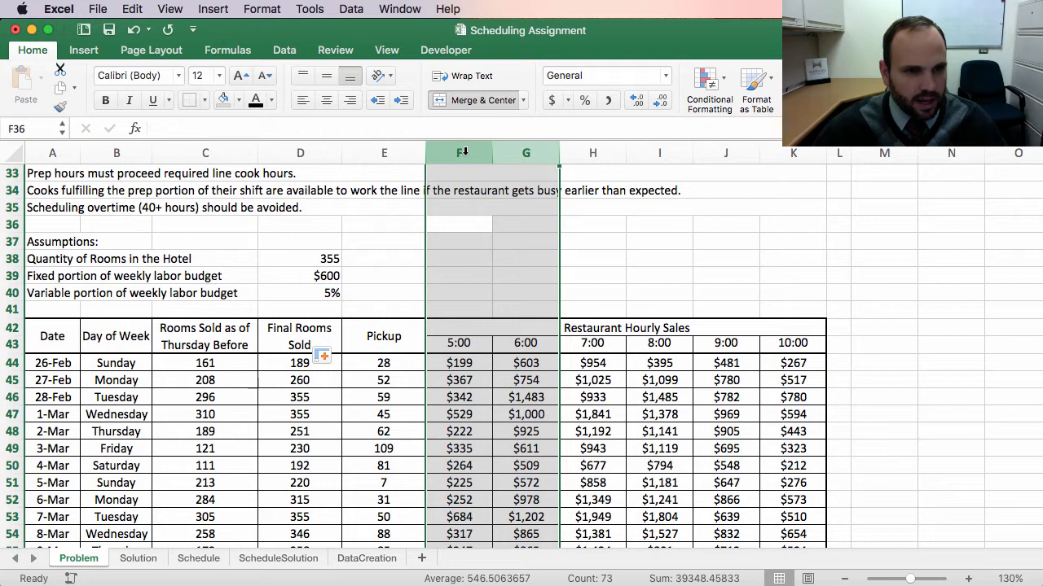
right_click(453, 152)
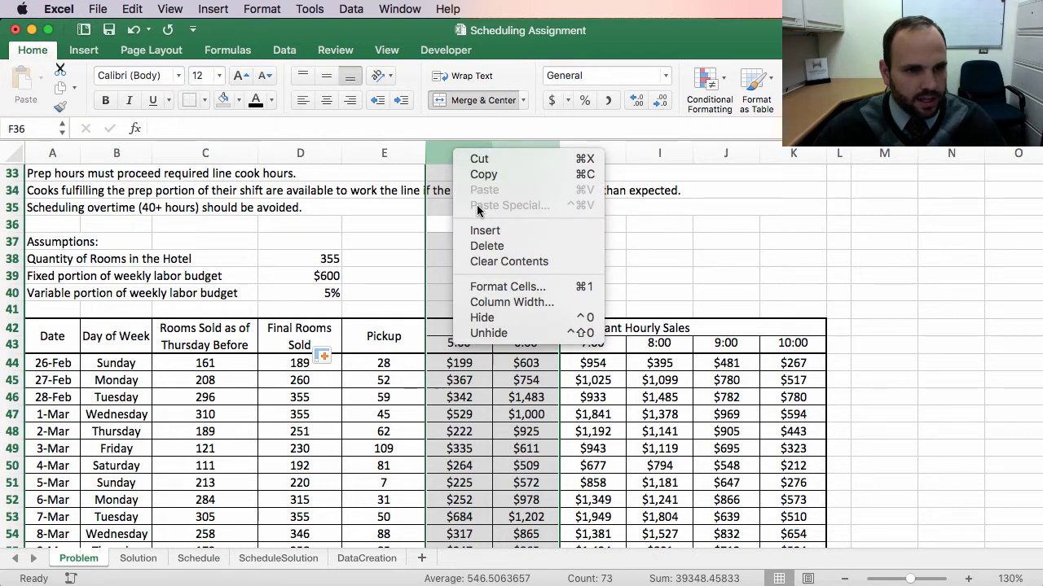
left_click(484, 231)
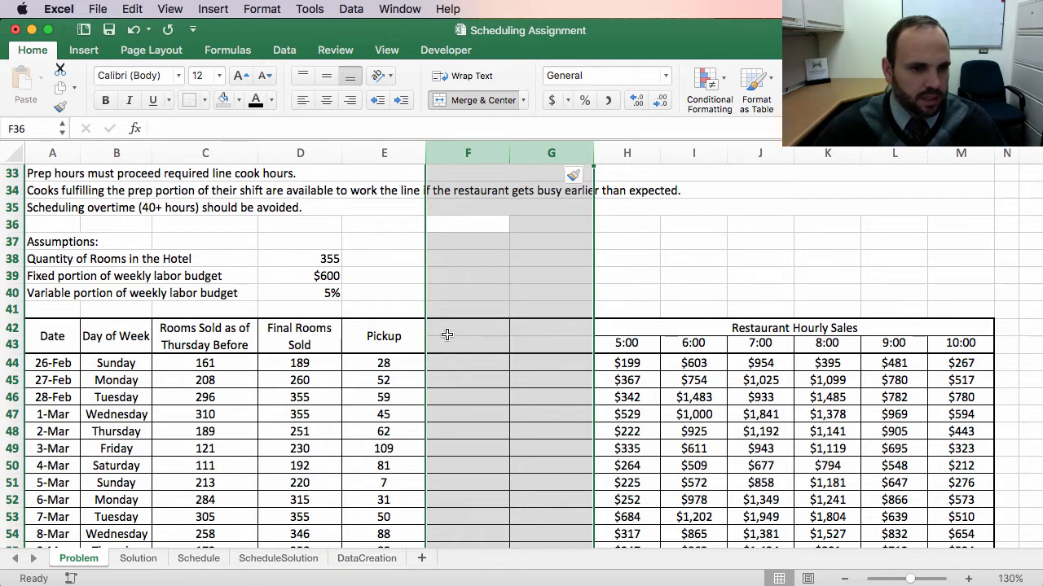
left_click(400, 395)
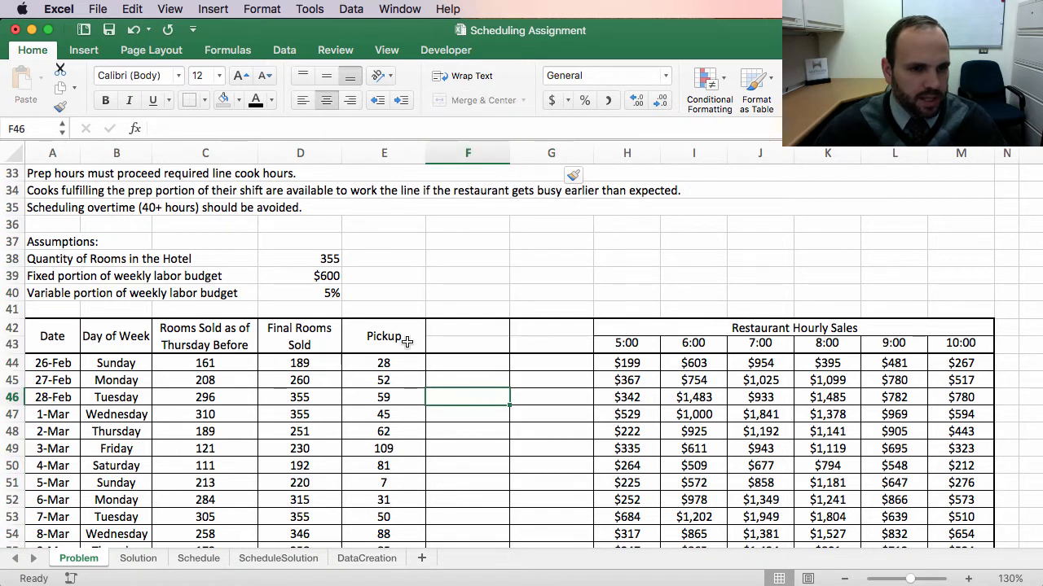
Step: Copy the Pickup header's formatting onto the header cells of both new columns with the Format Painter
left_click(381, 339)
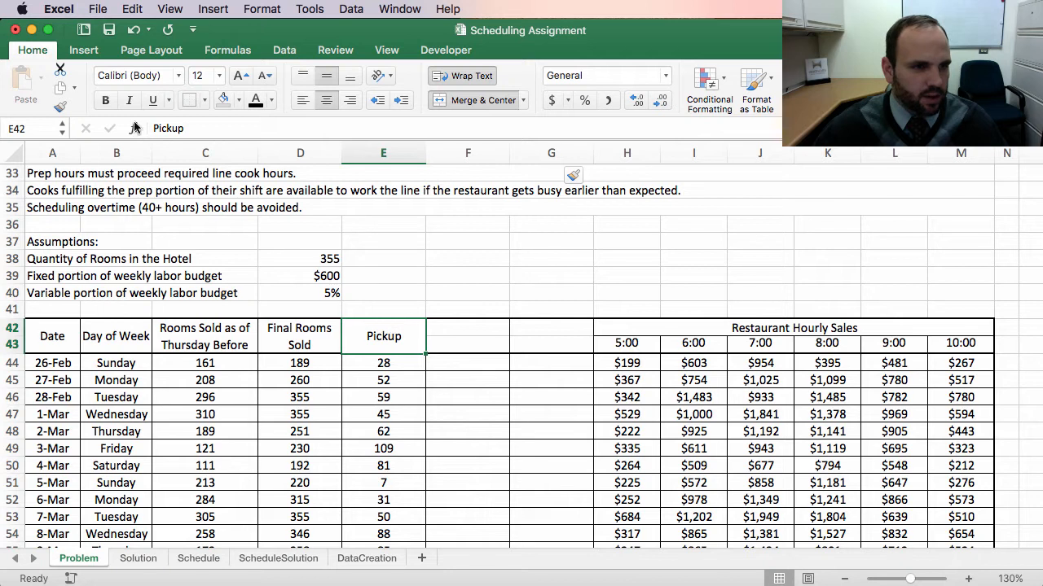
left_click(61, 107)
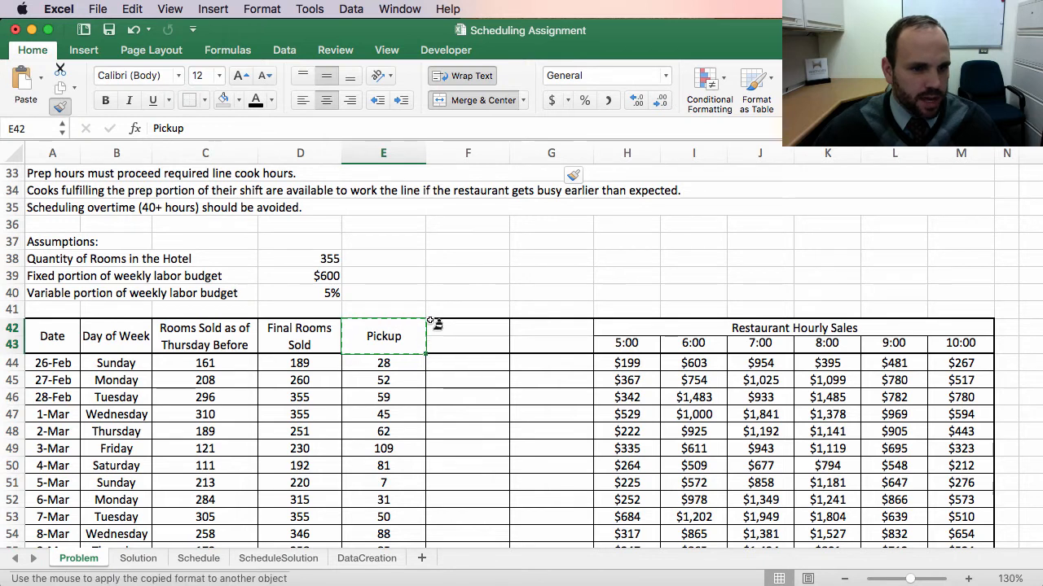
left_click_drag(437, 328, 568, 342)
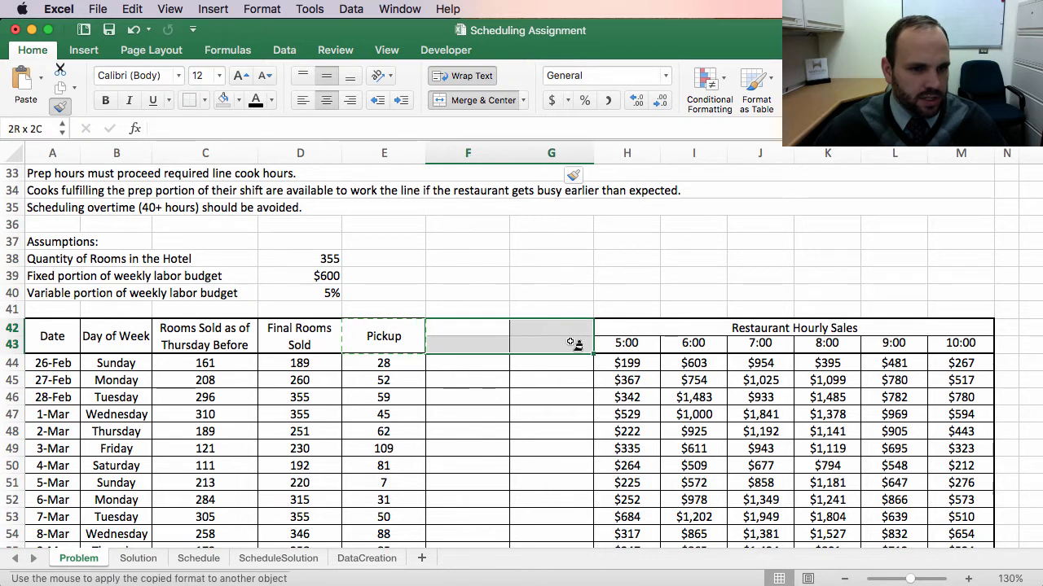
left_click(472, 338)
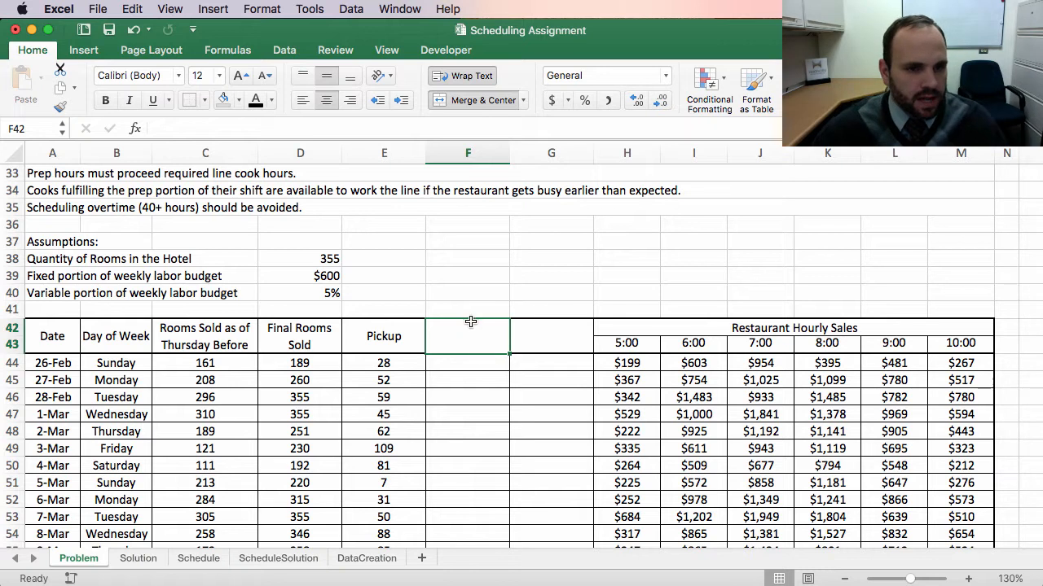
Step: Enter the header Total Sales in the second new column
scroll(524, 368, "up", 10)
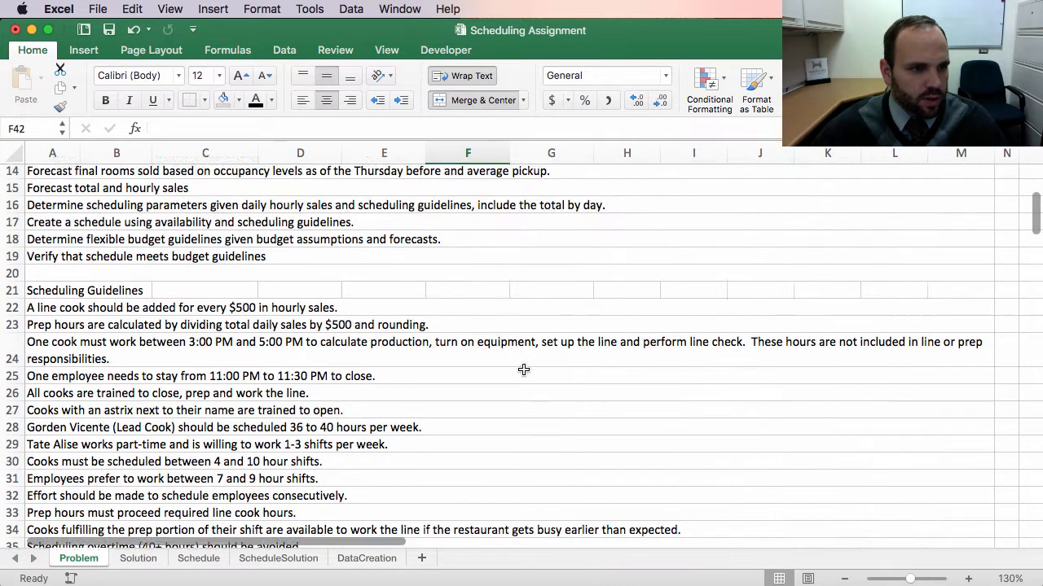
scroll(523, 369, "up", 1)
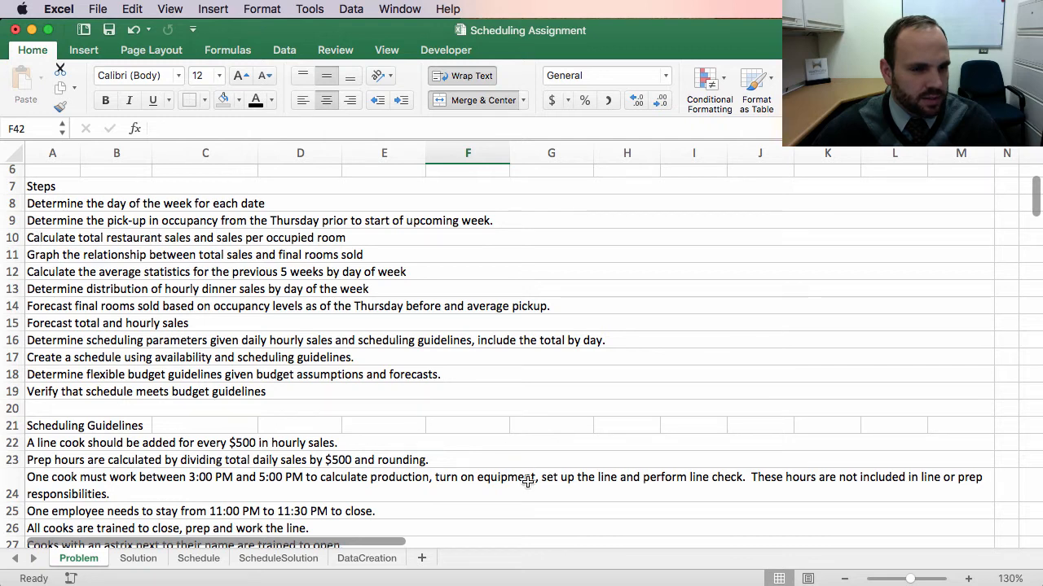
scroll(527, 482, "down", 10)
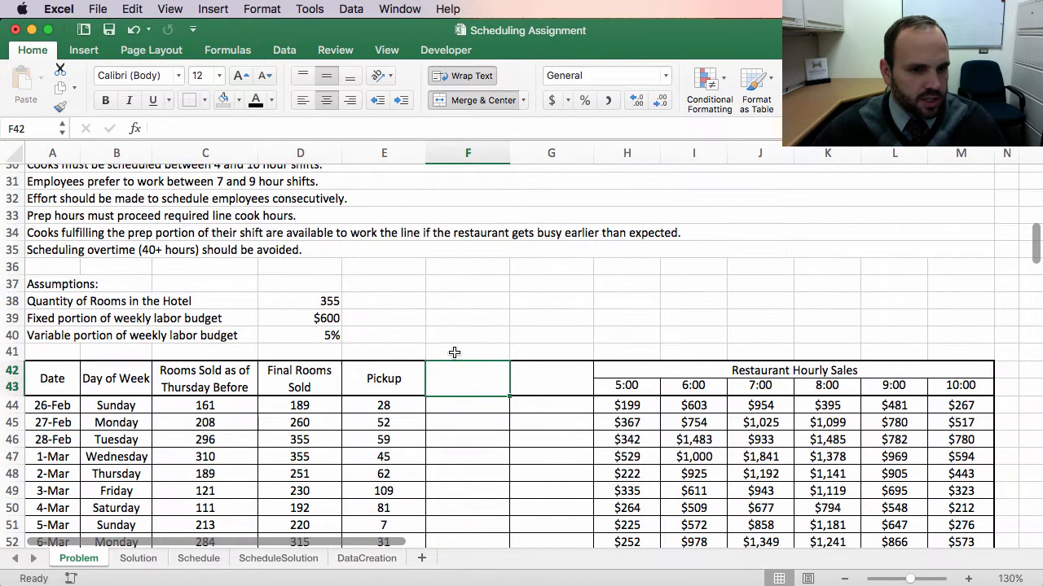
left_click(544, 379)
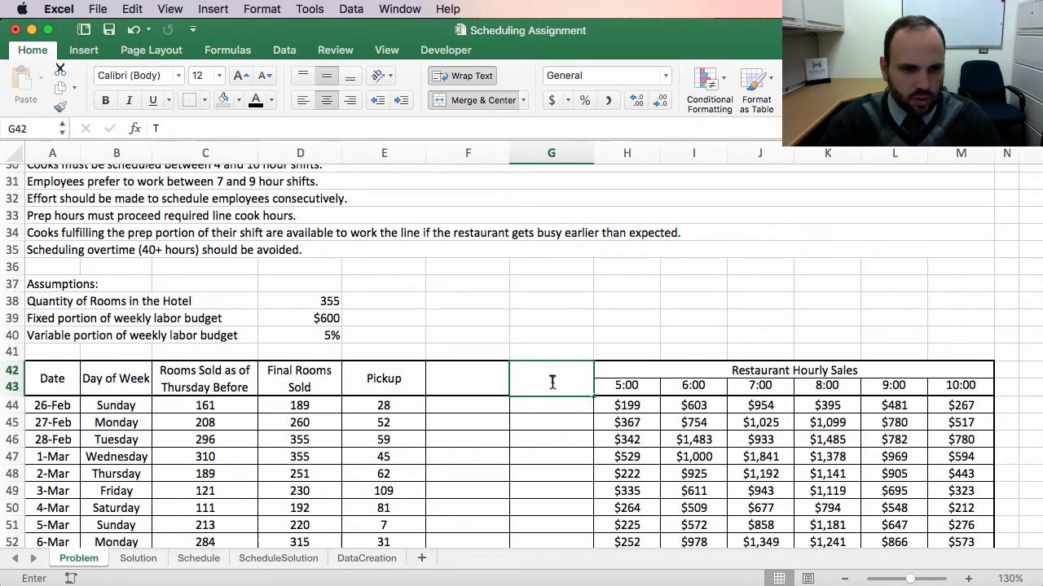
type("Total Sa")
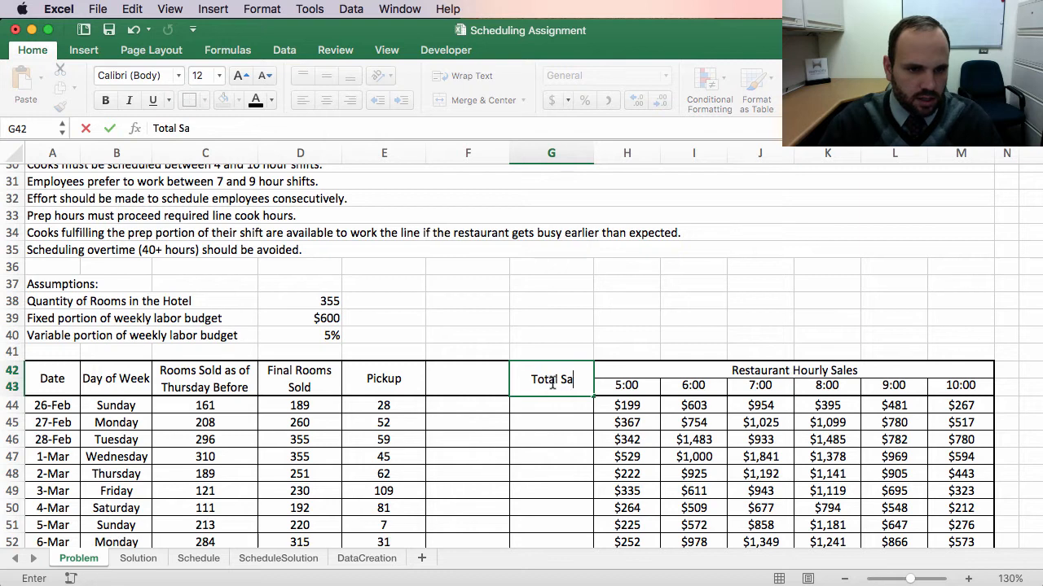
type("les")
key("Return")
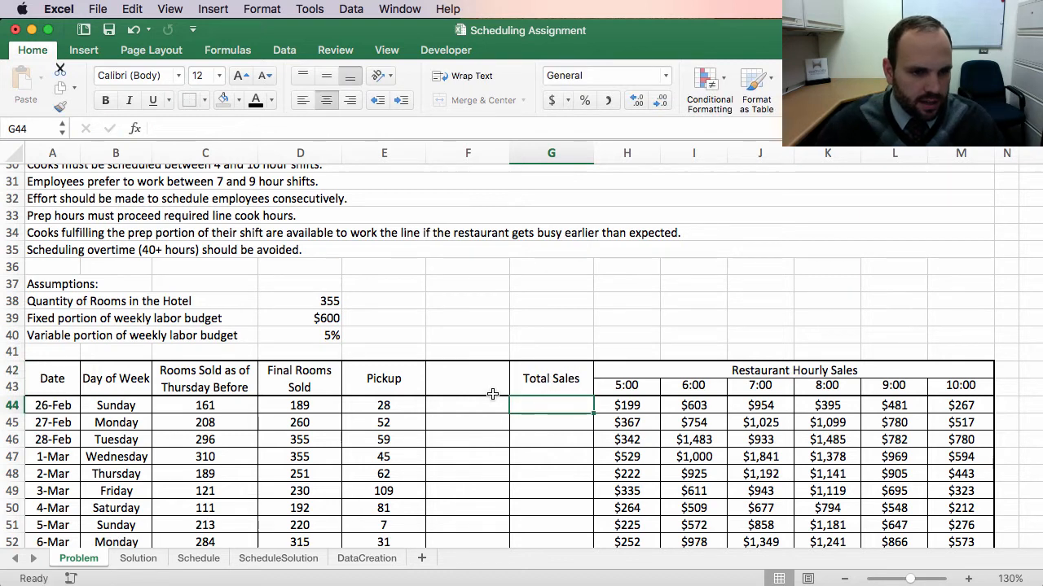
Step: Enter the header Sales per Occupied Rm in the first new column
left_click(460, 383)
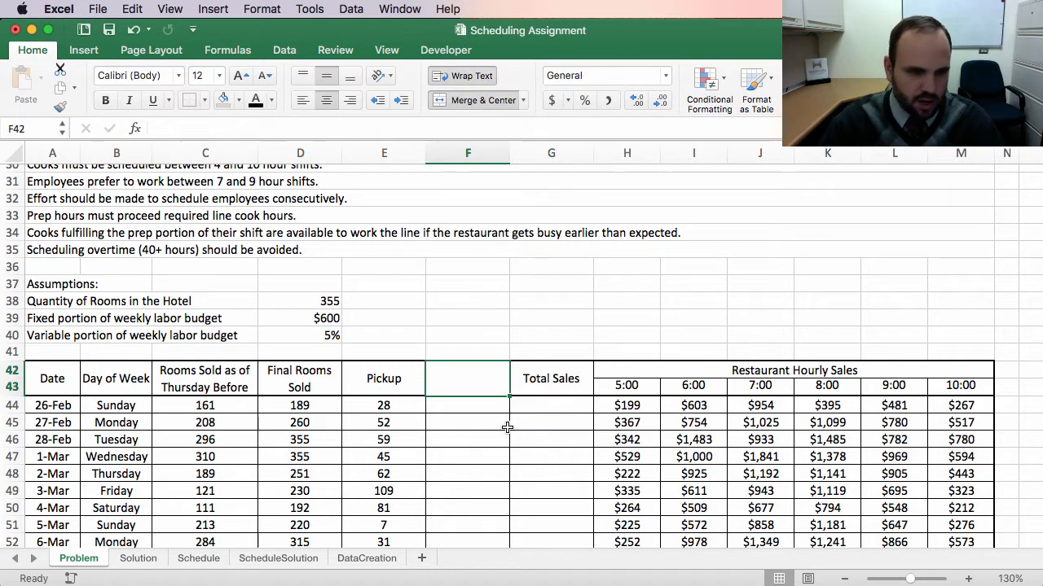
type("Sales")
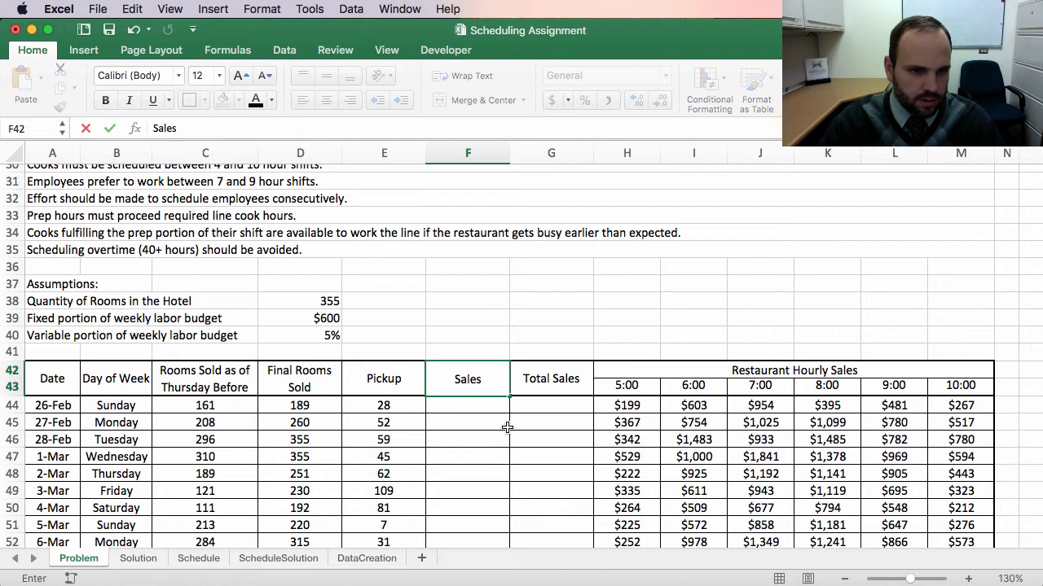
type(" per Occu")
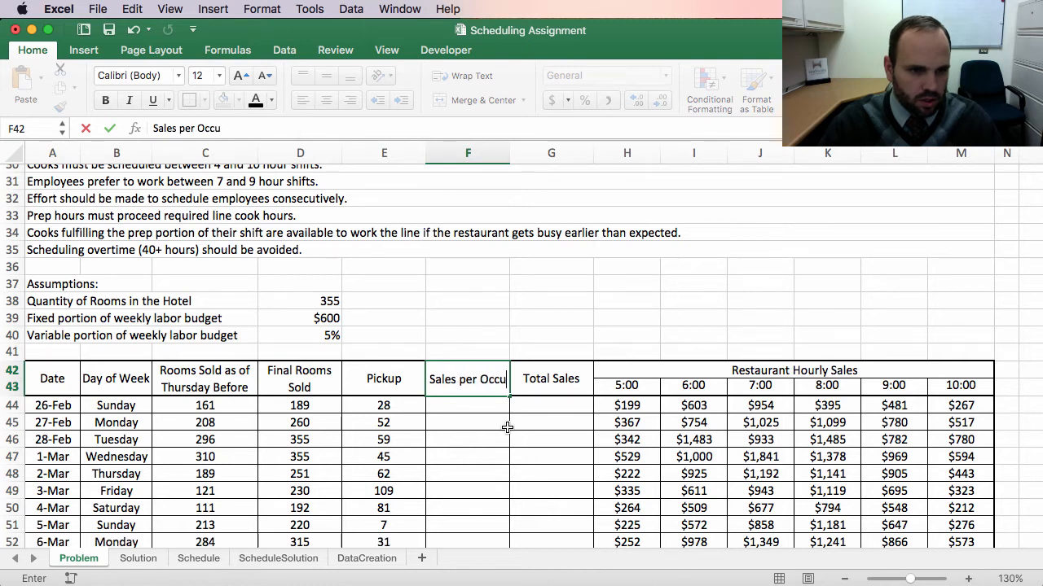
type("pied Room")
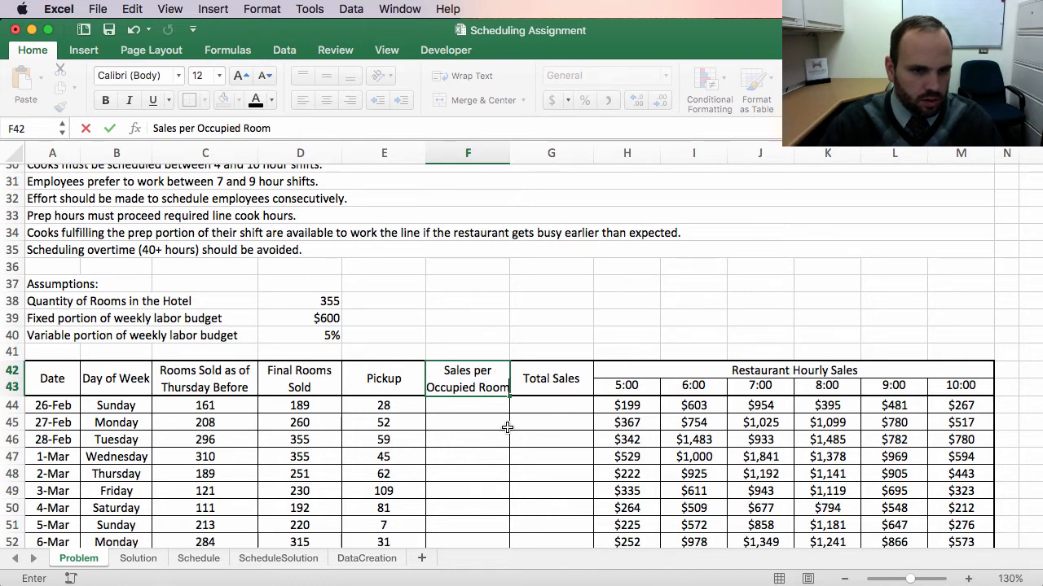
key("Return")
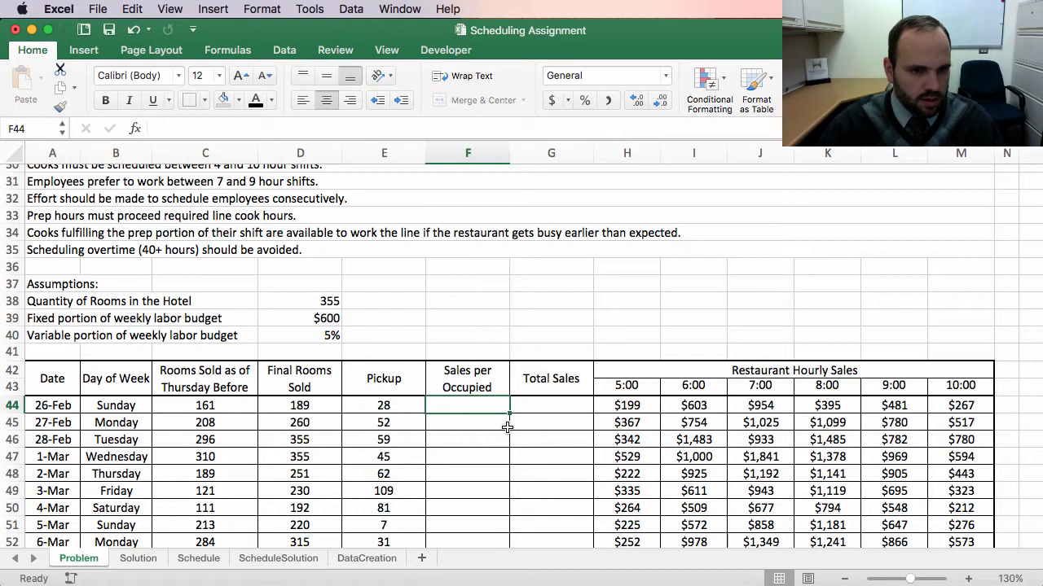
left_click(494, 386)
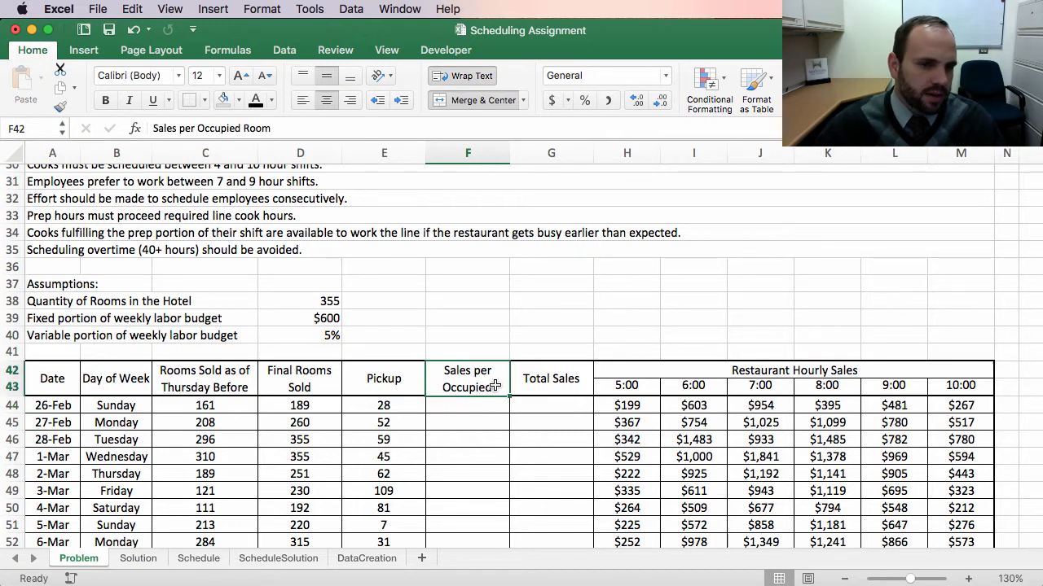
left_click(257, 129)
left_click_drag(253, 132, 274, 159)
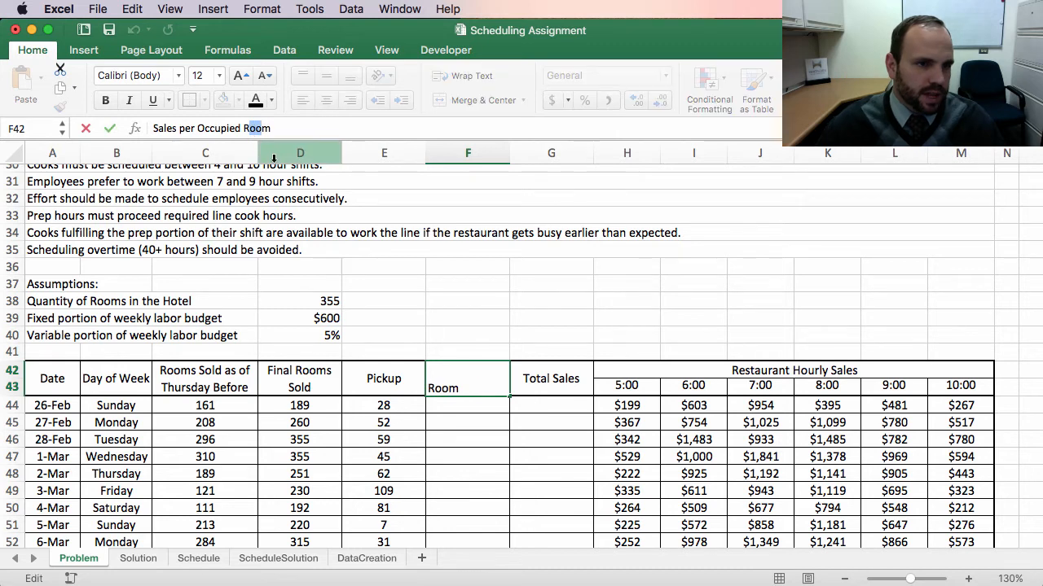
key("BackSpace")
key("Return")
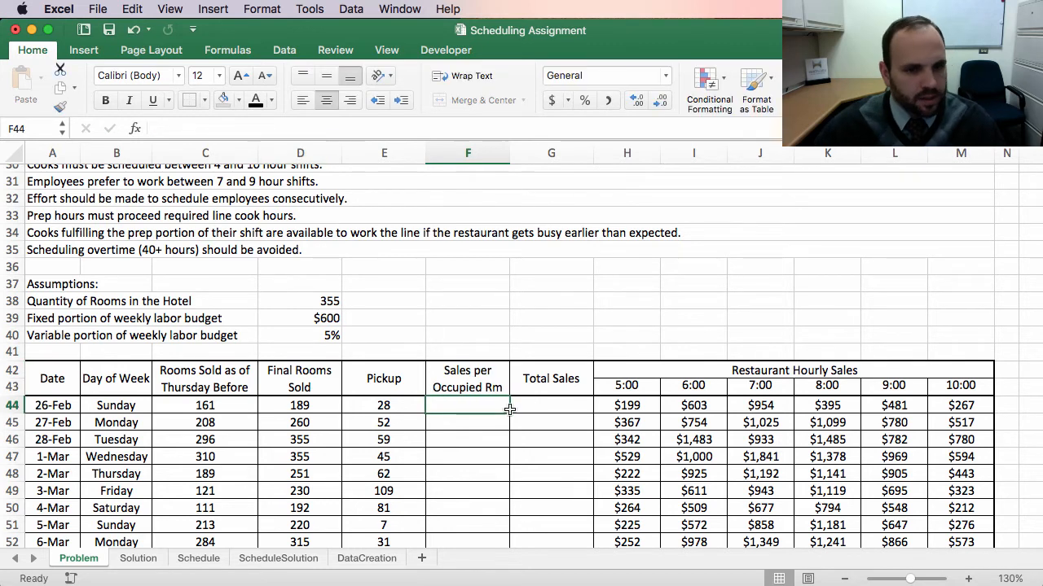
Step: Calculate the 26-Feb total sales in the Total Sales column by adding the six hourly sales cells H44 through M44
scroll(534, 424, "down", 5)
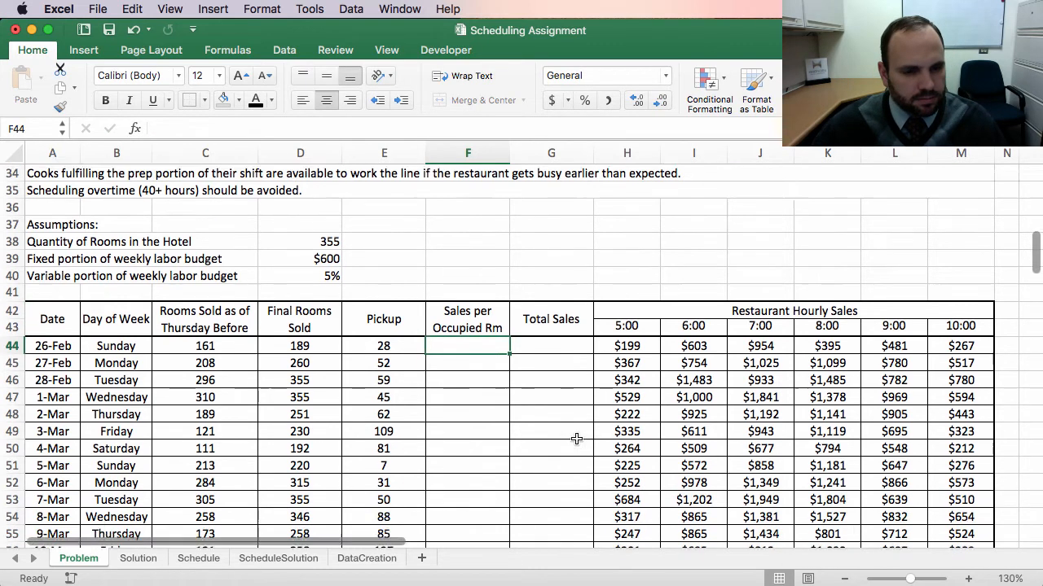
scroll(624, 319, "right", 1)
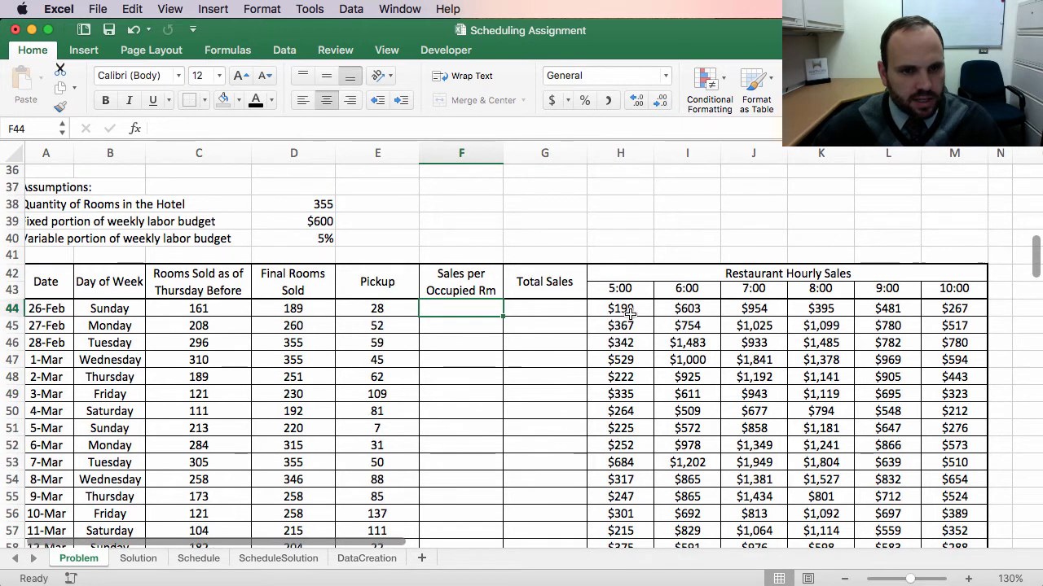
scroll(557, 309, "down", 1)
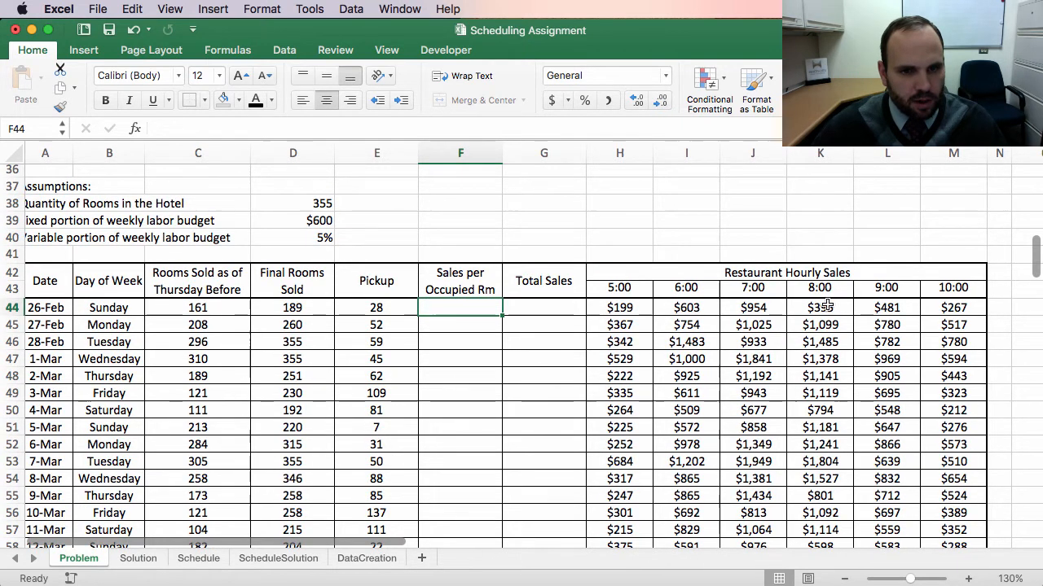
scroll(530, 310, "down", 1)
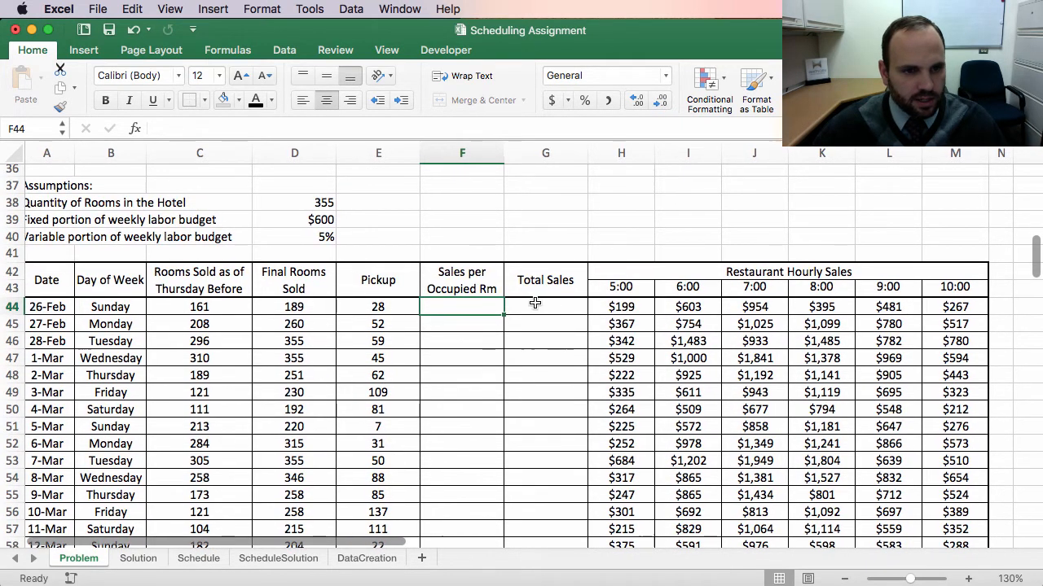
left_click(538, 307)
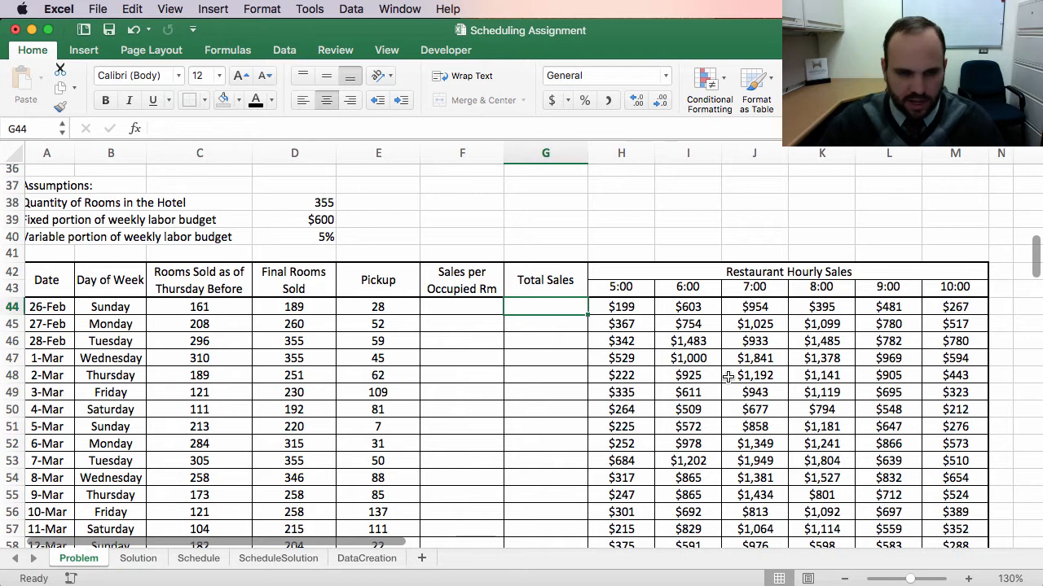
type("=")
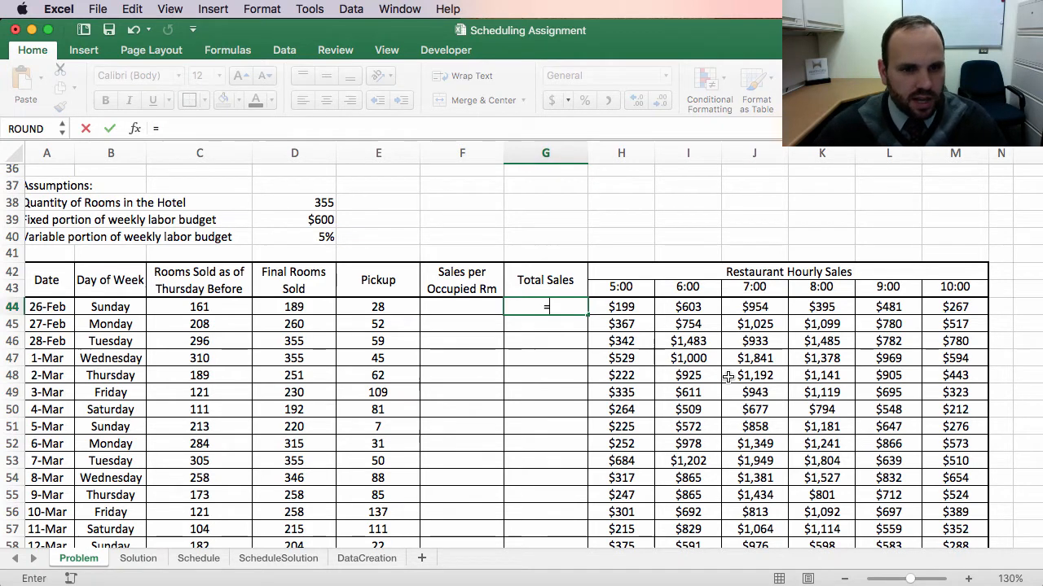
left_click(639, 310)
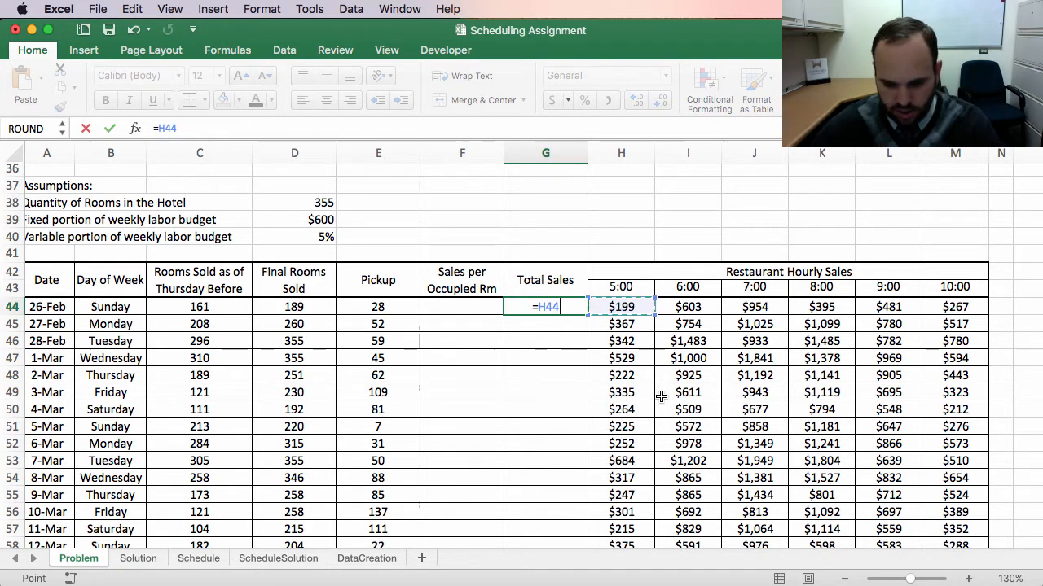
type("+")
left_click(689, 303)
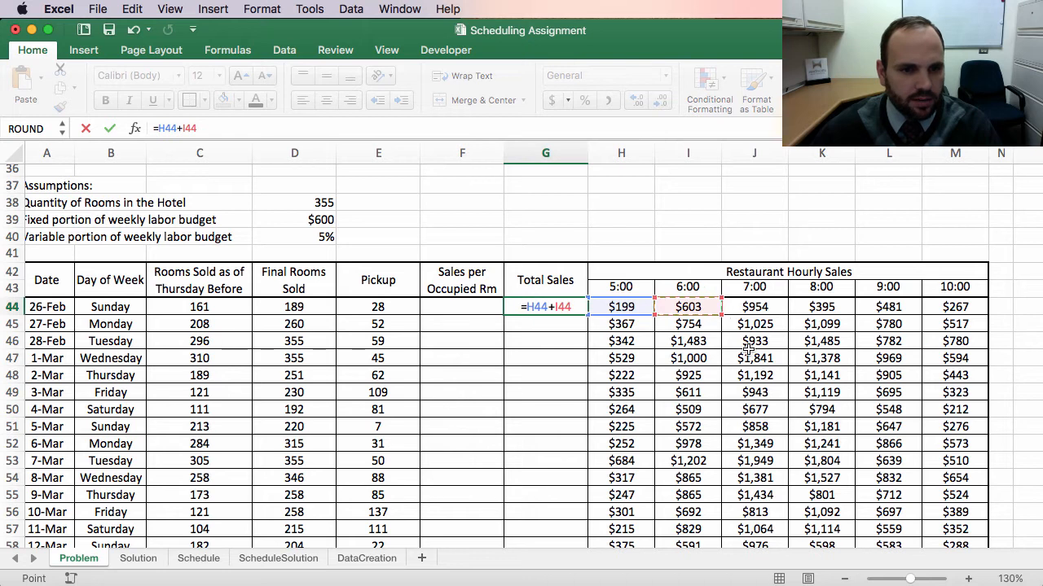
type("+")
left_click(754, 308)
type("+")
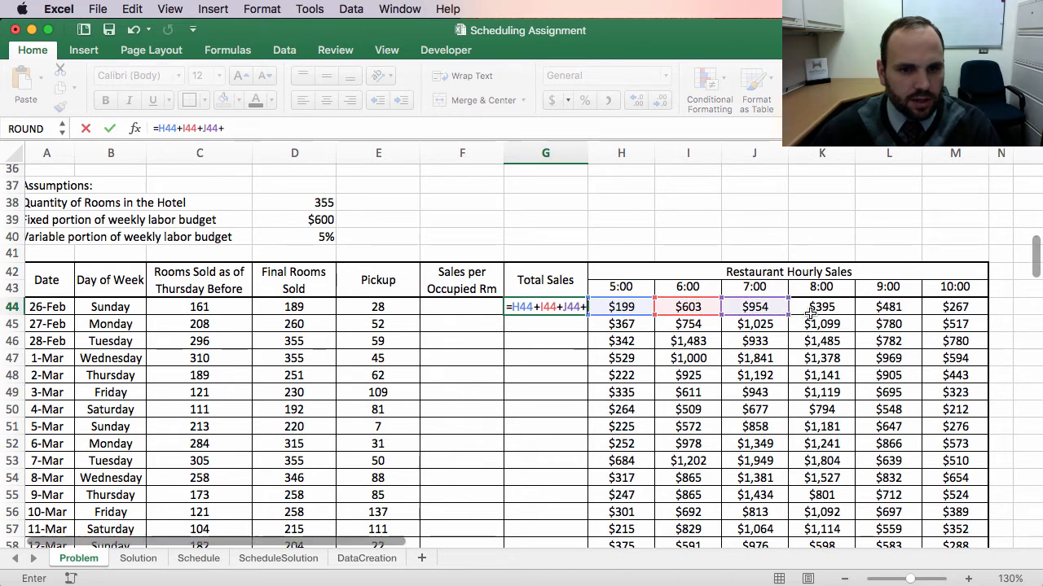
left_click(817, 308)
type("+")
left_click(899, 309)
type("+")
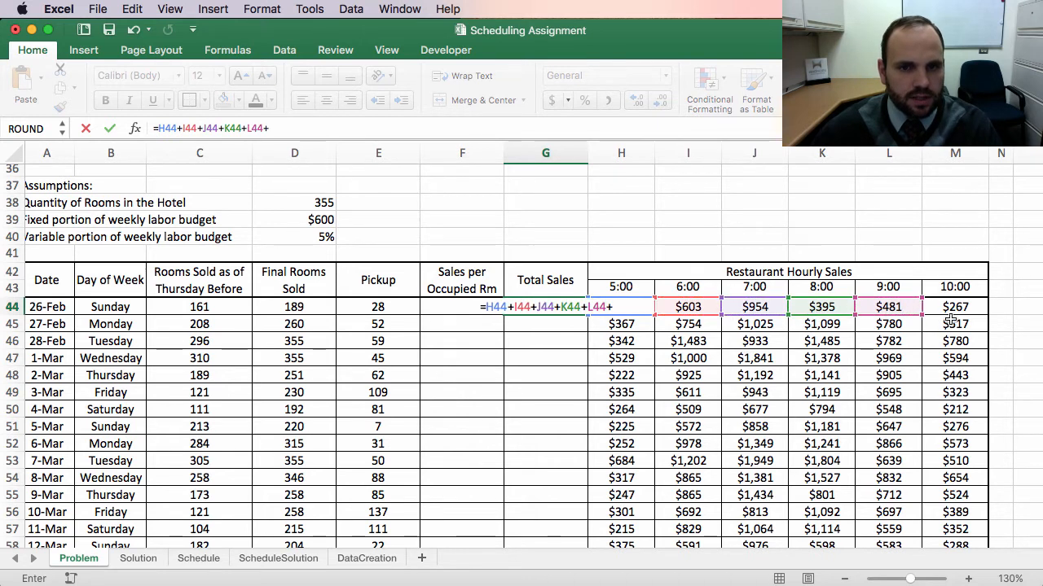
left_click(961, 310)
key("Return")
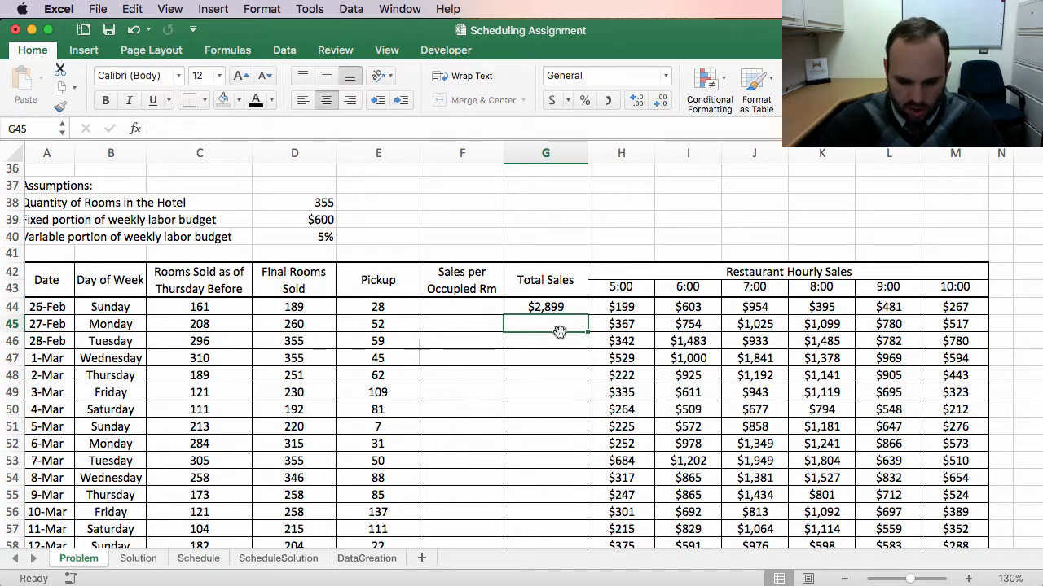
Step: Enter the formula =SUM(H45:M45) as the 27-Feb total sales
type("=")
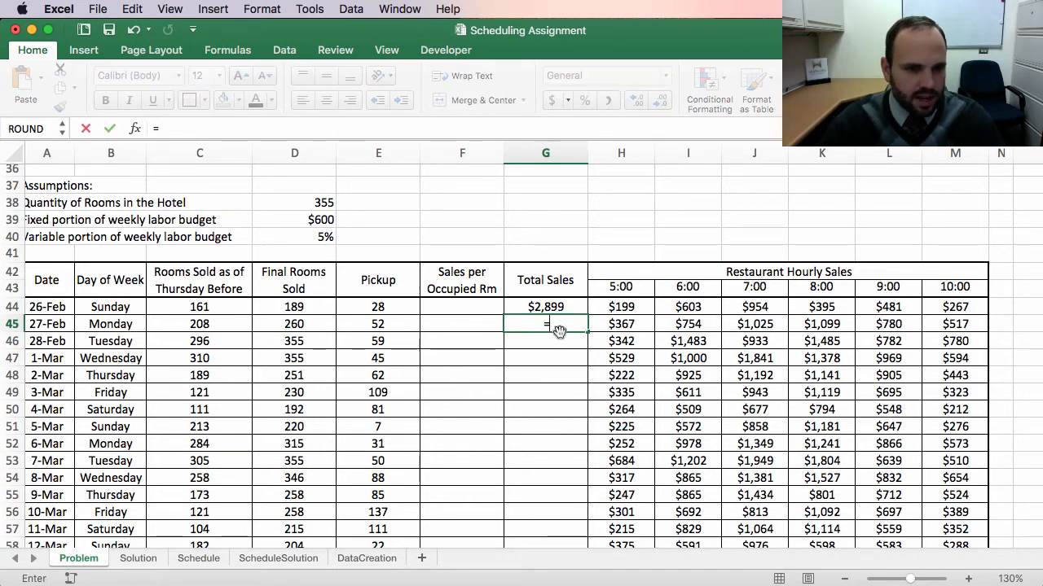
type("sum(")
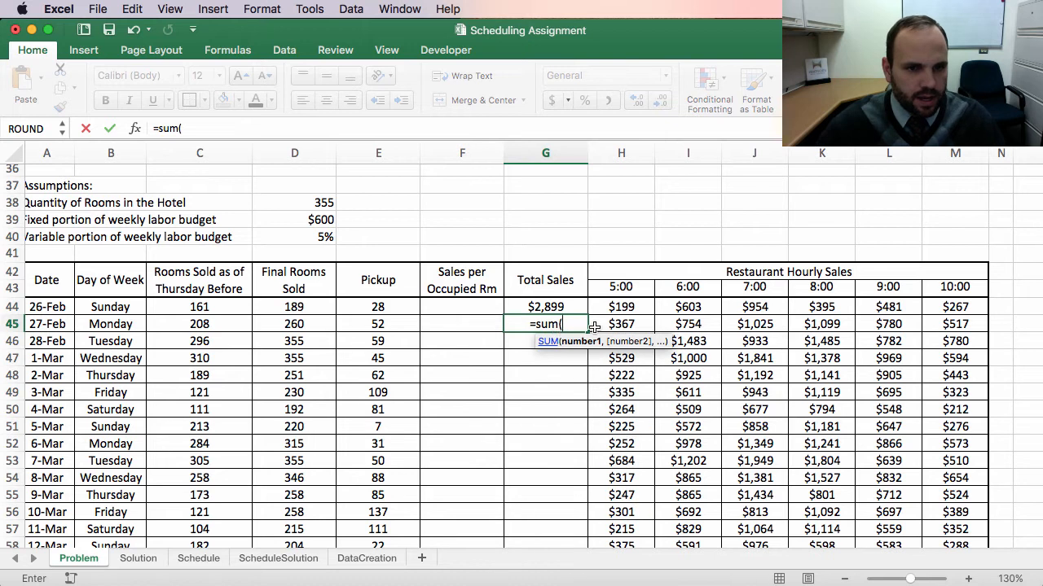
left_click_drag(599, 325, 936, 325)
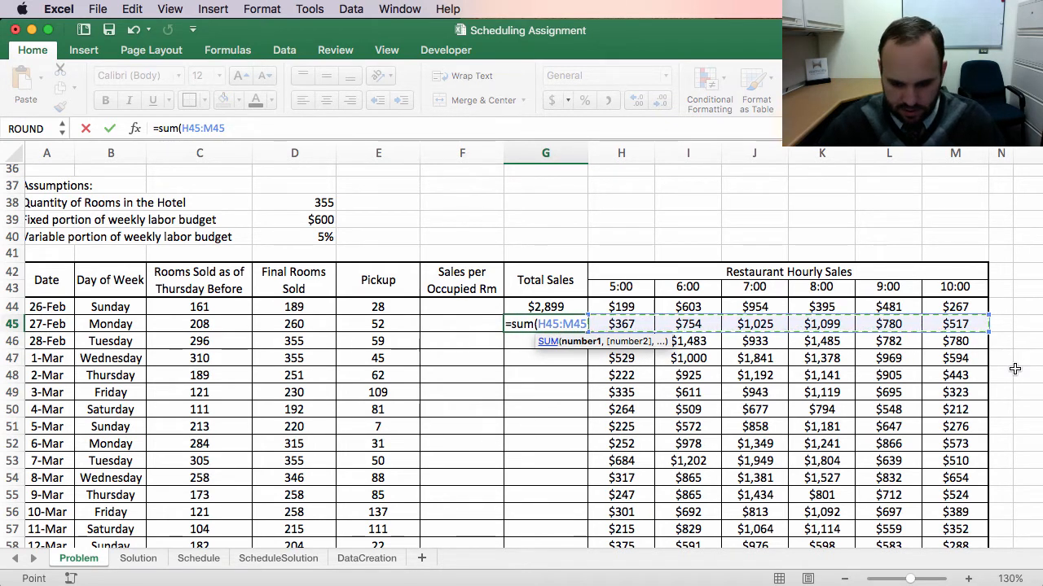
type(")")
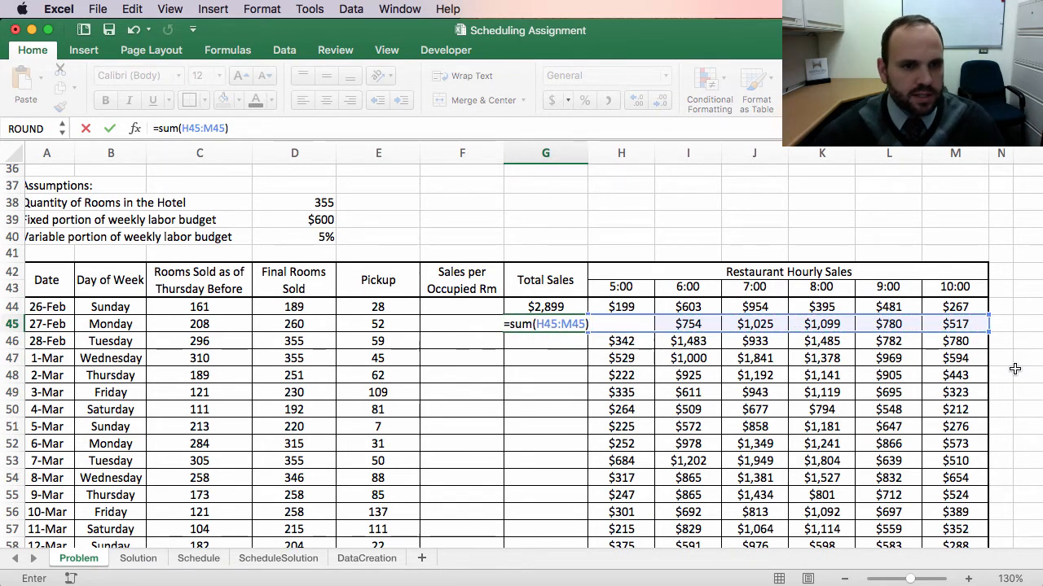
key("Return")
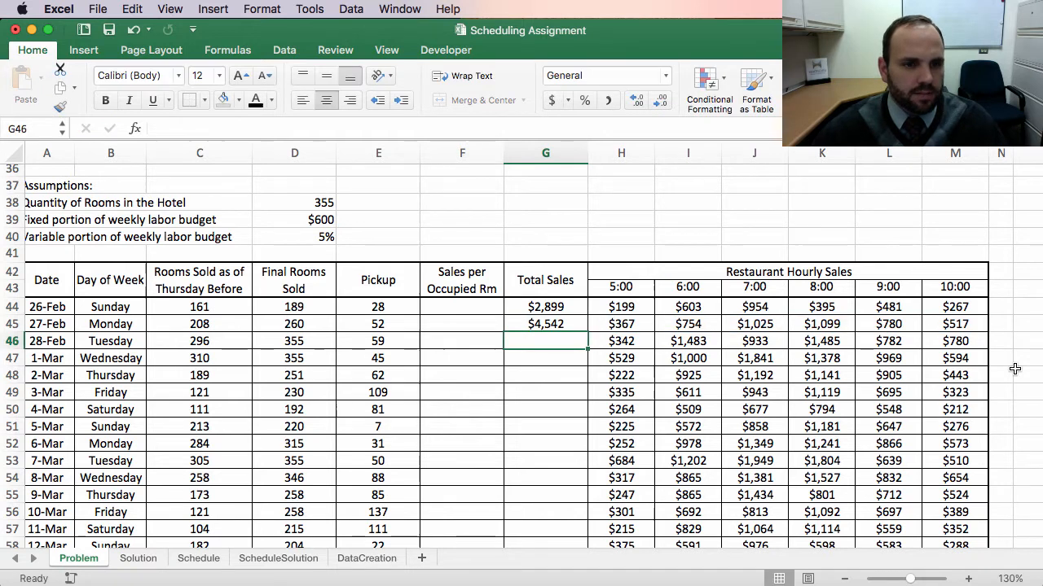
Step: Fill the SUM formula down the Total Sales column through row 78 without copying formatting
left_click(552, 324)
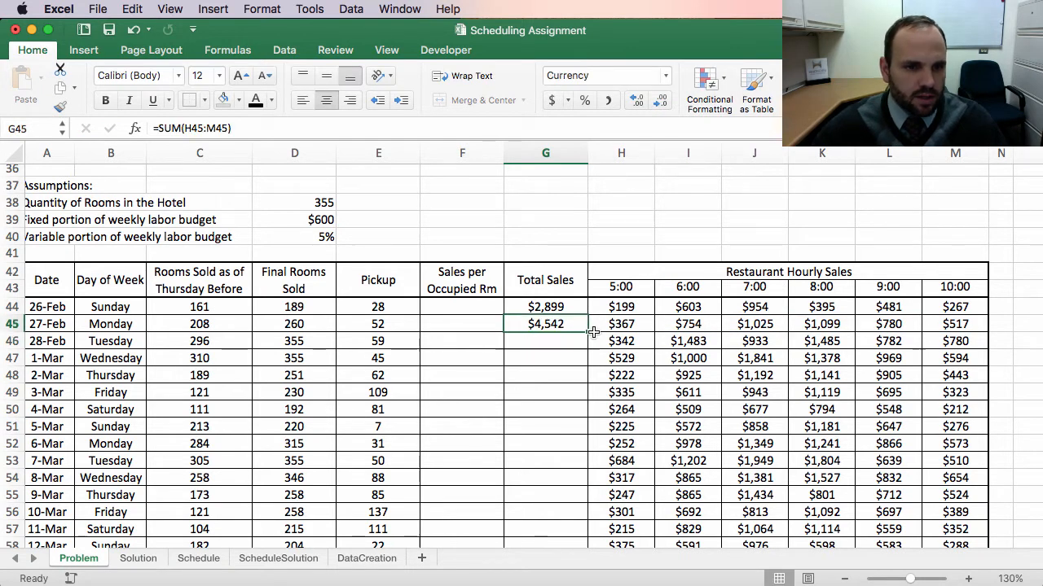
left_click_drag(587, 330, 696, 505)
left_click(601, 519)
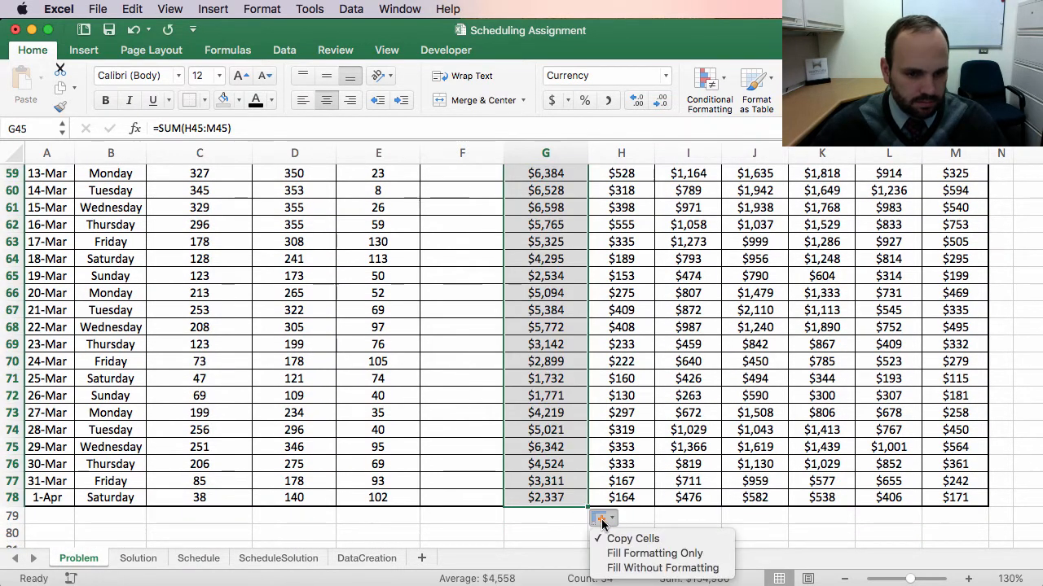
left_click(649, 569)
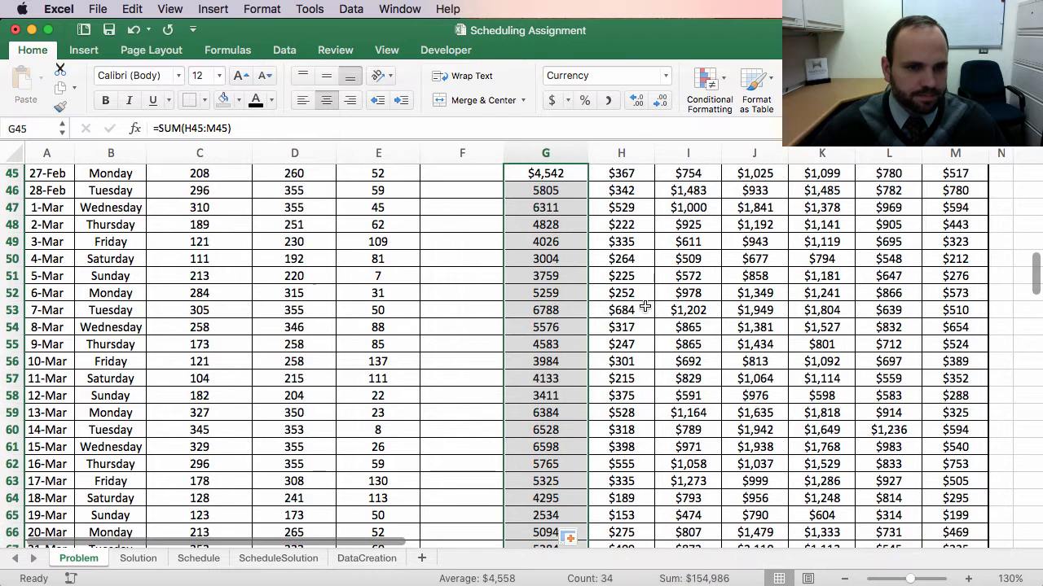
Step: Format the Total Sales cells G46 to G78 as Currency with no decimal places
left_click(662, 344)
scroll(998, 326, "up", 5)
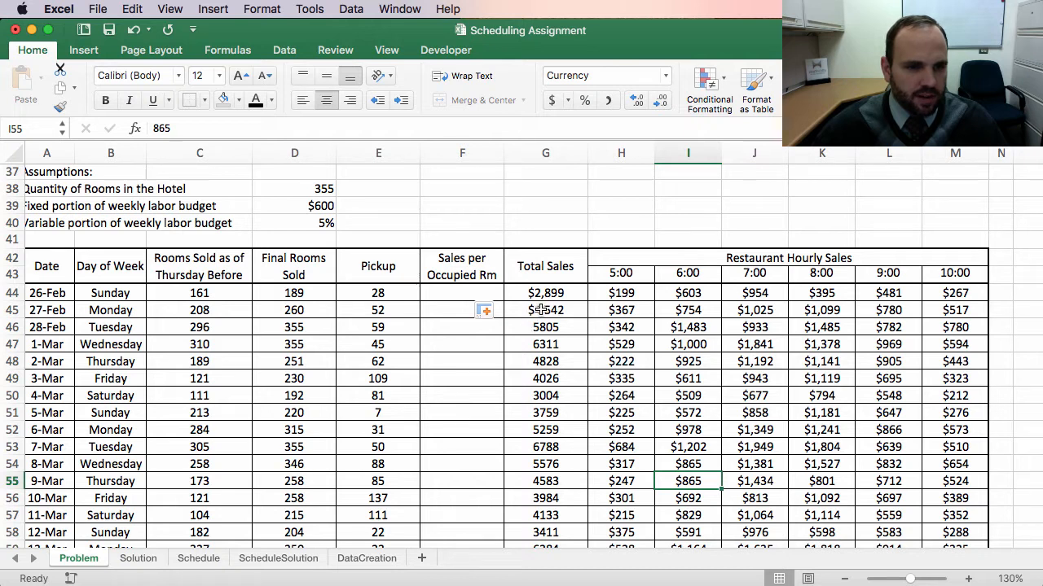
left_click_drag(551, 327, 562, 537)
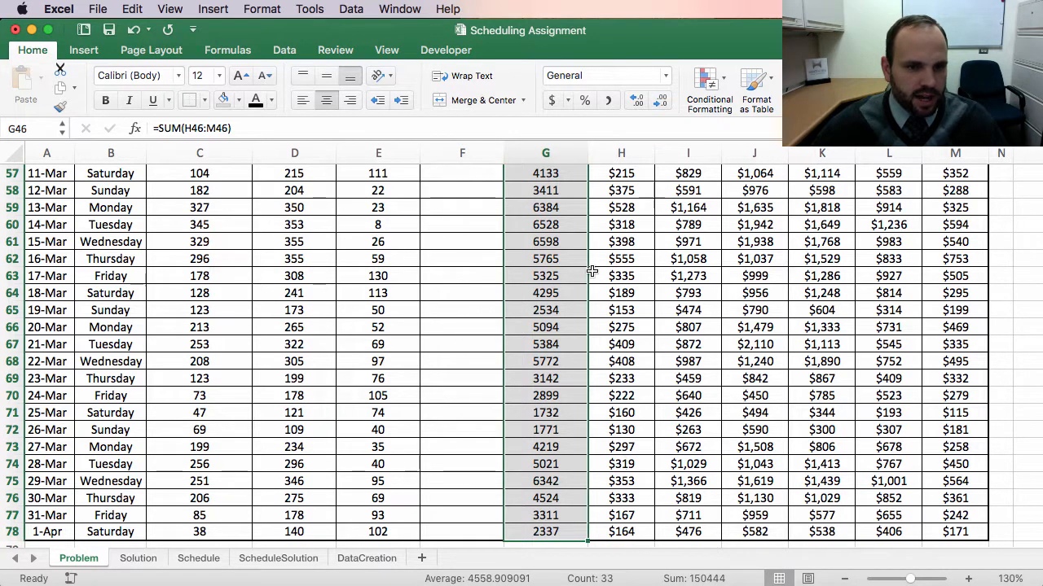
scroll(594, 272, "up", 20)
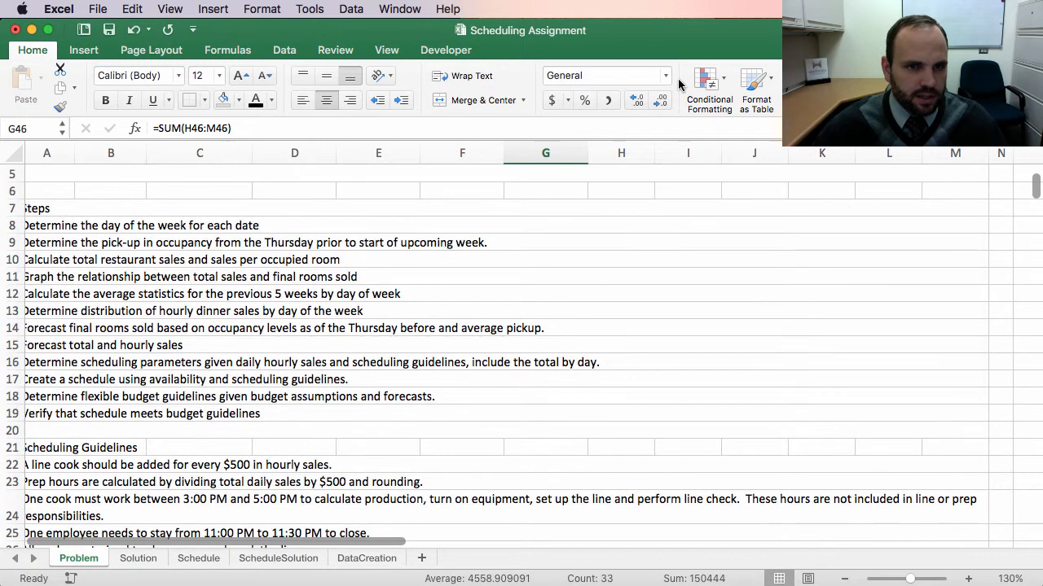
left_click(666, 75)
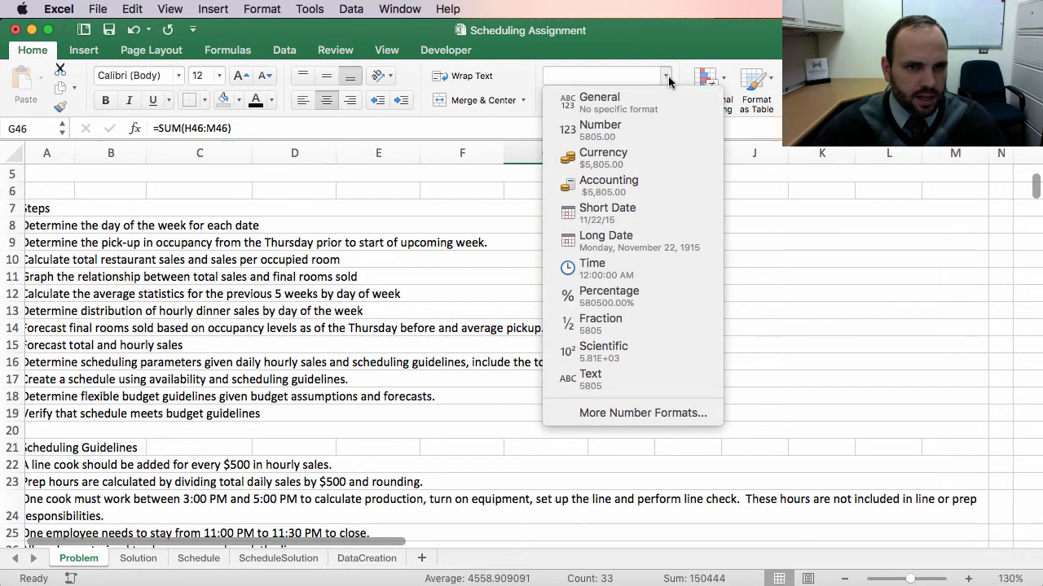
left_click(628, 159)
scroll(574, 417, "down", 15)
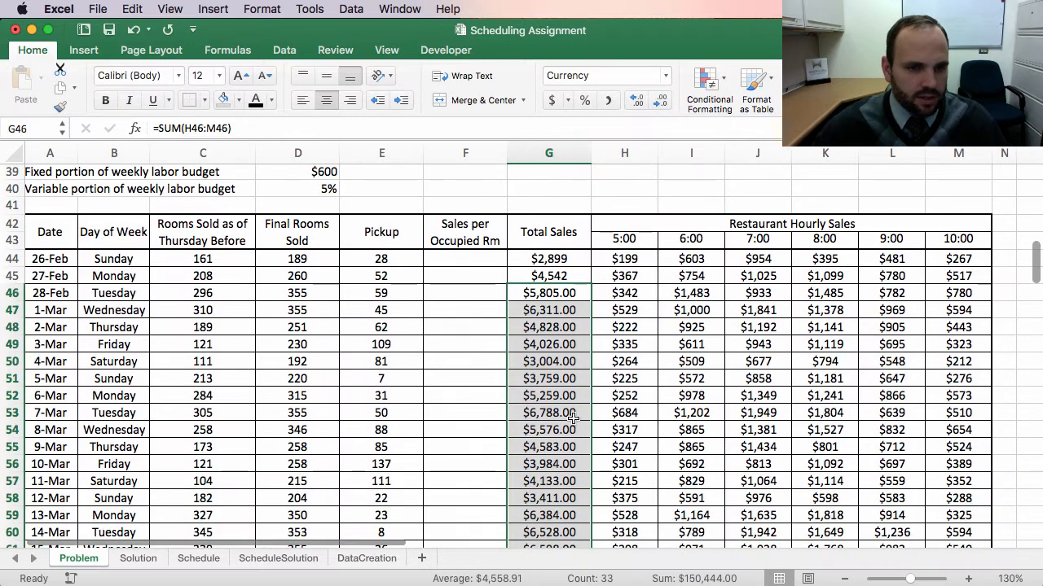
left_click(662, 103)
left_click(662, 104)
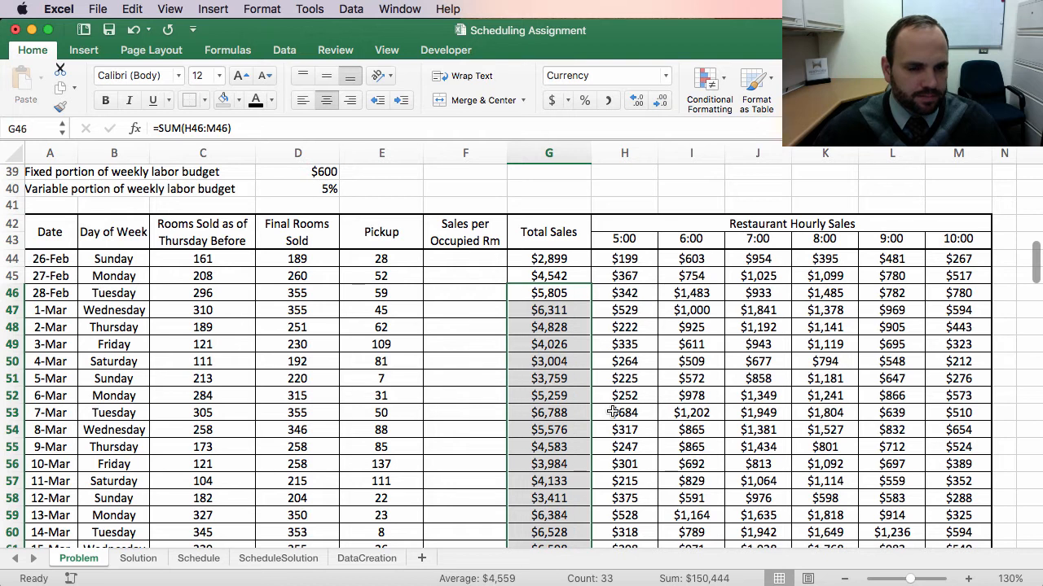
left_click(615, 412)
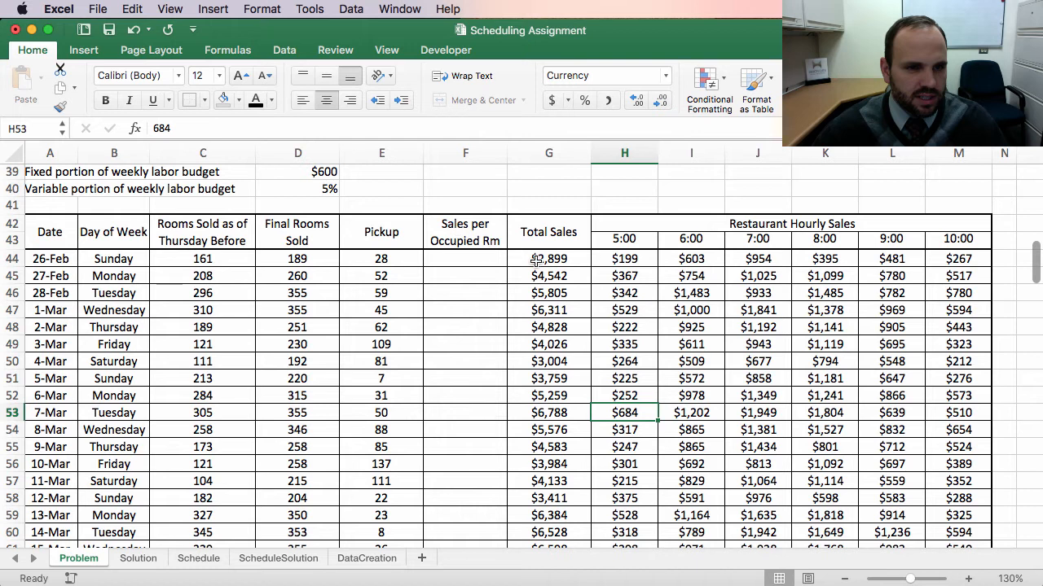
left_click(477, 259)
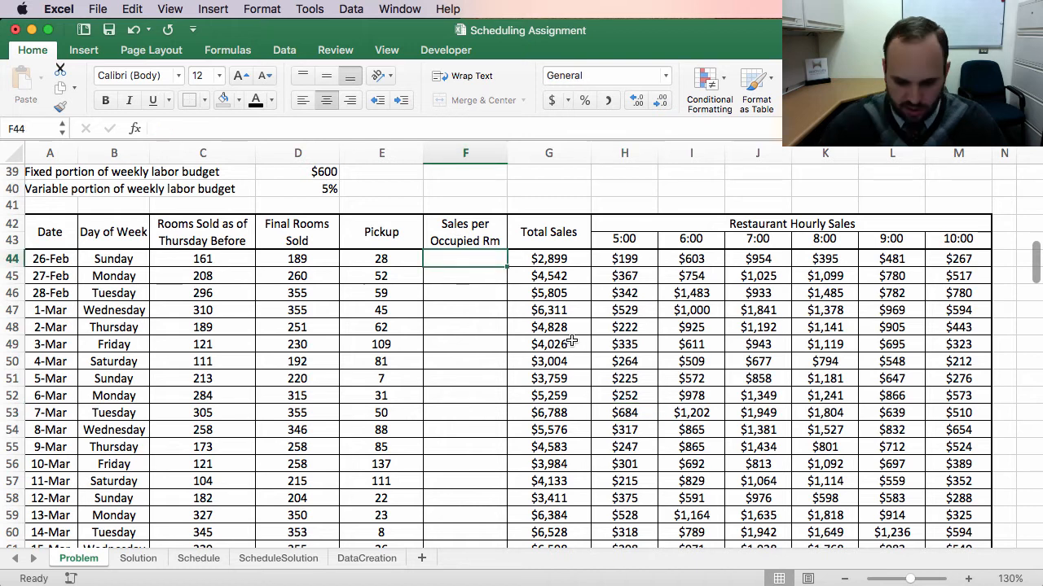
Step: Enter the formula =G44/D44 as the 26-Feb sales per occupied room in the Sales per Occupied Rm column
type("=")
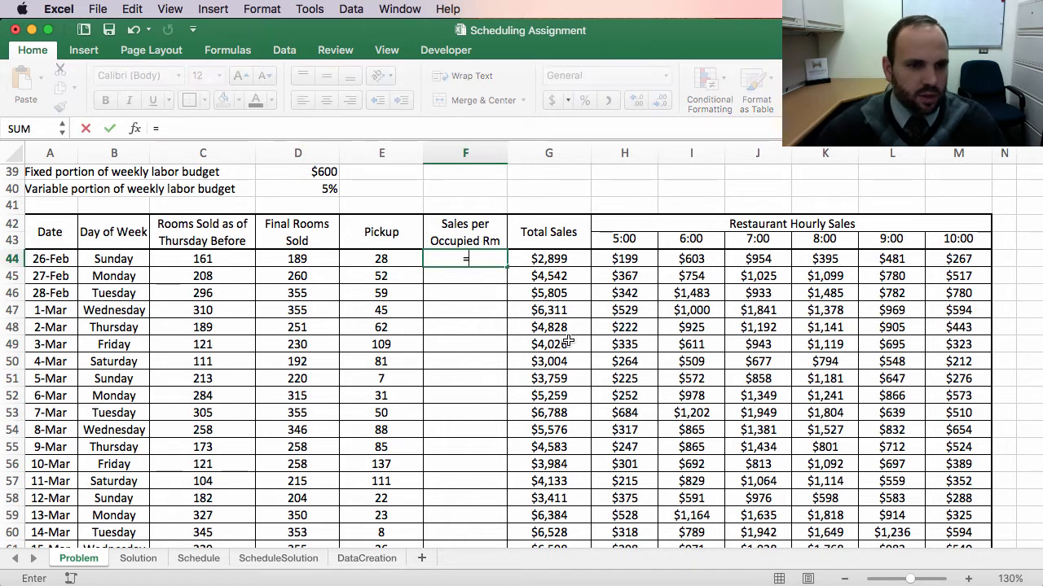
left_click(546, 259)
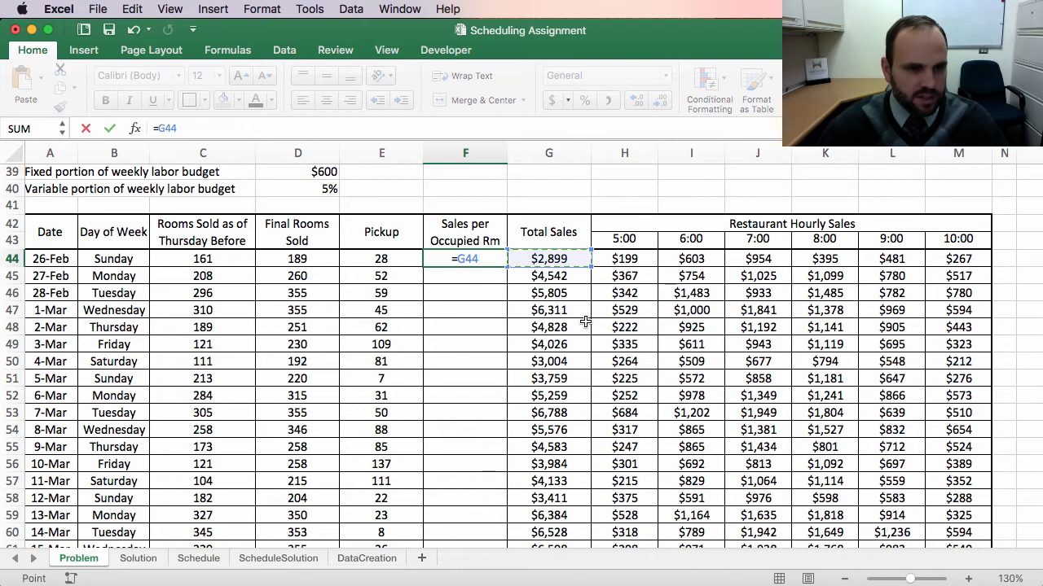
type("/")
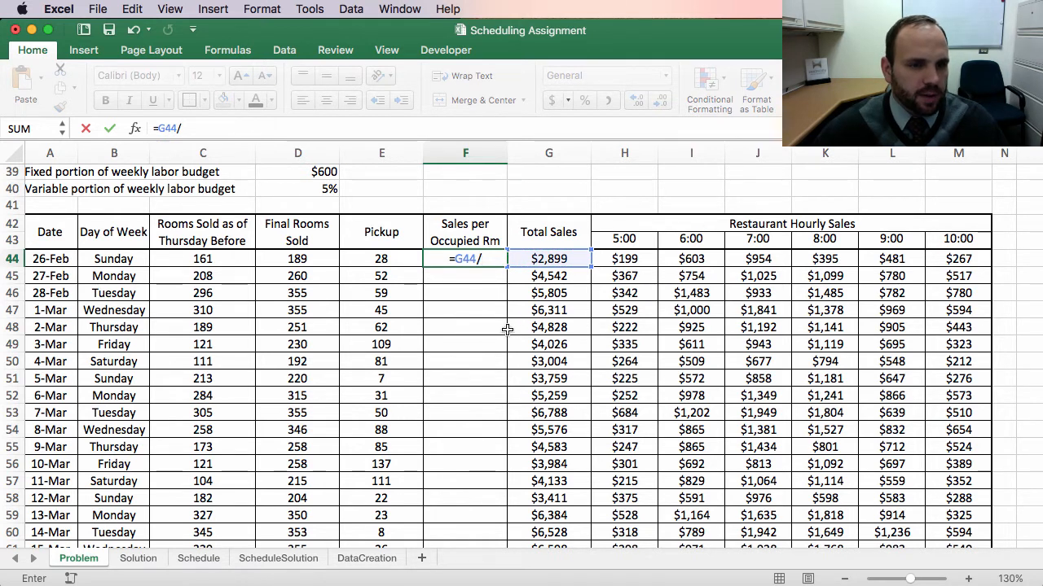
left_click(301, 258)
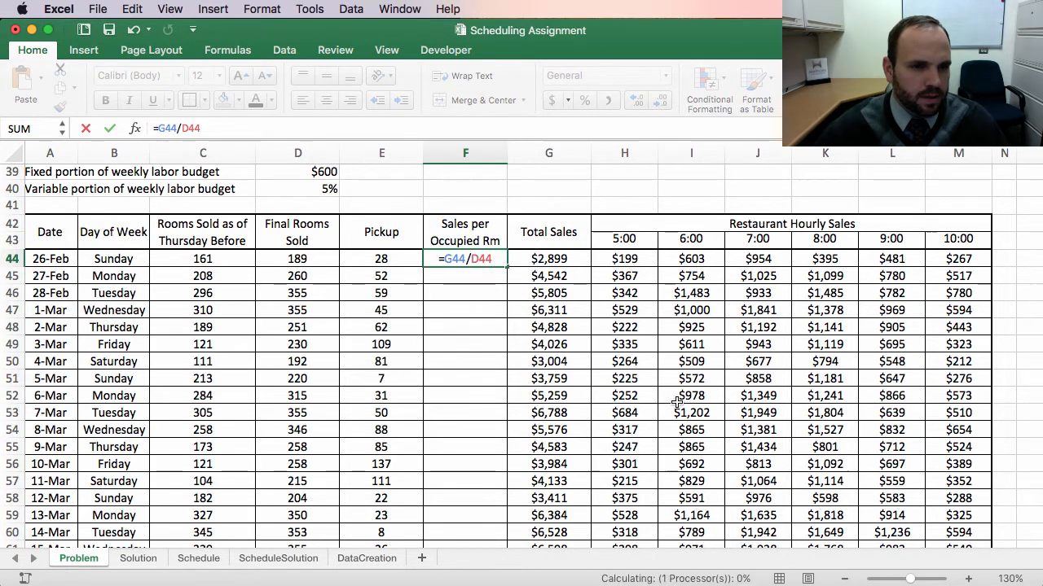
key("Return")
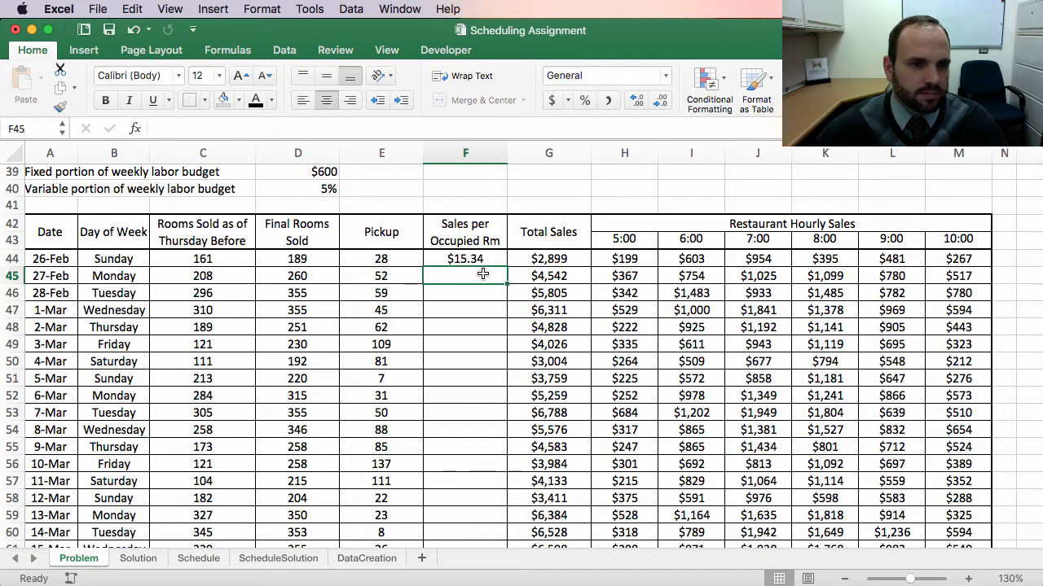
Step: Fill the sales-per-occupied-room formula down the column through row 78 without copying formatting
left_click(476, 260)
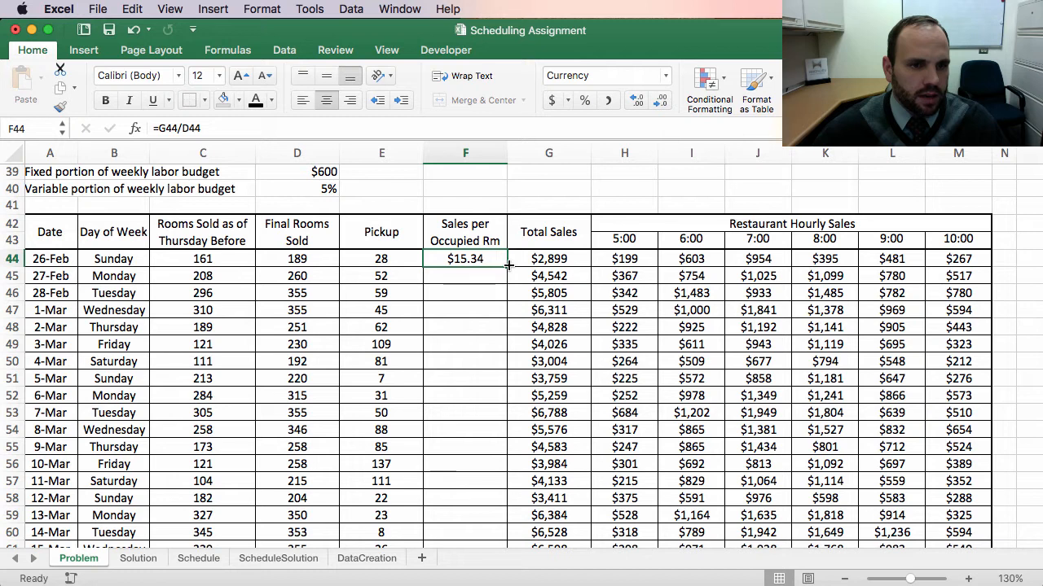
left_click_drag(507, 265, 511, 522)
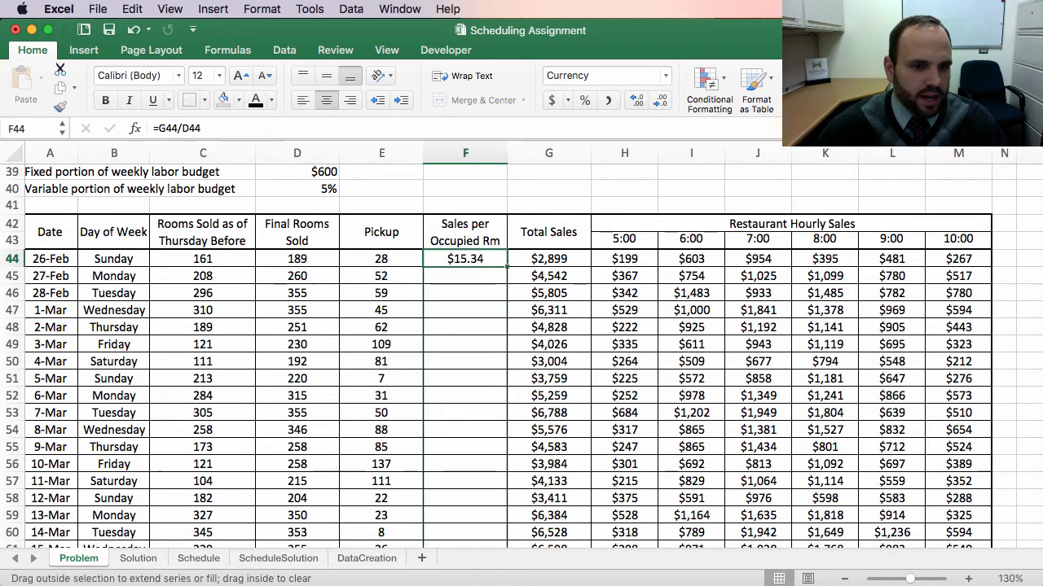
left_click_drag(521, 583, 484, 430)
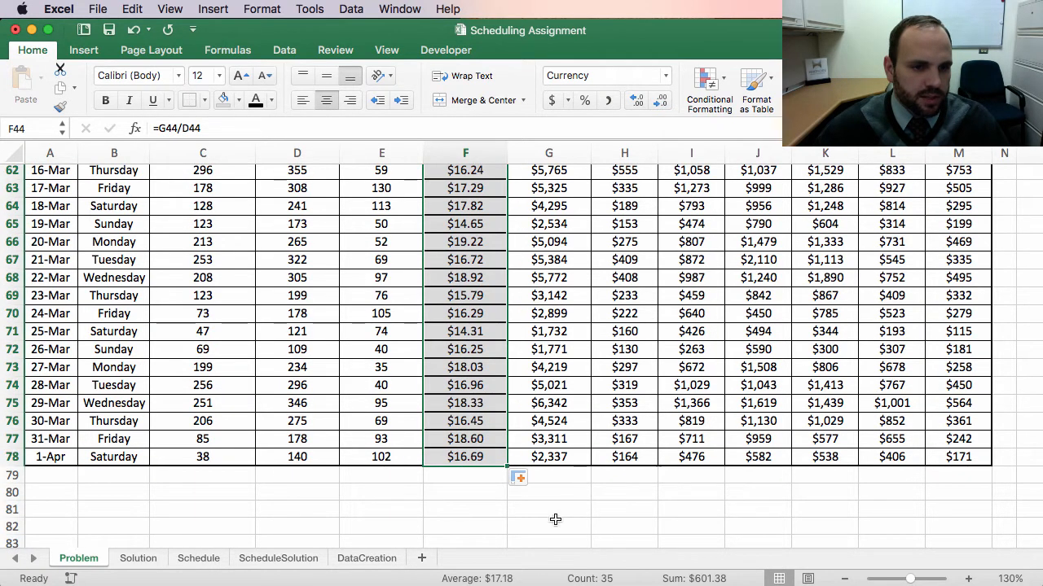
left_click(530, 481)
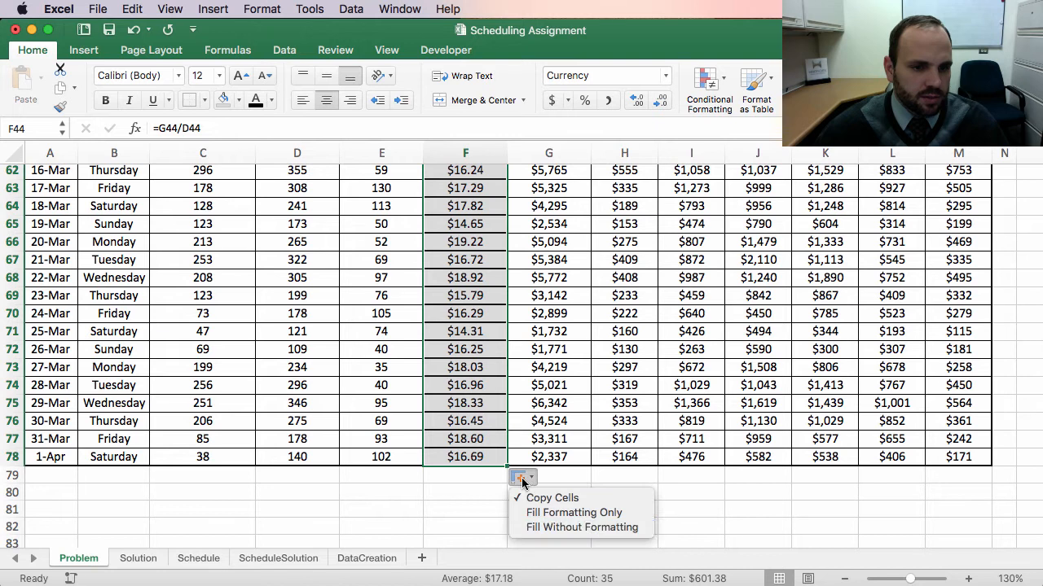
left_click(562, 526)
Step: Format the filled Sales per Occupied Rm cells F45 to F78 as Currency
scroll(648, 312, "up", 3)
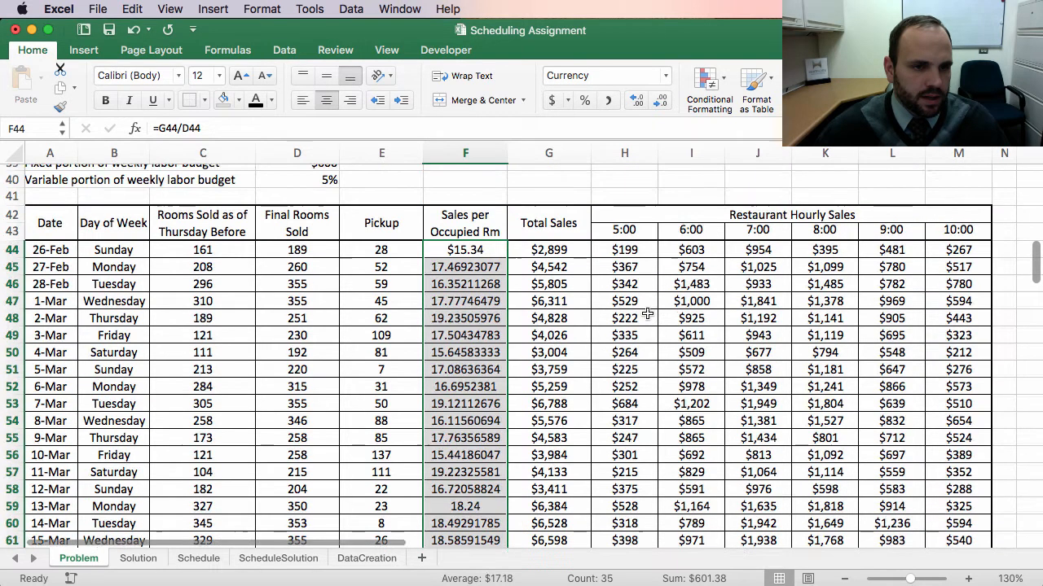
left_click(643, 76)
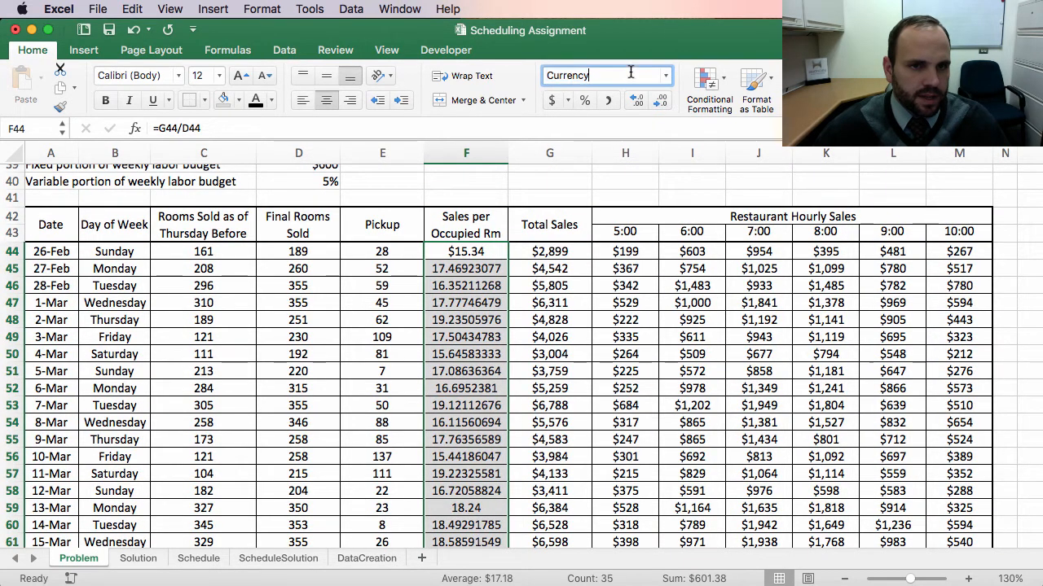
key("Return")
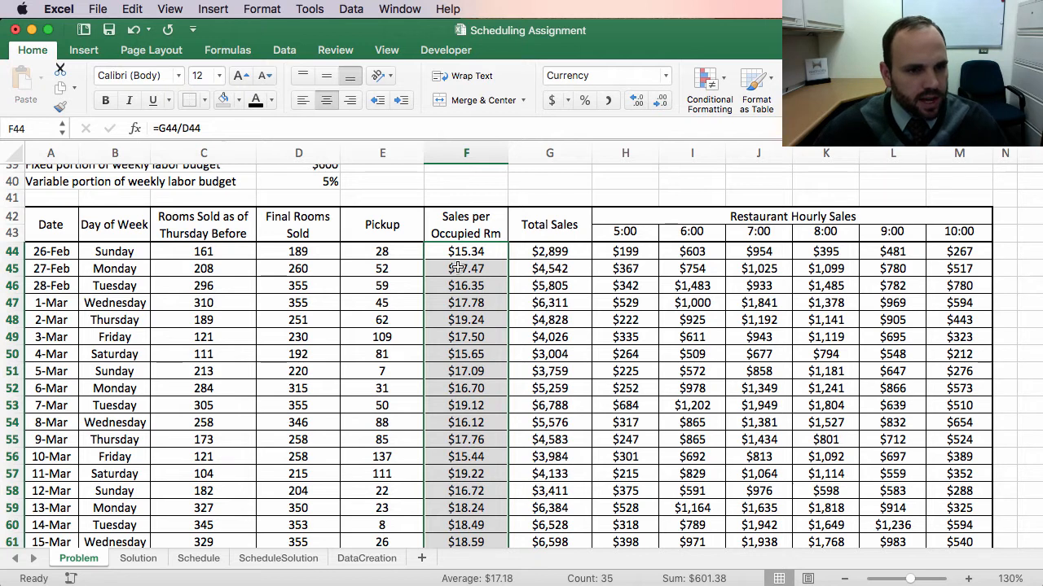
Step: Inspect several filled Sales per Occupied Rm formulas and read the assignment's steps list above the data
left_click(483, 406)
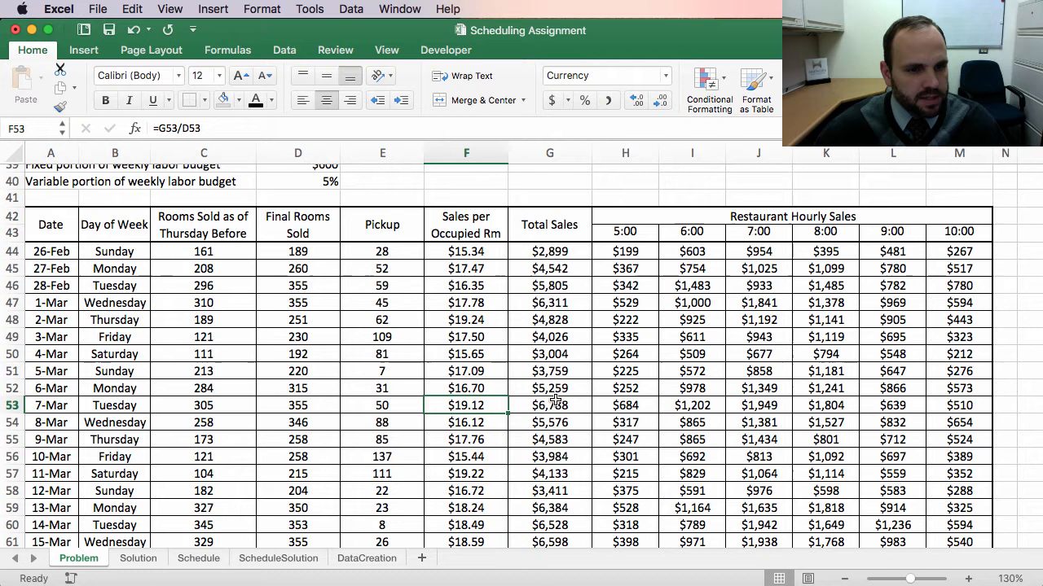
left_click(483, 320)
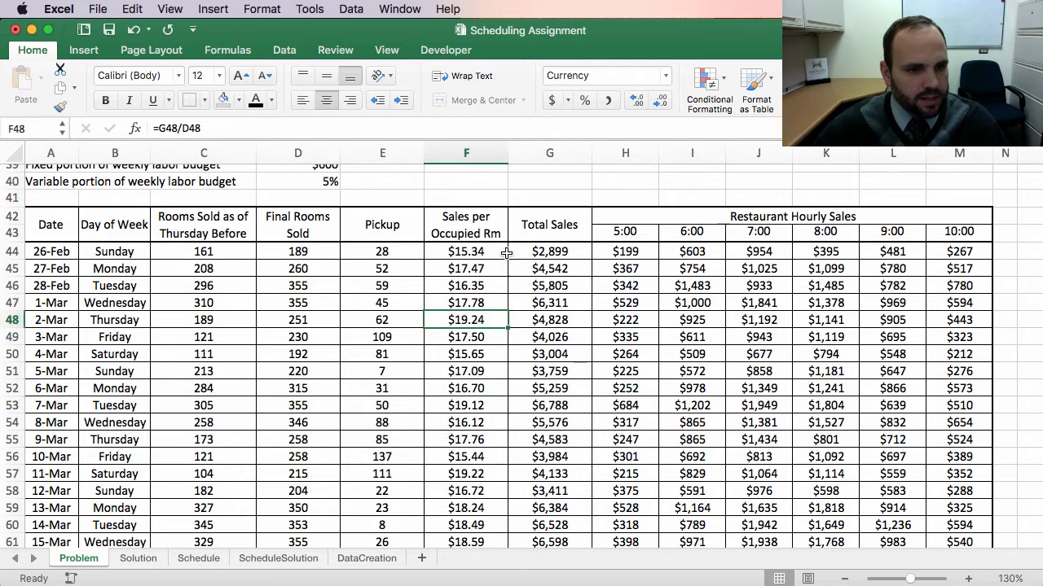
left_click(461, 252)
scroll(507, 456, "down", 5)
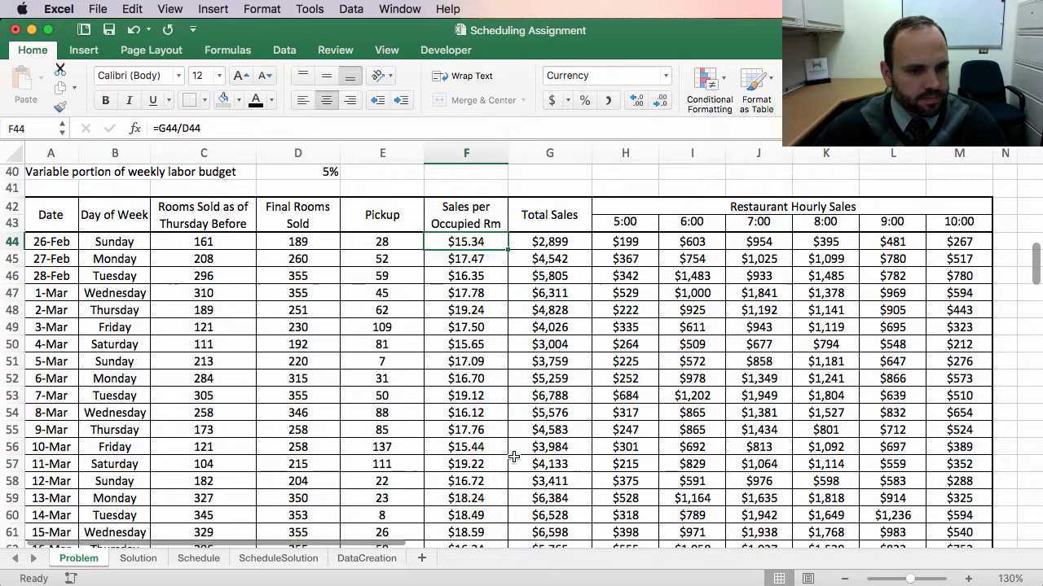
scroll(507, 456, "down", 2)
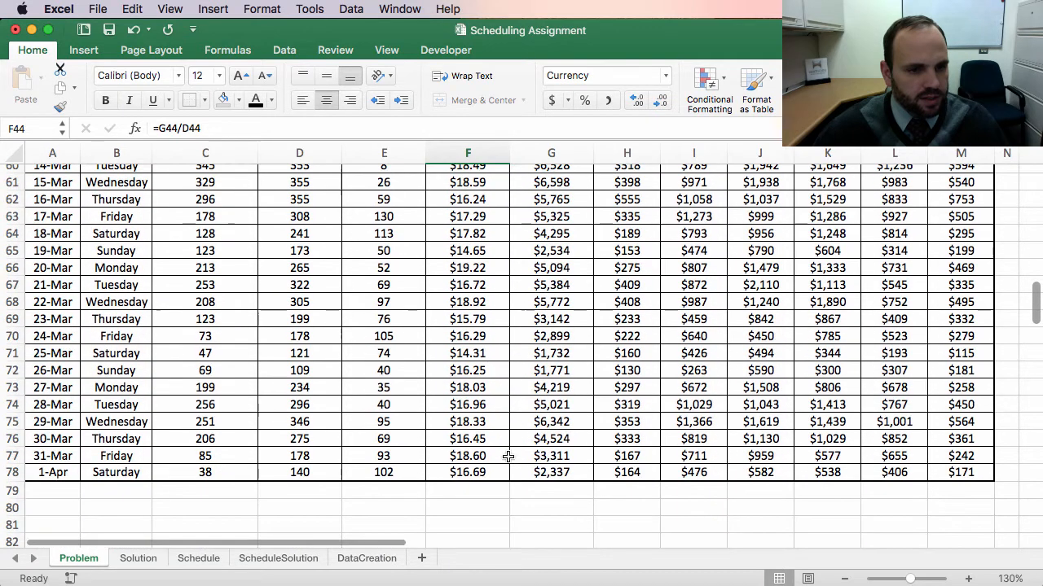
scroll(498, 417, "up", 10)
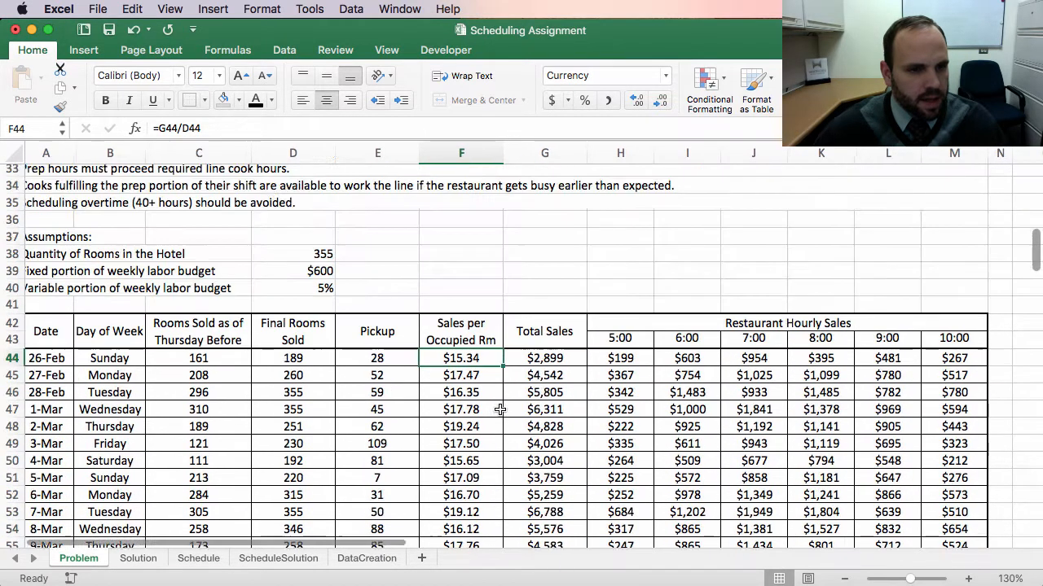
scroll(245, 295, "up", 2)
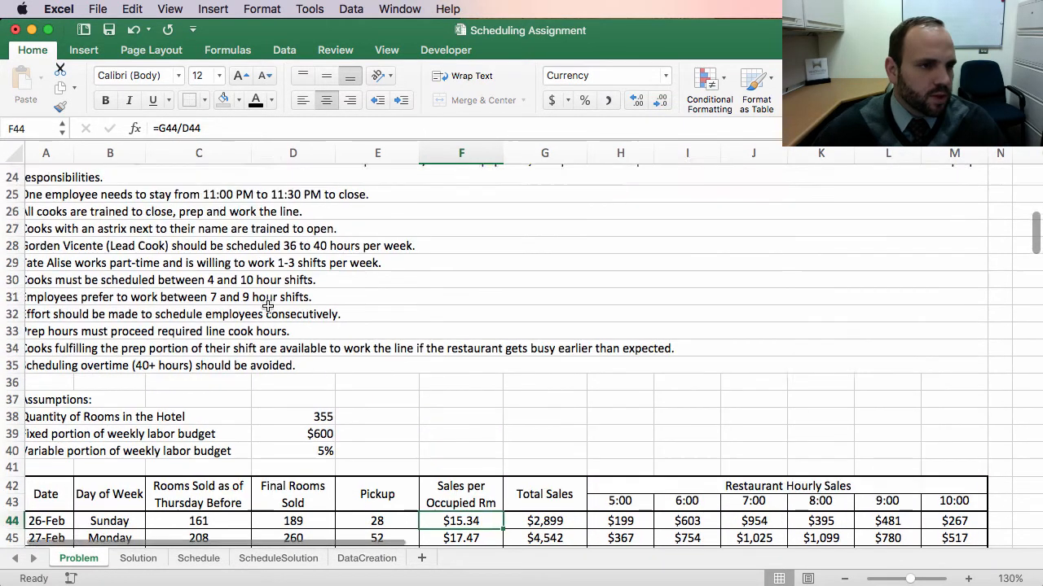
scroll(233, 302, "left", 1)
scroll(191, 267, "up", 5)
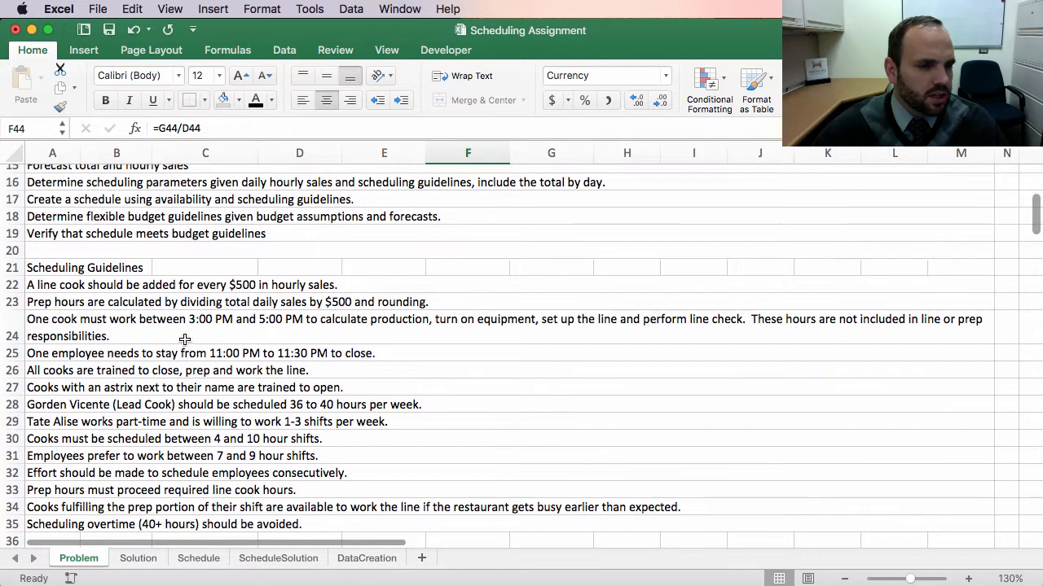
scroll(187, 340, "up", 5)
scroll(188, 340, "up", 1)
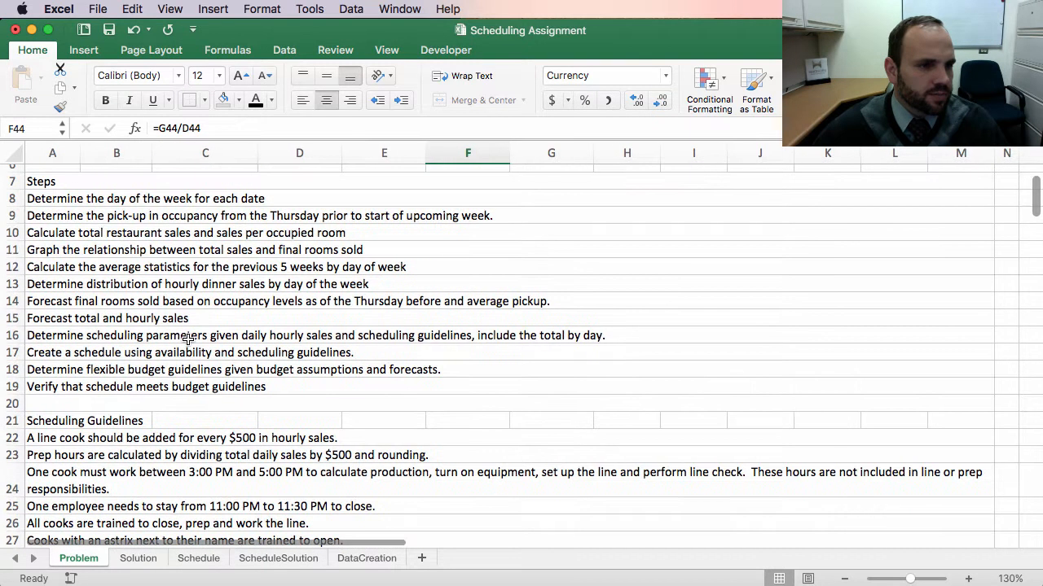
left_click(76, 255)
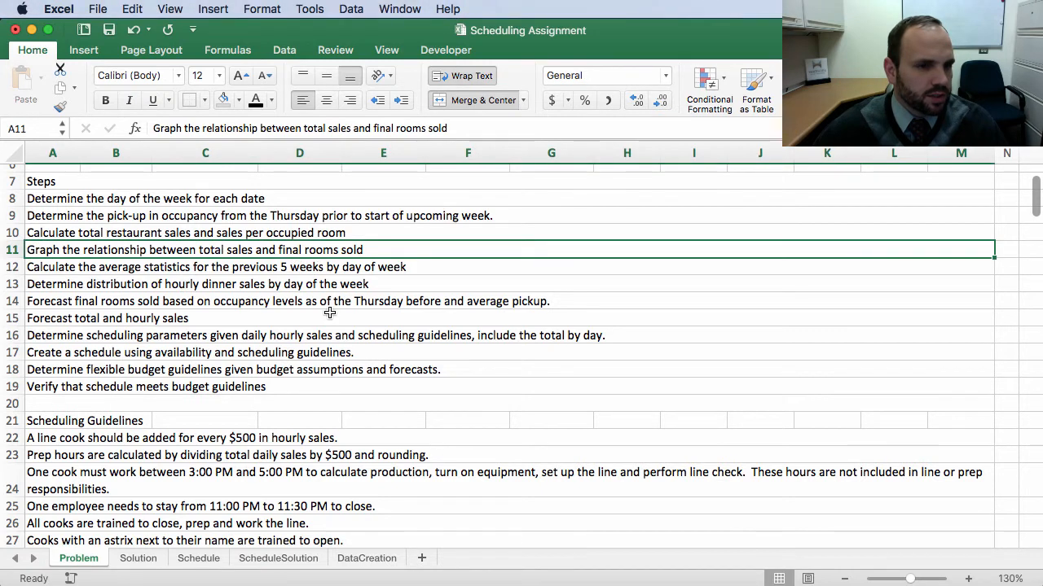
scroll(264, 495, "down", 9)
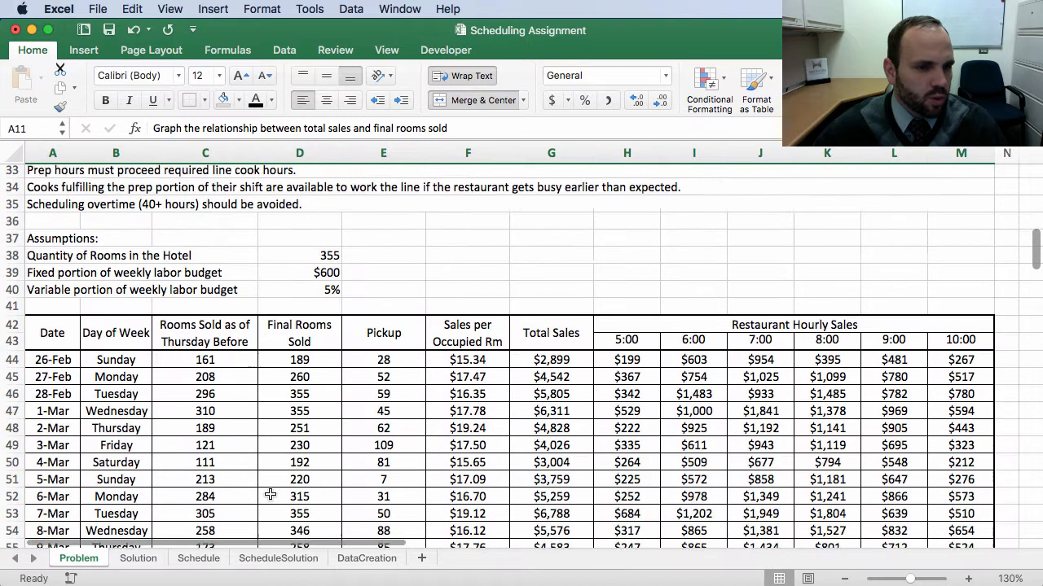
Step: Select the Final Rooms Sold and Total Sales columns from the headers to row 78 and insert a Scatter chart
left_click(514, 323)
left_click(299, 314)
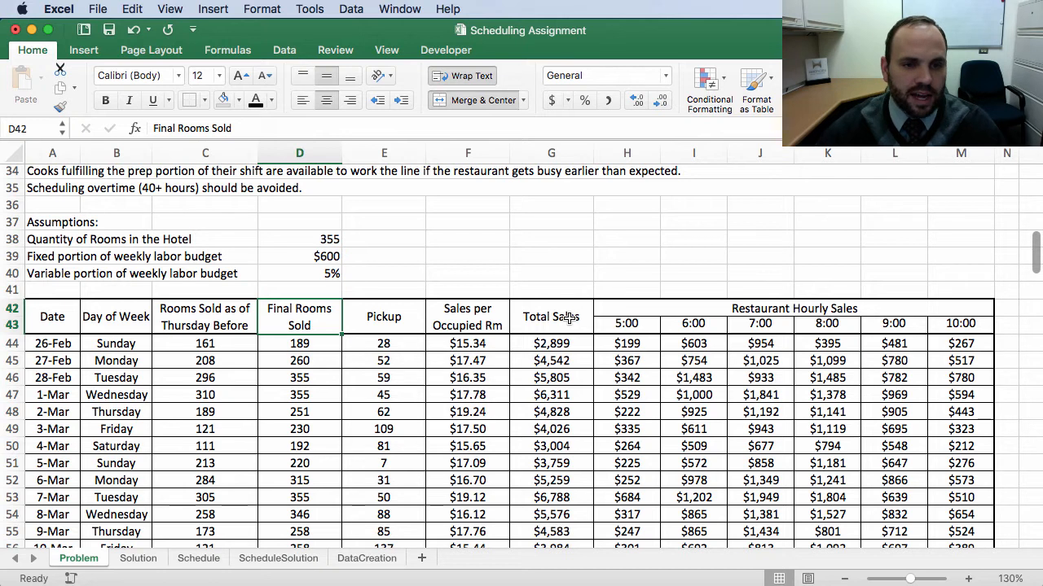
scroll(569, 317, "down", 3)
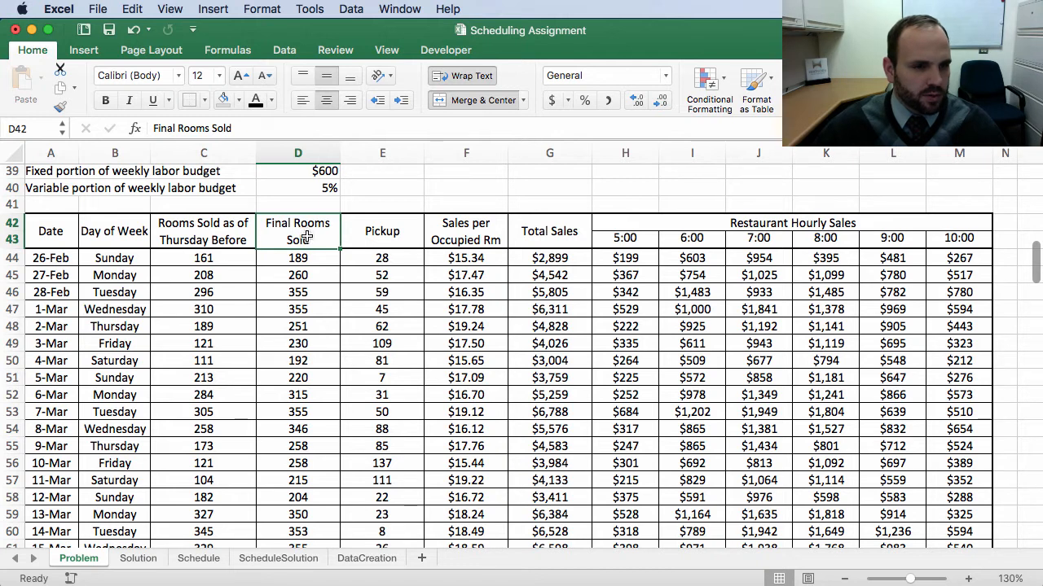
left_click_drag(307, 249, 312, 497)
scroll(543, 321, "up", 12)
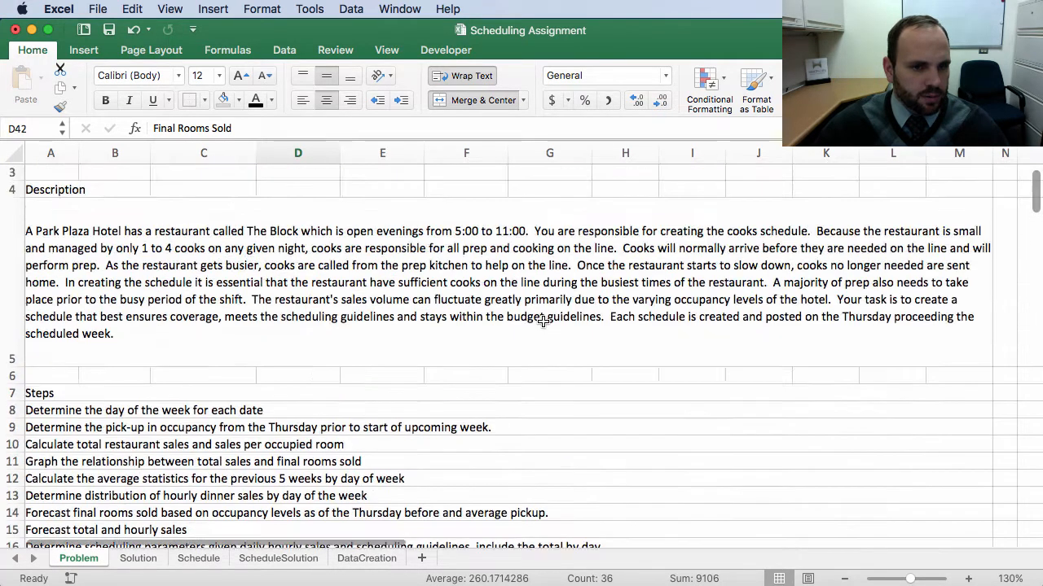
scroll(543, 322, "down", 6)
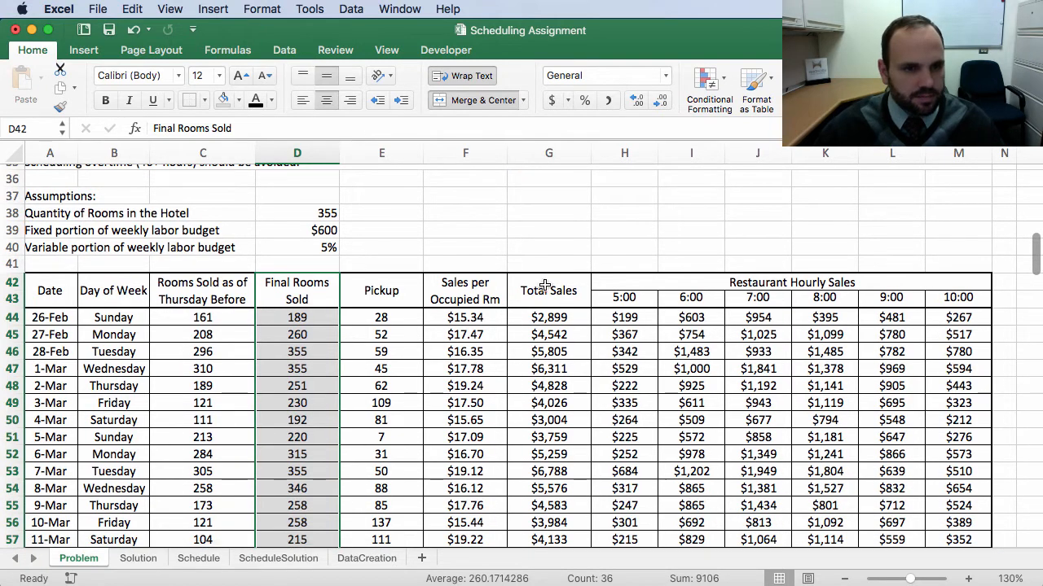
left_click_drag(539, 289, 570, 477)
scroll(399, 257, "up", 1)
scroll(399, 257, "up", 7)
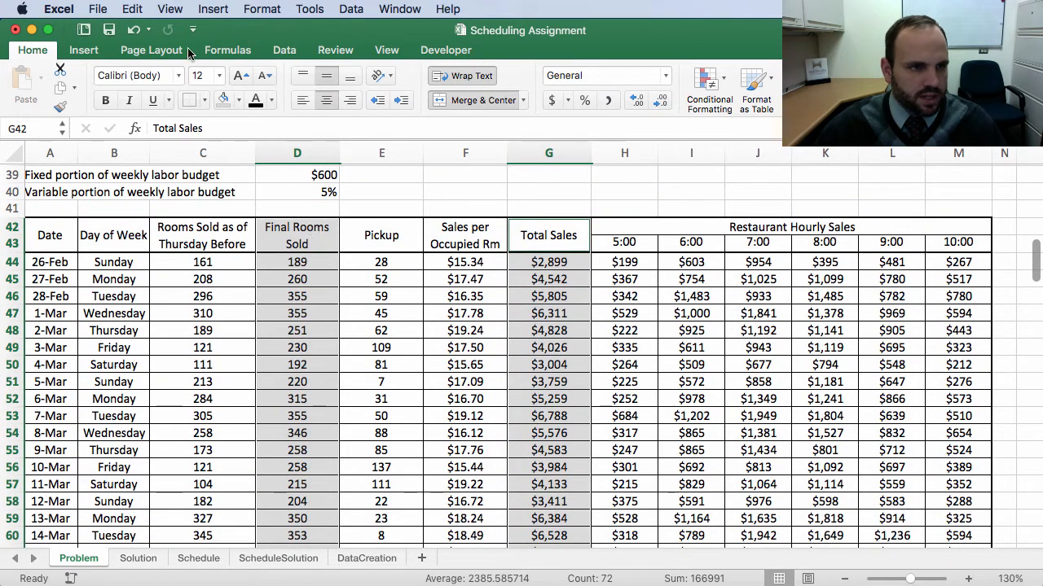
left_click(84, 51)
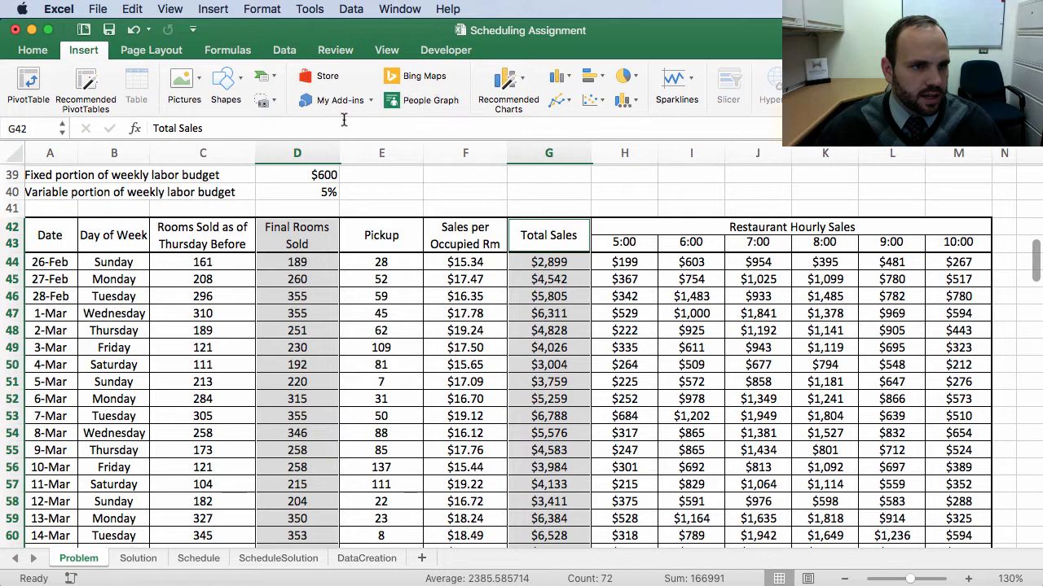
left_click(602, 101)
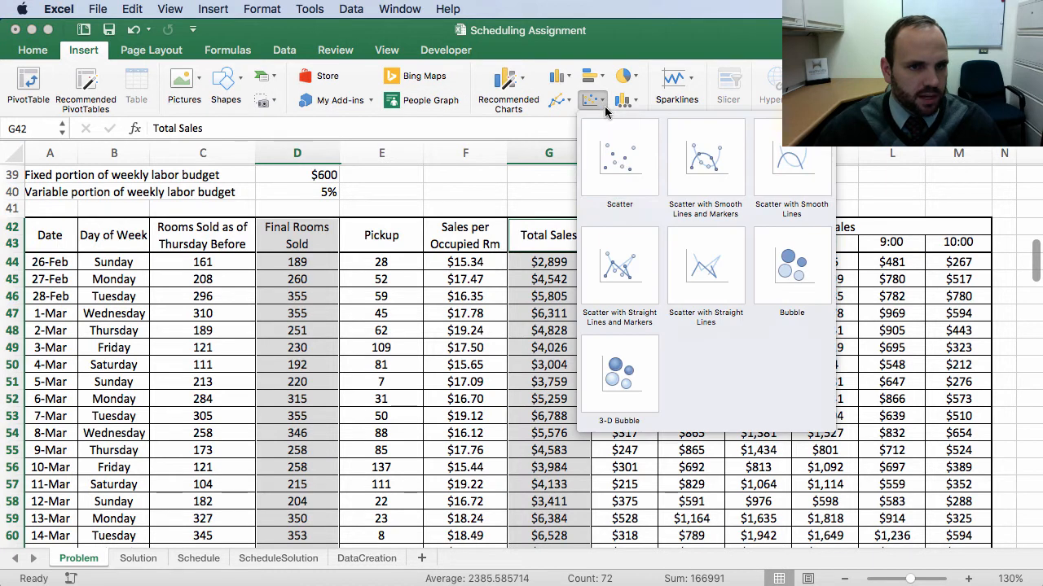
left_click(619, 165)
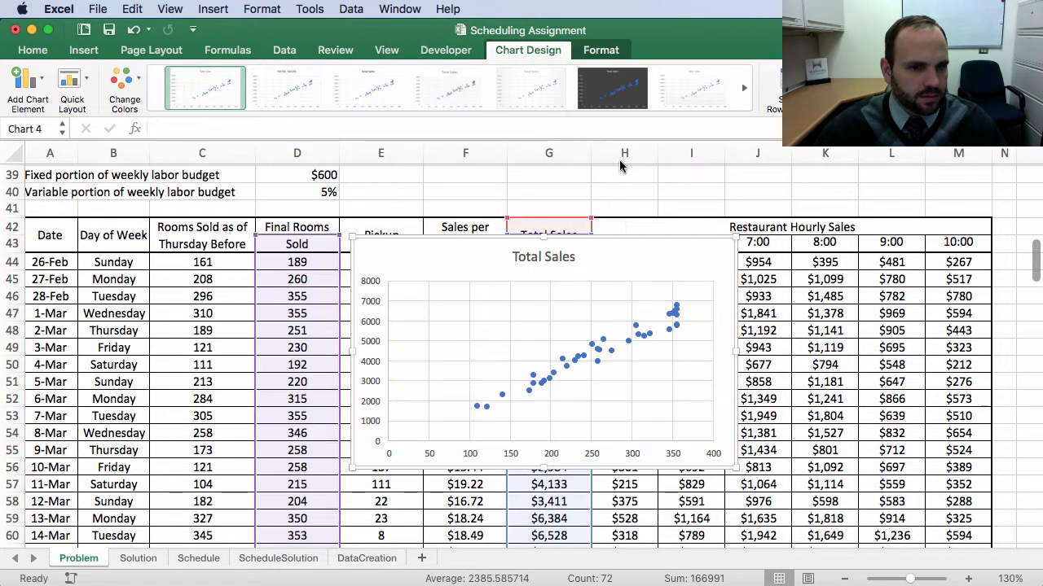
Step: Try moving the scatter chart left, then back over the sales columns
left_click_drag(465, 248, 247, 271)
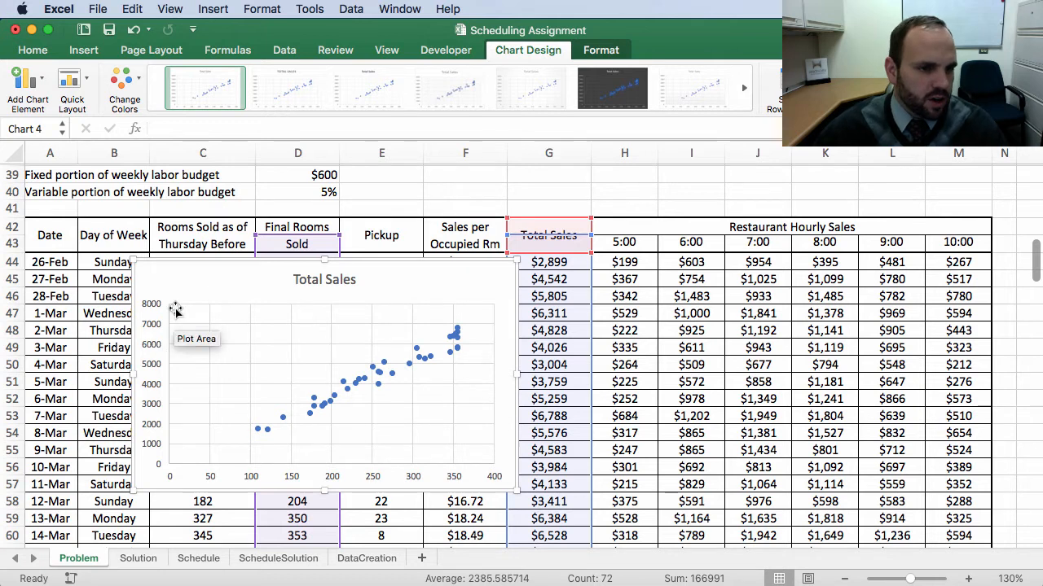
left_click_drag(249, 263, 486, 287)
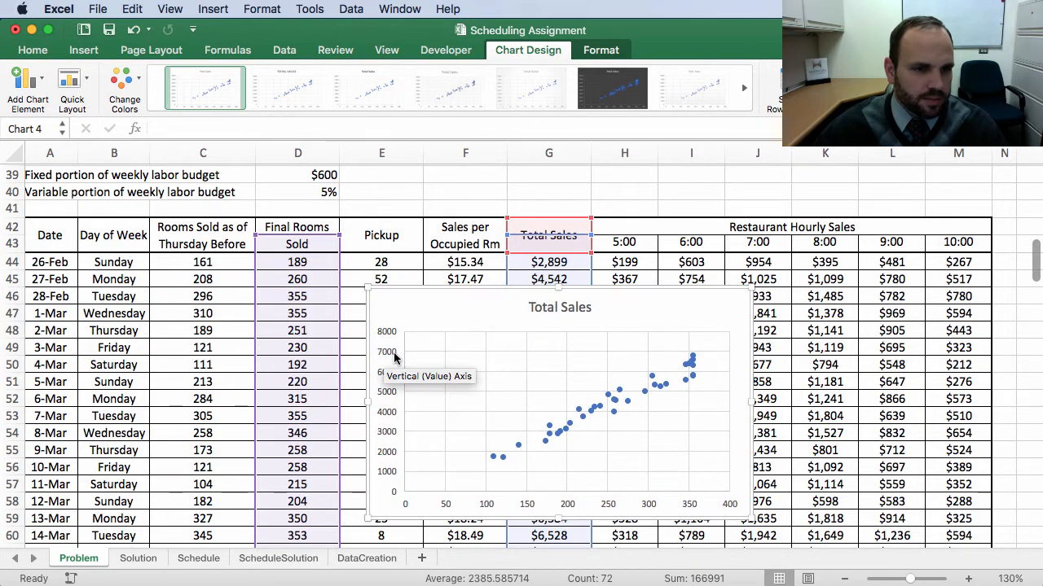
Step: Format the chart's vertical axis numbers as Currency with 0 decimal places
left_click(391, 356)
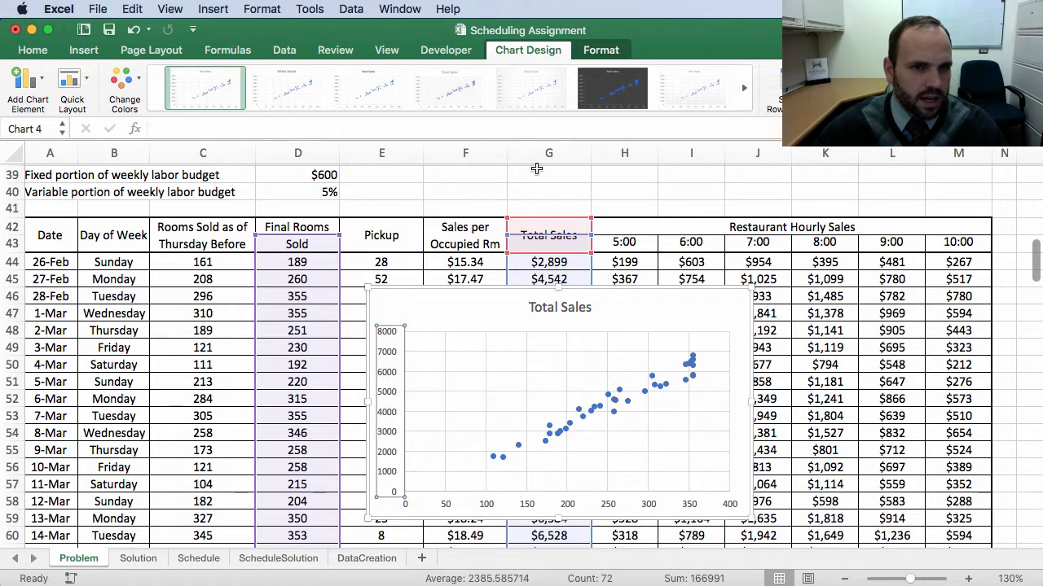
left_click(605, 52)
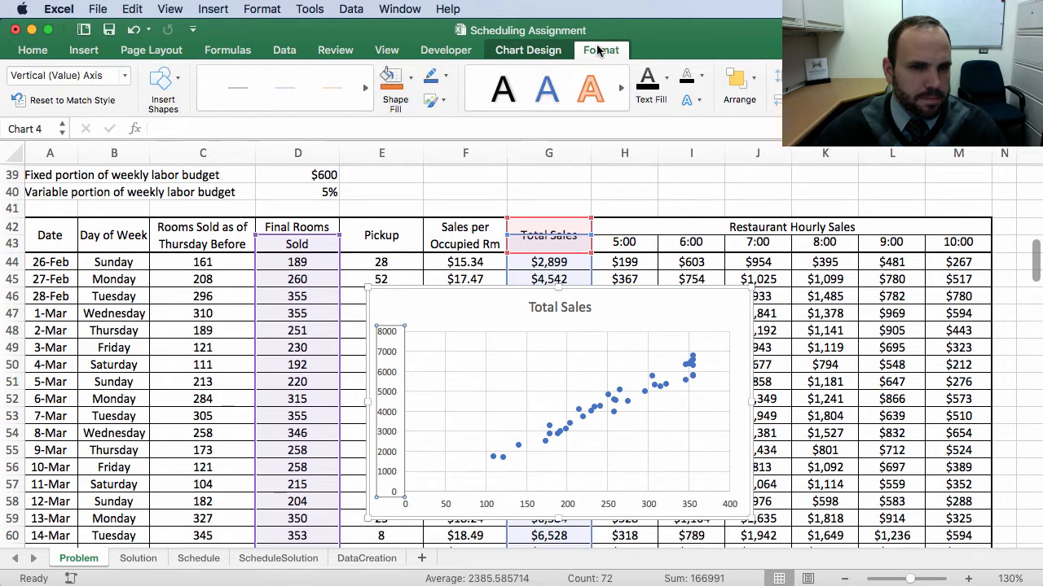
scroll(753, 281, "right", 2)
scroll(753, 280, "left", 2)
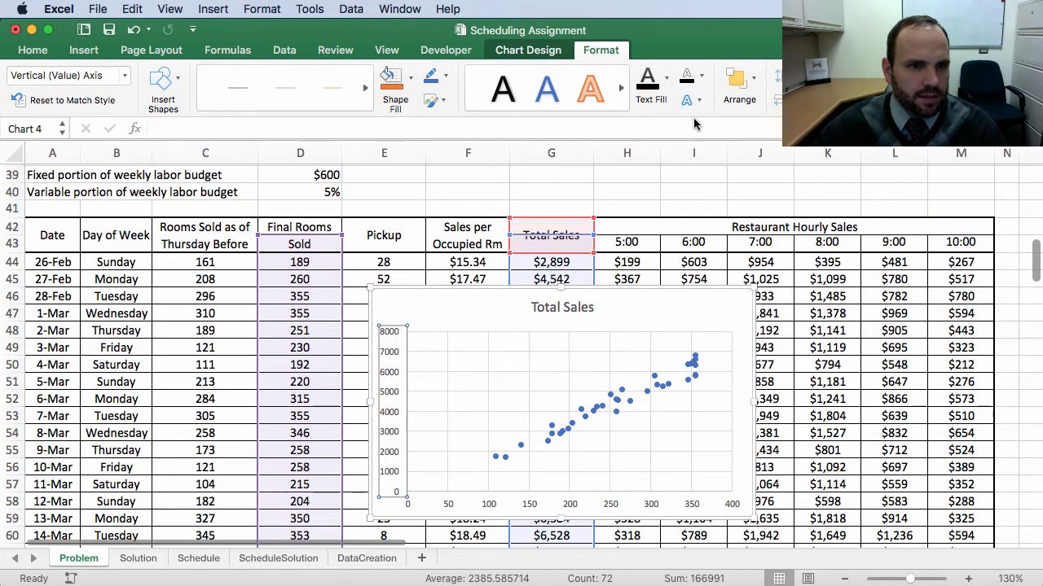
right_click(390, 374)
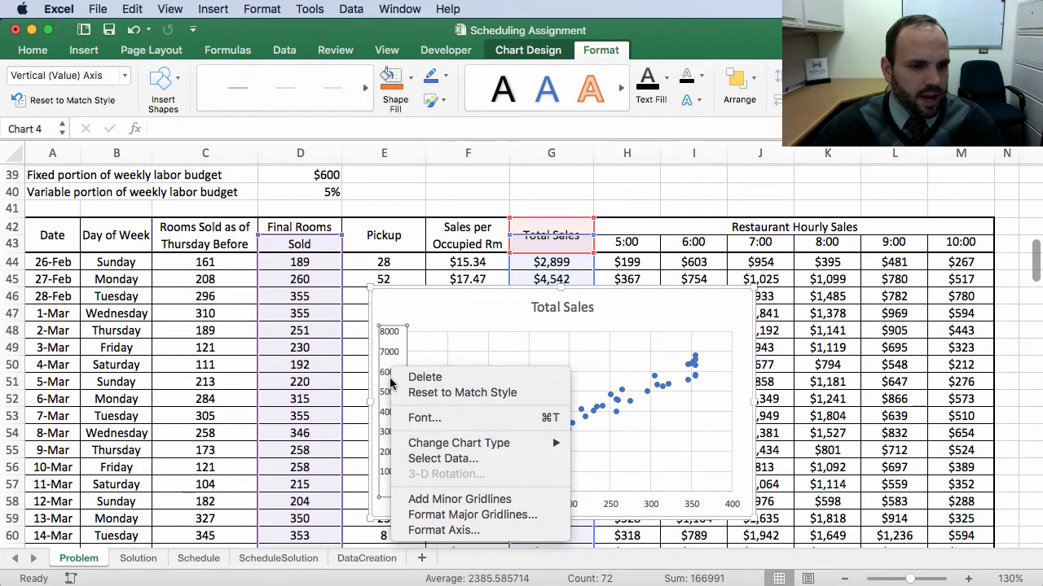
left_click(446, 530)
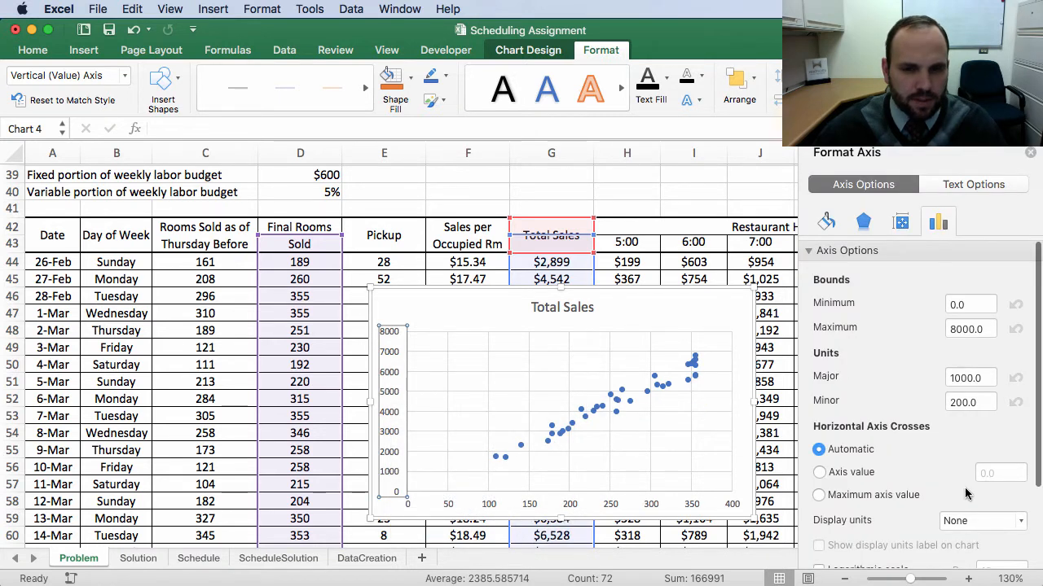
scroll(891, 466, "down", 5)
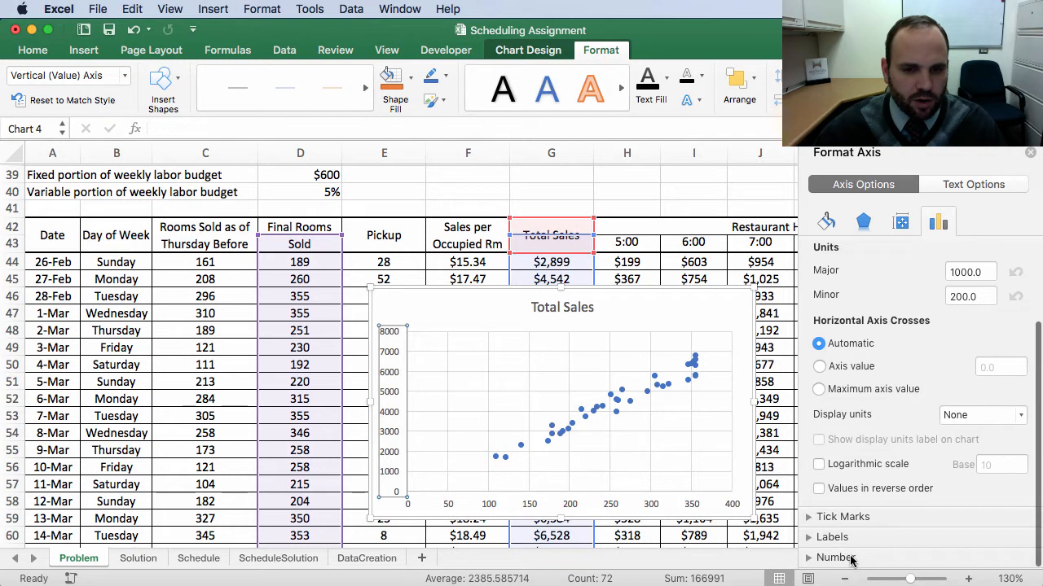
left_click(808, 559)
scroll(856, 521, "down", 6)
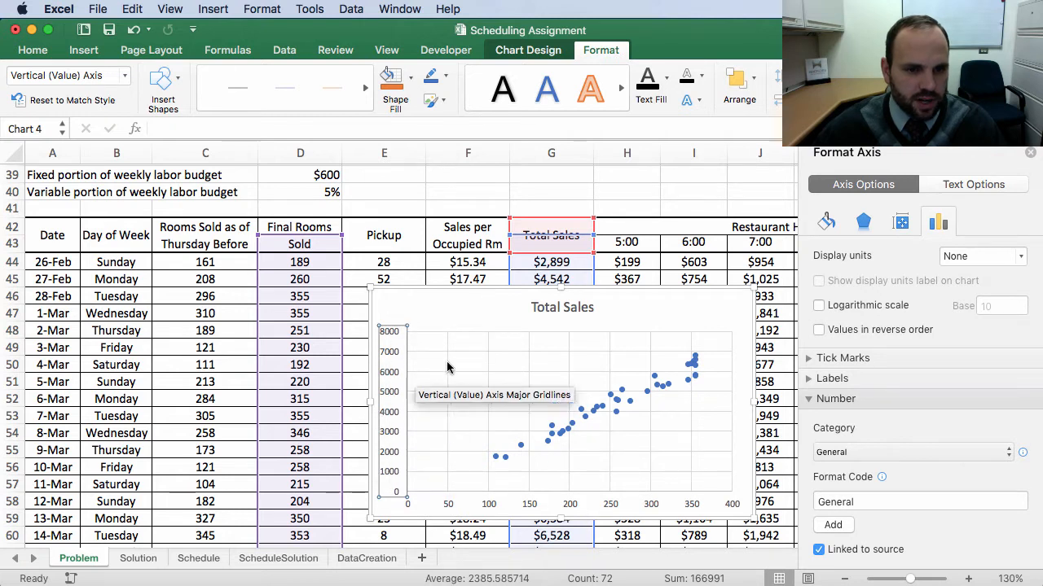
left_click(885, 452)
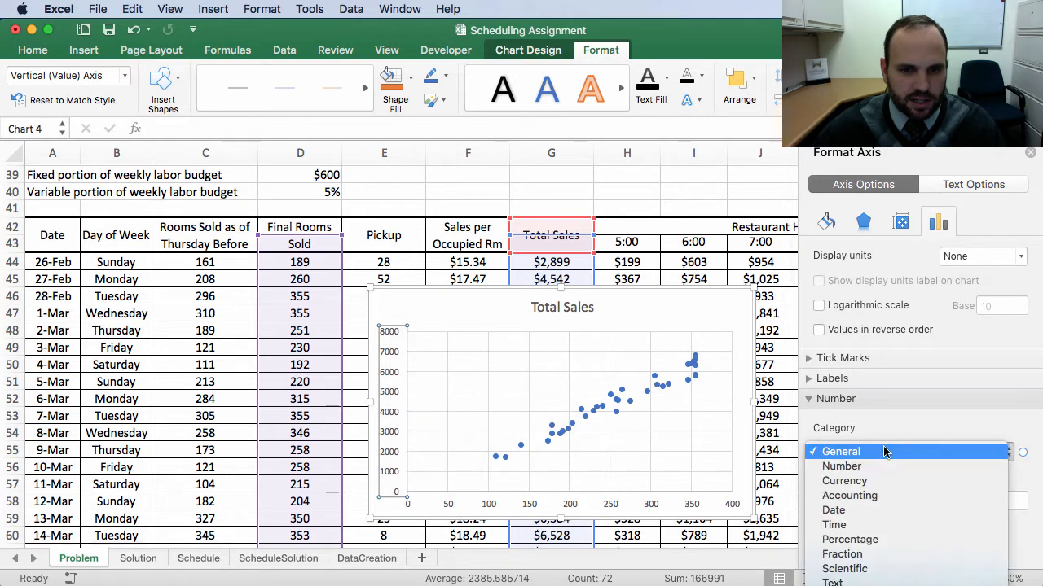
left_click(870, 480)
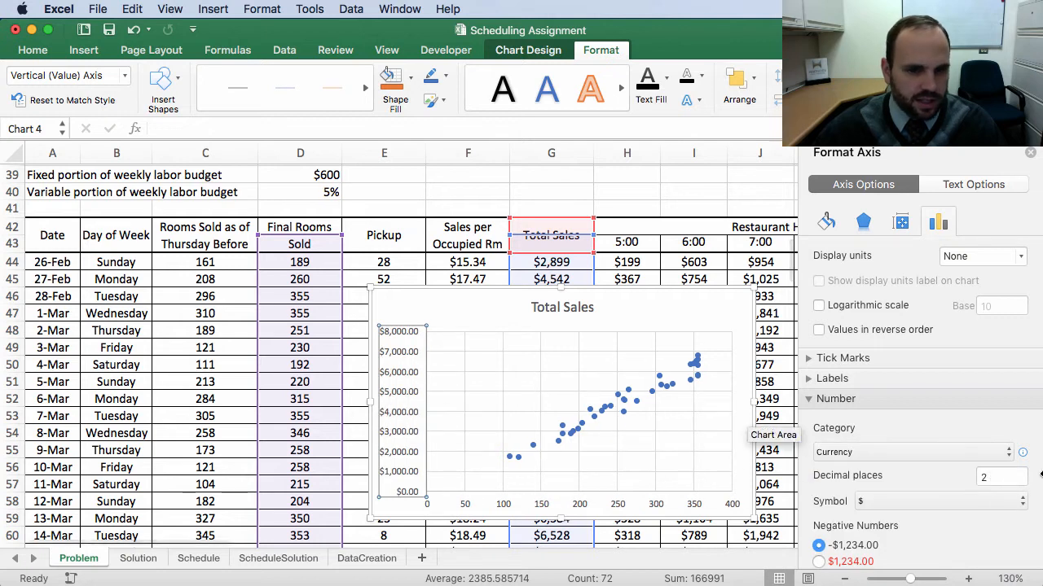
left_click(1001, 477)
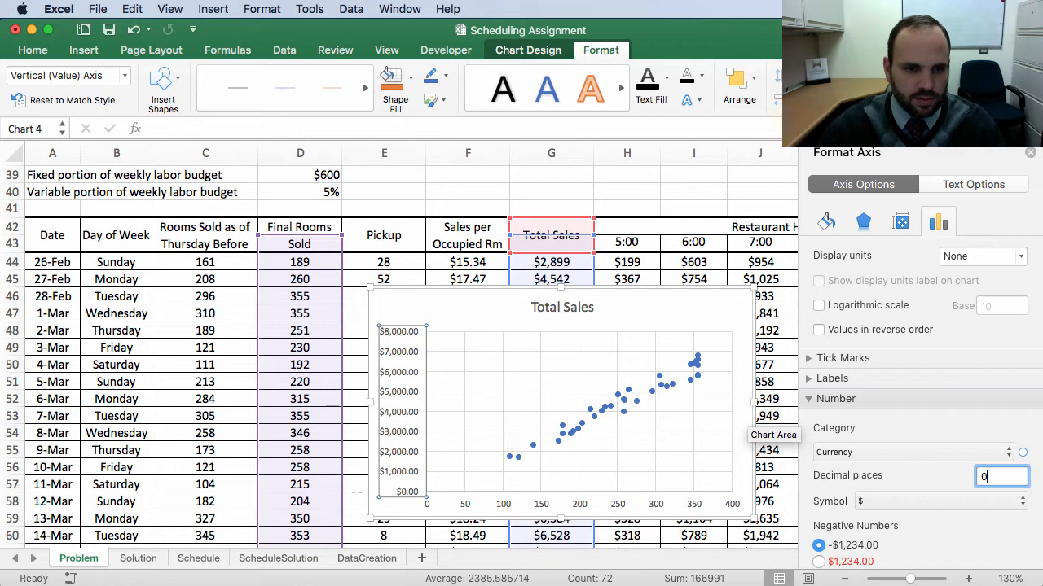
key("Return")
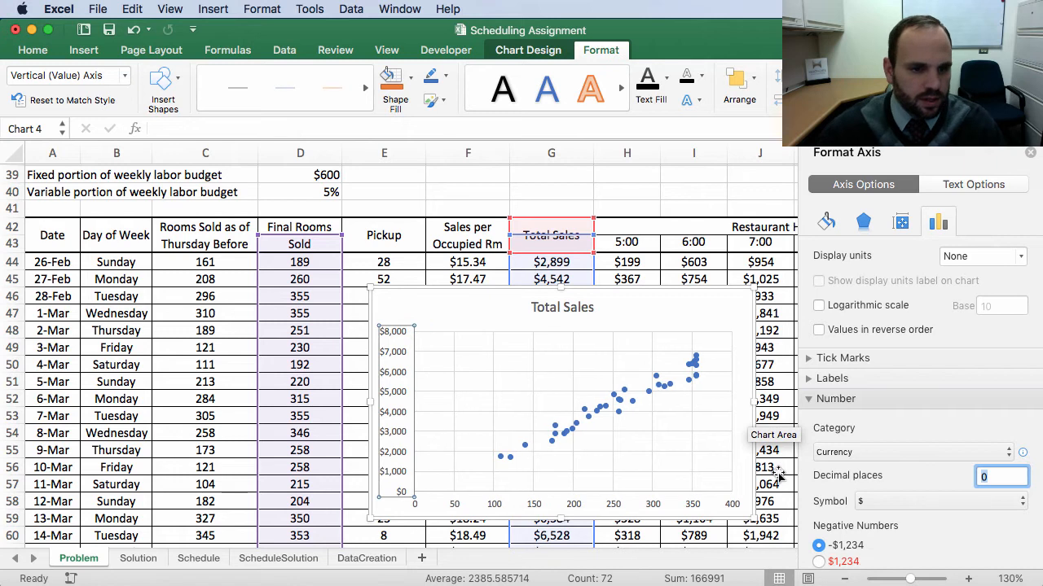
Step: Add a primary vertical axis title reading "Total Restaurant Sales"
left_click(458, 311)
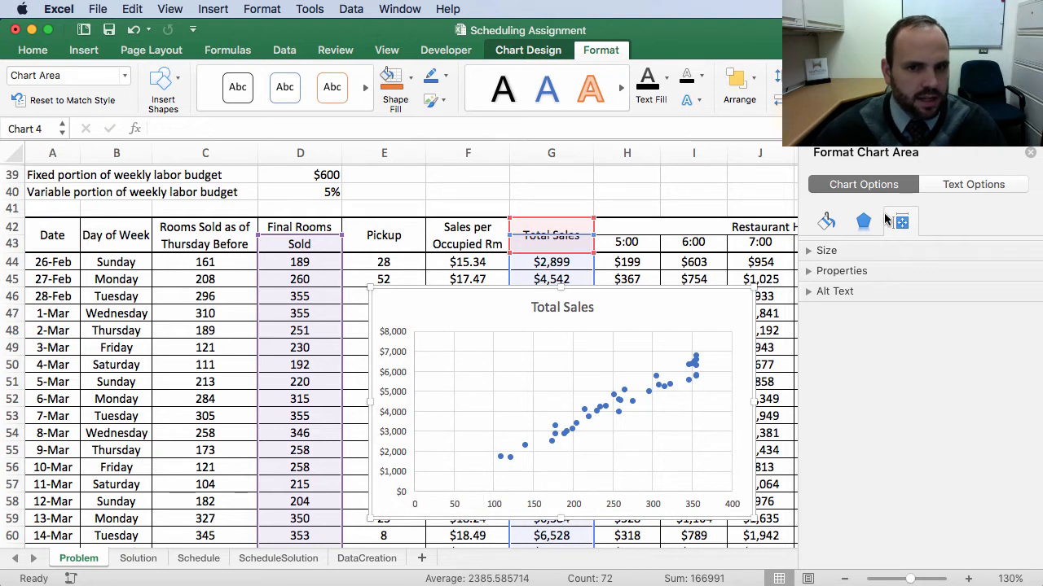
left_click(388, 399)
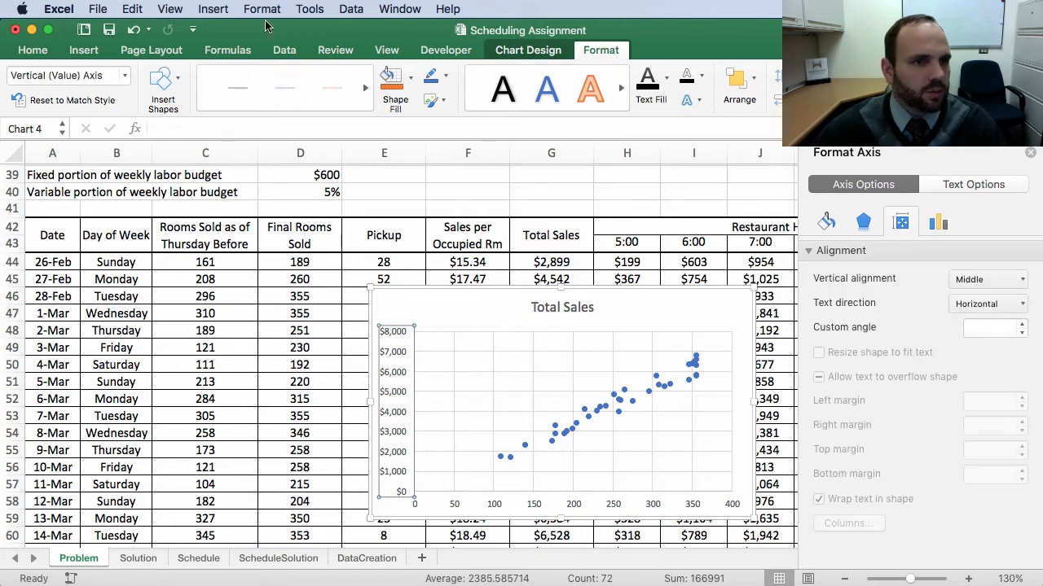
left_click(528, 51)
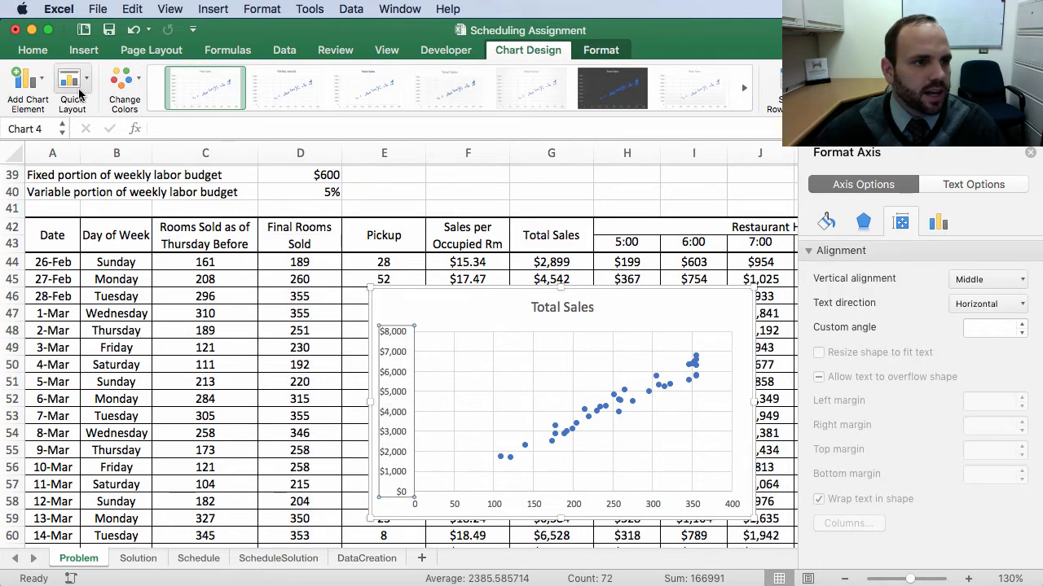
left_click(43, 81)
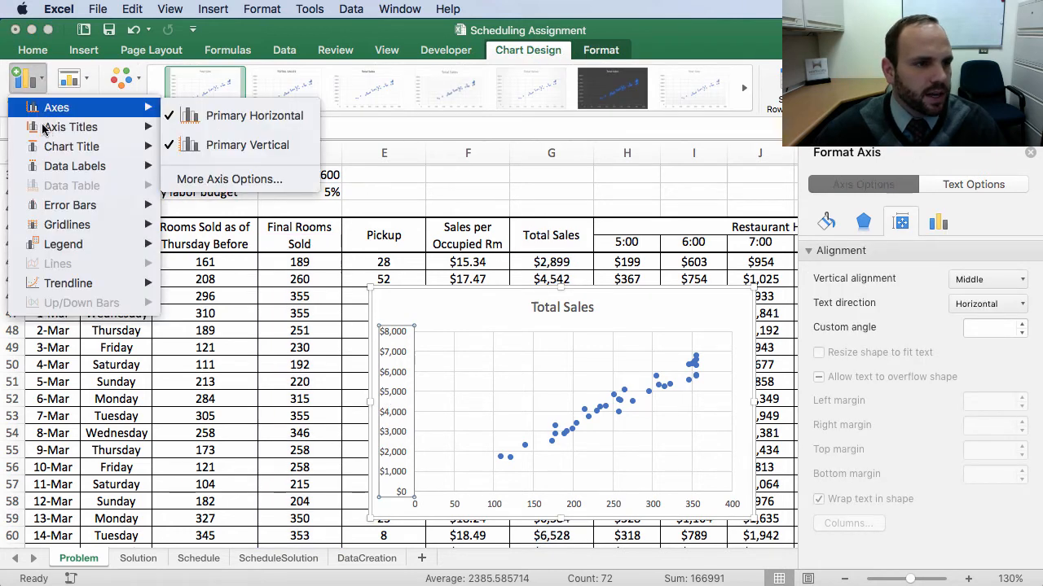
mouse_move(47, 133)
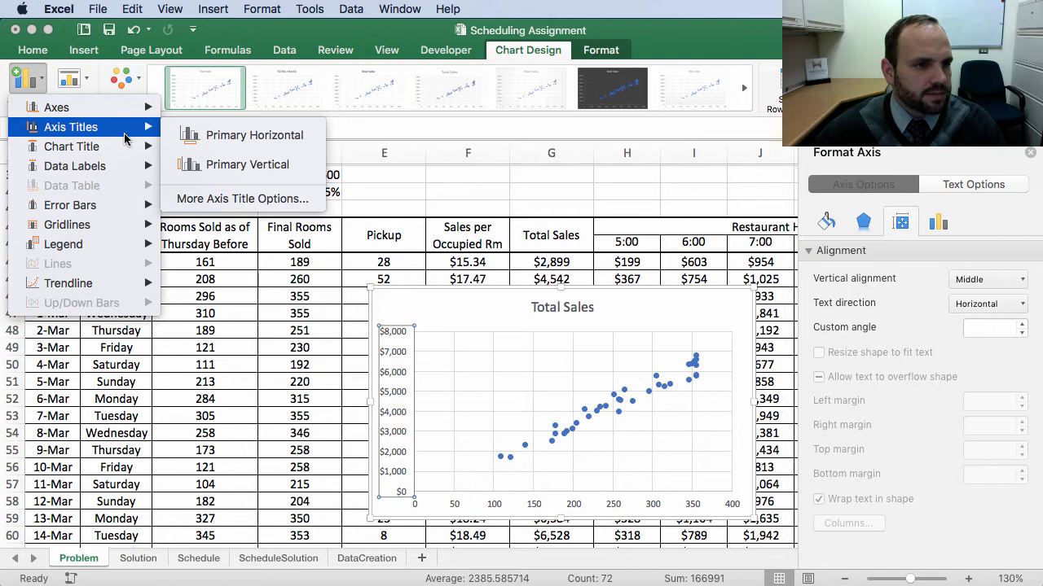
left_click(258, 166)
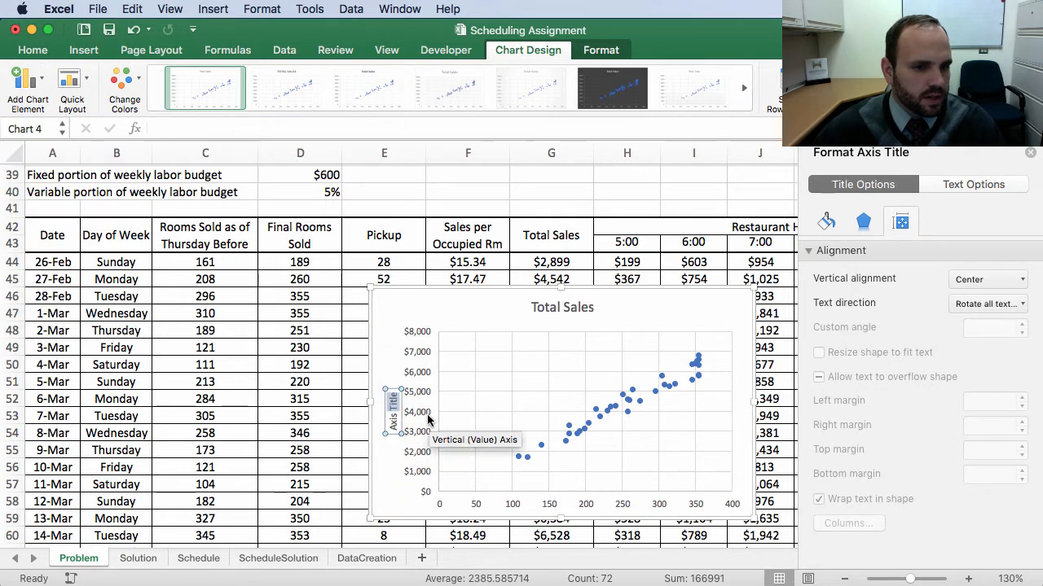
triple_click(393, 416)
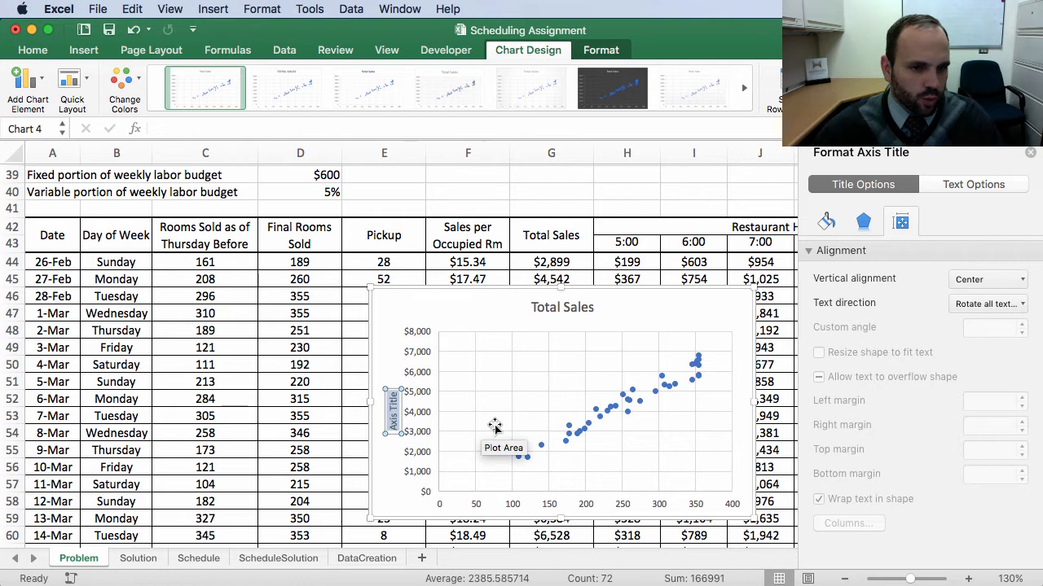
type("Tot")
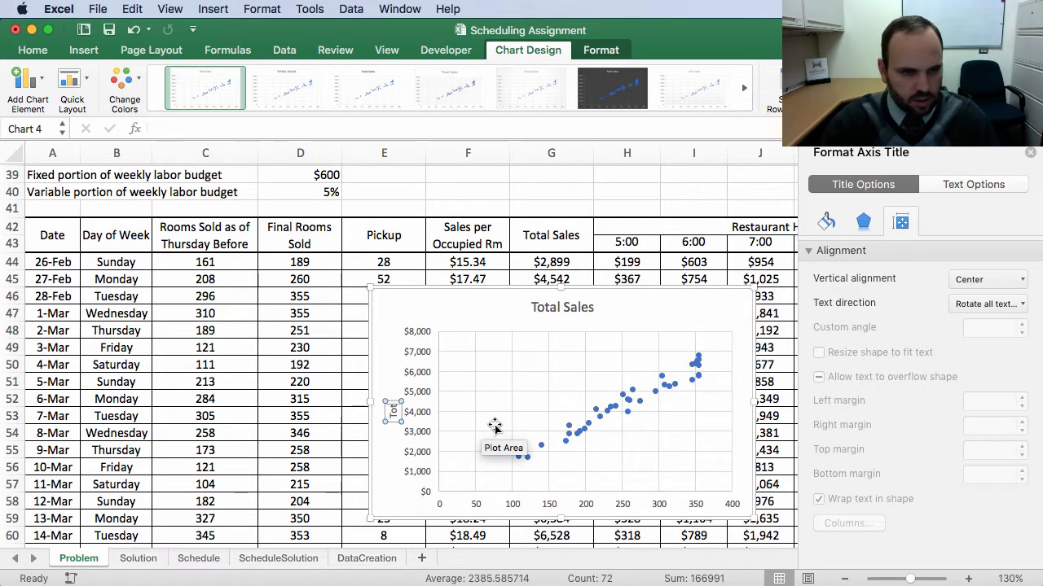
type("al Rest")
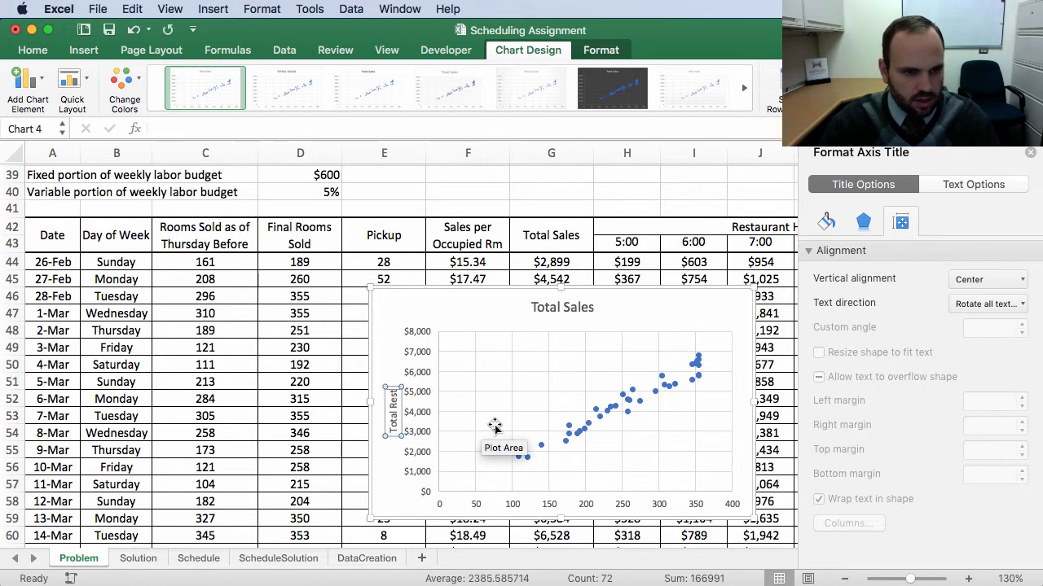
type("aurant Sales")
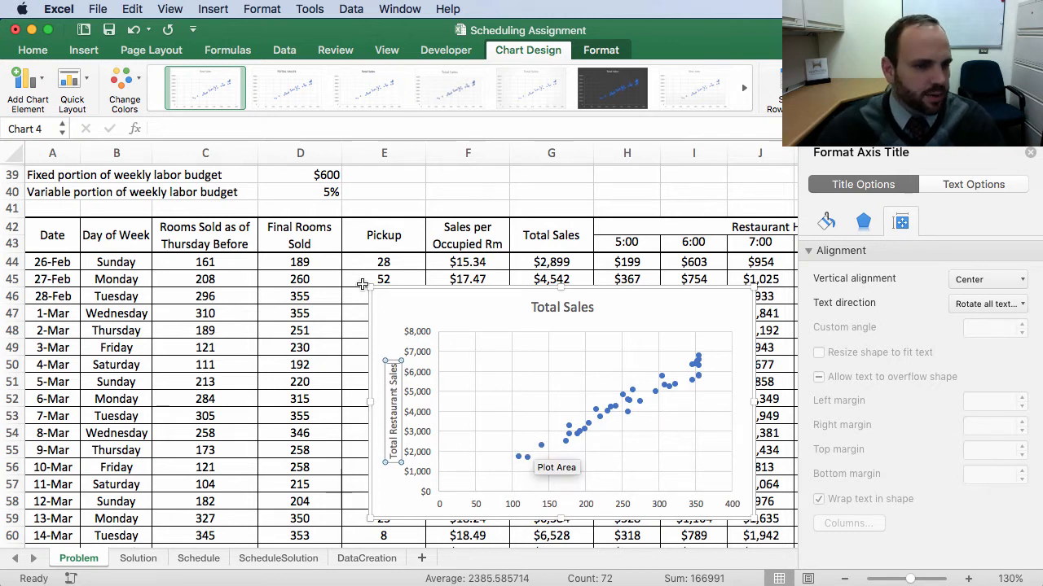
Step: Add a primary horizontal axis title reading "Total Rooms Sold"
left_click(514, 505)
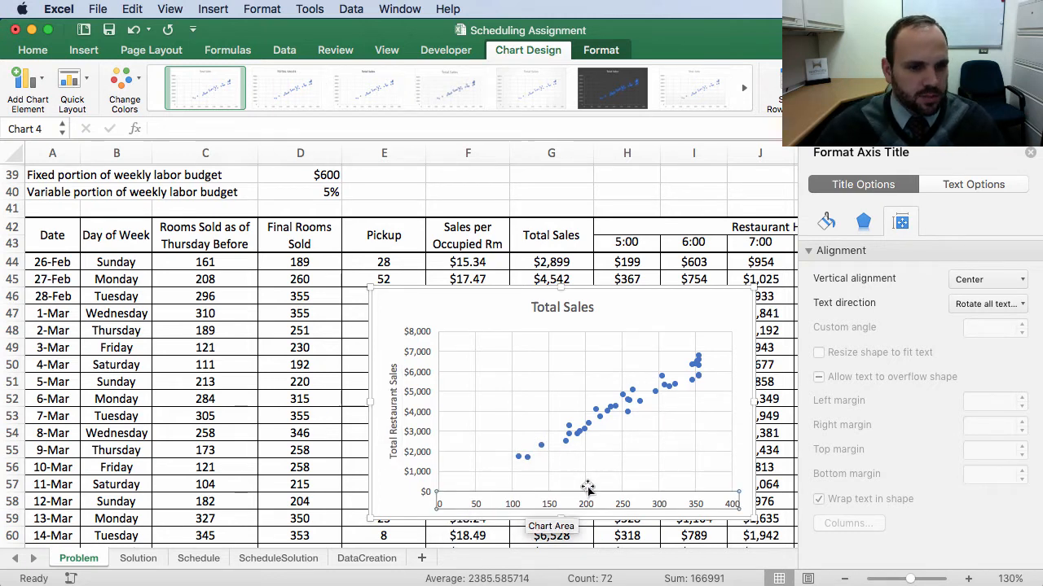
left_click(44, 82)
mouse_move(37, 116)
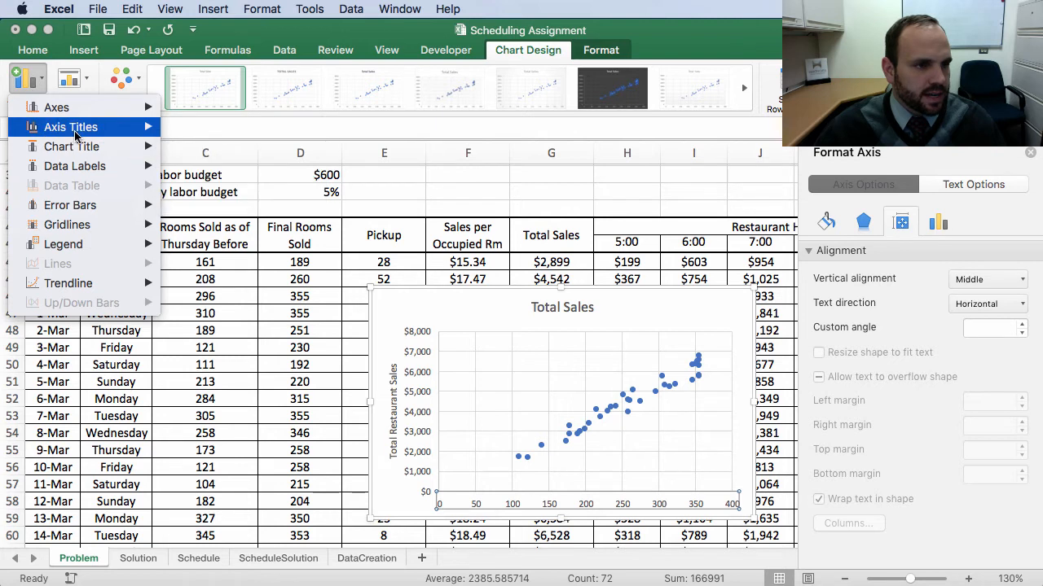
left_click(203, 135)
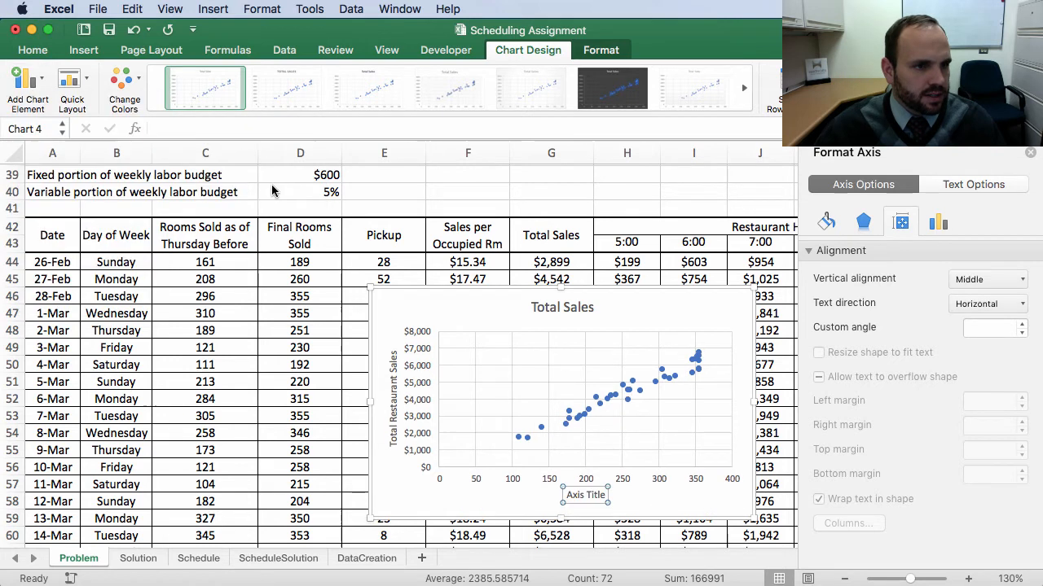
triple_click(598, 495)
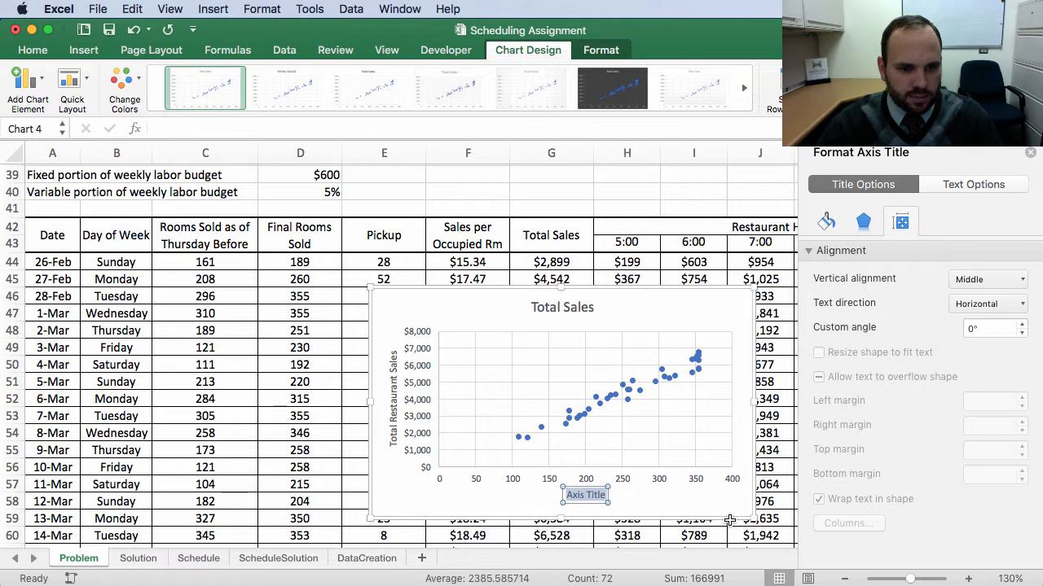
type("Tot")
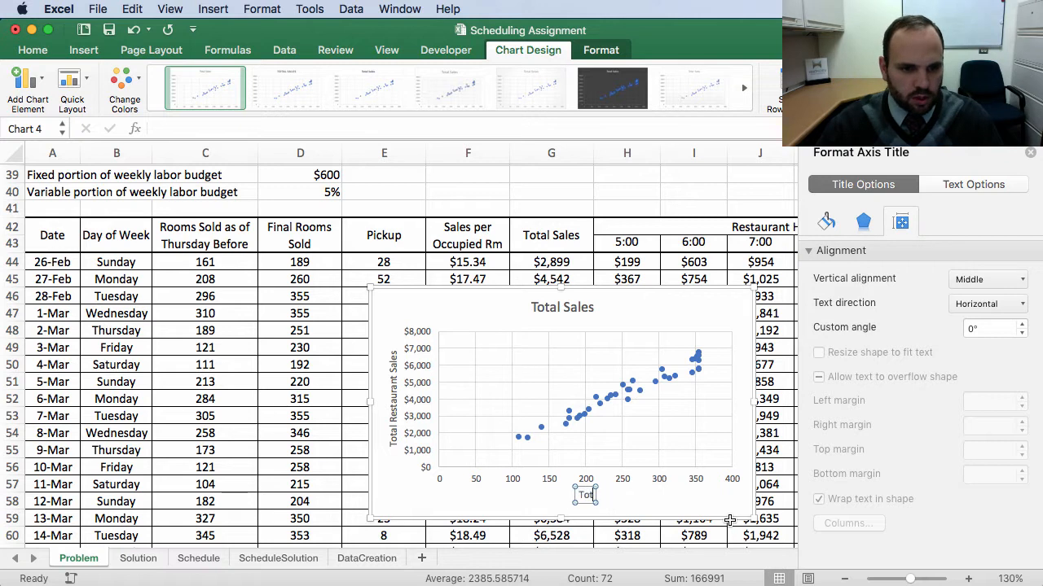
type("al Room")
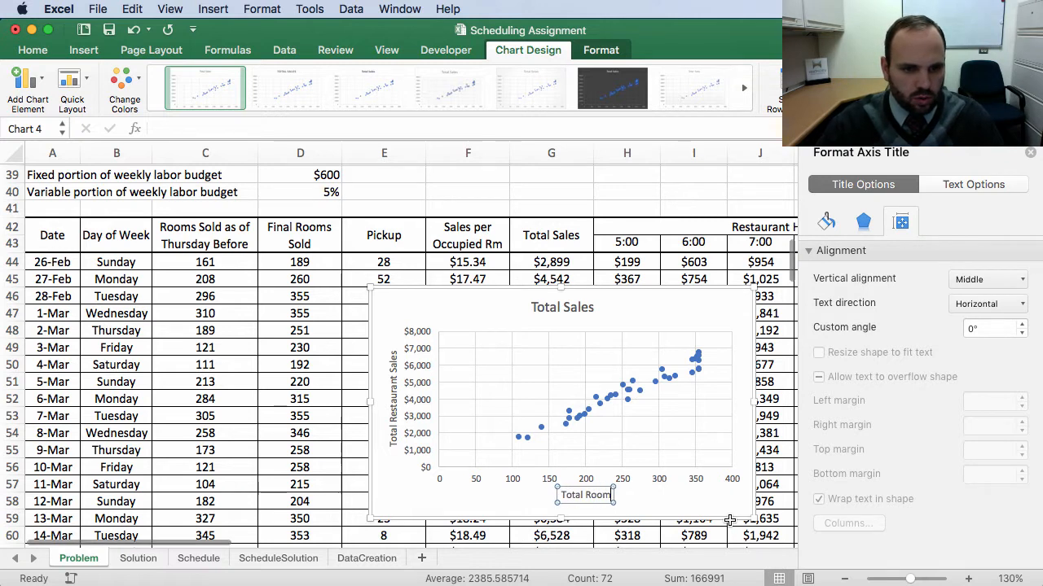
type("s Sold")
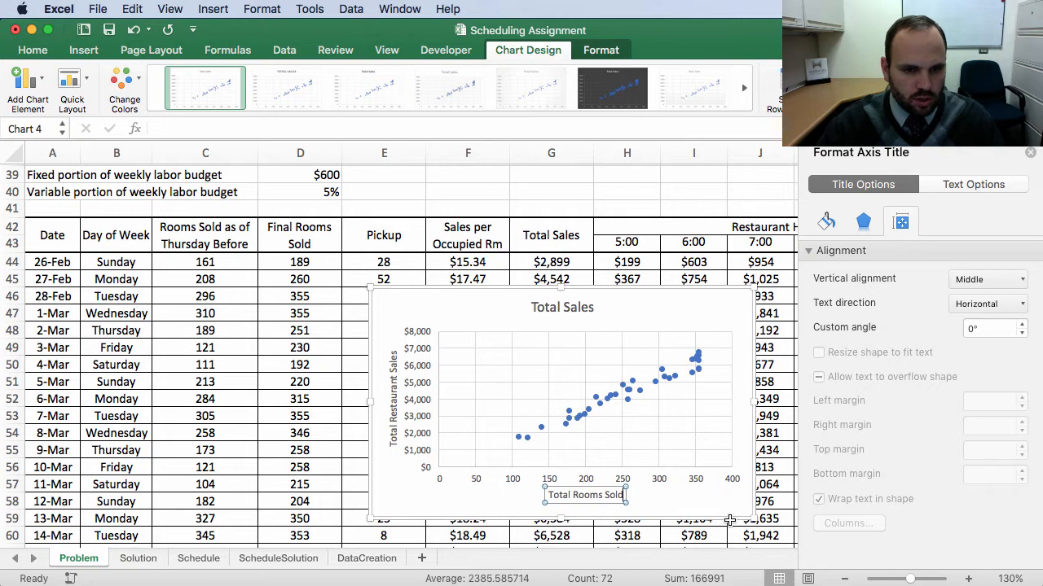
Step: Move the scatter chart left so it sits over columns A to E of the data table
left_click(479, 299)
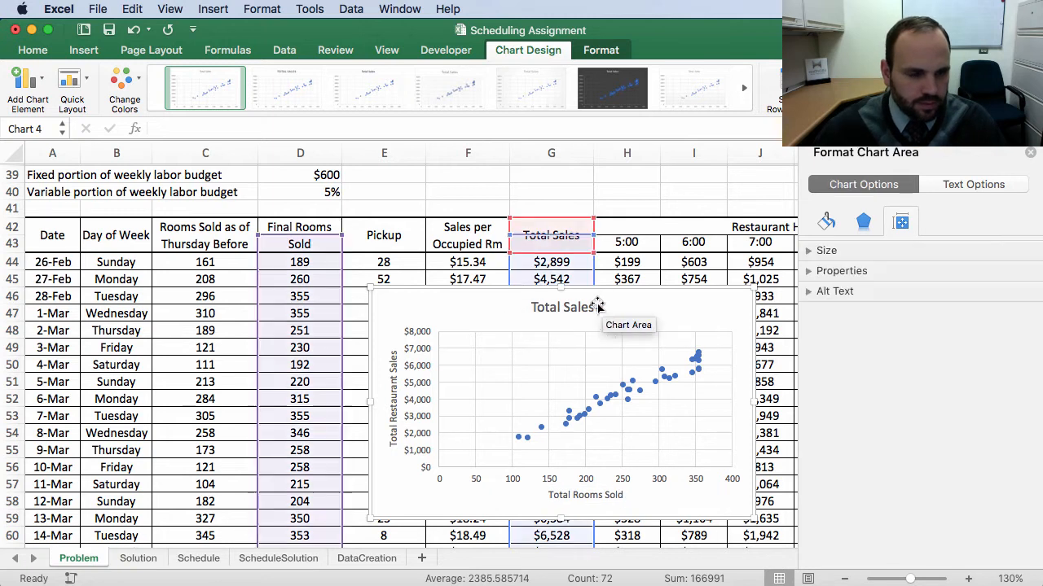
left_click_drag(471, 297, 259, 297)
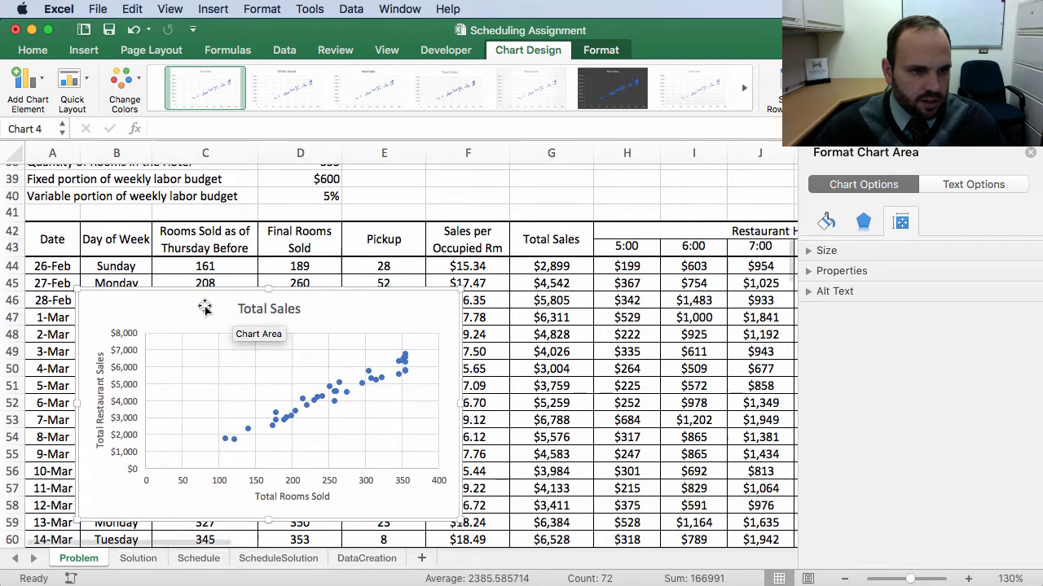
scroll(209, 298, "up", 5)
scroll(197, 279, "up", 4)
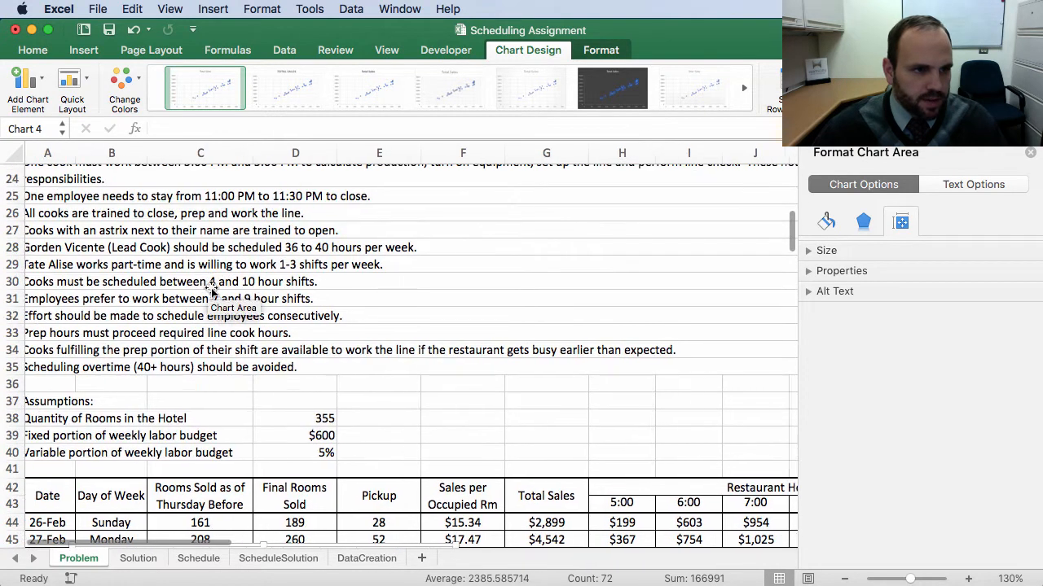
scroll(190, 281, "up", 8)
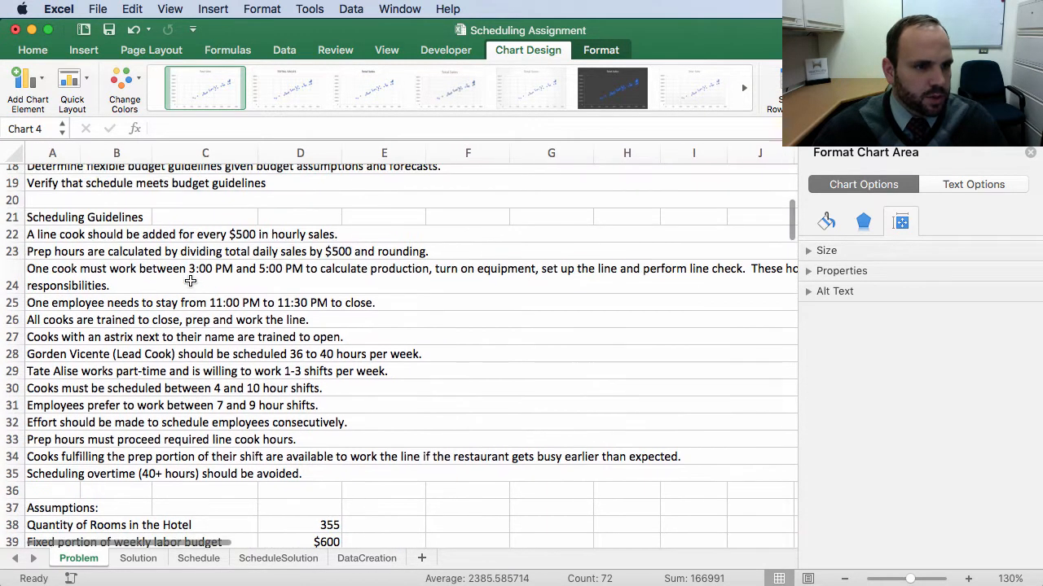
scroll(179, 269, "up", 1)
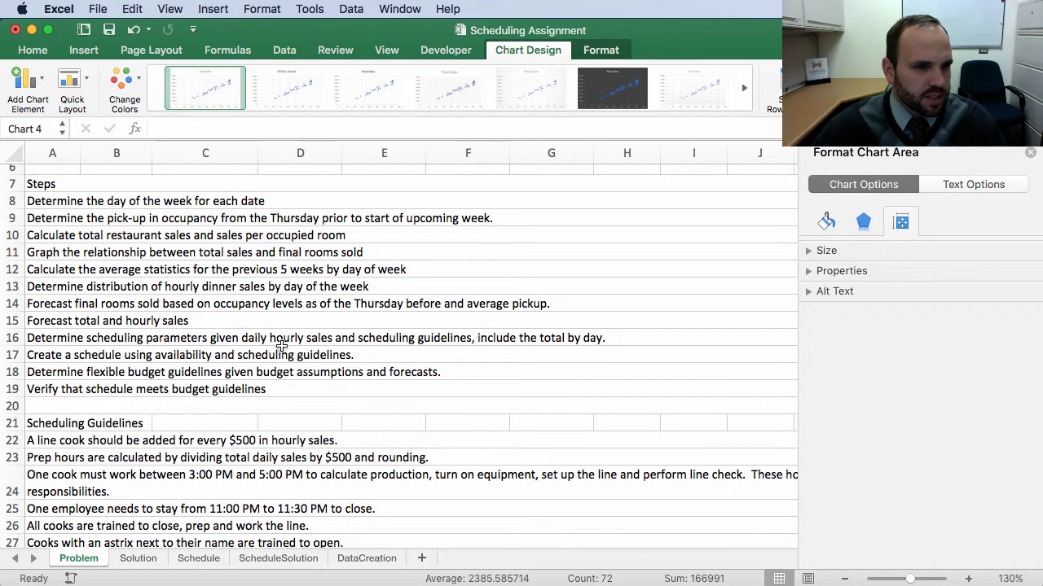
Step: Retitle the chart "Relationship Between Total Restaurant Sales and Total Rooms Sold"
scroll(231, 440, "down", 15)
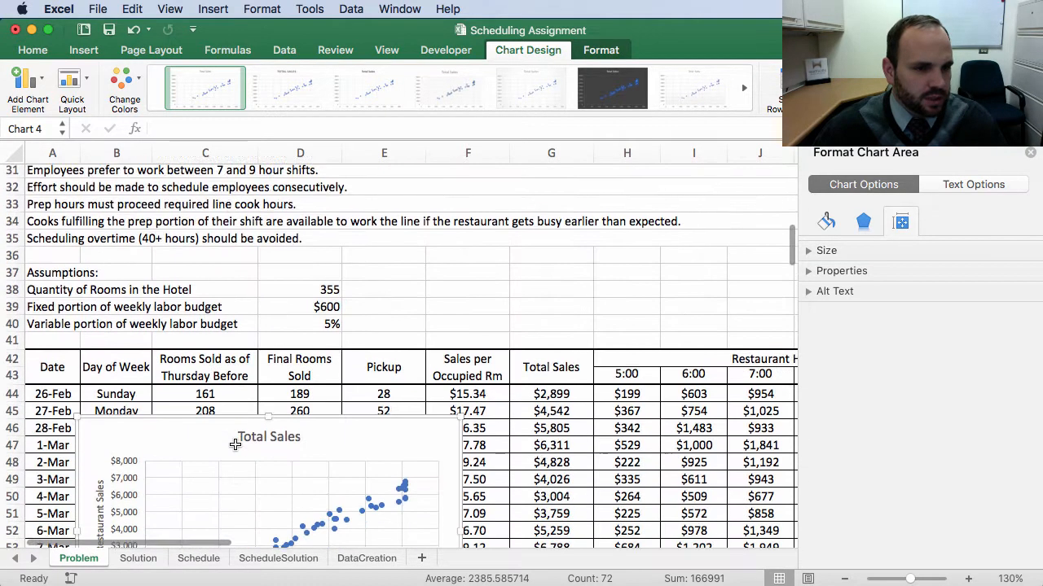
left_click(262, 372)
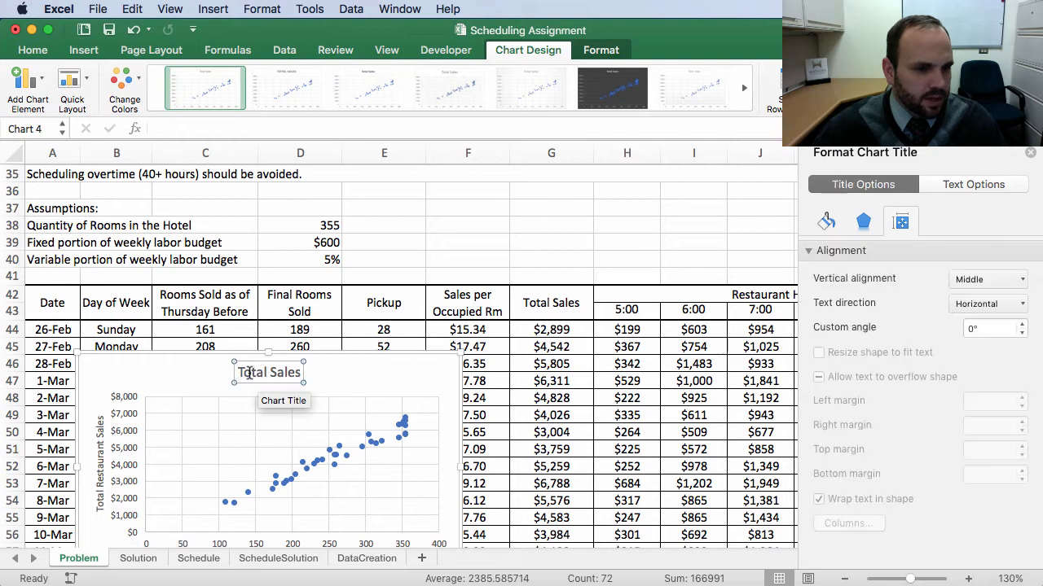
double_click(244, 372)
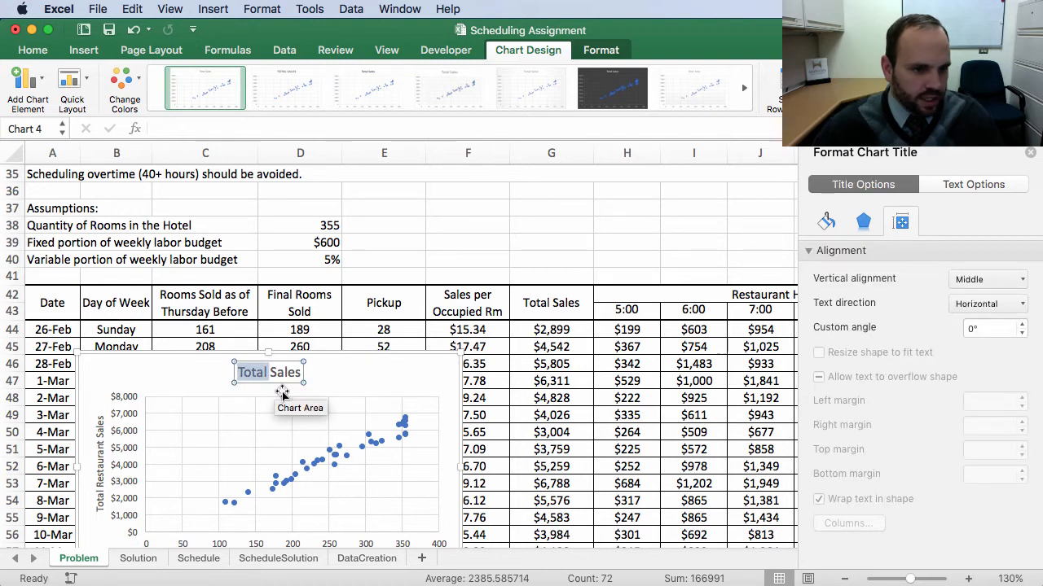
left_click(240, 372)
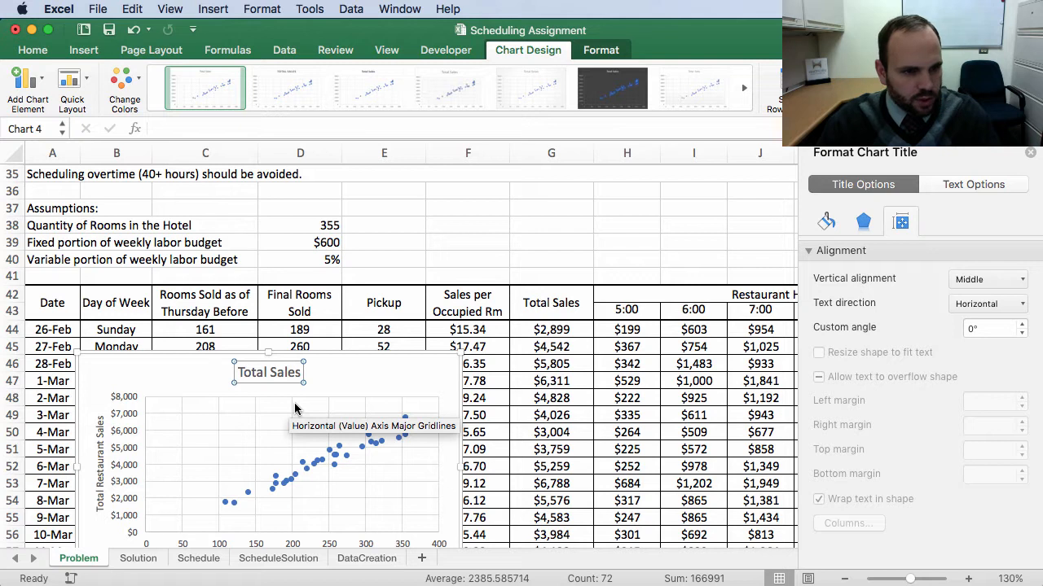
type("Relations")
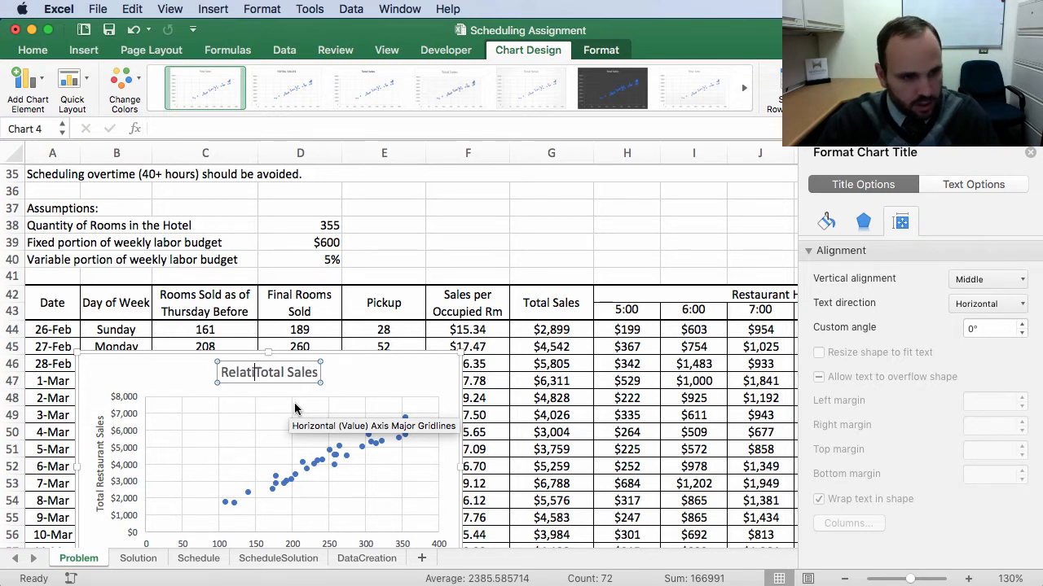
type("hip ")
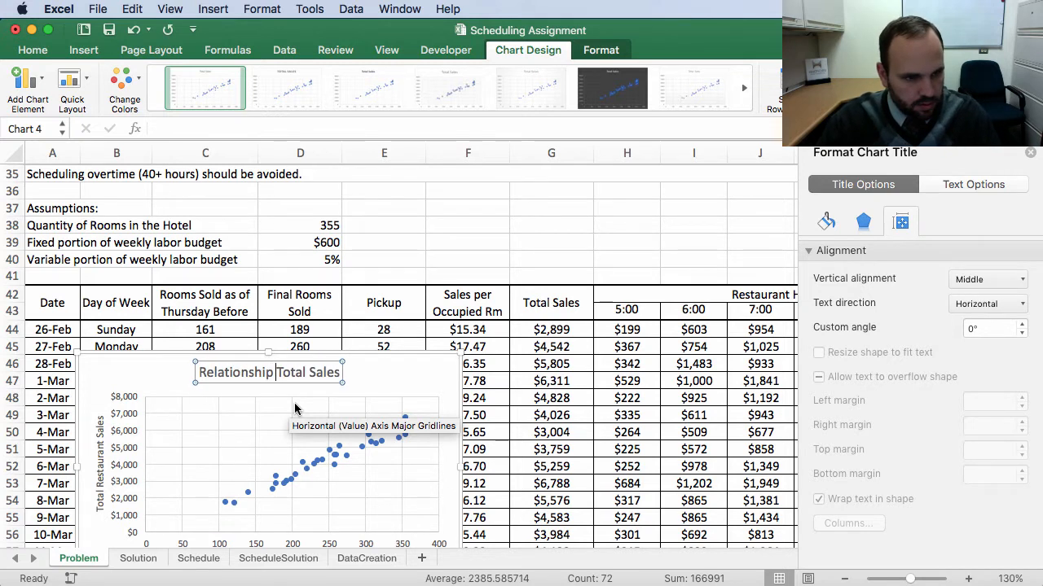
type("Between")
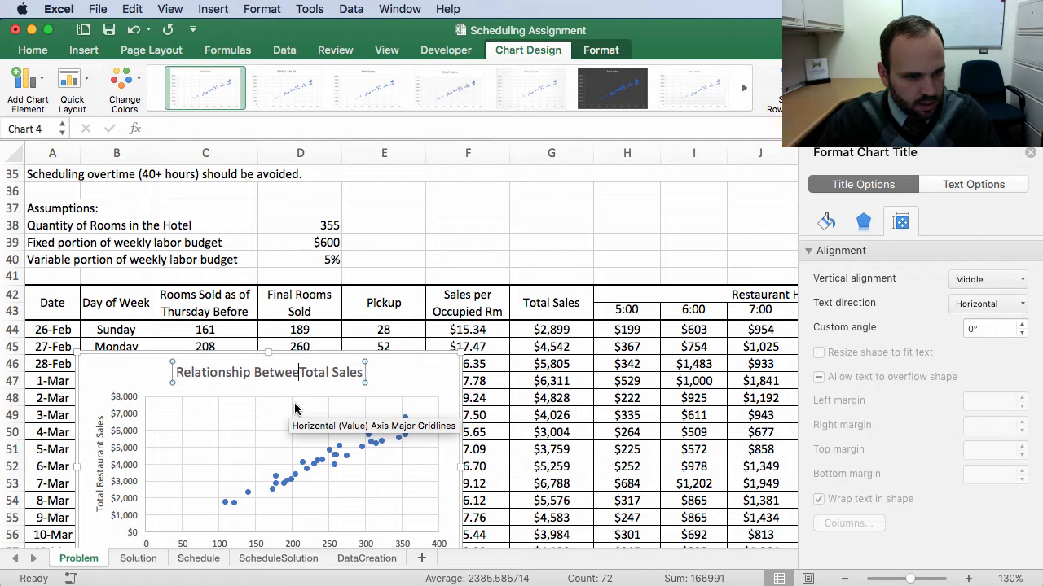
scroll(309, 403, "right", 2)
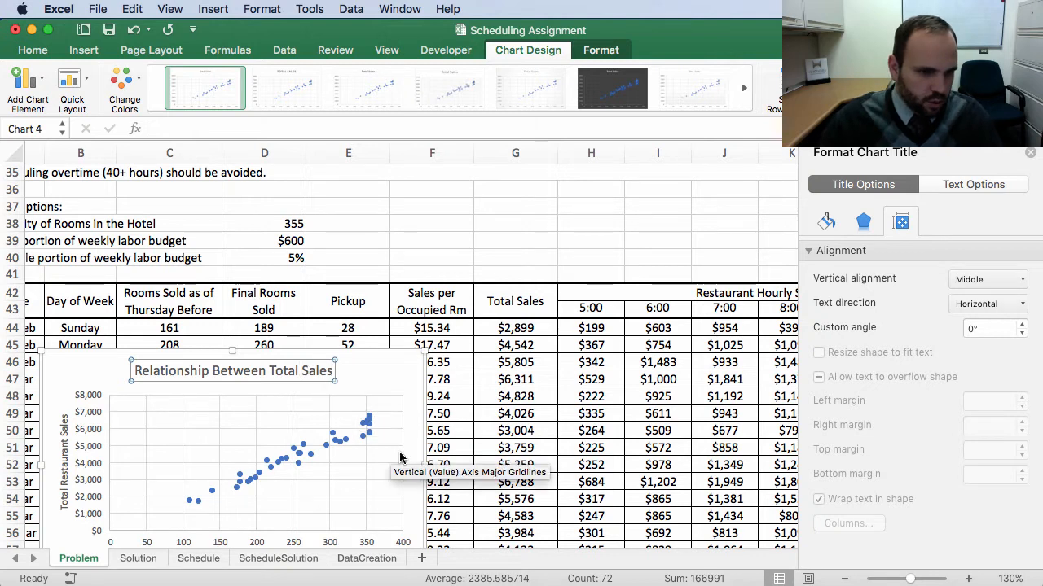
type("Rest")
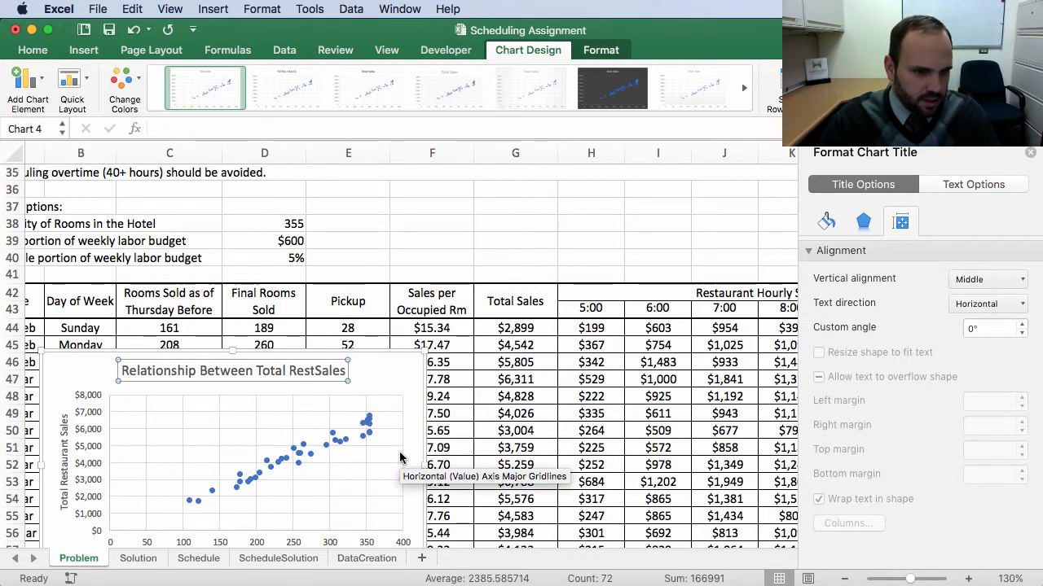
type("aurant")
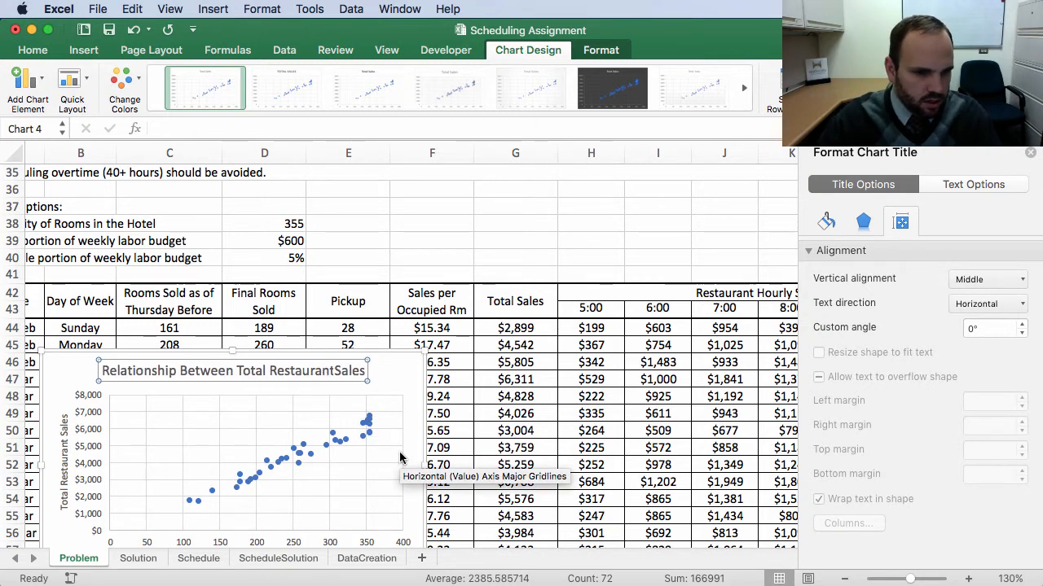
type(" Sales")
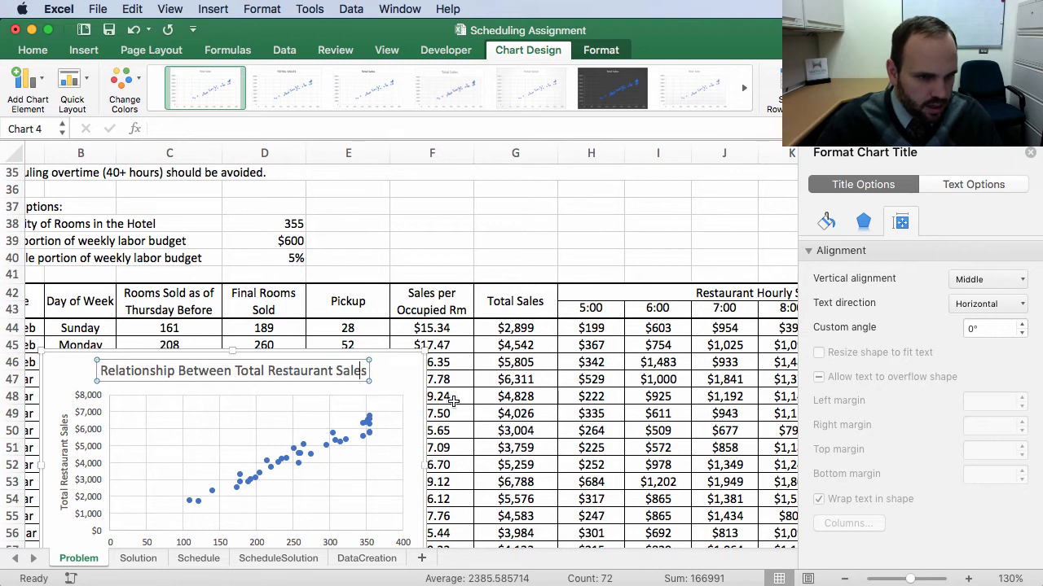
type(" a")
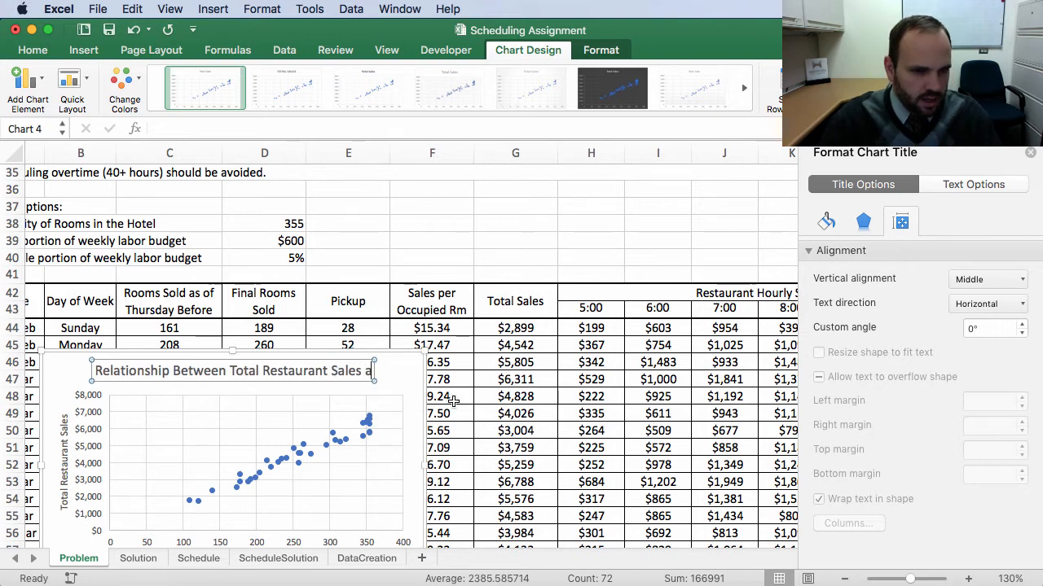
type("nd T")
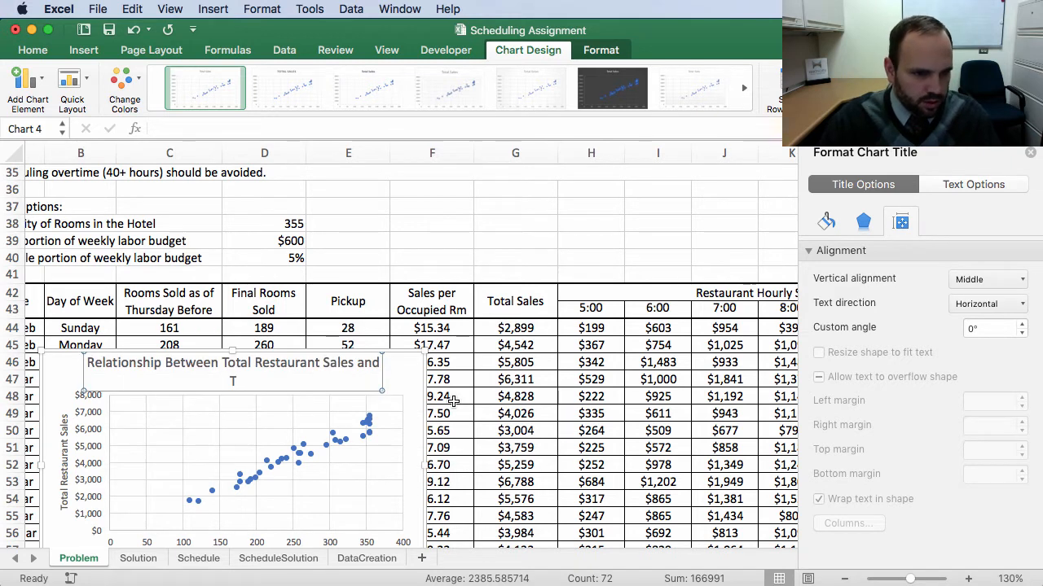
type("otal Rooms Sold")
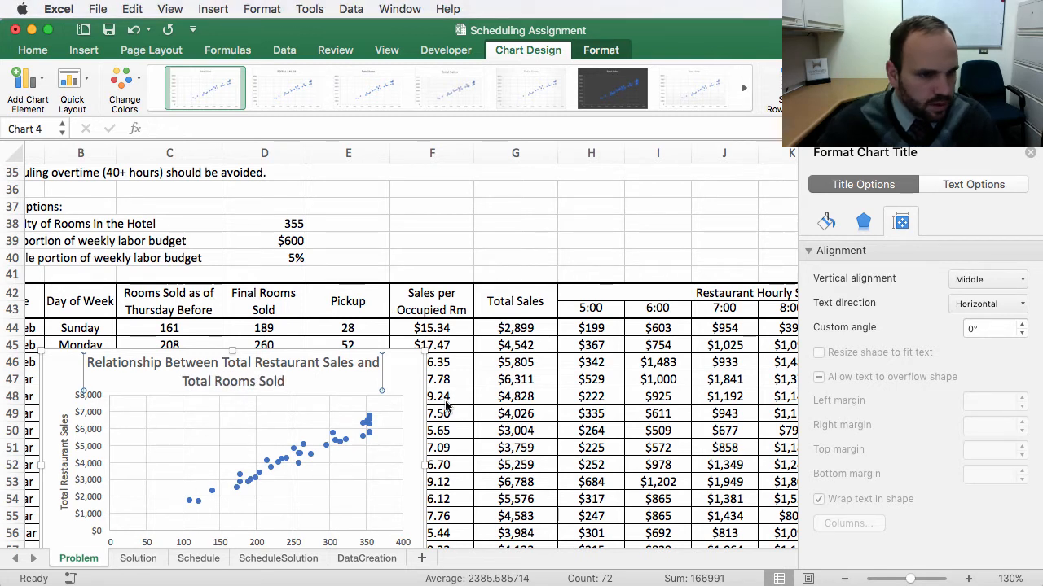
left_click(75, 360)
Step: Move the scatter chart down below the data table, under the 1-Apr row over columns B to E
scroll(345, 322, "down", 5)
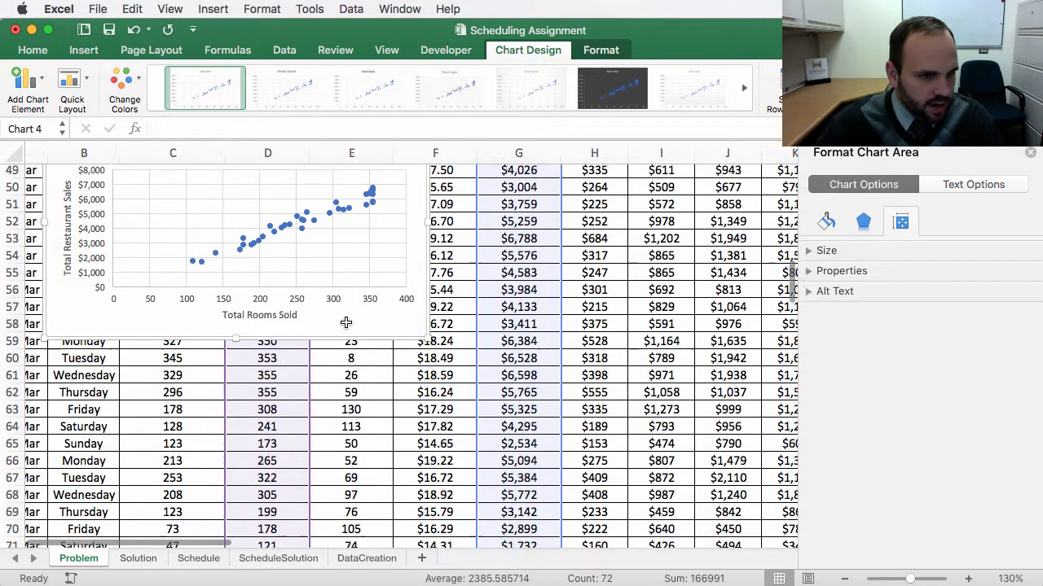
scroll(345, 322, "down", 2)
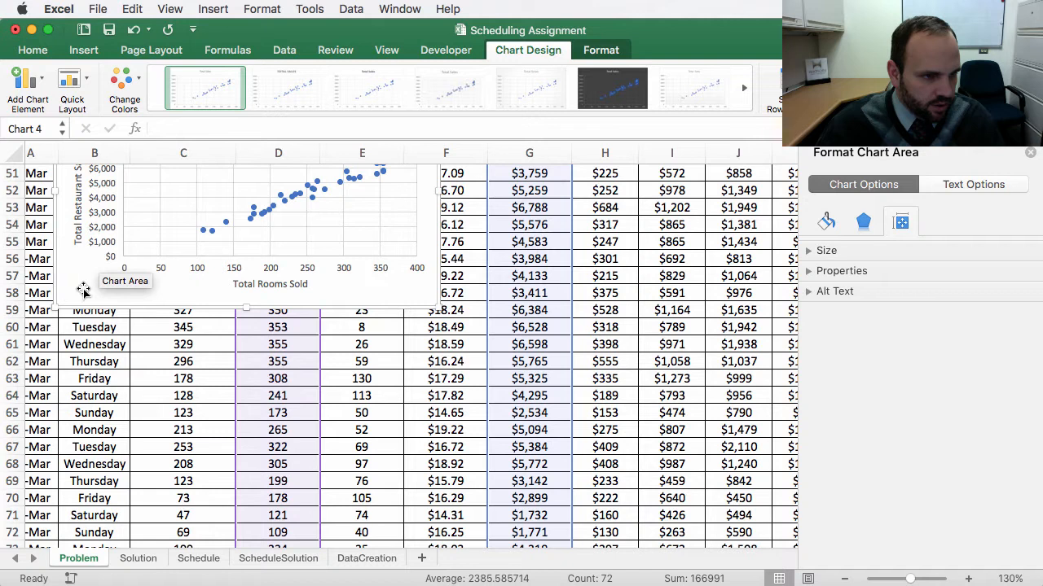
left_click_drag(73, 288, 74, 507)
scroll(470, 409, "down", 3)
scroll(471, 408, "down", 5)
scroll(465, 408, "up", 2)
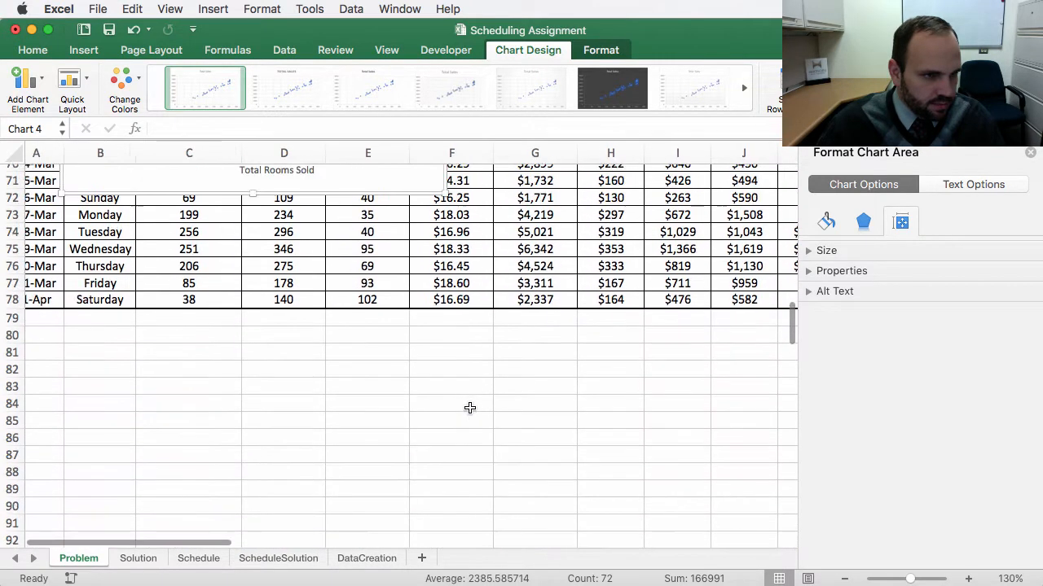
left_click_drag(85, 201, 87, 497)
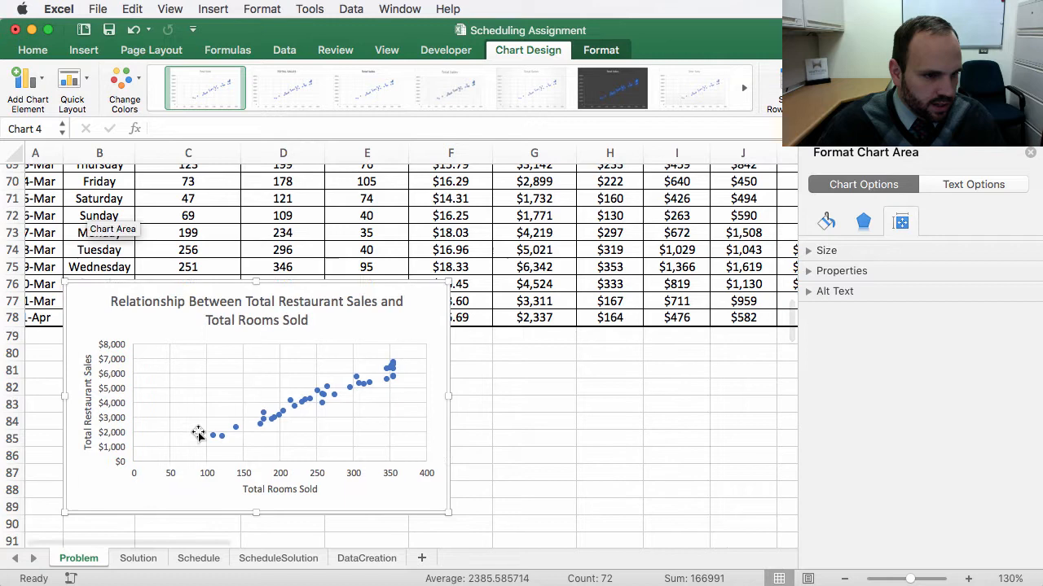
scroll(609, 439, "down", 4)
left_click_drag(100, 350, 135, 407)
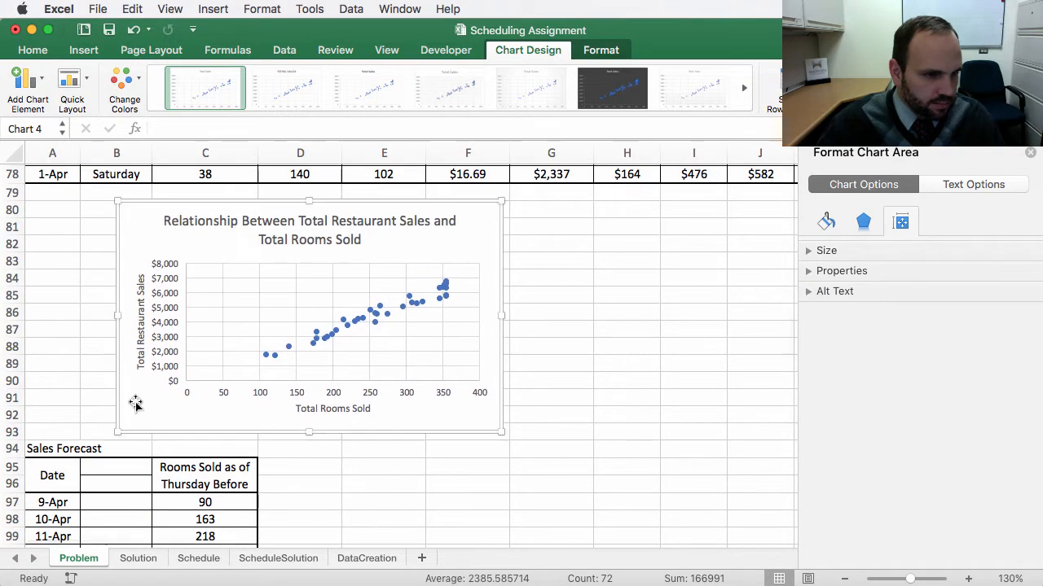
Step: Increase the height of row 80 so it can hold the chart
left_click(14, 210)
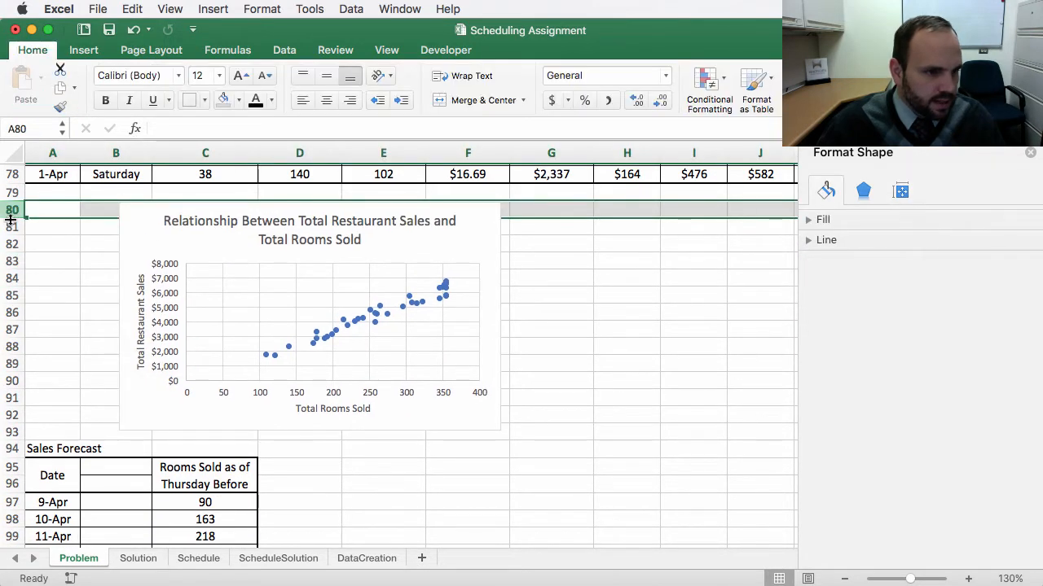
left_click_drag(10, 219, 24, 419)
scroll(44, 435, "down", 5)
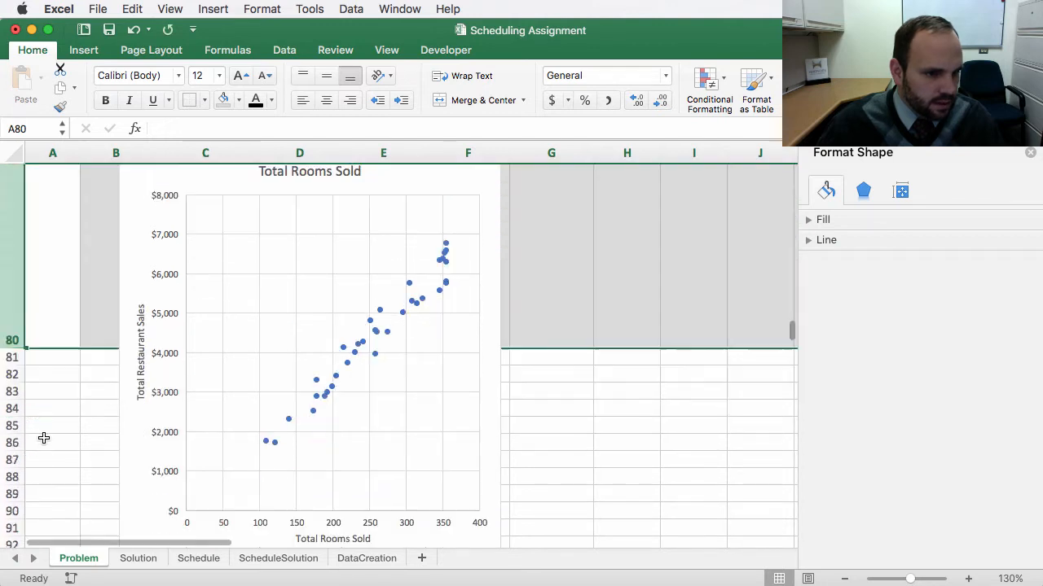
Step: Move the chart into the enlarged row 80 over columns A to E and trim its corner to fit the row
left_click(122, 463)
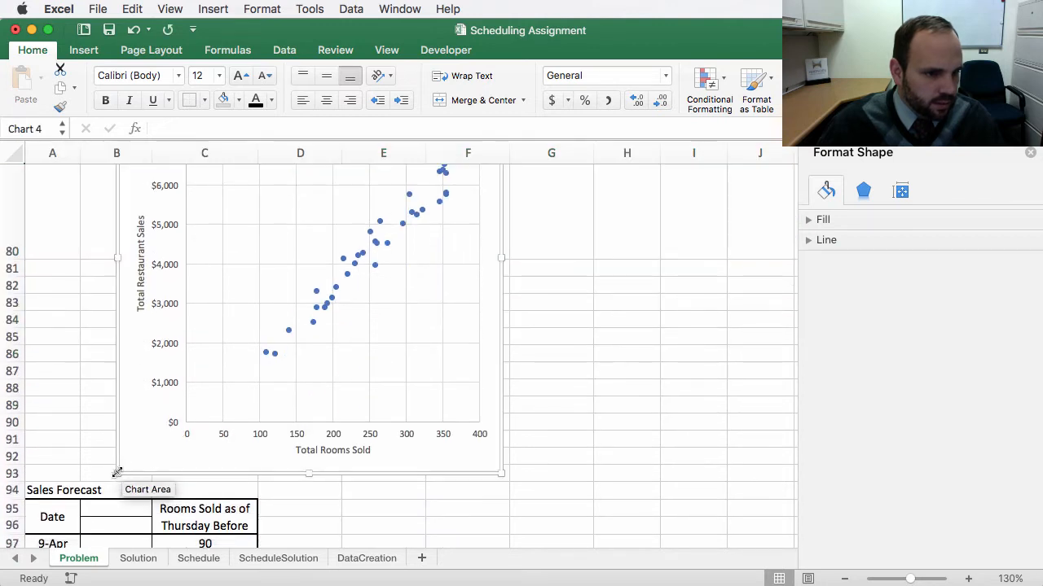
left_click_drag(116, 468, 57, 257)
scroll(610, 373, "up", 5)
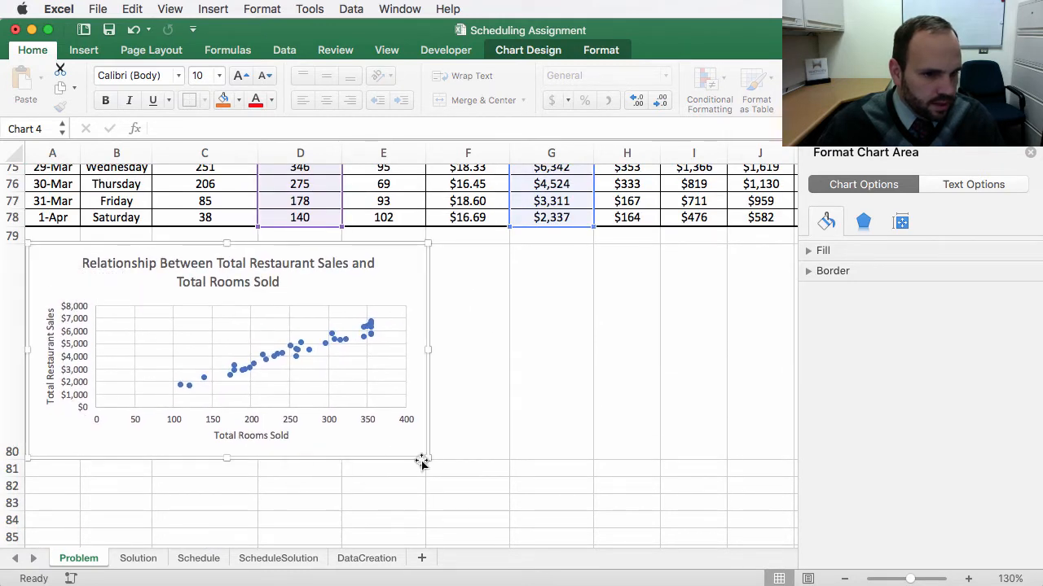
mouse_move(423, 461)
left_mouse_down()
mouse_move(405, 451)
mouse_move(419, 459)
left_mouse_up()
left_click(488, 483)
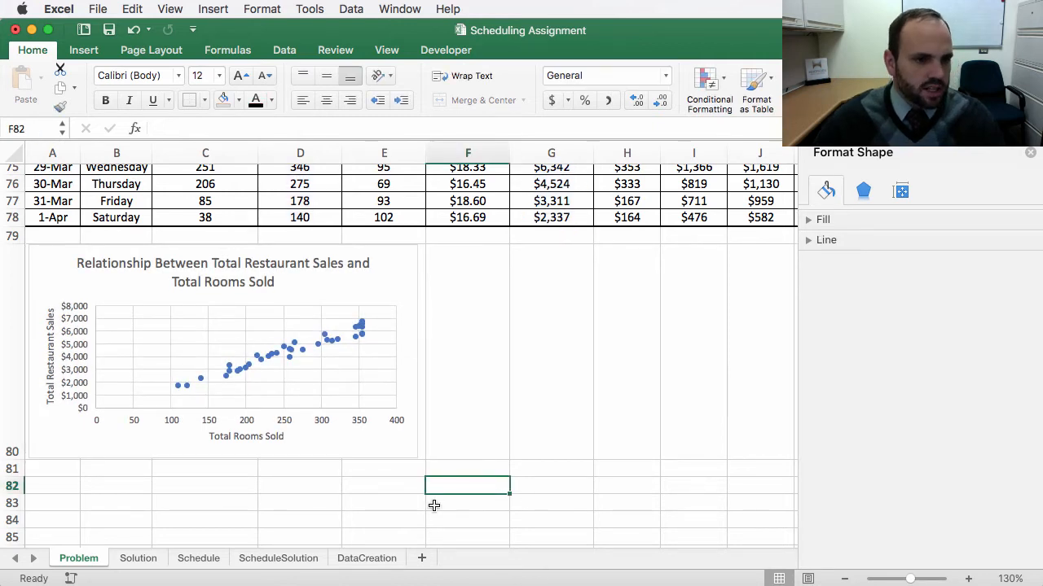
scroll(326, 476, "right", 1)
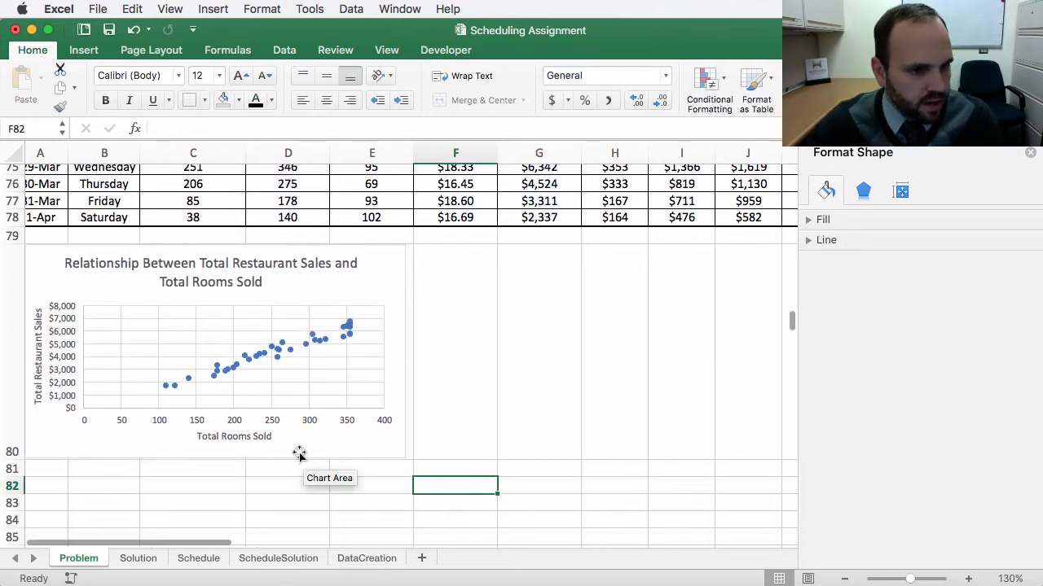
scroll(204, 441, "right", 1)
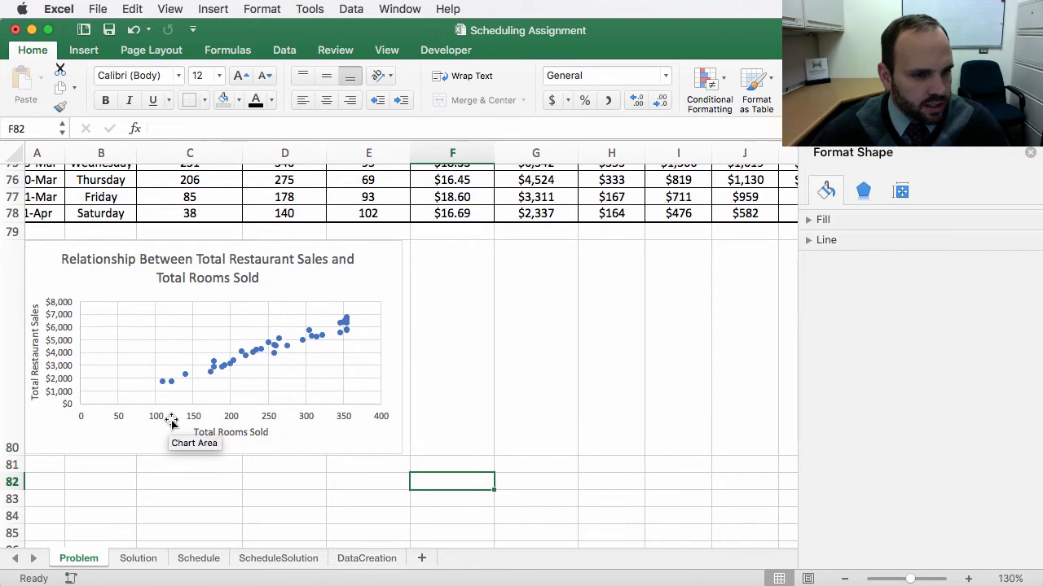
scroll(227, 423, "right", 1)
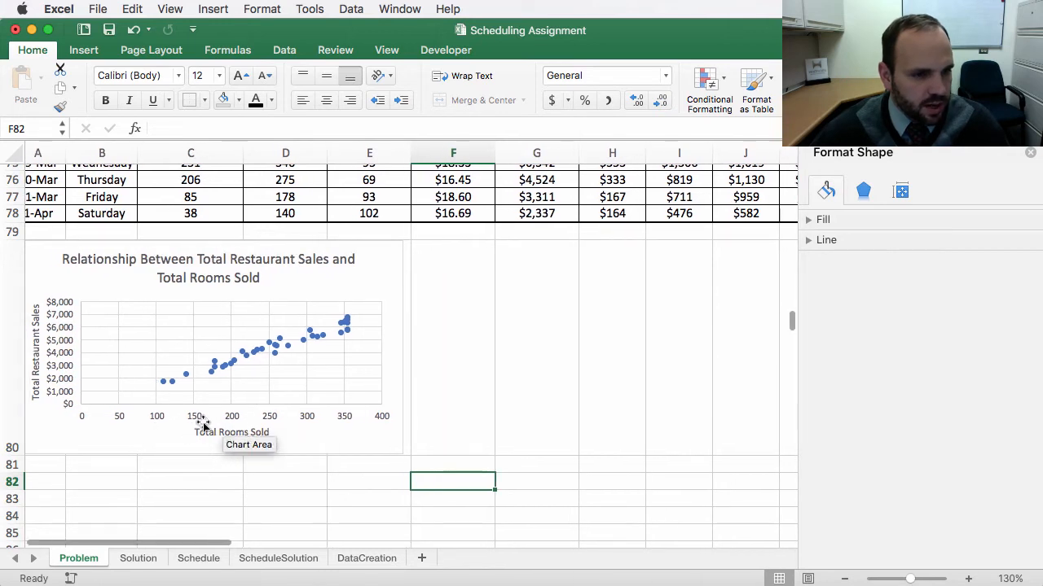
scroll(54, 375, "left", 1)
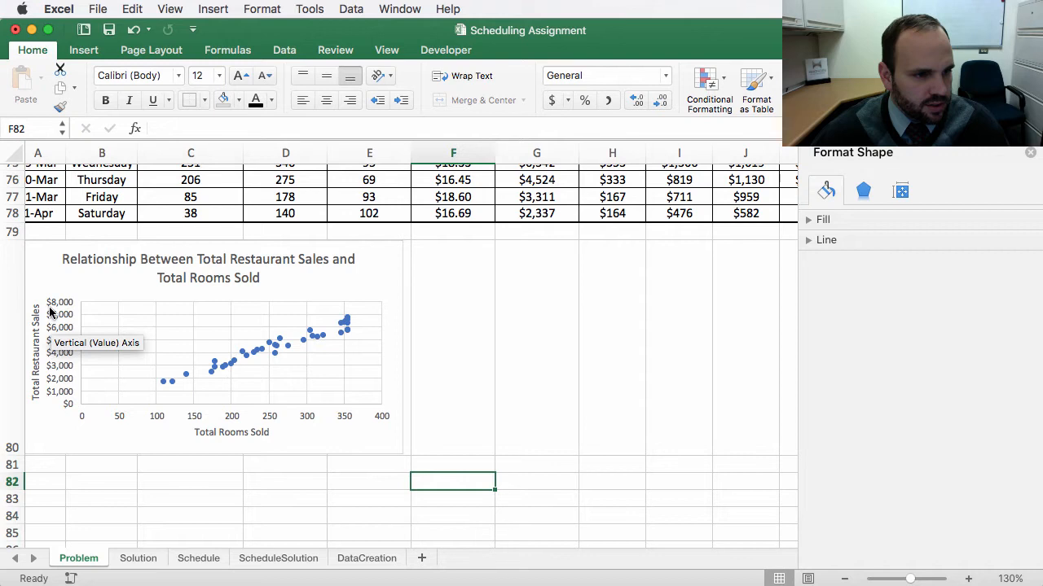
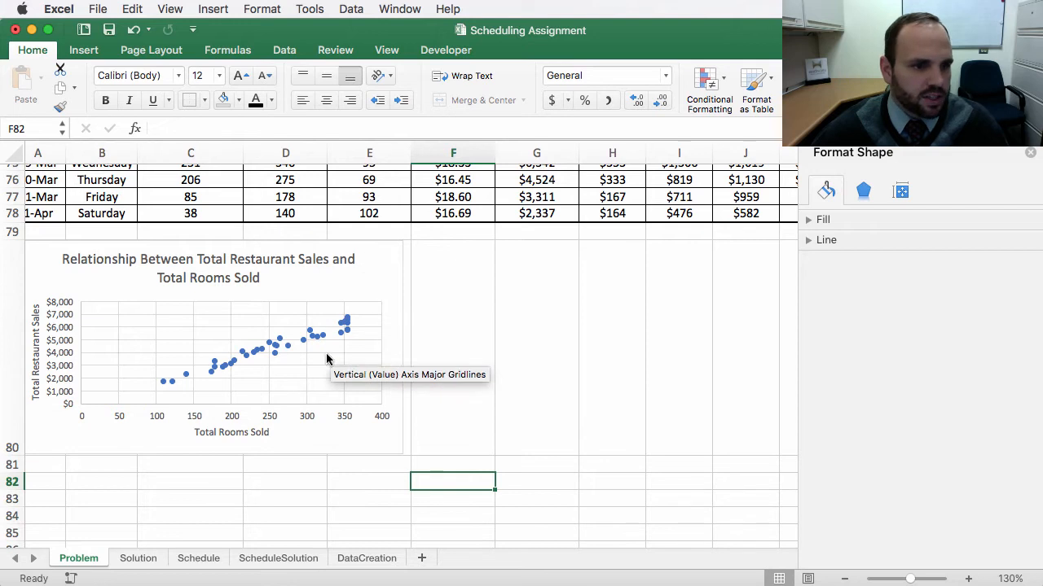
Step: Add a linear trendline to the chart's total sales data series and display its equation on the chart
scroll(321, 379, "left", 1)
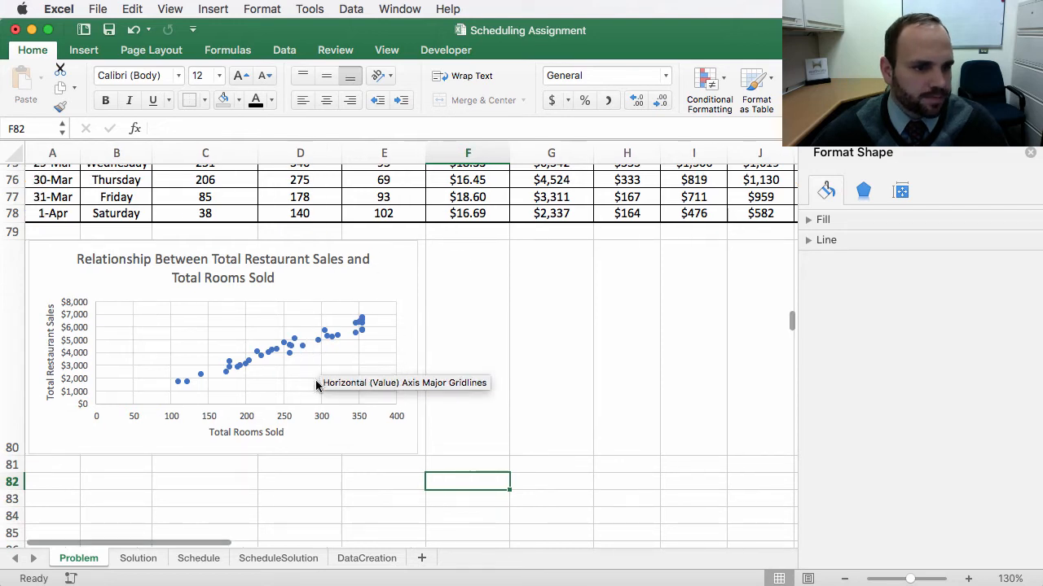
right_click(277, 354)
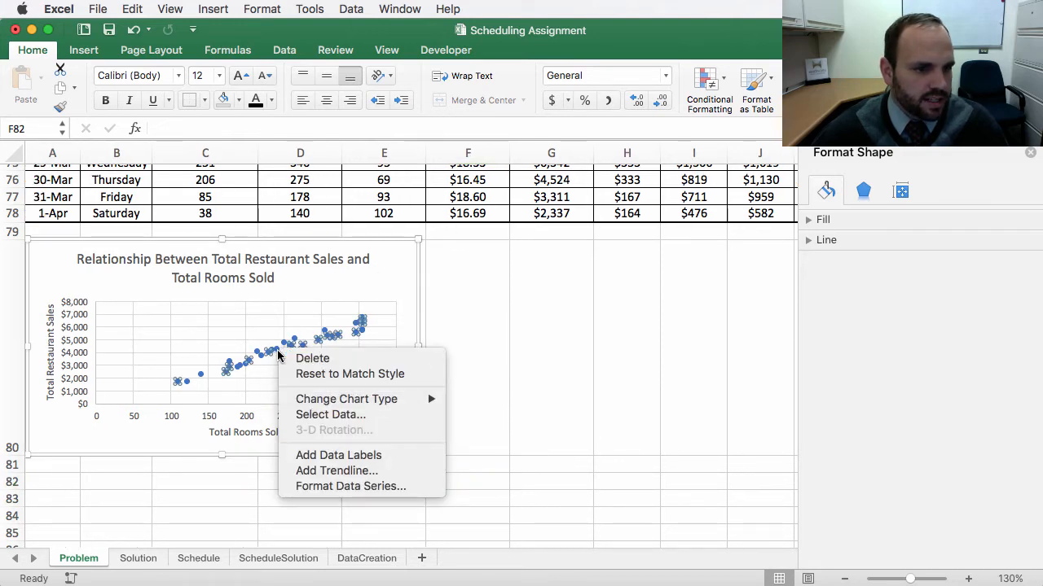
left_click(339, 473)
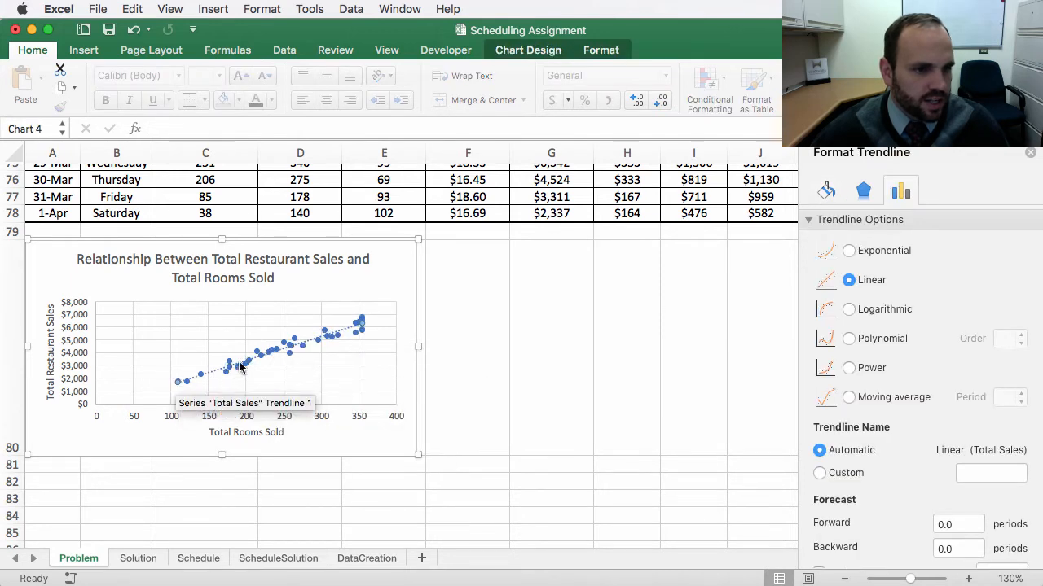
scroll(732, 288, "up", 1)
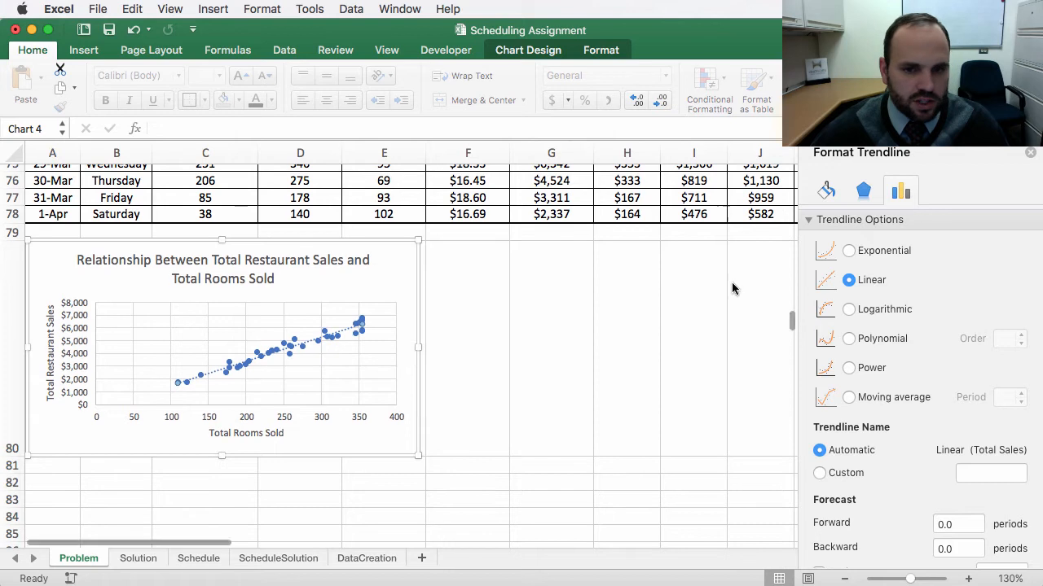
scroll(885, 387, "down", 3)
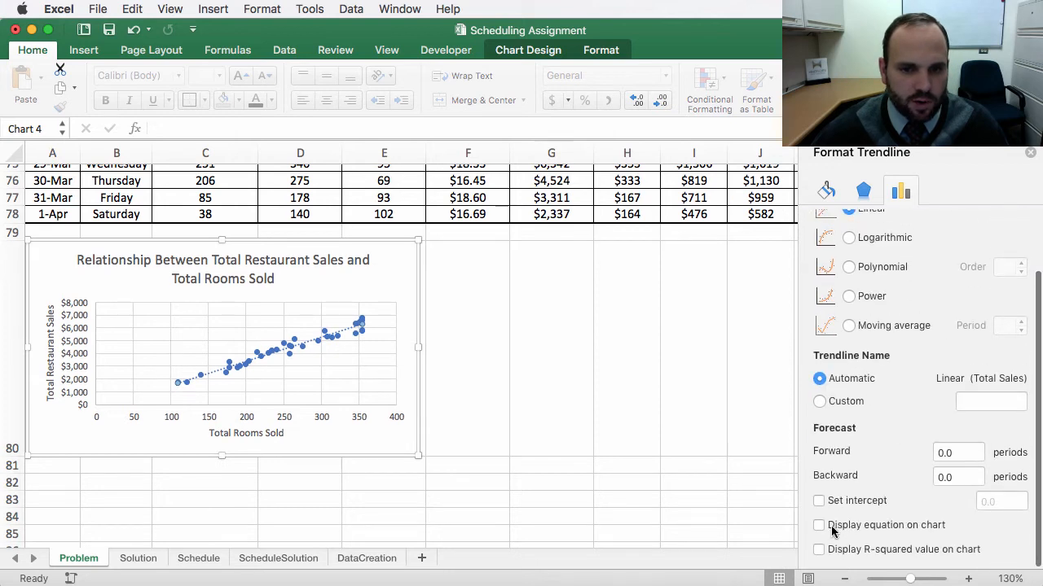
left_click(819, 526)
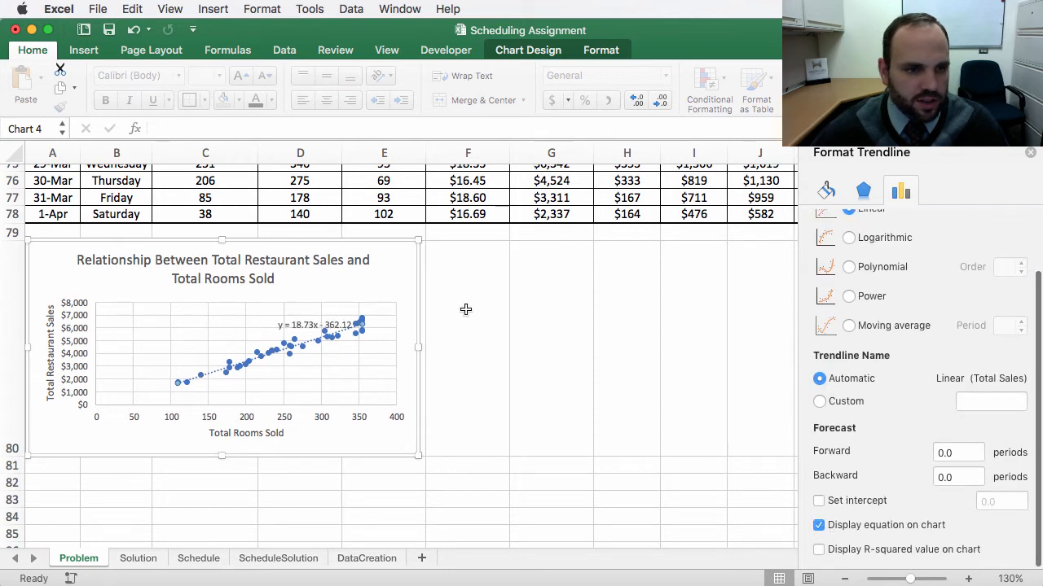
Step: Move the trendline equation up beside the chart title and also display the R-squared value on the chart
left_click(315, 323)
left_click_drag(314, 323, 335, 288)
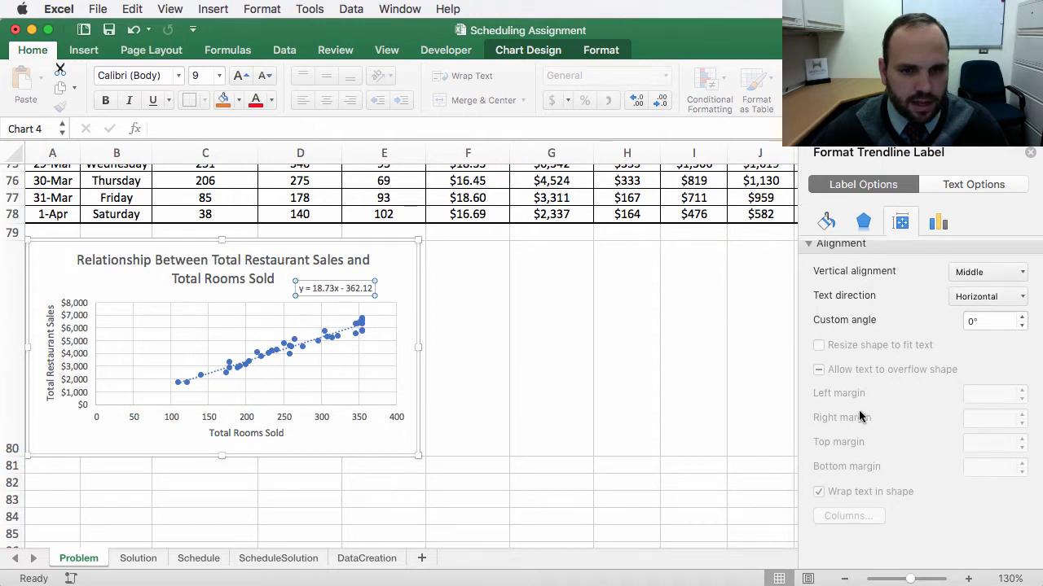
left_click(307, 346)
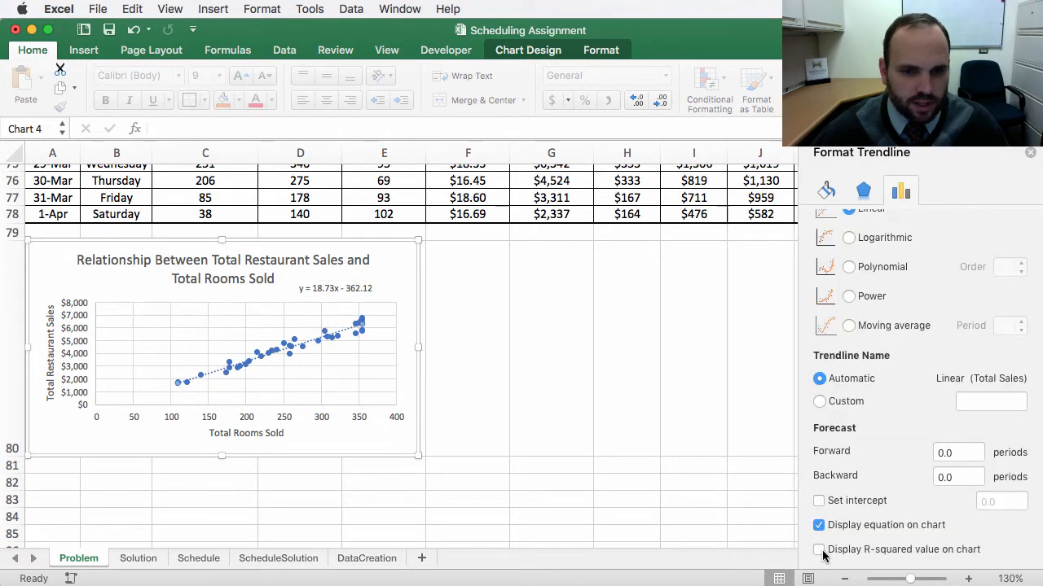
left_click(829, 555)
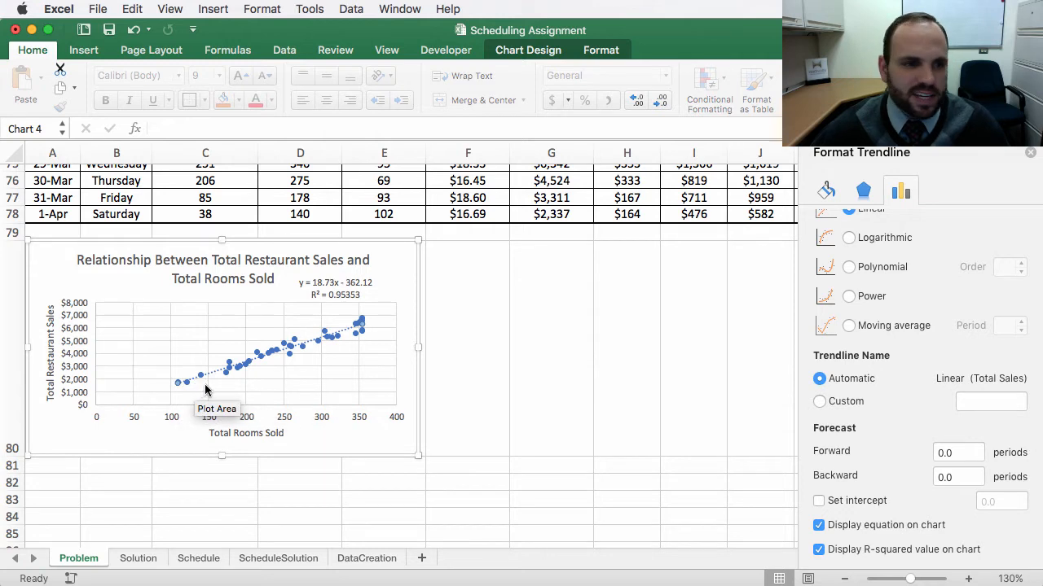
Step: Deselect the chart and review the assignment's list of steps at the top of the sheet
scroll(512, 386, "down", 1)
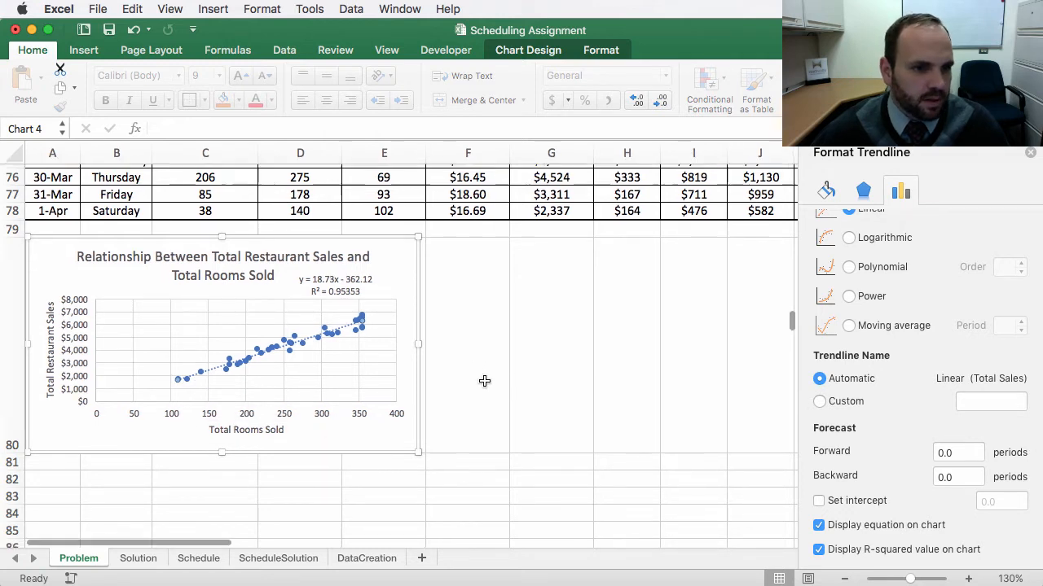
left_click(479, 343)
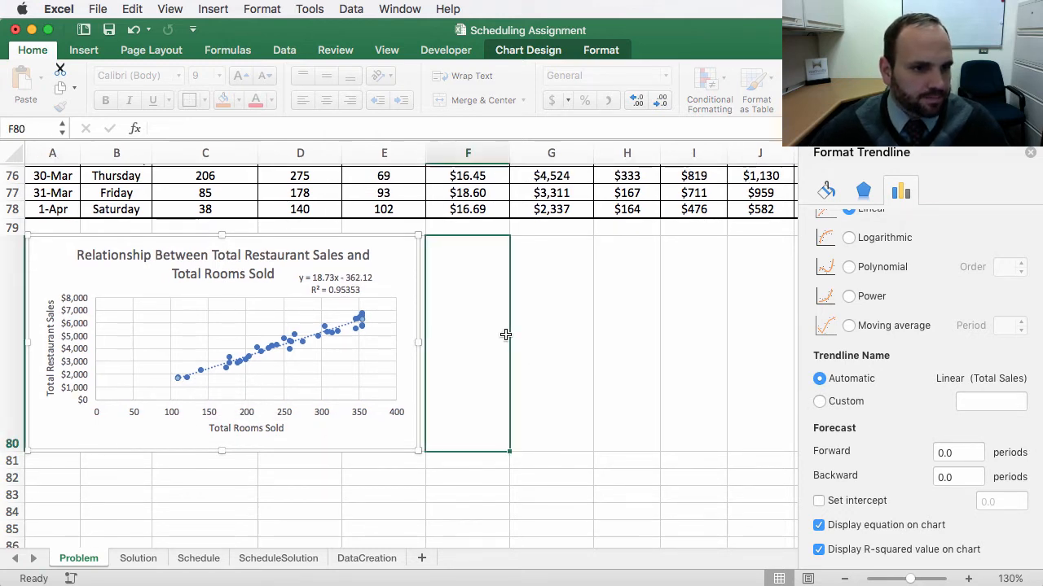
scroll(499, 338, "up", 3)
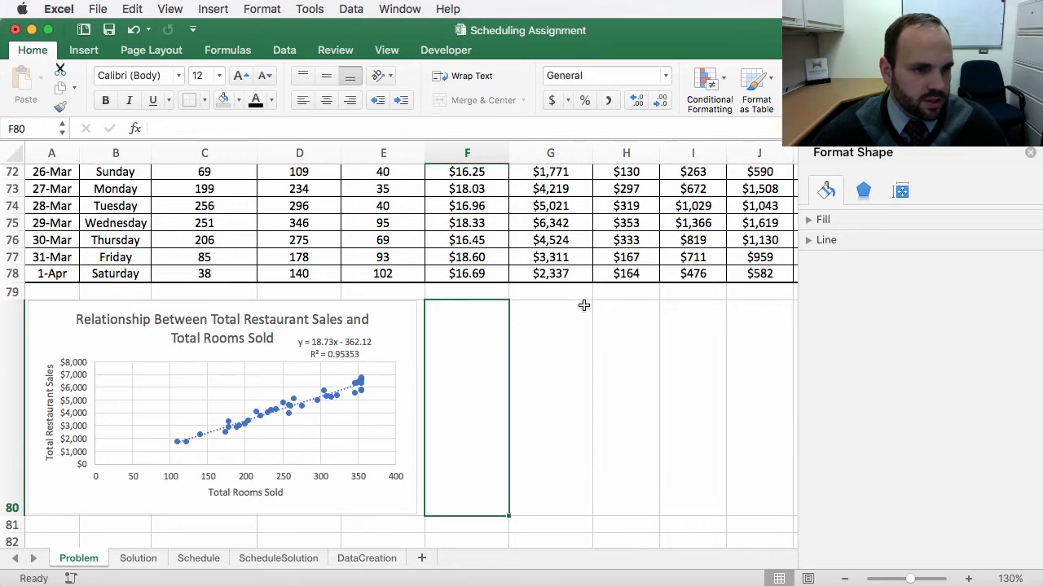
scroll(584, 306, "up", 20)
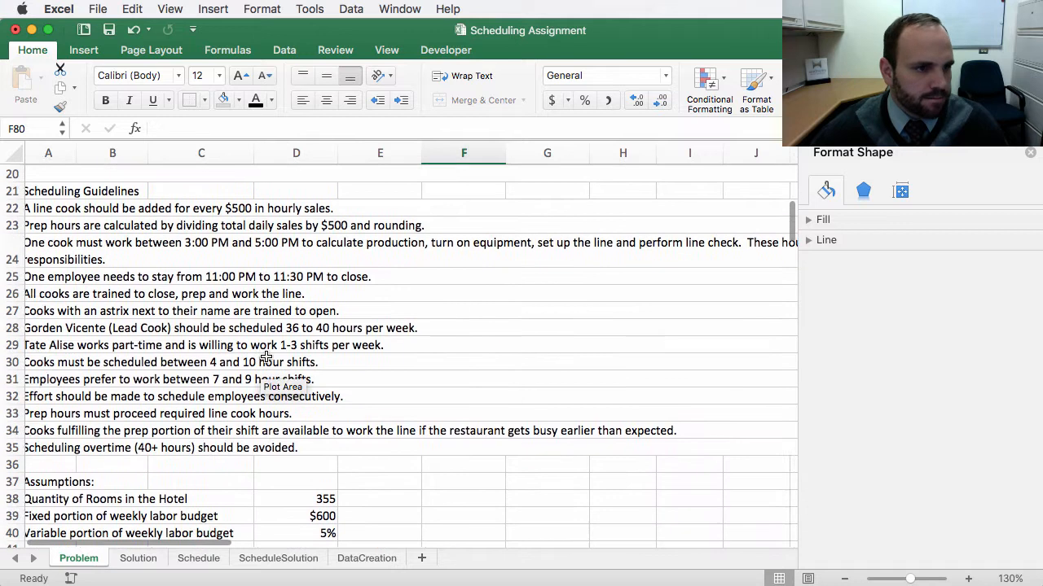
scroll(266, 358, "left", 1)
scroll(211, 274, "up", 5)
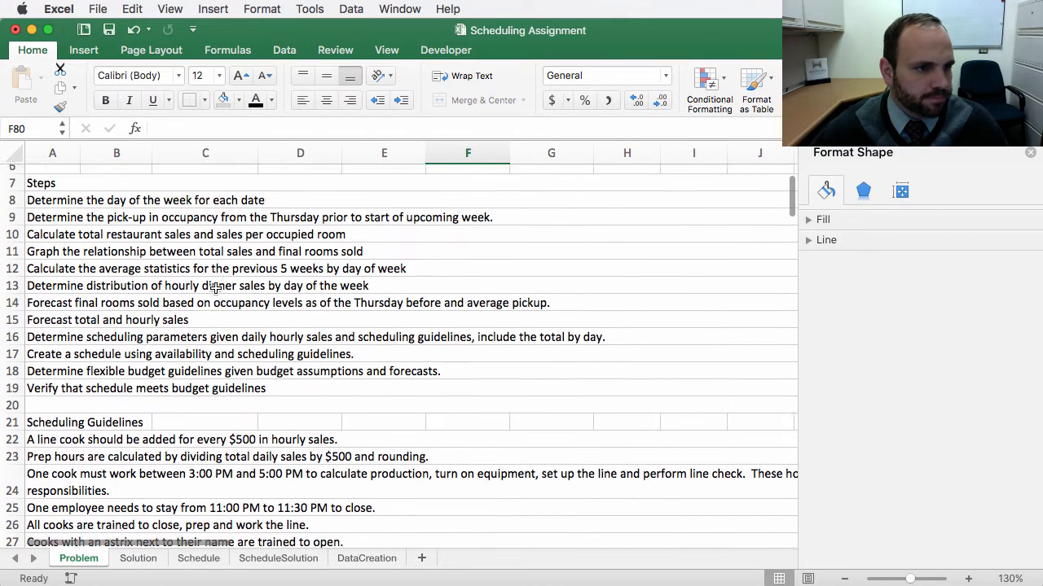
left_click(55, 280)
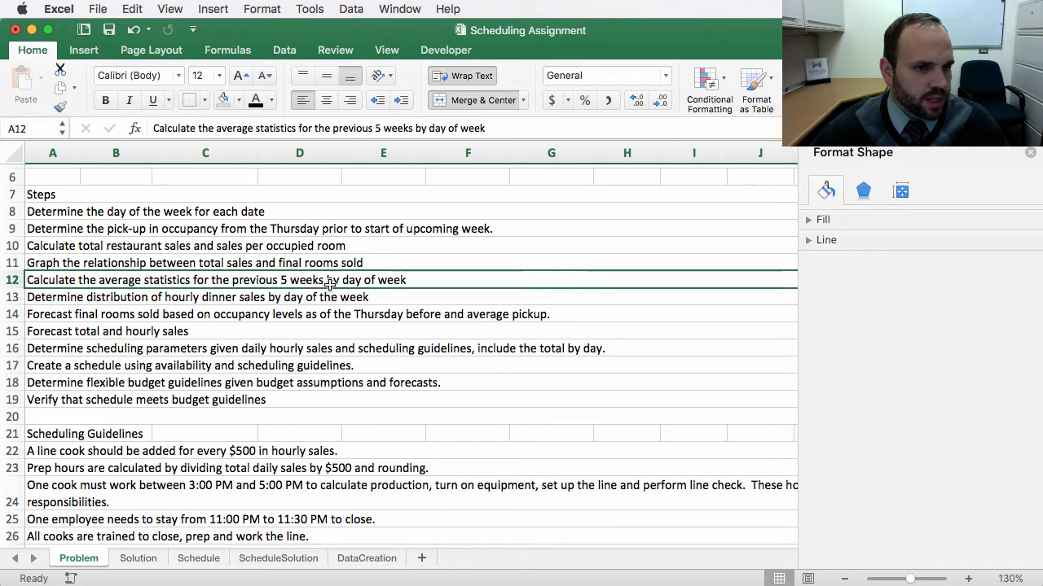
Step: Examine the day-of-week entries in the data table's first rows
scroll(338, 354, "down", 10)
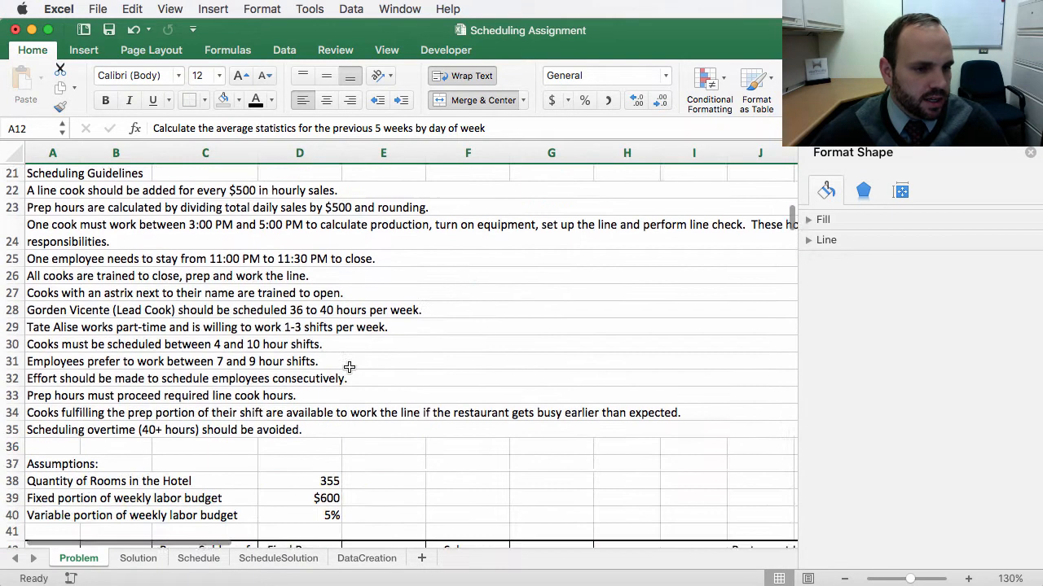
scroll(347, 367, "down", 4)
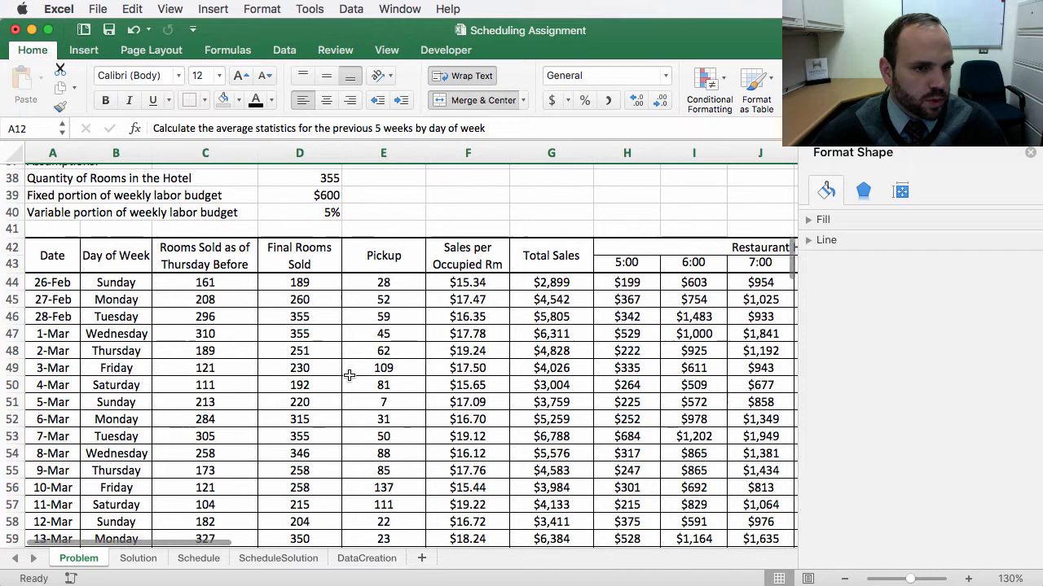
left_click(120, 263)
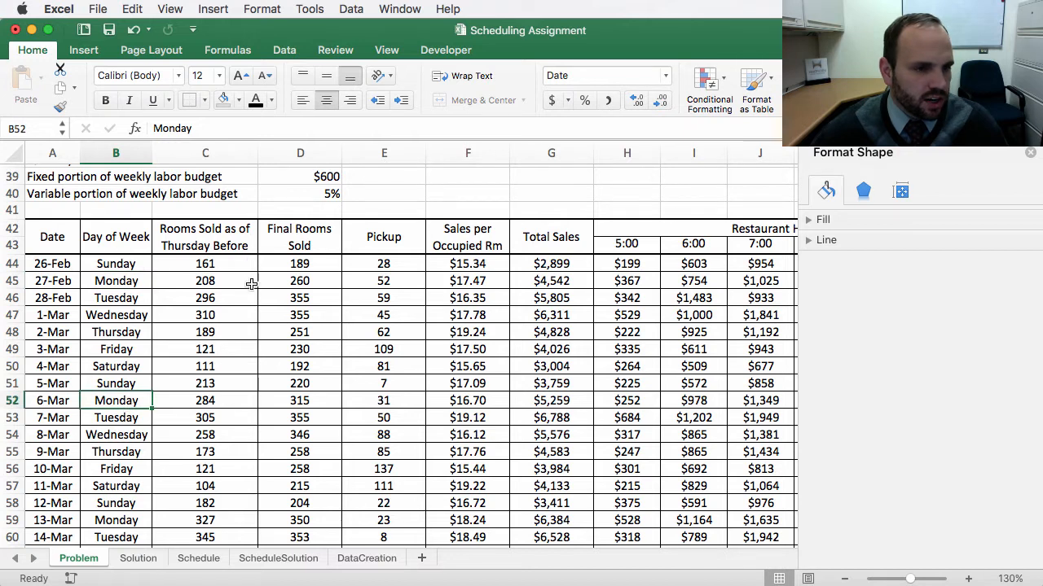
left_click(132, 265)
left_click(122, 283)
left_click(116, 299)
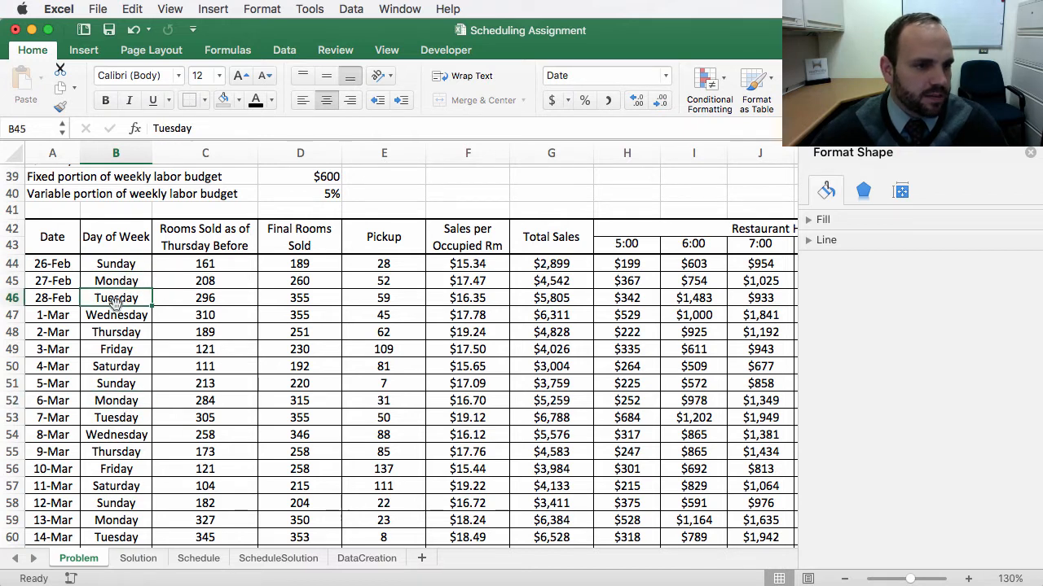
scroll(134, 464, "down", 8)
scroll(132, 465, "down", 6)
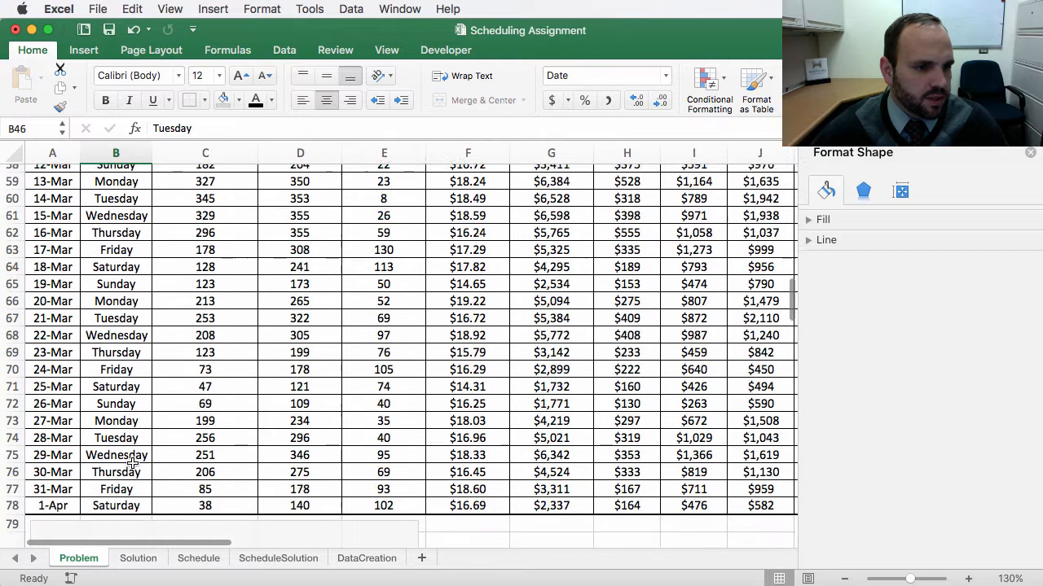
scroll(131, 456, "up", 13)
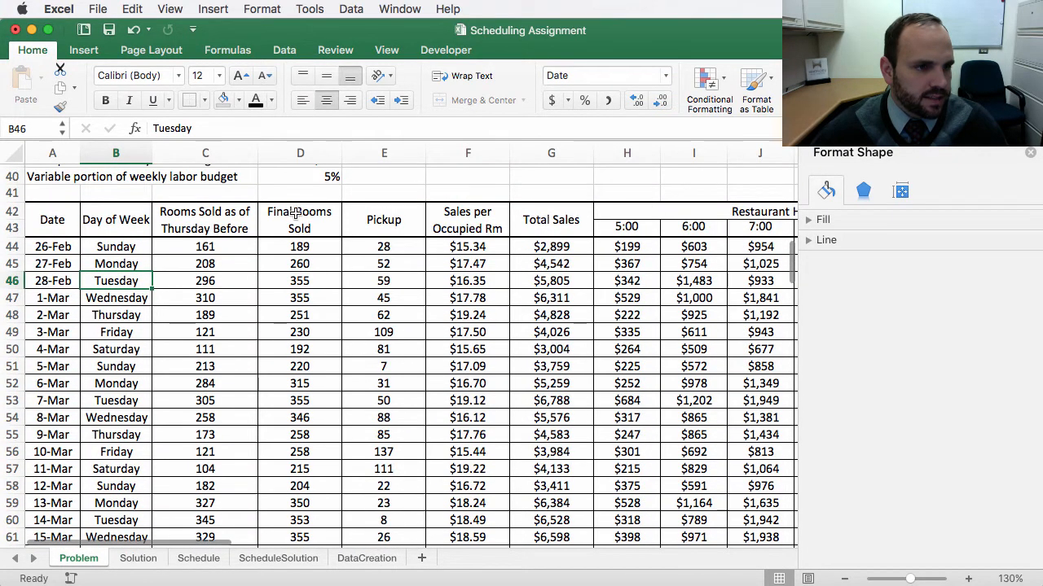
Step: Copy the table headers and the first week's rows, A42 through M50
left_click(108, 217)
left_click_drag(108, 238, 109, 224)
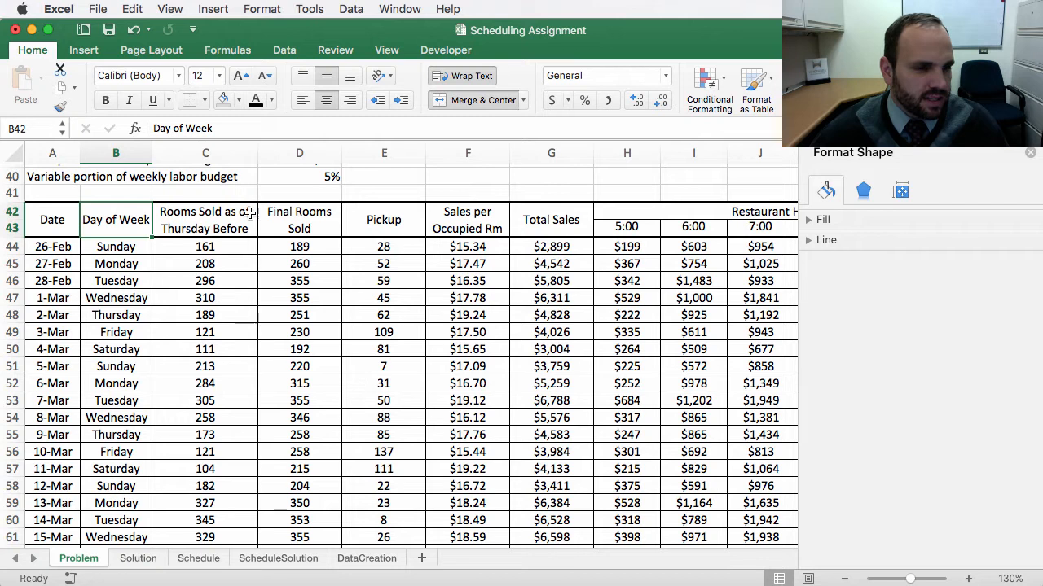
left_click_drag(69, 225, 730, 343)
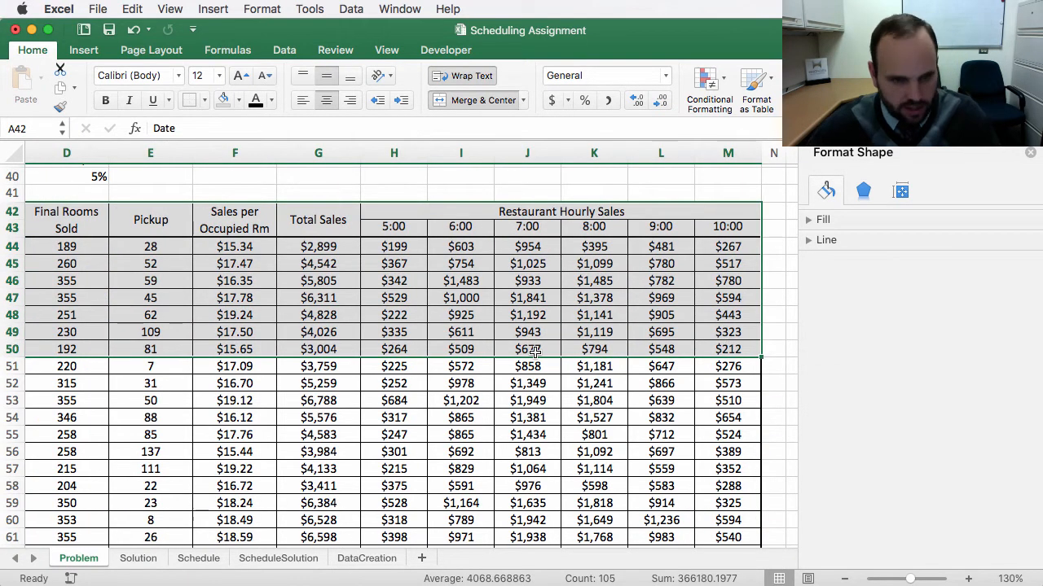
key("super+c")
Step: Paste the copied block as values starting at cell A82, below the chart
scroll(167, 432, "down", 4)
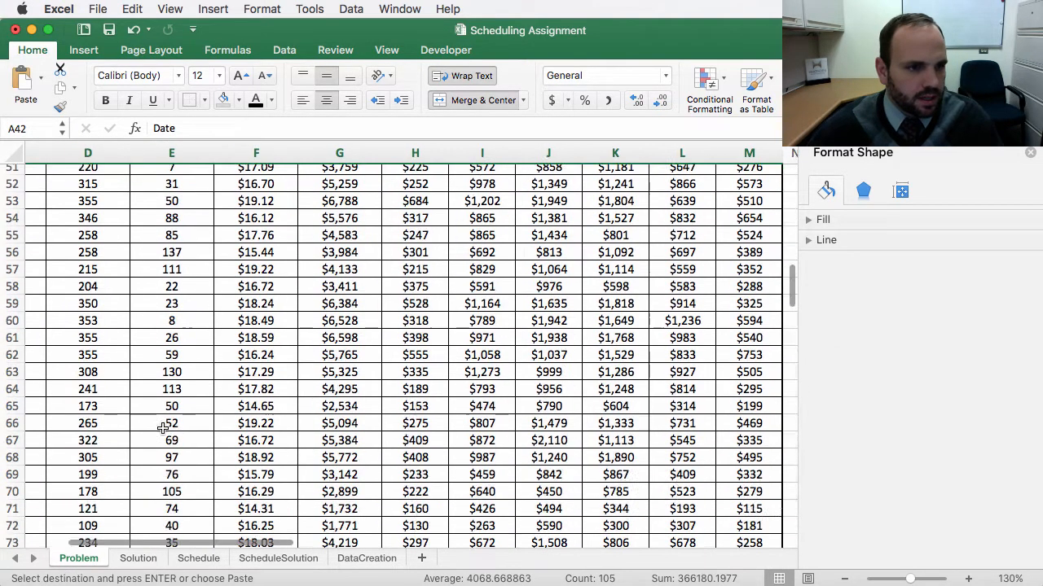
scroll(162, 419, "left", 3)
scroll(162, 420, "down", 5)
scroll(163, 419, "down", 5)
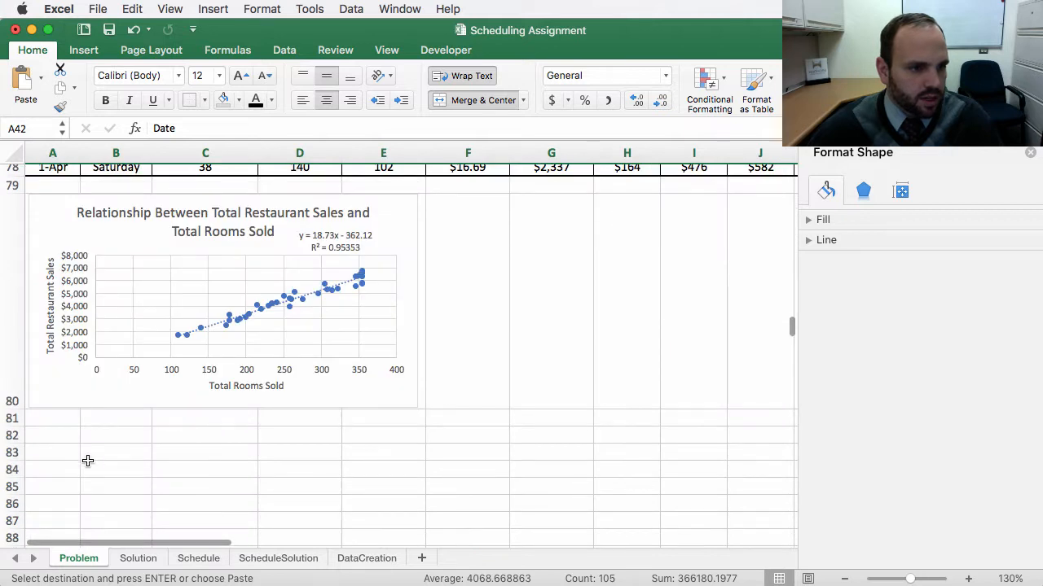
left_click(40, 435)
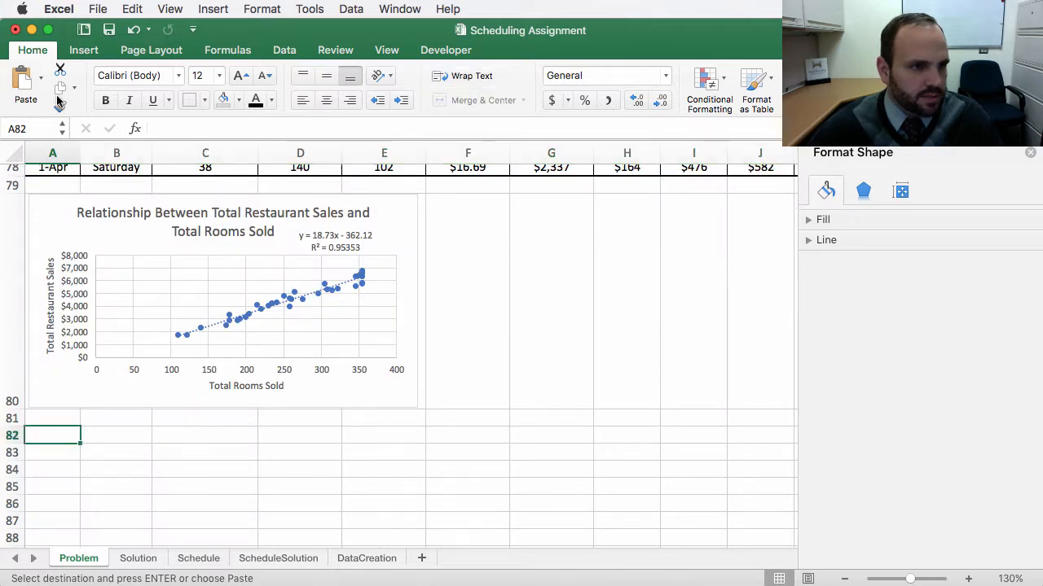
left_click(40, 81)
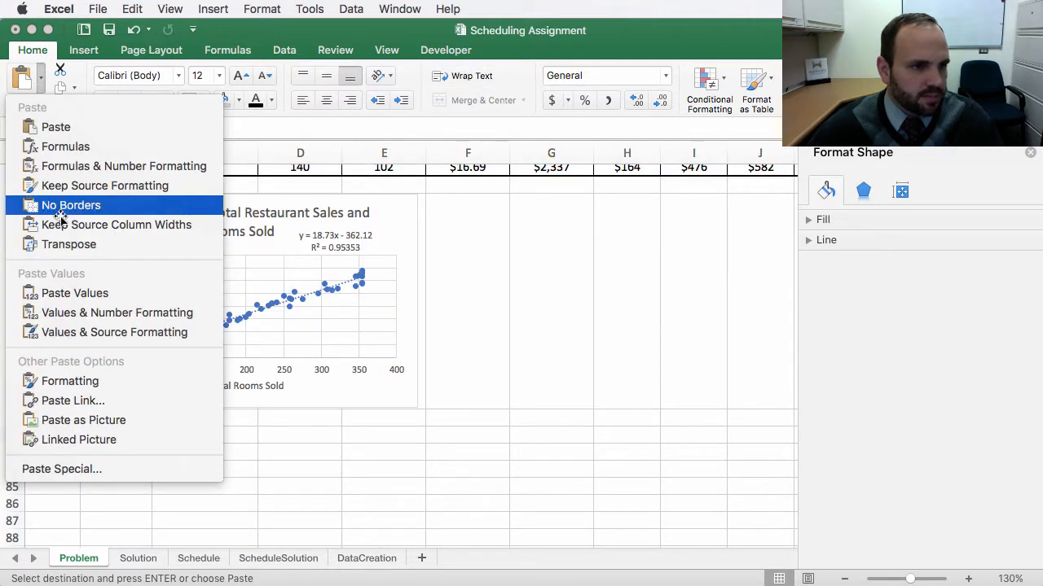
left_click(69, 295)
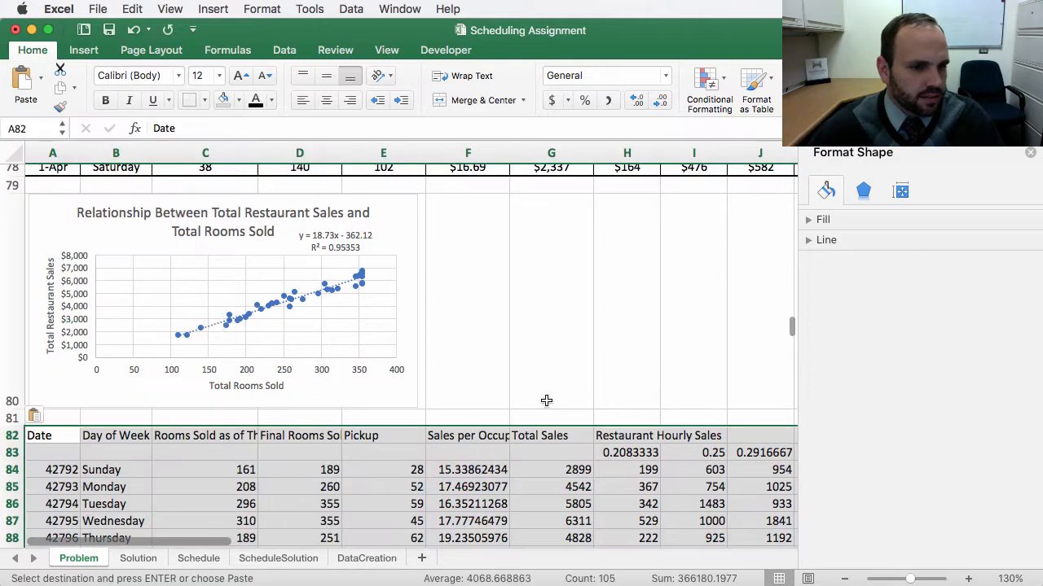
Step: Paste the copied formatting onto the new block at A82 so it matches the original table
scroll(234, 445, "down", 3)
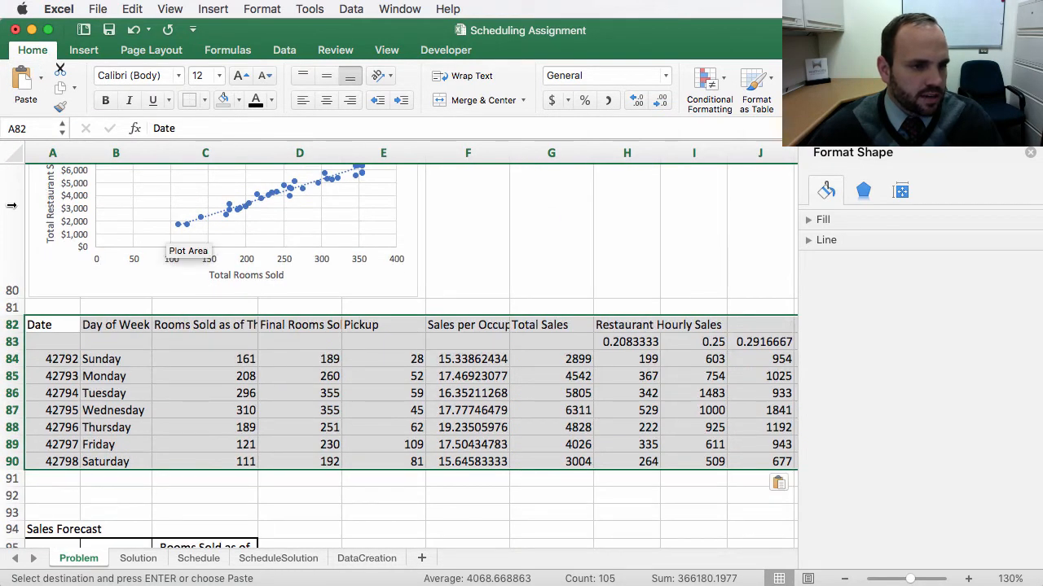
left_click(41, 81)
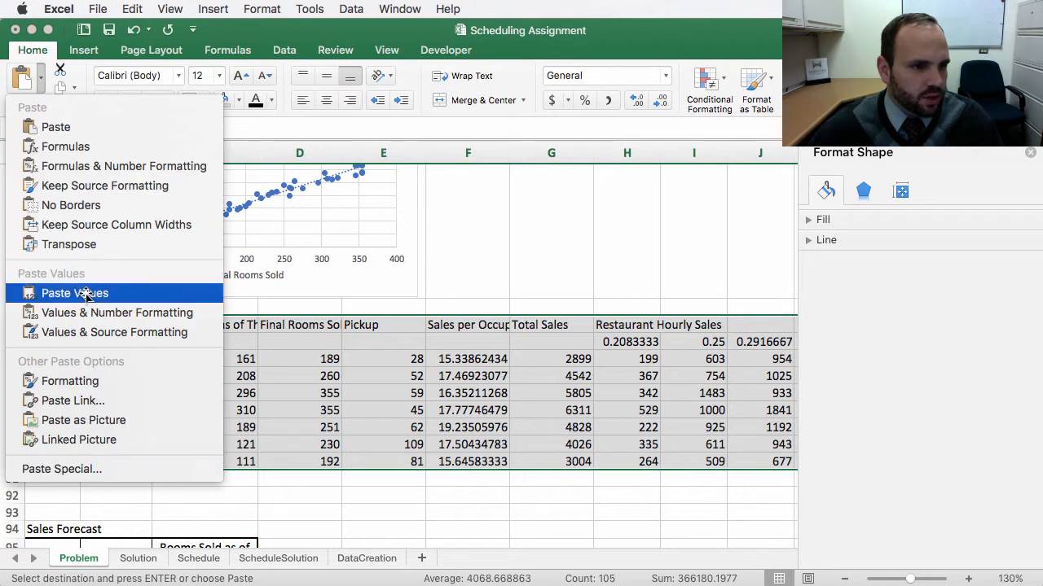
left_click(79, 381)
left_click(167, 501)
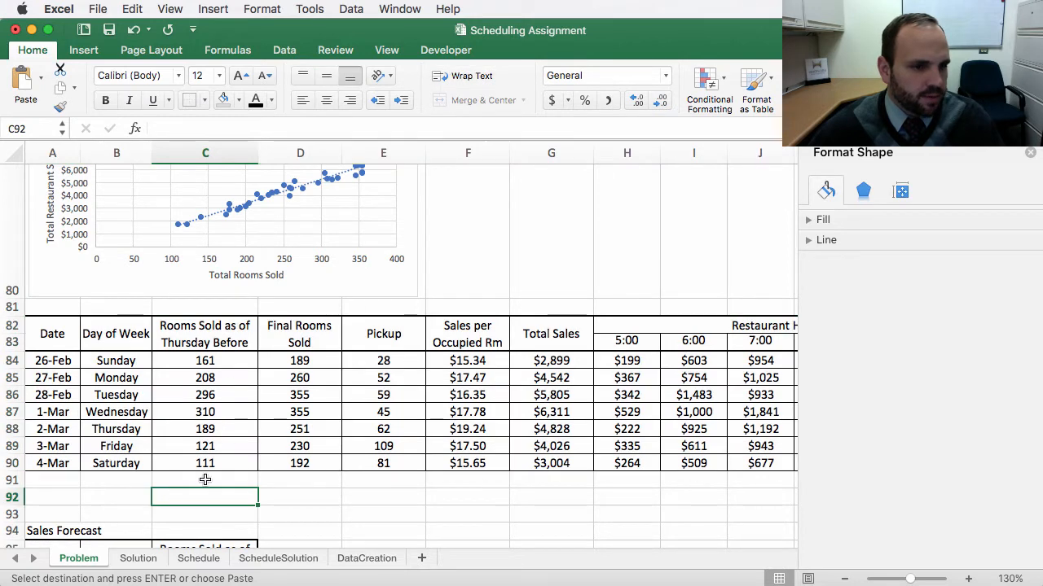
Step: Inspect the values in the pasted rows, such as rooms sold and sales per occupied room
left_click(205, 348)
left_click(216, 361)
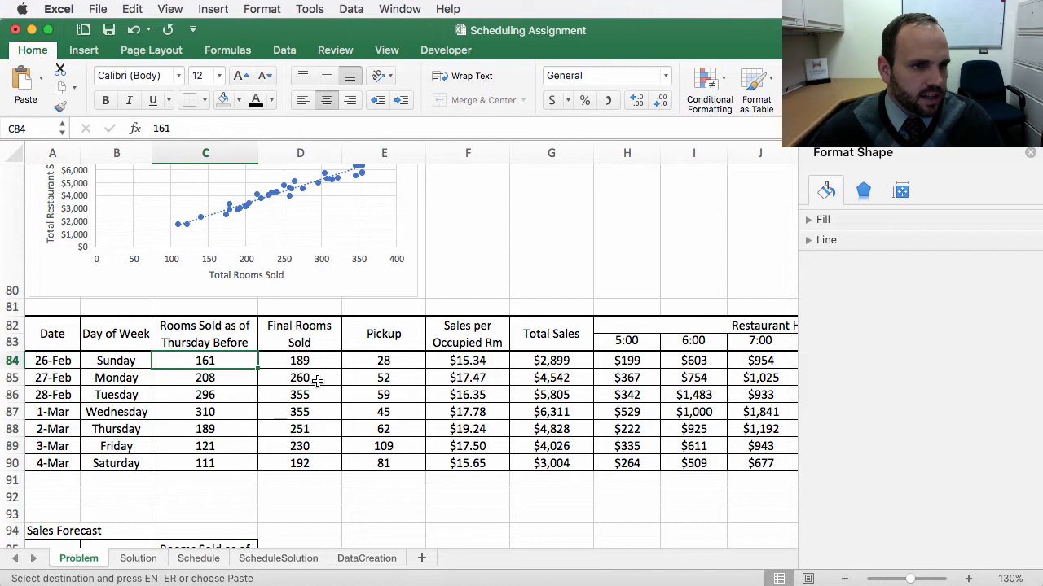
left_click(322, 380)
left_click(460, 363)
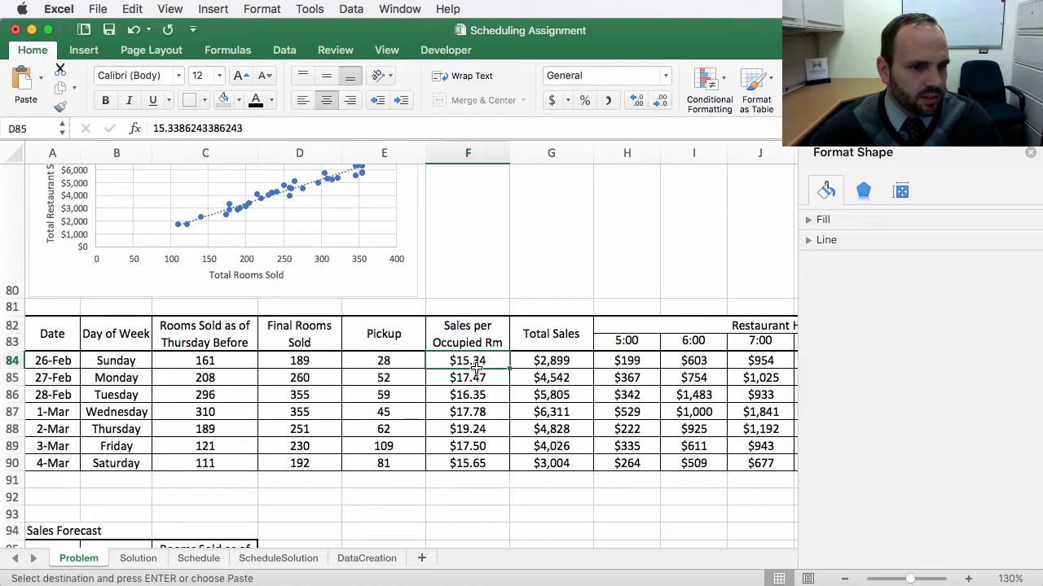
left_click(464, 409)
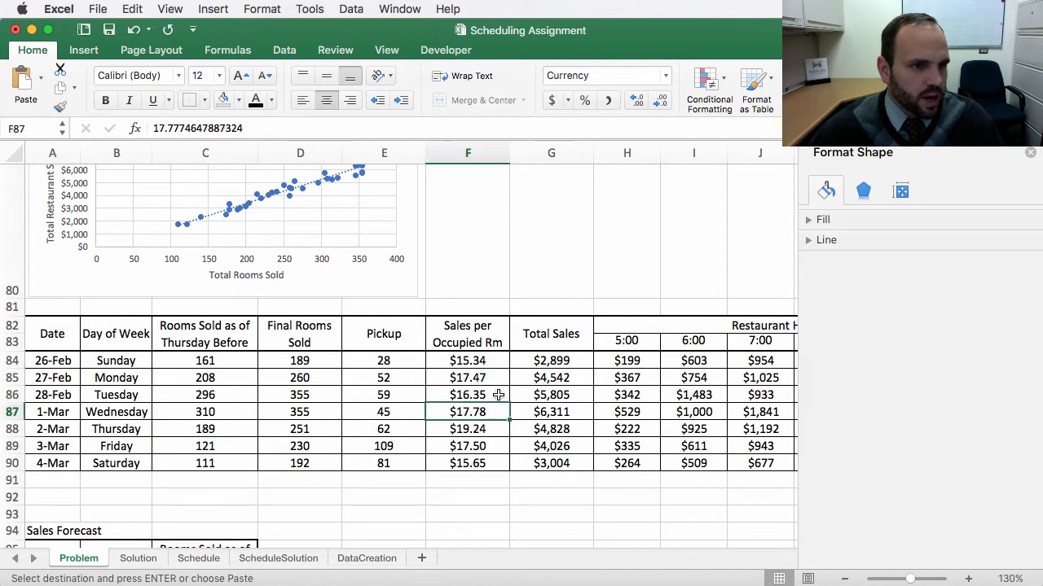
left_click(464, 366)
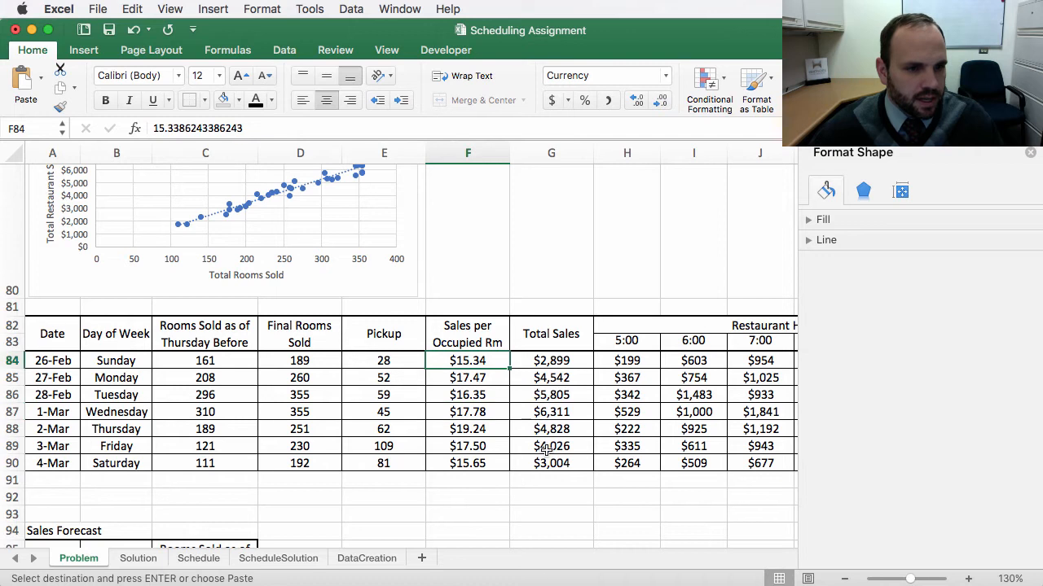
Step: Clear the dates from A82:A90 in the new block and fill that column black
left_click(41, 360)
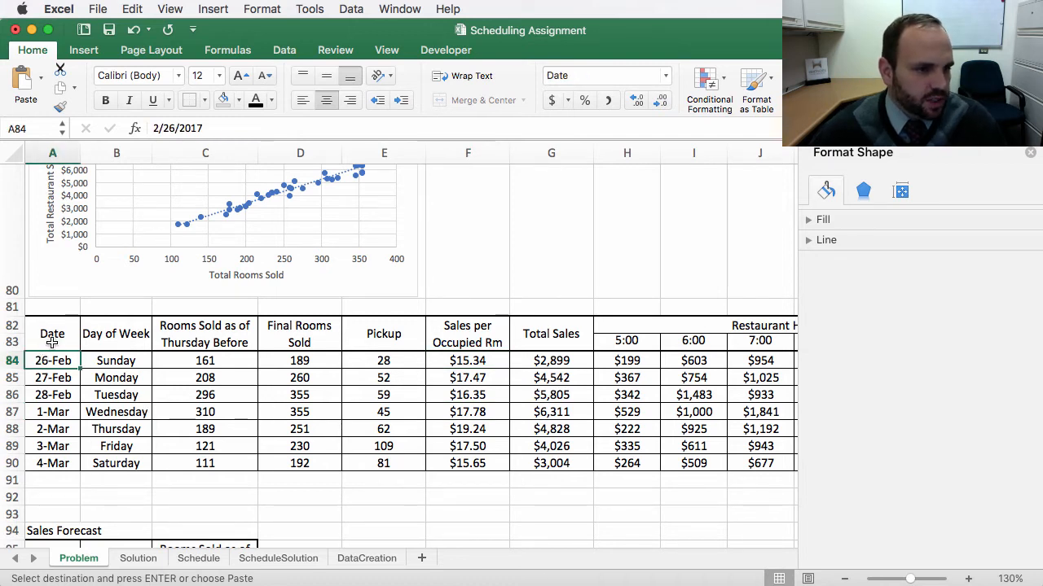
left_click_drag(53, 338, 42, 461)
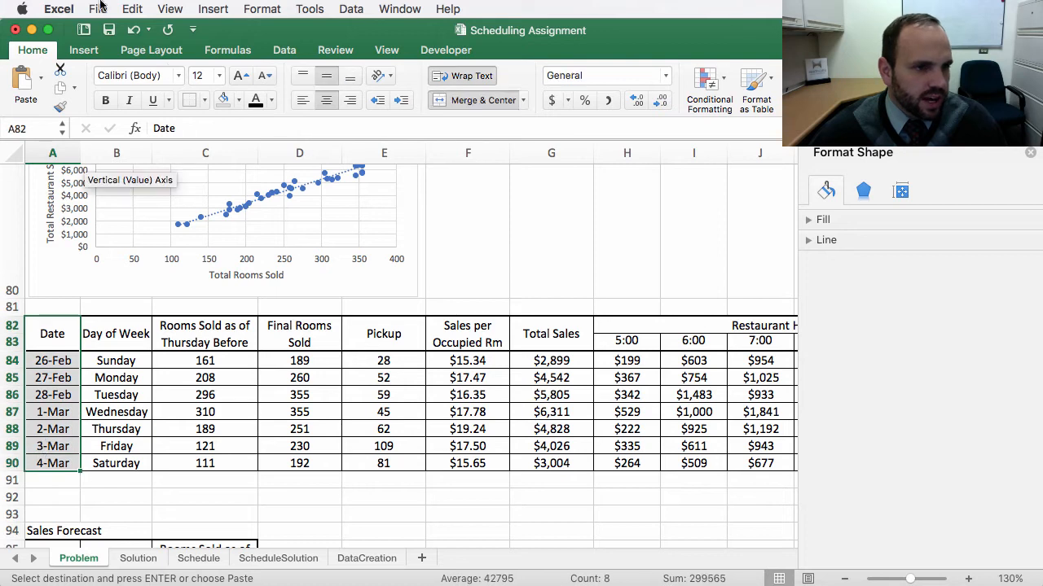
right_click(52, 375)
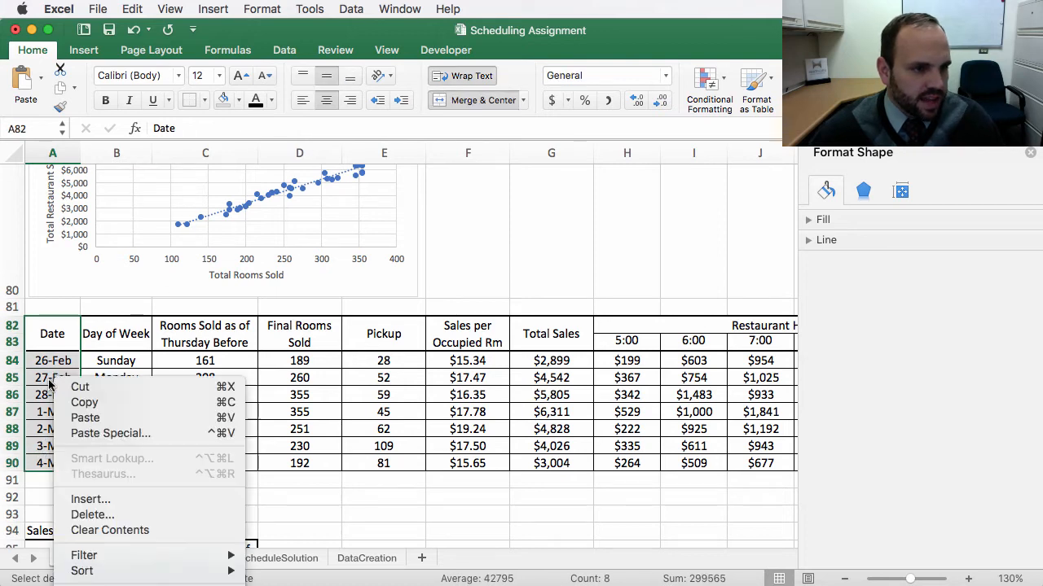
left_click(90, 530)
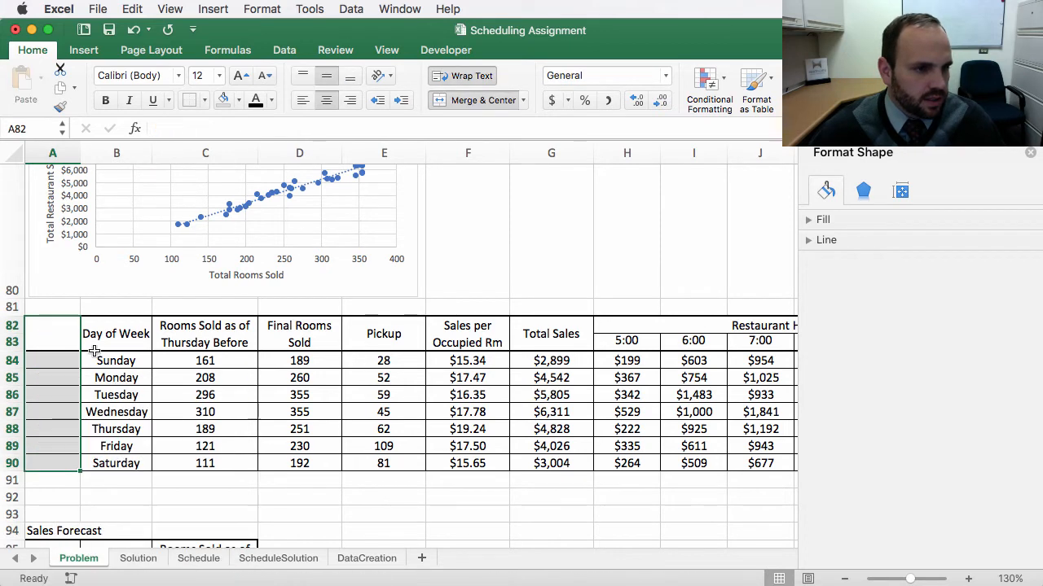
left_click(238, 99)
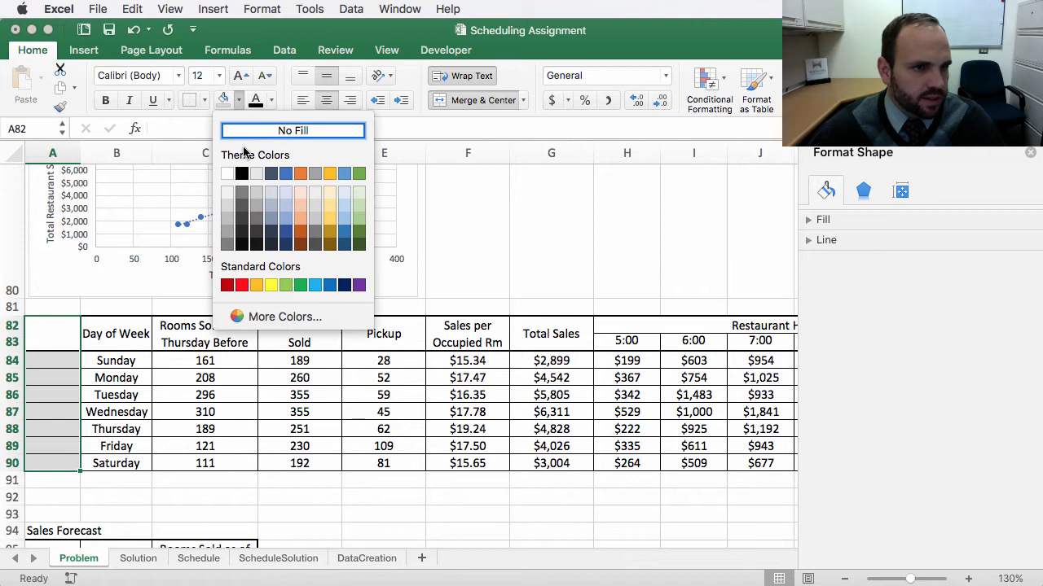
left_click(242, 174)
left_click(194, 412)
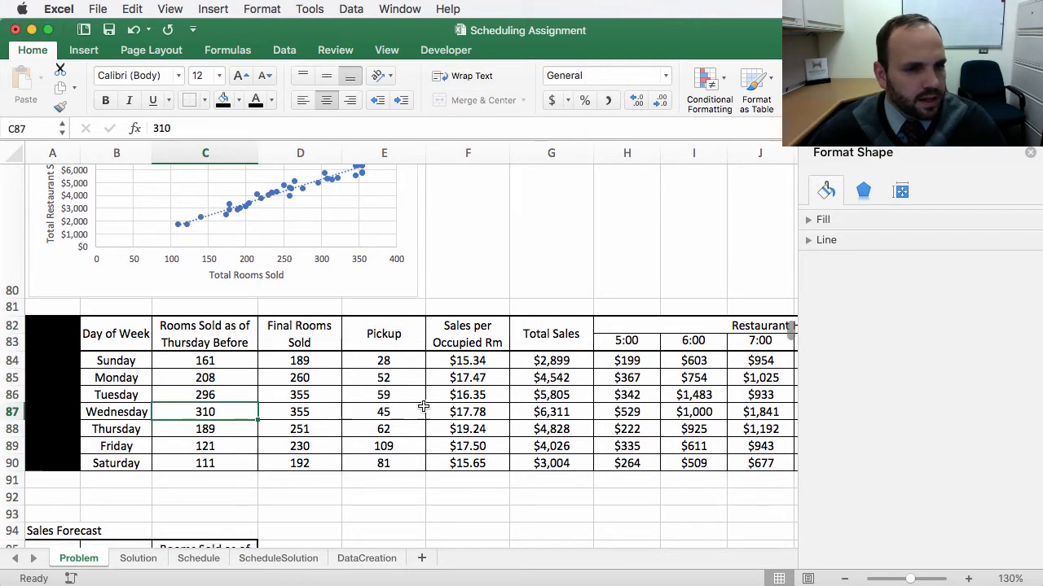
Step: Clear the data values from C84:M90, keeping the headers and day-of-week labels
left_click_drag(155, 360, 722, 463)
right_click(537, 440)
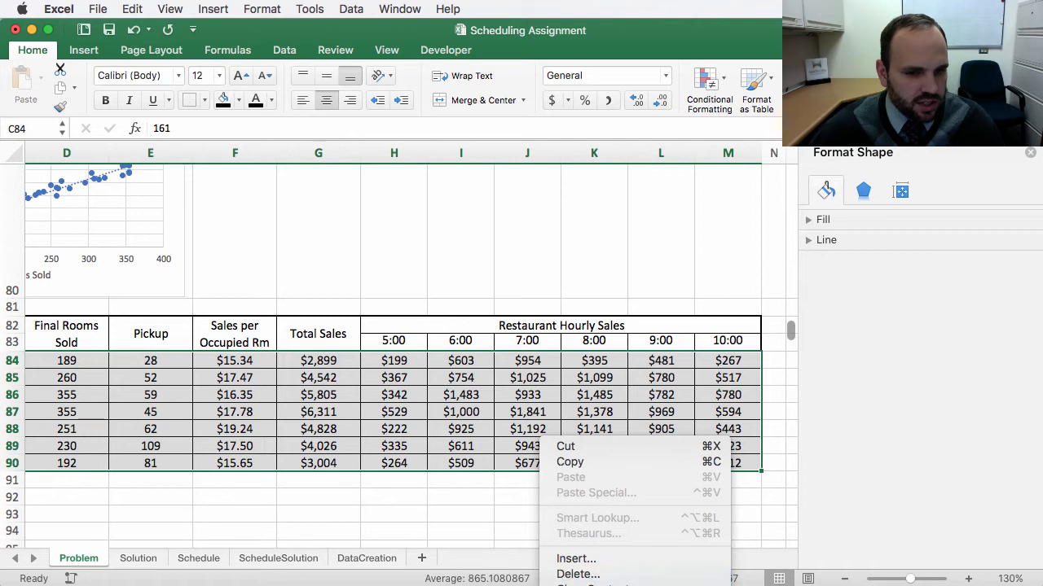
left_click(565, 584)
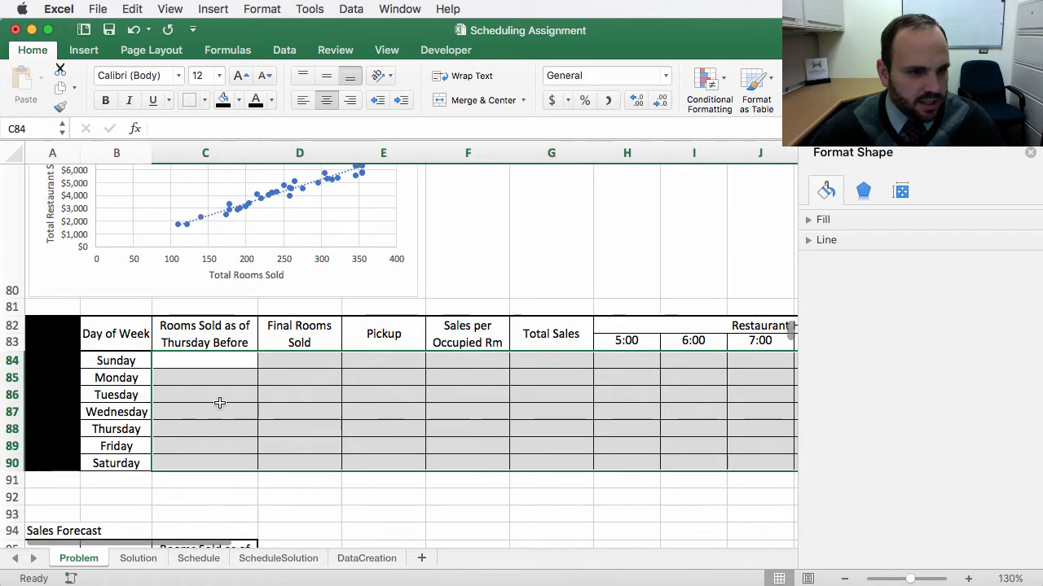
left_click(206, 363)
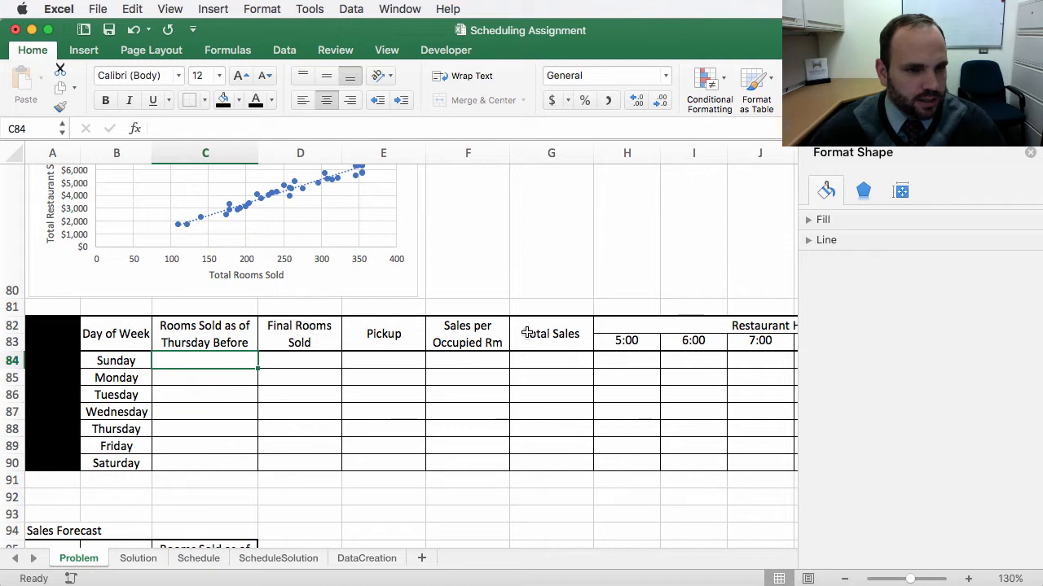
Step: In C84, enter =(C44+C51+C58+C65+C72)/5 to average rooms sold as of Thursday for the five Sundays
scroll(220, 369, "up", 2)
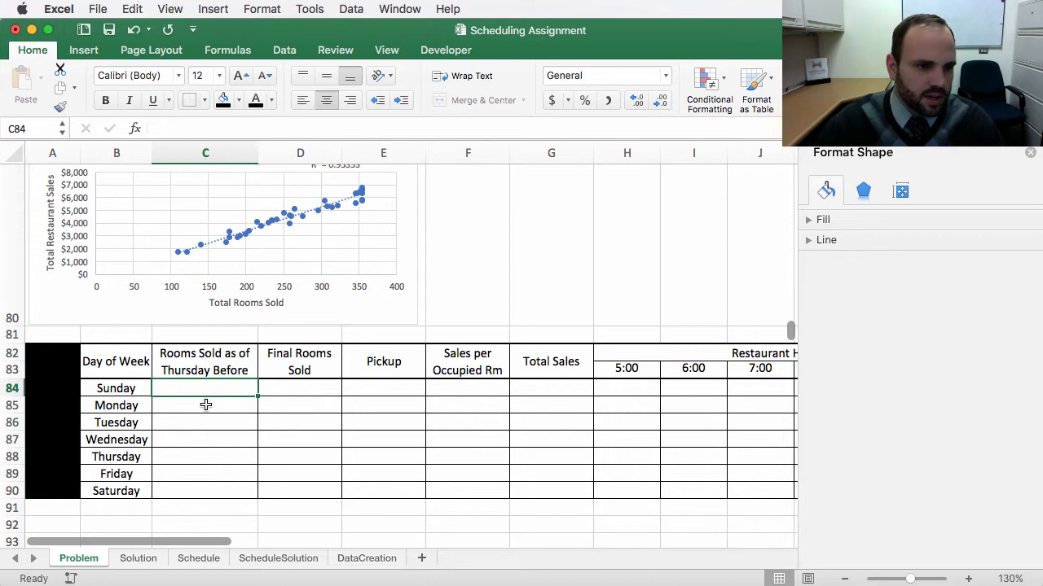
type("=")
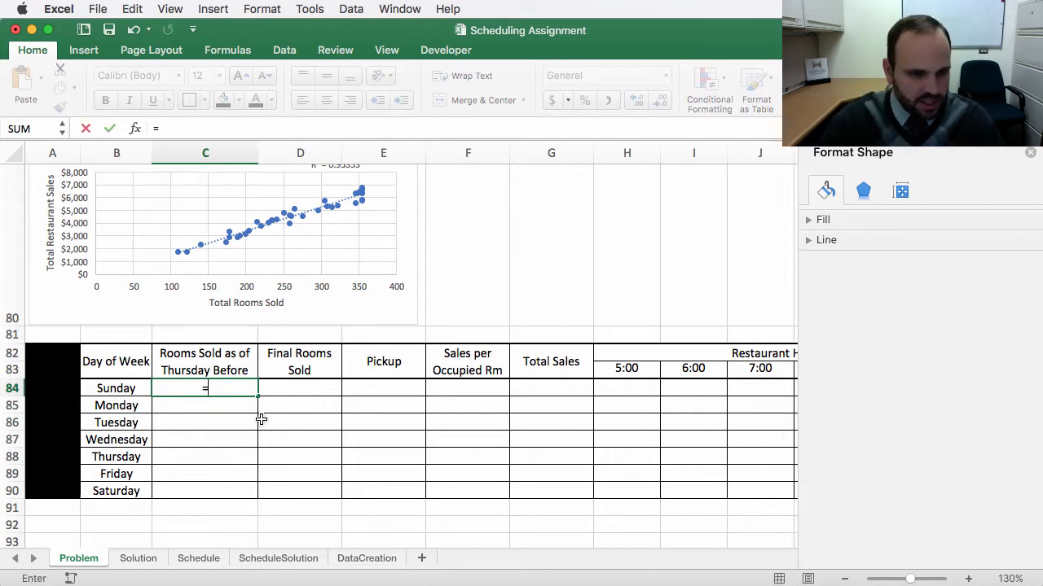
type("average(")
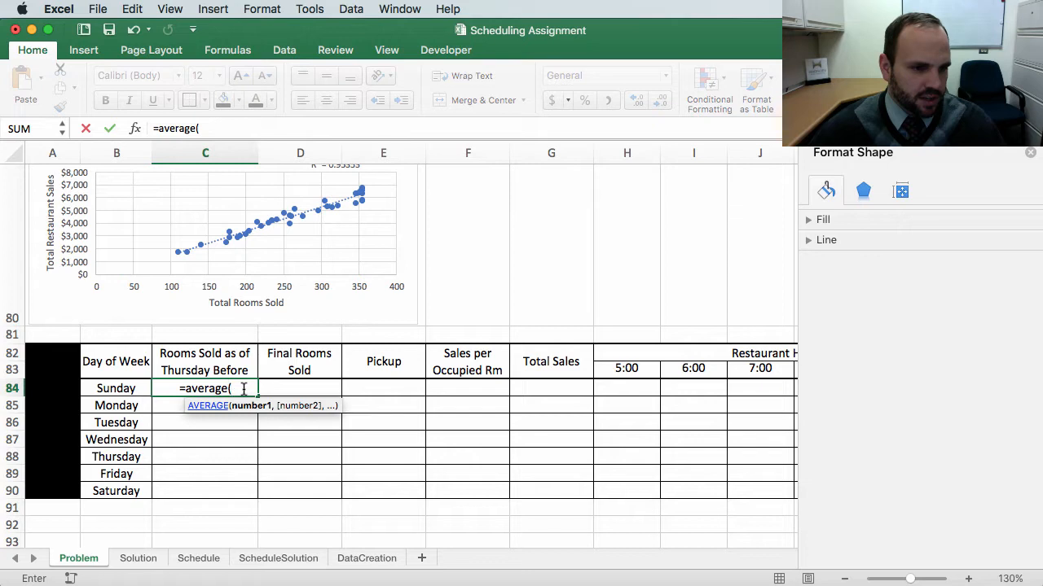
left_click_drag(233, 388, 184, 389)
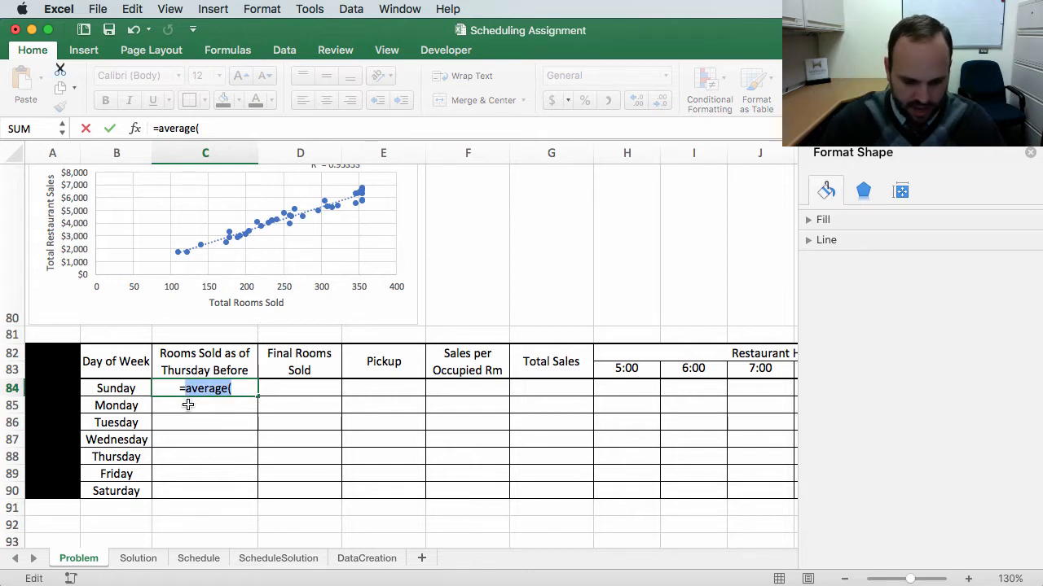
key("BackSpace")
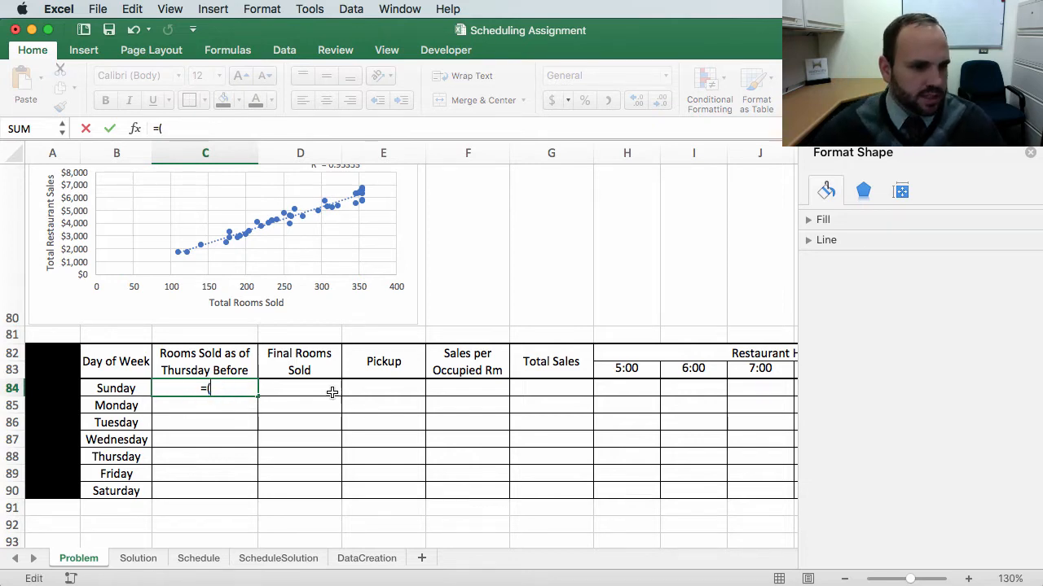
scroll(332, 392, "up", 10)
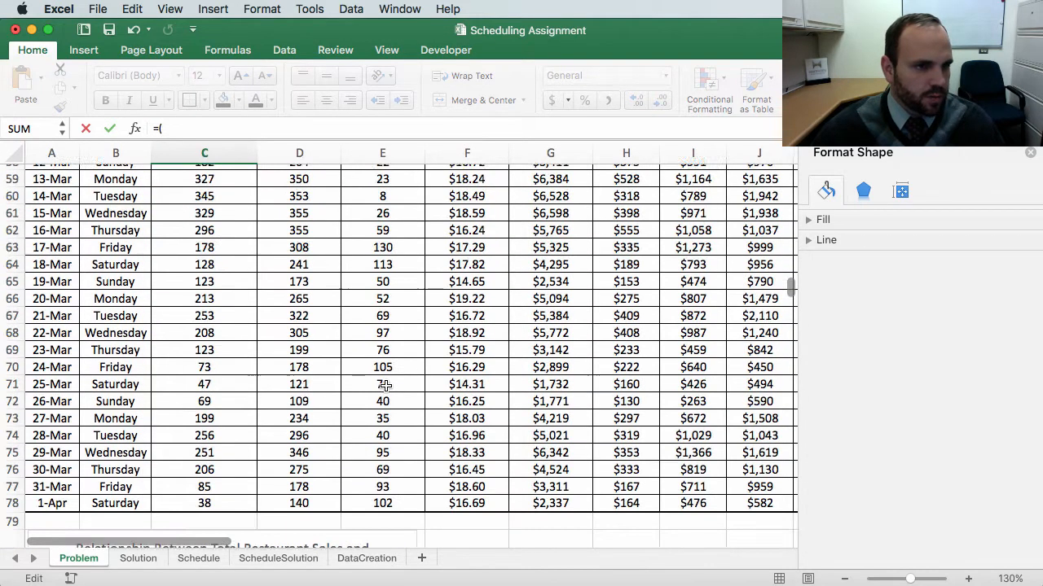
scroll(382, 387, "up", 8)
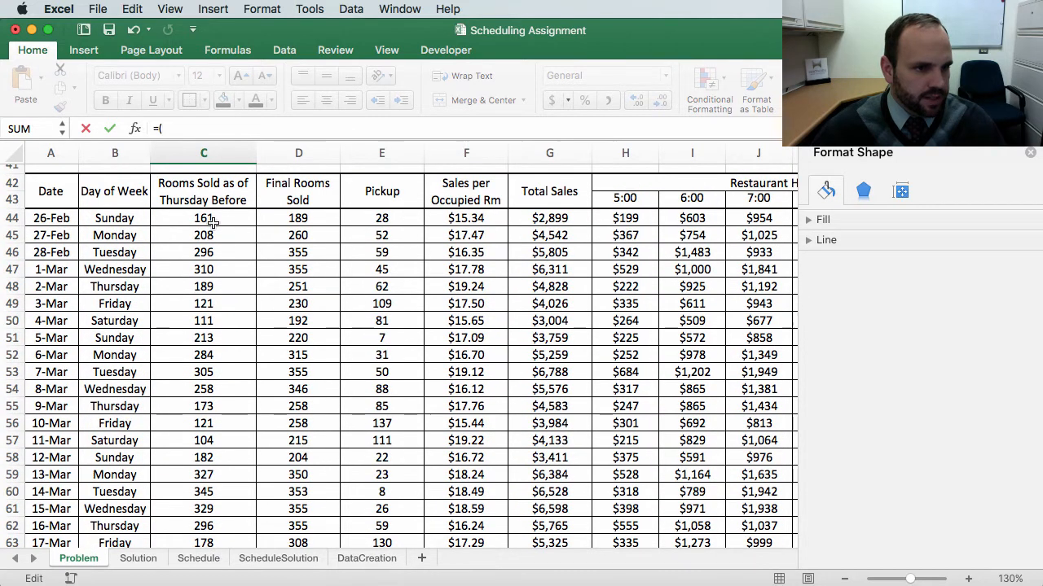
left_click(189, 218)
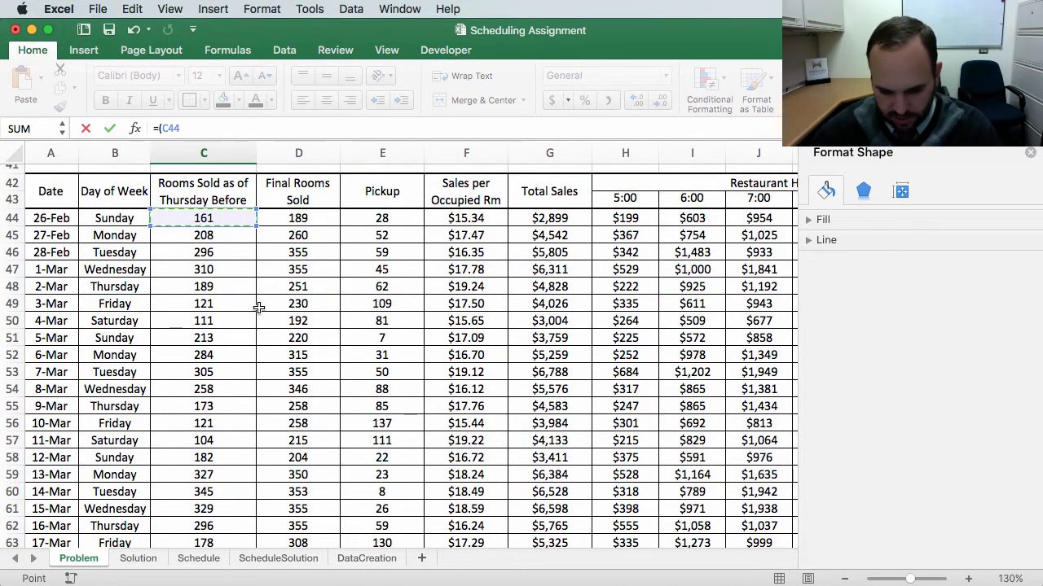
type("+")
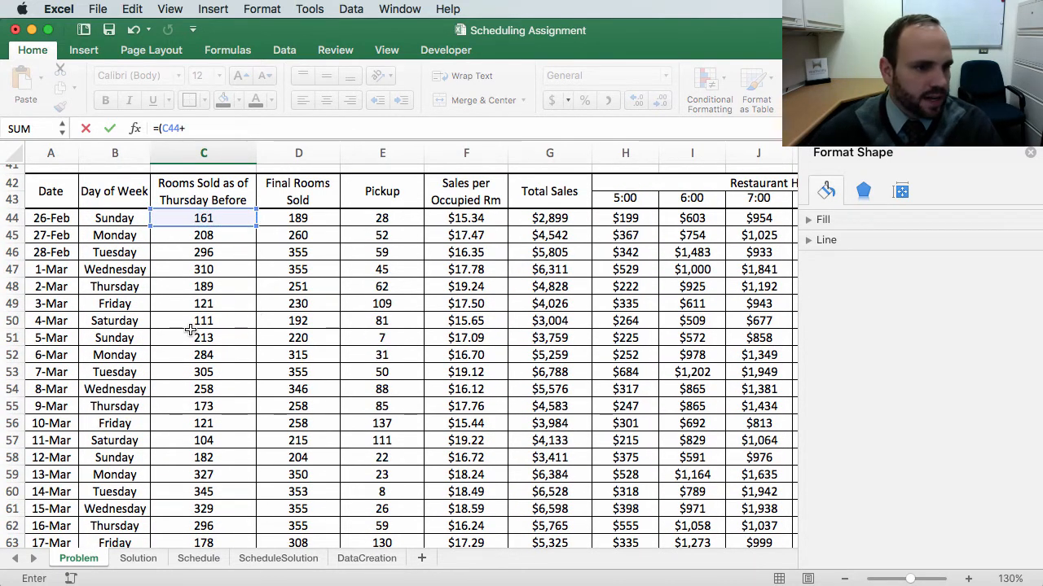
left_click(185, 334)
type("+")
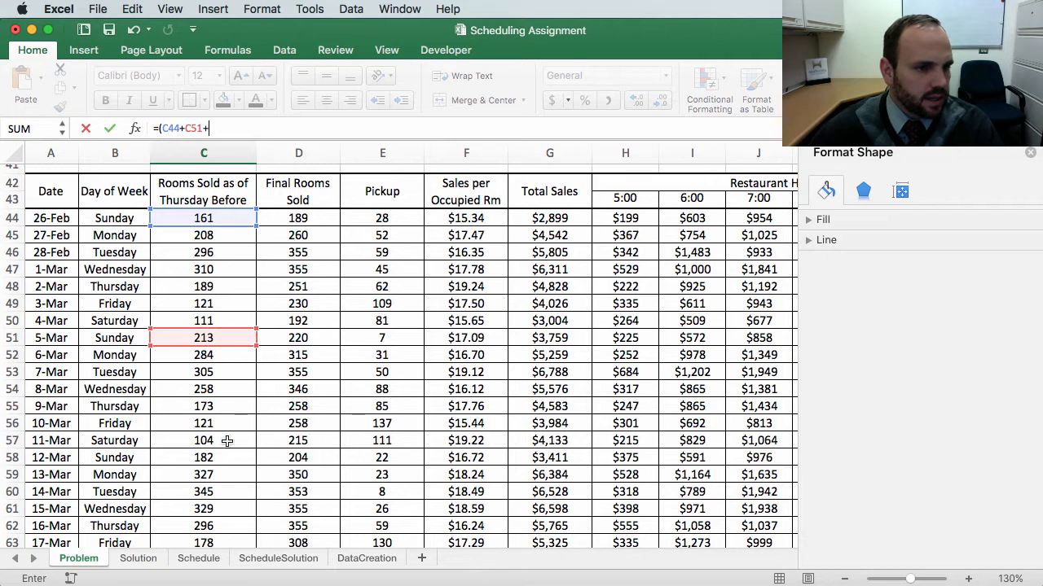
left_click(179, 455)
scroll(412, 415, "down", 5)
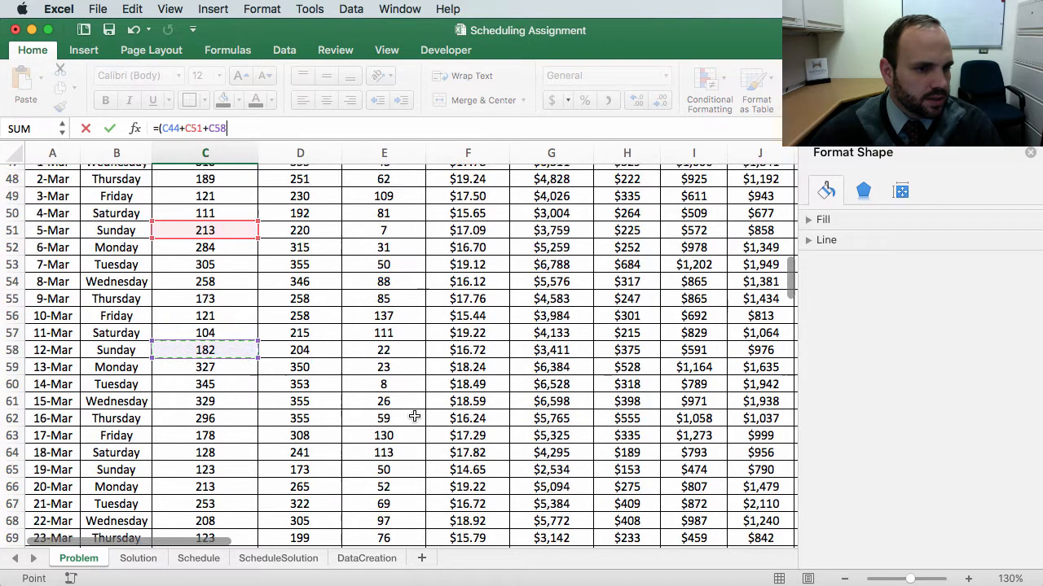
type("+")
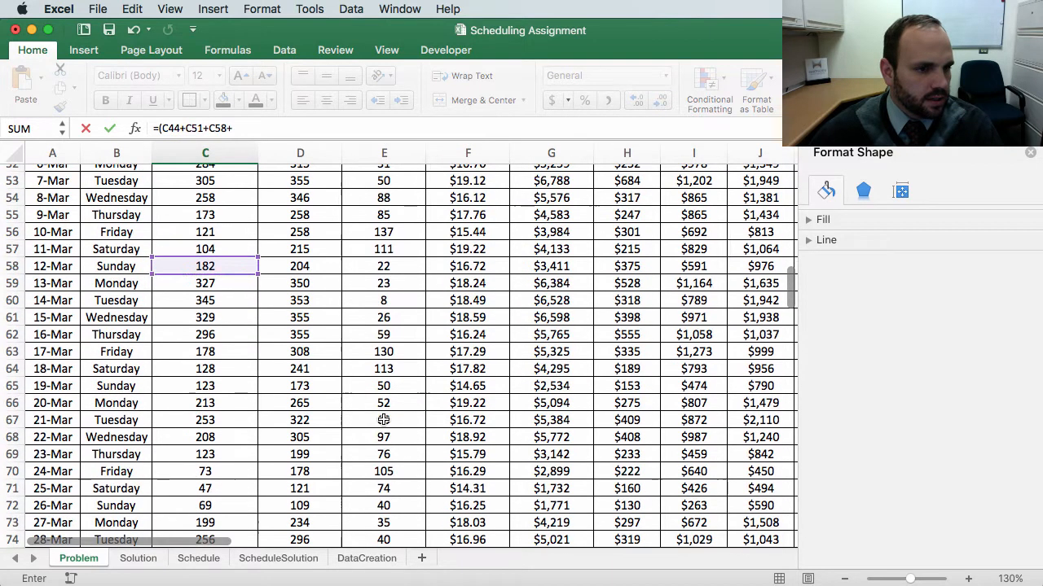
left_click(191, 386)
scroll(294, 461, "down", 3)
type("+")
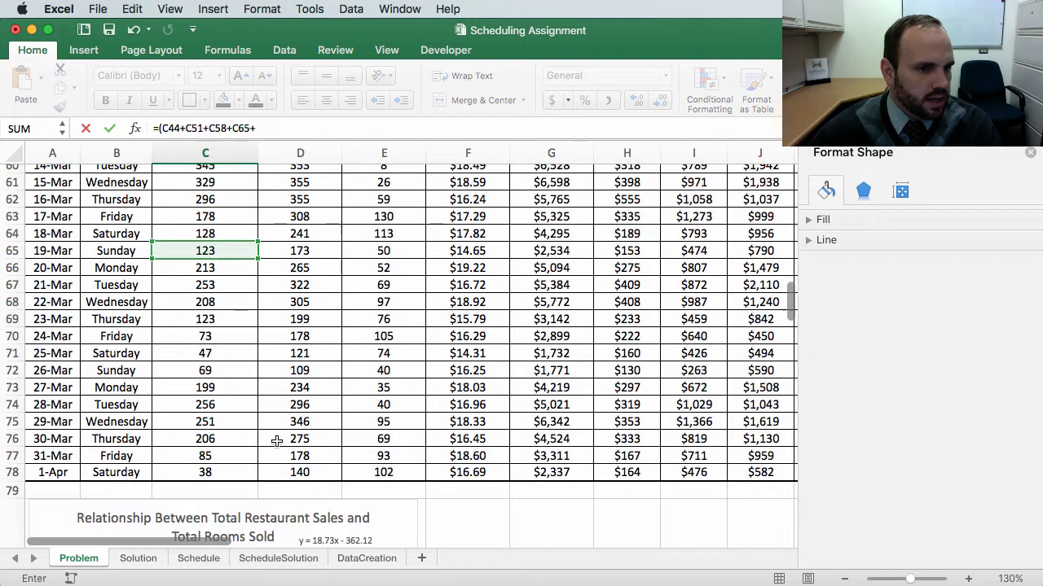
left_click(204, 373)
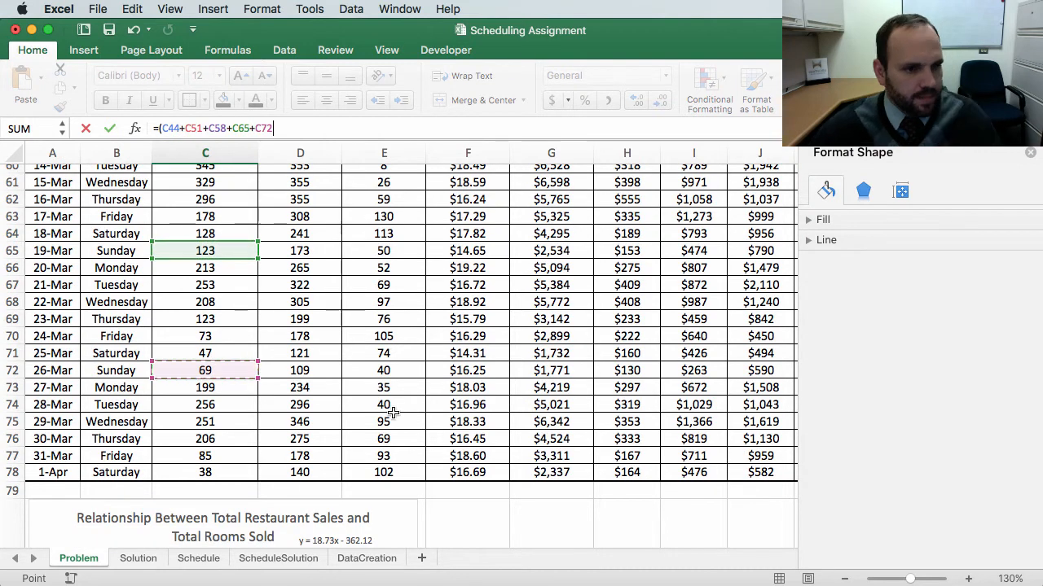
type(")/5")
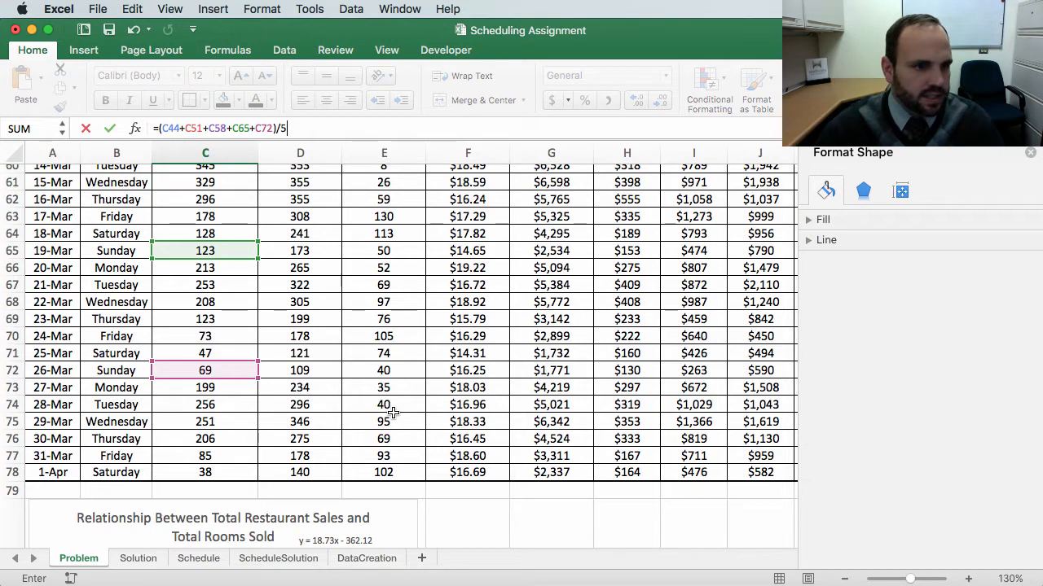
key("Return")
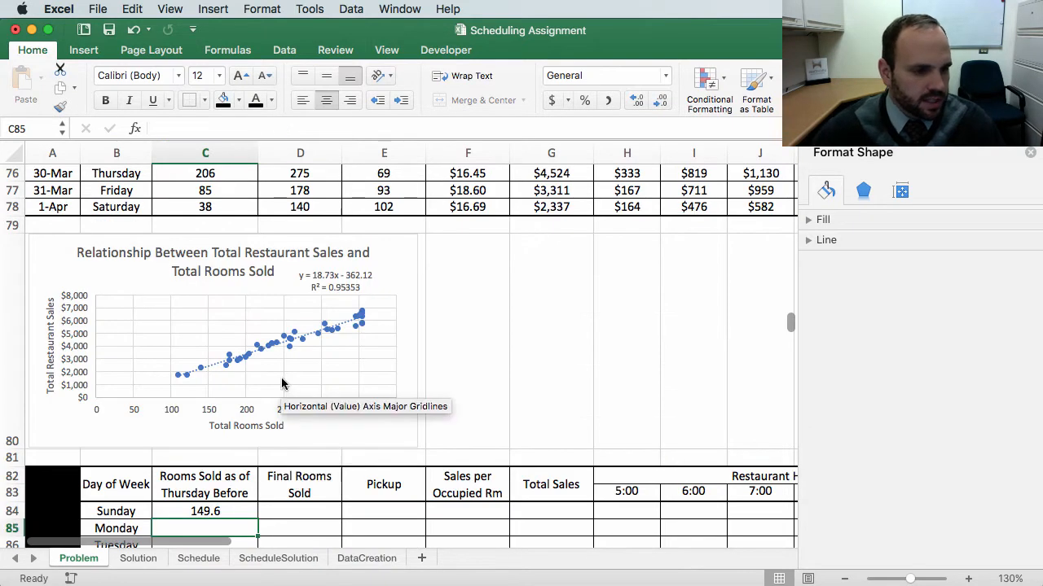
Step: Review the C84 formula's cell references against the Sunday rows in the data table
scroll(294, 379, "down", 1)
scroll(294, 379, "down", 3)
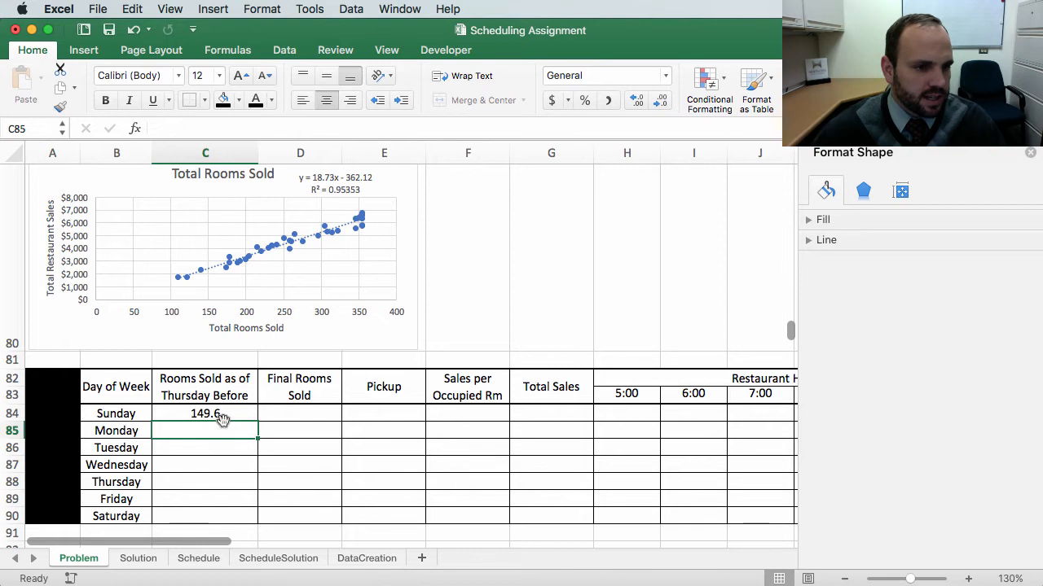
left_click(237, 414)
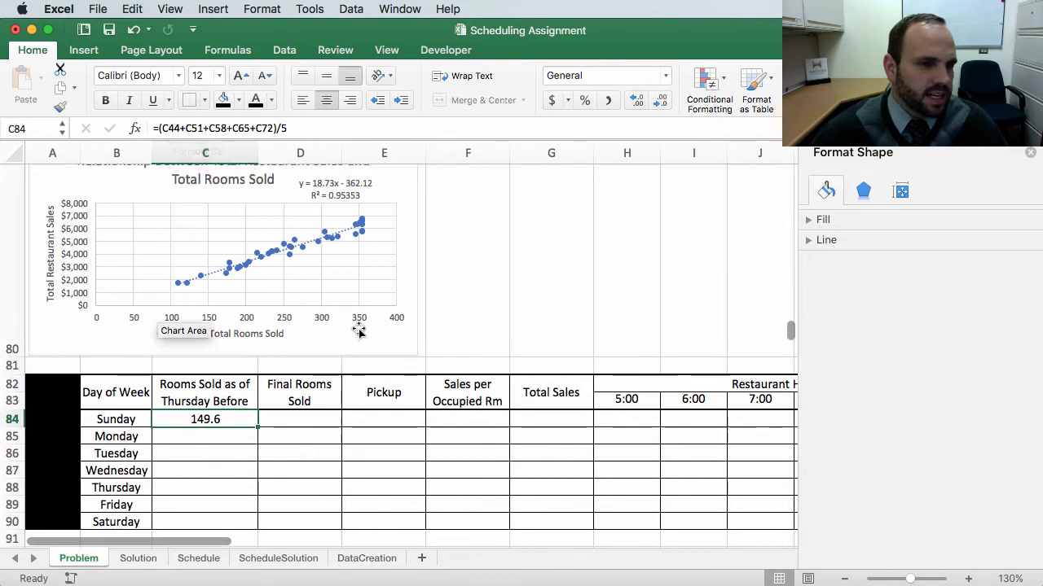
scroll(361, 332, "up", 8)
scroll(326, 309, "up", 3)
key("F2")
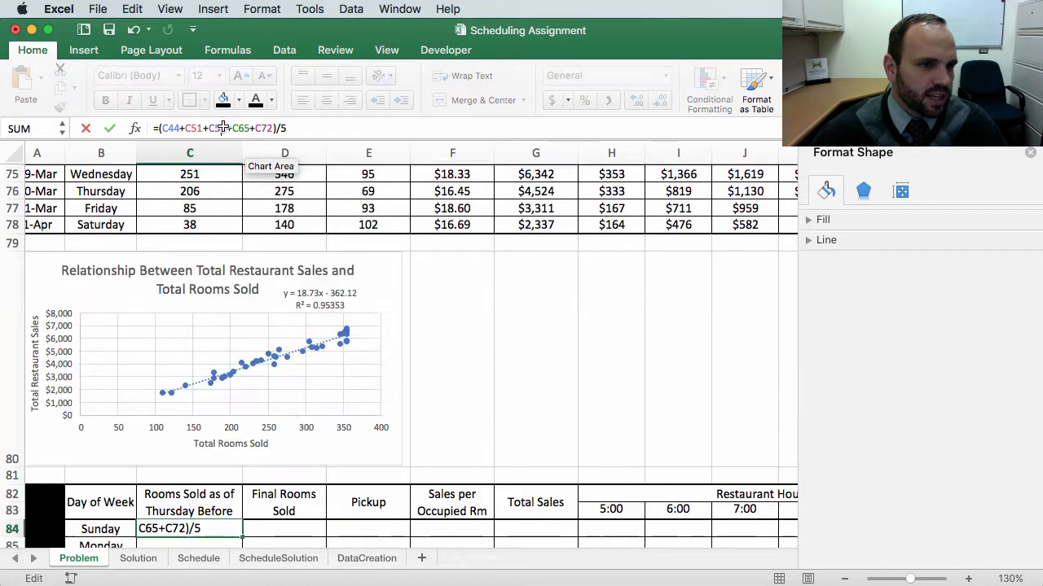
scroll(276, 228, "up", 12)
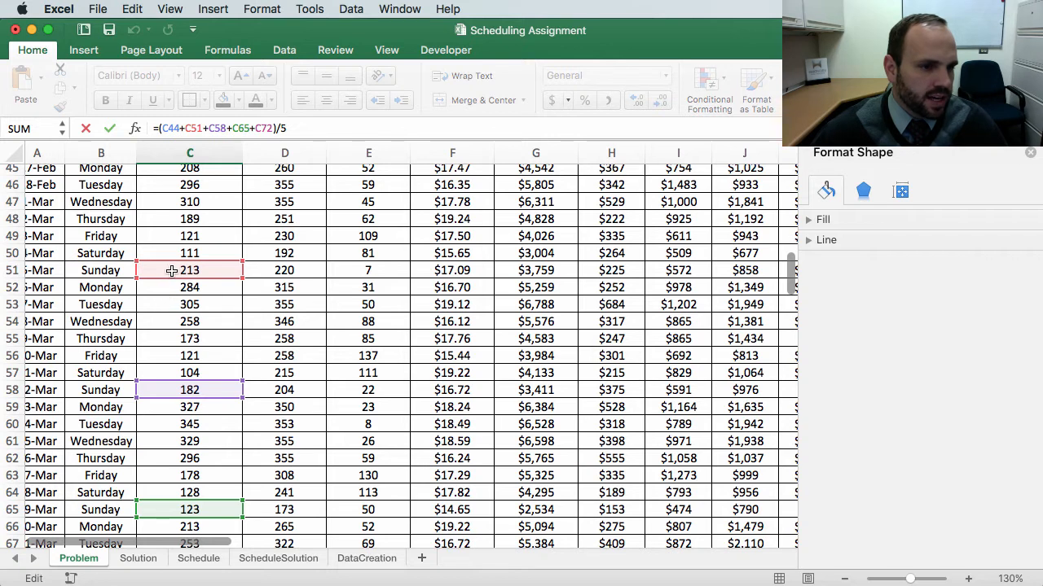
scroll(187, 293, "down", 10)
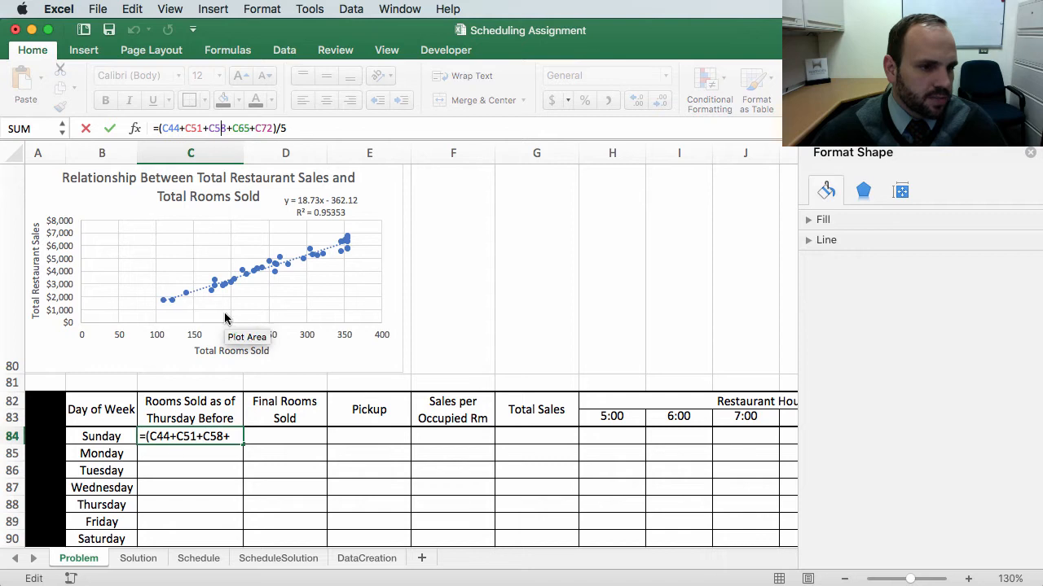
scroll(244, 277, "up", 5)
scroll(261, 267, "up", 5)
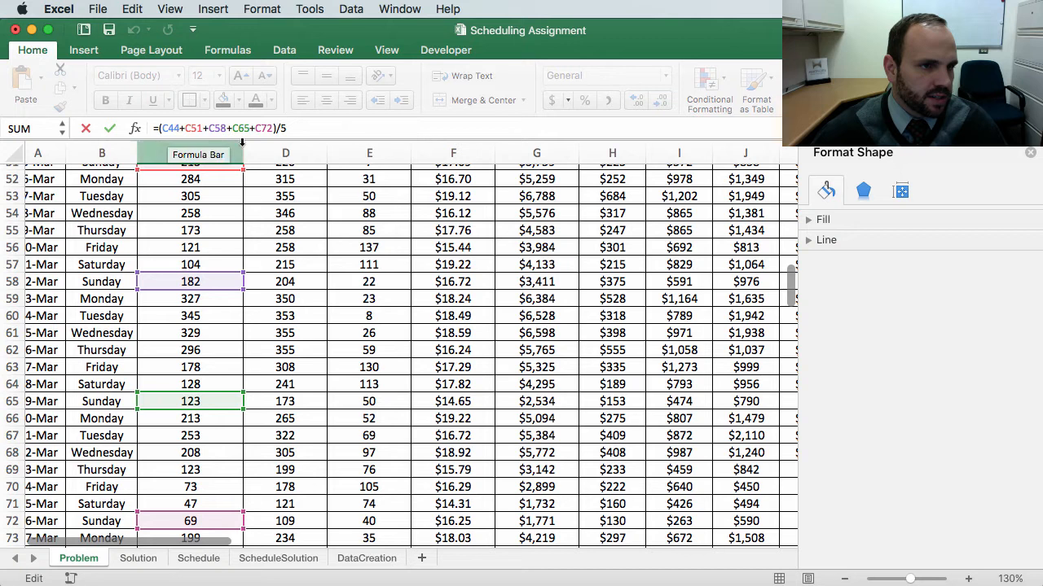
key("Return")
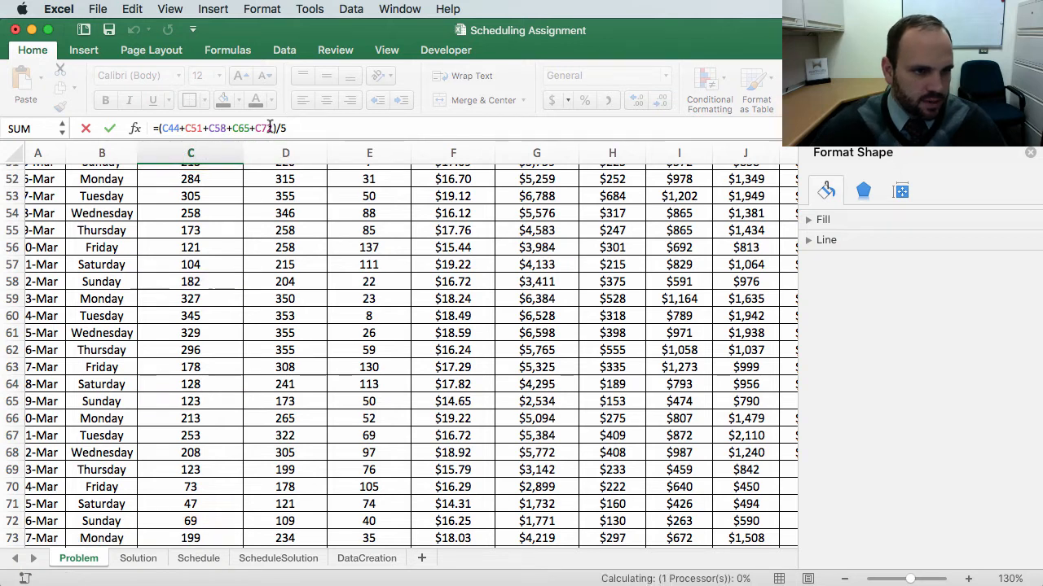
Step: Copy the Sunday average formula in C84
scroll(355, 433, "down", 5)
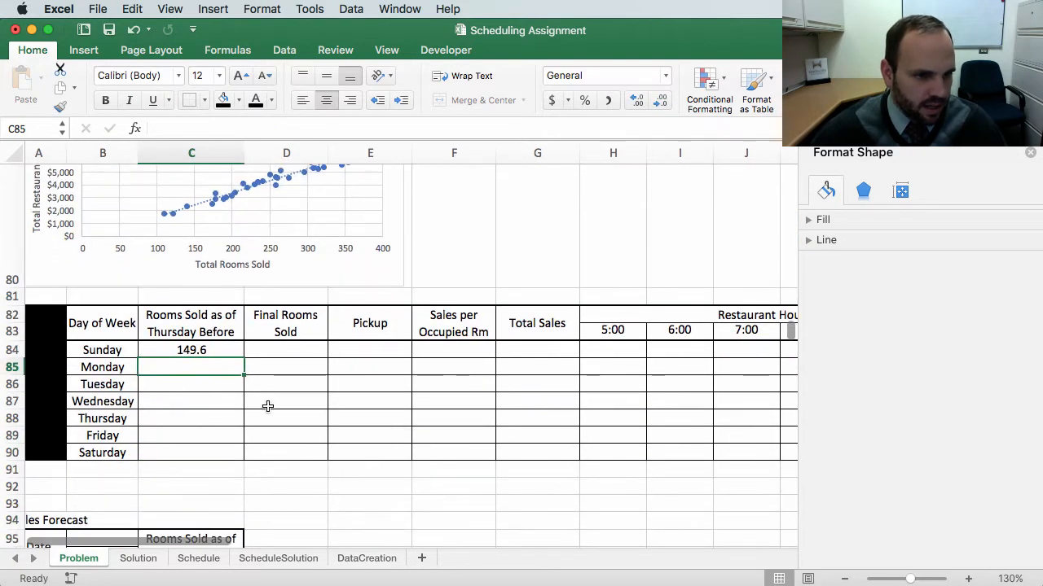
left_click(205, 350)
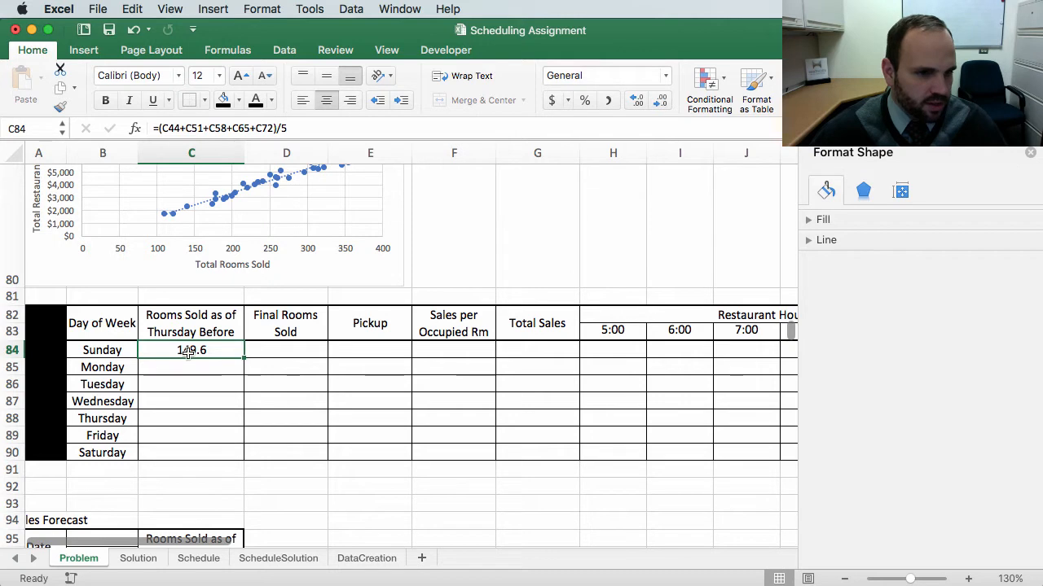
key("super+c")
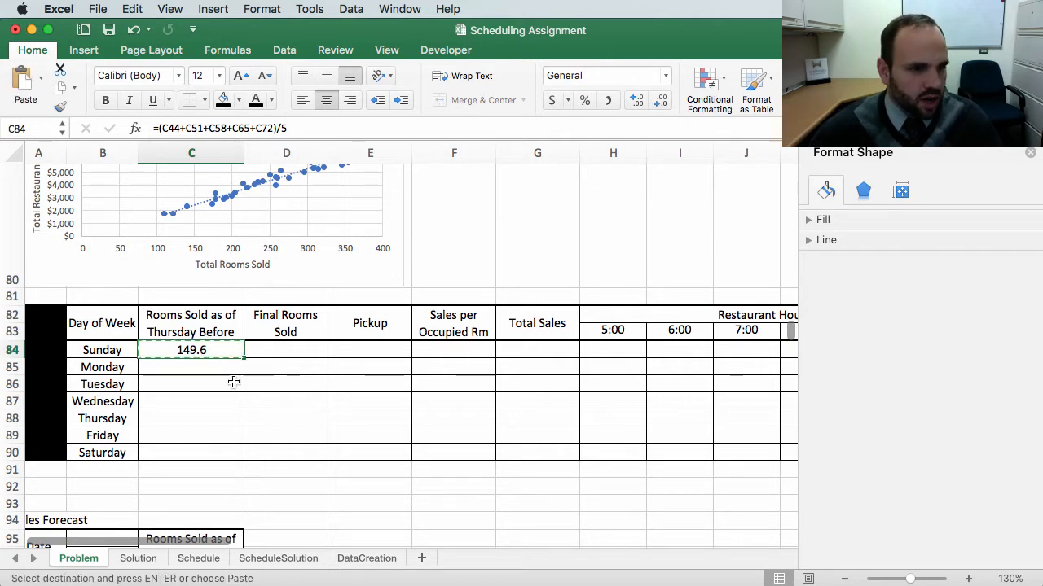
Step: Paste the Sunday average formula as formulas into C85:C90 for the remaining weekdays
left_click_drag(193, 367, 193, 445)
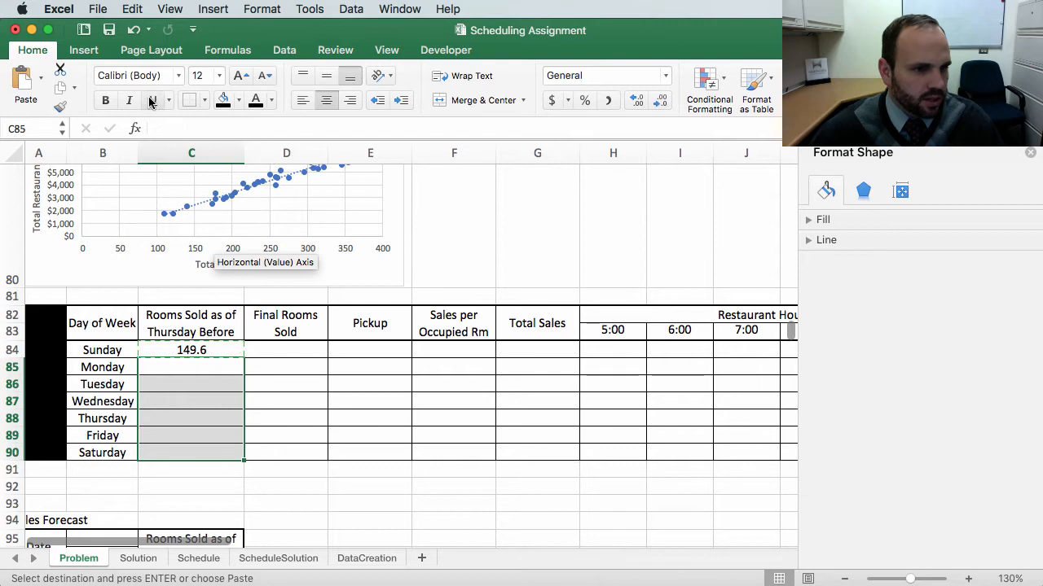
left_click(41, 79)
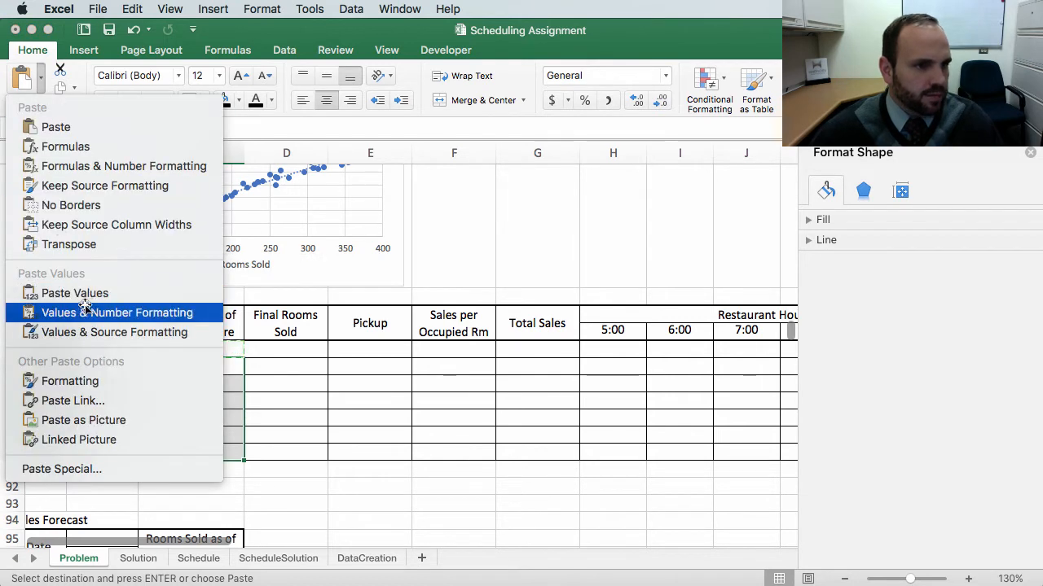
left_click(72, 147)
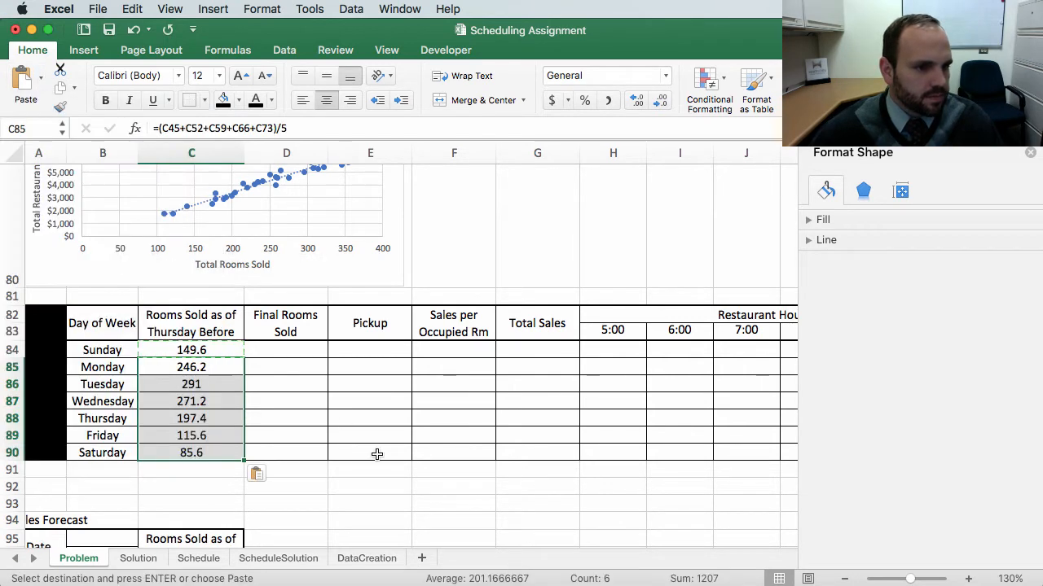
Step: Inspect the Wednesday average formula in C87, checking its cell references against the Wednesday rows in the data table
left_click(369, 418)
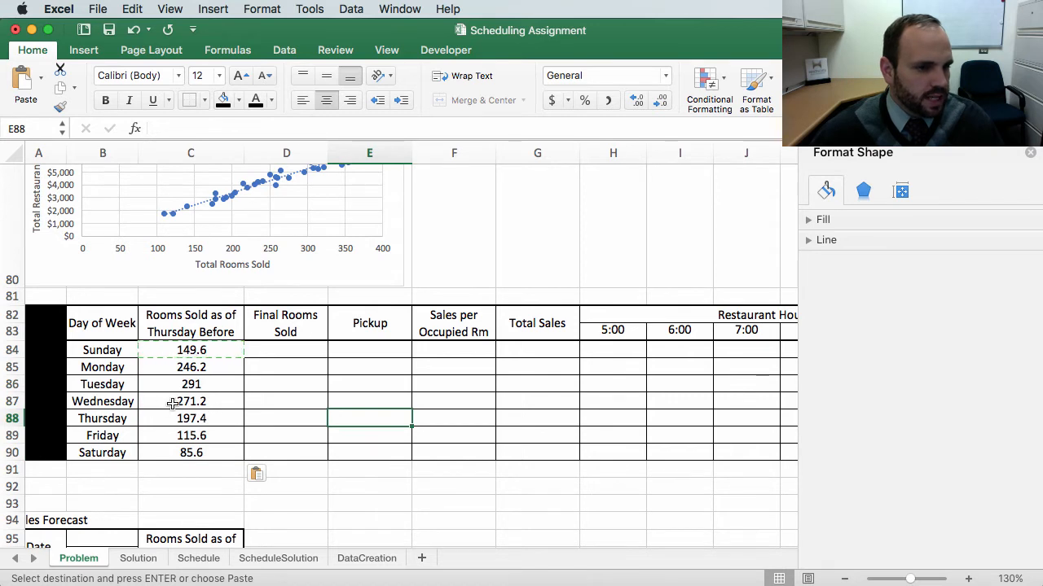
double_click(172, 402)
scroll(402, 305, "up", 3)
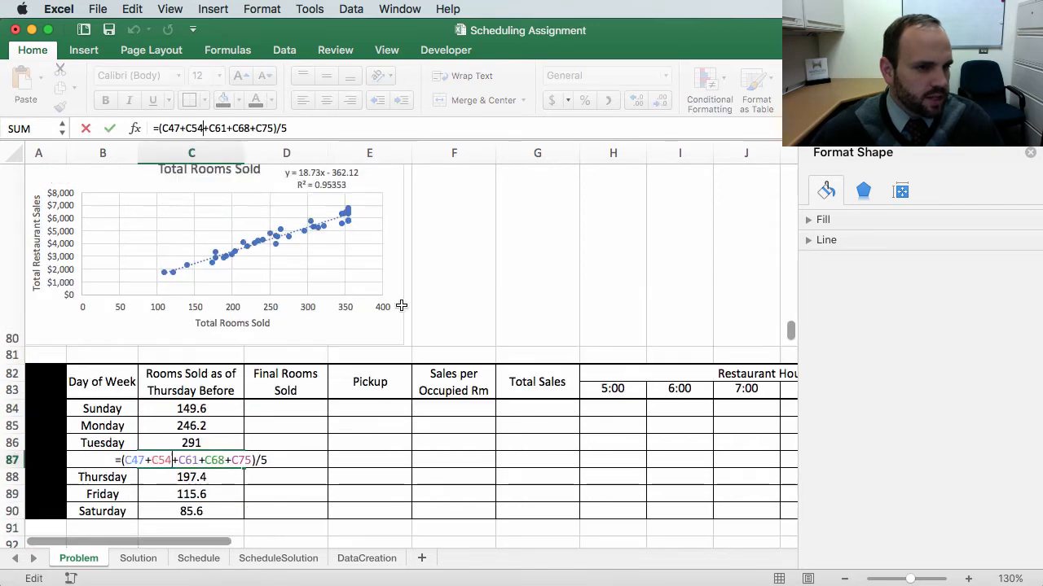
scroll(402, 306, "up", 10)
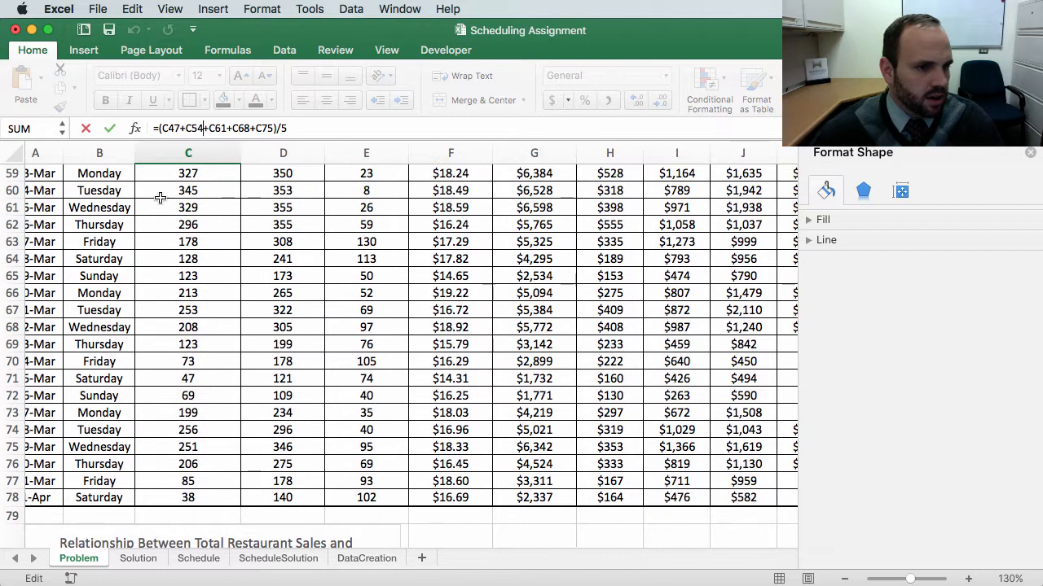
scroll(277, 163, "up", 10)
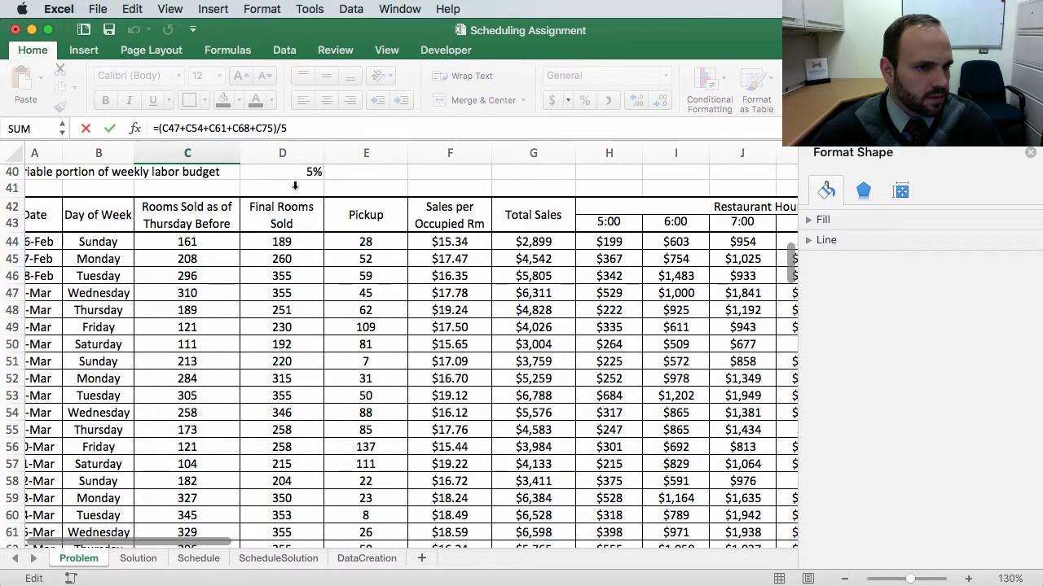
left_click(306, 128)
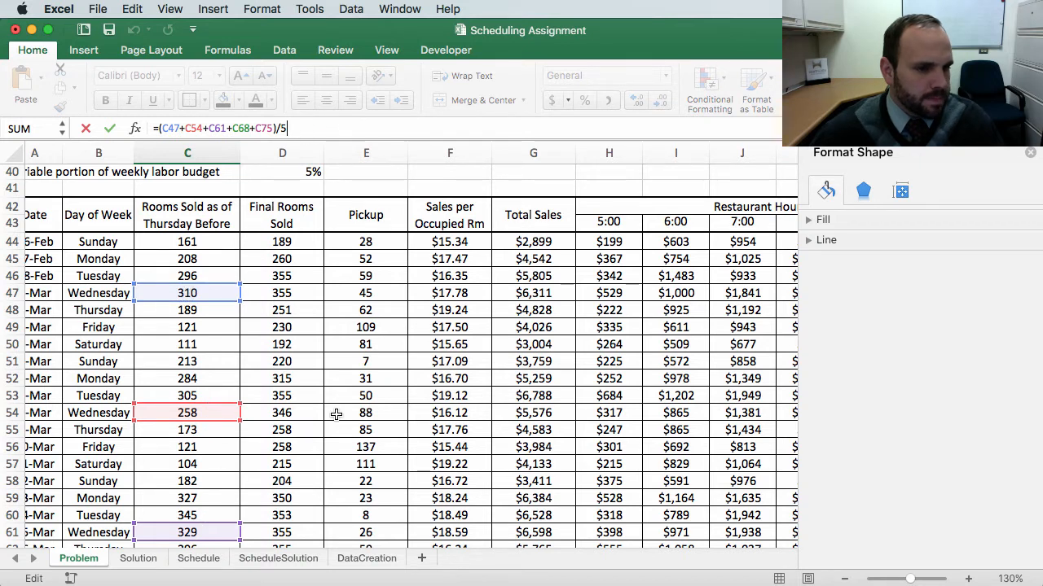
key("Return")
scroll(379, 459, "down", 5)
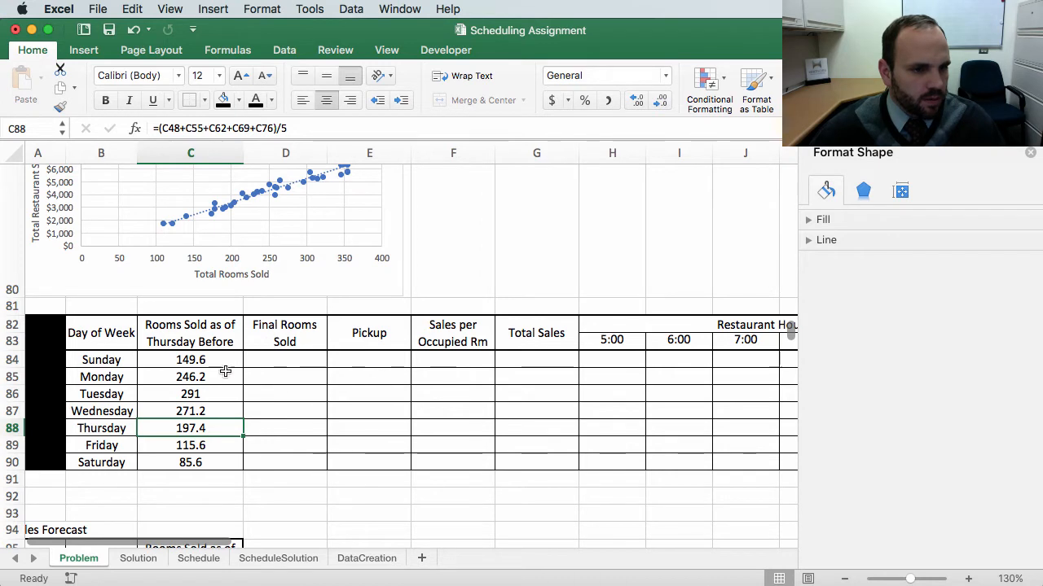
scroll(275, 368, "up", 2)
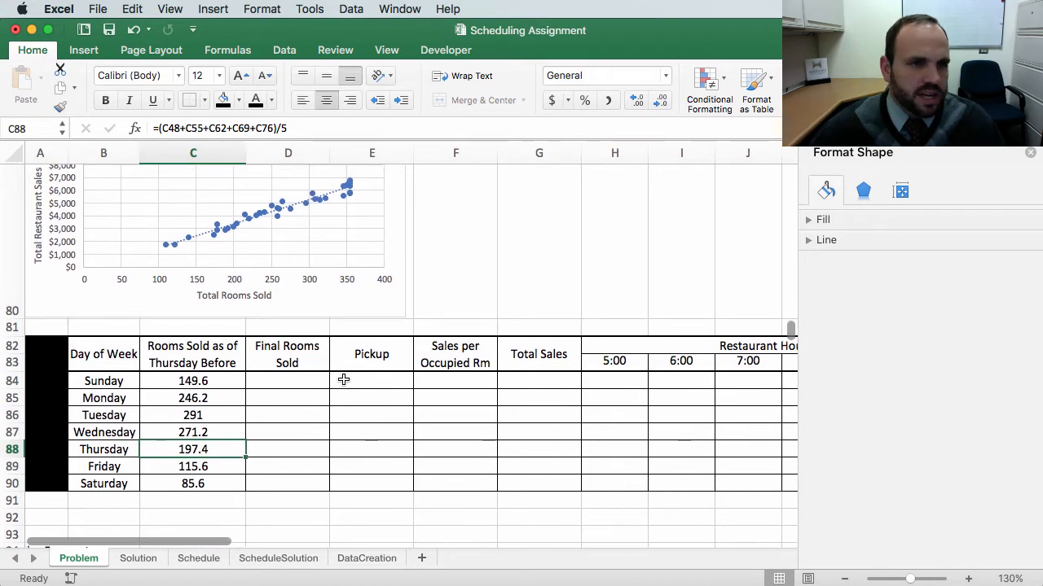
scroll(343, 380, "up", 2)
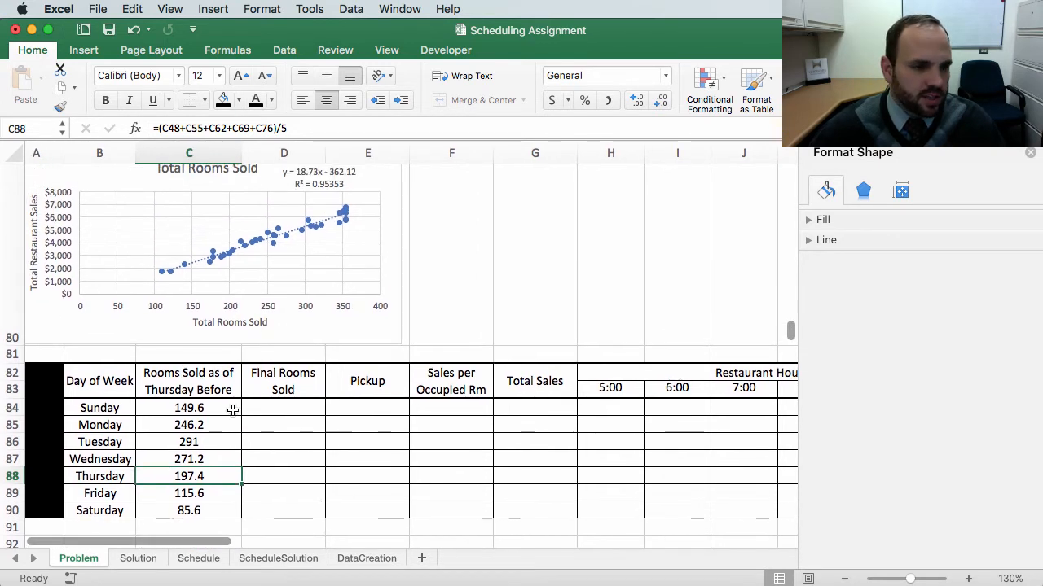
Step: Fill the Sunday average formula from C84 right into D84 and check its references to the Final Rooms Sold column
left_click(203, 407)
scroll(244, 407, "up", 10)
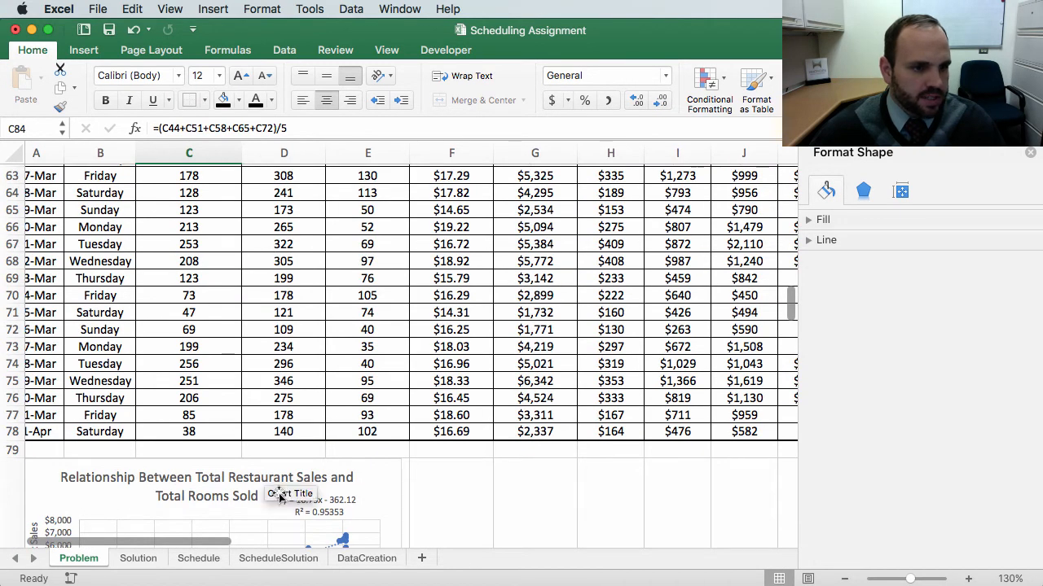
scroll(279, 498, "down", 10)
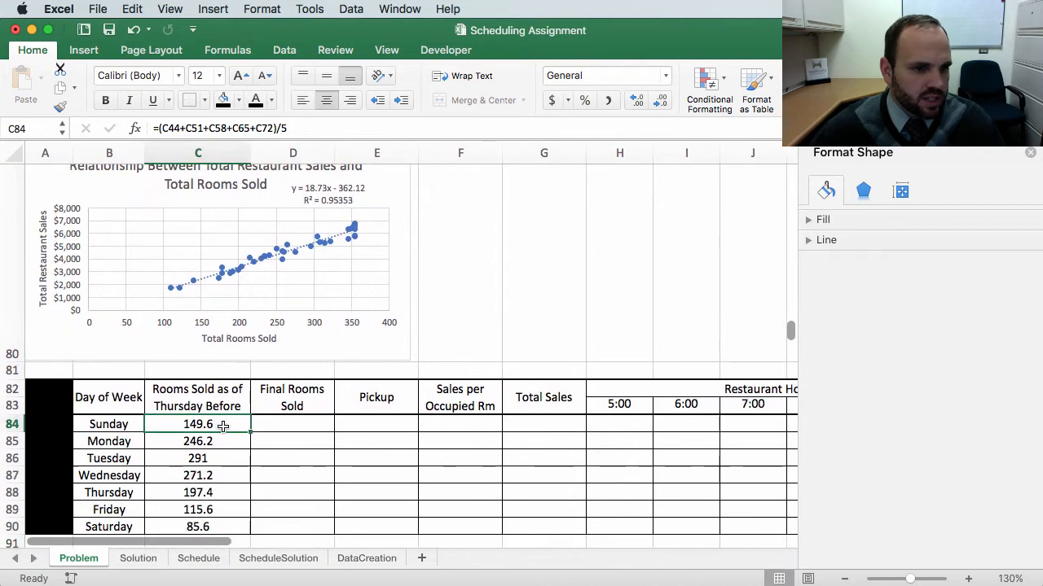
left_click_drag(253, 432, 310, 428)
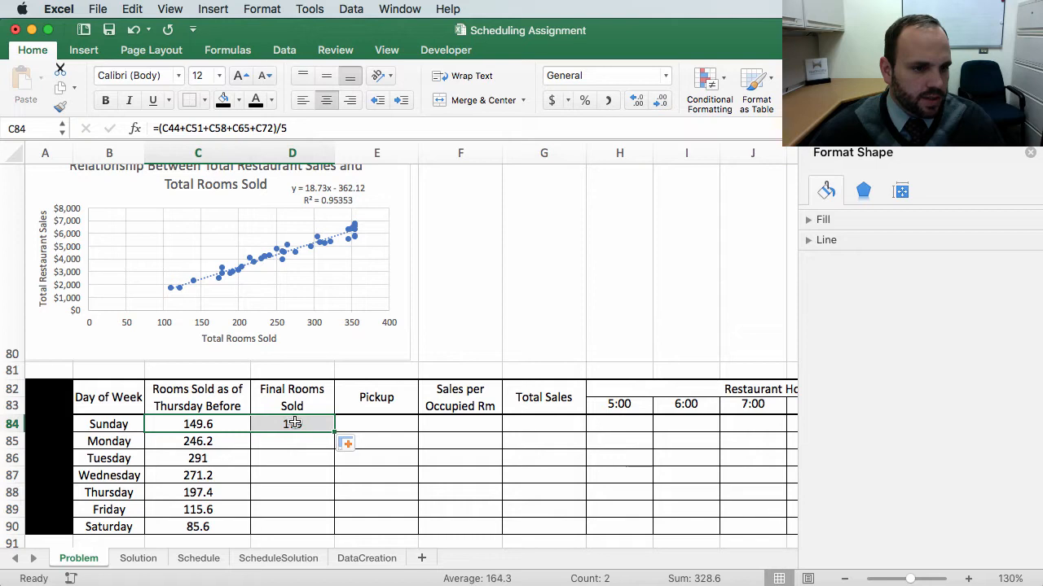
left_click(296, 423)
double_click(305, 421)
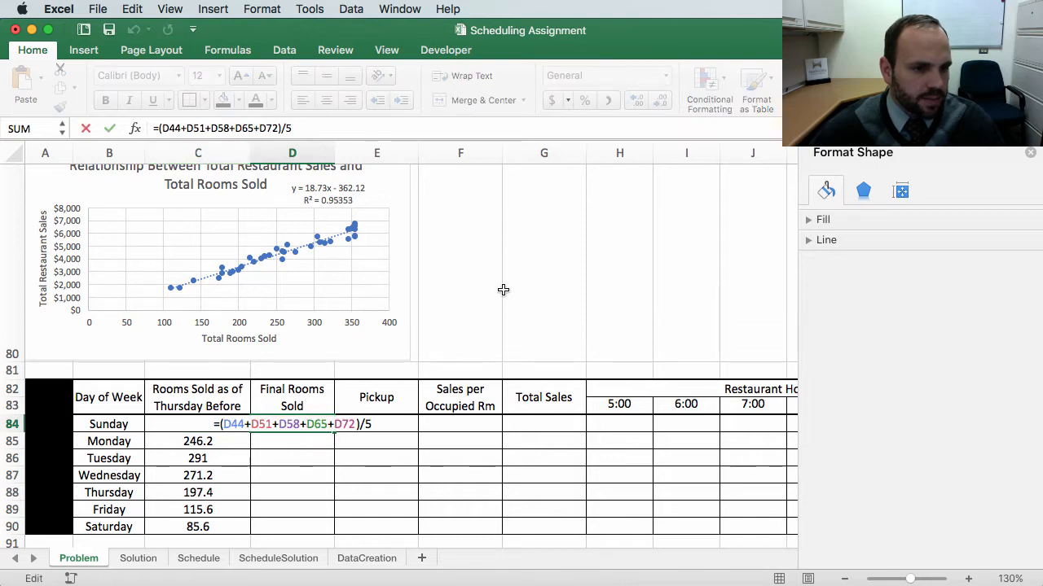
scroll(503, 290, "up", 15)
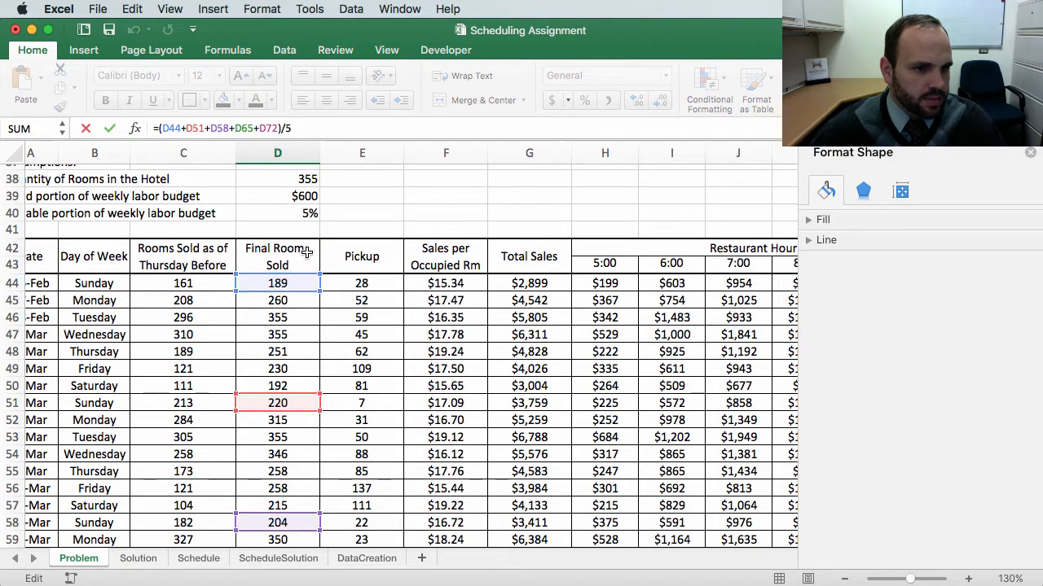
key("Return")
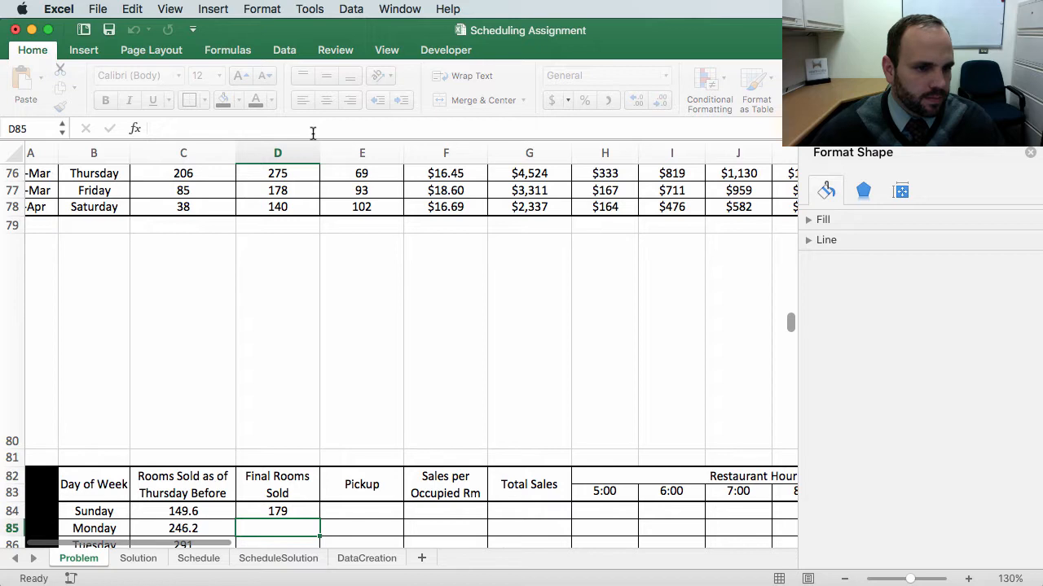
Step: Fill the D84 formula down through D90 without formatting
scroll(294, 374, "down", 5)
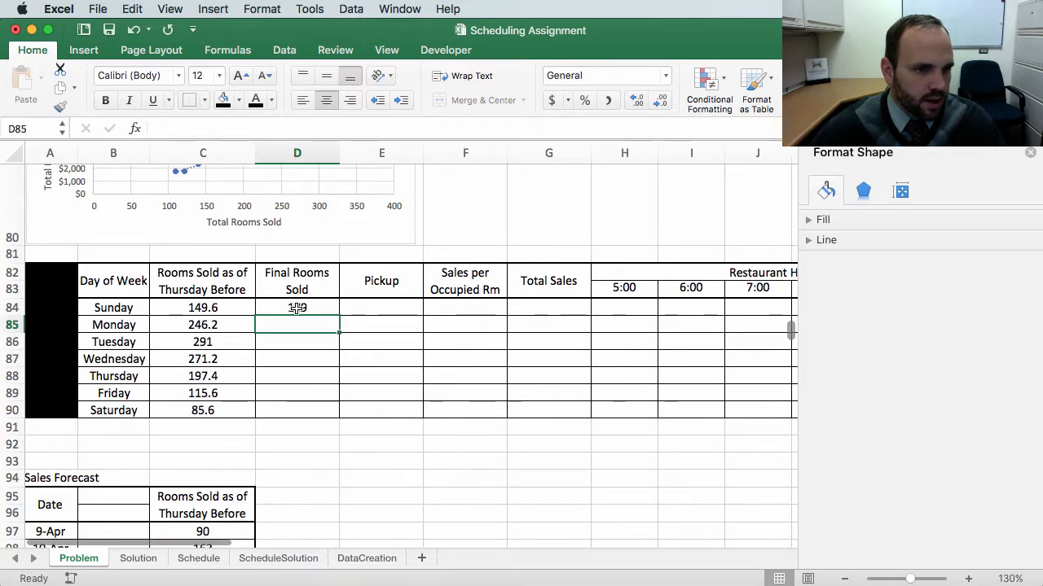
left_click(298, 307)
left_click_drag(339, 317, 343, 421)
left_click(349, 439)
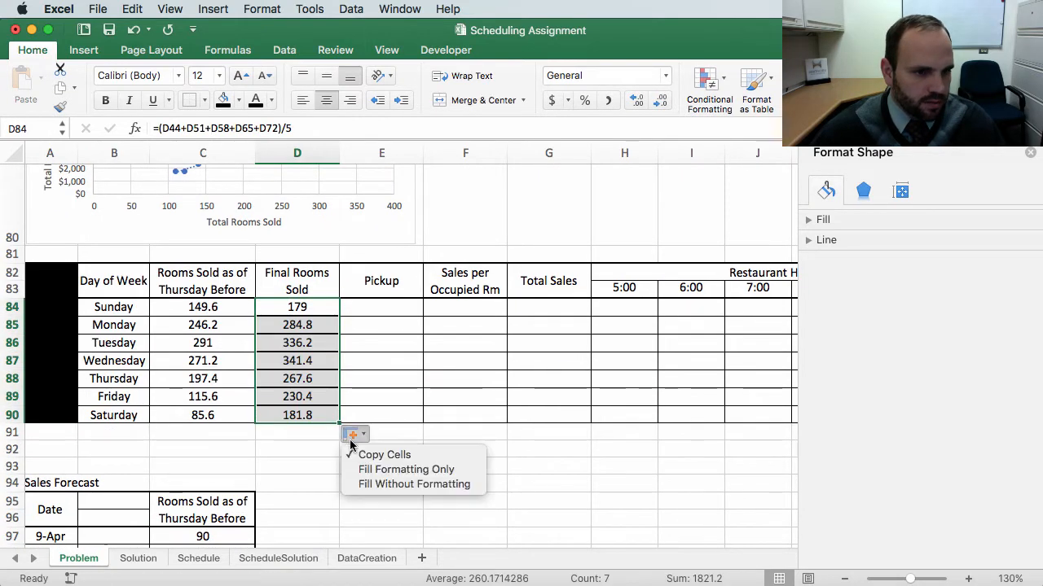
left_click(377, 483)
left_click(436, 378)
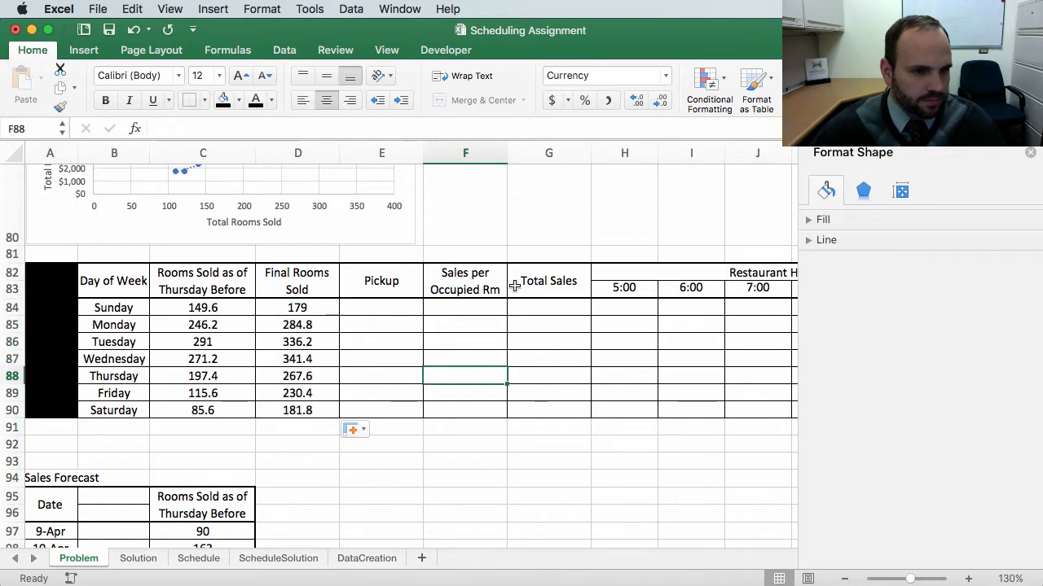
Step: Edit the C82 header to read "Average Rooms Sold as of Thursday Before"
scroll(367, 354, "up", 1)
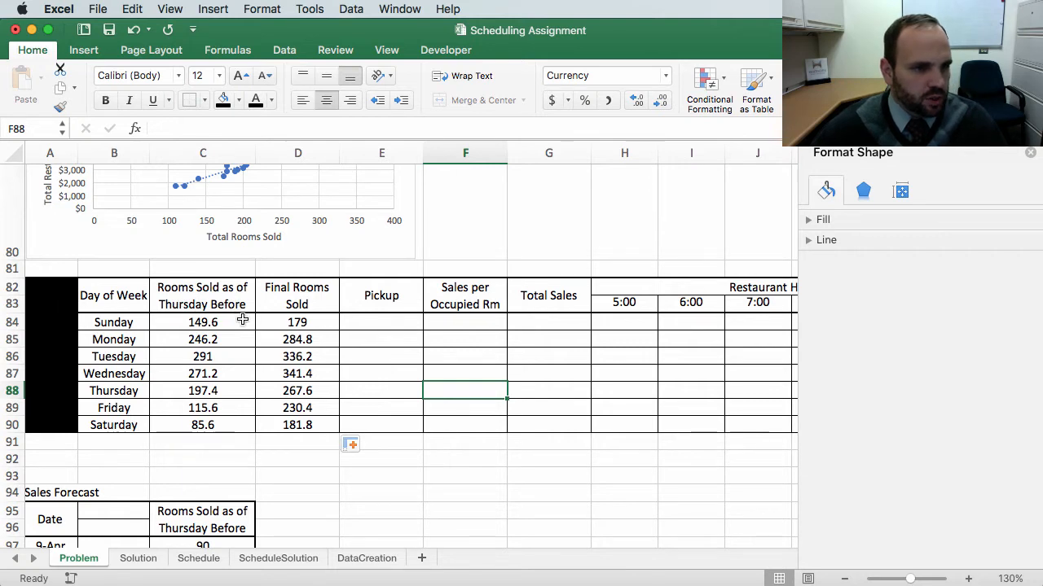
left_click(9, 287)
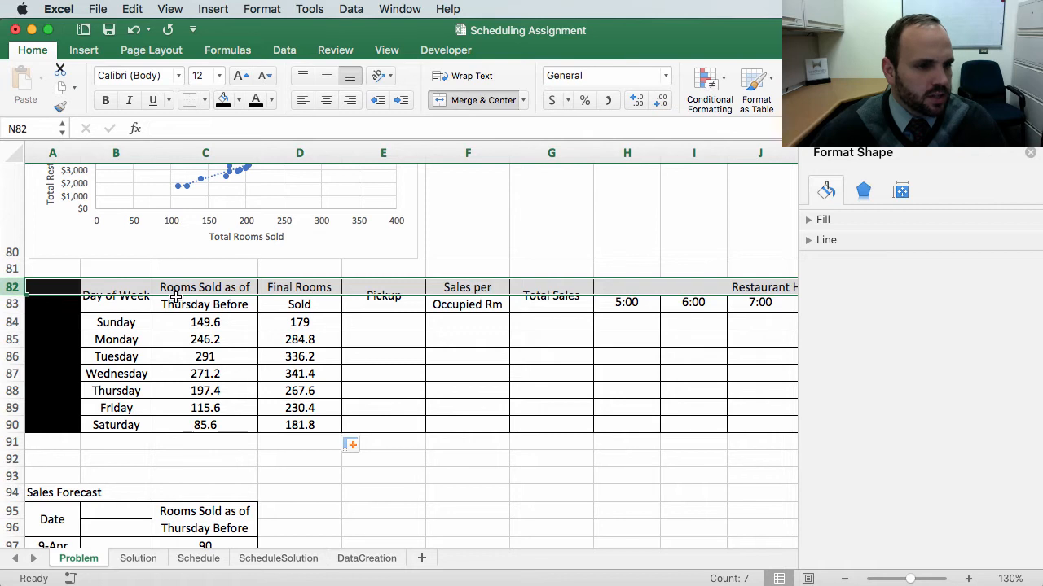
left_click(222, 307)
left_click(152, 129)
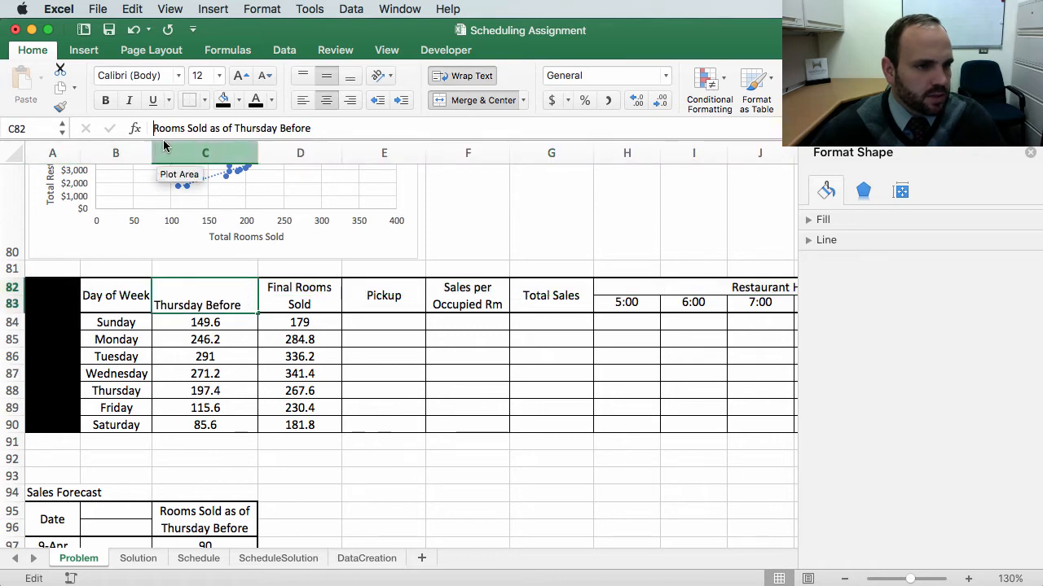
type("A")
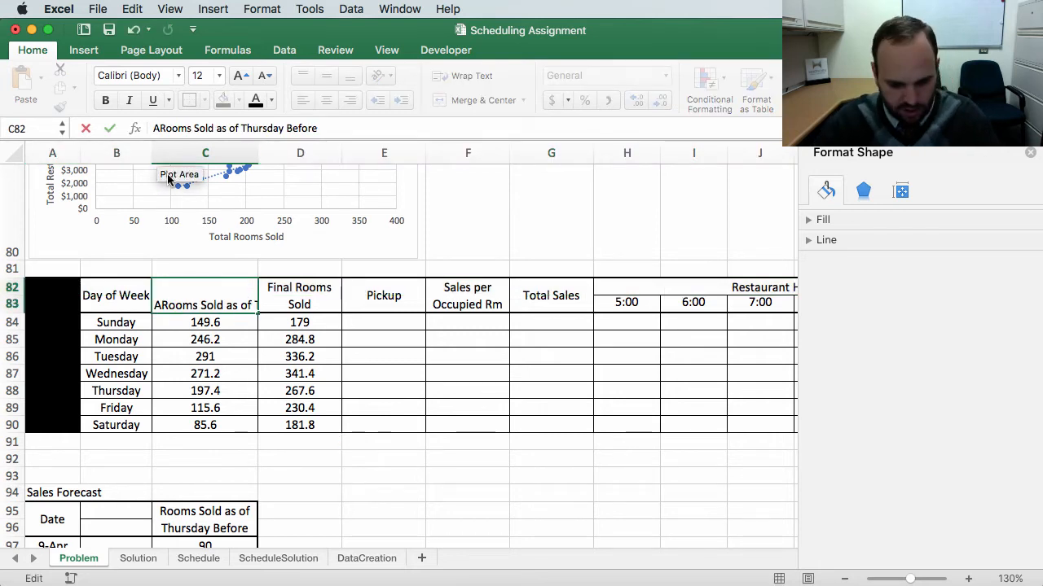
type("verage")
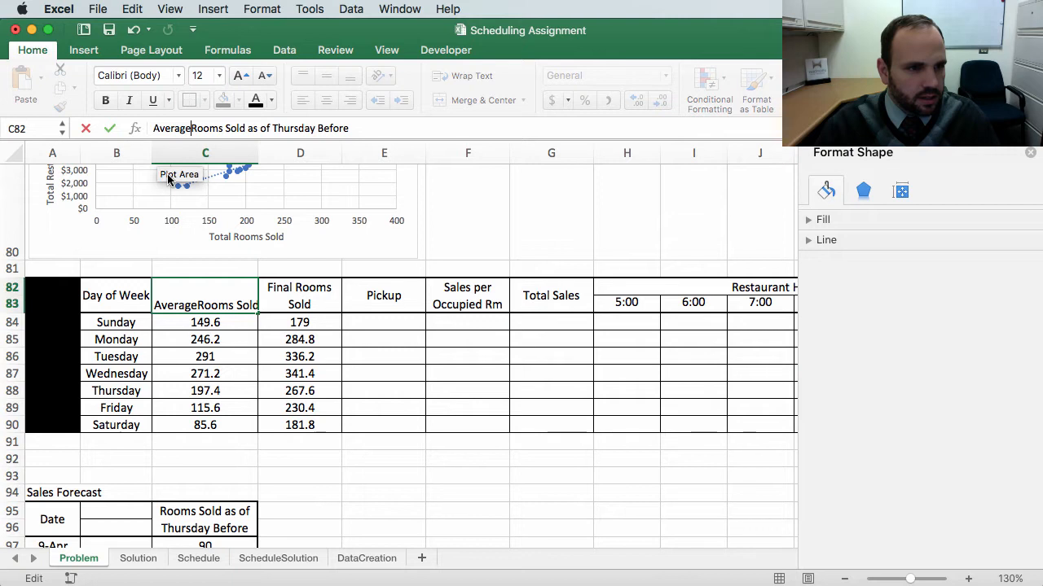
key("Return")
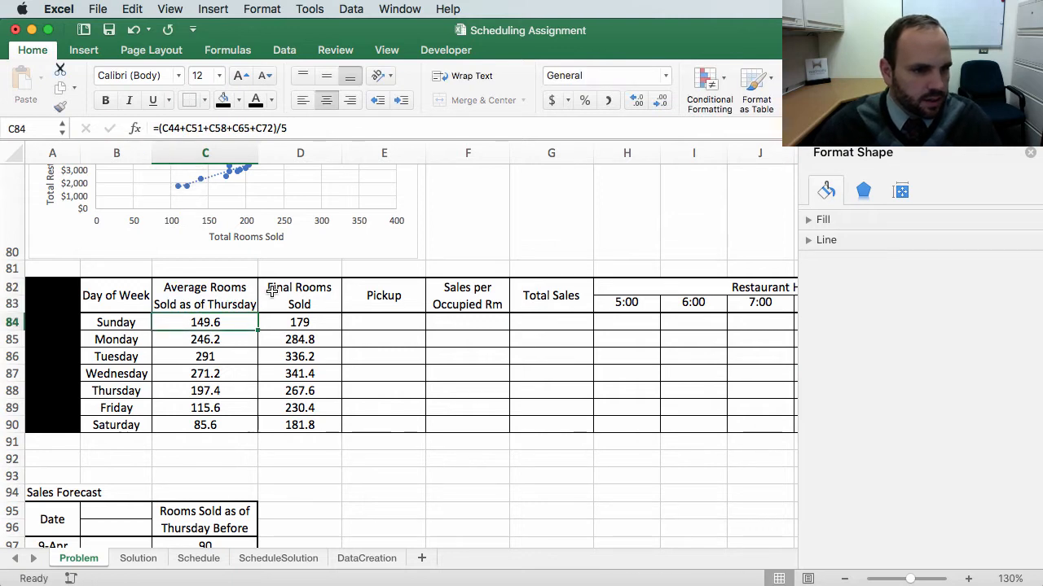
Step: Prefix the Final Rooms Sold and Pickup headers with "Average"
left_click(264, 290)
double_click(264, 290)
type("Average")
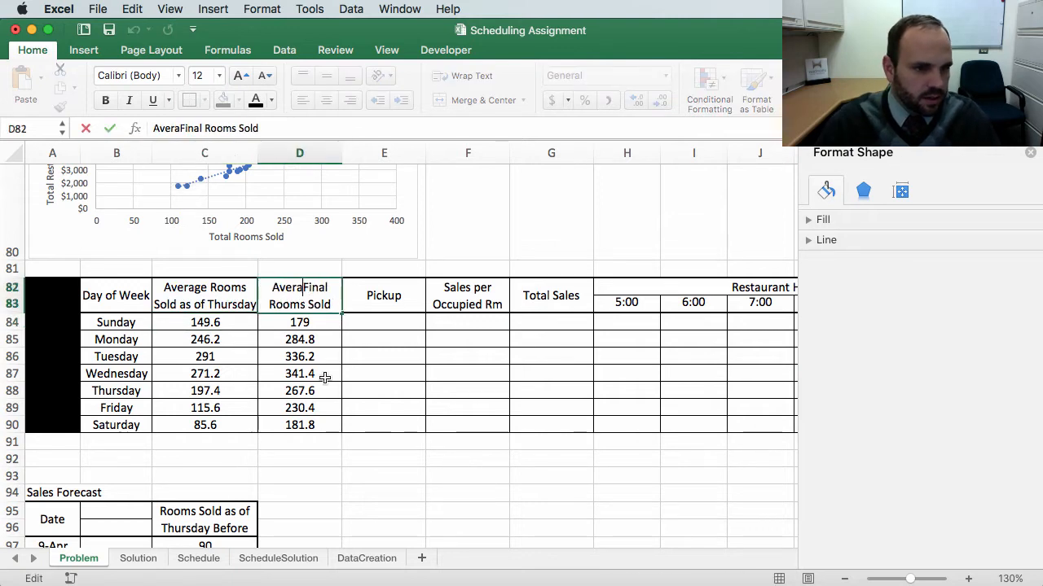
key("Return")
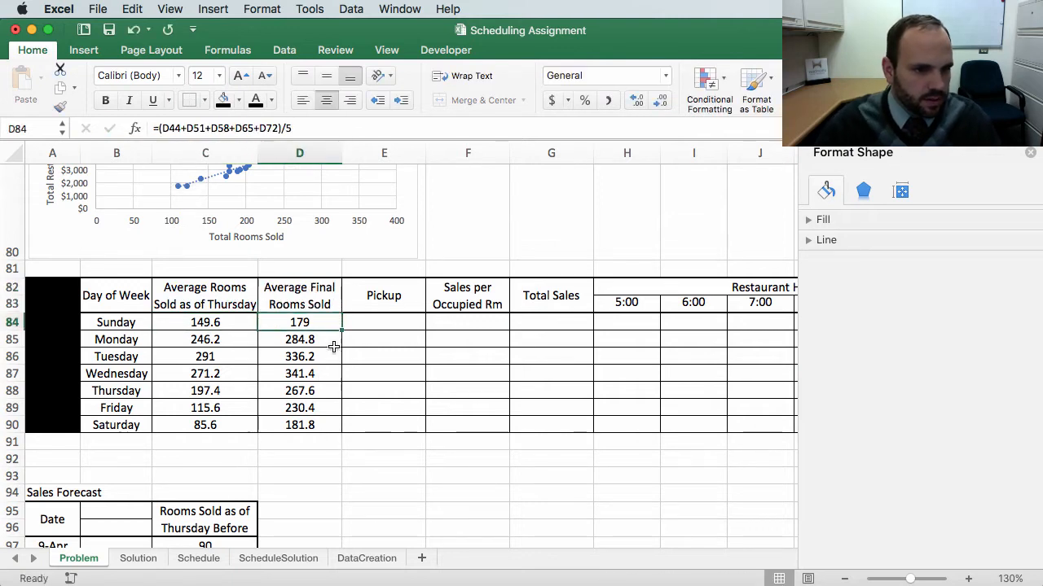
double_click(356, 296)
type("Average")
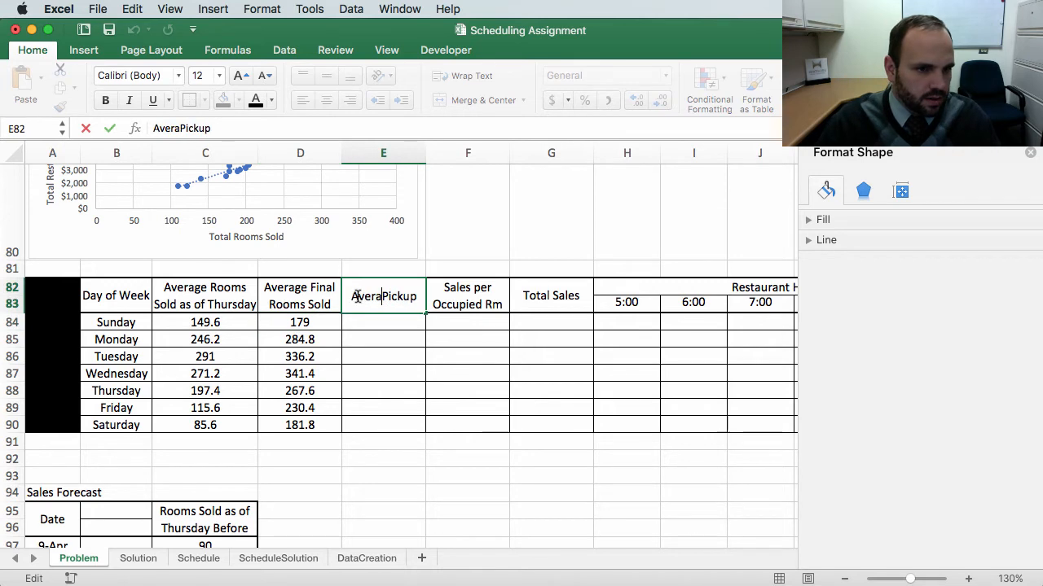
key("Return")
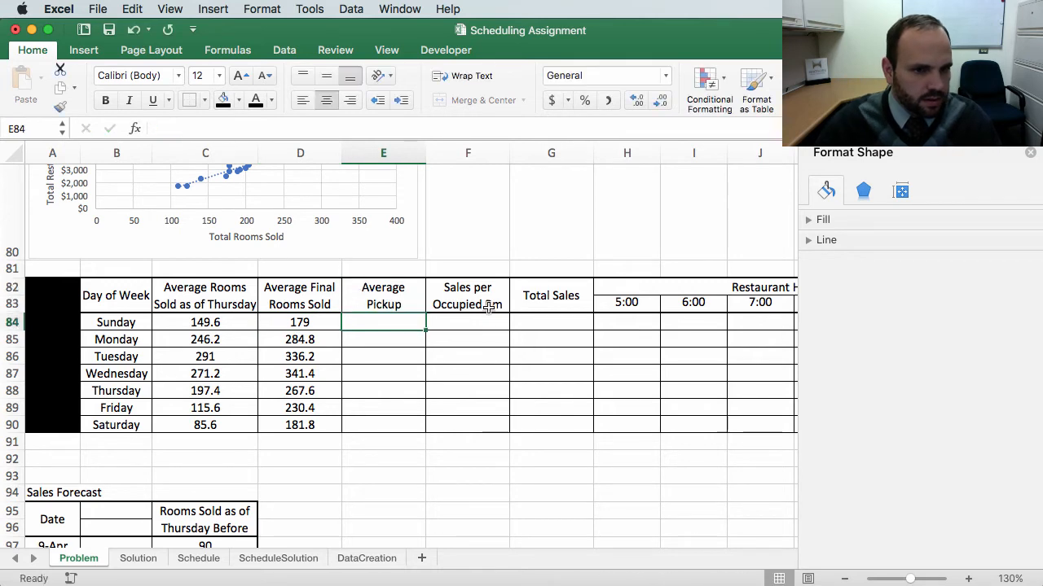
Step: Prefix the Sales per Occupied Rm and Total Sales headers with "Average"
double_click(444, 290)
type("Avera")
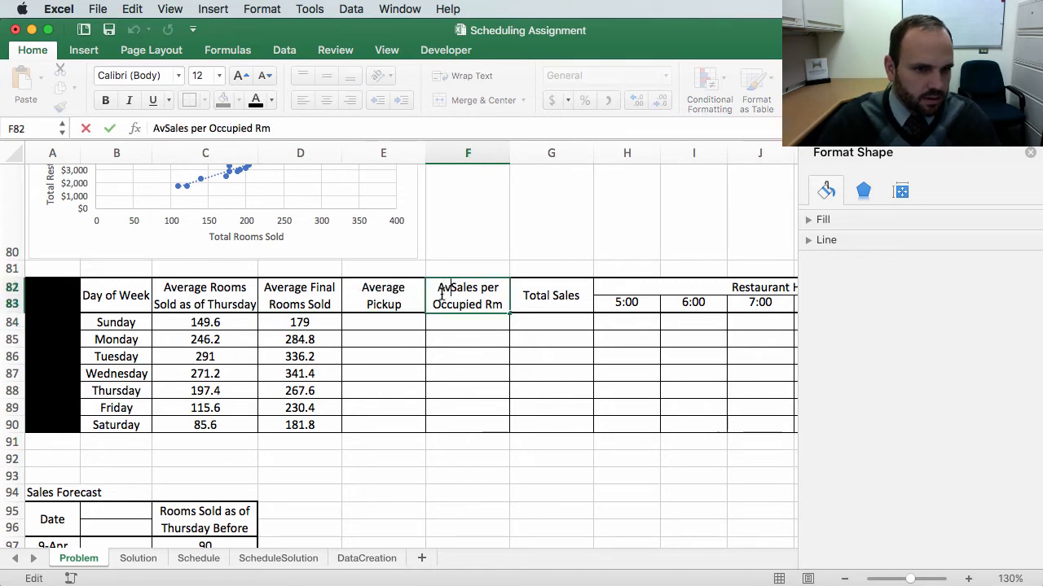
type("ge")
key("Return")
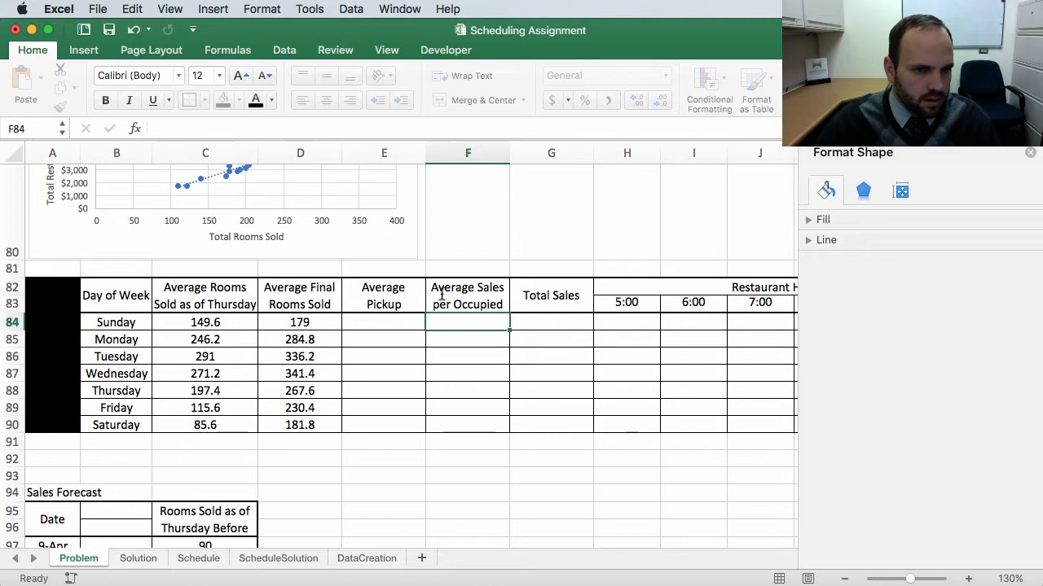
double_click(538, 295)
type("Ave")
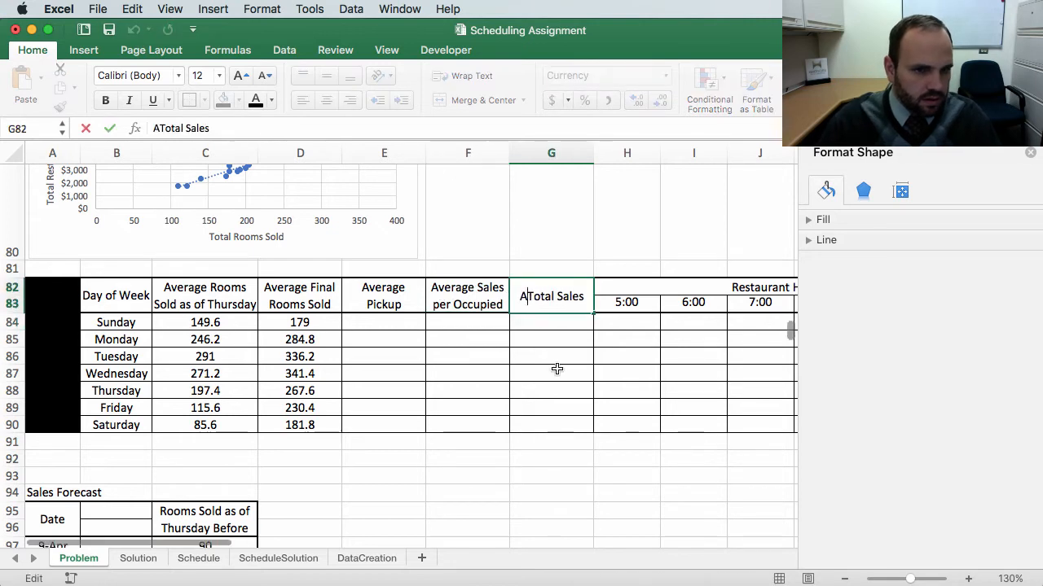
type("rage")
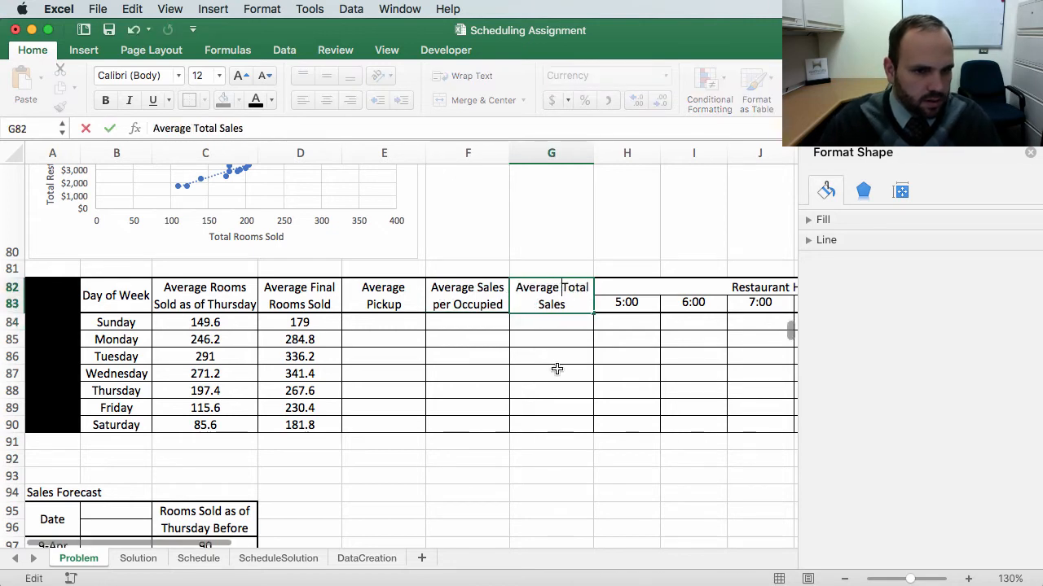
key("Return")
Step: Prefix the Restaurant Hourly Sales header in H82 with "Average"
double_click(661, 286)
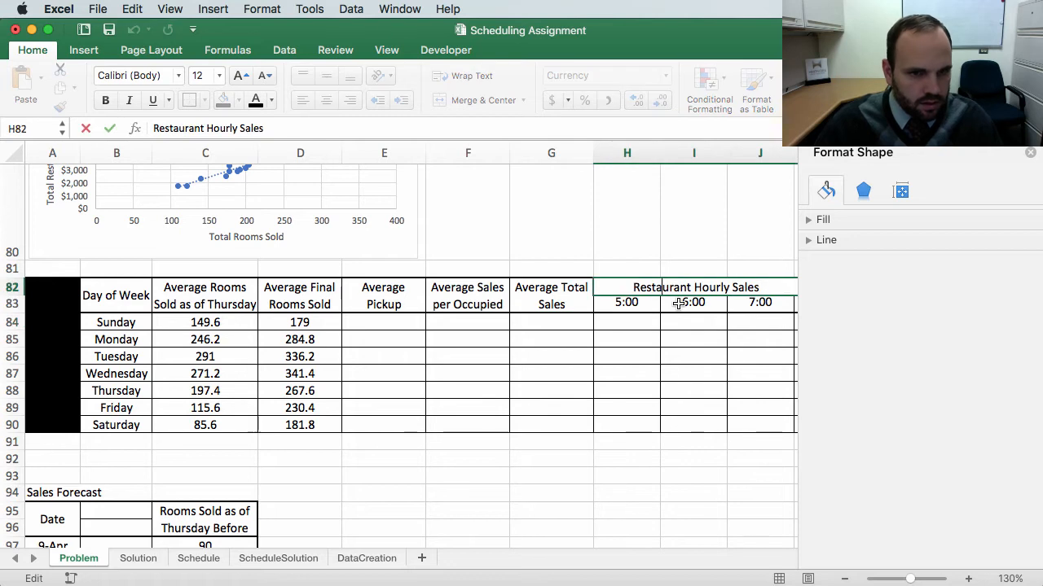
type("A")
key("BackSpace")
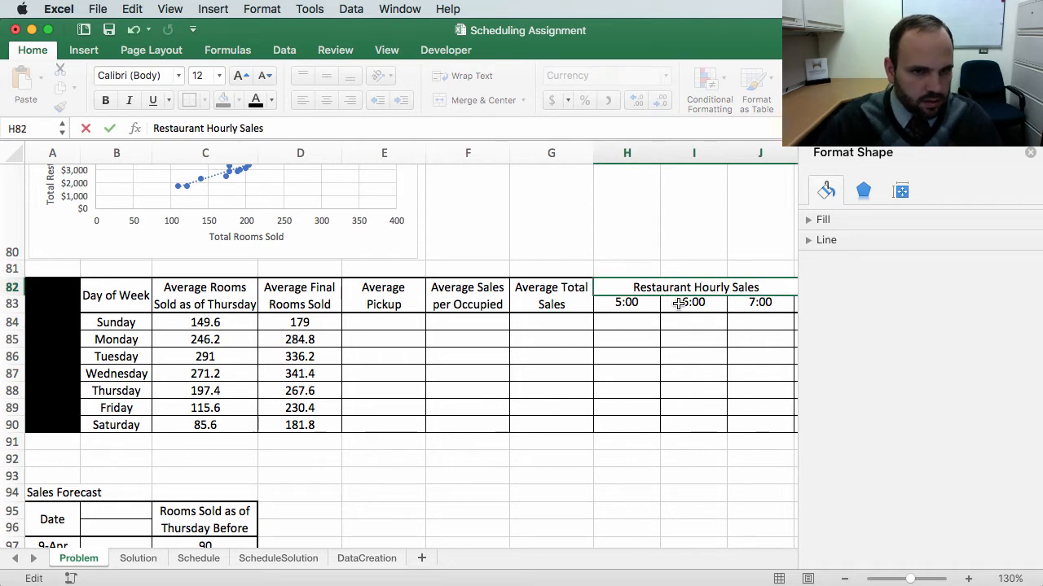
scroll(678, 304, "down", 1)
left_click(629, 285)
type("Average")
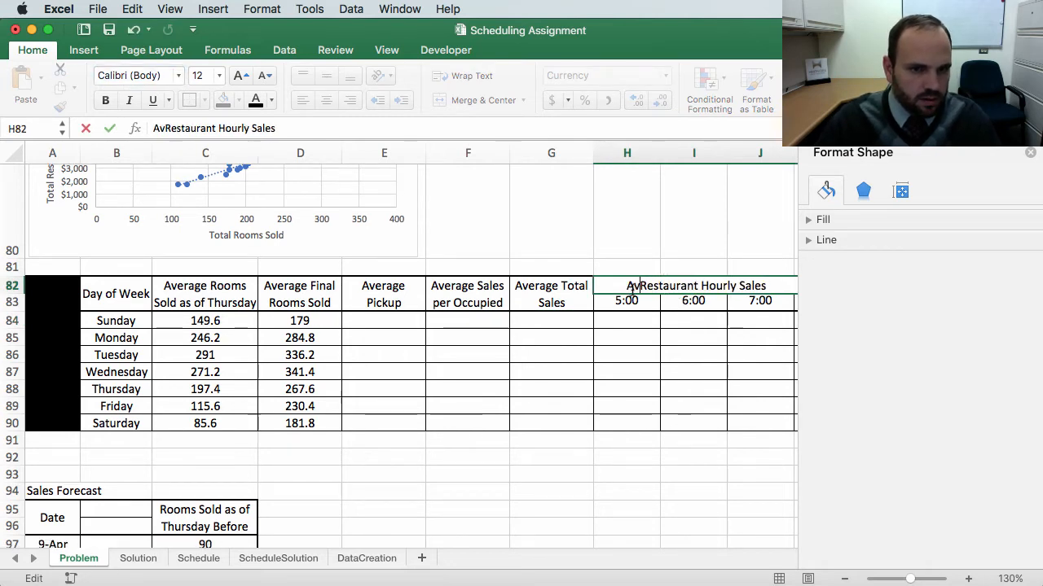
key("Return")
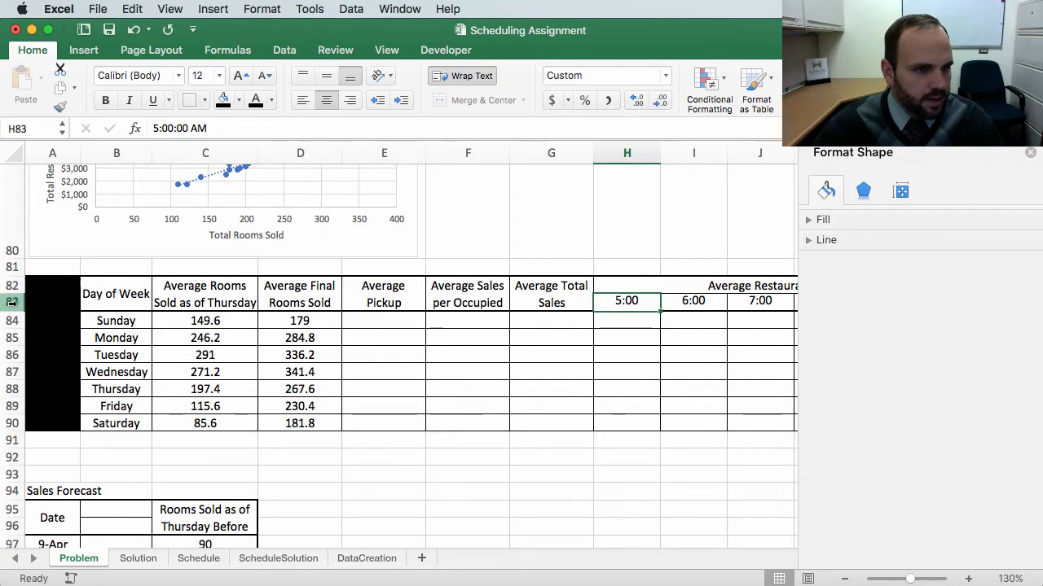
Step: Increase the height of header row 83
left_click(11, 302)
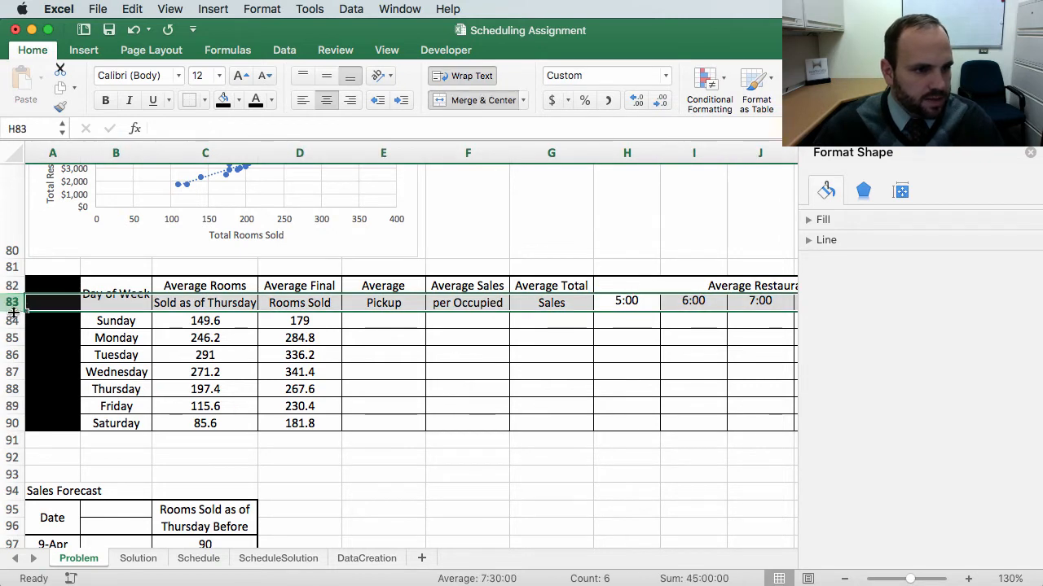
left_click_drag(14, 312, 11, 330)
left_click(477, 368)
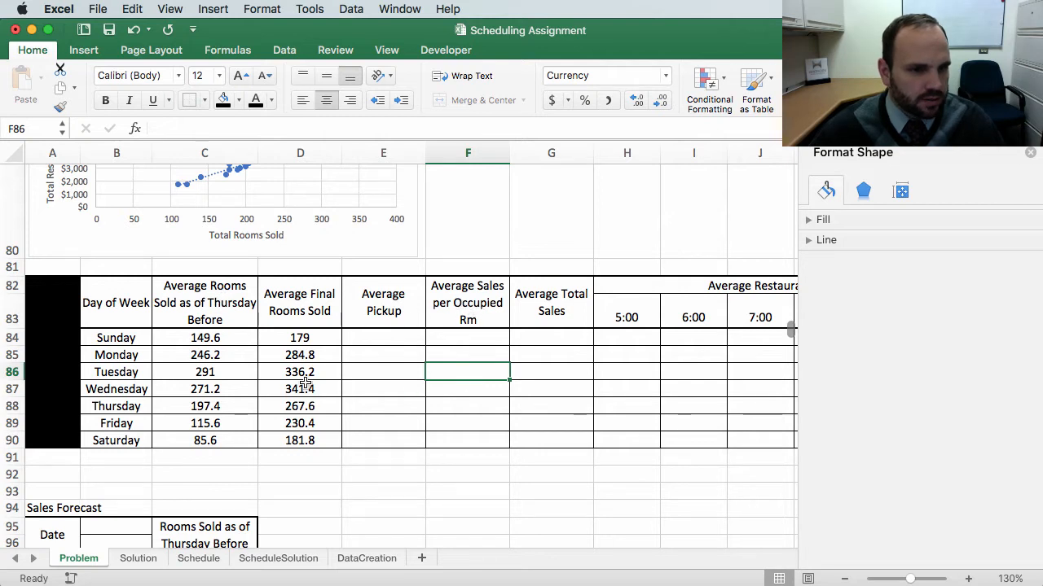
Step: Shorten the headers to "Average Rms Sold as of Thur Before" in C82 and "Average Sales per Occ Rm" in F82
double_click(241, 308)
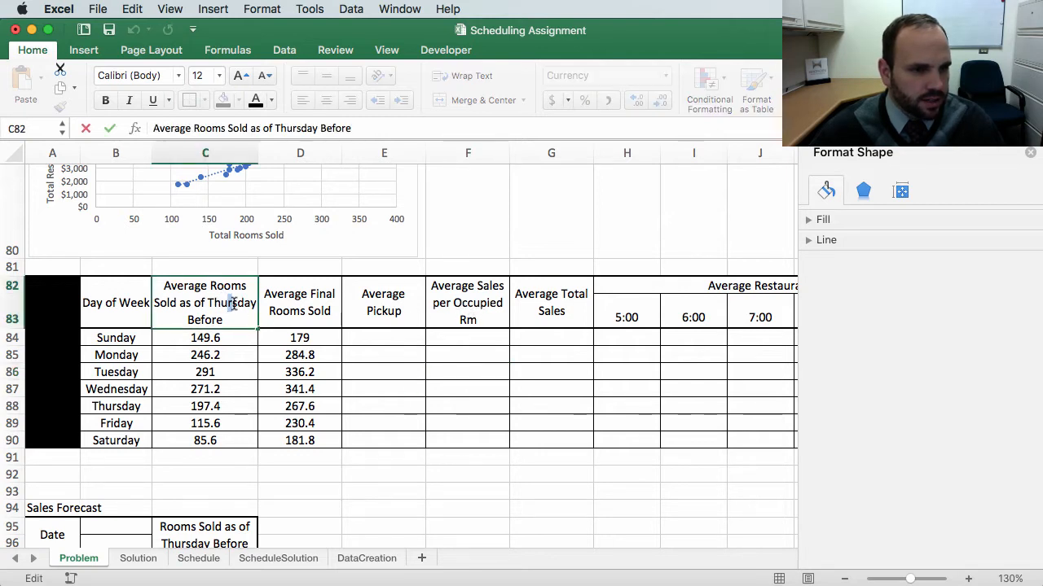
left_click_drag(233, 303, 279, 301)
key("BackSpace")
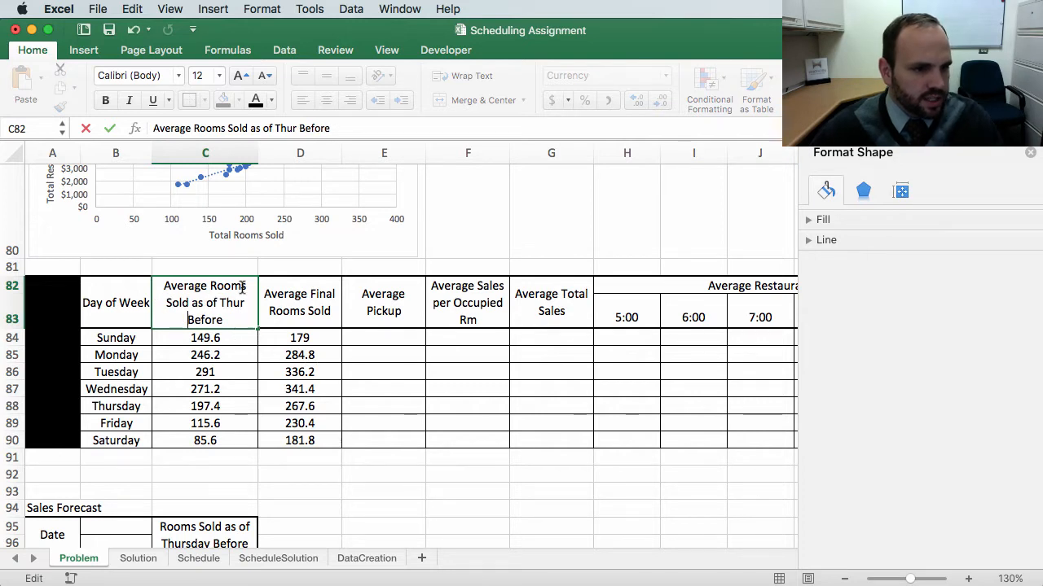
left_click_drag(232, 289, 223, 291)
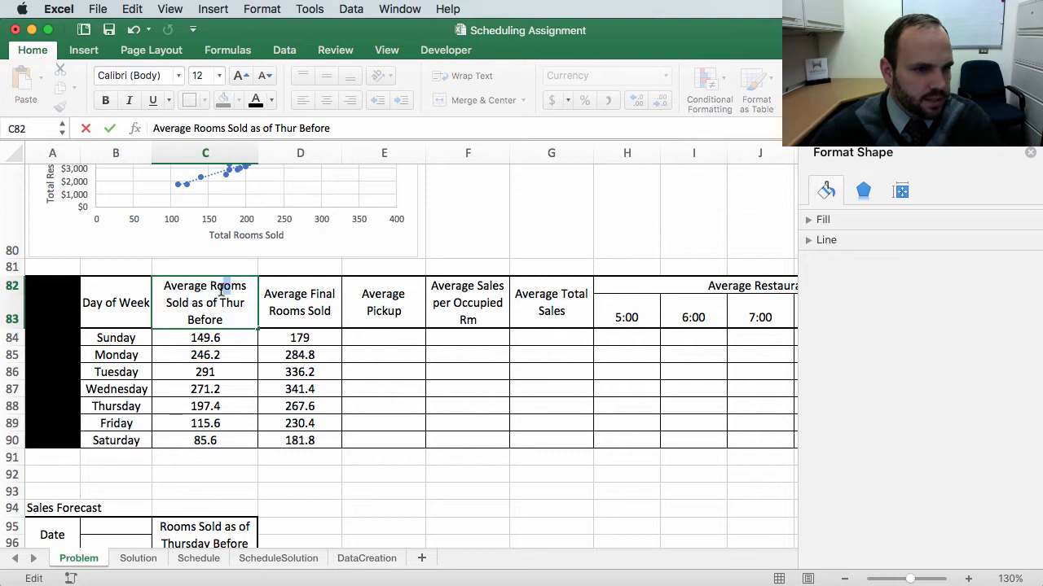
key("BackSpace")
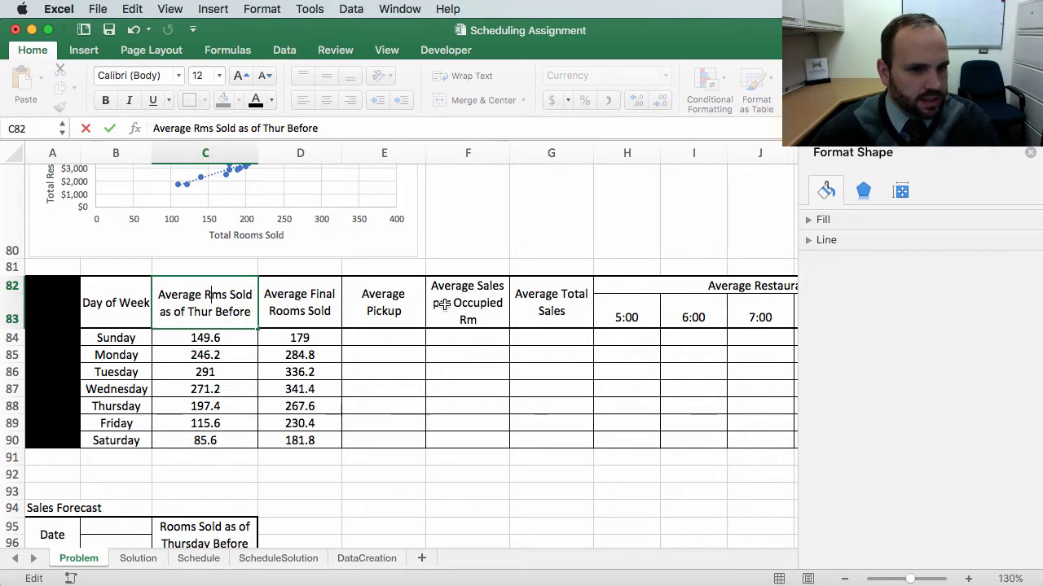
double_click(467, 287)
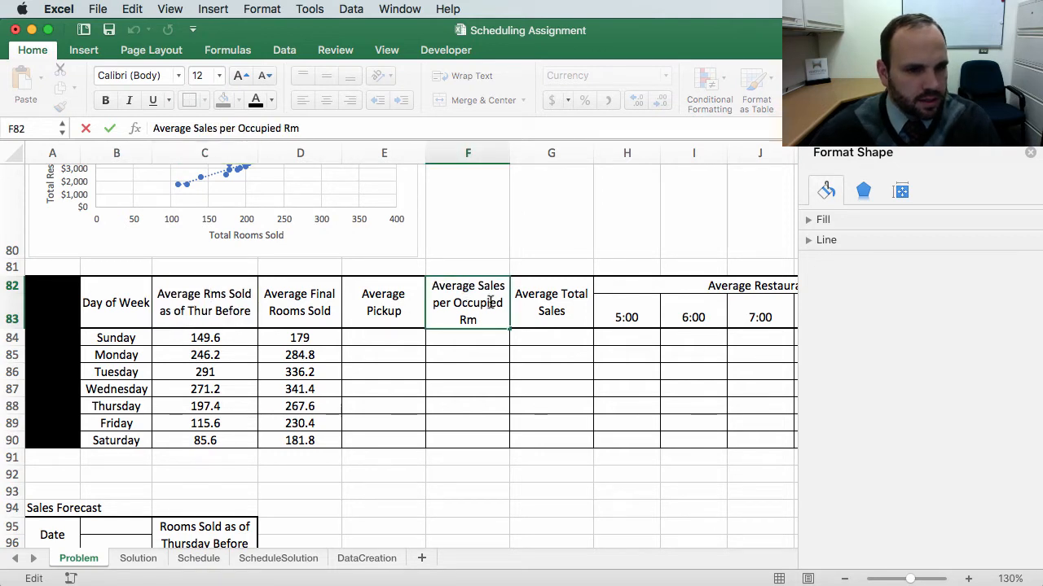
left_click_drag(501, 303, 477, 304)
key("BackSpace")
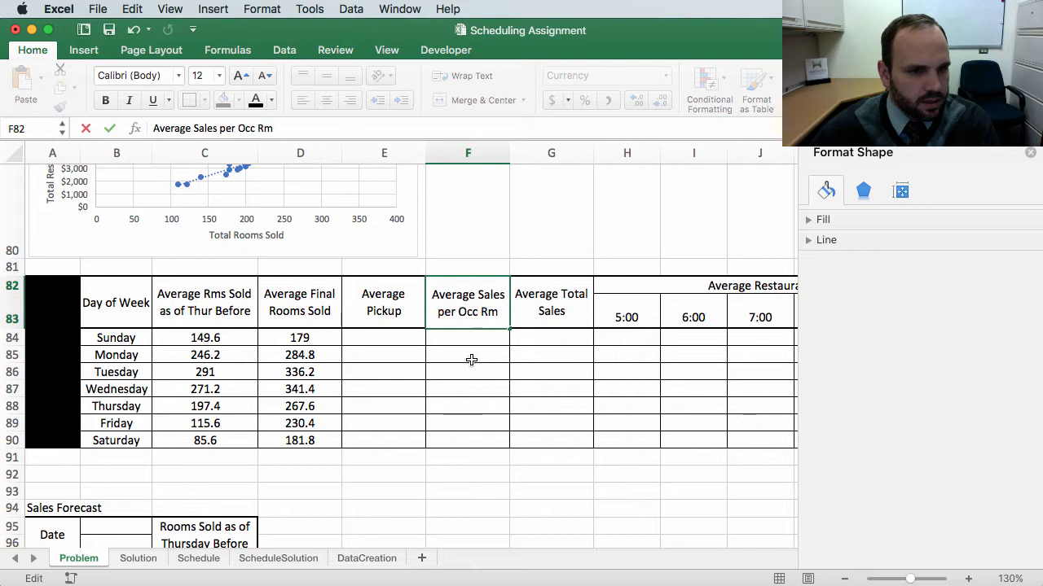
left_click(463, 352)
Step: Reduce header row 83 back to a single-line height
left_click(16, 320)
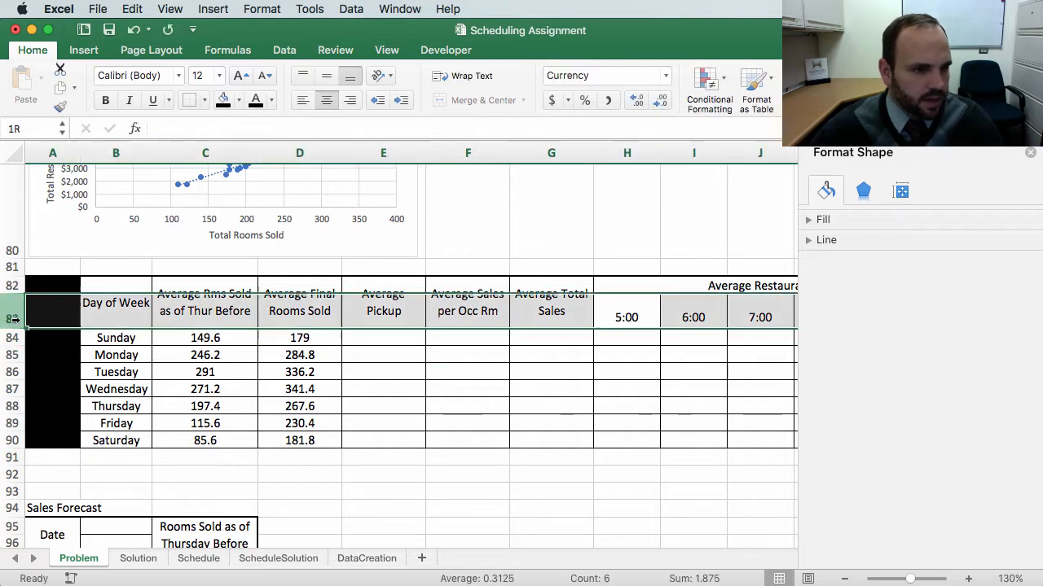
left_click_drag(16, 328, 17, 312)
left_click(557, 364)
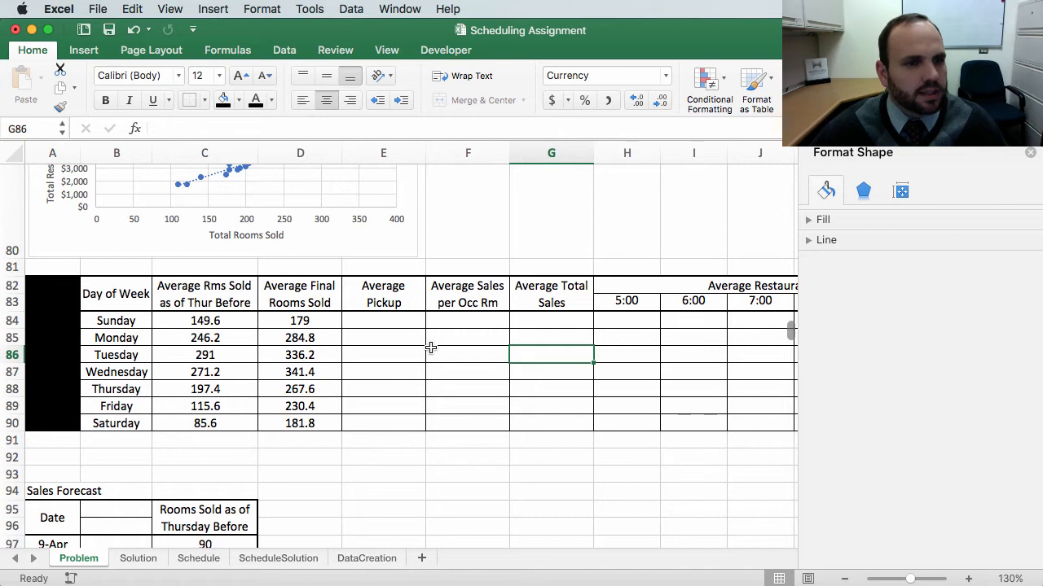
Step: Enter a formula in E84 that subtracts C84 from D84 for Sunday's average pickup
scroll(432, 350, "up", 3)
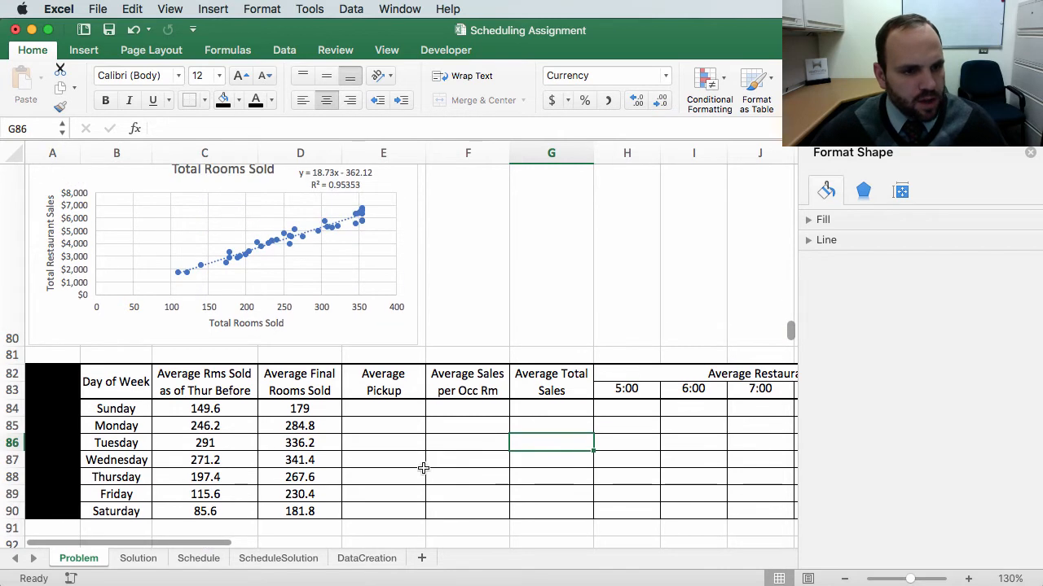
left_click(382, 409)
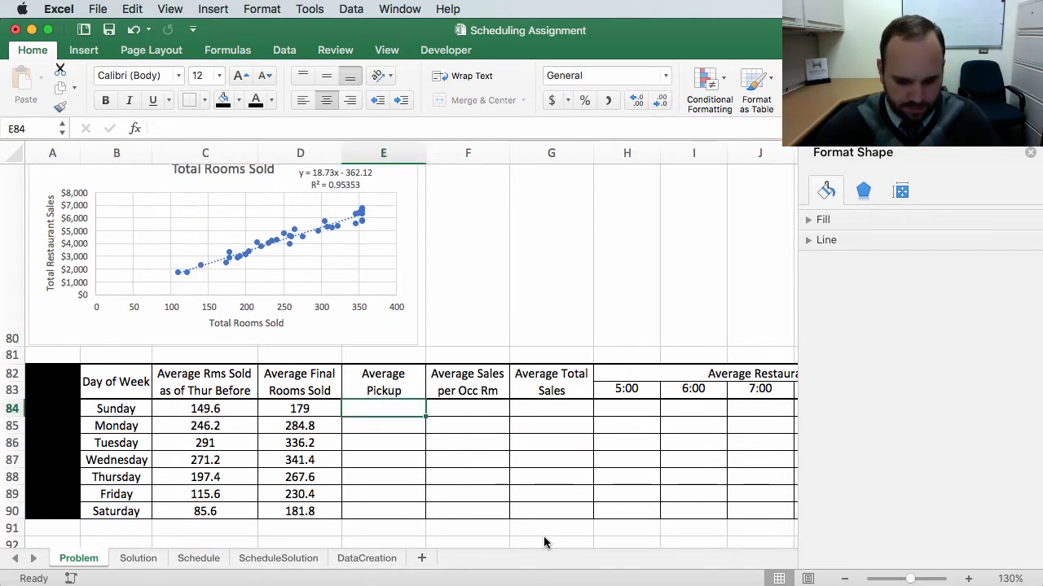
type("=")
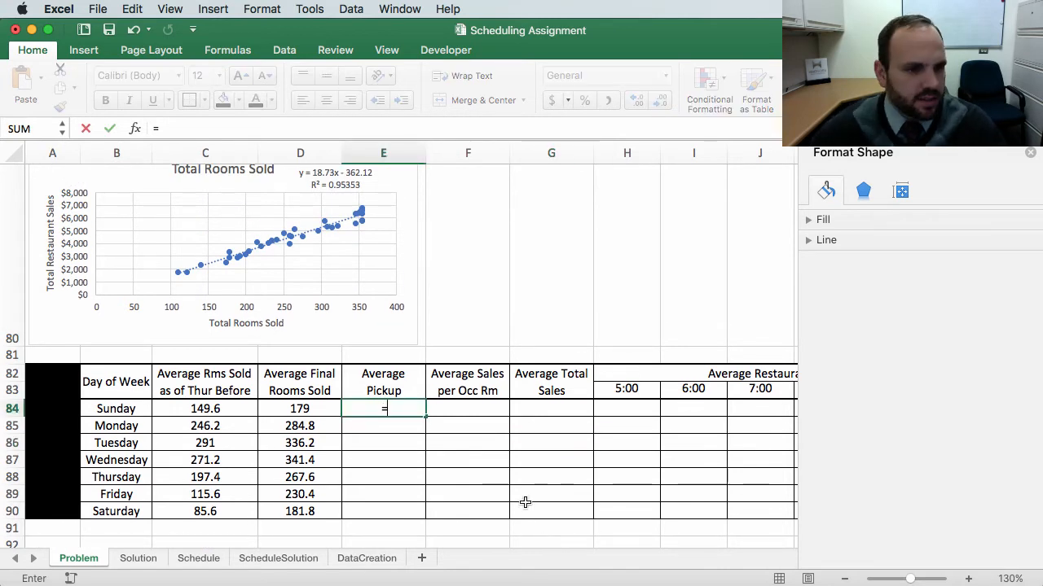
left_click(300, 409)
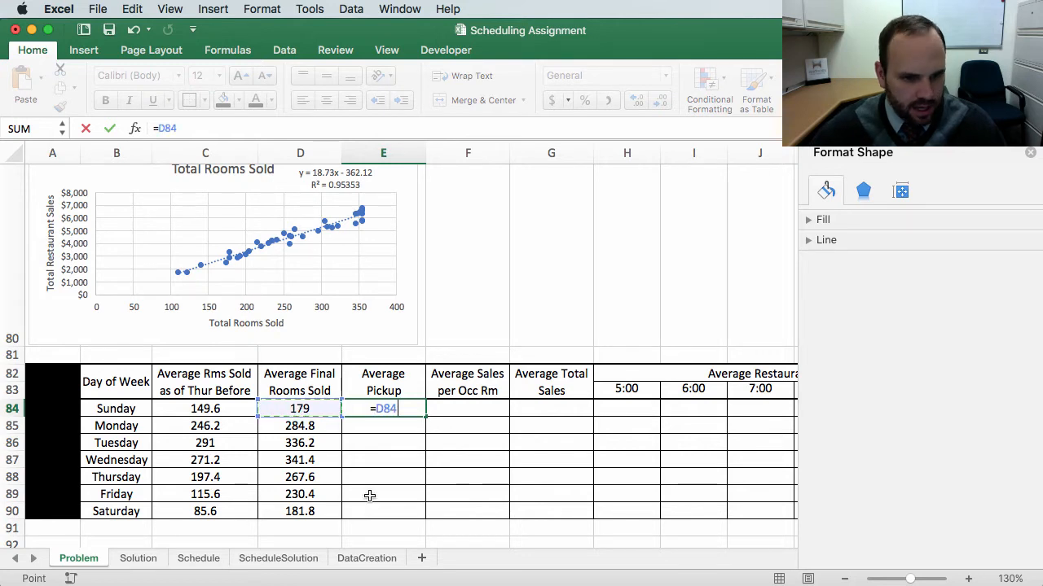
type("-")
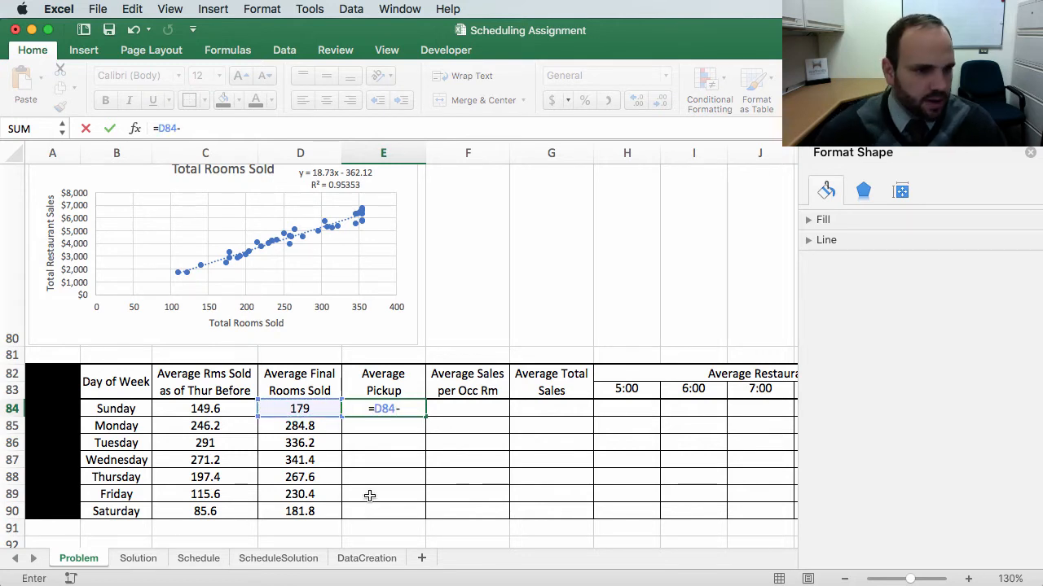
left_click(188, 409)
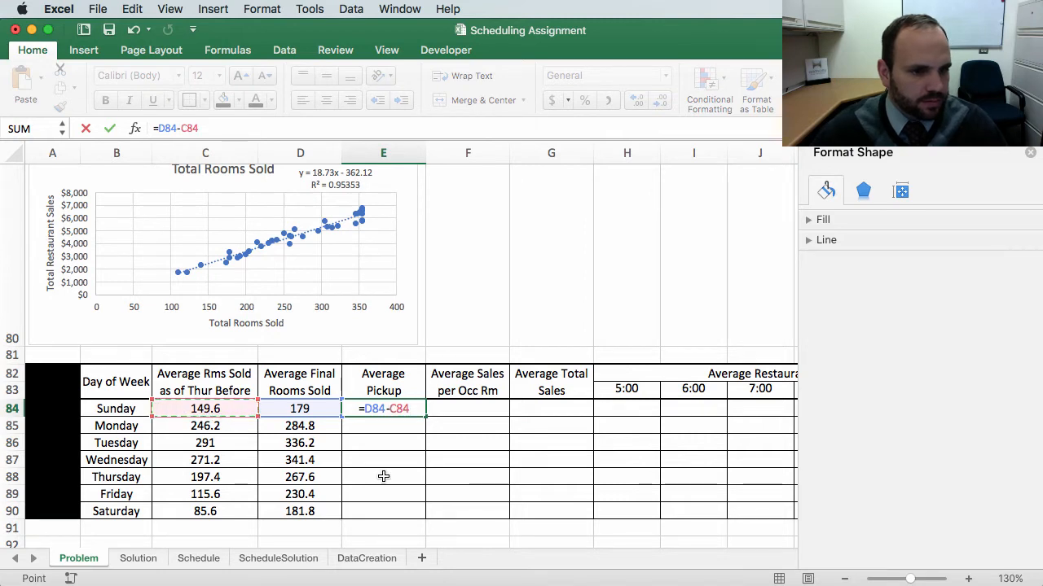
key("Return")
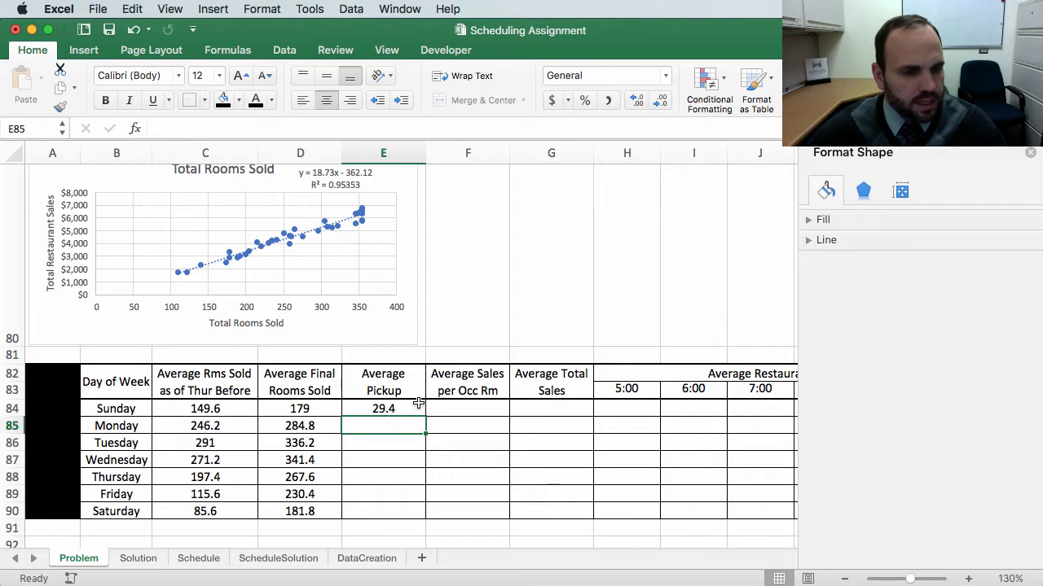
Step: Fill the E84 pickup formula down through E90
left_click(415, 408)
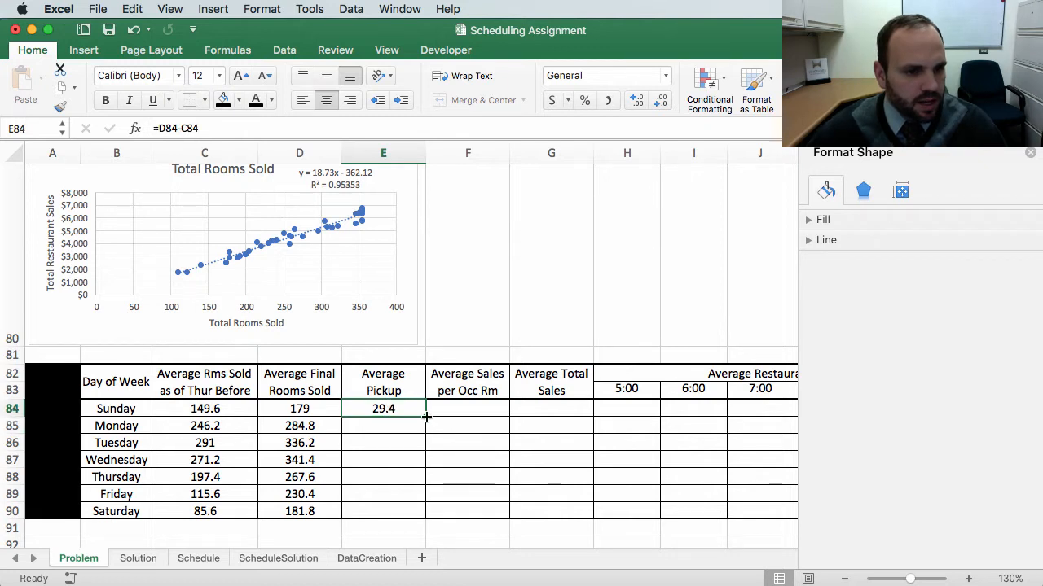
left_click_drag(426, 417, 425, 524)
left_click(439, 536)
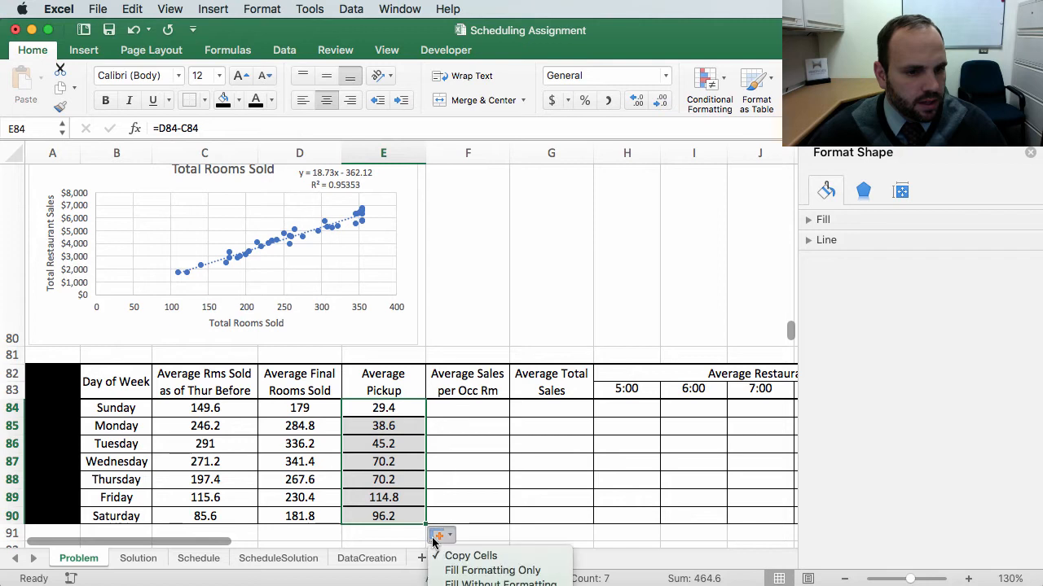
left_click(544, 498)
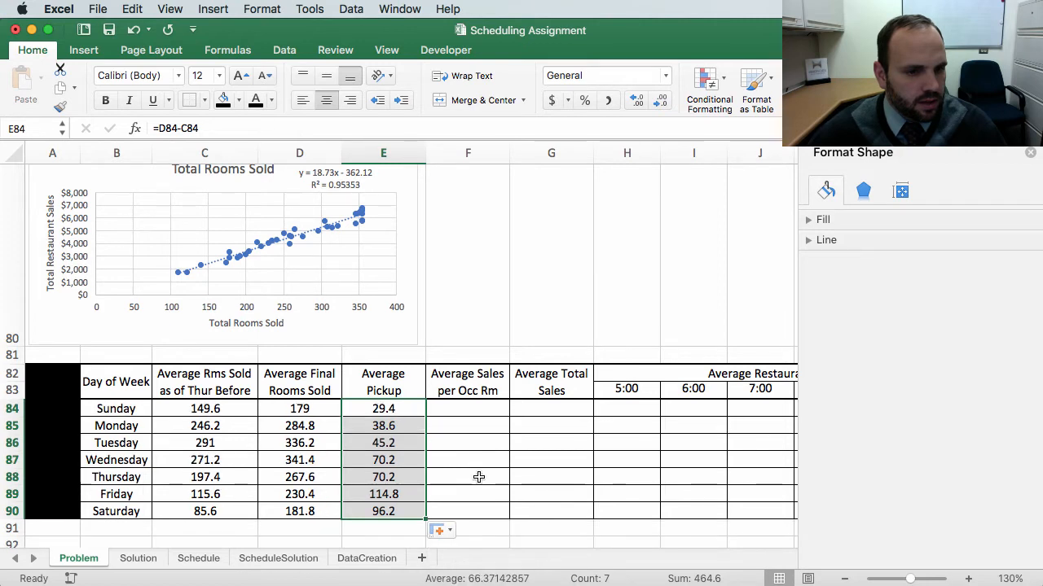
left_click(497, 442)
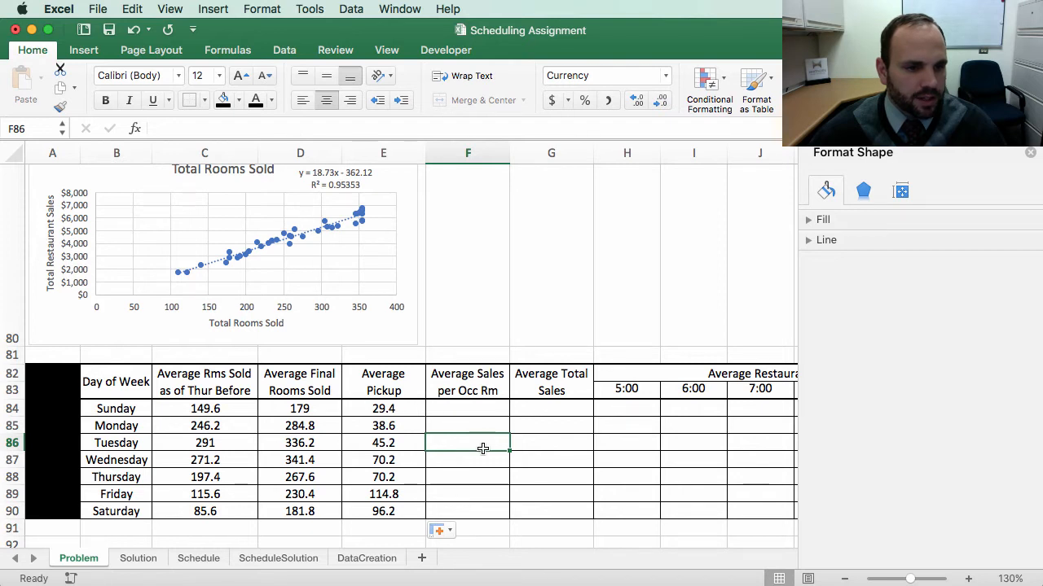
Step: Start wrapping E84's D84-C84 formula in a ROUND function, adding the separator for the digits argument
scroll(482, 448, "up", 2)
scroll(459, 432, "down", 4)
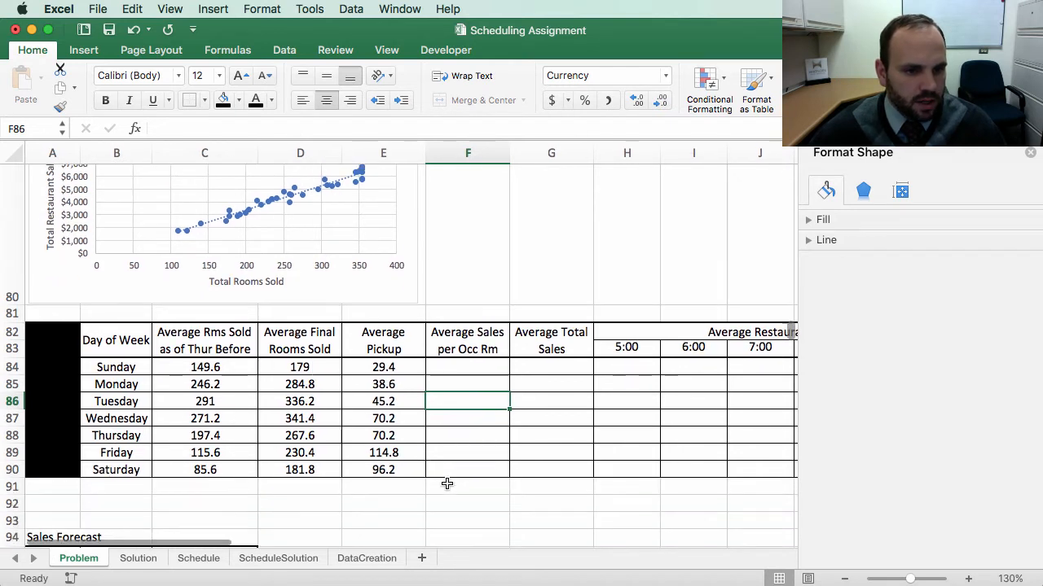
left_click(351, 367)
double_click(351, 367)
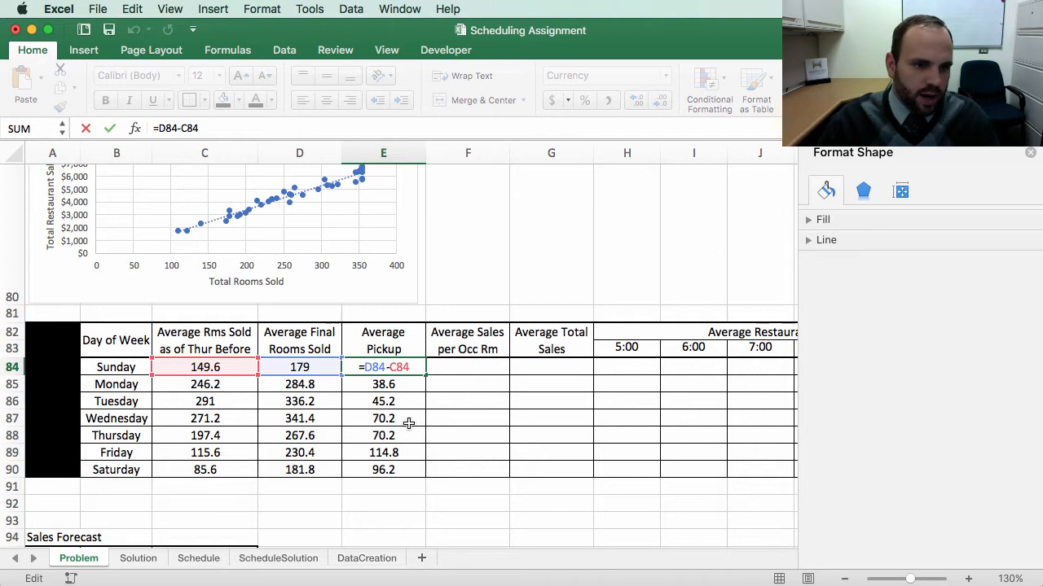
type("round")
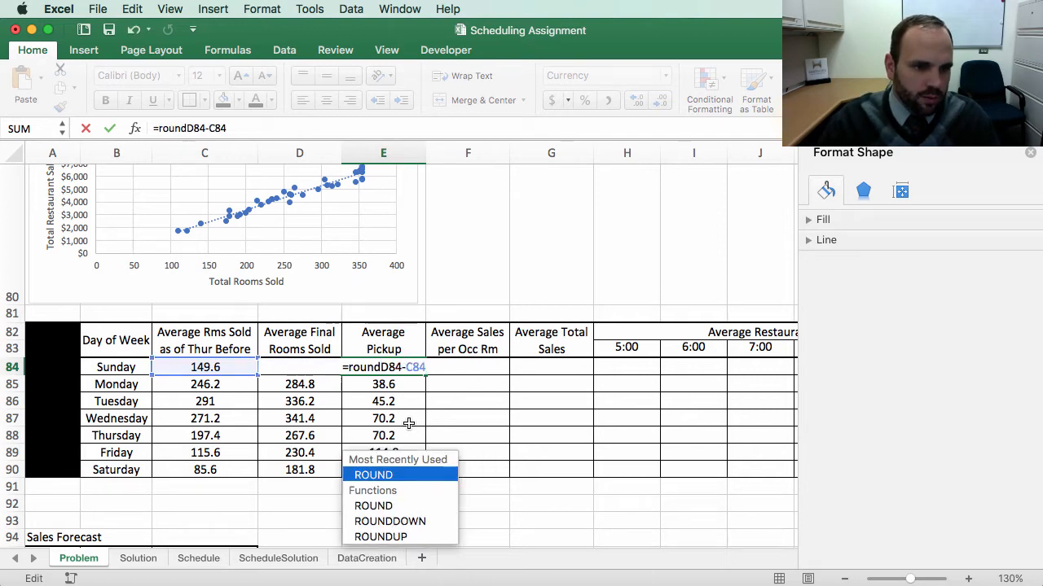
type("(")
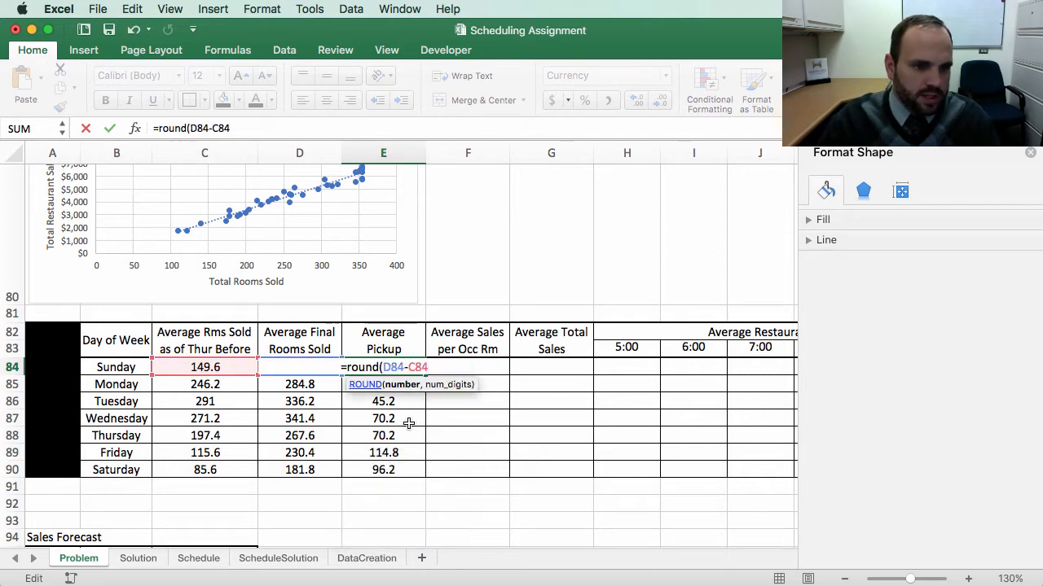
left_click(428, 368)
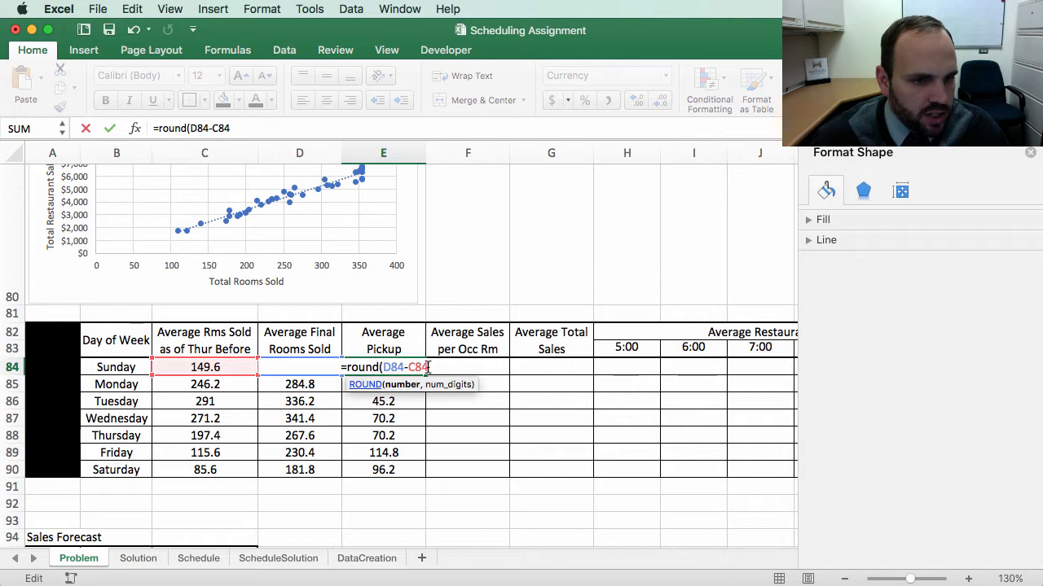
left_click(244, 128)
type(",")
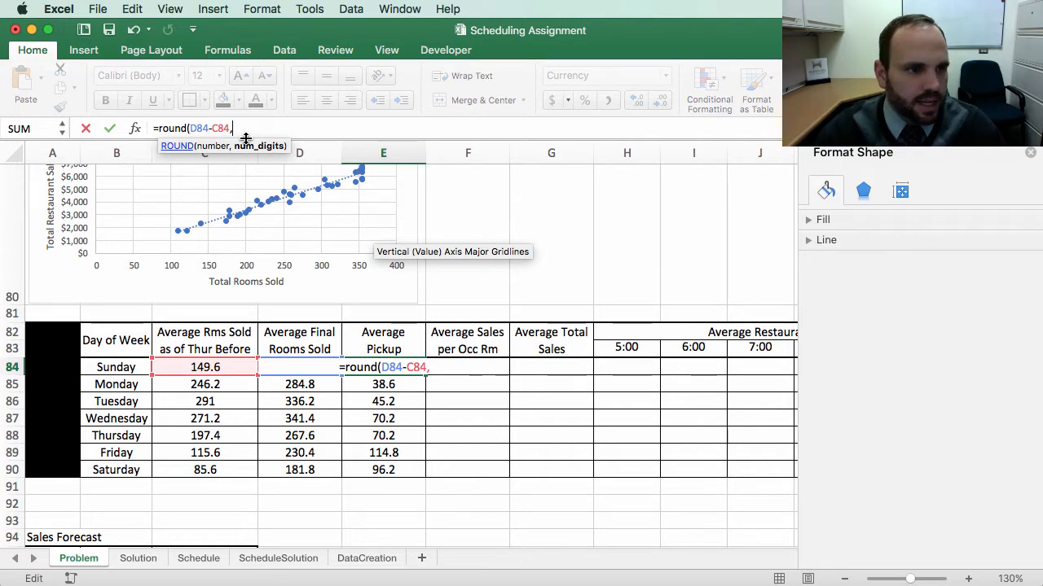
Step: Complete E84's ROUND formula with -1 as the number of digits and enter it
type("0")
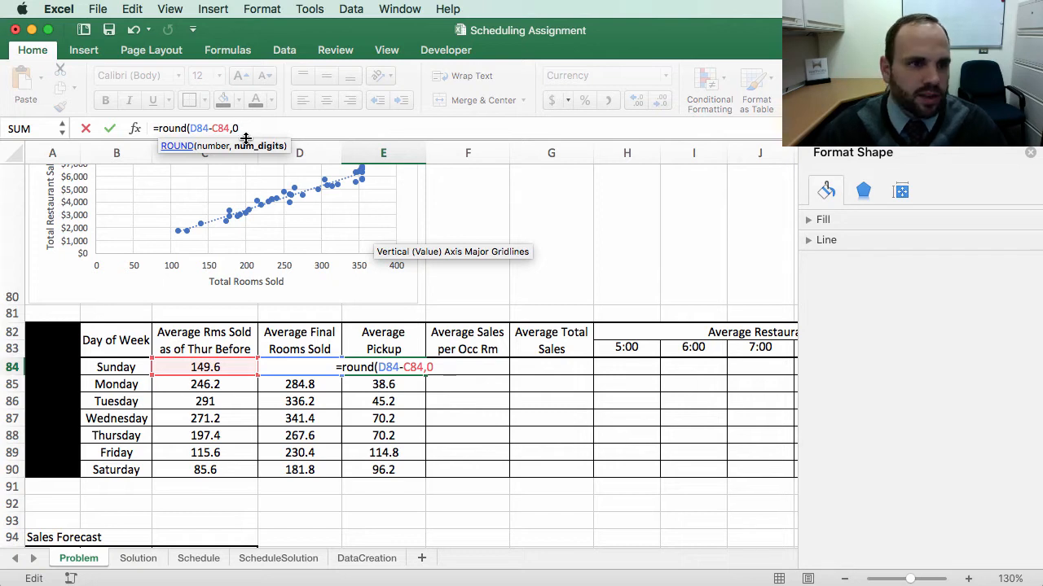
key("BackSpace")
type("1")
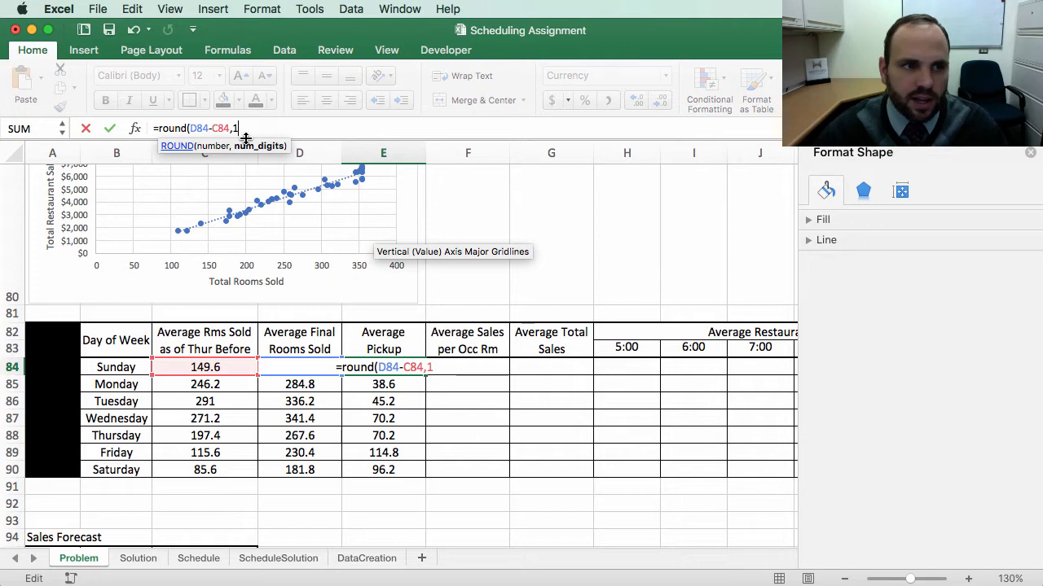
key("BackSpace")
type("2")
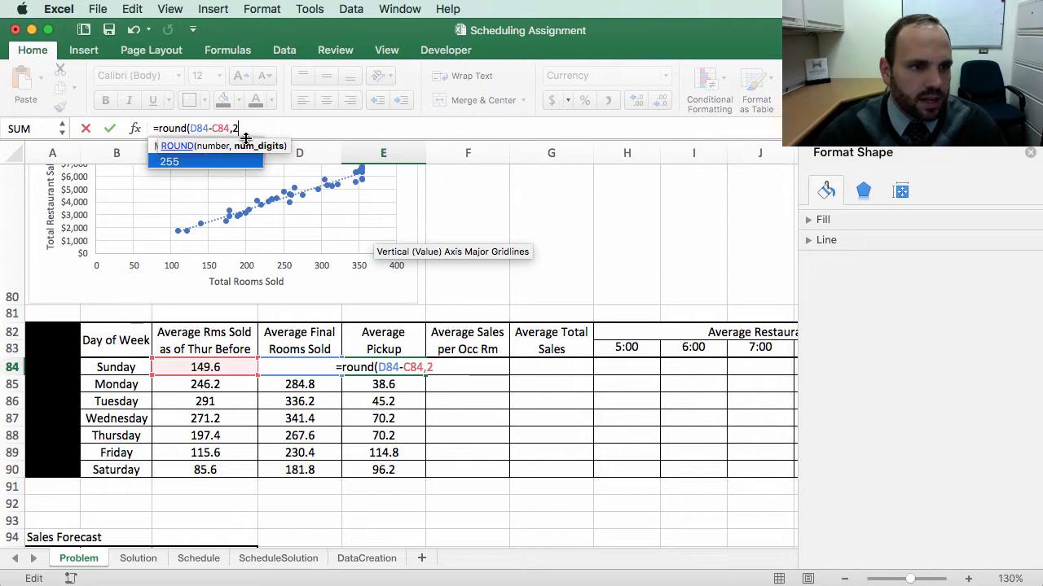
key("BackSpace")
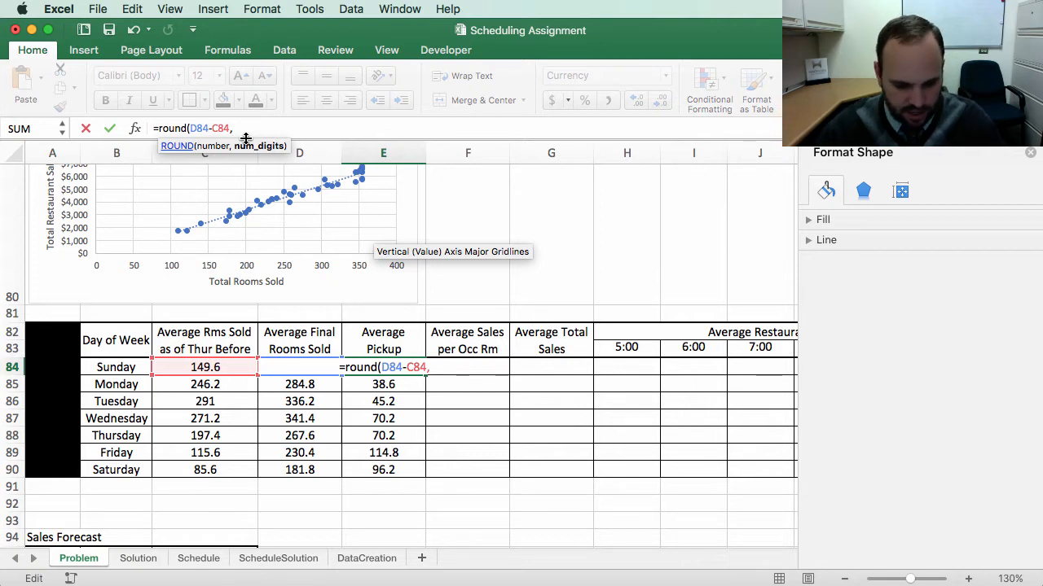
type("-1")
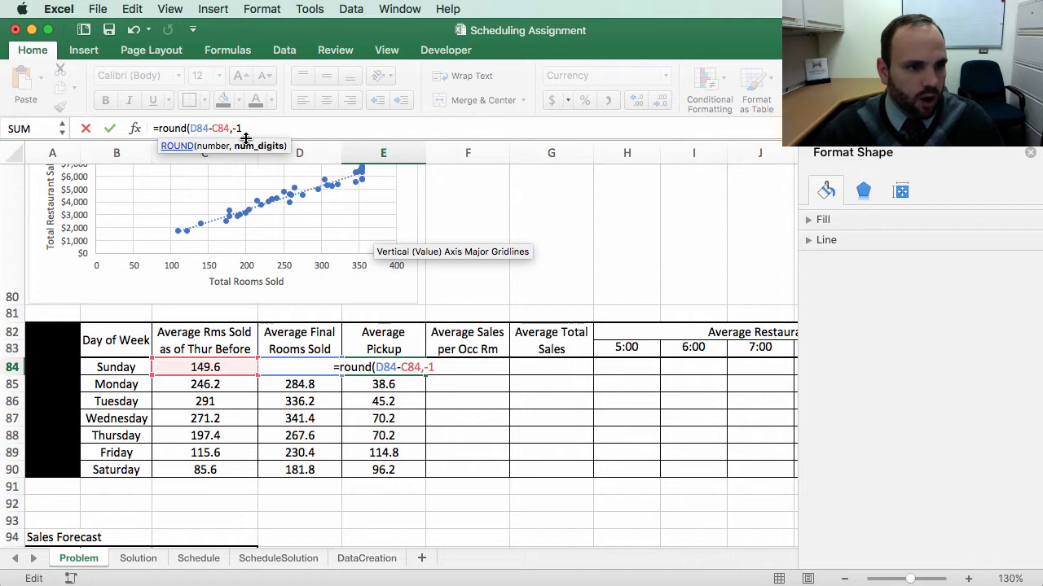
type(")")
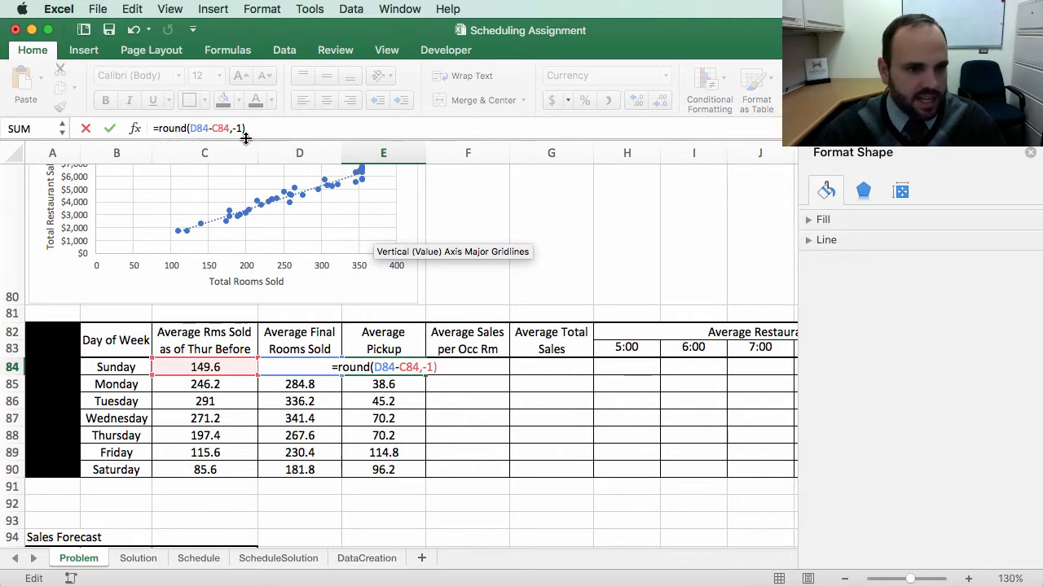
key("Return")
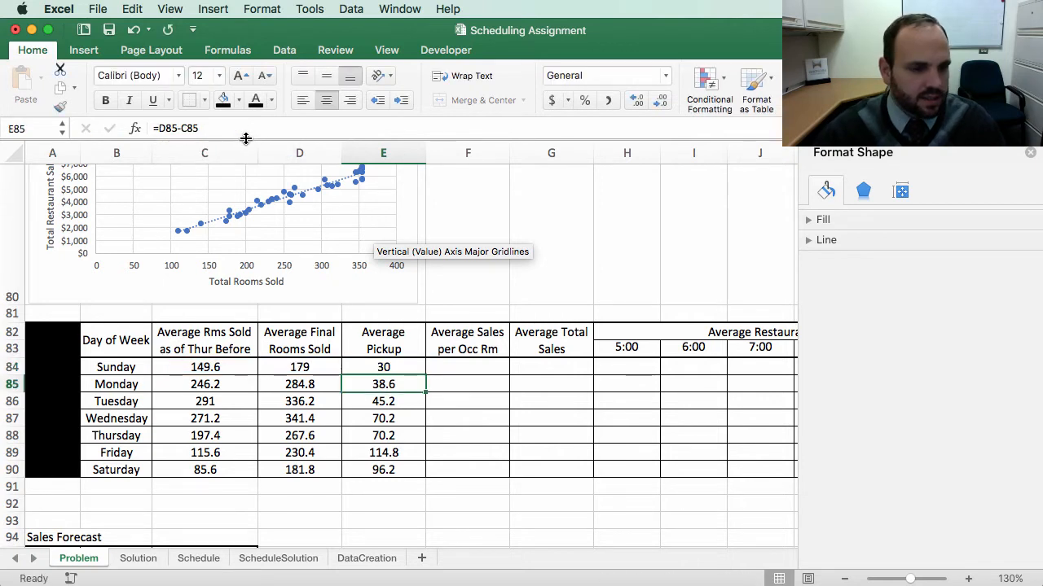
Step: Change the digits argument of E84's ROUND formula to 0
double_click(393, 367)
left_click(220, 128)
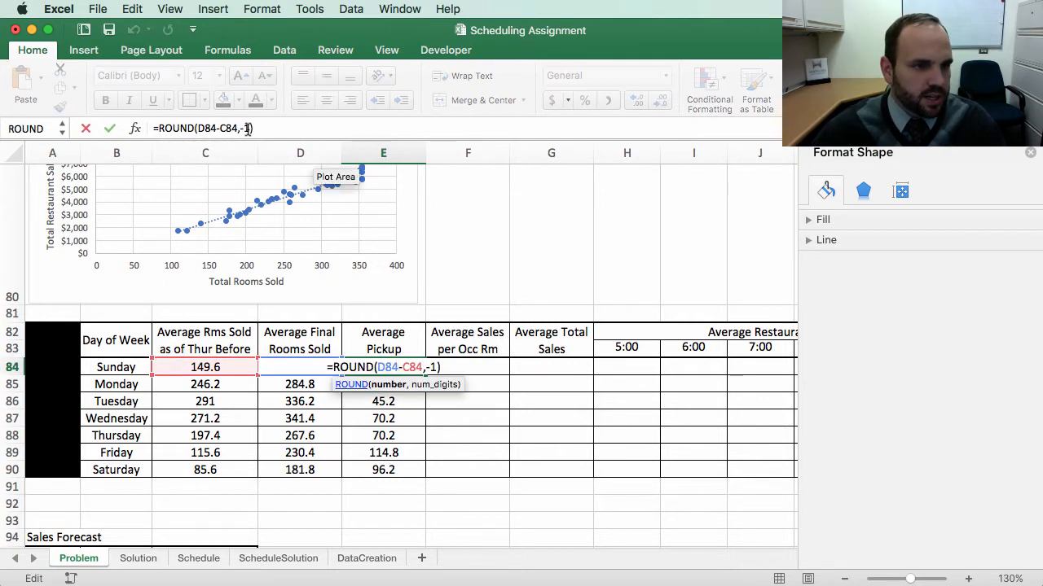
left_click(248, 129)
key("BackSpace")
key("BackSpace")
type("0")
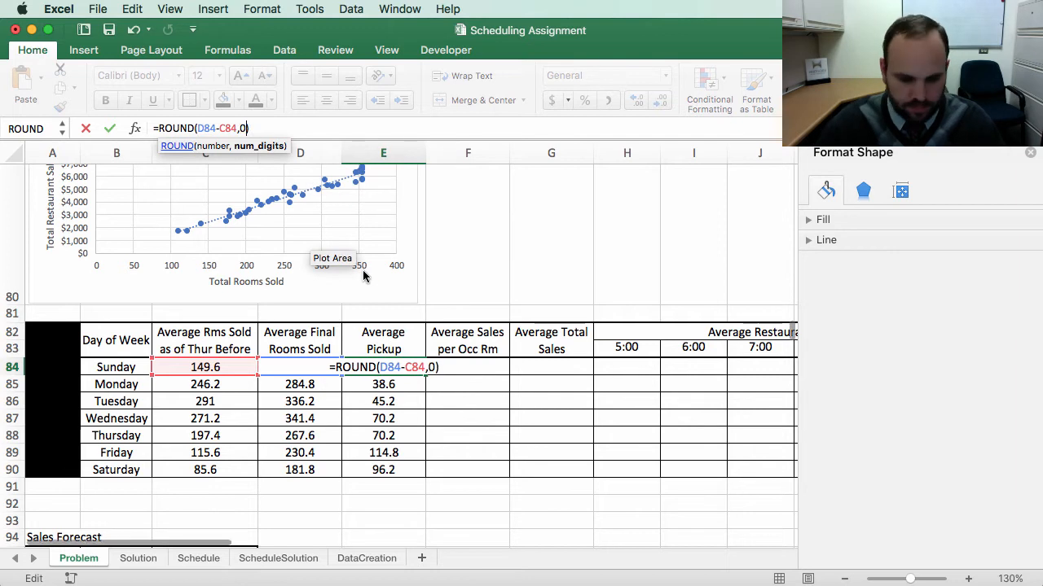
key("Return")
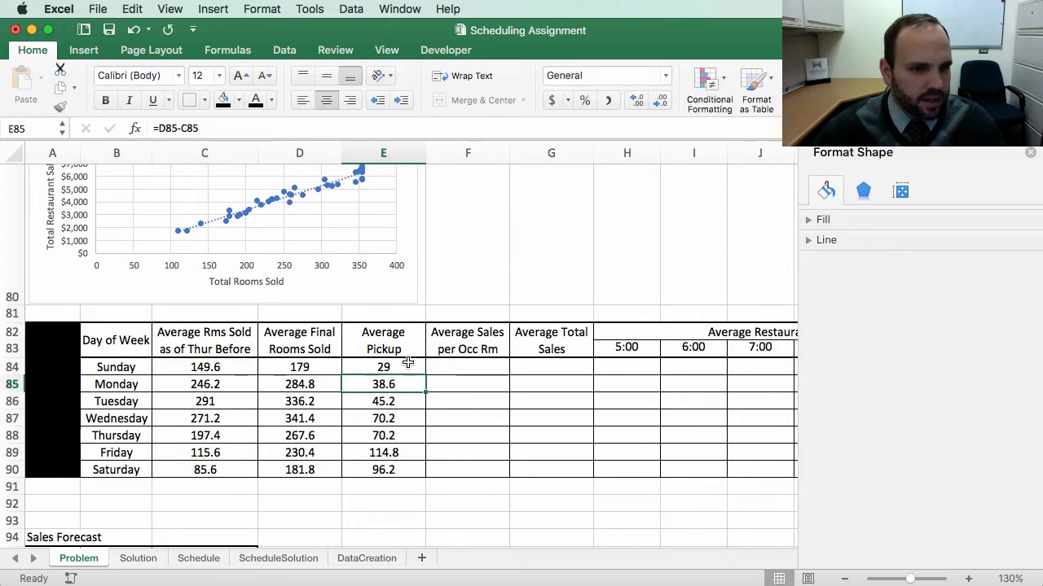
Step: Fill E84's rounded pickup formula down through E90 without copying formatting
left_click(410, 363)
left_click_drag(424, 376, 420, 475)
left_click(440, 494)
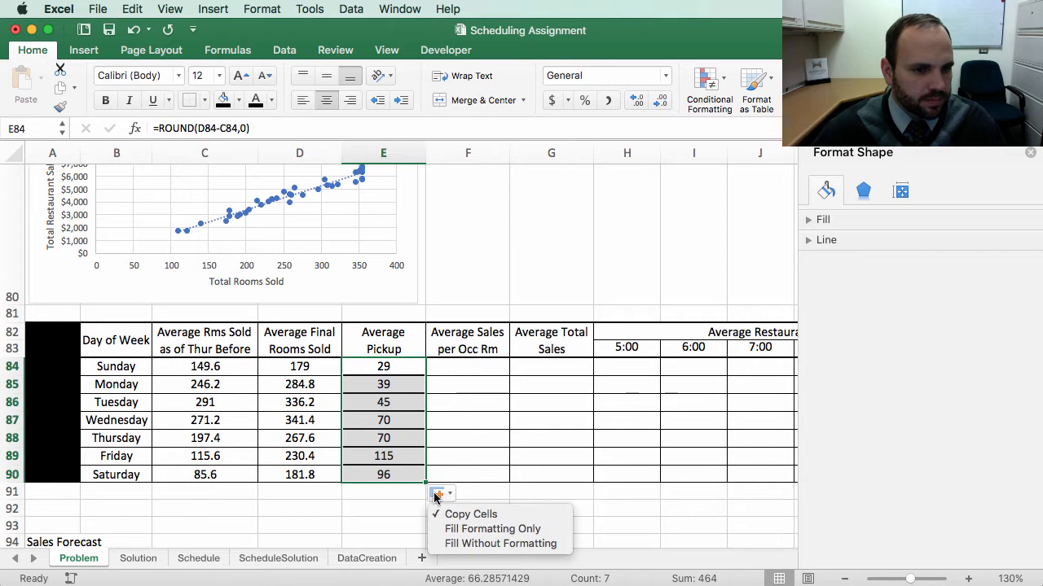
left_click(470, 545)
left_click(655, 452)
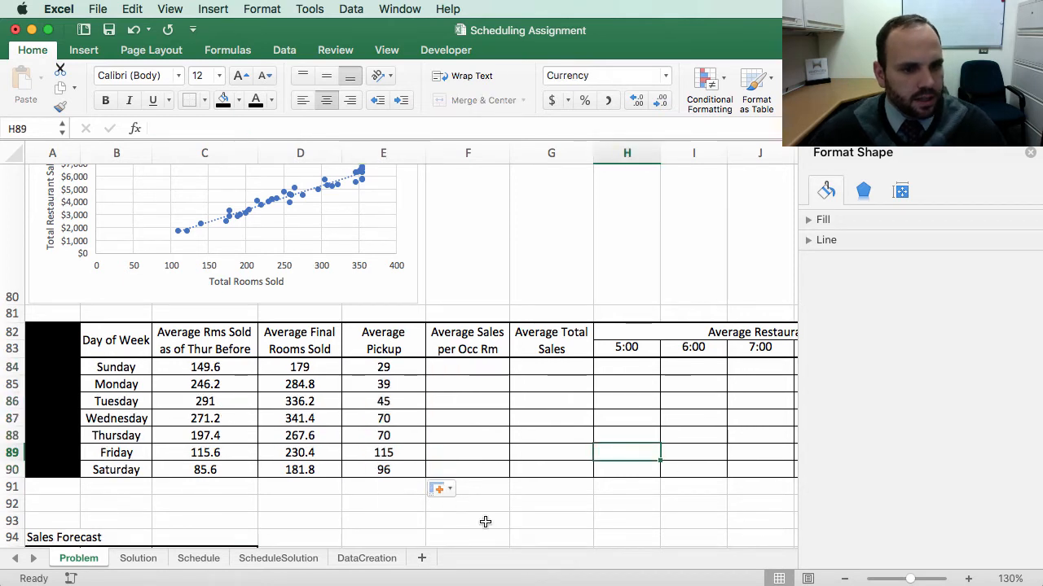
Step: Scroll through the daily data table above to review the Total Sales column
scroll(497, 489, "right", 1)
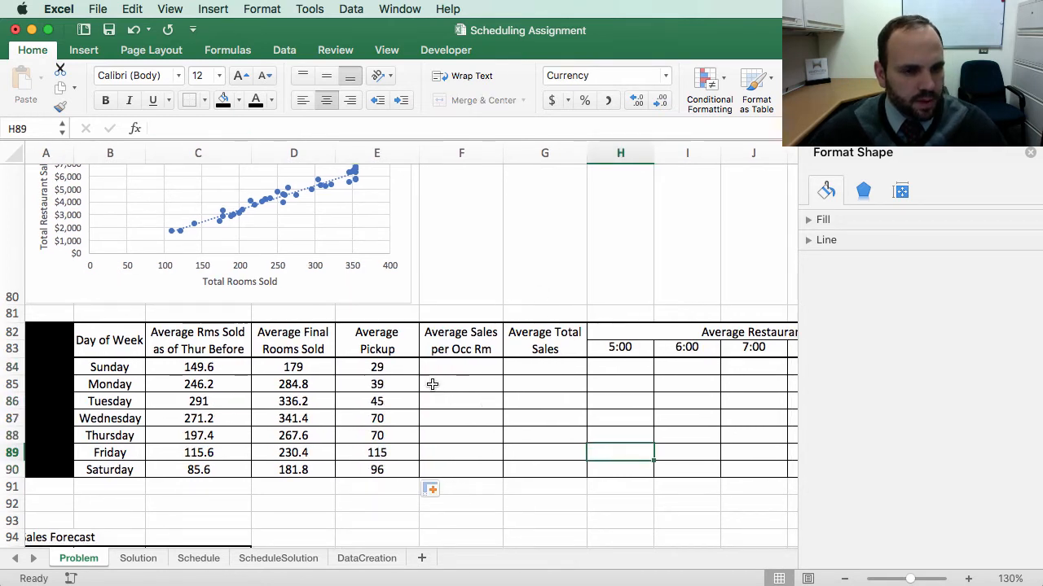
scroll(492, 368, "right", 1)
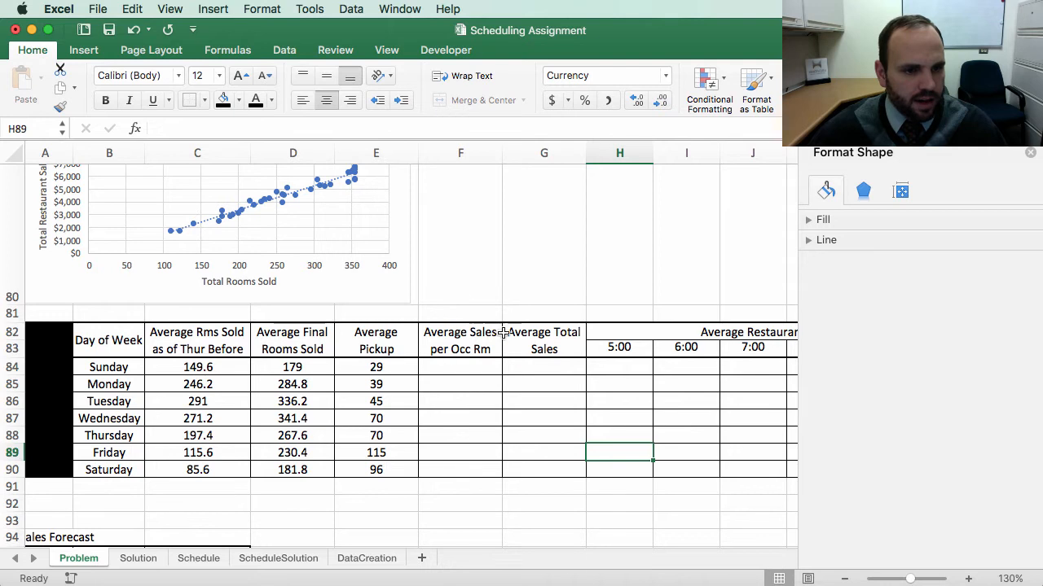
scroll(432, 365, "left", 1)
scroll(457, 348, "up", 1)
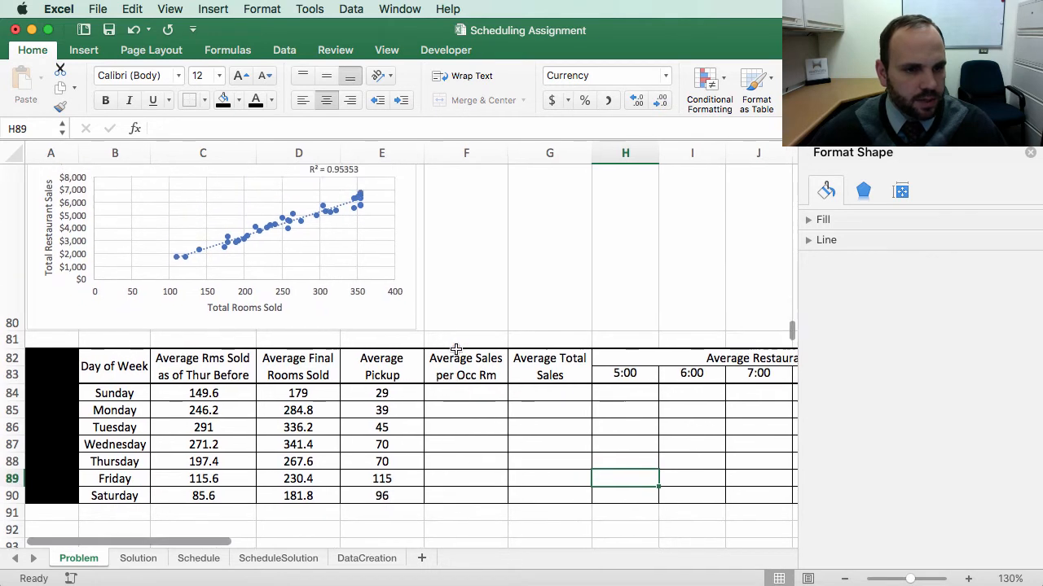
scroll(456, 349, "up", 15)
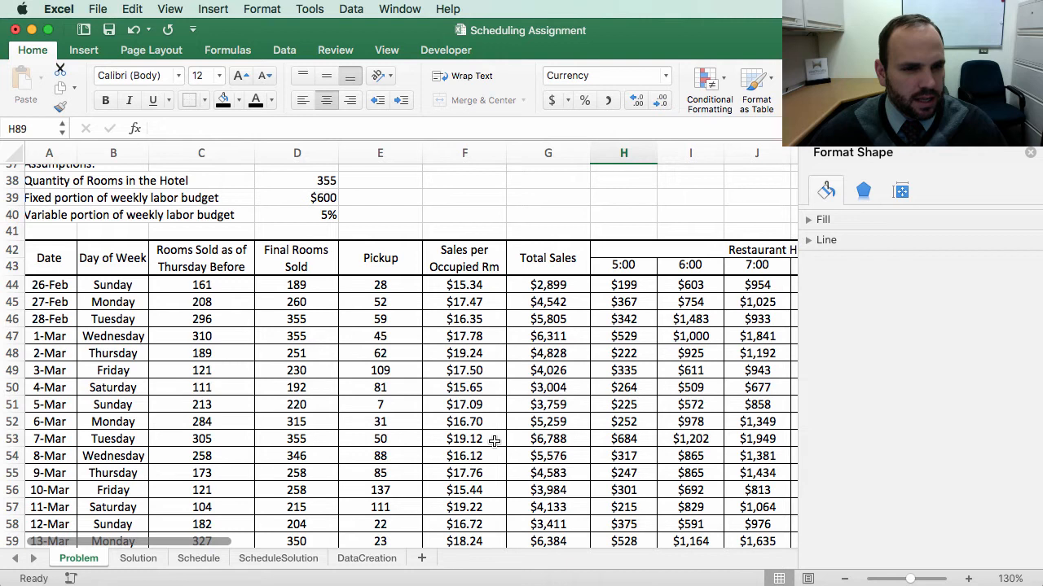
scroll(495, 441, "down", 10)
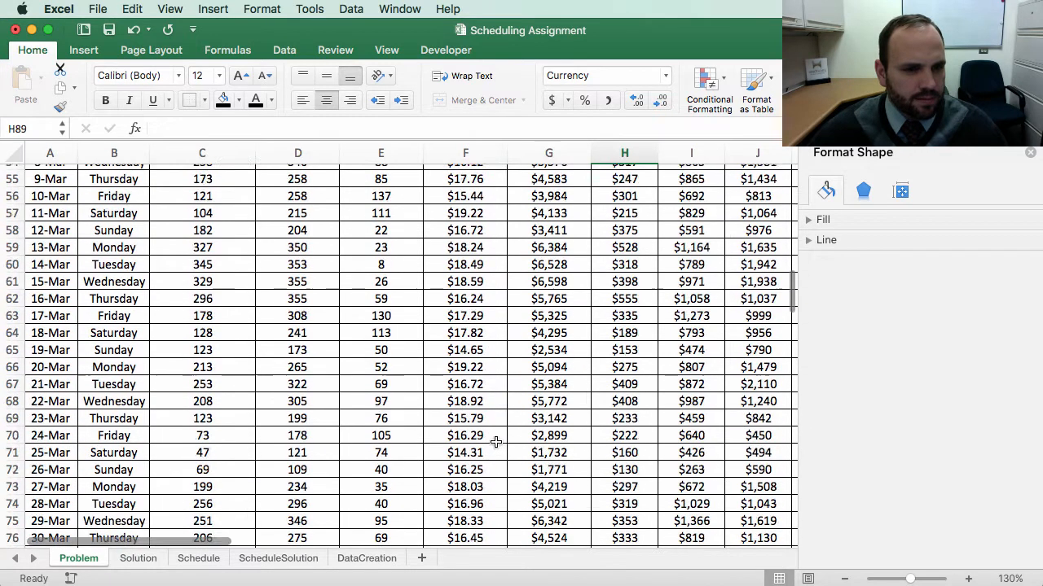
scroll(496, 440, "down", 15)
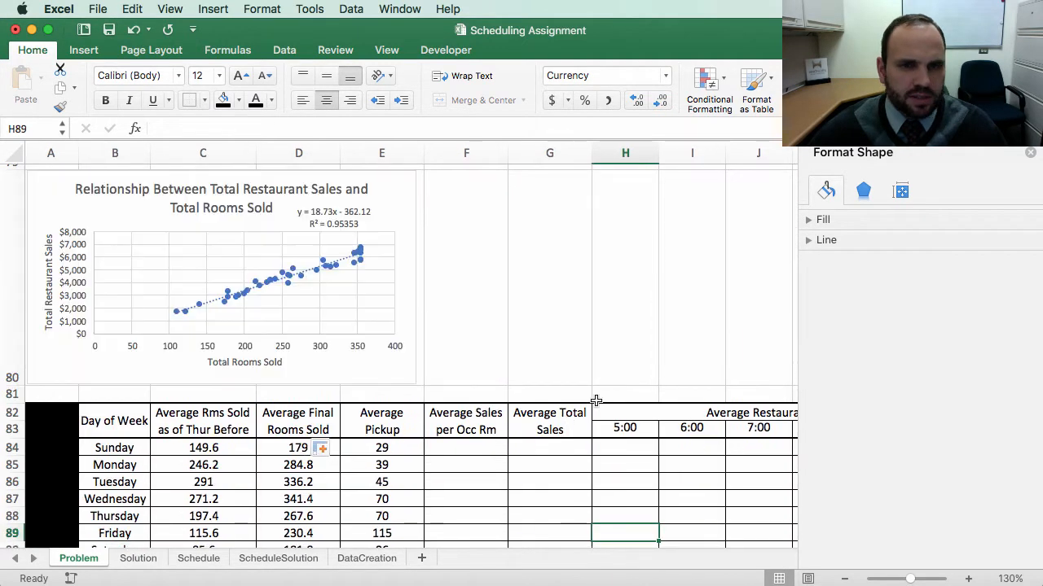
left_click(457, 446)
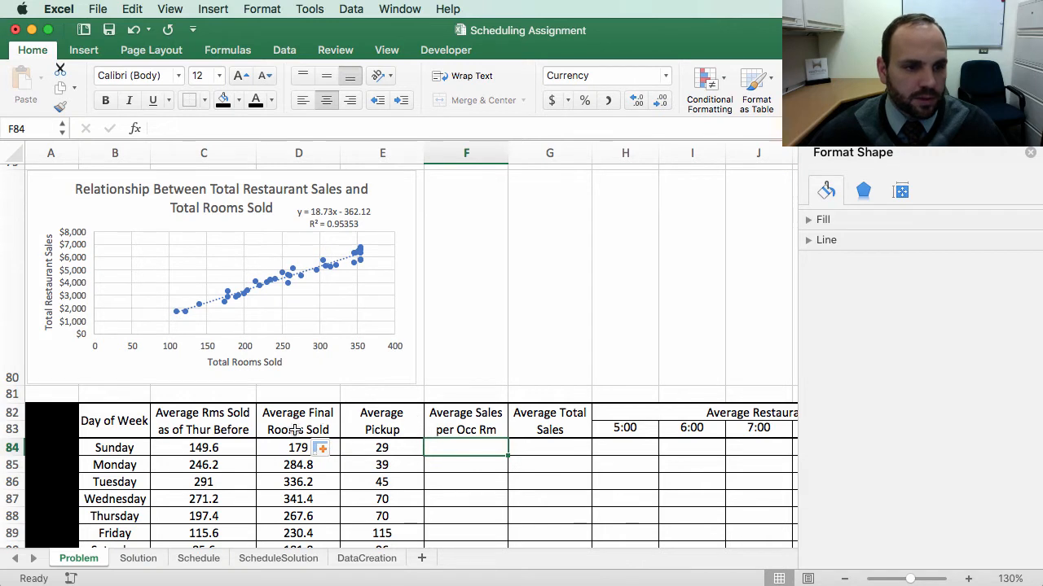
Step: Enter an AVERAGE formula in G84 averaging the Sunday total sales cells G44, G51, G58, G65 and G72
left_click(546, 452)
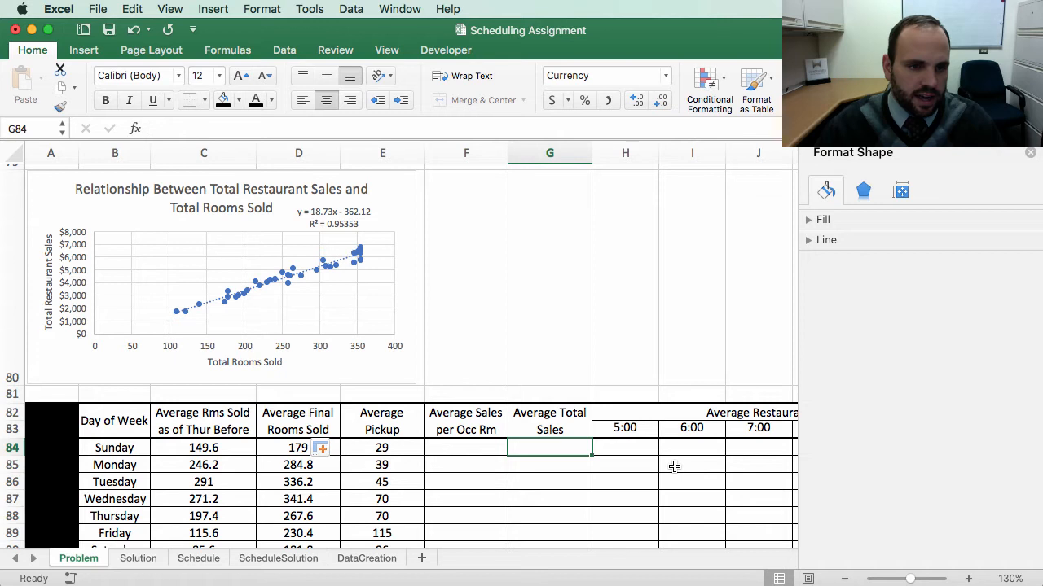
type("=")
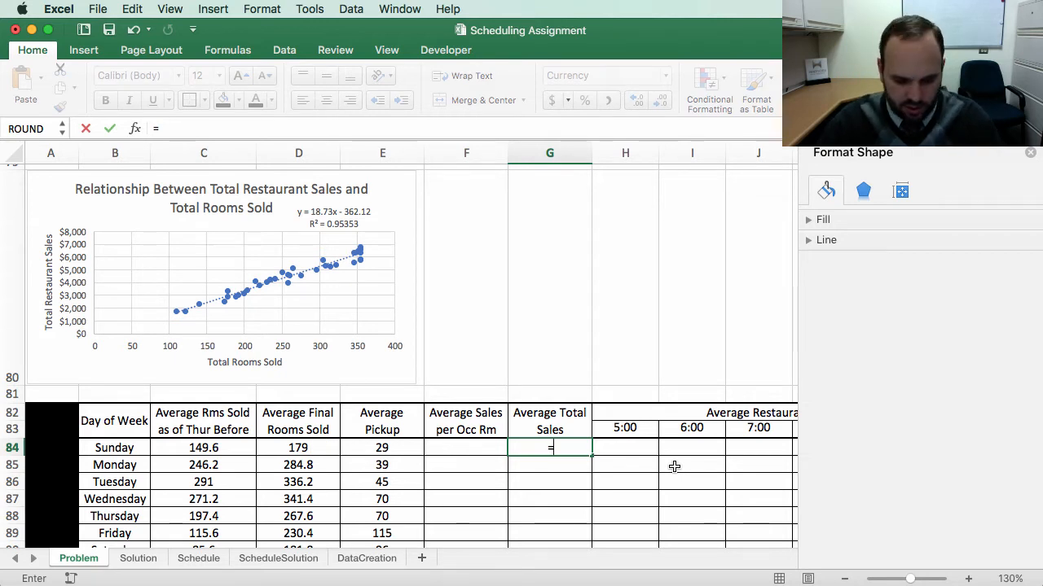
type("average")
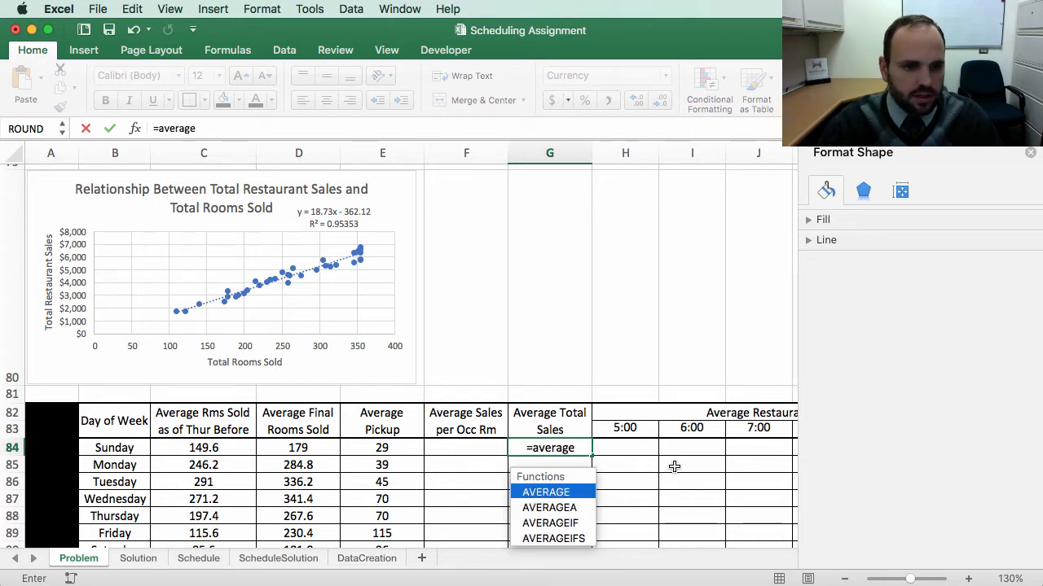
type("(")
scroll(611, 301, "up", 10)
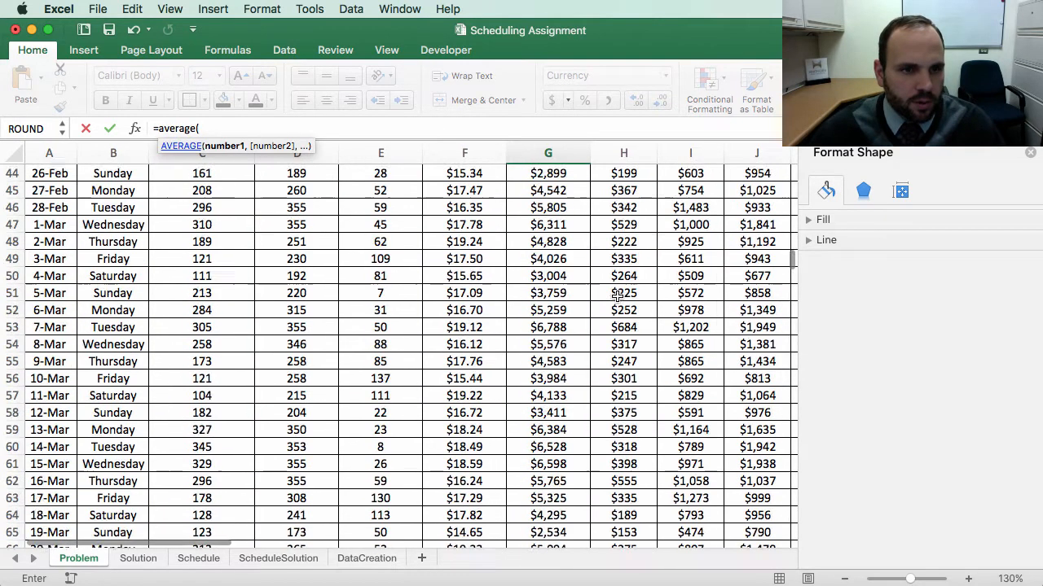
scroll(617, 296, "up", 2)
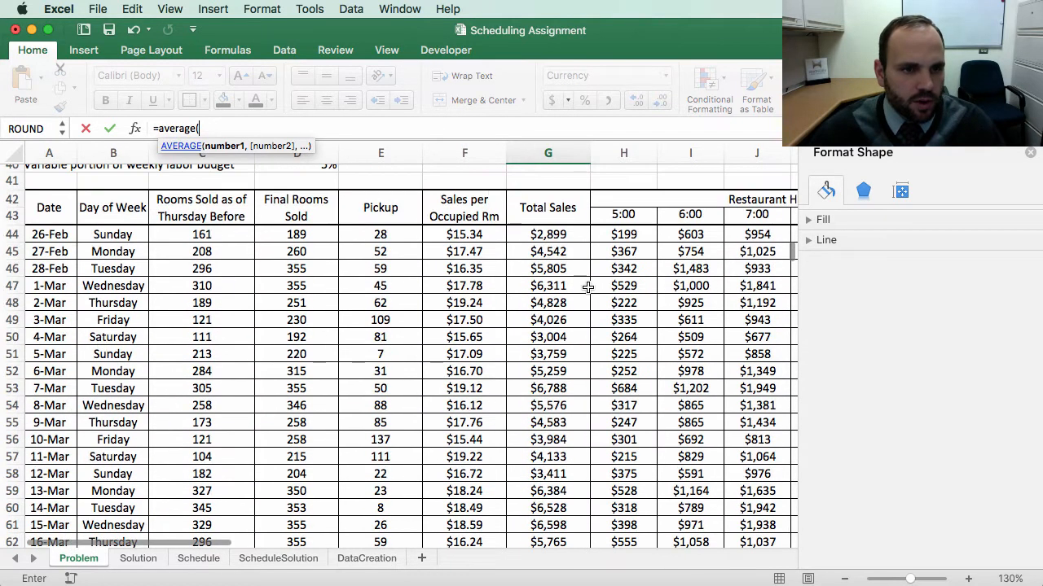
left_click(561, 236)
type(",")
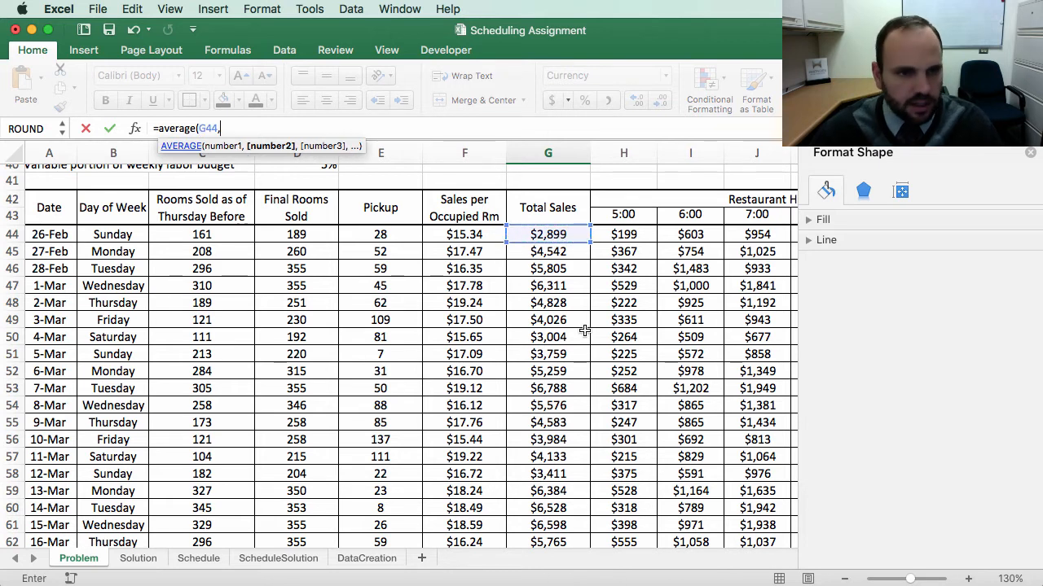
left_click(547, 353)
scroll(593, 425, "down", 3)
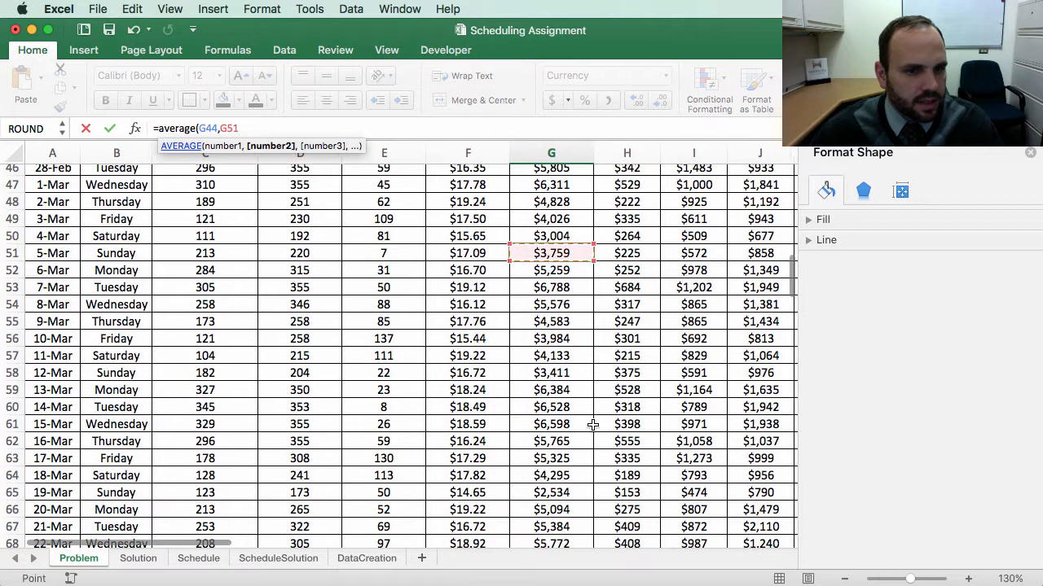
type(",")
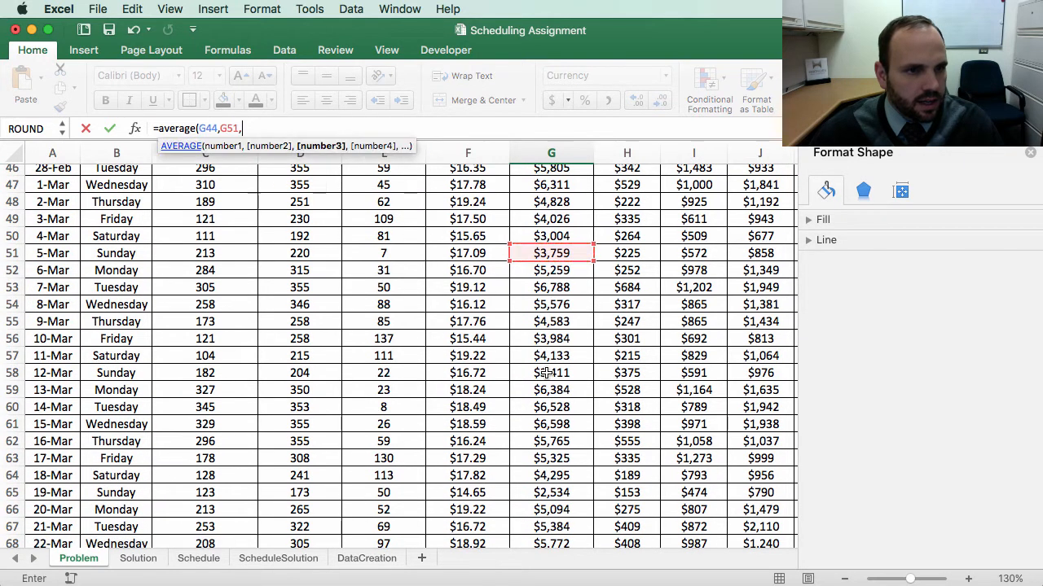
left_click(548, 372)
scroll(599, 420, "down", 5)
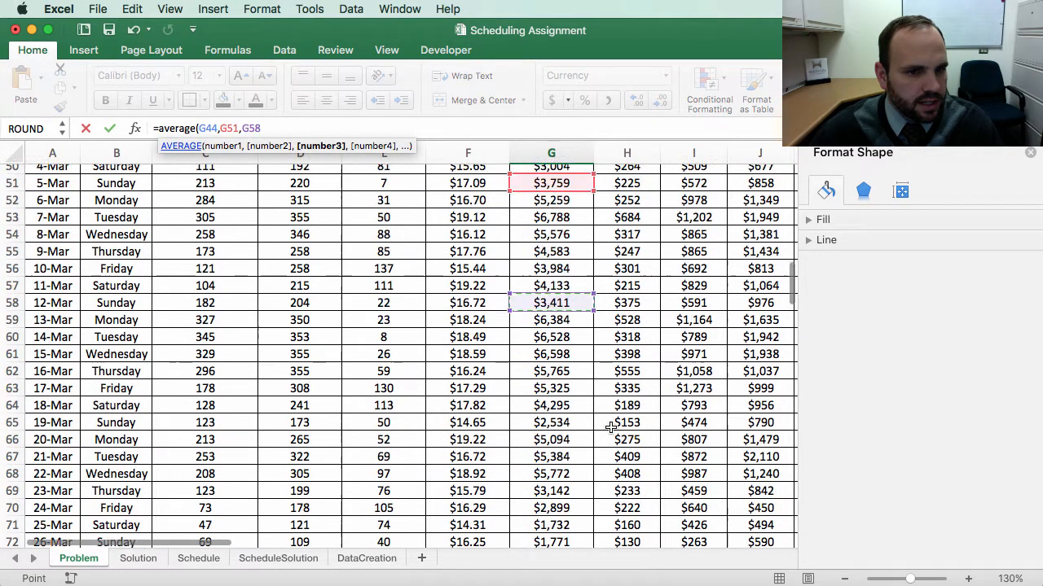
type(",")
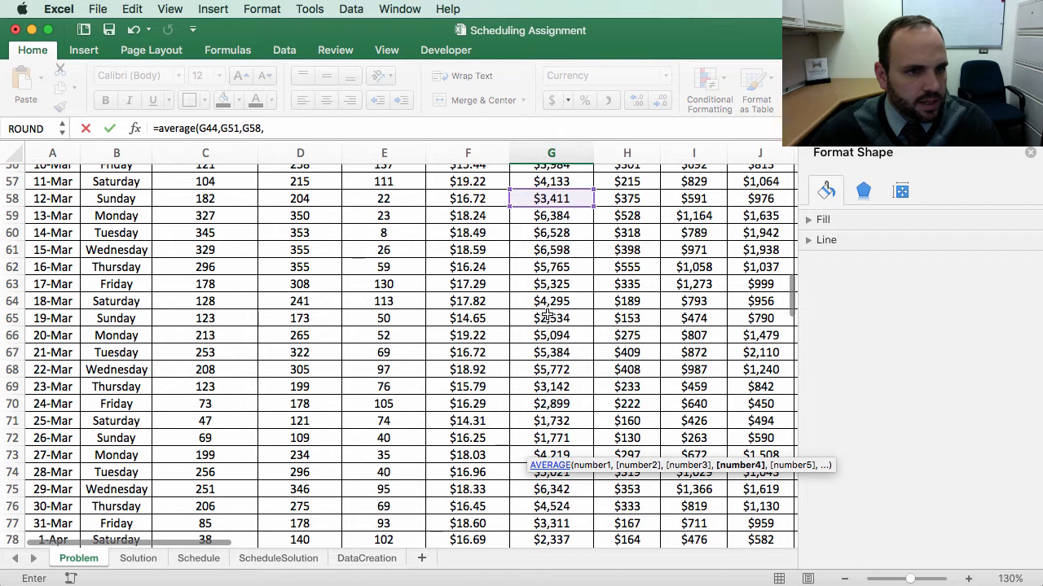
left_click(547, 316)
scroll(647, 391, "down", 3)
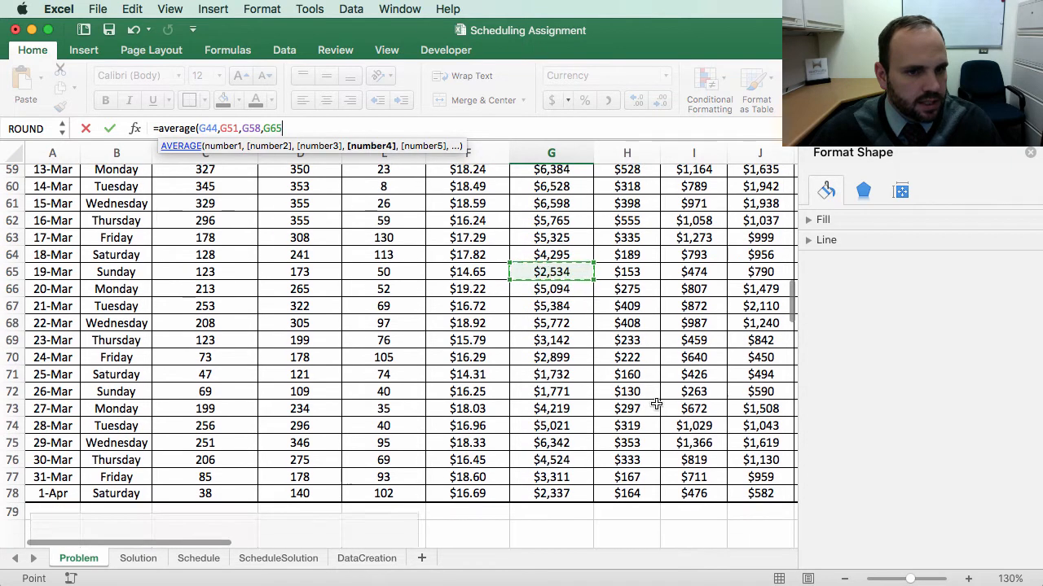
type(",")
left_click(554, 391)
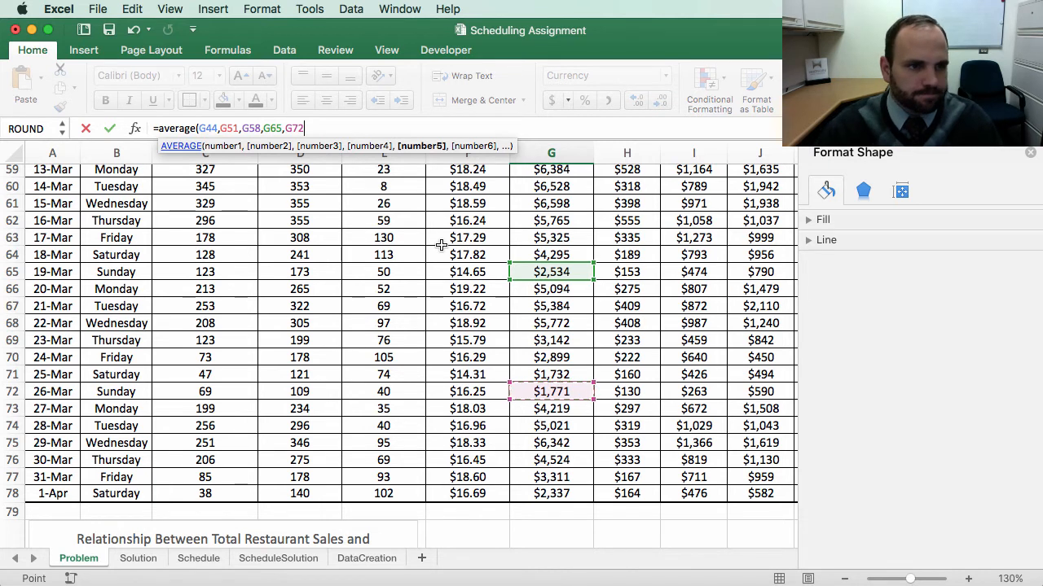
type(")")
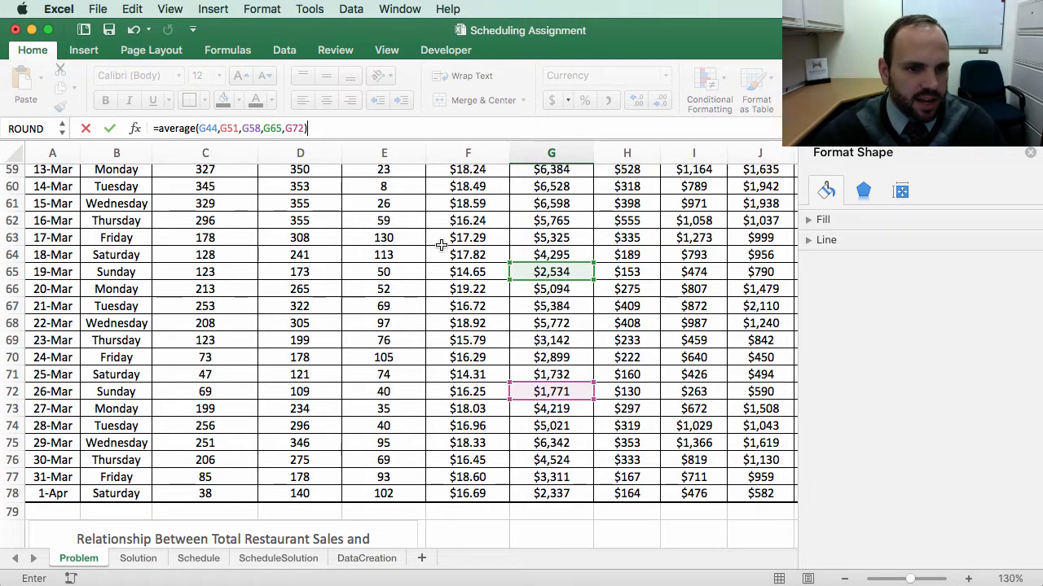
key("Return")
Step: Fill G84's average total sales formula down through G90 without copying formatting
scroll(637, 316, "down", 1)
scroll(637, 316, "down", 5)
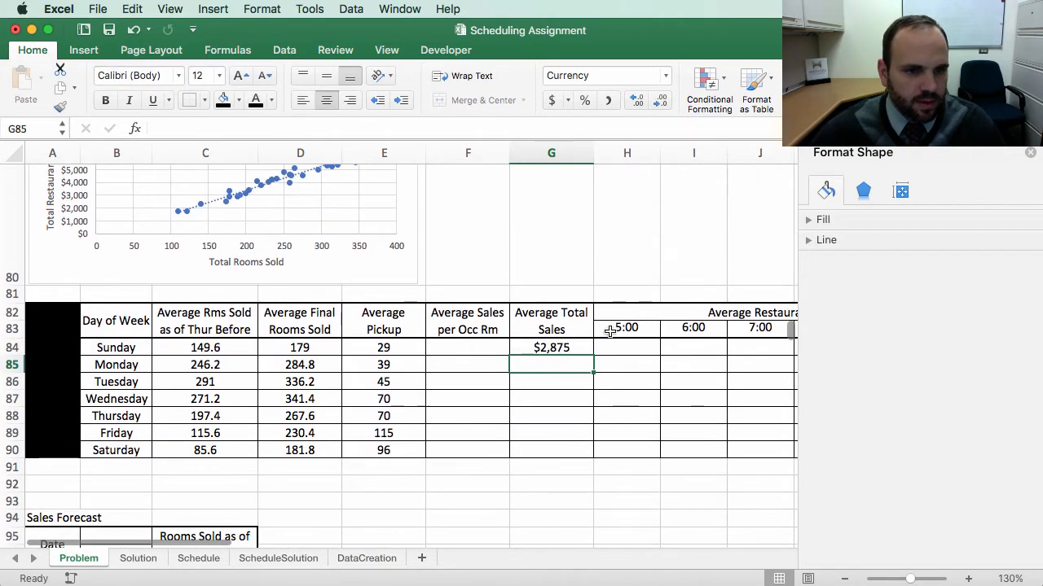
left_click(562, 351)
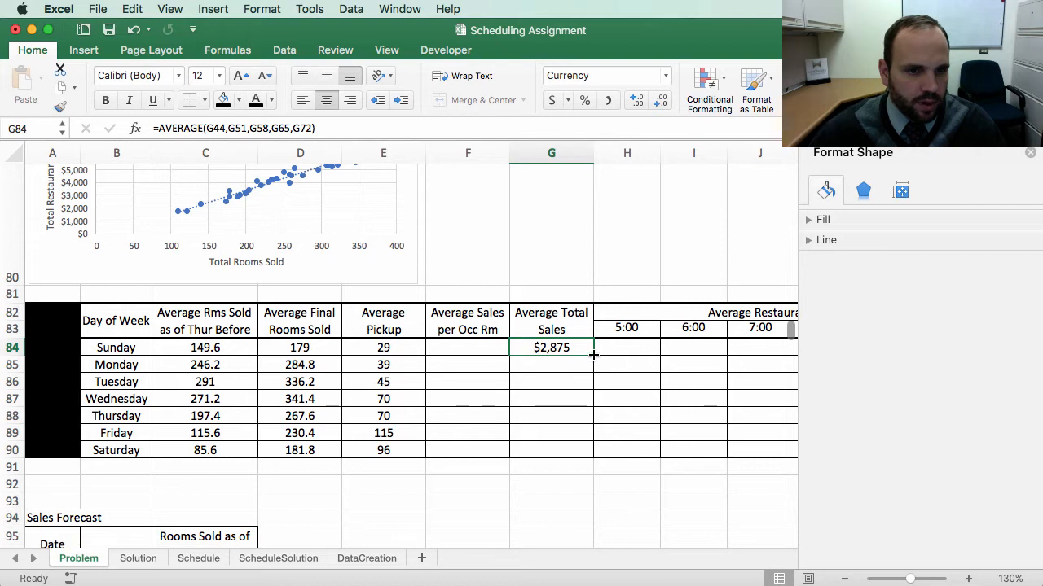
left_click_drag(593, 355, 604, 466)
left_click(607, 474)
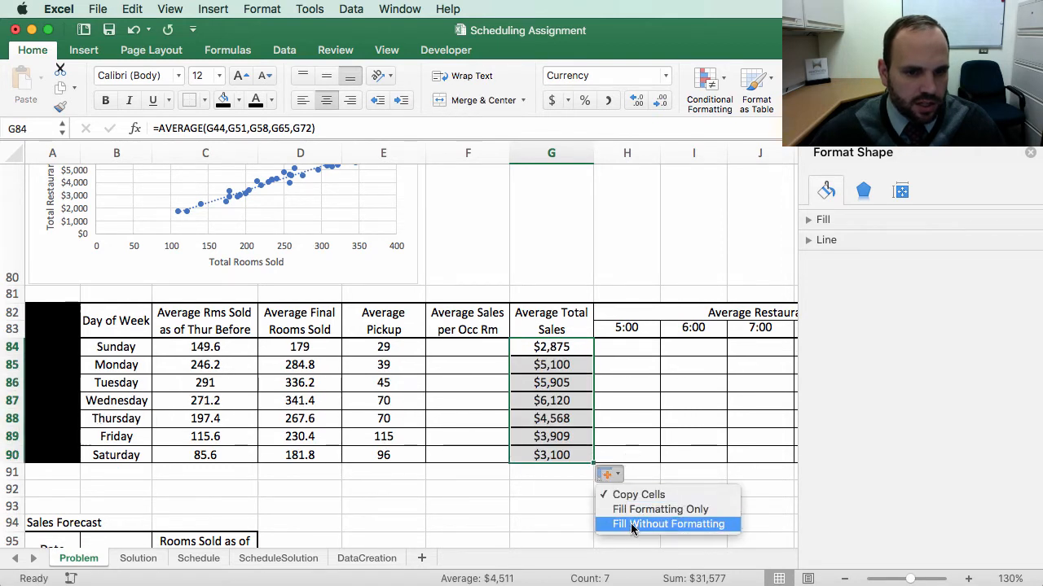
left_click(633, 528)
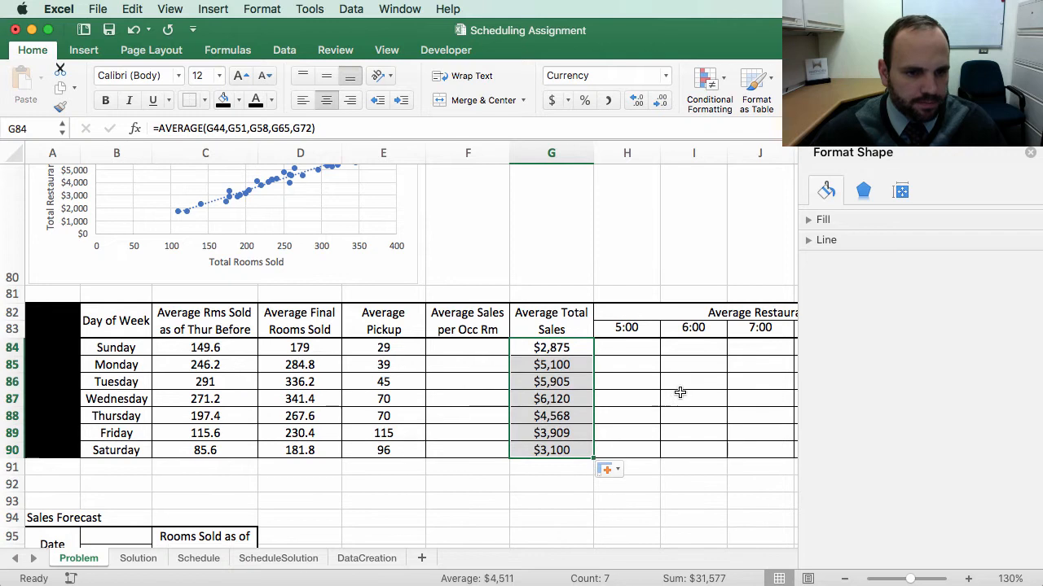
Step: Enter a formula in F84 dividing average total sales G84 by average final rooms sold D84
left_click(681, 397)
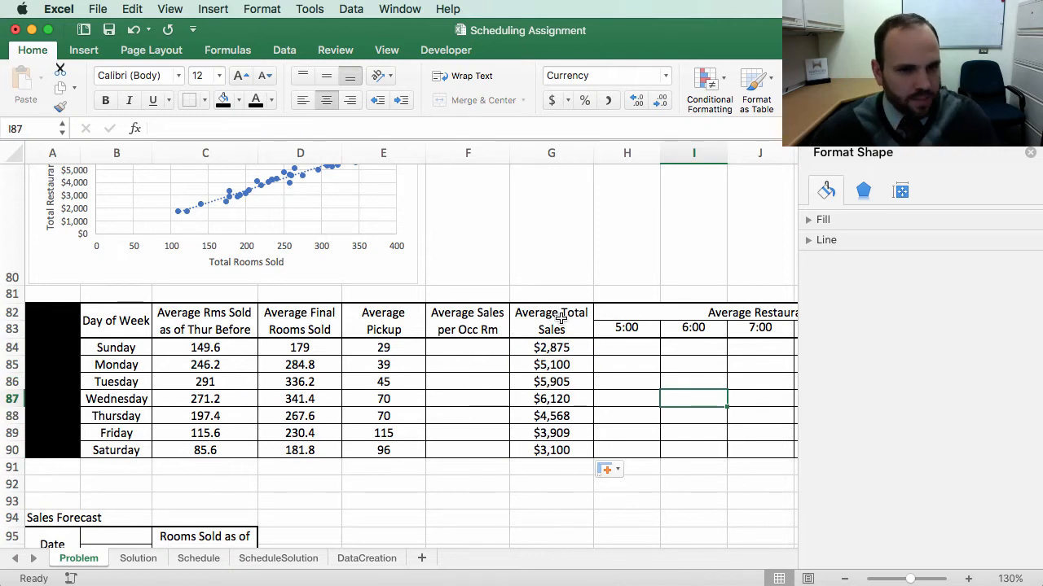
left_click(456, 347)
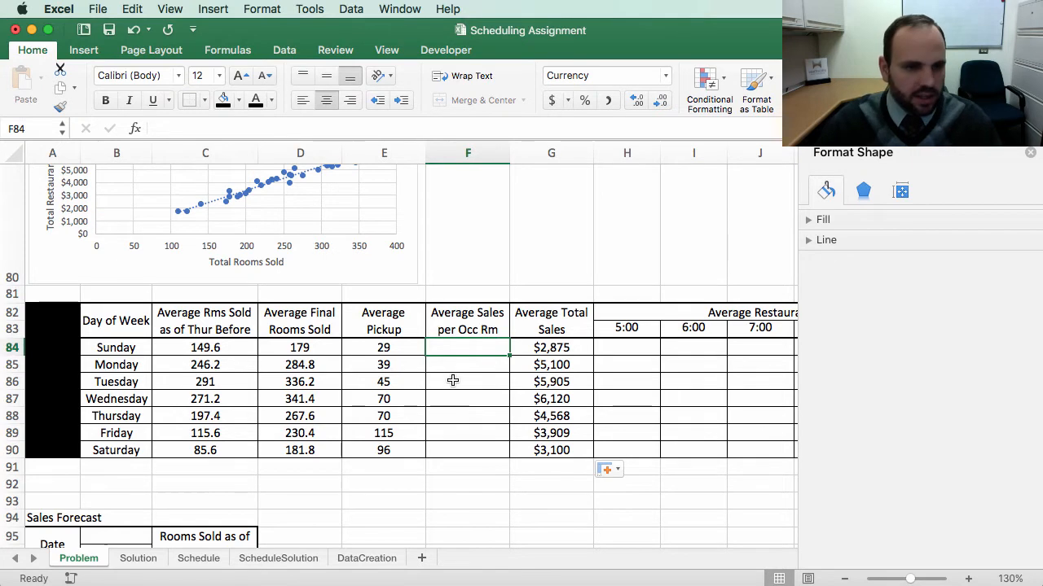
type("=")
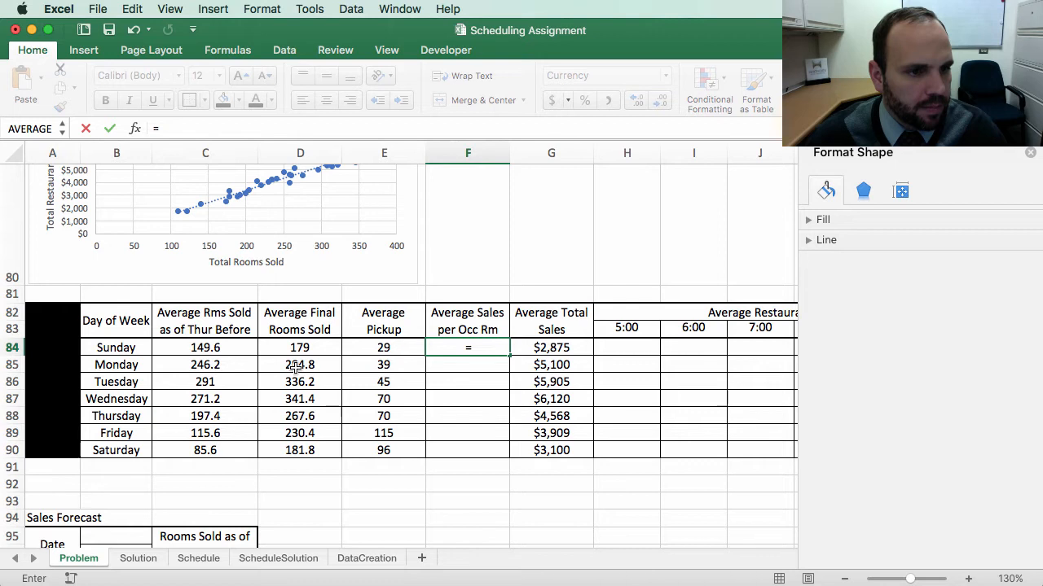
left_click(558, 348)
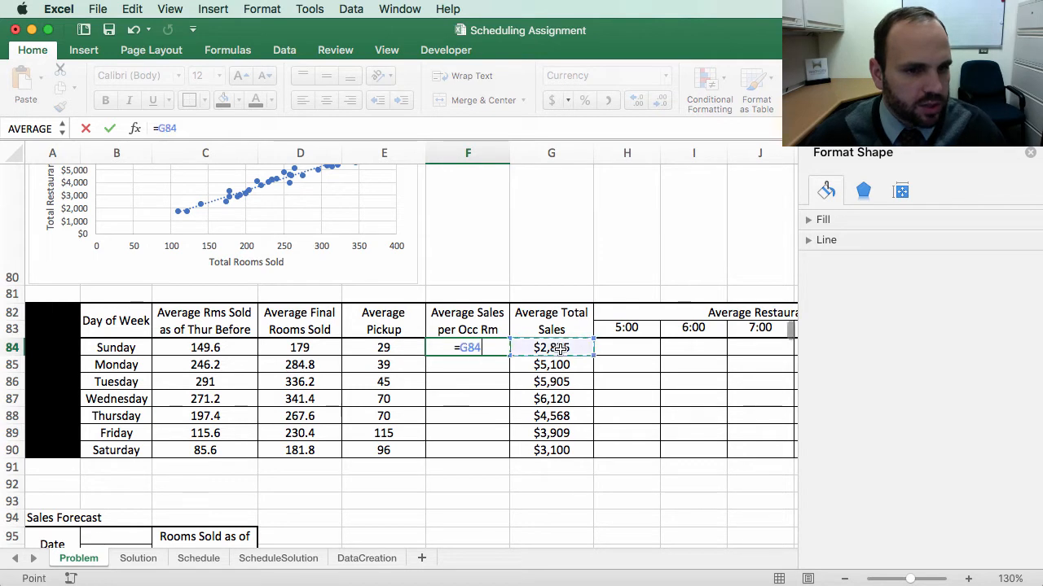
type("/")
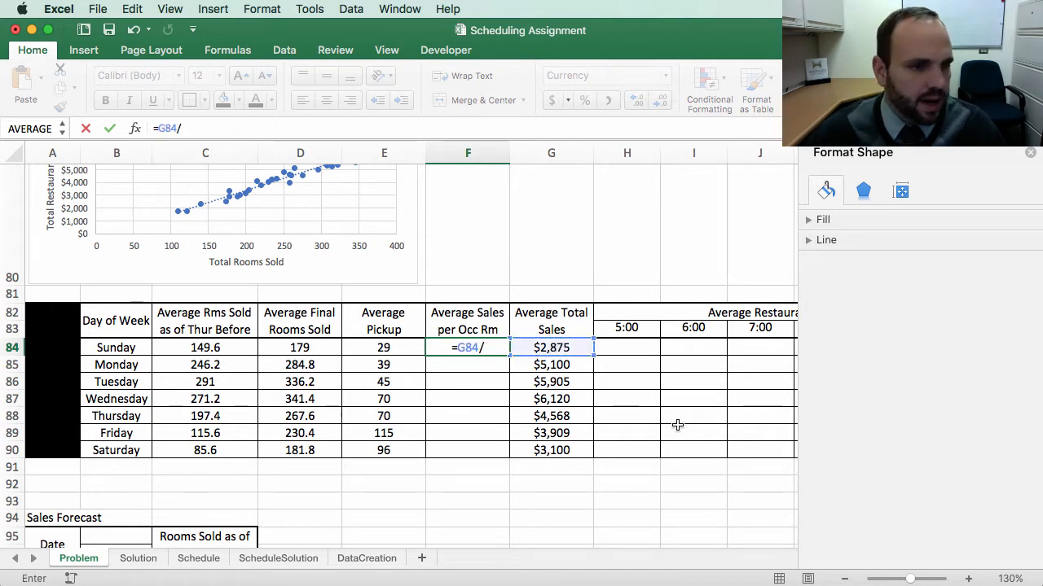
left_click(303, 348)
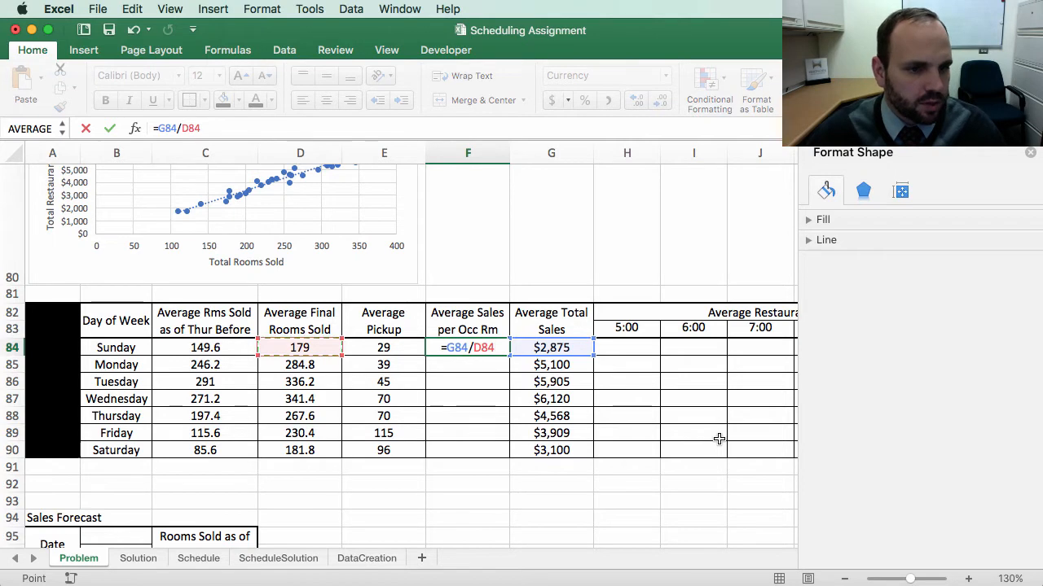
key("Return")
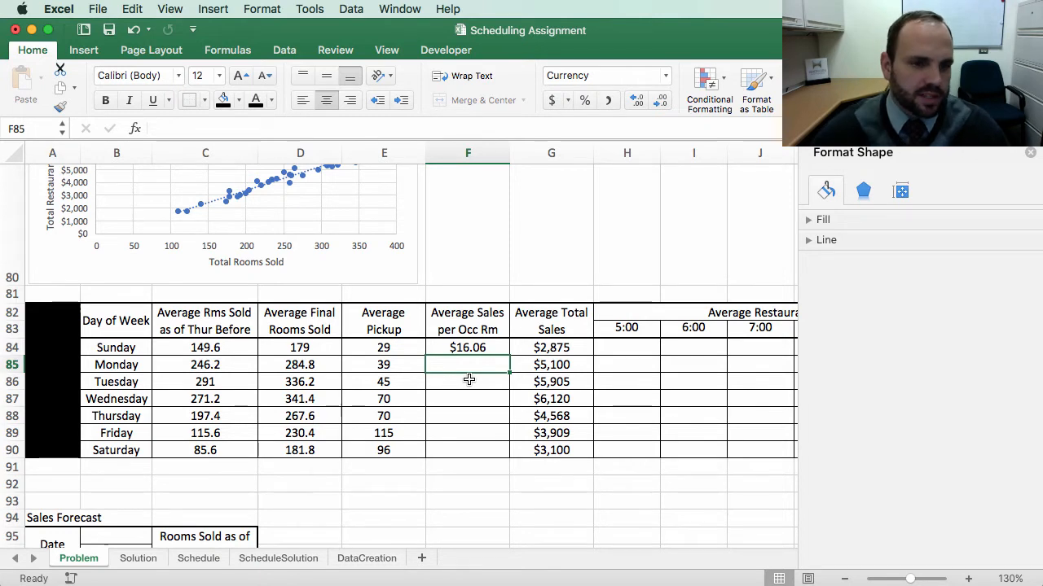
Step: Fill F84's sales per occupied room formula down through F90 without copying formatting
left_click(490, 347)
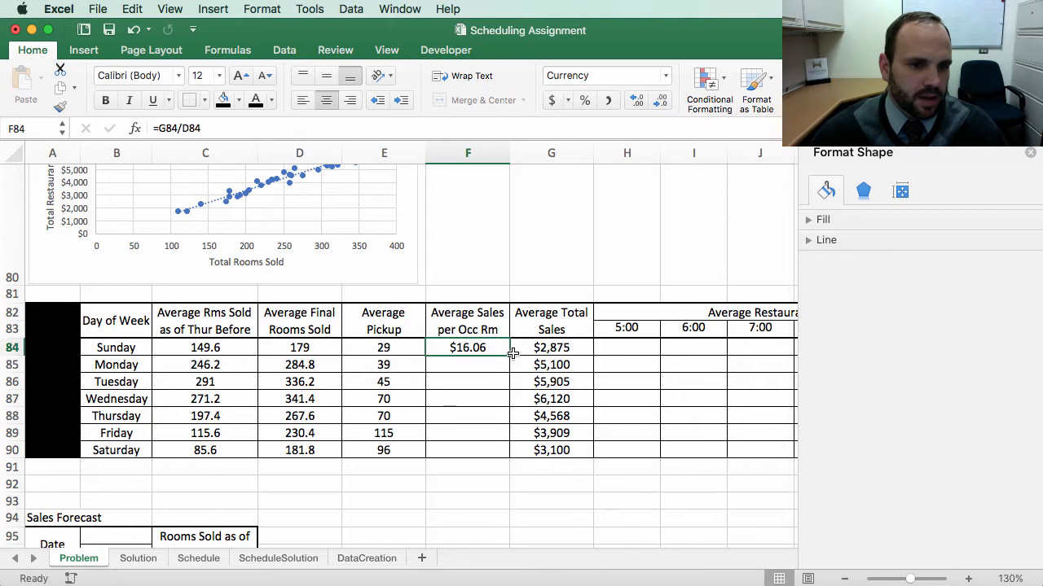
left_click_drag(506, 354, 508, 454)
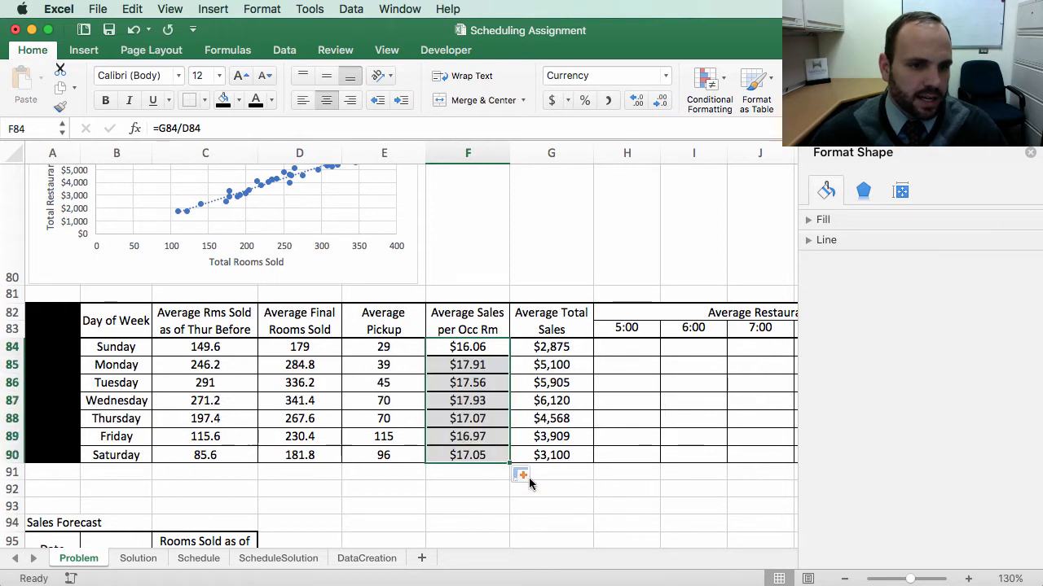
left_click(524, 475)
left_click(554, 522)
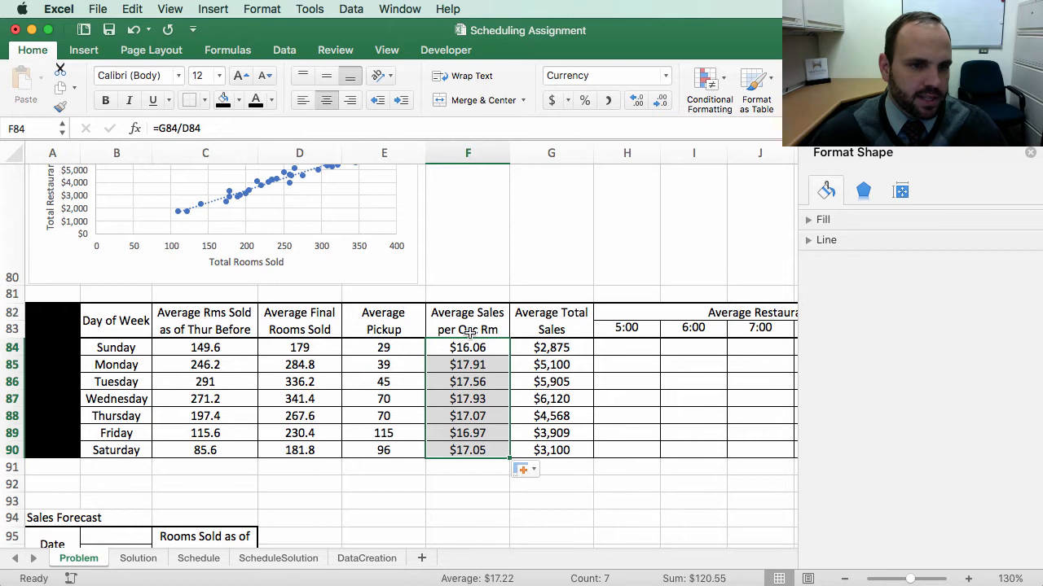
Step: Check the filled sales per occupied room formulas in F85 through F87
left_click(476, 364)
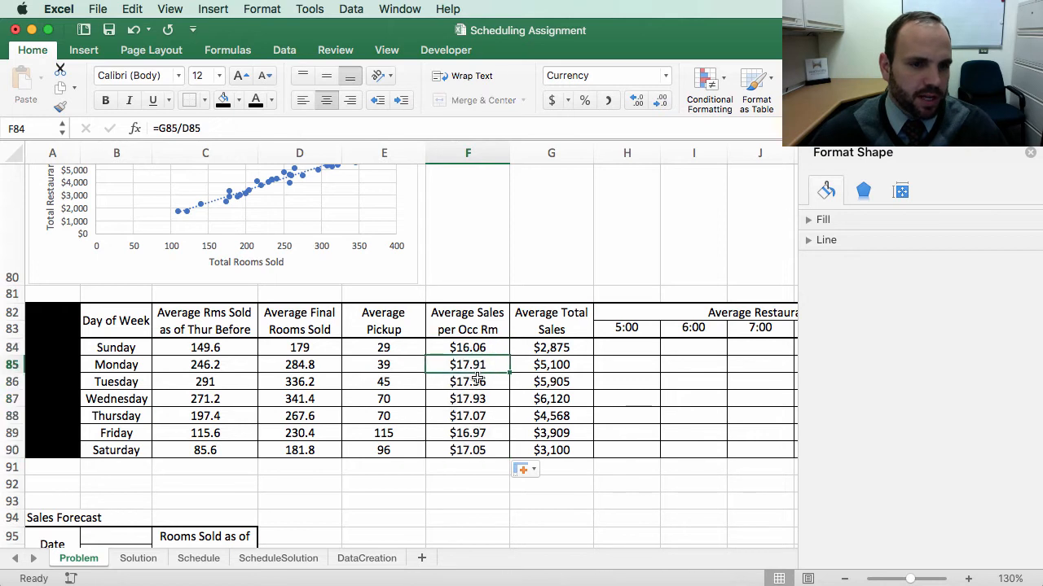
left_click(478, 379)
left_click(480, 398)
Step: Copy G84's AVERAGE formula and paste formulas only into the hourly sales cells H84 through M84
scroll(626, 359, "right", 1)
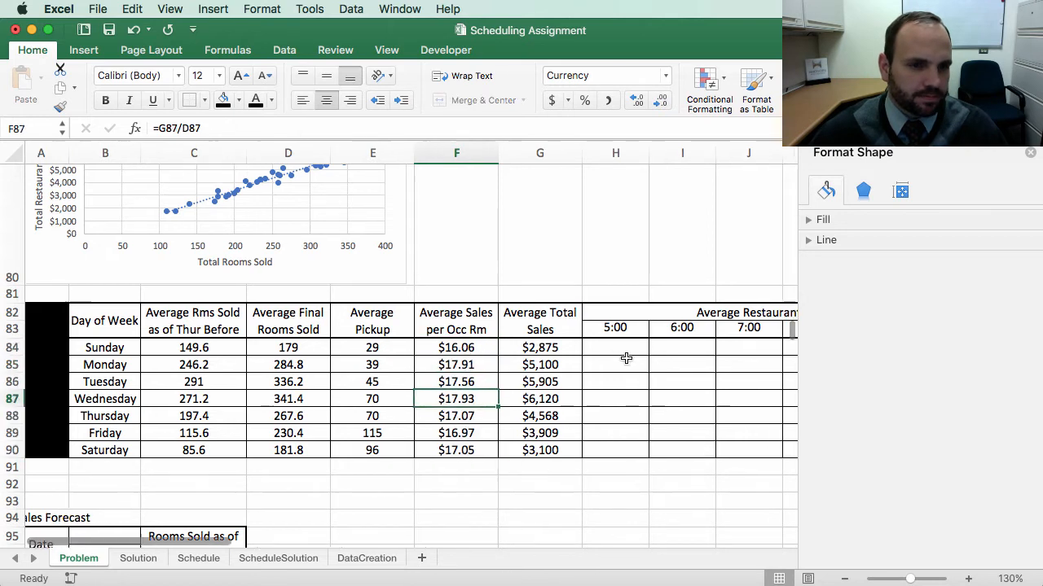
scroll(627, 359, "right", 10)
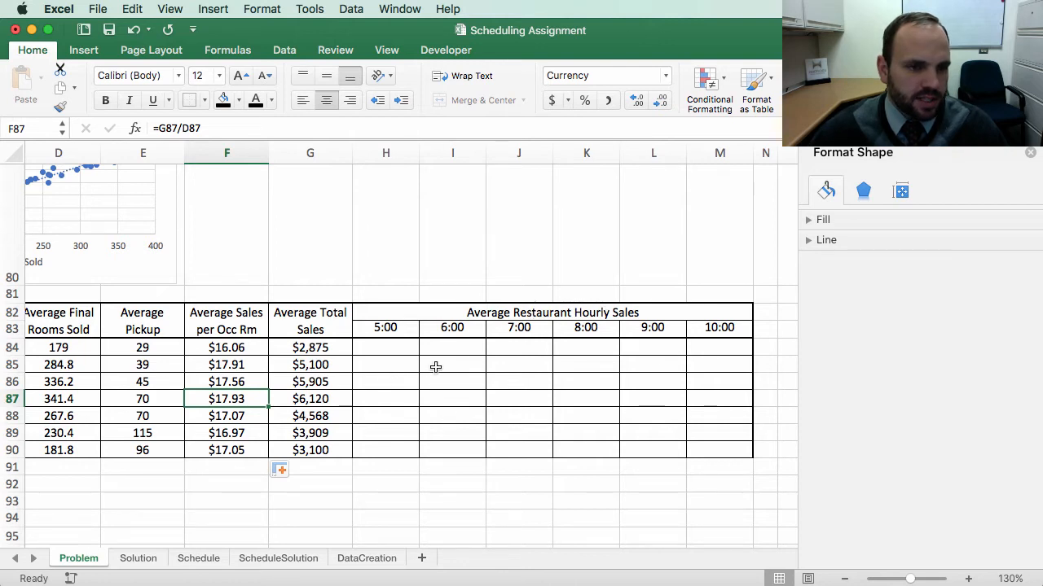
left_click(316, 353)
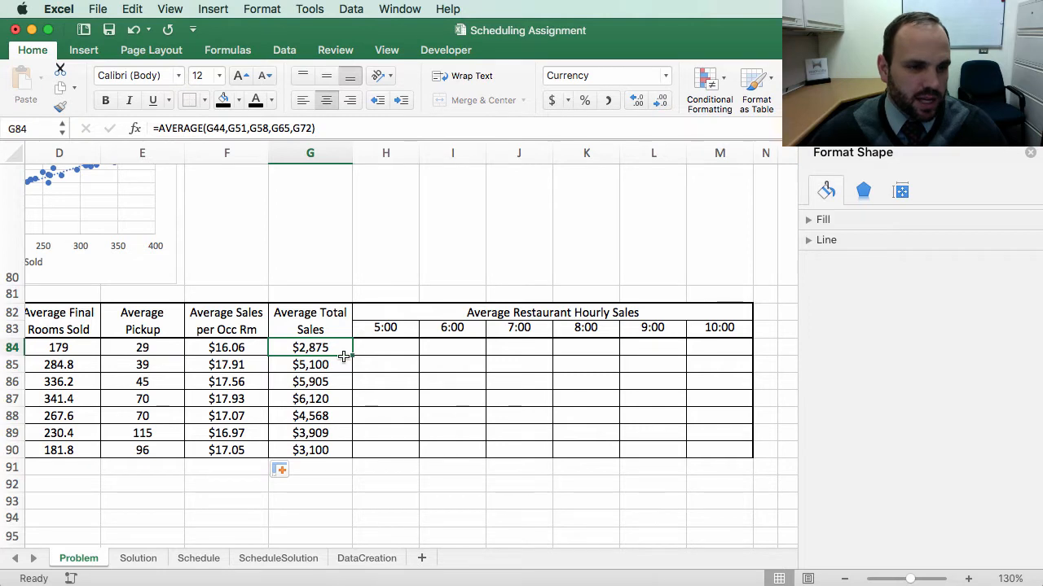
key("super+c")
left_click_drag(383, 350, 722, 350)
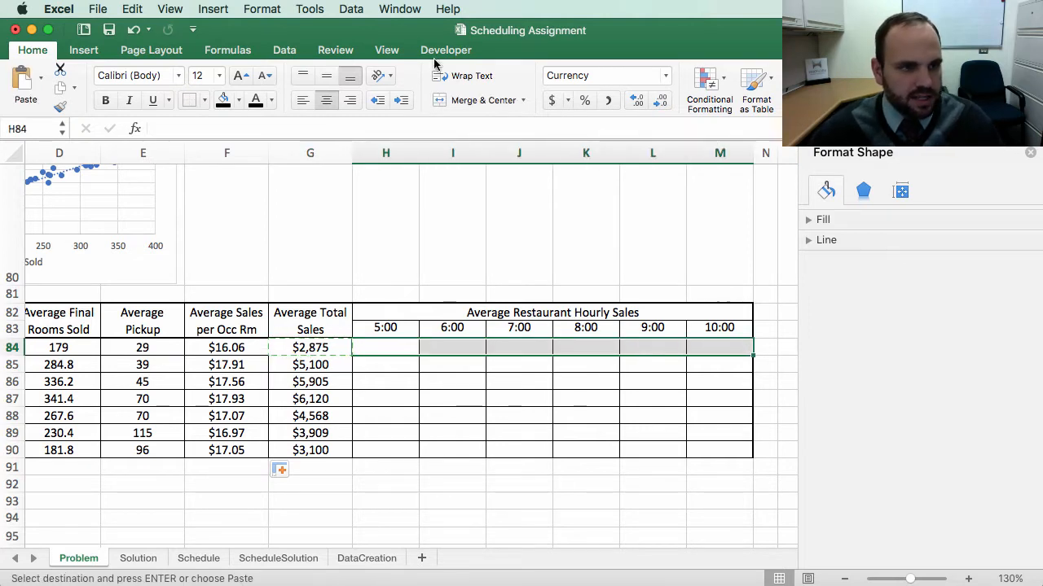
left_click(40, 79)
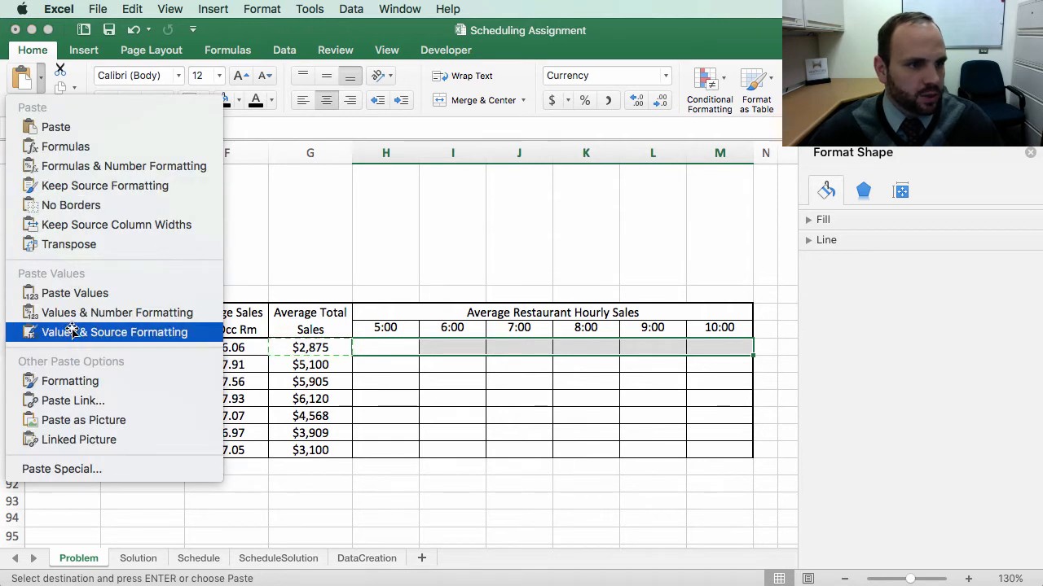
left_click(79, 147)
Step: Fill the hourly average formulas in H84:M84 down through row 90 without copying formatting
scroll(571, 473, "up", 1)
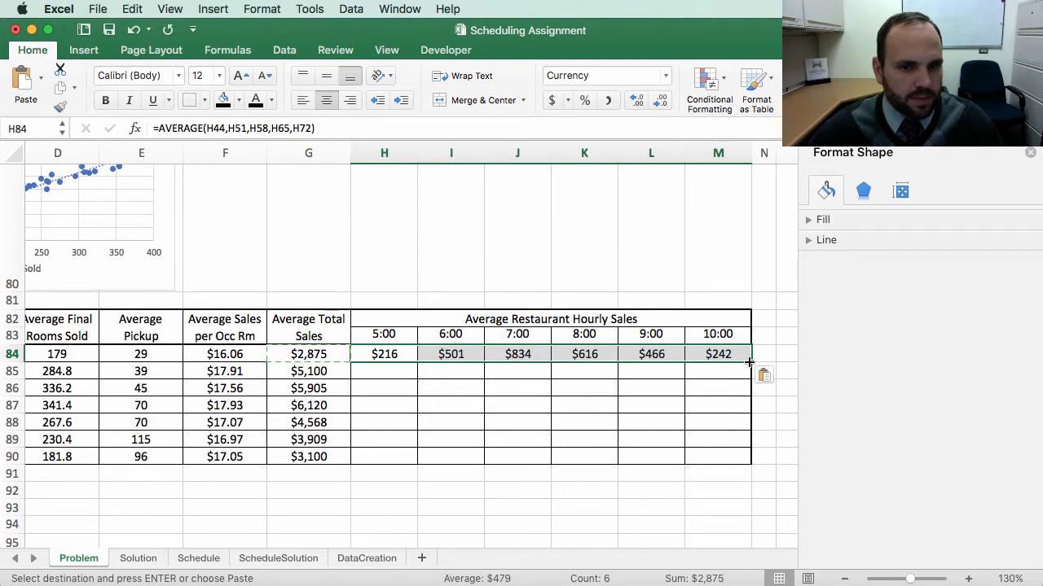
left_click_drag(748, 362, 742, 461)
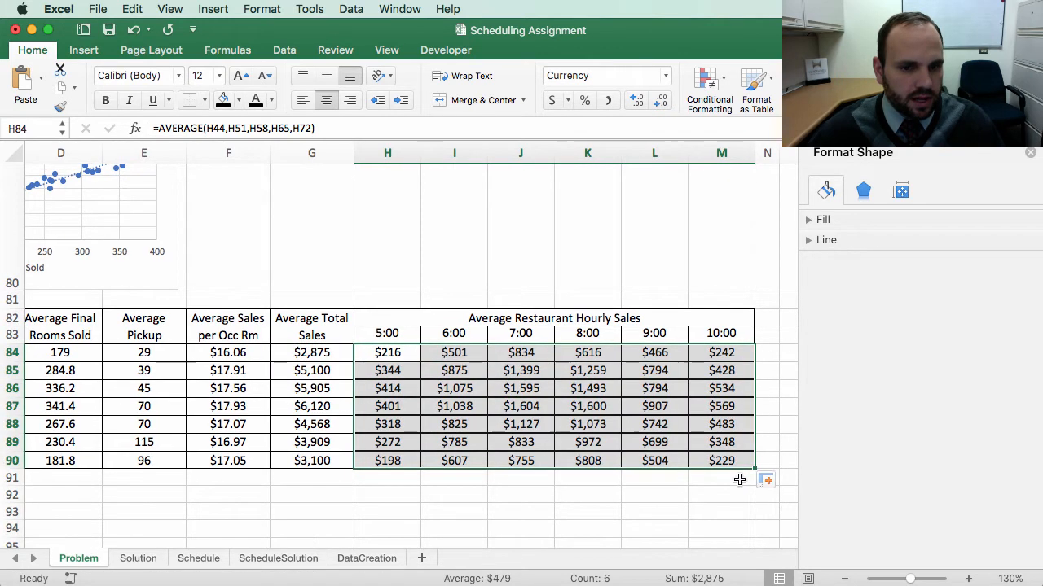
left_click(768, 481)
left_click(795, 530)
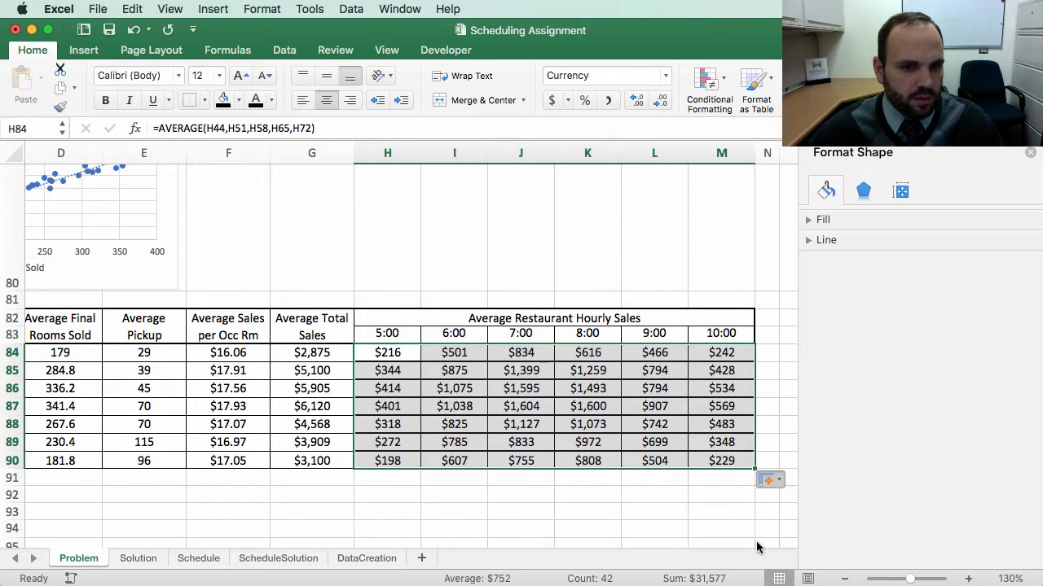
Step: Select the hourly sales averages H84 through M90 to review them
left_click(491, 541)
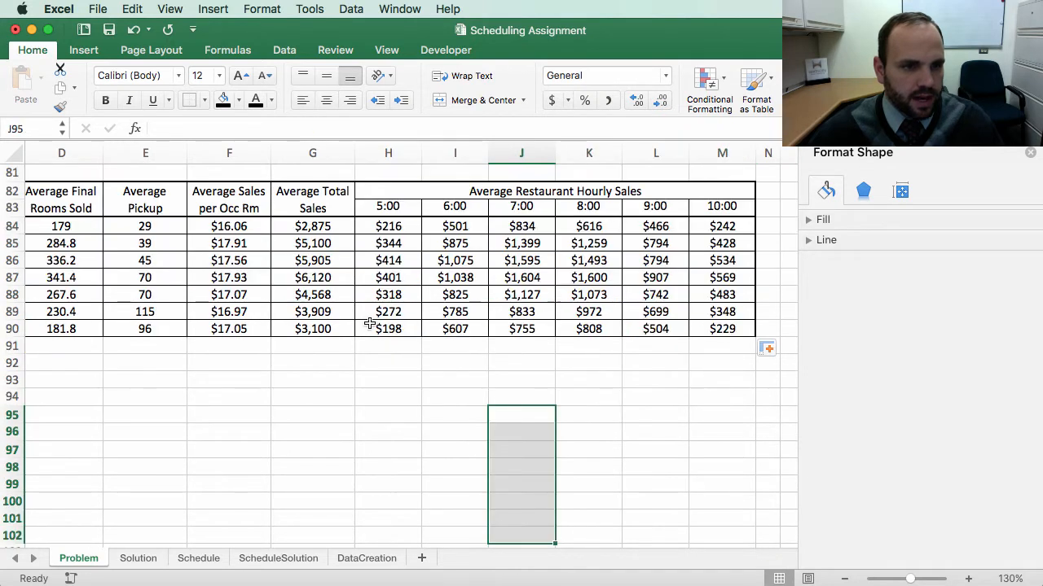
scroll(369, 324, "up", 3)
left_click(395, 305)
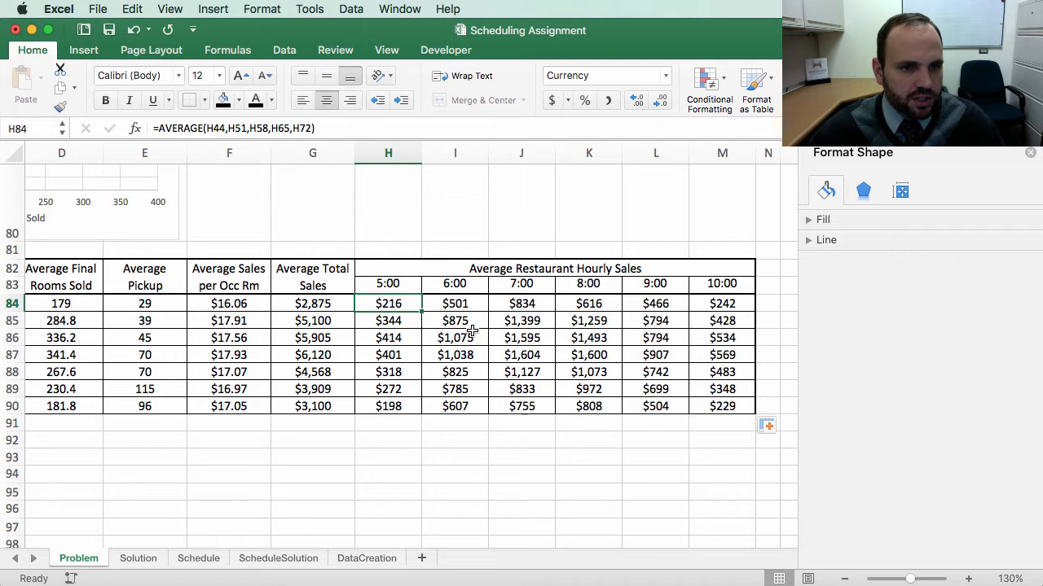
left_click_drag(733, 406, 381, 308)
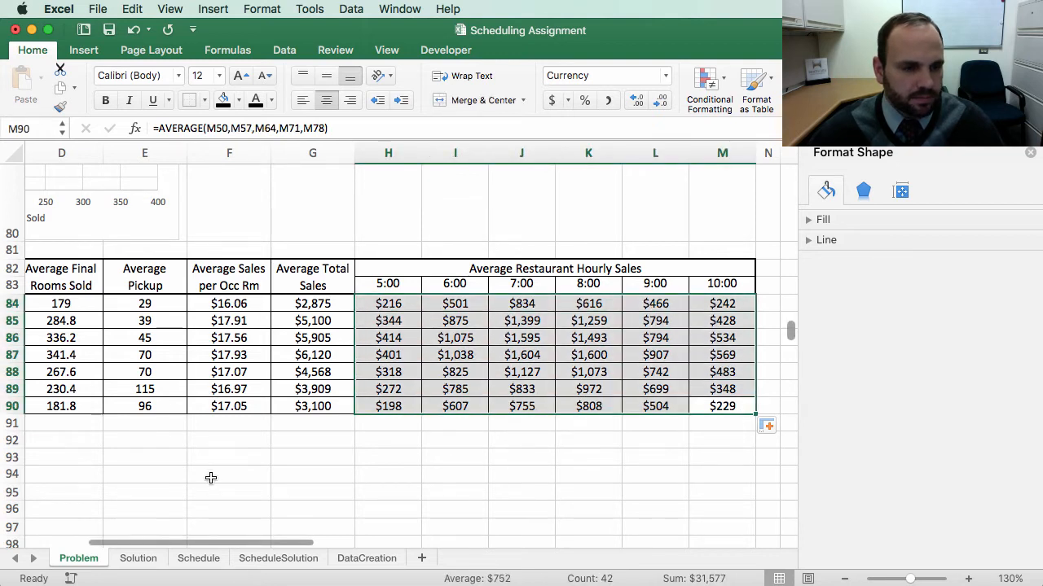
Step: Scroll up to the assignment's Steps list and review the average statistics step
scroll(210, 478, "left", 5)
left_click(344, 478)
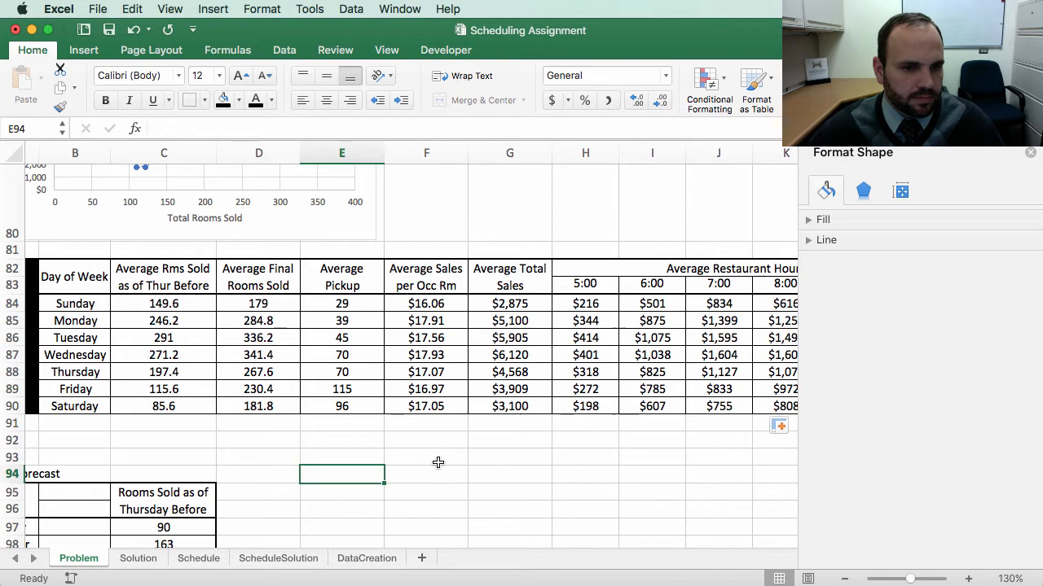
scroll(435, 461, "right", 1)
scroll(421, 420, "up", 20)
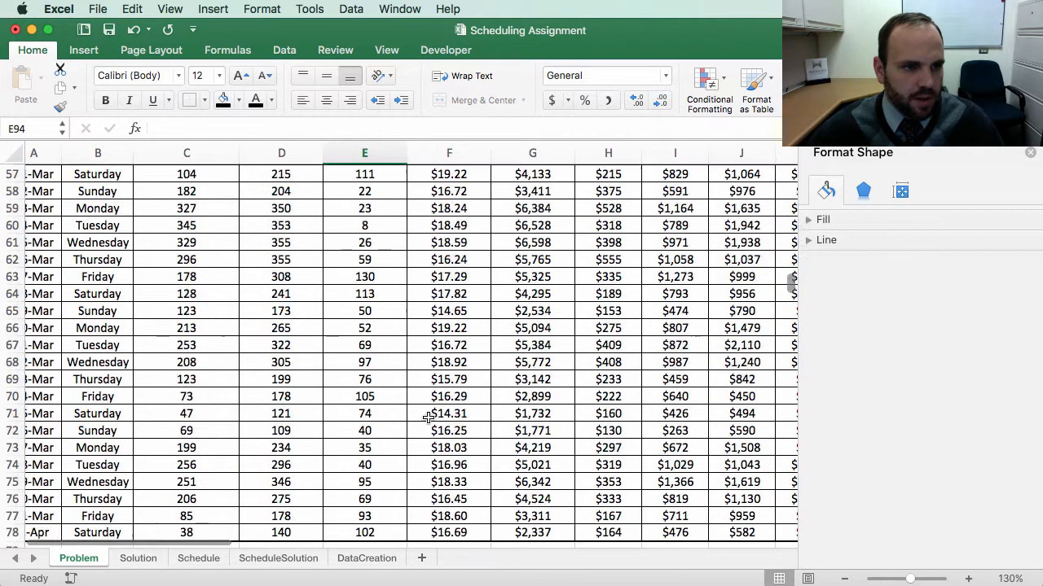
scroll(416, 422, "up", 2)
scroll(409, 424, "left", 2)
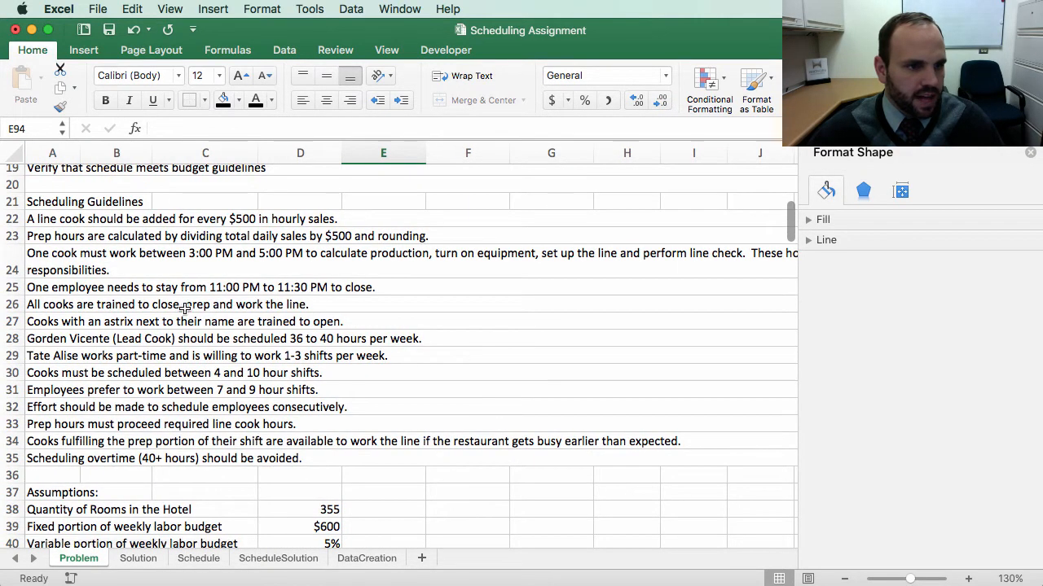
scroll(73, 330, "up", 5)
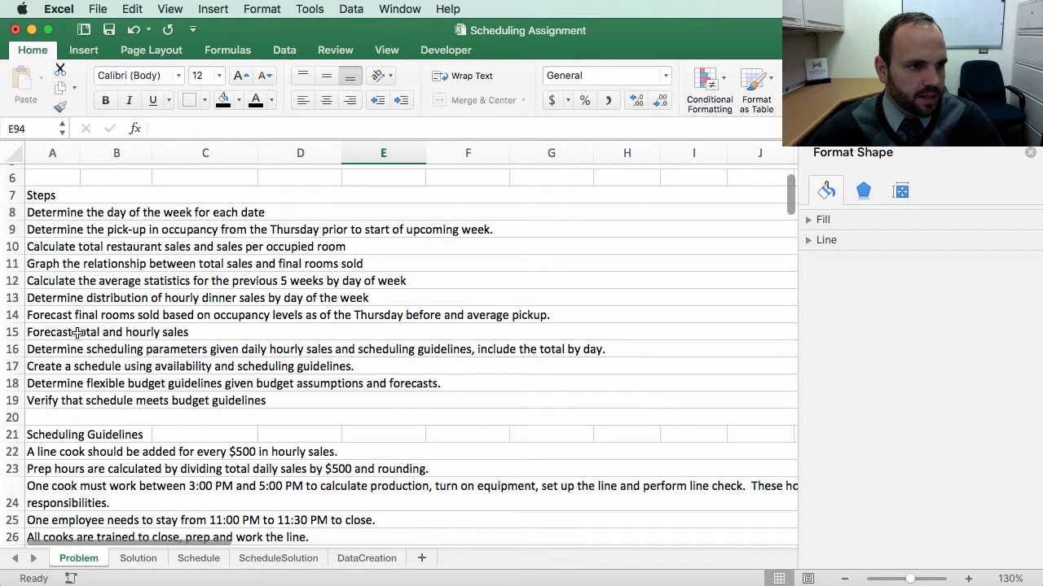
left_click(54, 282)
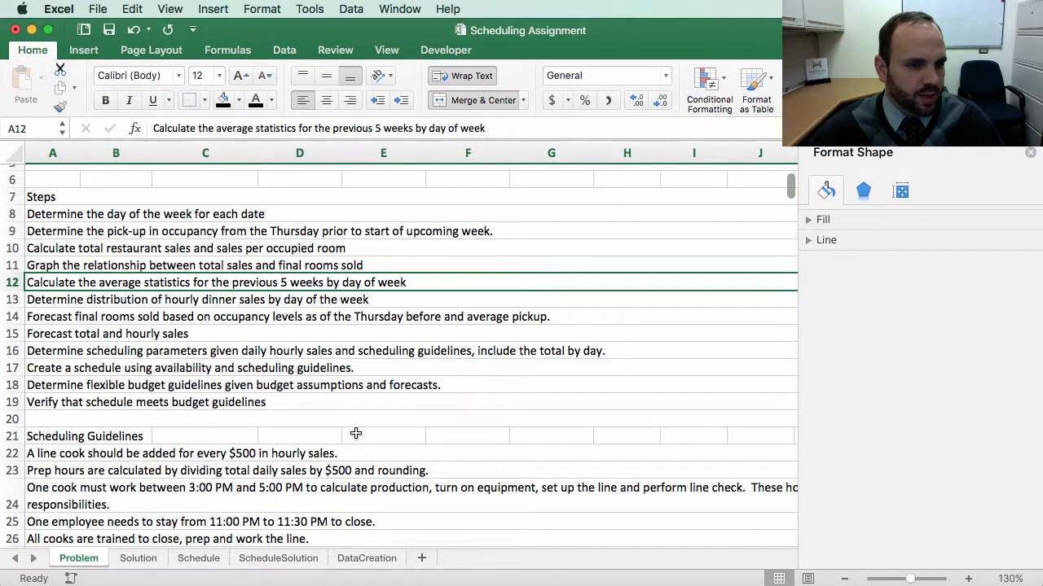
scroll(371, 464, "down", 20)
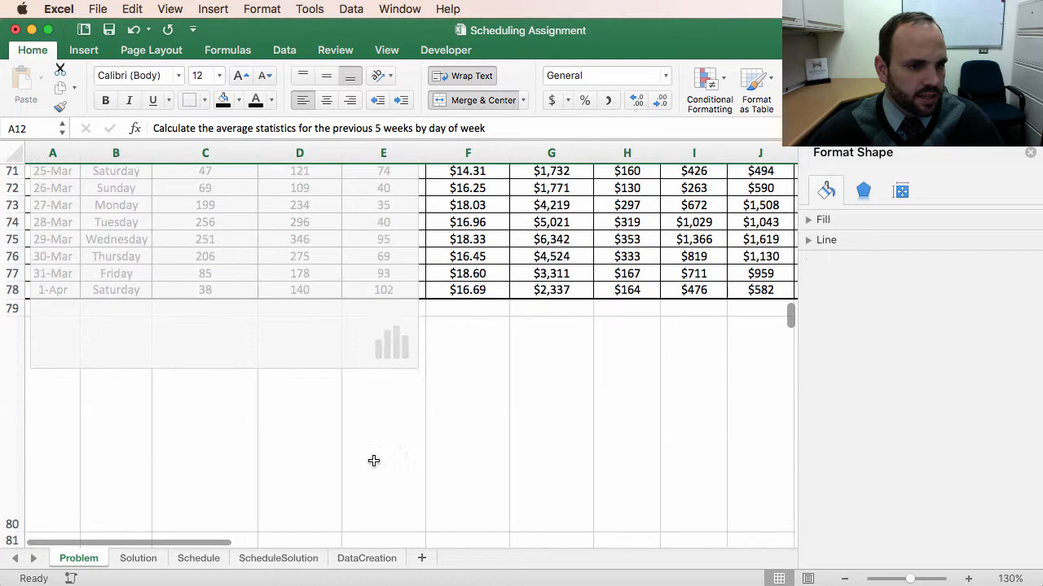
scroll(374, 466, "down", 4)
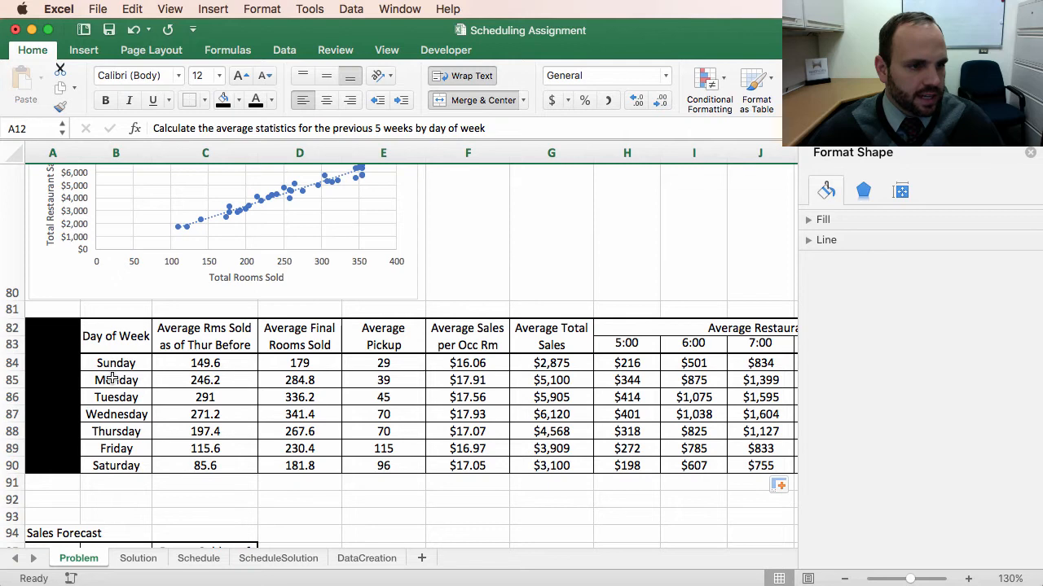
scroll(209, 265, "up", 12)
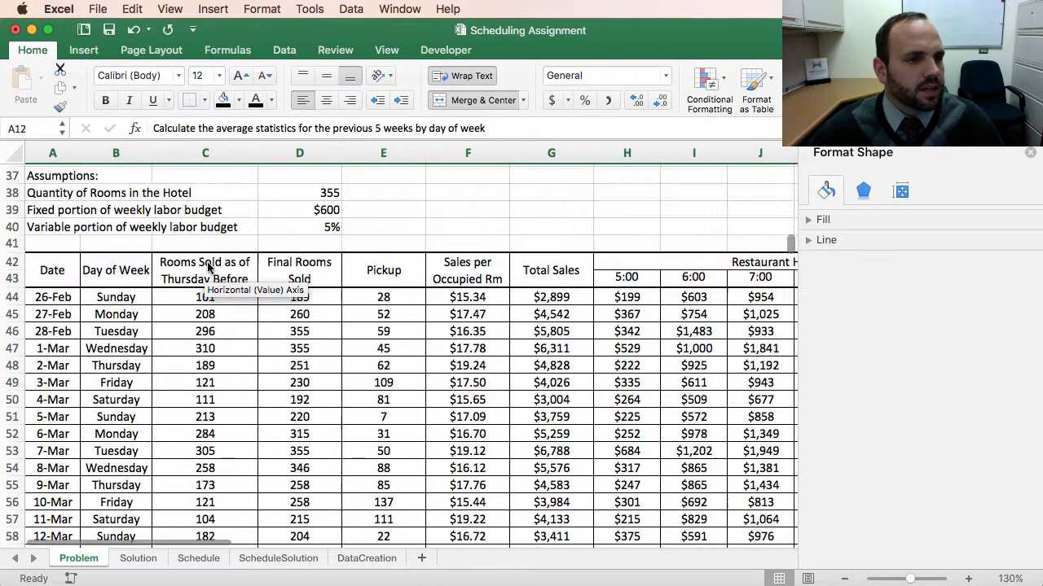
scroll(209, 265, "up", 10)
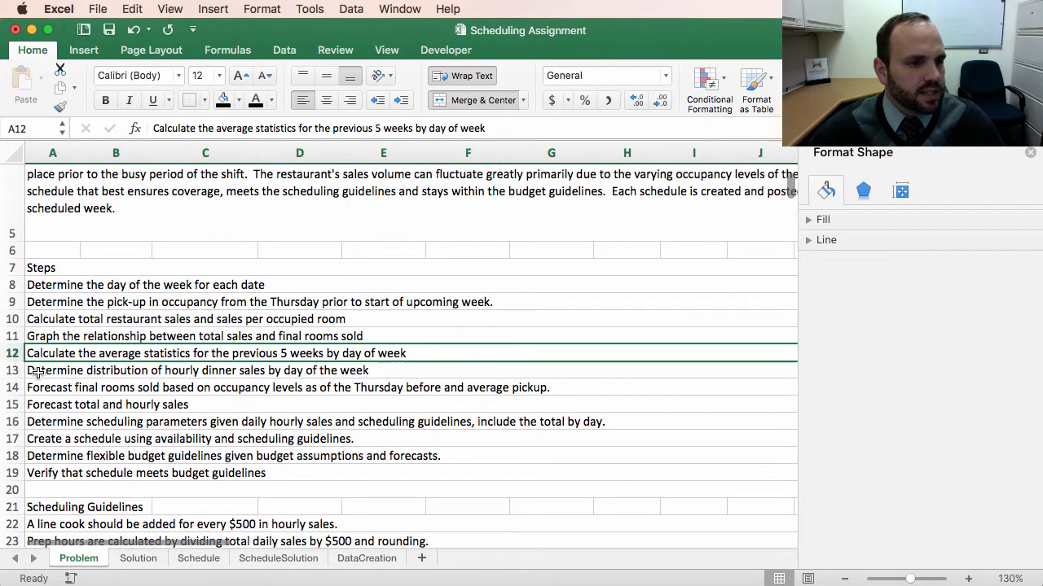
Step: Copy the Average Restaurant Hourly Sales table in H82:M90
left_click(37, 371)
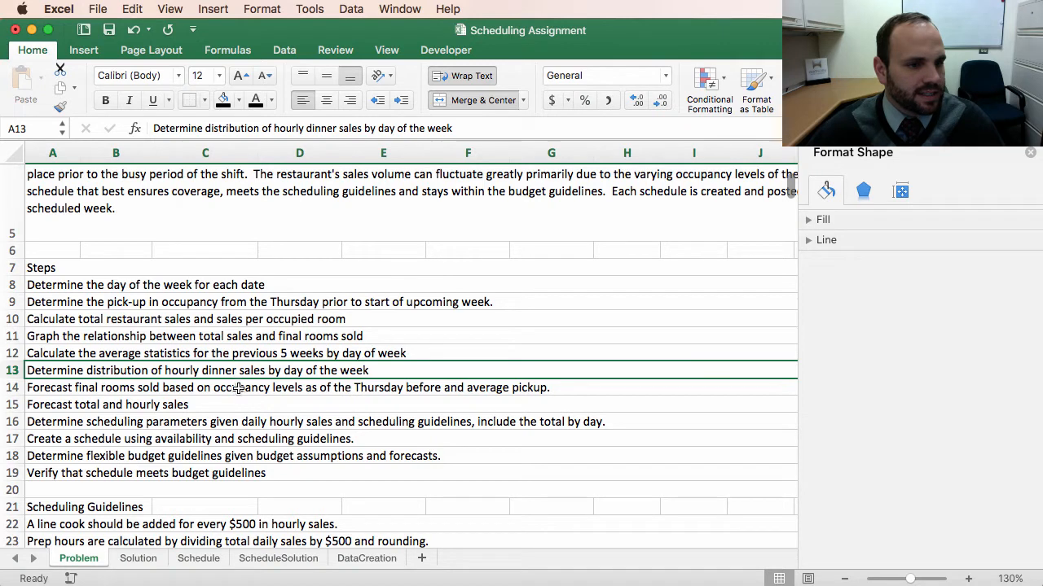
scroll(399, 471, "right", 5)
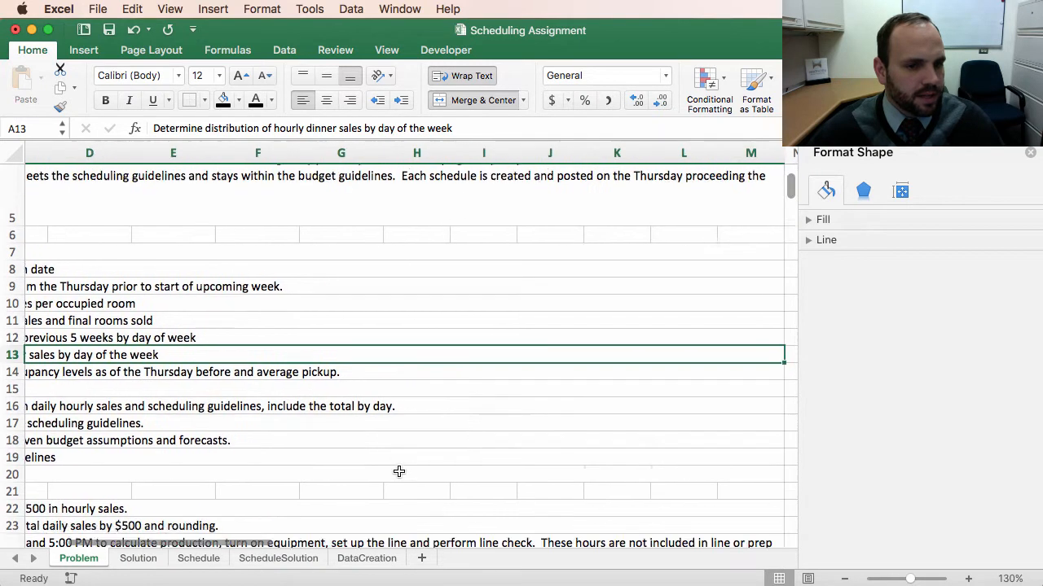
scroll(399, 472, "down", 20)
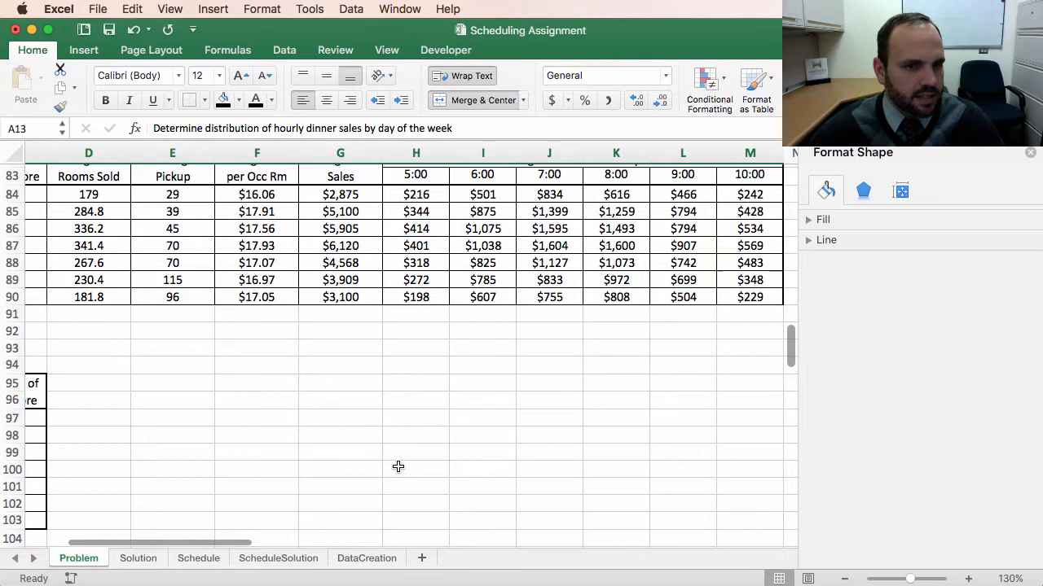
scroll(398, 467, "up", 3)
left_click_drag(414, 270, 426, 410)
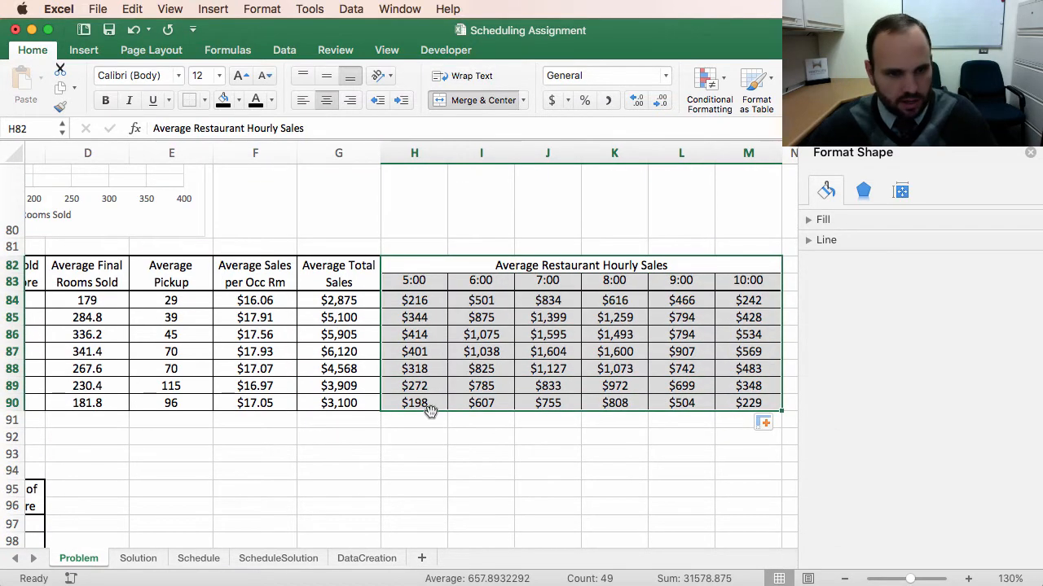
key("super+c")
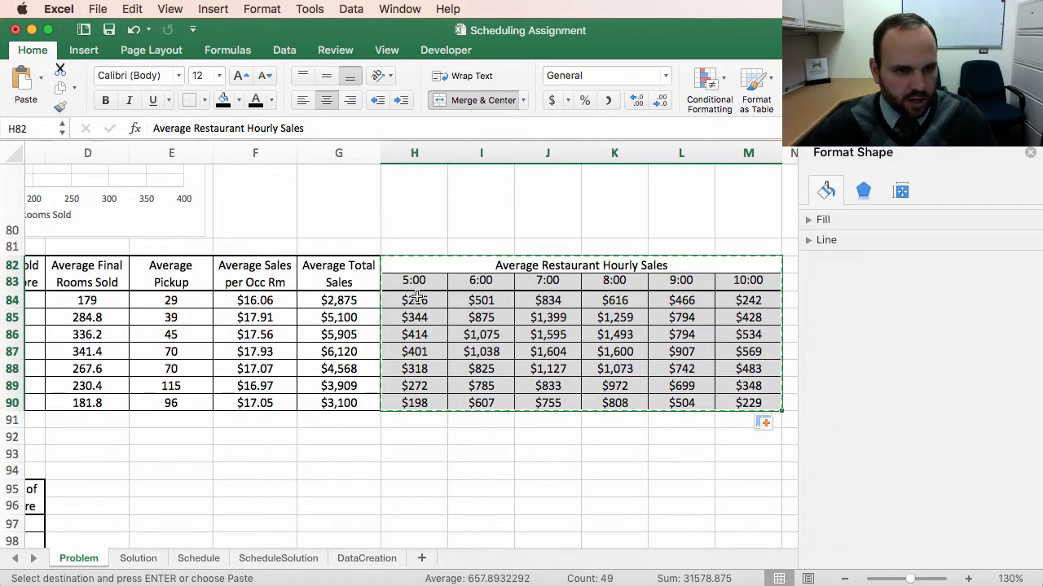
Step: Paste the copied hourly sales table into O82 as values, then paste its formatting on top
scroll(568, 517, "right", 2)
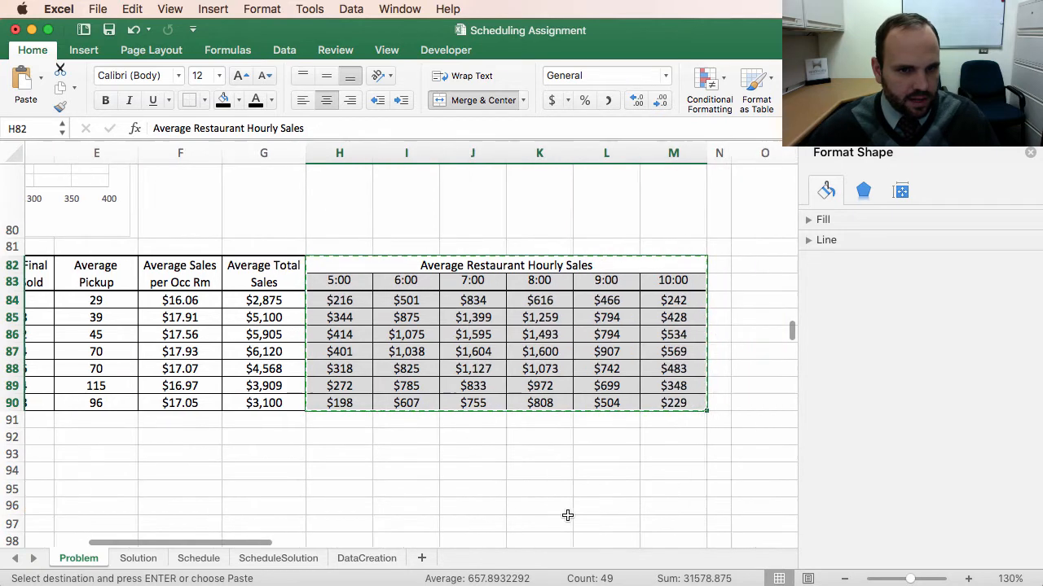
scroll(628, 448, "right", 1)
left_click(644, 263)
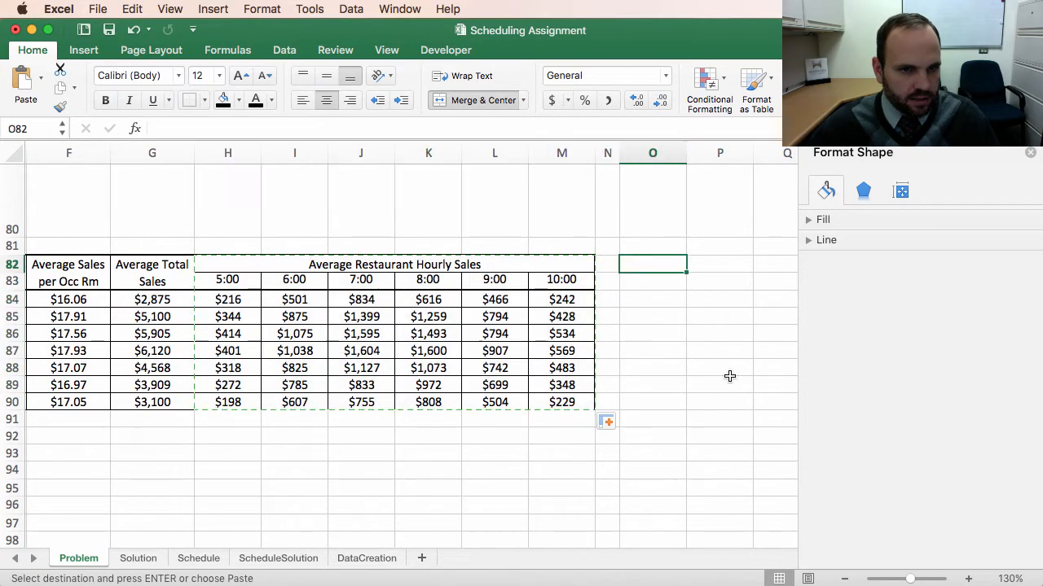
left_click(40, 80)
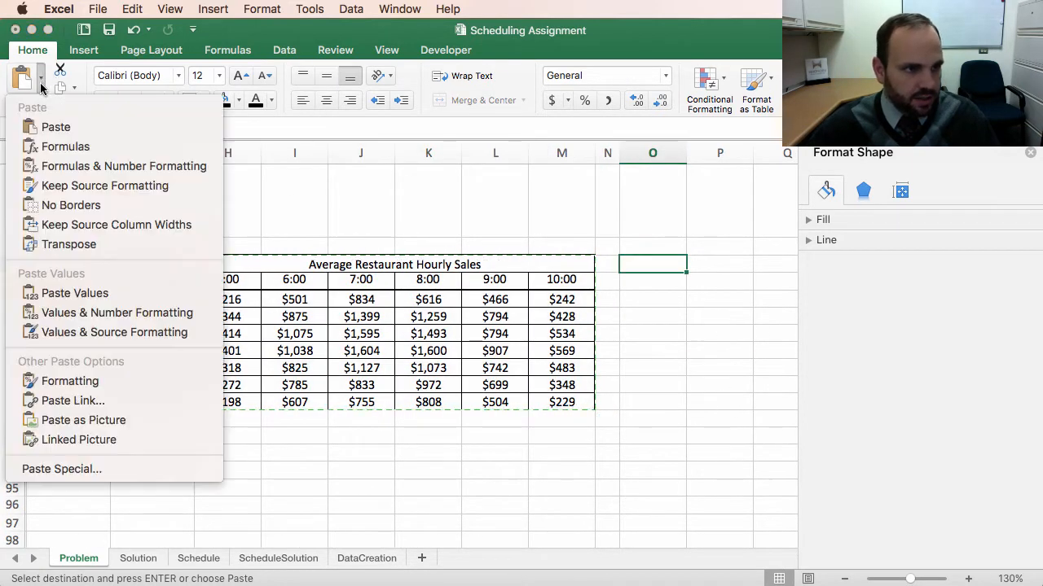
left_click(74, 293)
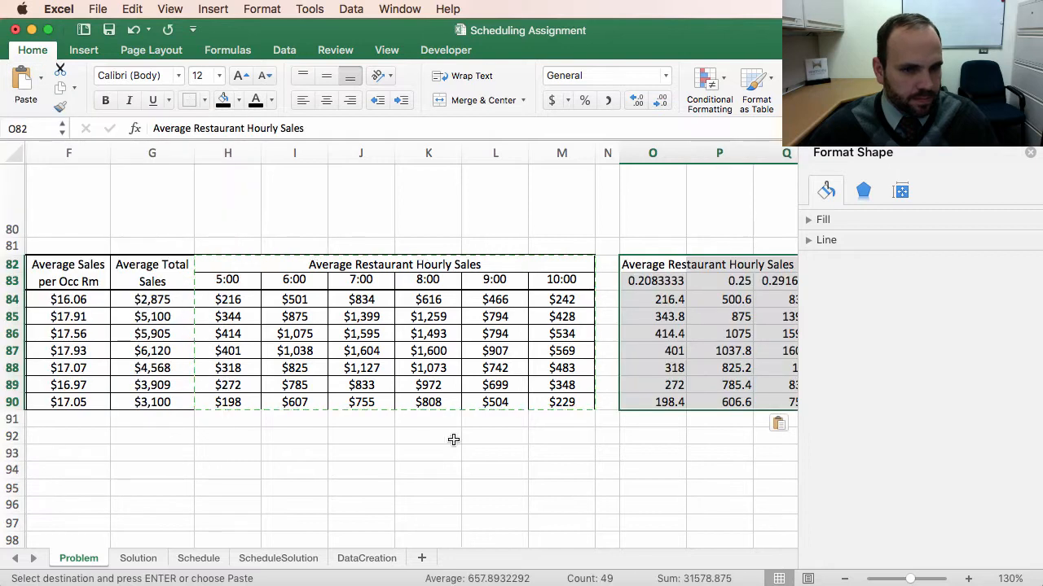
left_click(39, 79)
left_click(61, 379)
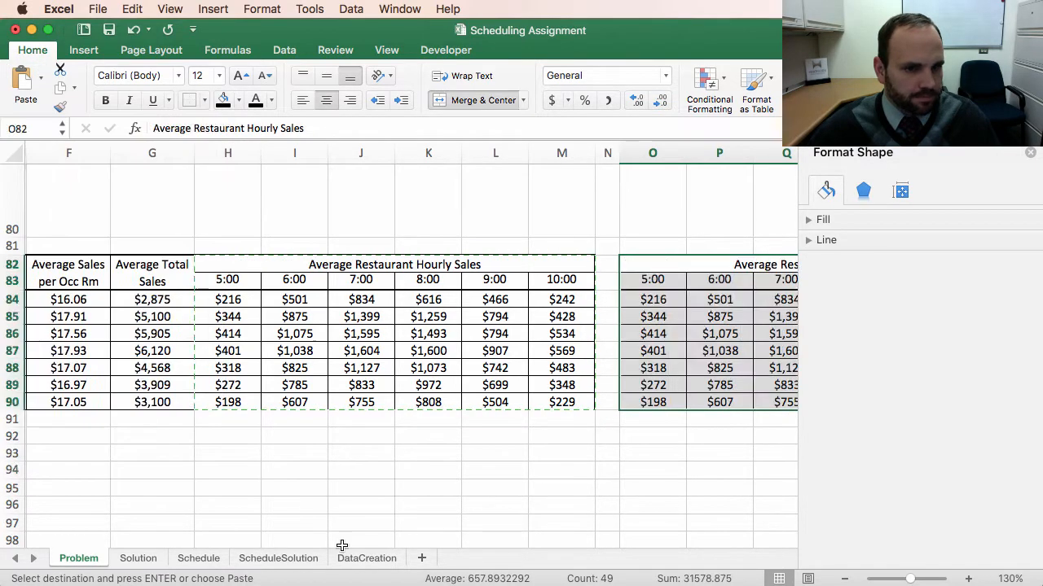
Step: Enter the formula =H84/G84 in O84 to compute the 5:00 share of average total sales
left_click(730, 470)
scroll(459, 422, "right", 2)
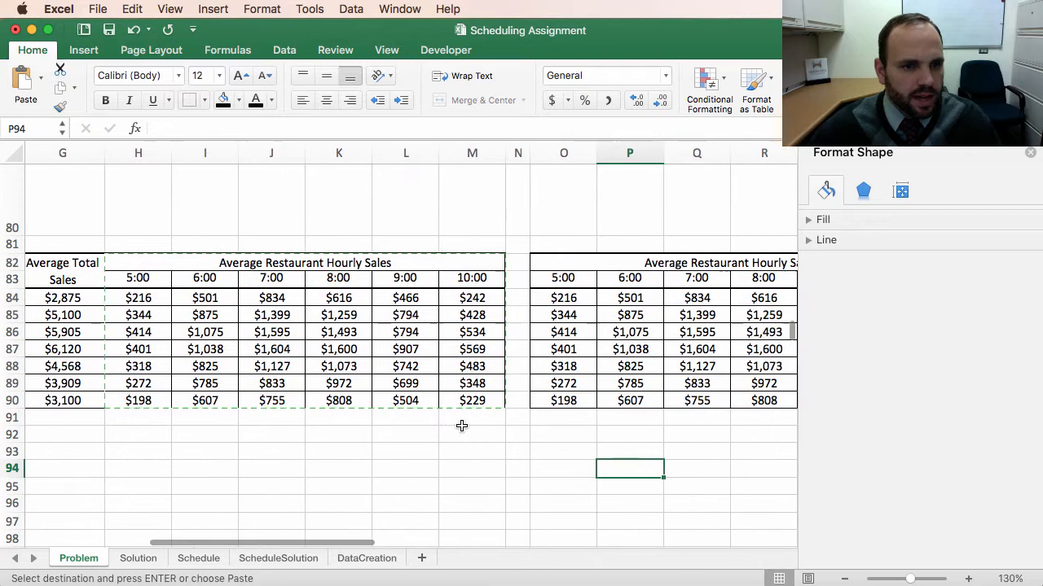
scroll(472, 422, "right", 1)
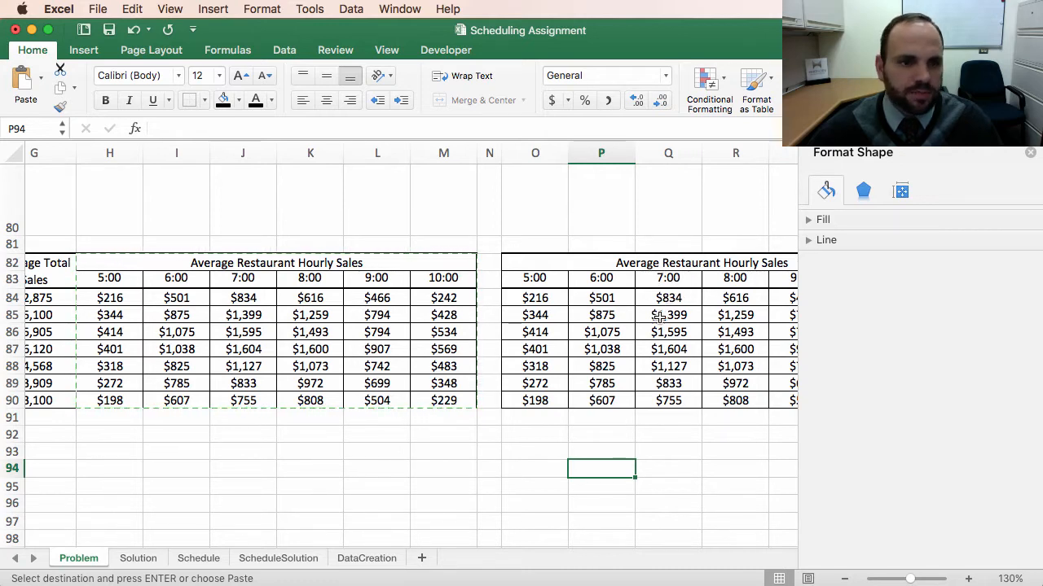
left_click(537, 303)
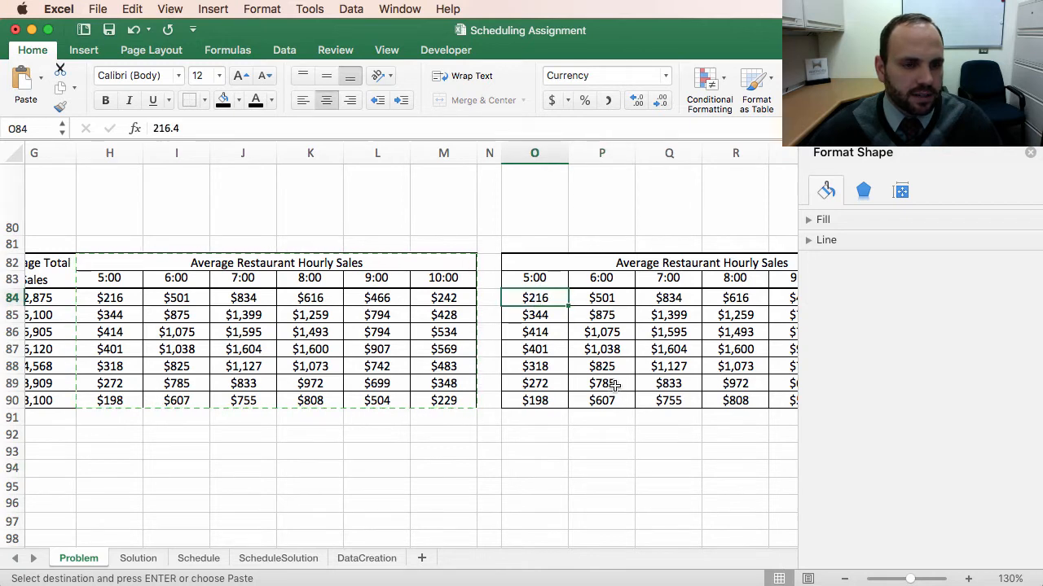
scroll(602, 383, "left", 2)
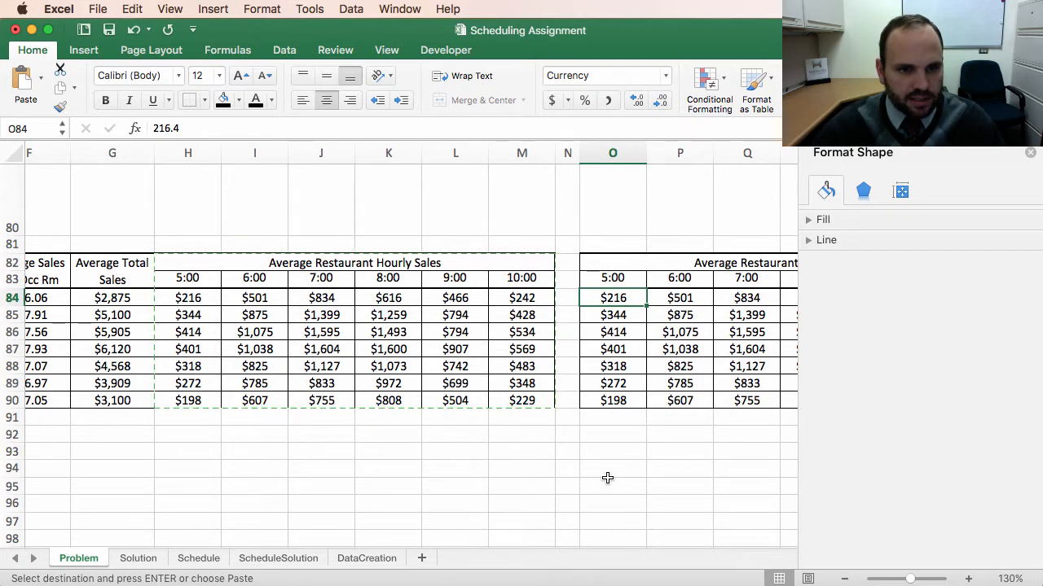
type("=")
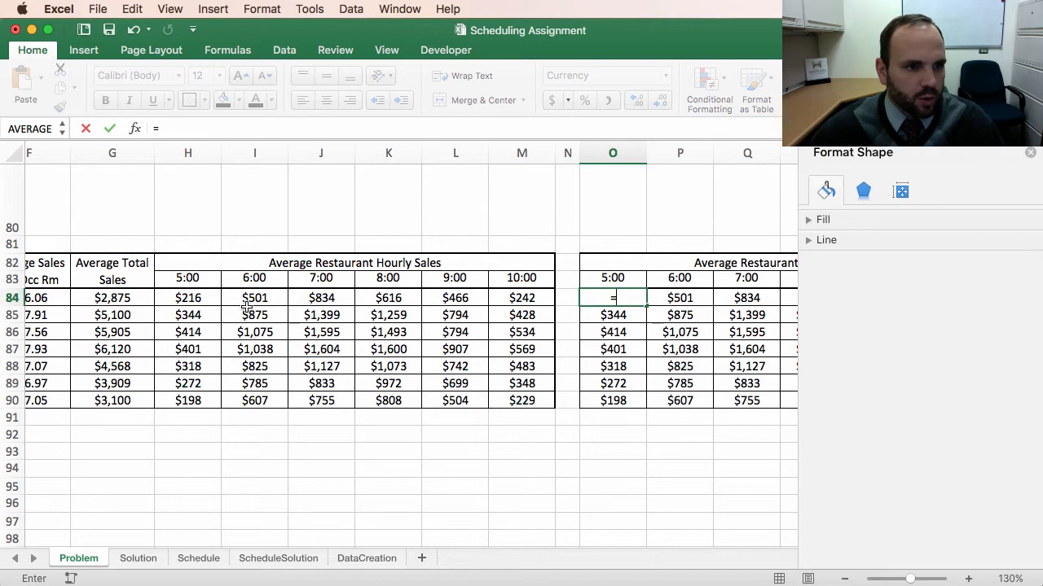
left_click(189, 299)
type("/")
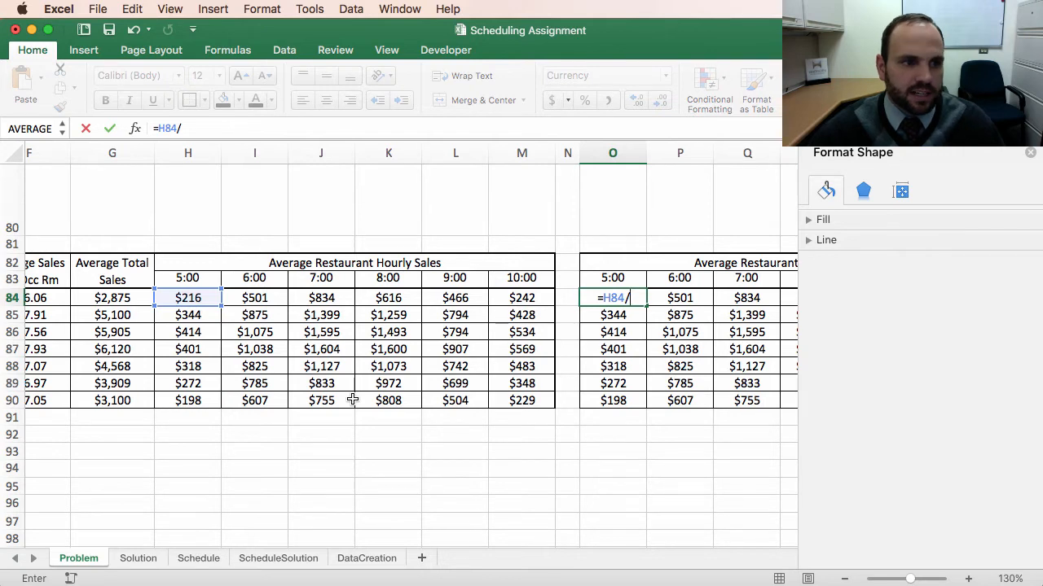
left_click(115, 300)
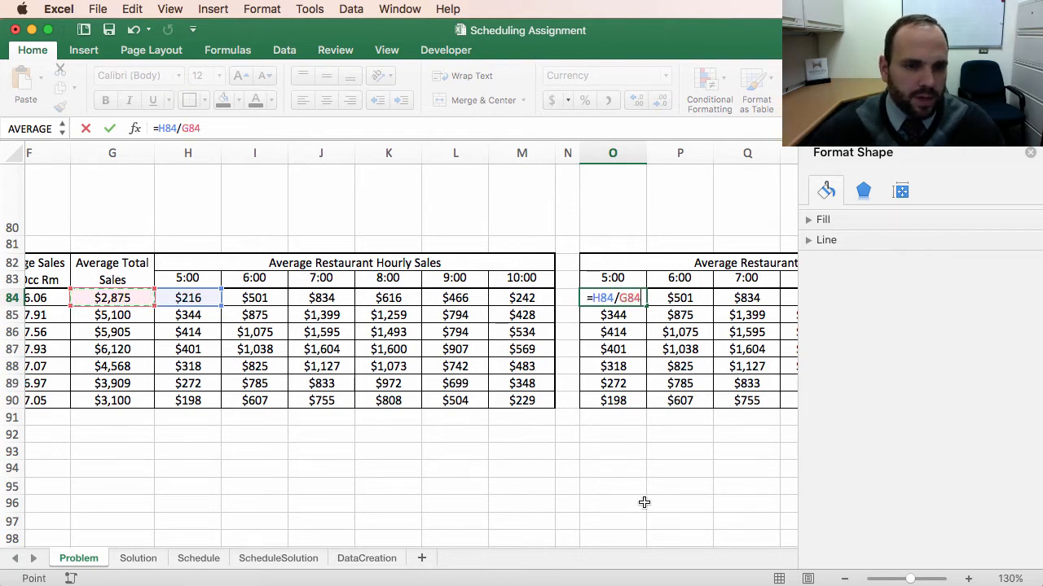
key("Return")
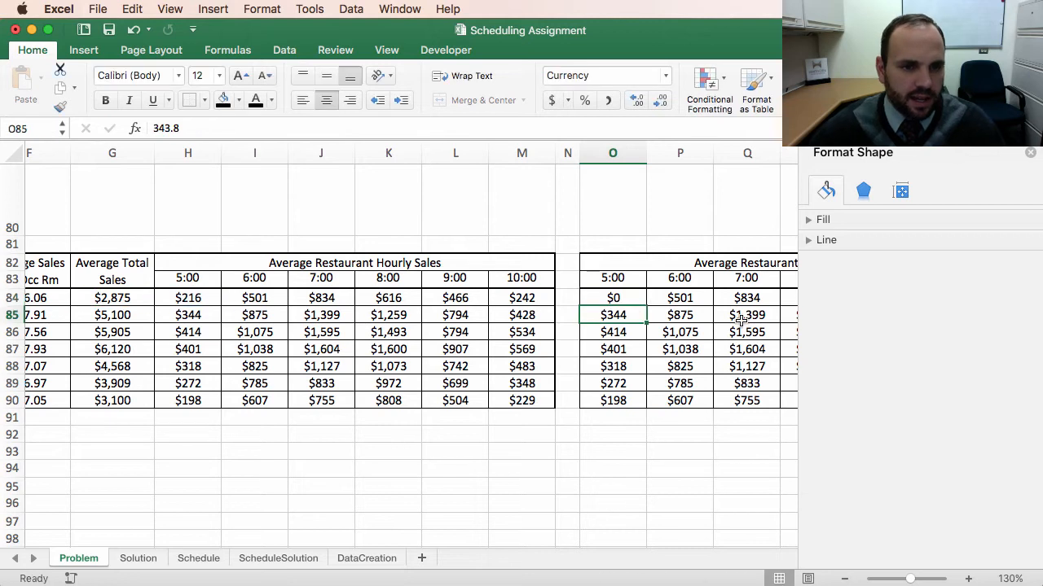
Step: Format O84 as a percentage
left_click(628, 297)
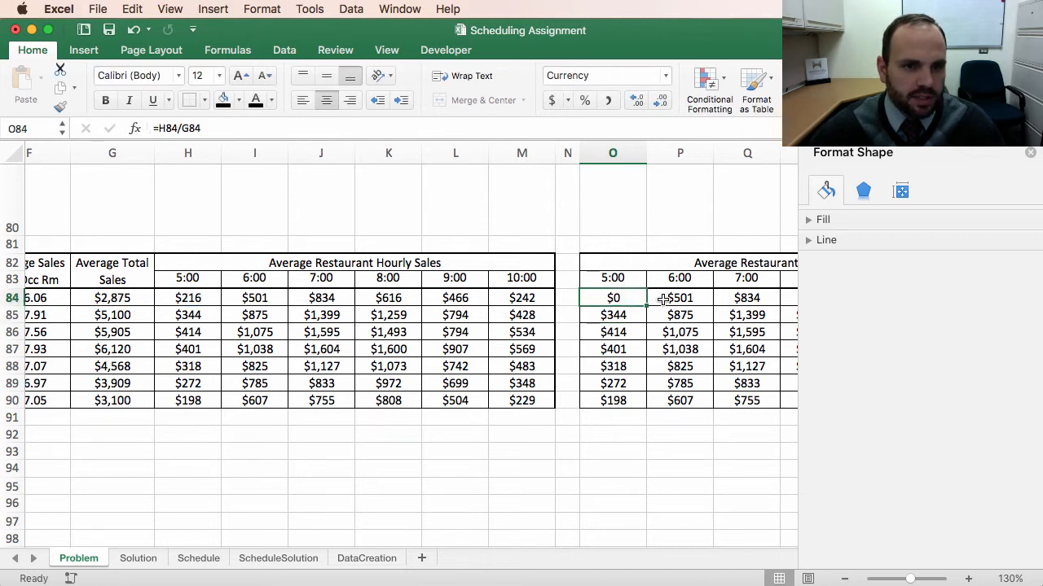
left_click(585, 102)
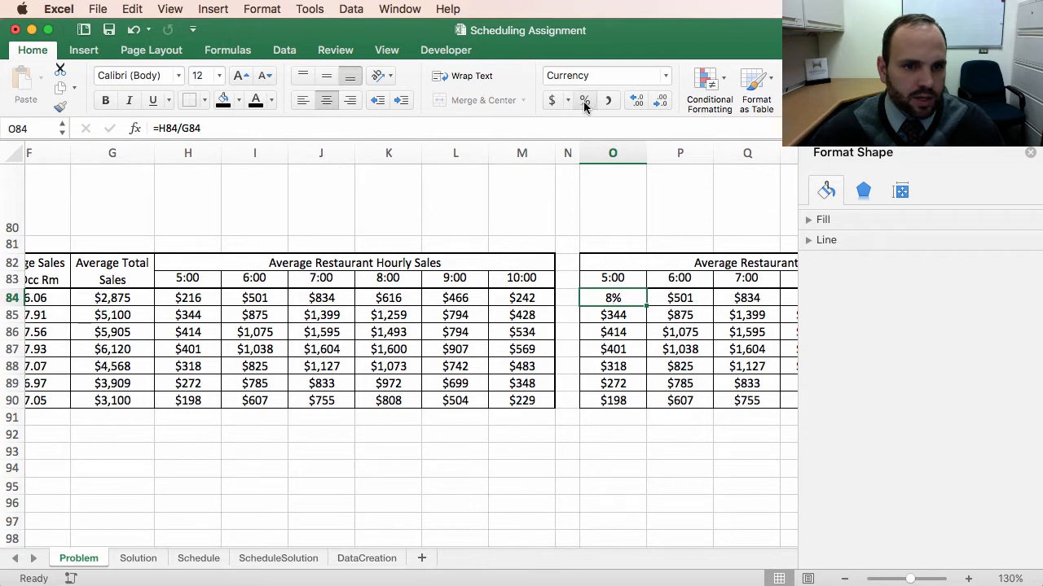
left_click(628, 346)
left_click(616, 298)
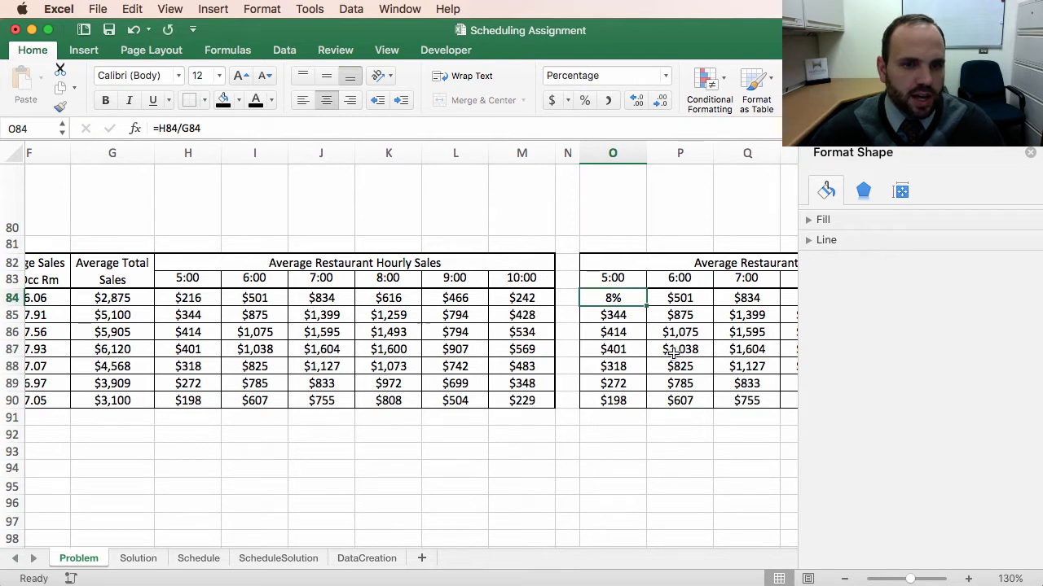
Step: Open O84's formula for editing to adjust its cell references
scroll(673, 354, "right", 6)
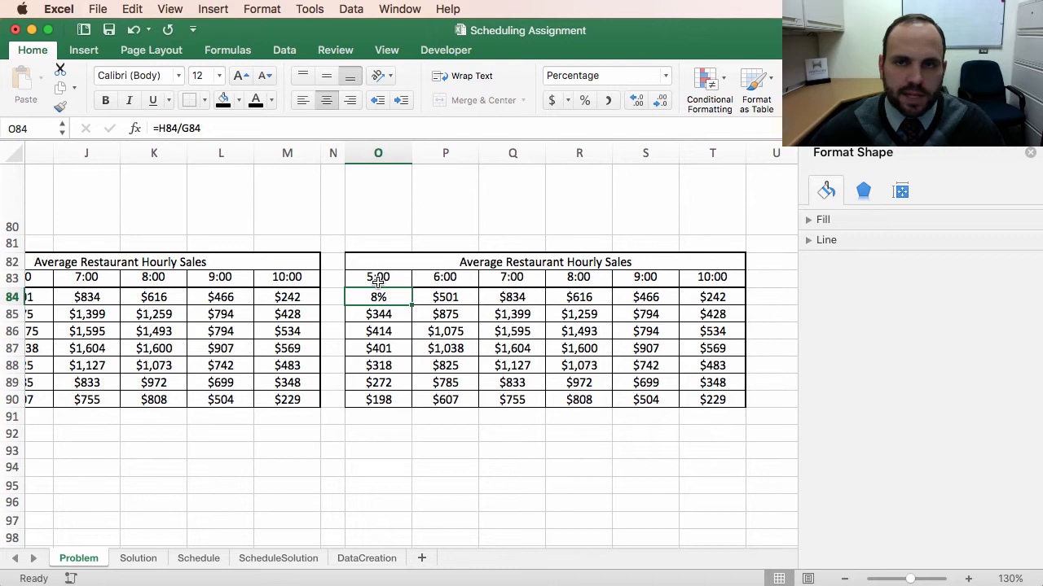
scroll(436, 368, "left", 2)
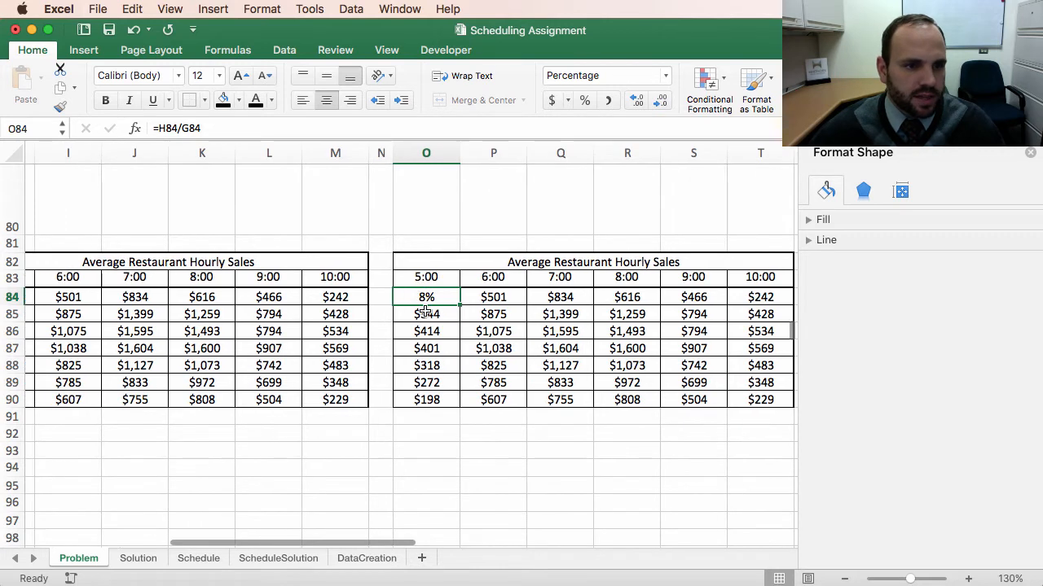
scroll(415, 328, "left", 2)
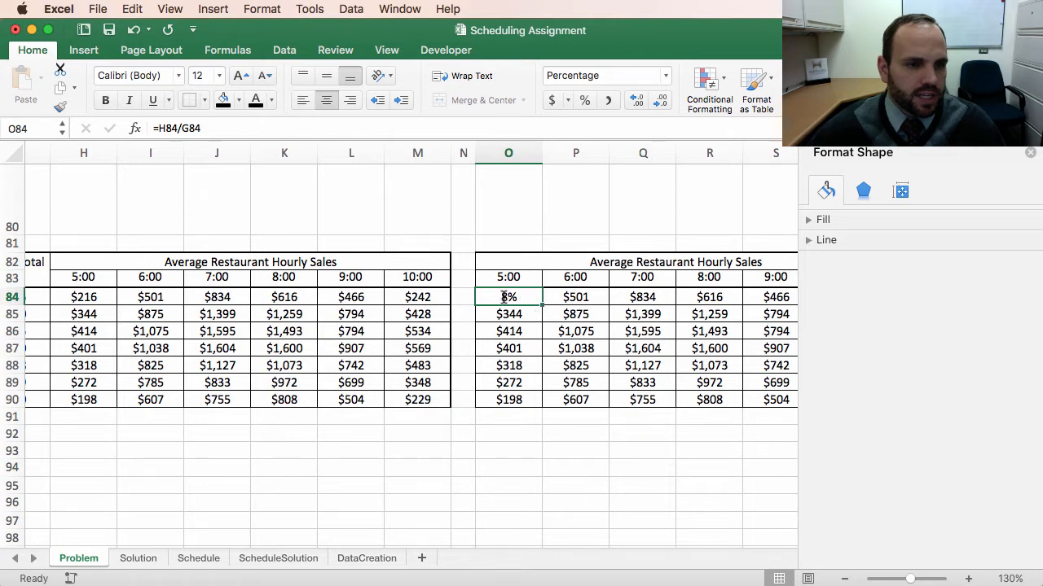
double_click(505, 297)
scroll(300, 331, "left", 3)
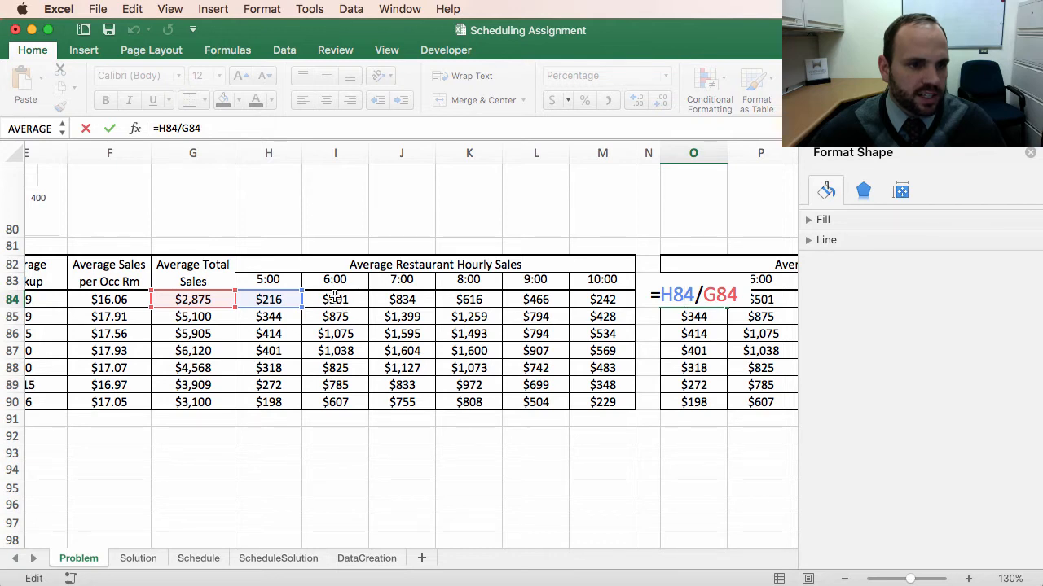
scroll(338, 301, "right", 1)
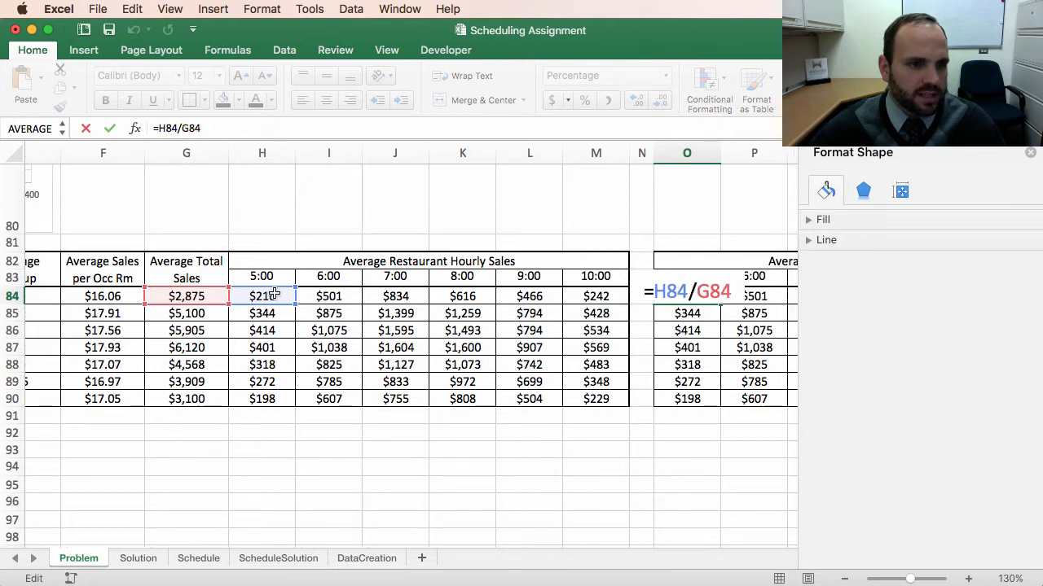
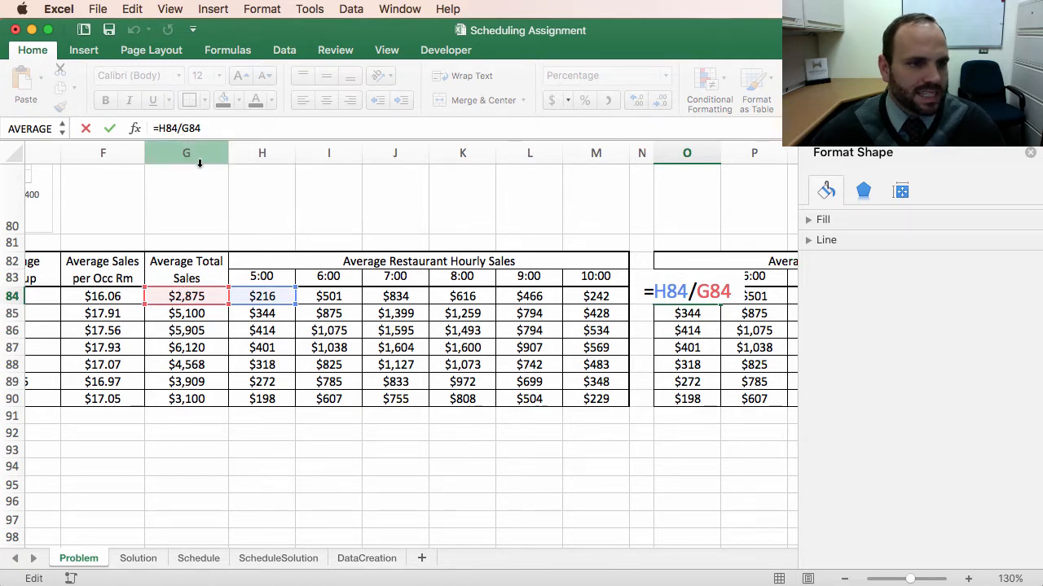
Step: Make O84's reference to G84 column-absolute so the formula reads =H84/$G84
left_click(180, 128)
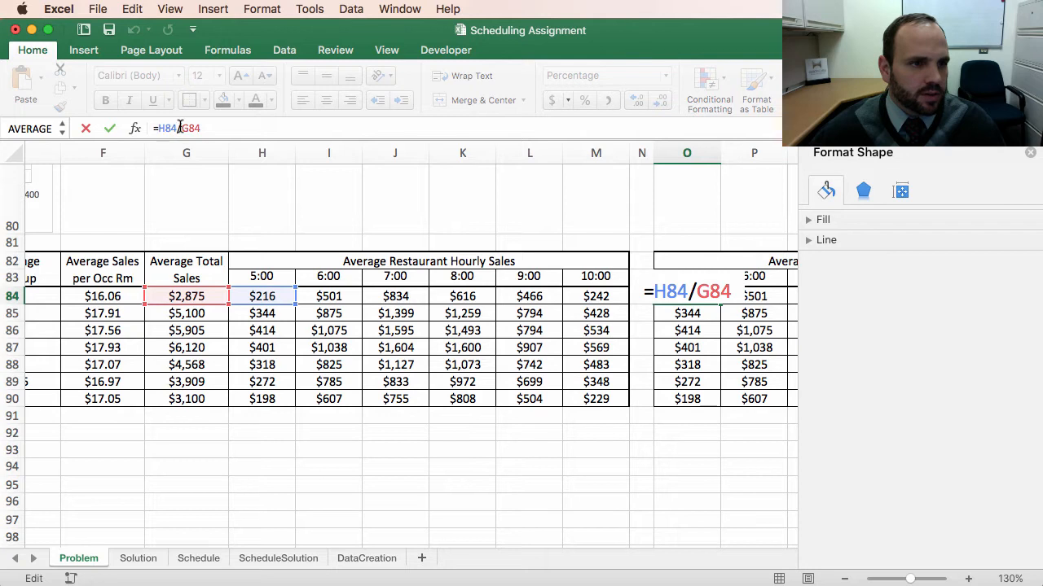
type("$")
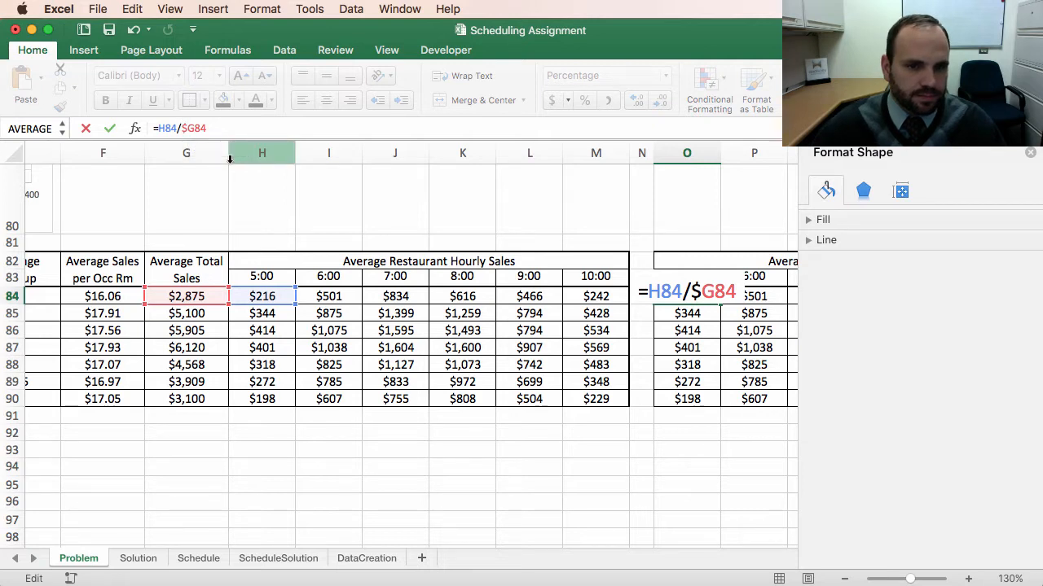
key("Return")
Step: Fill the O84 percentage formula across to T84 for the remaining dinner hours
scroll(537, 421, "right", 6)
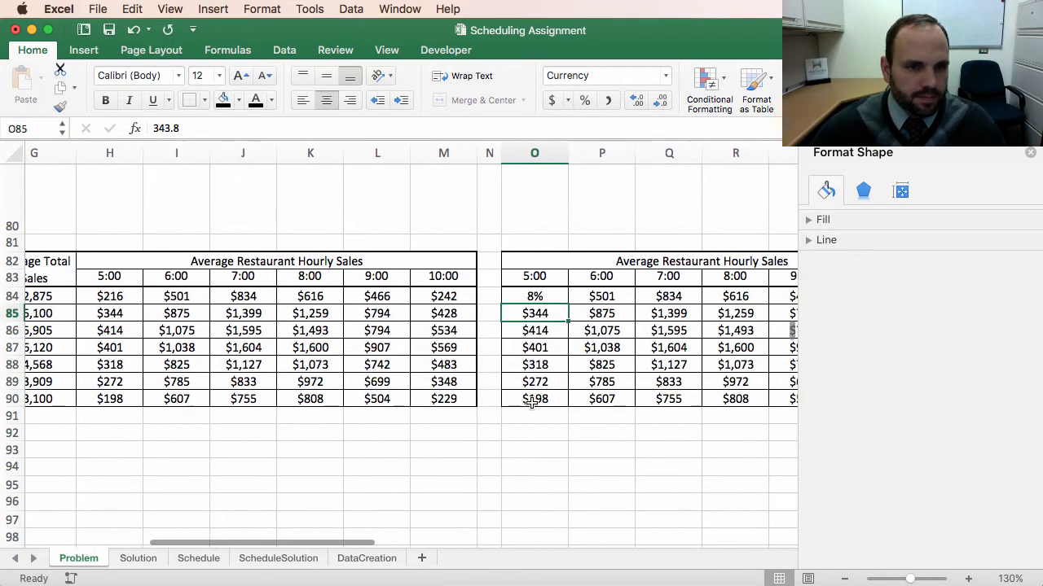
scroll(502, 348, "right", 5)
left_click(291, 297)
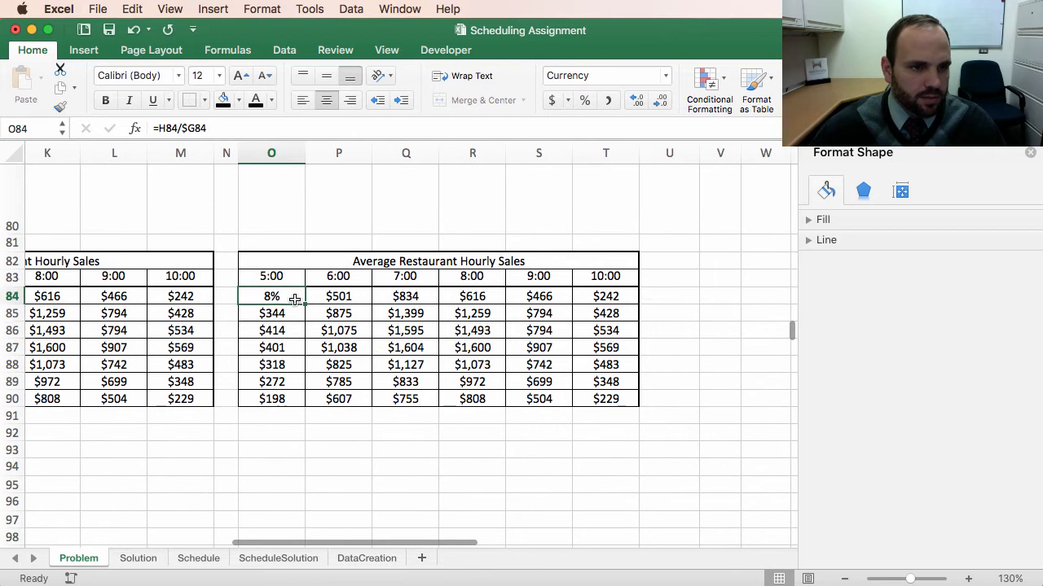
left_click_drag(304, 305, 639, 310)
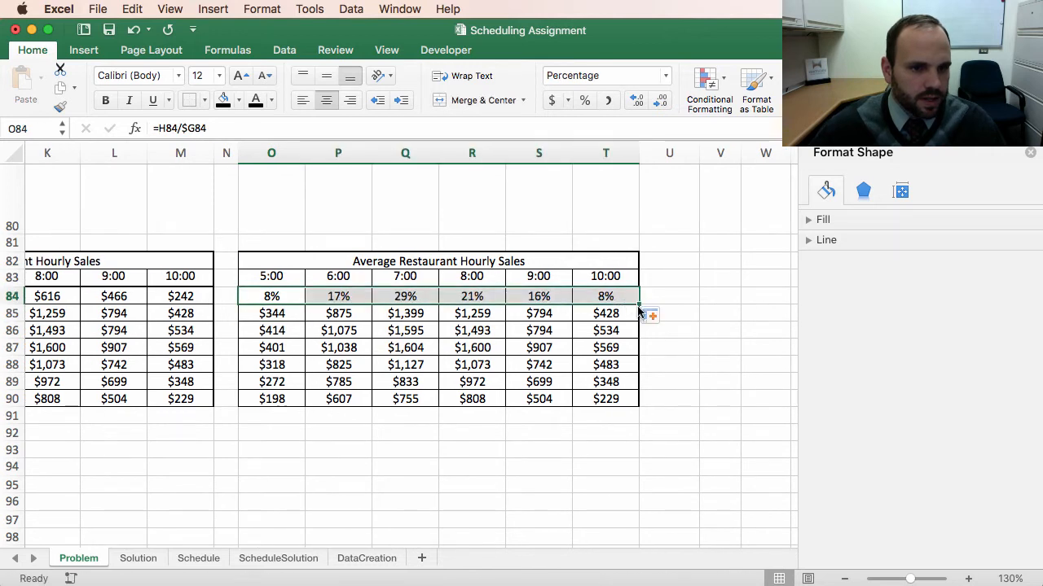
Step: Inspect the 7:00 percentage formula in Q84 to check its cell references
double_click(412, 297)
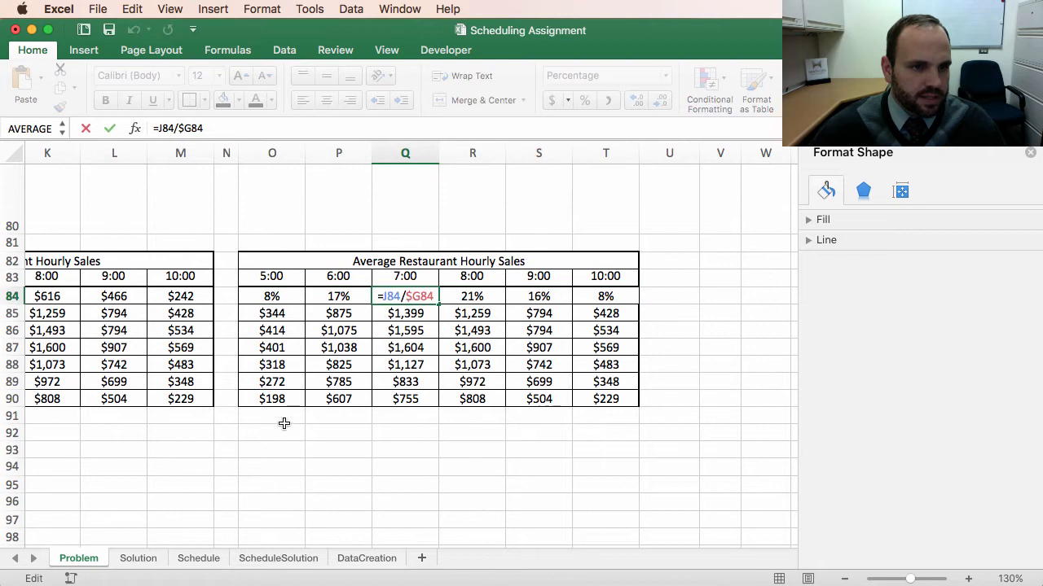
scroll(284, 423, "left", 4)
scroll(284, 423, "left", 1)
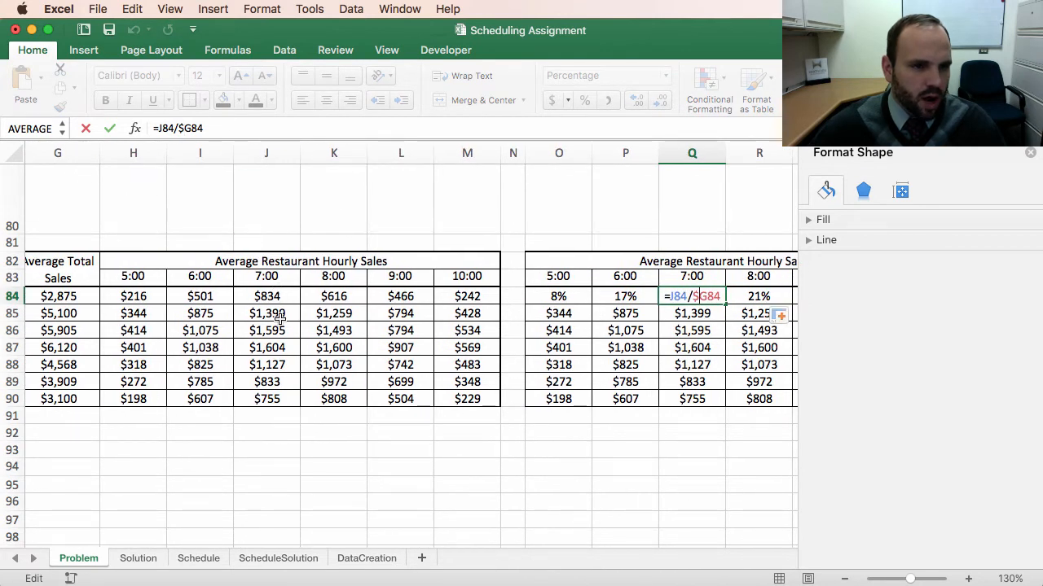
left_click(215, 128)
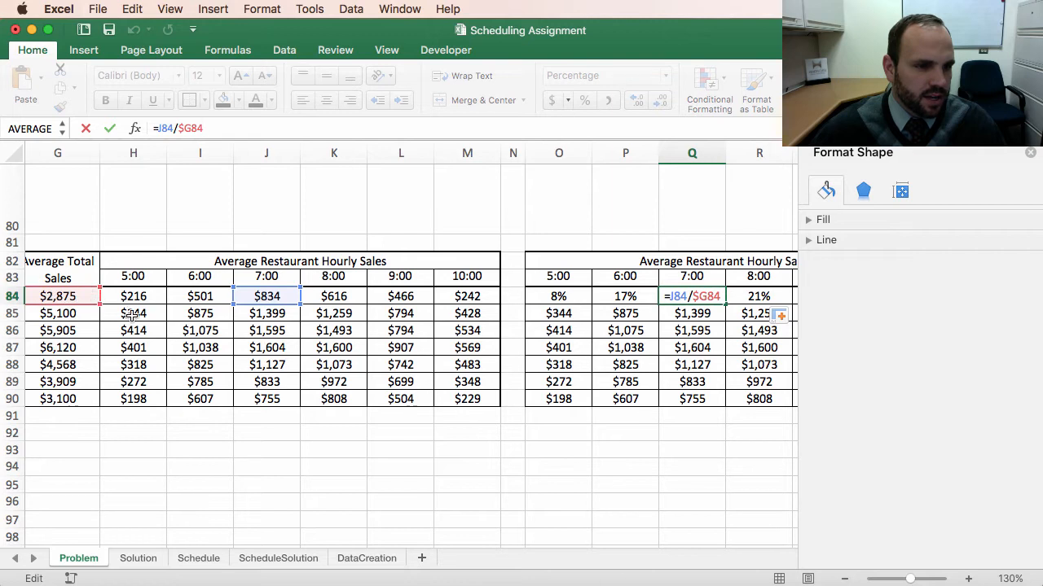
key("Return")
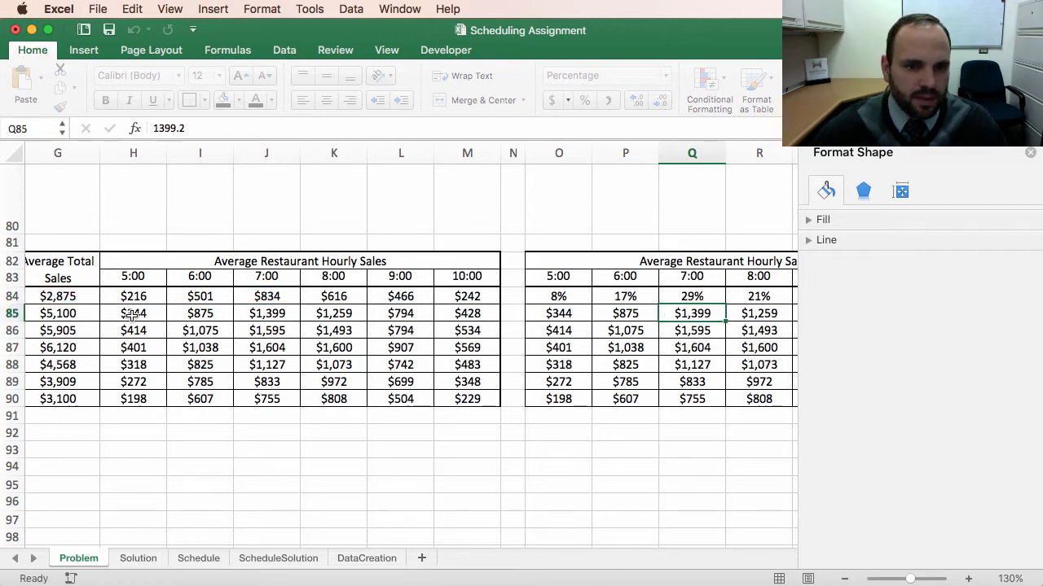
Step: Sum the row 84 percentages in V84 with =SUM(O84:T84) as a check, then undo the entry
scroll(498, 482, "right", 5)
scroll(497, 479, "right", 2)
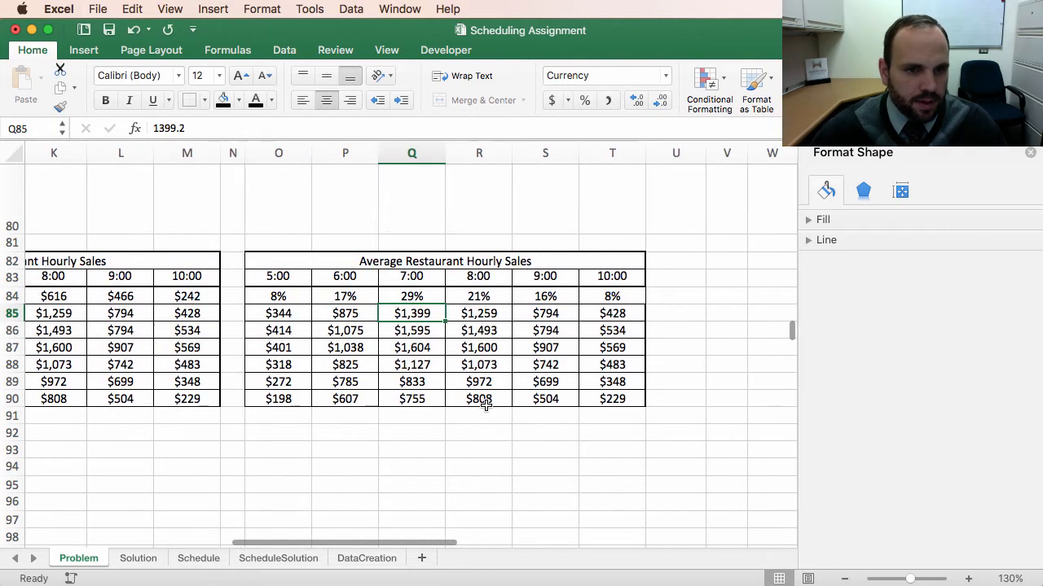
left_click(717, 296)
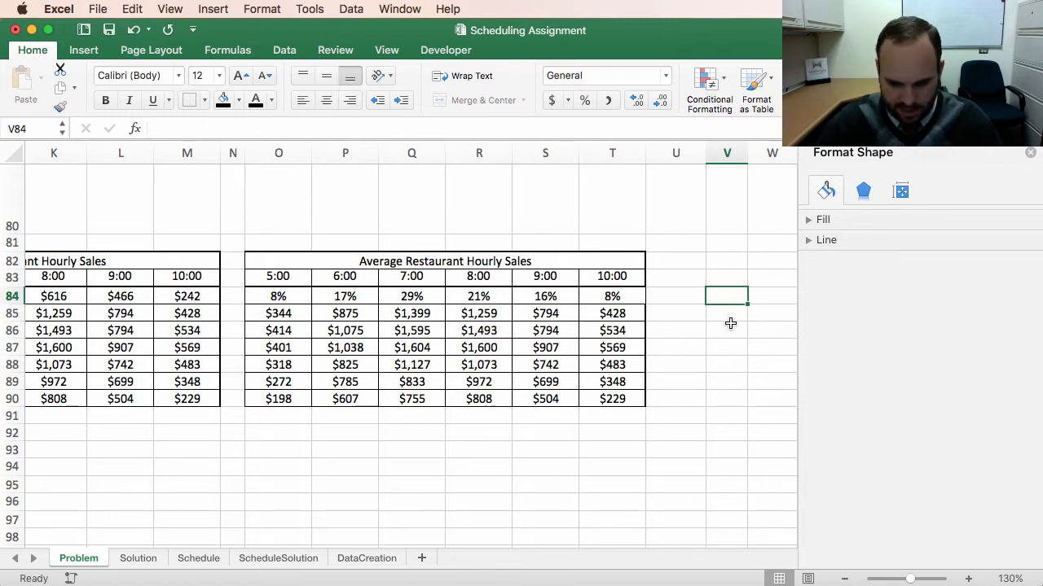
type("=")
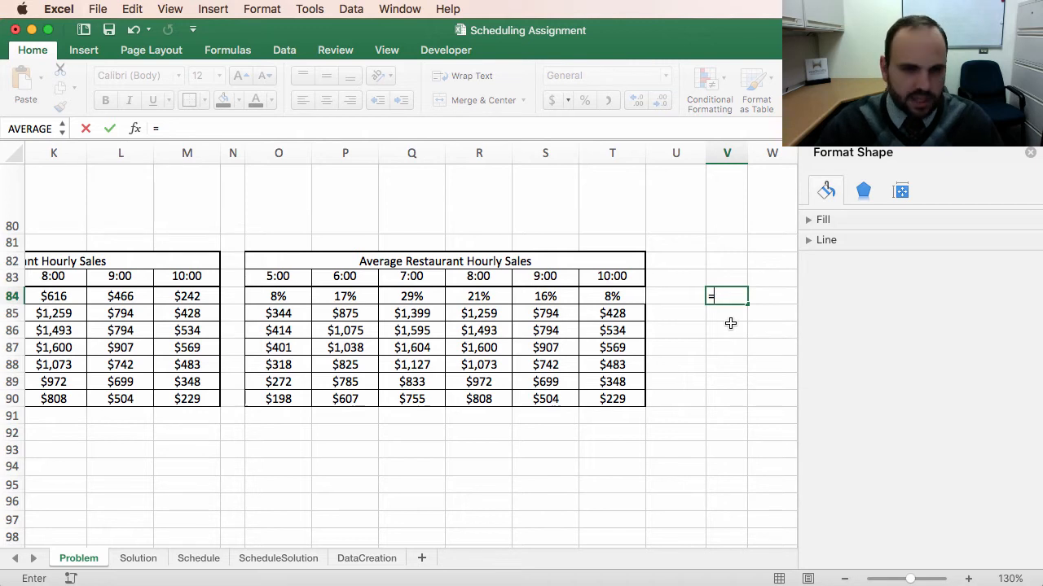
type("sum(")
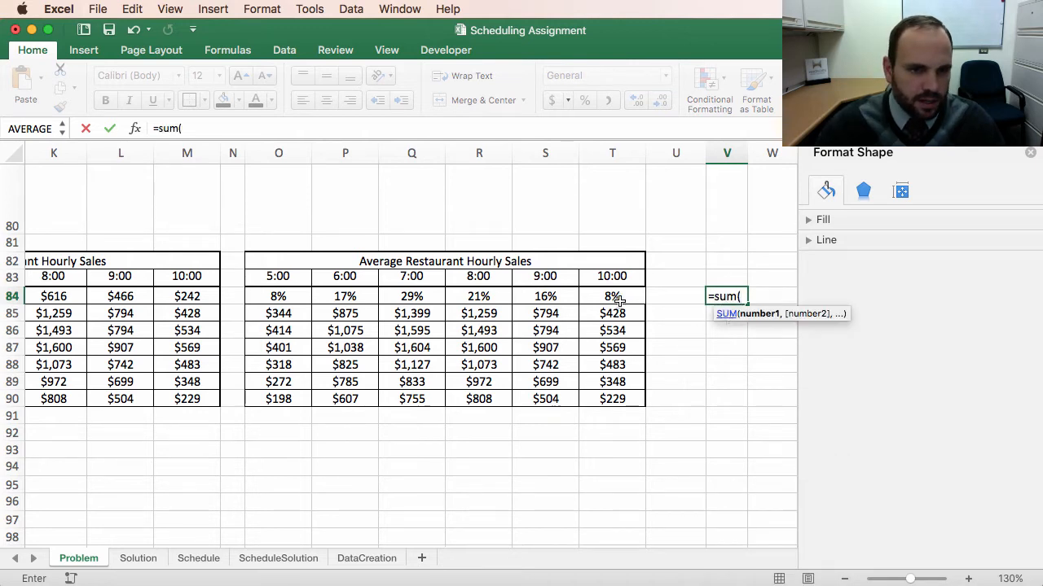
left_click_drag(620, 300, 278, 296)
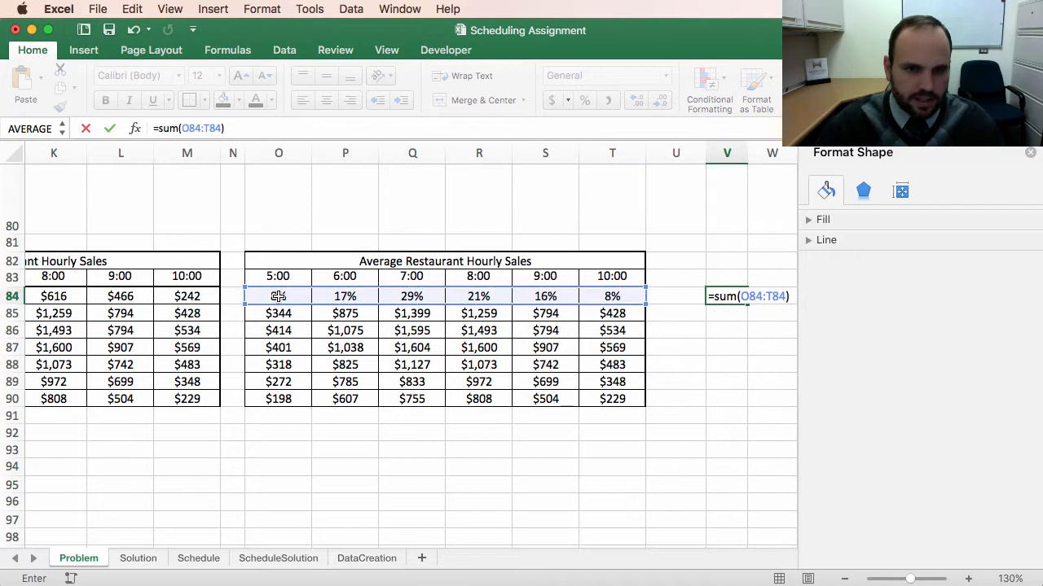
key("Return")
left_click(728, 298)
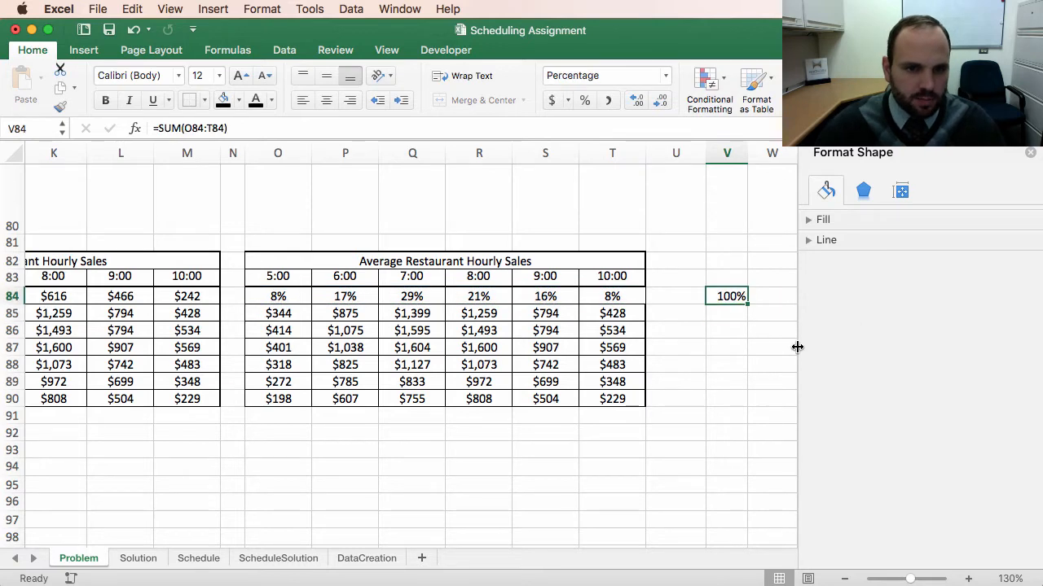
key("ctrl+z")
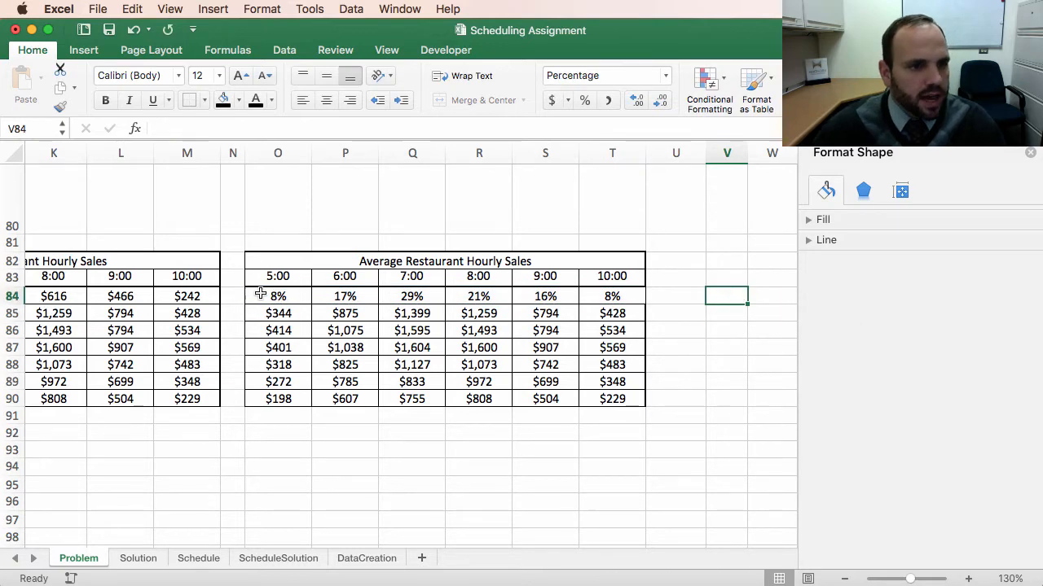
Step: Fill the row 84 percentage formulas down through row 90
left_click_drag(276, 297, 657, 293)
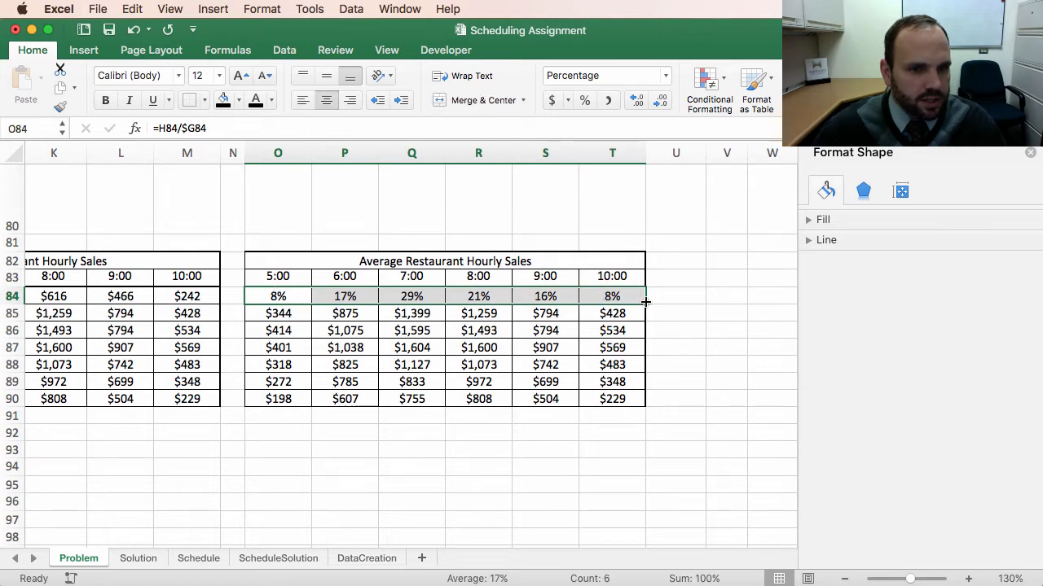
left_click_drag(645, 302, 643, 401)
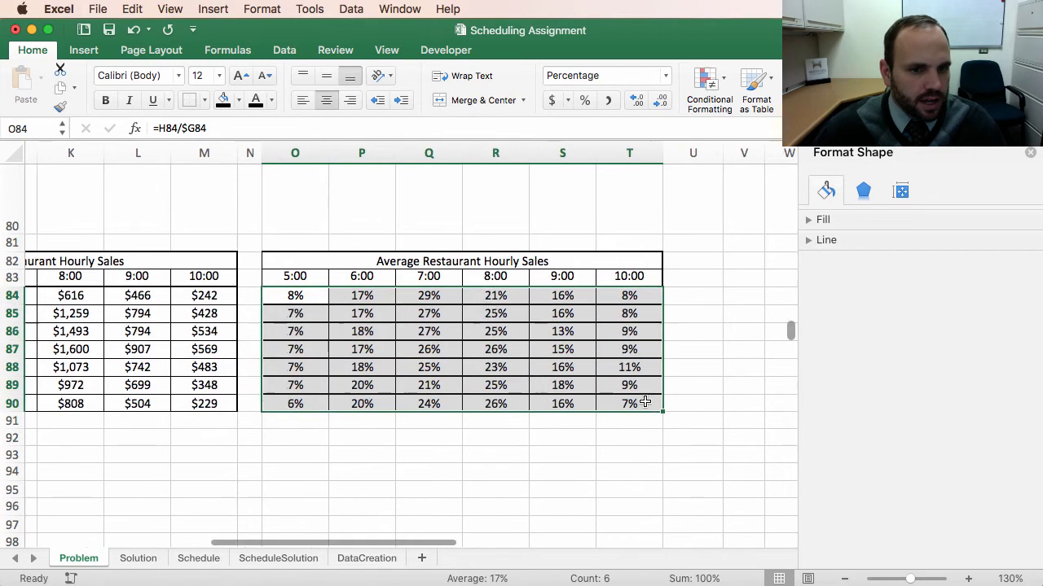
Step: Inspect the 5:00 percentage formula in O90 to check its cell references
scroll(444, 447, "left", 3)
scroll(446, 447, "left", 5)
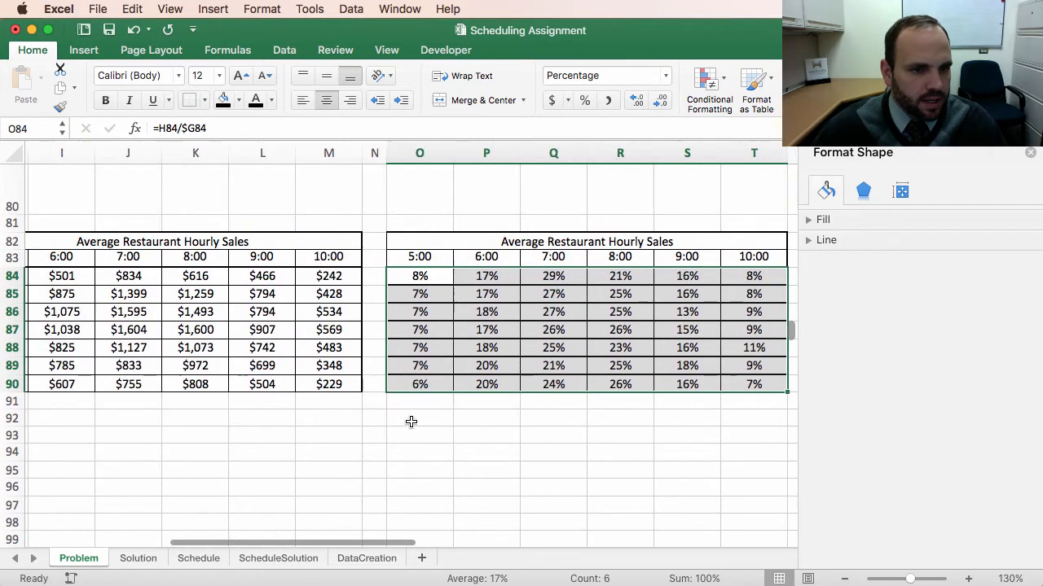
double_click(516, 382)
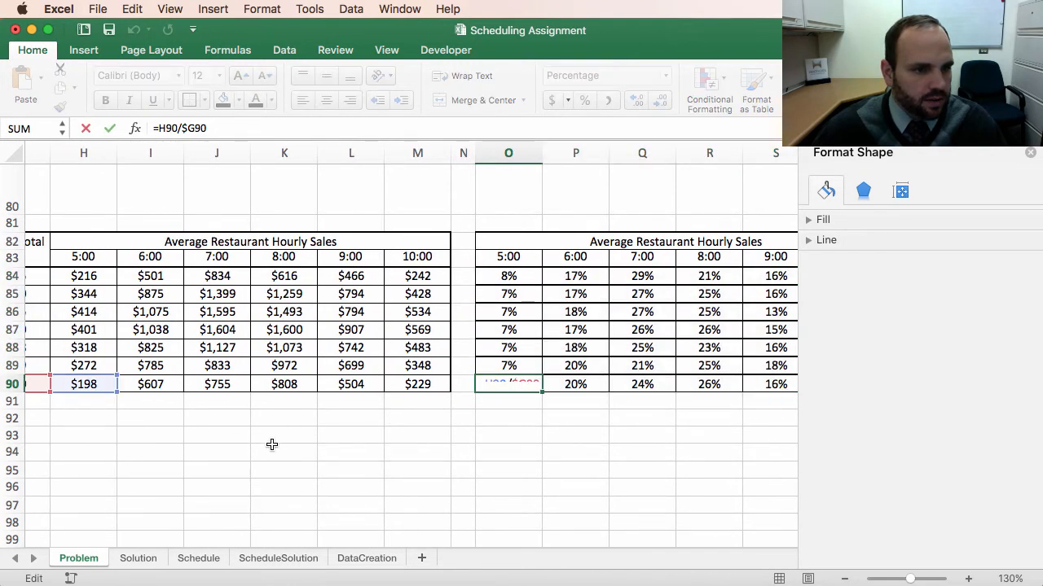
scroll(269, 439, "left", 3)
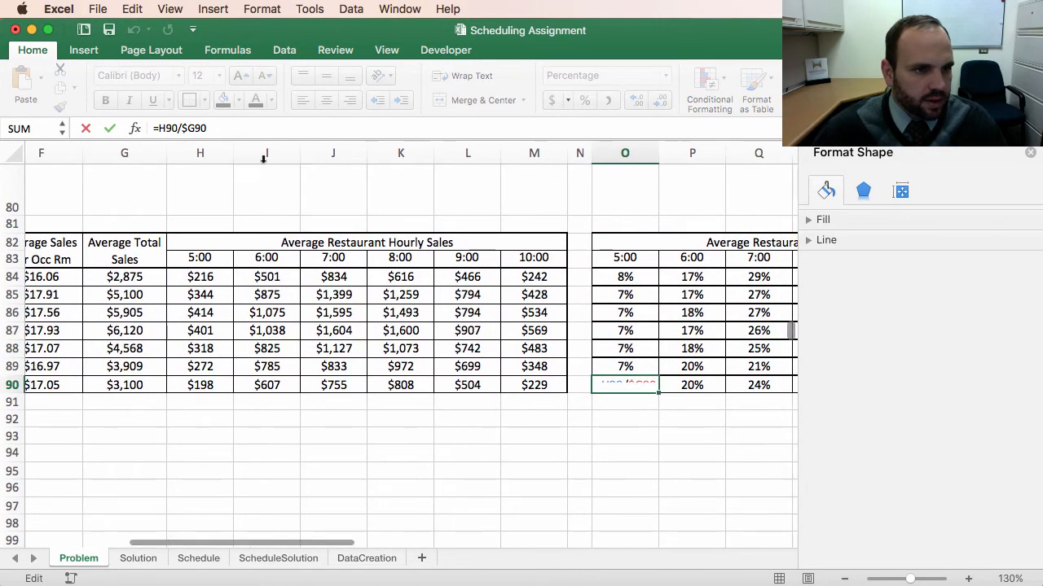
left_click(229, 133)
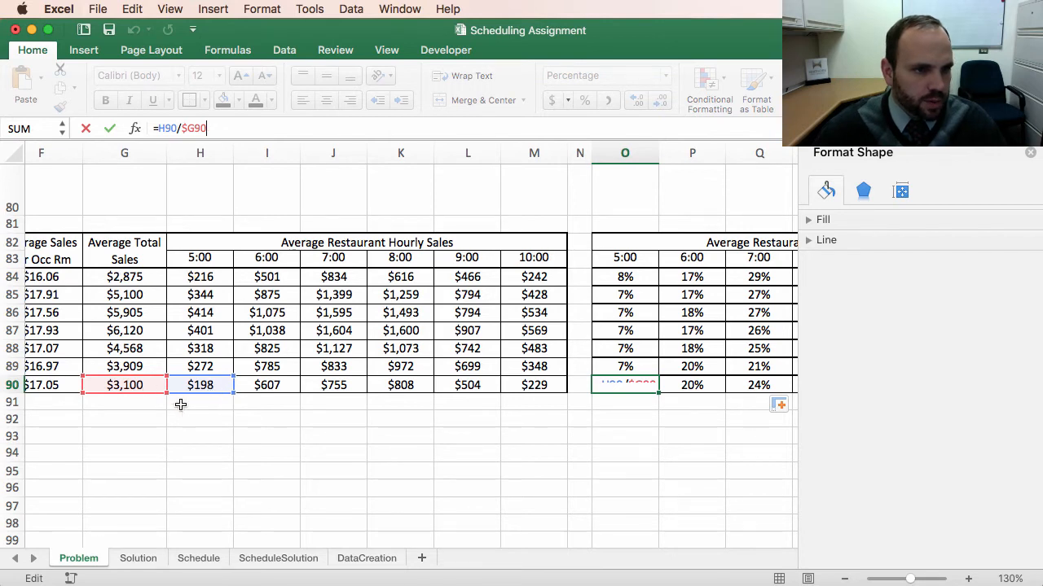
key("Return")
Step: Apply all borders to the percentage cells O84:T90
scroll(623, 475, "right", 3)
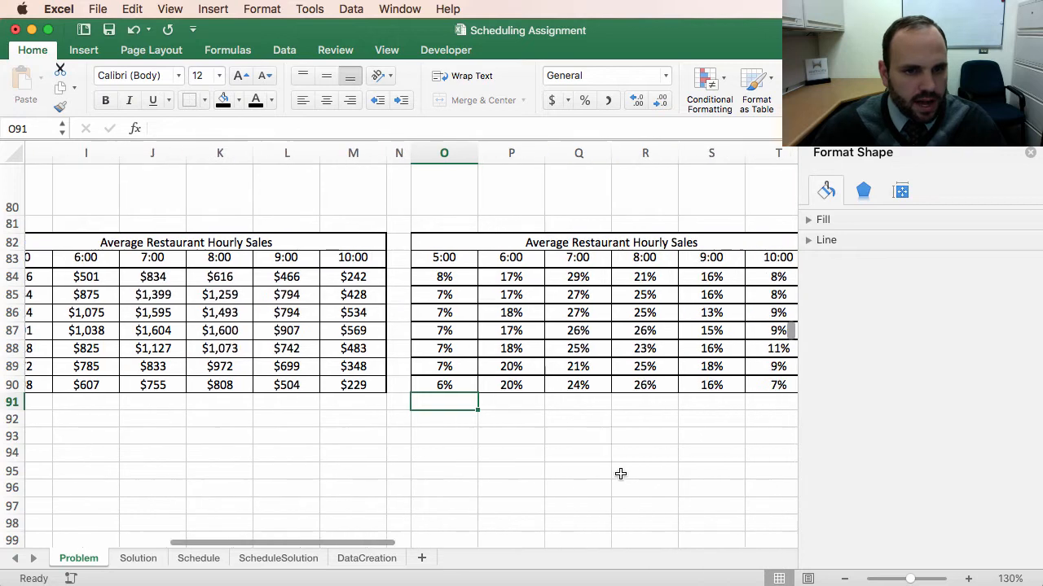
scroll(619, 473, "right", 2)
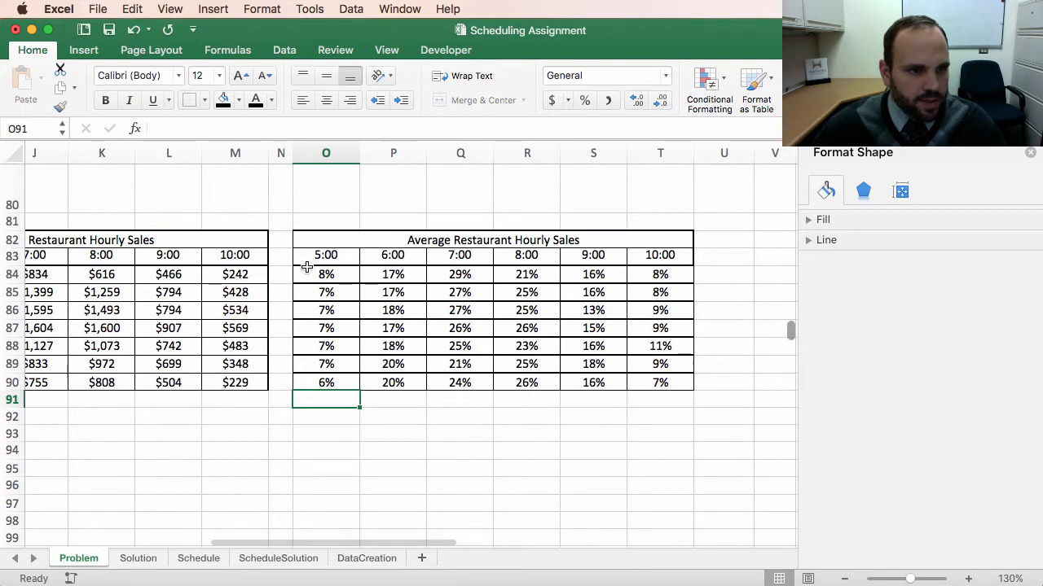
left_click_drag(315, 277, 655, 384)
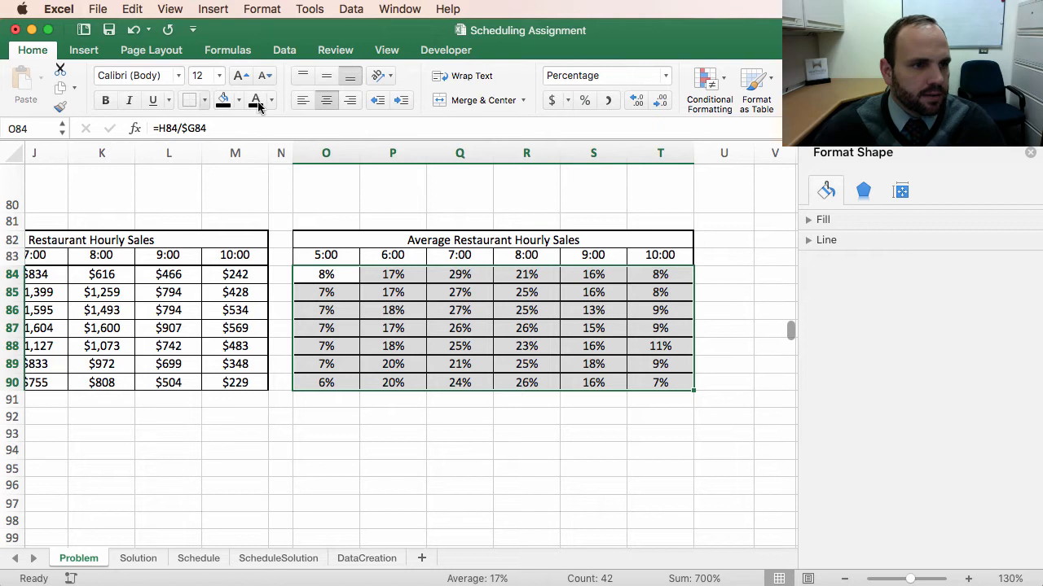
left_click(206, 101)
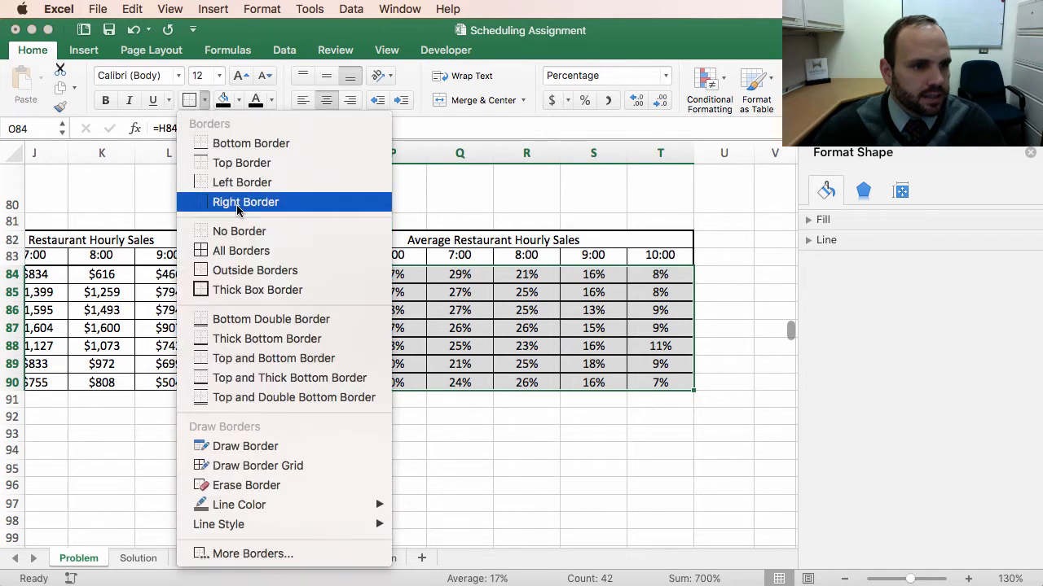
left_click(388, 283)
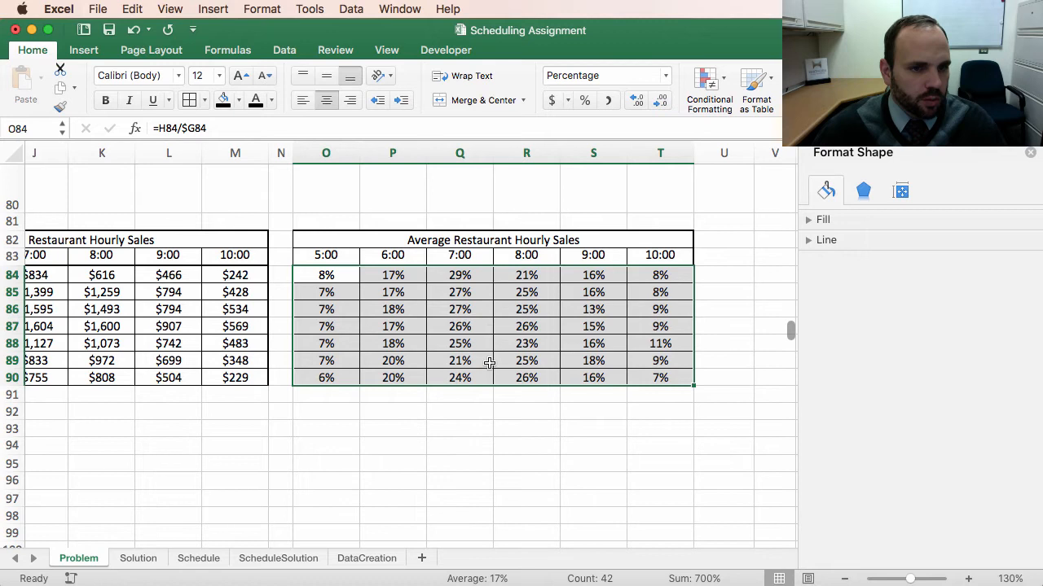
Step: Apply a thick box border around the whole percentage table O82:T90
left_click(423, 454)
left_click_drag(330, 240, 330, 377)
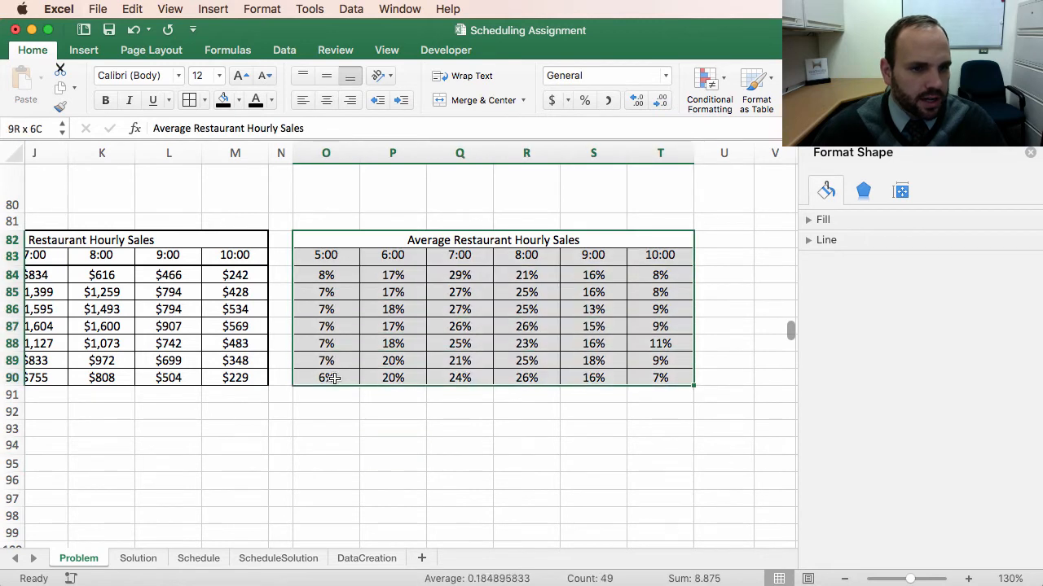
left_click(204, 100)
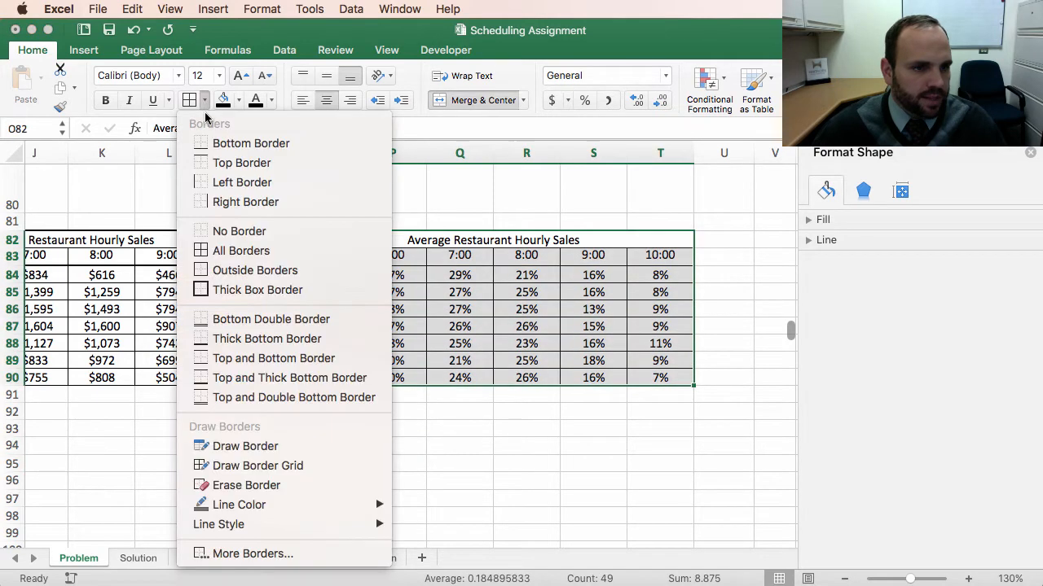
left_click(263, 299)
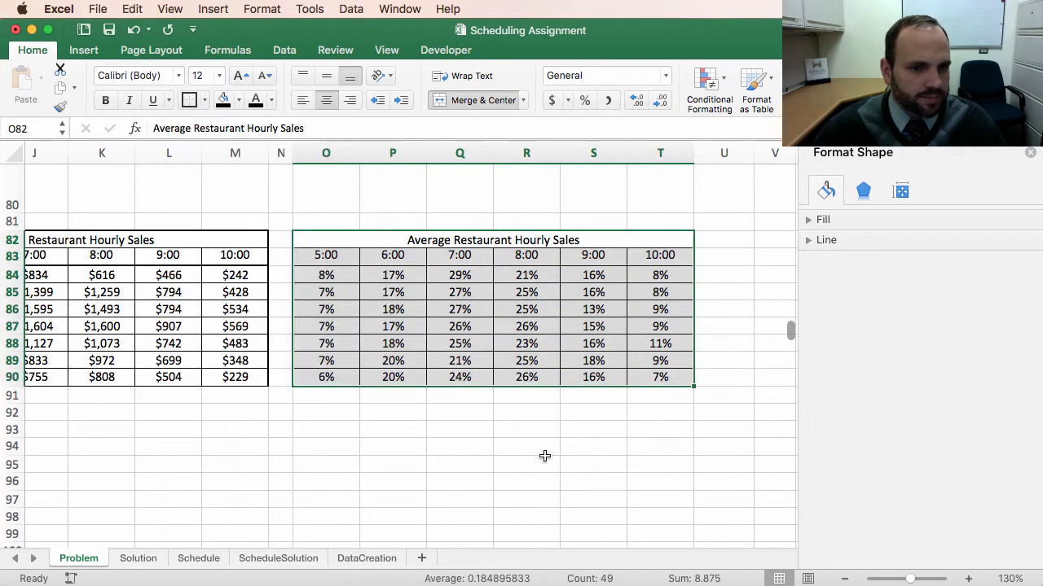
left_click(552, 460)
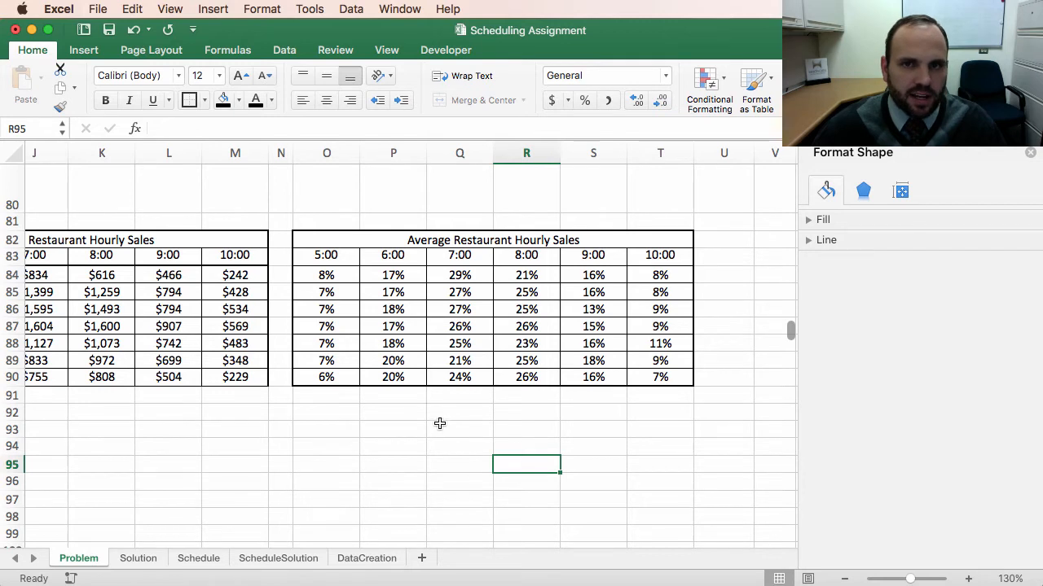
scroll(418, 409, "left", 2)
scroll(419, 409, "down", 1)
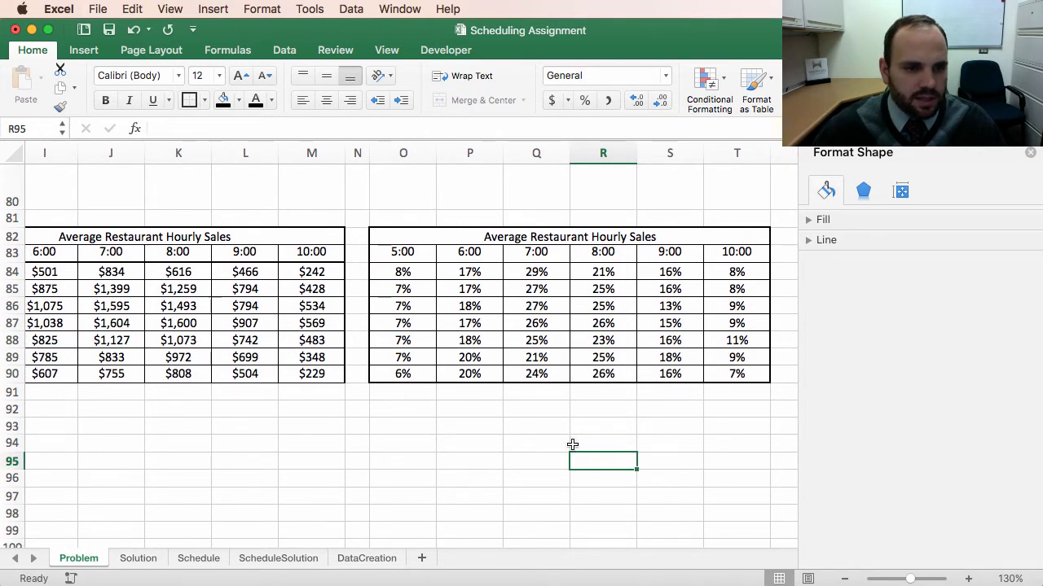
left_click(483, 432)
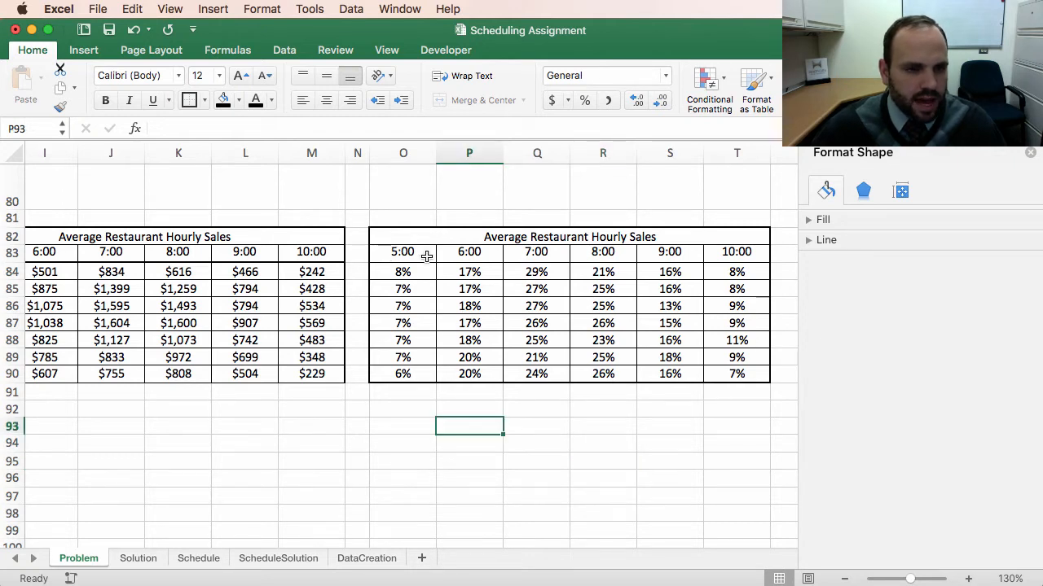
left_click_drag(405, 272, 743, 382)
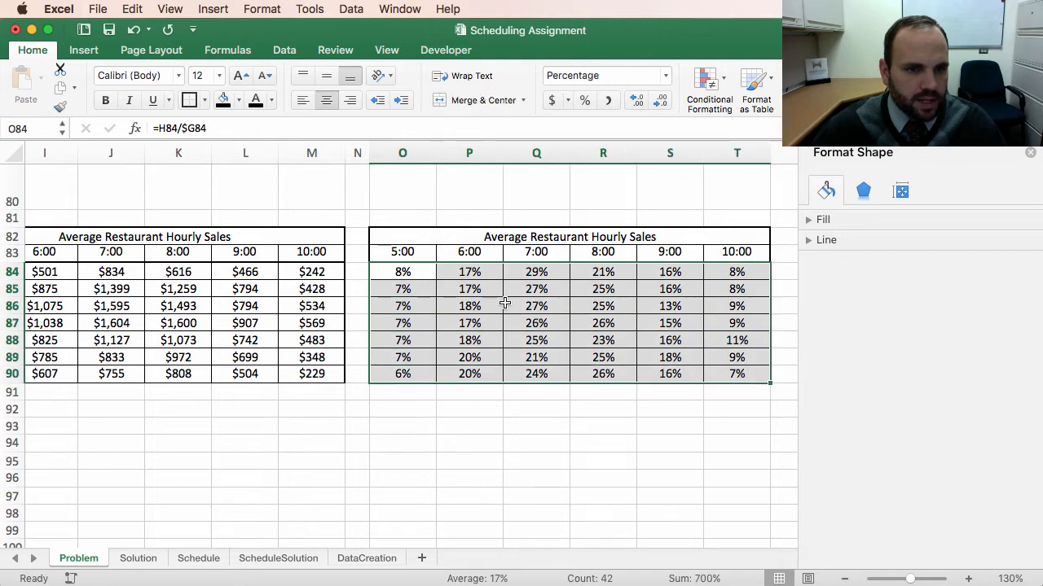
left_click(538, 305)
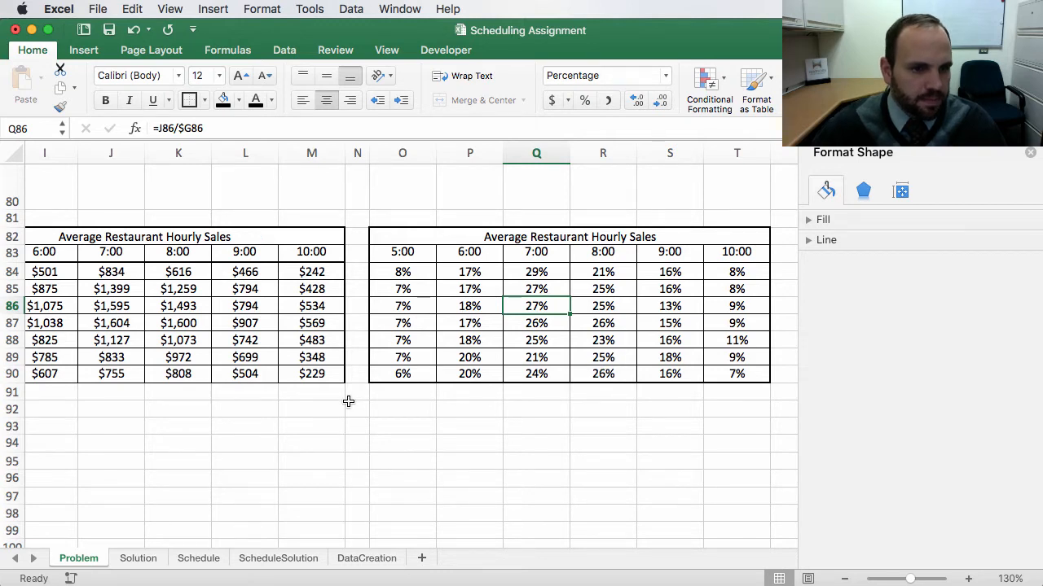
Step: Review the assignment's step list for determining the distribution of hourly dinner sales by day of week
scroll(348, 401, "up", 6)
scroll(348, 400, "up", 20)
scroll(359, 406, "left", 5)
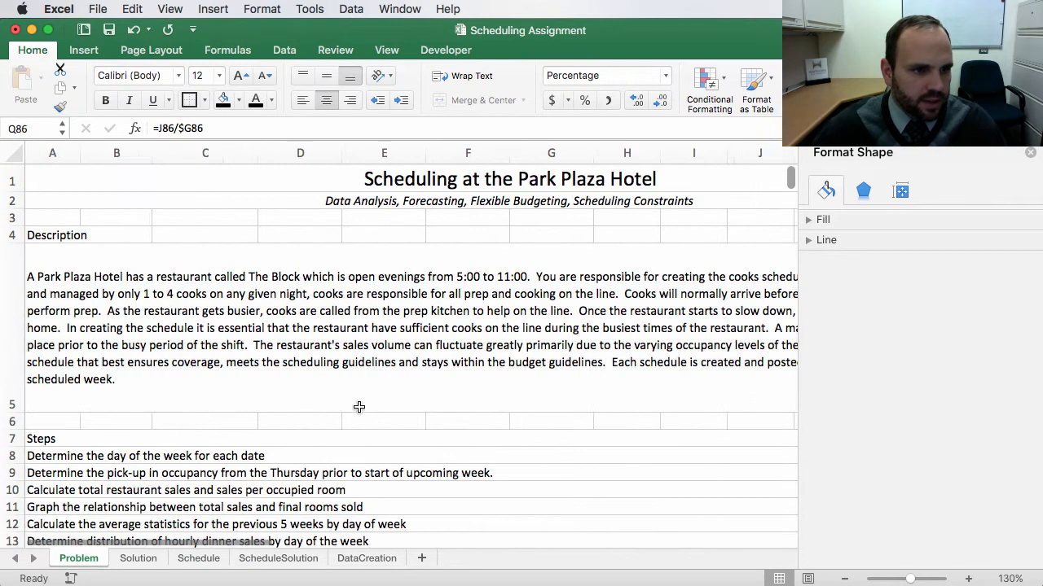
scroll(359, 407, "down", 5)
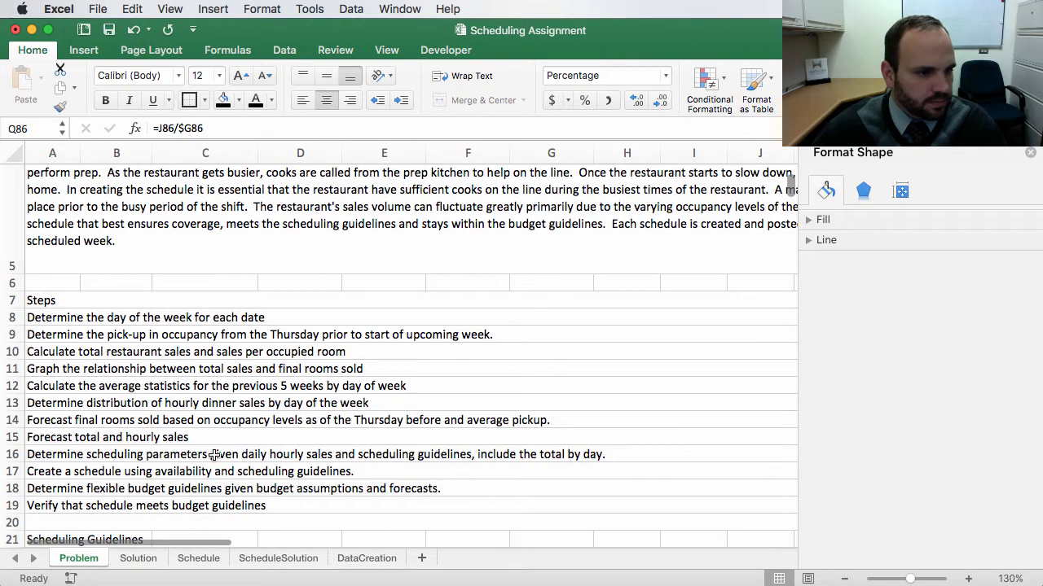
left_click(45, 405)
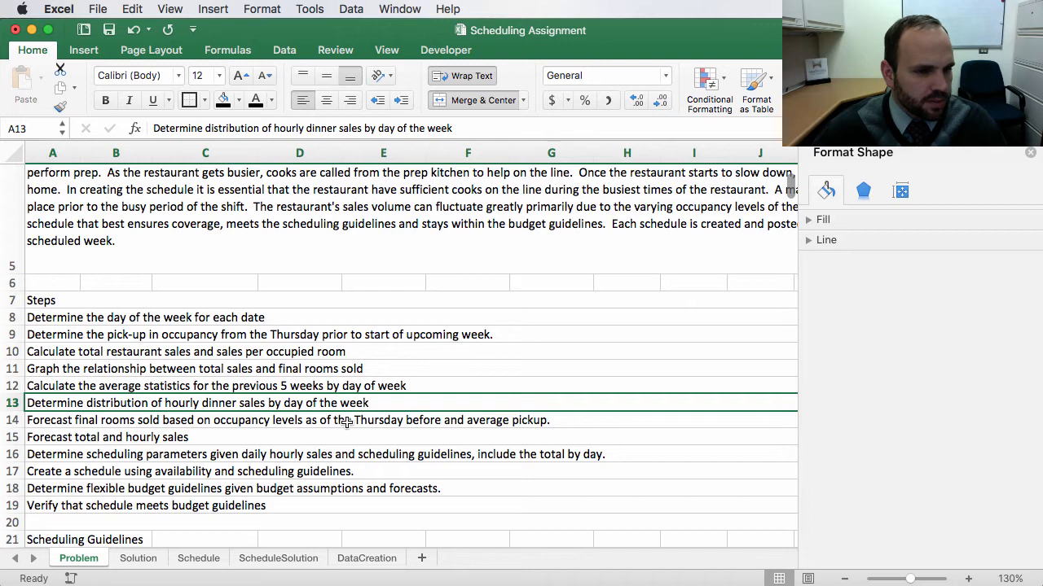
scroll(408, 453, "down", 1)
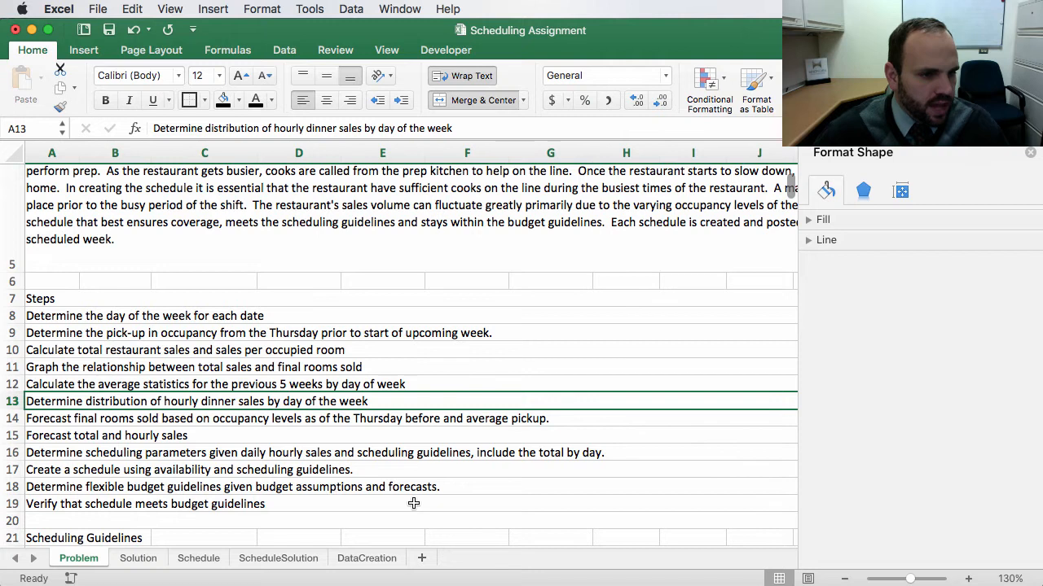
scroll(414, 504, "down", 20)
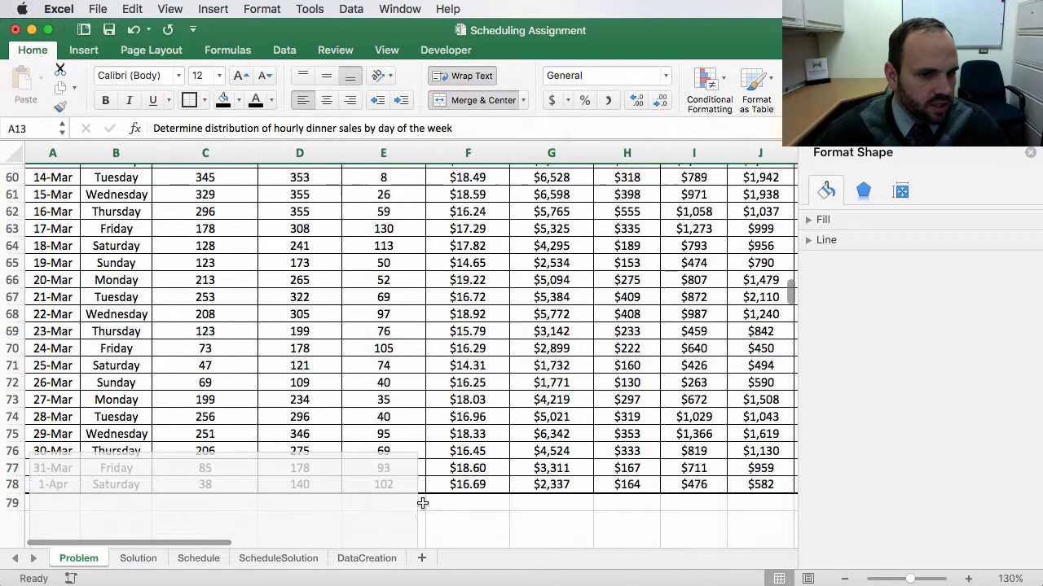
scroll(421, 504, "down", 10)
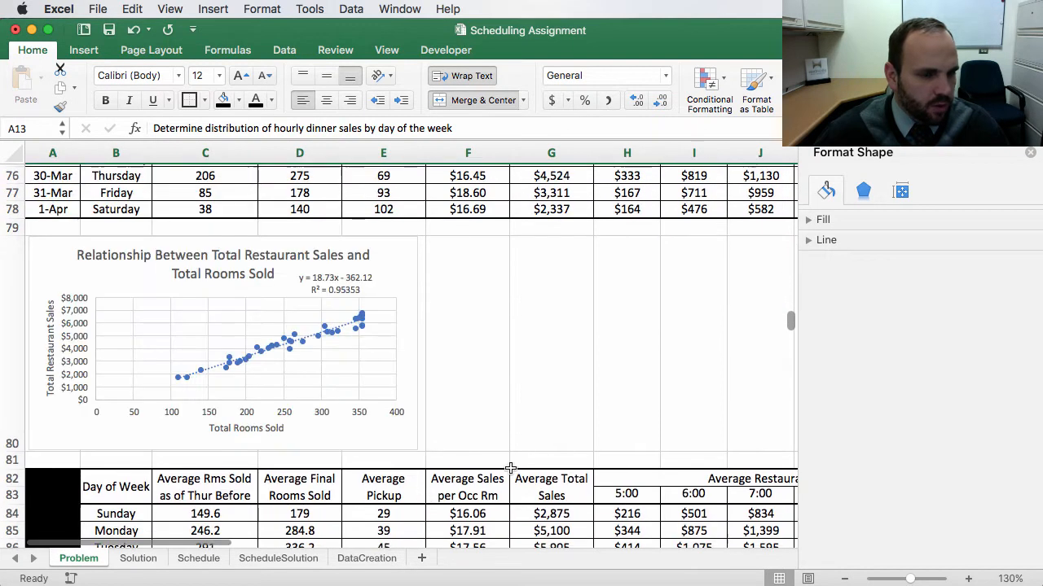
scroll(561, 448, "right", 5)
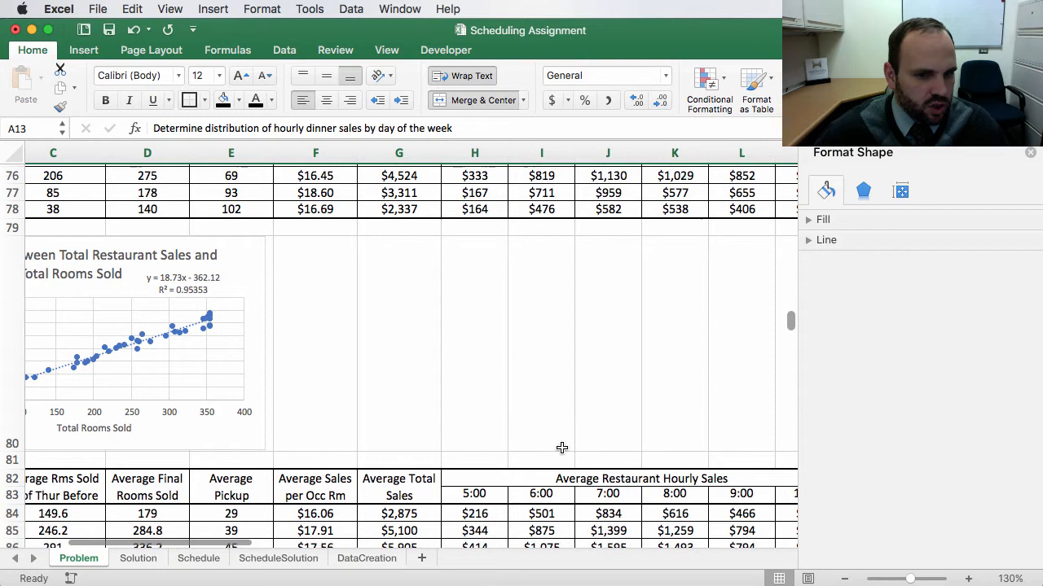
scroll(561, 448, "right", 2)
scroll(562, 456, "down", 5)
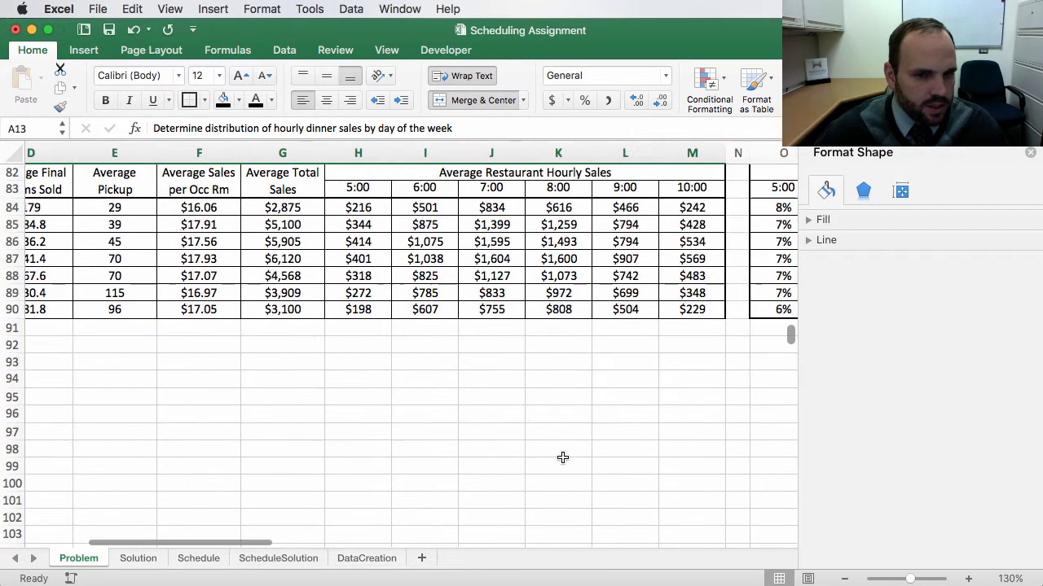
scroll(562, 458, "right", 6)
scroll(563, 458, "up", 1)
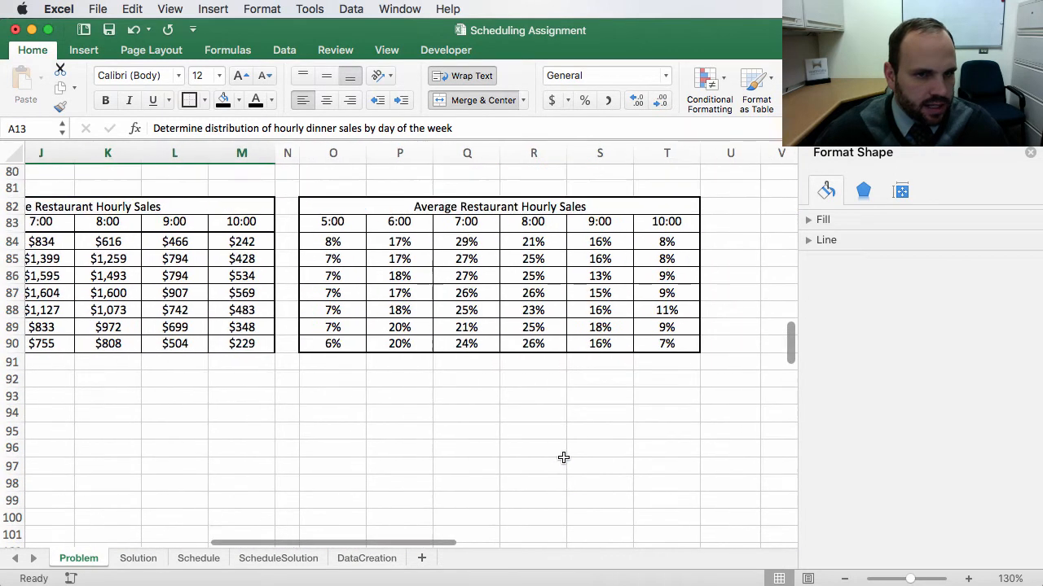
scroll(563, 458, "up", 1)
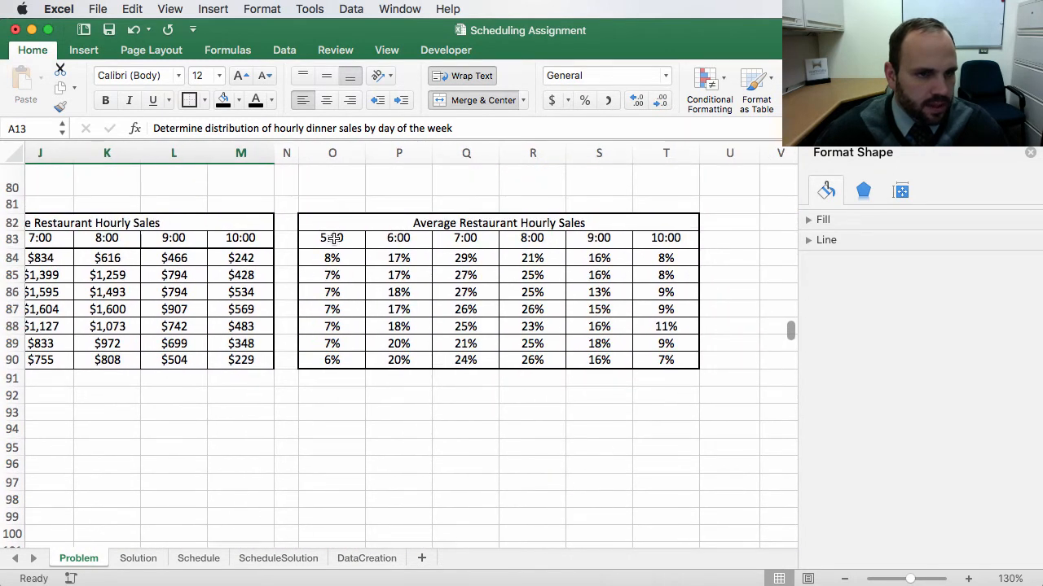
Step: Examine the header cells of the hourly percentage table and the main day-of-week table
left_click_drag(330, 238, 678, 238)
left_click_drag(323, 242, 673, 238)
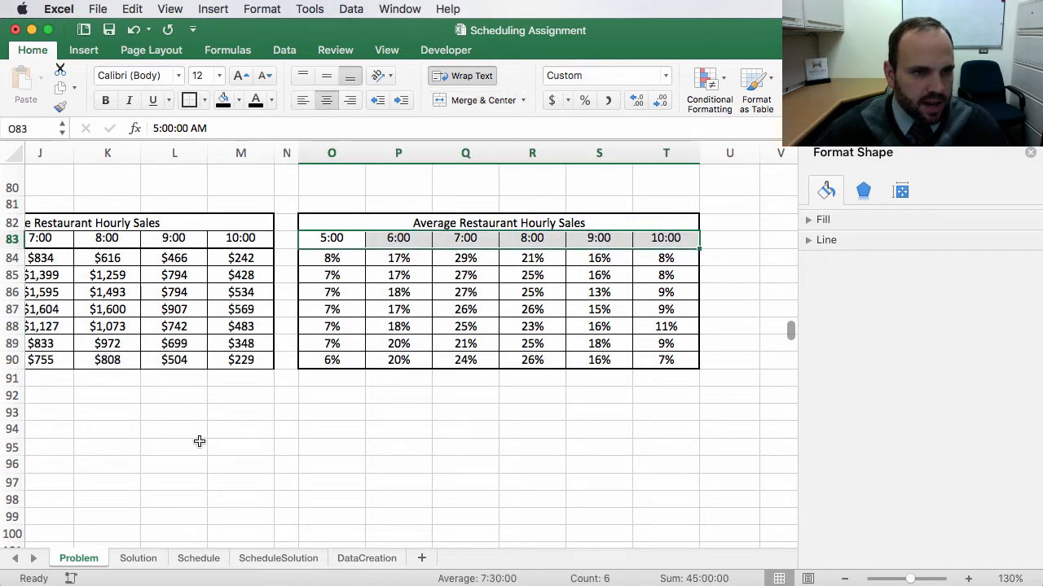
scroll(199, 441, "left", 15)
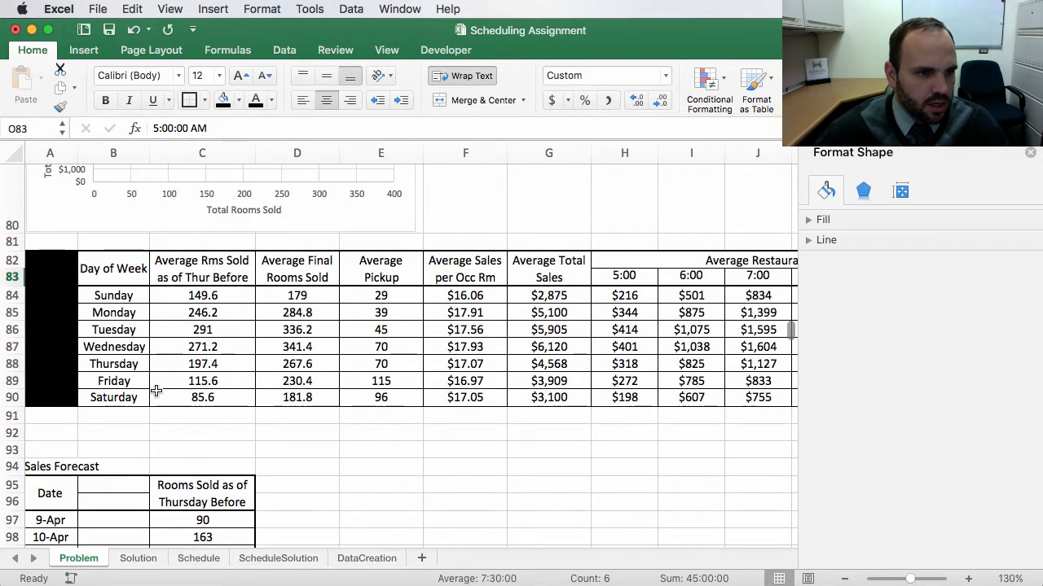
scroll(144, 366, "right", 1)
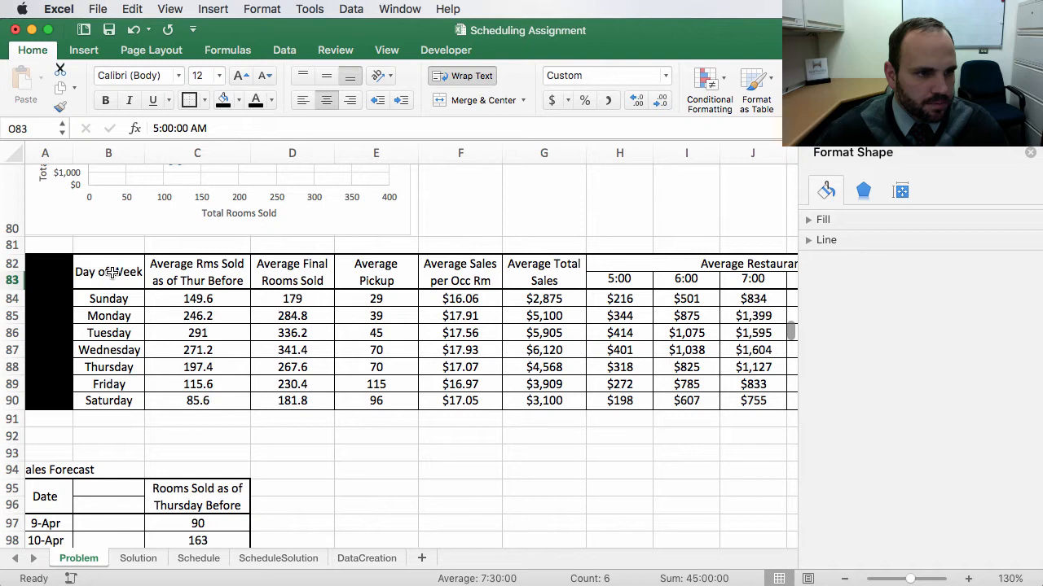
scroll(584, 546, "right", 10)
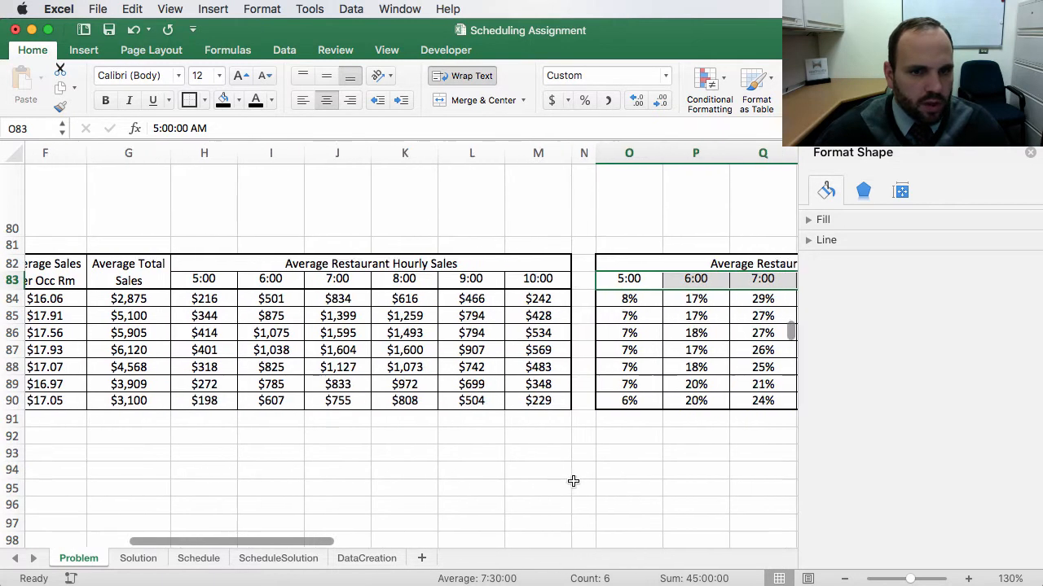
scroll(577, 481, "right", 3)
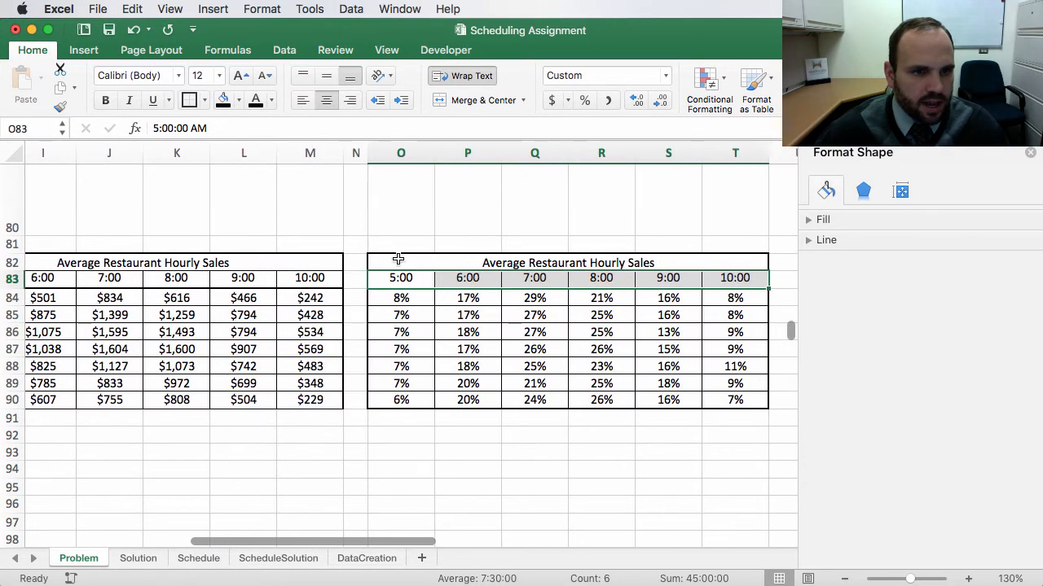
left_click_drag(397, 259, 399, 274)
scroll(163, 453, "left", 10)
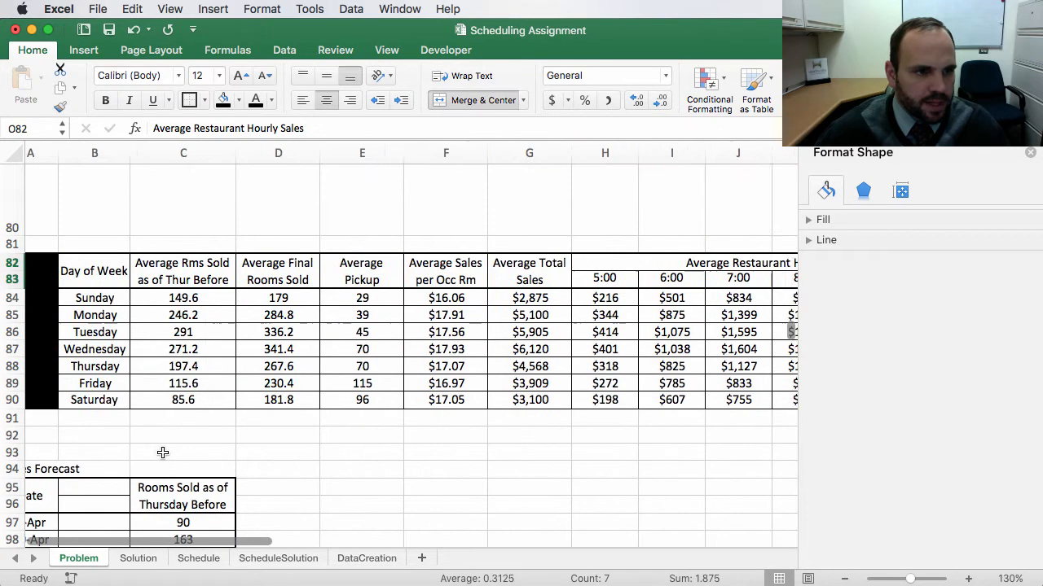
scroll(163, 453, "left", 1)
left_click(115, 273)
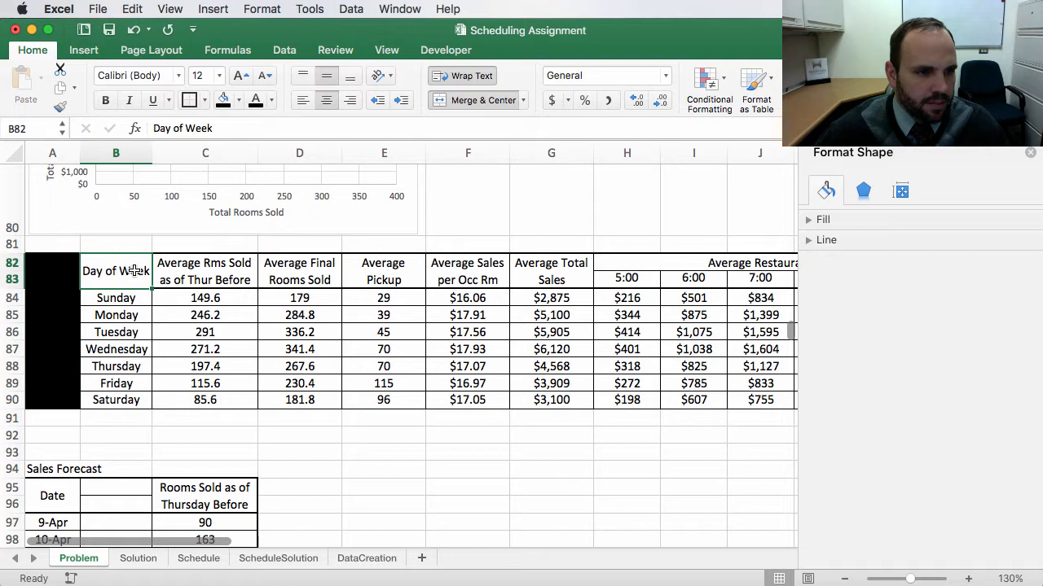
scroll(553, 298, "right", 8)
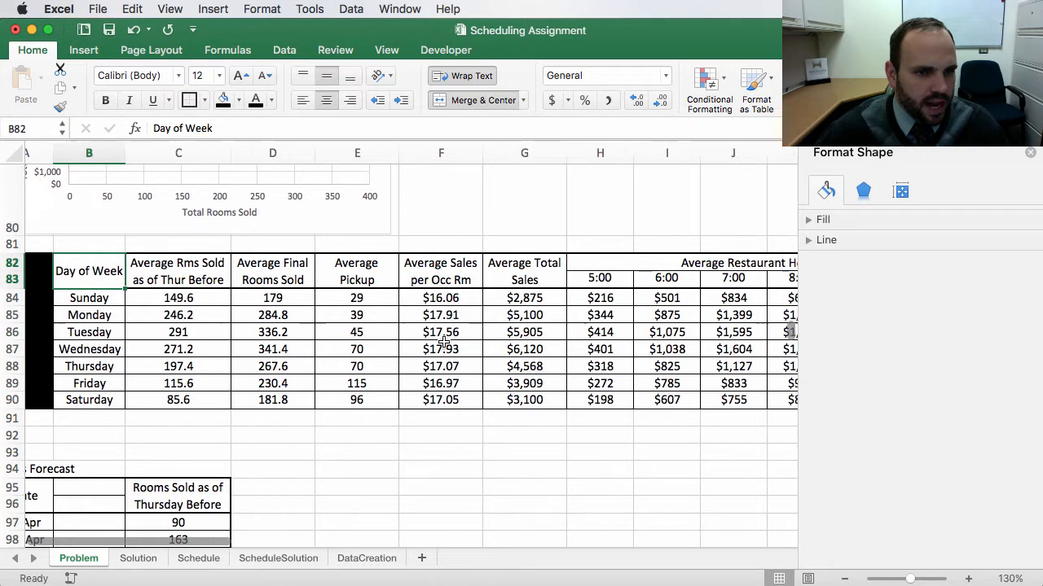
left_click_drag(554, 275, 750, 398)
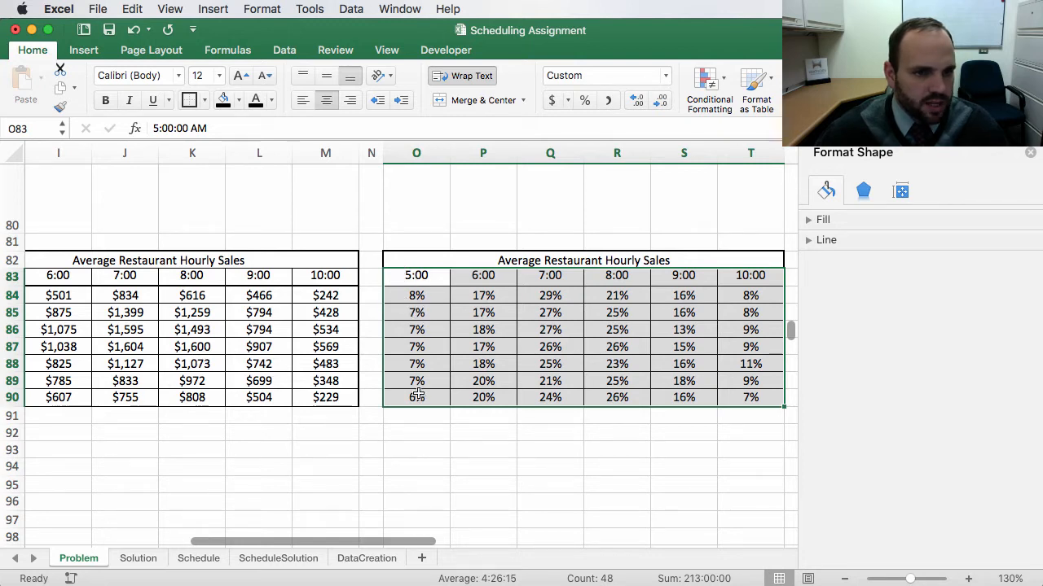
scroll(172, 341, "left", 1)
scroll(173, 341, "left", 10)
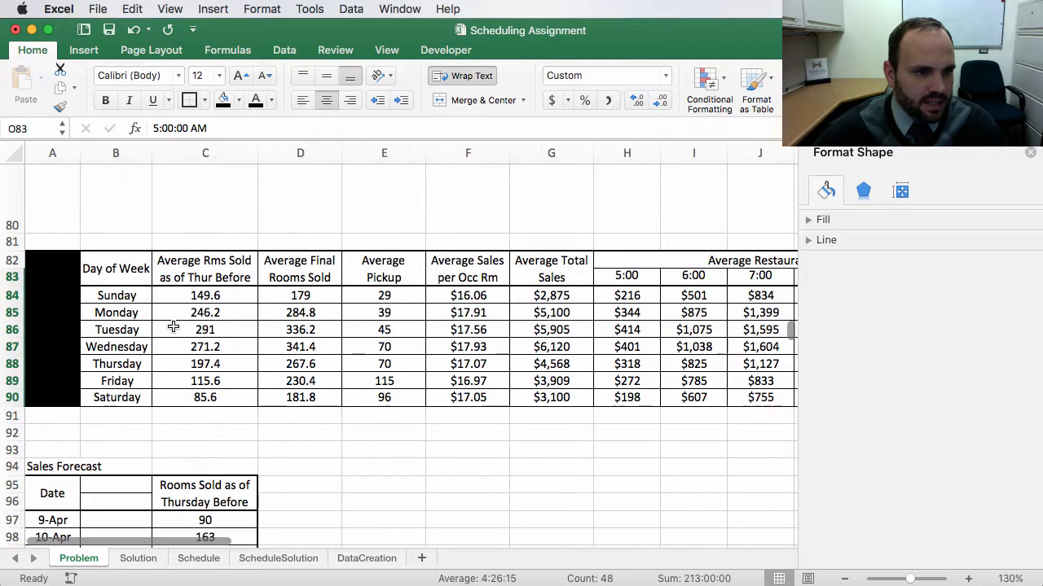
Step: Unmerge the Day of Week header cell spanning B82:B83
left_click(101, 279, "super")
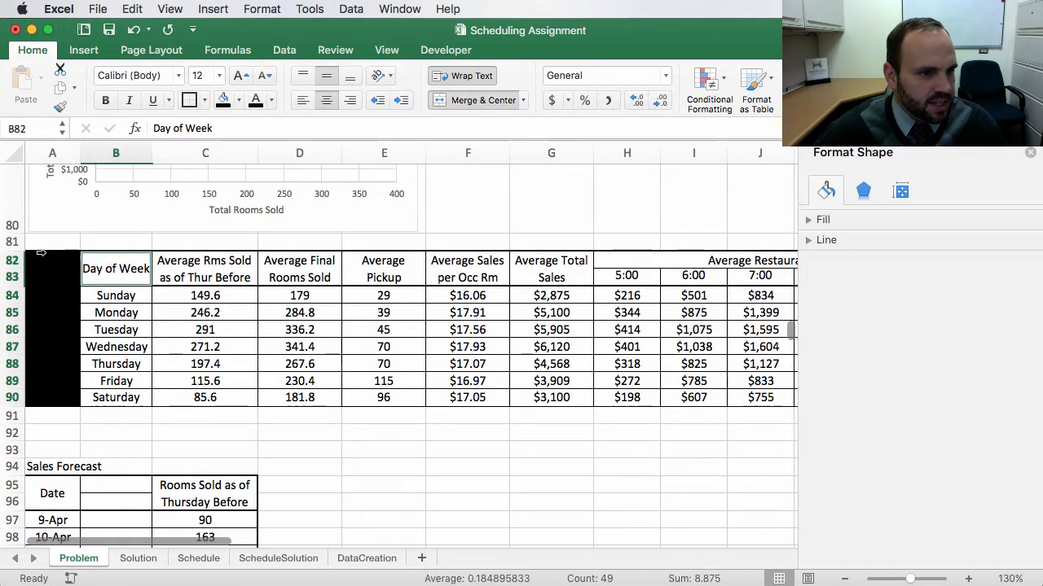
left_click(165, 316)
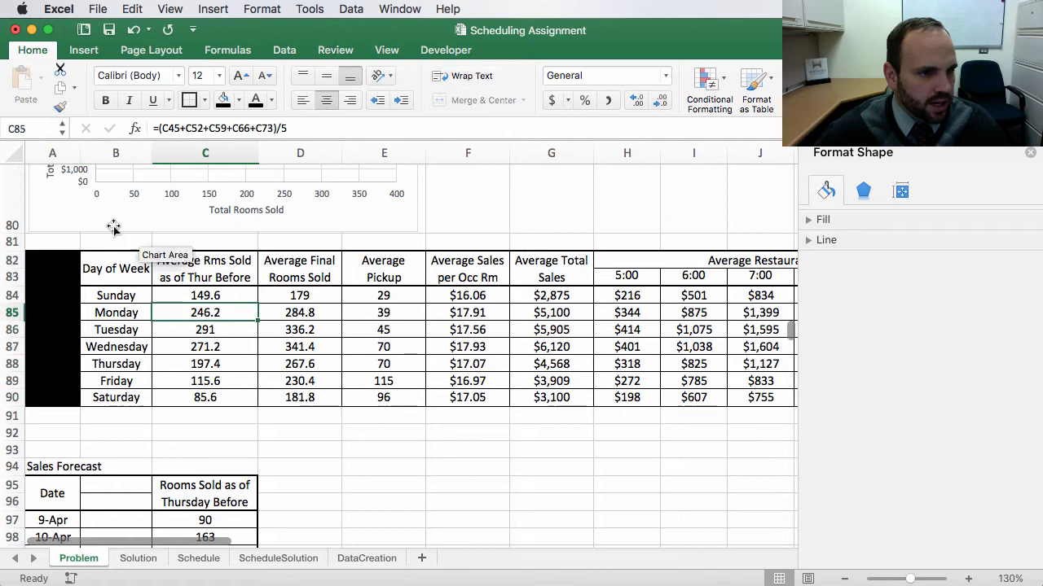
left_click(103, 269)
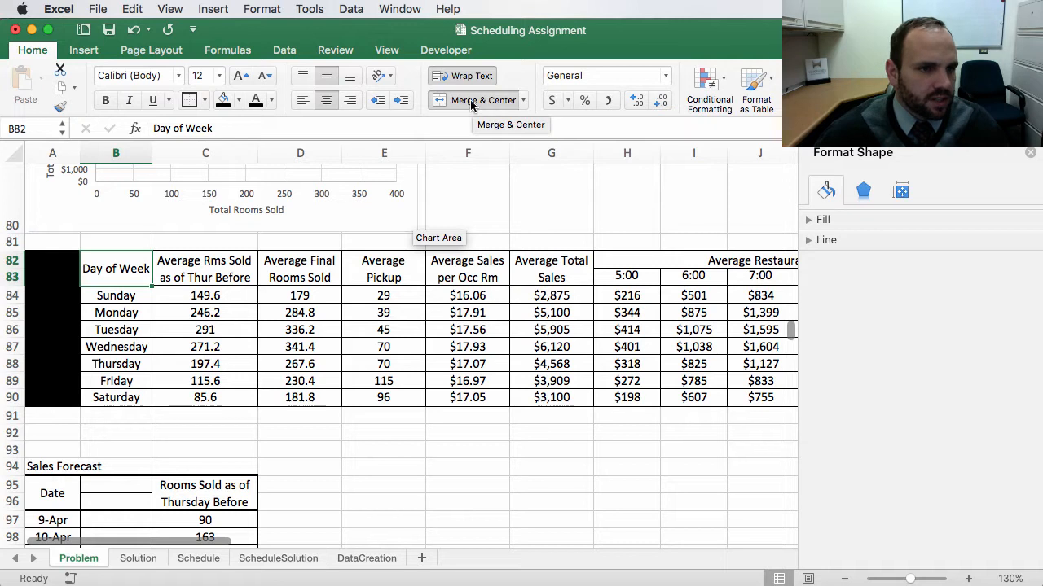
left_click(525, 100)
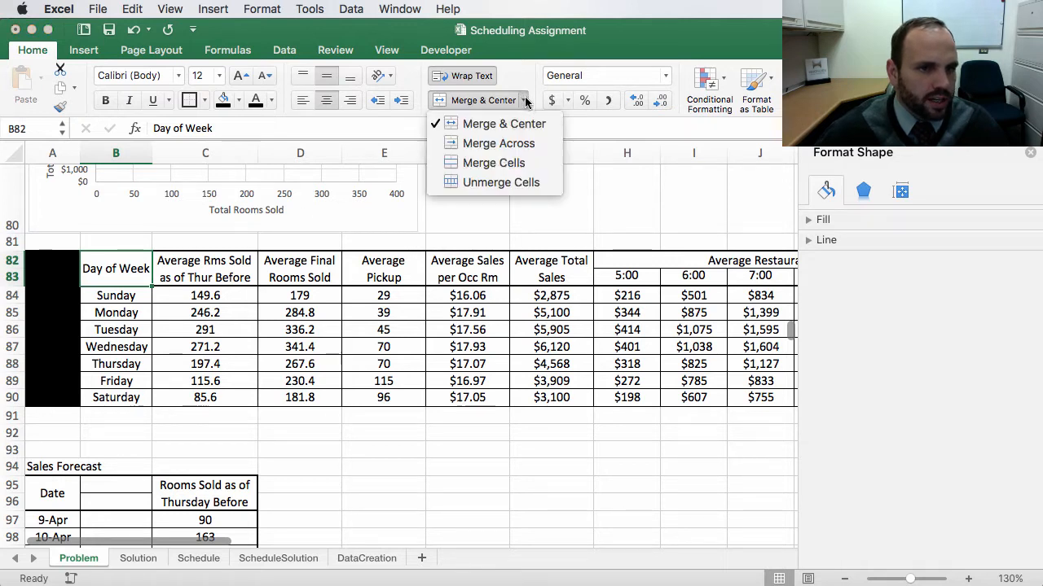
left_click(492, 182)
Step: Clear B82 and enter the label Day of Week in B83 instead
left_click(88, 325)
left_click(103, 260)
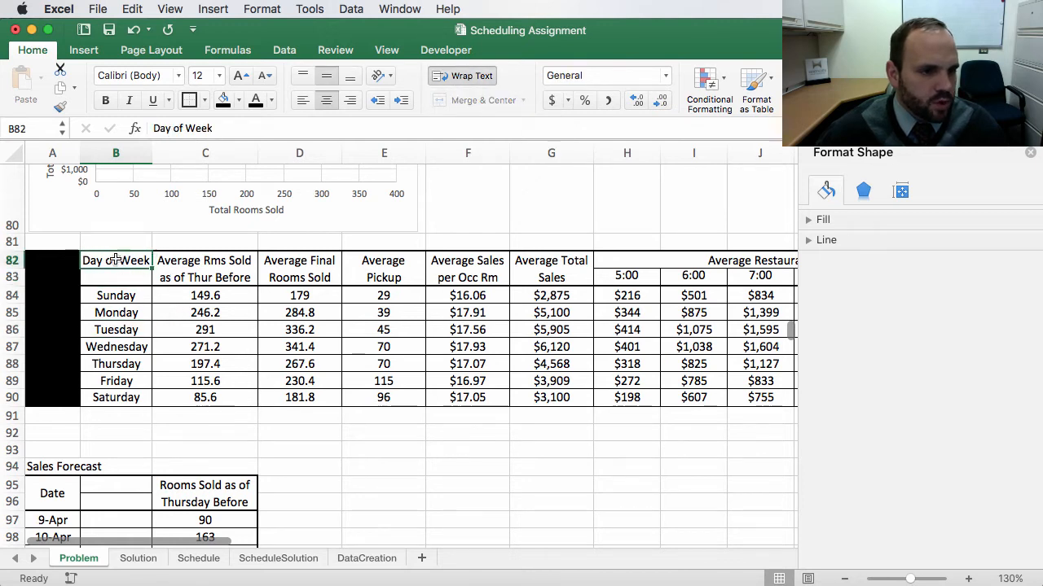
left_click(121, 277)
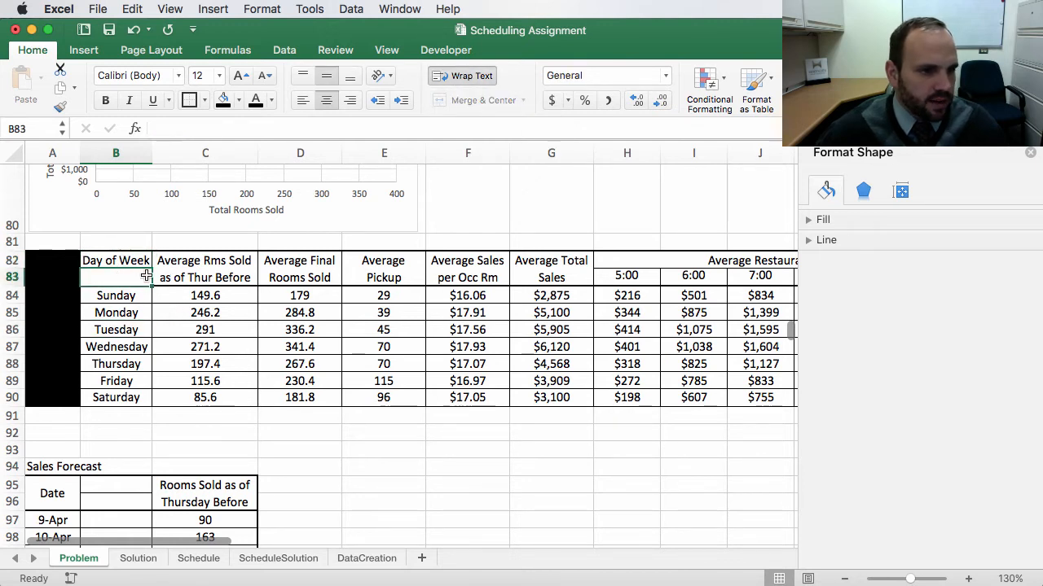
left_click(124, 261)
key("BackSpace")
left_click(114, 272)
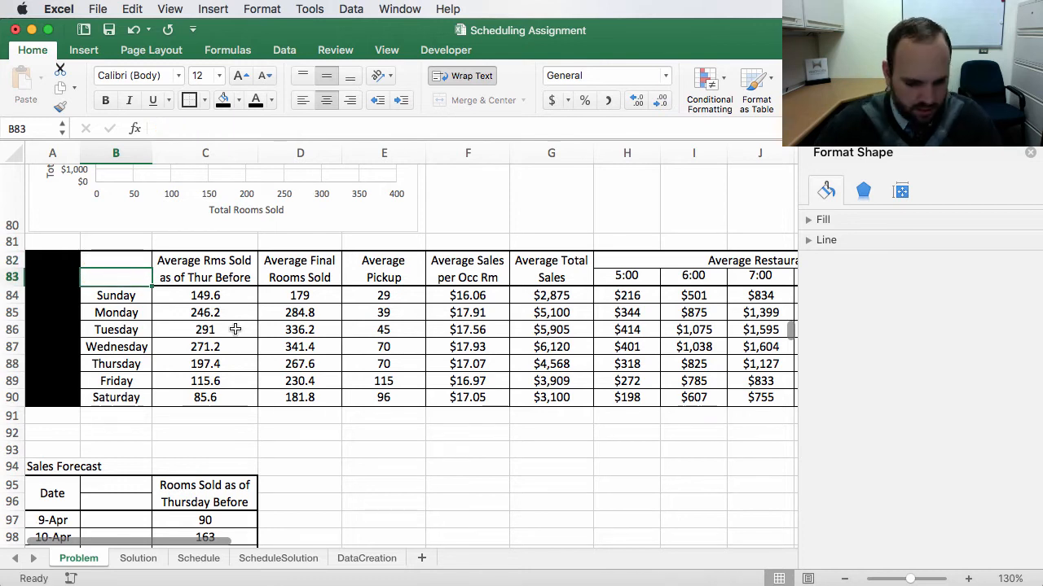
type("Day of")
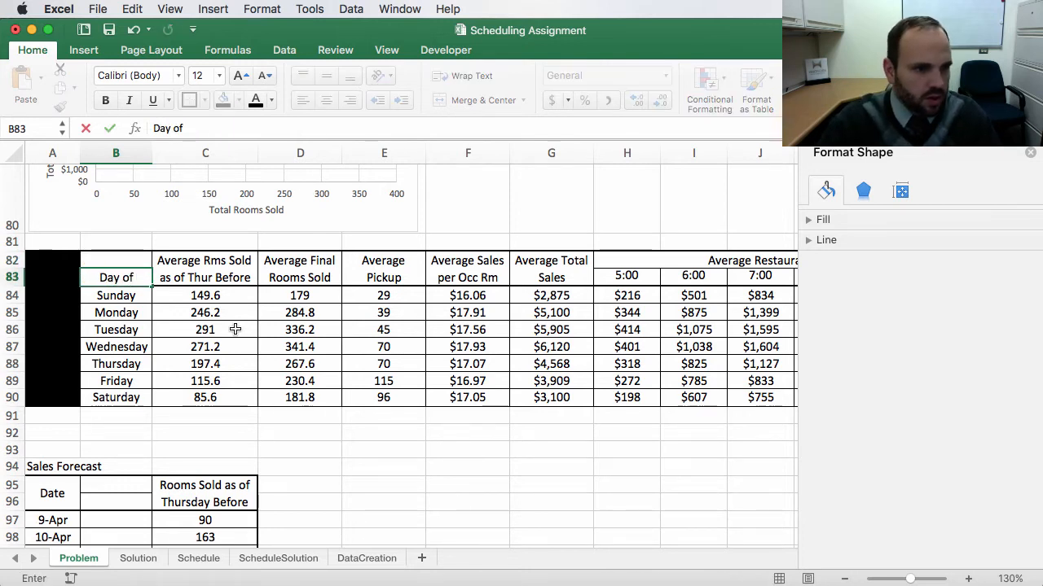
type(" Week")
key("Return")
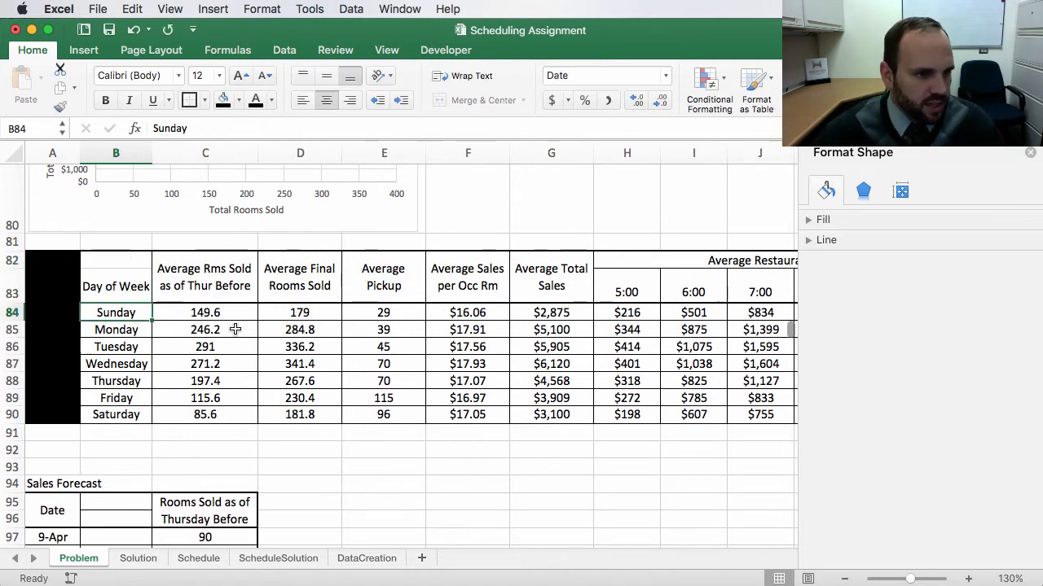
Step: Widen column B slightly and autofit the height of row 83
left_click_drag(153, 153, 158, 153)
left_click_drag(119, 412, 110, 401)
left_click(10, 294)
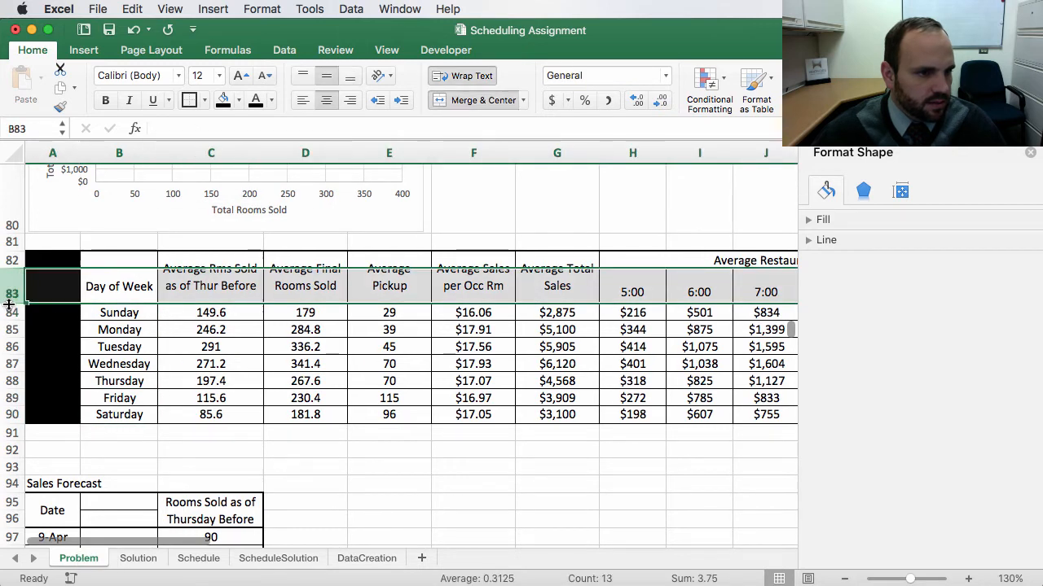
double_click(9, 304)
left_click(163, 345)
scroll(123, 344, "right", 1)
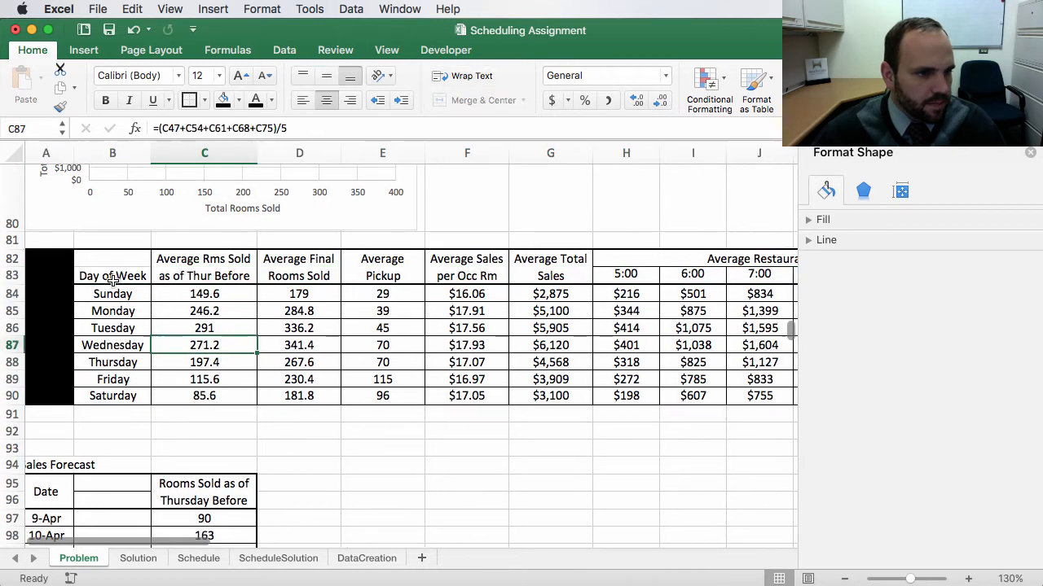
left_click(99, 276)
left_click_drag(98, 277, 100, 396)
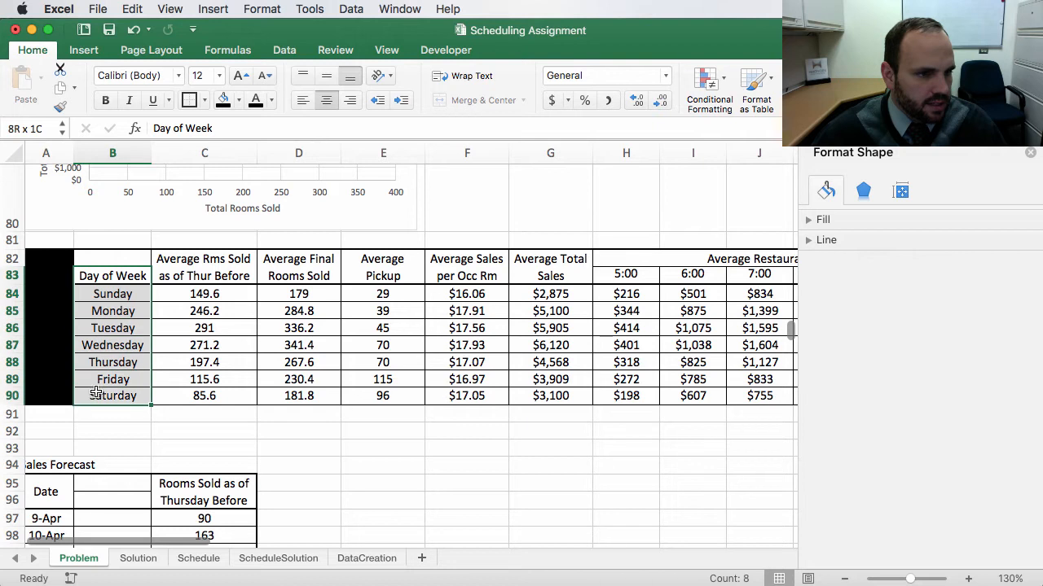
left_click_drag(98, 276, 110, 396)
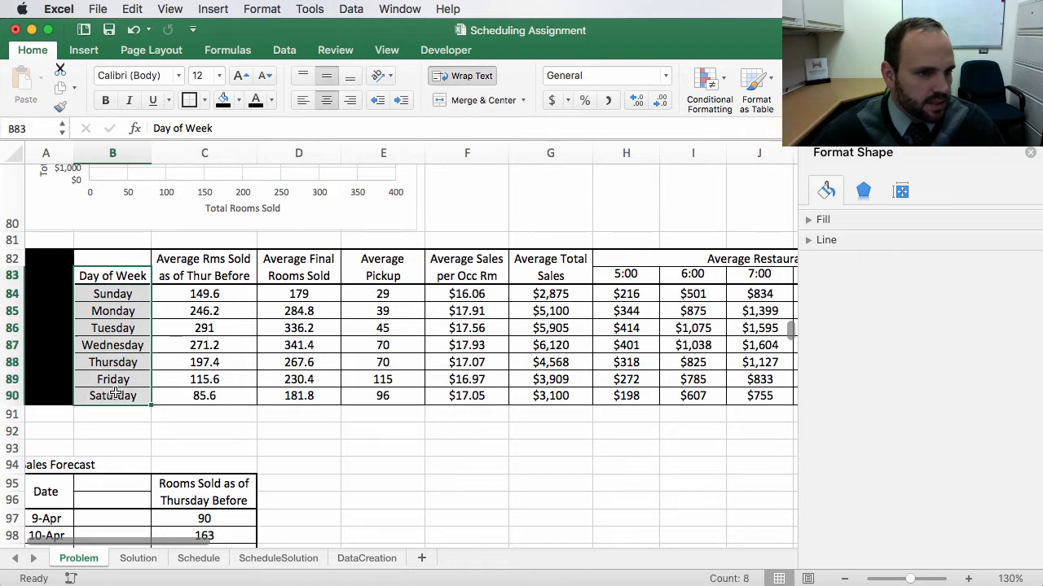
scroll(484, 361, "right", 10)
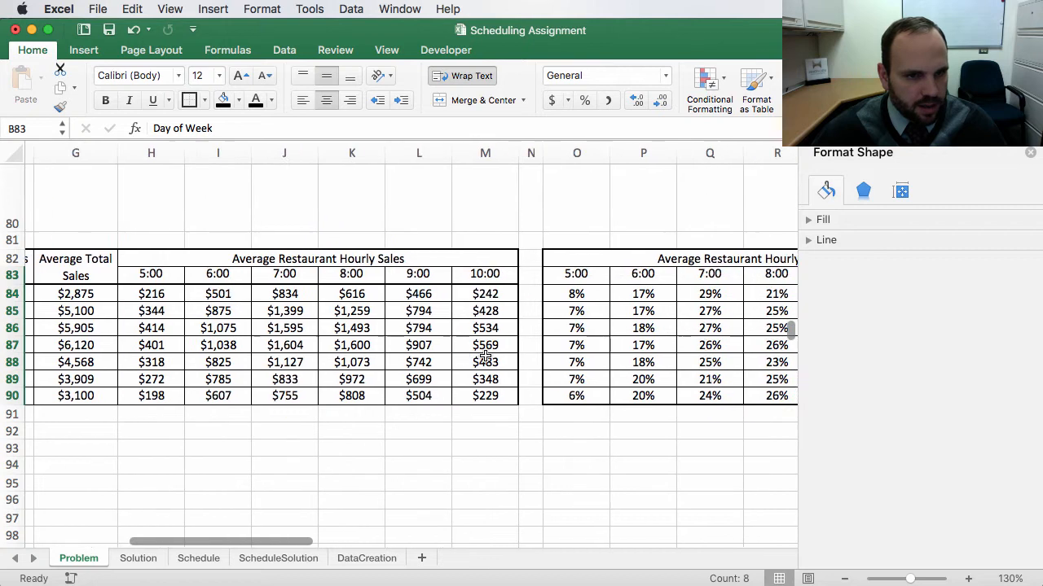
scroll(483, 356, "right", 2)
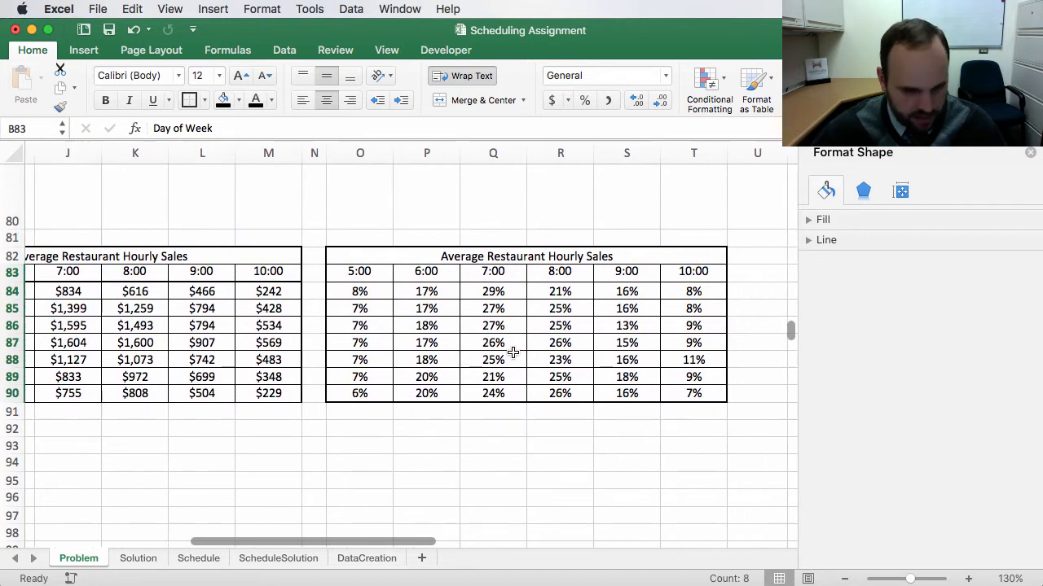
Step: Insert a clustered column chart from the hourly percentage table O83:T90
left_click_drag(355, 272, 699, 392)
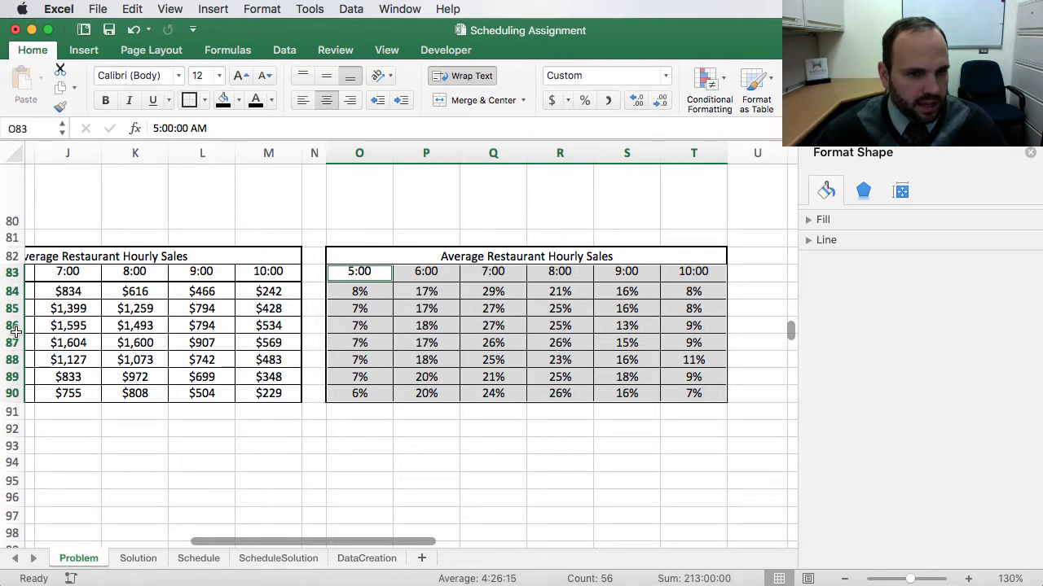
scroll(77, 334, "left", 10)
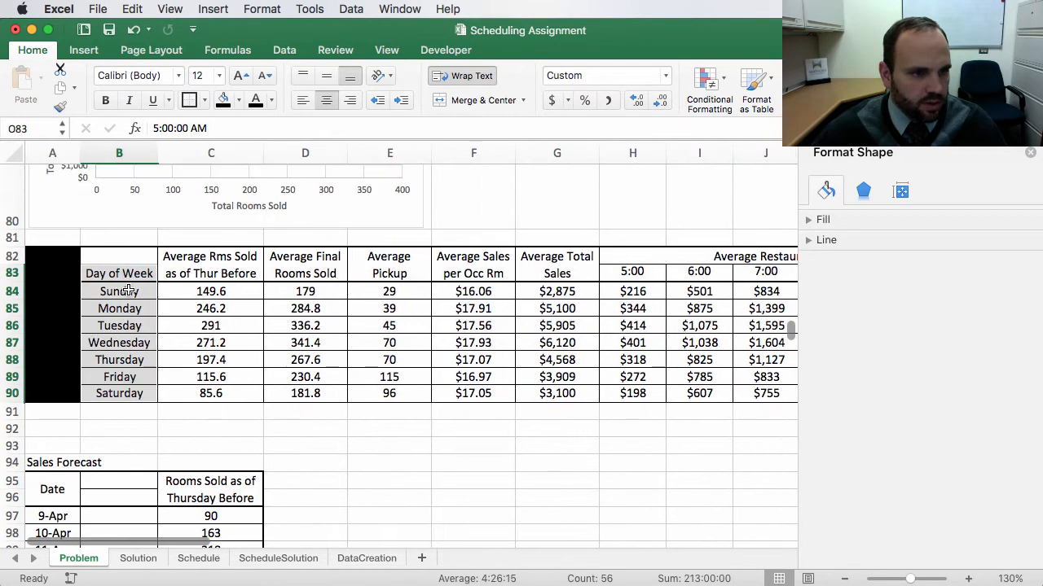
scroll(165, 312, "right", 10)
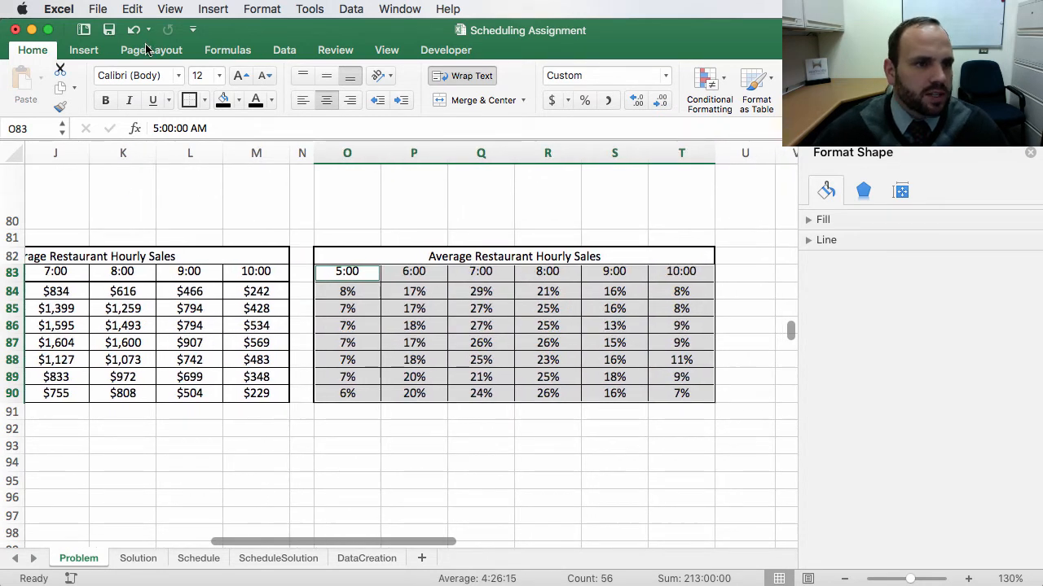
left_click(94, 54)
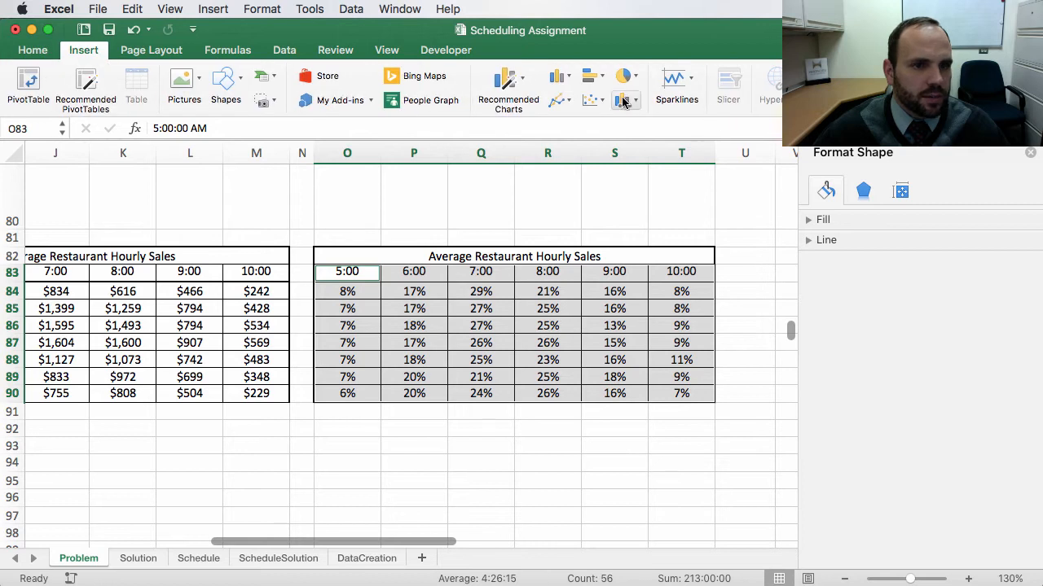
left_click(560, 79)
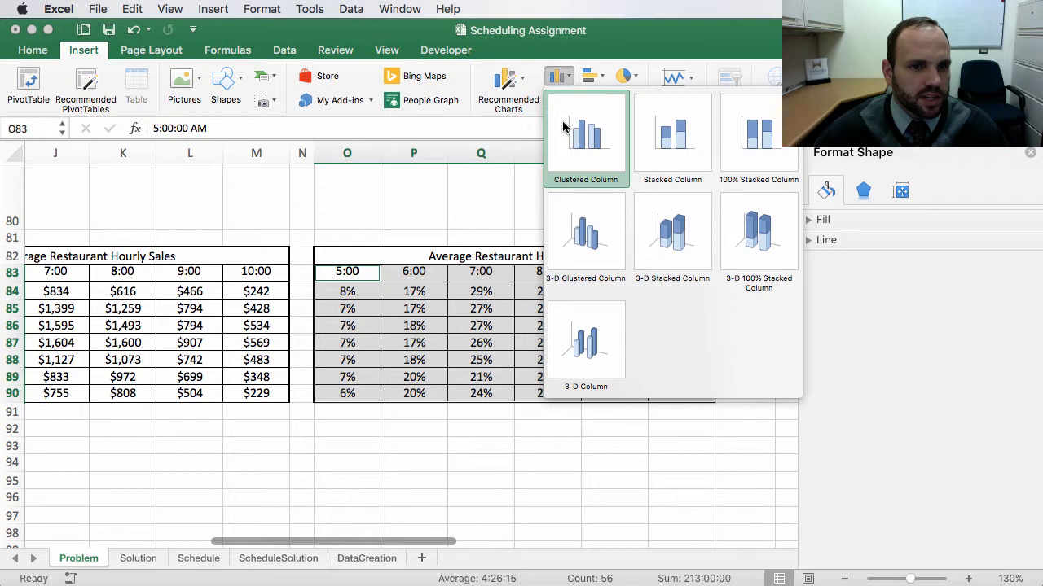
left_click(584, 136)
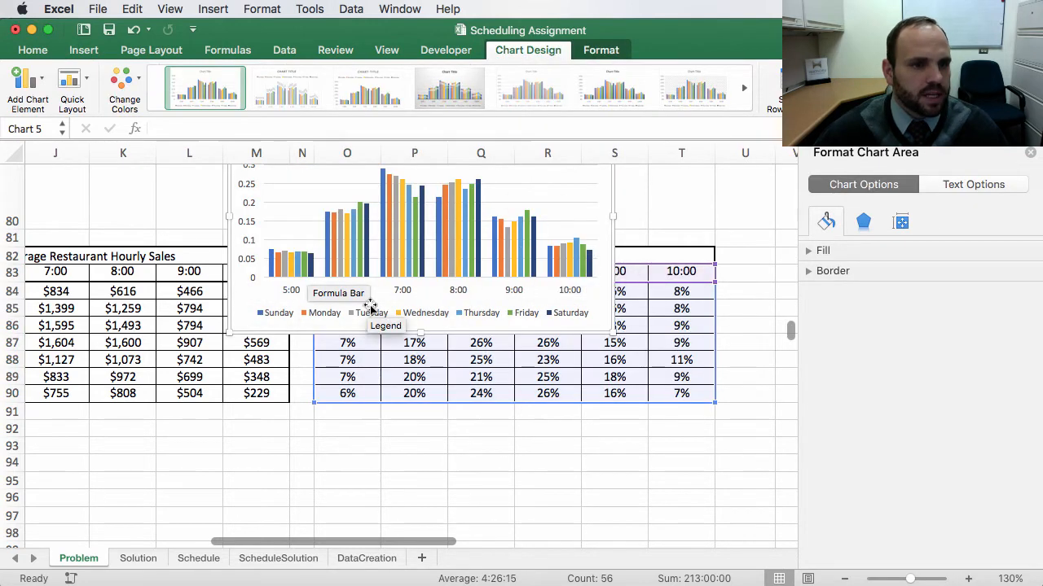
Step: Move the new chart down slightly
scroll(395, 348, "left", 2)
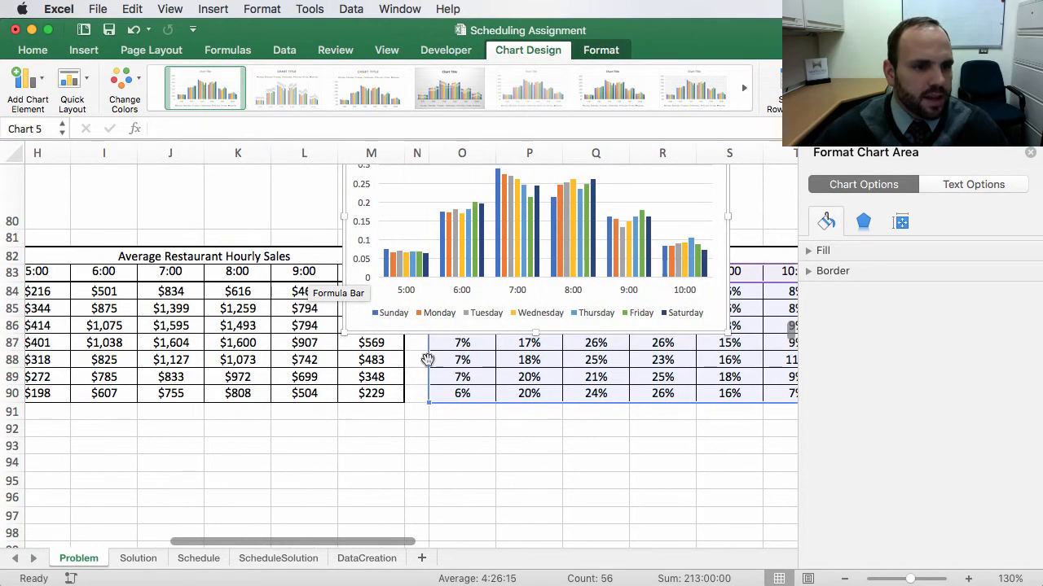
left_click(346, 236)
left_click_drag(346, 235, 346, 335)
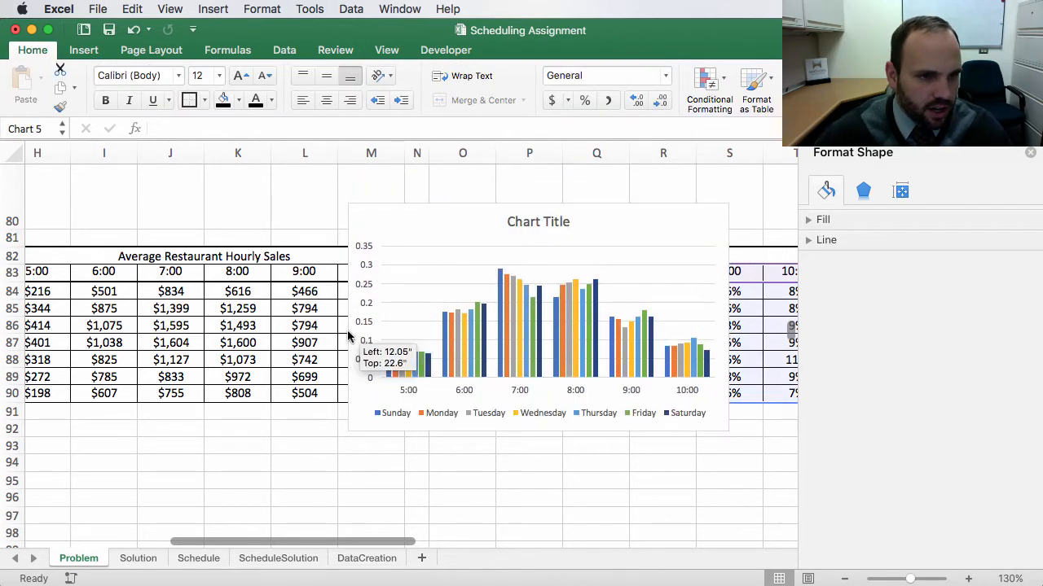
Step: Format the chart's vertical axis numbers as Percentage with 0 decimal places
left_click(366, 252)
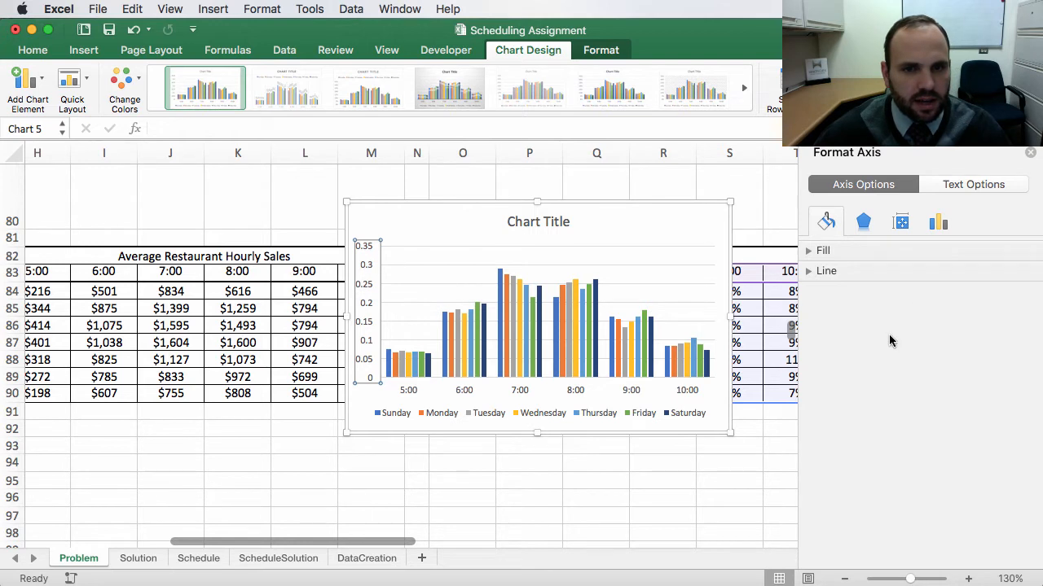
left_click(938, 225)
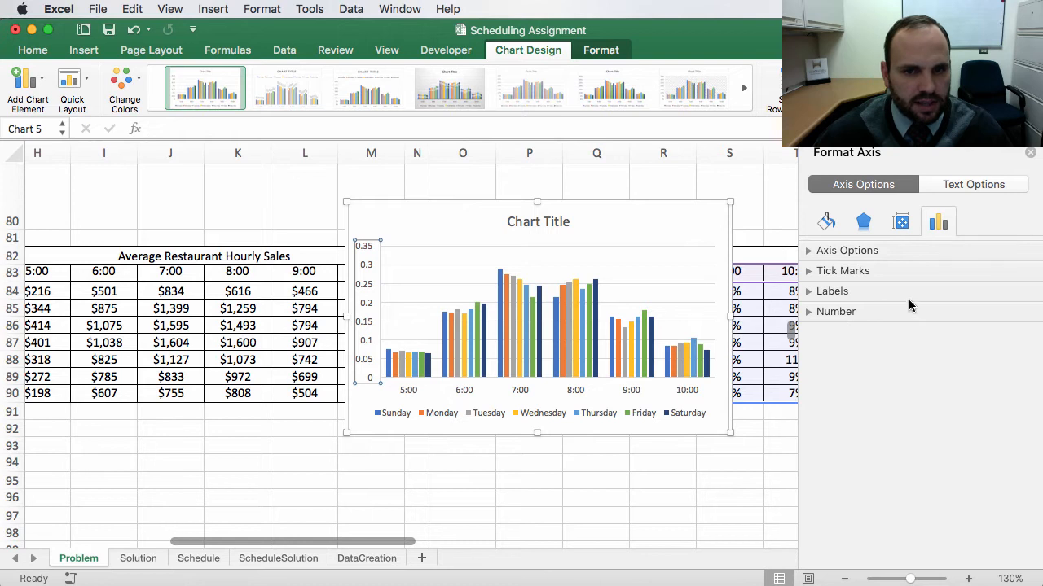
left_click(809, 314)
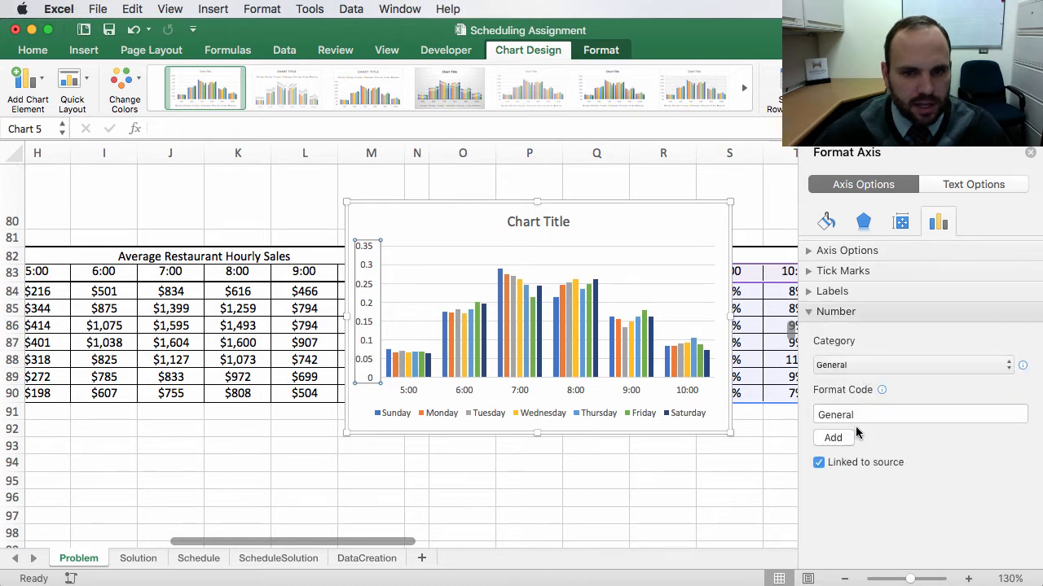
left_click(886, 366)
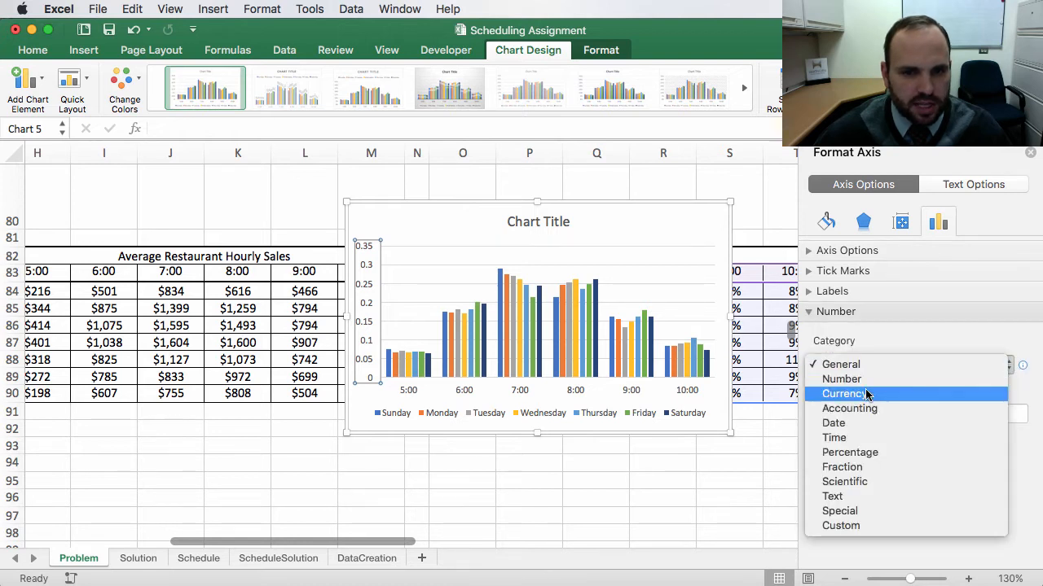
left_click(850, 452)
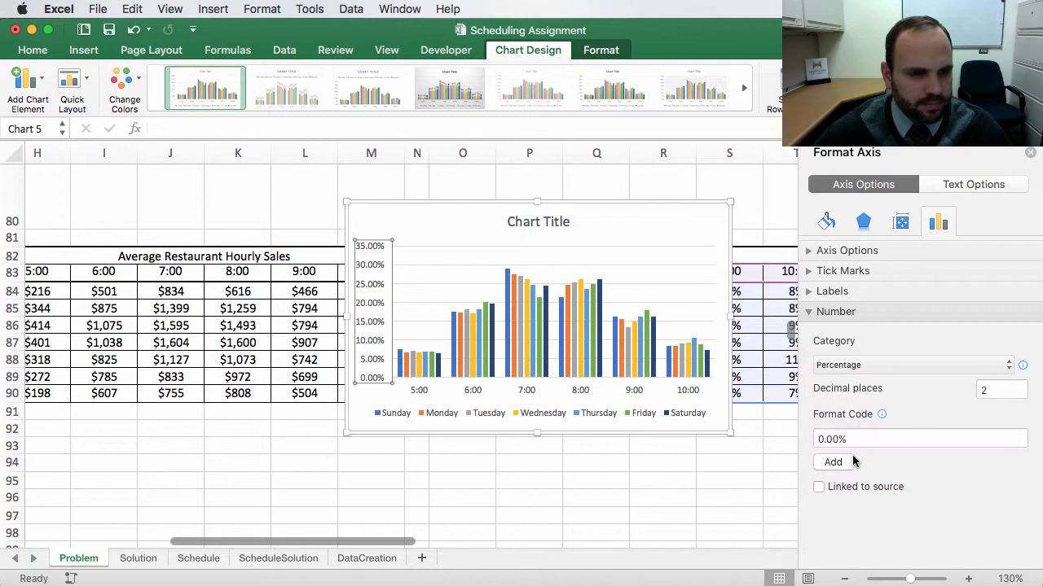
scroll(764, 393, "left", 1)
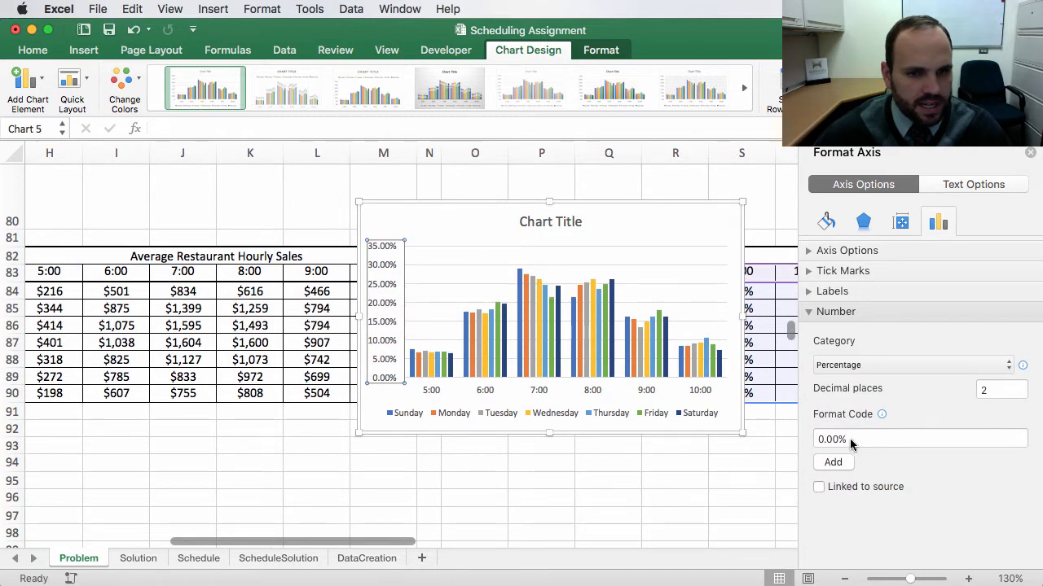
double_click(986, 393)
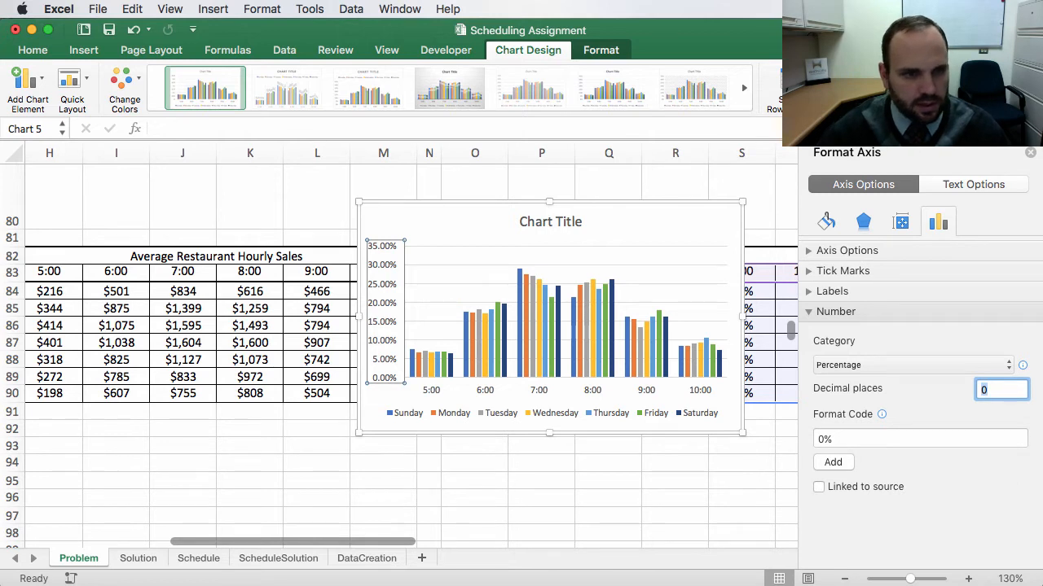
left_click(880, 438)
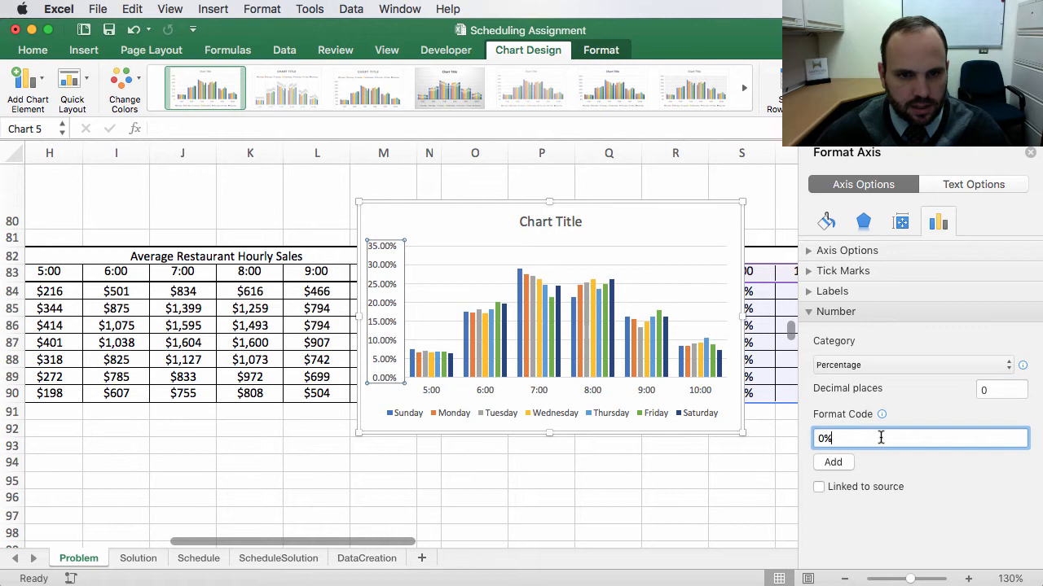
left_click(1005, 389)
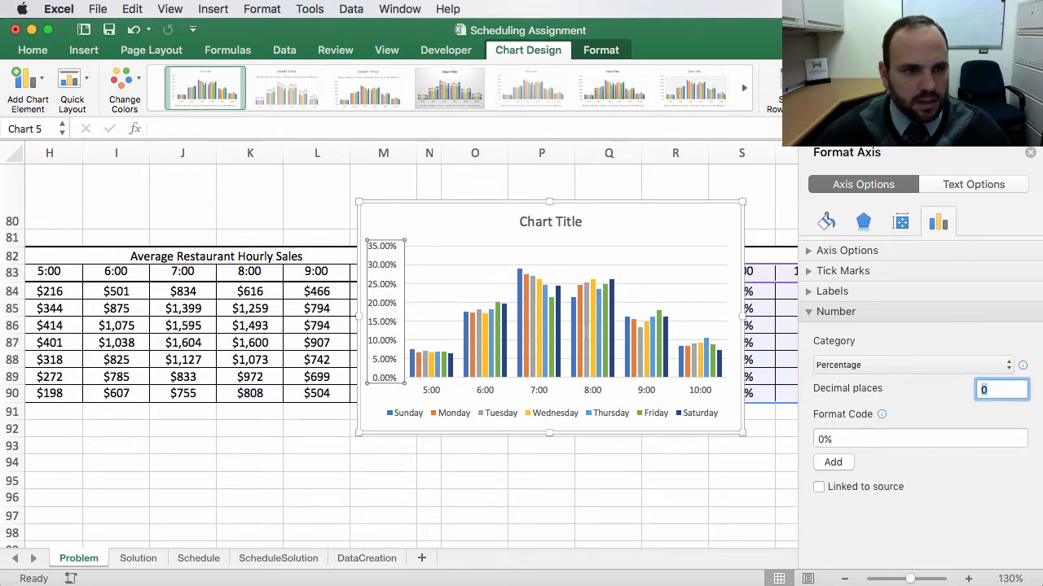
left_click(880, 369)
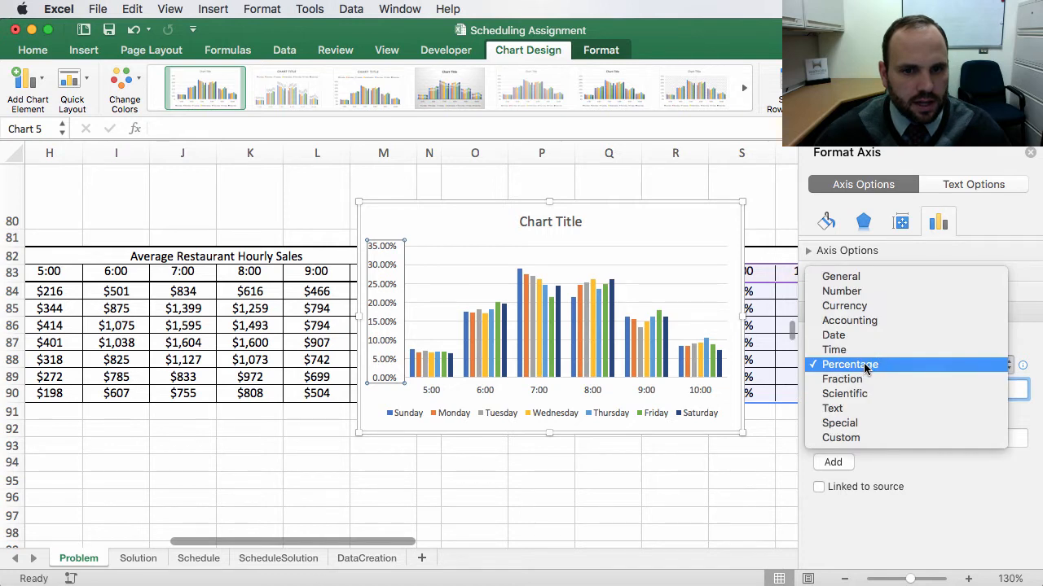
left_click(896, 371)
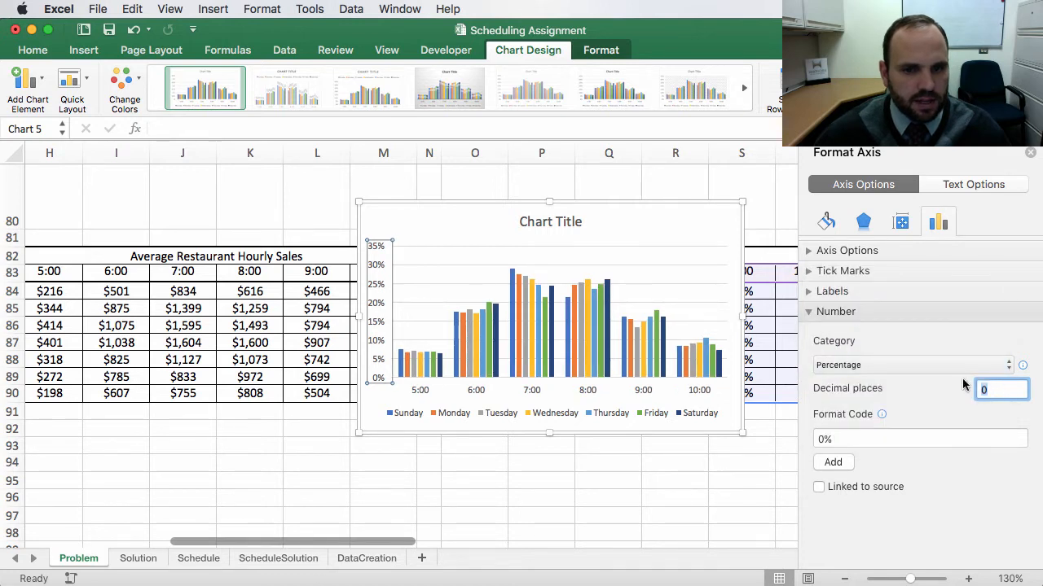
left_click(430, 496)
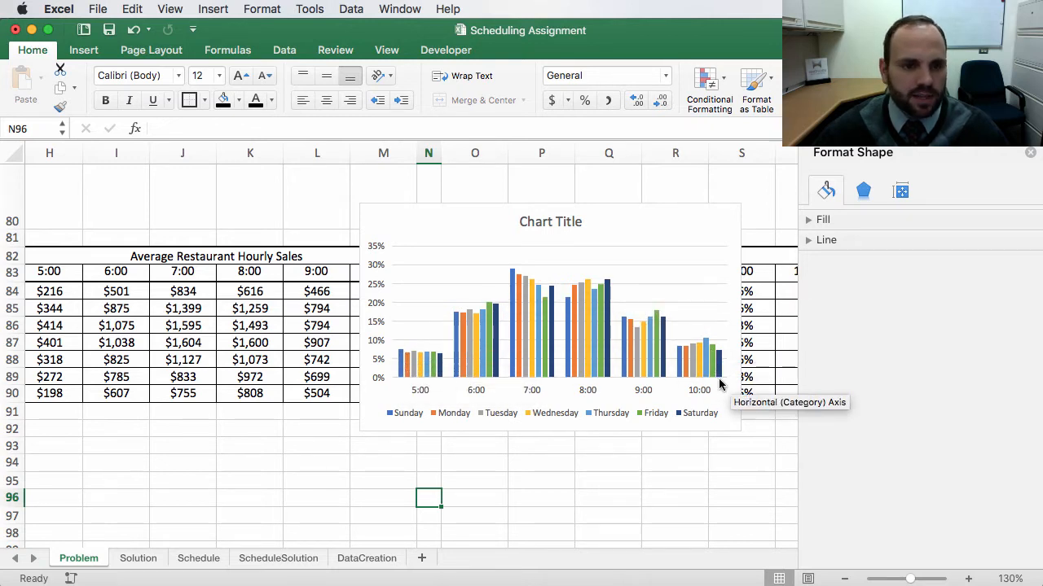
Step: Move the chart into the empty space above the hourly sales tables beside the scatter chart, and widen it to column M
left_click_drag(617, 227, 277, 236)
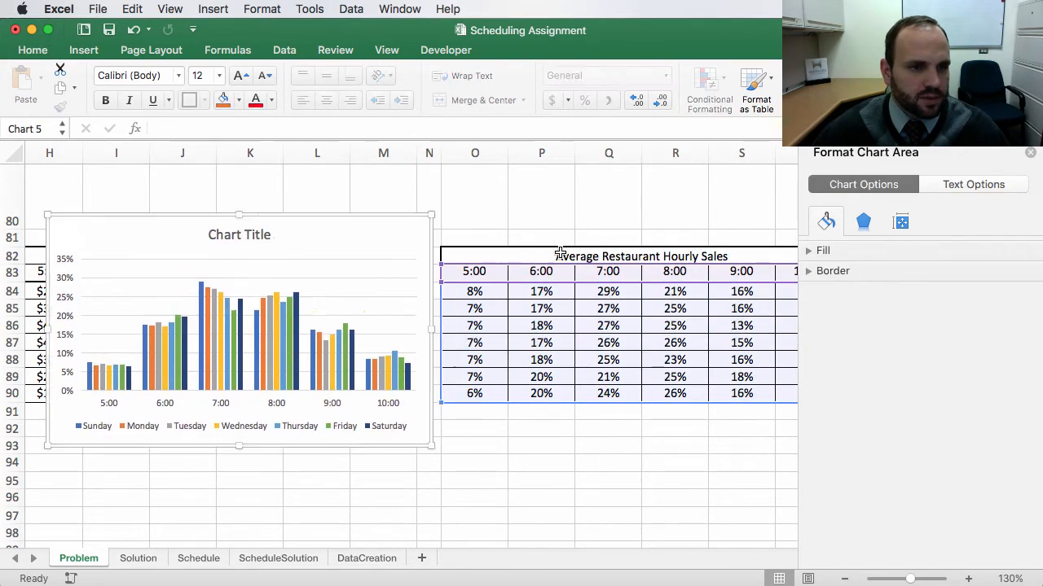
scroll(592, 244, "up", 10)
scroll(474, 489, "left", 5)
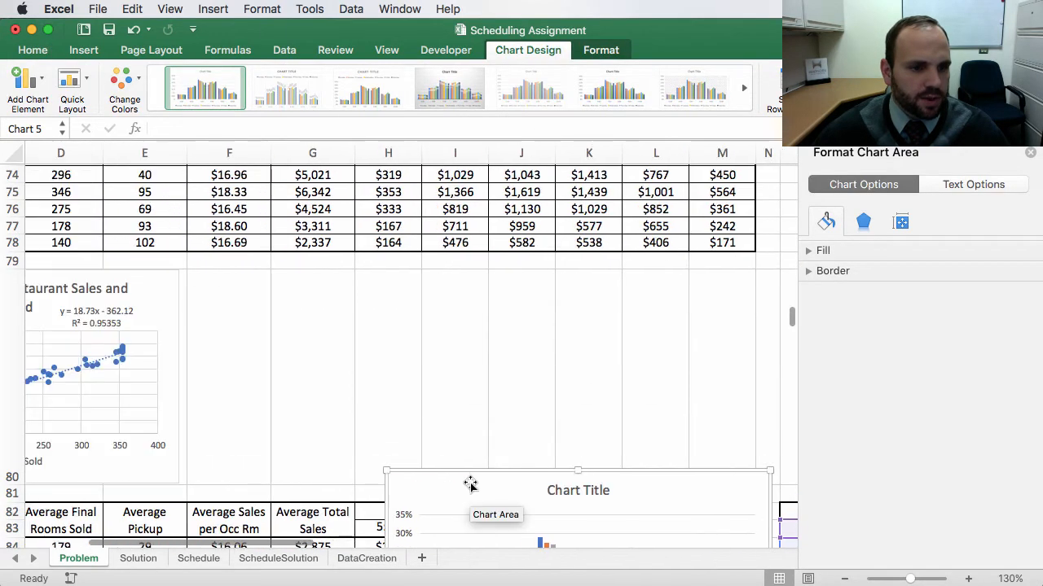
left_click_drag(471, 484, 354, 277)
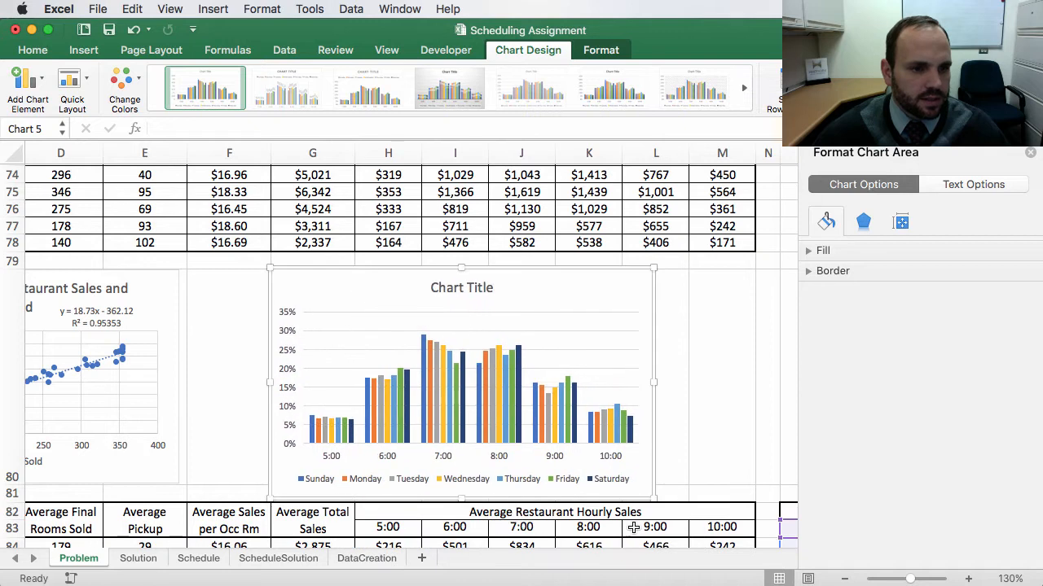
left_click_drag(654, 495, 750, 482)
scroll(277, 313, "up", 5)
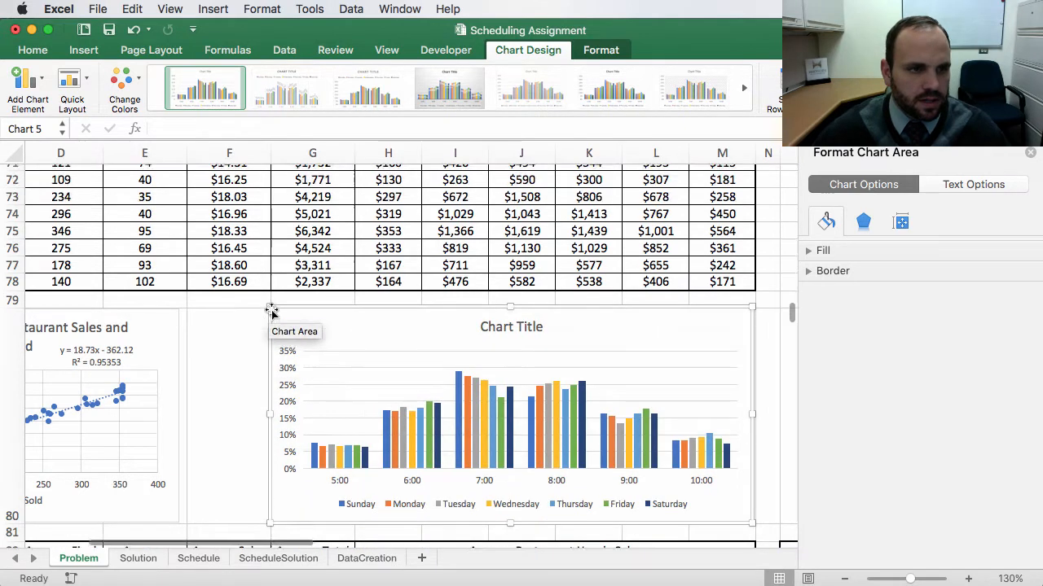
scroll(295, 326, "up", 2)
scroll(314, 380, "down", 10)
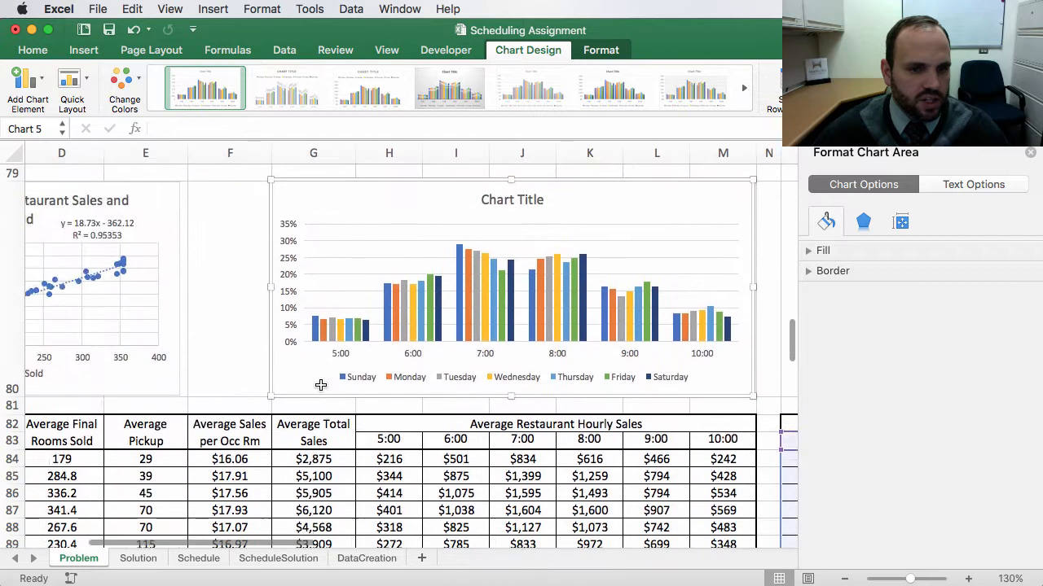
Step: Rename the percentage table header to Distribution of Restaurant Hourly Sales
scroll(319, 384, "right", 3)
scroll(322, 384, "right", 1)
left_click(631, 425)
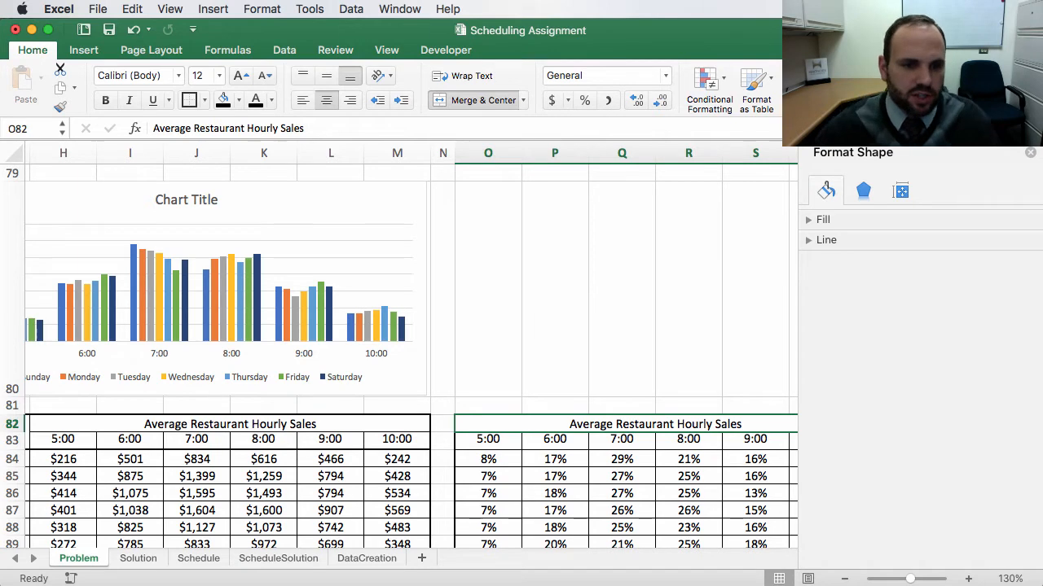
double_click(583, 424)
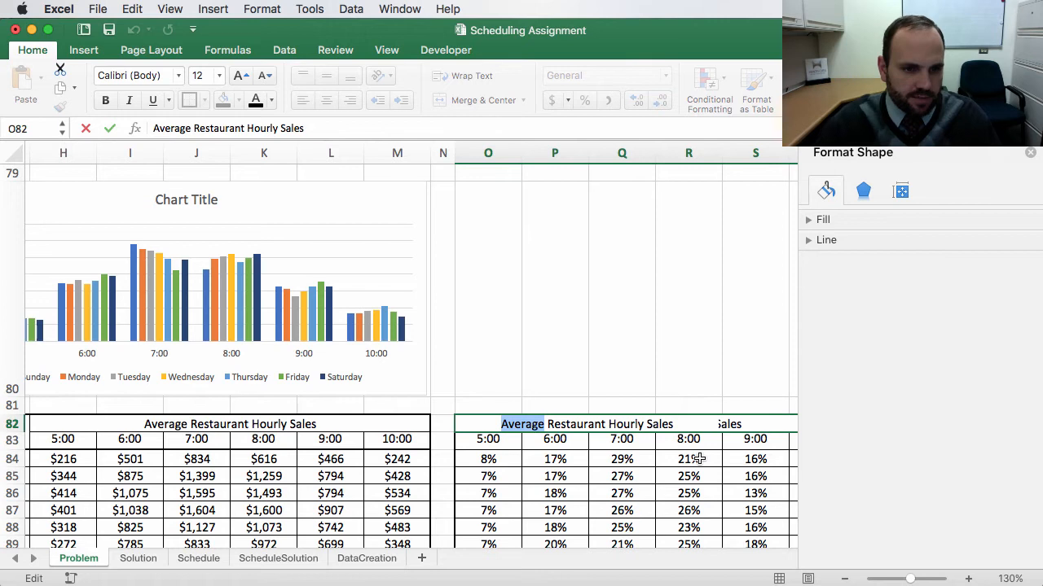
type("Distribution")
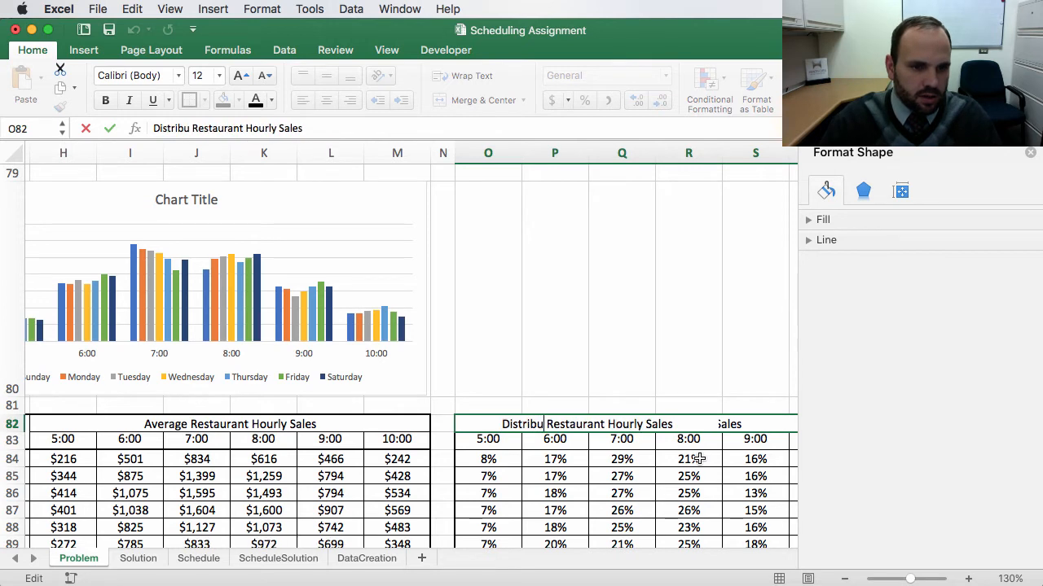
type(" of")
key("Return")
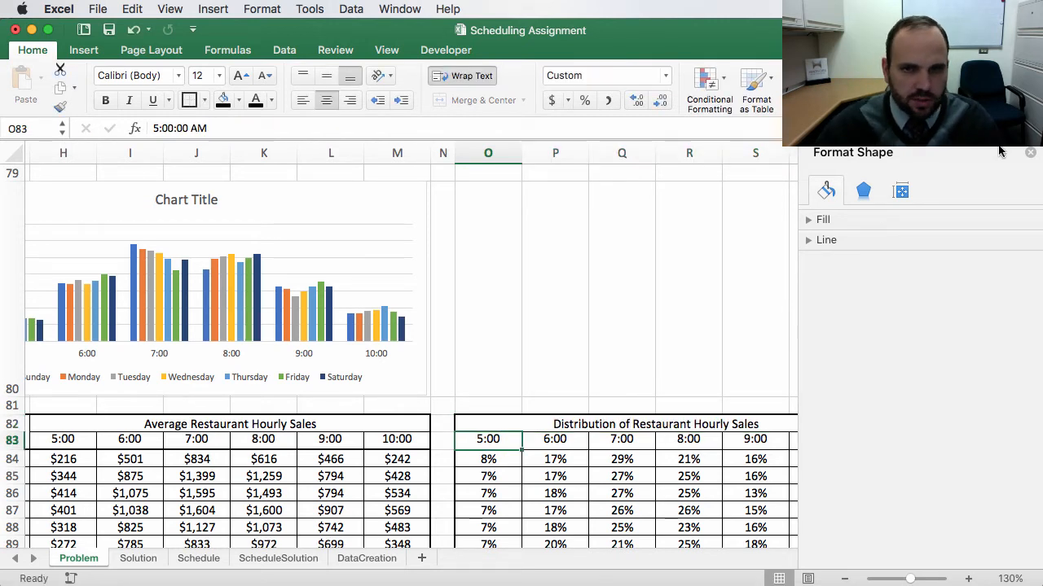
Step: Retitle the hourly sales column chart as Distribution of Restaurant Hourly Sales
left_click(1031, 154)
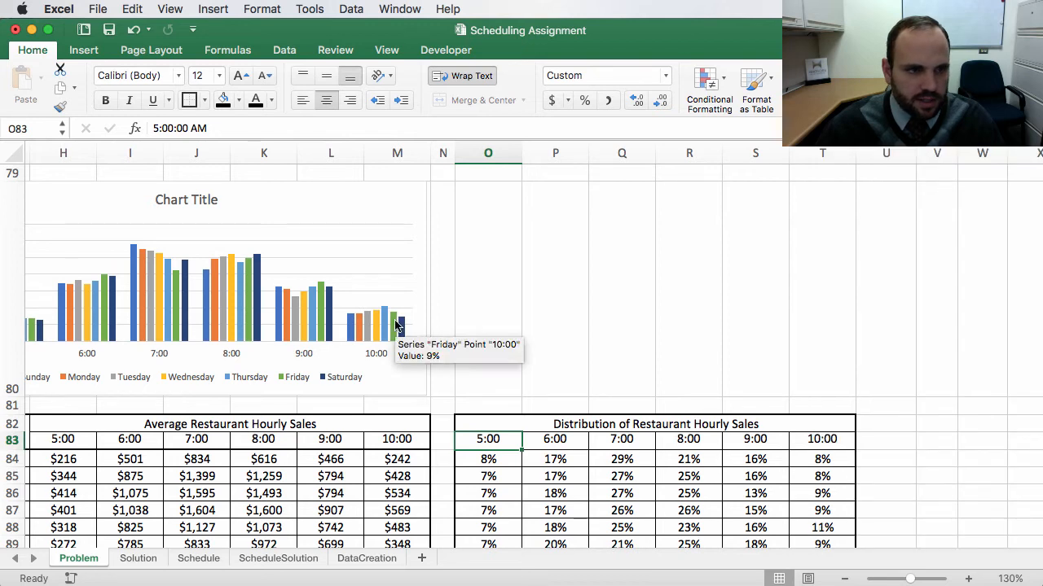
left_click(167, 200)
double_click(163, 199)
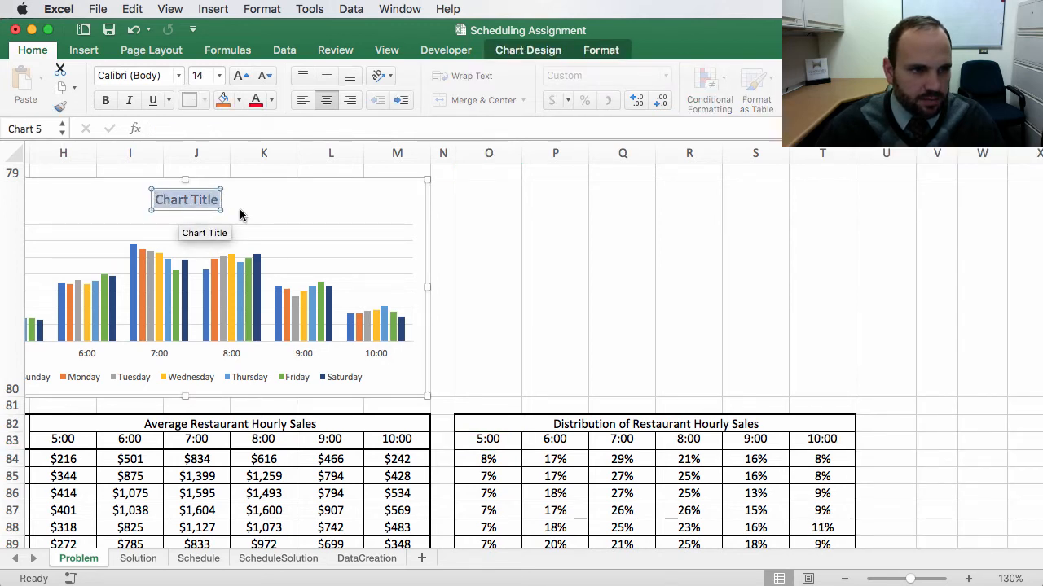
type("Distrib")
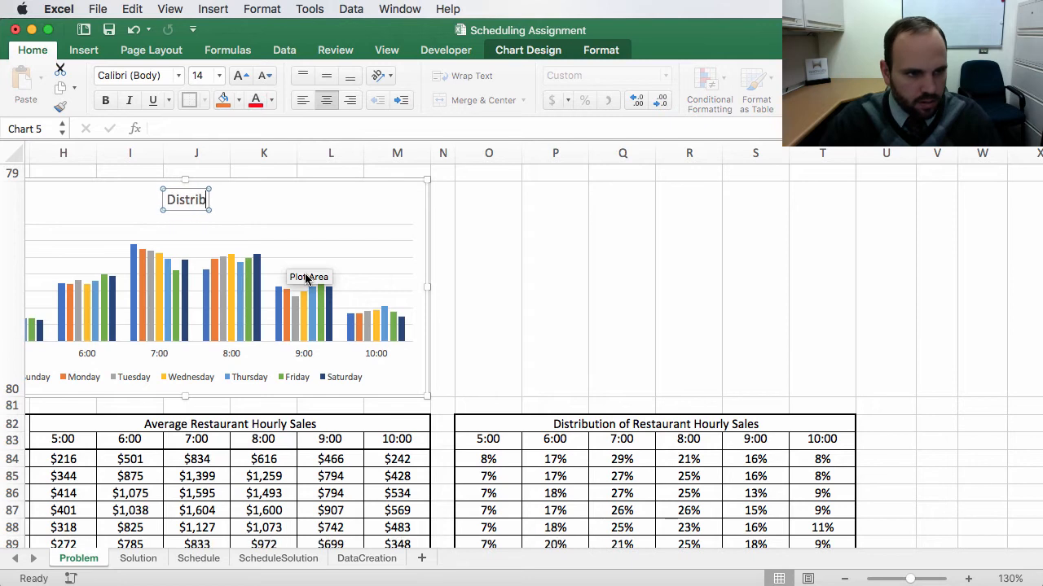
type("ution of Re")
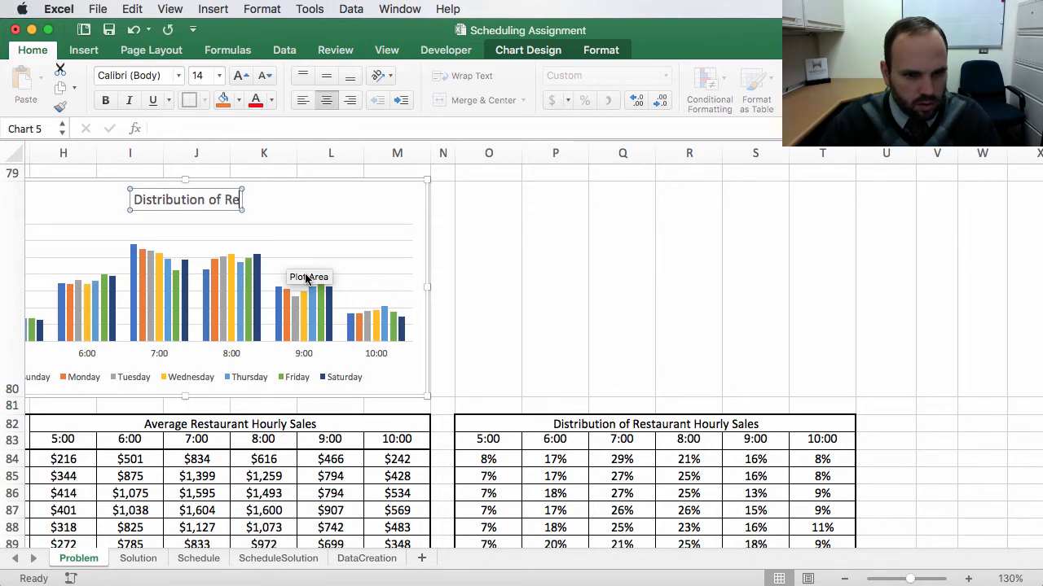
type("staurant Ho")
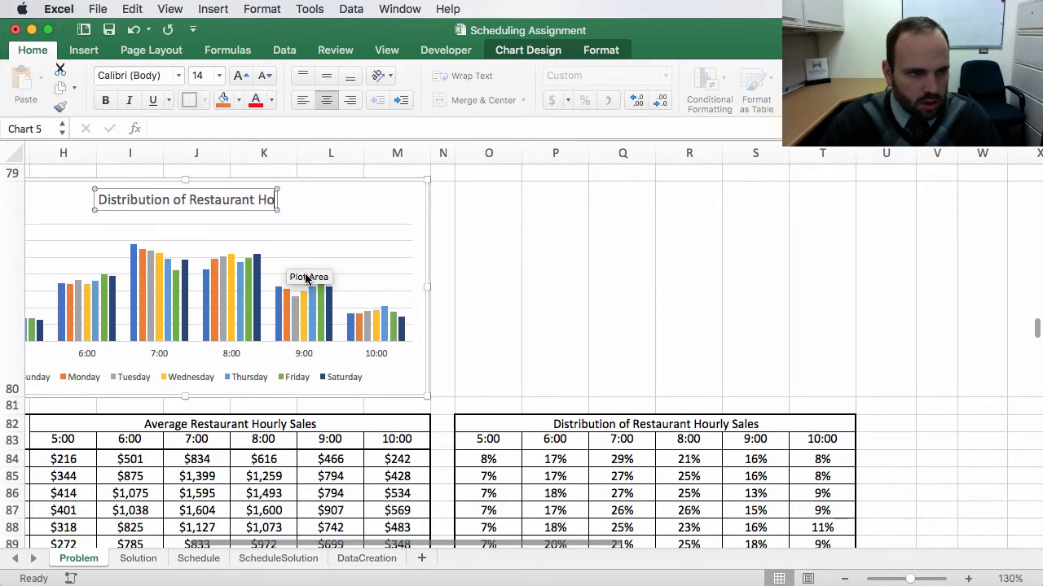
type("ur")
type("ly S")
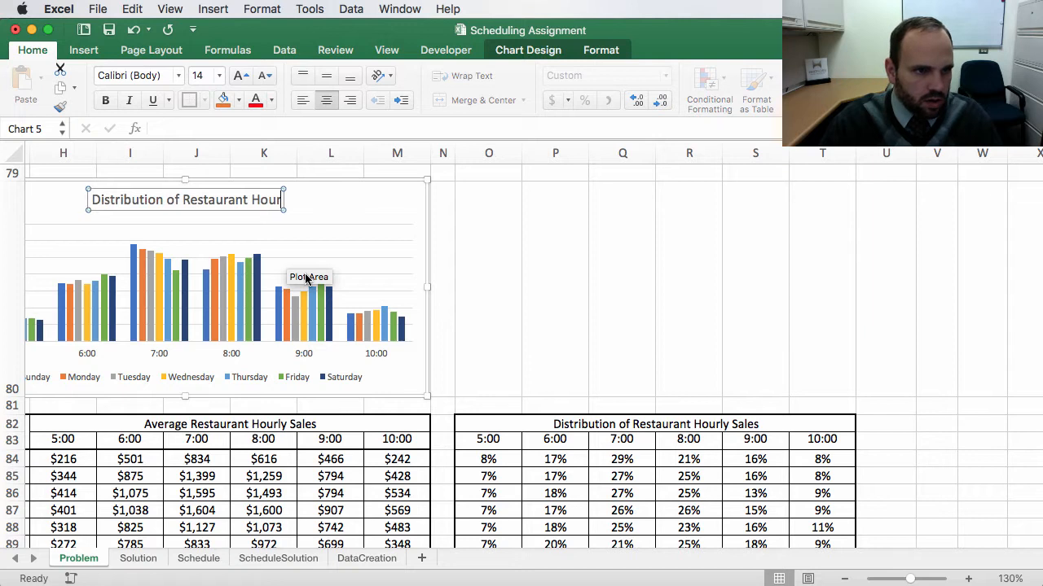
type("ales")
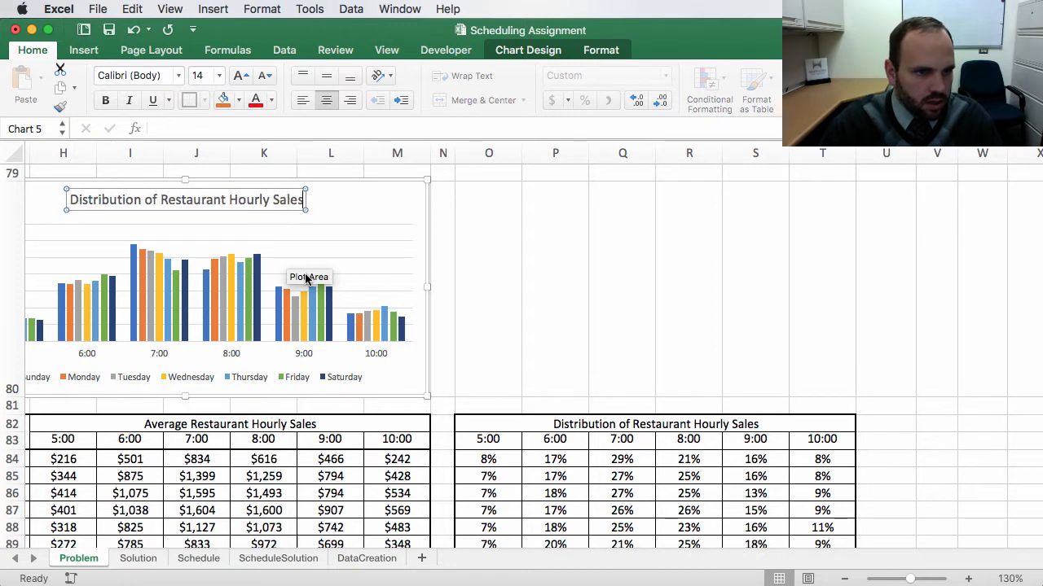
left_click(547, 393)
Step: Review the assignment's task list and the Sales Forecast table below the averages tables
scroll(538, 402, "left", 10)
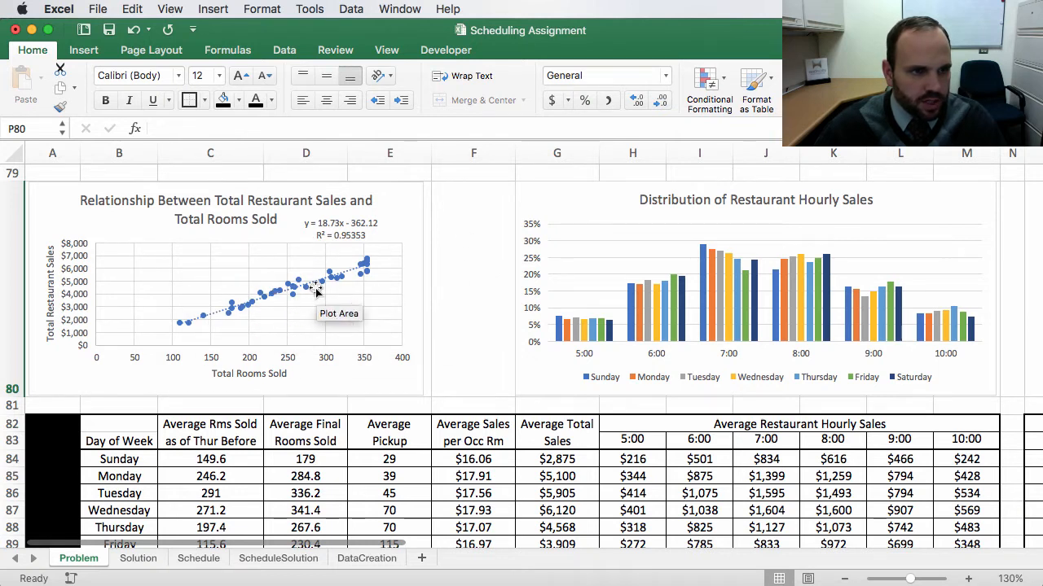
scroll(259, 272, "down", 1)
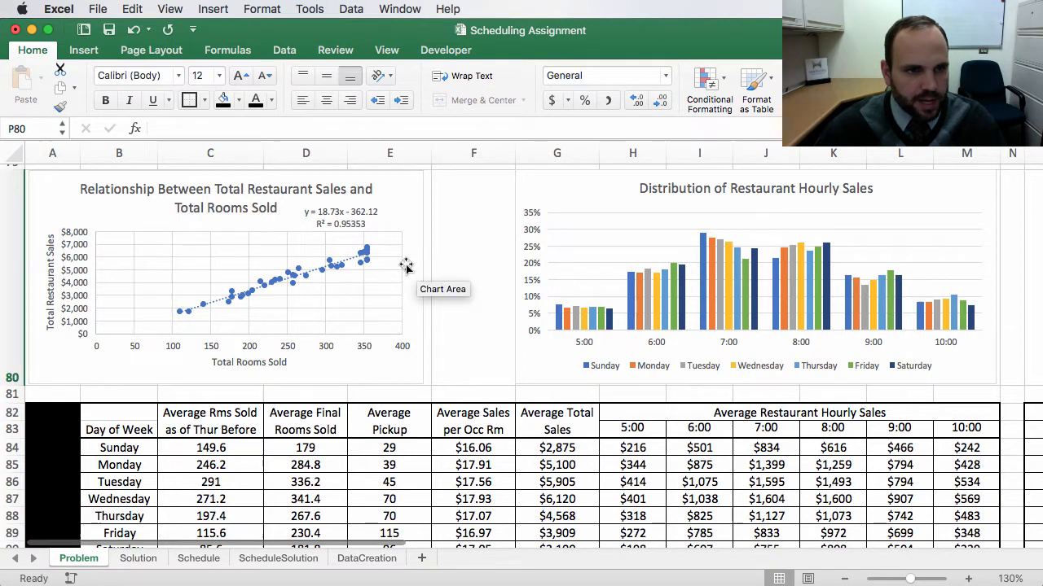
scroll(412, 262, "up", 15)
scroll(421, 259, "up", 10)
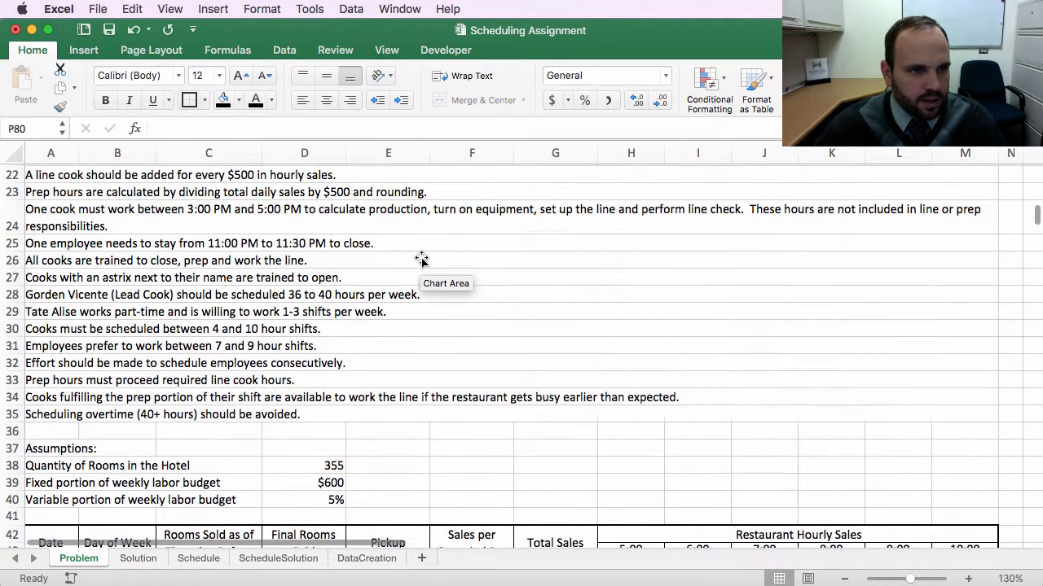
scroll(428, 277, "up", 2)
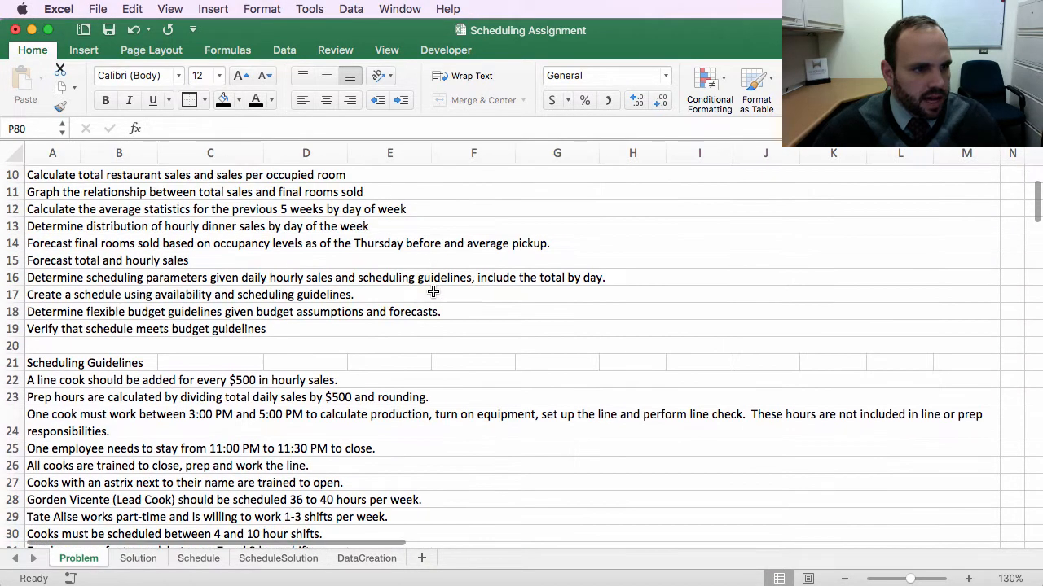
left_click(35, 223)
key("Down")
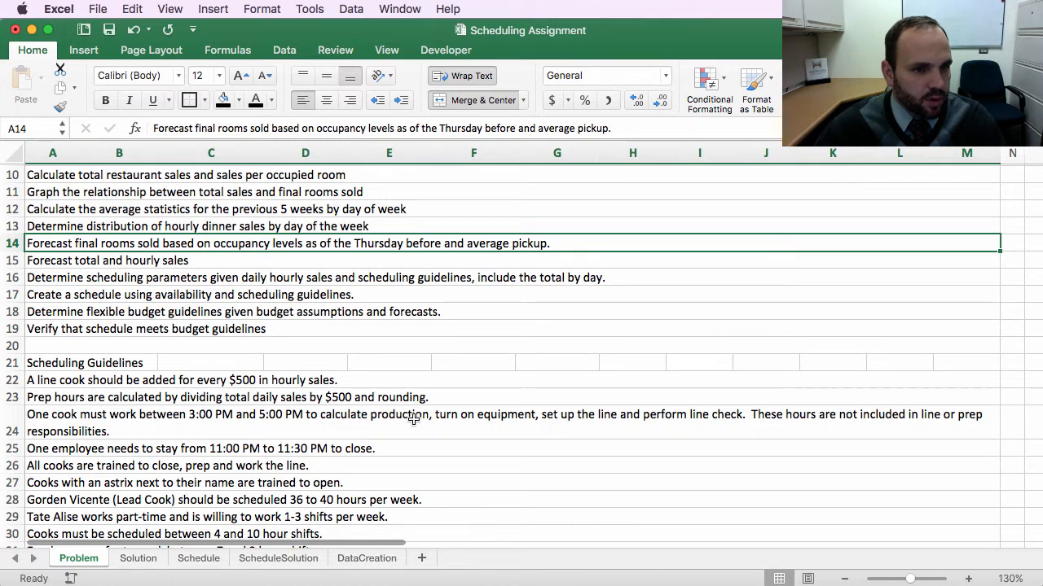
scroll(524, 463, "down", 20)
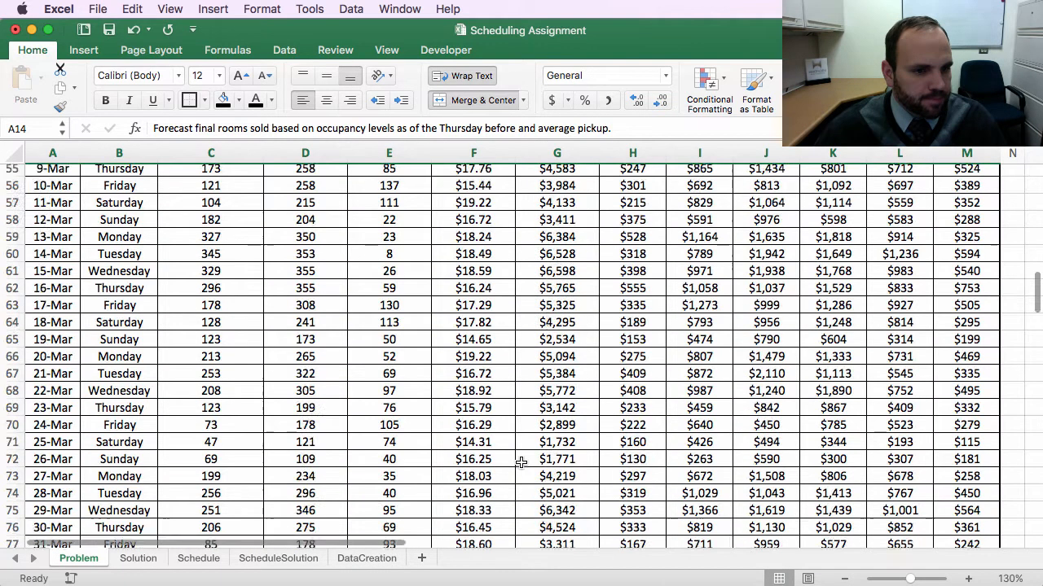
scroll(522, 463, "down", 4)
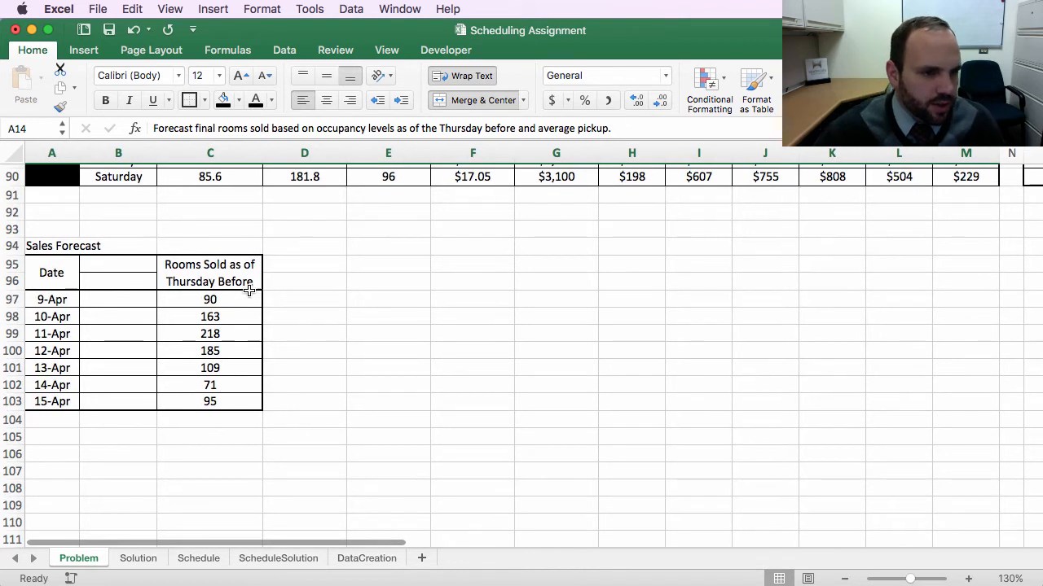
scroll(183, 268, "right", 1)
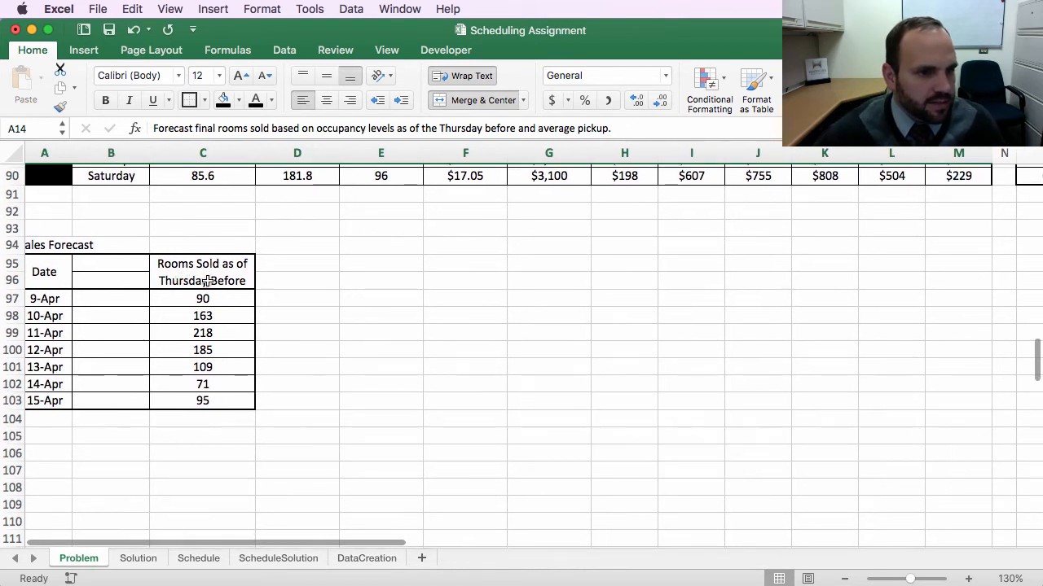
Step: Examine the Sales Forecast dates and rooms sold values and the final dates of the historical data
left_click(217, 272)
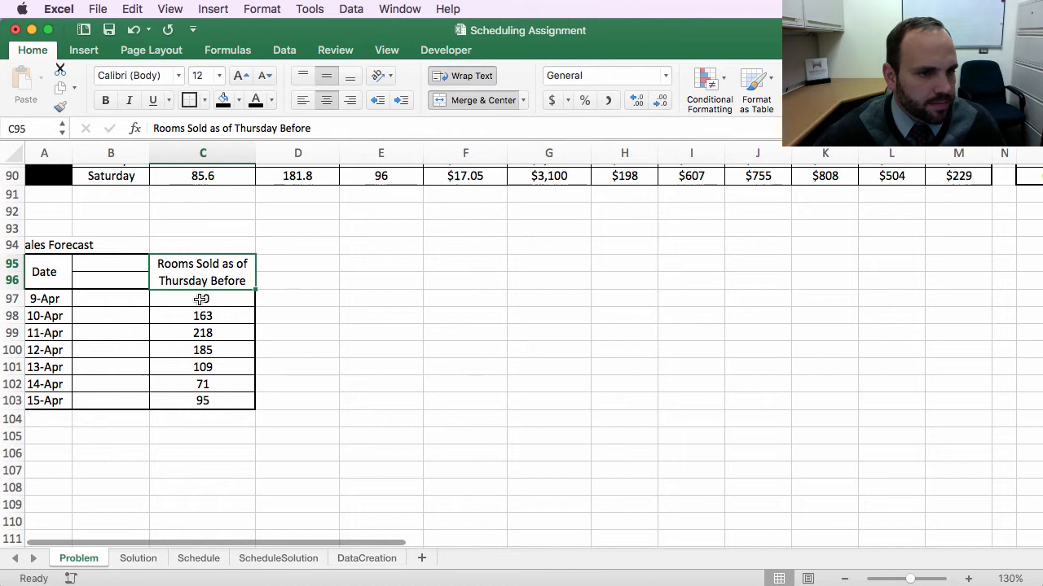
left_click(200, 299)
left_click(206, 316)
scroll(209, 332, "left", 1)
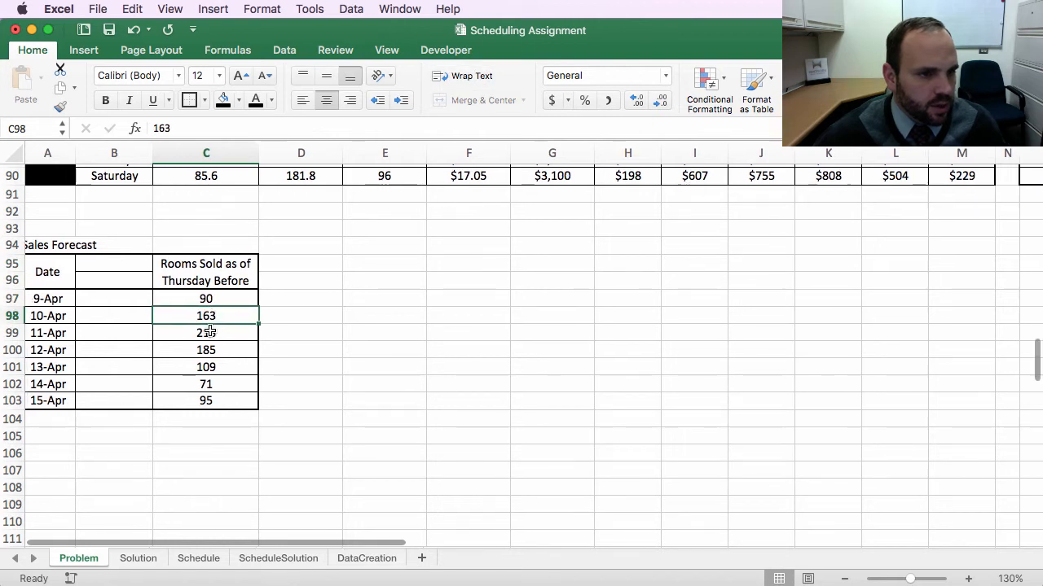
left_click(209, 333)
scroll(51, 300, "right", 1)
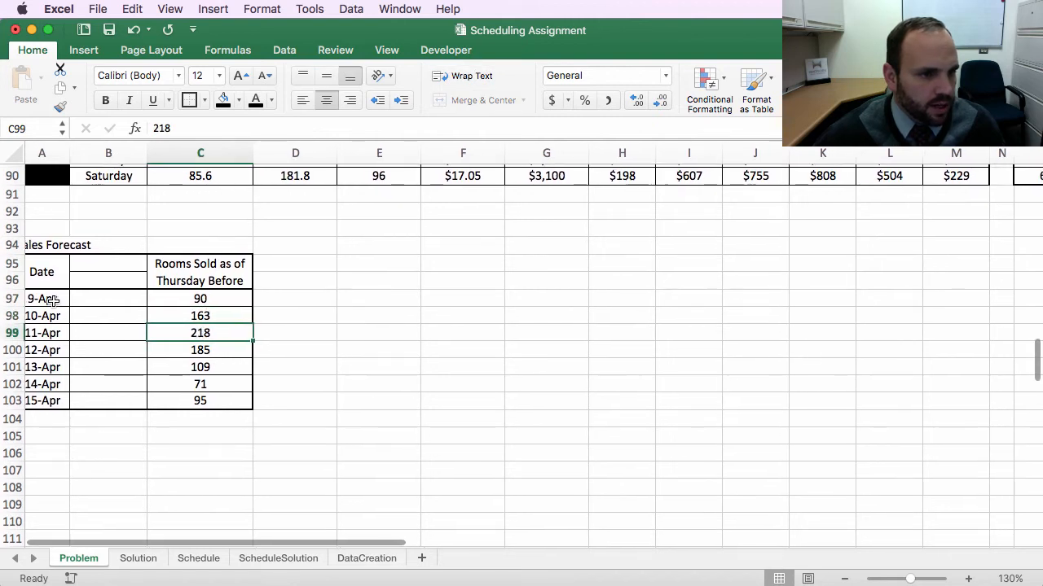
scroll(50, 300, "left", 1)
scroll(76, 301, "up", 1)
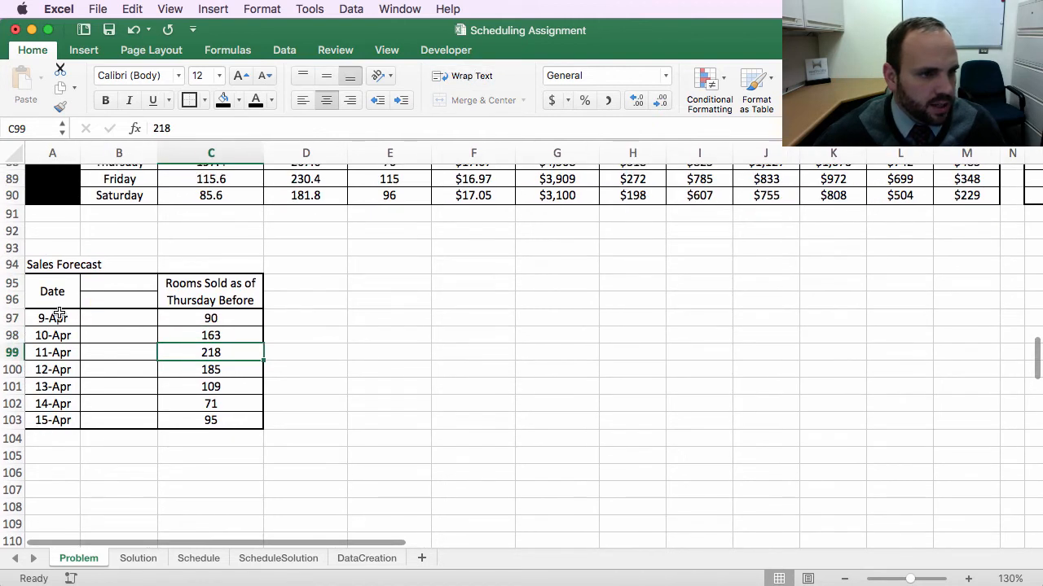
scroll(90, 320, "up", 10)
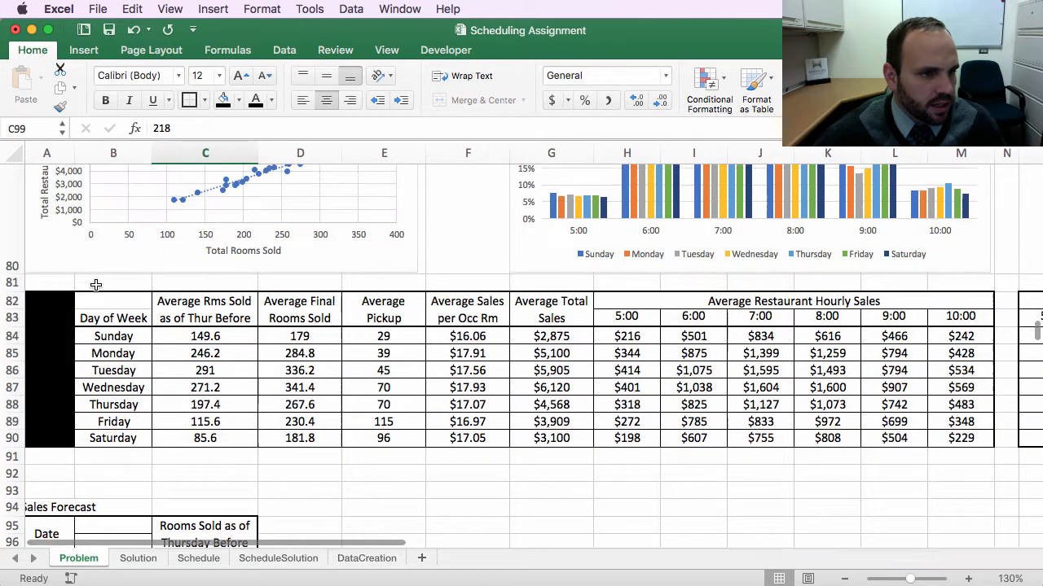
scroll(95, 285, "up", 3)
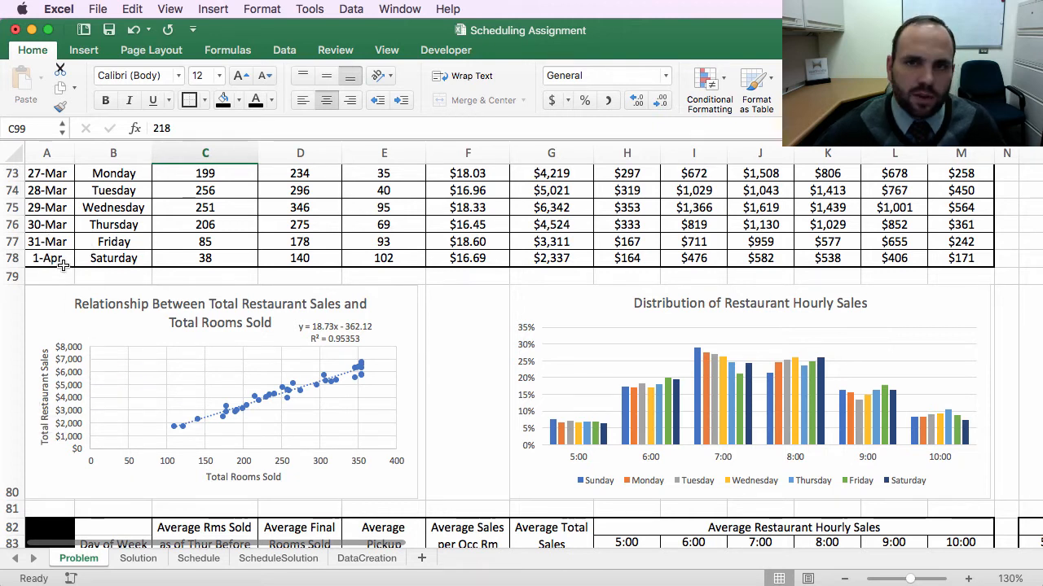
left_click_drag(63, 259, 61, 190)
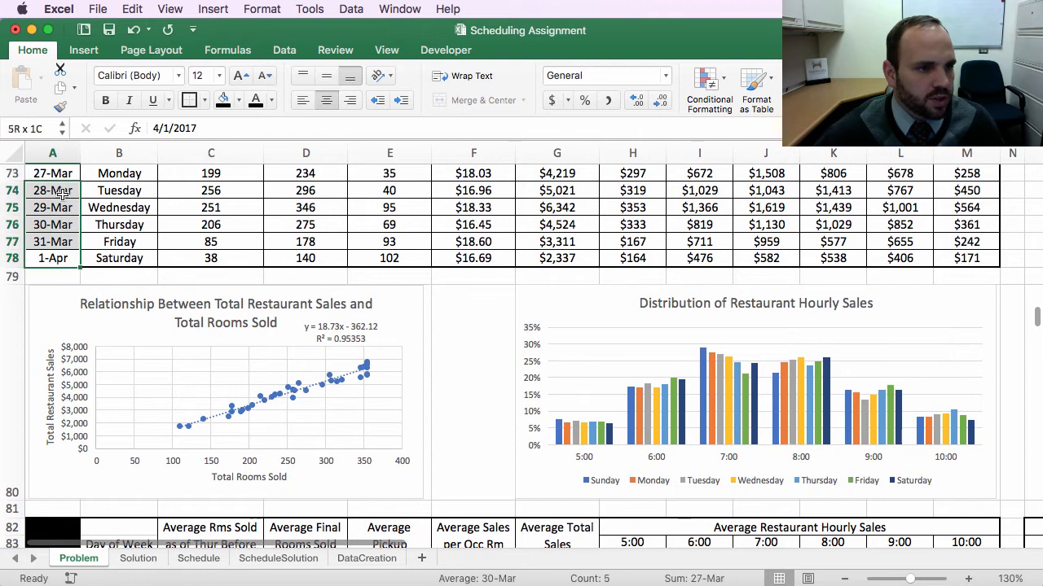
scroll(96, 257, "down", 10)
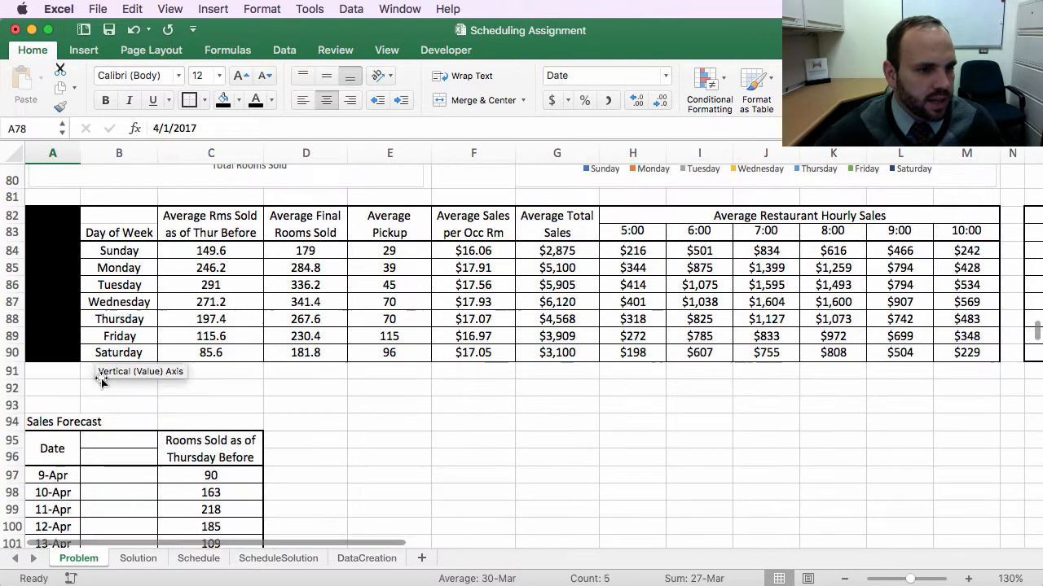
left_click(121, 489)
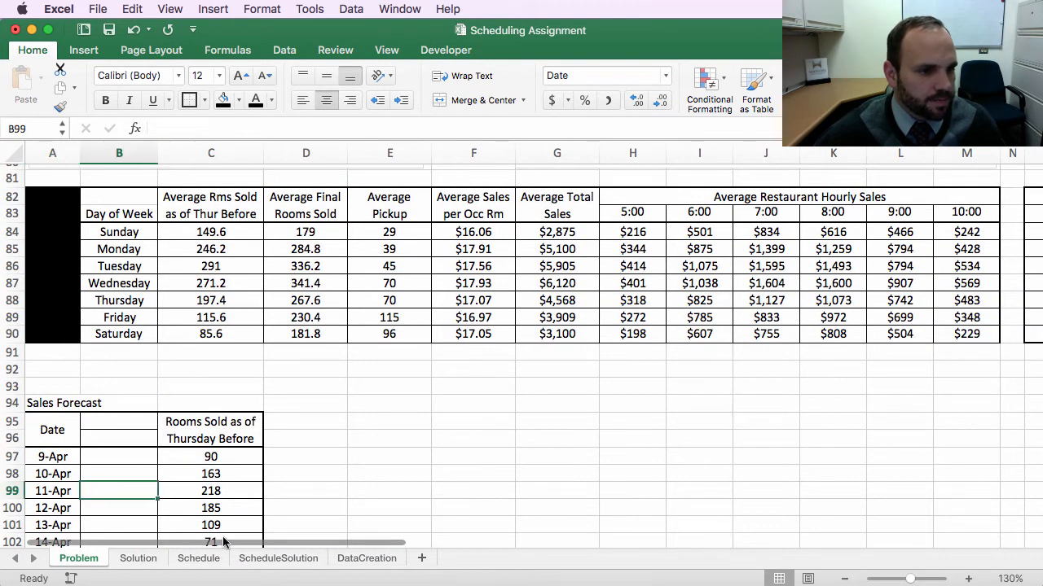
scroll(138, 440, "up", 10)
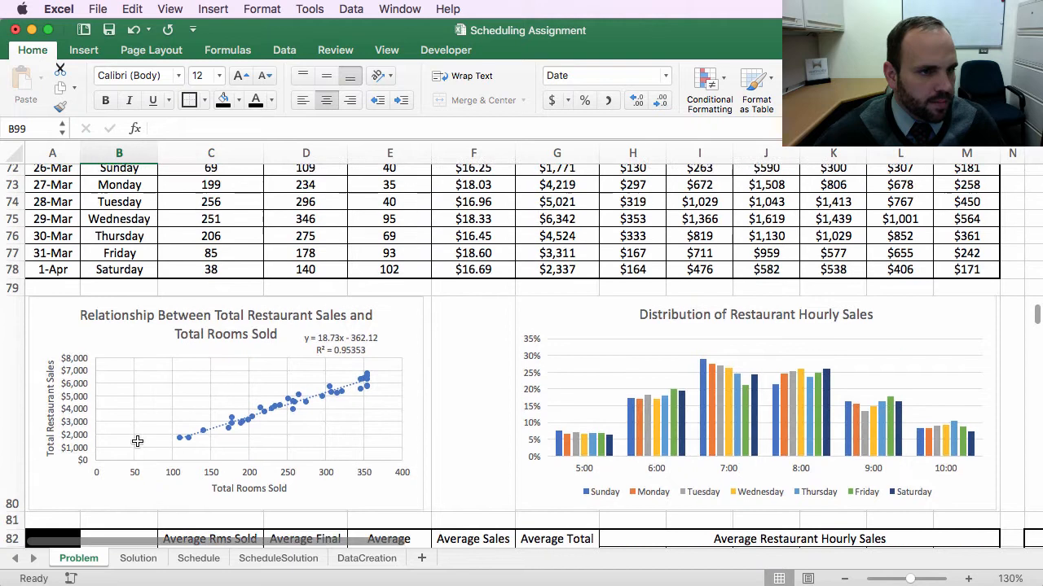
scroll(128, 445, "down", 12)
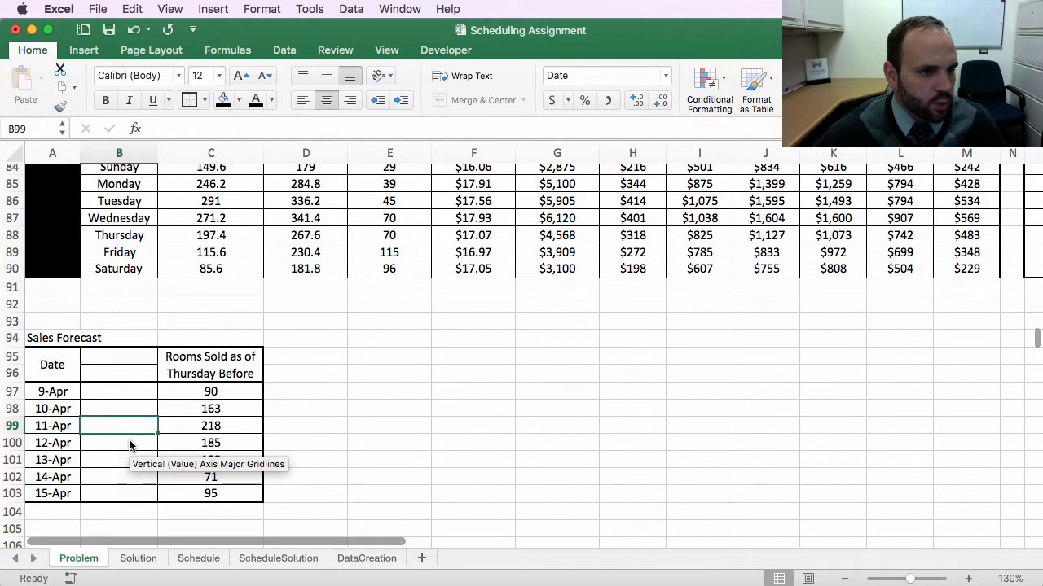
scroll(110, 356, "up", 15)
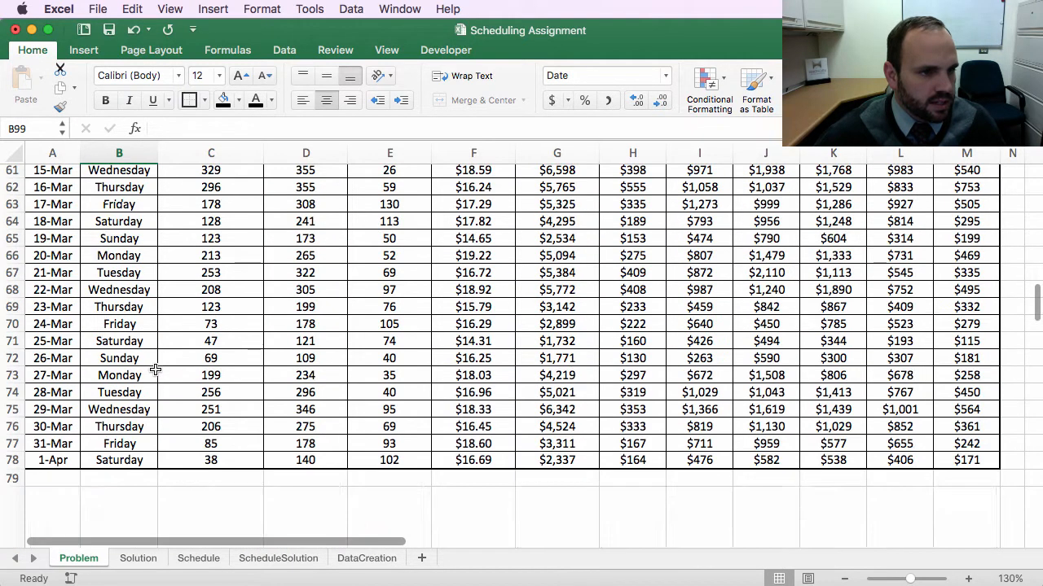
scroll(147, 408, "up", 3)
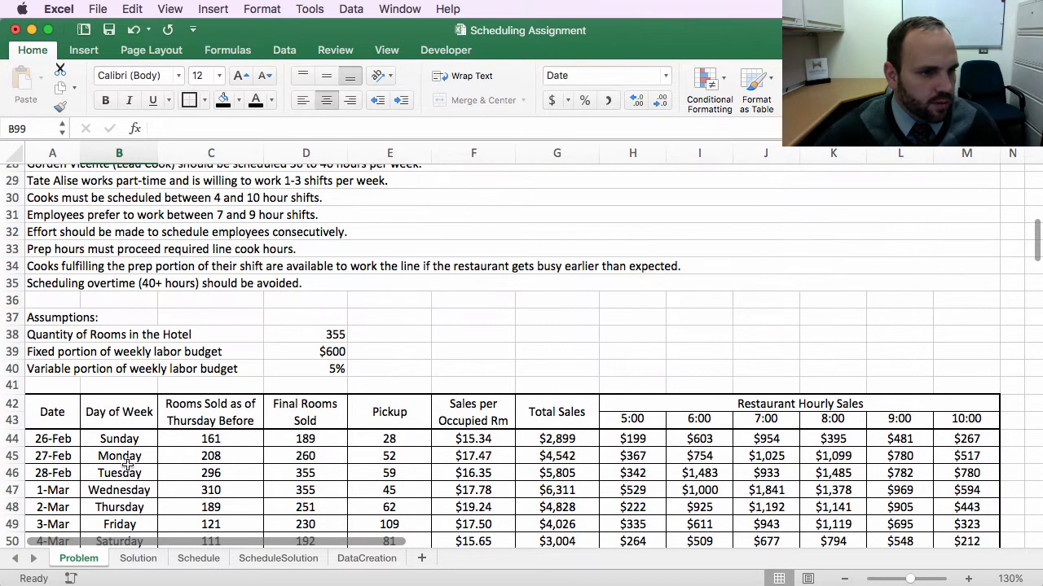
Step: Copy the Day of Week header from the historical data table into the blank Sales Forecast header cell
left_click(96, 411)
key("super+c")
scroll(157, 521, "down", 7)
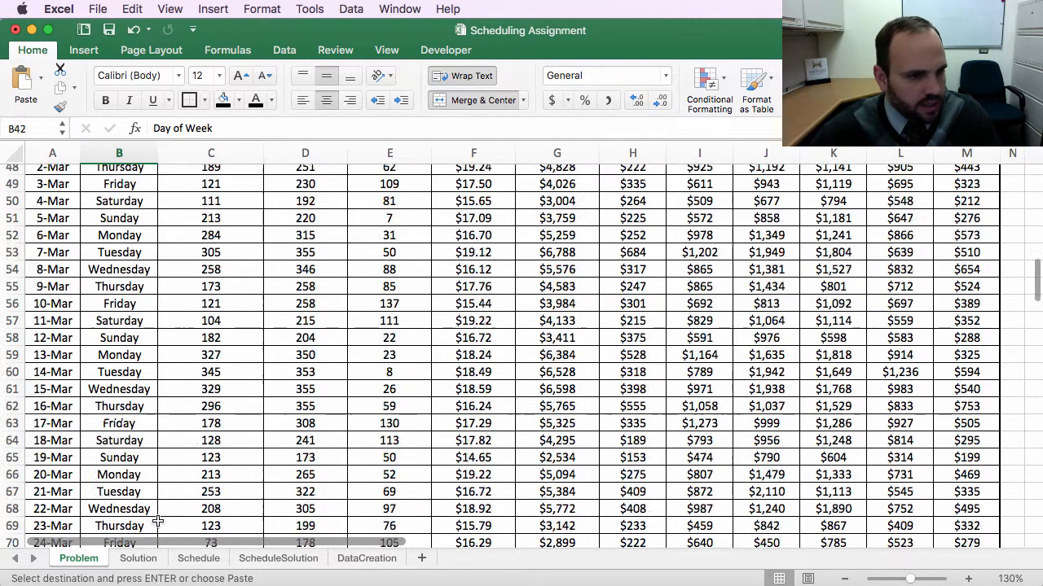
scroll(157, 521, "down", 12)
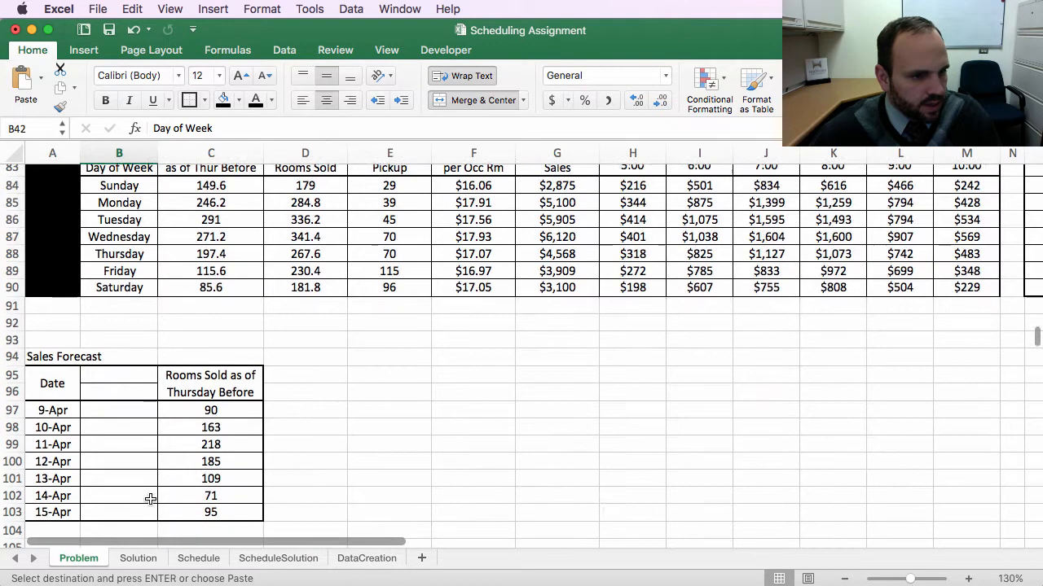
left_click(122, 389)
key("super+v")
Step: Enter a WEEKDAY formula referencing the 9-Apr date in the first Day of Week forecast cell
left_click(128, 431)
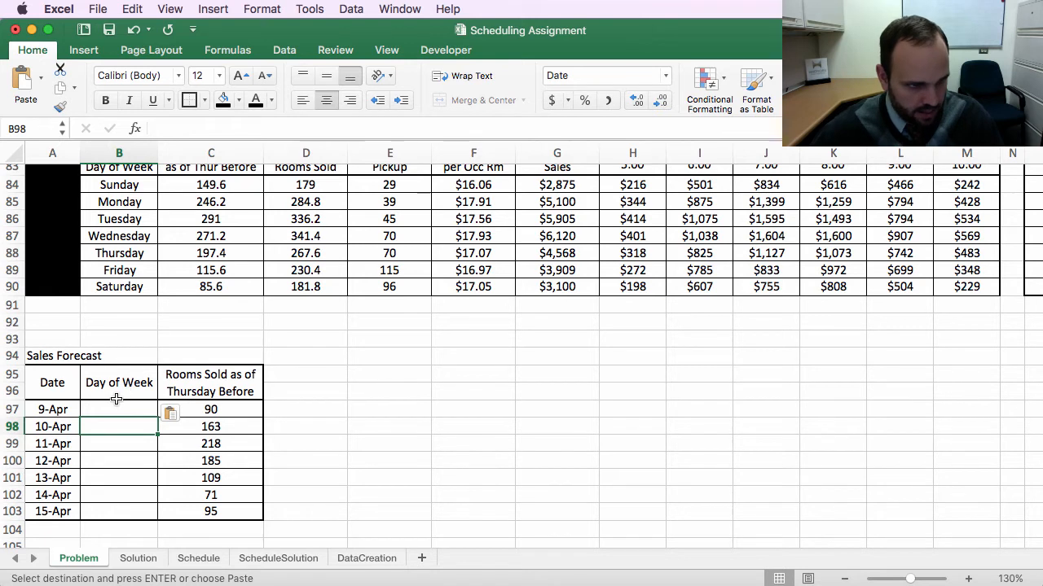
left_click(118, 407)
scroll(123, 407, "down", 1)
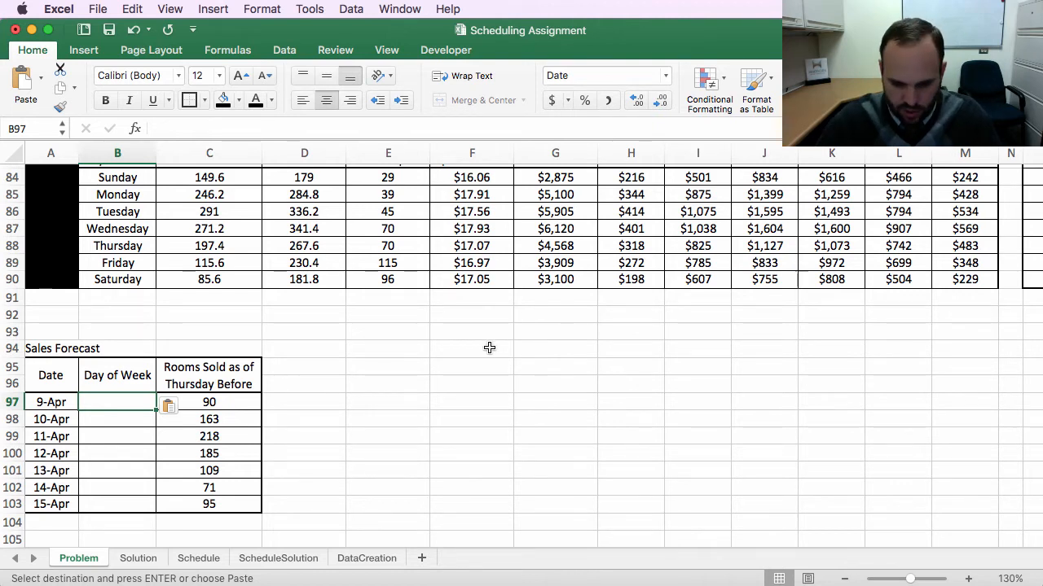
type("=")
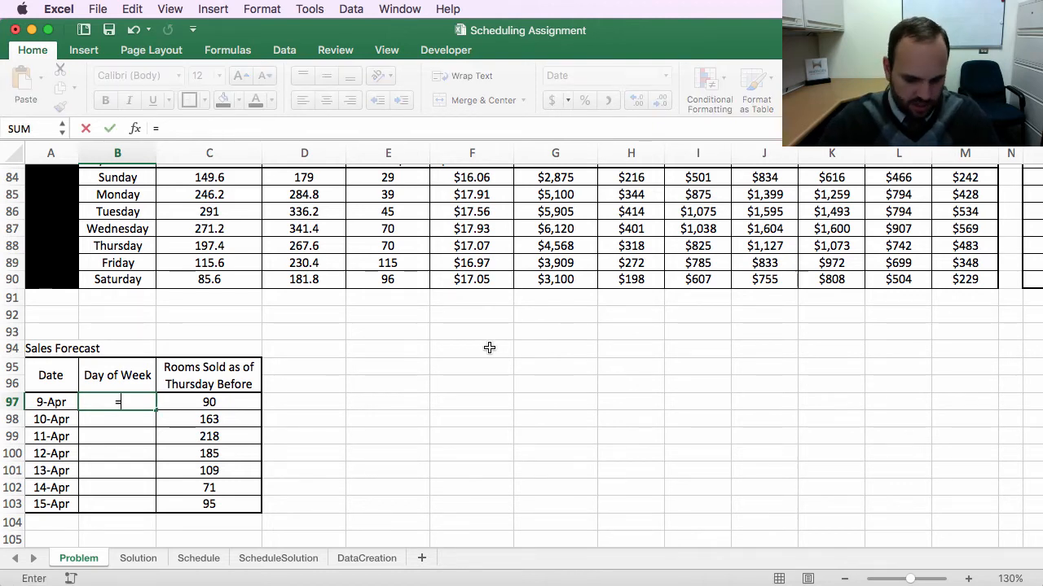
type("wee")
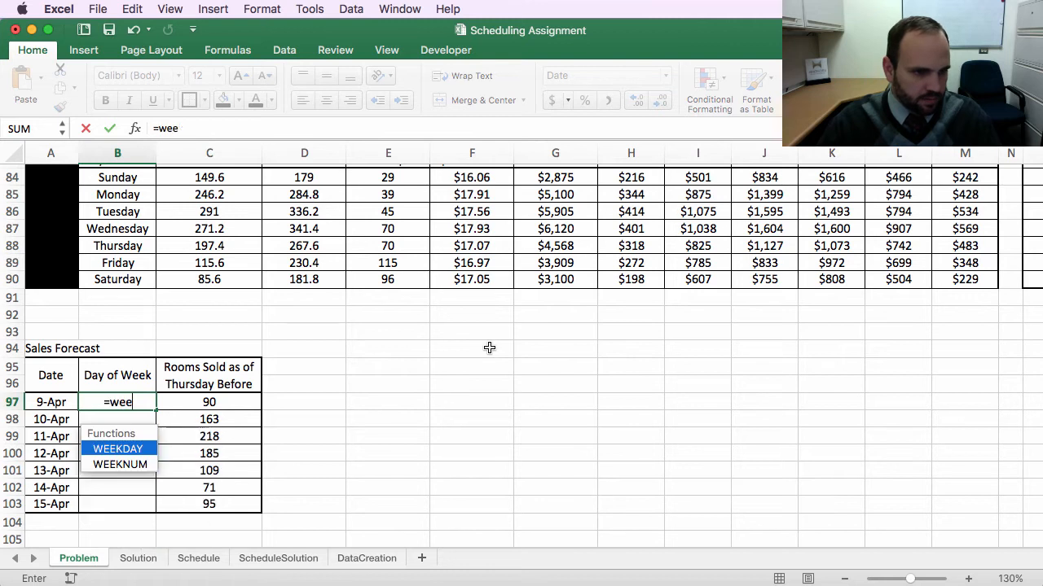
type("kday(")
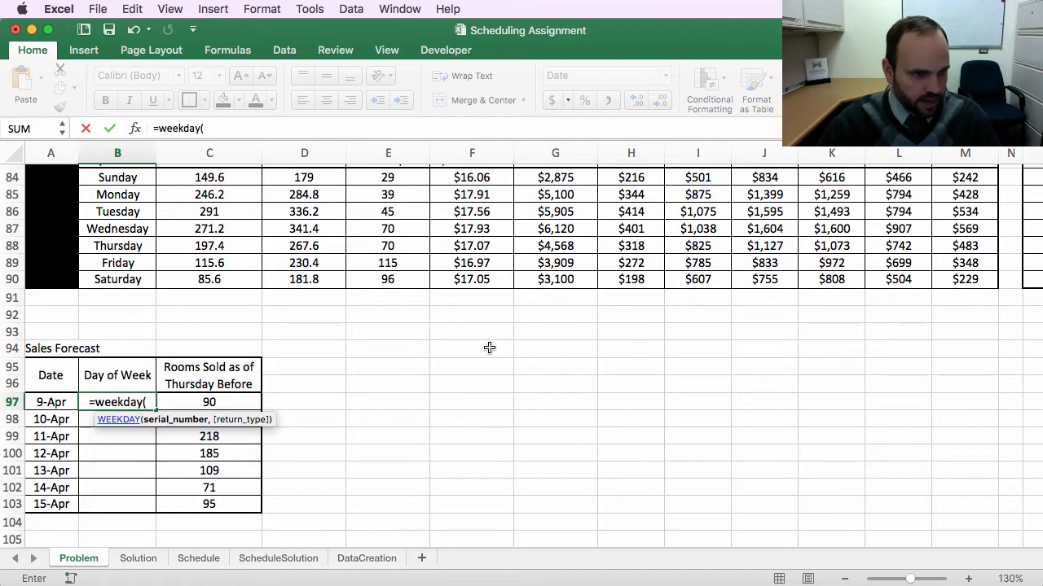
left_click(50, 401)
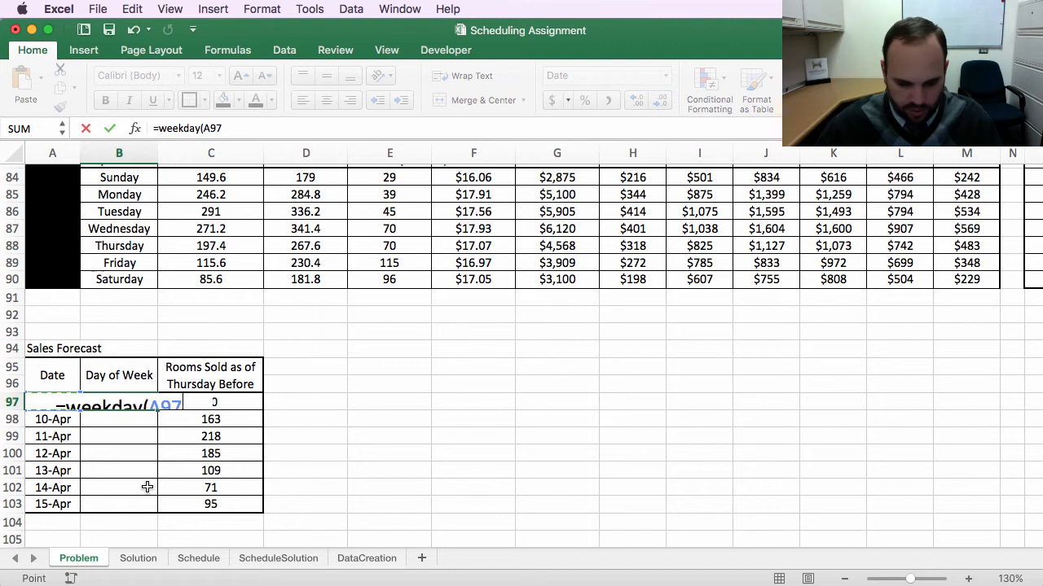
type(")")
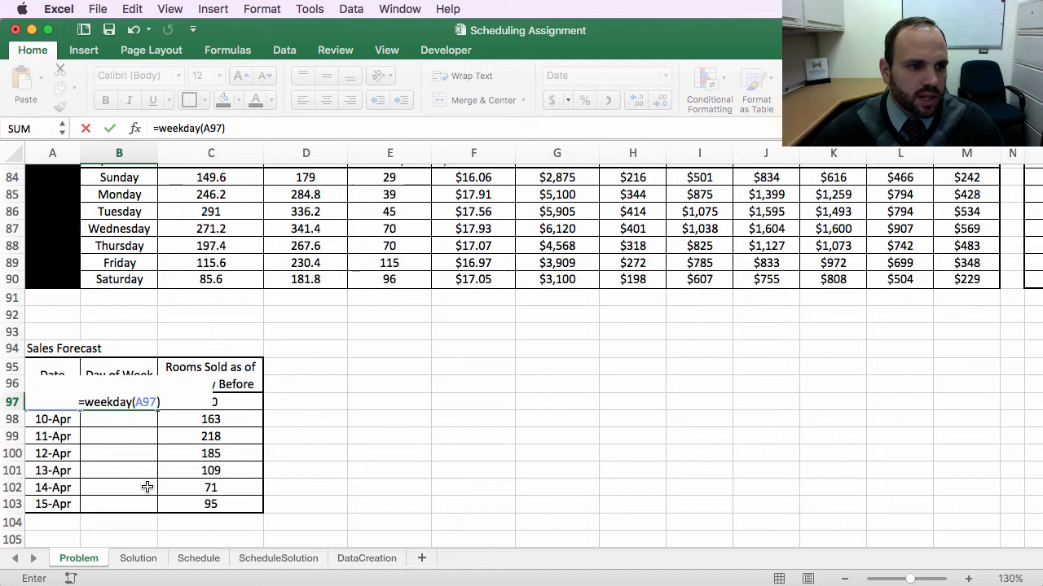
key("Return")
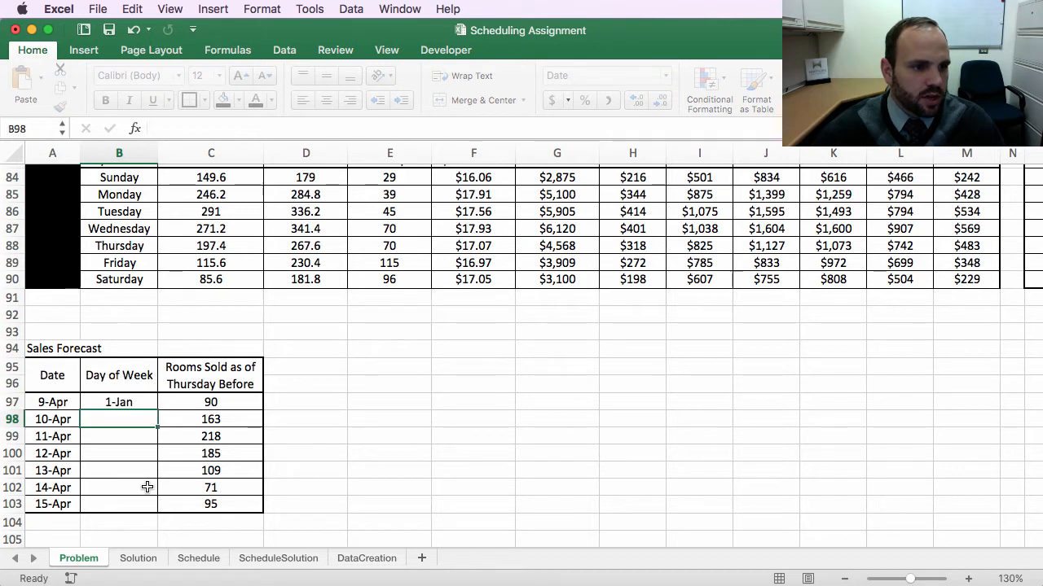
Step: Change the first Day of Week forecast cell's number format to Number
left_click(125, 397)
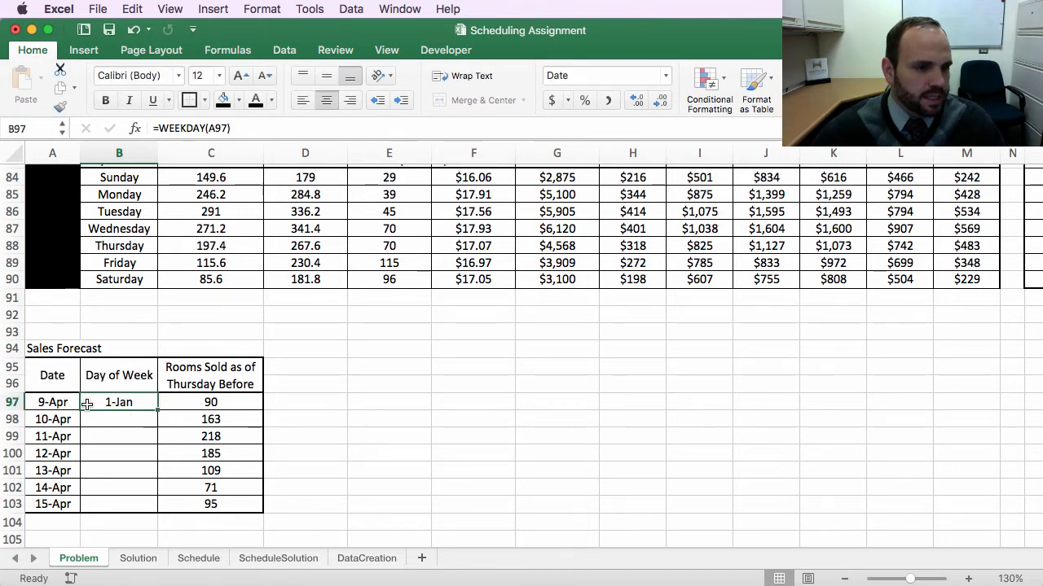
left_click(666, 79)
left_click(587, 127)
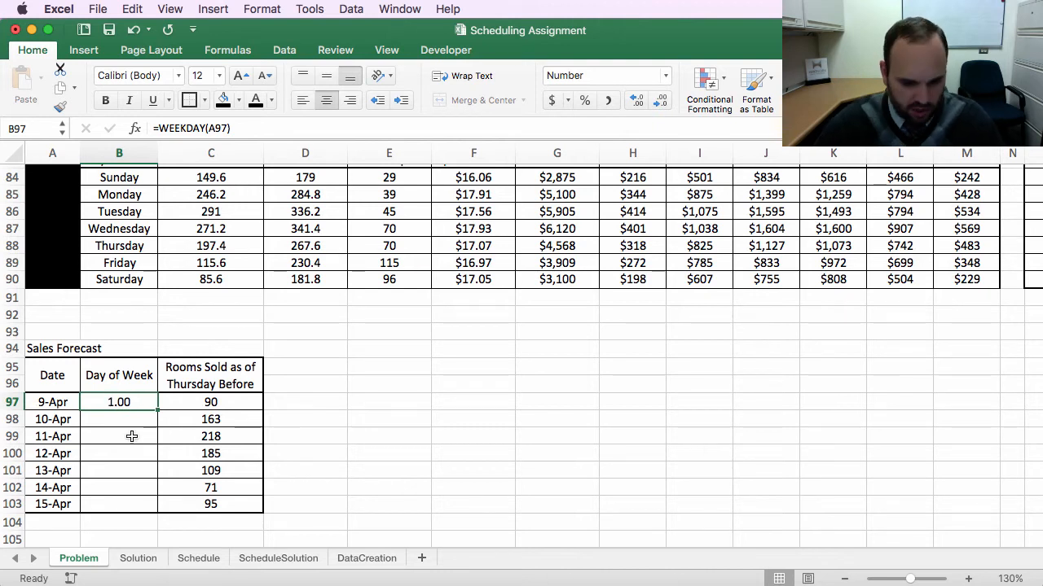
Step: Enter Sunday in the first Day of Week forecast cell and fill the day series down to the 15-Apr row
type("Sunday")
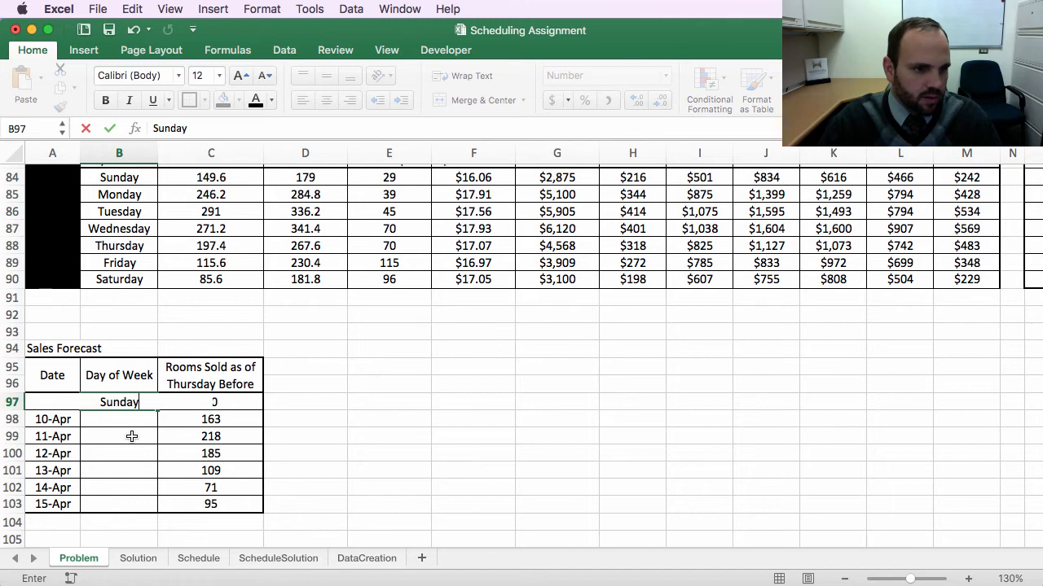
key("Return")
left_click(114, 397)
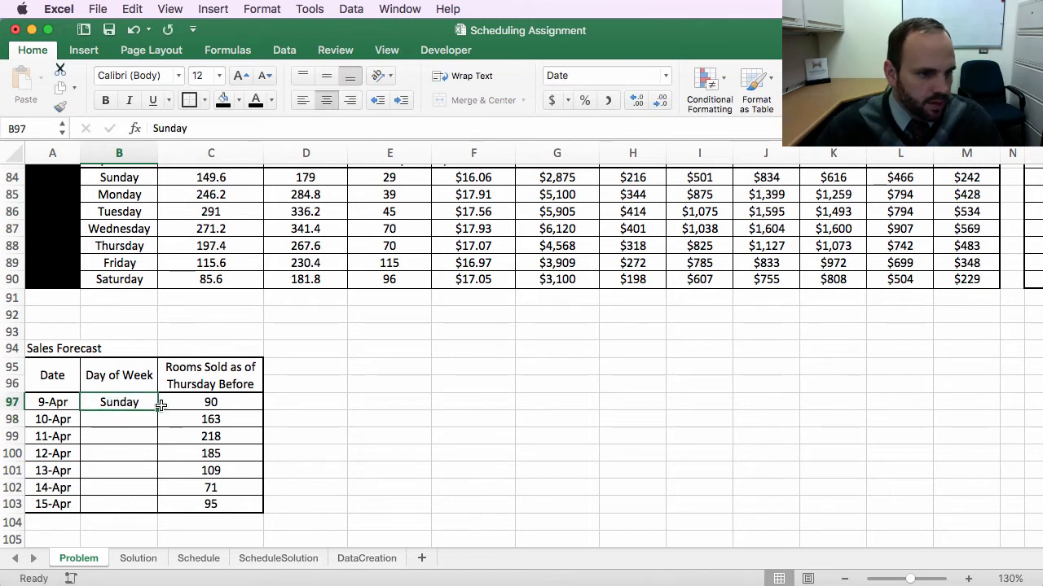
left_click_drag(158, 410, 150, 520)
left_click(173, 525)
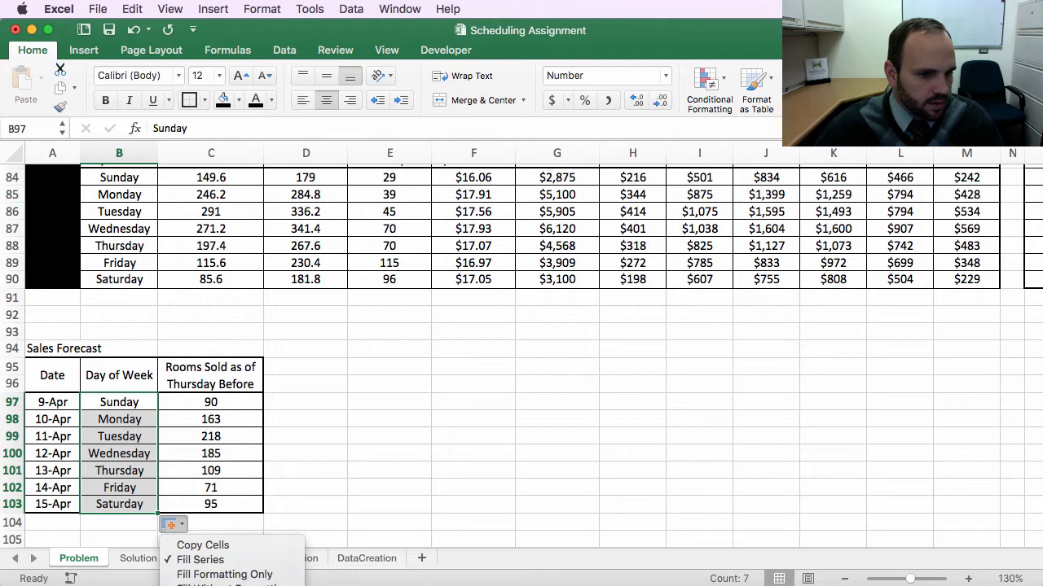
left_click(184, 490)
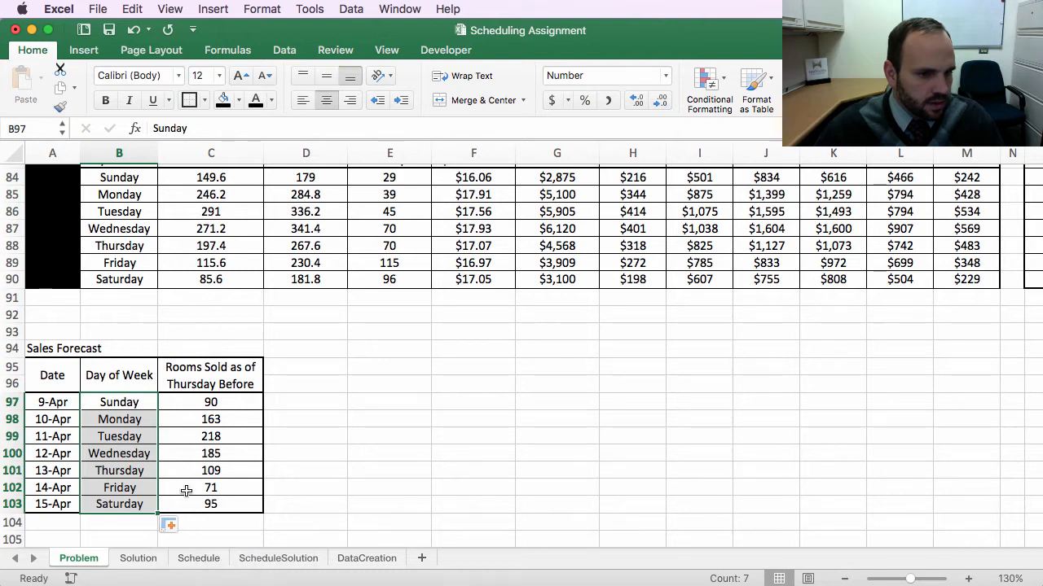
left_click(336, 462)
left_click_drag(53, 402, 219, 504)
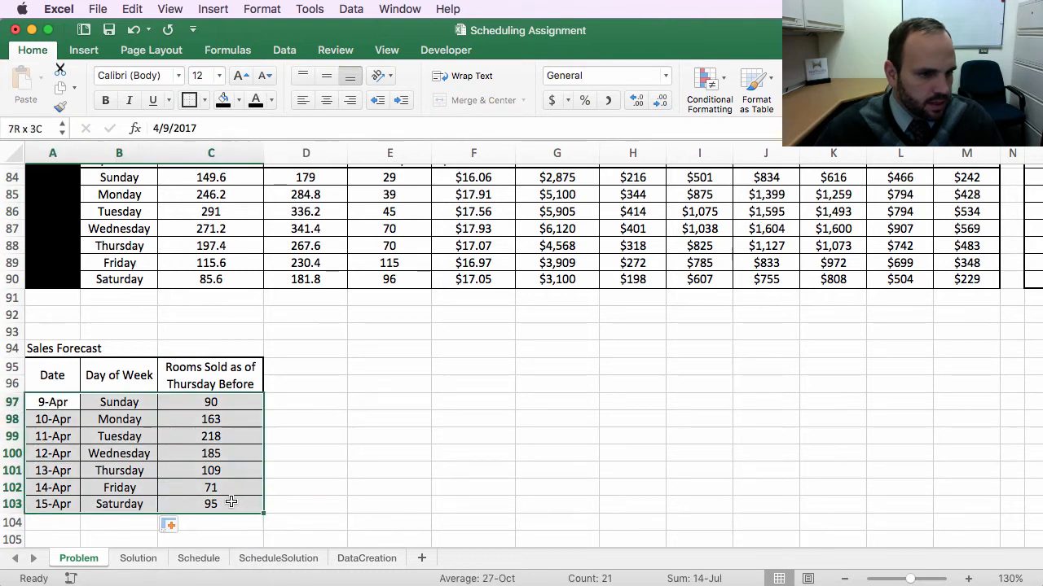
left_click(453, 435)
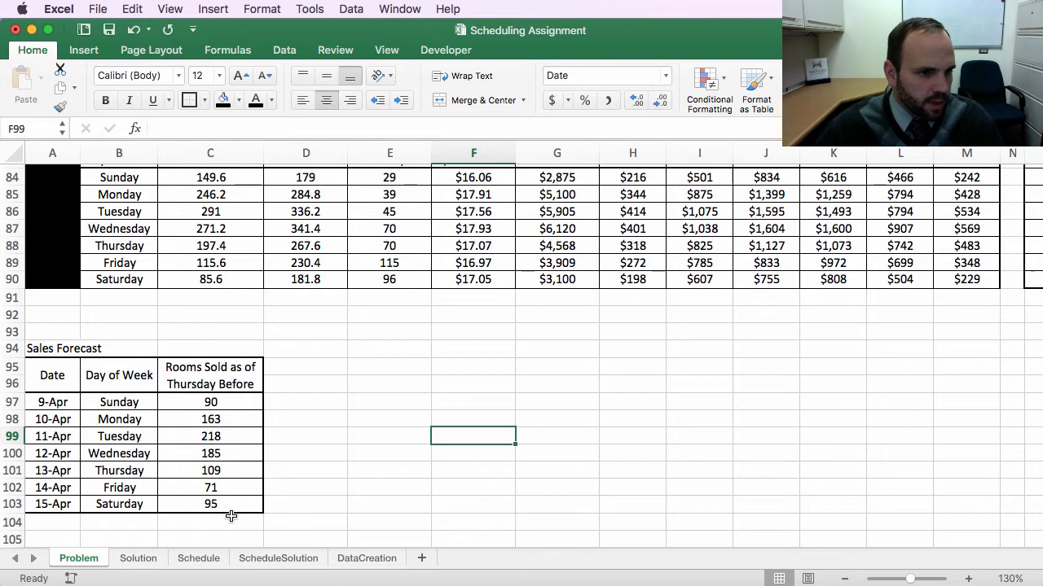
left_click(119, 421)
left_click(285, 412)
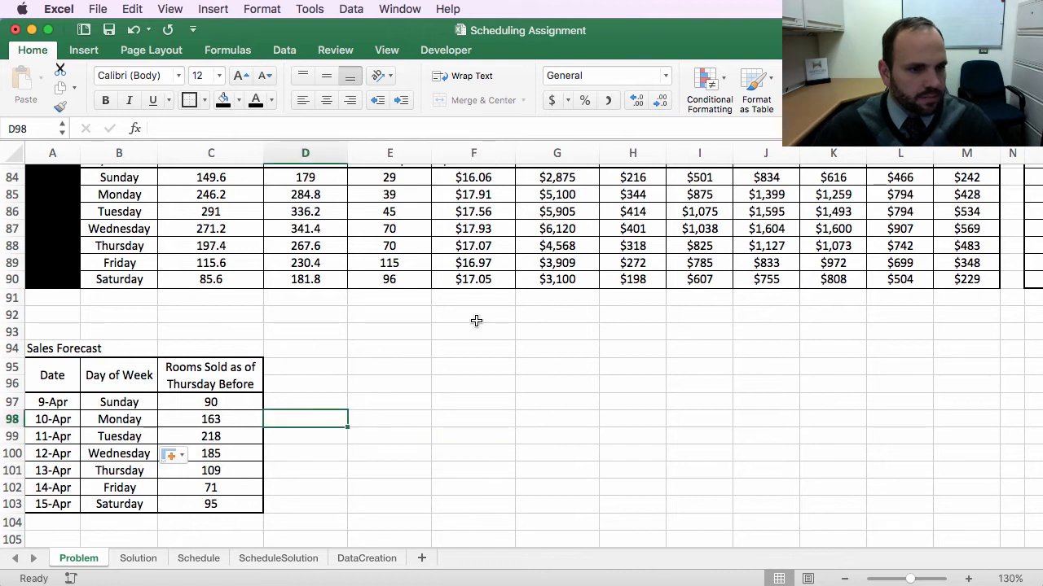
Step: Copy the historical table's two header rows from Final Rooms Sold through the Restaurant Hourly Sales times
scroll(487, 356, "up", 5)
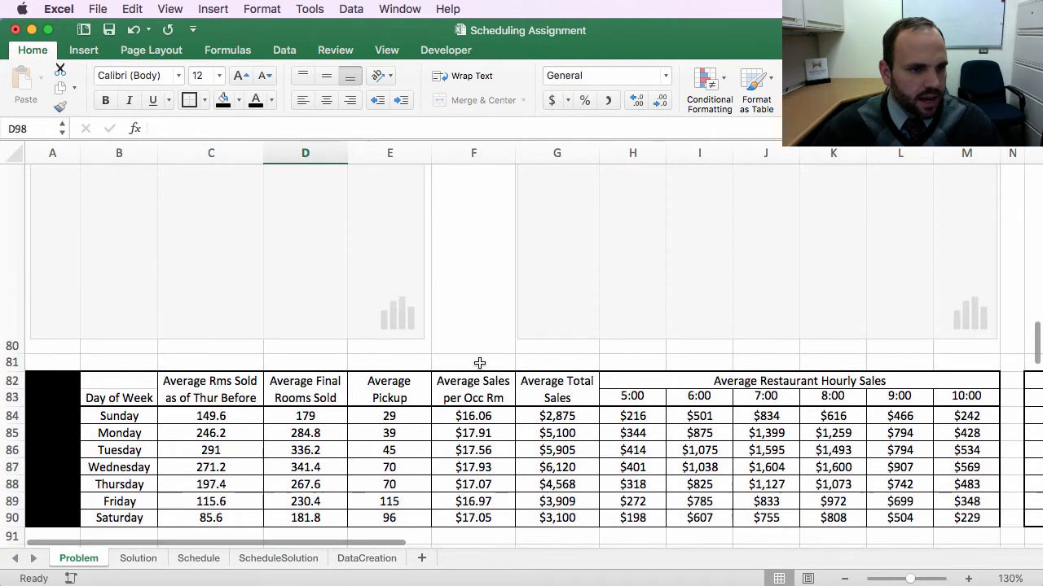
scroll(480, 361, "up", 10)
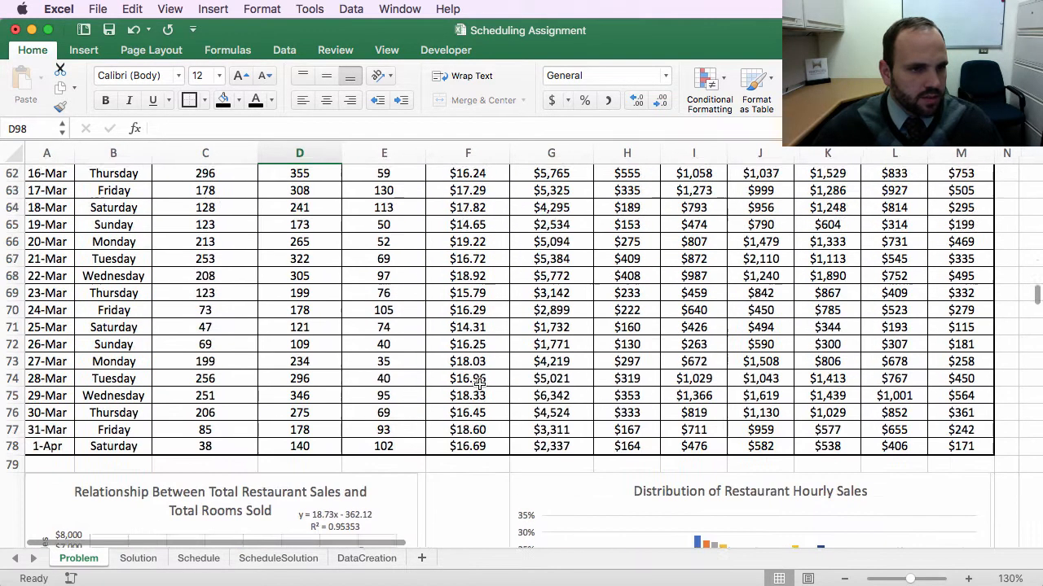
scroll(481, 384, "up", 5)
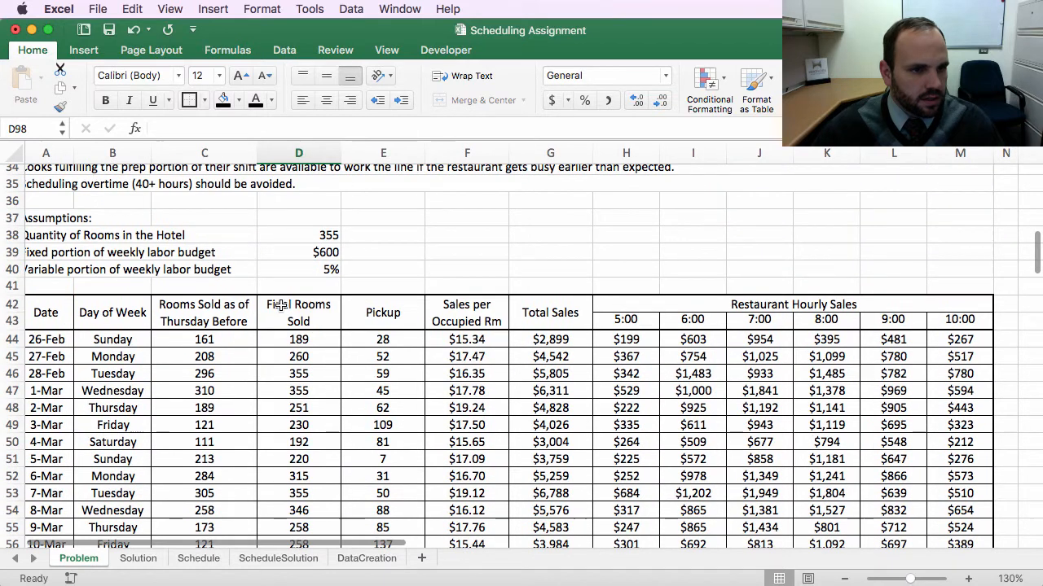
left_click(303, 307)
left_click_drag(303, 307, 636, 331)
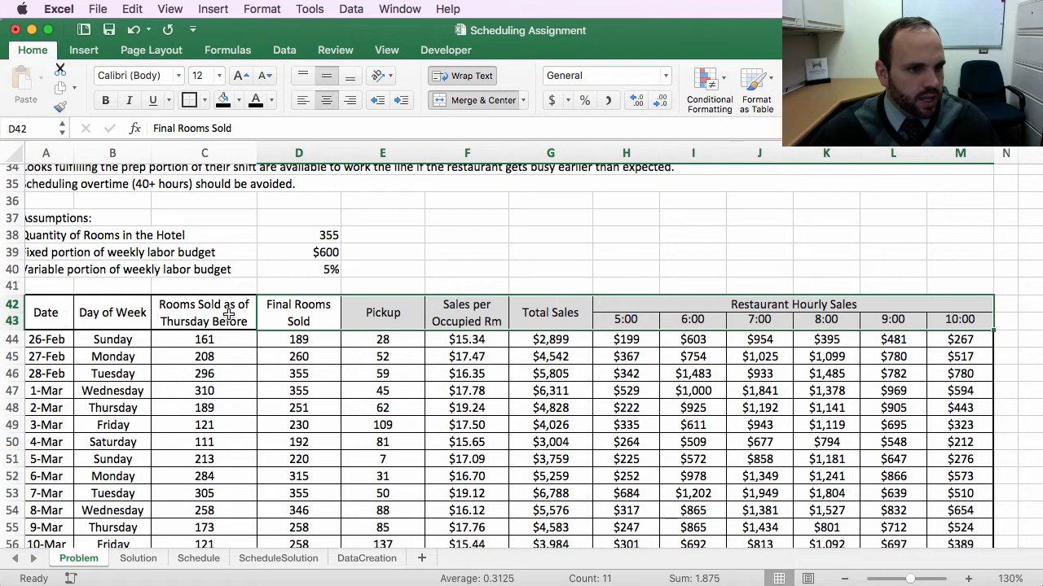
left_click_drag(308, 310, 826, 314)
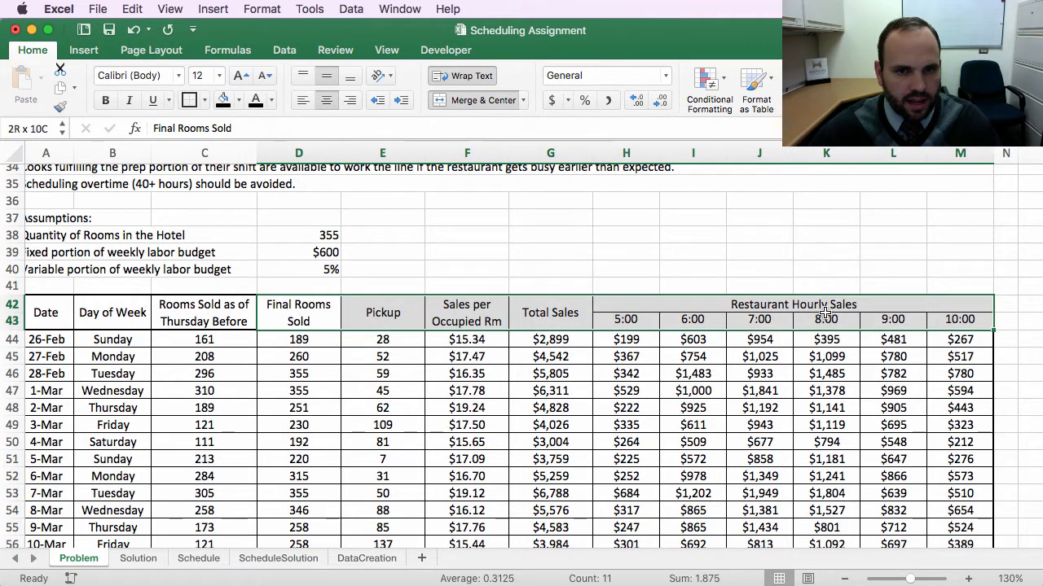
key("super+c")
Step: Paste the copied headers into the Sales Forecast table next to Rooms Sold as of Thursday Before
scroll(390, 446, "down", 7)
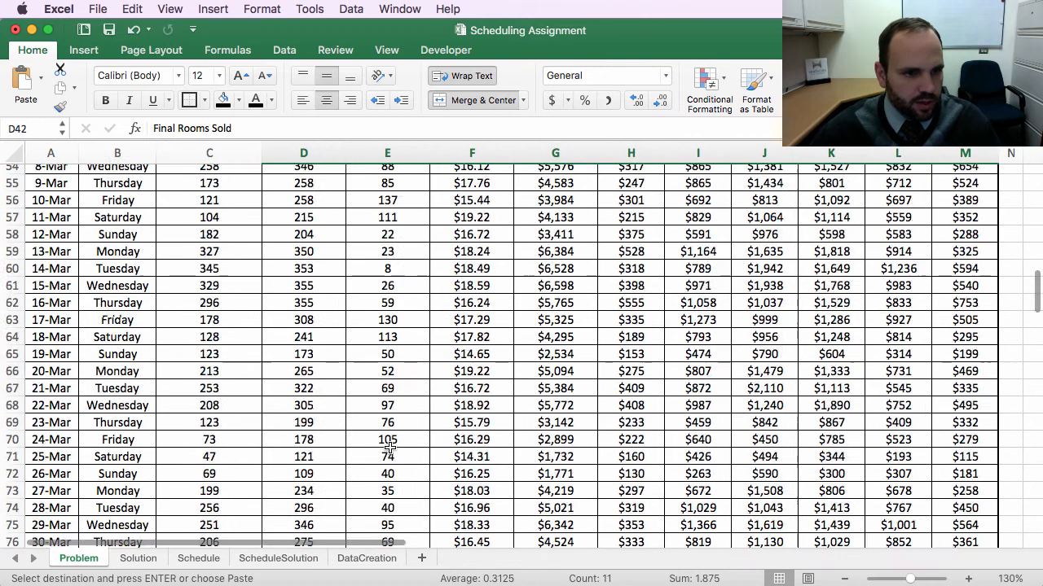
scroll(389, 447, "down", 9)
left_click(293, 417)
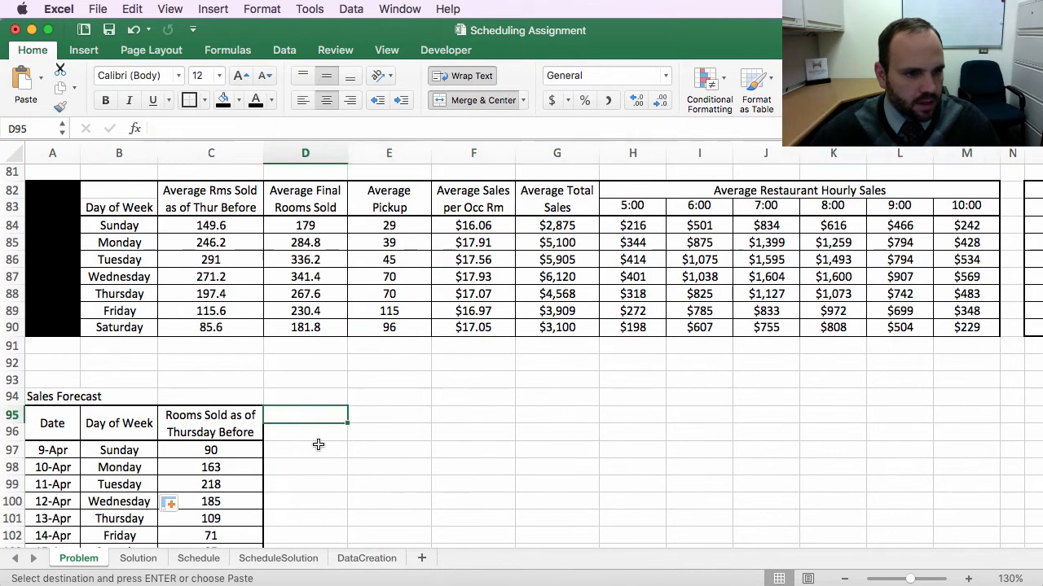
key("super+v")
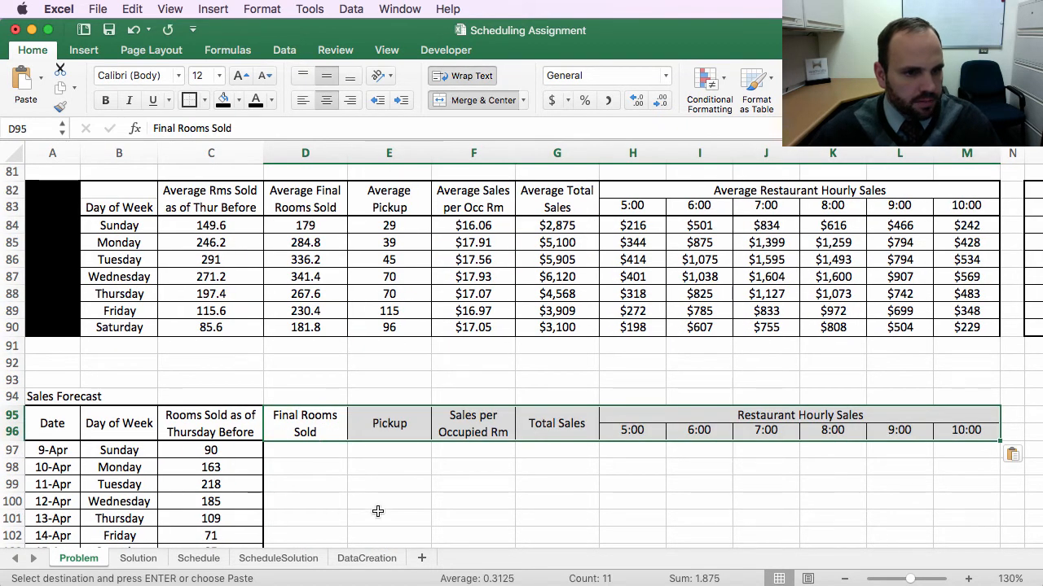
left_click(346, 493)
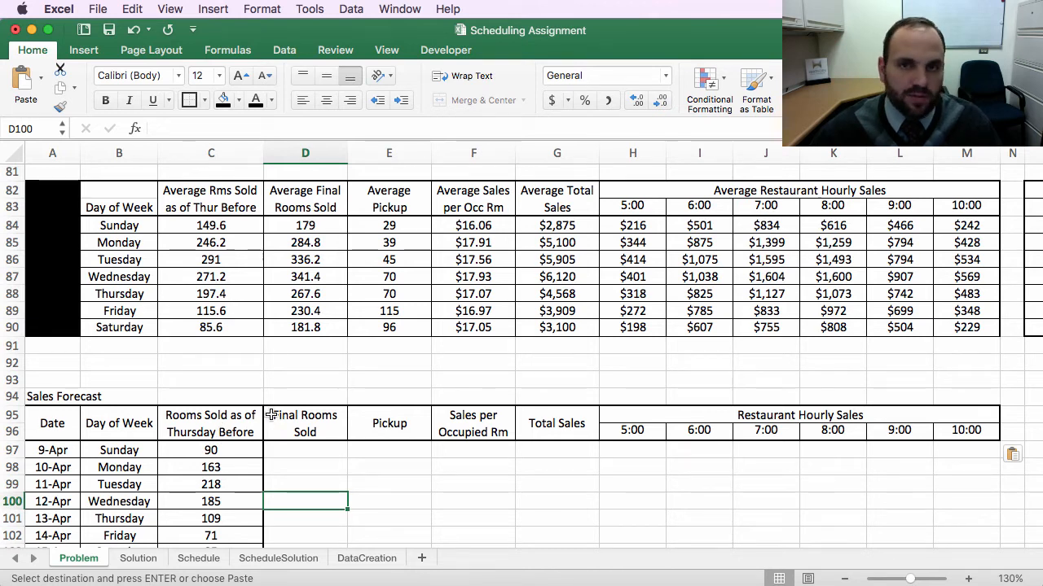
Step: Rename the forecast Final Rooms Sold header as Forecasted Final Rooms Sold
double_click(271, 415)
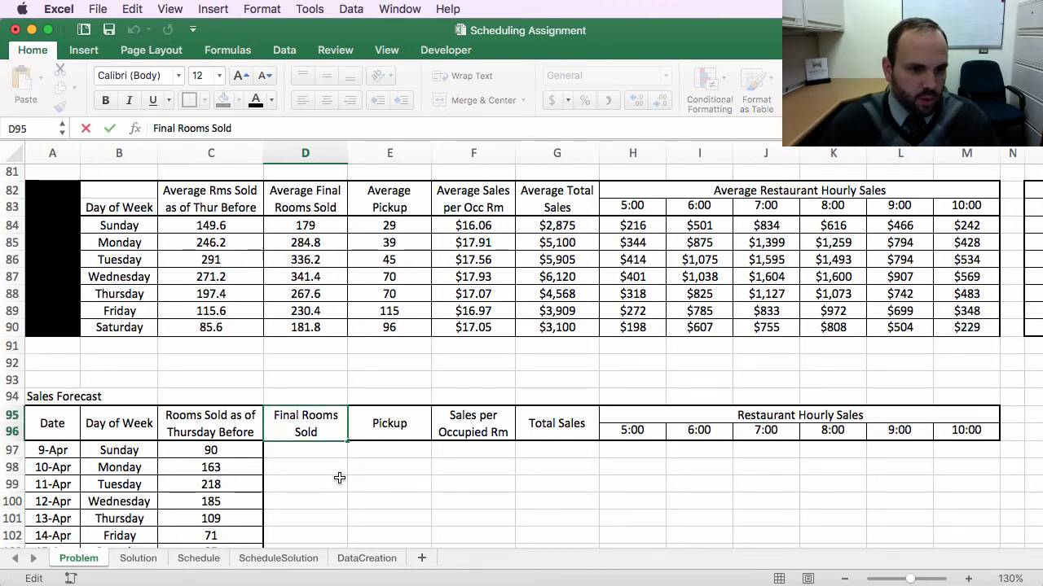
type("Foreca")
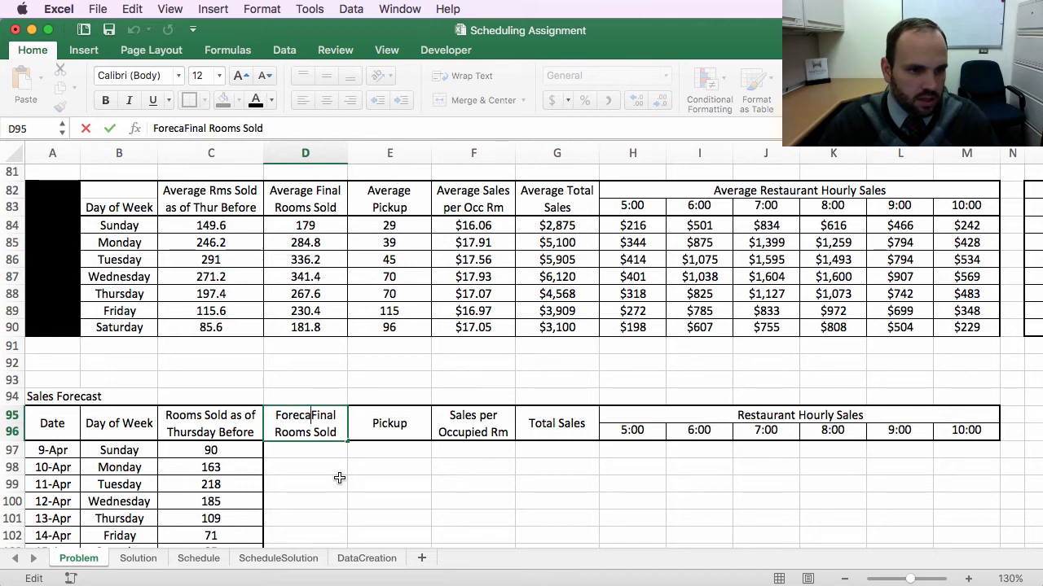
type("sted")
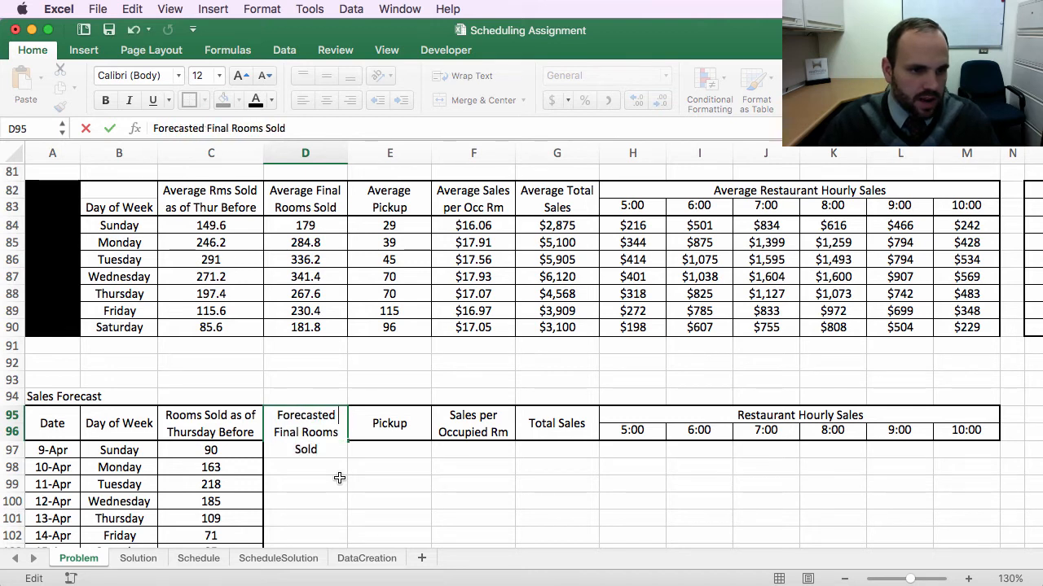
key("Return")
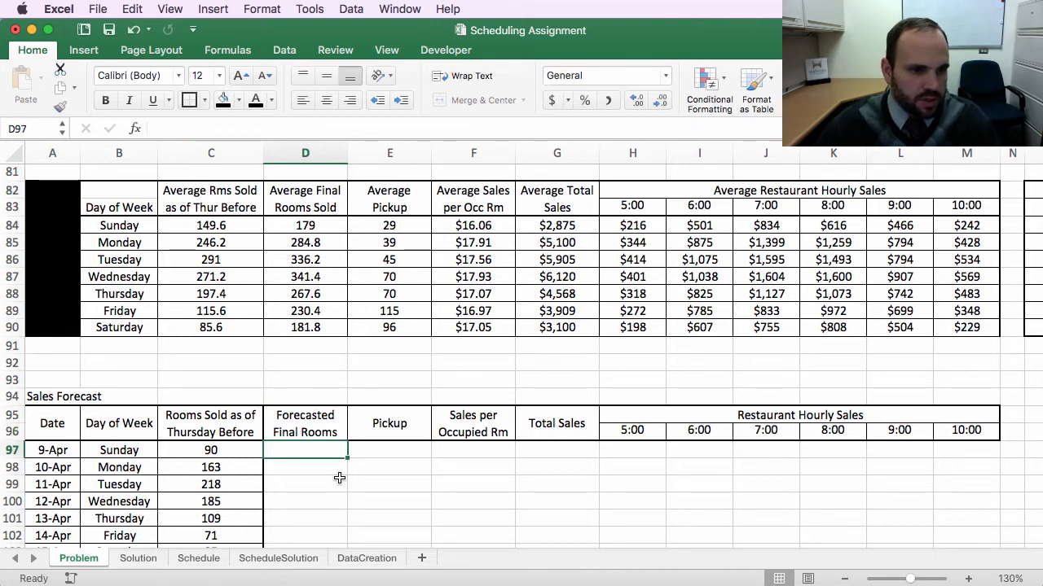
Step: Rename the forecast Pickup header as Forecasted Pickup
double_click(372, 425)
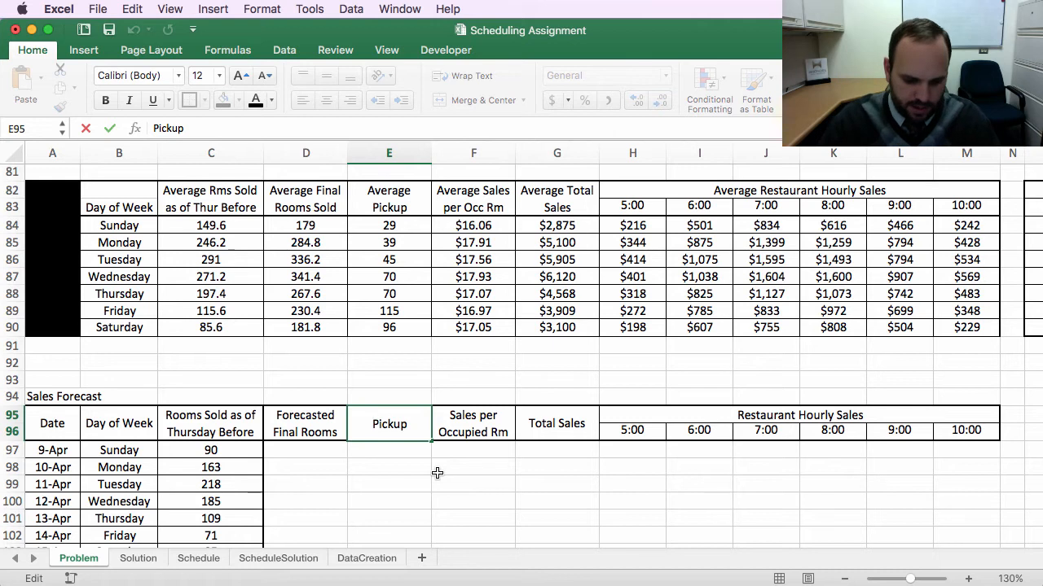
type("Forecaste")
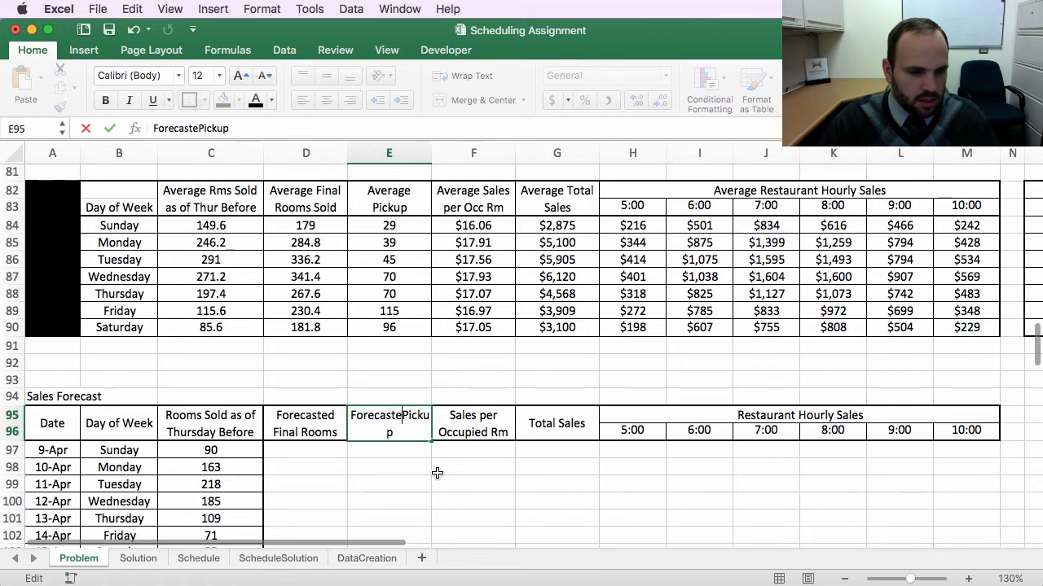
type("d")
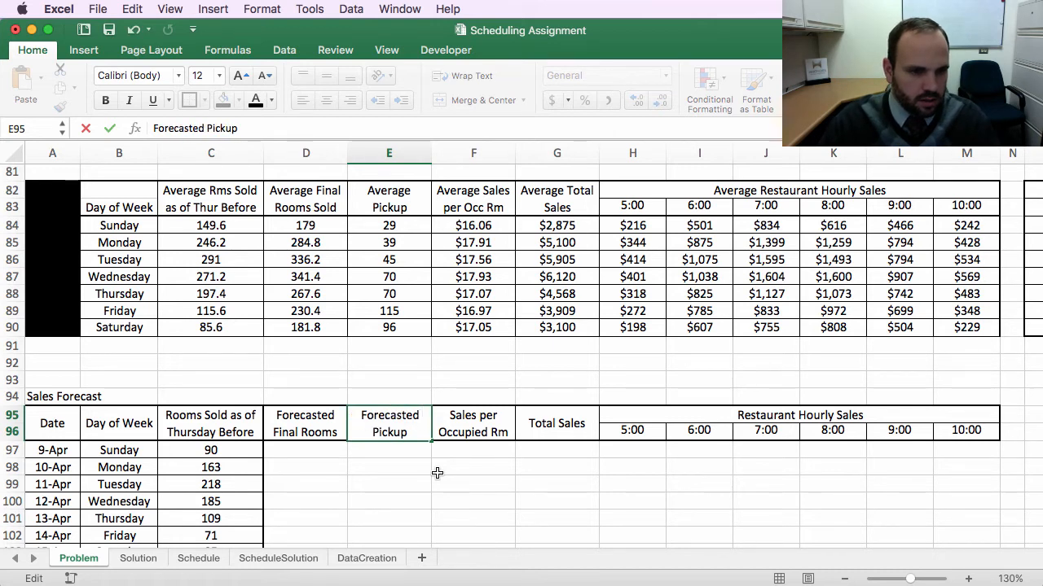
key("Return")
Step: Rename the forecast Sales per Occupied Rm header as Forecasted Sales per Occupied Rm
double_click(450, 415)
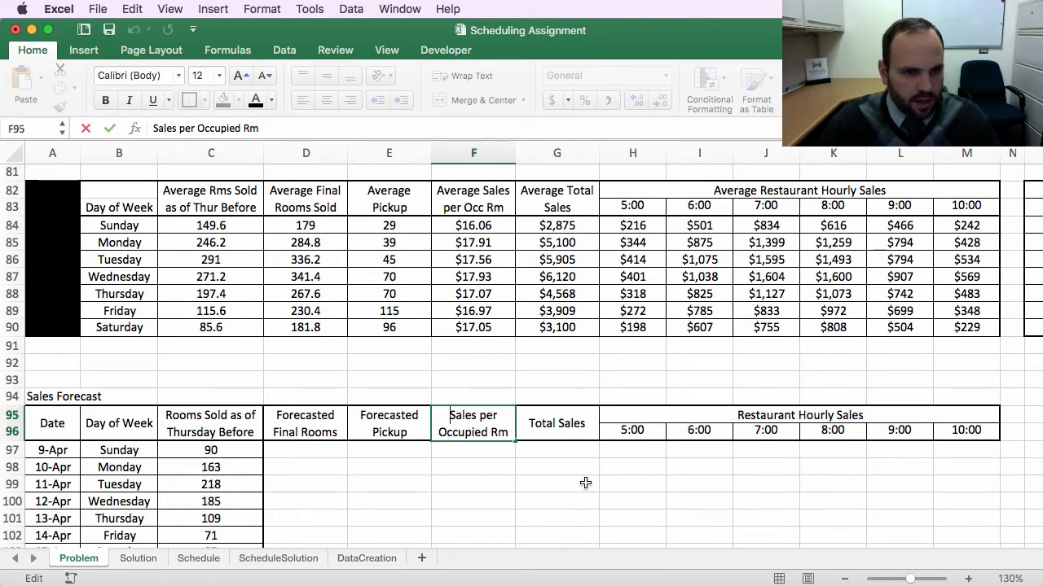
type("Forecaste")
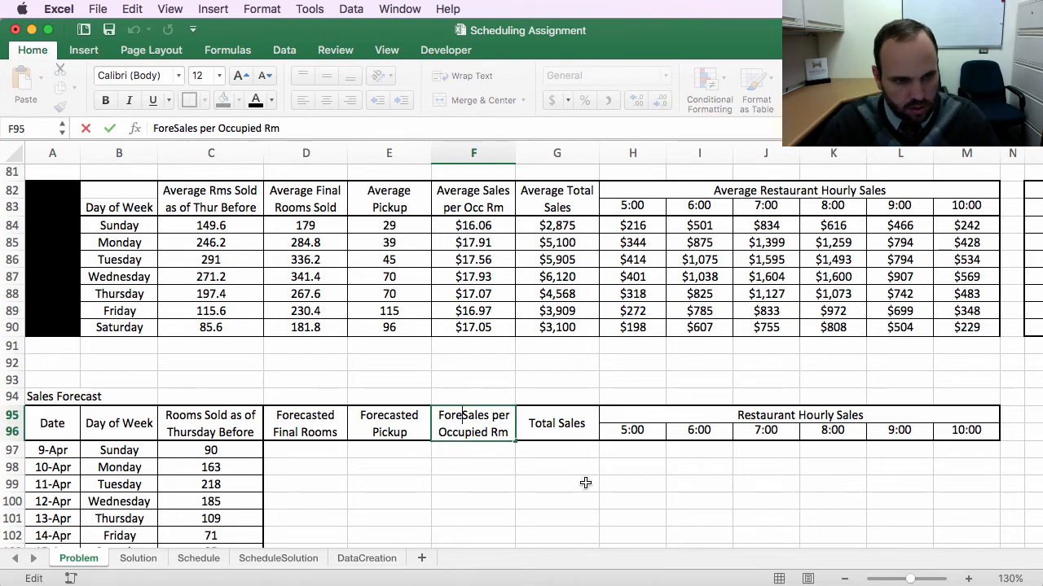
type("d")
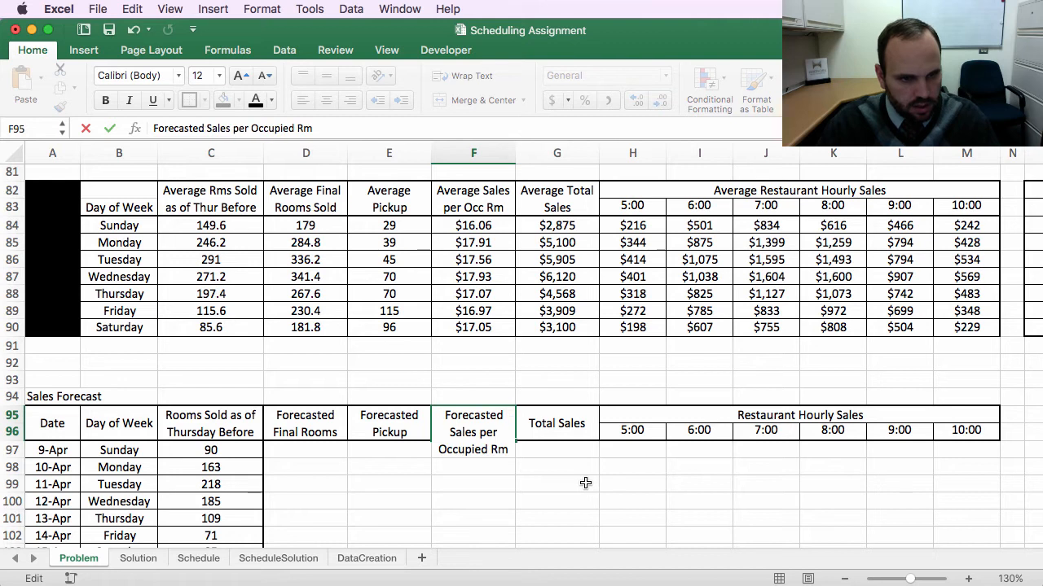
key("Return")
Step: Rename the forecast Total Sales header as Forecasted Total Sales
scroll(531, 428, "right", 1)
scroll(494, 421, "down", 1)
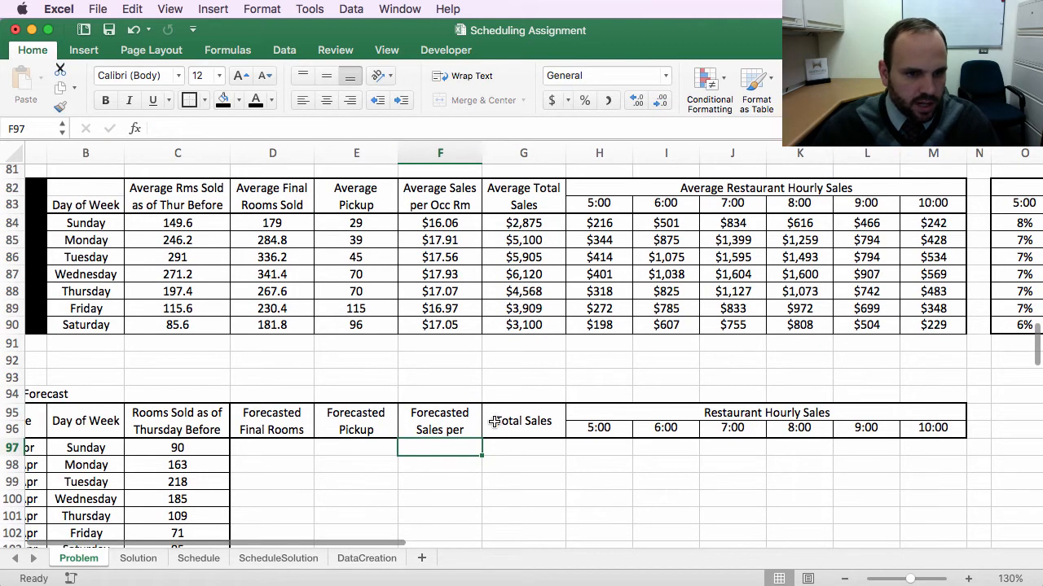
left_click(504, 425)
double_click(498, 422)
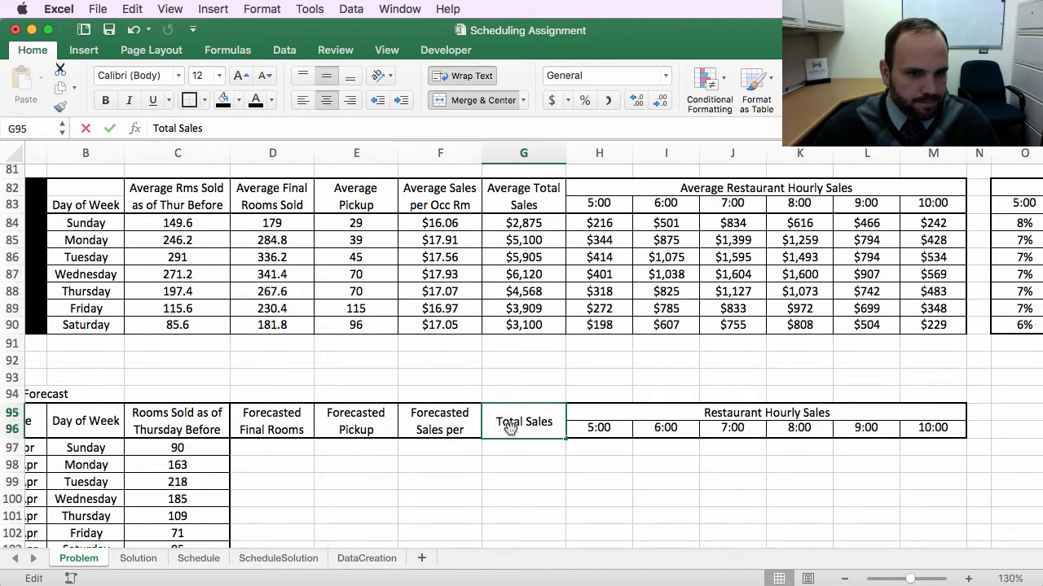
type("Forecaste")
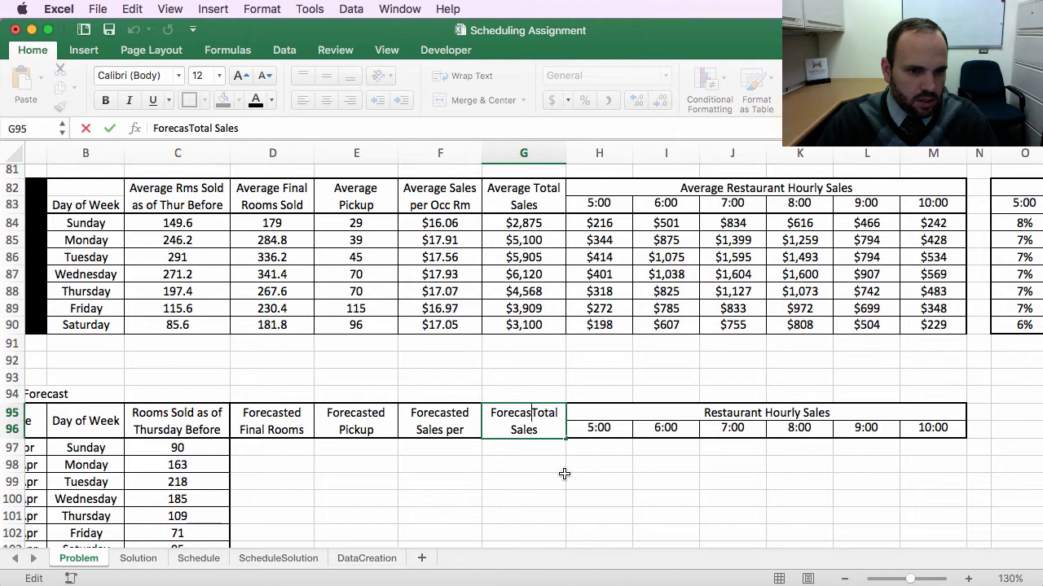
type("d")
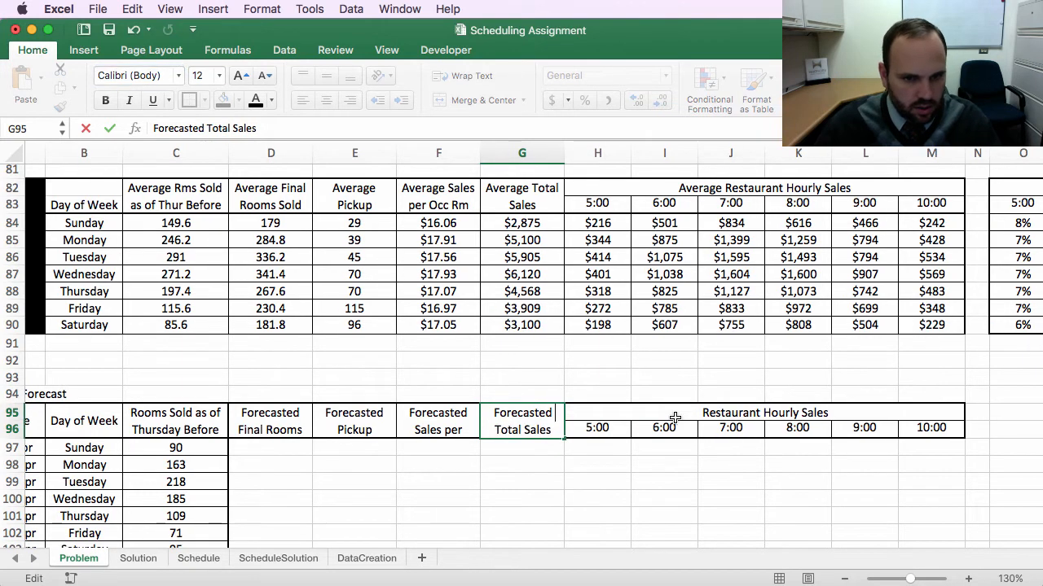
Step: Rename the Restaurant Hourly Sales header as Forecasted Restaurant Hourly Sales
left_click(684, 415)
scroll(690, 411, "down", 1)
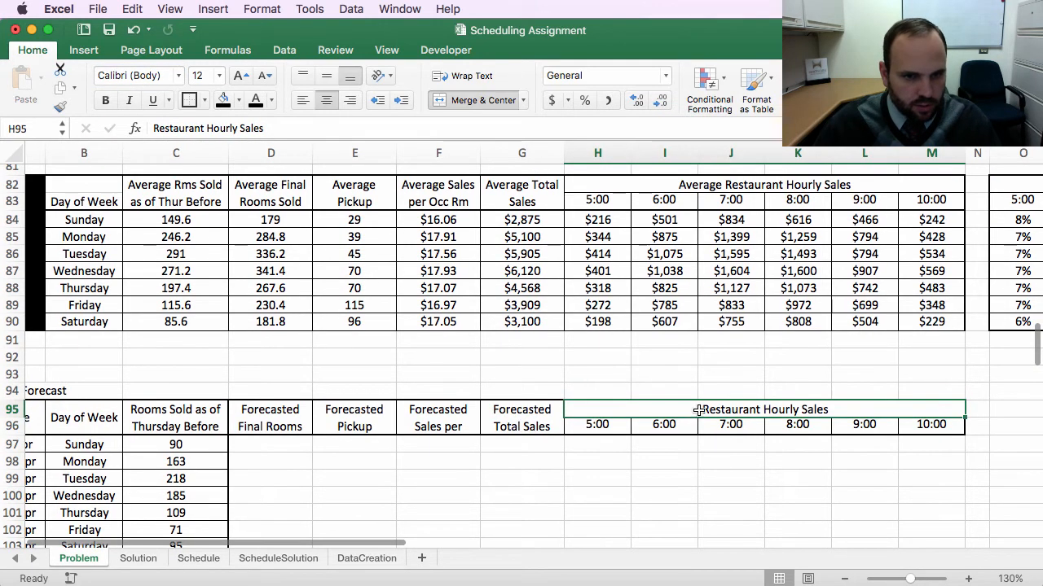
double_click(698, 410)
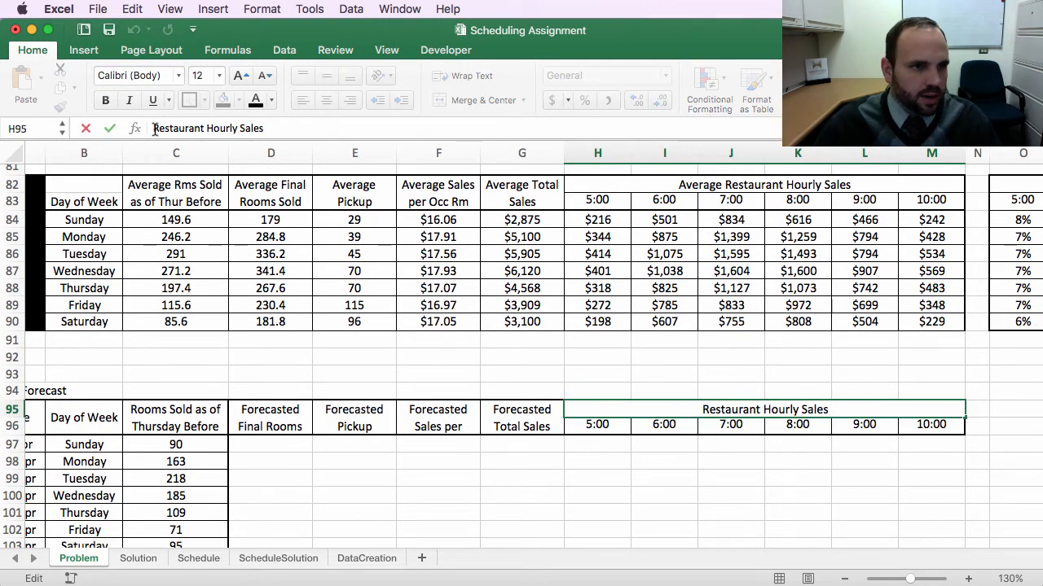
type("Fore")
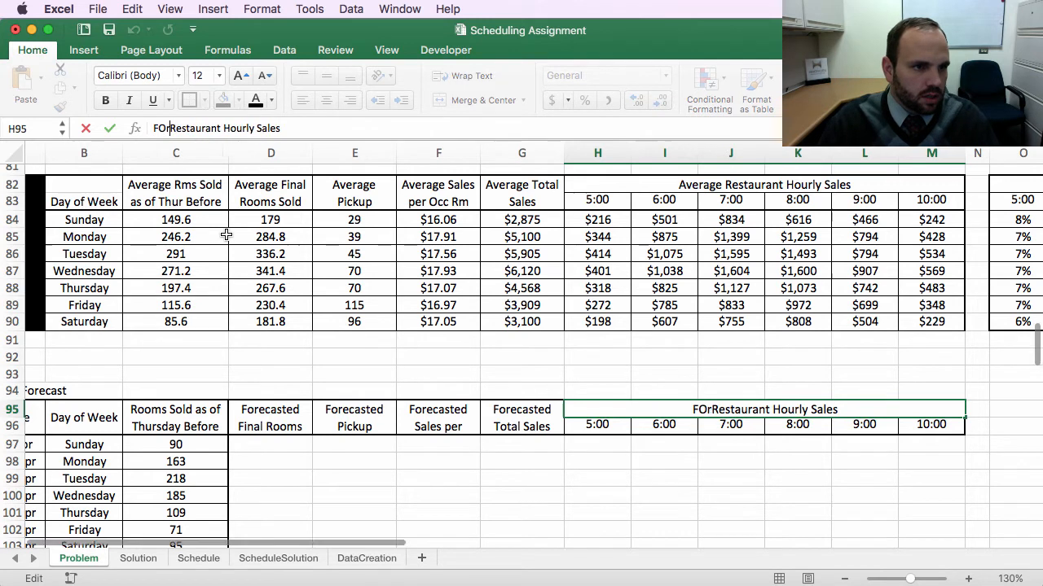
type("casted")
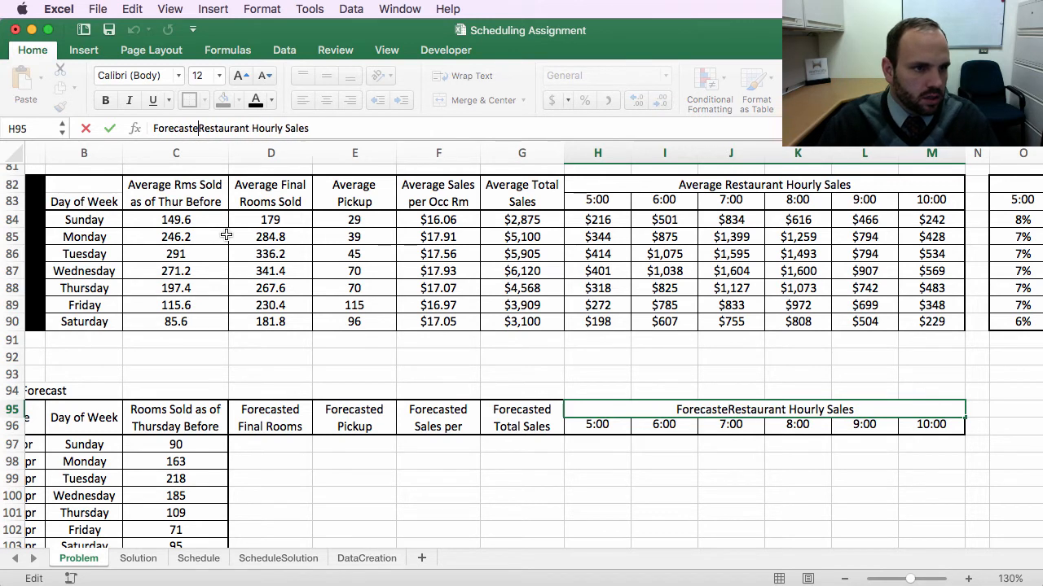
key("Return")
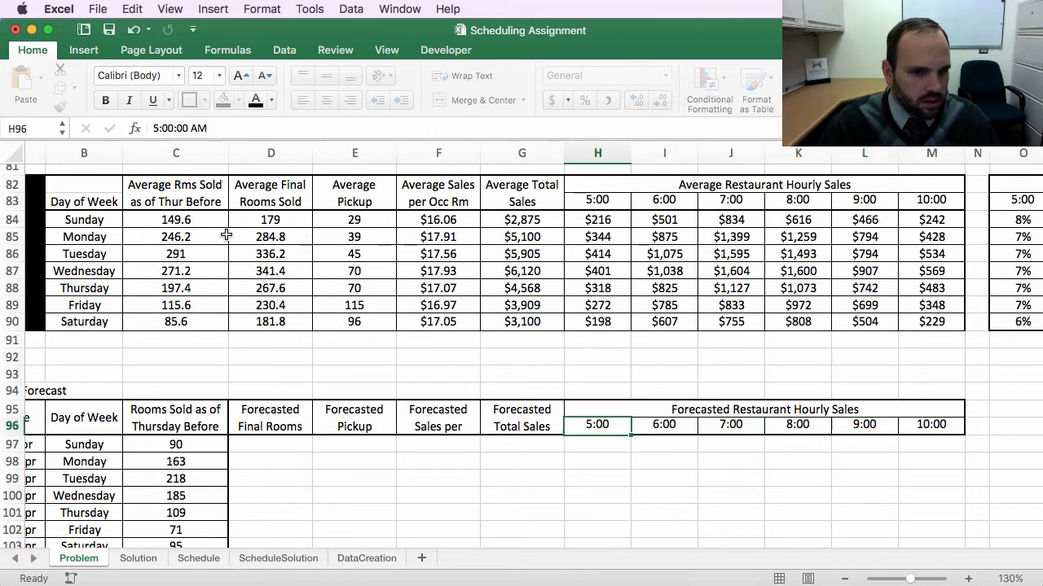
Step: Widen column D slightly for the Forecasted Final Rooms Sold header
left_click(336, 428)
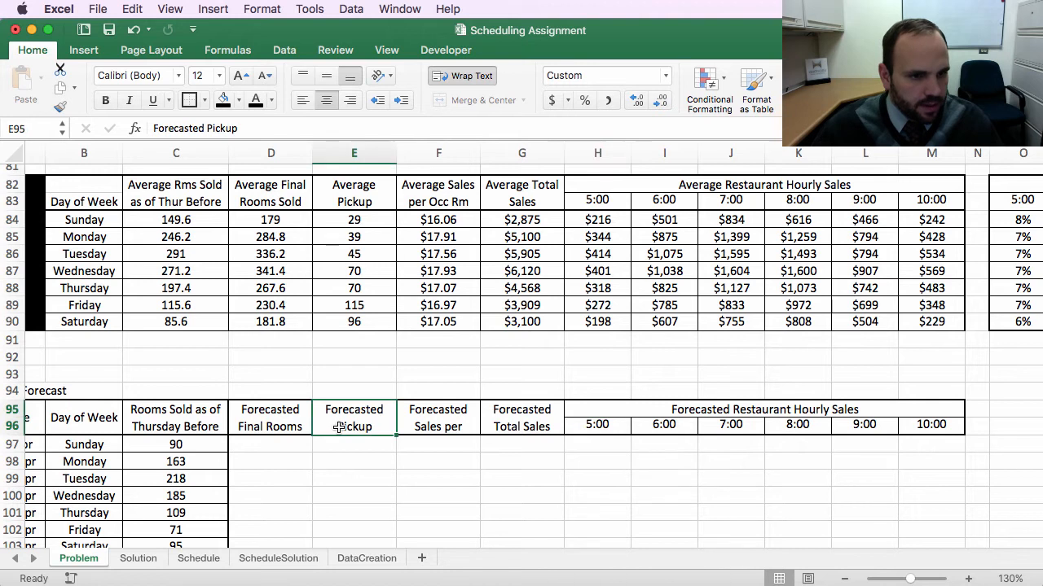
left_click(265, 422)
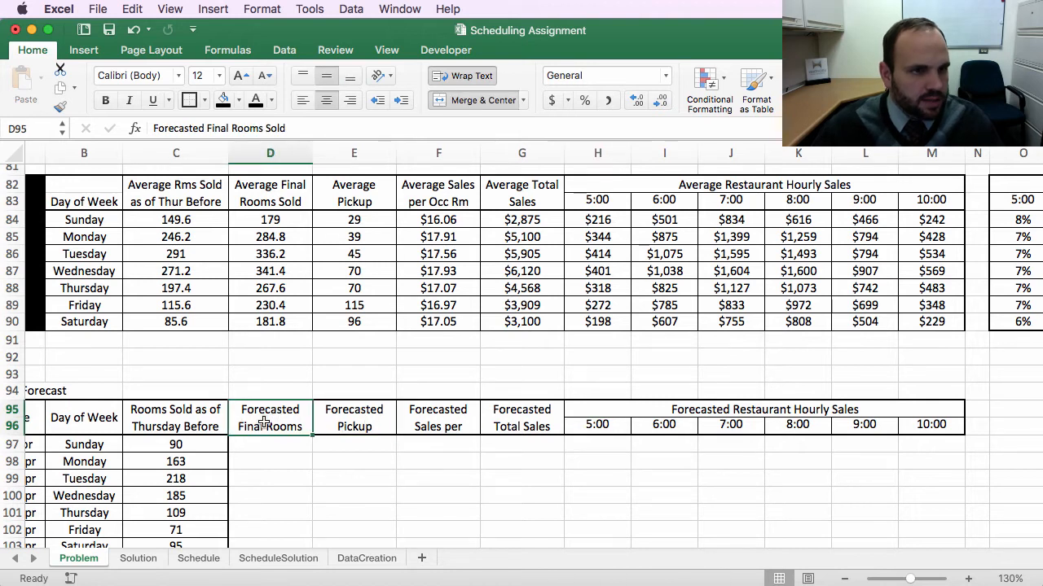
left_click_drag(312, 153, 318, 153)
left_click(303, 462)
left_click_drag(512, 508, 530, 500)
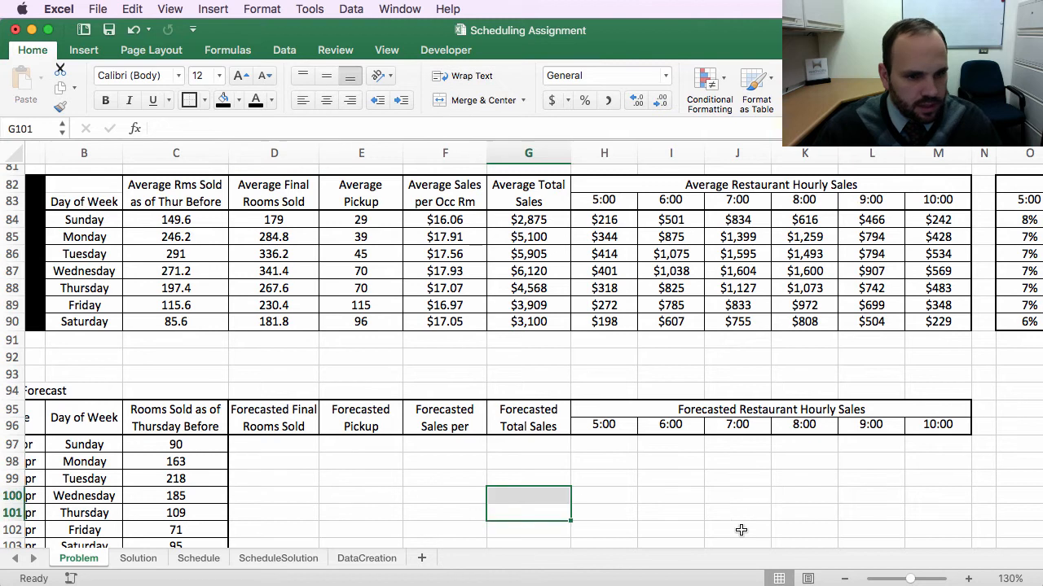
Step: Copy the averages table's data cells and paste only their formatting onto the forecast table's Sunday–Saturday rows
scroll(278, 451, "down", 1)
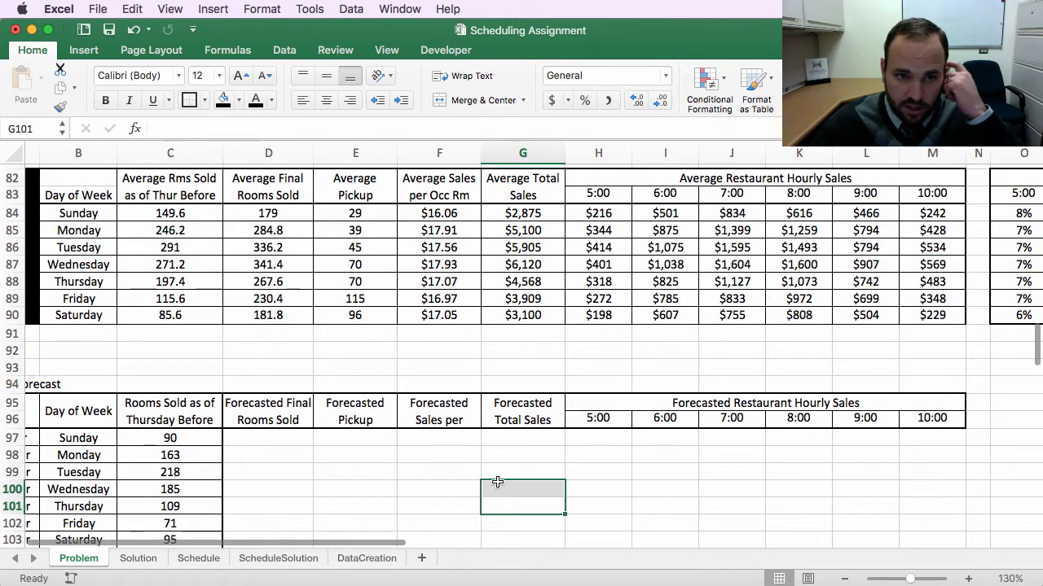
left_click(276, 215)
left_click_drag(277, 215, 939, 310)
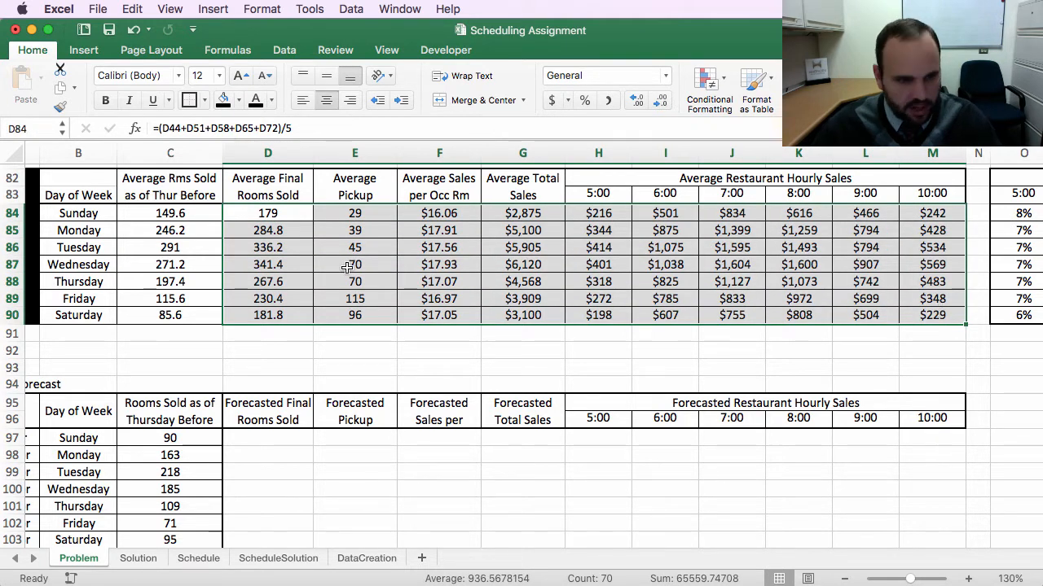
key("super+c")
scroll(298, 464, "down", 3)
left_click(275, 387)
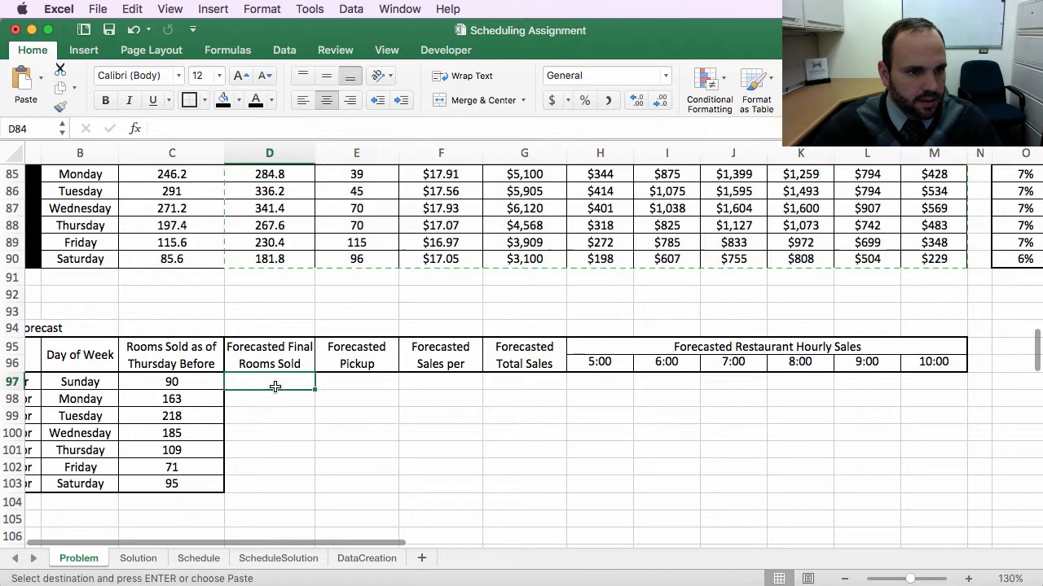
left_click_drag(276, 387, 925, 487)
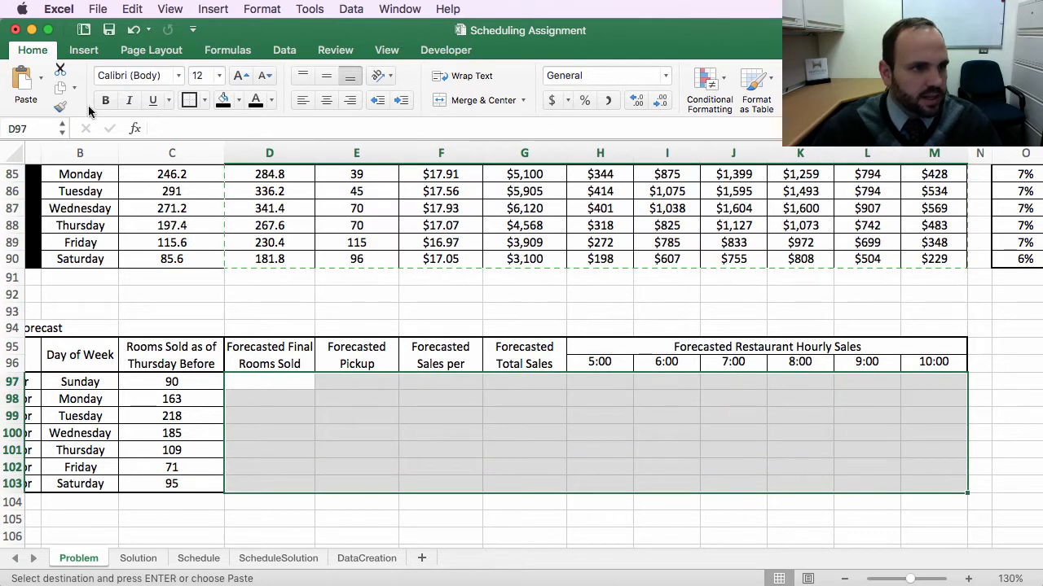
left_click(40, 79)
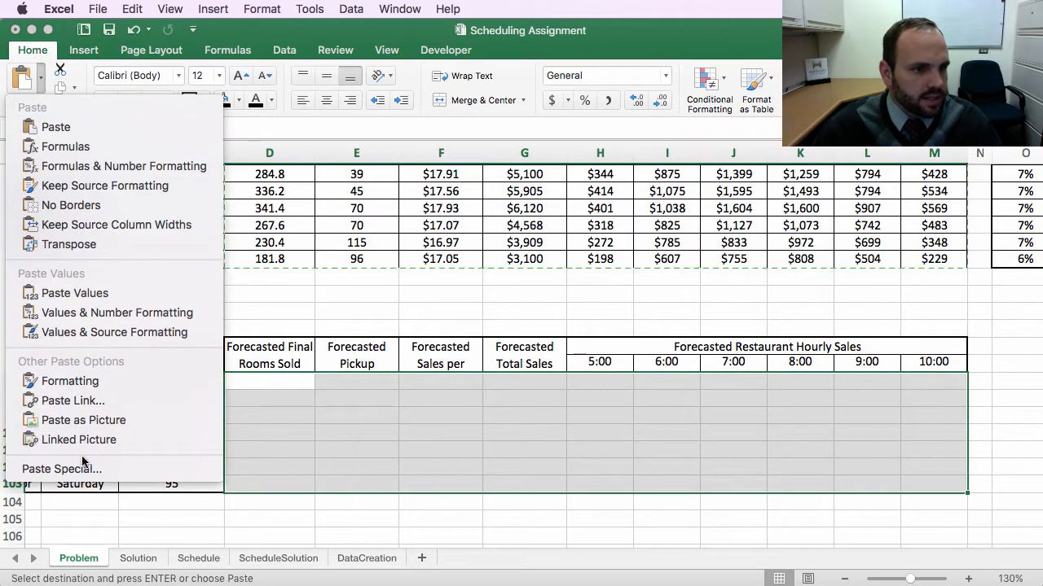
left_click(81, 382)
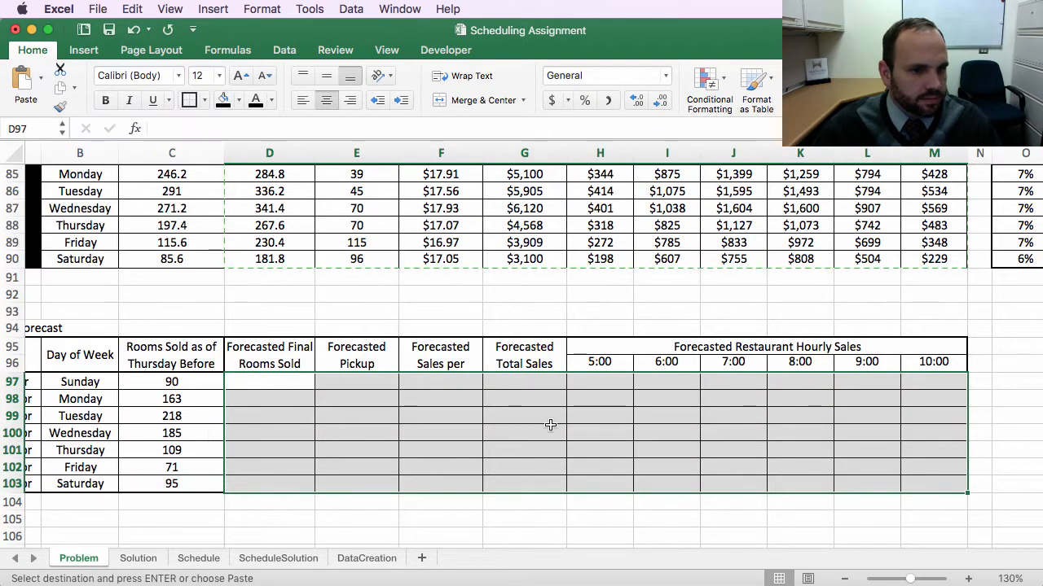
left_click(580, 464)
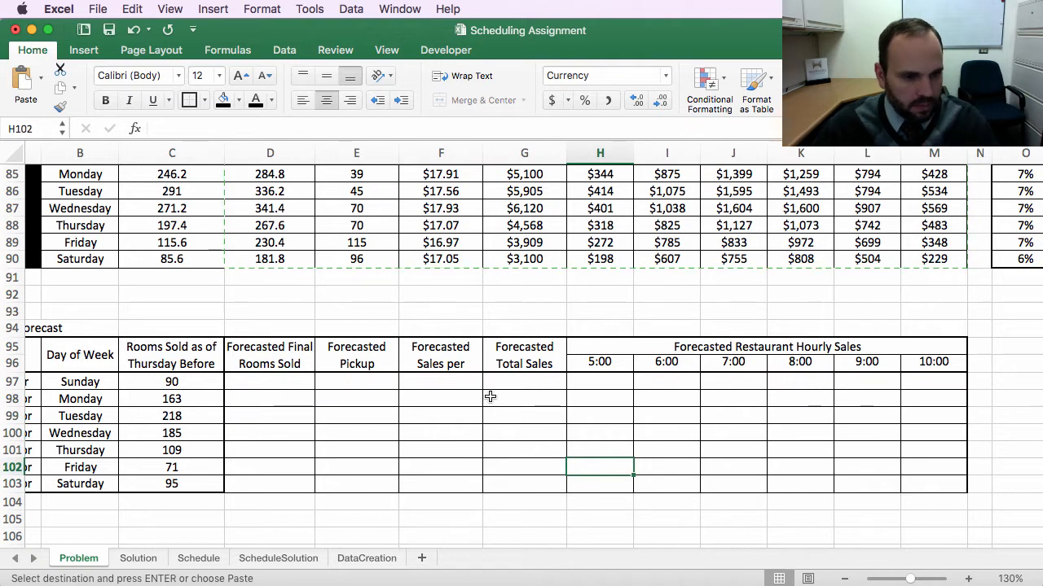
Step: Link Sunday's Forecasted Pickup cell to Sunday's Average Pickup with the formula =E84
left_click(338, 295)
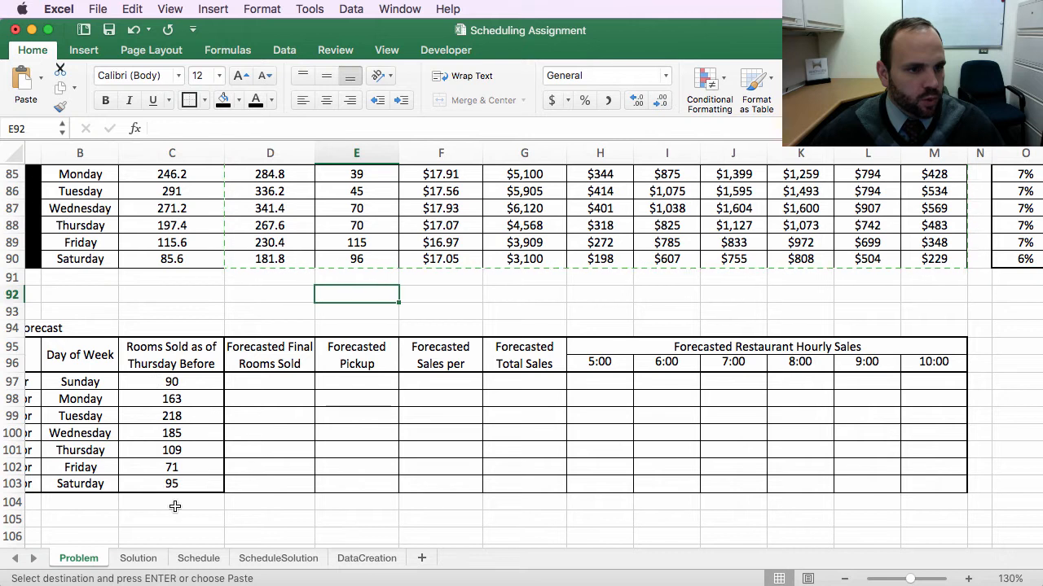
left_click(376, 379)
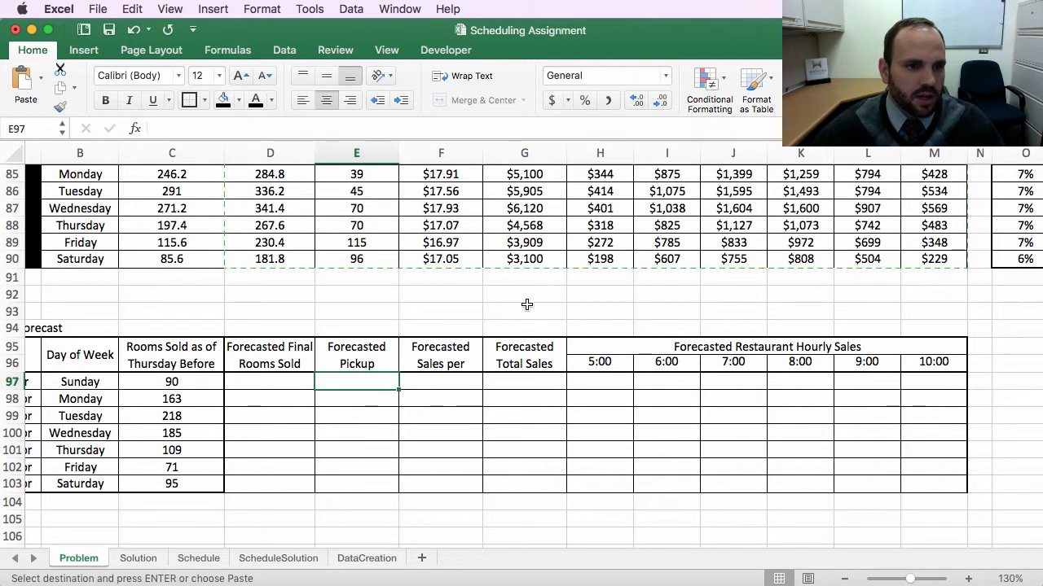
scroll(527, 305, "up", 3)
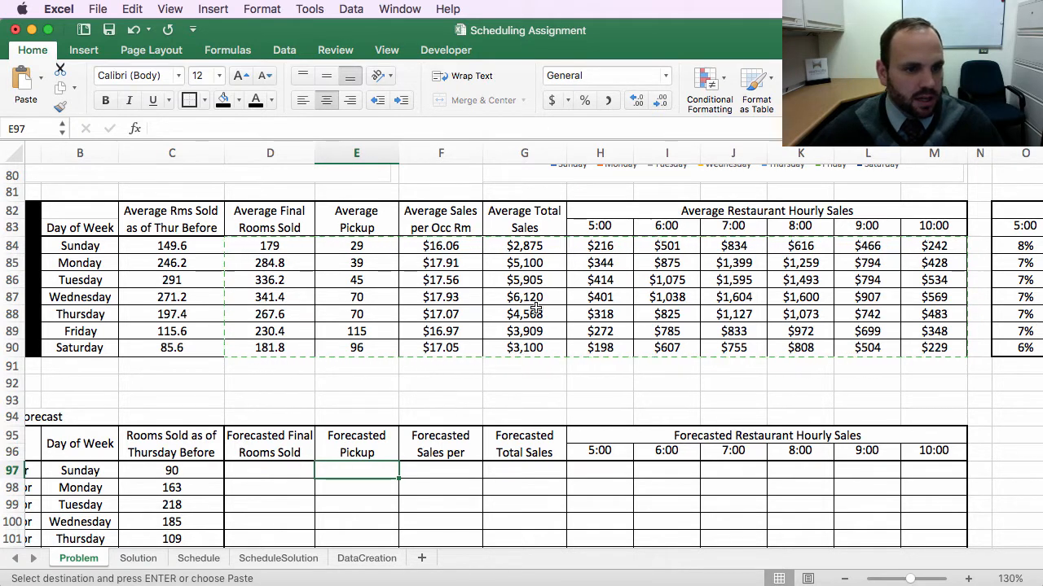
scroll(546, 310, "left", 1)
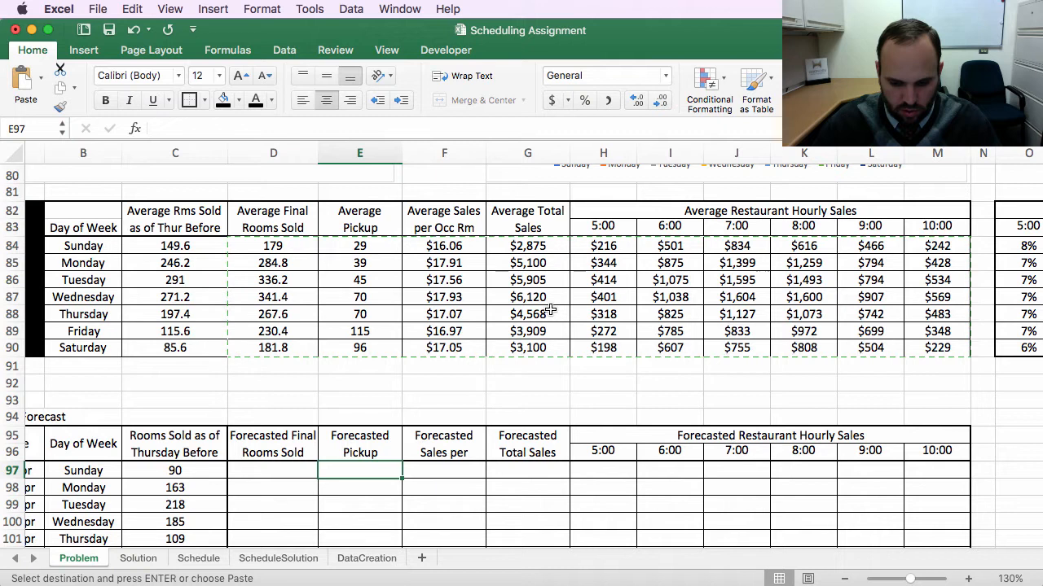
type("=")
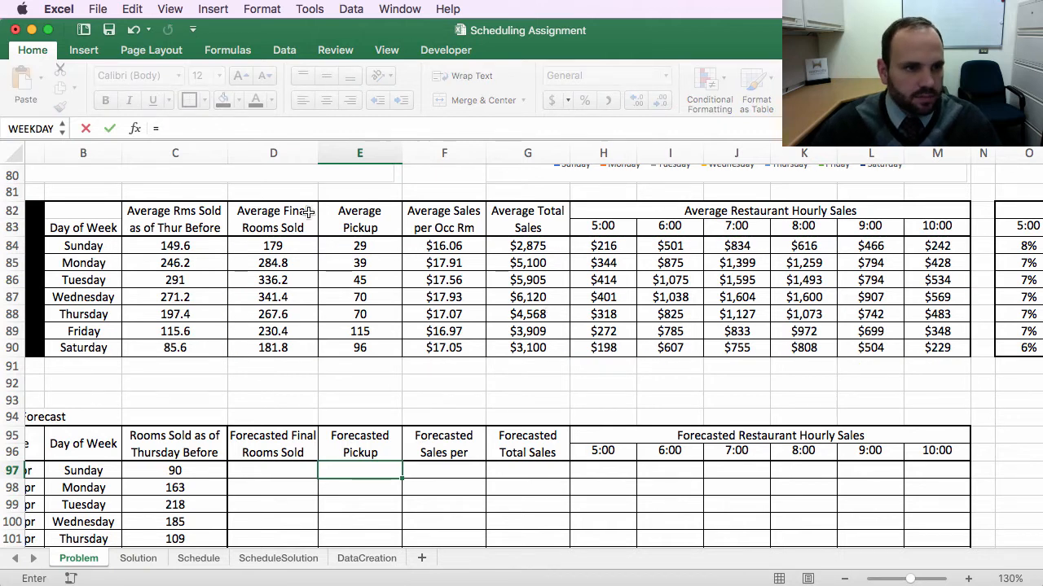
left_click(362, 246)
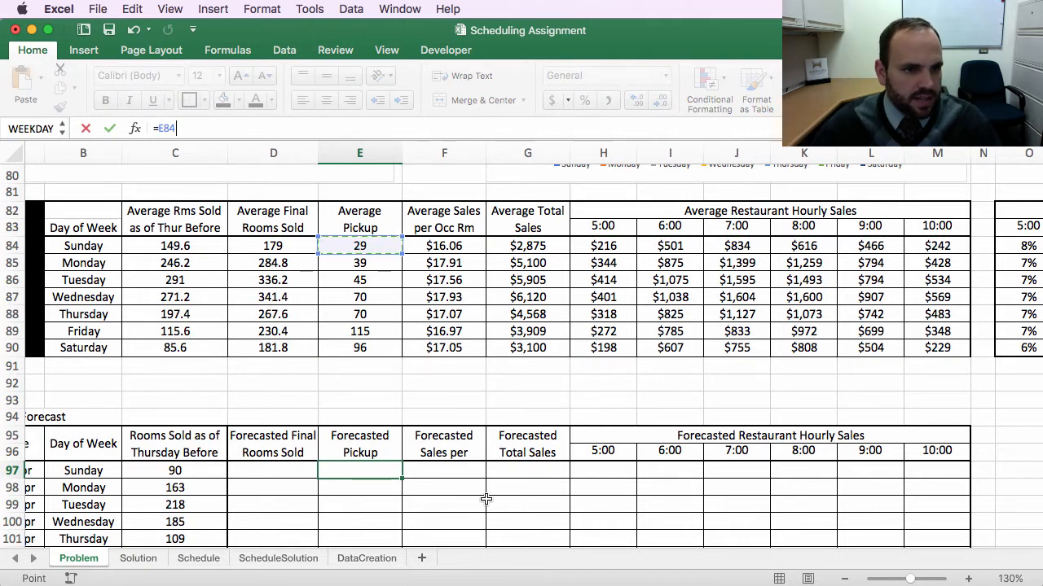
key("Return")
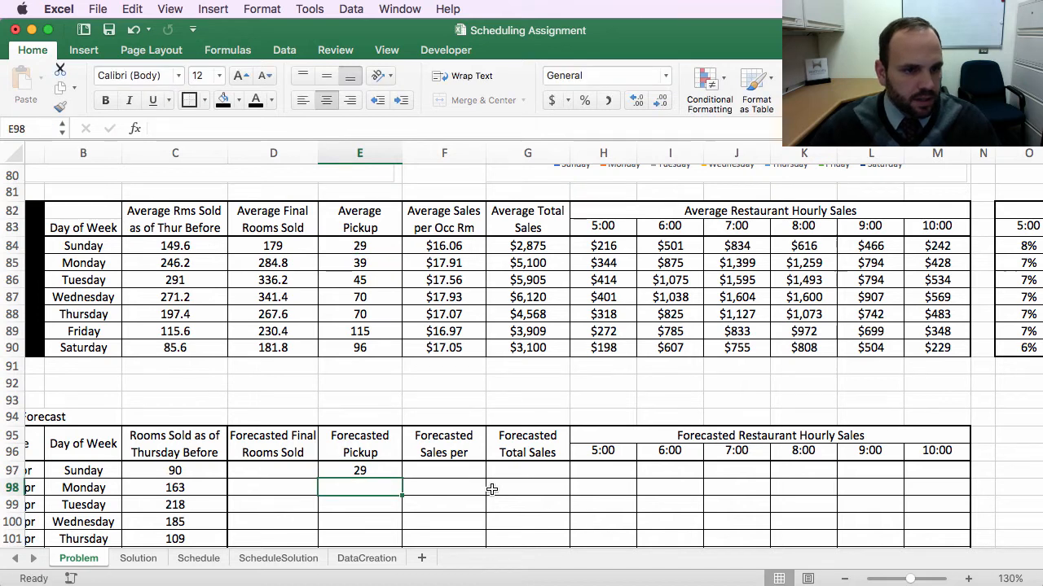
Step: Fill the Forecasted Pickup formula down through Saturday's row
scroll(471, 486, "down", 3)
scroll(466, 480, "down", 1)
scroll(440, 407, "left", 1)
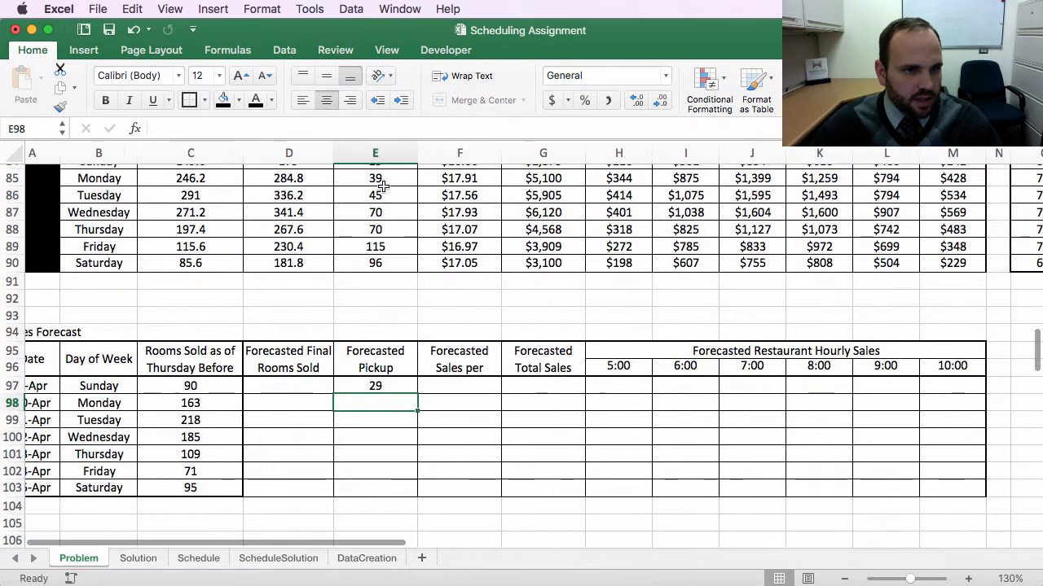
scroll(388, 213, "up", 1)
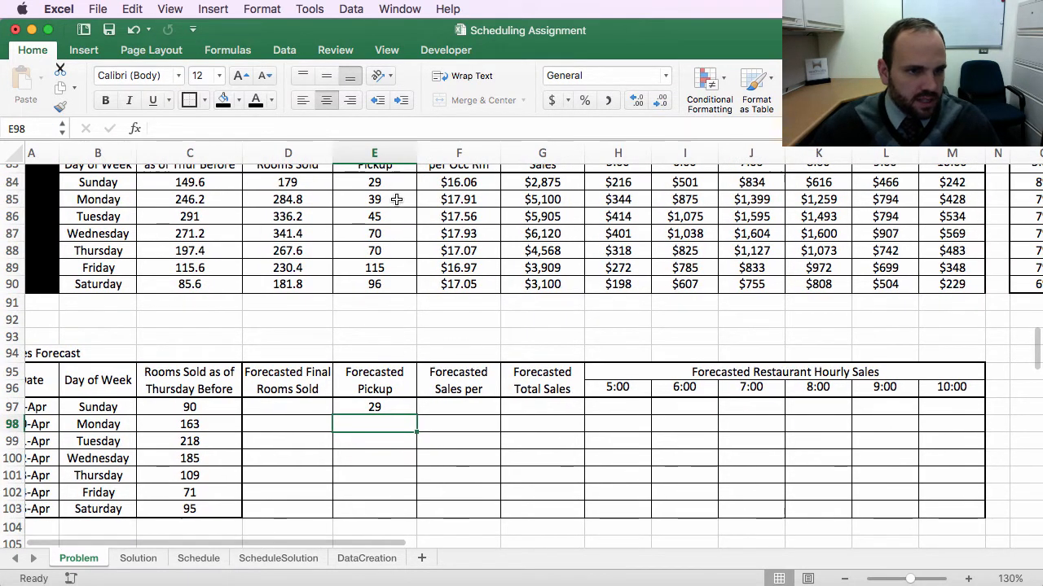
left_click(379, 405)
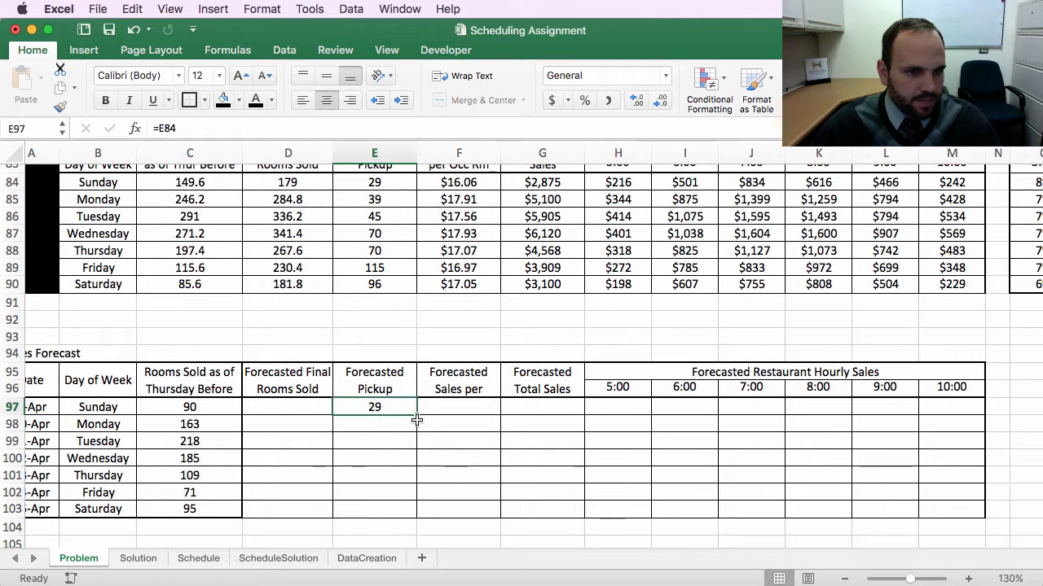
left_click_drag(416, 415, 427, 534)
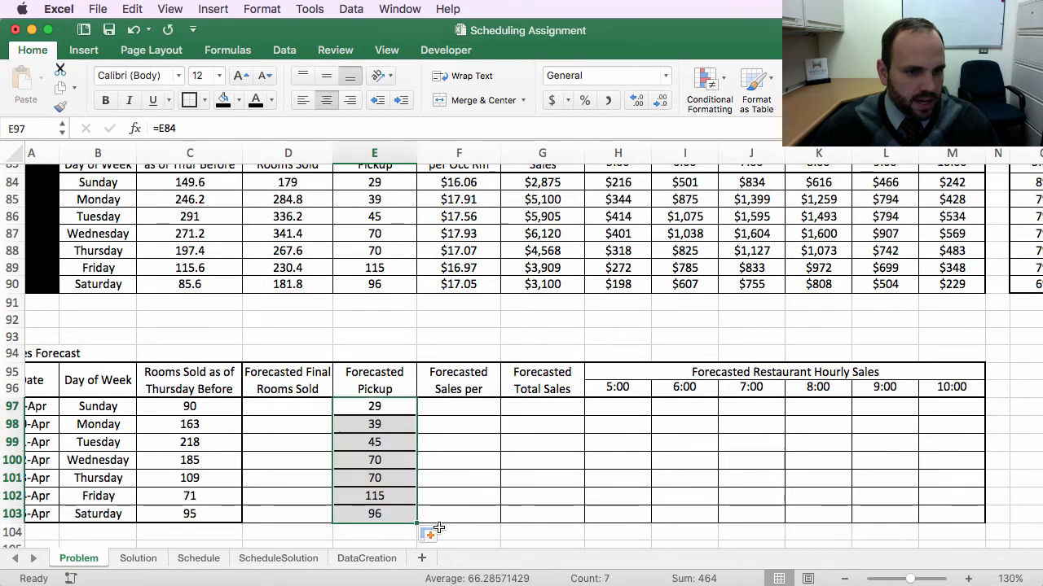
left_click(430, 535)
left_click(558, 581)
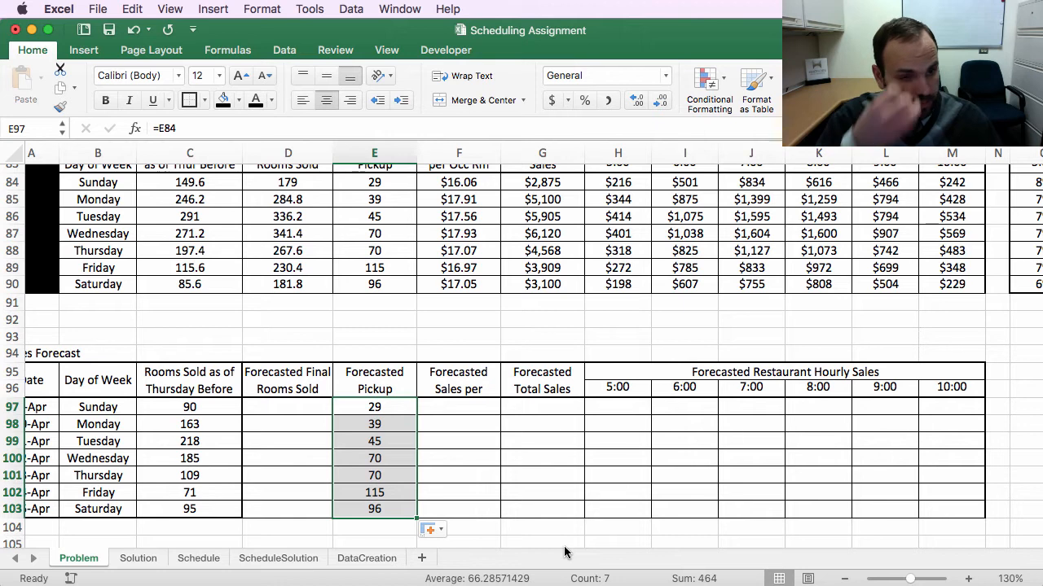
left_click(318, 412)
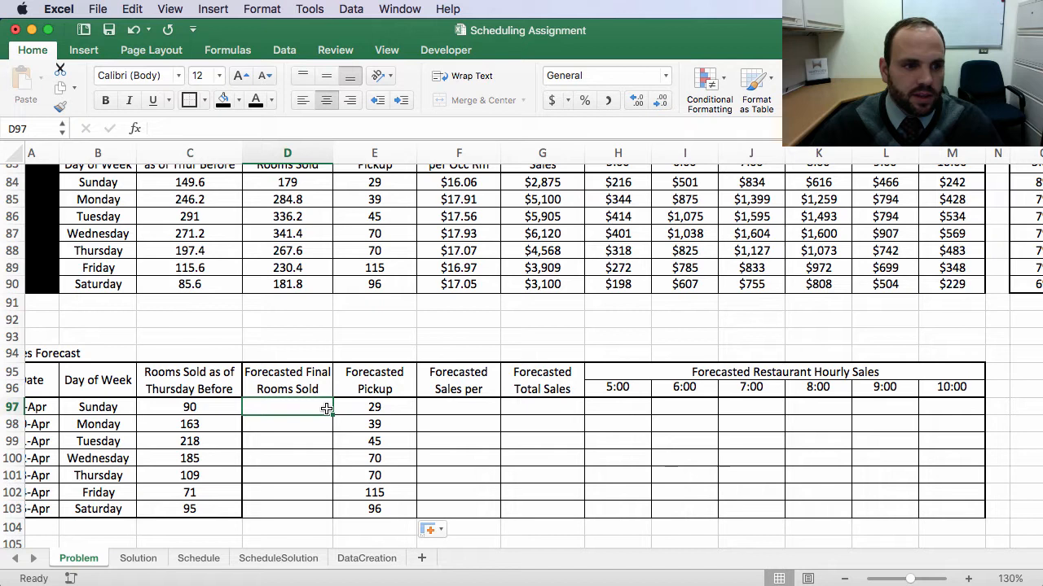
Step: Enter =MIN(355,C97+E97) in Sunday's Forecasted Final Rooms Sold cell to cap rooms at hotel capacity
scroll(329, 422, "up", 15)
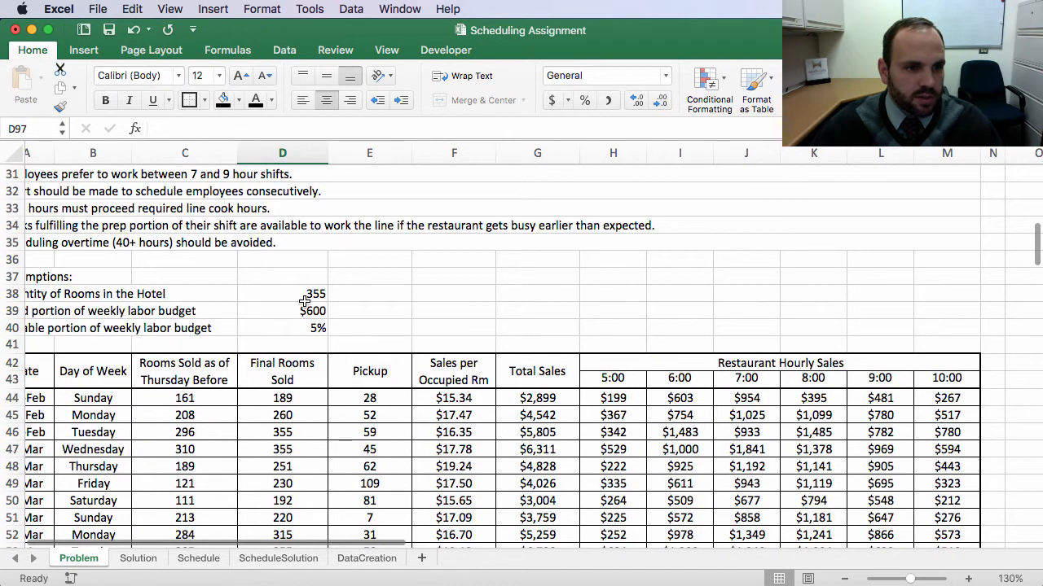
scroll(479, 489, "down", 10)
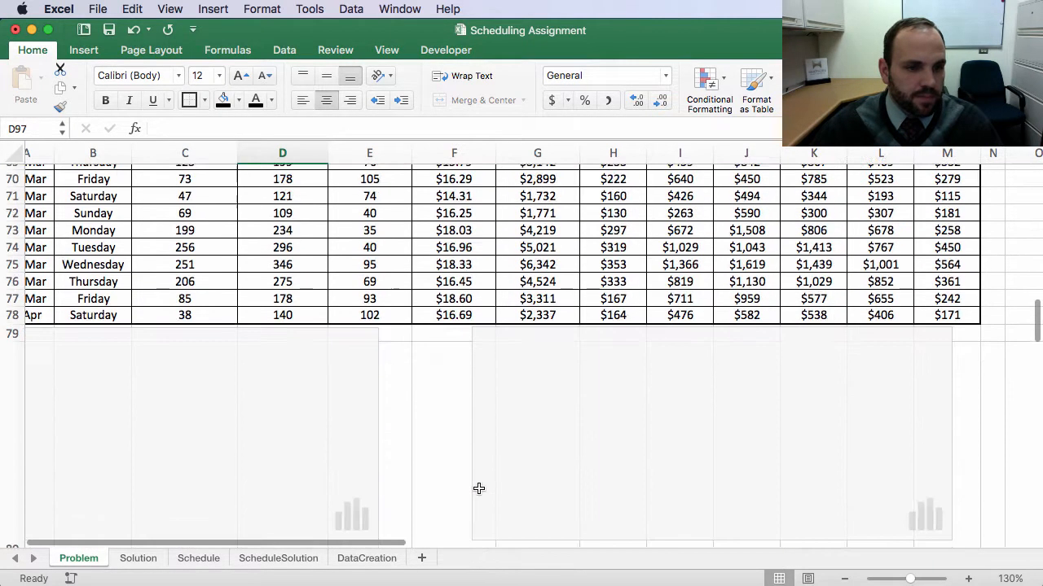
scroll(479, 489, "down", 5)
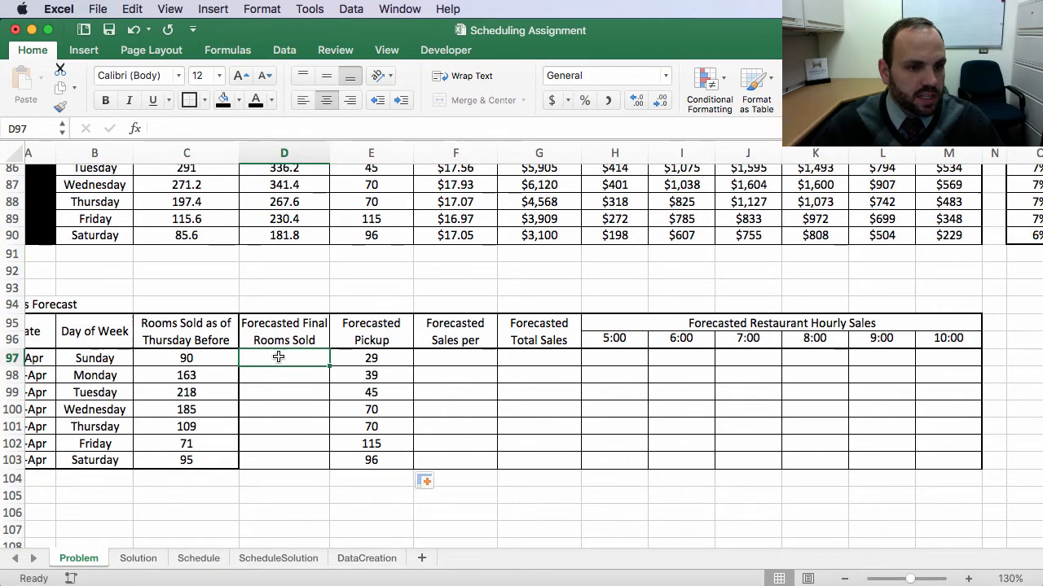
type("=")
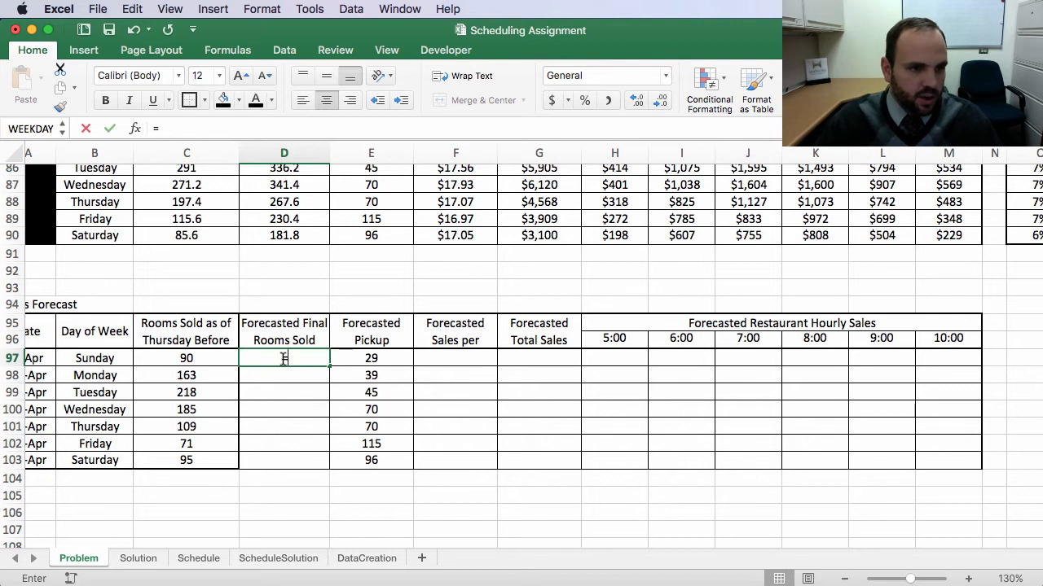
type("min")
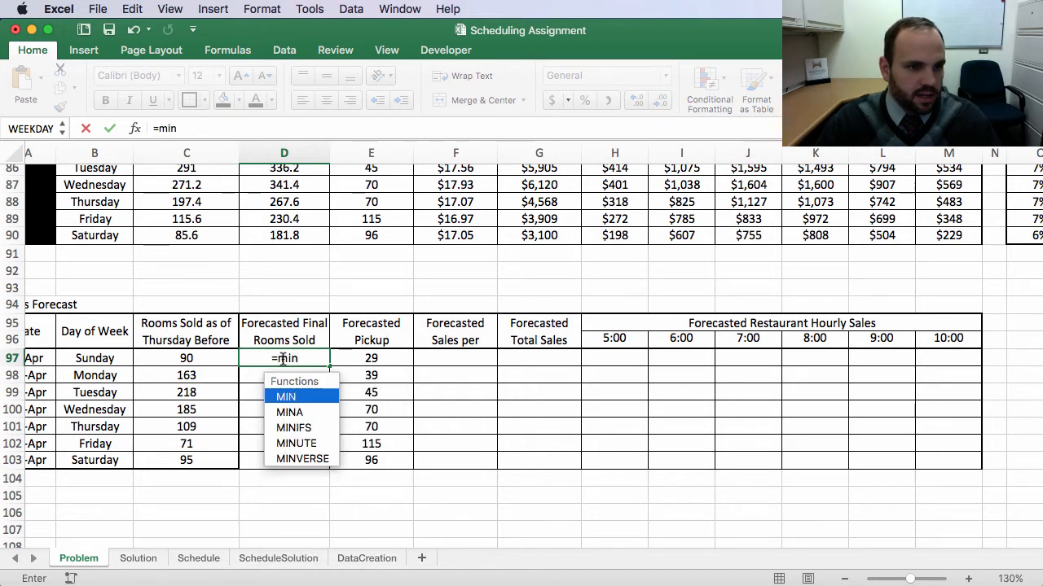
type("(")
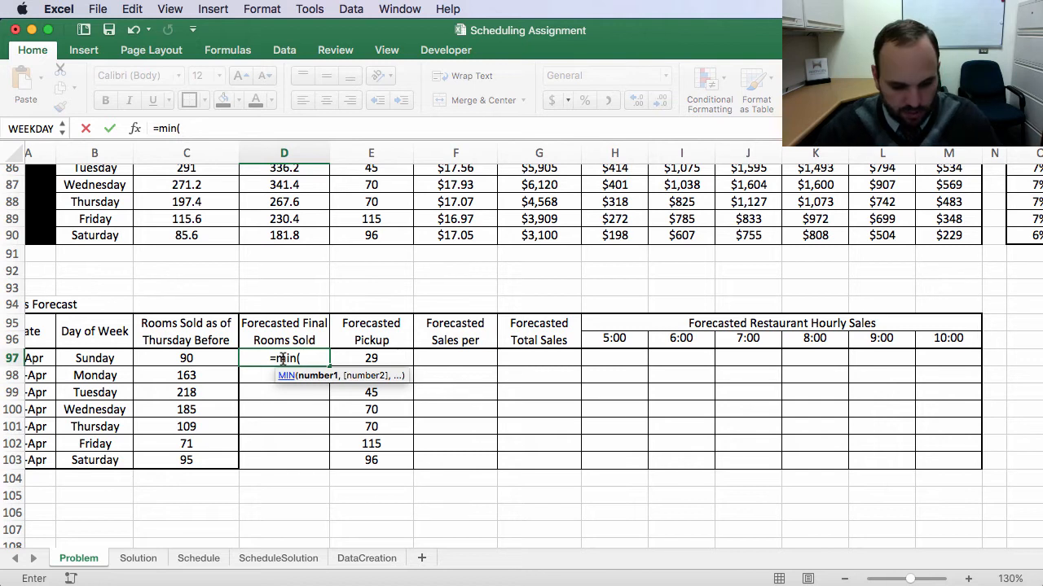
type("355")
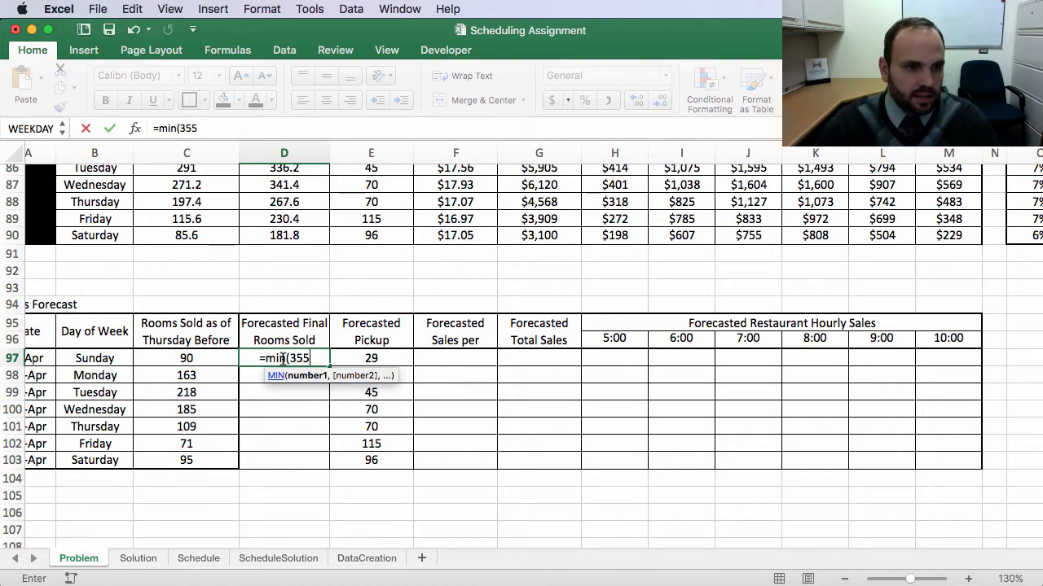
type(",")
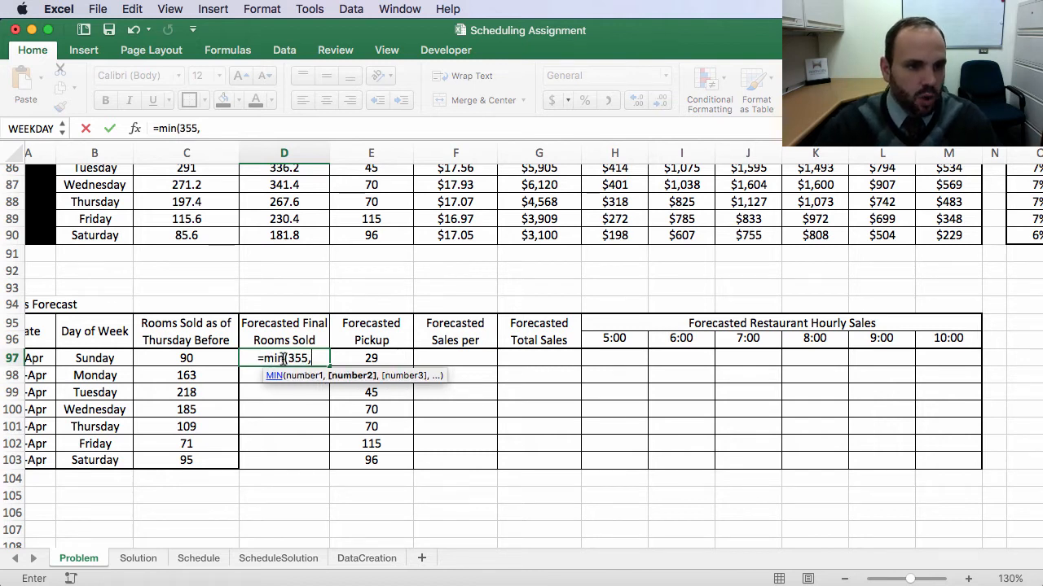
left_click(196, 358)
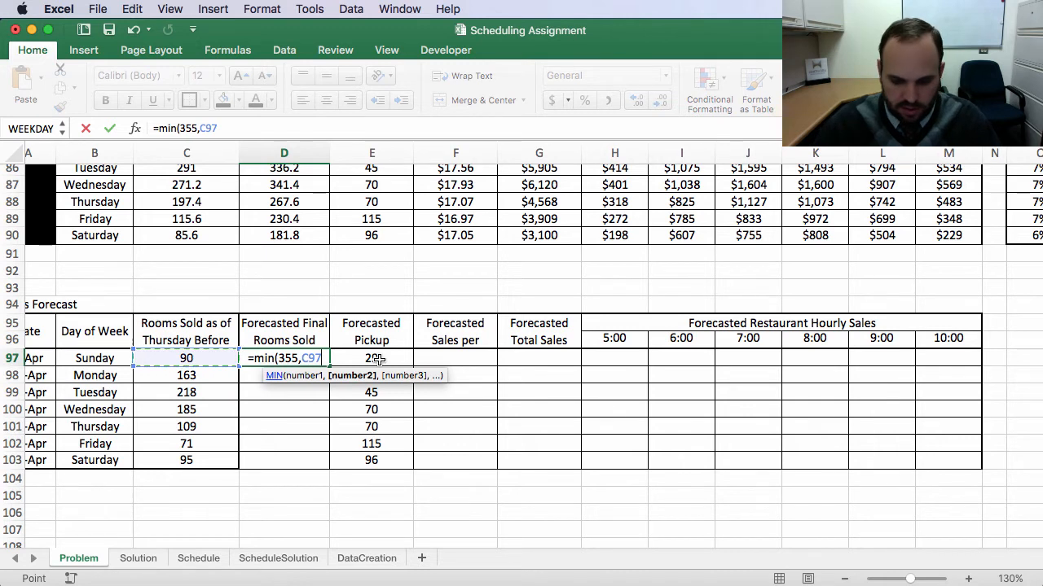
type("+")
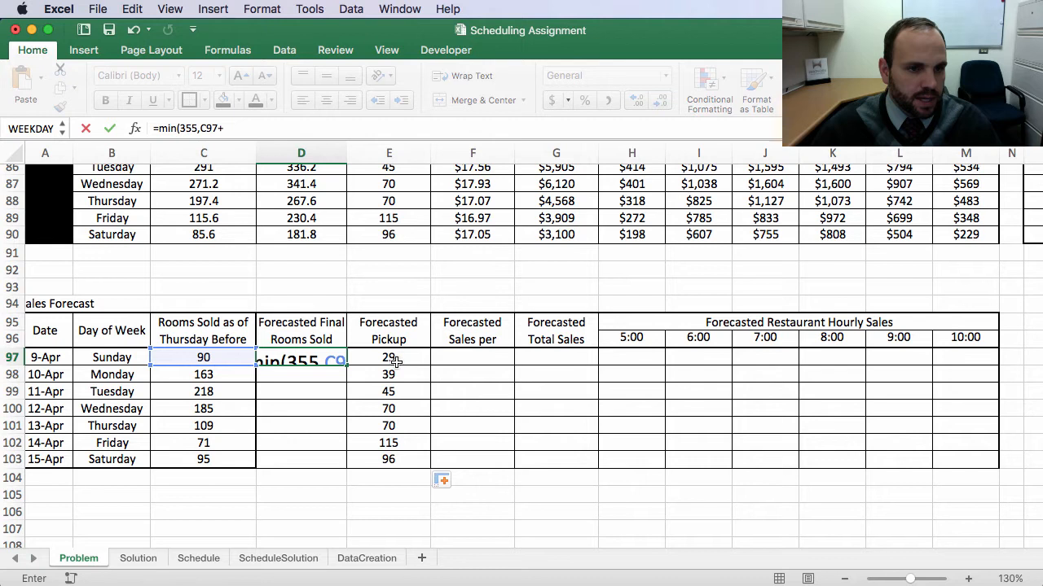
left_click(395, 357)
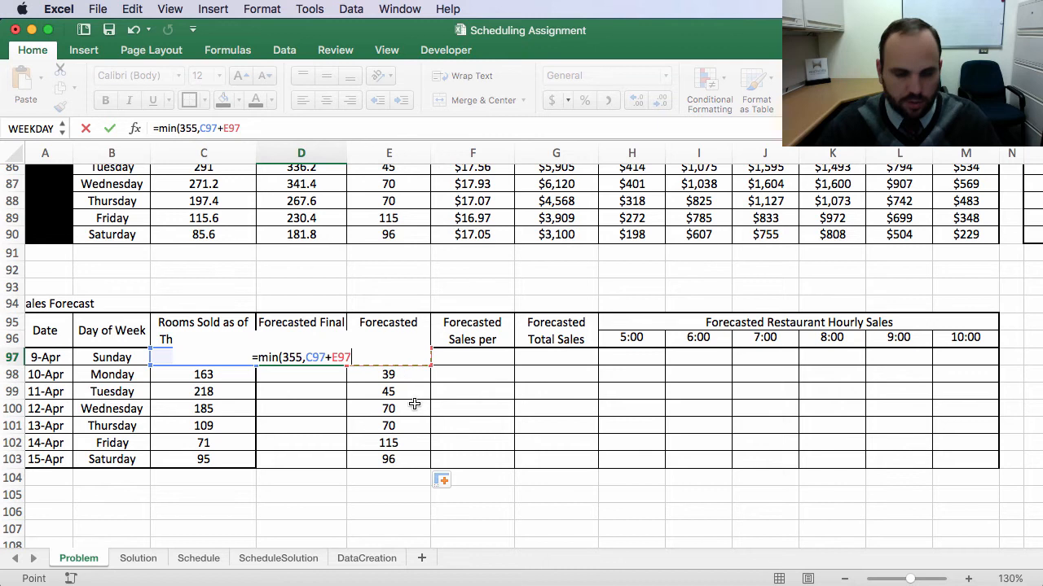
type(")")
key("Return")
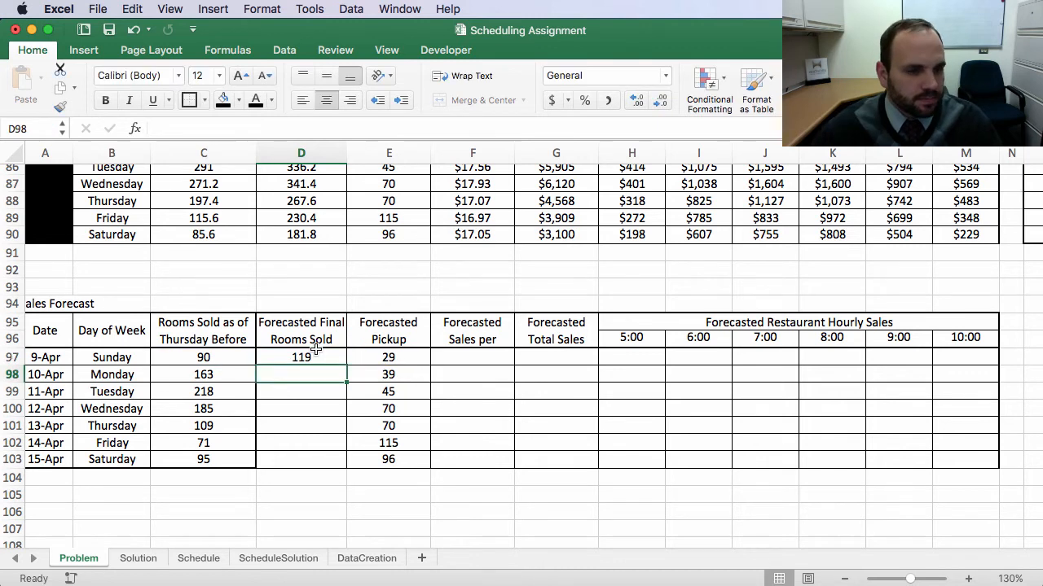
Step: Fill the Forecasted Final Rooms Sold formula down through Saturday without copying formatting
left_click(316, 355)
left_click_drag(344, 365, 346, 472)
left_click(363, 487)
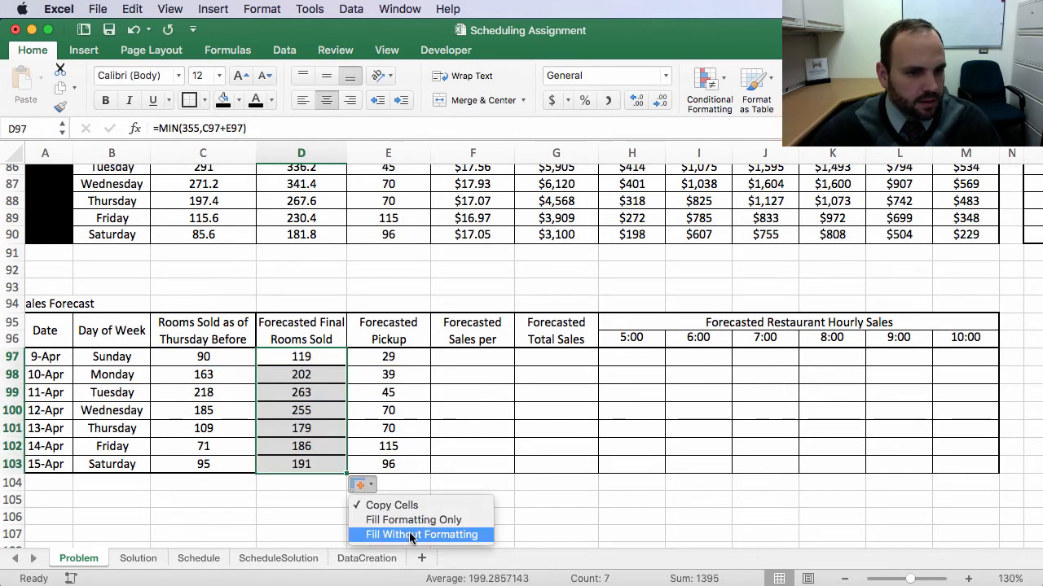
left_click(399, 532)
left_click(328, 494)
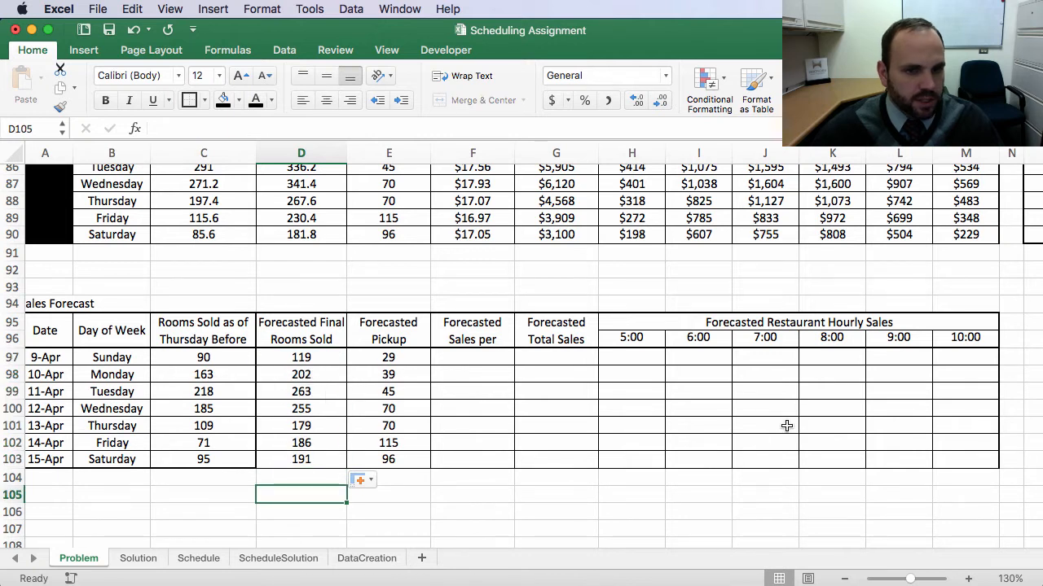
Step: Shorten the Forecasted Sales per Occupied Rm header to Forecasted Sales per Occ Rm
left_click(570, 524)
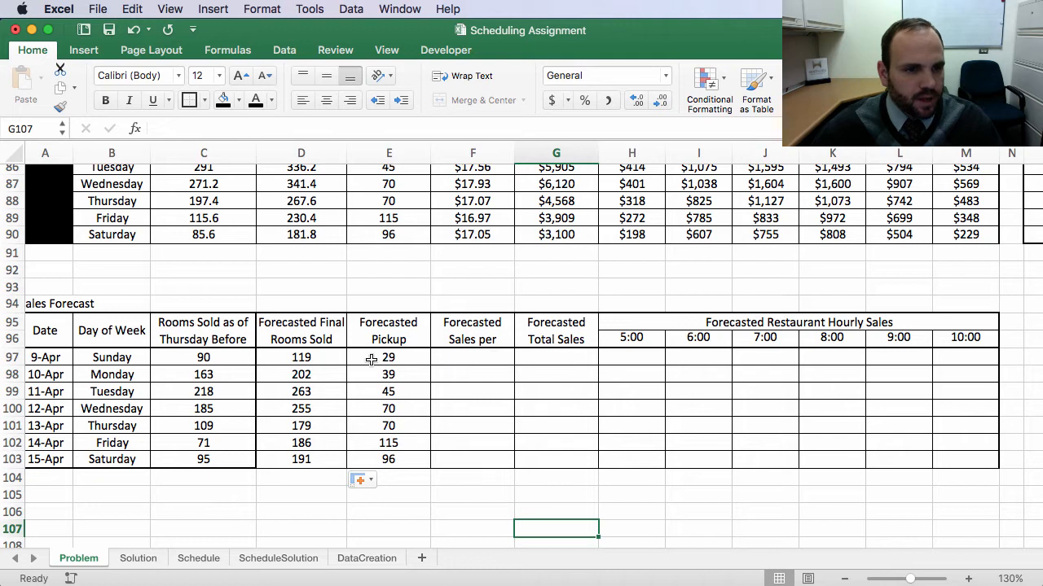
scroll(379, 333, "up", 5)
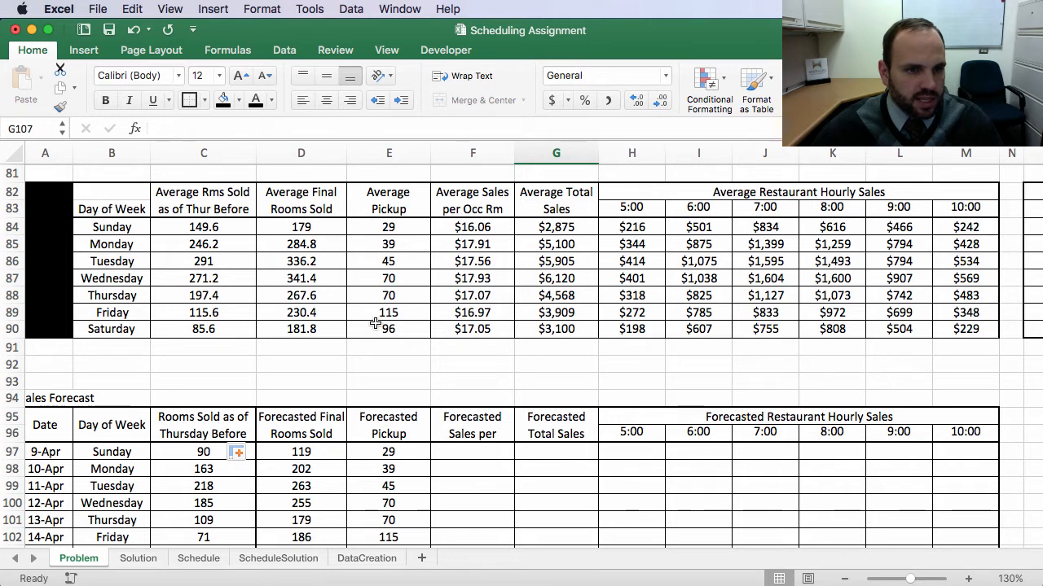
scroll(418, 453, "down", 3)
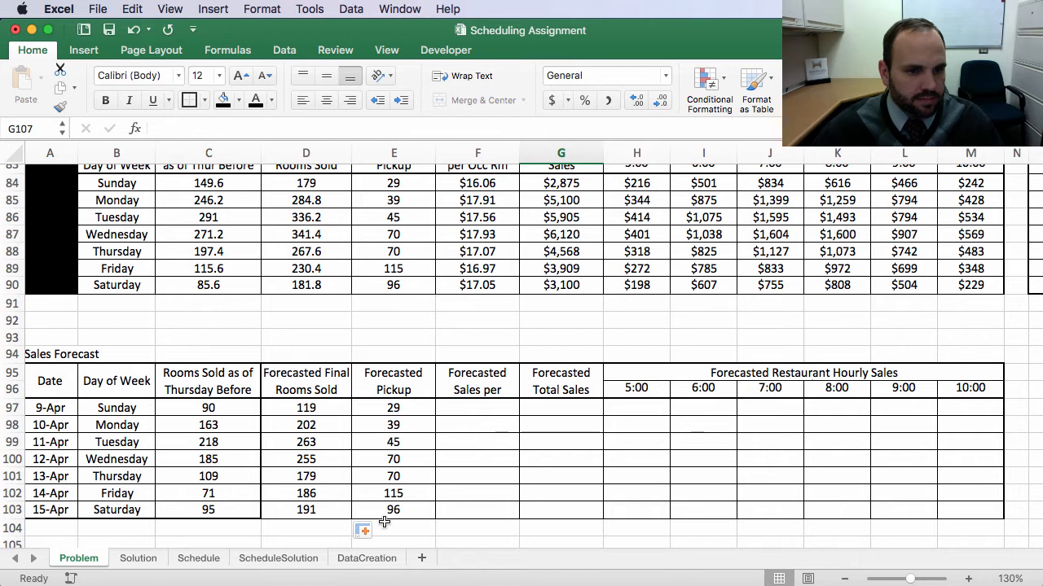
left_click(477, 412)
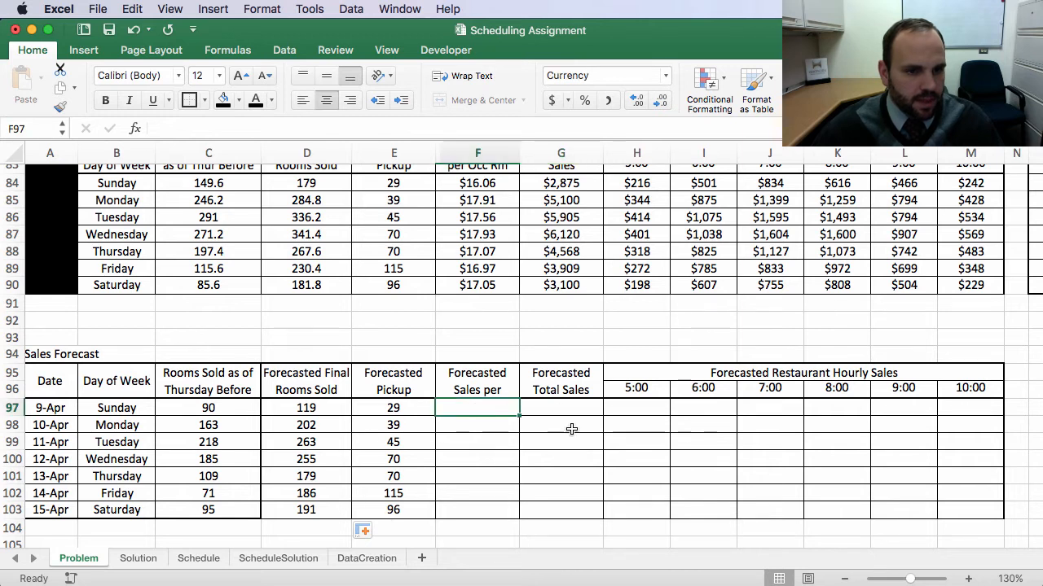
scroll(570, 432, "right", 1)
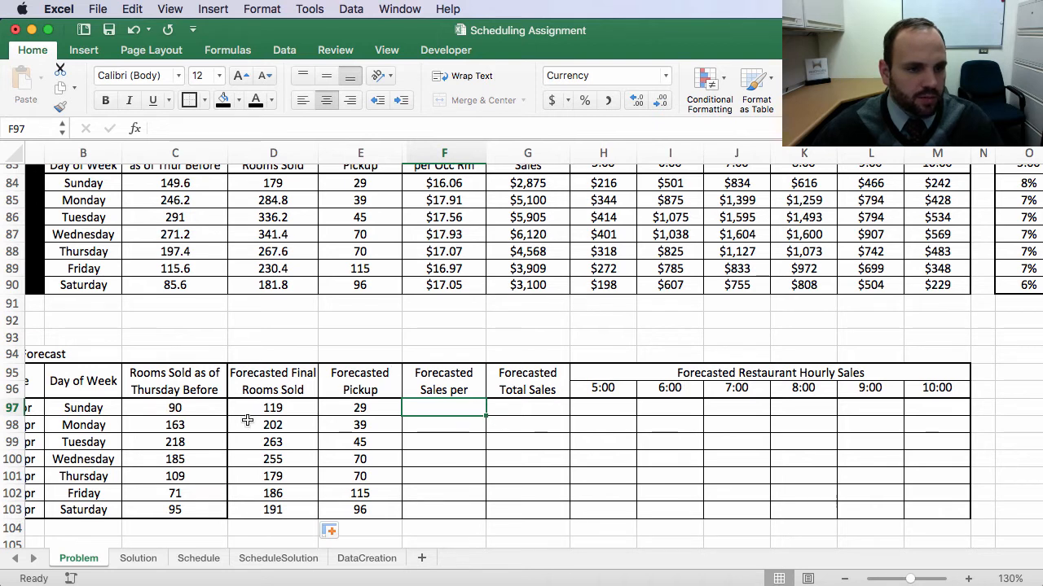
left_click(453, 391)
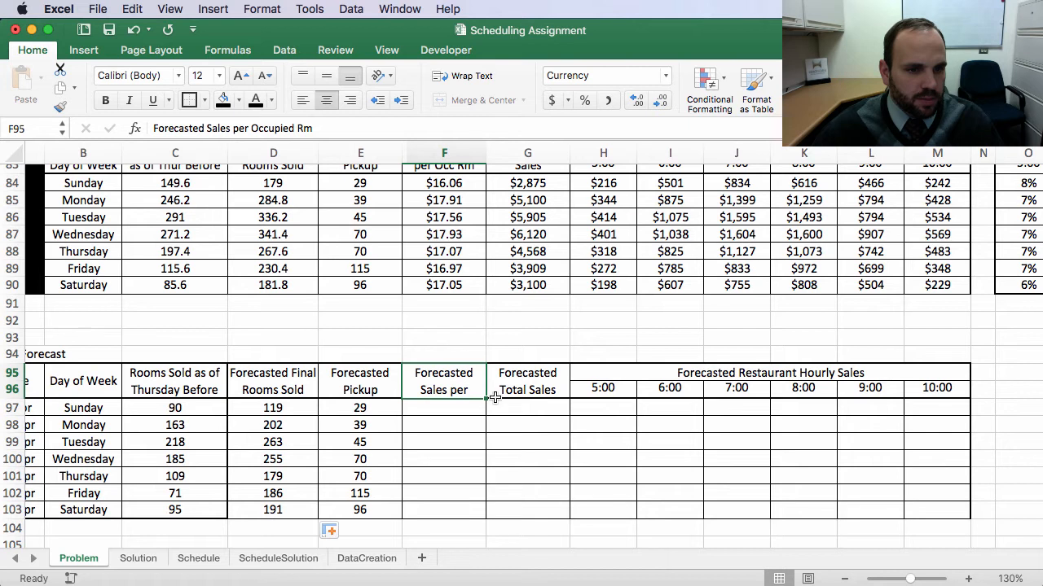
left_click(291, 128)
key("BackSpace")
key("BackSpace")
key("BackSpace")
key("BackSpace")
key("BackSpace")
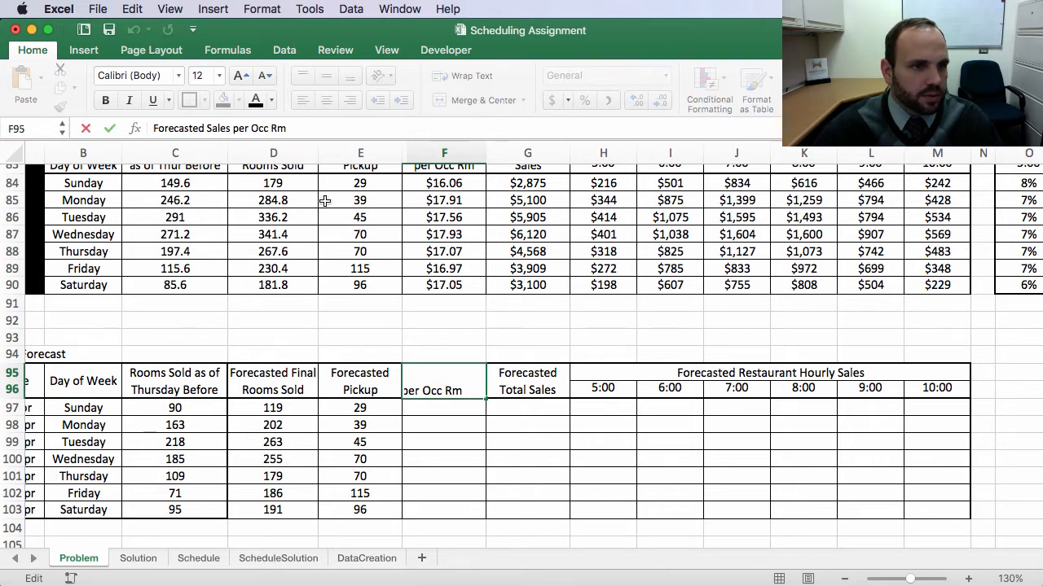
key("Return")
Step: Link Sunday's Forecasted Sales per Occ Rm cell to Sunday's average sales per occupied room with =F84
left_click(551, 481)
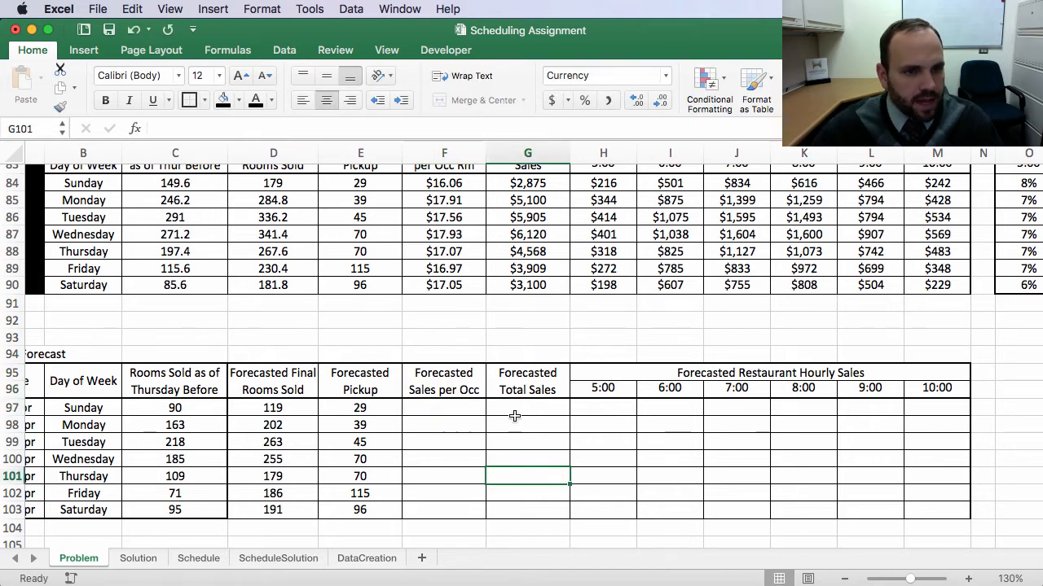
scroll(515, 416, "up", 1)
left_click(439, 430)
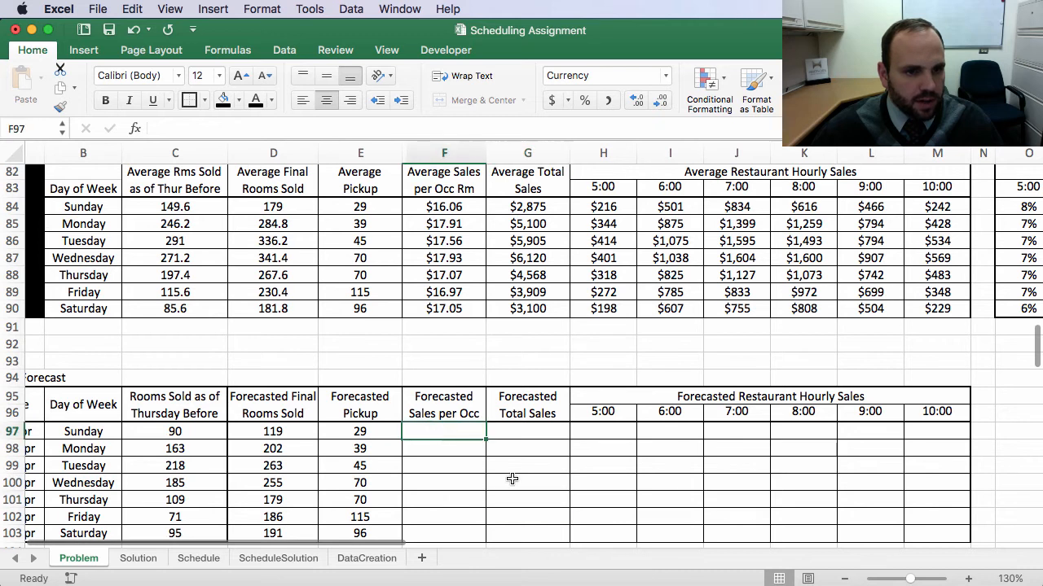
type("=")
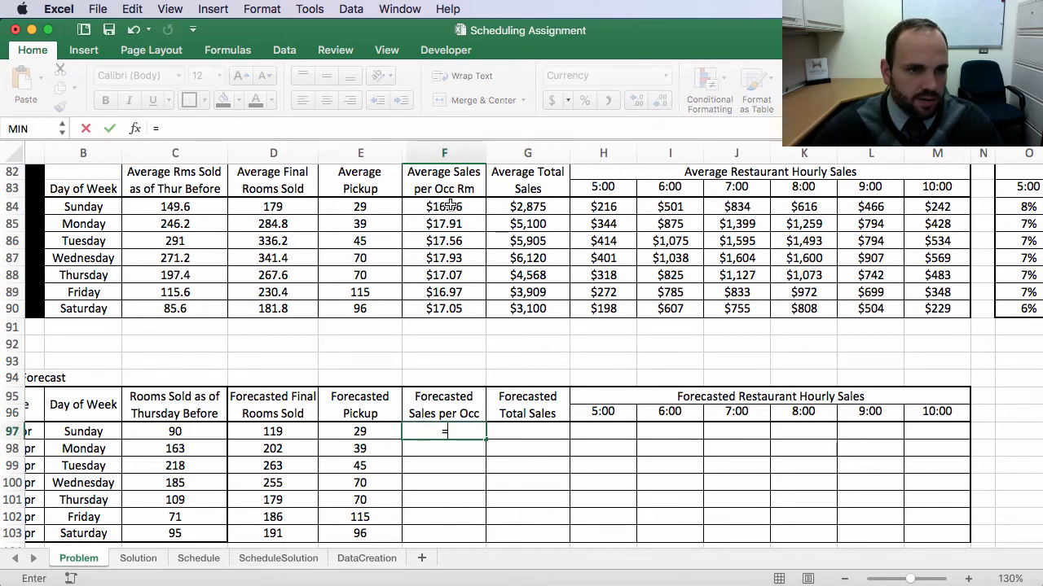
left_click(451, 206)
key("Return")
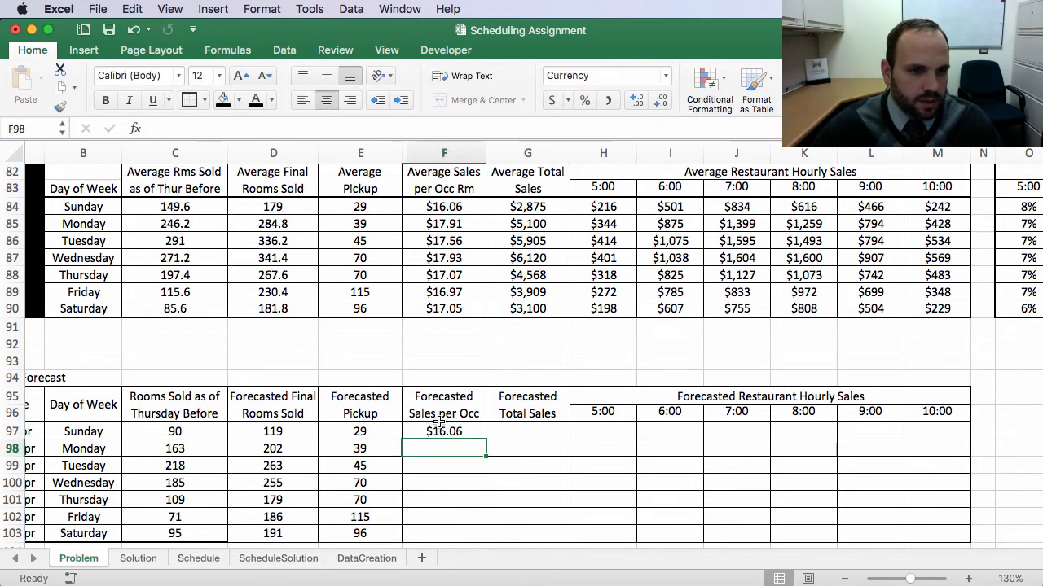
Step: Fill the Forecasted Sales per Occ Rm formula down through Saturday without copying formatting
left_click(438, 420)
left_click(440, 432)
left_click_drag(486, 440, 482, 541)
left_click(392, 432)
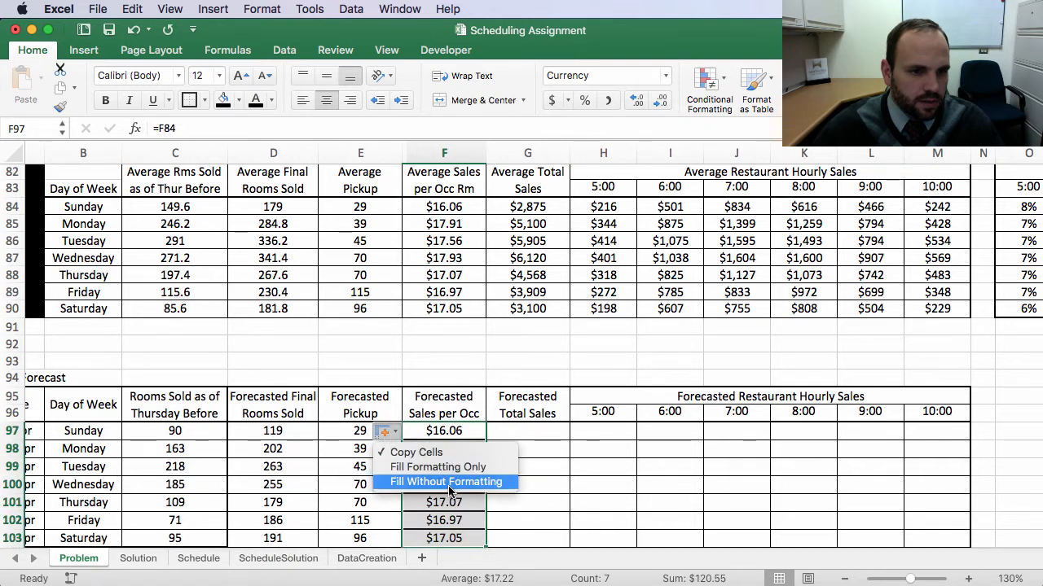
left_click(448, 486)
scroll(344, 376, "down", 3)
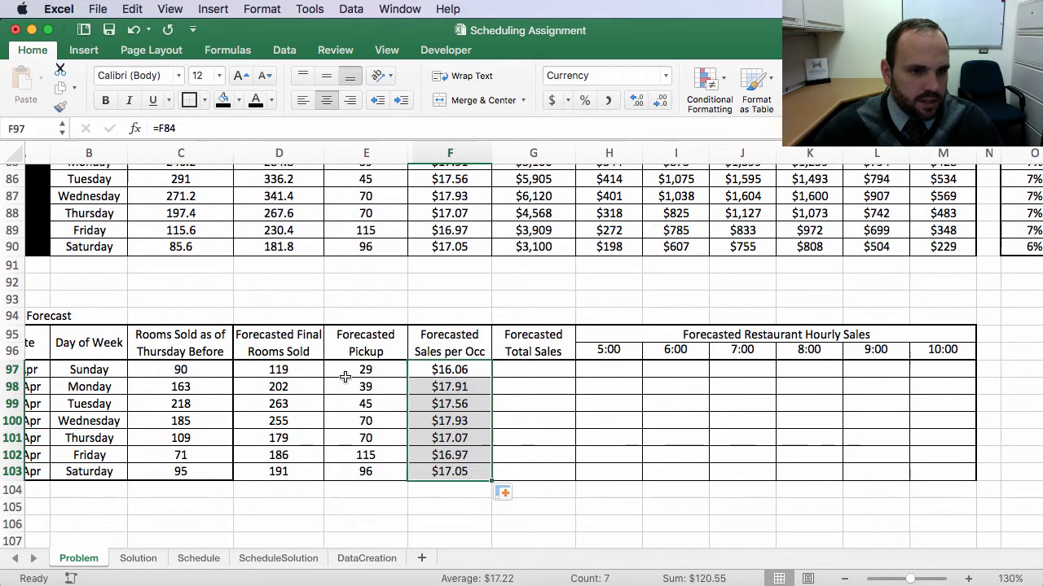
left_click_drag(344, 377, 421, 471)
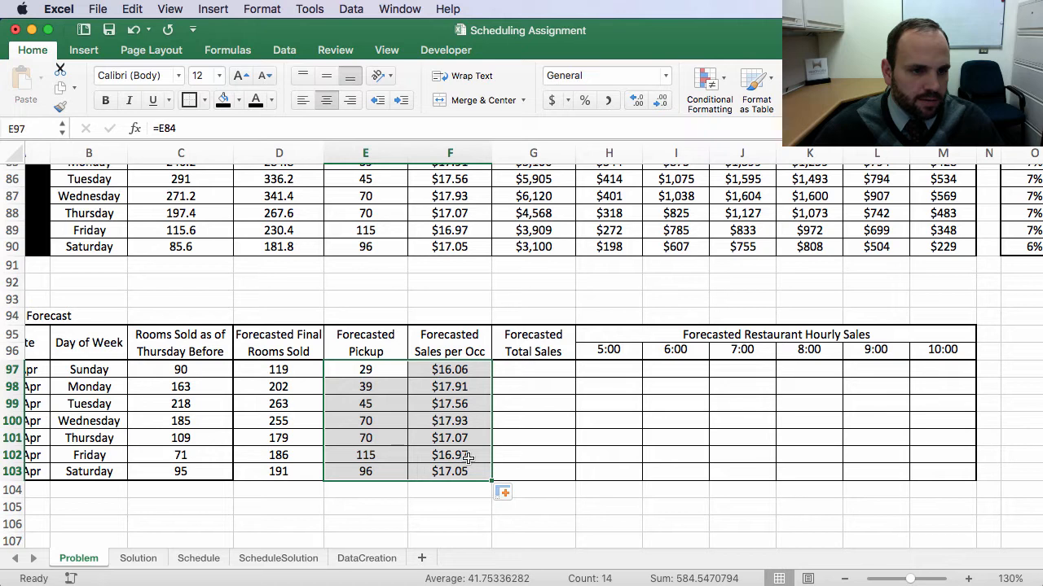
Step: Enter =D97*F97 in Sunday's Forecasted Total Sales cell
left_click(526, 369)
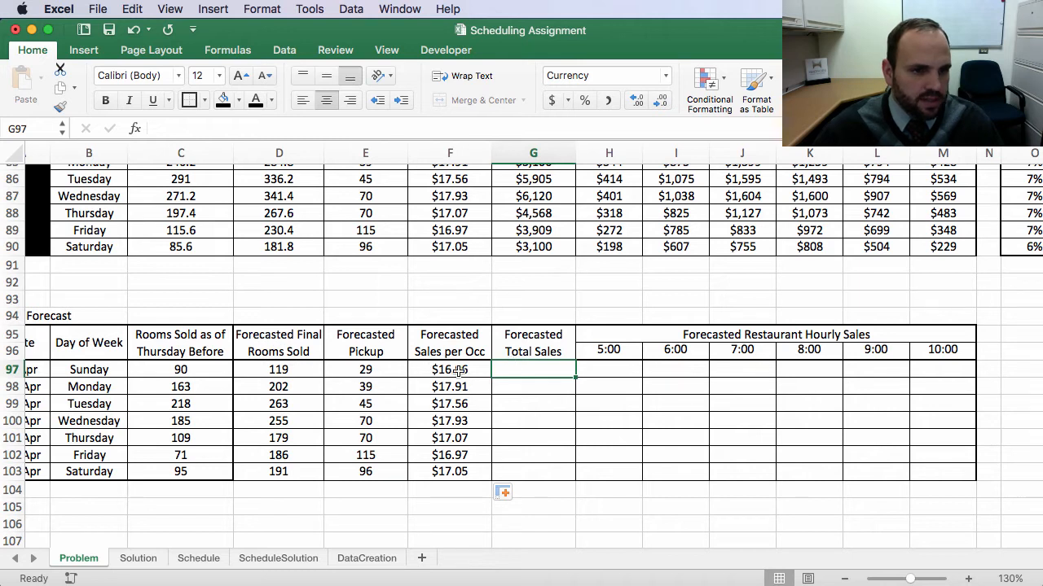
type("=")
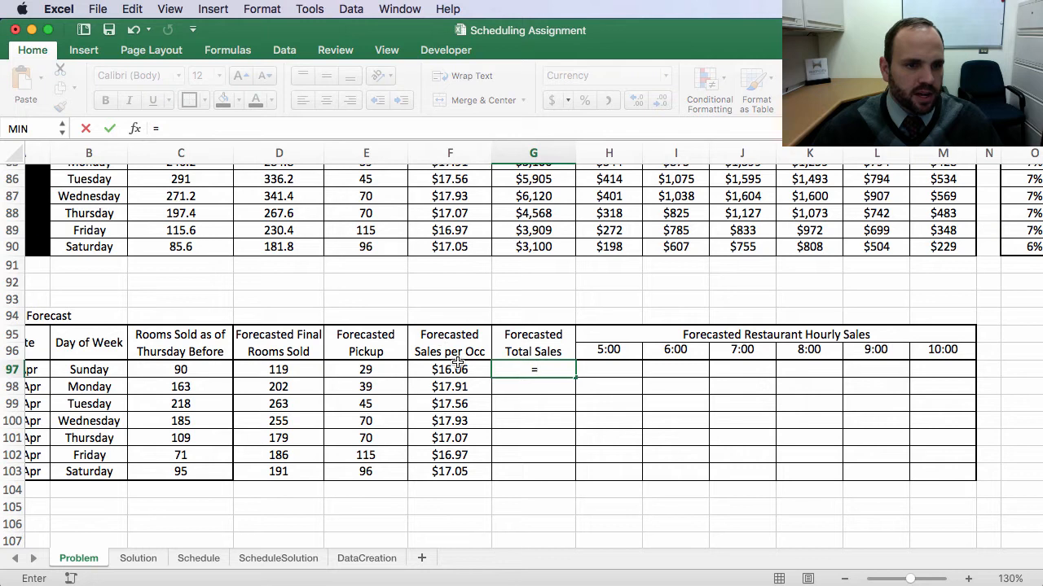
left_click(278, 369)
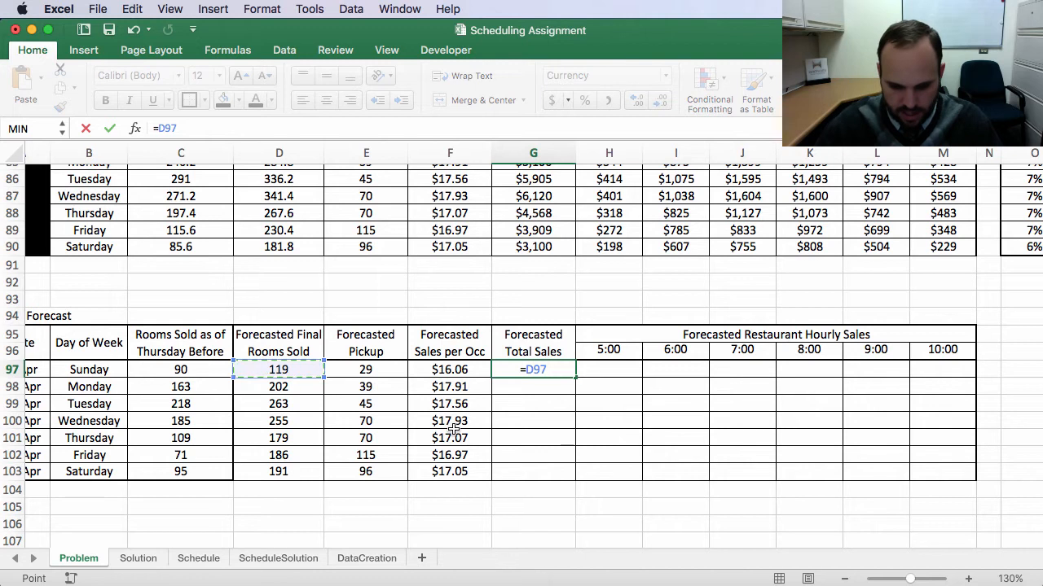
type("*")
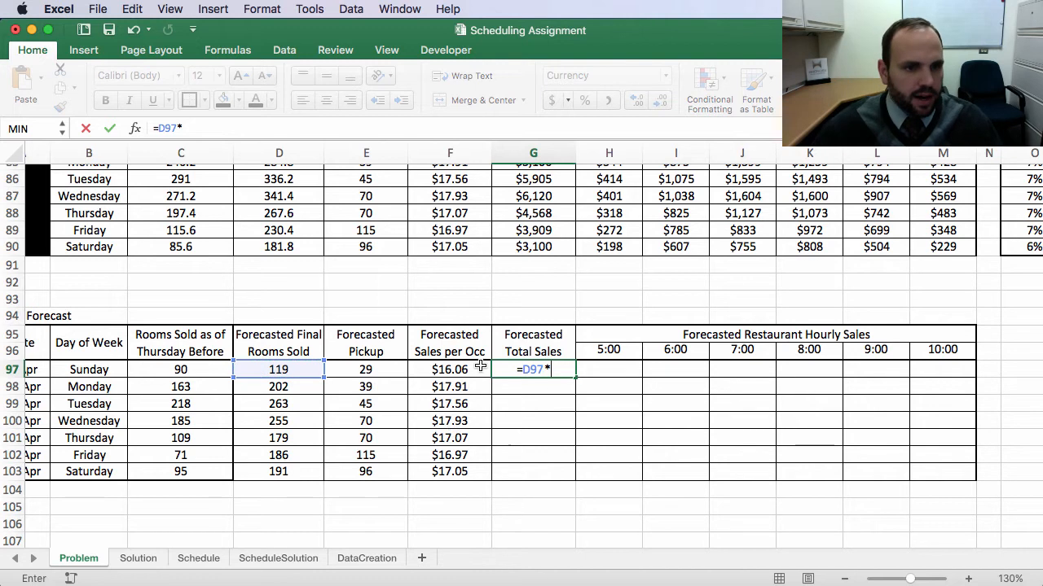
left_click(435, 369)
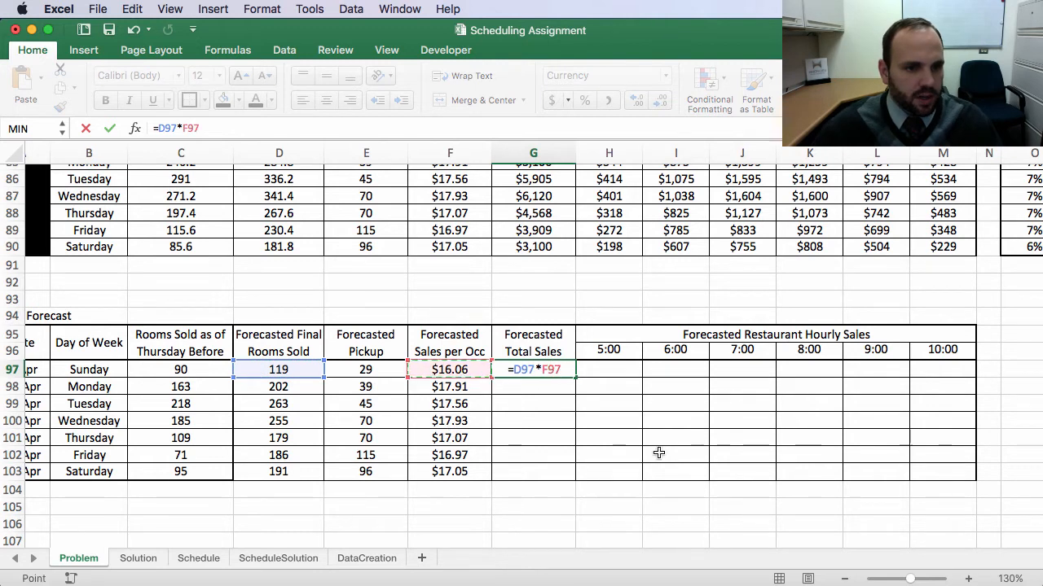
key("Return")
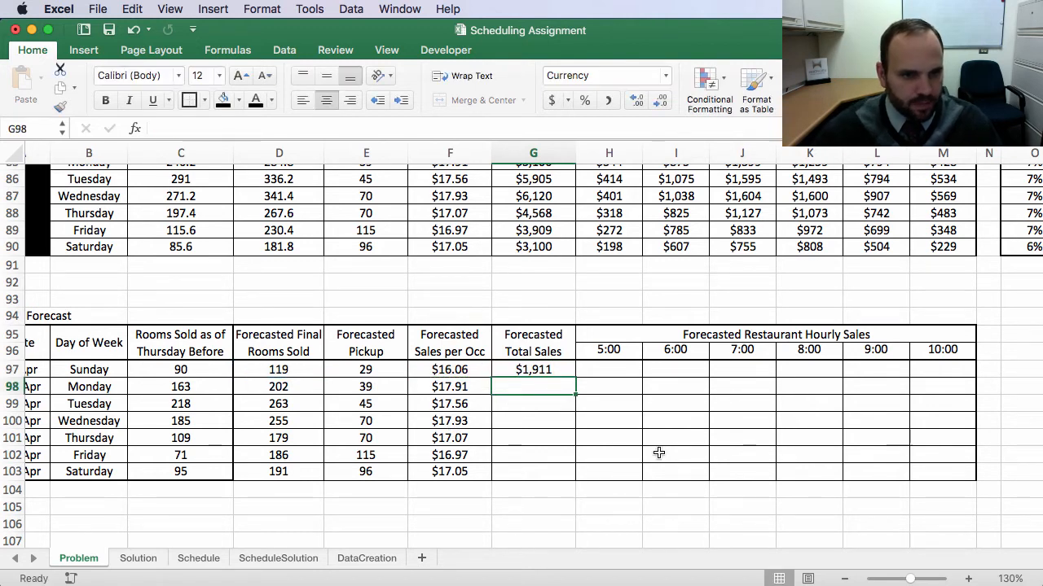
Step: Fill the Forecasted Total Sales formula down through Saturday without copying formatting
left_click(544, 371)
left_click_drag(575, 378, 580, 482)
left_click(591, 497)
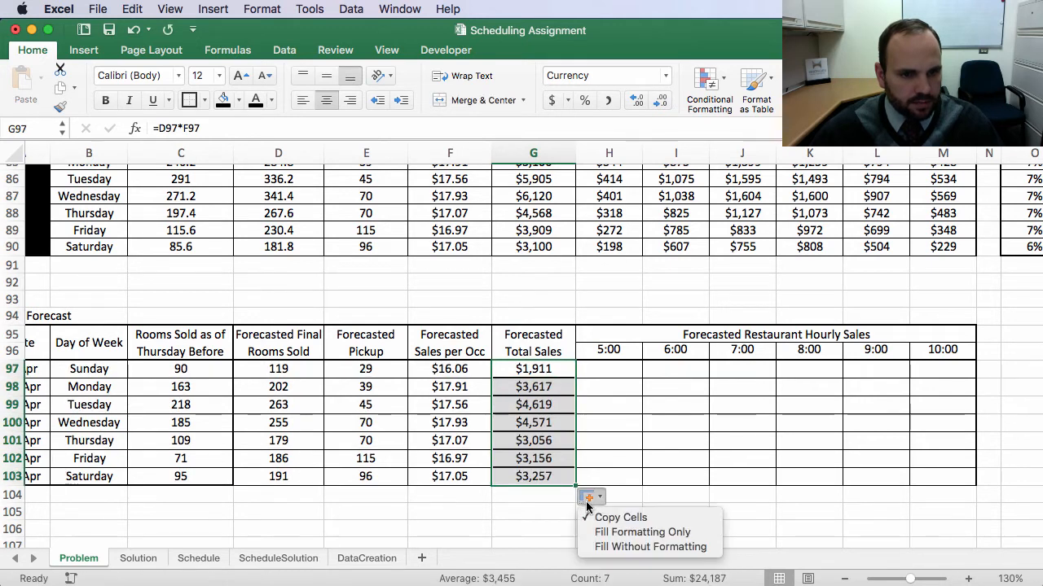
left_click(613, 549)
left_click(663, 400)
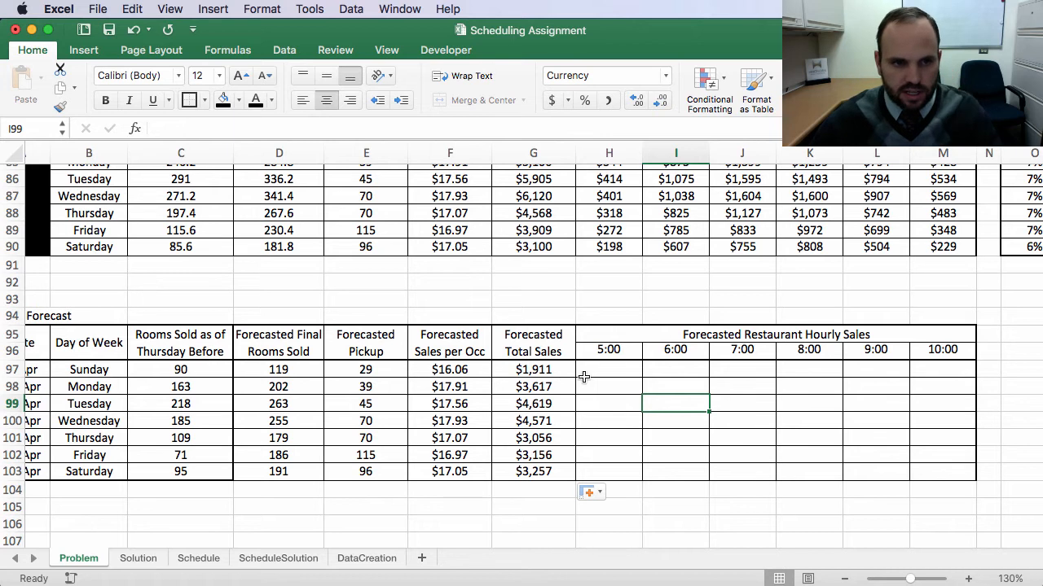
scroll(644, 377, "right", 5)
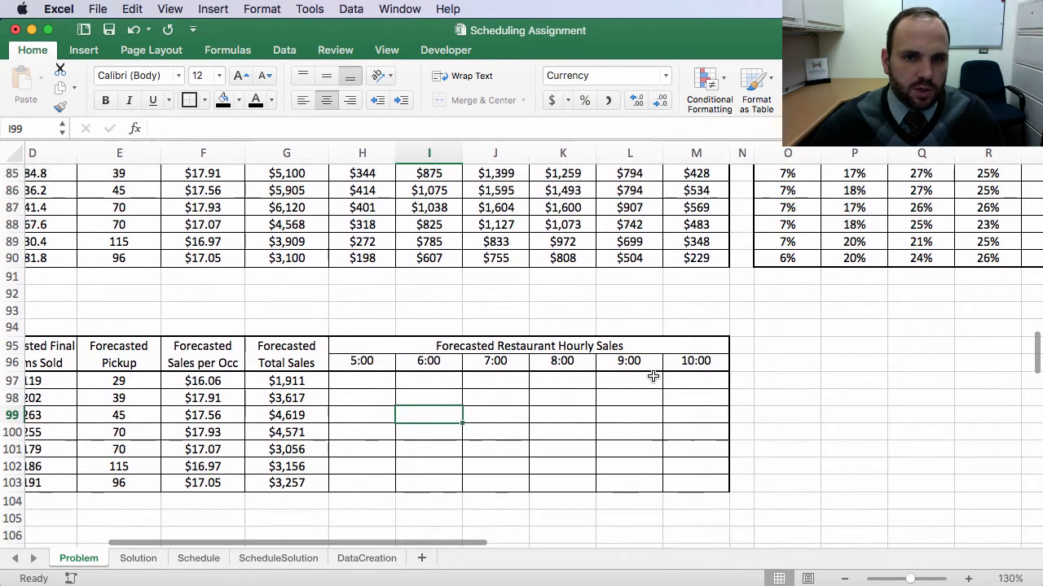
scroll(652, 376, "up", 3)
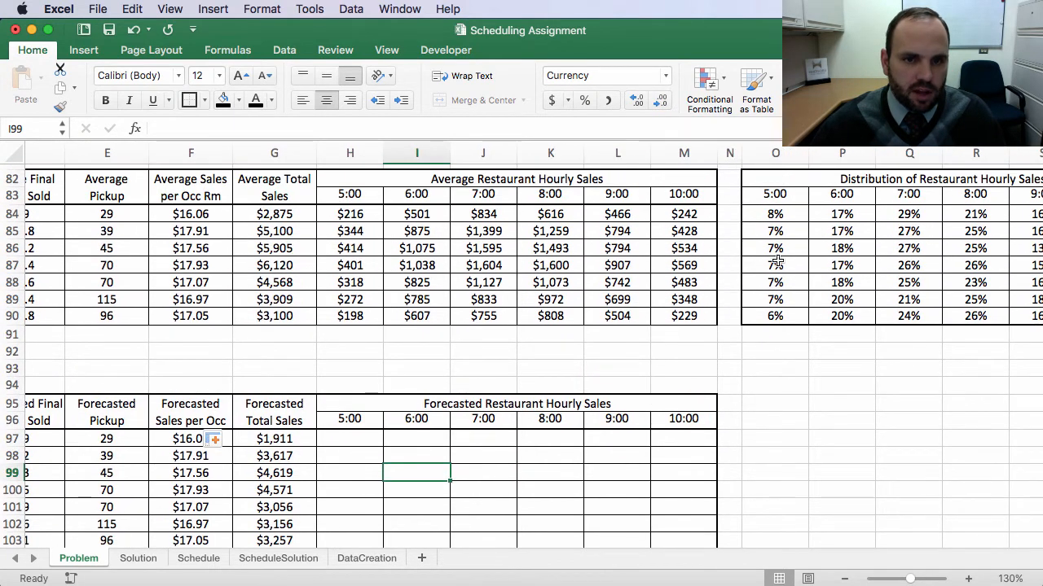
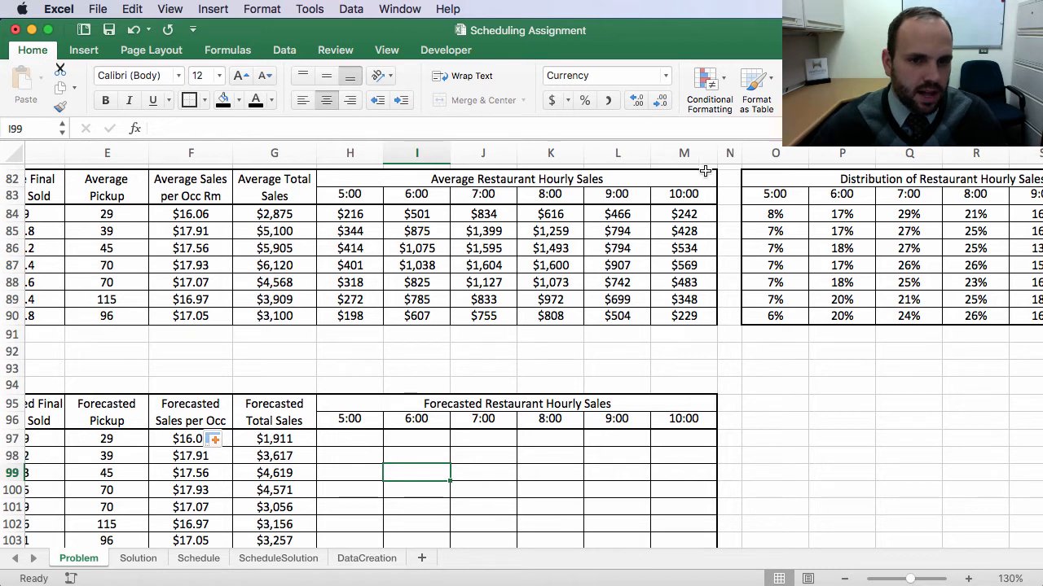
Step: Enter =$G97*O84 in Sunday's 5:00 Forecasted Restaurant Hourly Sales cell
left_click(339, 439)
type("=")
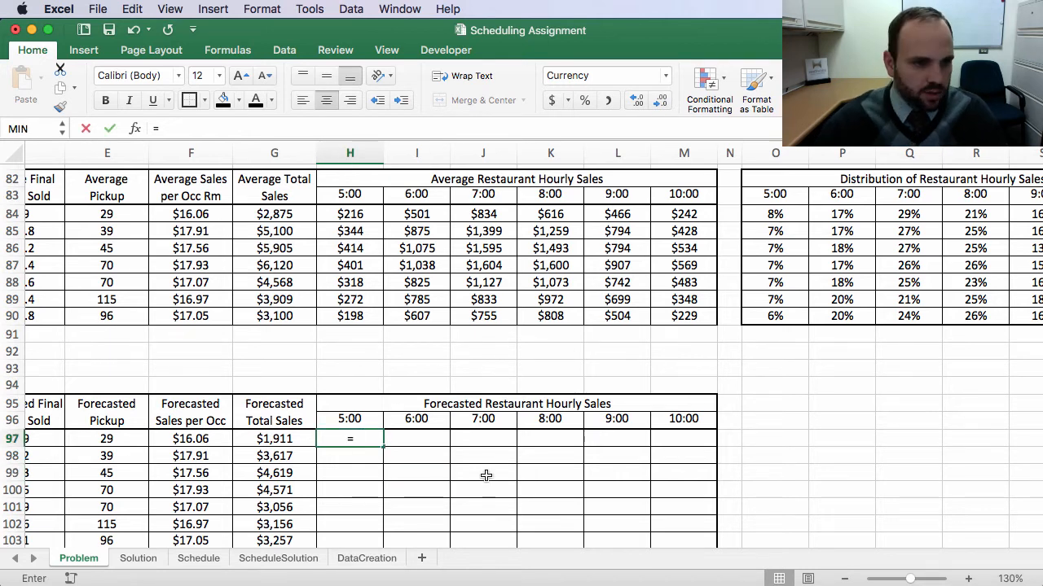
left_click(265, 439)
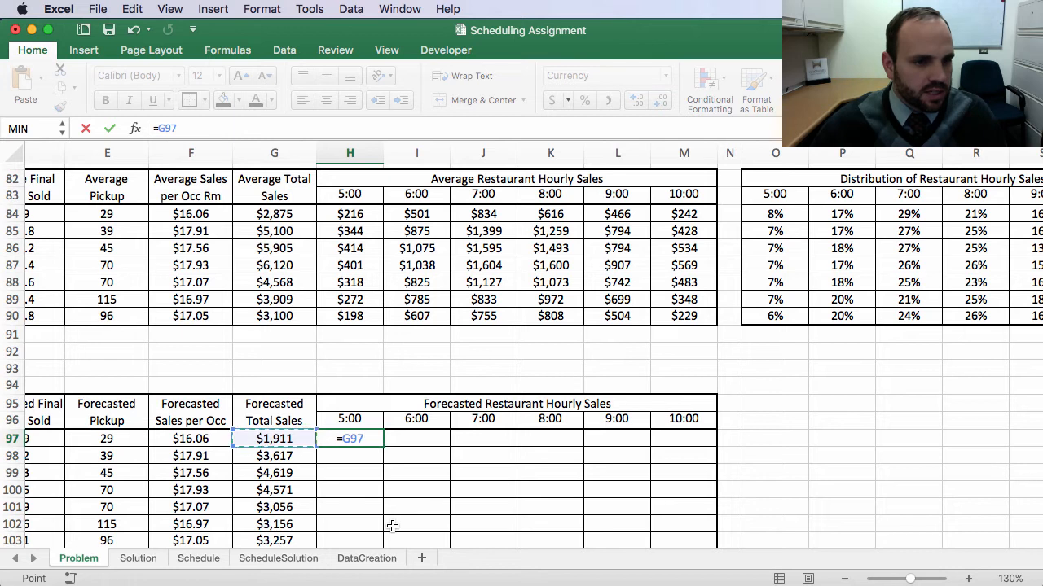
type("*")
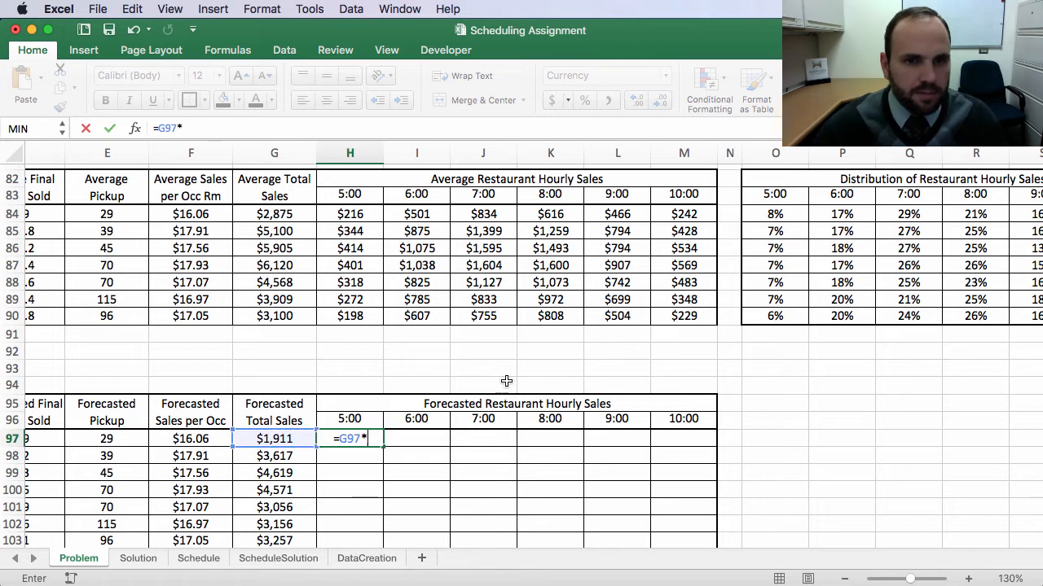
left_click(784, 214)
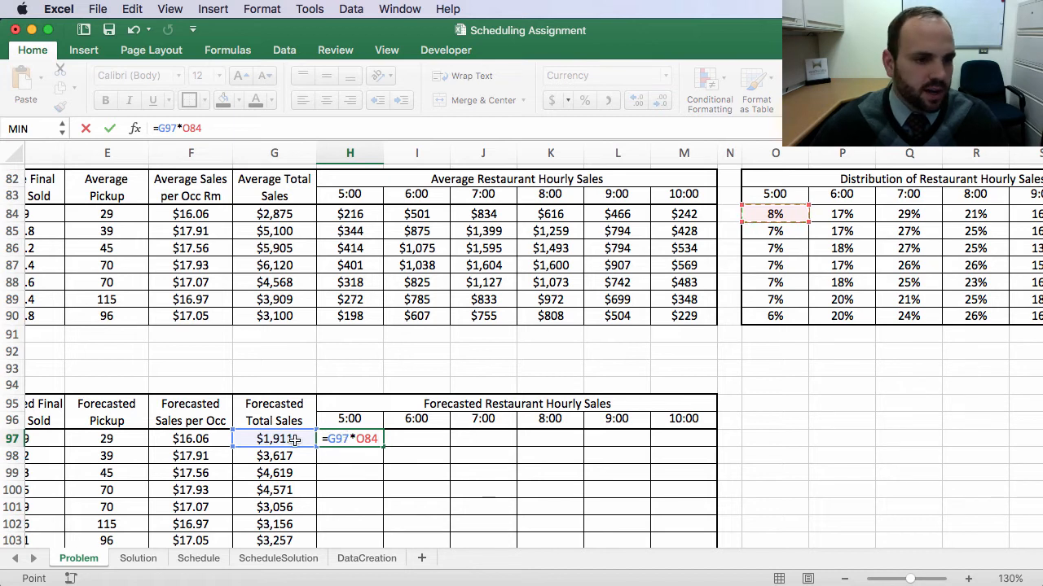
left_click(160, 128)
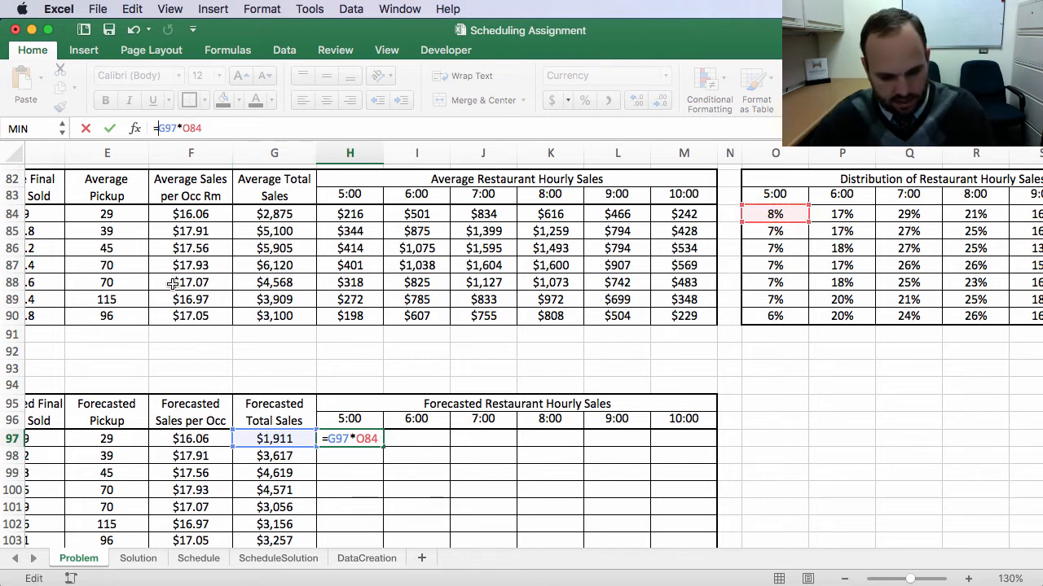
type("$")
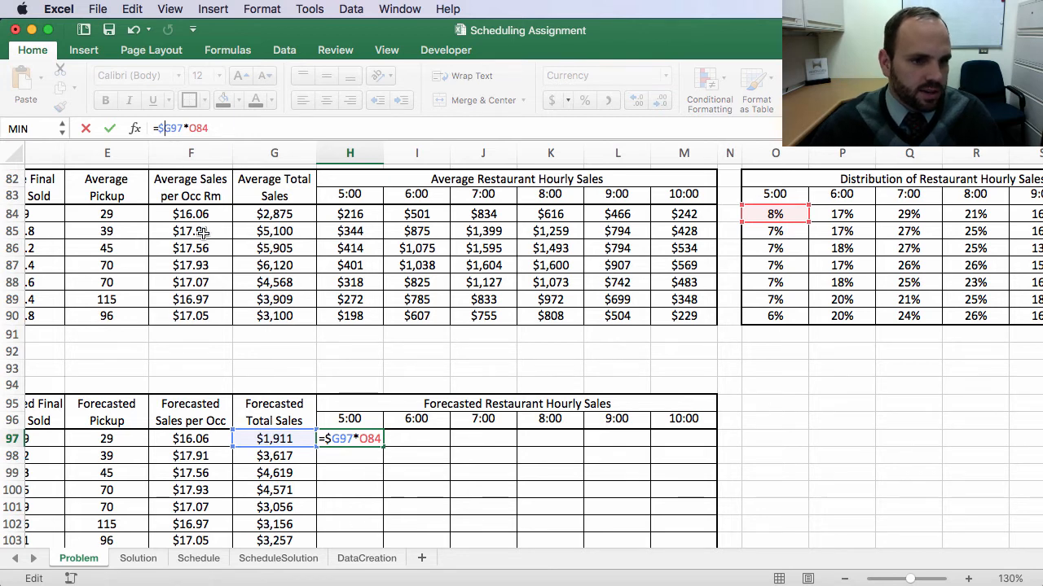
key("Return")
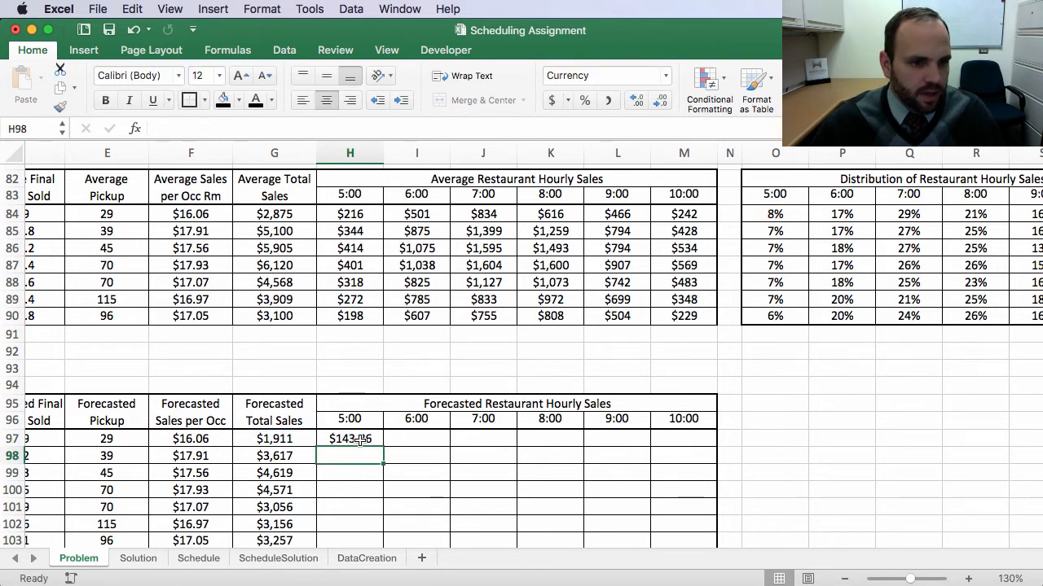
Step: Decrease the decimal places of Sunday's 5:00 forecast so it shows whole dollars
left_click(360, 440)
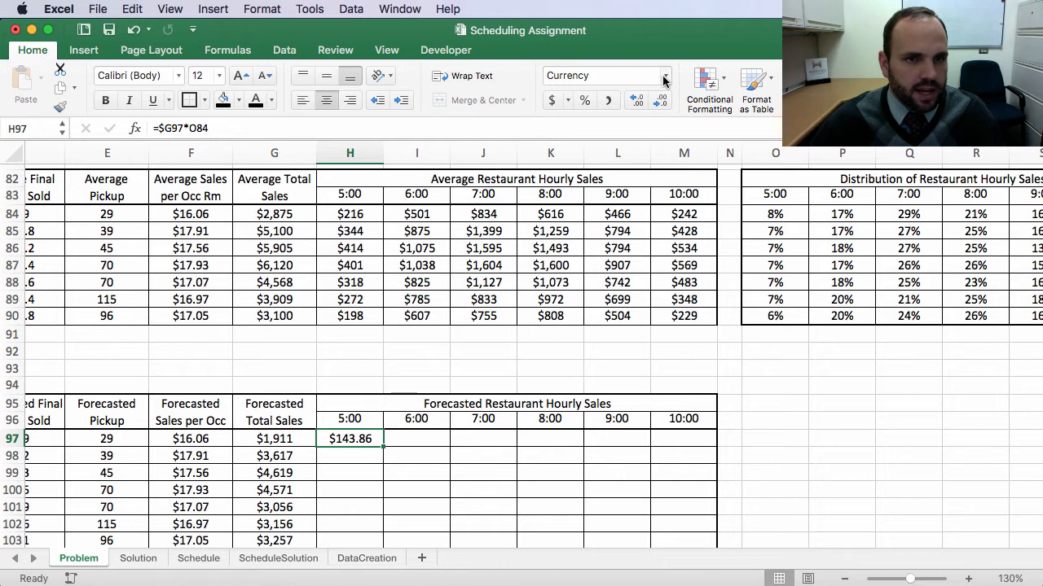
left_click(659, 100)
left_click(660, 100)
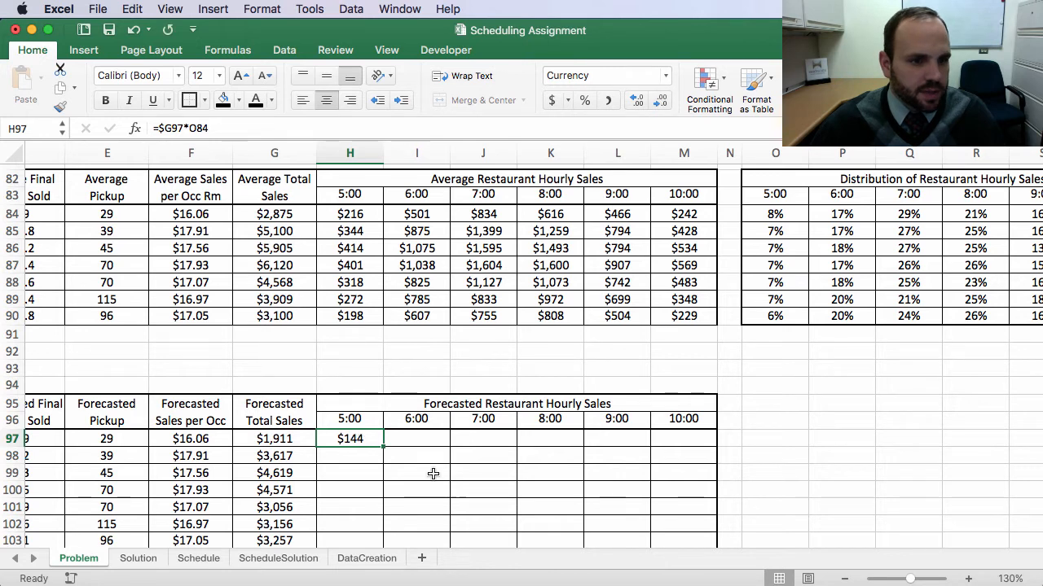
Step: Fill Sunday's hourly forecast formula across through 10:00 without copying formatting
left_click_drag(383, 448, 708, 447)
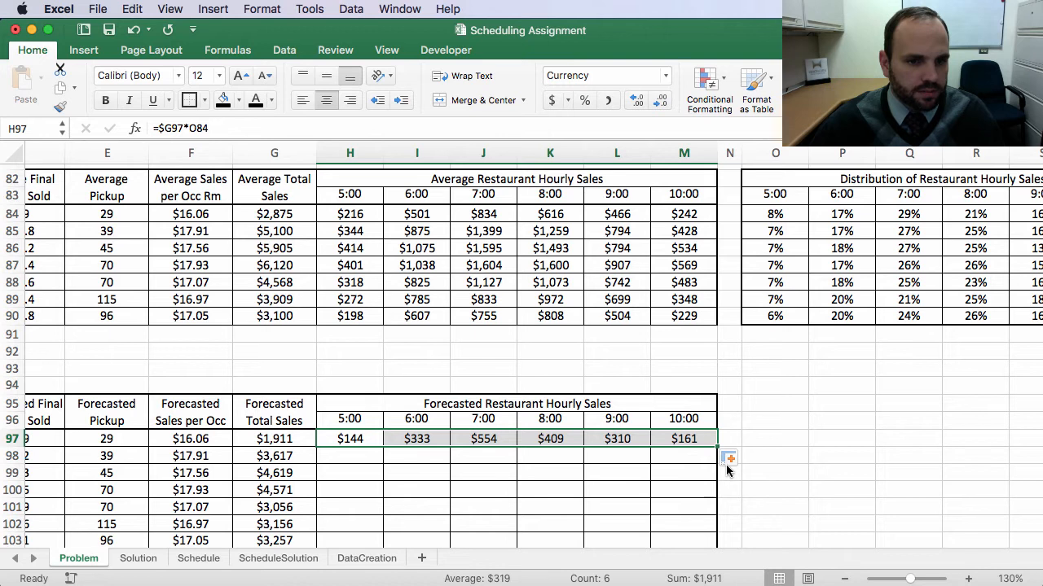
scroll(757, 465, "down", 3)
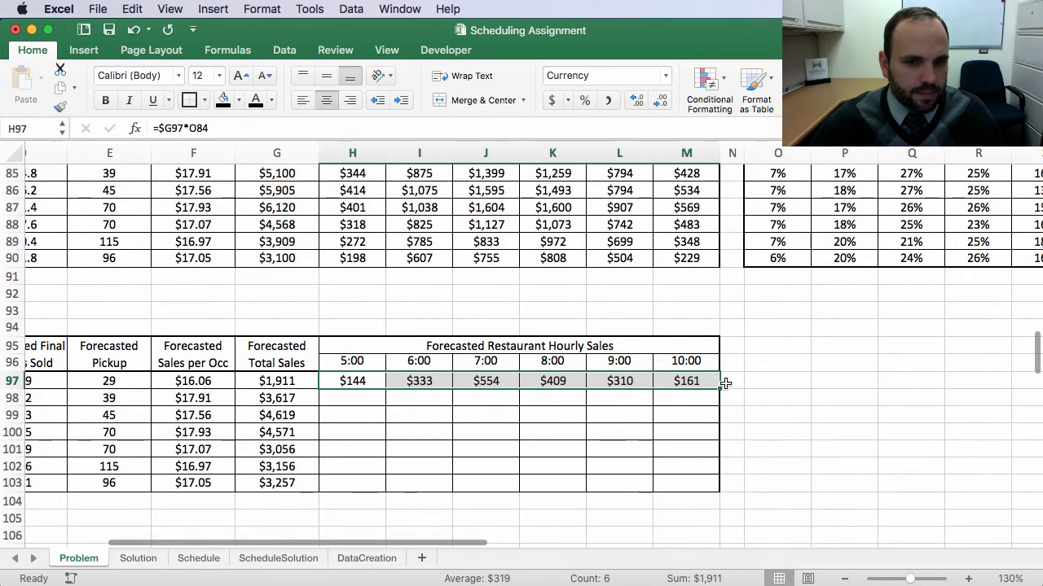
left_click(733, 399)
left_click(769, 449)
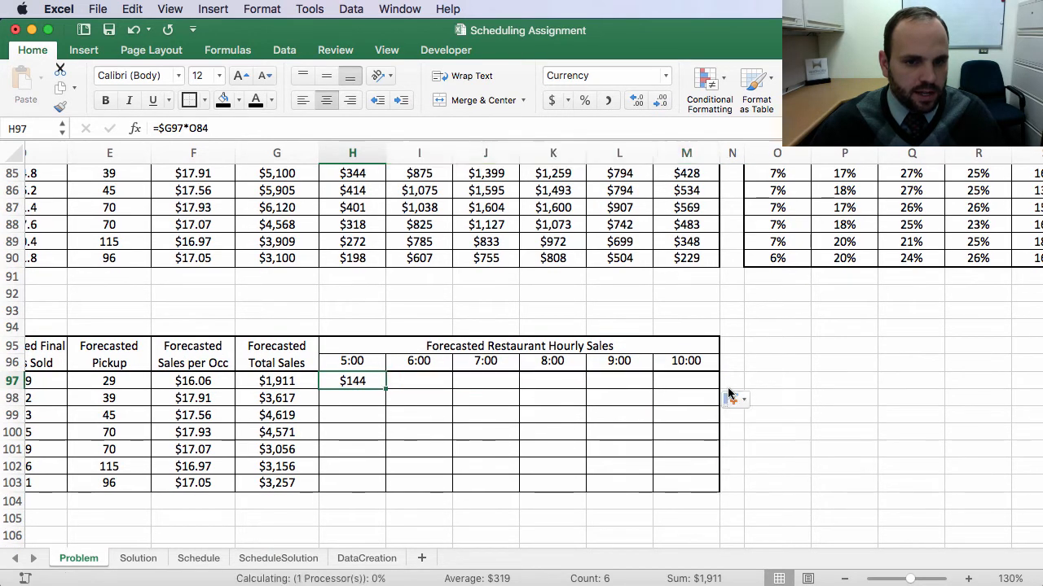
Step: Fill the hourly forecast formulas down through Saturday without copying formatting
left_click_drag(717, 389, 715, 495)
left_click(737, 510)
left_click(741, 558)
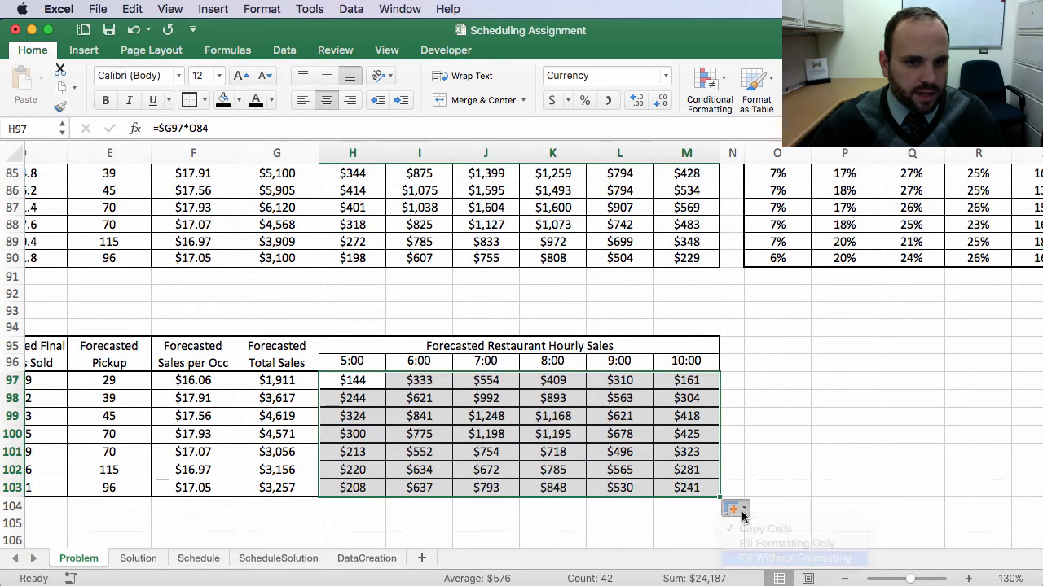
Step: Review the finished forecast table and the assignment's task list and scheduling guidelines above it
scroll(803, 434, "left", 3)
scroll(804, 434, "left", 2)
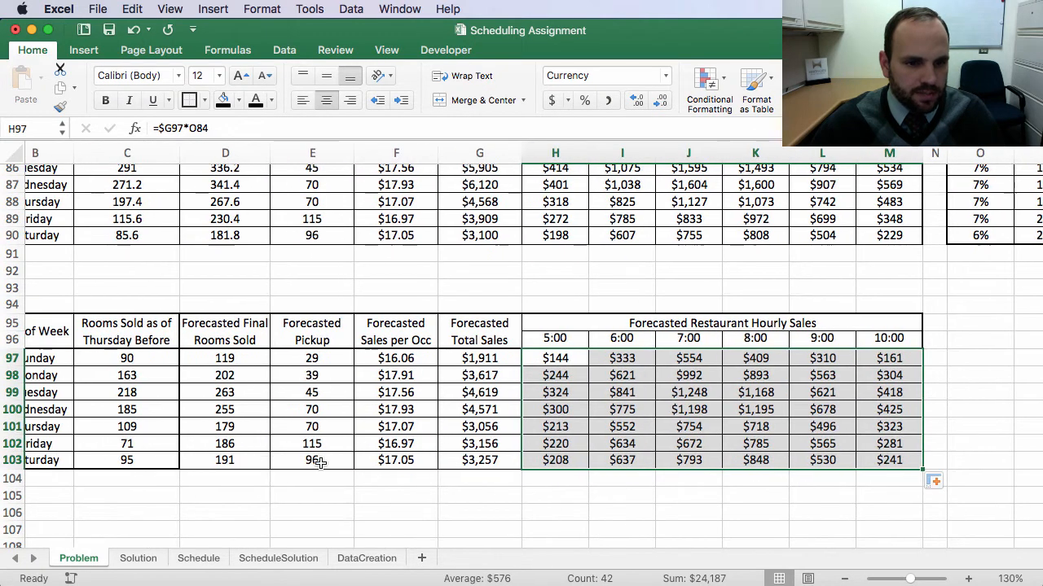
left_click_drag(224, 361, 875, 463)
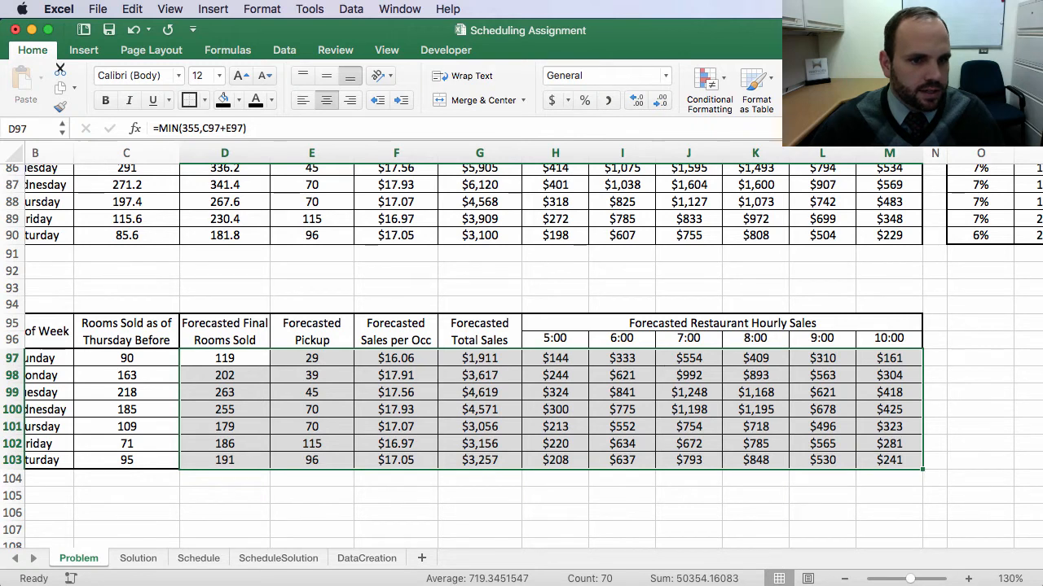
left_click(983, 359)
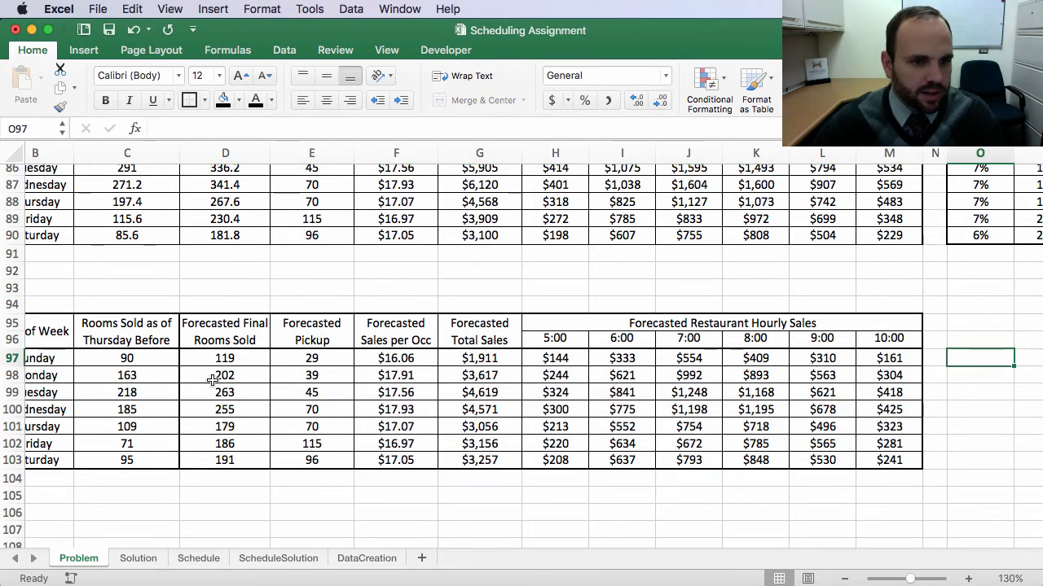
scroll(216, 381, "left", 2)
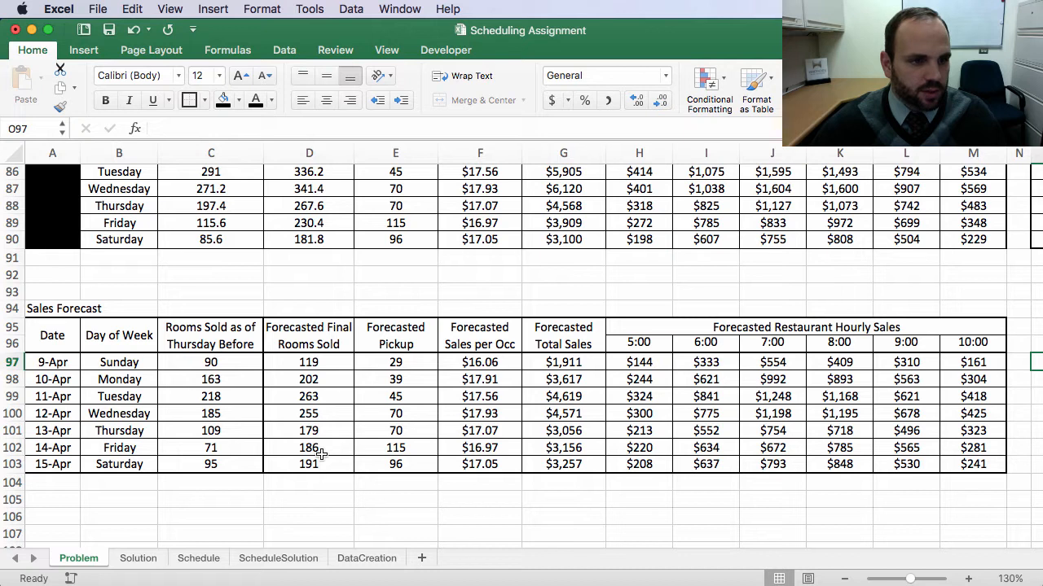
scroll(324, 513, "down", 4)
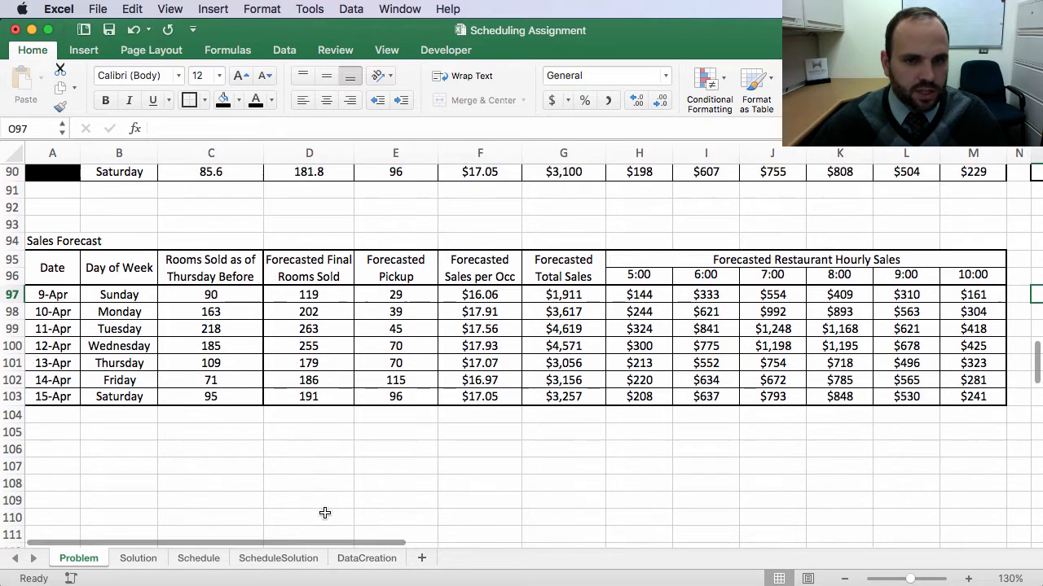
scroll(324, 512, "down", 7)
scroll(324, 513, "up", 5)
scroll(325, 512, "down", 3)
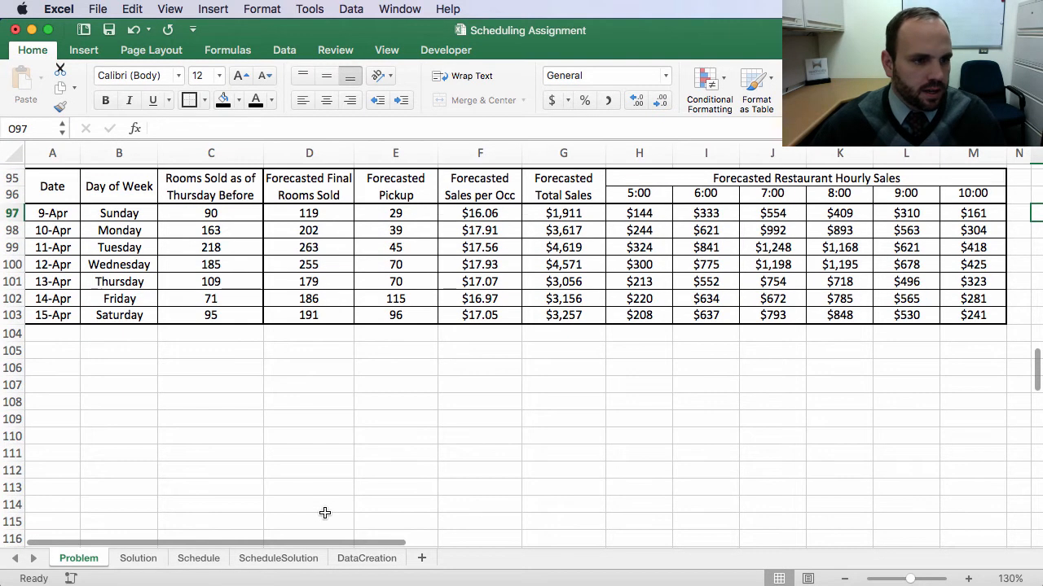
scroll(468, 468, "up", 15)
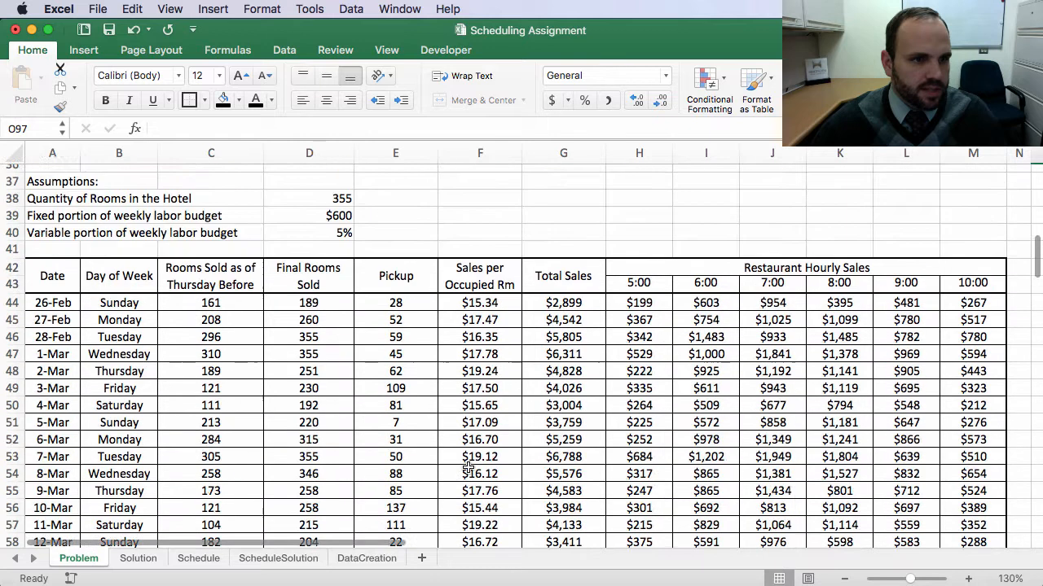
scroll(469, 468, "up", 4)
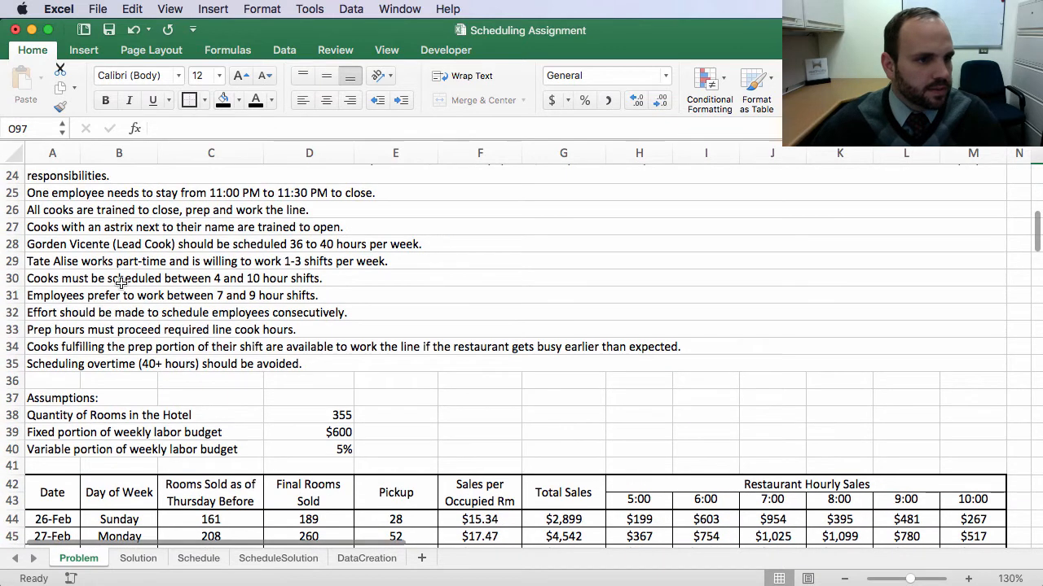
scroll(70, 287, "up", 5)
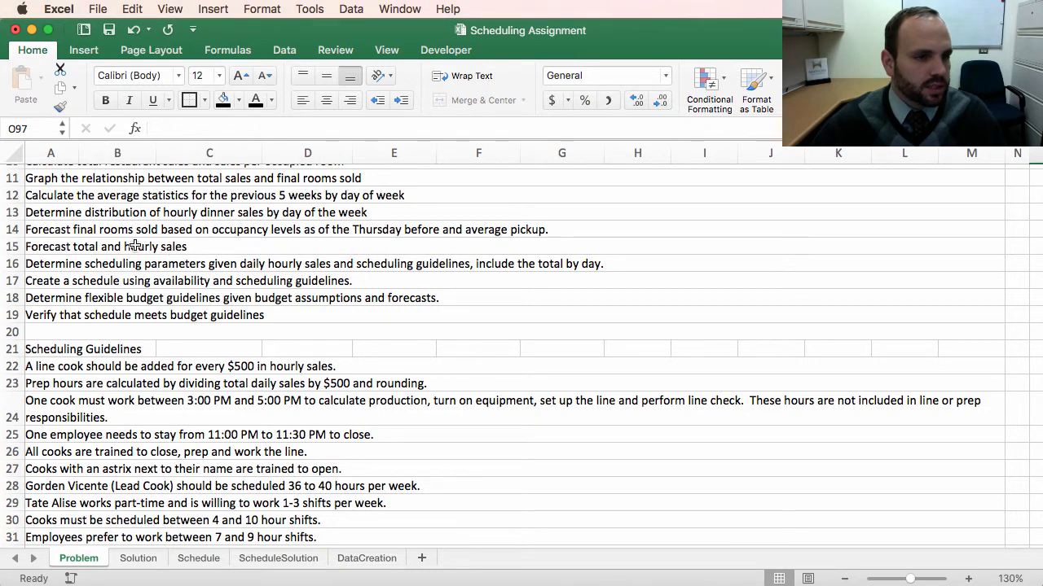
left_click(34, 267)
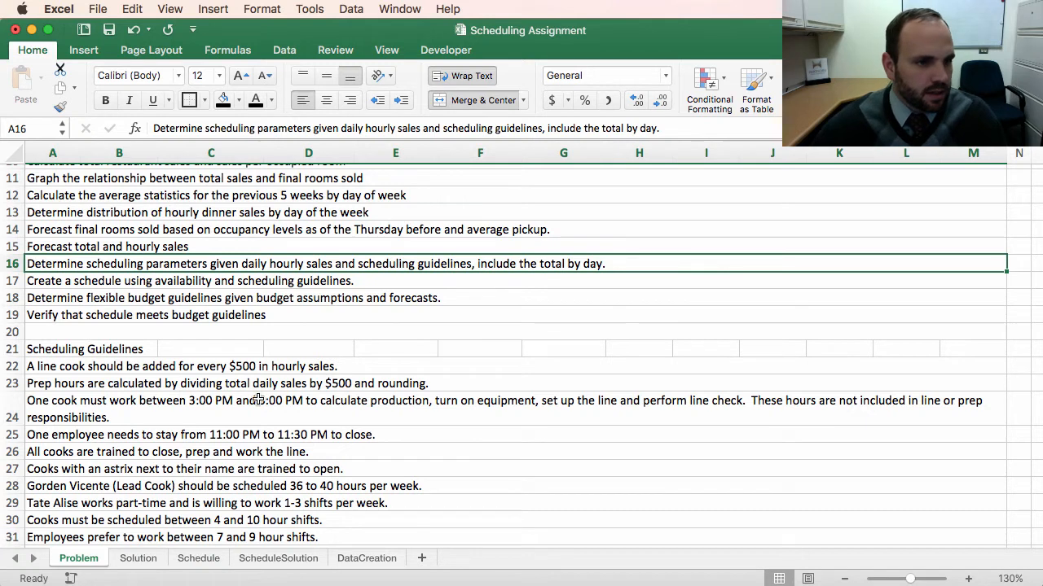
scroll(318, 457, "down", 7)
scroll(328, 463, "down", 13)
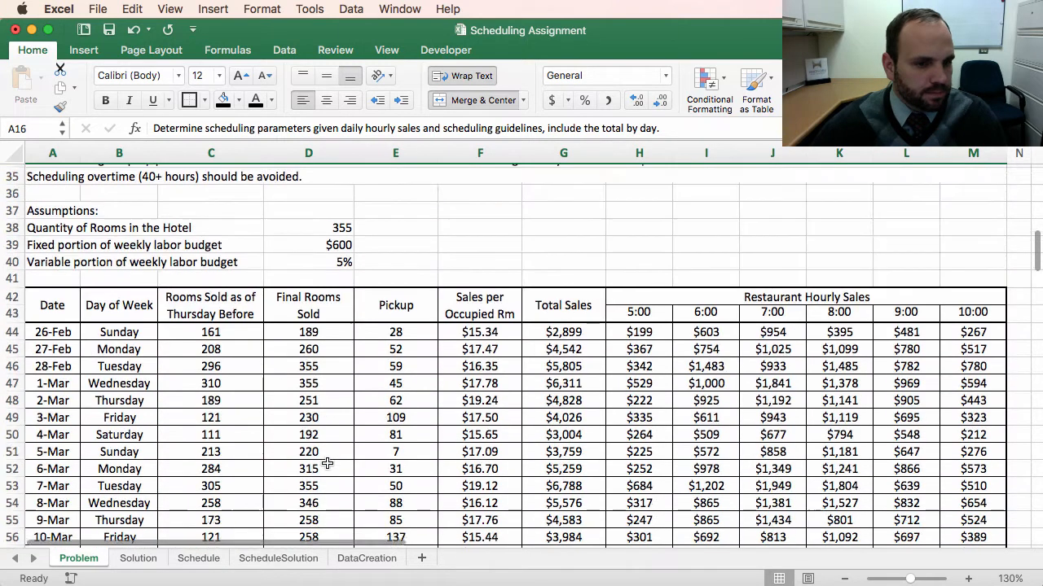
scroll(340, 483, "down", 18)
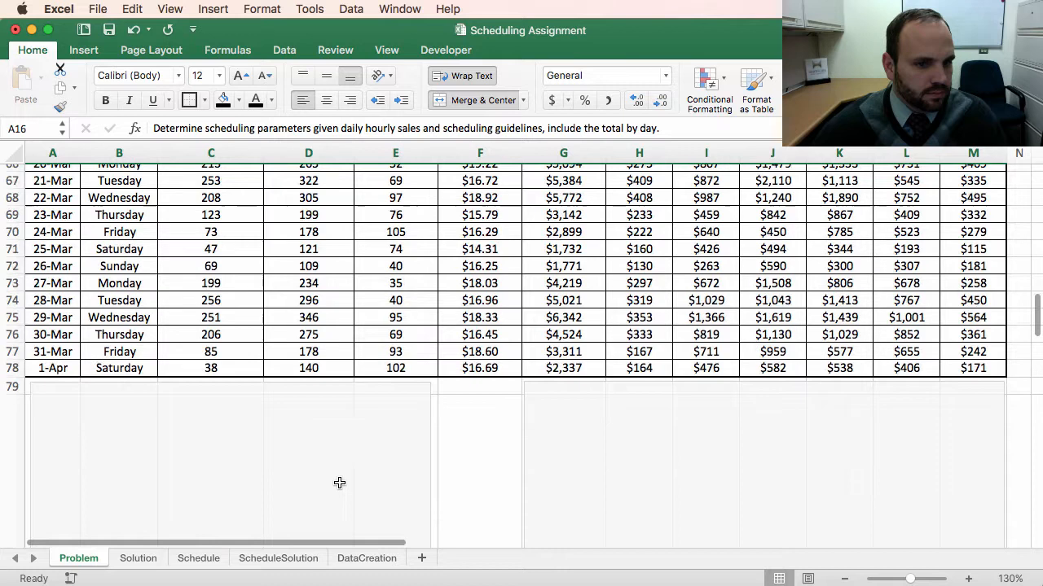
scroll(340, 483, "down", 1)
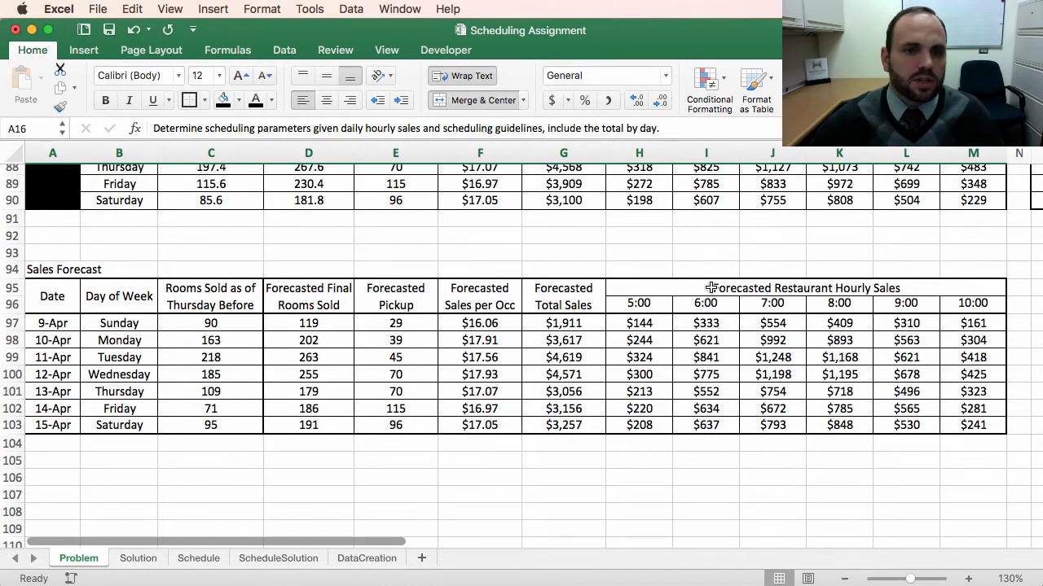
Step: Copy the Forecasted Restaurant Hourly Sales table and paste it starting at H106
left_click_drag(711, 288, 698, 422)
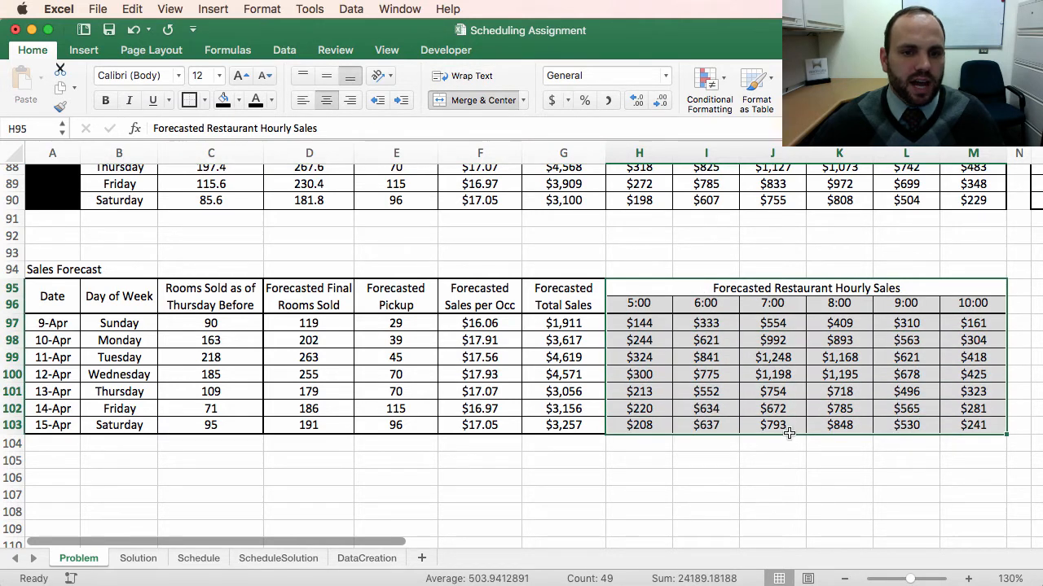
key("super+c")
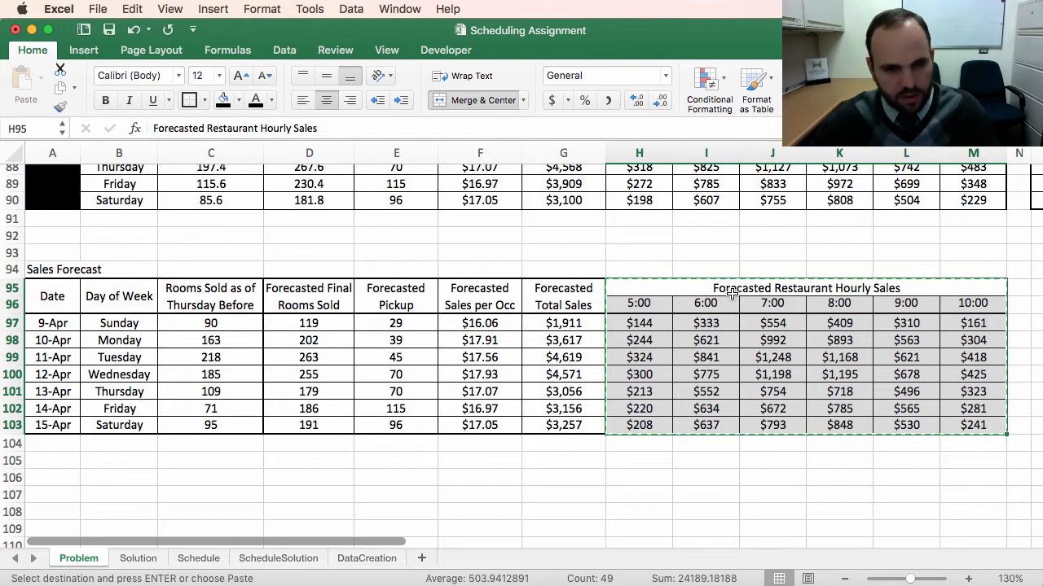
left_click(646, 464)
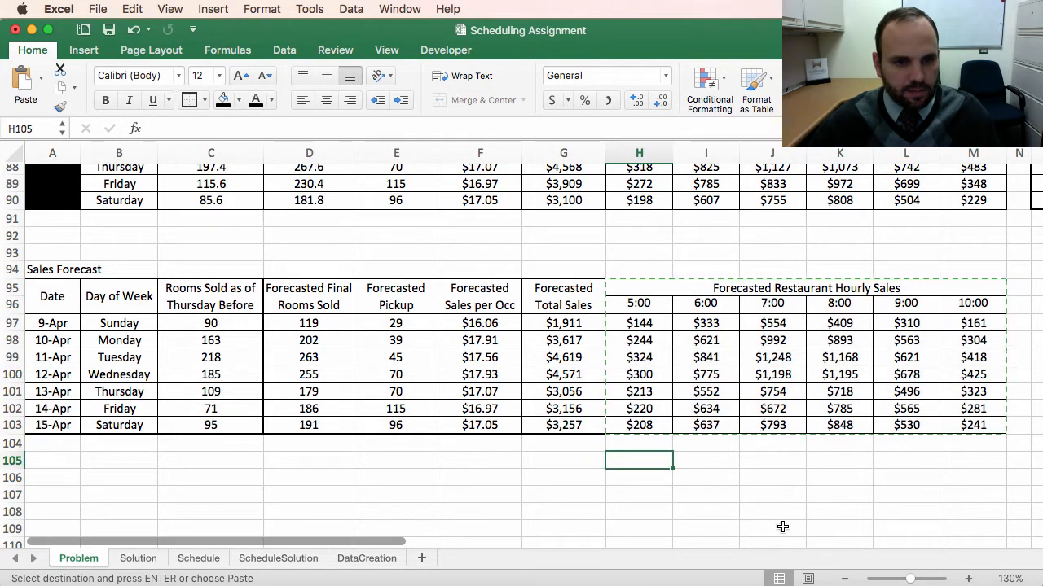
left_click(661, 485)
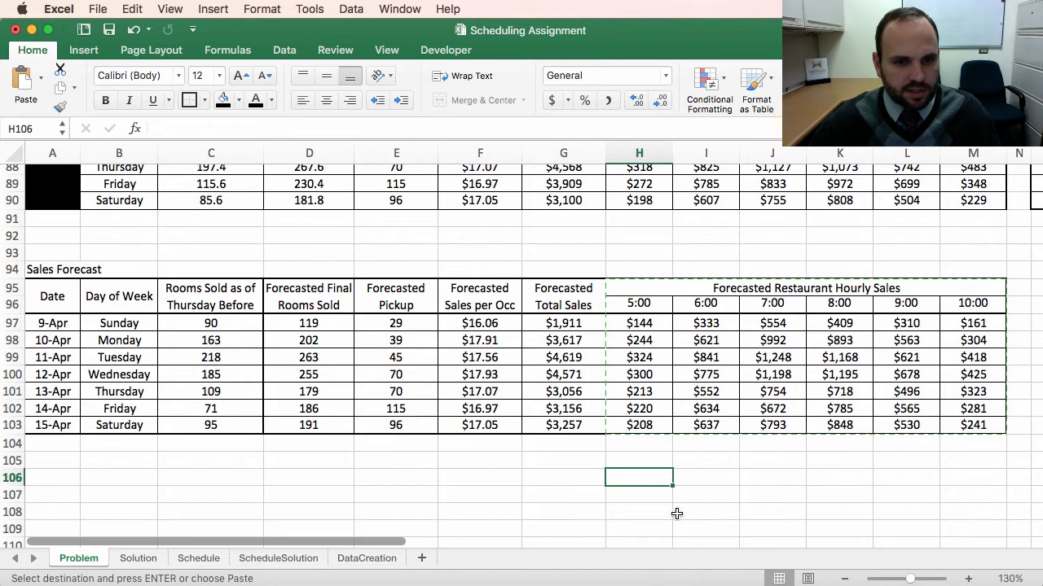
key("super+v")
Step: Clear the contents of the pasted table's hourly cells, keeping its headers and formatting
scroll(683, 423, "down", 3)
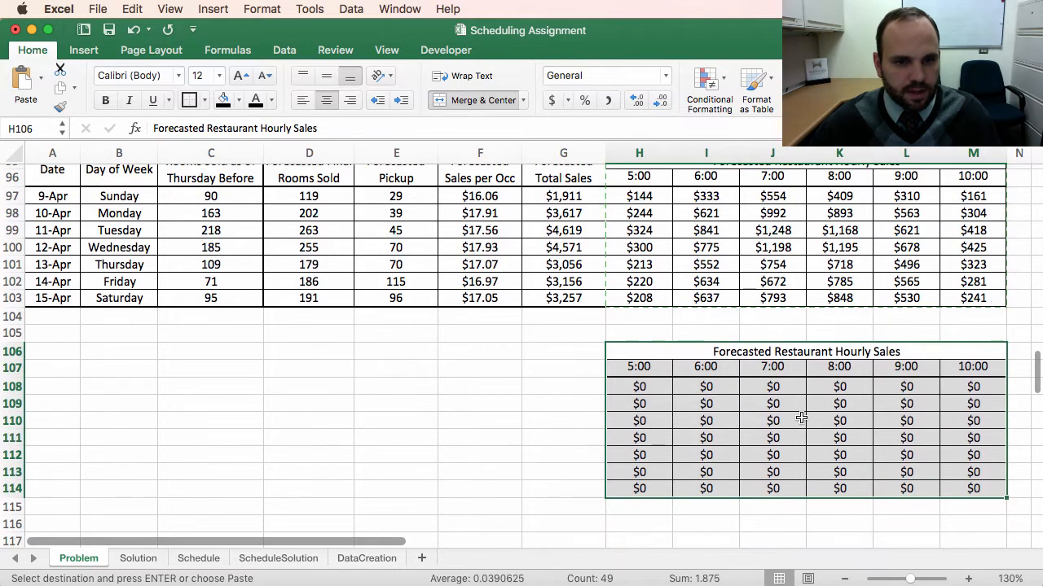
left_click_drag(643, 387, 973, 487)
right_click(943, 470)
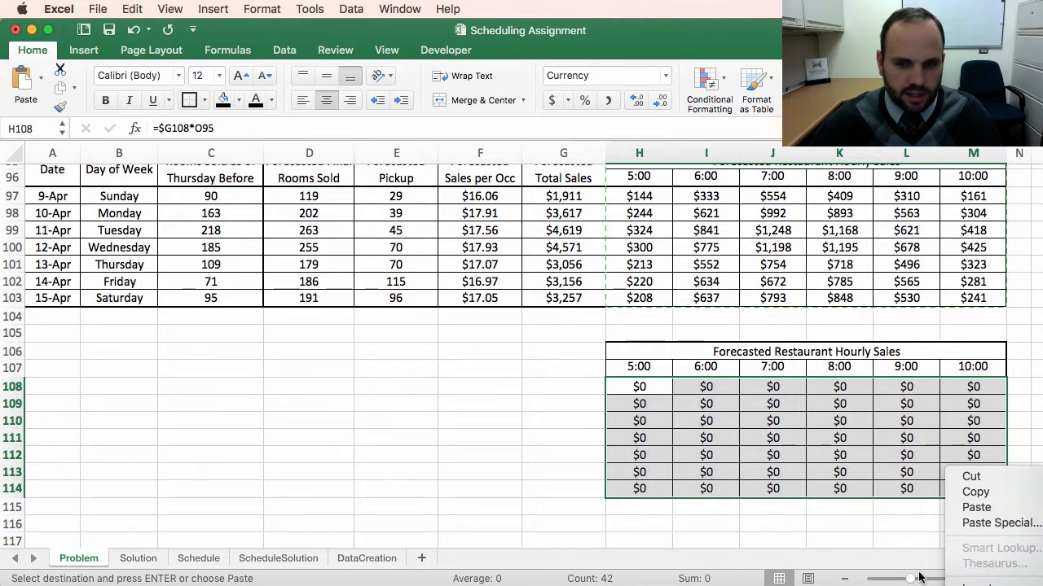
left_click(740, 461)
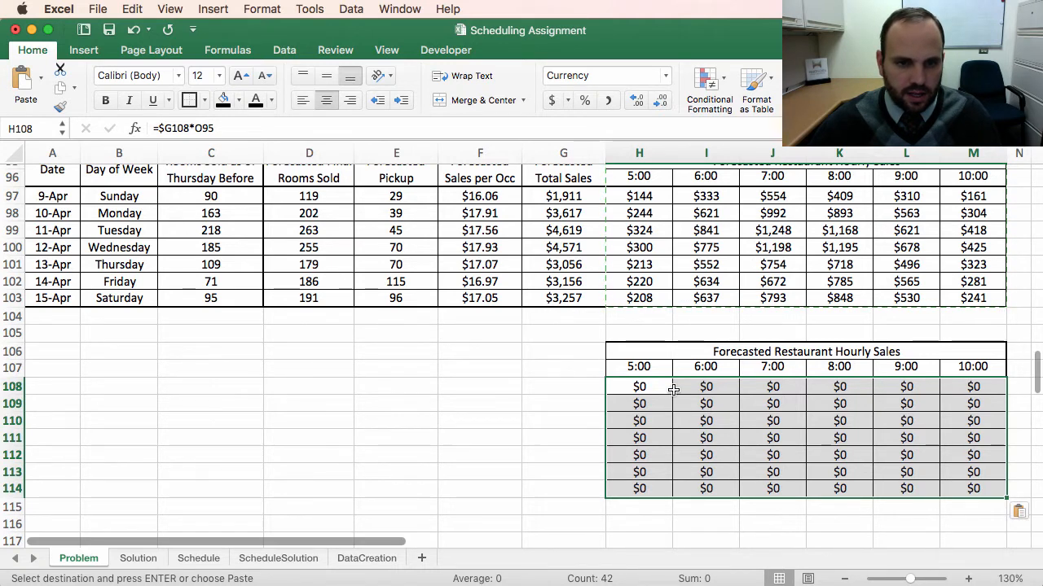
right_click(627, 383)
left_click(688, 539)
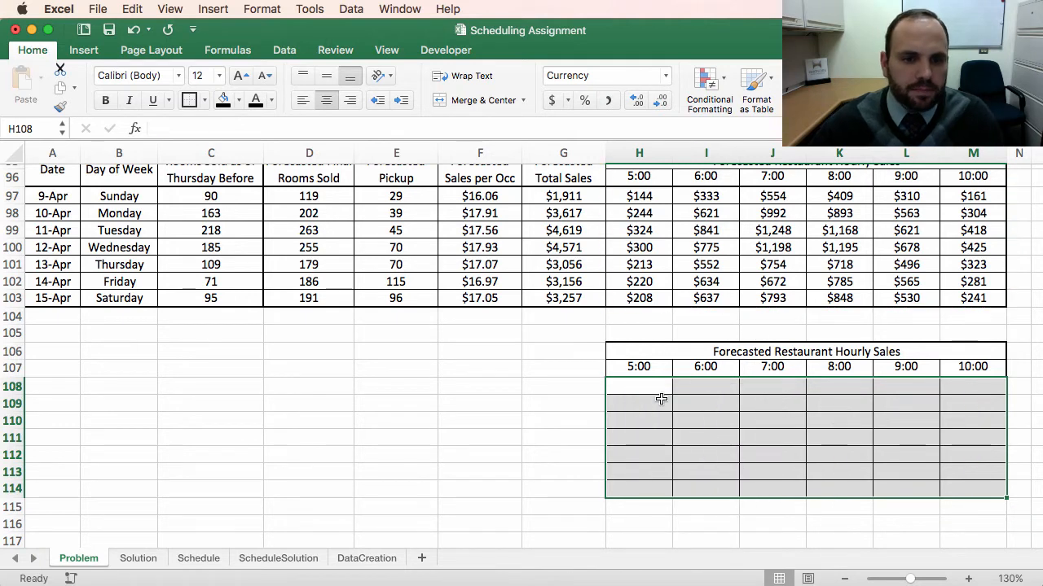
Step: Apply the Number format to the new table's hourly cells H108:M114
left_click(643, 386)
left_click_drag(639, 386, 987, 489)
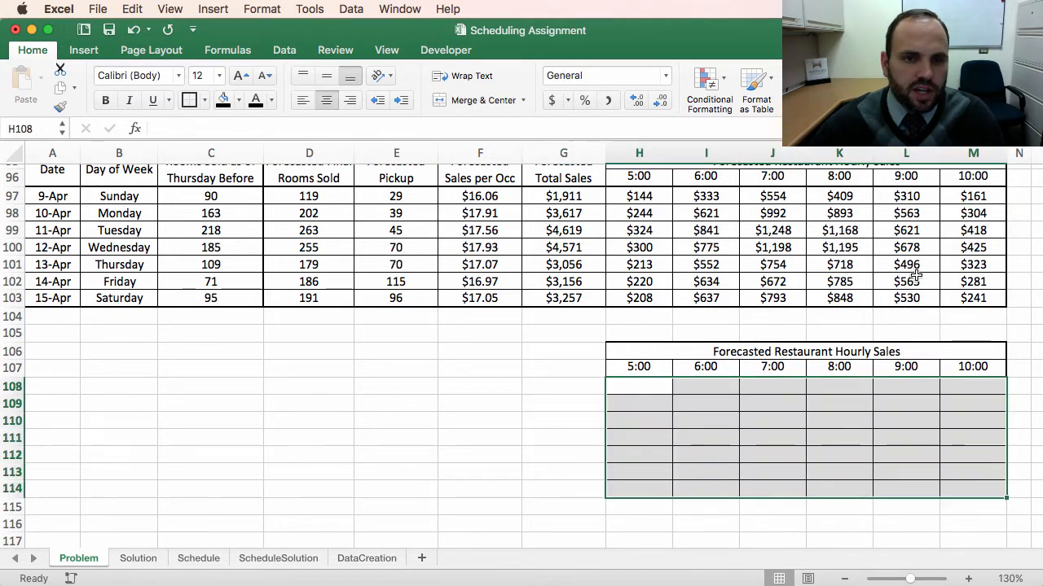
left_click(666, 76)
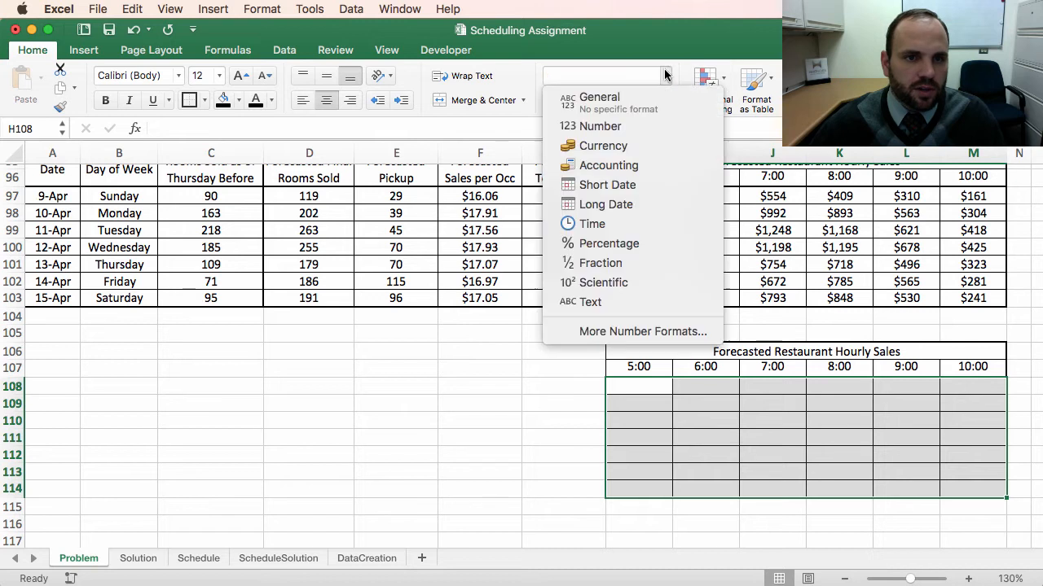
left_click(613, 125)
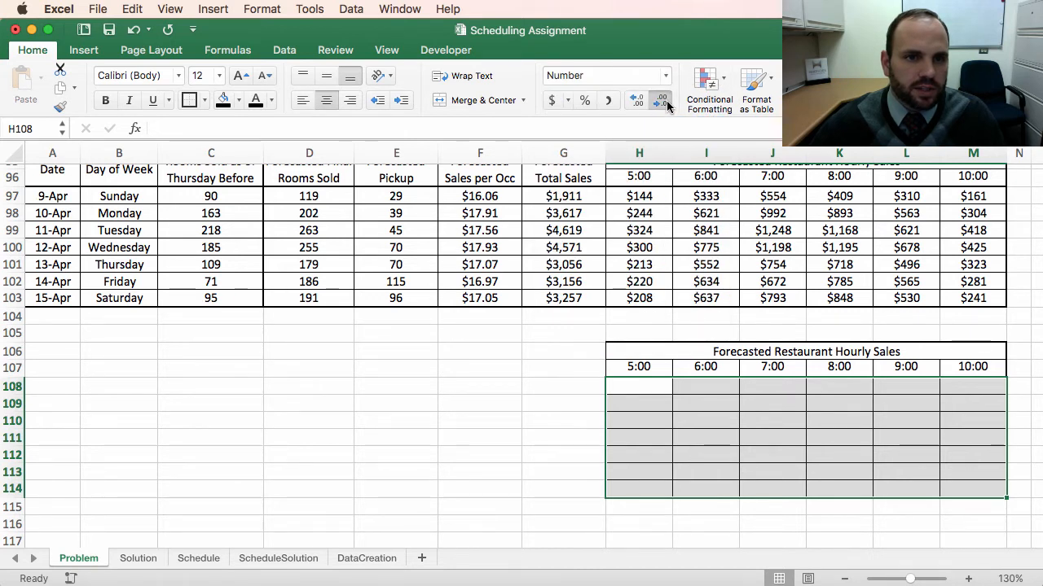
Step: Remove the gray fill from the new table's cells
left_click(626, 399)
left_click_drag(616, 352, 829, 497)
left_click(193, 103)
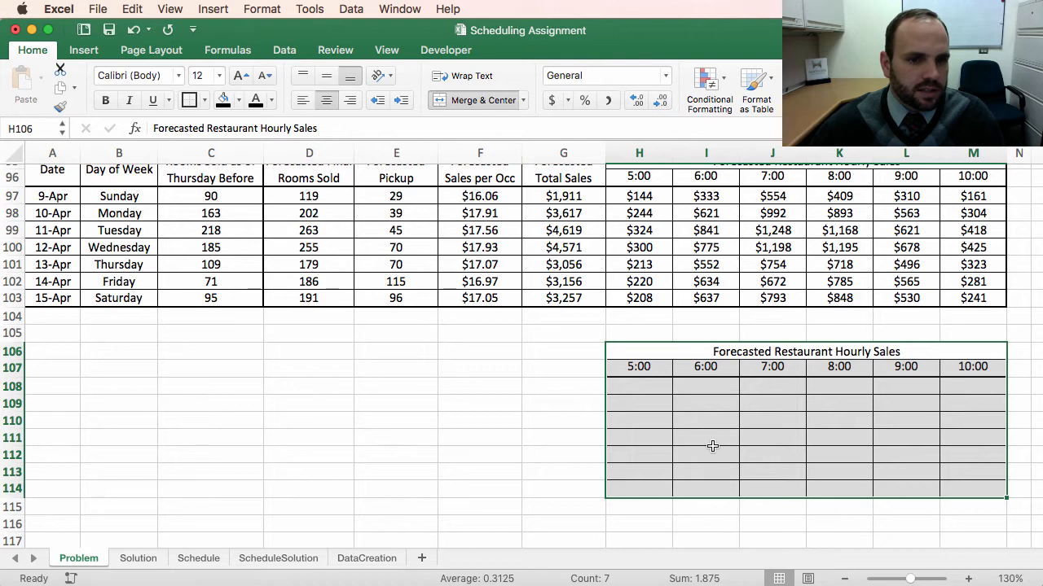
left_click(622, 452)
left_click(640, 388)
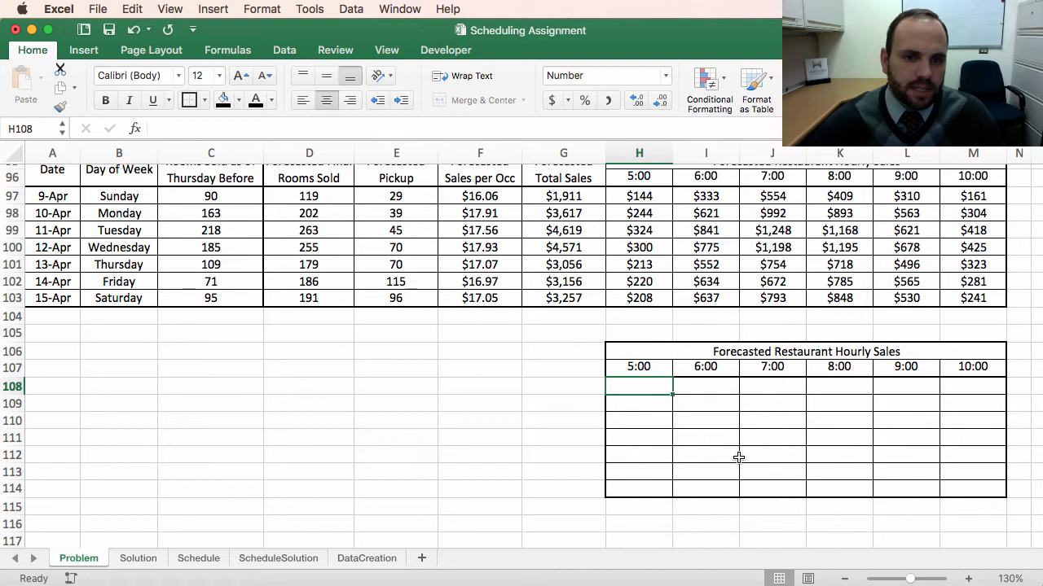
Step: Review the assignment's task list and scheduling guidelines above the tables
left_click(724, 352)
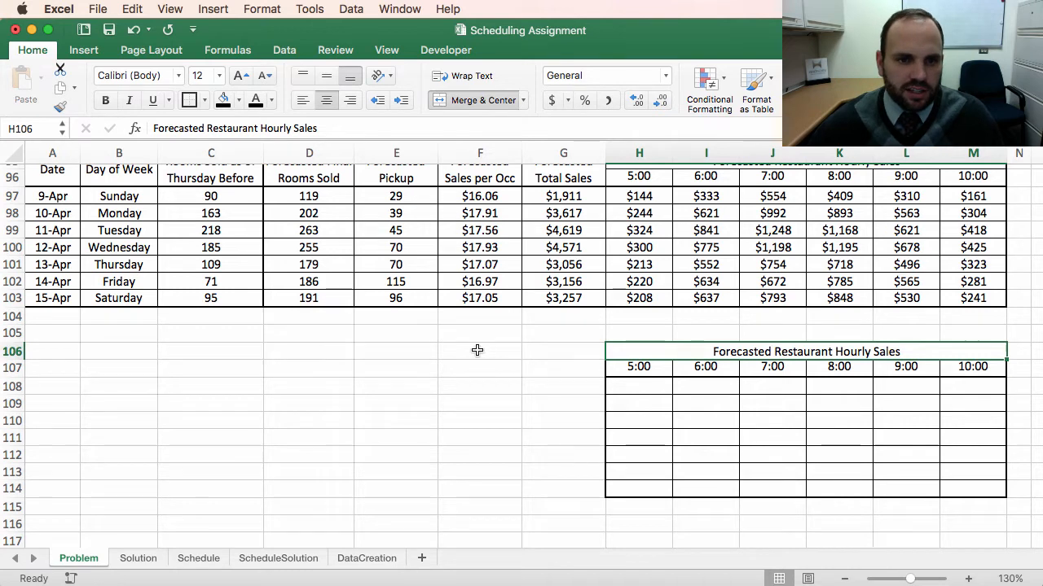
scroll(477, 350, "up", 10)
scroll(478, 350, "up", 8)
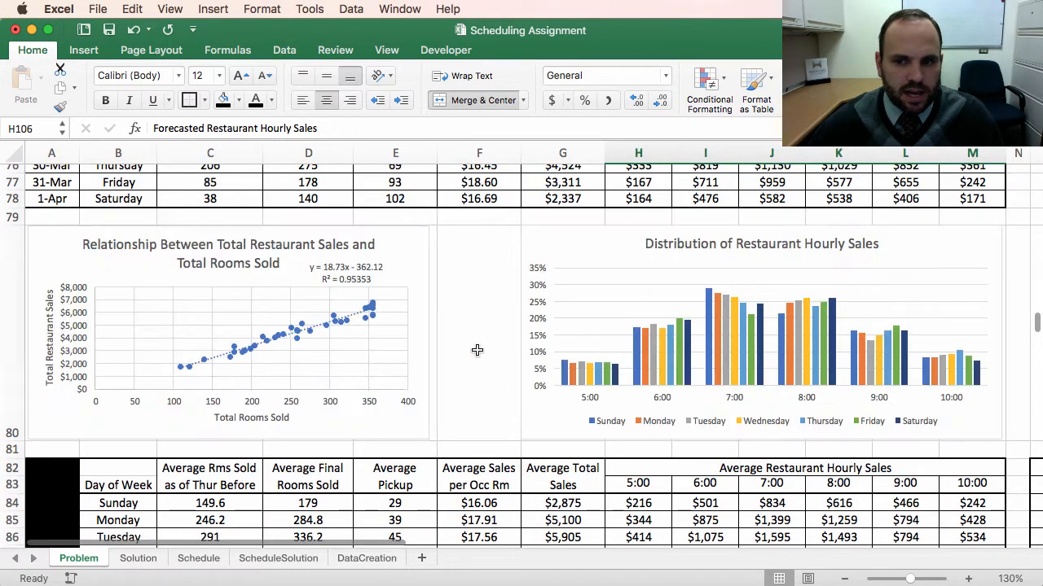
scroll(478, 346, "up", 18)
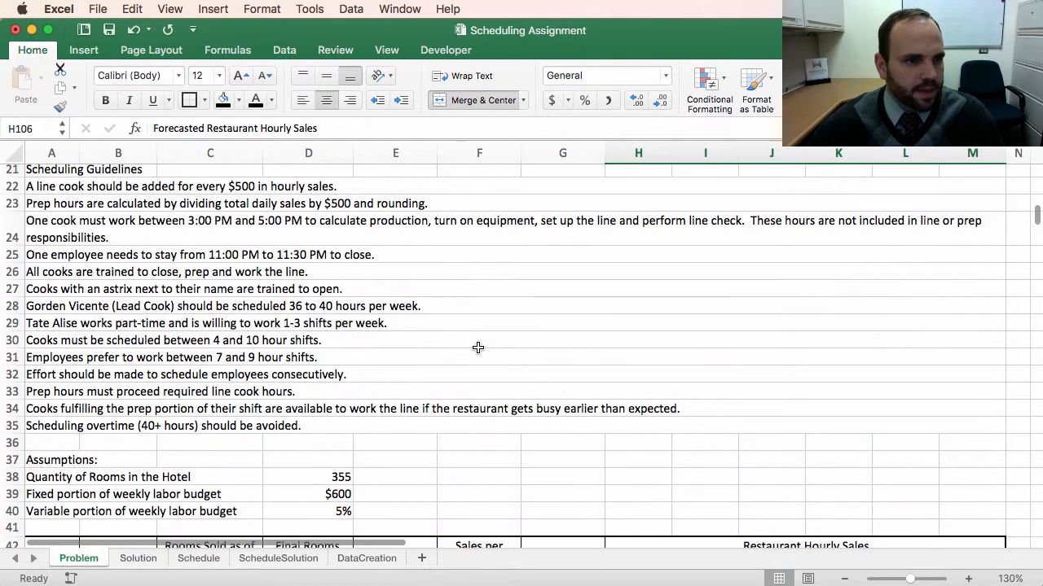
scroll(162, 312, "up", 3)
scroll(162, 312, "up", 3)
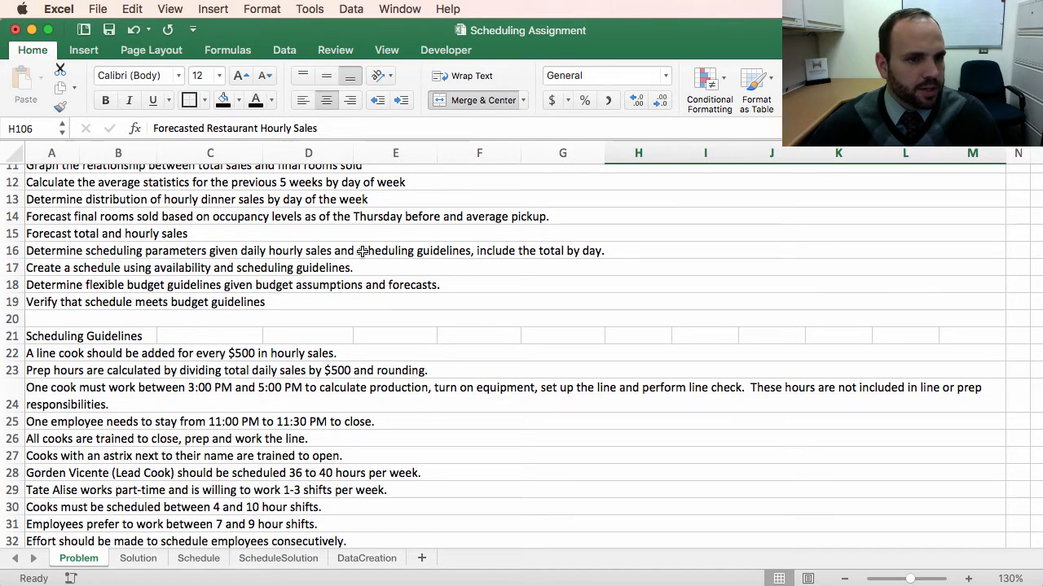
scroll(658, 475, "down", 20)
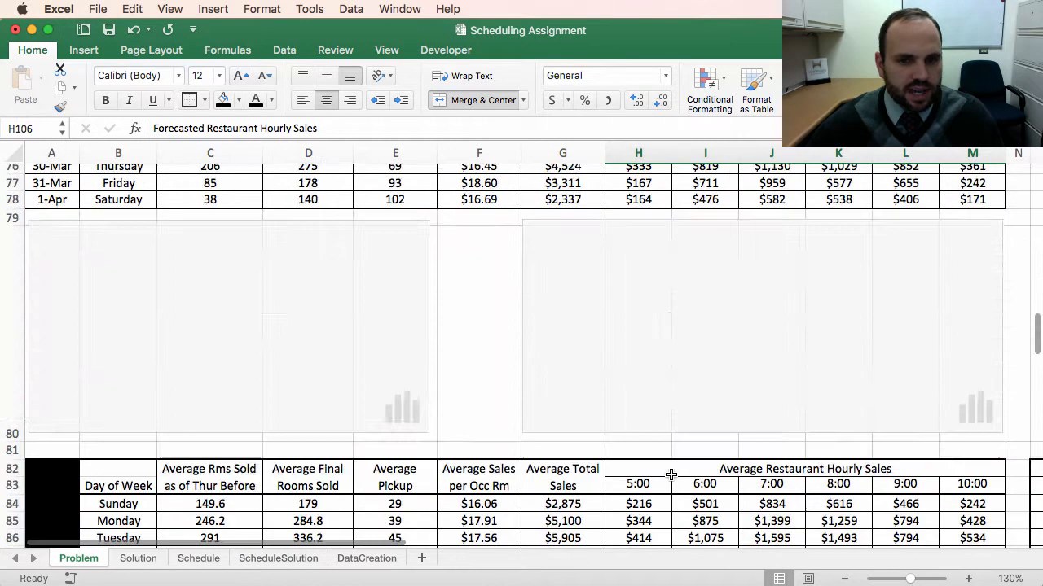
scroll(670, 475, "down", 7)
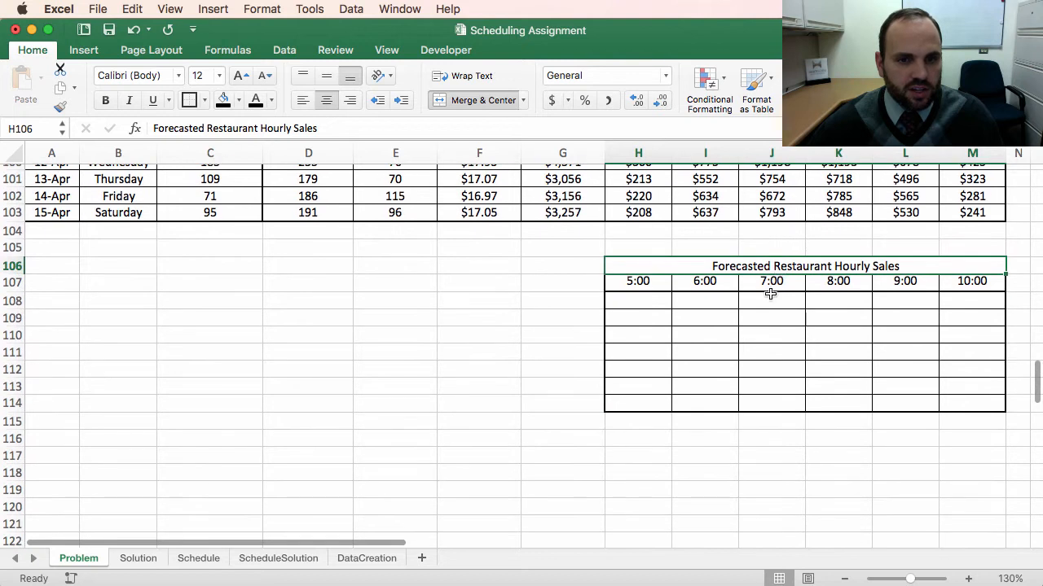
Step: Retitle the new table as Line Cook Scheduling Parameters
type("Li")
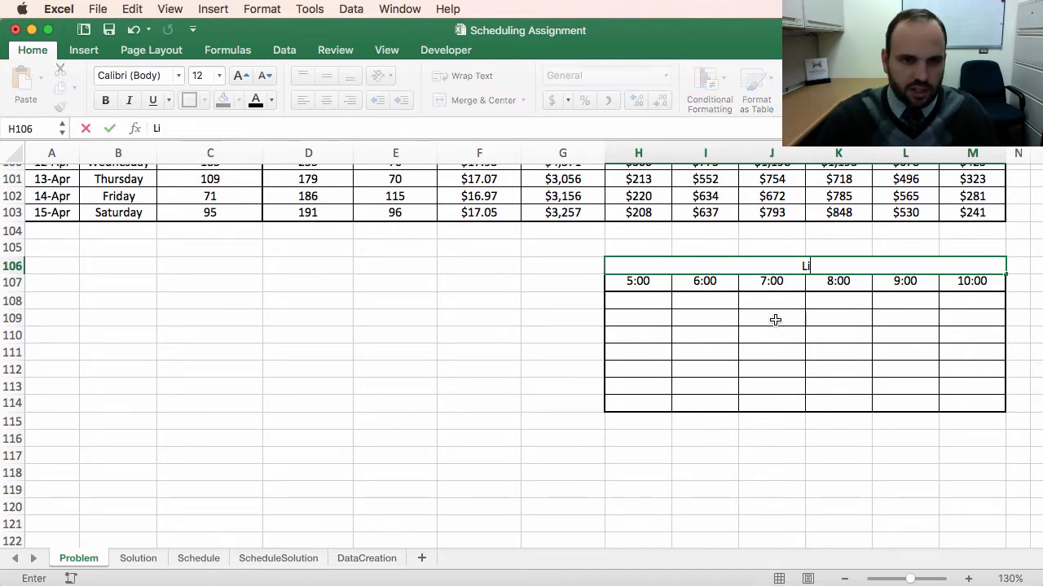
type("ne Cook")
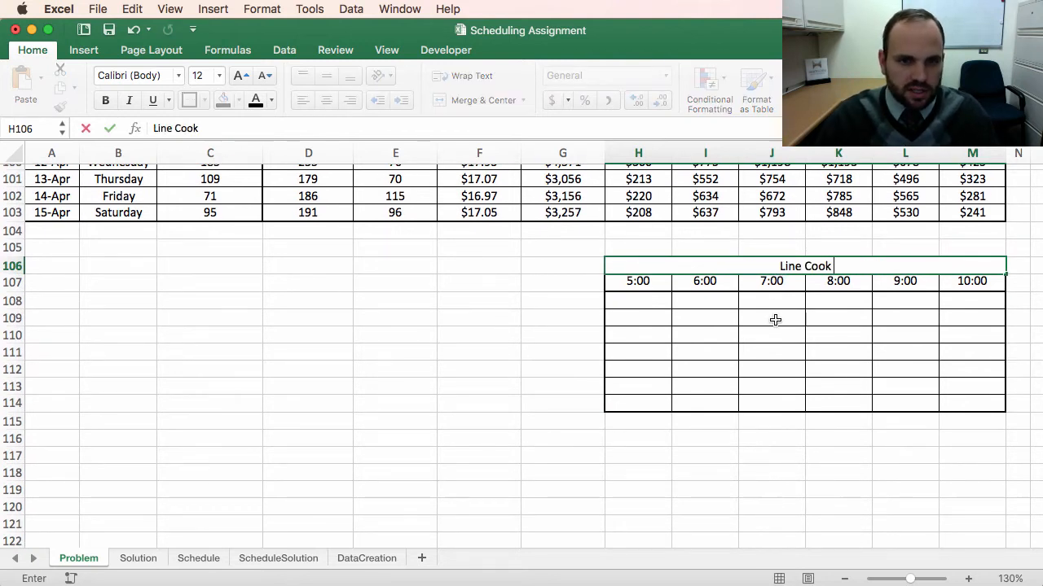
type(" Sc")
type("he")
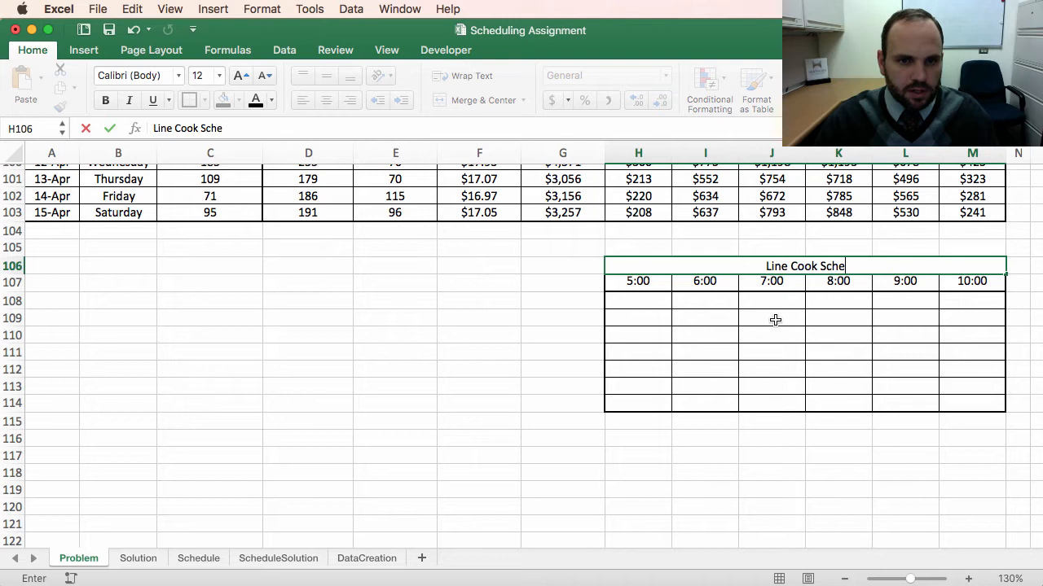
type("duling P")
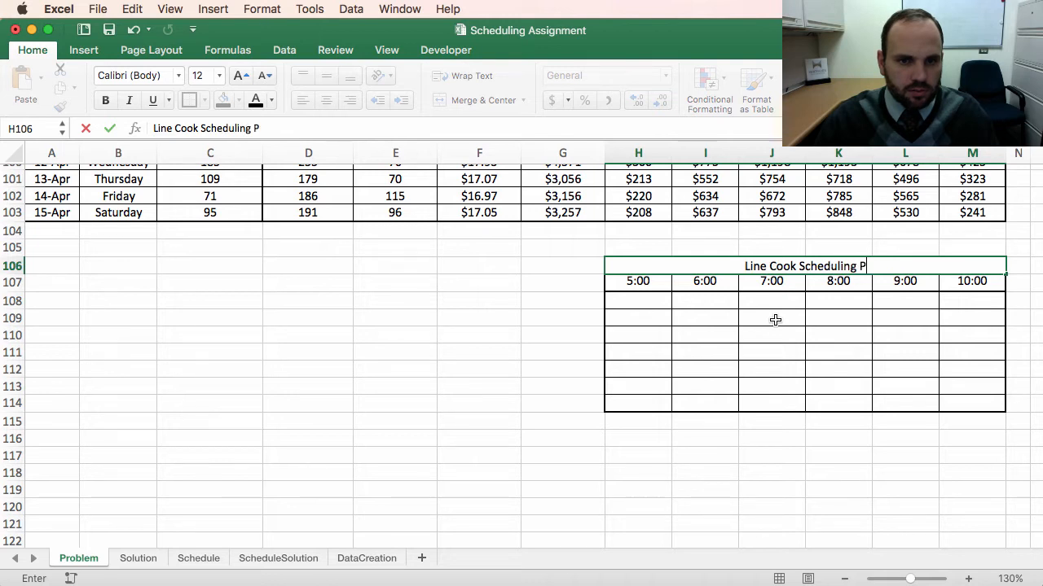
type("arameters")
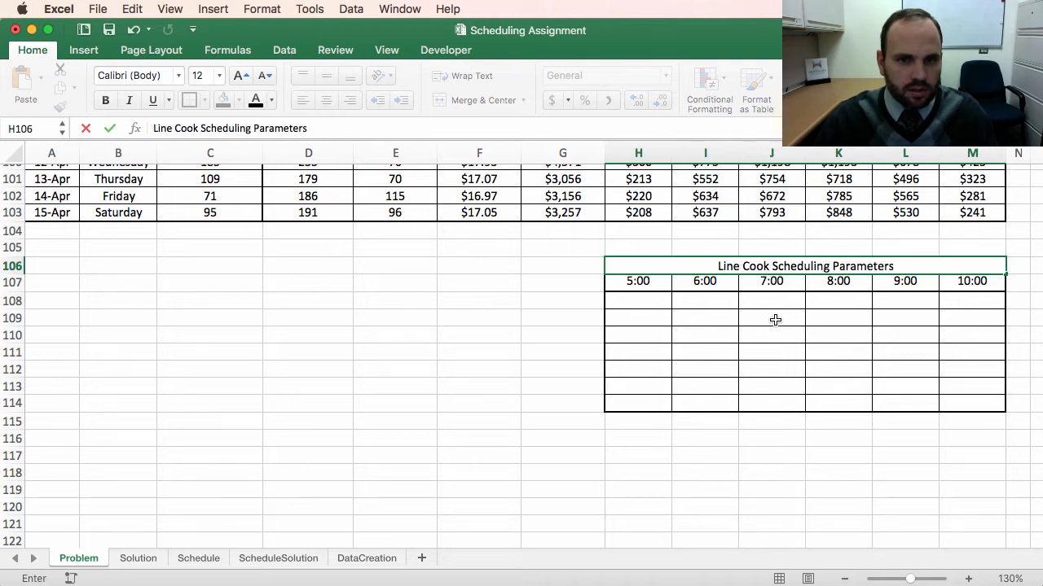
key("Return")
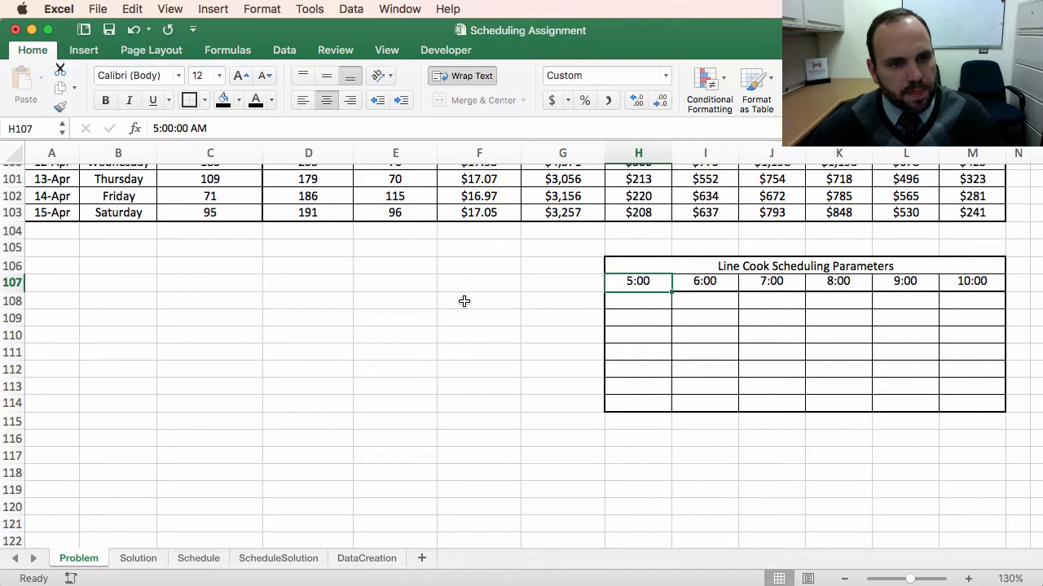
Step: Reread the scheduling guidelines and check the formula behind the Sunday 5:00 forecast cell
scroll(461, 300, "up", 15)
scroll(461, 300, "up", 4)
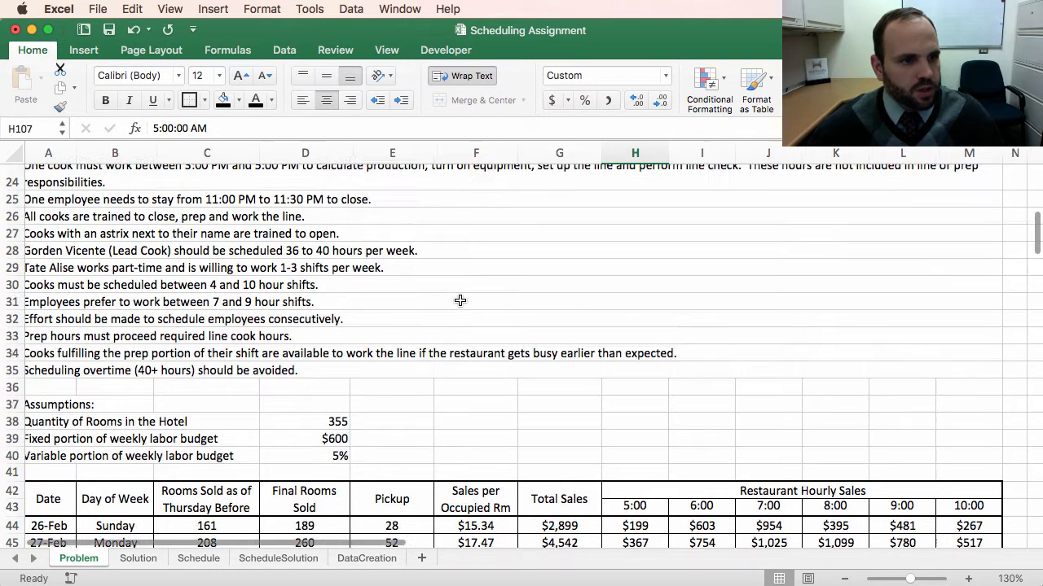
scroll(390, 303, "right", 1)
scroll(334, 306, "up", 1)
scroll(334, 306, "left", 1)
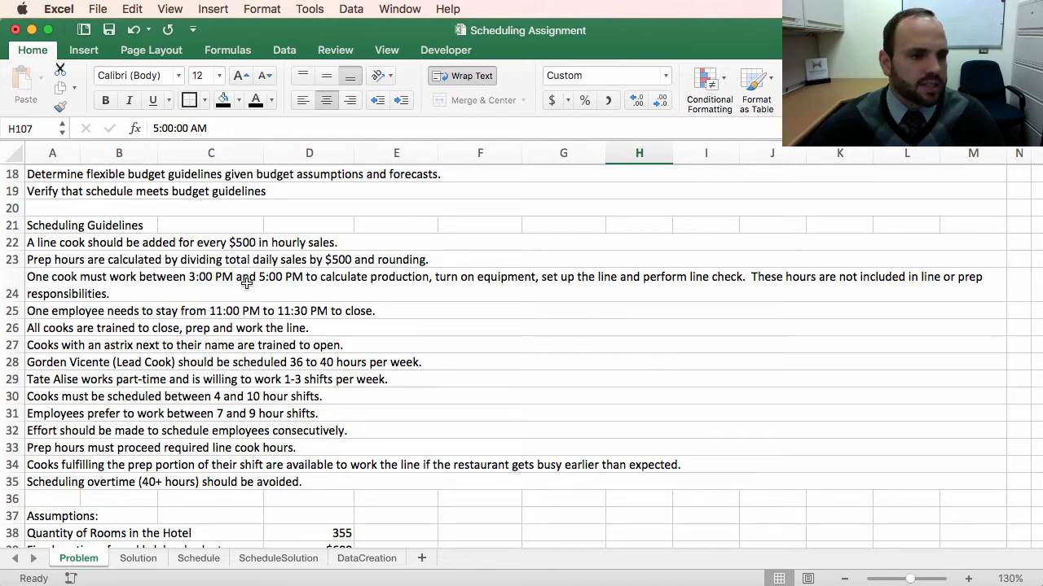
left_click(191, 281)
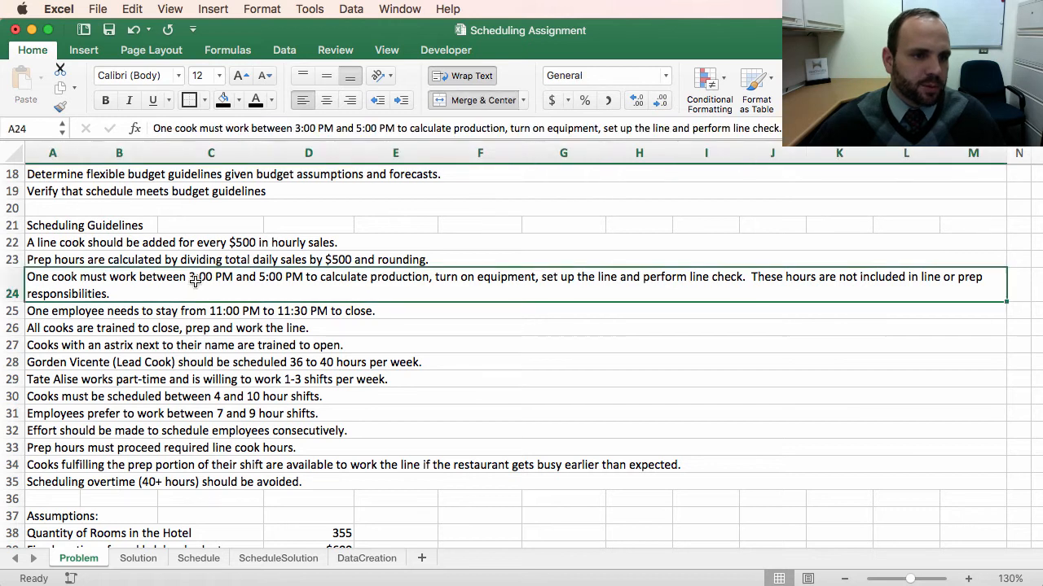
left_click(289, 312)
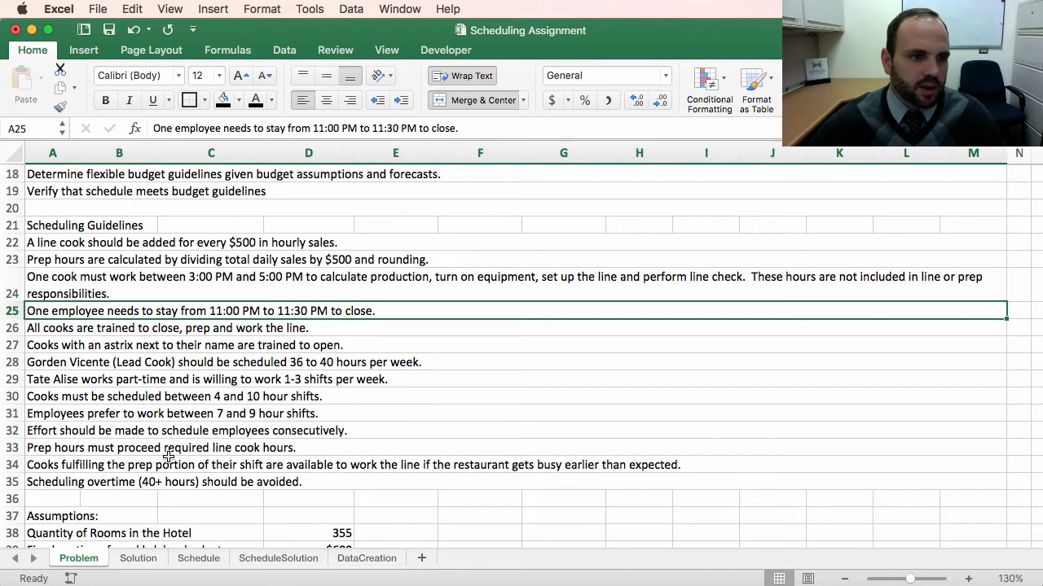
scroll(163, 456, "down", 20)
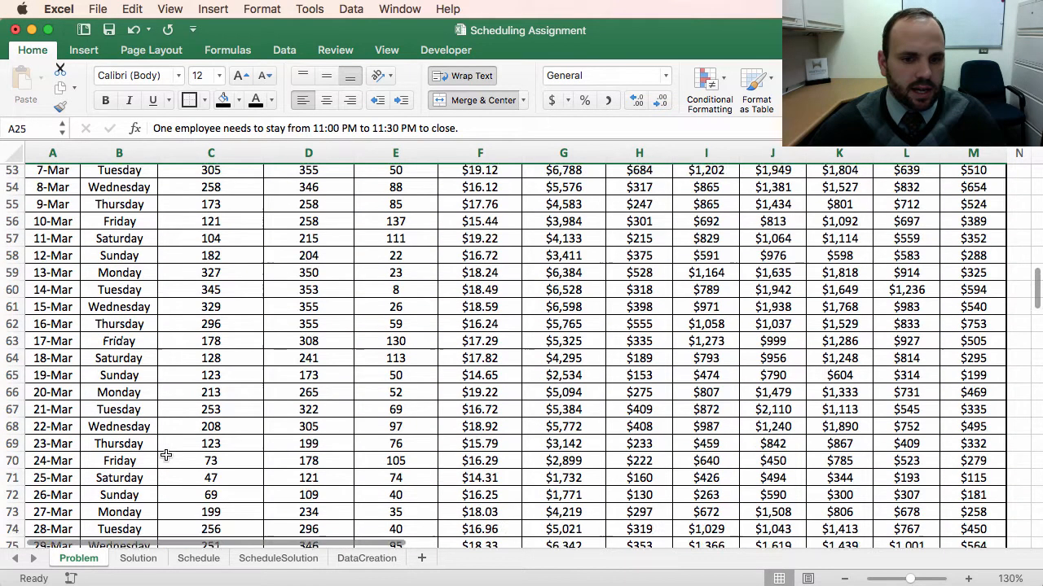
scroll(167, 452, "down", 6)
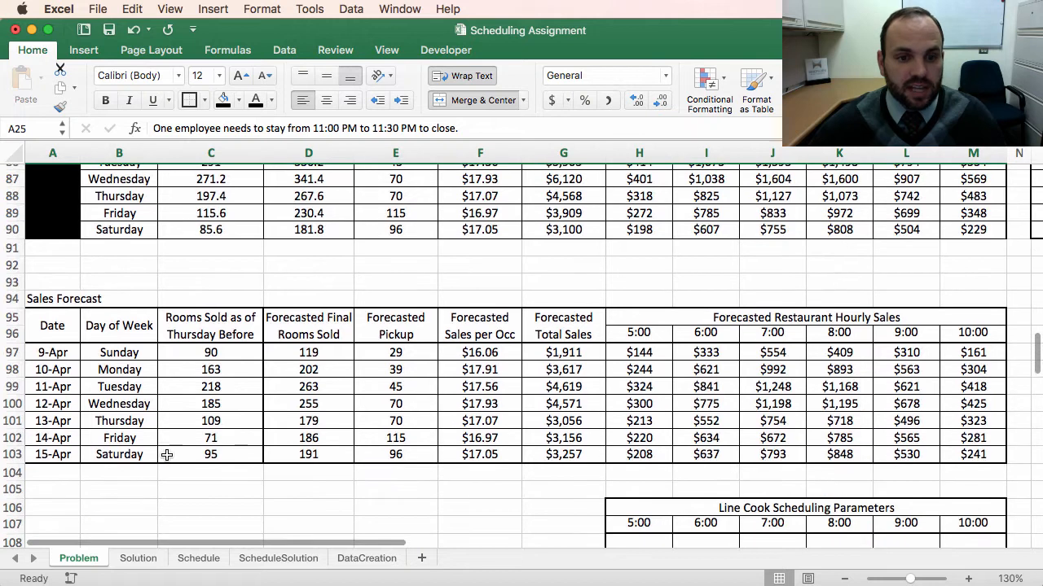
scroll(202, 310, "up", 20)
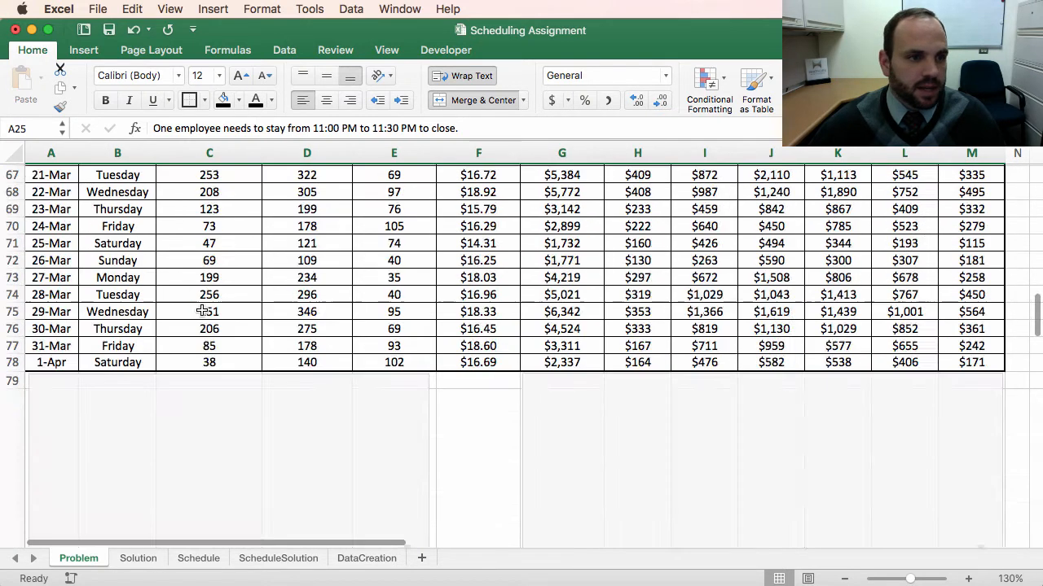
scroll(202, 310, "down", 4)
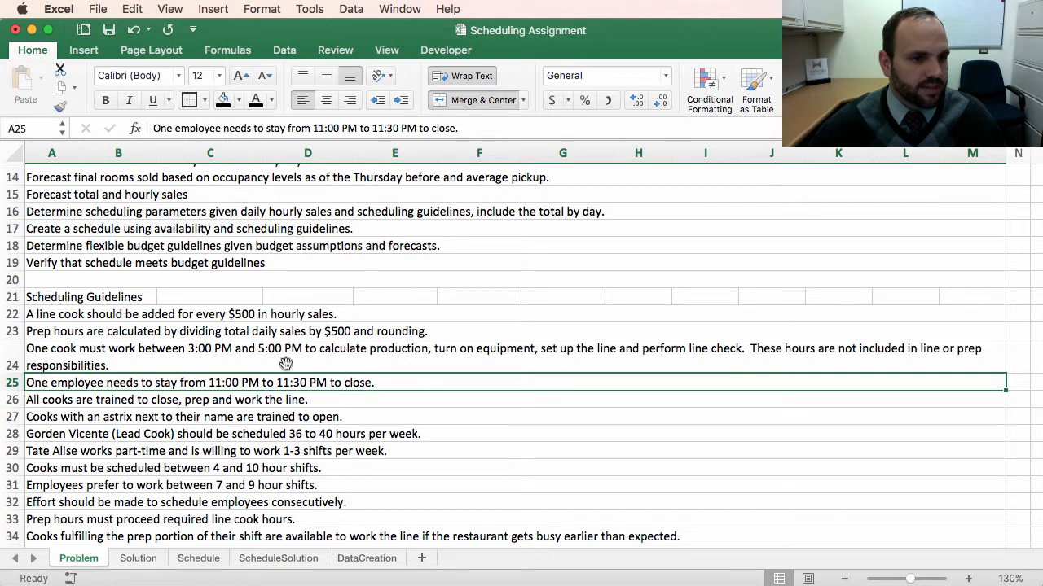
scroll(402, 405, "down", 13)
scroll(402, 405, "down", 14)
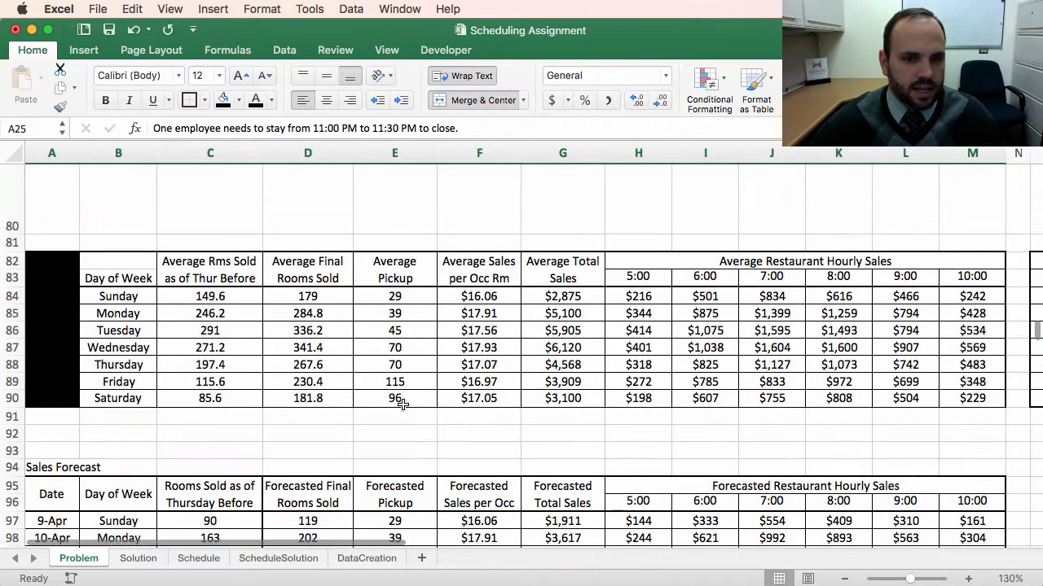
scroll(402, 405, "down", 1)
scroll(403, 405, "up", 1)
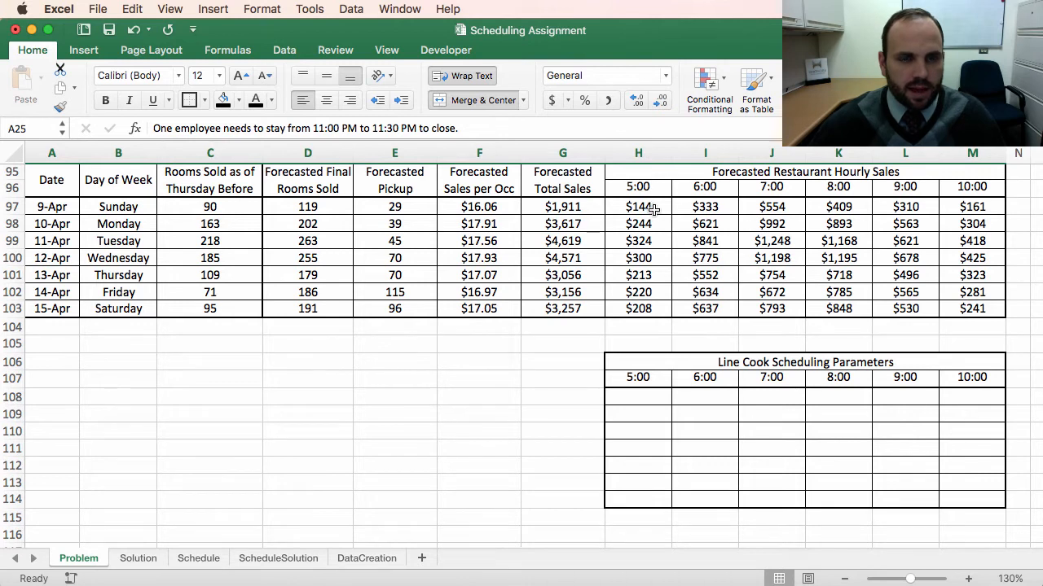
scroll(653, 210, "down", 2)
scroll(653, 209, "right", 1)
scroll(649, 233, "up", 1)
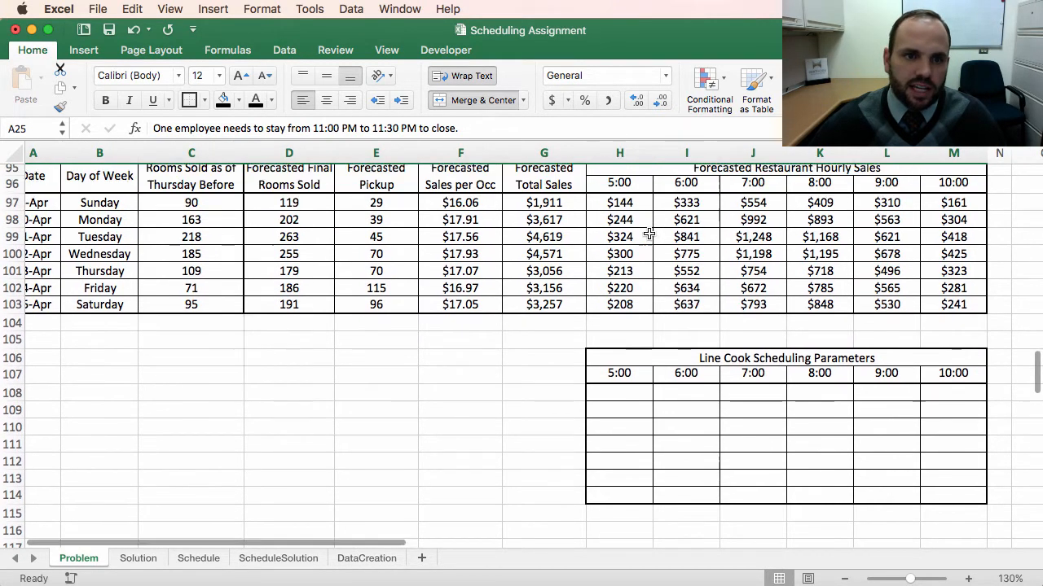
scroll(649, 233, "left", 1)
scroll(649, 234, "up", 1)
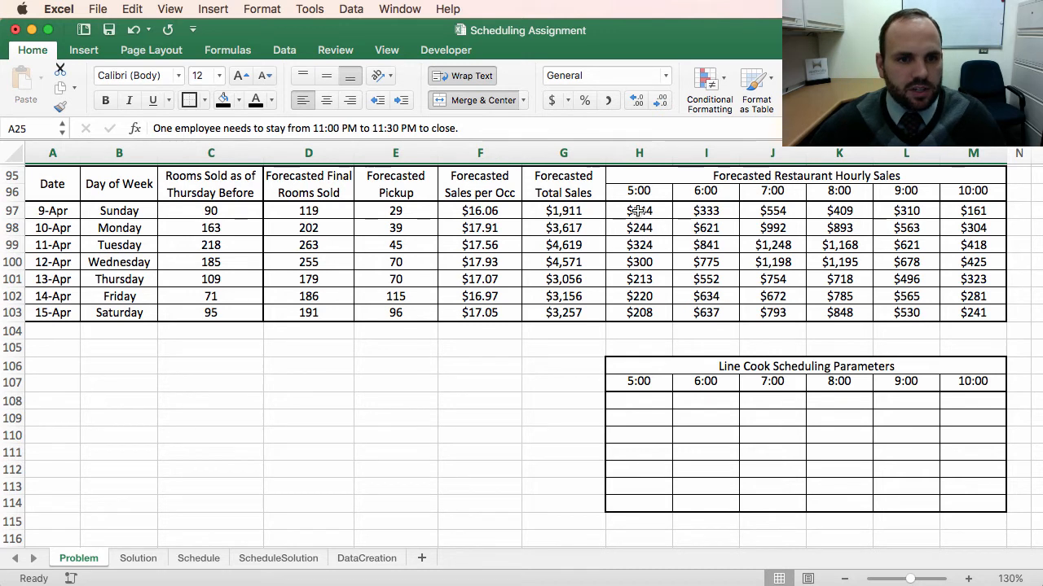
left_click(639, 212)
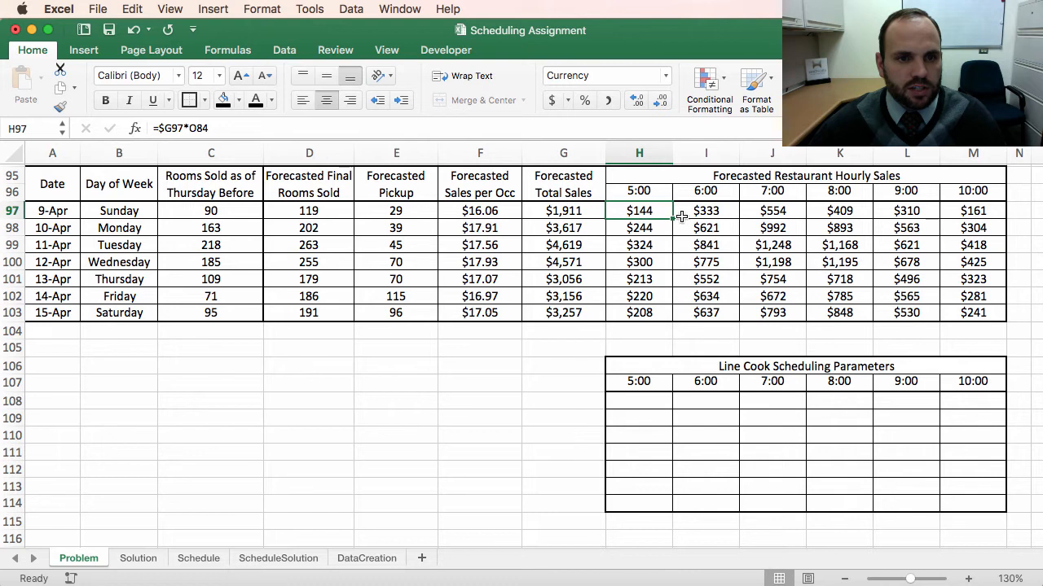
Step: Enter 1 line cook for Sunday's 5:00 and 6:00 slots in the parameters table
left_click(618, 405)
type("1")
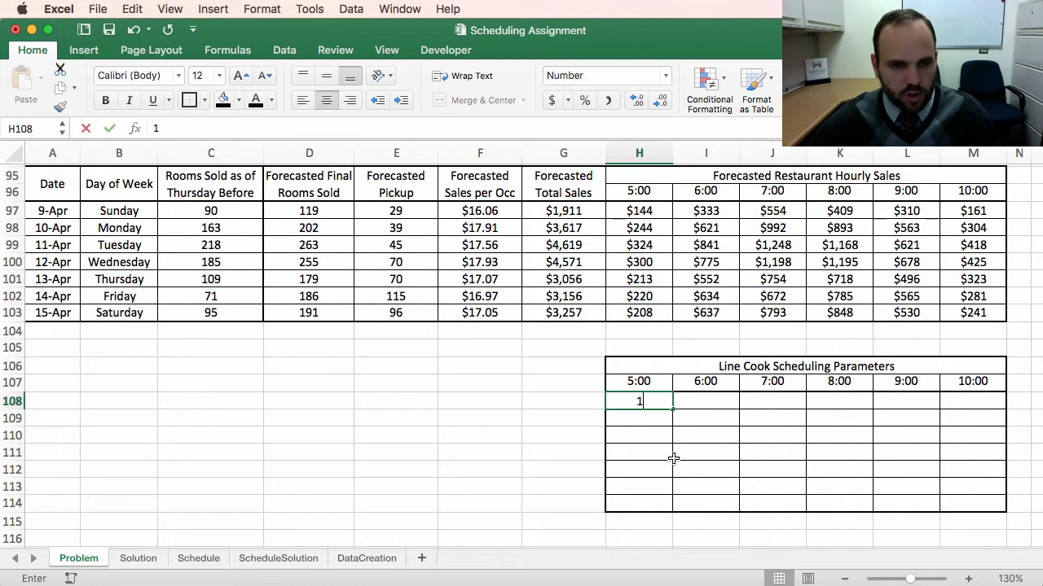
key("Return")
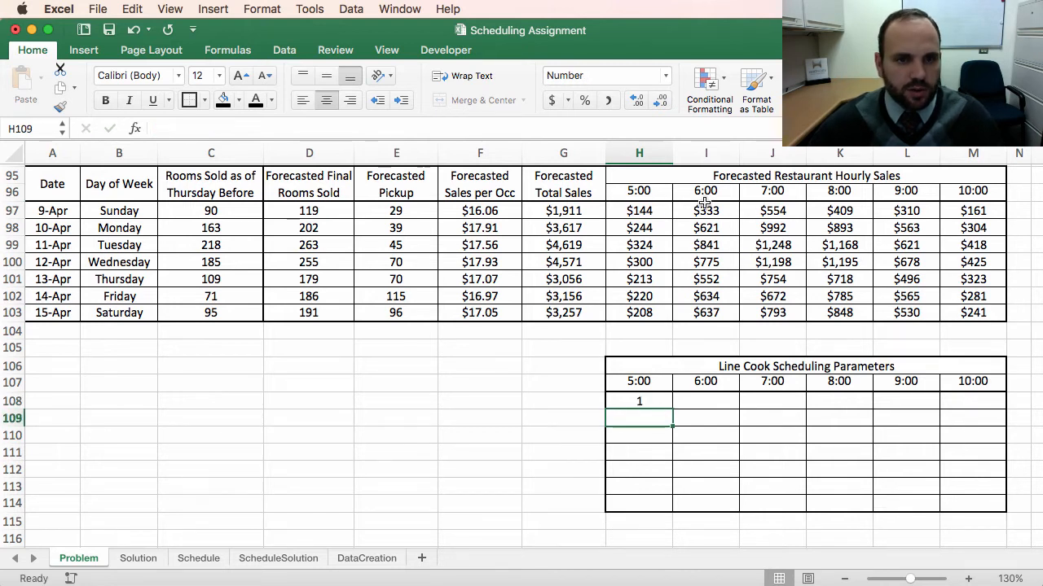
left_click(705, 402)
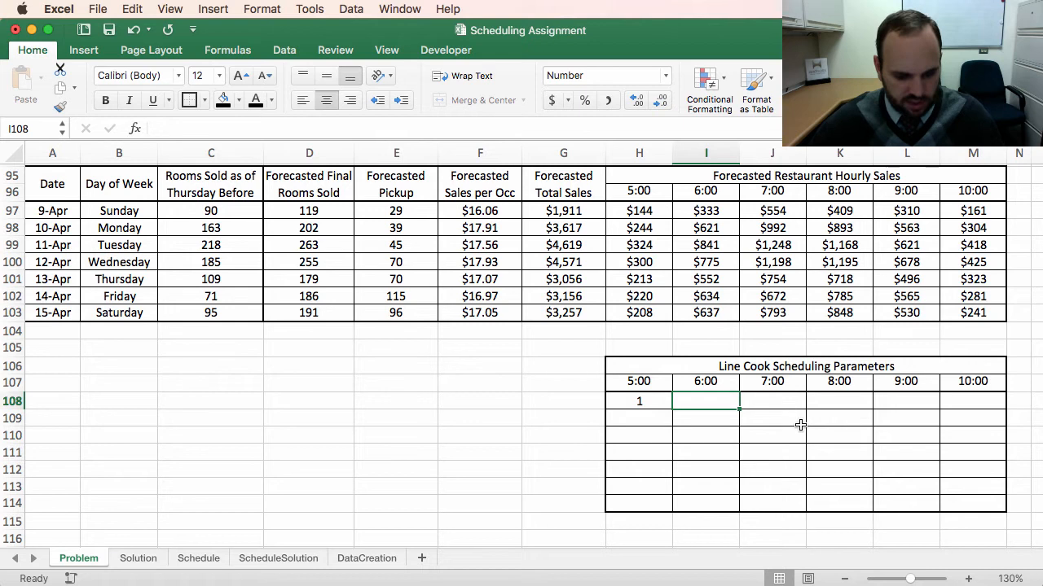
key("Return")
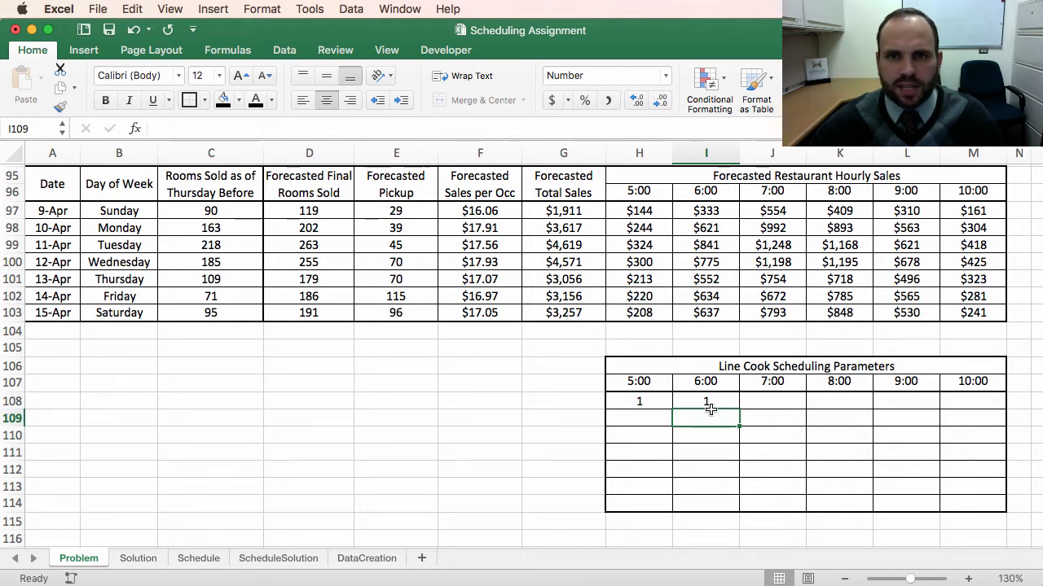
left_click(634, 401)
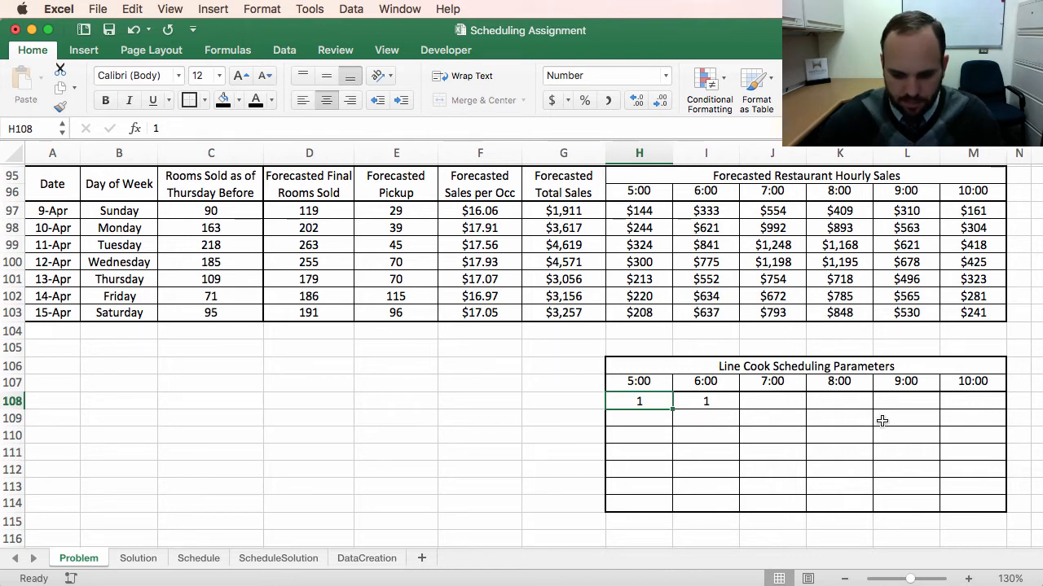
Step: Enter a formula in Sunday's 5:00 parameter cell that rounds up the Sunday 5:00 forecast sales divided by 500
type("=")
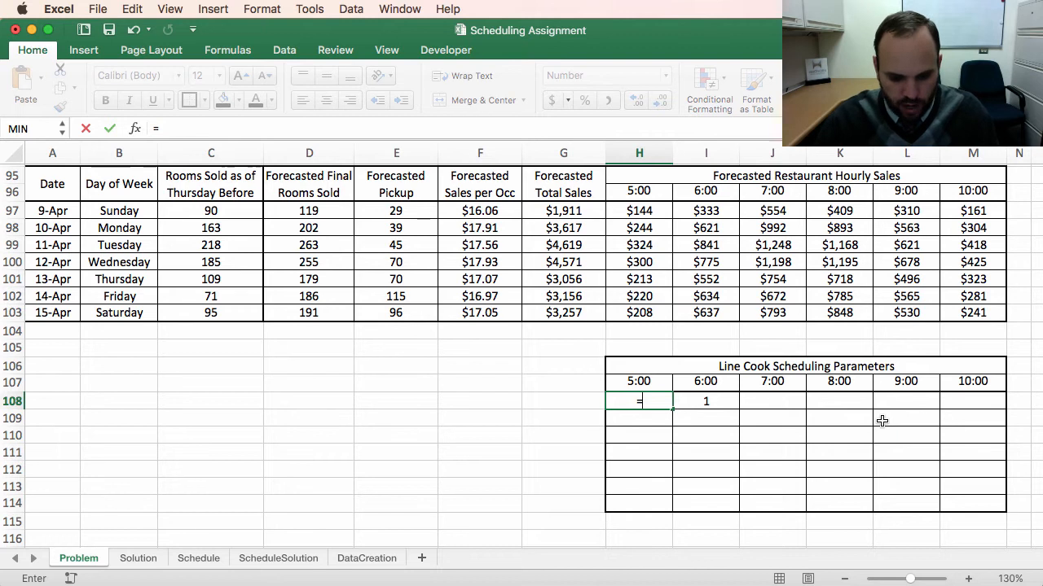
type("round")
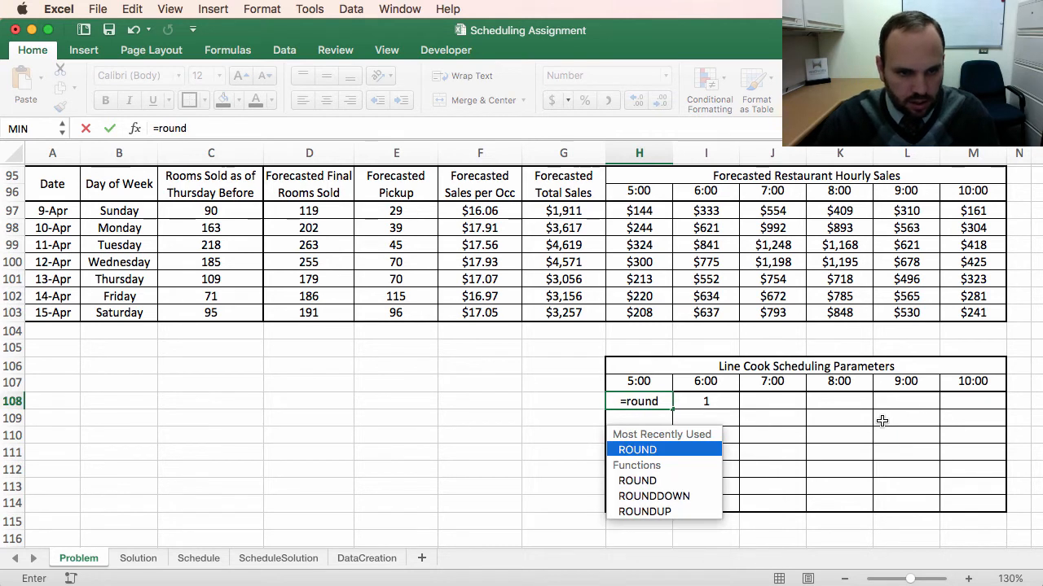
type("up(")
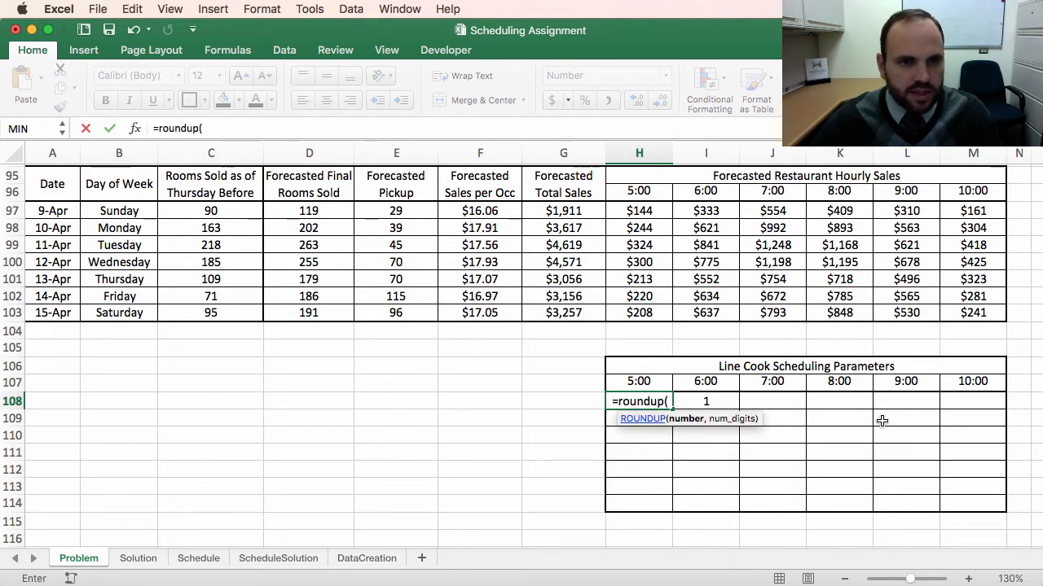
left_click(637, 210)
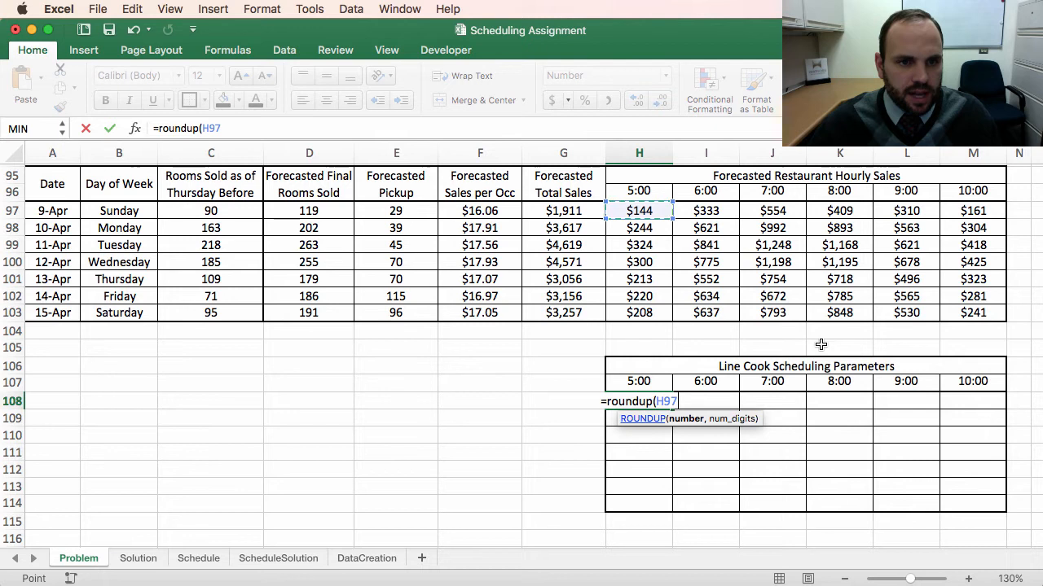
type("/")
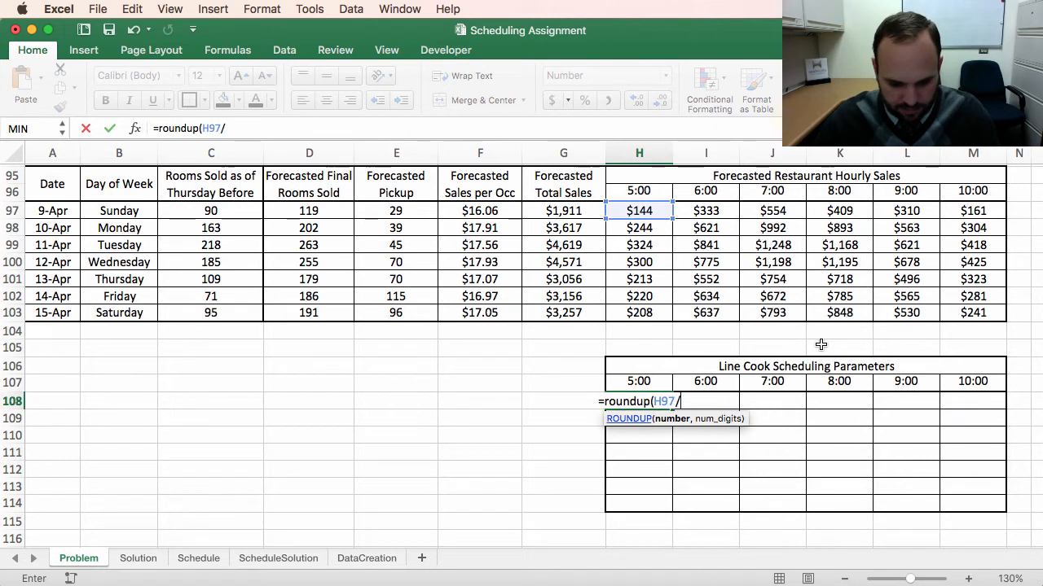
type("500")
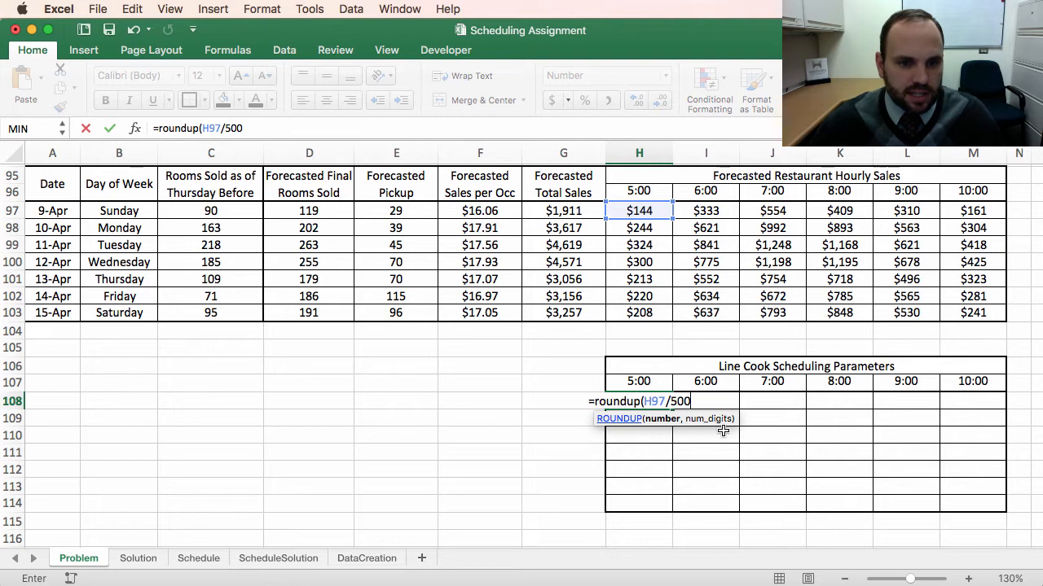
type(",")
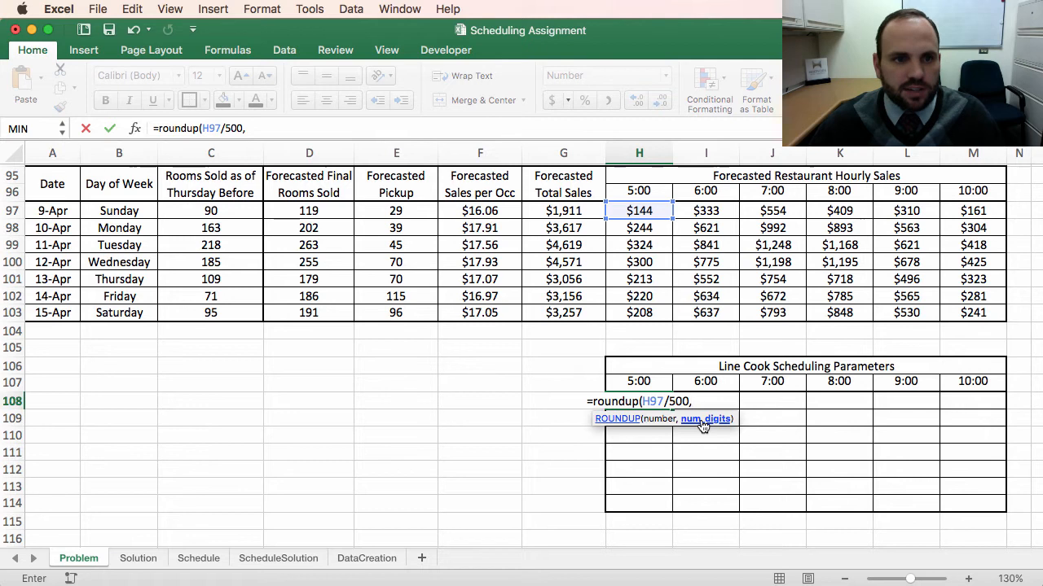
left_click(268, 128)
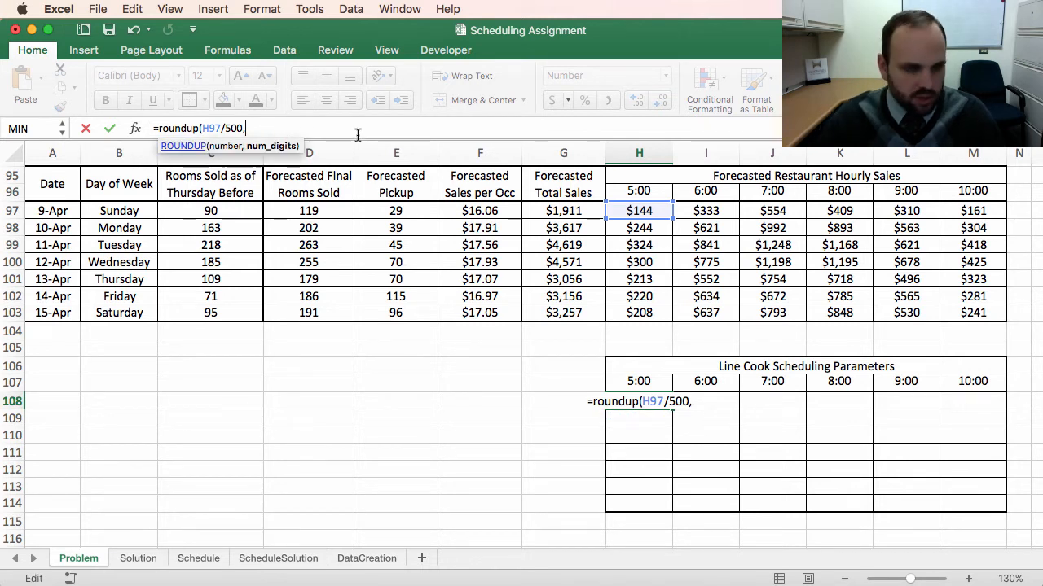
type(")")
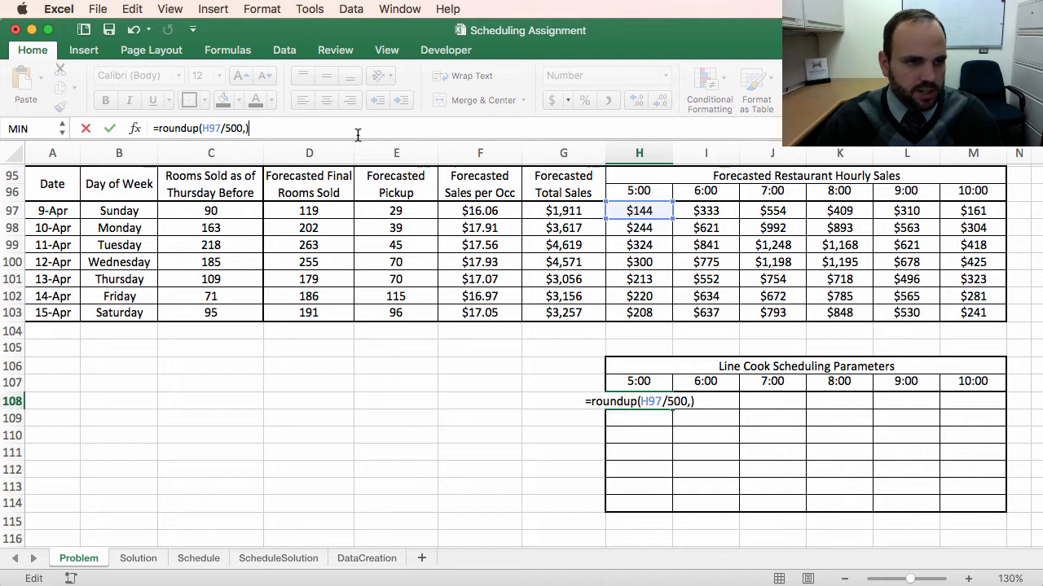
key("Return")
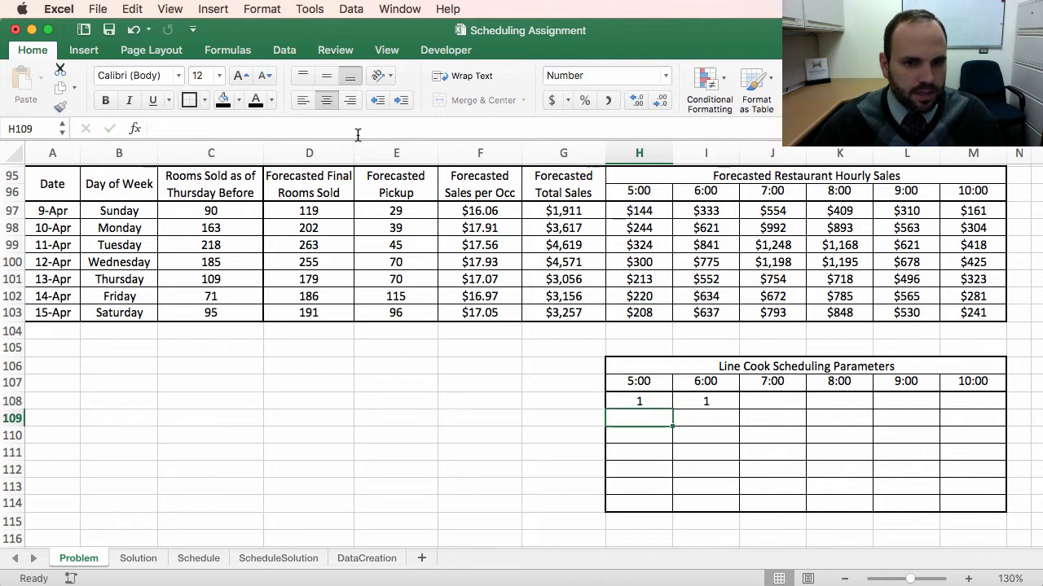
Step: Fill the ROUNDUP formula across Sunday's row through the 10:00 slot without copying formatting
left_click(649, 401)
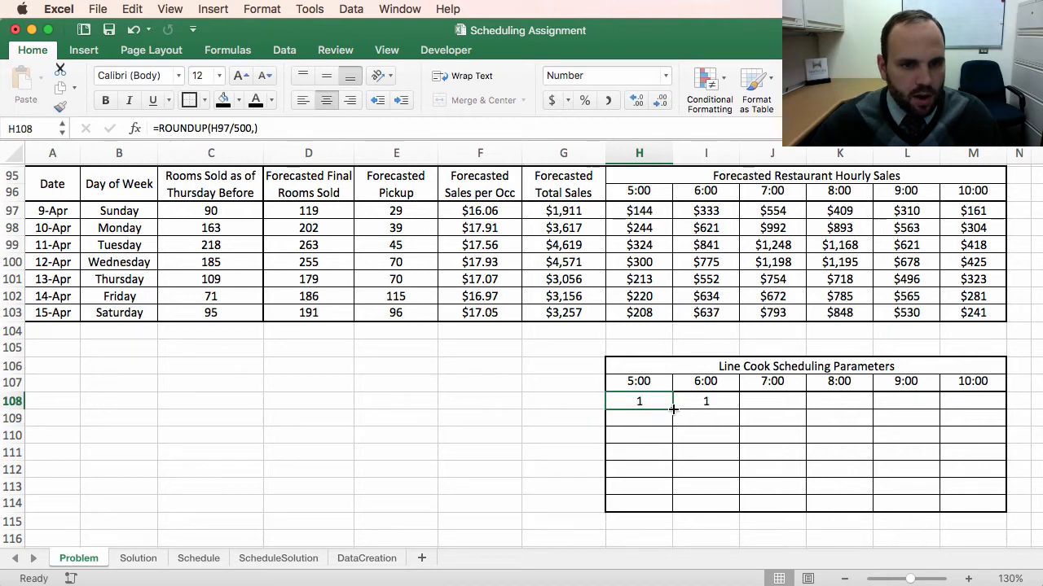
left_click_drag(672, 409, 984, 408)
left_click(1019, 420)
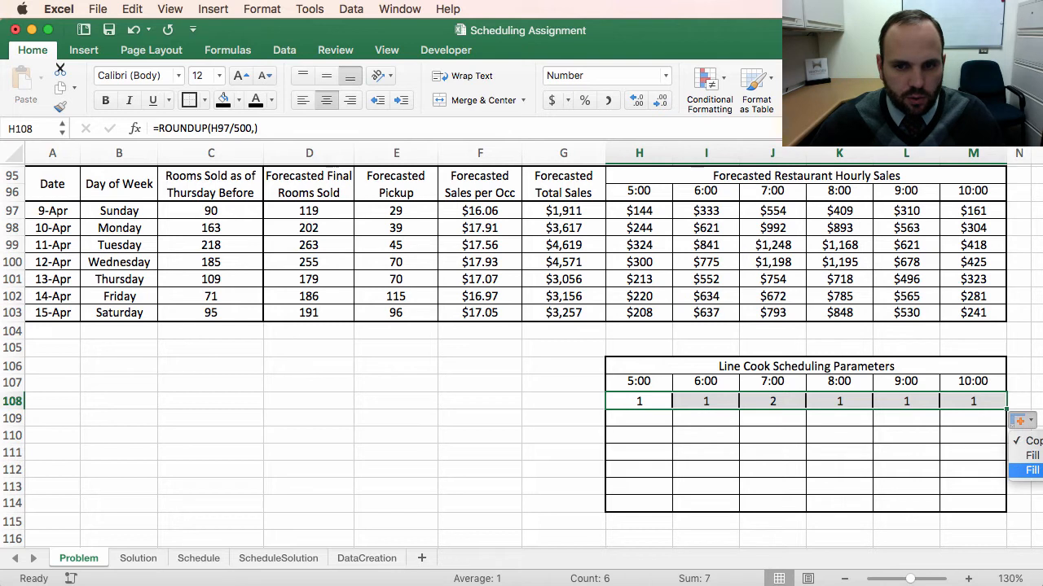
left_click(1030, 470)
Step: Inspect the formulas in the forecast hourly sales cells and the filled Sunday parameter cells
left_click(798, 484)
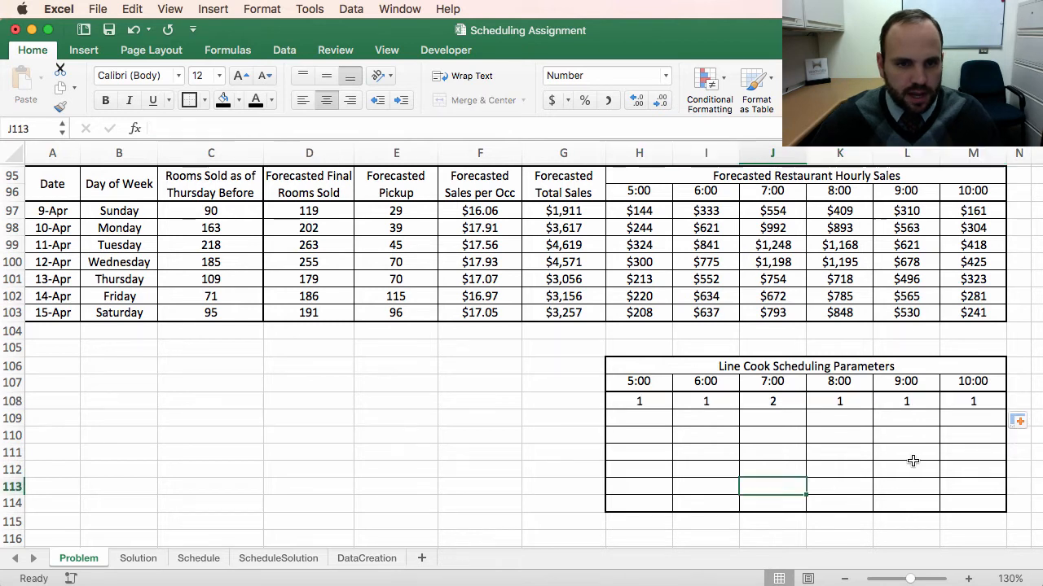
left_click(639, 210)
left_click(706, 212)
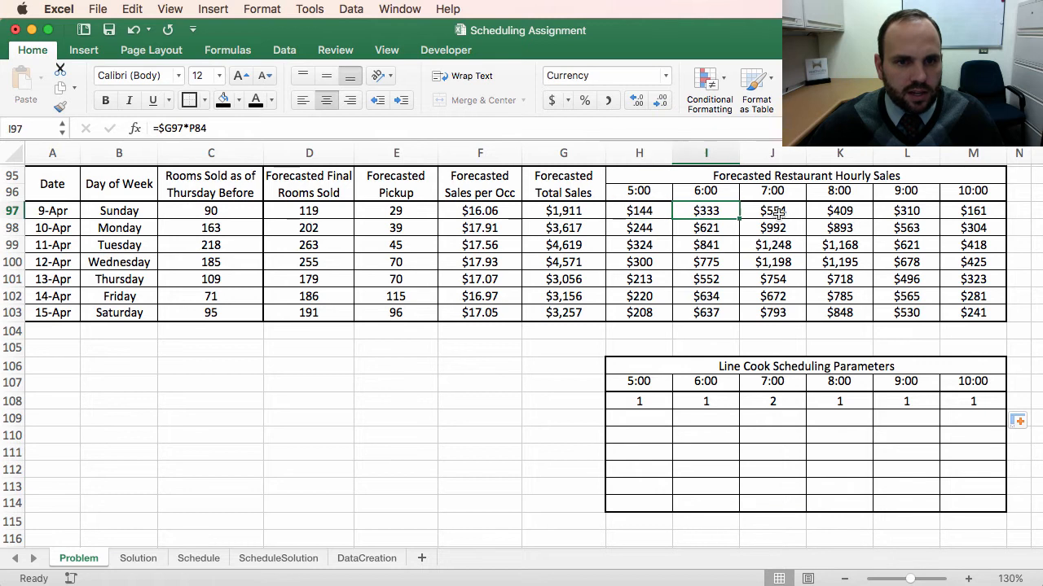
left_click(774, 211)
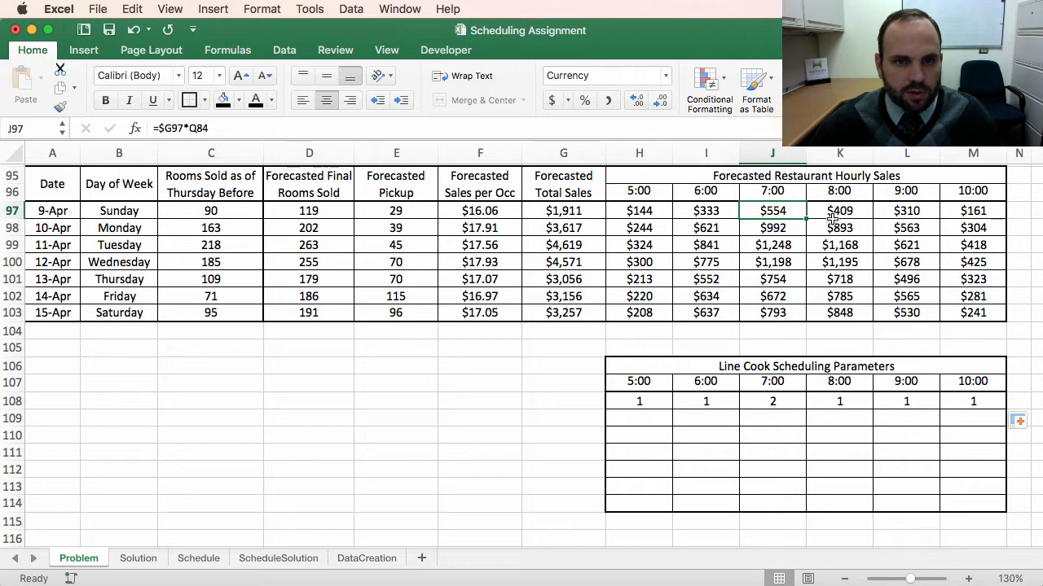
left_click(843, 405)
left_click(896, 403)
left_click(947, 404)
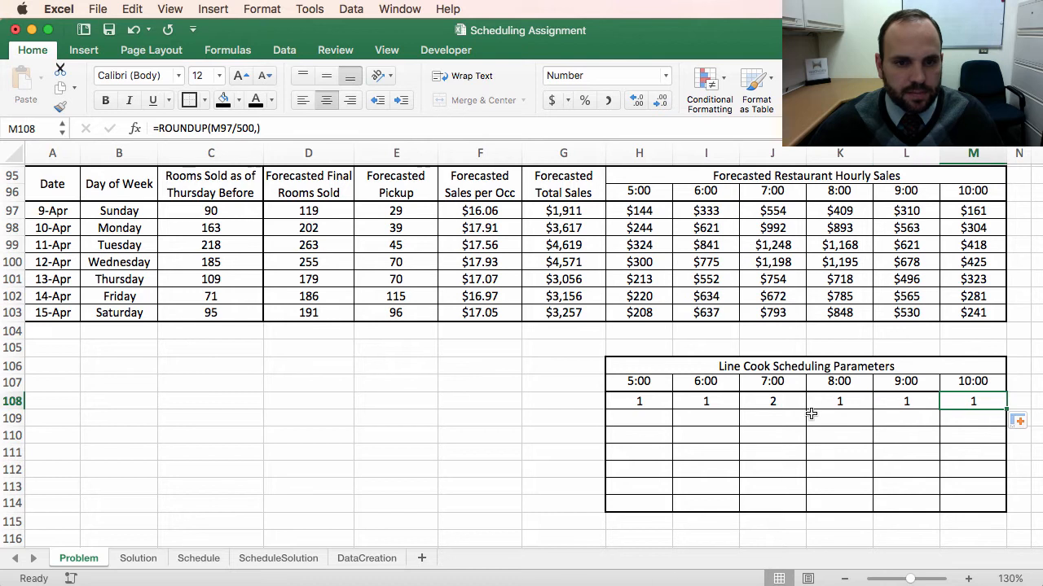
Step: Fill the Sunday parameter formulas down through Saturday's row without copying formatting
left_click_drag(644, 402, 954, 401)
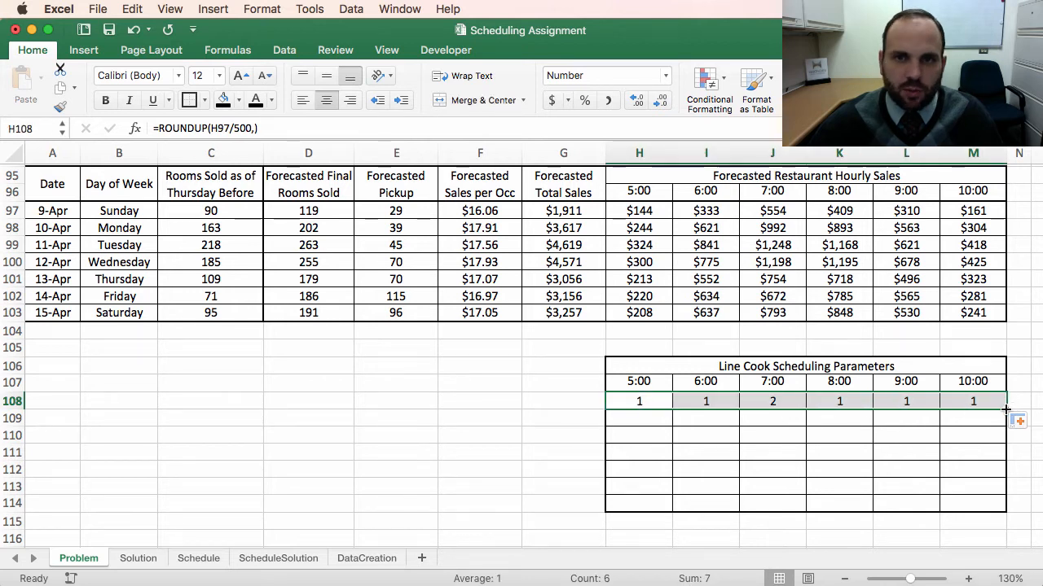
left_click_drag(1006, 409, 999, 504)
left_click(1020, 528)
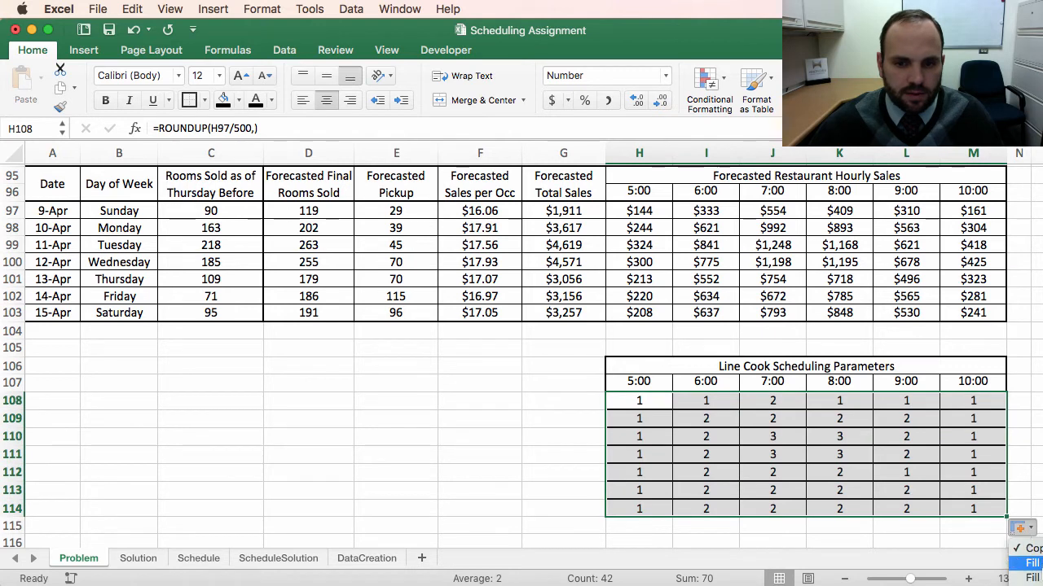
left_click(1030, 577)
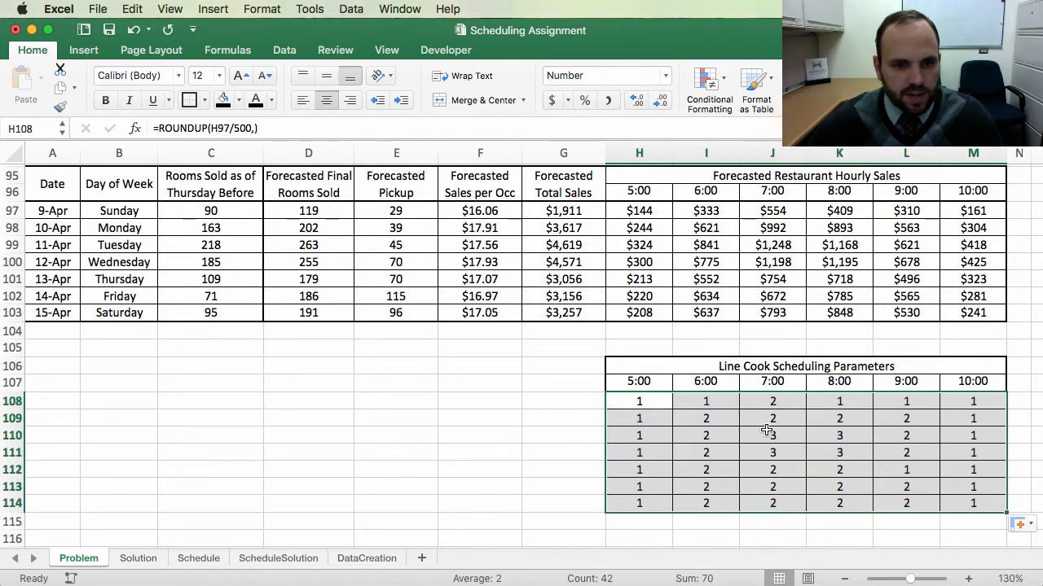
left_click(652, 413)
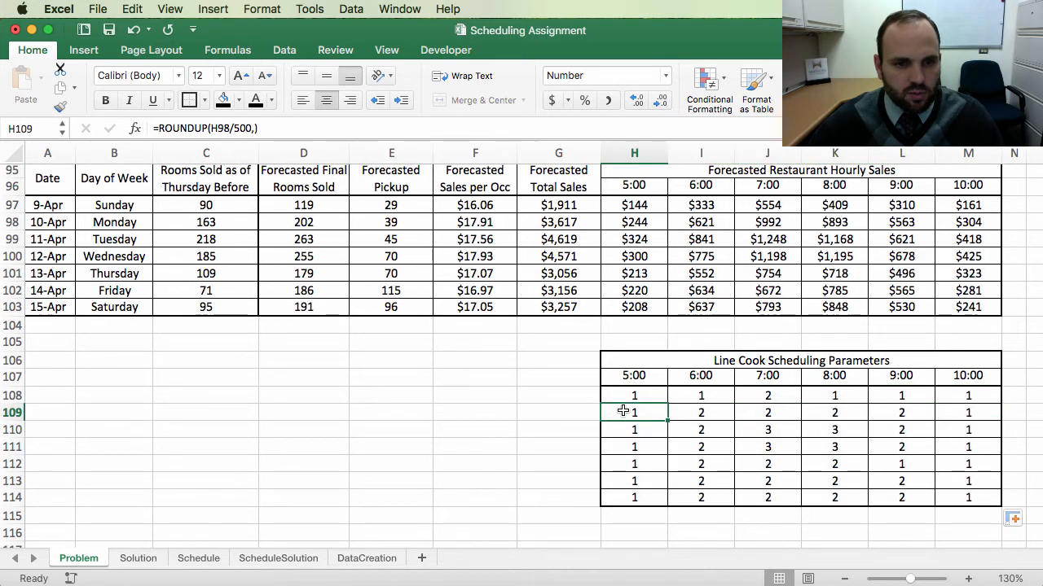
Step: Copy the Day of Week column from the sales forecast and paste it to the left of the parameters table
scroll(488, 330, "up", 5)
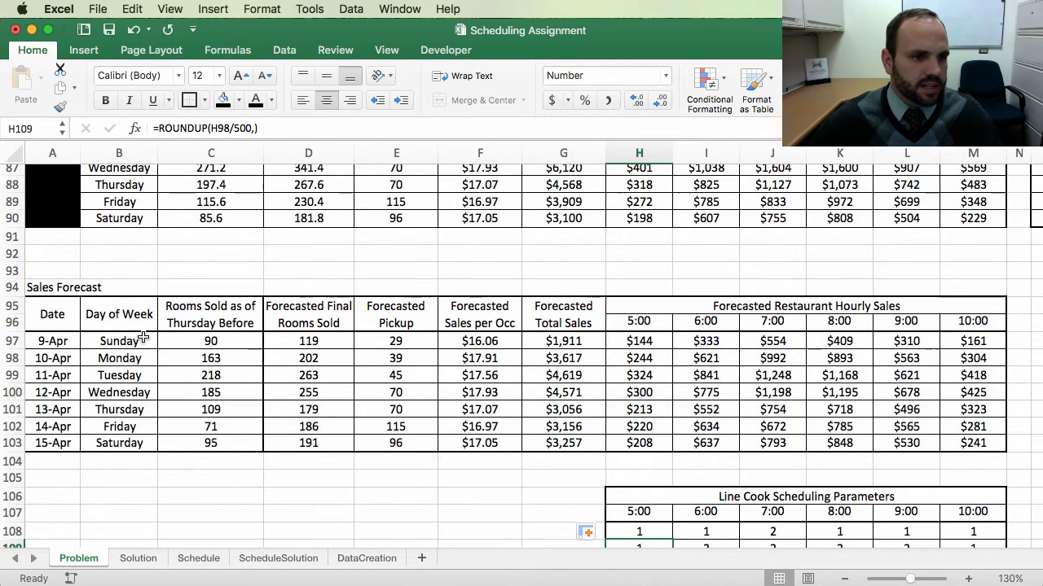
left_click_drag(118, 319, 131, 444)
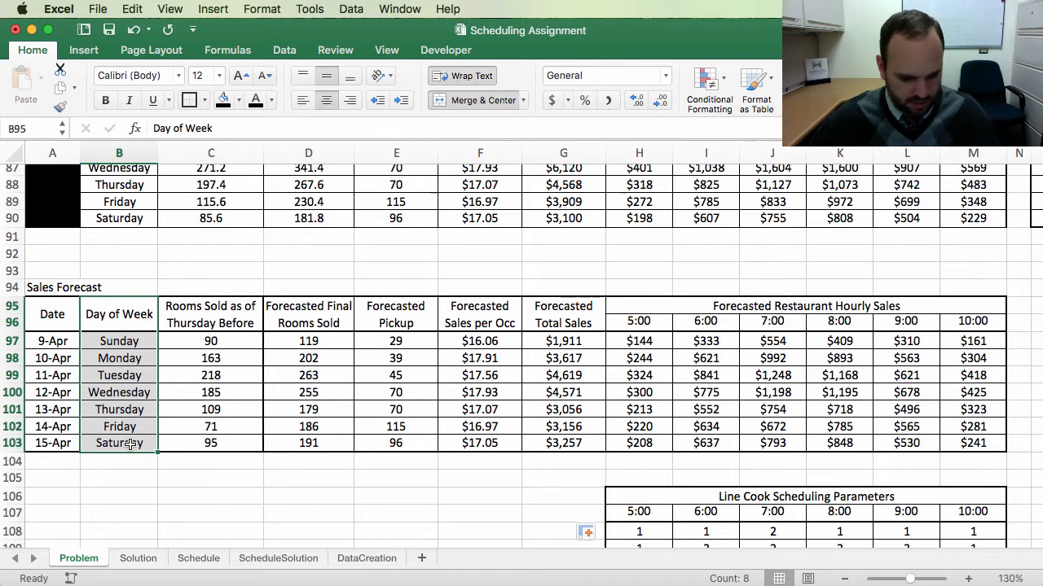
key("super+c")
scroll(470, 374, "down", 4)
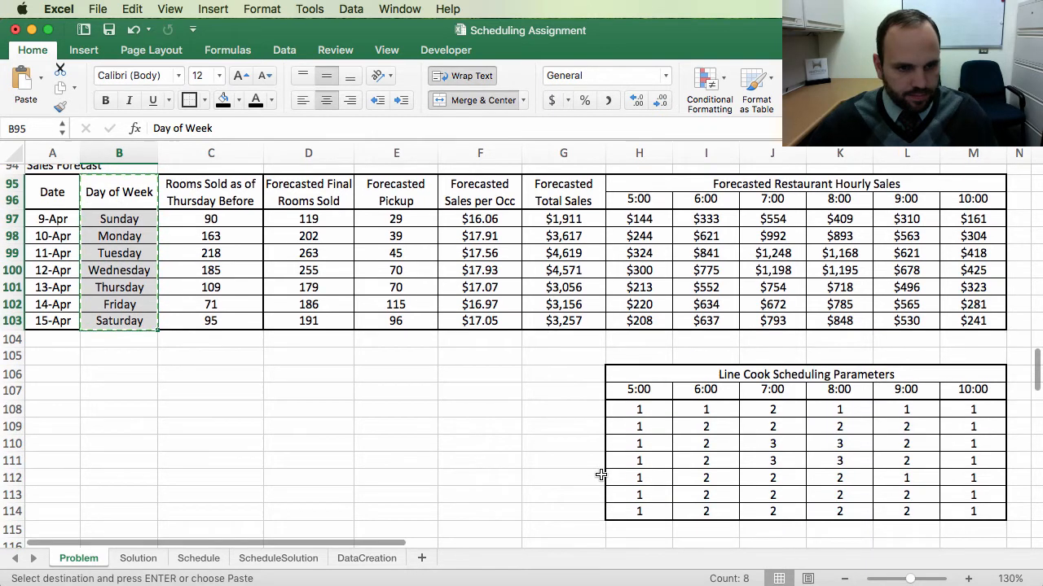
left_click(470, 375)
key("super+v")
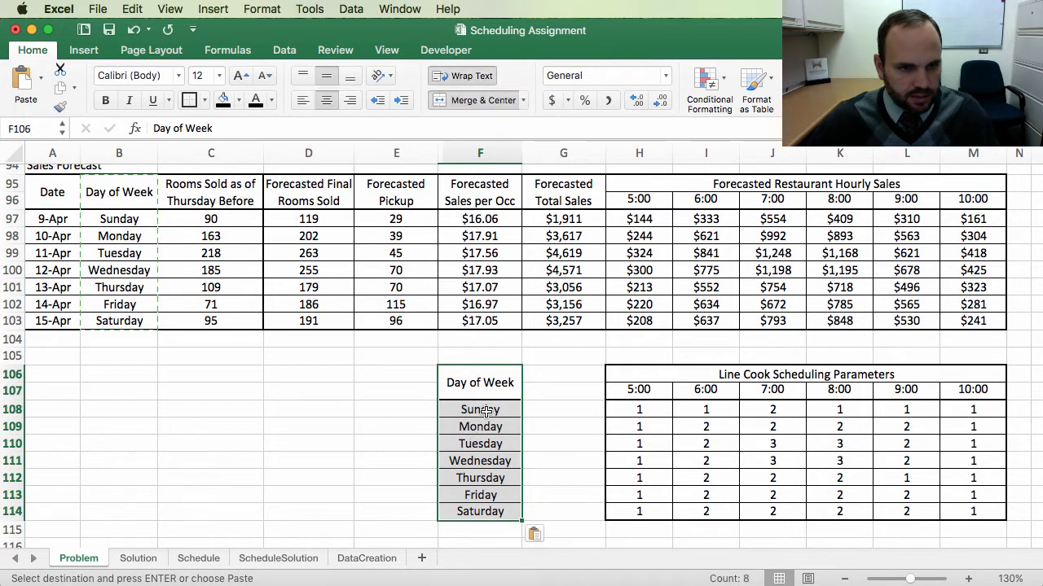
left_click(480, 410)
left_click_drag(458, 383, 458, 513)
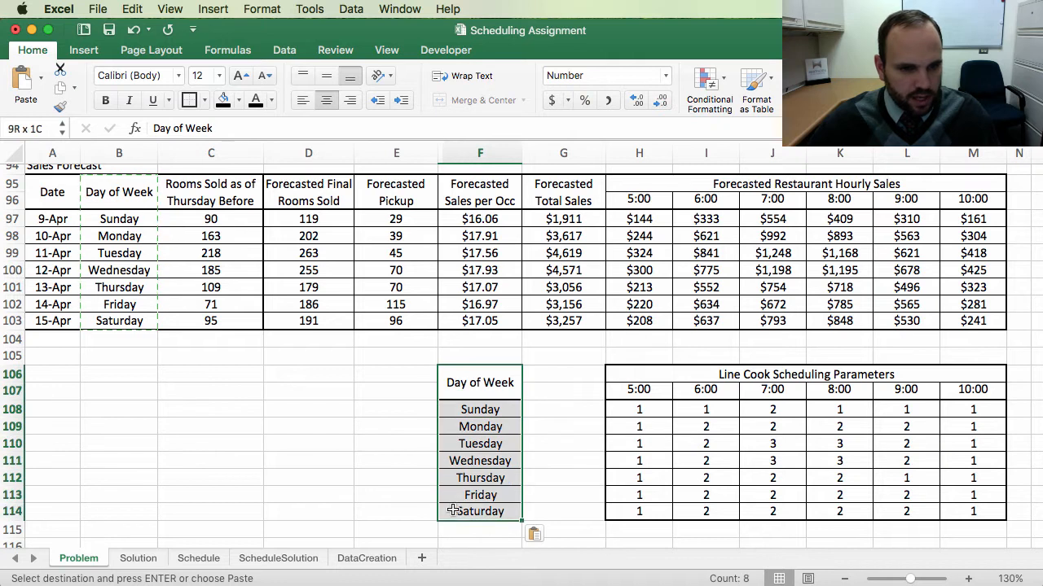
key("Escape")
Step: Copy the Day of Week header's formatting onto the empty header cell between the day labels and the parameters table
left_click(702, 426)
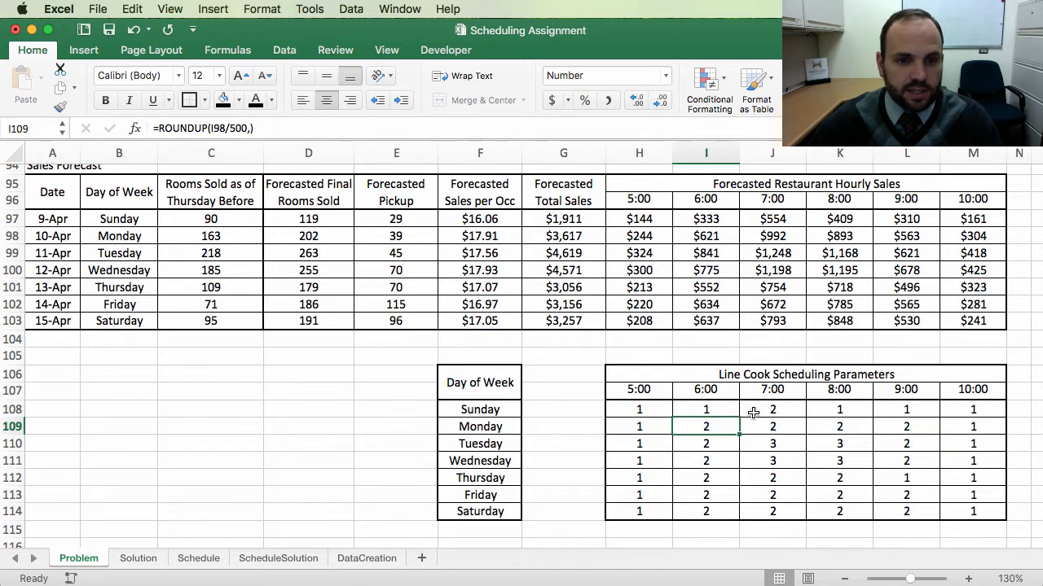
left_click(781, 410)
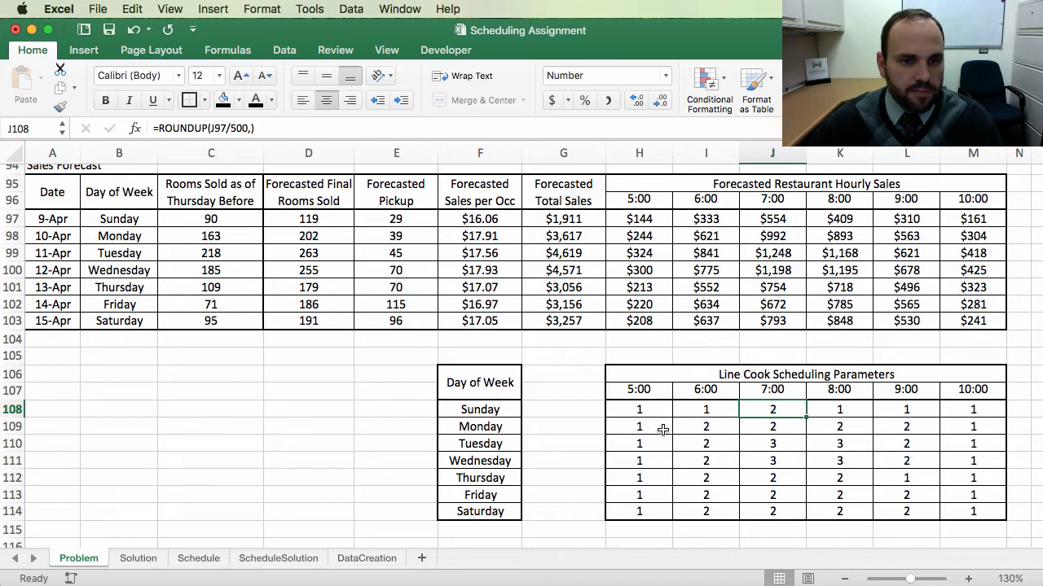
left_click_drag(719, 429, 904, 429)
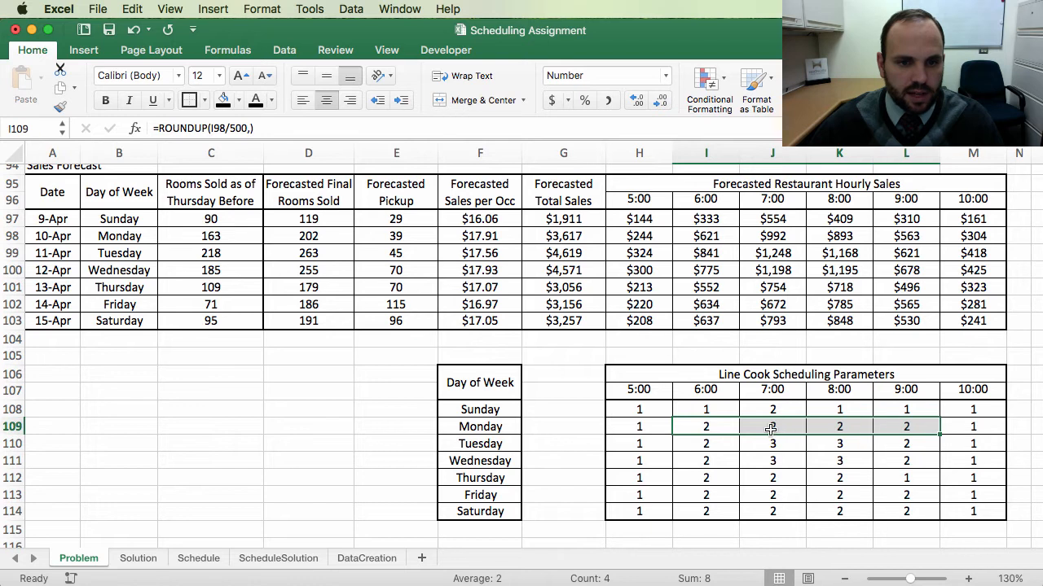
left_click(702, 429)
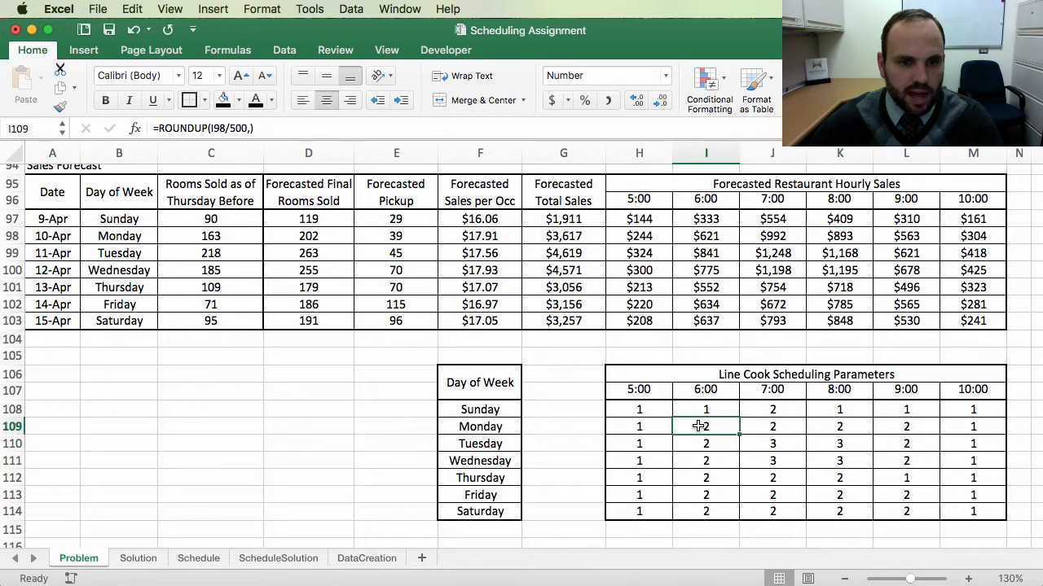
left_click(920, 427)
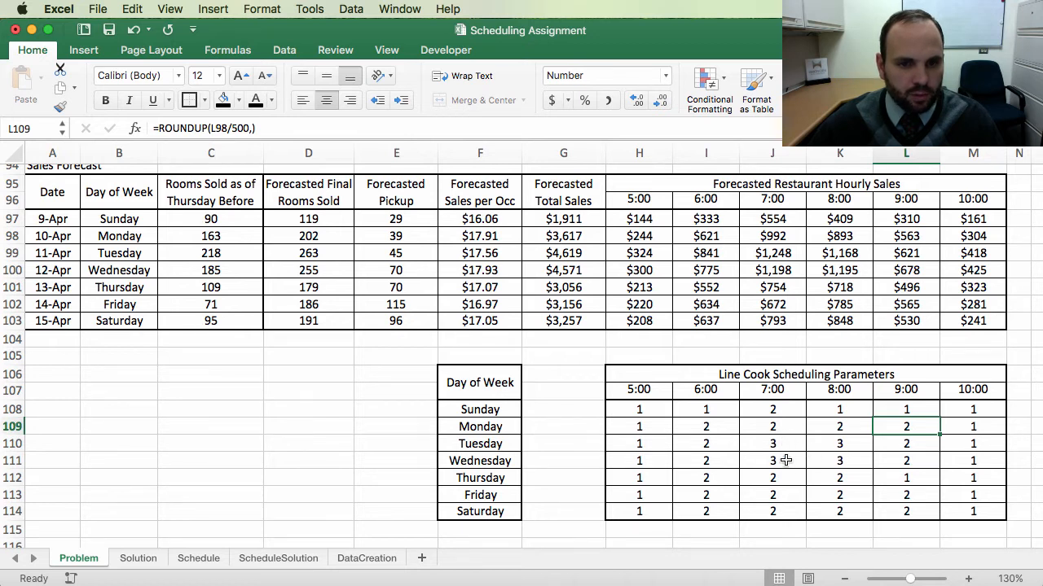
scroll(575, 376, "up", 2)
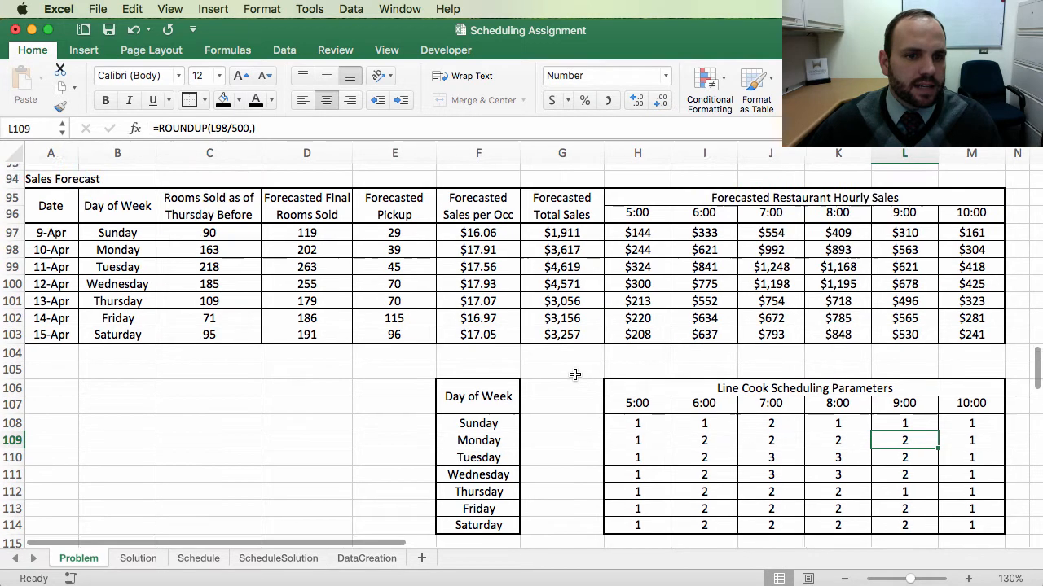
left_click(548, 406)
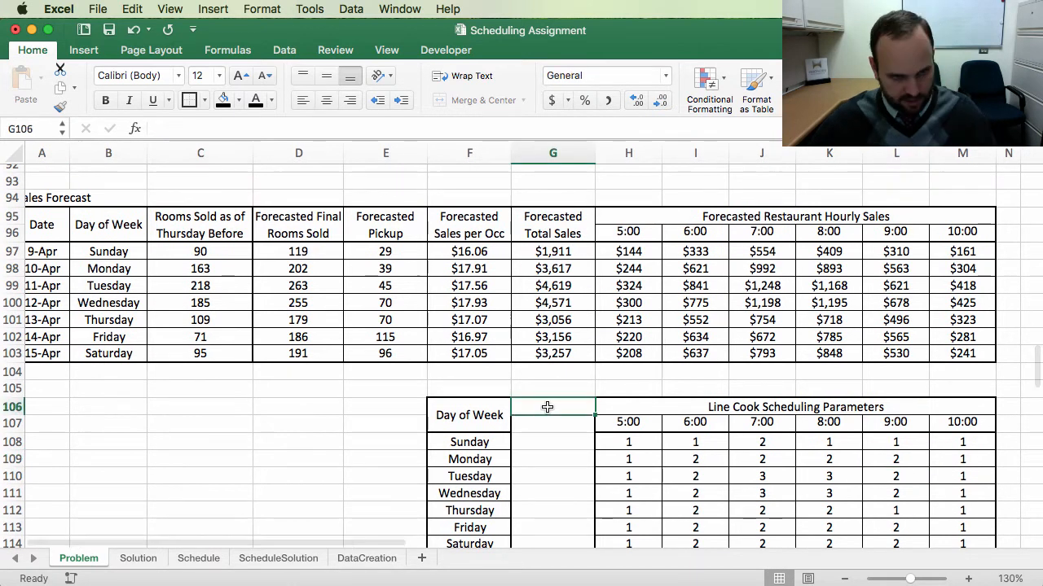
left_click(547, 440)
left_click(557, 404)
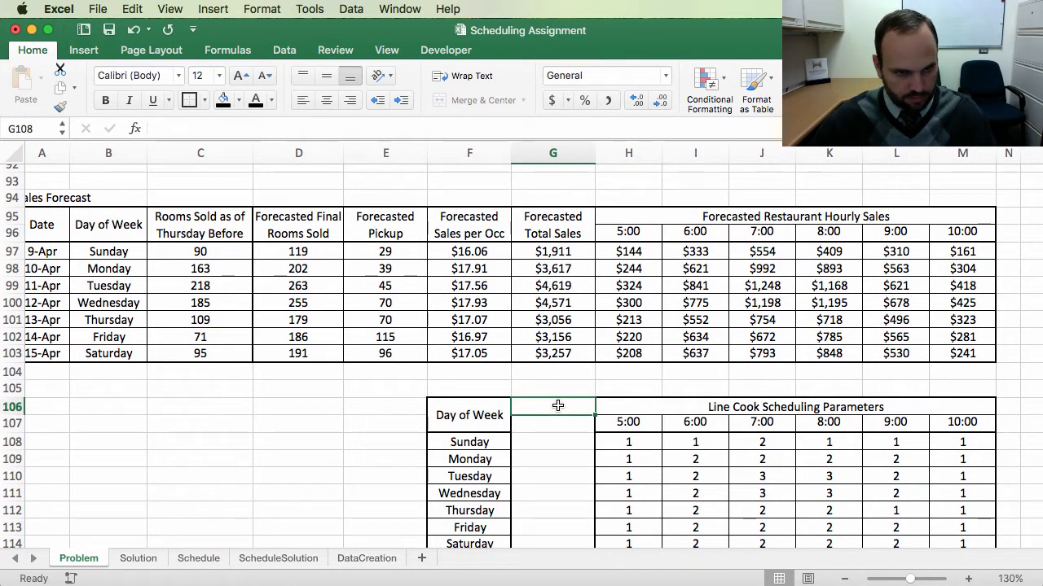
left_click(486, 416)
left_click(61, 108)
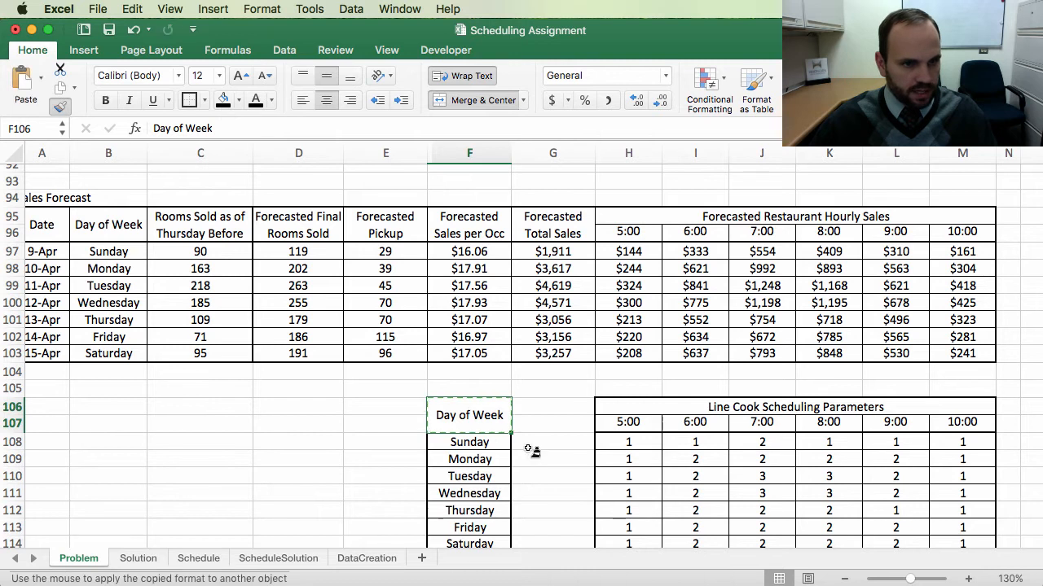
left_click(550, 404)
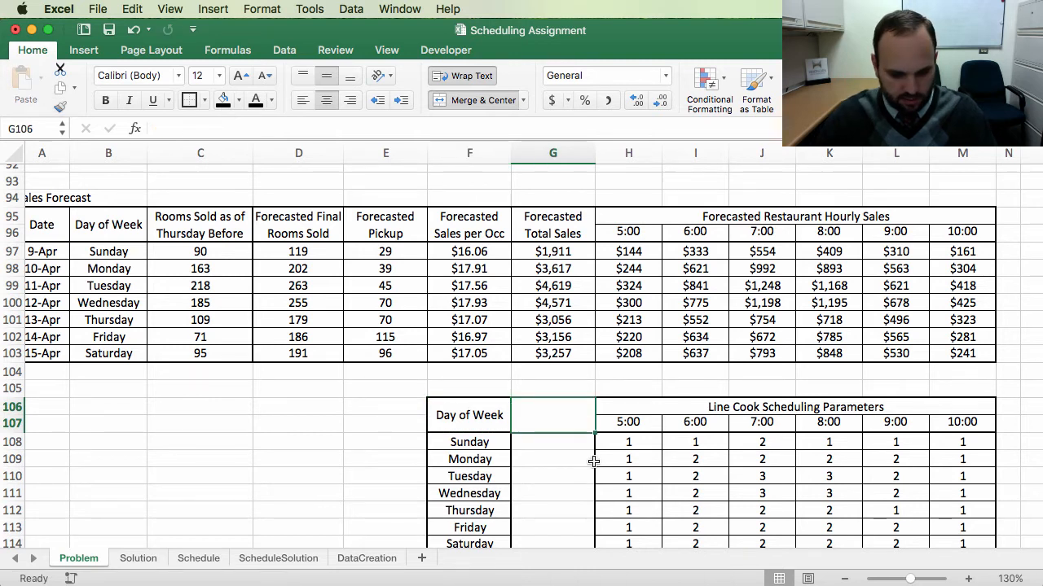
Step: Label the empty header cell beside Day of Week as Prep Hours
type("Prep H")
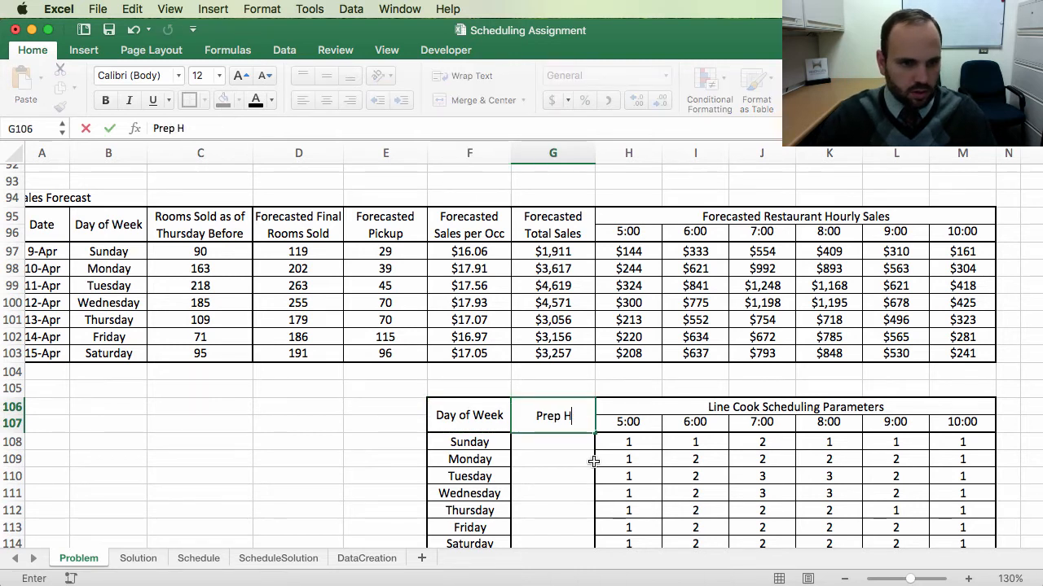
type("ours")
key("Return")
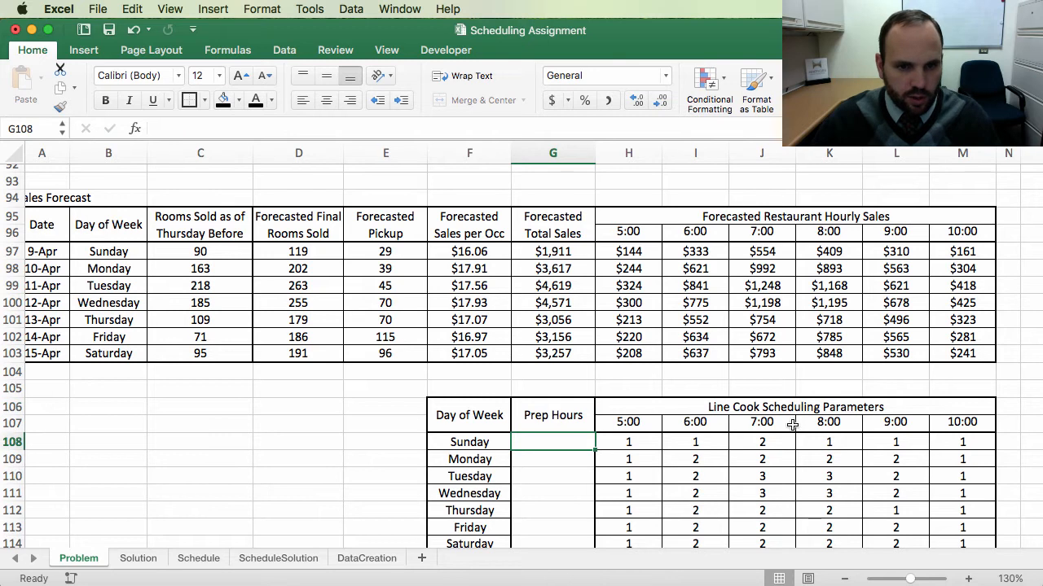
Step: Review the scheduling guidelines describing how line cook and prep hours are calculated
left_click_drag(637, 441, 762, 526)
scroll(692, 456, "down", 3)
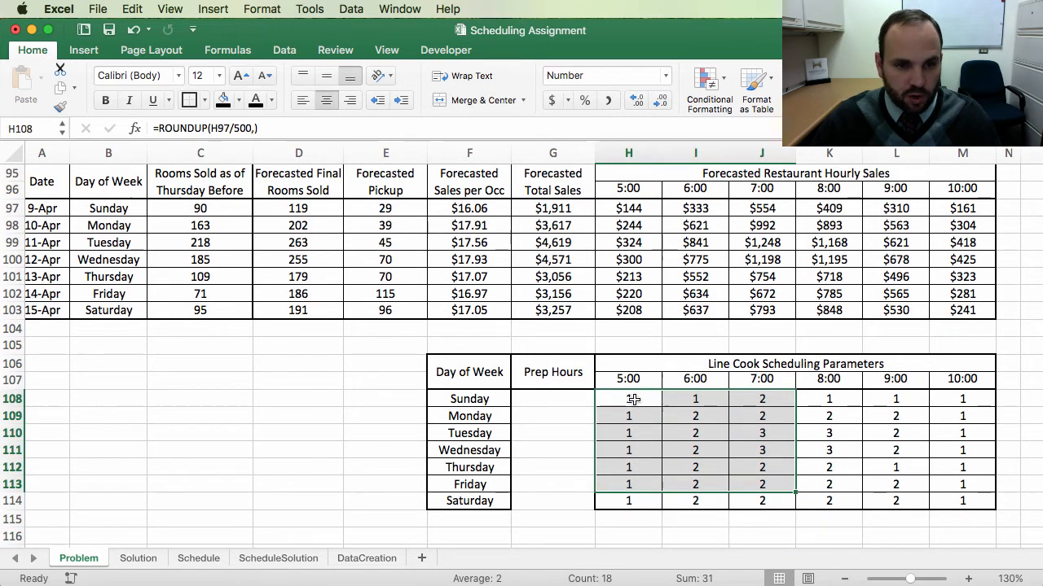
left_click_drag(632, 398, 989, 502)
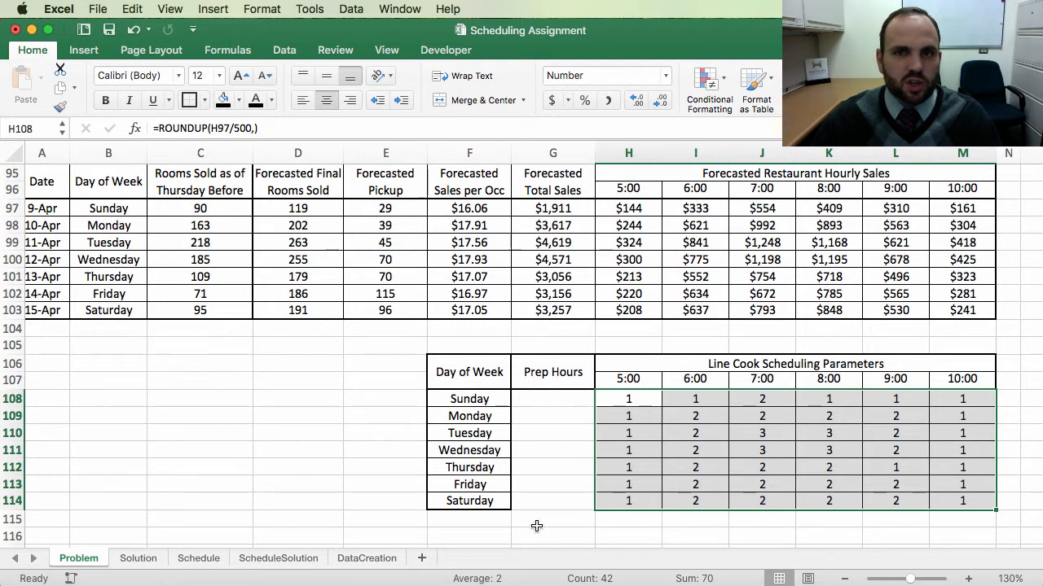
scroll(287, 339, "up", 4)
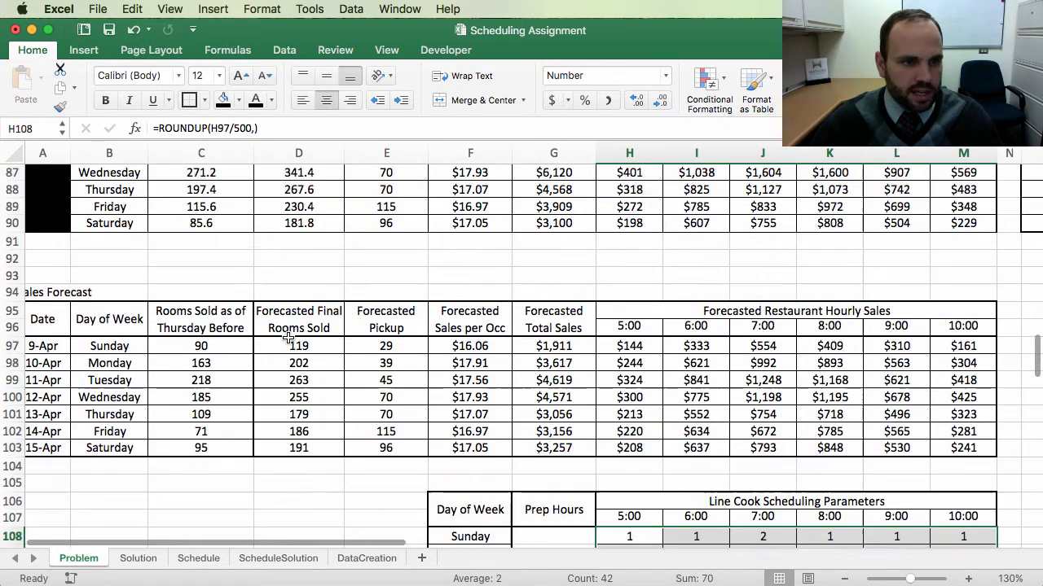
scroll(287, 339, "up", 20)
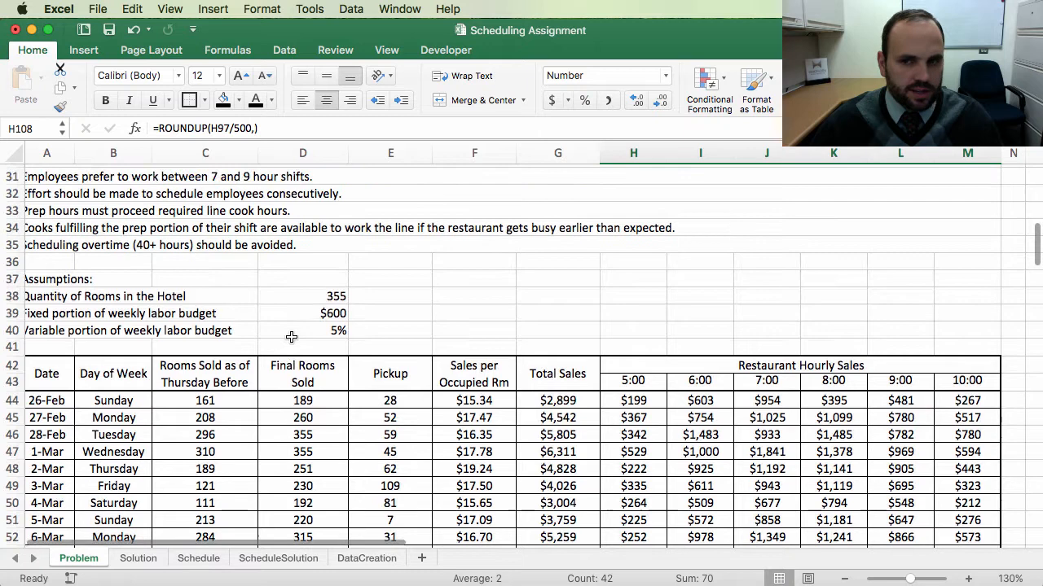
scroll(292, 336, "up", 5)
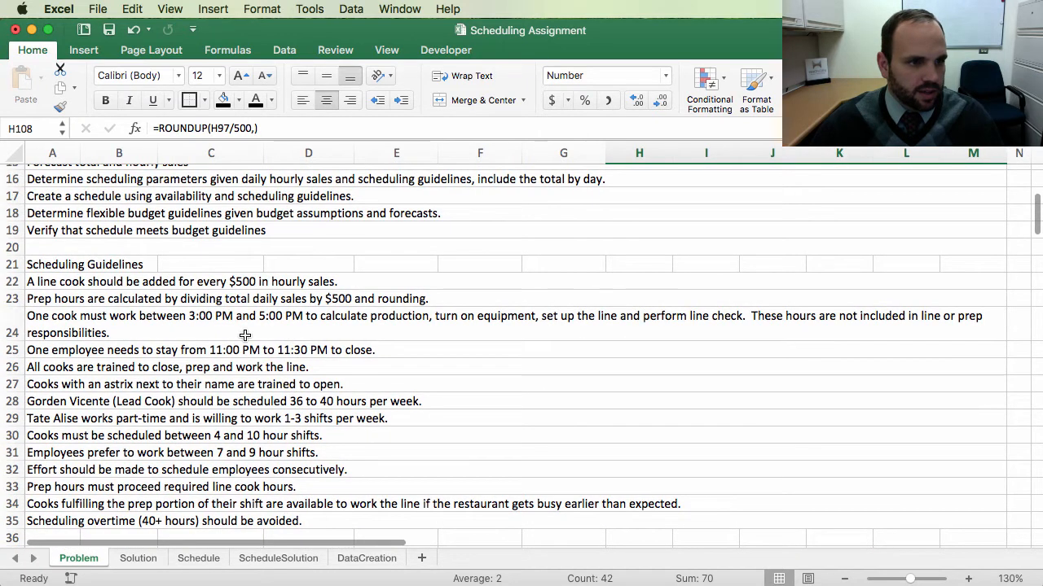
scroll(106, 434, "down", 1)
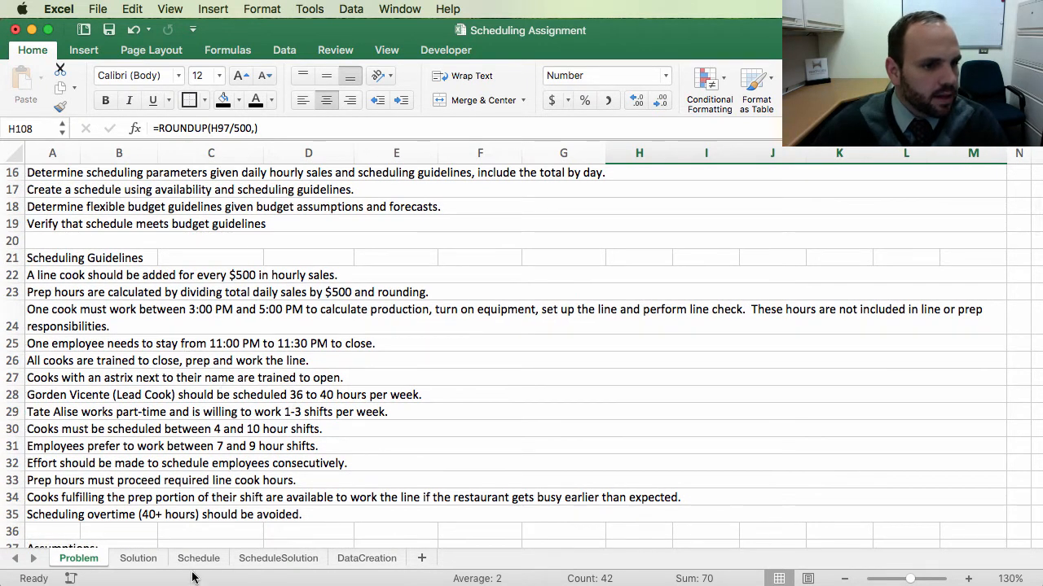
left_click(46, 295)
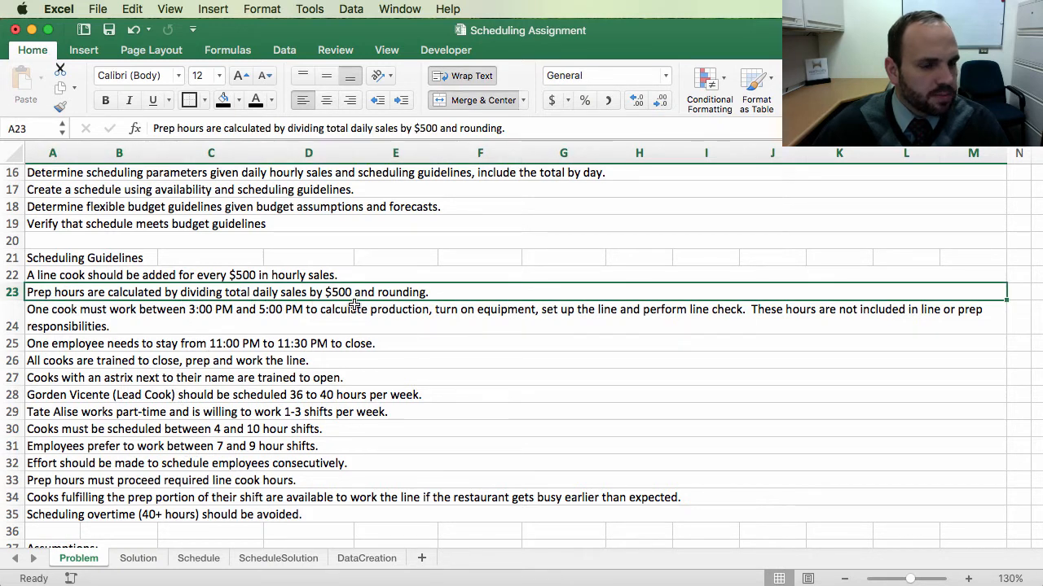
scroll(725, 452, "down", 20)
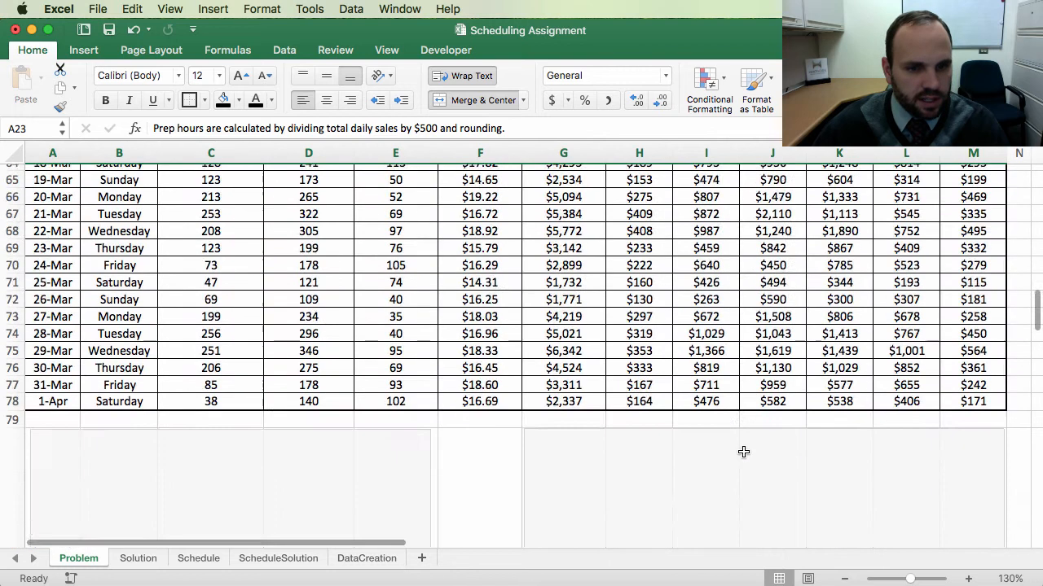
scroll(744, 450, "down", 5)
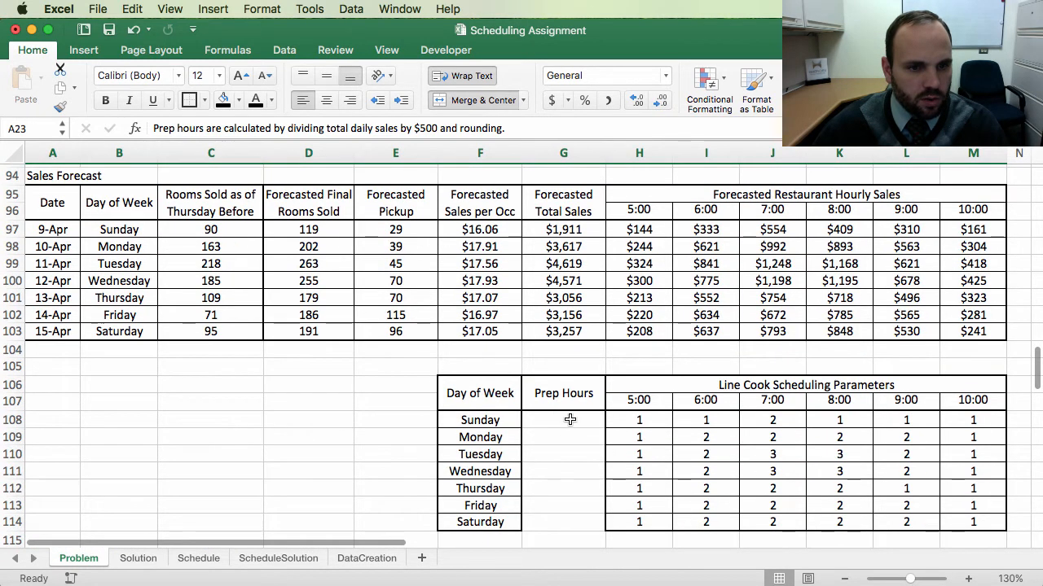
Step: Copy the forecast 5:00 hourly sales column's formatting onto the Prep Hours cells for Sunday through Saturday
left_click(565, 420)
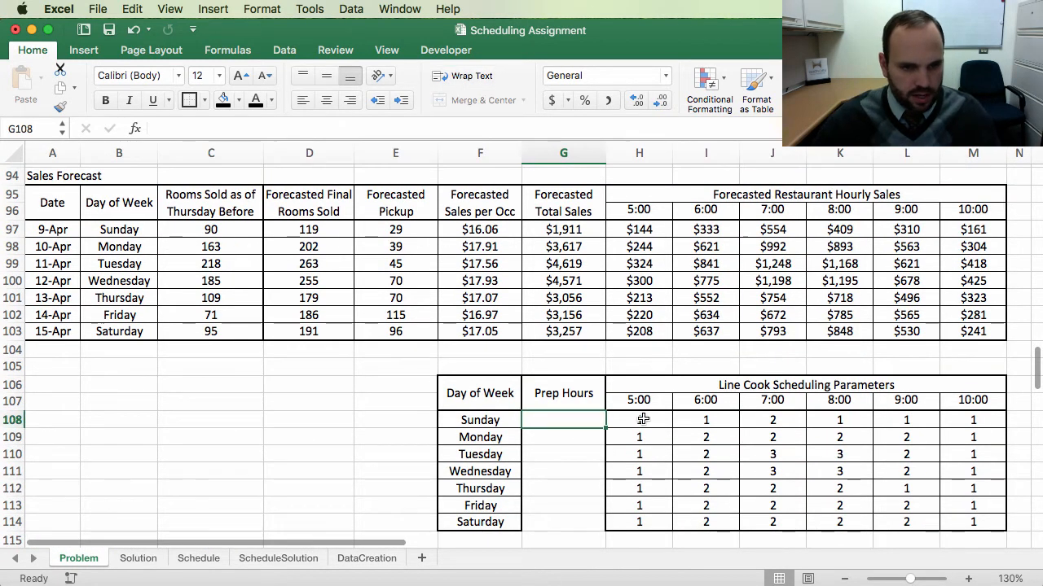
left_click_drag(639, 420, 640, 519)
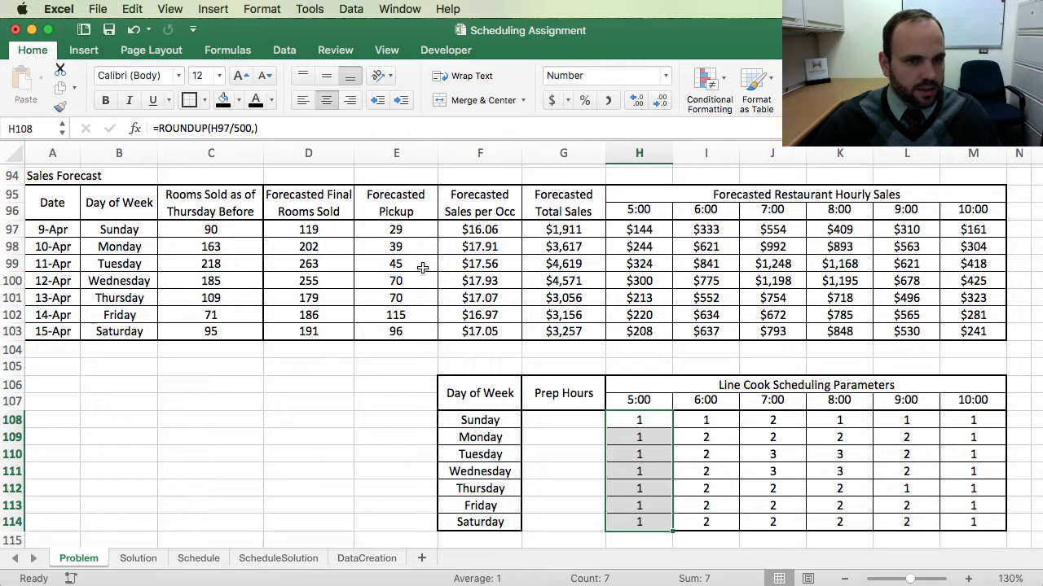
left_click_drag(639, 229, 643, 329)
left_click(60, 107)
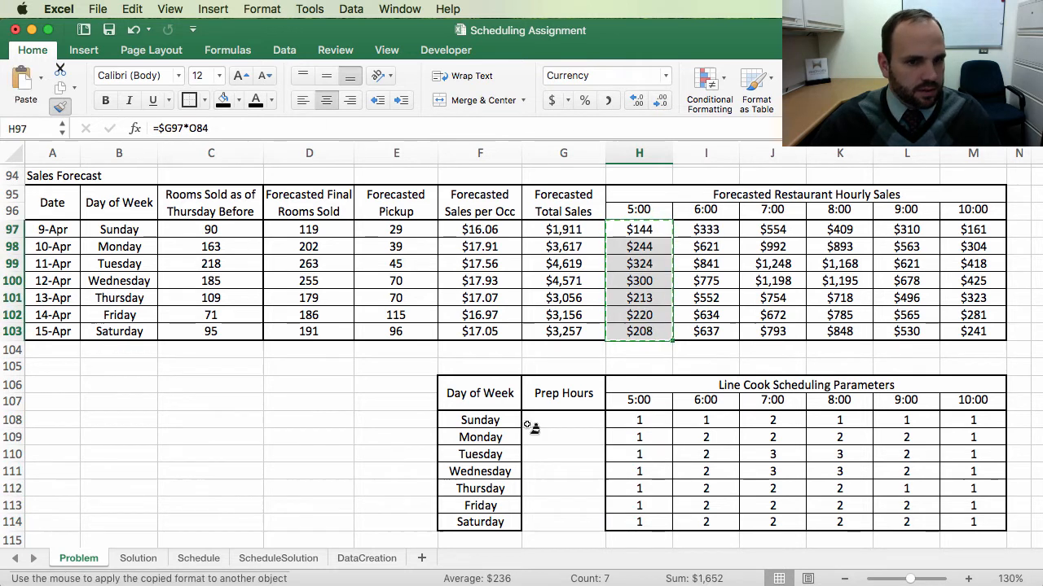
left_click_drag(564, 422, 564, 522)
Step: Enter Sunday's prep hours formula =ROUND(G97/500,0), dividing forecasted total sales by 500 and rounding
left_click(563, 420)
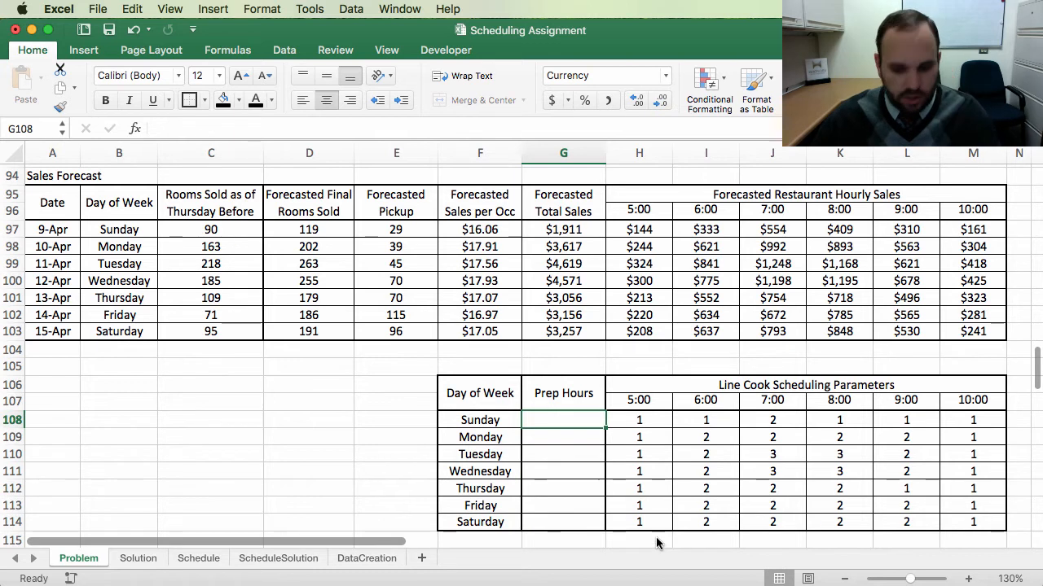
type("=")
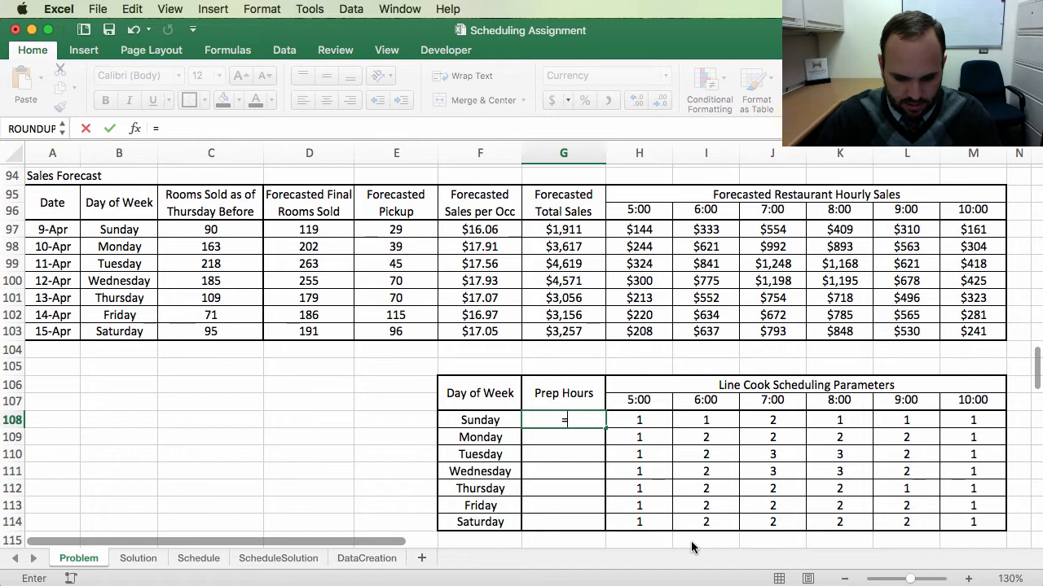
left_click(562, 232)
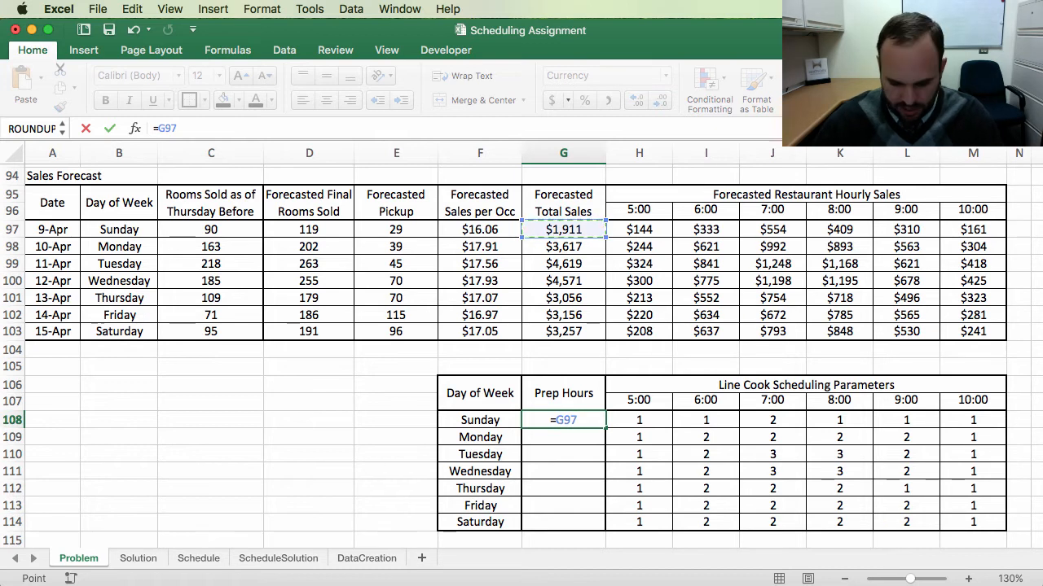
type("/500")
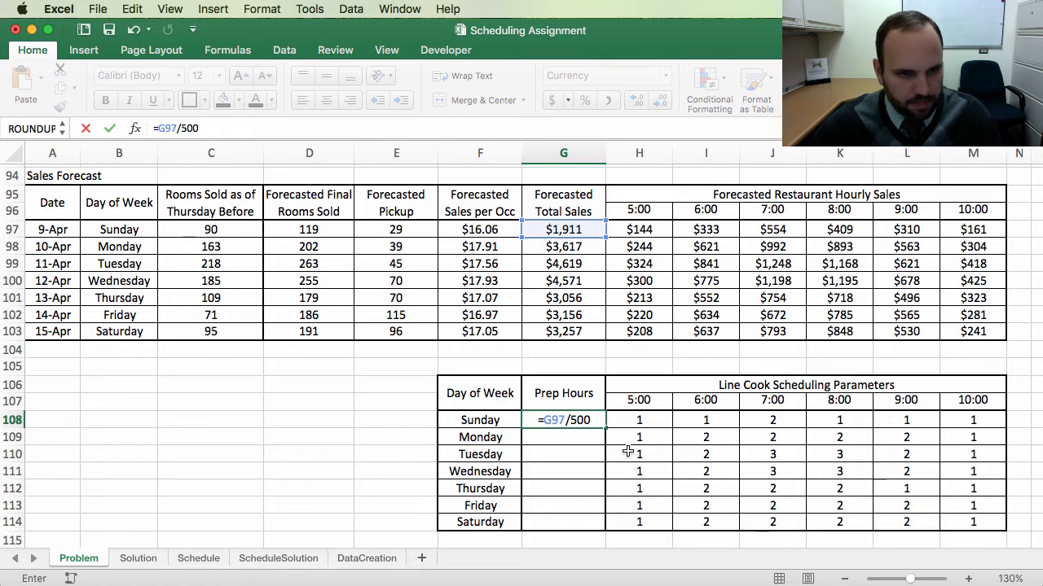
left_click(545, 420)
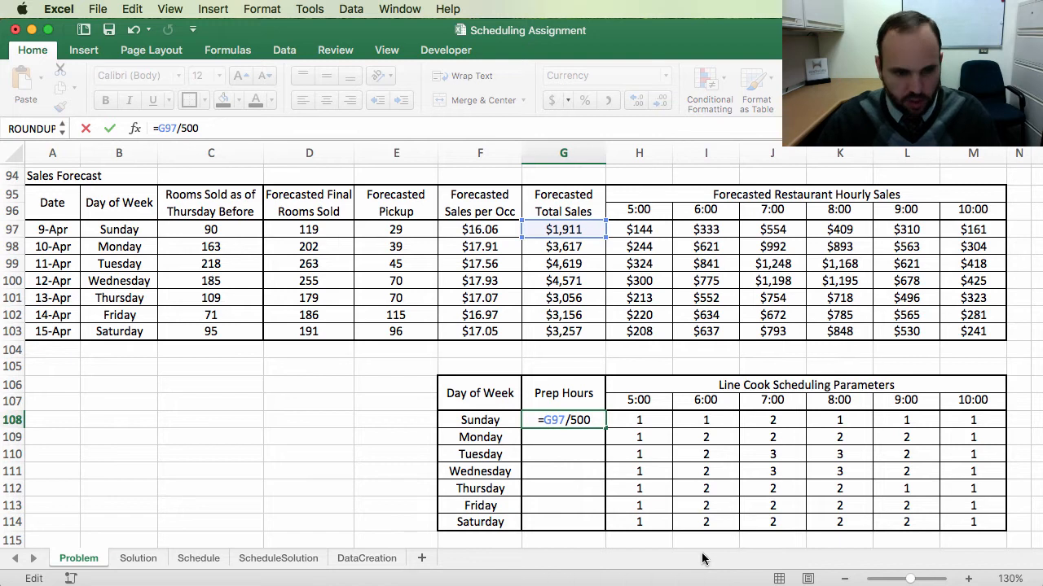
type("round(")
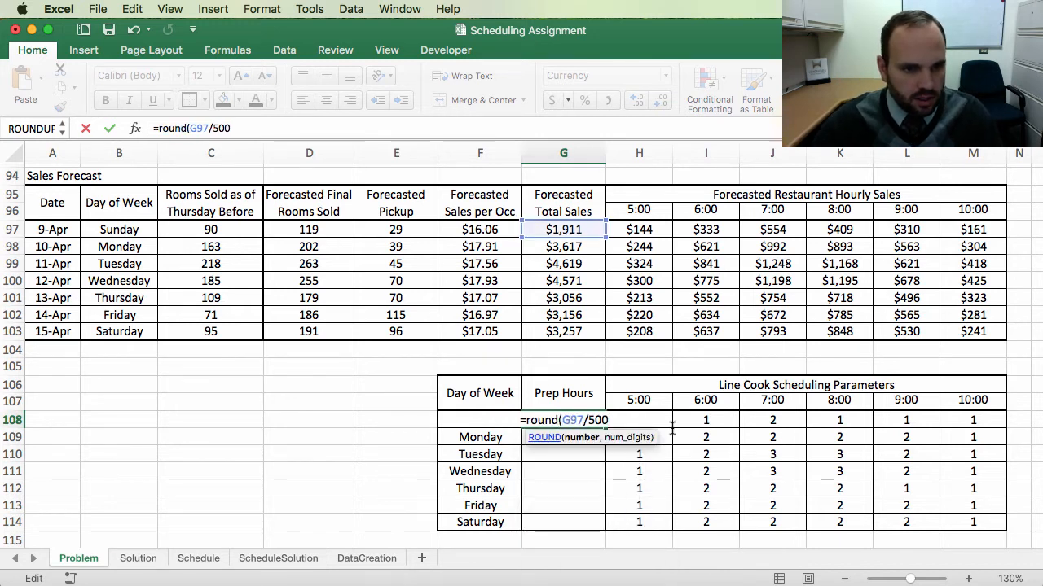
key("Right")
key("Right")
key("Right")
key("Right")
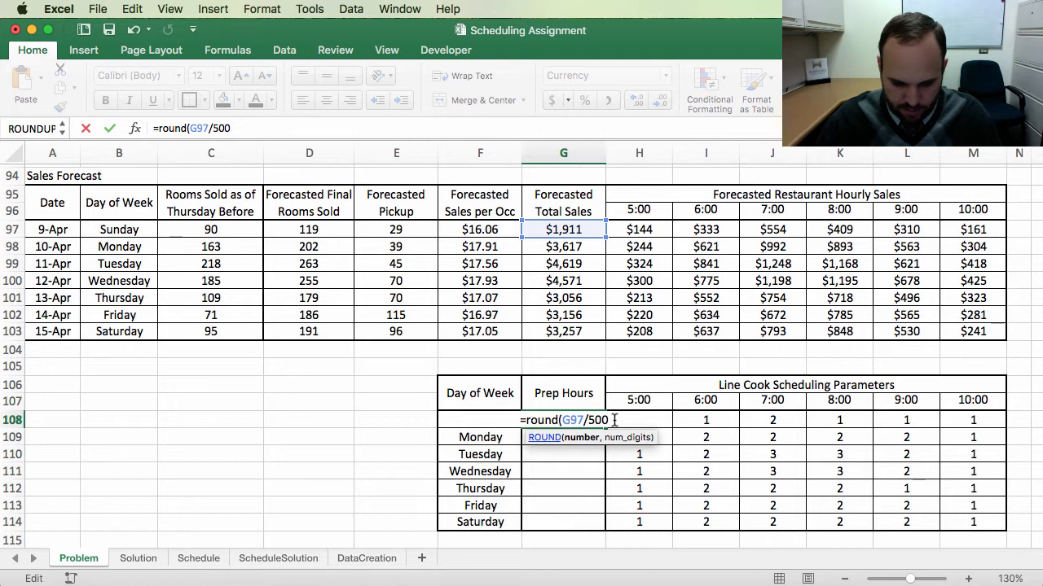
type(",")
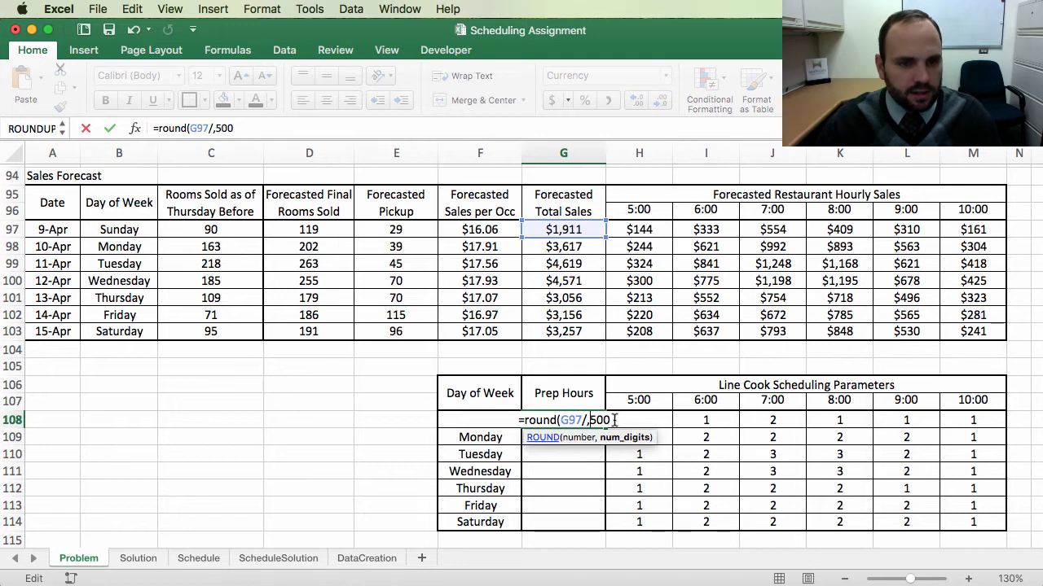
key("BackSpace")
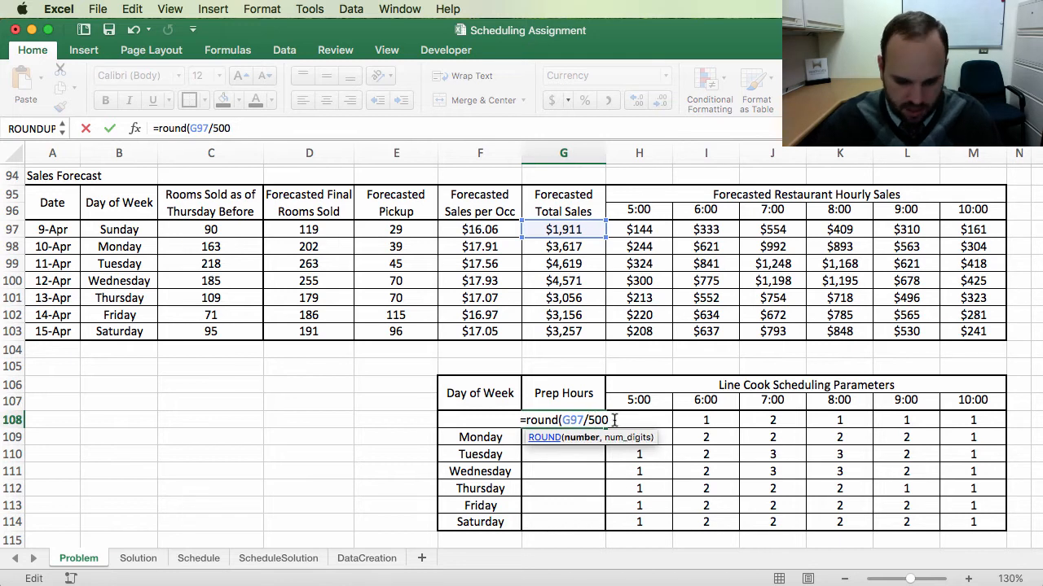
type(",0")
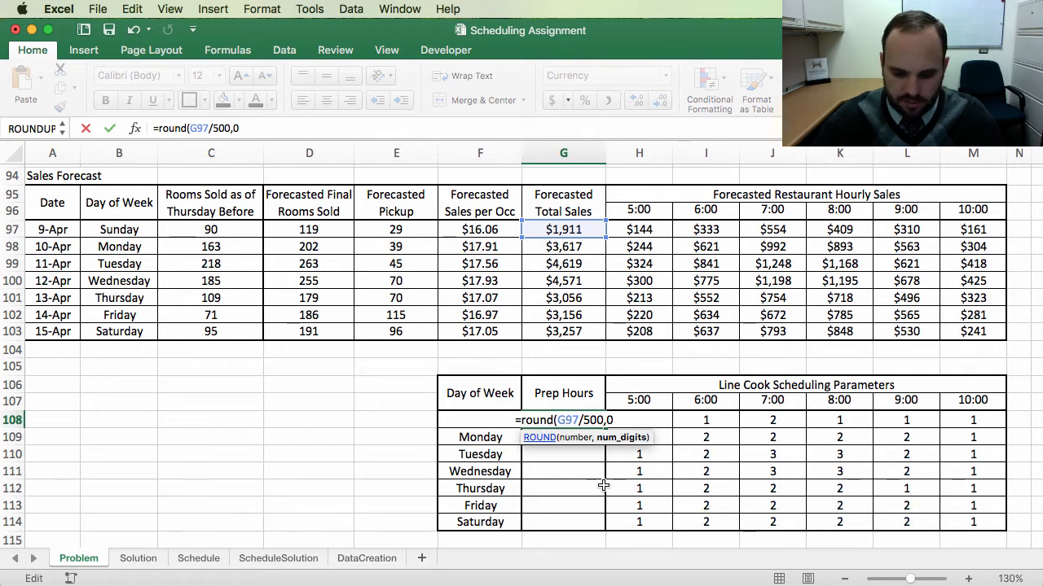
type(")")
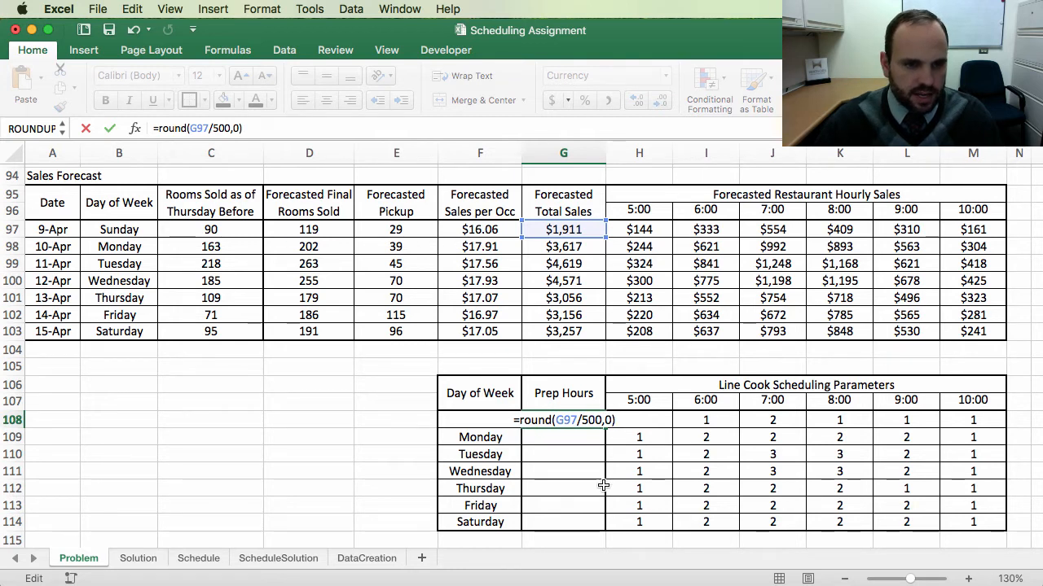
key("Return")
Step: Format Sunday's prep hours cell as Number with no decimal places
left_click(566, 422)
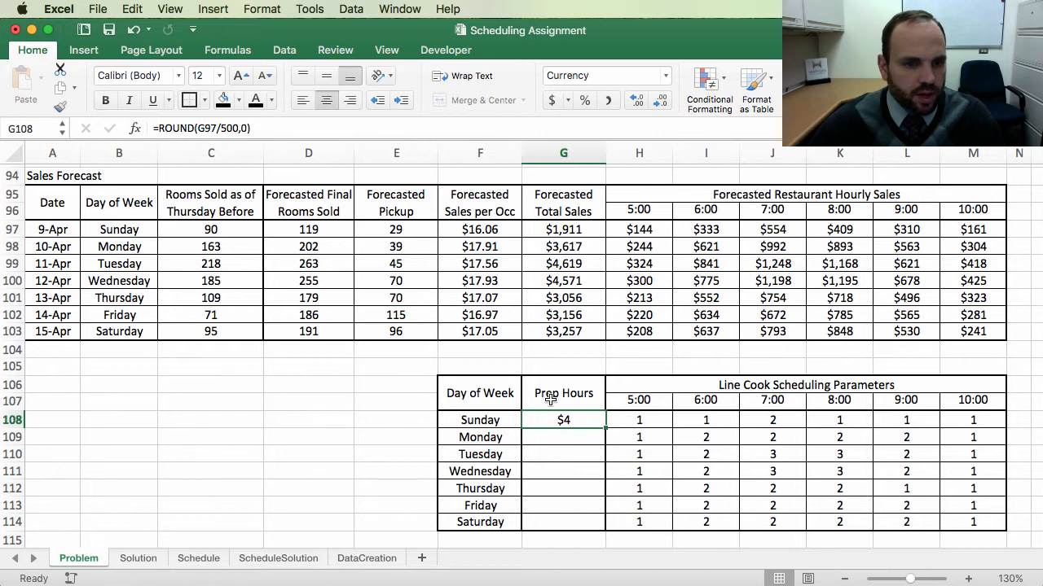
left_click(666, 76)
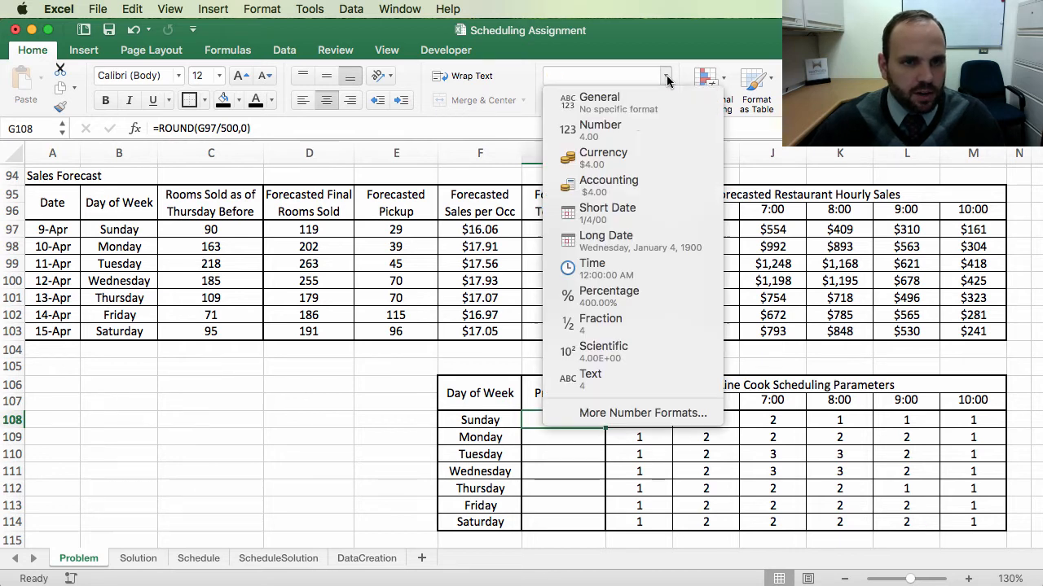
left_click(610, 128)
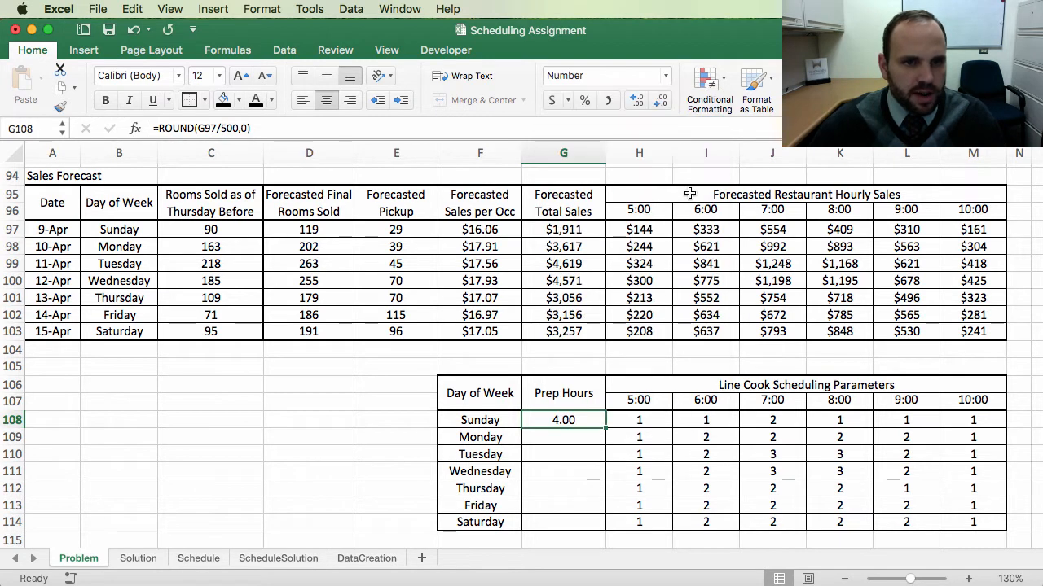
left_click(666, 104)
left_click(666, 104)
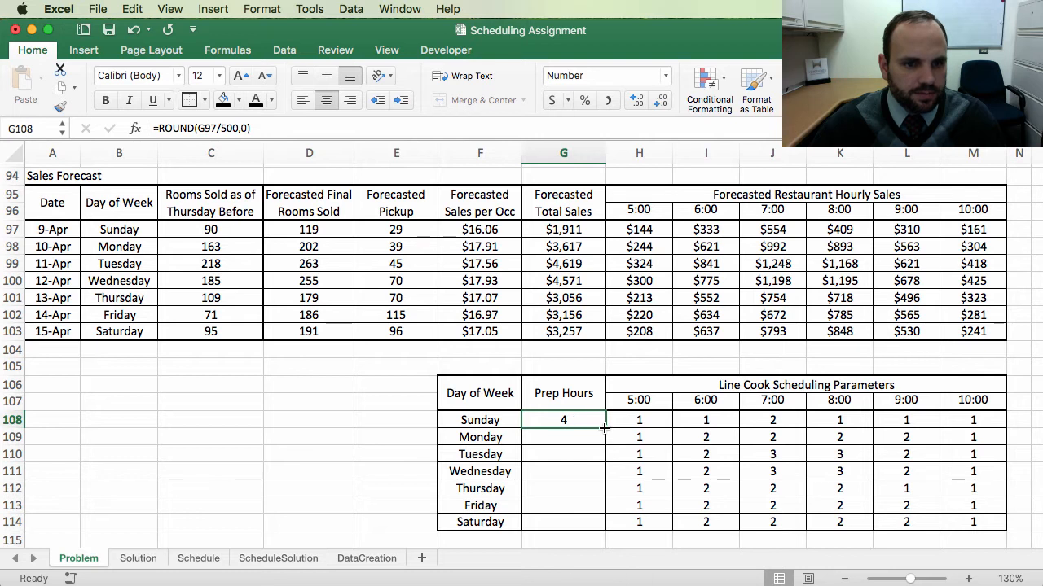
Step: Fill the prep hours formula down through Saturday without copying formatting
left_click_drag(603, 427, 603, 529)
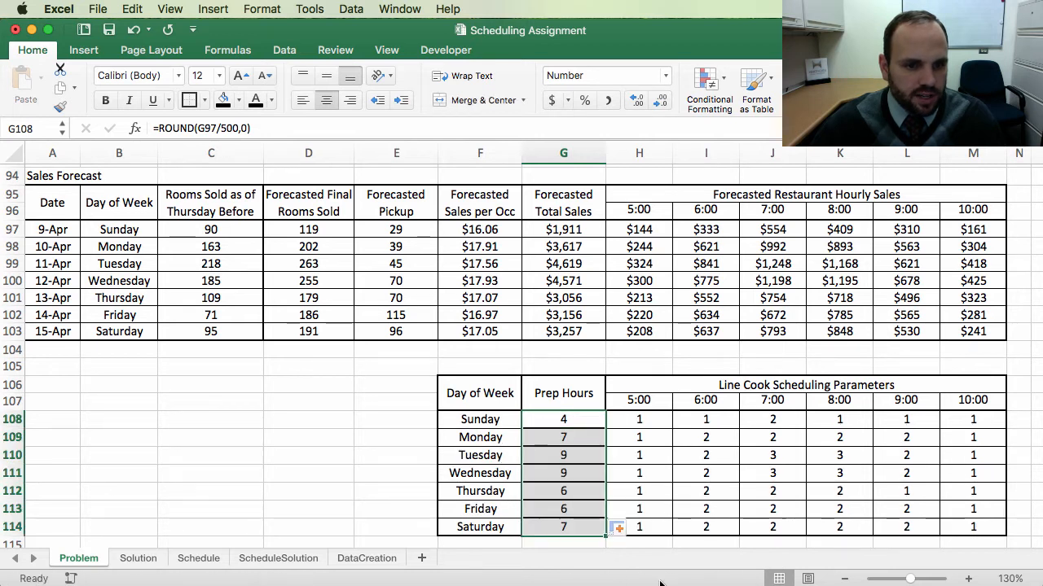
left_click(620, 531)
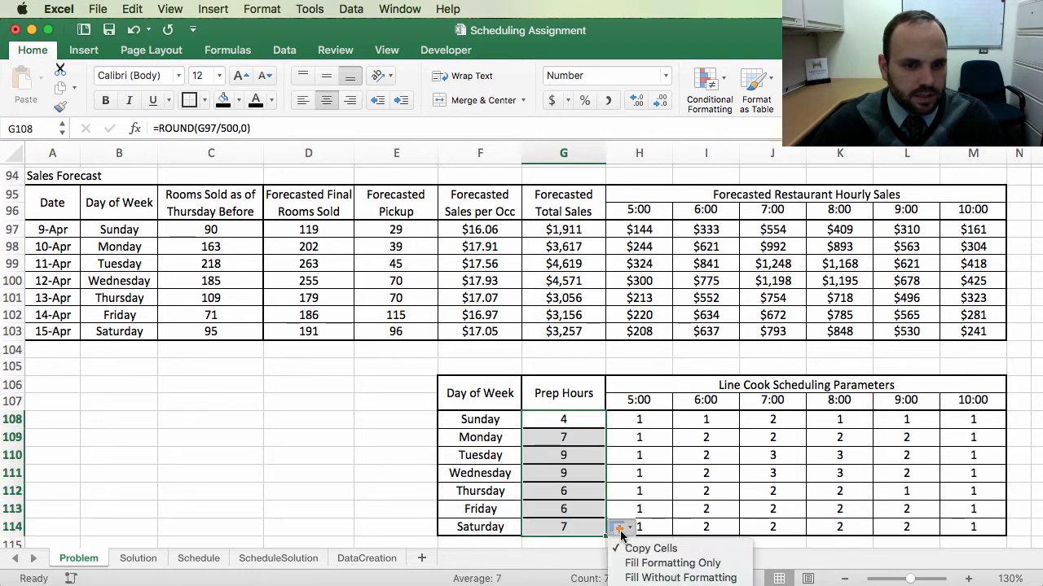
left_click(655, 577)
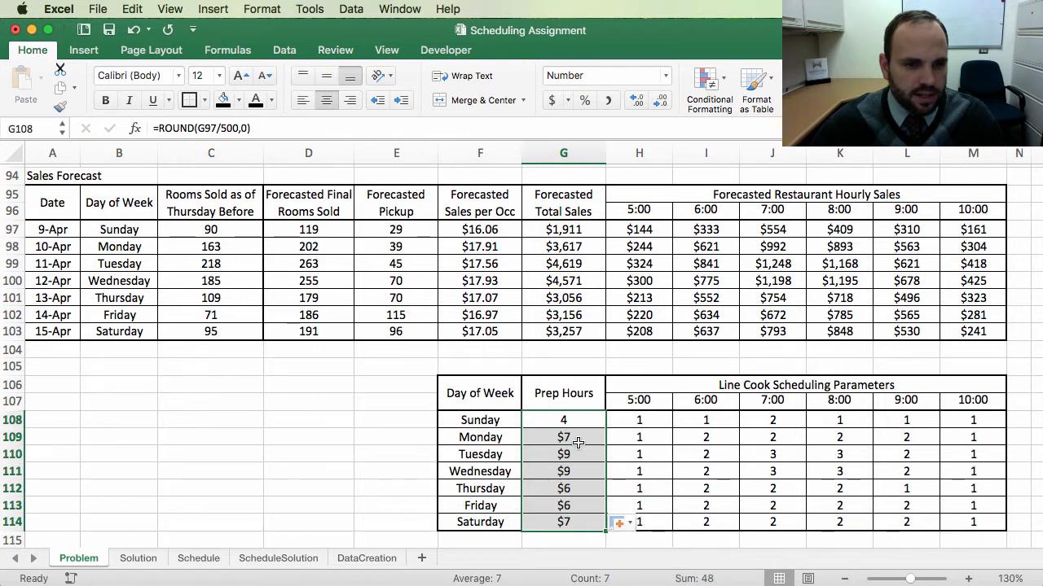
Step: Apply Number format with no decimal places to the Monday through Saturday prep hours cells
left_click_drag(563, 437, 562, 522)
left_click(662, 75)
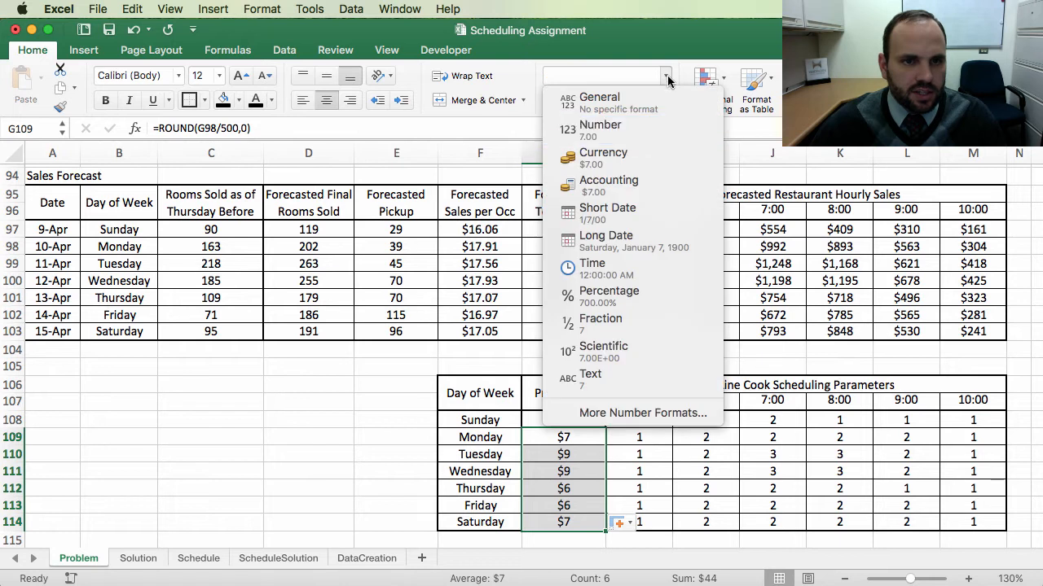
left_click(626, 129)
left_click(658, 102)
left_click(658, 102)
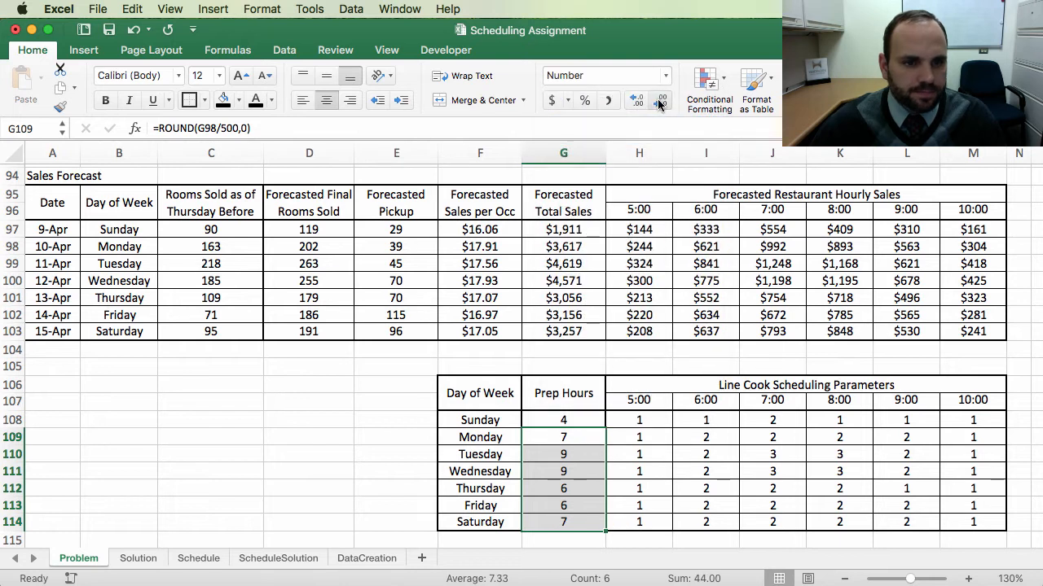
left_click(652, 487)
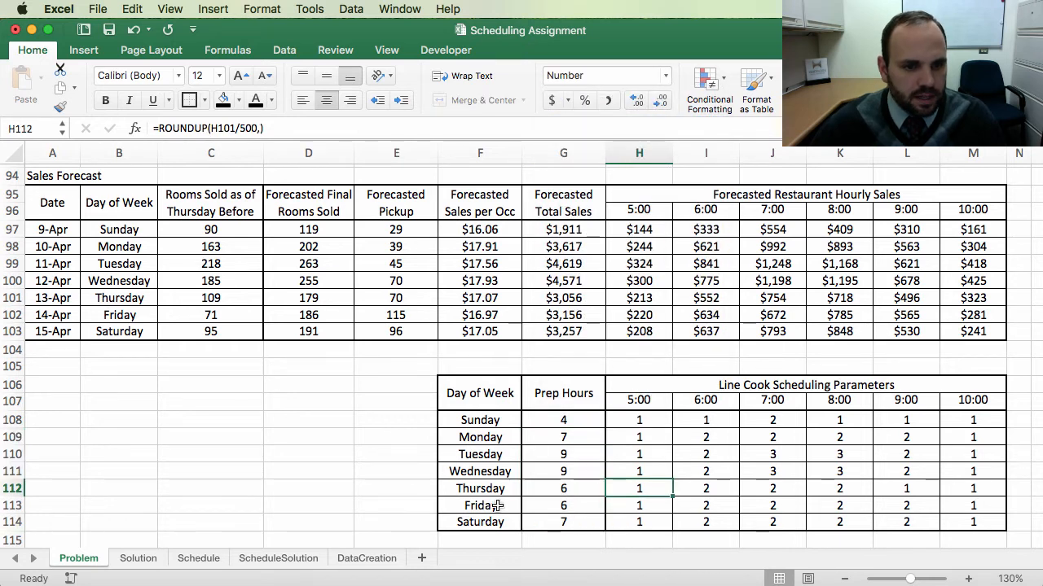
Step: Inspect the prep hours and hourly line cook formulas across Sunday's row of the parameters table
scroll(636, 423, "right", 2)
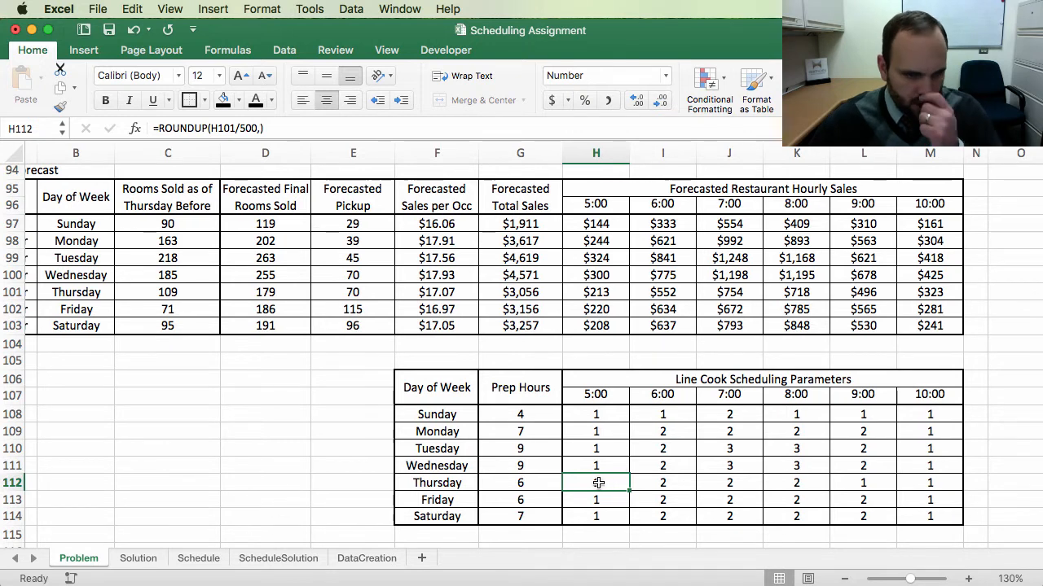
left_click(528, 411)
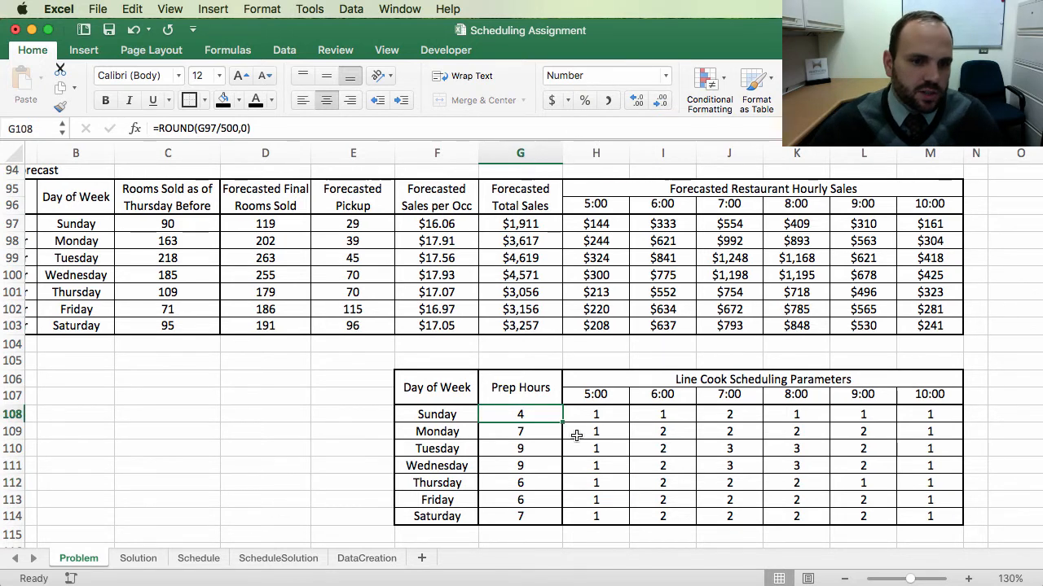
left_click(603, 415)
left_click(659, 416)
left_click(729, 415)
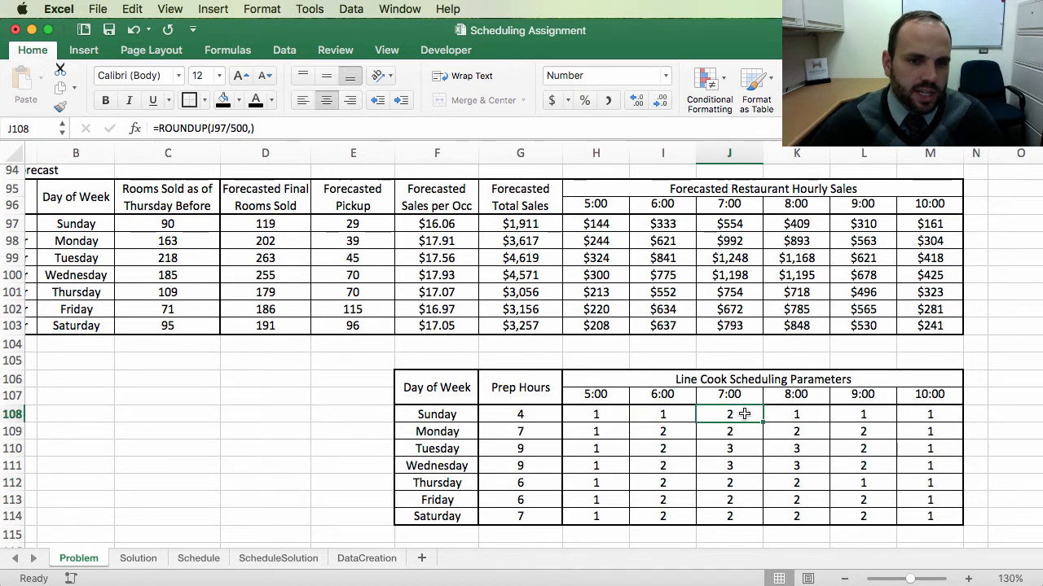
left_click(782, 418)
left_click(591, 415)
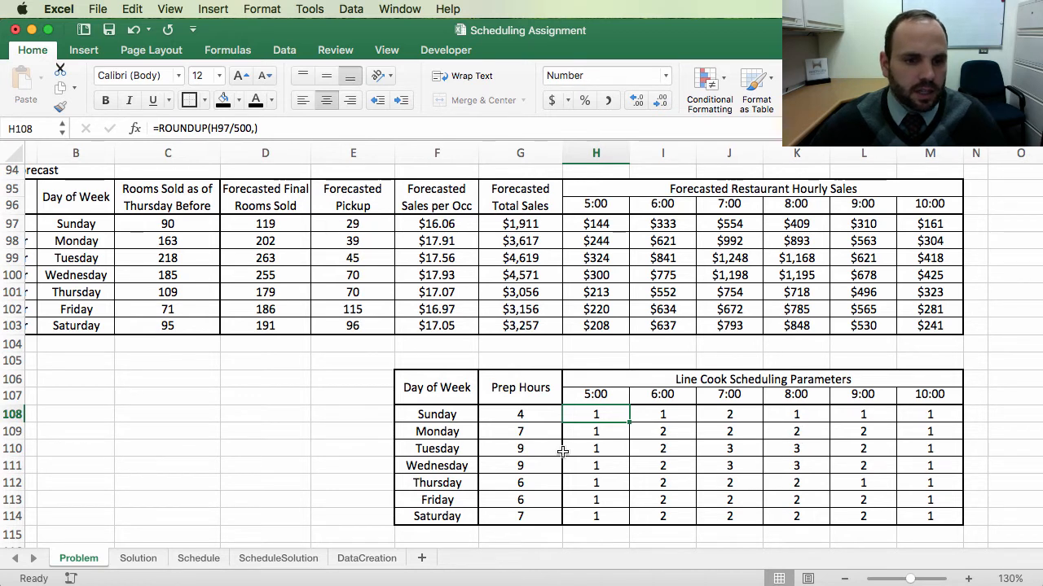
Step: Copy the Prep Hours header cell into column O beside the Line Cook Scheduling Parameters table
scroll(562, 451, "right", 2)
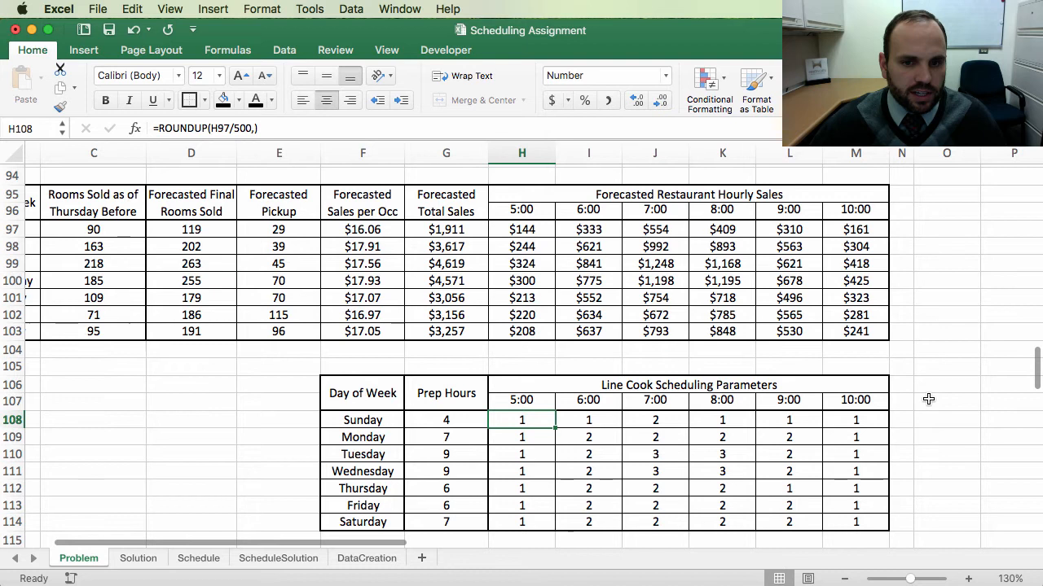
left_click(468, 391)
key("super+c")
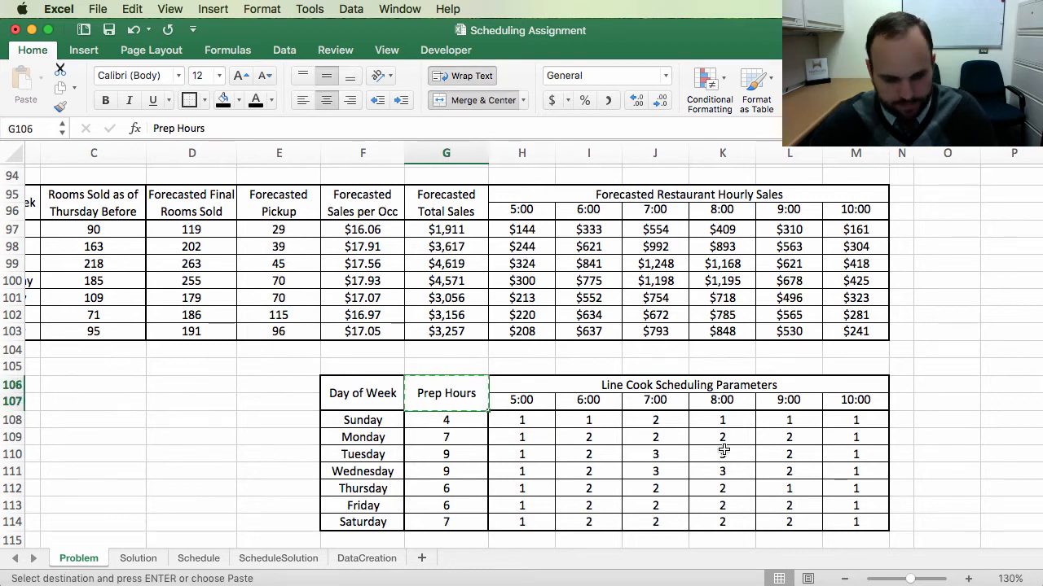
left_click(950, 388)
key("super+v")
left_click(936, 474)
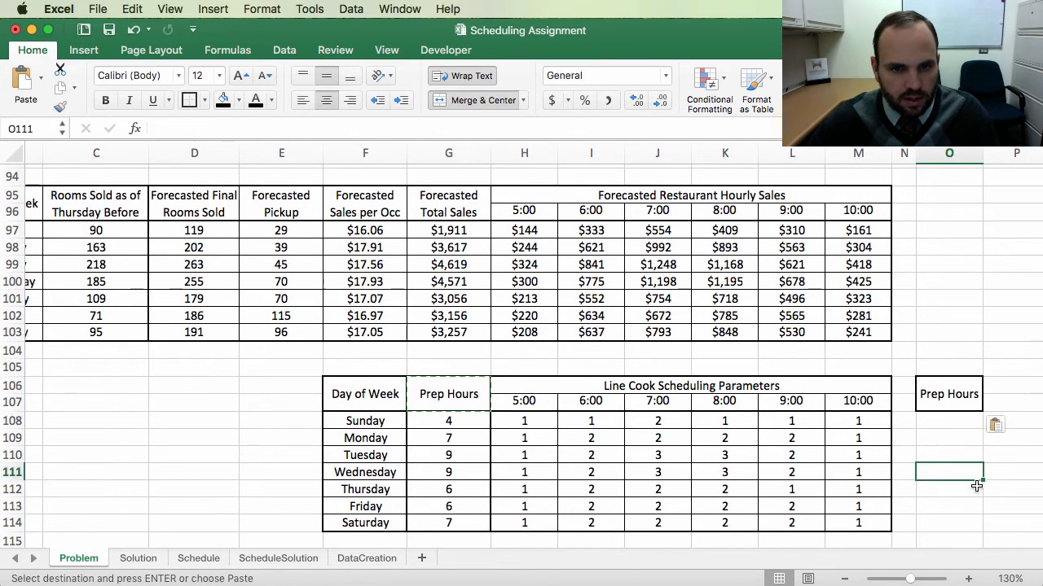
Step: Copy the prep hours cells' formatting onto O108:O114 with Format Painter
left_click_drag(479, 424, 466, 524)
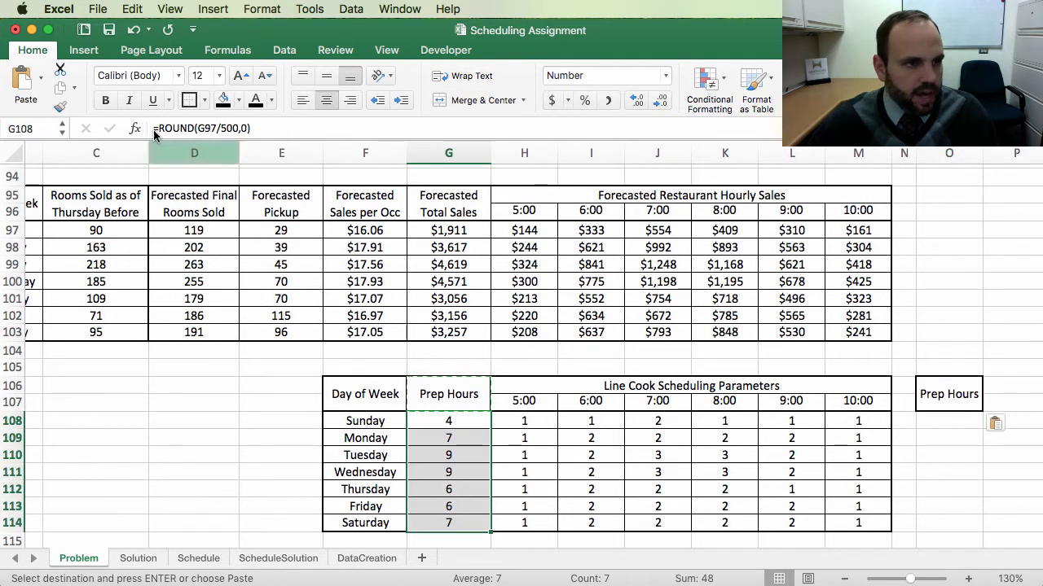
left_click(60, 106)
mouse_move(952, 420)
left_mouse_down()
mouse_move(958, 535)
mouse_move(975, 522)
left_mouse_up()
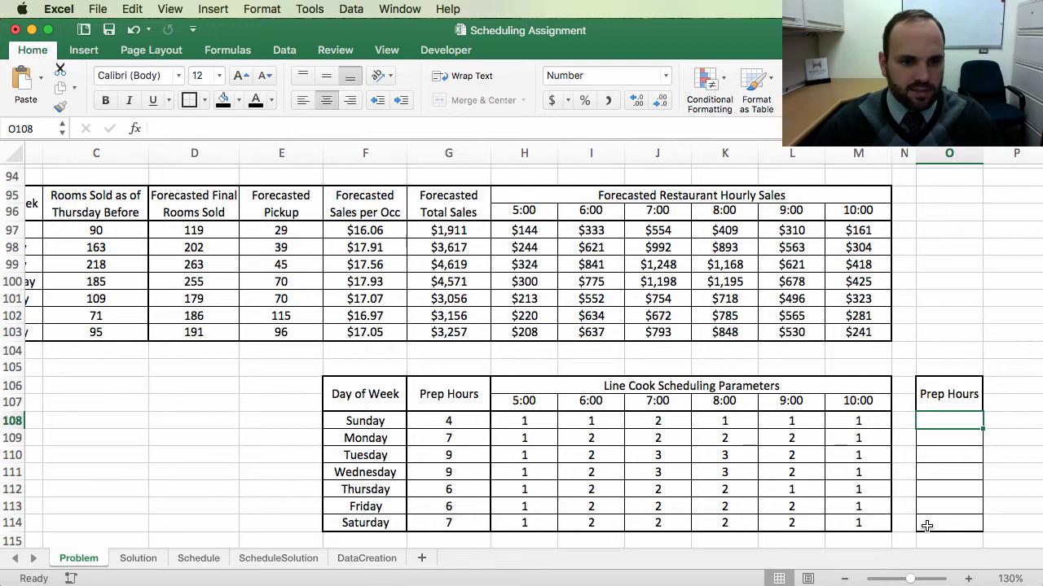
Step: Enter Sunday's total hours formula =SUM(G108:M108)+2+.5 in O108, adding prep, line, setup and closing hours
type("=")
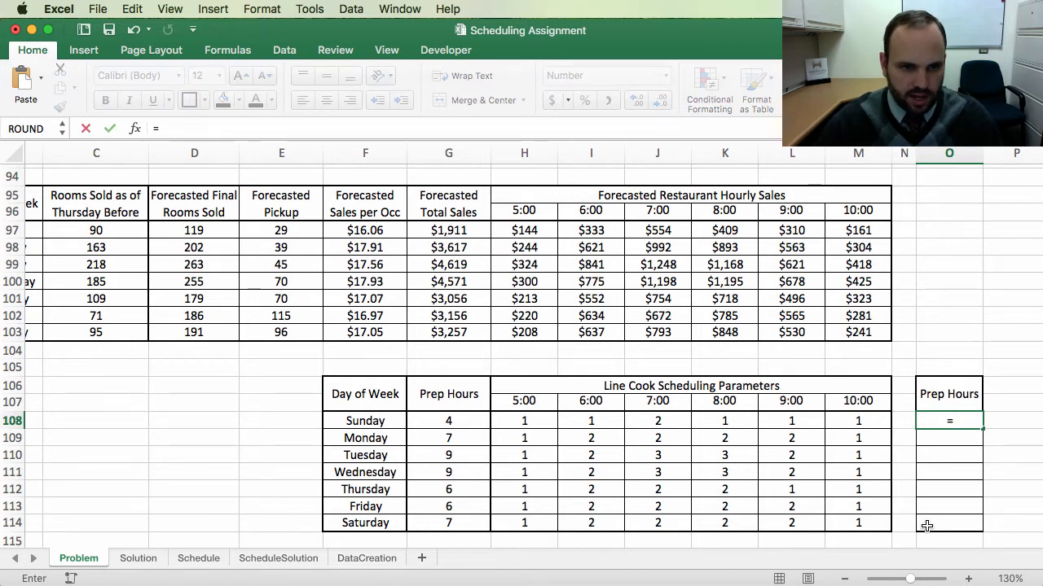
left_click(454, 421)
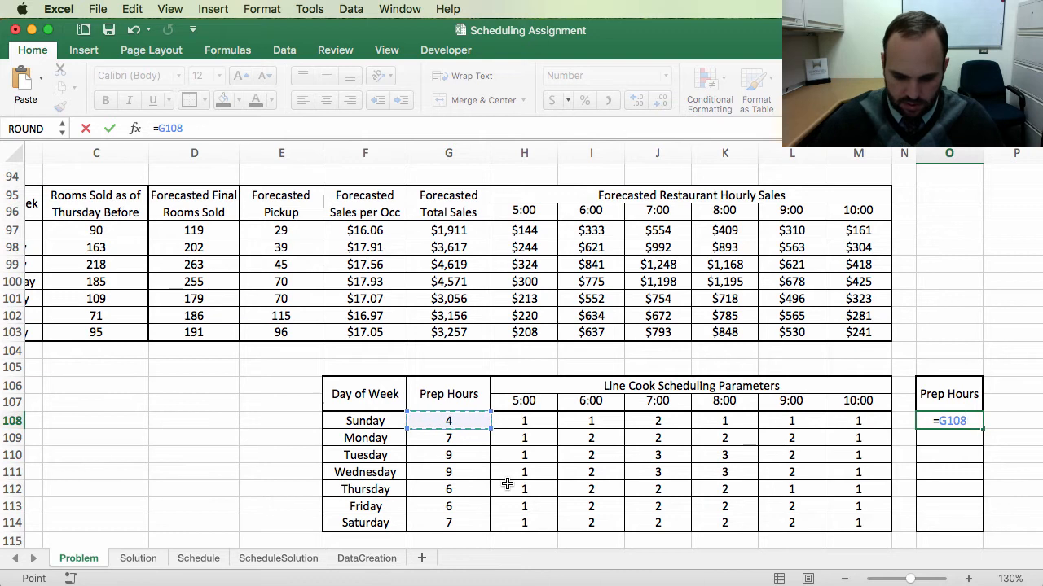
type("+")
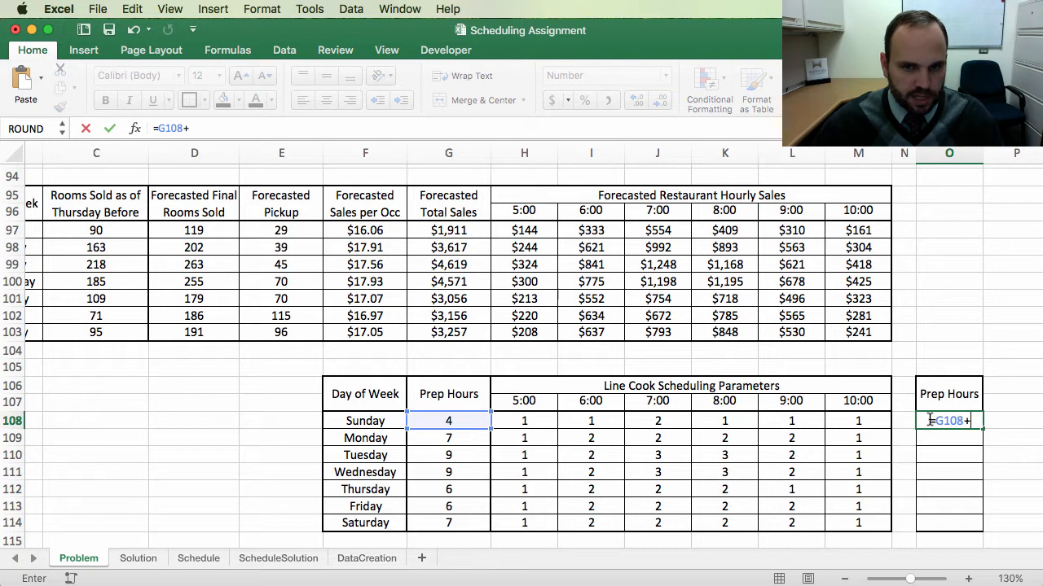
left_click_drag(974, 421, 935, 421)
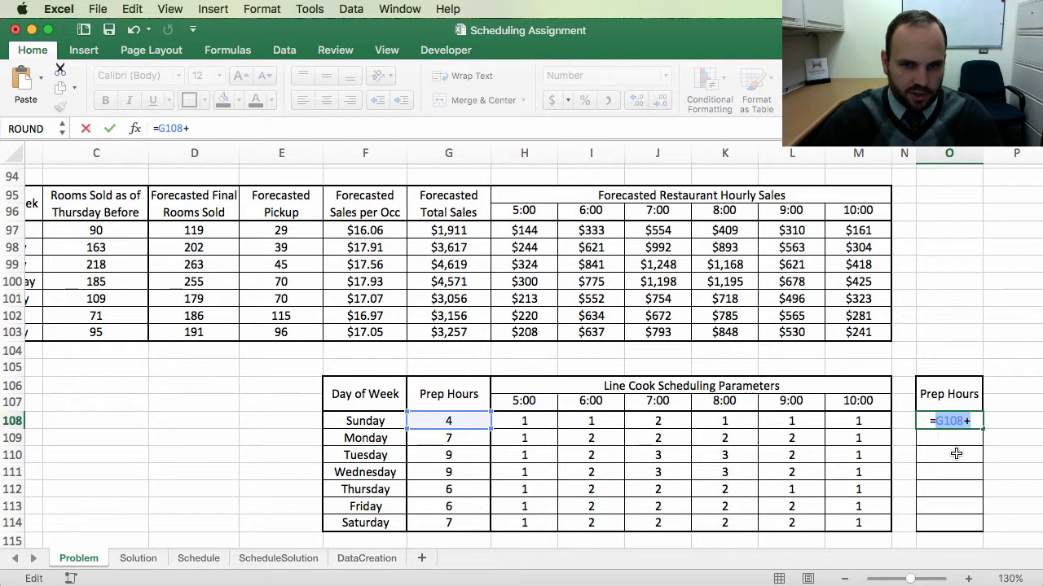
type("sum(")
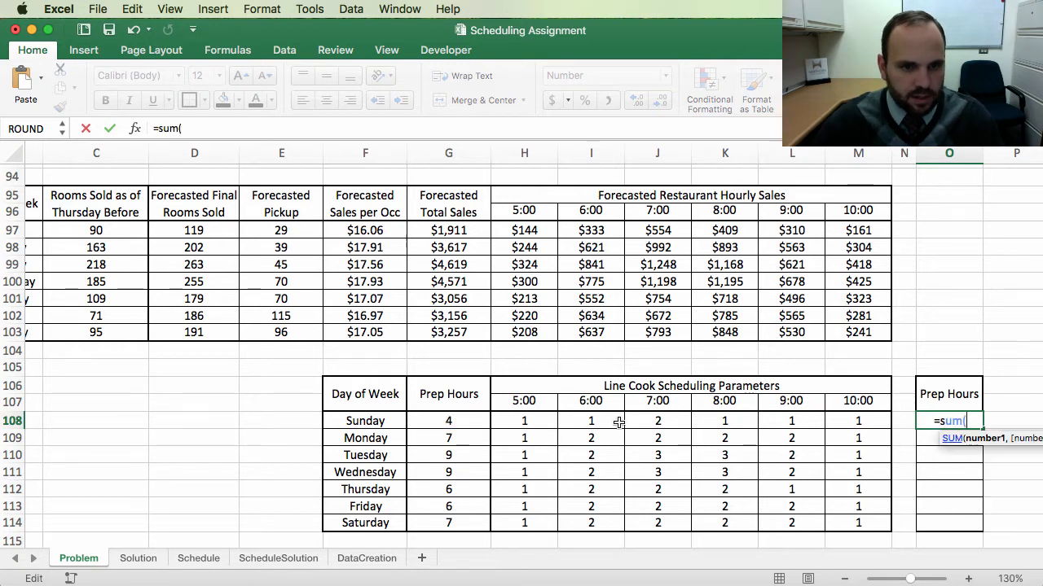
left_click_drag(477, 421, 851, 421)
type(")")
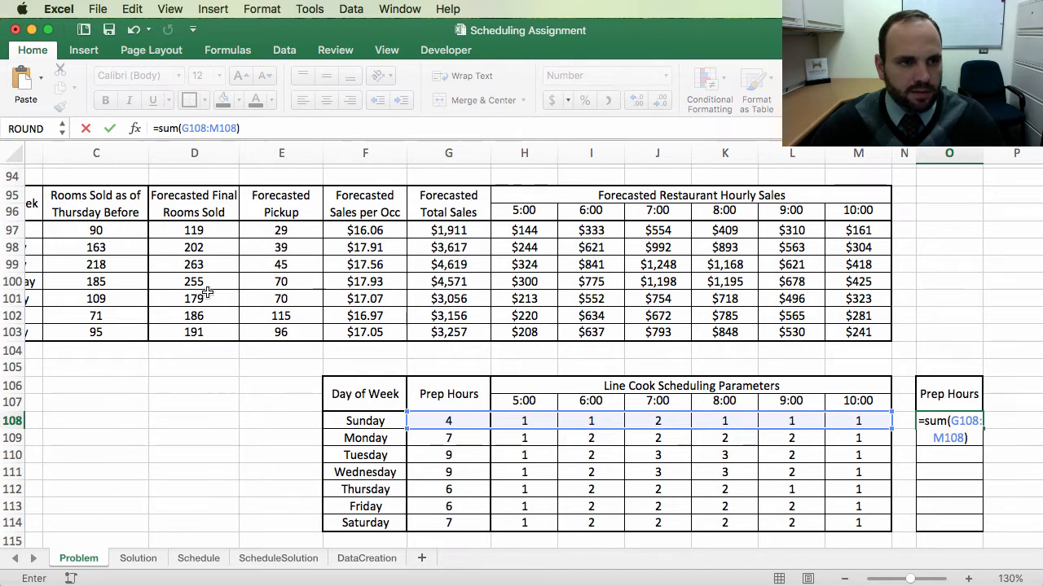
scroll(207, 291, "up", 5)
scroll(207, 291, "up", 15)
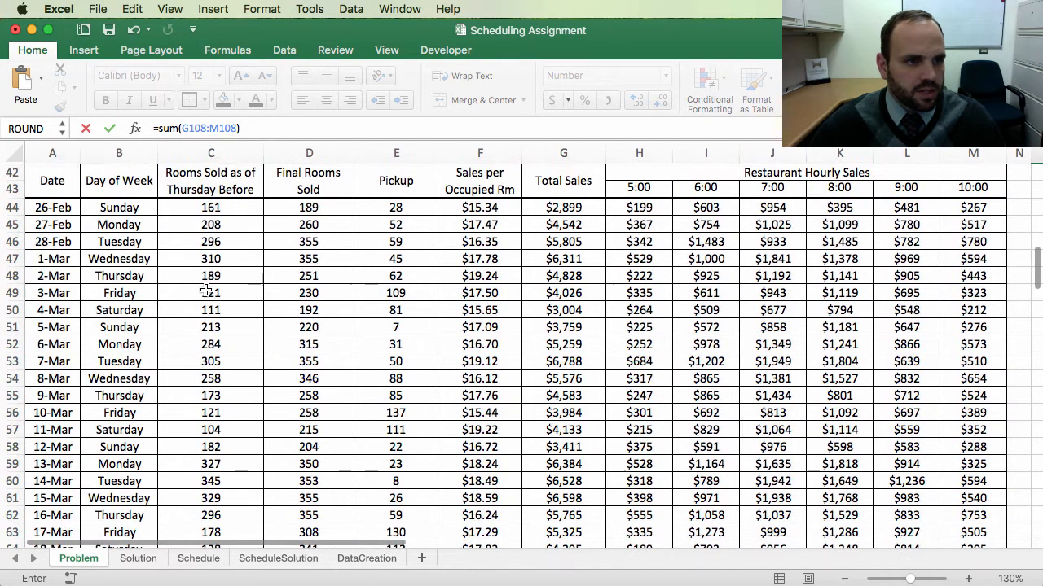
scroll(207, 291, "up", 4)
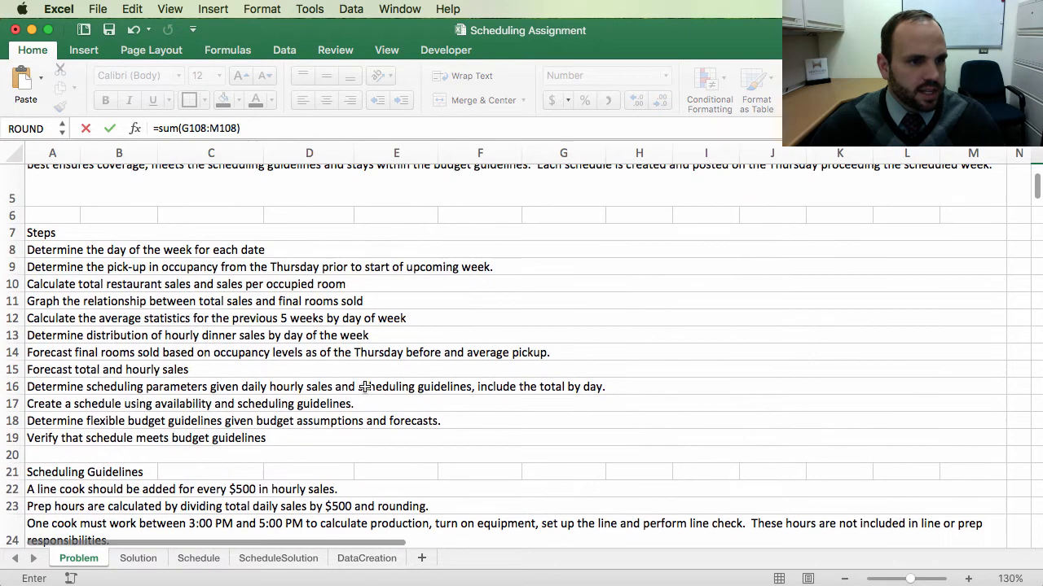
scroll(172, 352, "down", 4)
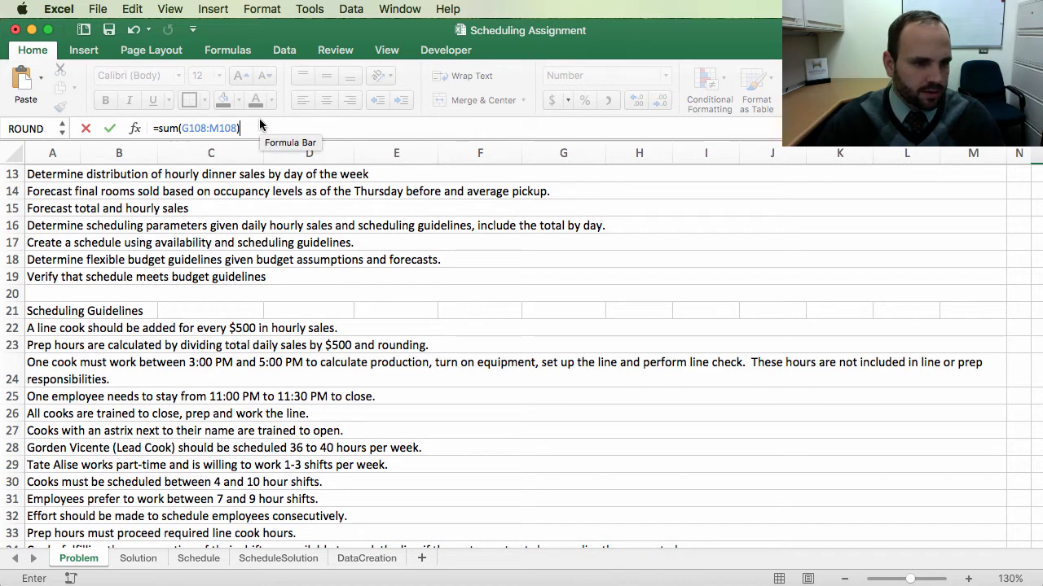
type("+")
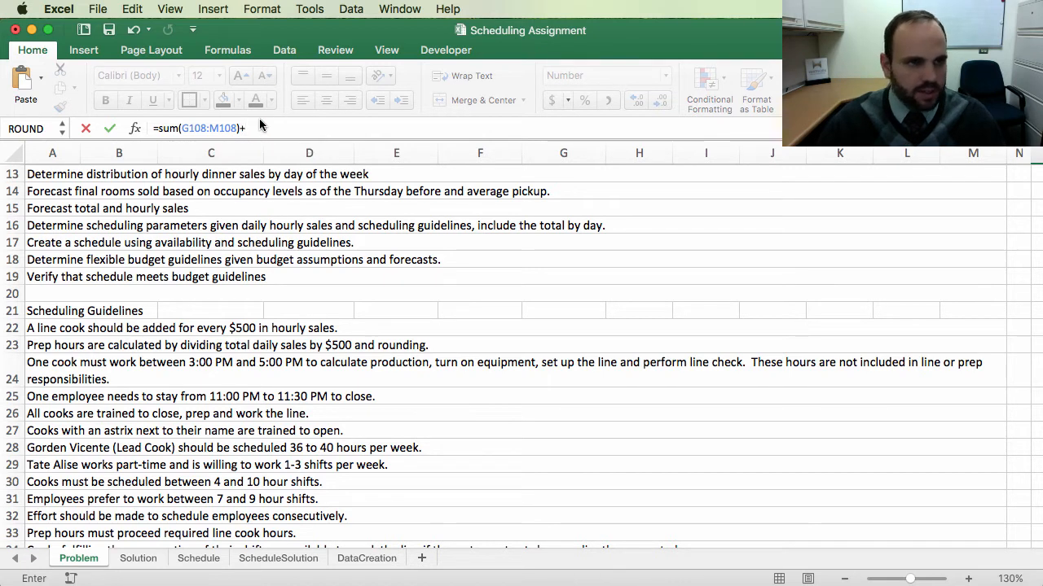
type("a")
key("BackSpace")
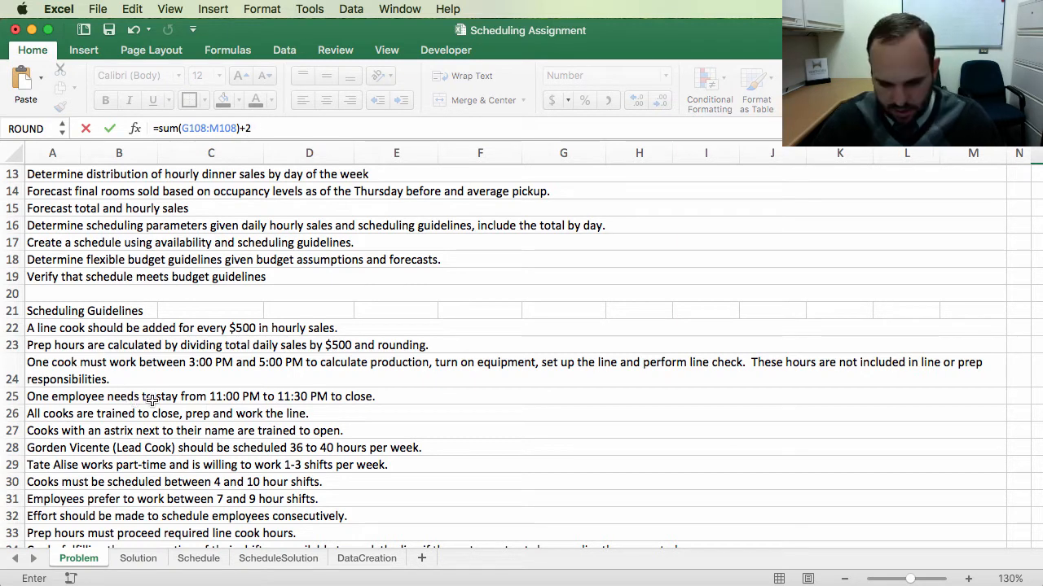
scroll(325, 425, "right", 1)
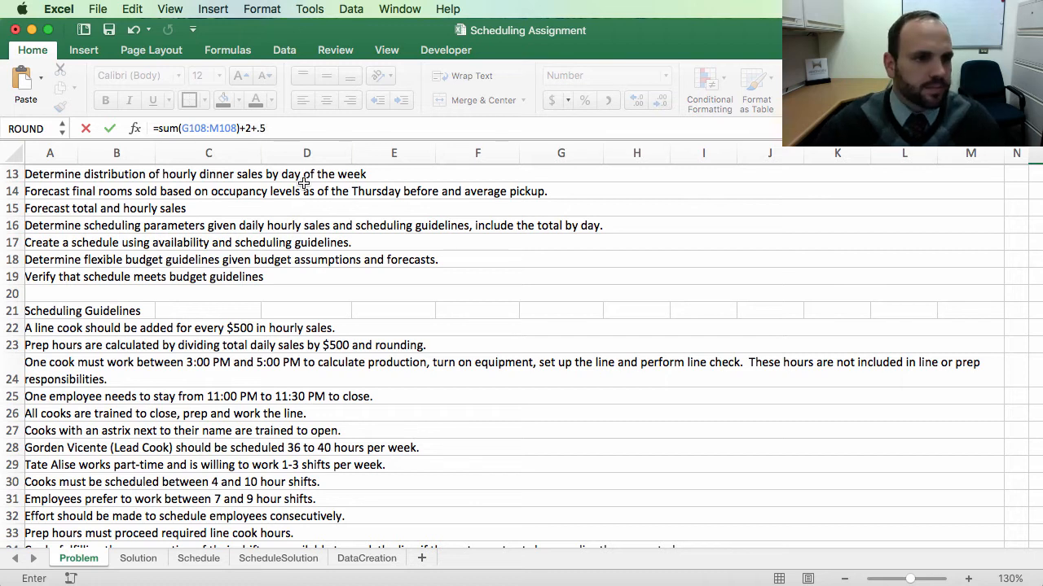
key("Return")
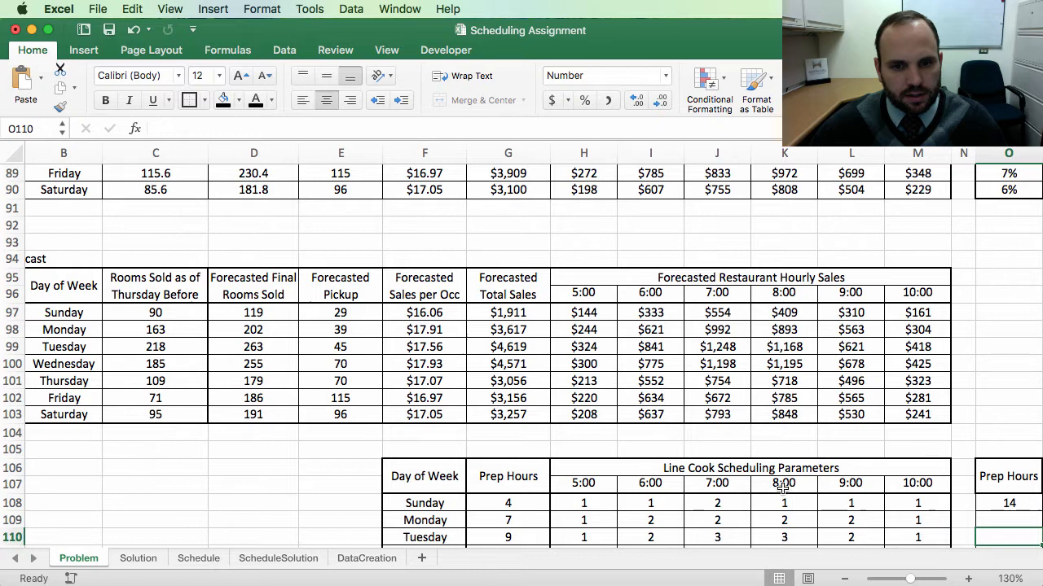
Step: Display Sunday's total hours with one decimal place
scroll(782, 486, "down", 3)
scroll(782, 486, "right", 3)
left_click(795, 396)
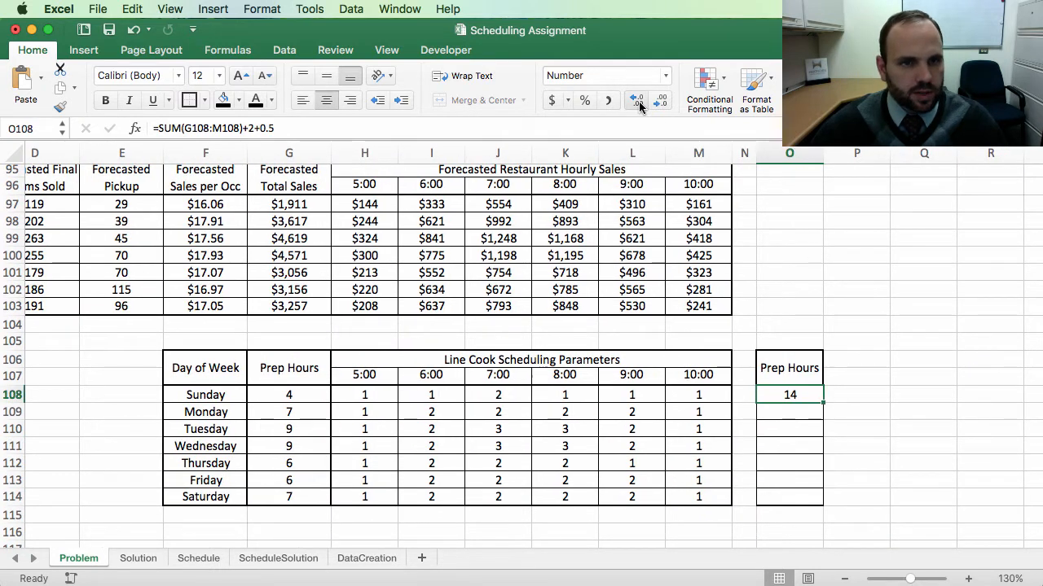
left_click(910, 377)
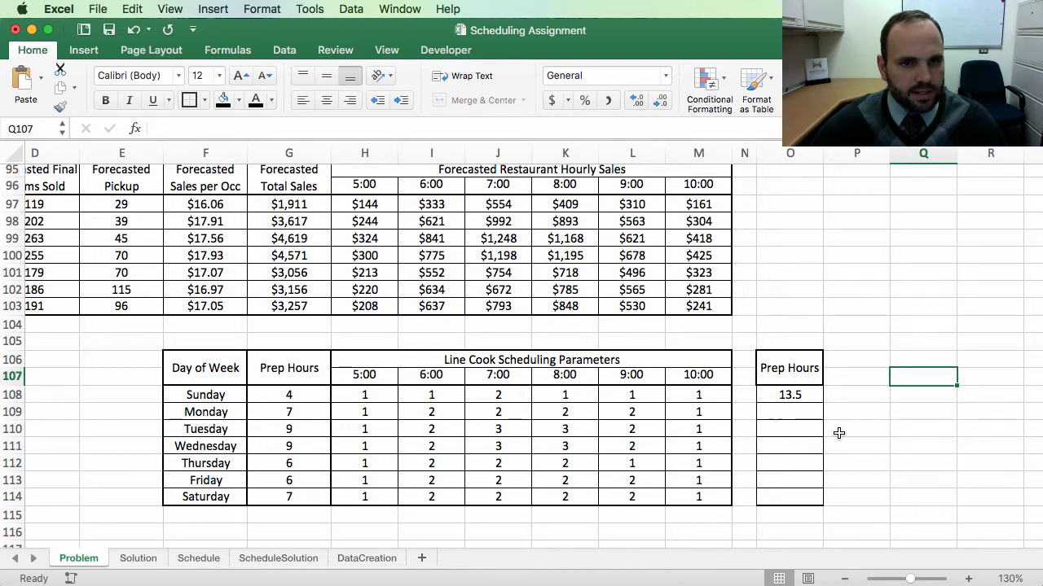
left_click(854, 412)
left_click_drag(790, 395, 789, 496)
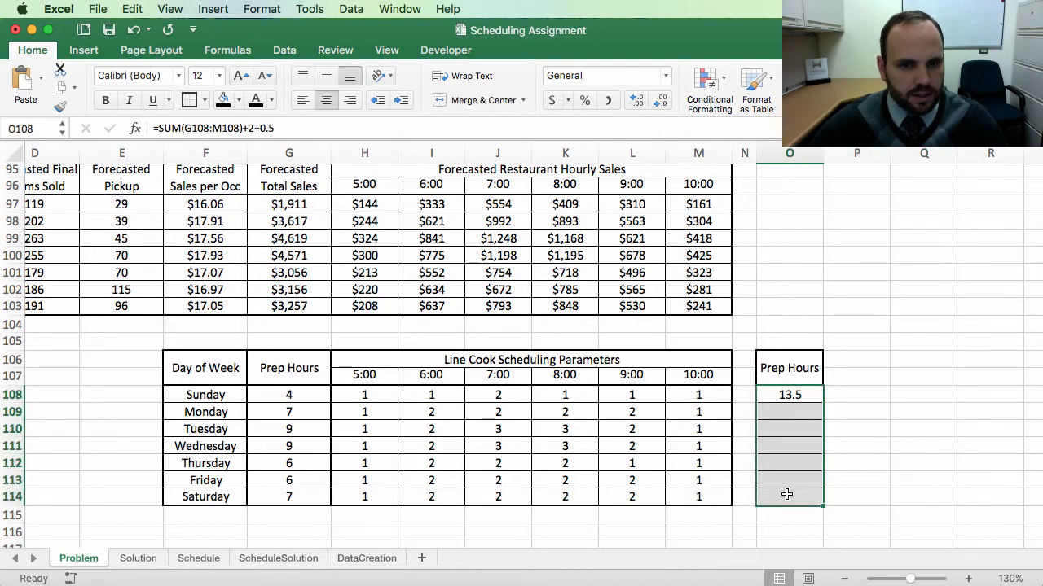
left_click(983, 428)
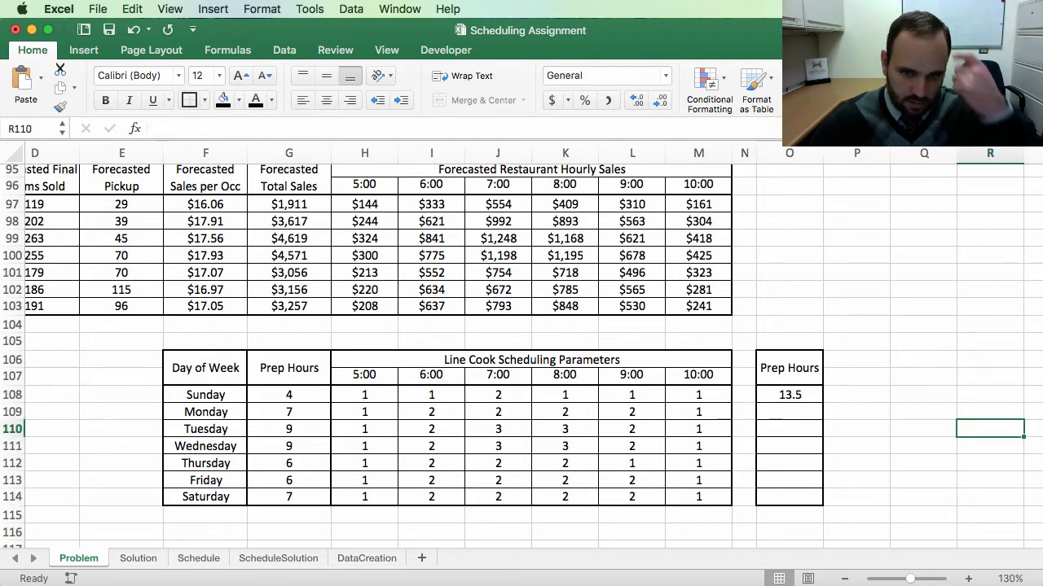
Step: Rename the new column header to Total Hours
left_click(796, 369)
type("T")
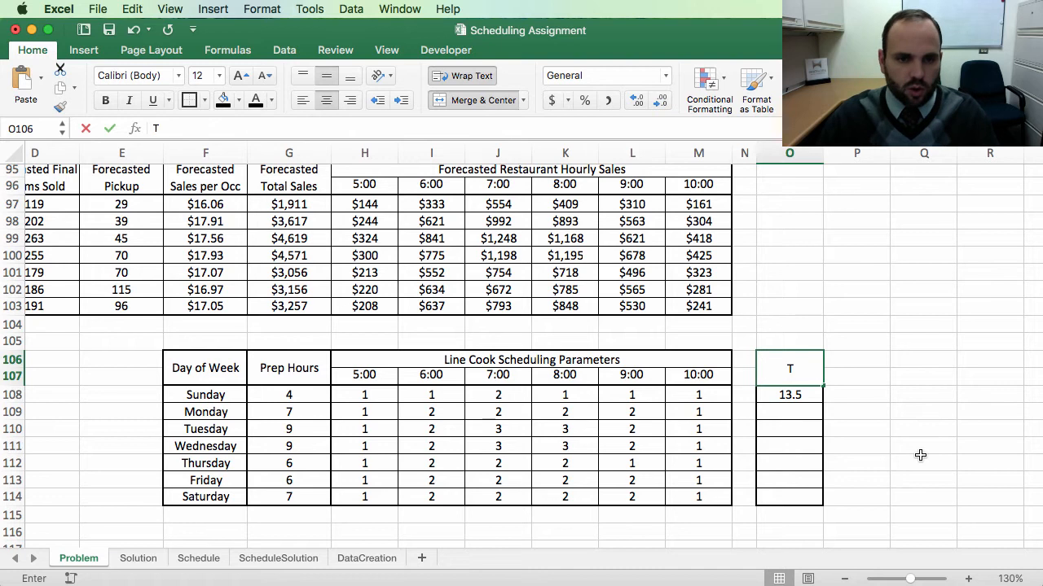
type("otal Hours")
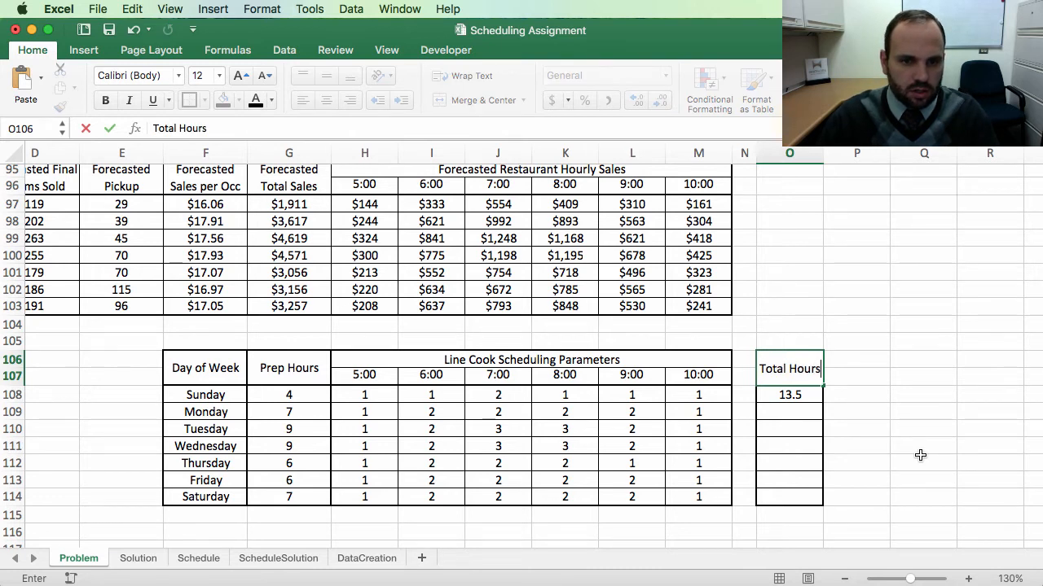
key("Return")
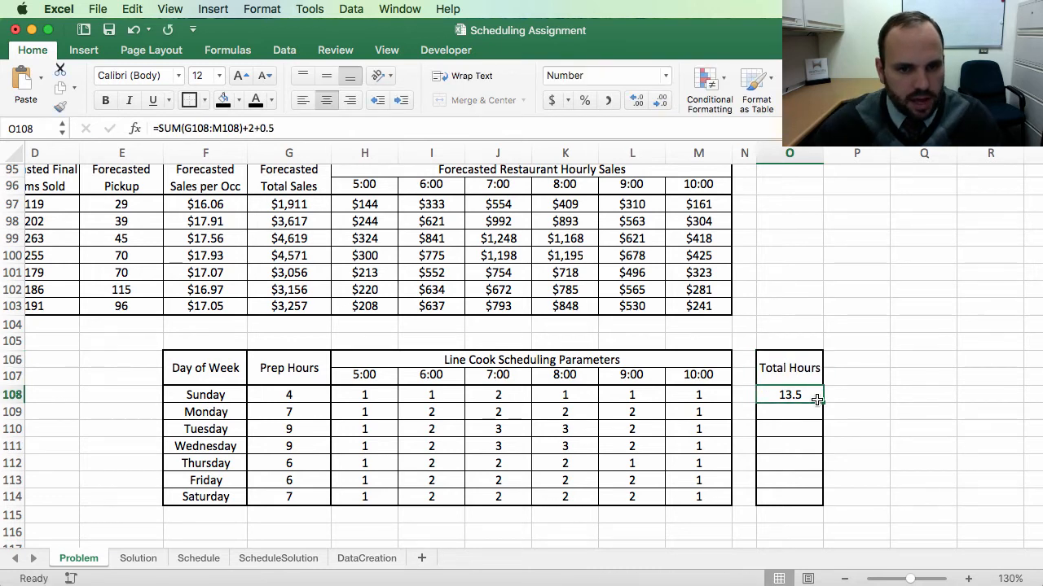
Step: Fill the total hours formula down through Saturday without copying formatting
left_click_drag(822, 402, 815, 503)
left_click(847, 523)
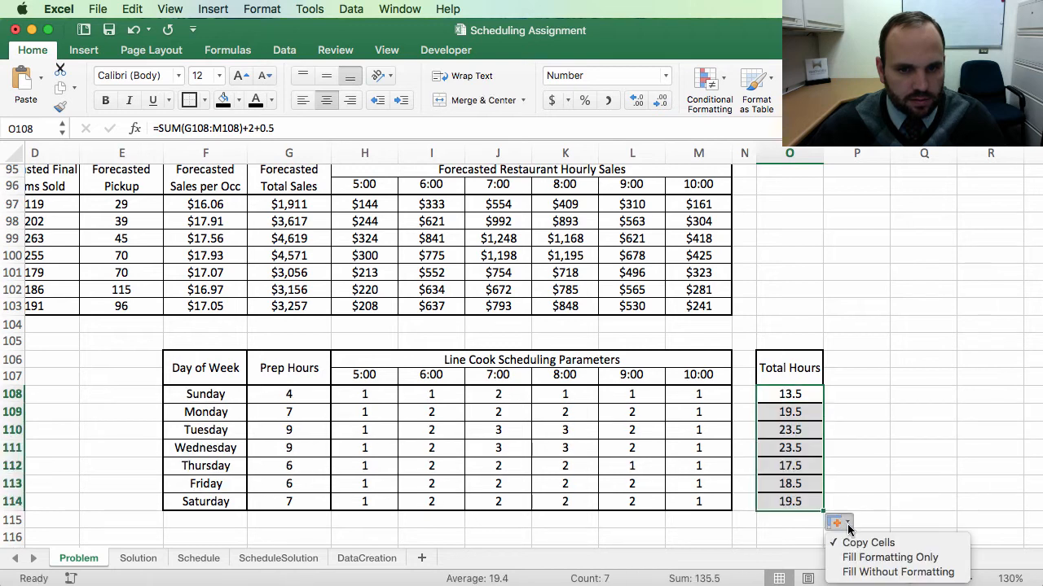
left_click(884, 572)
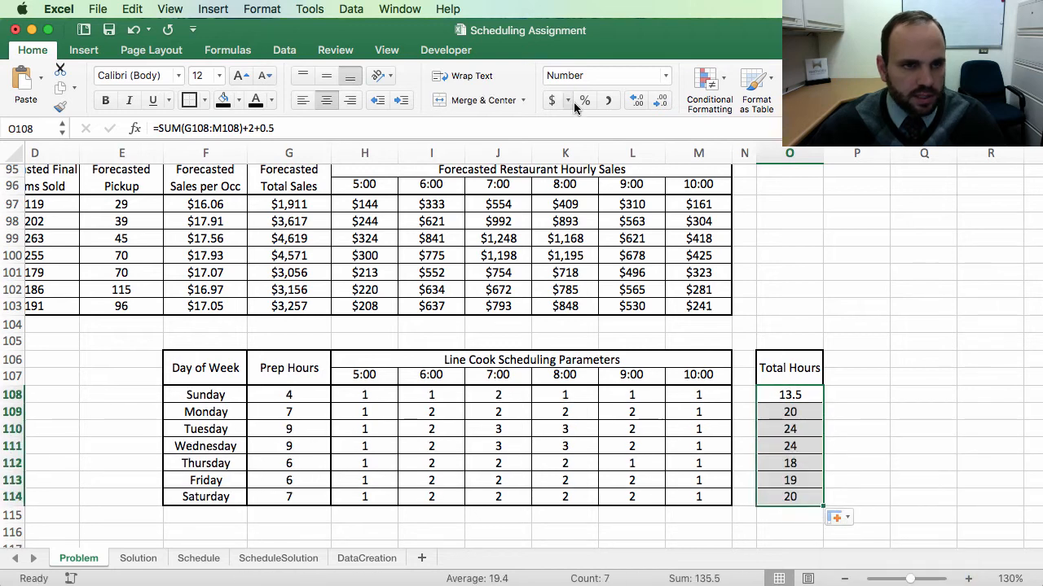
Step: Set the Monday through Saturday total hours cells to show one decimal place
left_click(641, 106)
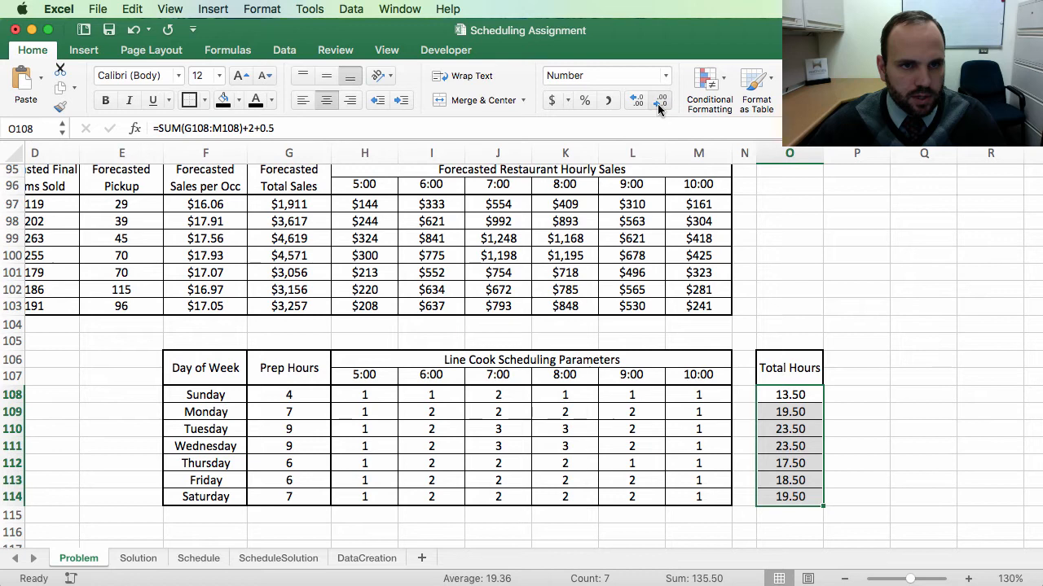
left_click(660, 101)
left_click(918, 413)
scroll(879, 519, "down", 4)
scroll(880, 519, "right", 1)
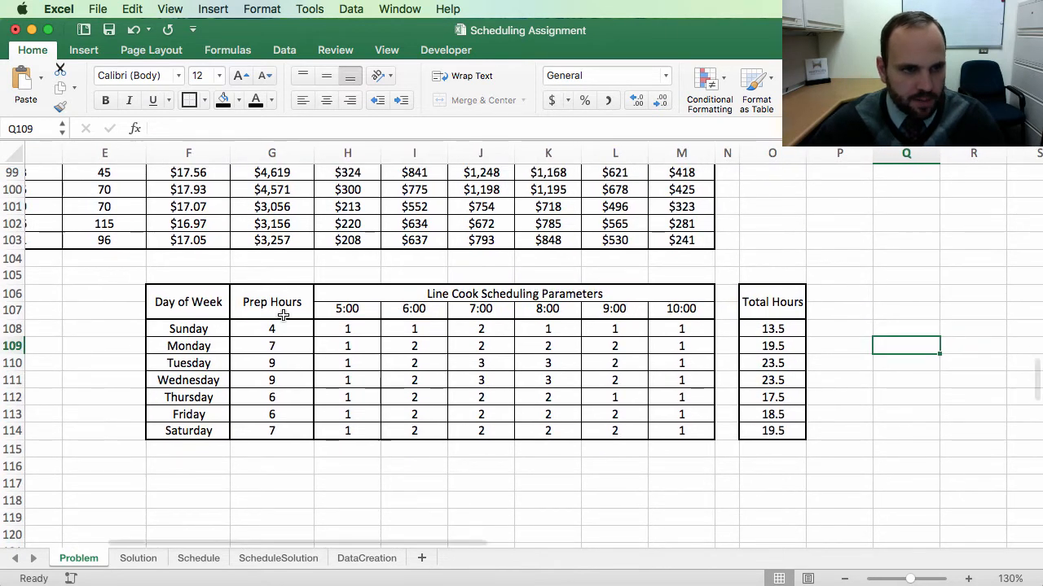
scroll(287, 316, "right", 1)
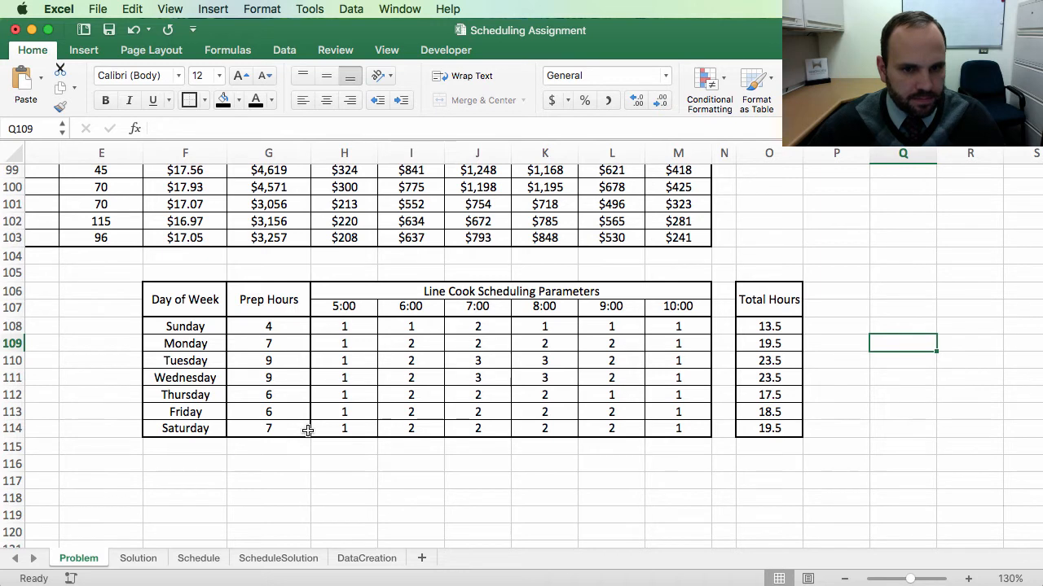
left_click(766, 446)
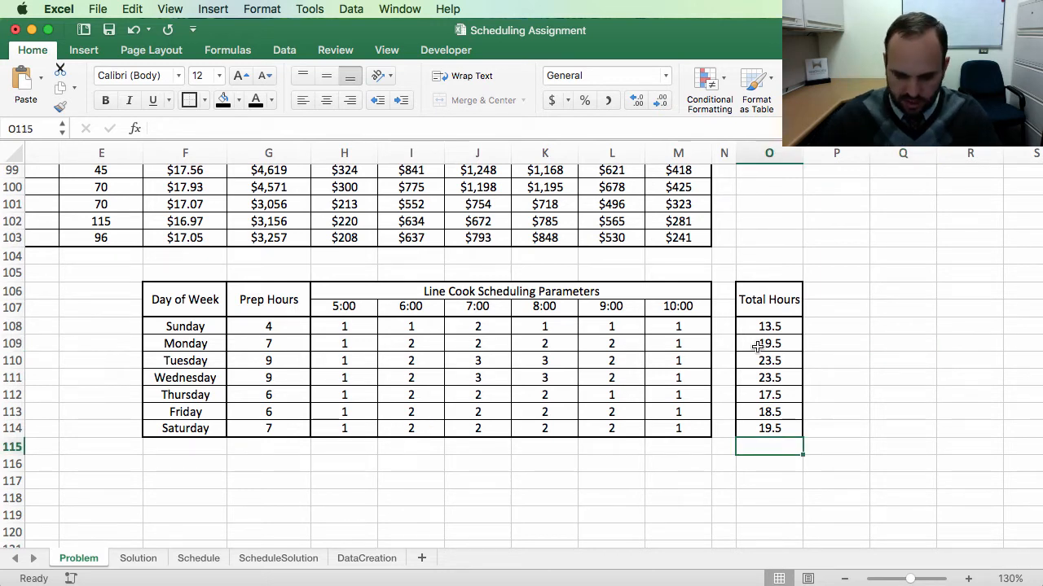
type("=s")
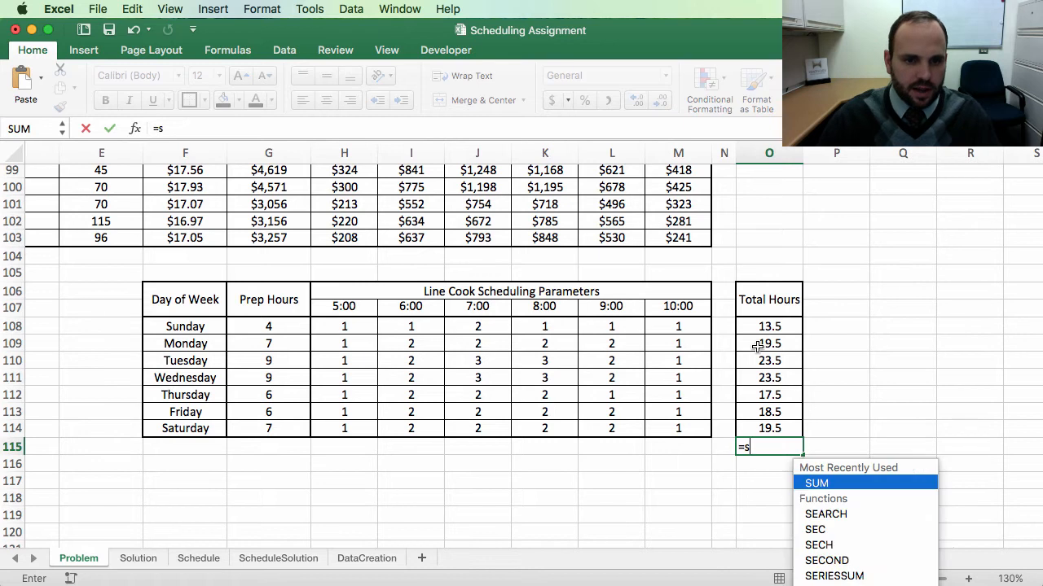
type("um(")
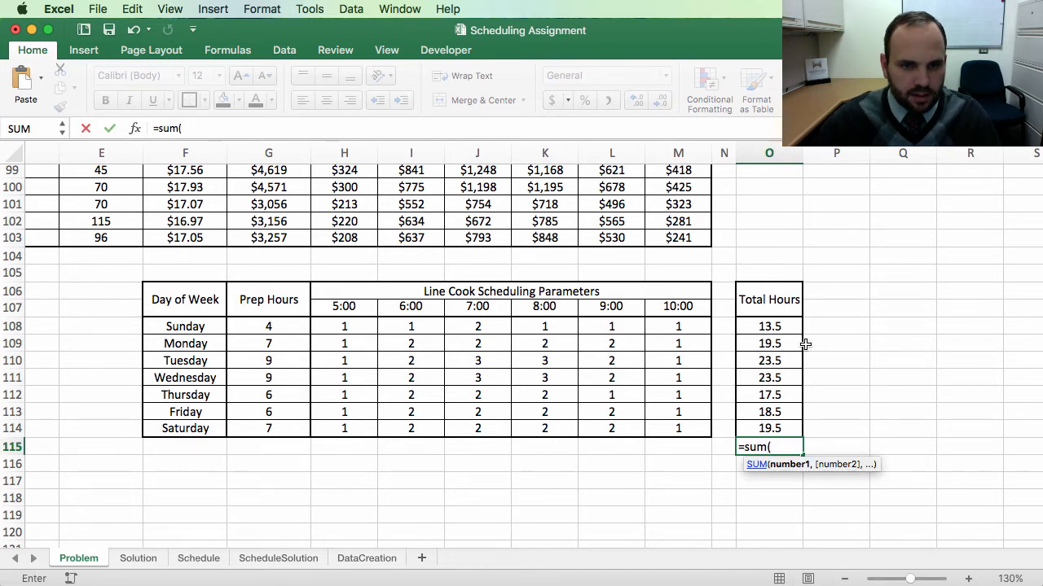
key("BackSpace")
key("BackSpace")
key("BackSpace")
key("BackSpace")
key("BackSpace")
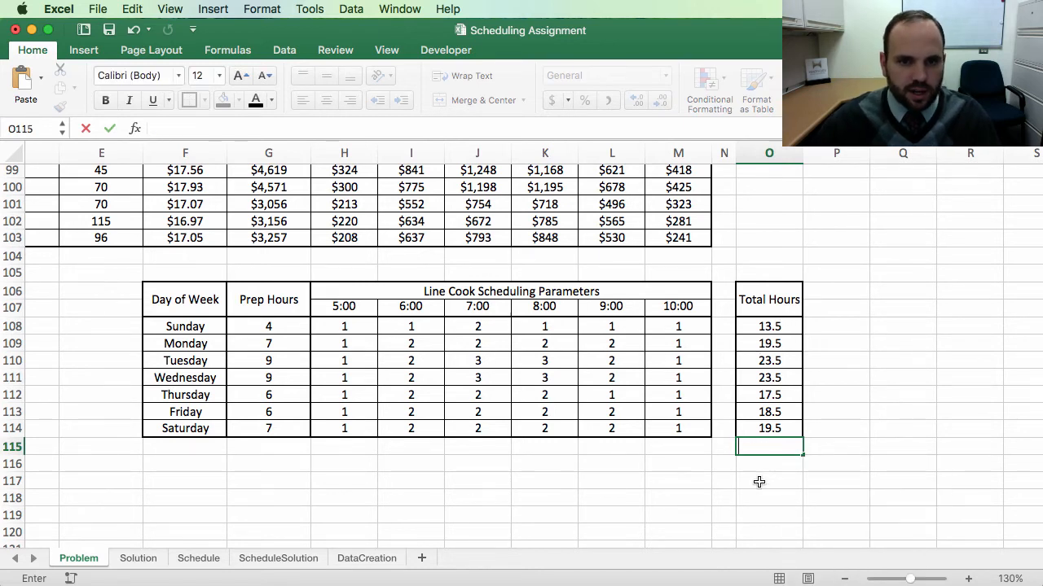
key("Escape")
Step: Sum the daily total hours below Saturday with AutoSum, then centre the result and give it a border
left_click(769, 471)
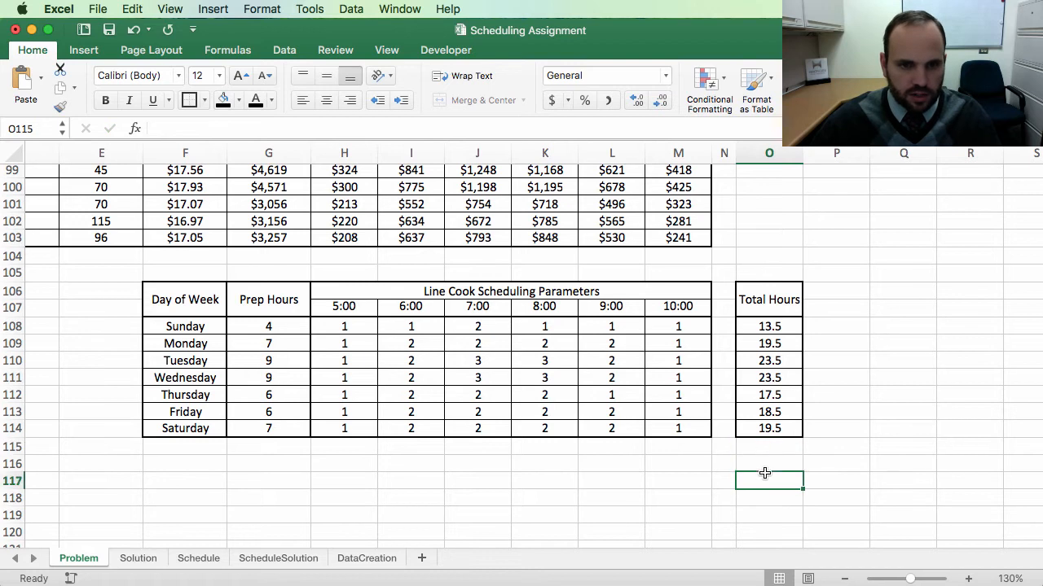
left_click(769, 447)
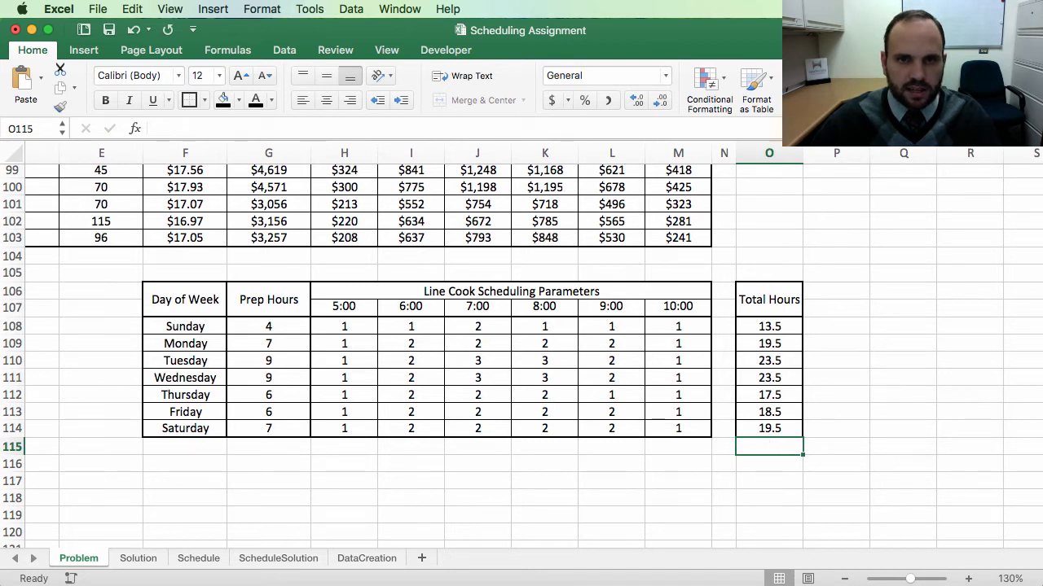
key("super+shift+t")
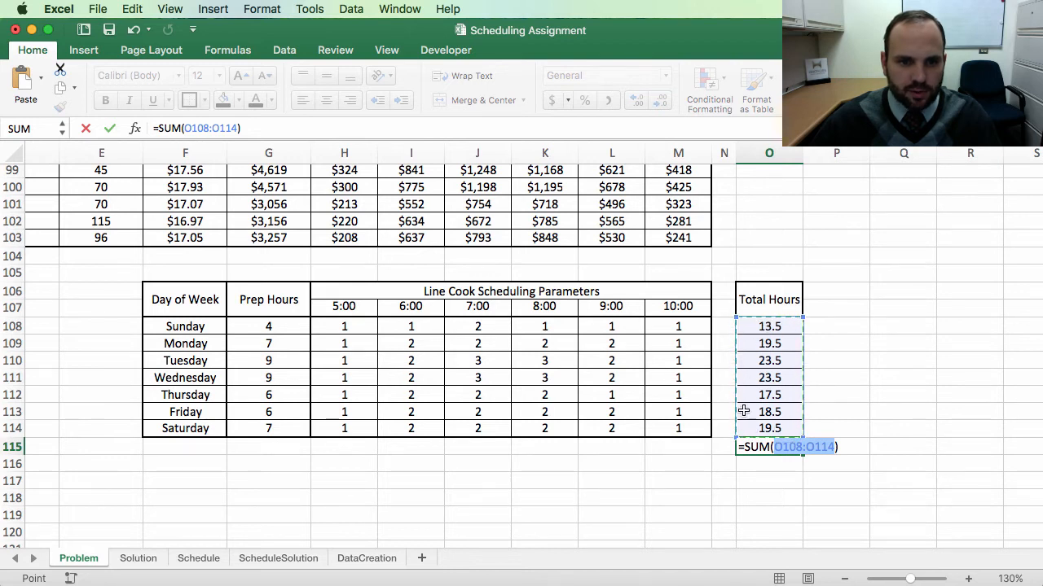
key("Return")
left_click(777, 444)
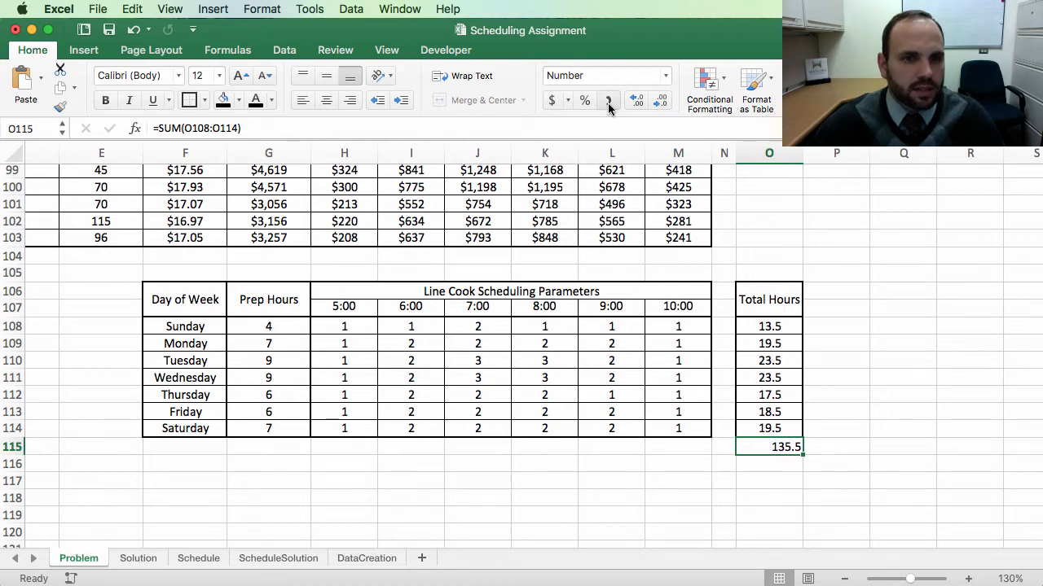
left_click(326, 99)
left_click(189, 99)
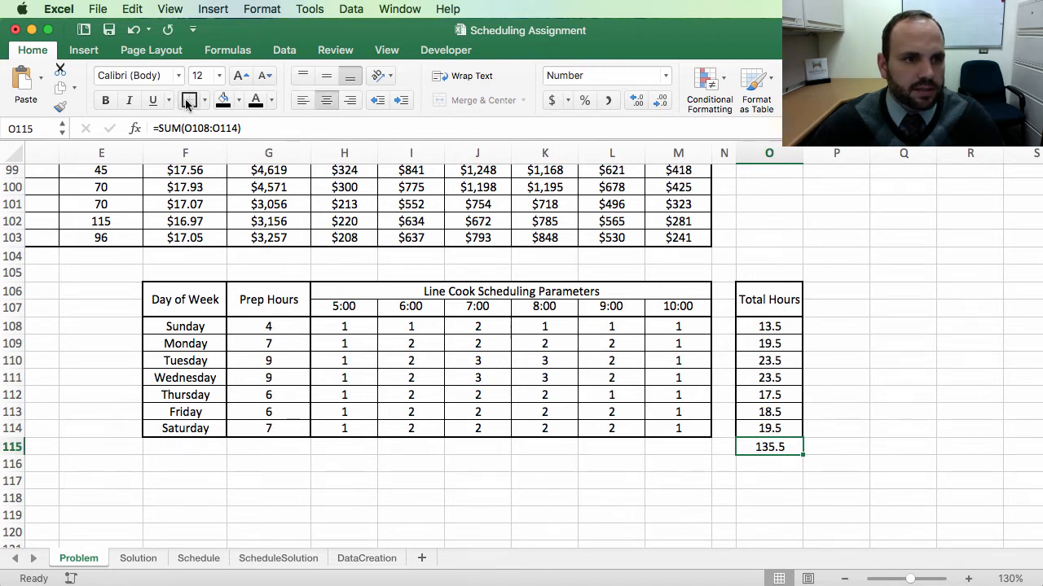
Step: Review the assignment's task list and scheduling guidelines at the top of the sheet
left_click(896, 448)
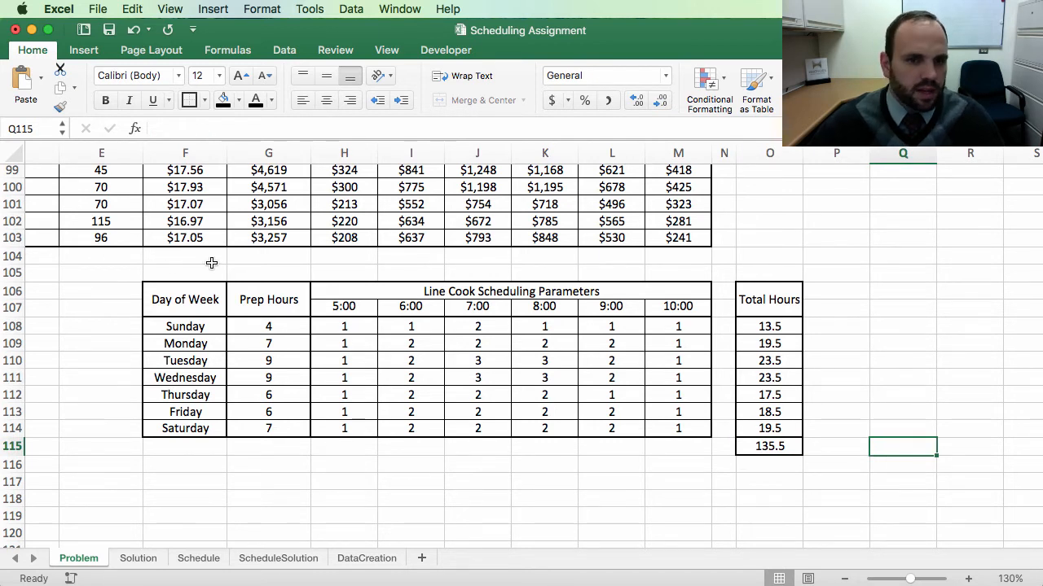
scroll(180, 254, "up", 20)
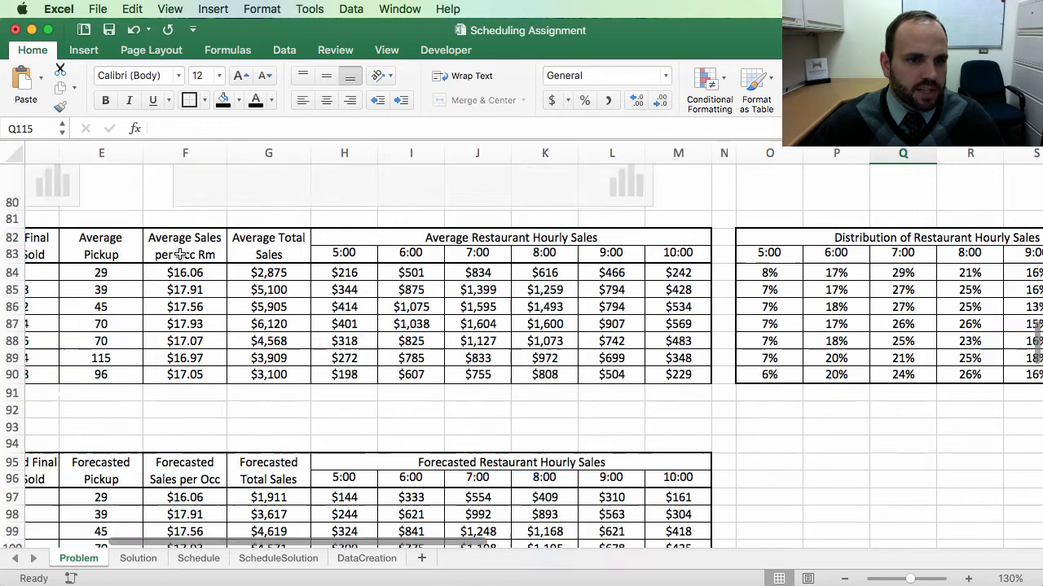
scroll(182, 249, "up", 3)
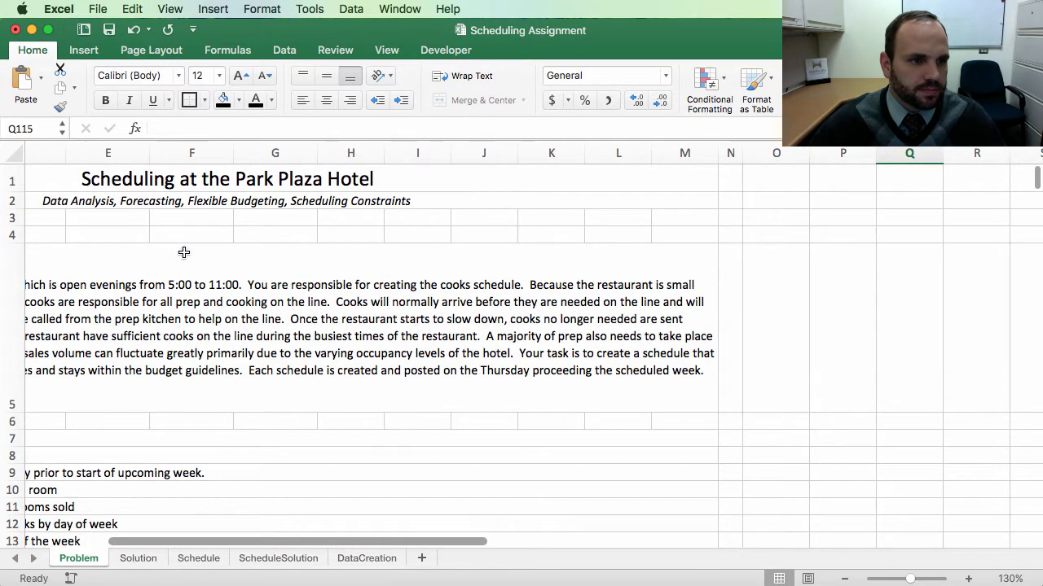
scroll(195, 261, "left", 5)
scroll(204, 274, "down", 10)
scroll(227, 291, "down", 5)
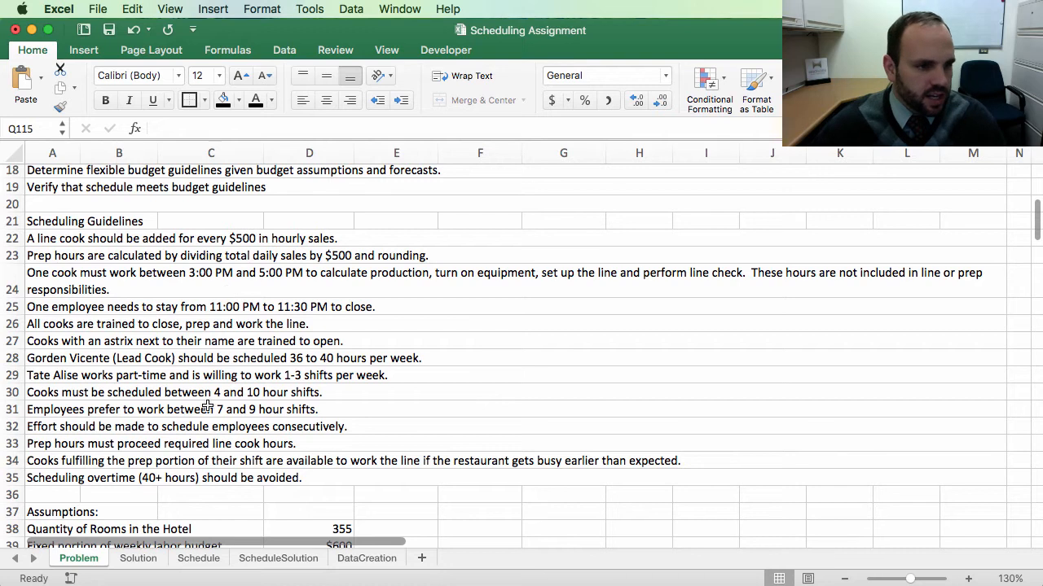
scroll(130, 386, "up", 9)
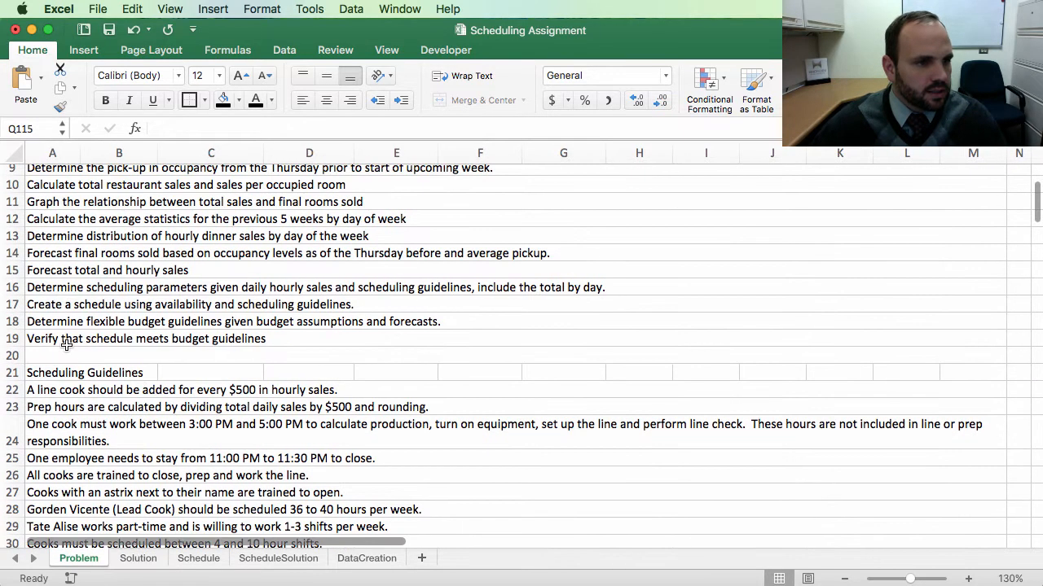
left_click(39, 308)
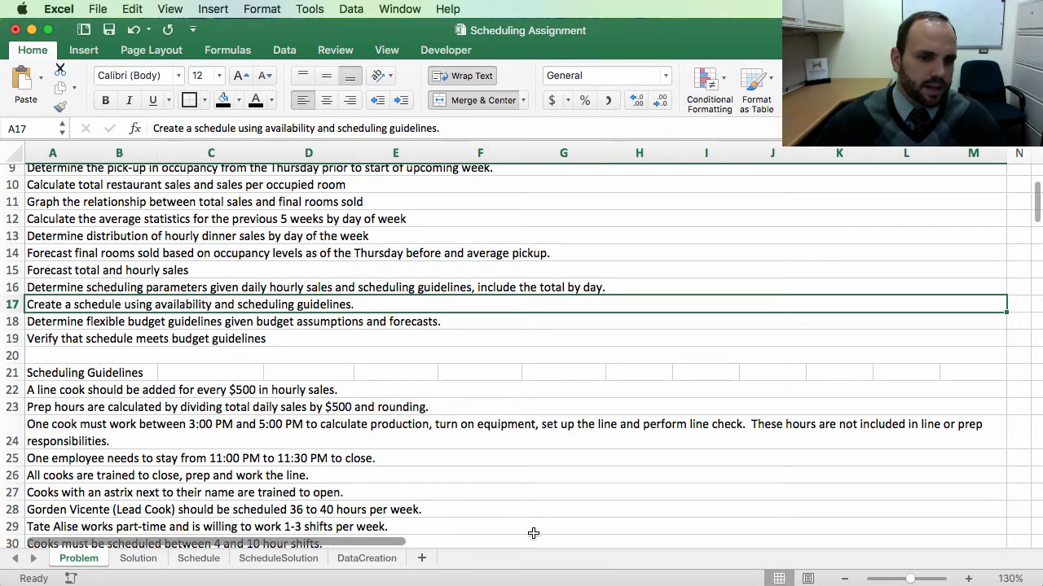
scroll(555, 526, "down", 20)
scroll(555, 525, "down", 10)
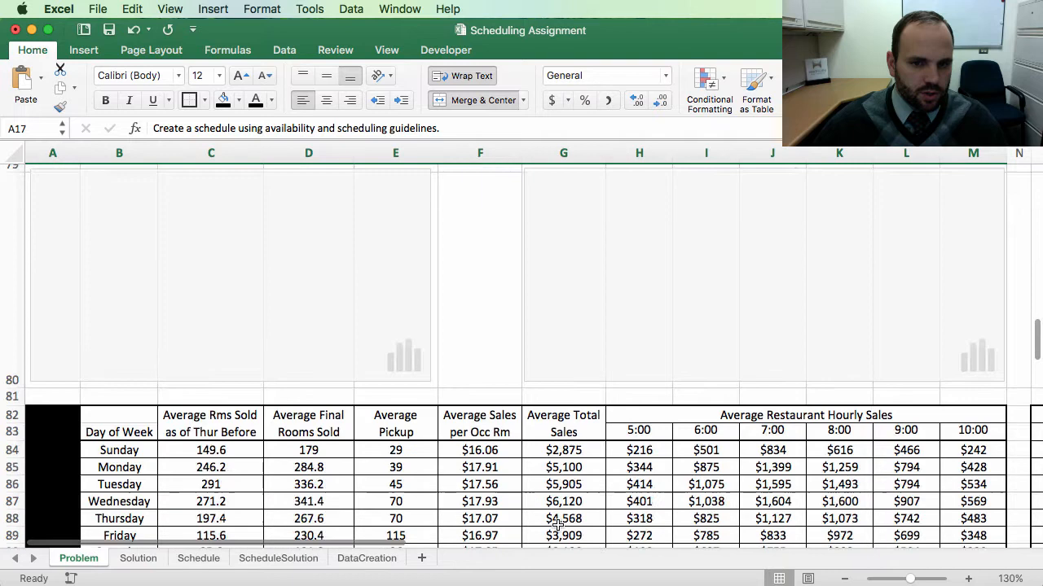
scroll(562, 534, "down", 5)
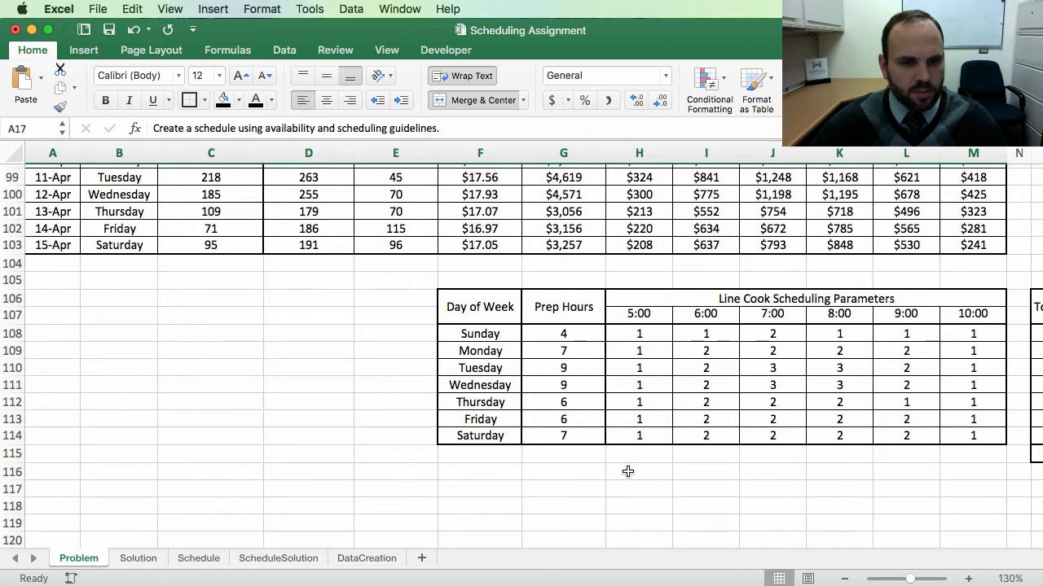
Step: Label three shift columns Shift 1, Shift 2 and Shift 3 in the row below the parameters table
left_click(628, 472)
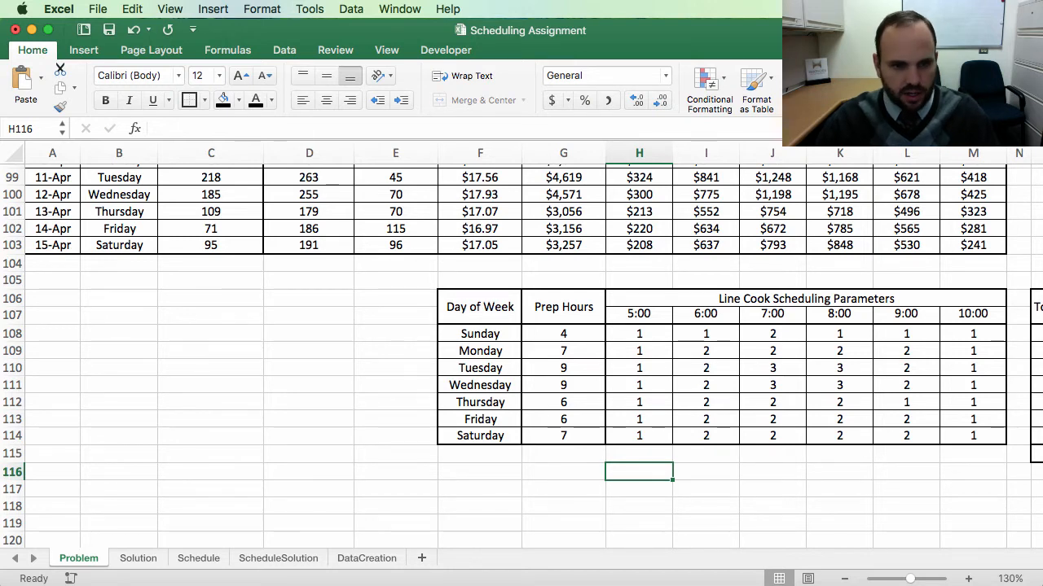
type("Sh")
type("t")
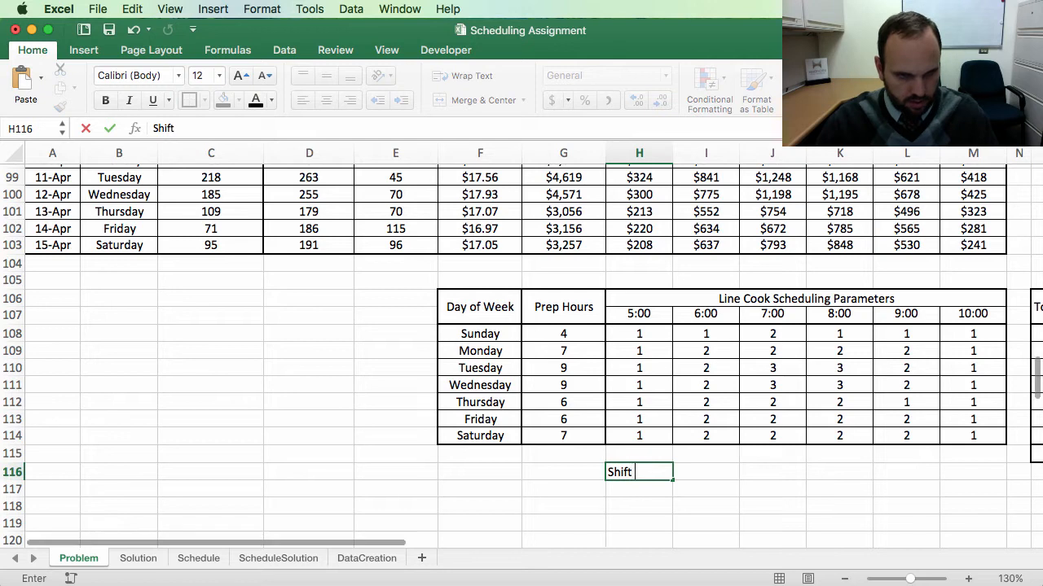
type(" 1")
key("Tab")
key("Tab")
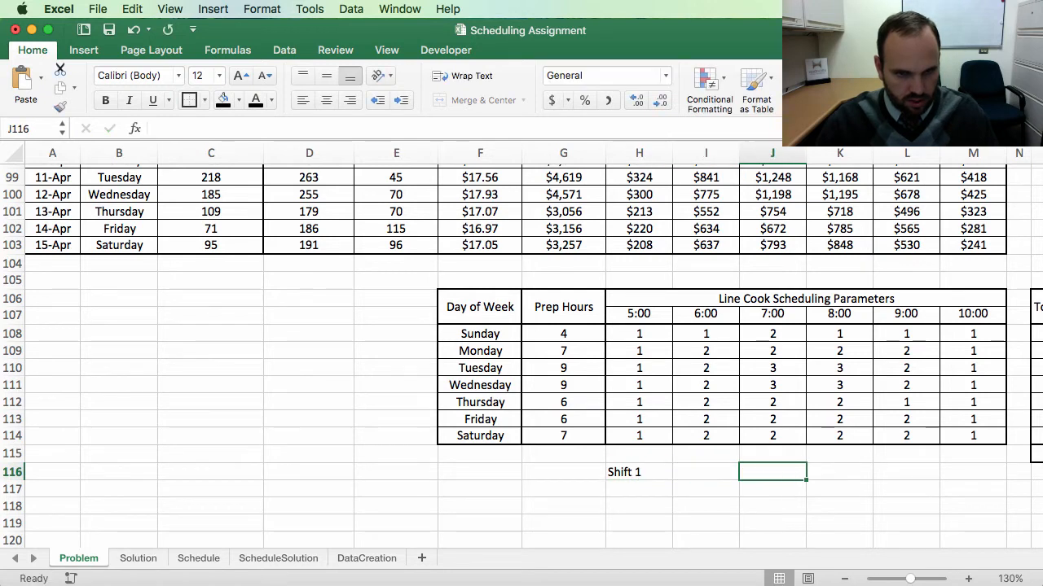
type("Shift")
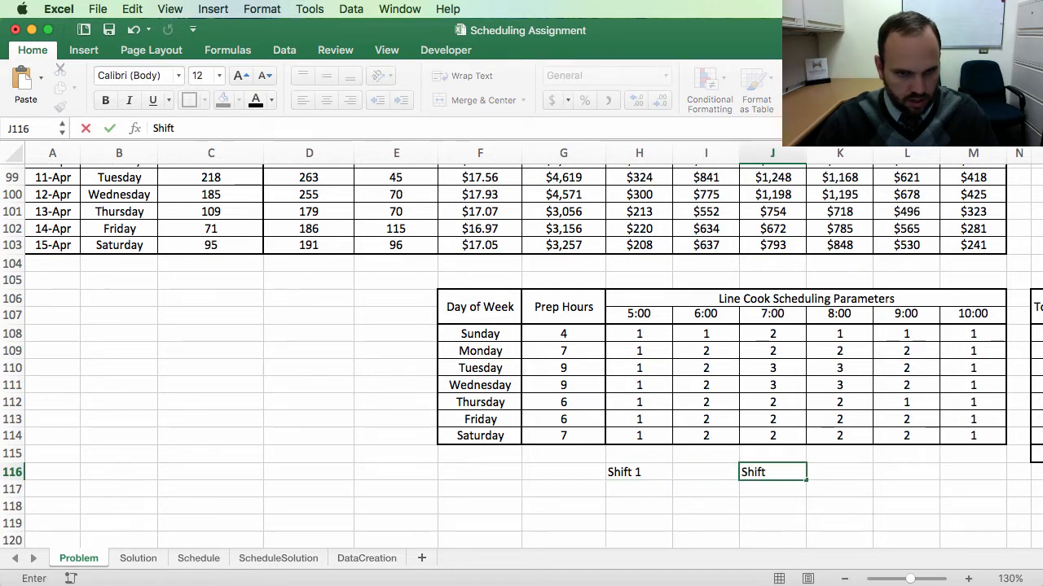
type(" 2")
key("Tab")
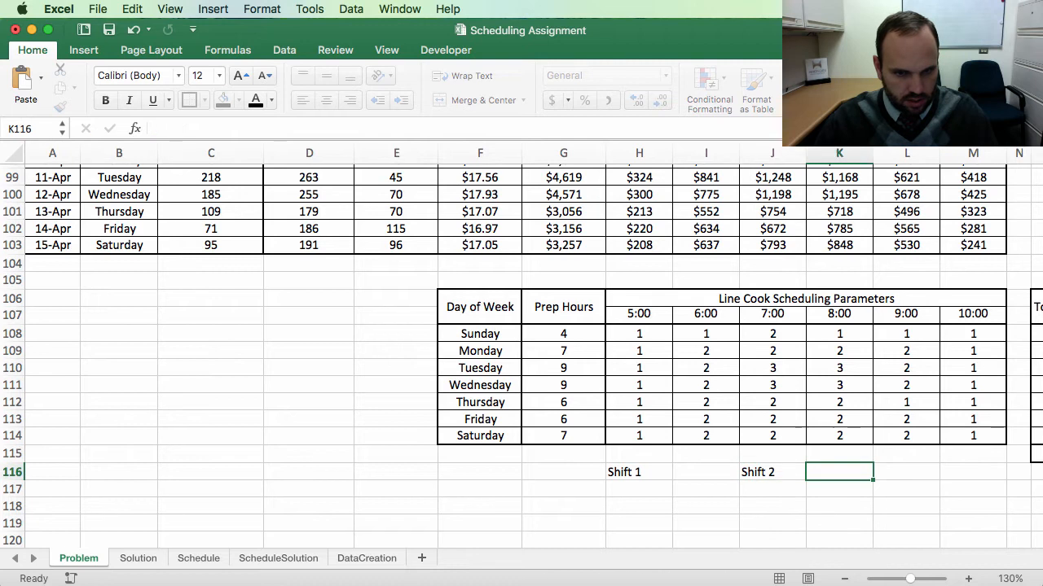
key("Tab")
type("S")
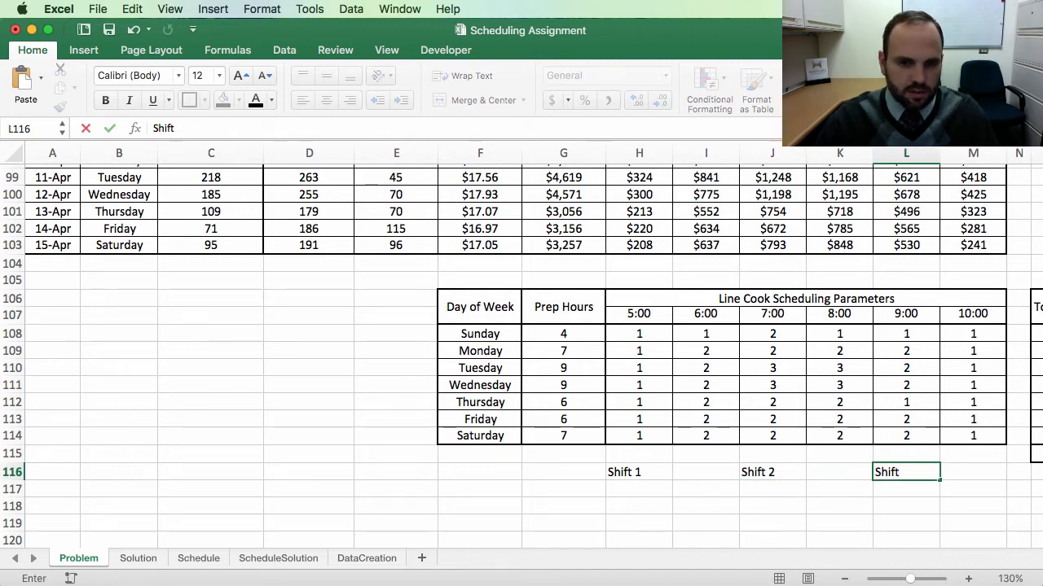
type("hift 3")
key("Return")
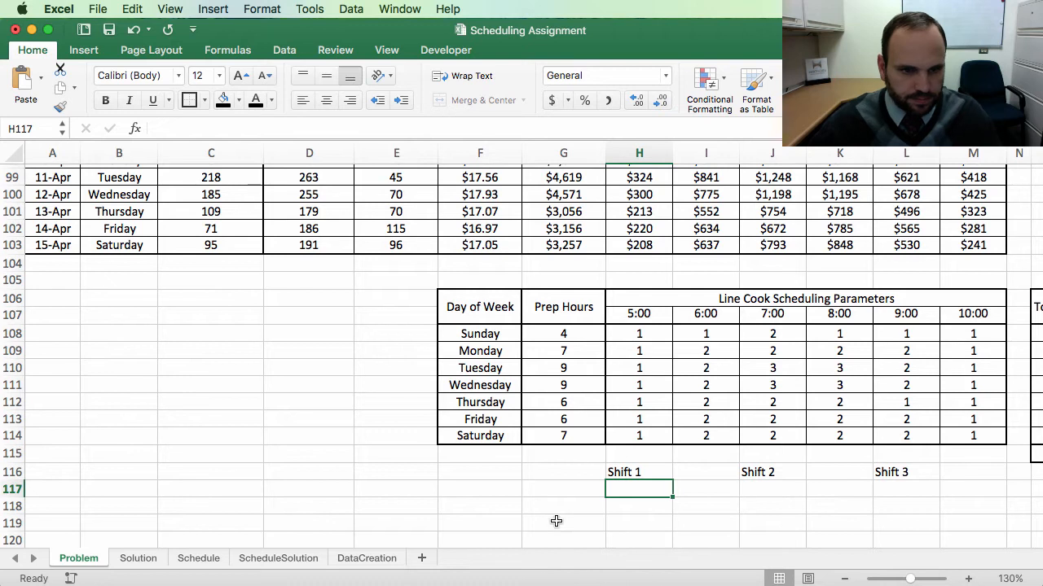
Step: Copy the Sunday through Saturday day list into a new column below the table, starting at row 117
left_click(552, 486)
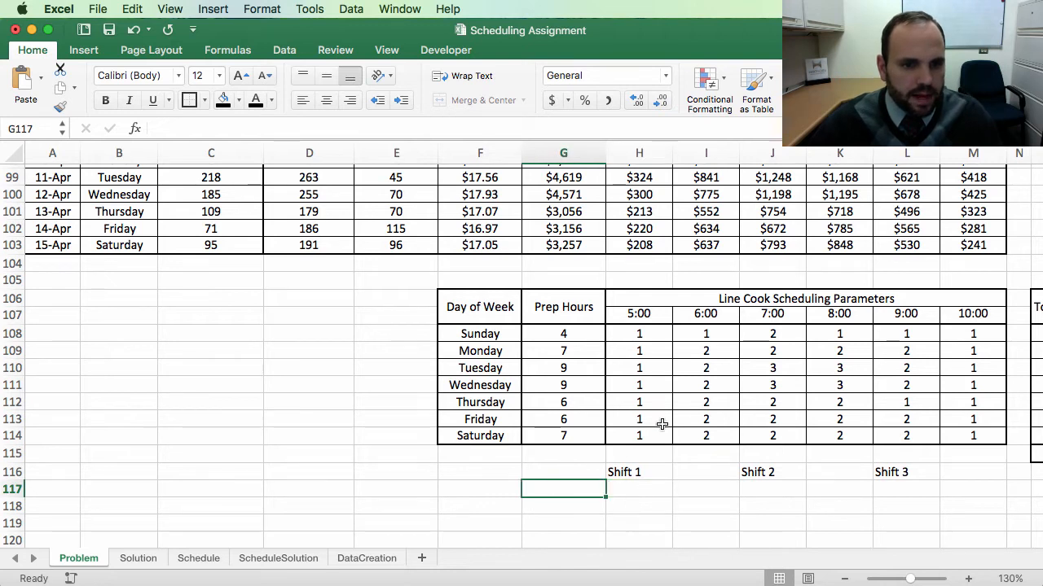
left_click_drag(479, 336, 478, 433)
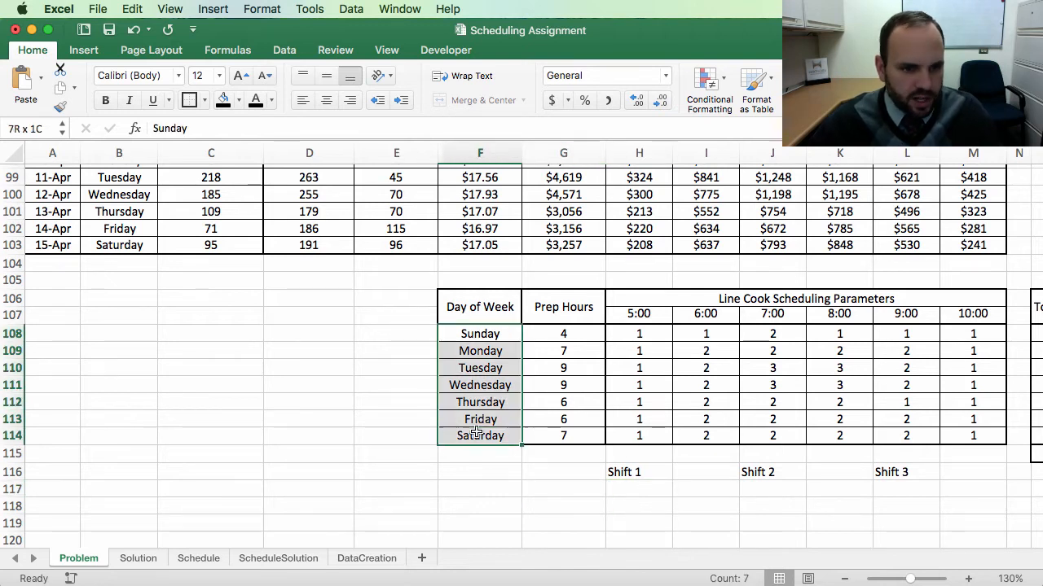
key("super+c")
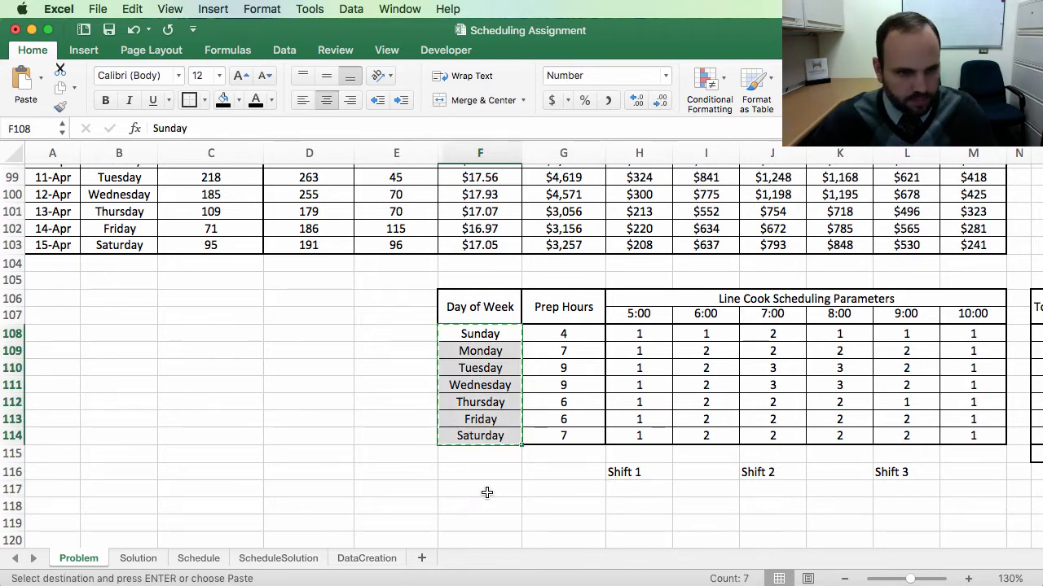
left_click(487, 492)
key("super+v")
scroll(733, 488, "down", 3)
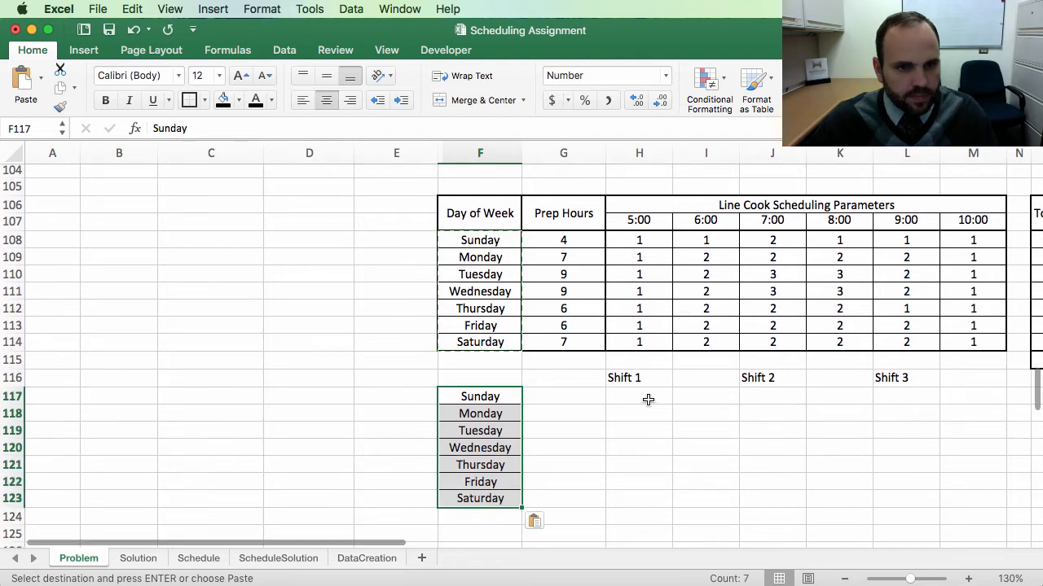
Step: Enter 5-8 as Sunday's Shift 1 hours
left_click(647, 400)
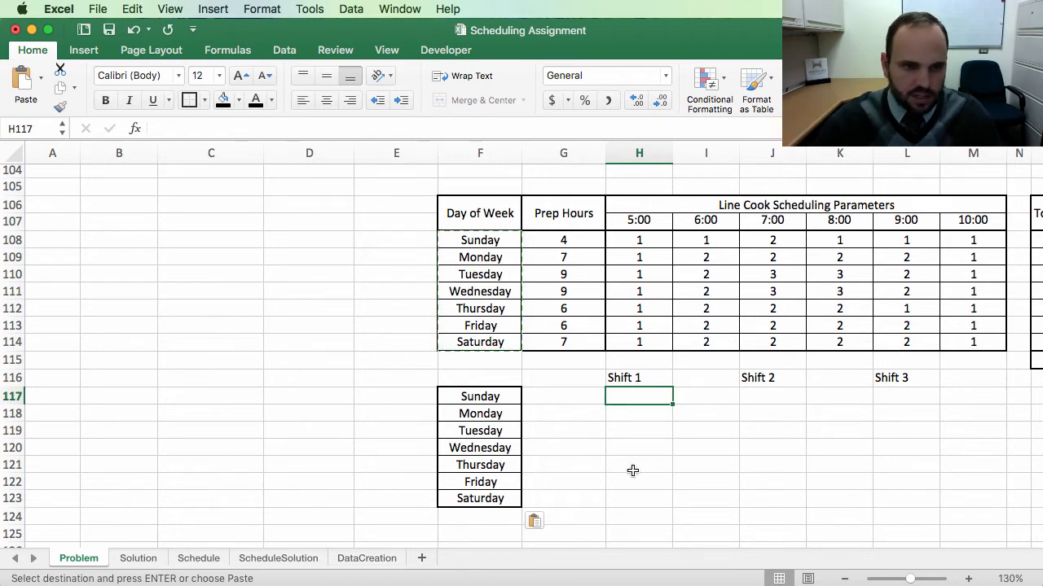
left_click(636, 240)
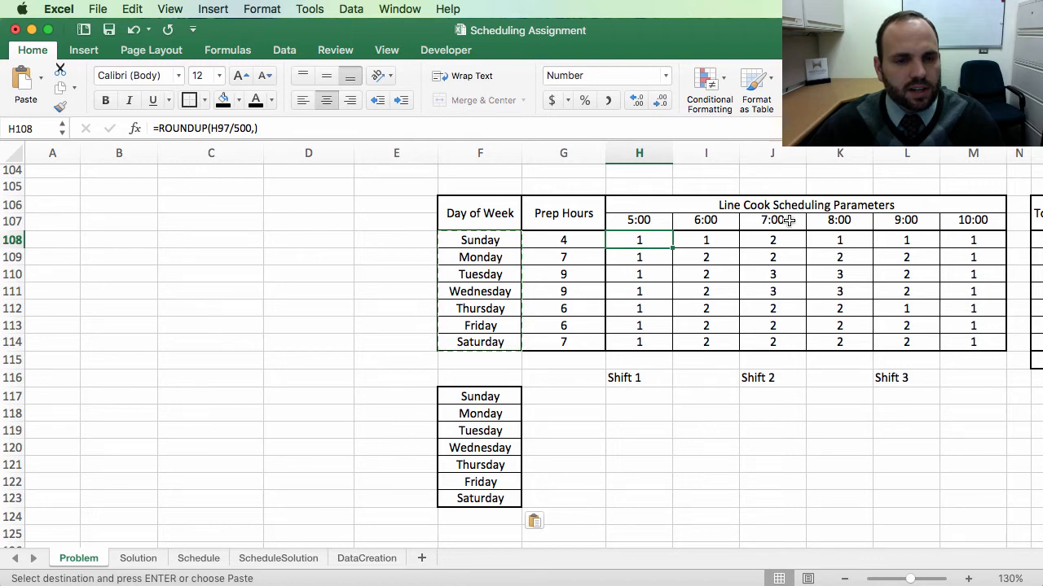
left_click(641, 395)
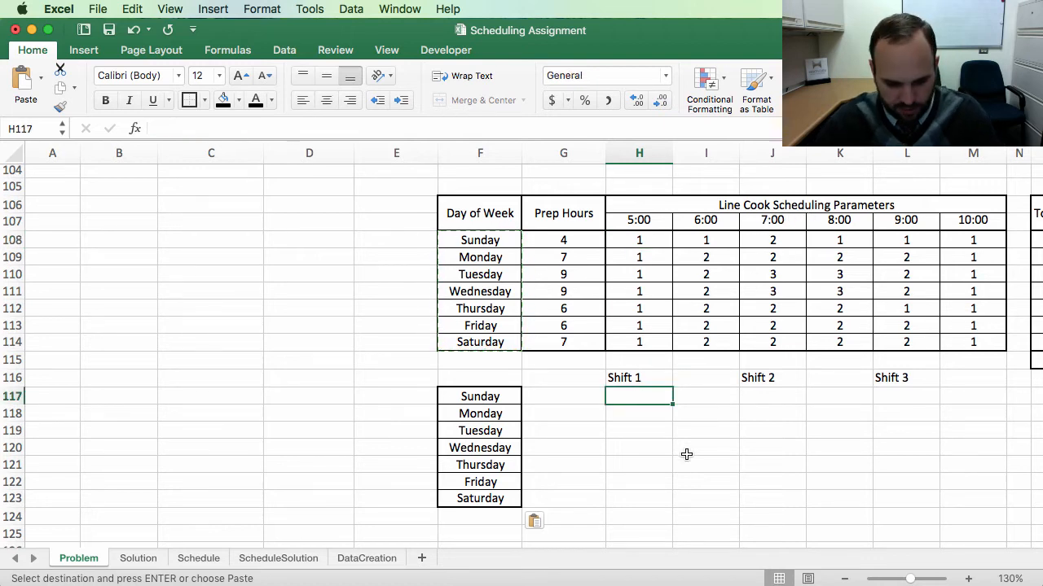
type("5")
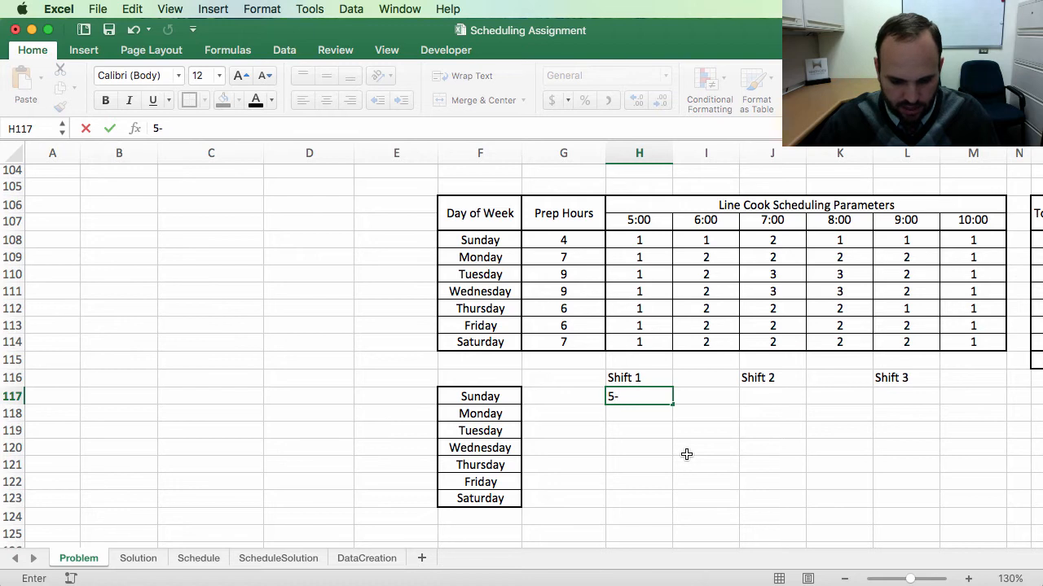
type("-8")
key("Tab")
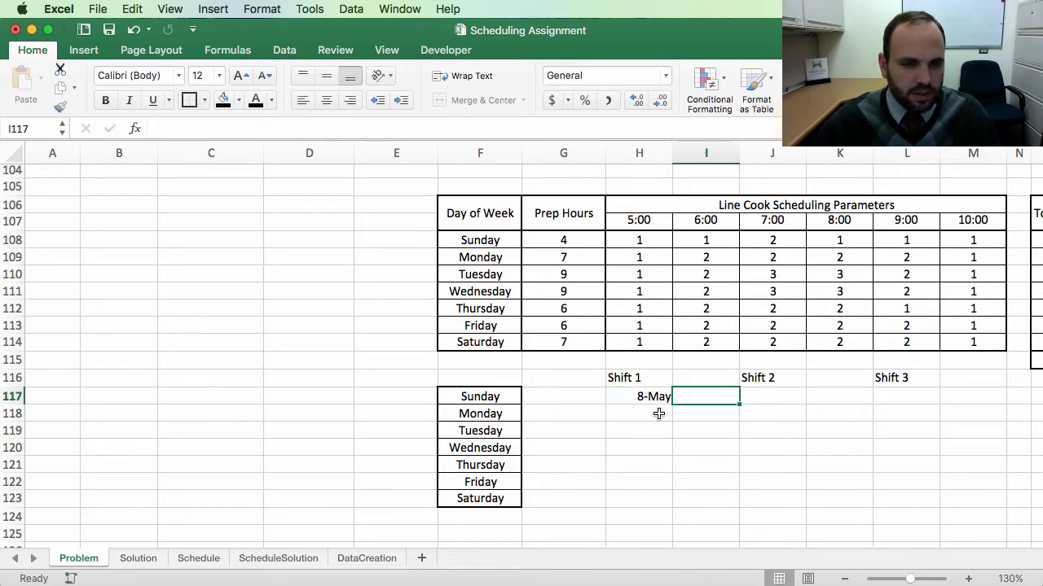
left_click_drag(642, 397, 921, 513)
left_click(613, 396)
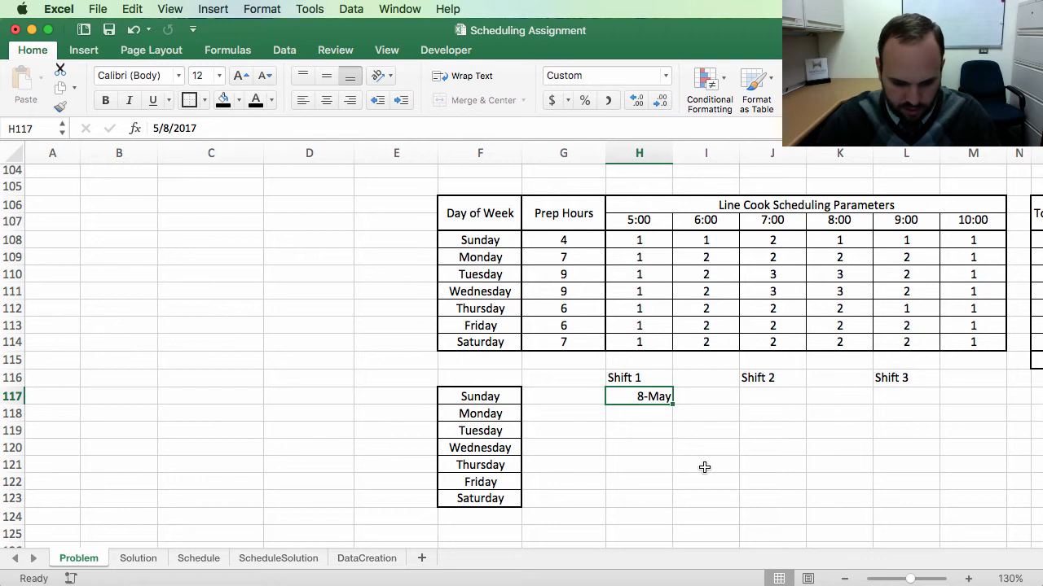
Step: Fill in Sunday's row with 5PM to 8PM for Shift 1 and 7PM to 11PM for Shift 2
type("5")
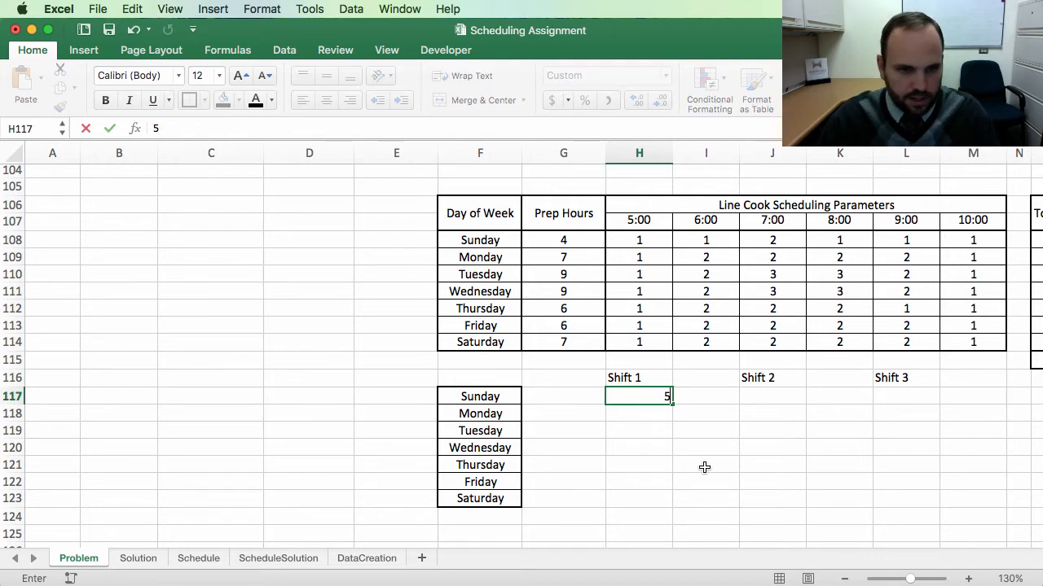
type("(M")
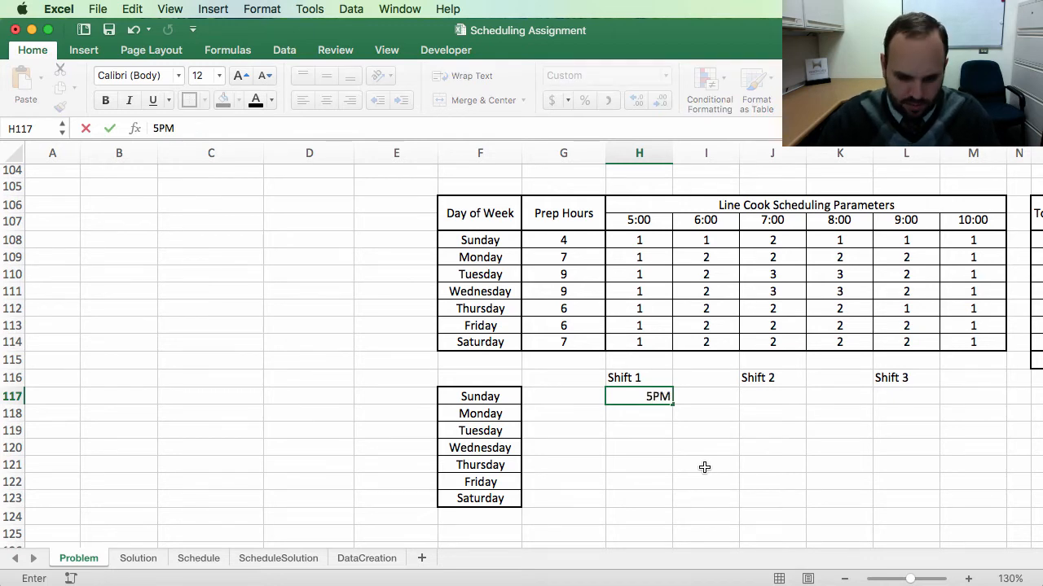
type(" to 8PM")
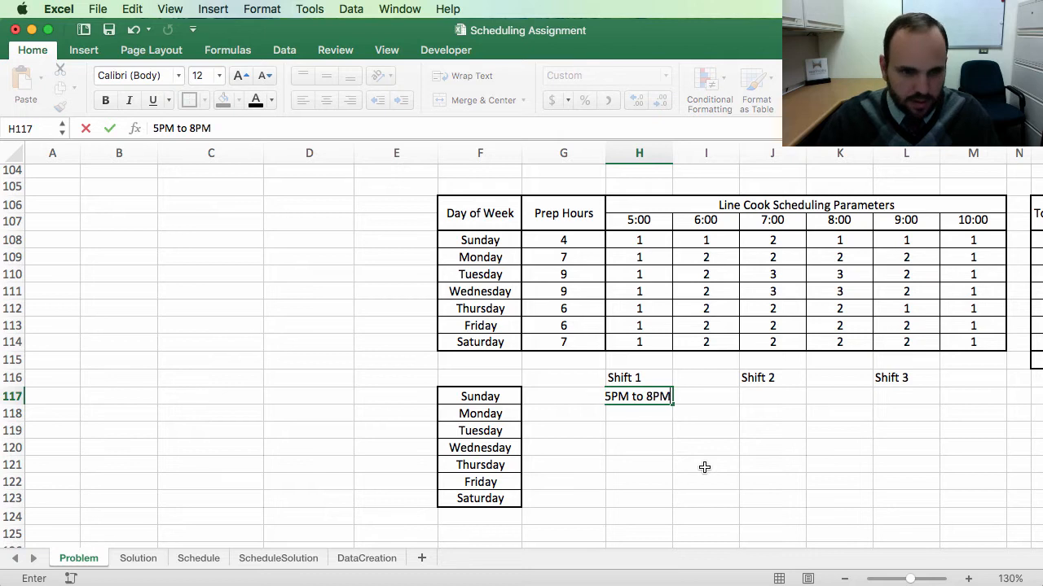
key("Return")
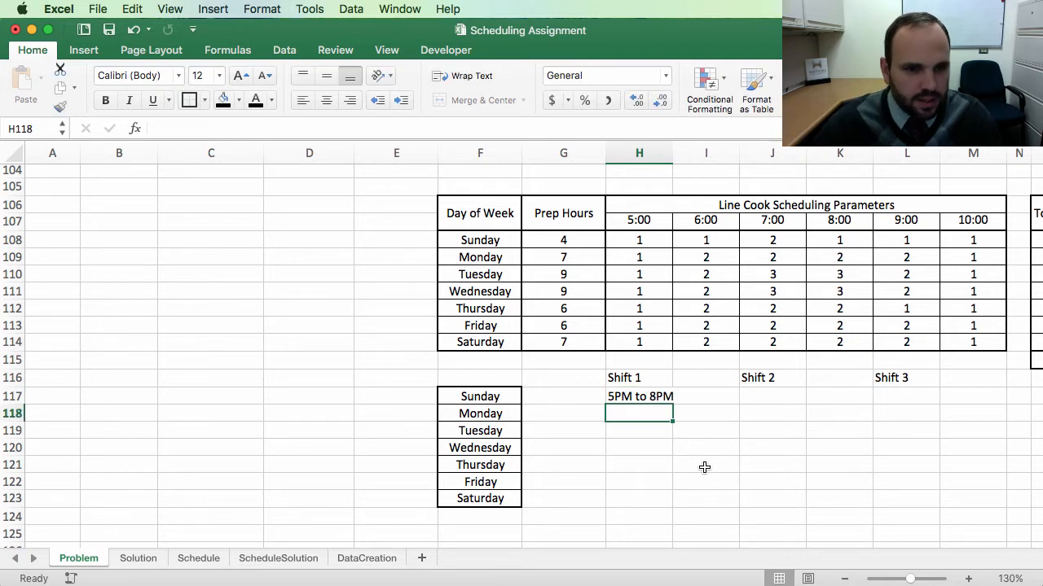
left_click(686, 459)
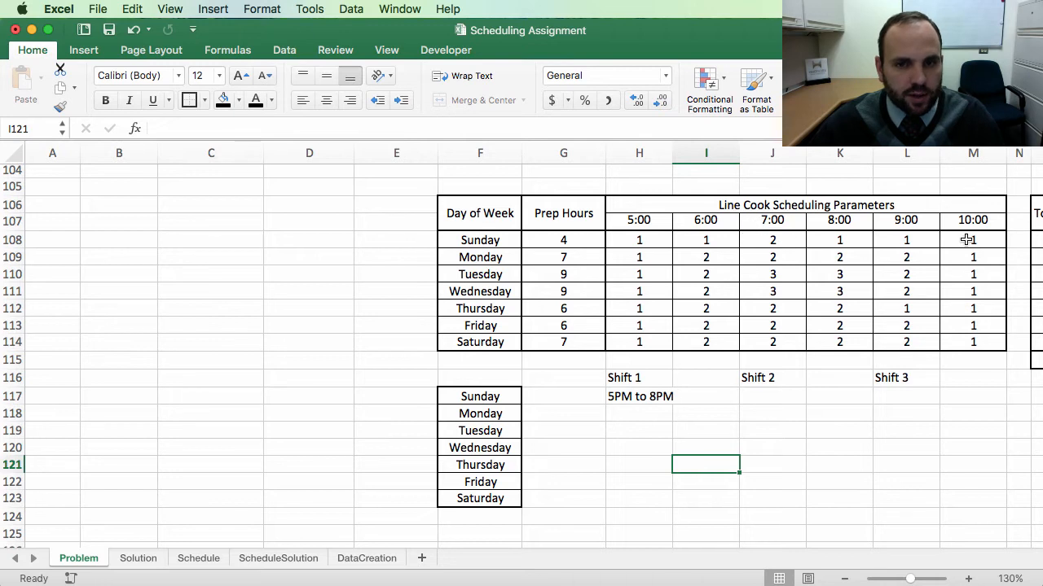
left_click(753, 395)
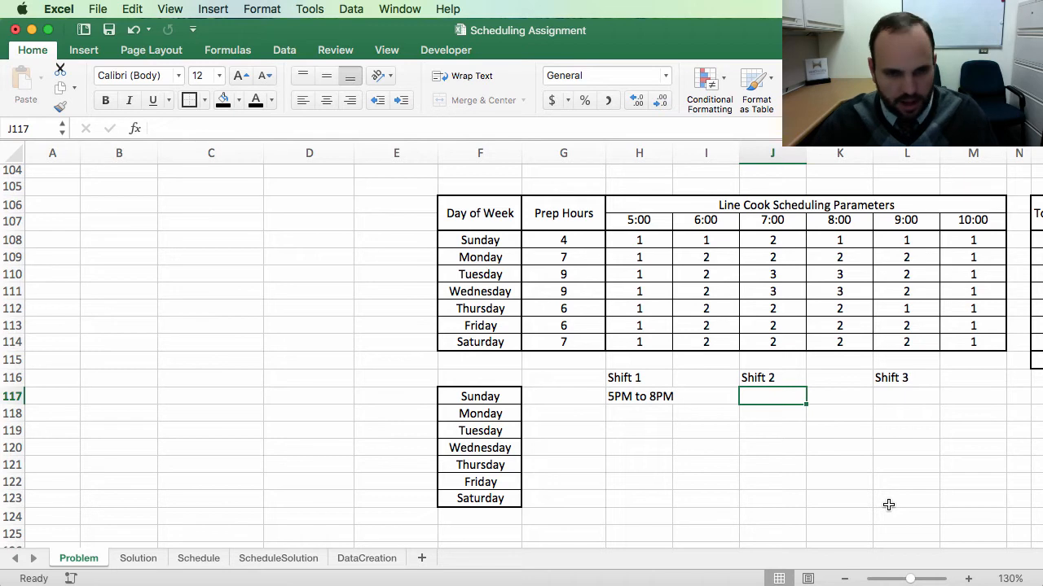
type("7")
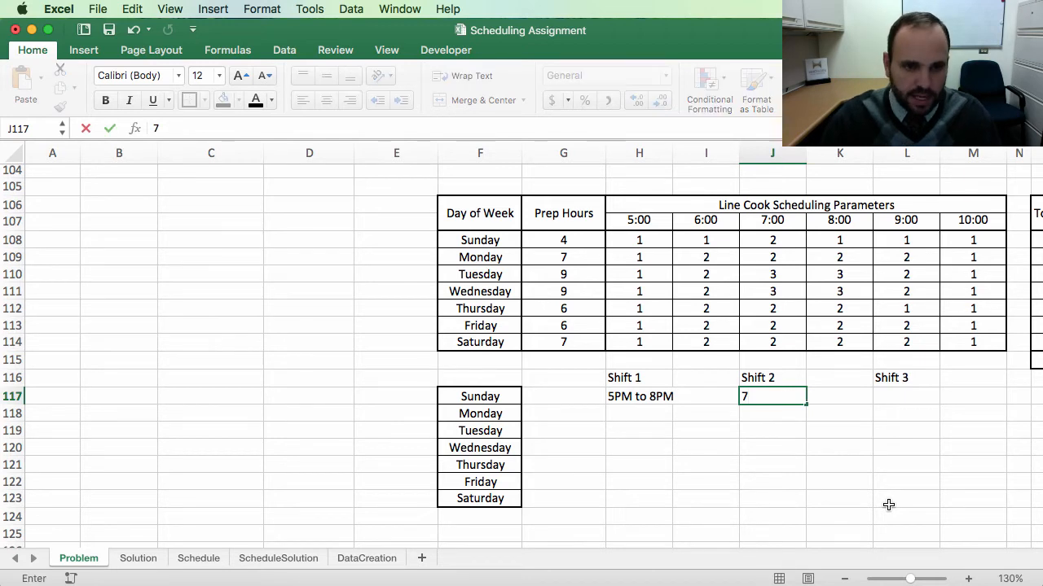
type("PM to")
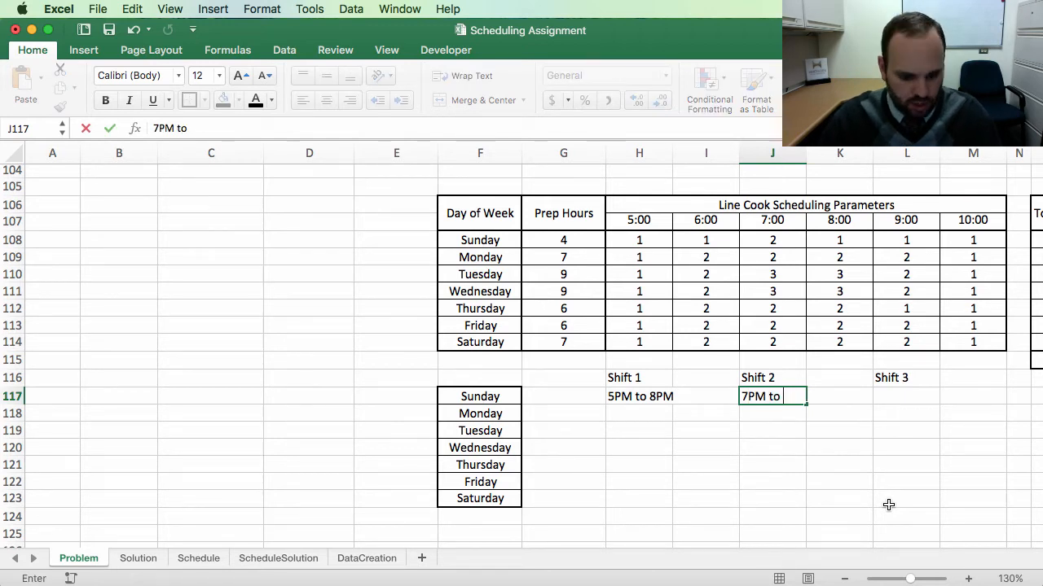
type(" 11PM")
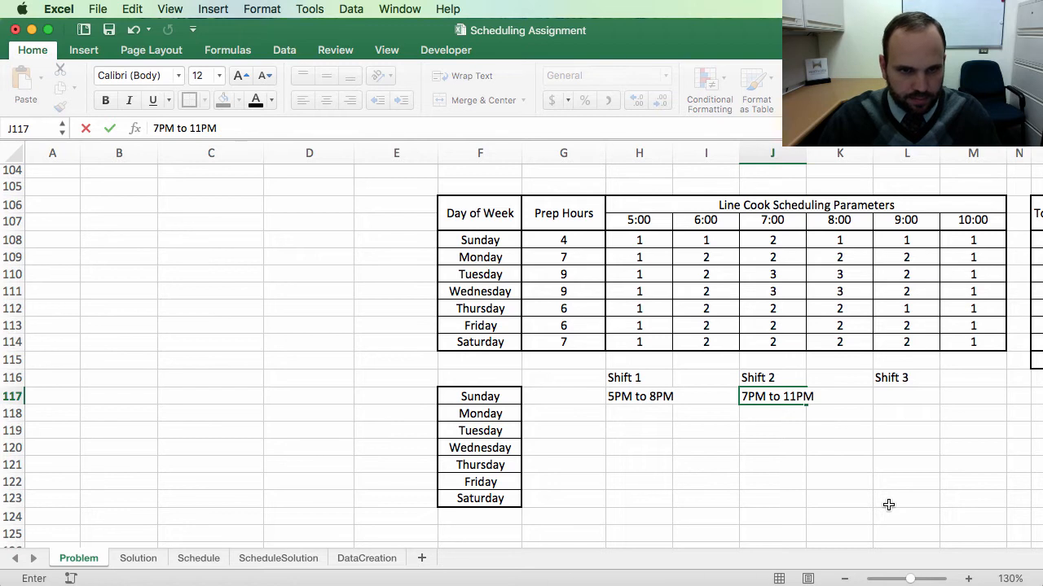
key("Return")
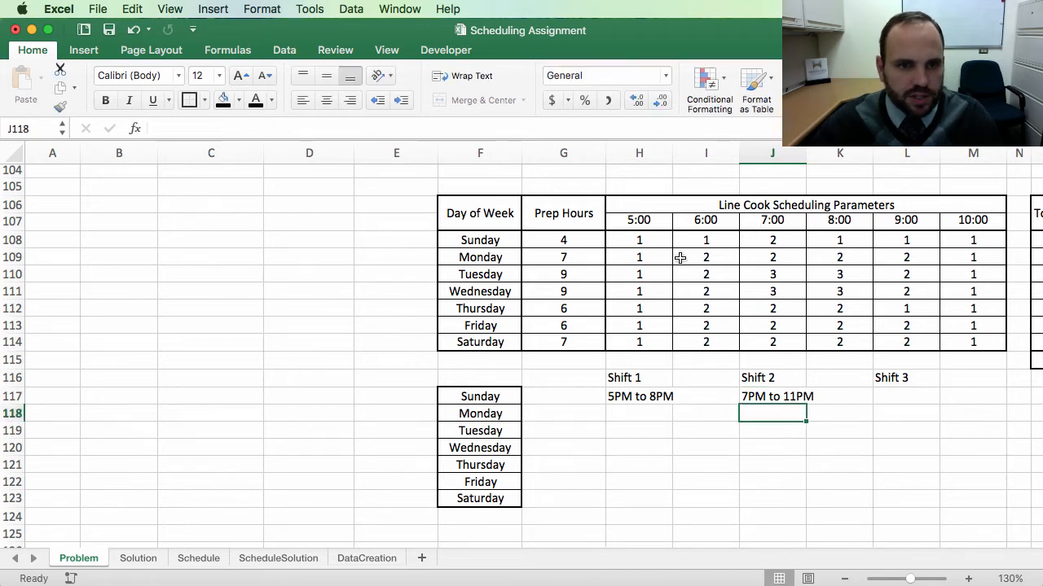
Step: Fill in Monday's row with 5PM to 9PM for Shift 1 and 6PM to 11PM for Shift 2
left_click_drag(624, 258, 686, 258)
left_click(649, 412)
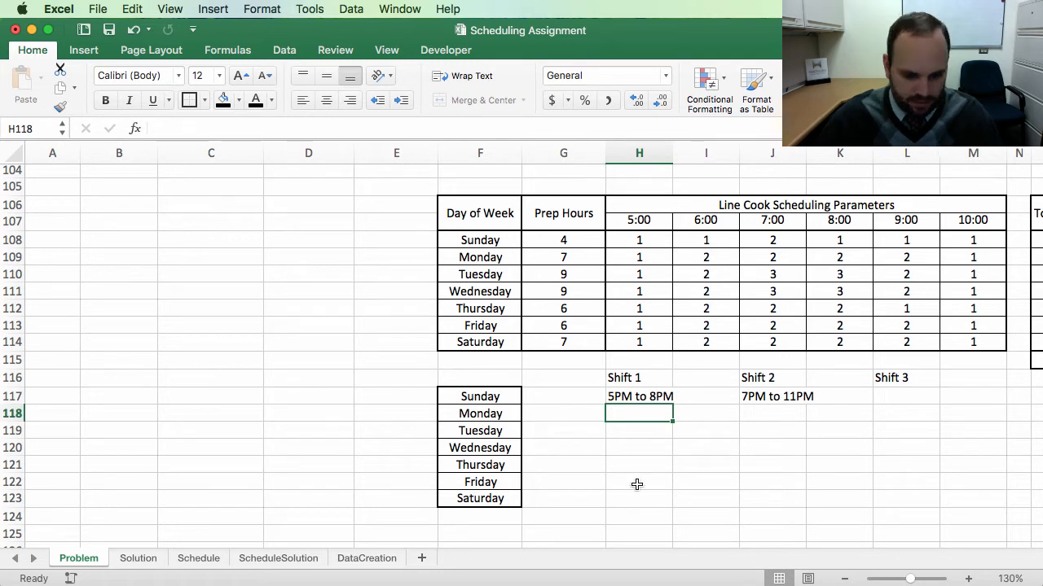
type("5PM ")
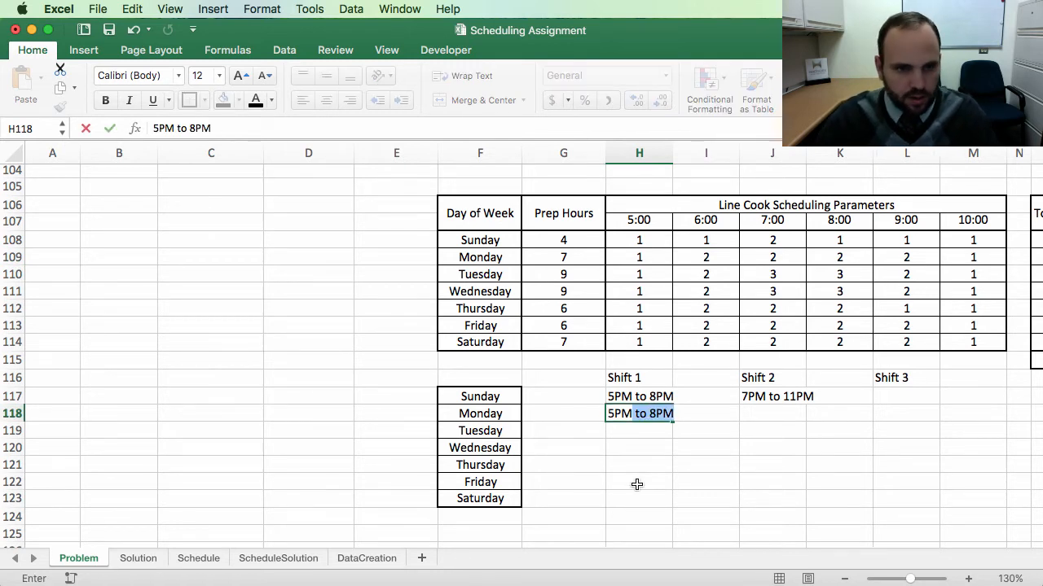
type("to")
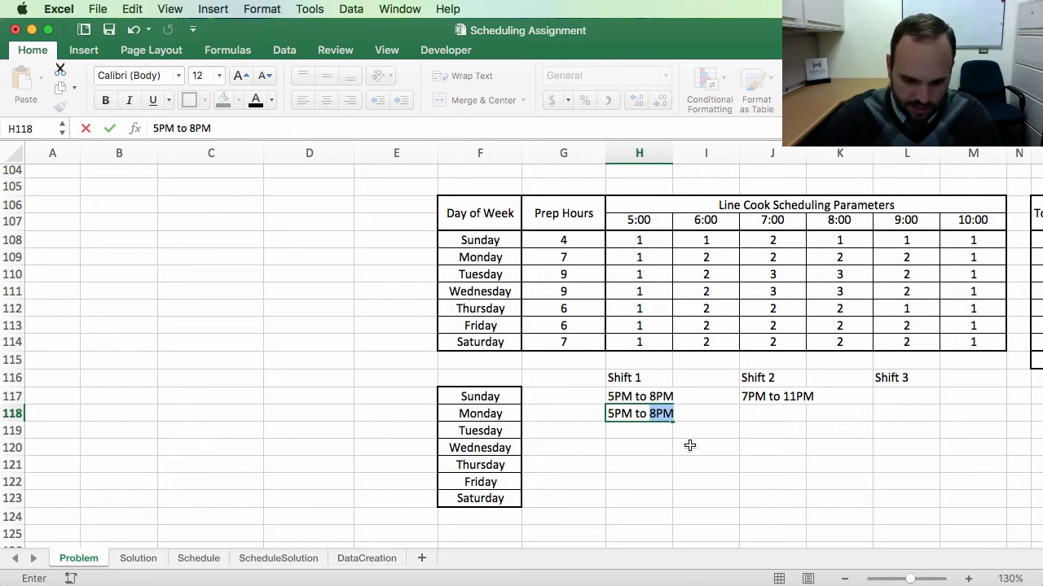
type("9PM")
key("Tab")
key("Tab")
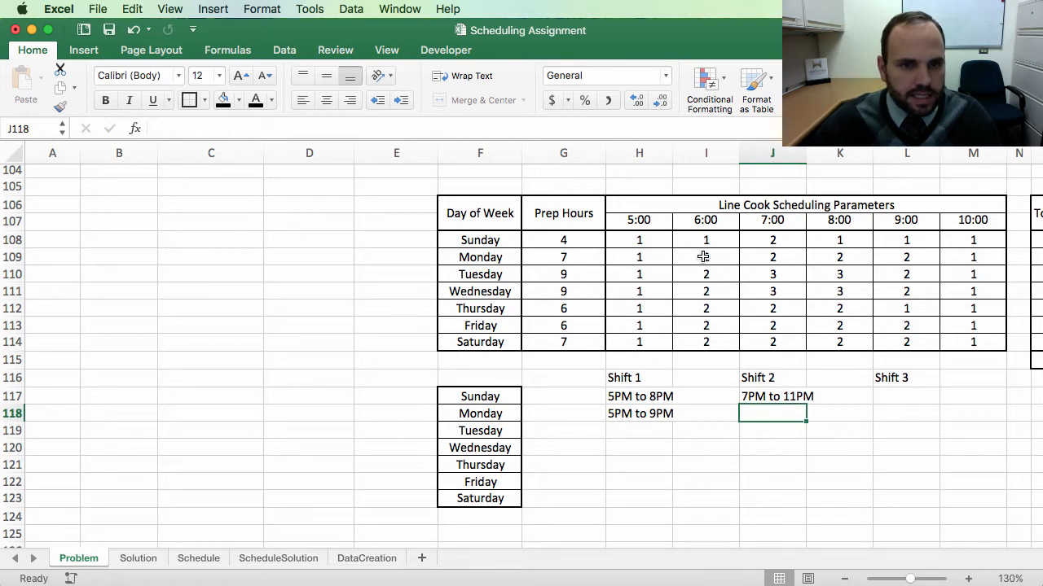
type("6")
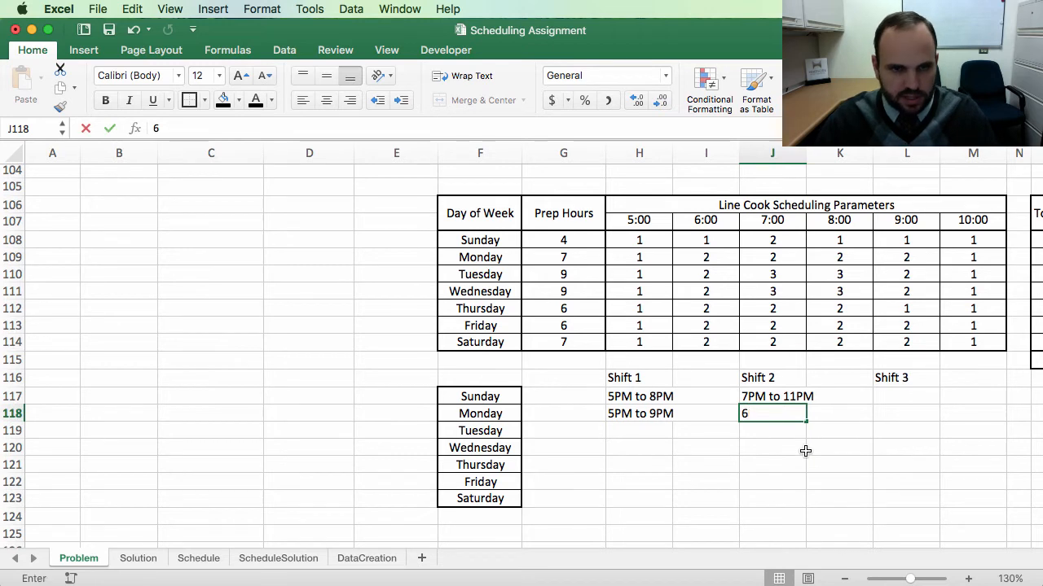
type("PM to")
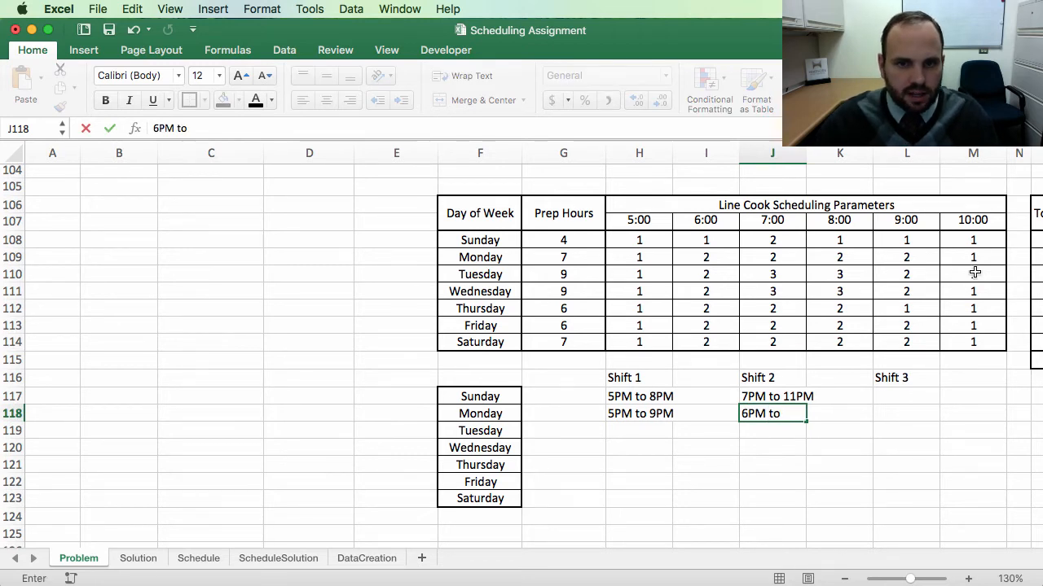
type(" 11PM")
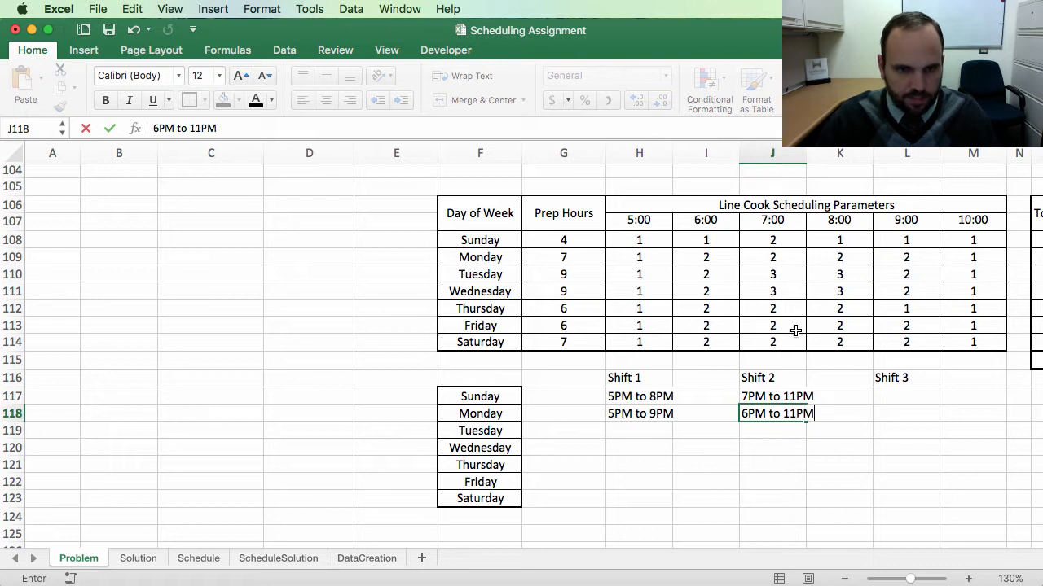
key("Return")
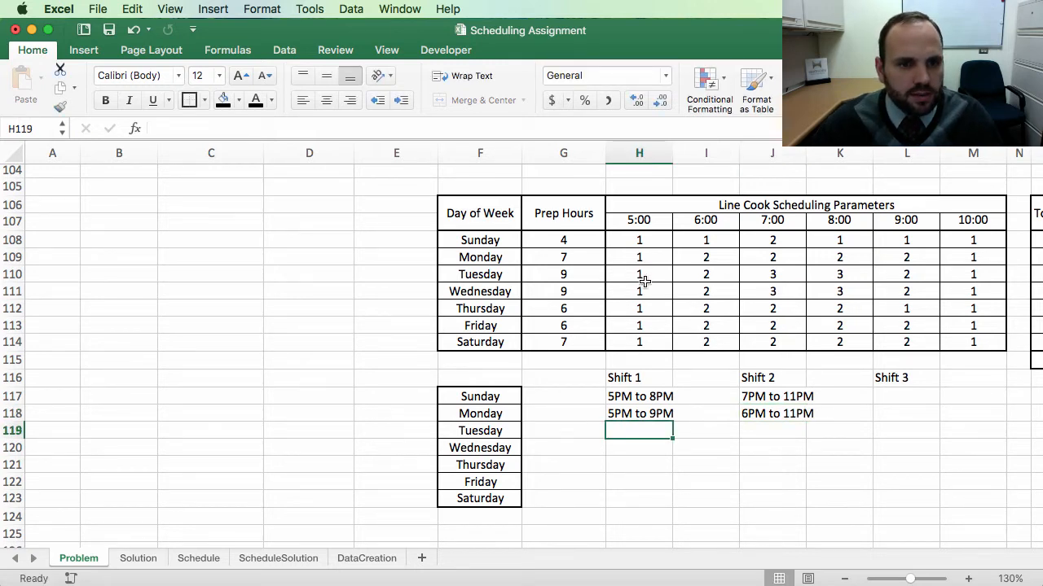
Step: Fill in Tuesday's row with 5PM to 9PM for Shift 1 and 6PM to 11PM for Shift 2
type("5P")
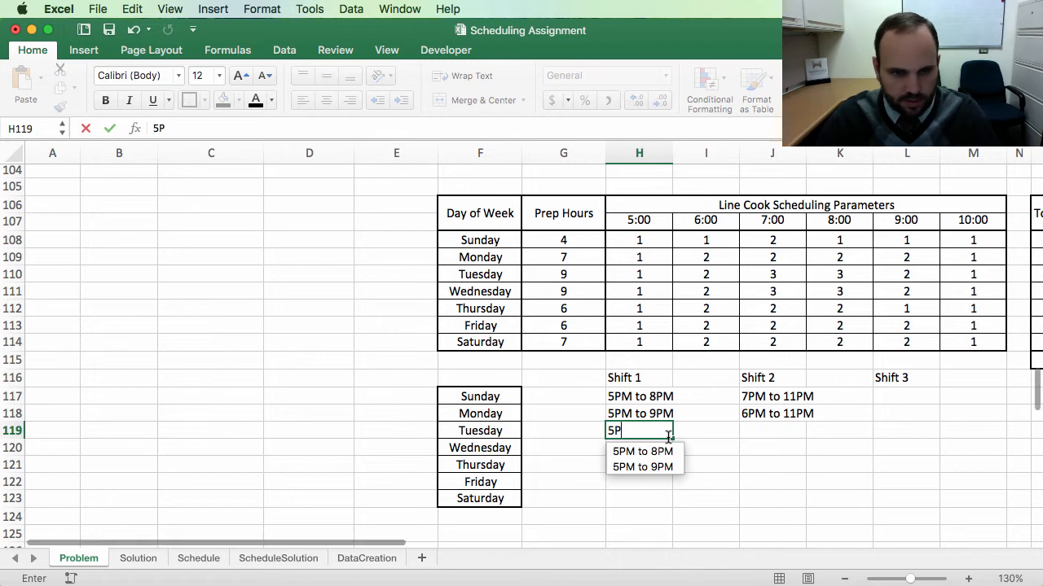
type("M to")
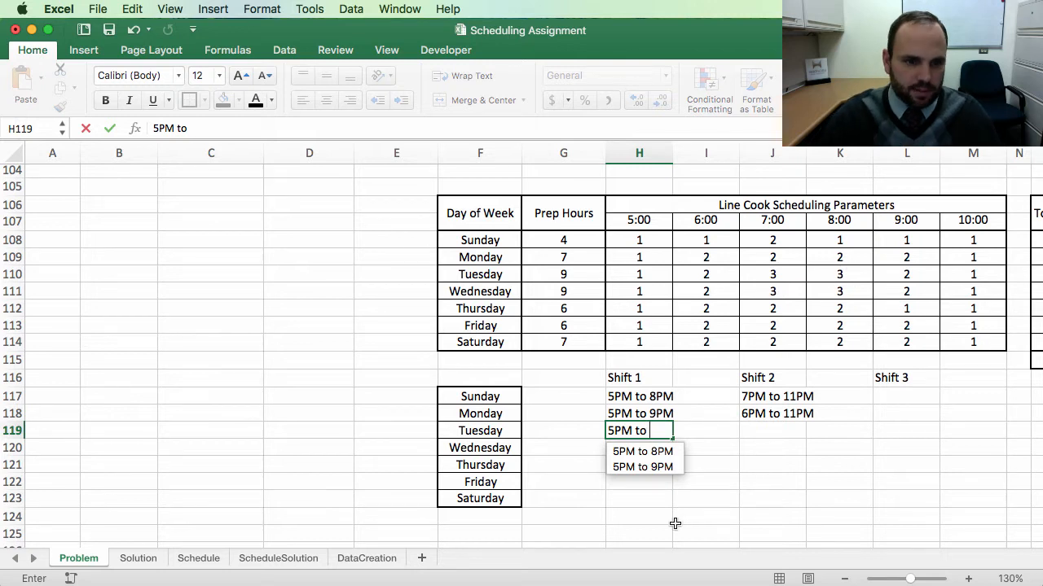
type("9PM")
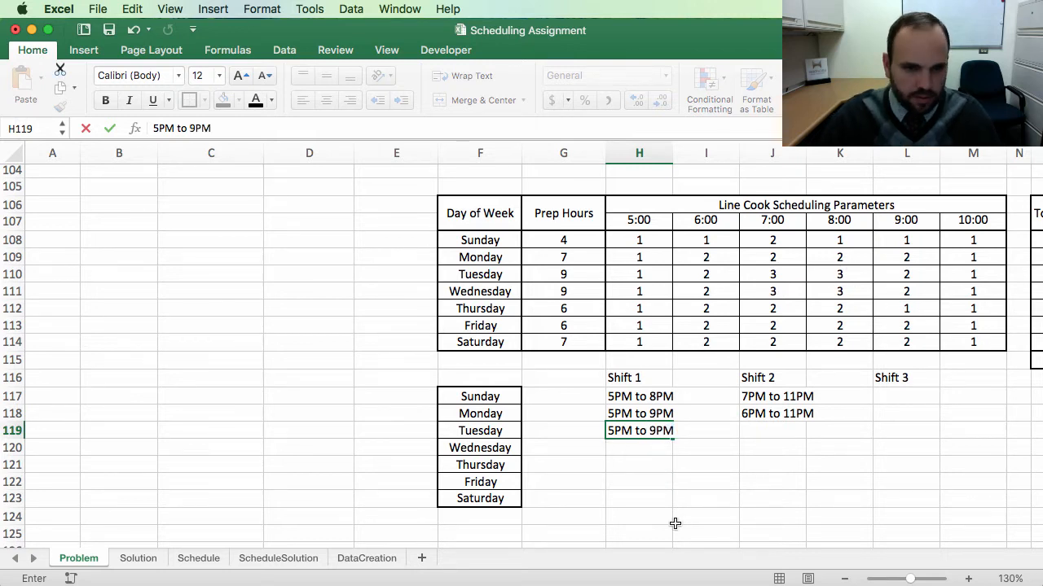
key("Tab")
key("Tab")
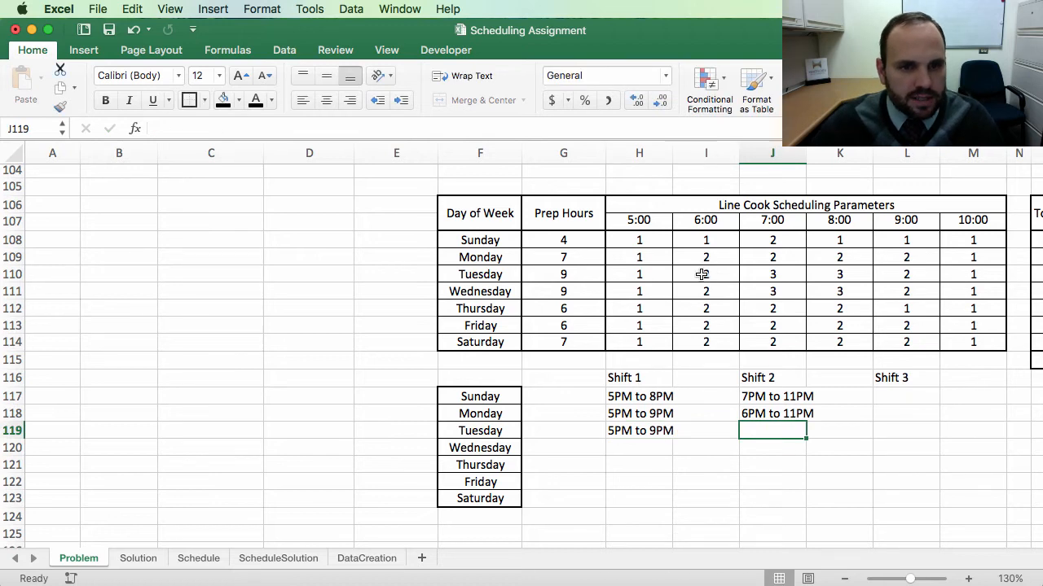
type("6p")
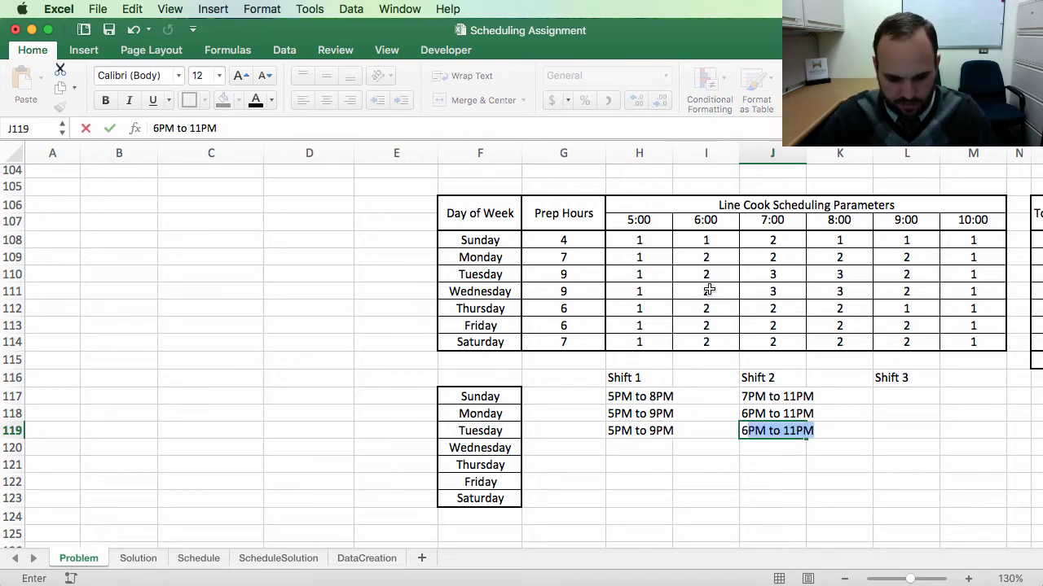
type("m to")
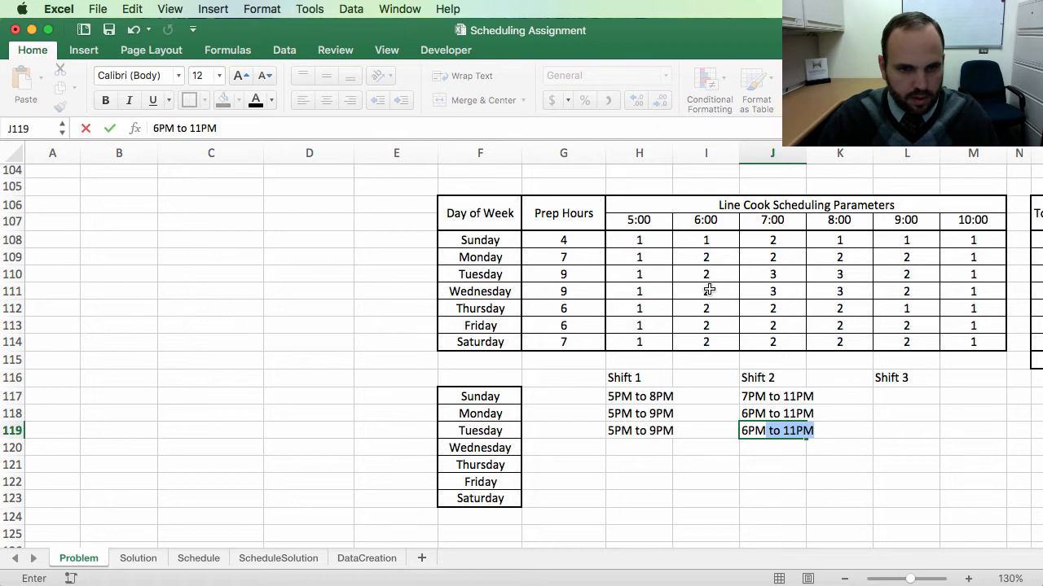
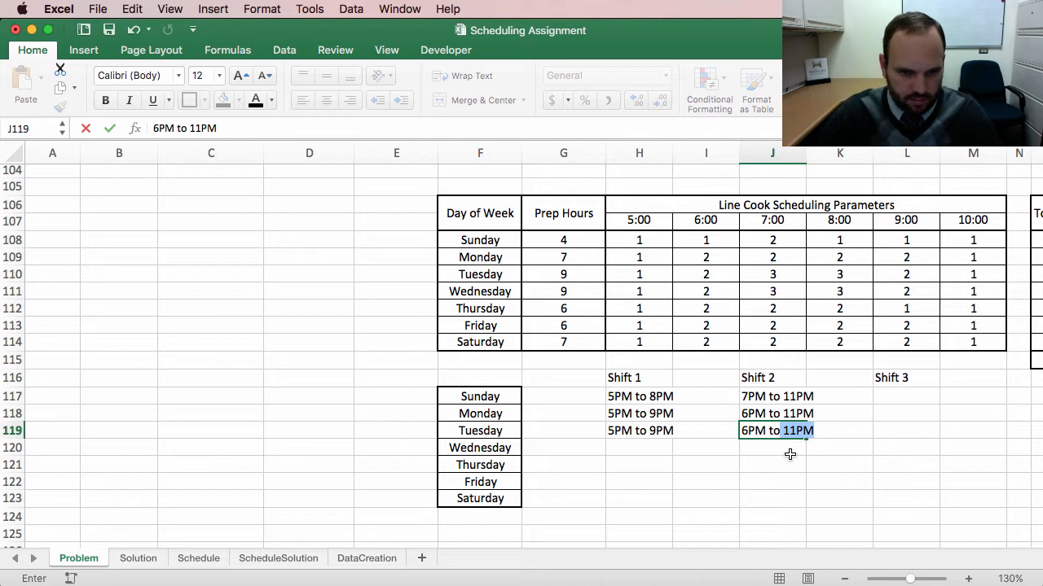
Step: Set Tuesday's Shift 2 to 6PM to 10 PM and its Shift 3 to 7PM to 11PM
type("10")
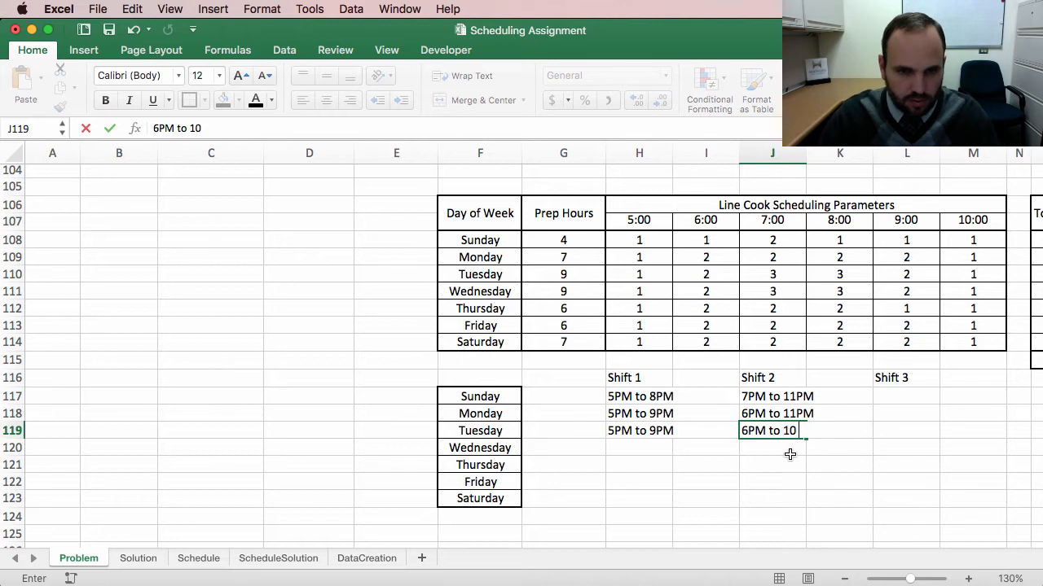
type(" PM")
key("Tab")
key("Tab")
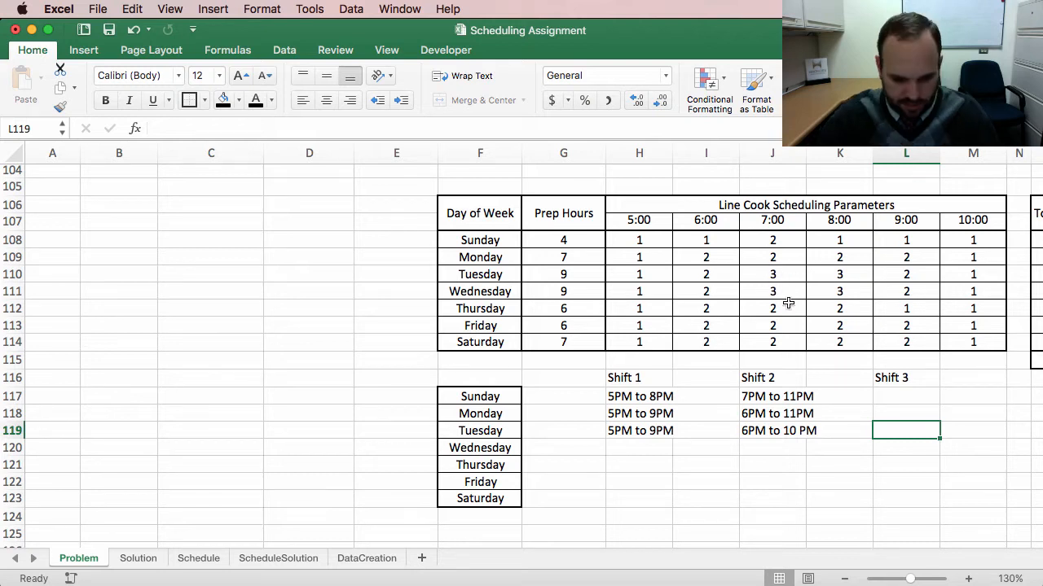
type("7PM to 11PM")
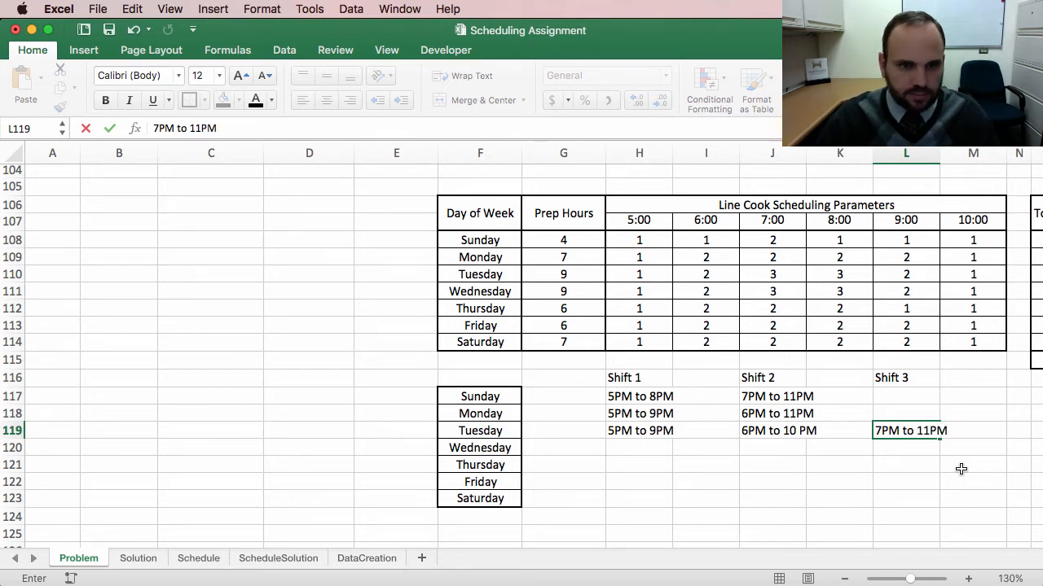
key("Return")
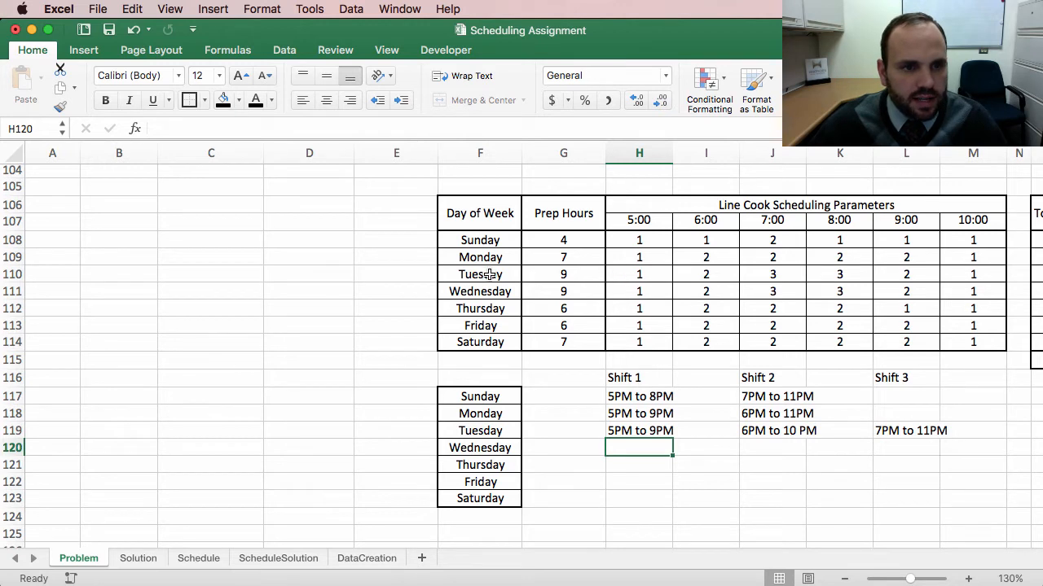
Step: Copy Tuesday's three shift entries into Wednesday's row
left_click_drag(642, 277, 976, 288)
left_click_drag(621, 430, 904, 430)
key("cmd+c")
left_click(635, 447)
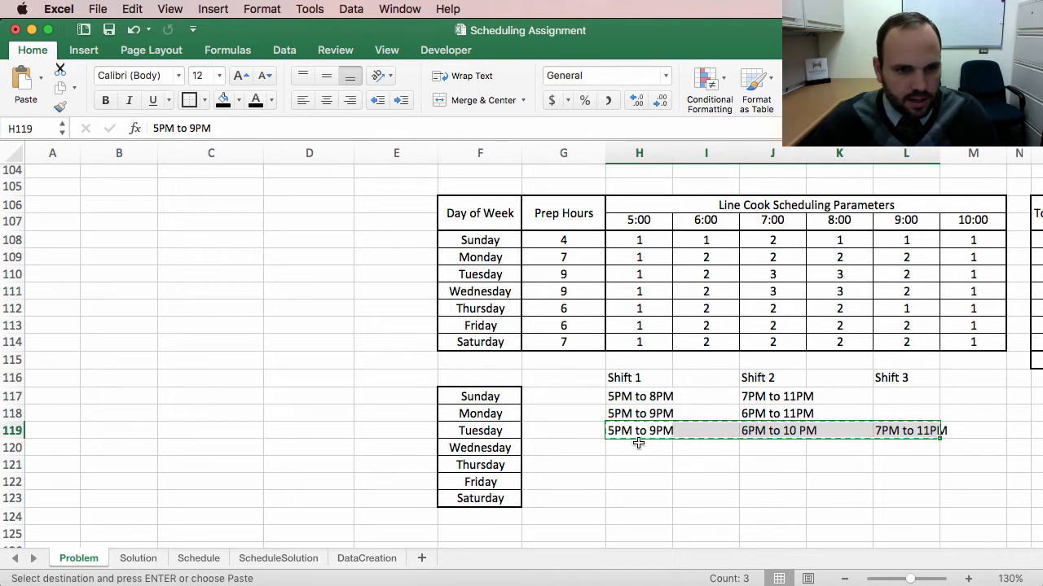
key("cmd+v")
Step: Enter Thursday's Shift 1 as 5PM to 9PM and Shift 2 as 6PM to 11PM
left_click(624, 465)
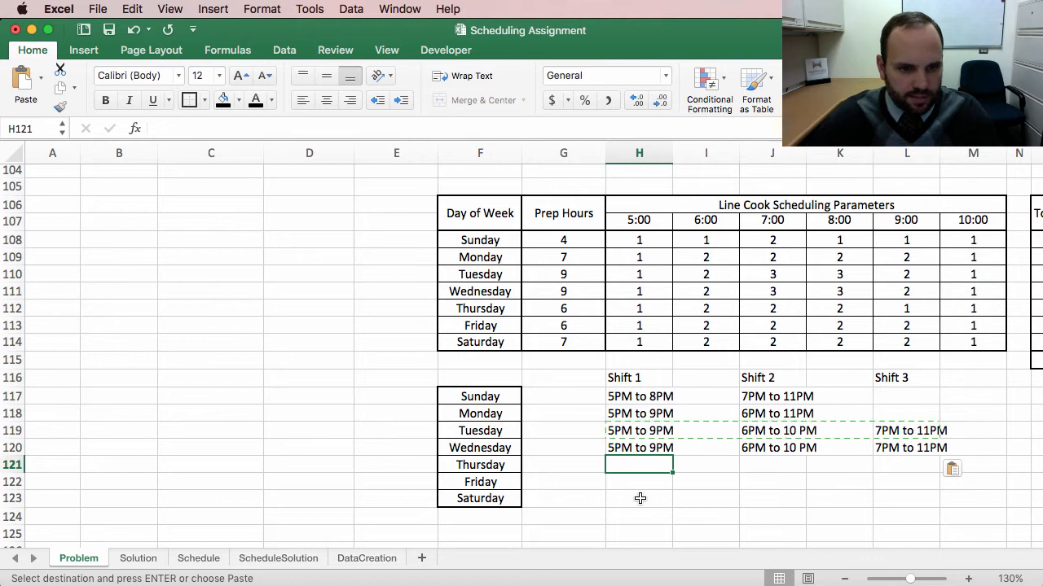
type("5")
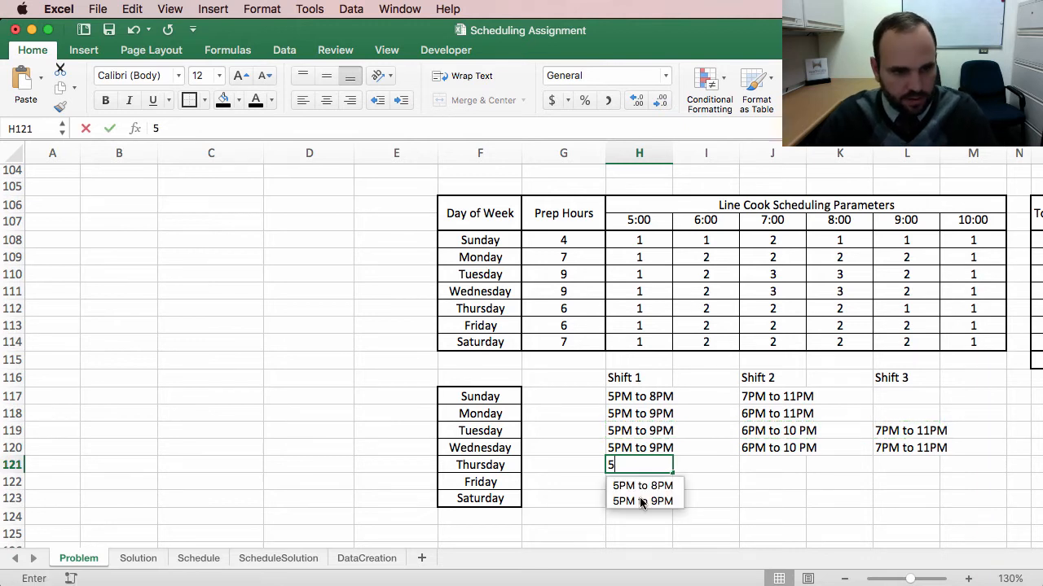
type("PM to")
key("Down")
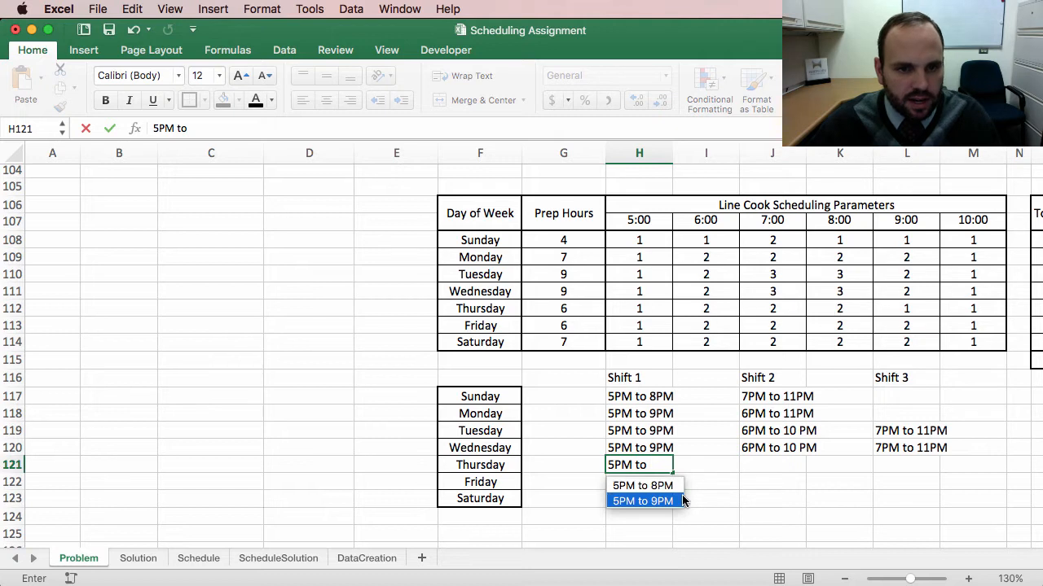
type("9PO")
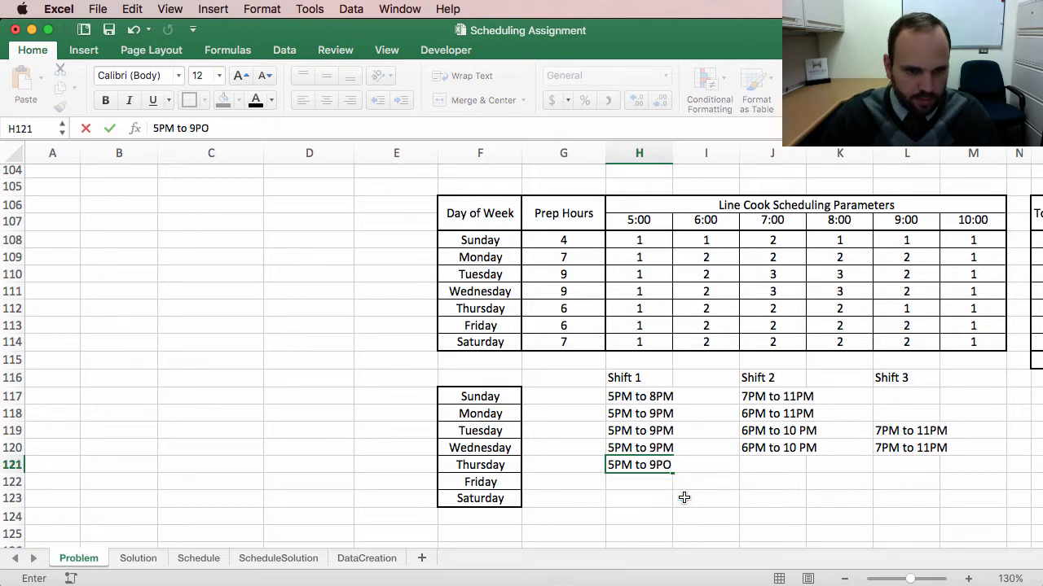
key("BackSpace")
type("M")
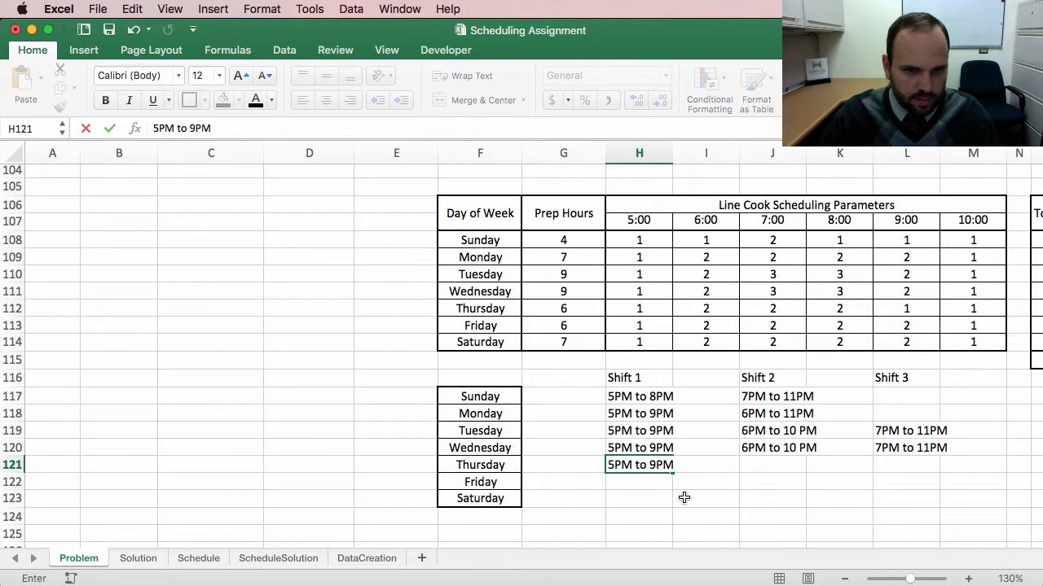
key("Tab")
key("Tab")
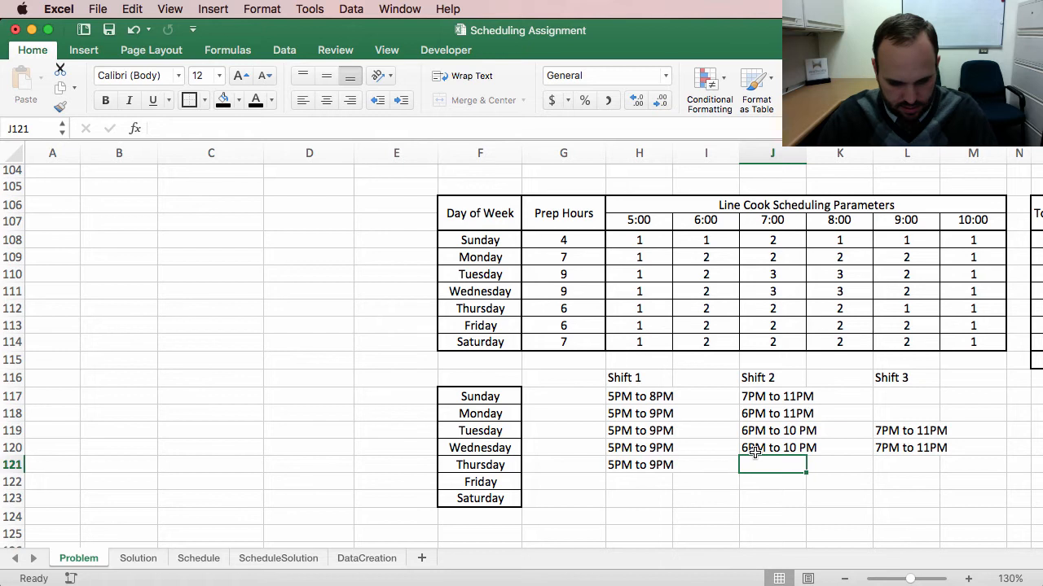
type("6PM")
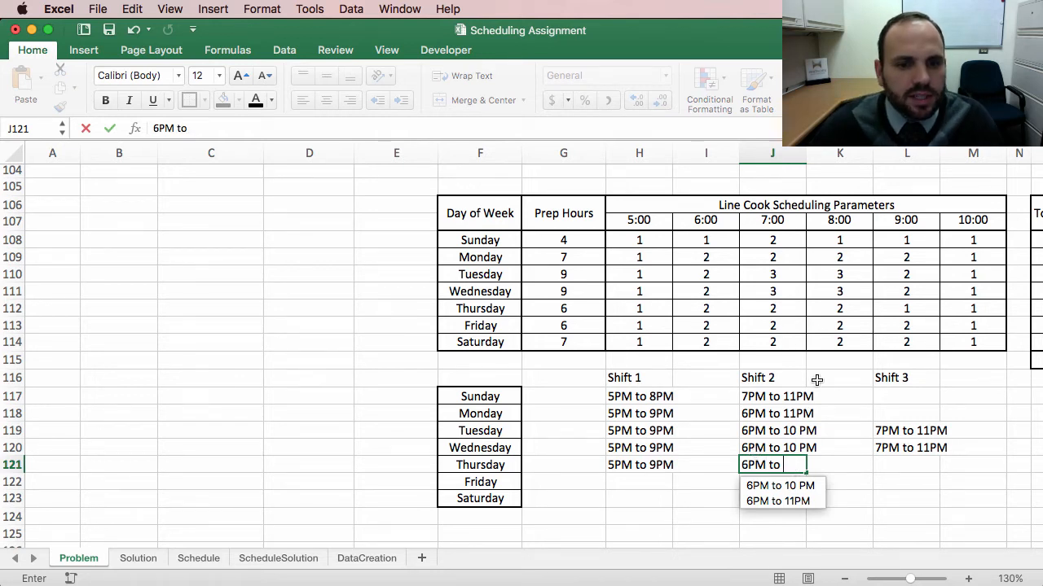
type("to 11PM")
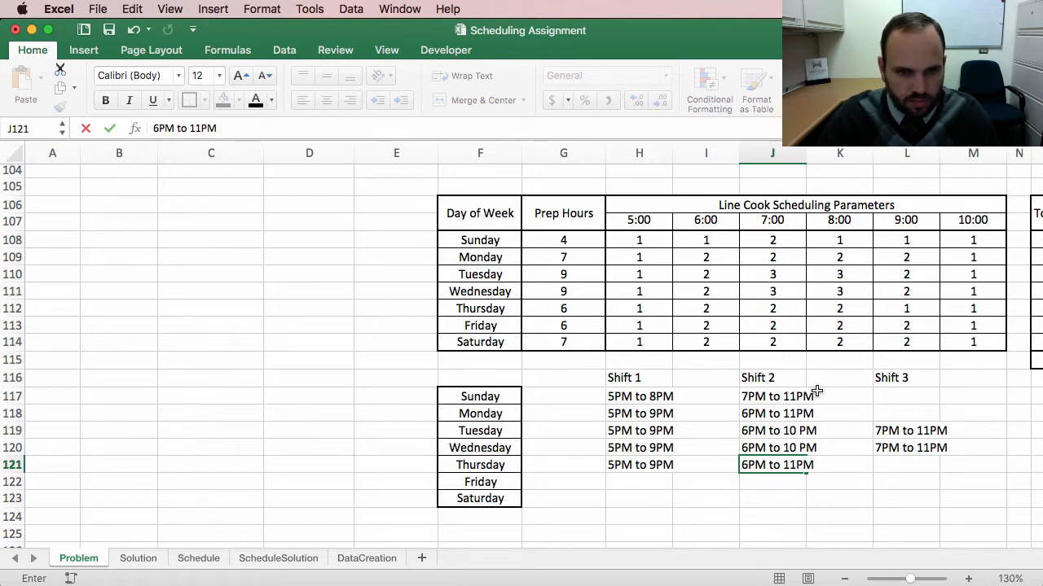
key("Return")
Step: Enter Friday's Shift 1 as 5PM to 10 PM and Shift 2 as 6PM to 11PM
scroll(733, 461, "right", 1)
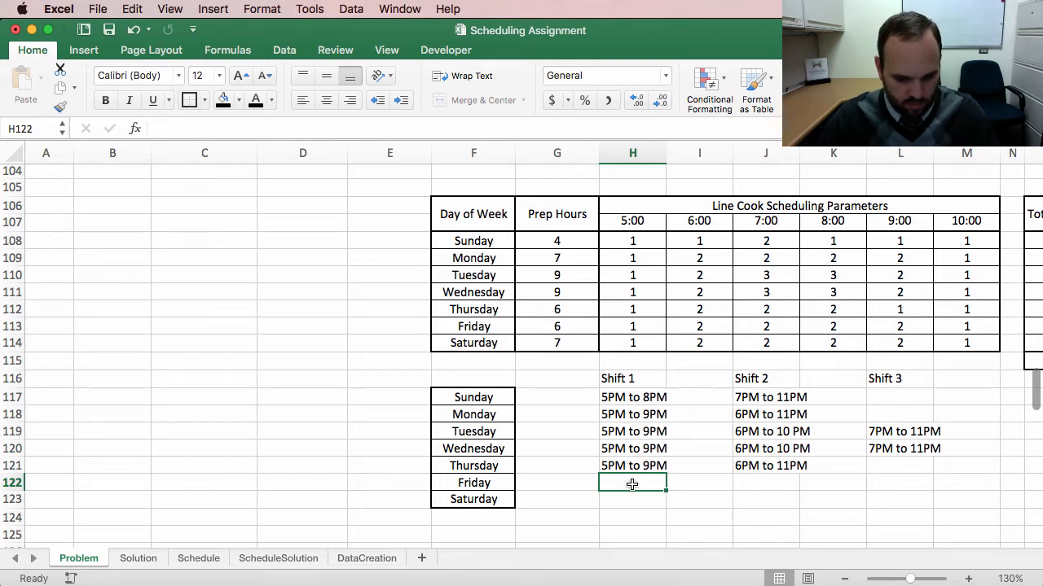
type("5P")
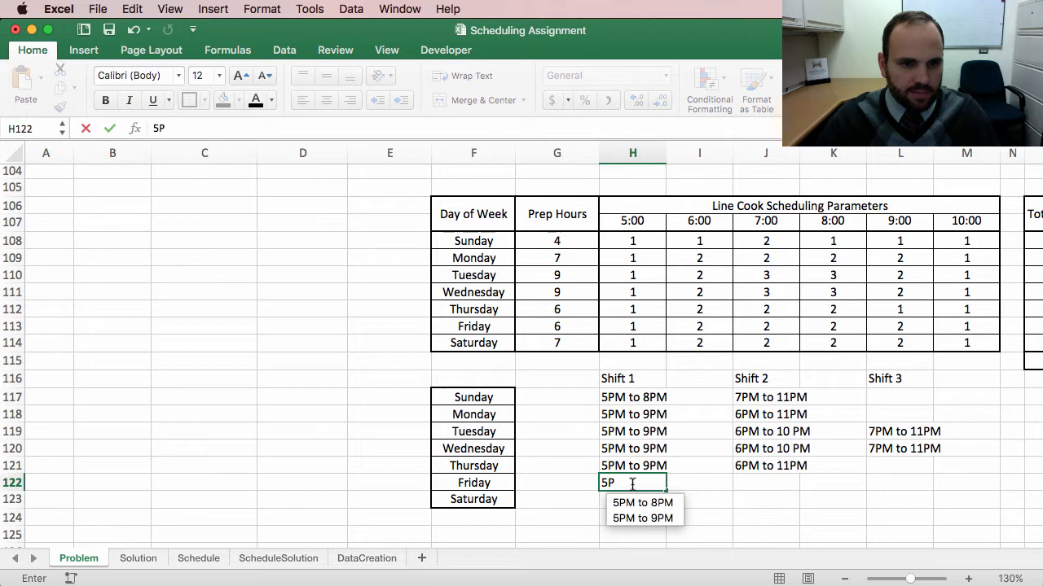
type("M to")
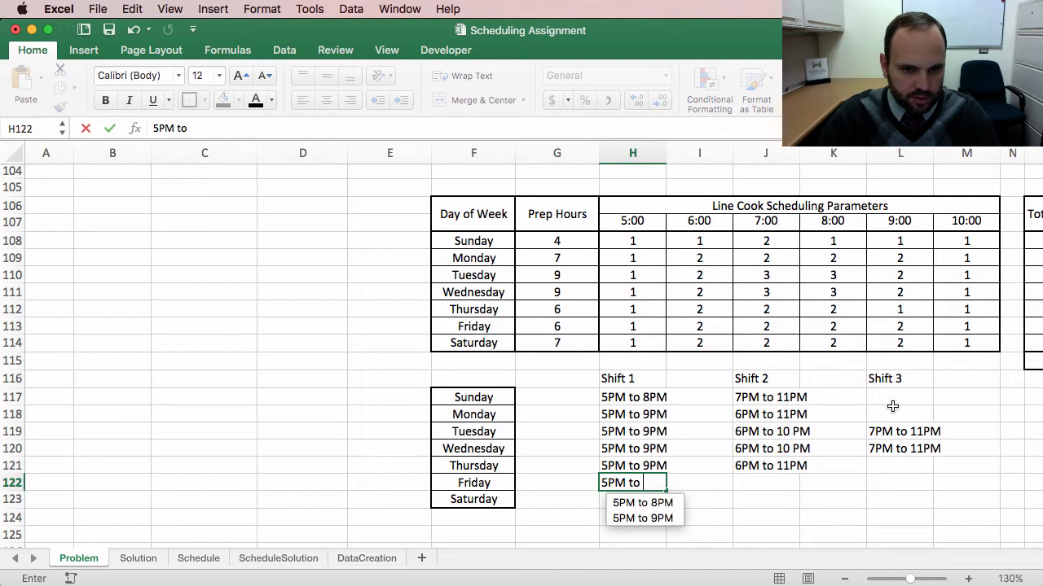
type("10 PM")
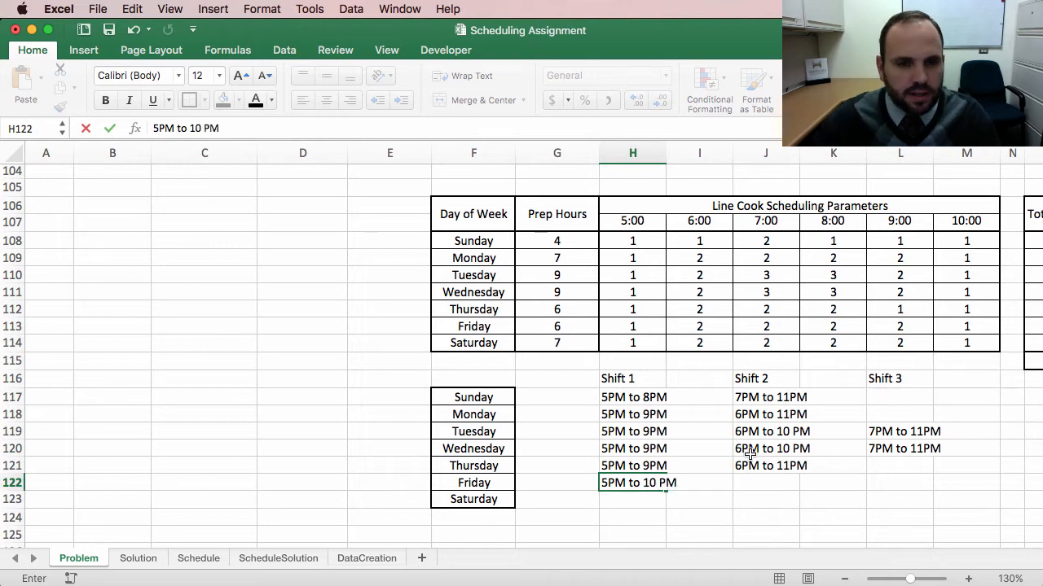
left_click(748, 482)
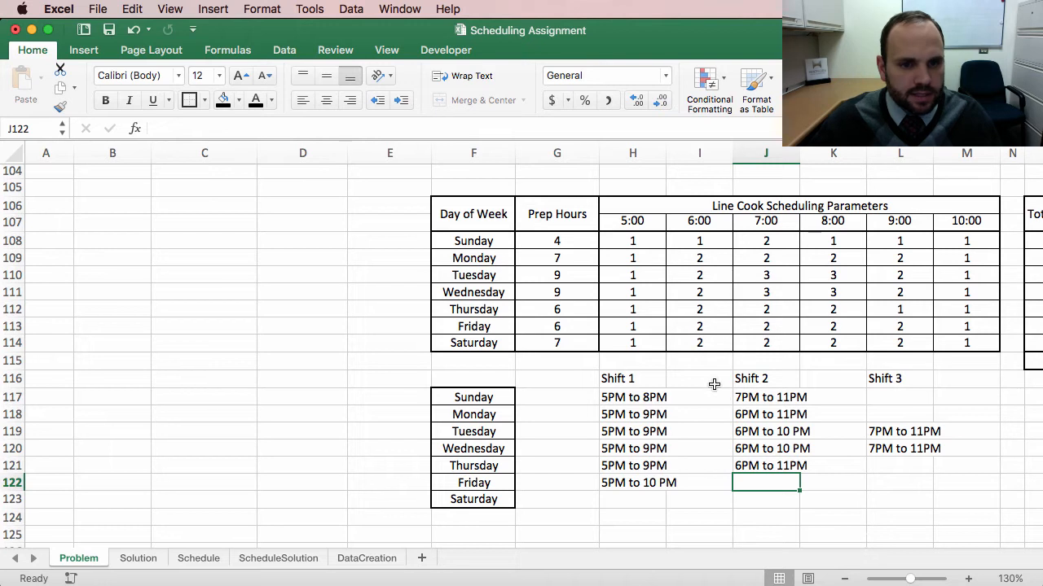
type("6")
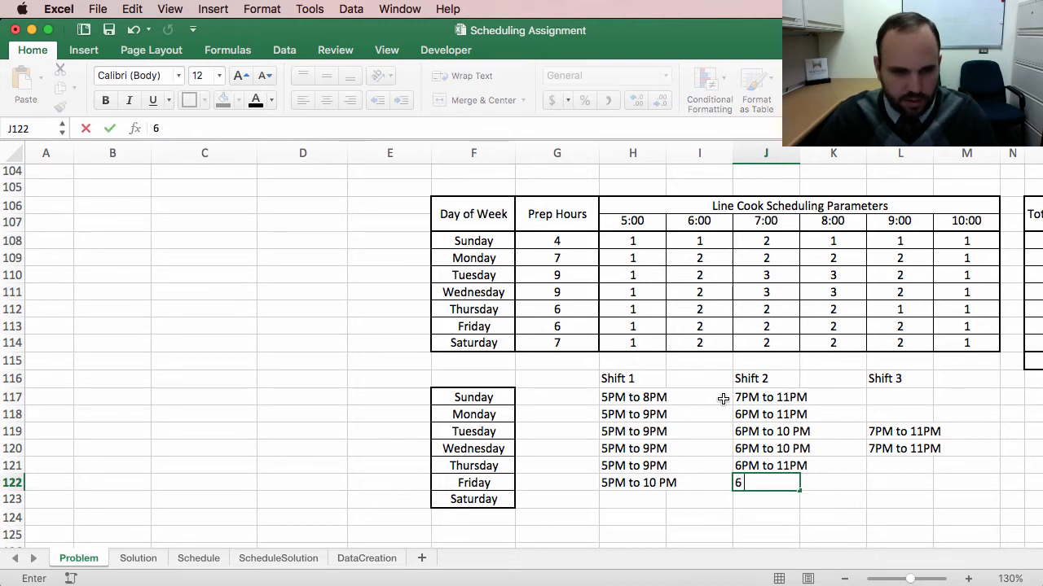
type("PM t")
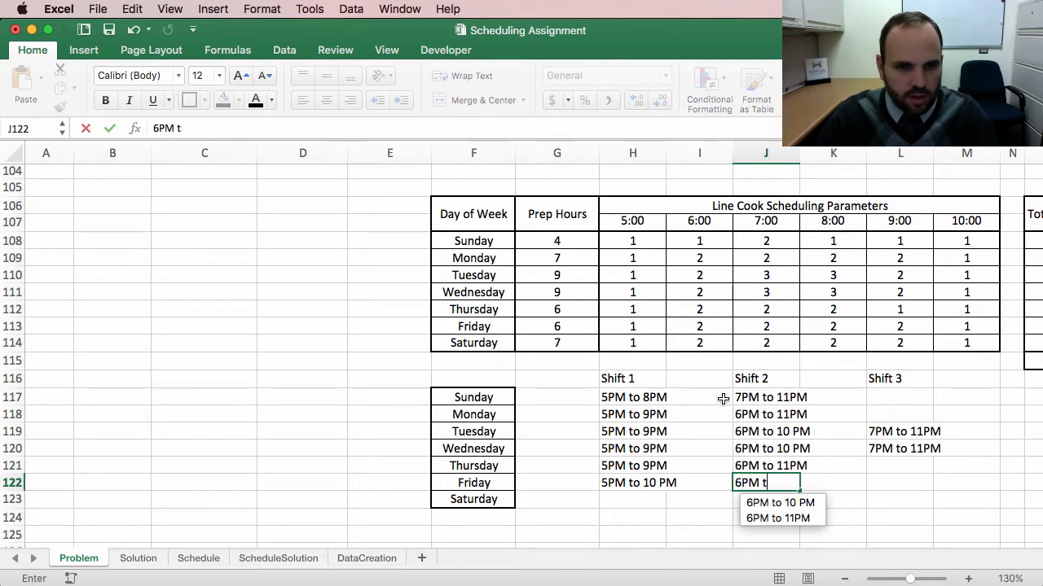
type("o ")
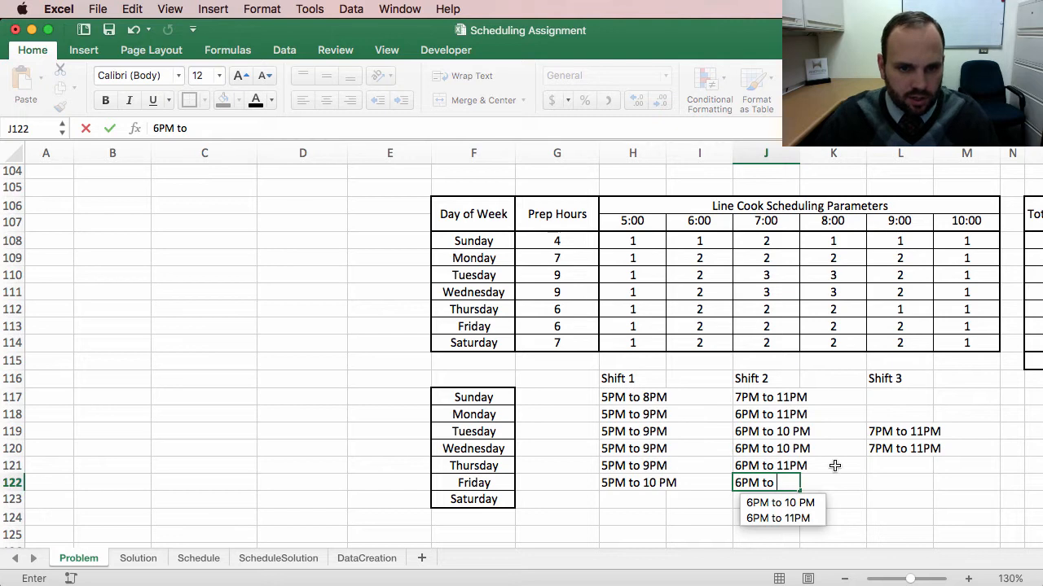
type("11PM")
key("Return")
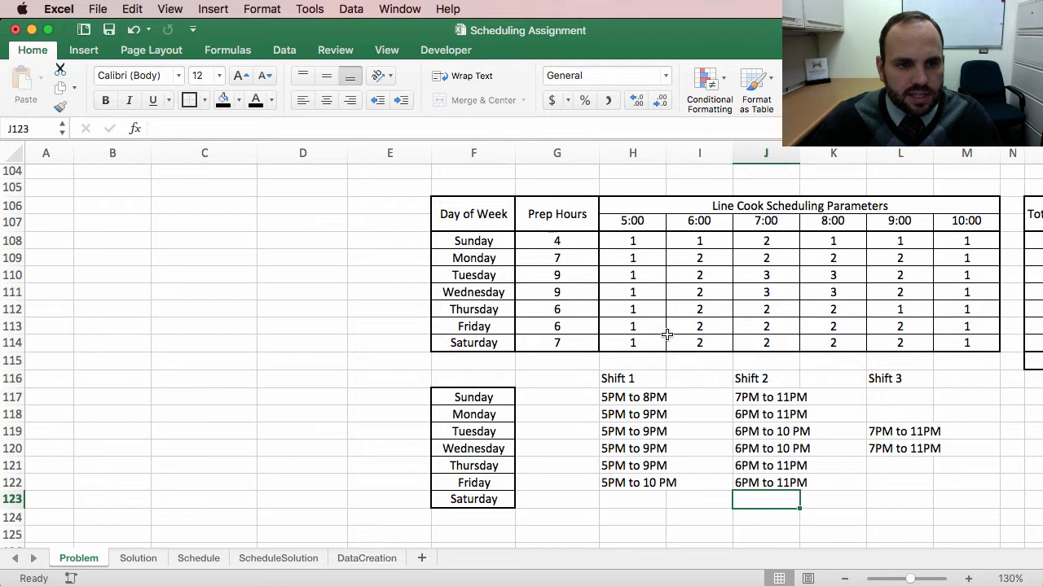
Step: Copy Friday's two shift entries into Saturday's row
left_click_drag(633, 481, 766, 481)
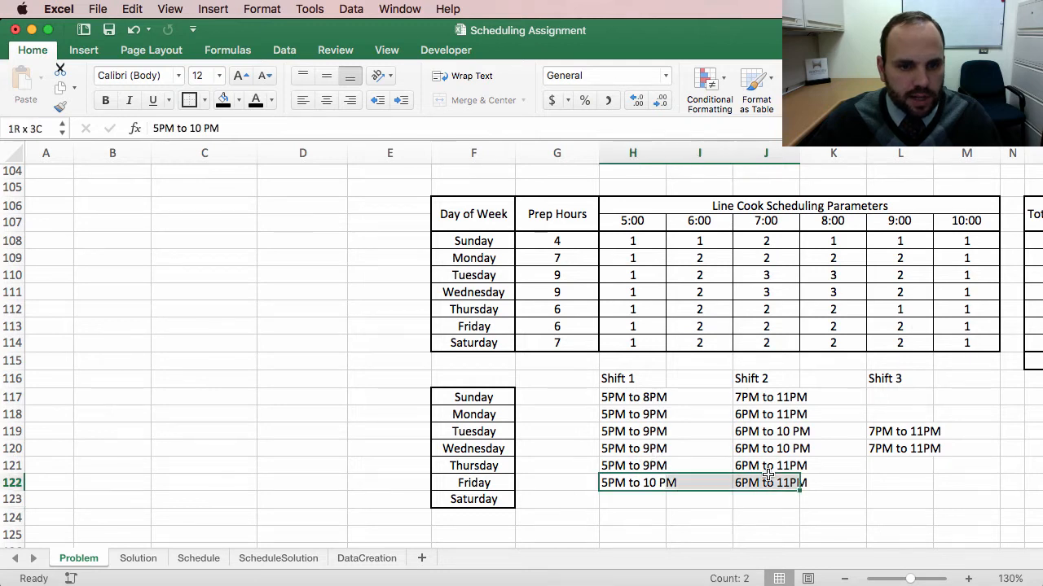
key("ctrl+c")
left_click(611, 499)
key("ctrl+v")
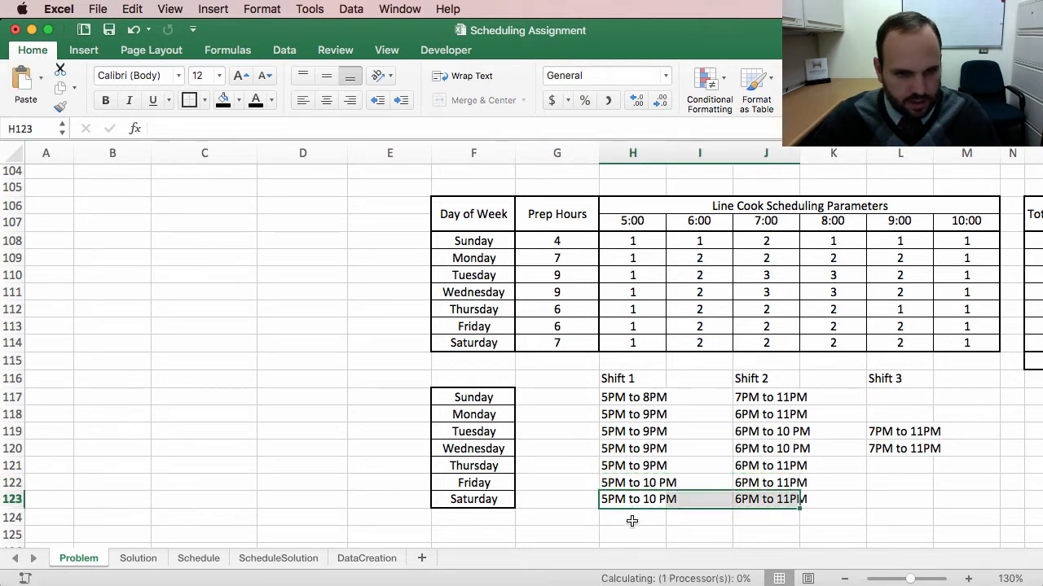
left_click(847, 501)
scroll(931, 462, "left", 1)
scroll(931, 463, "down", 1)
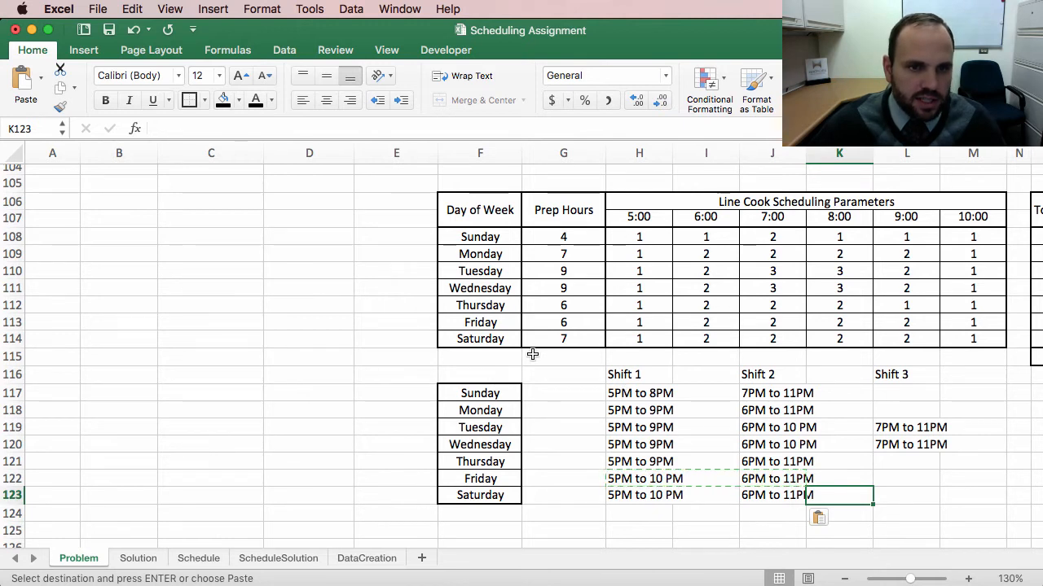
scroll(533, 354, "up", 1)
scroll(532, 353, "up", 2)
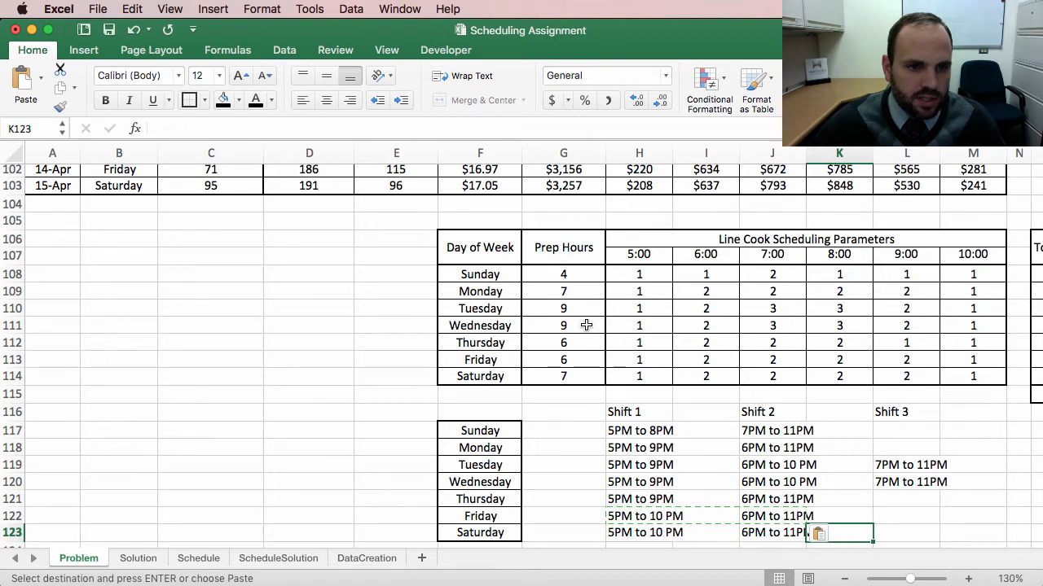
left_click_drag(564, 256, 559, 379)
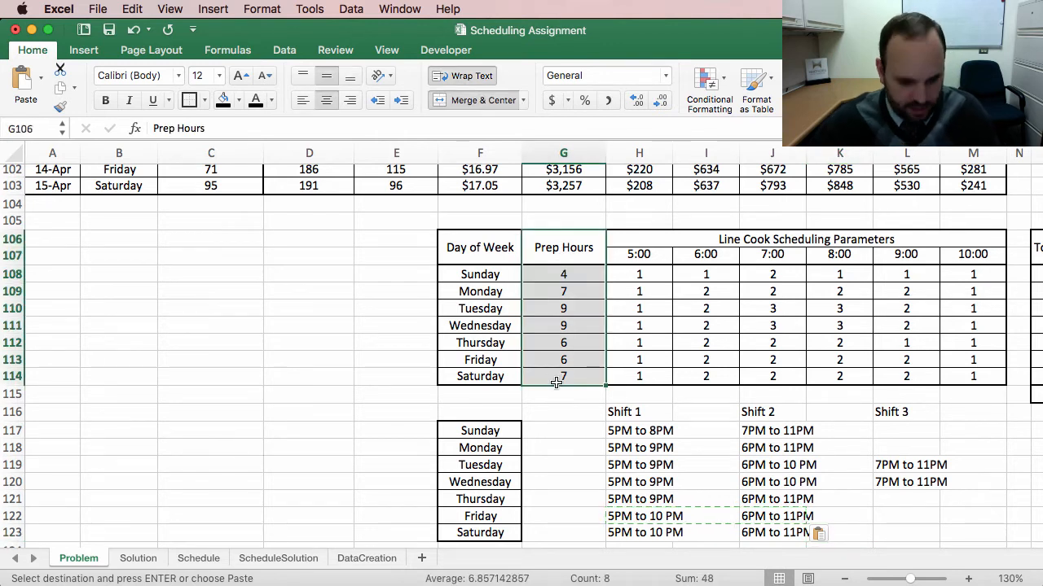
key("super+c")
left_click(561, 397)
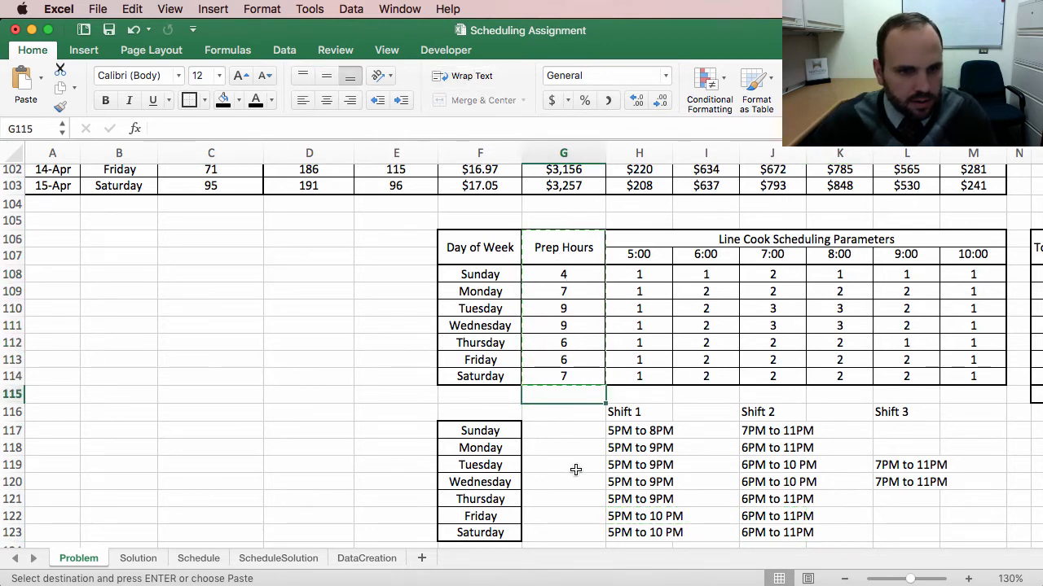
Step: Copy the daily prep hours values into the column beside the Sunday–Saturday shift rows
left_click_drag(566, 275, 562, 377)
key("super+c")
left_click(562, 430)
key("super+v")
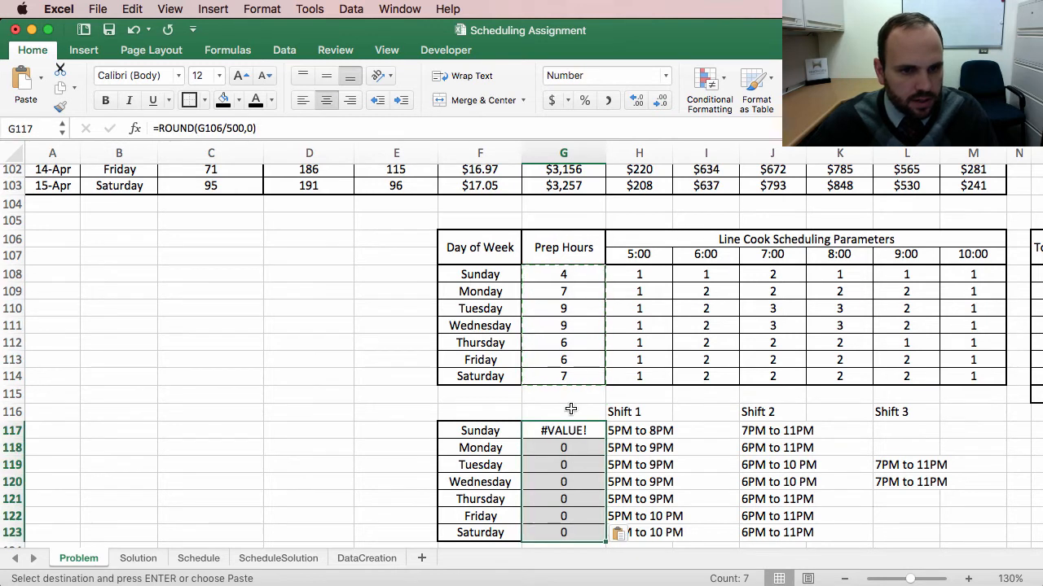
left_click(625, 538)
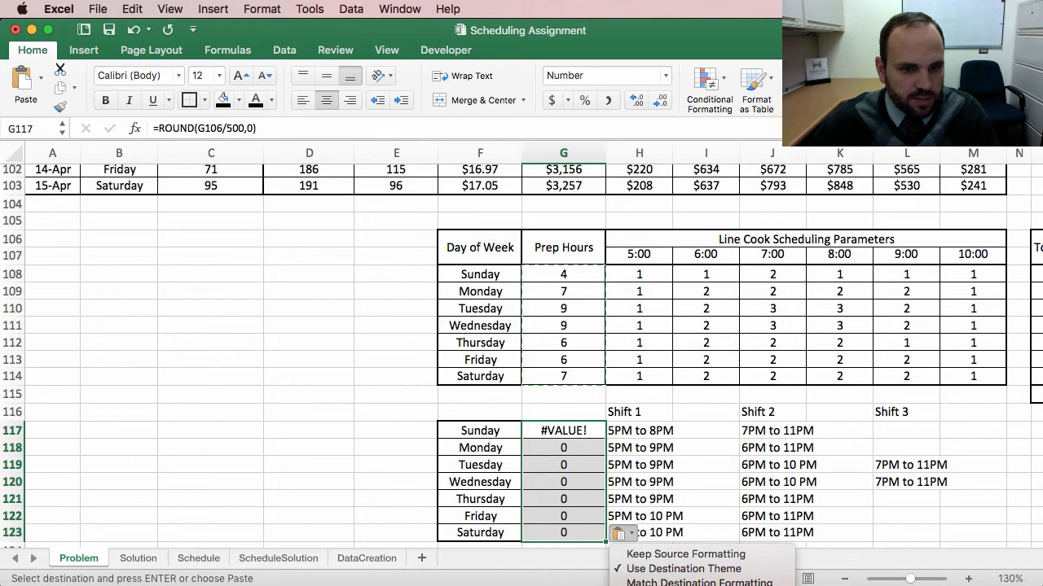
key("Escape")
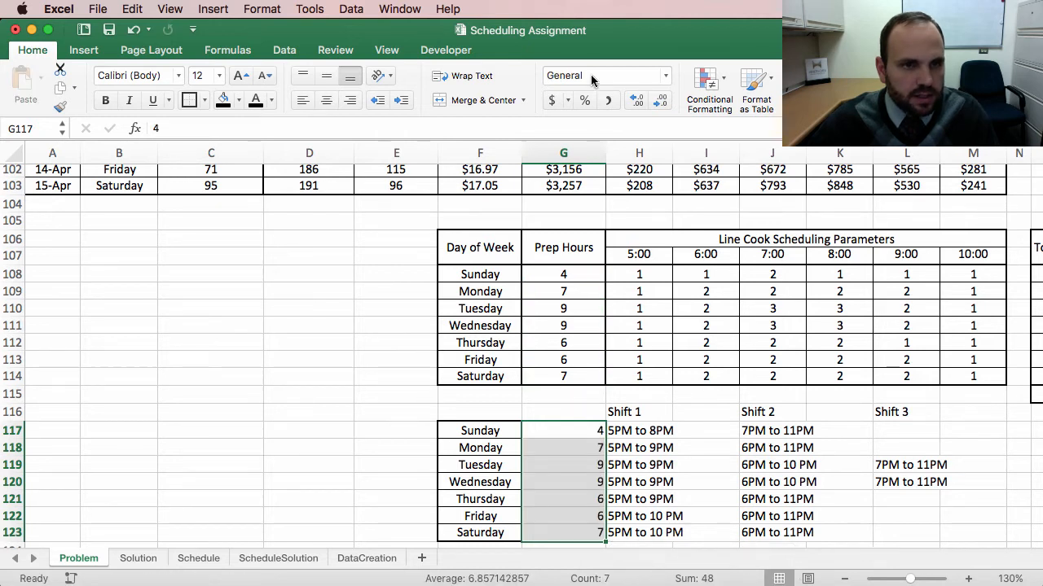
Step: Apply the original prep hours formatting to the new daily prep values with Format Painter
left_click_drag(551, 280, 551, 376)
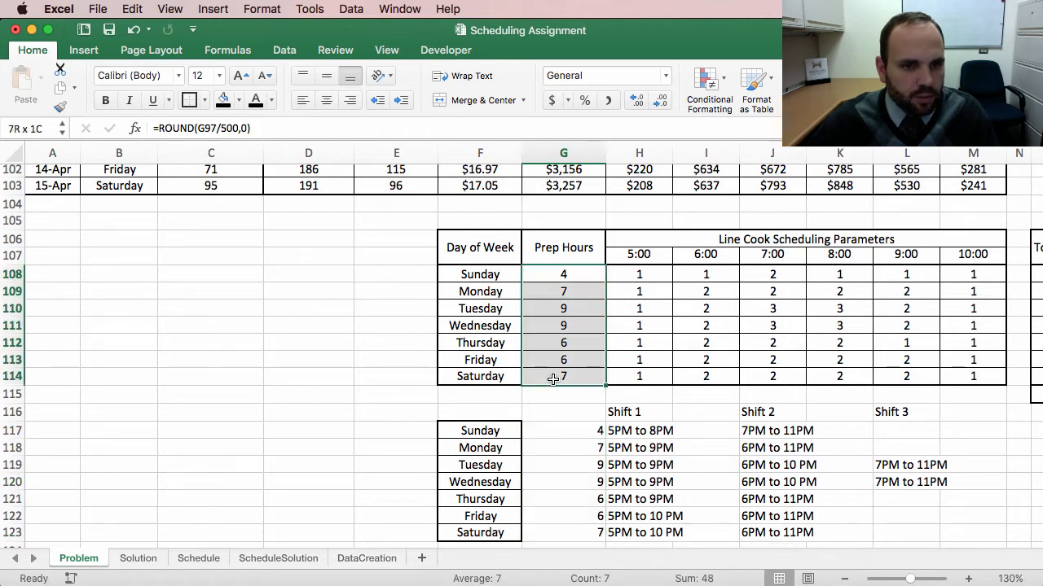
left_click(60, 107)
left_click_drag(563, 533, 540, 433)
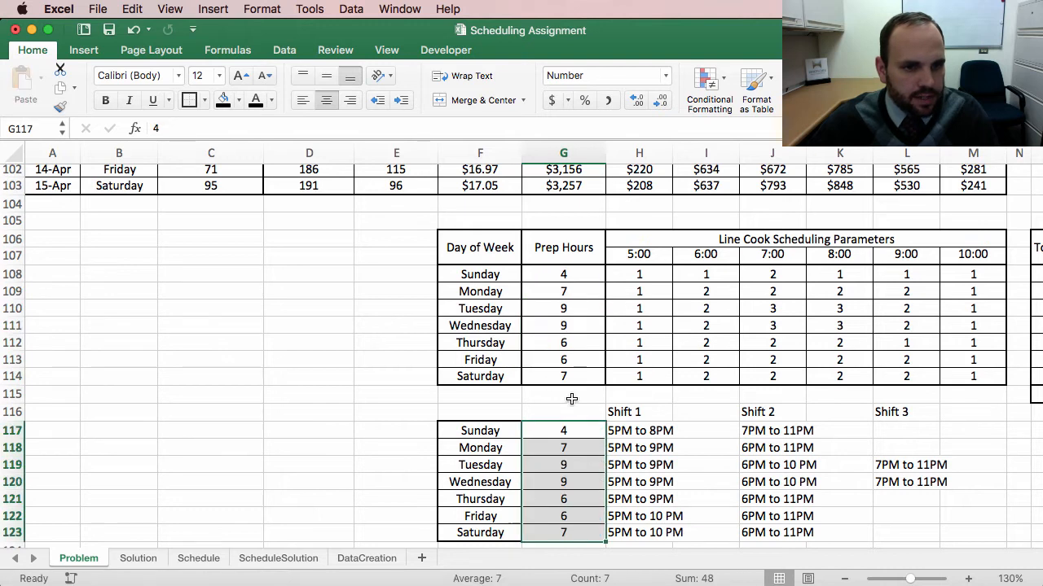
Step: Add the header "Prep Hours" above the daily prep values in the new shift table
left_click(562, 413)
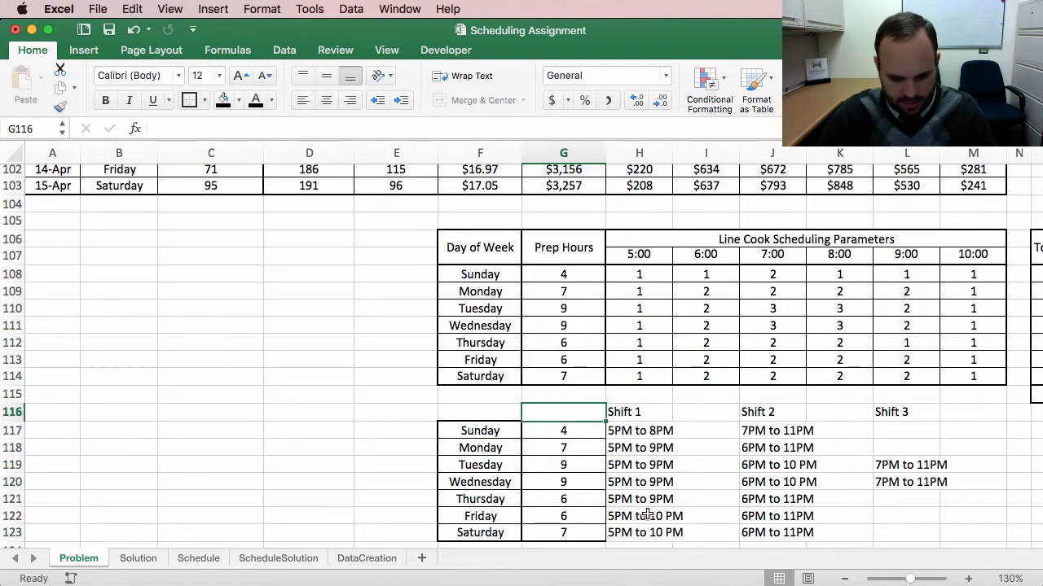
type("Pre")
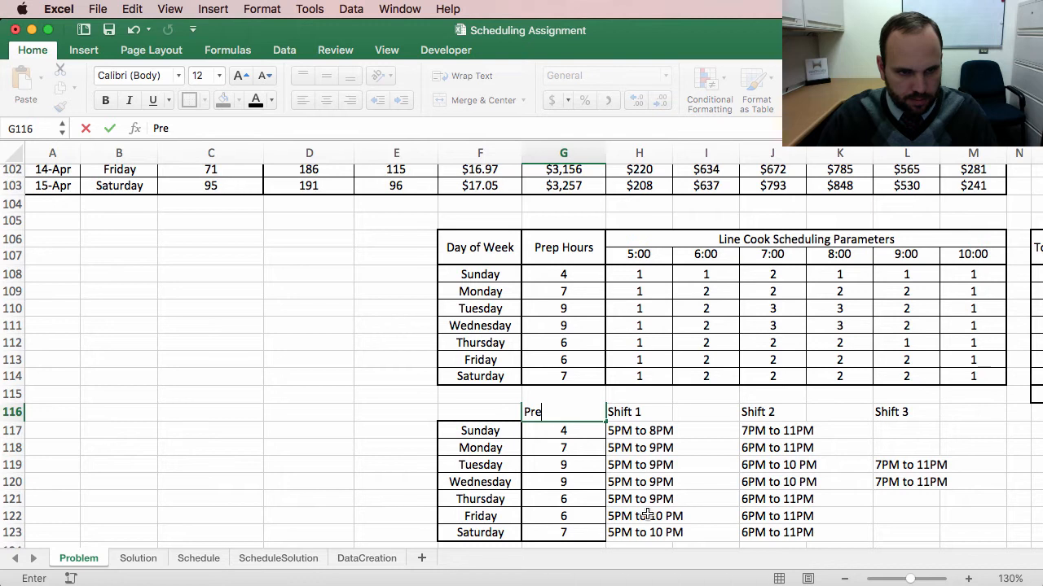
type("p Hours")
key("Return")
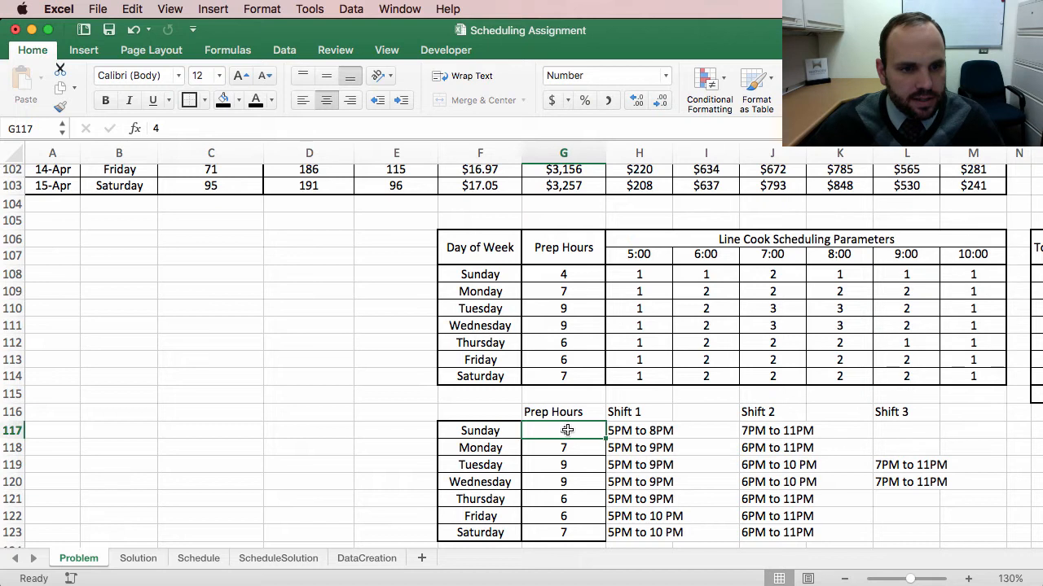
Step: Review the Shift 1, Shift 2 and Shift 3 entries in the new shift table
left_click(635, 431)
left_click(774, 431)
left_click(643, 431)
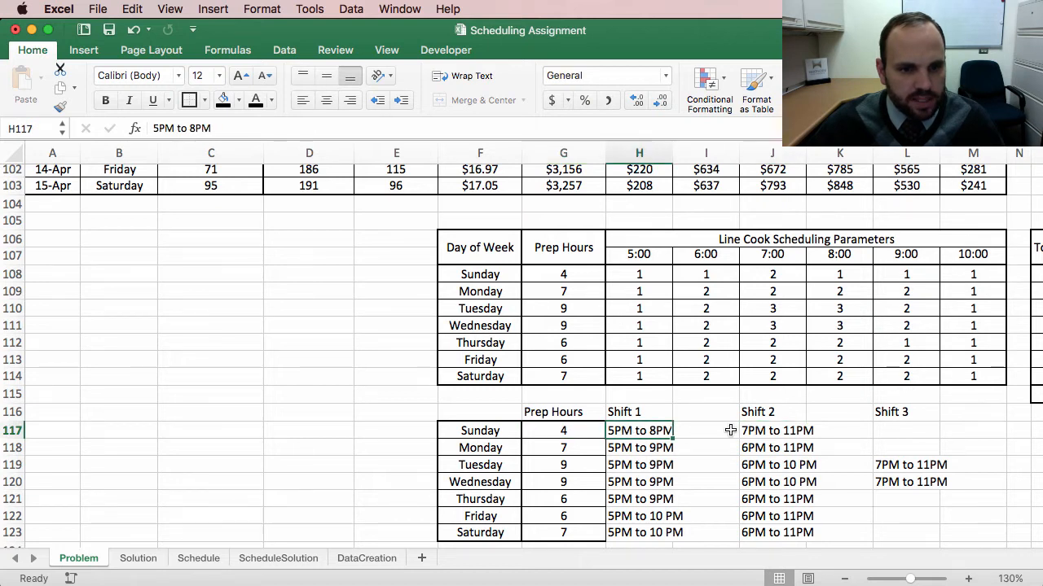
left_click(766, 431)
left_click(660, 431)
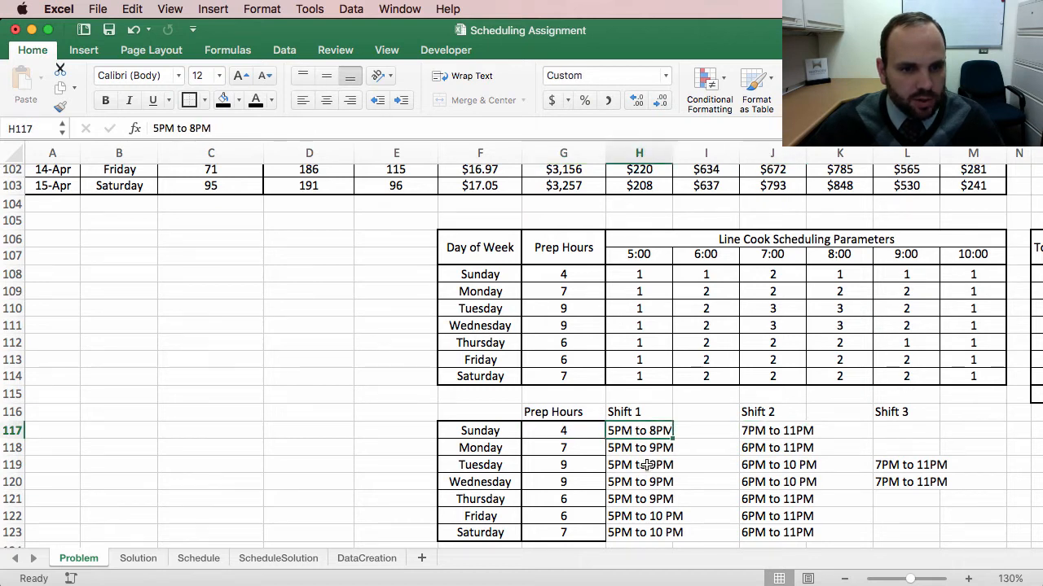
left_click(569, 450)
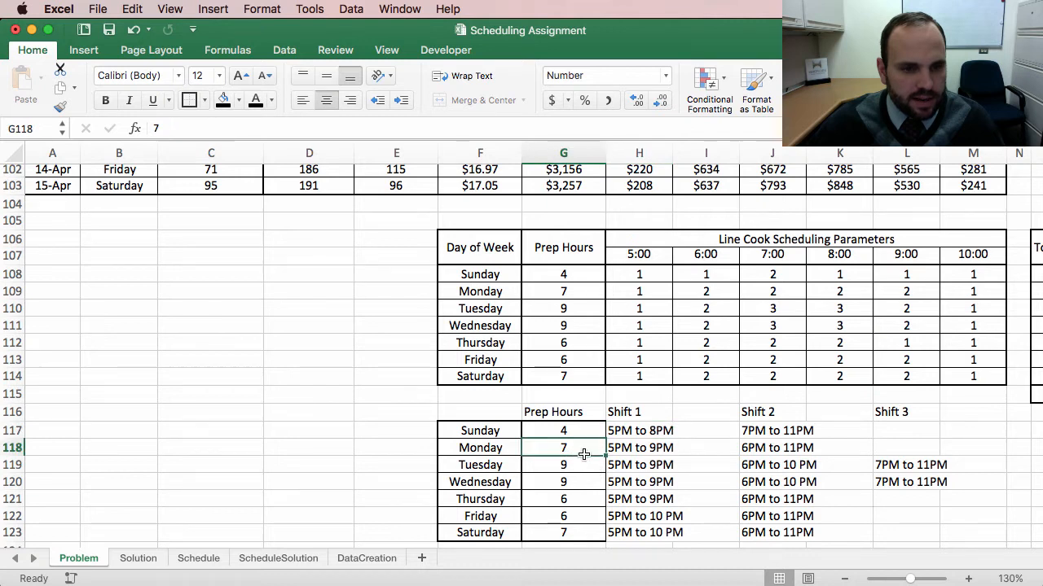
left_click(661, 449)
left_click(790, 449)
left_click(661, 449)
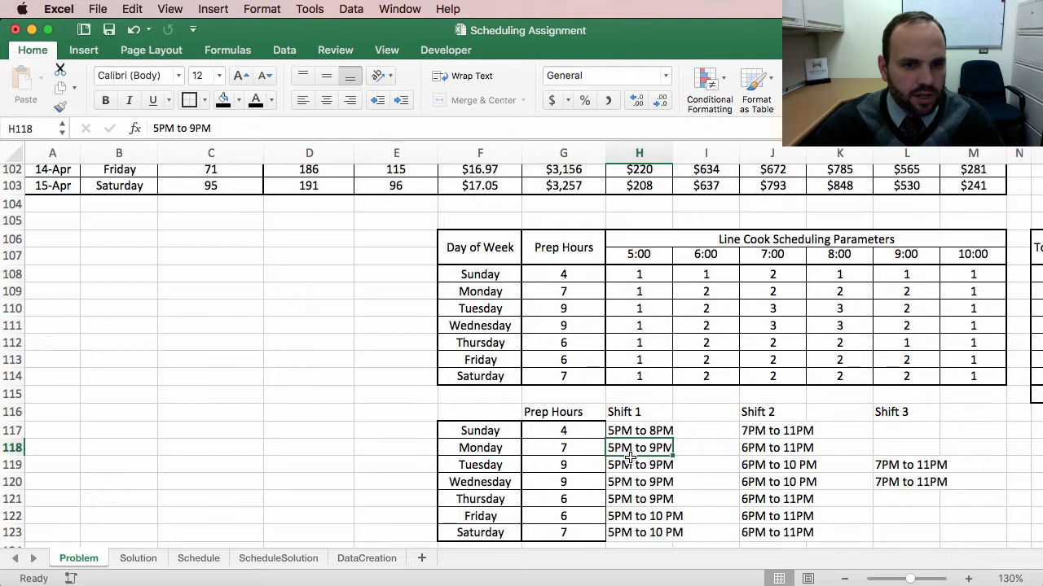
left_click(621, 432)
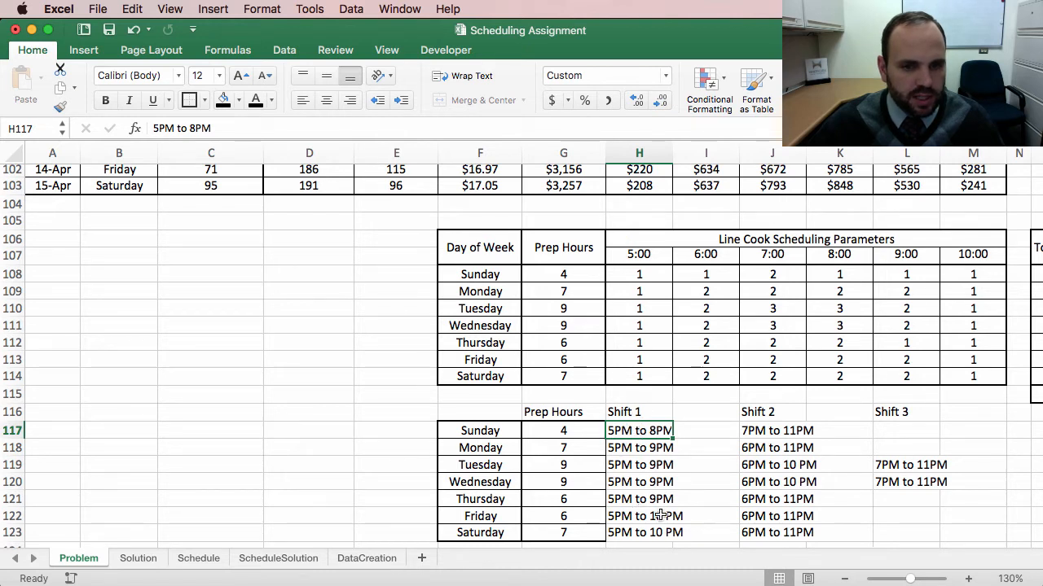
left_click_drag(798, 432, 803, 450)
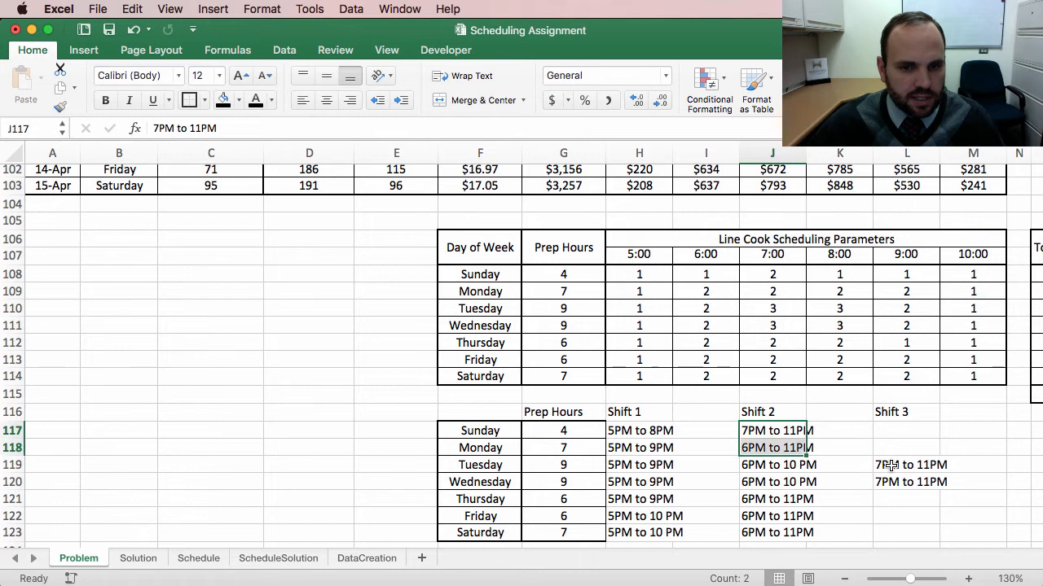
left_click_drag(896, 466, 903, 475)
left_click(666, 483)
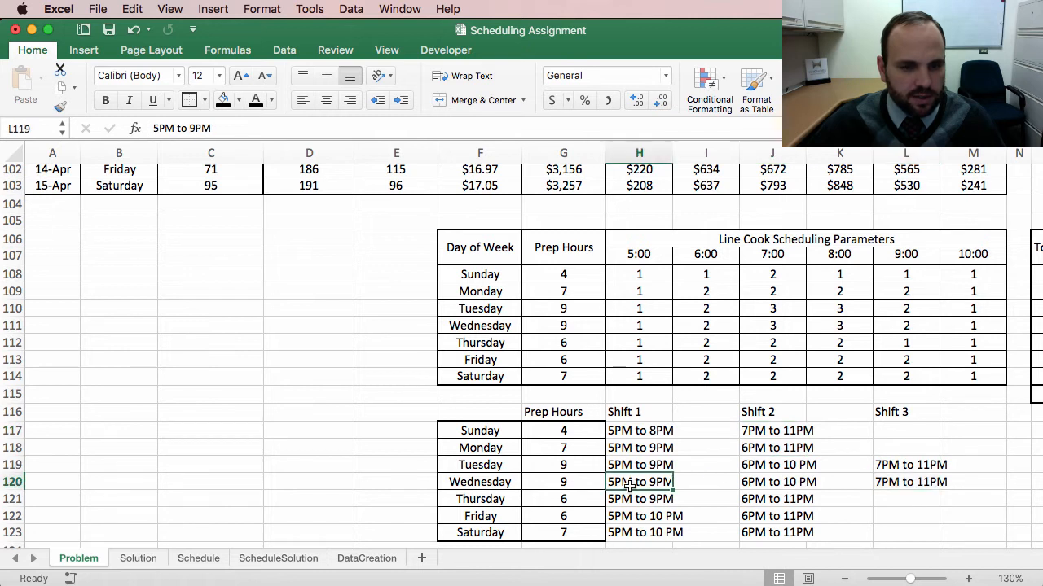
Step: Copy the whole shift table and paste it into cell X3 of the Schedule sheet
scroll(615, 460, "right", 5)
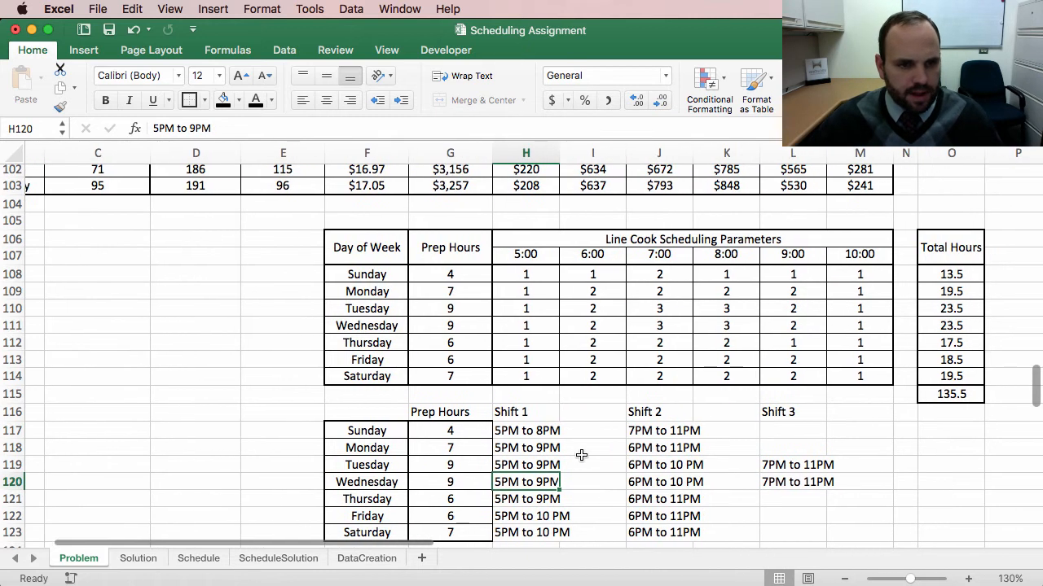
left_click_drag(358, 413, 817, 527)
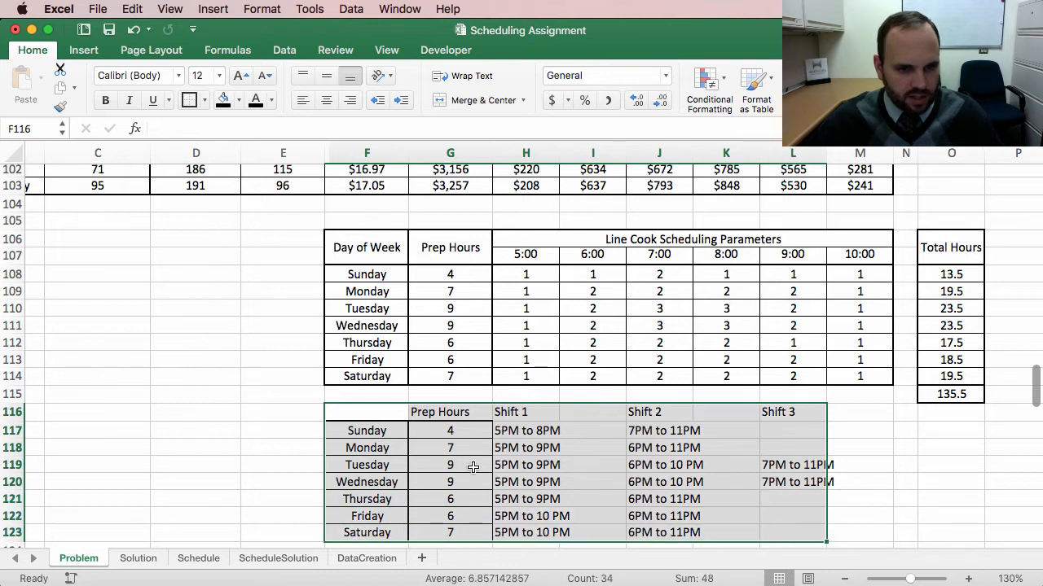
key("super+c")
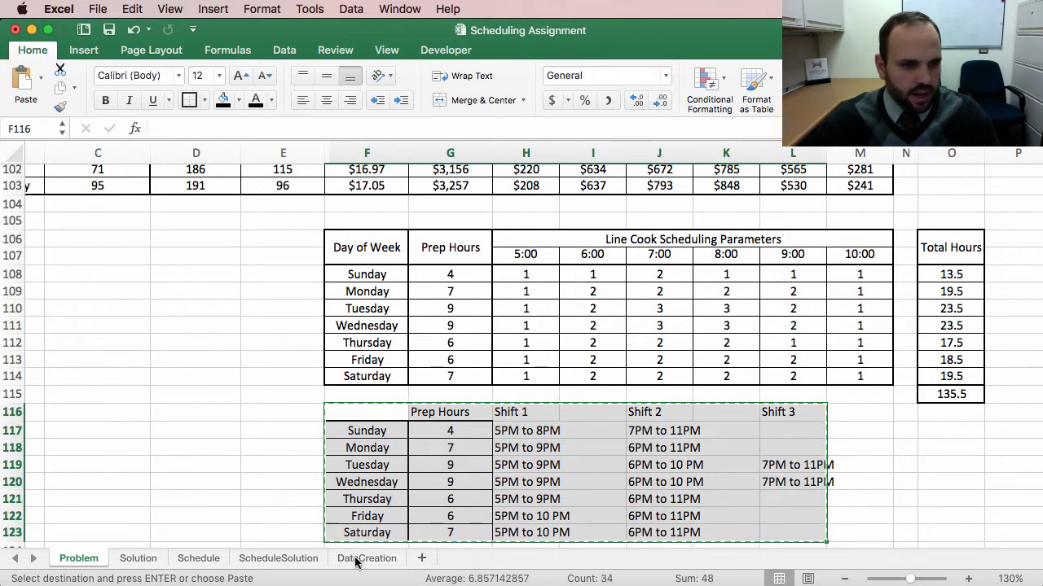
left_click(199, 558)
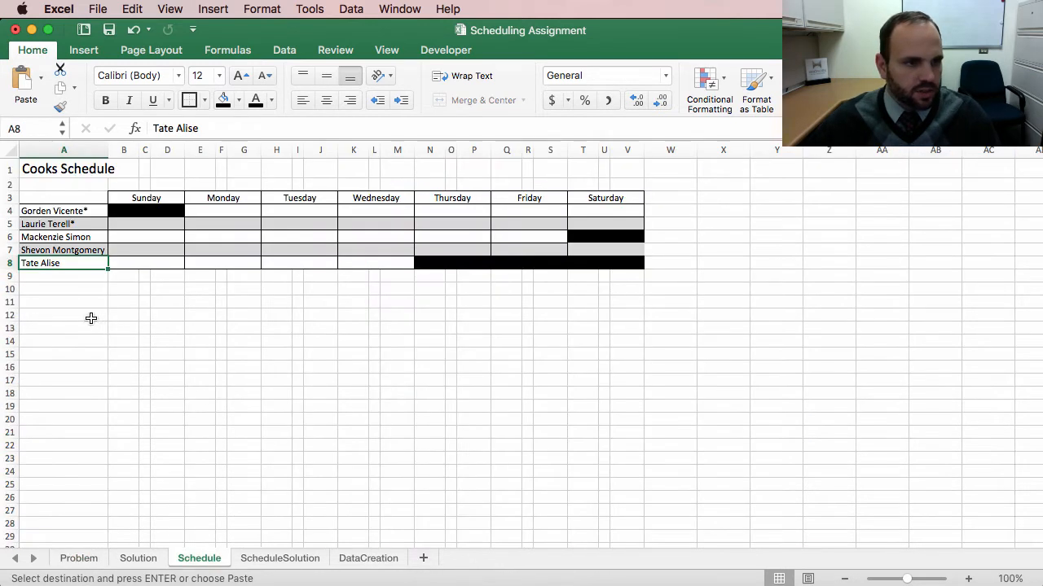
left_click(725, 198)
key("super+v")
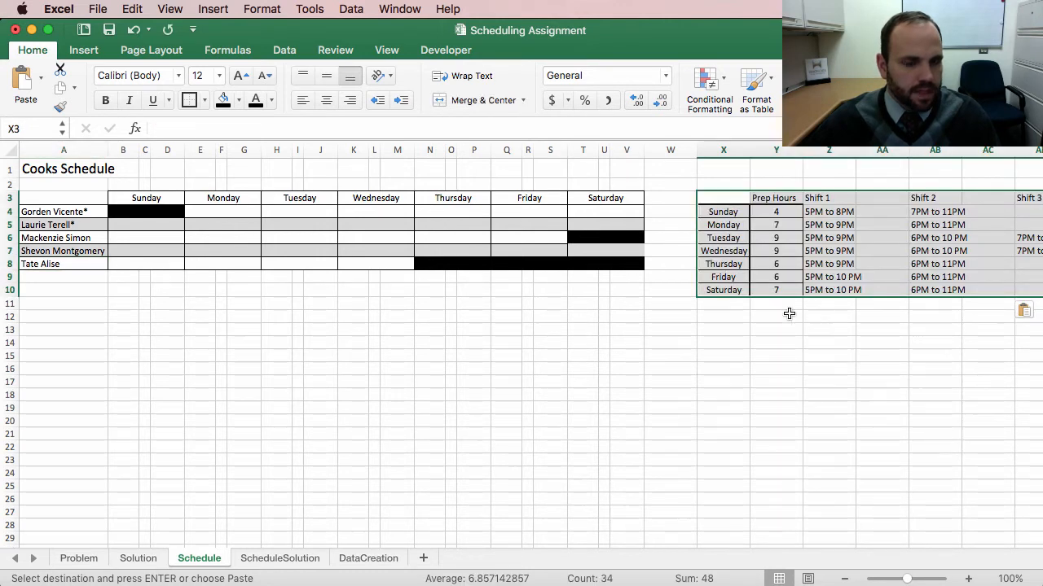
Step: Compare the pasted day list with the schedule's Sunday–Saturday column headers
scroll(812, 340, "right", 5)
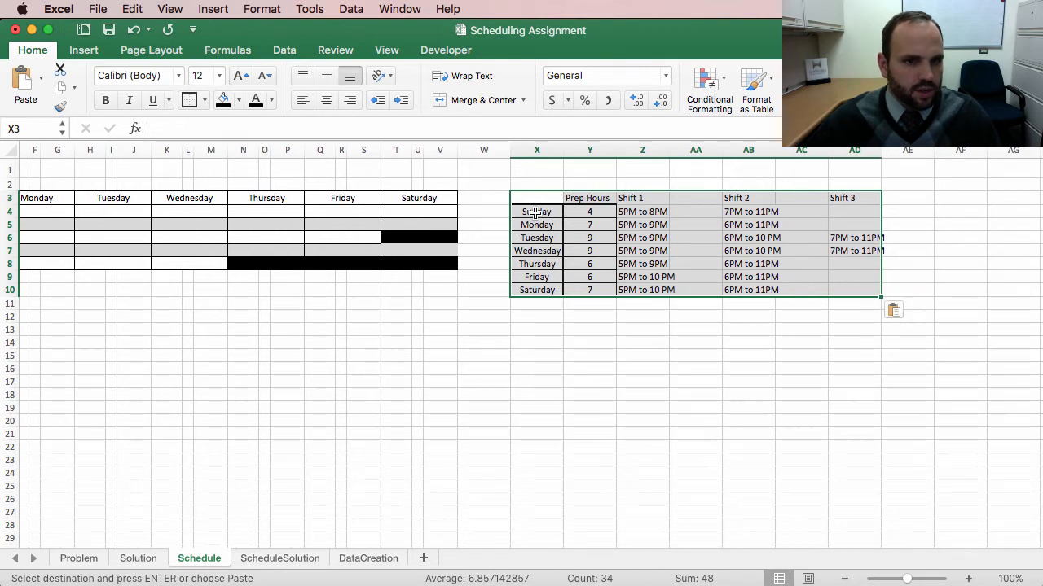
left_click_drag(533, 211, 534, 291)
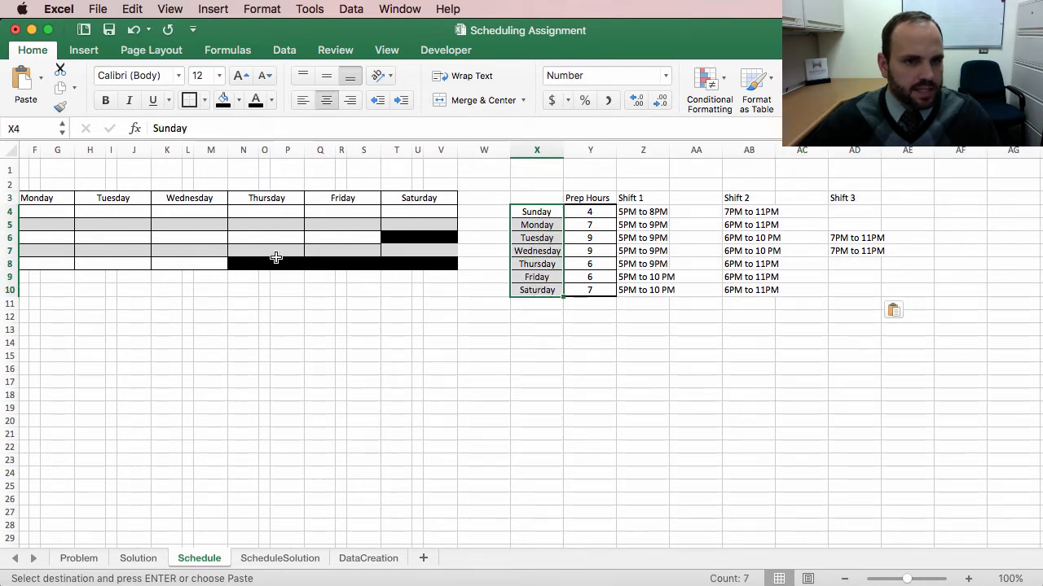
left_click_drag(414, 197, 244, 197)
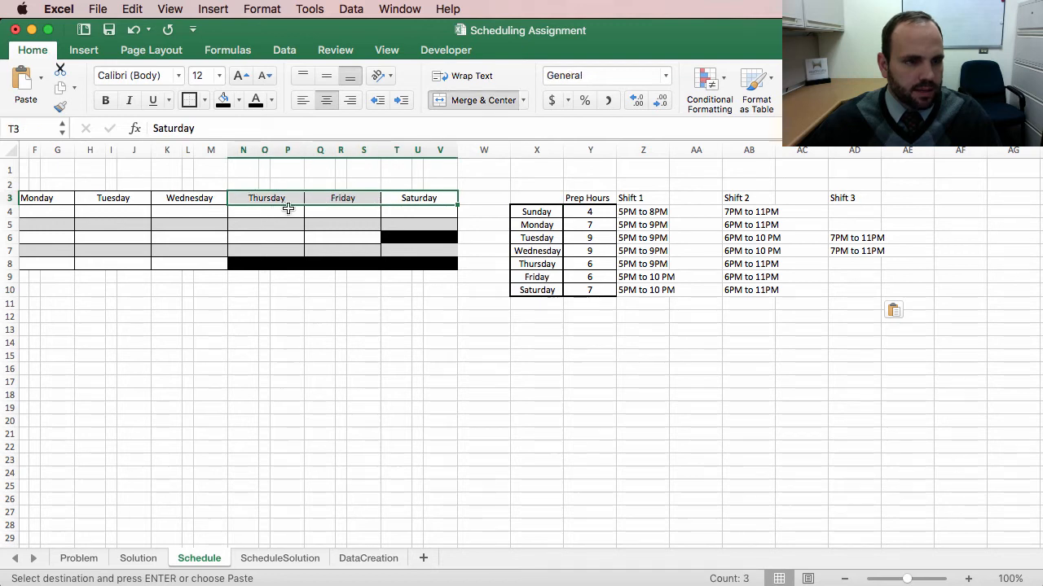
scroll(268, 203, "left", 1)
left_click_drag(552, 214, 549, 290)
left_click_drag(426, 198, 269, 199)
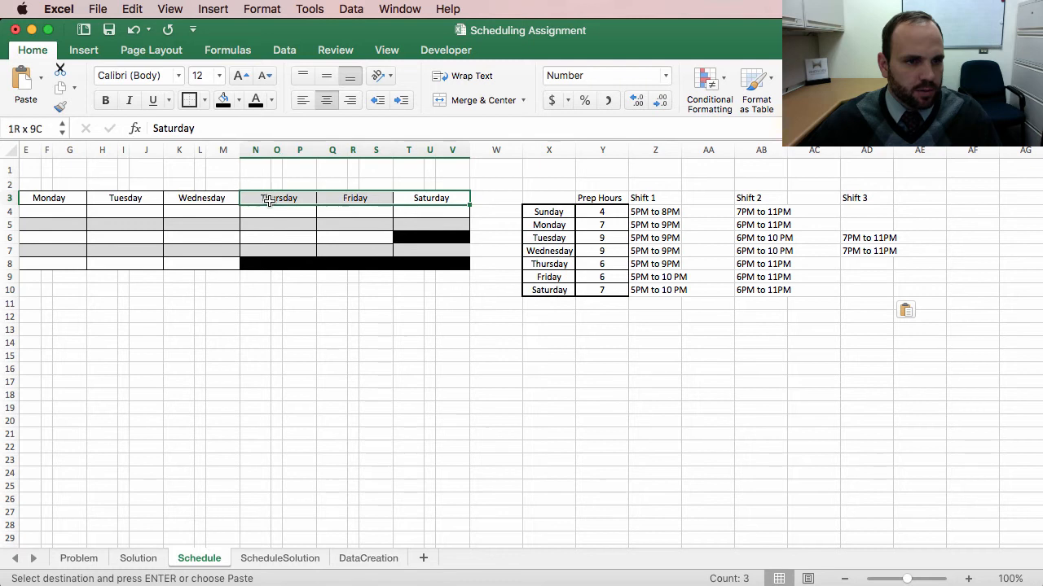
scroll(359, 222, "left", 5)
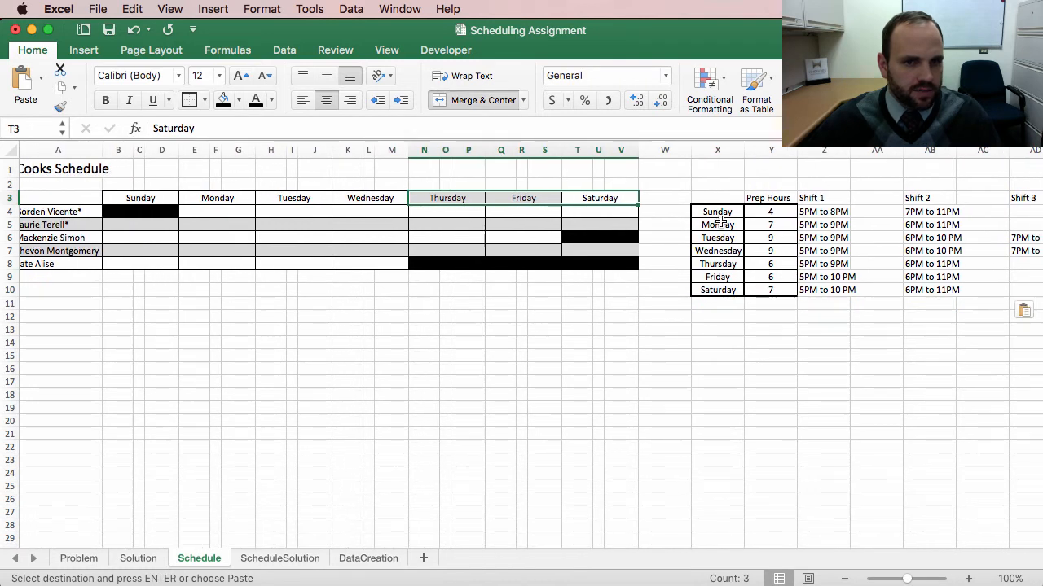
scroll(750, 248, "right", 2)
scroll(844, 336, "right", 5)
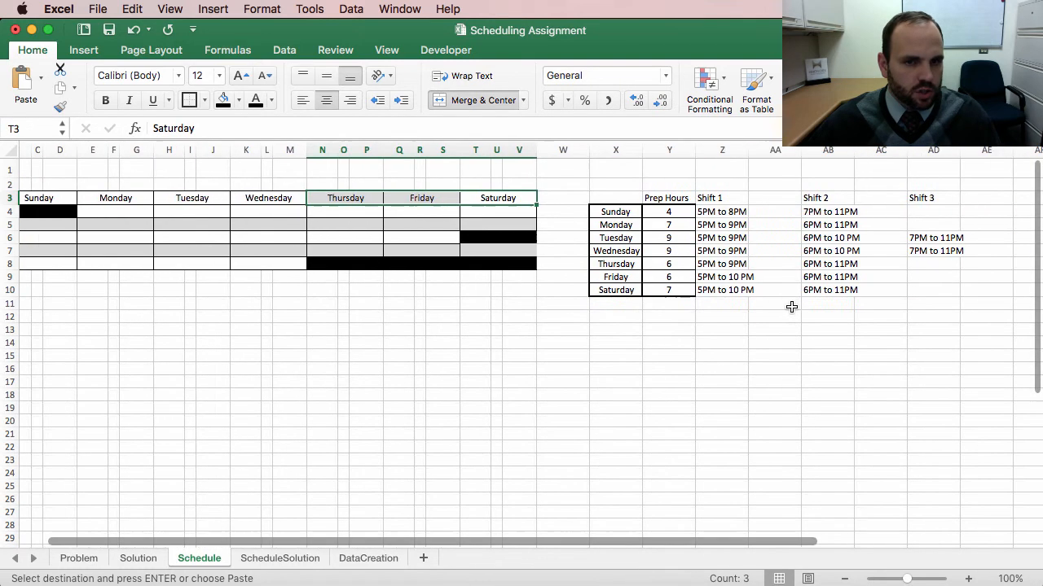
Step: Copy the pasted table and paste it at X12 as values, transposed, using Paste Special
left_click_drag(600, 198, 933, 287)
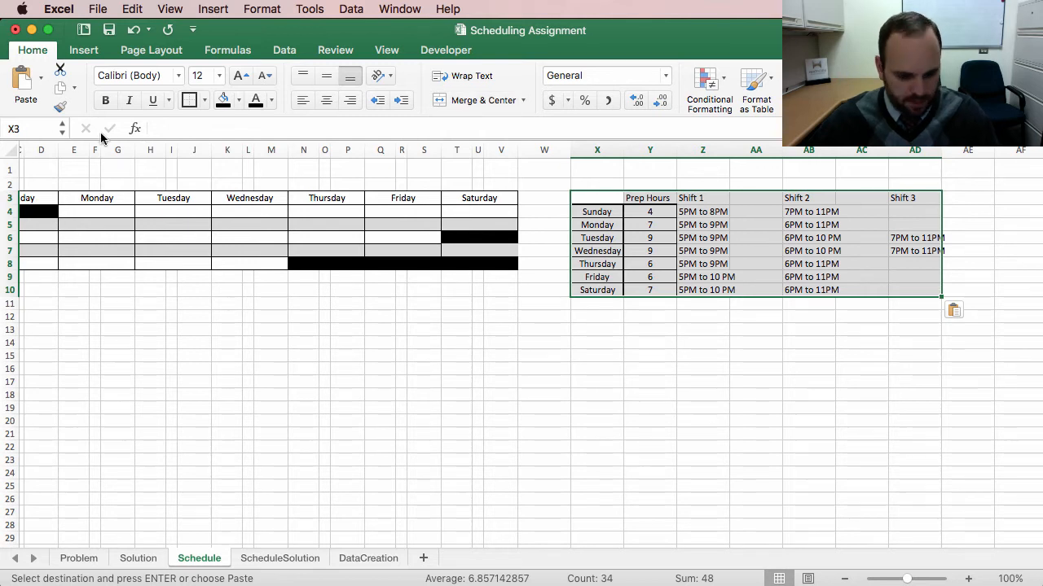
right_click(659, 270)
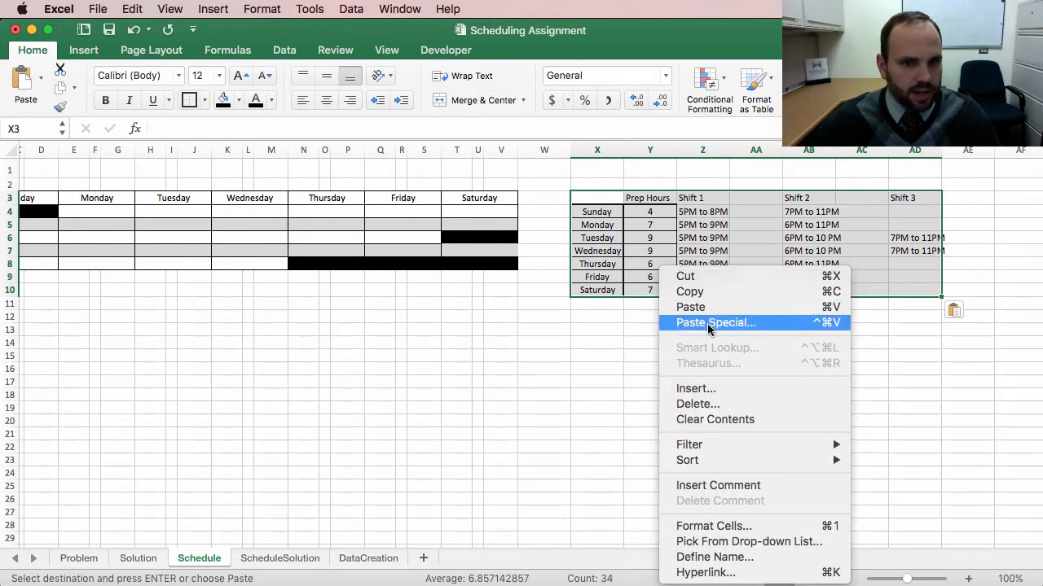
left_click(710, 291)
left_click(597, 316)
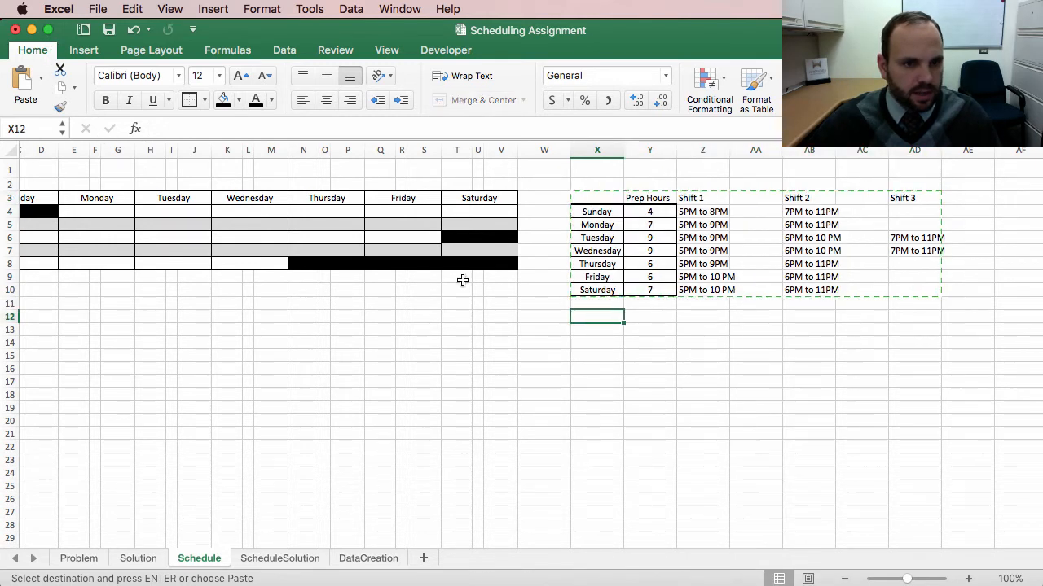
left_click(40, 78)
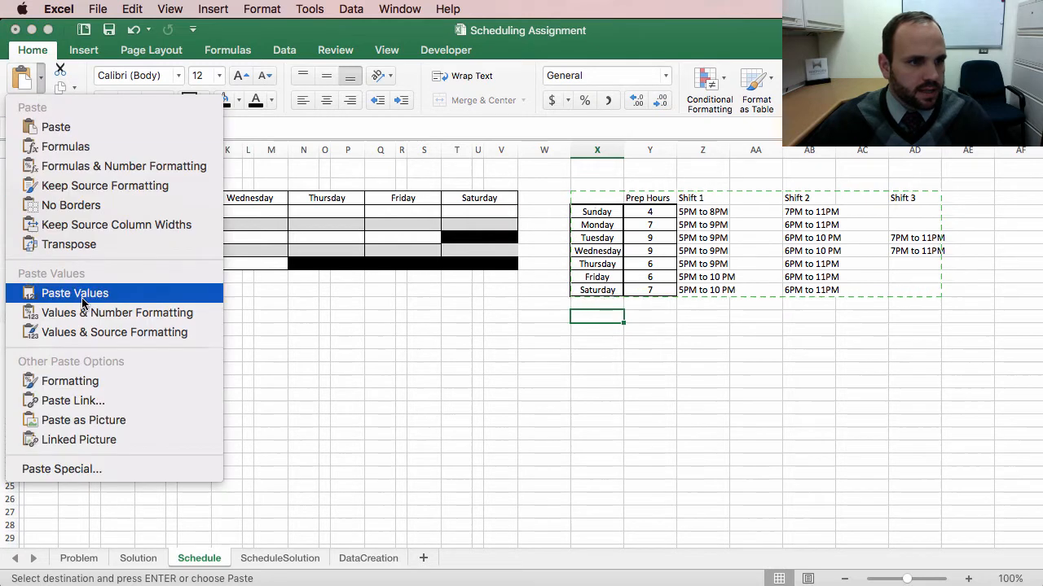
left_click(96, 470)
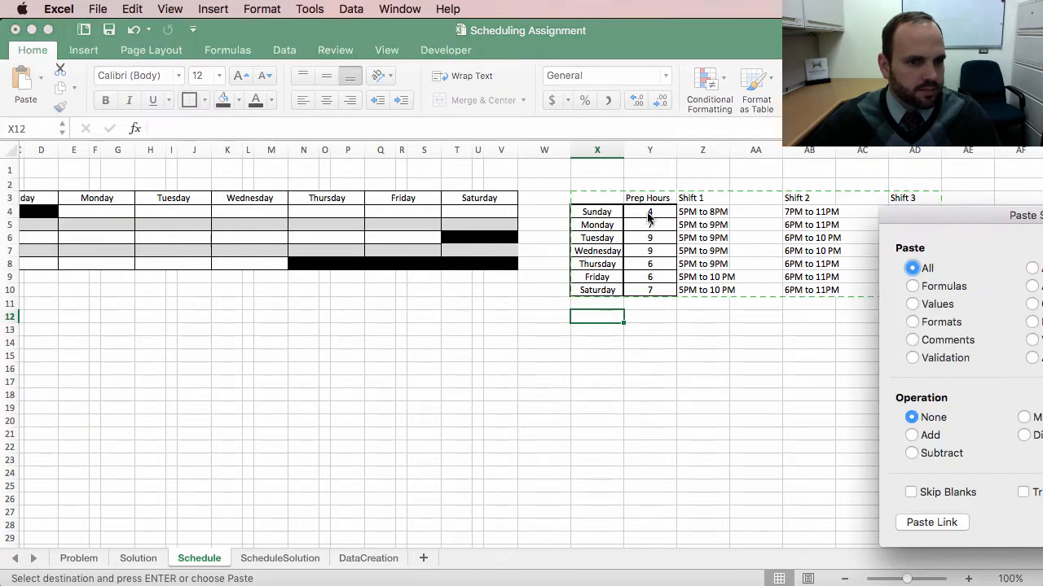
left_click(932, 310)
left_click(1023, 492)
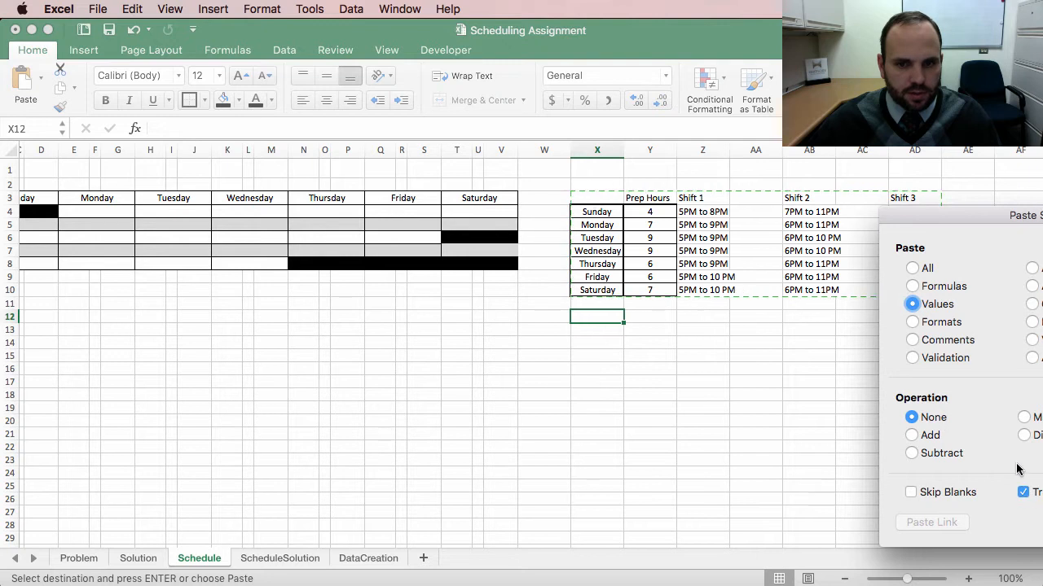
left_click_drag(991, 217, 814, 206)
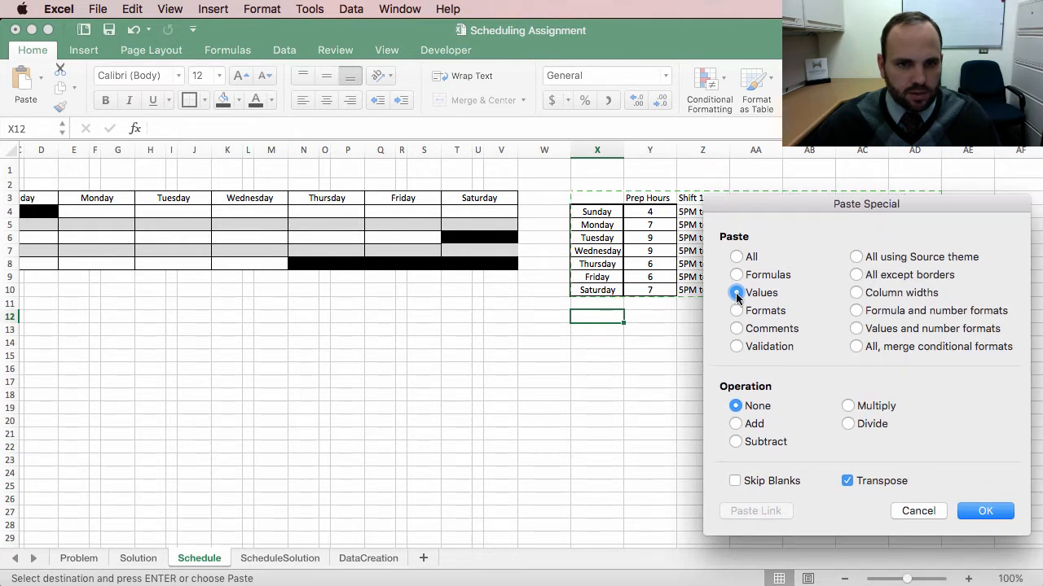
left_click(985, 511)
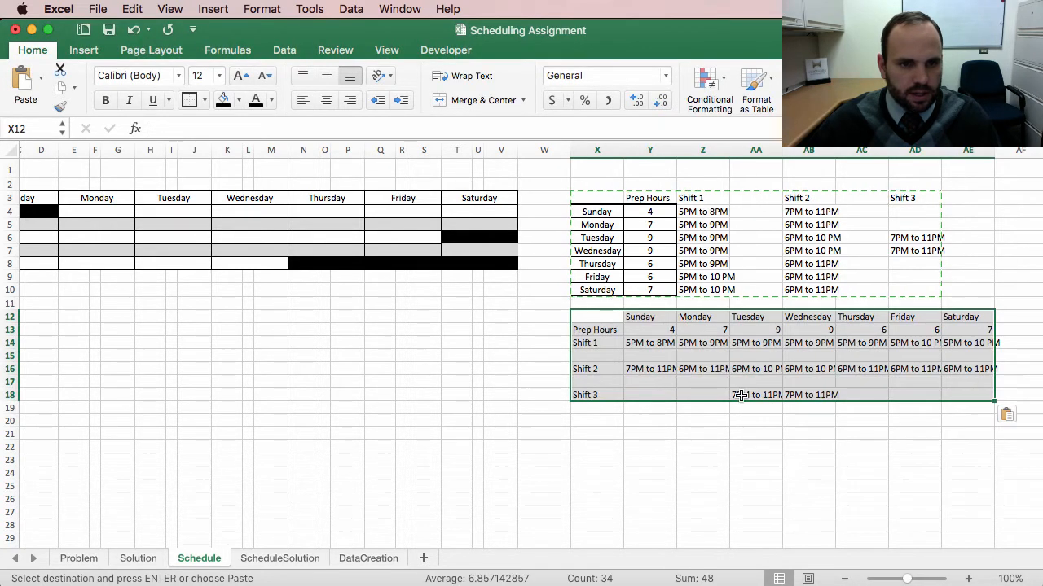
Step: Autofit column AA's width to the transposed shift entries
left_click(597, 421)
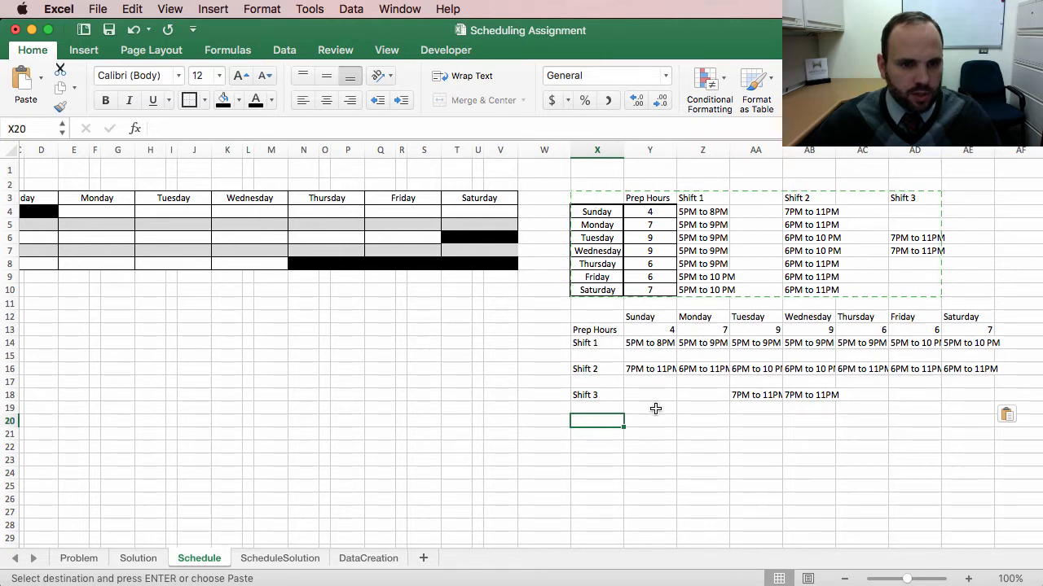
left_click(685, 430)
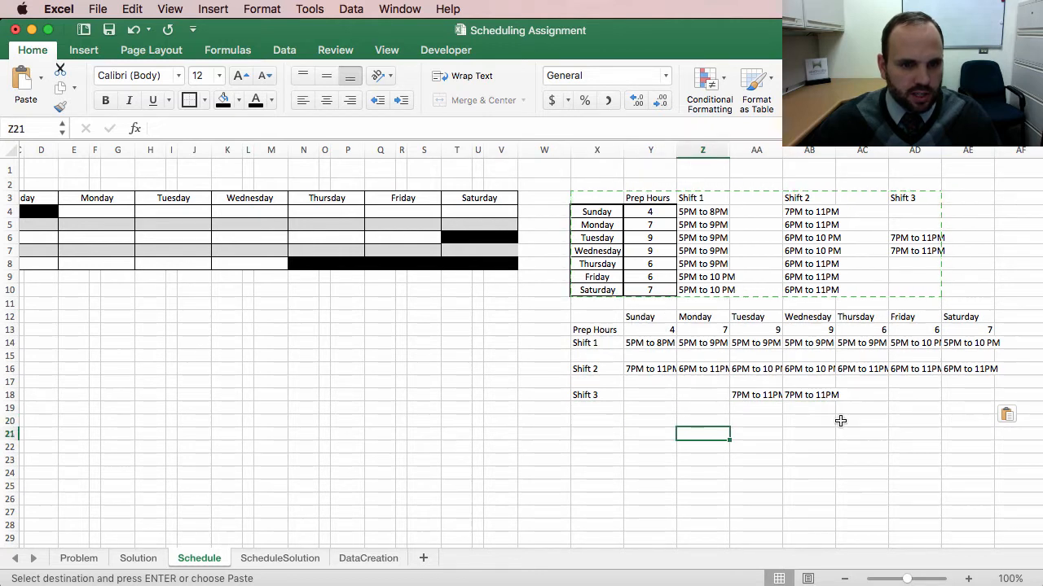
double_click(778, 151)
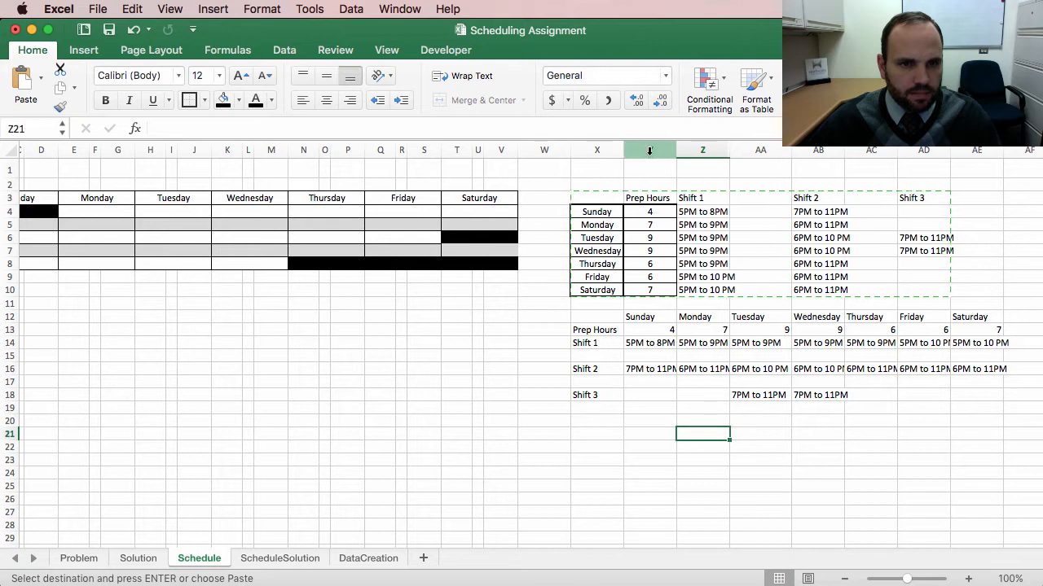
Step: Delete the original pasted table in rows 2 to 10, shifting the cells below up
left_click_drag(591, 184, 961, 282)
right_click(920, 269)
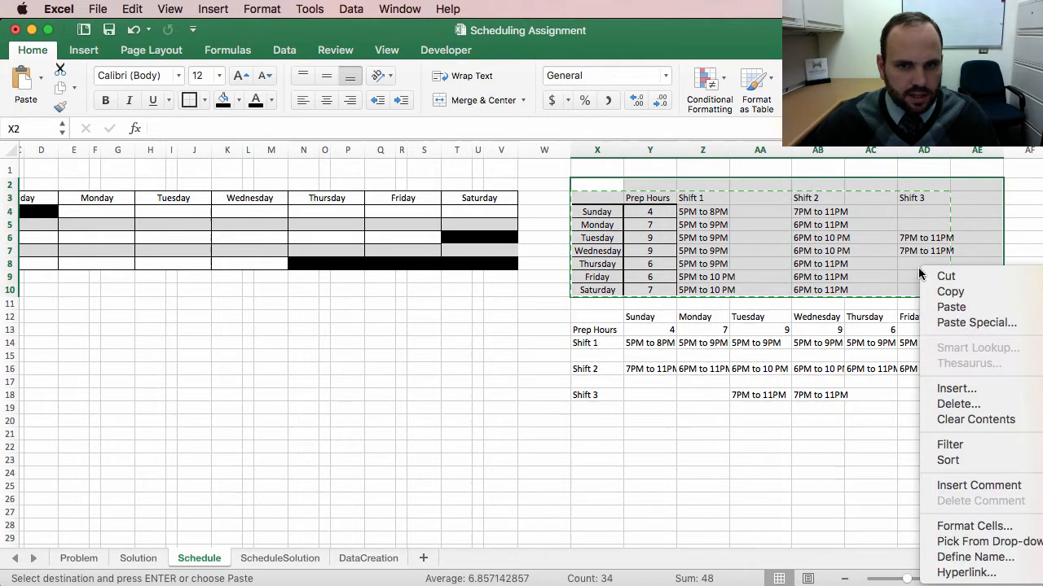
left_click(974, 404)
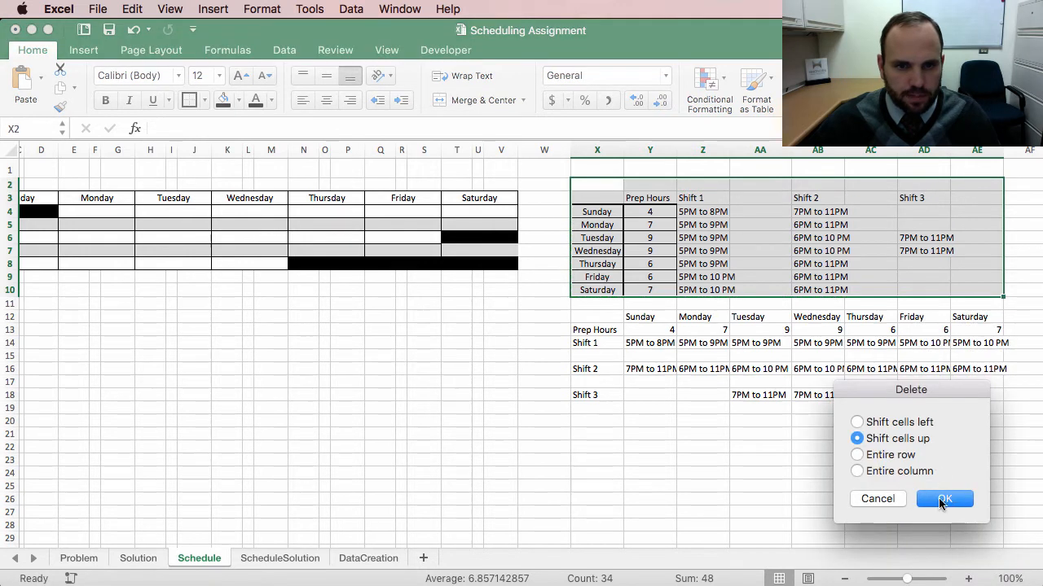
left_click(945, 500)
left_click(686, 386)
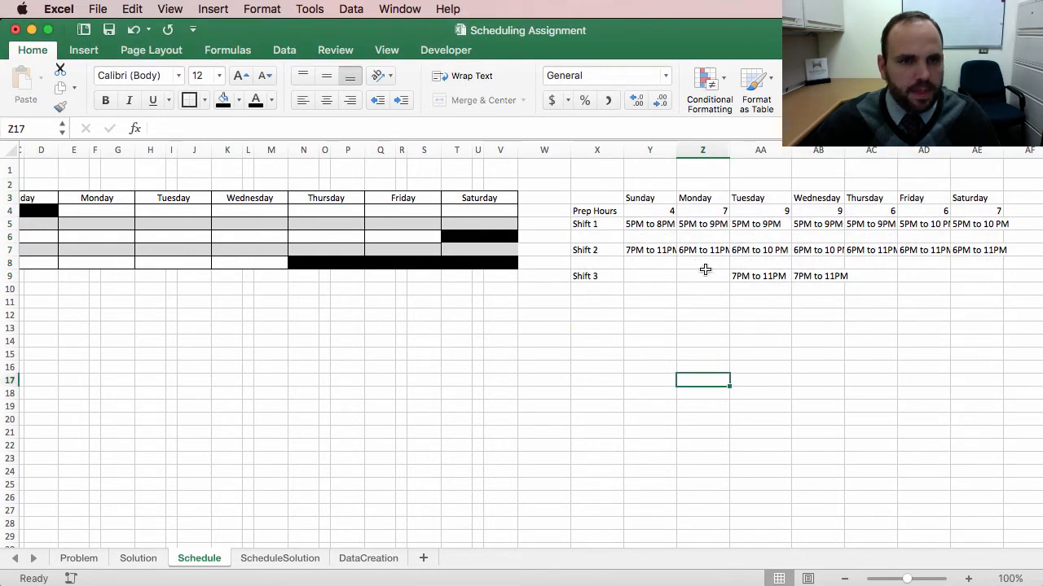
Step: Autofit the widths of columns Y through AE to fit the transposed day headers and shift entries
left_click(652, 289)
left_click(657, 198)
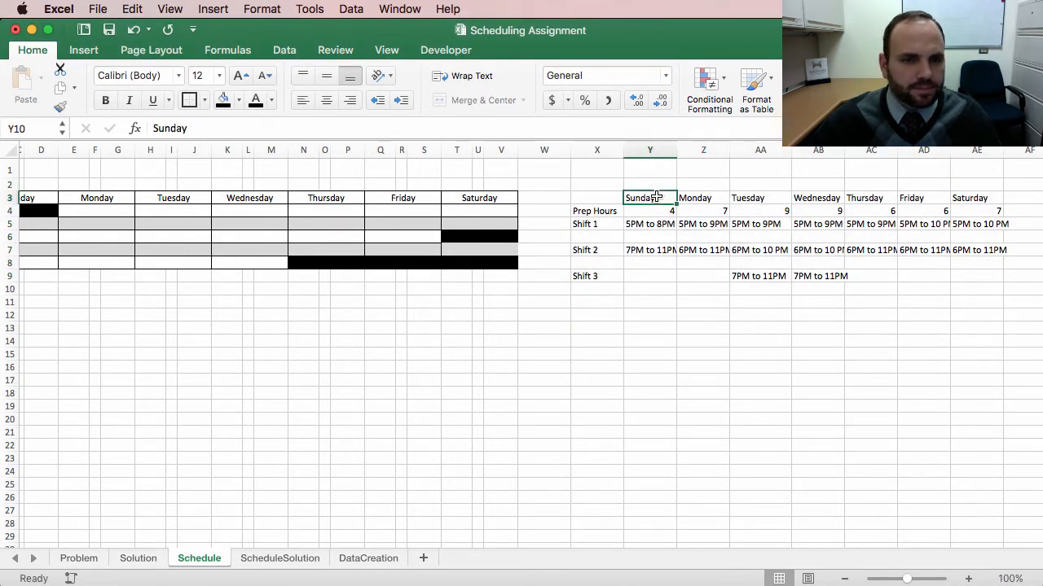
left_click_drag(660, 150, 981, 151)
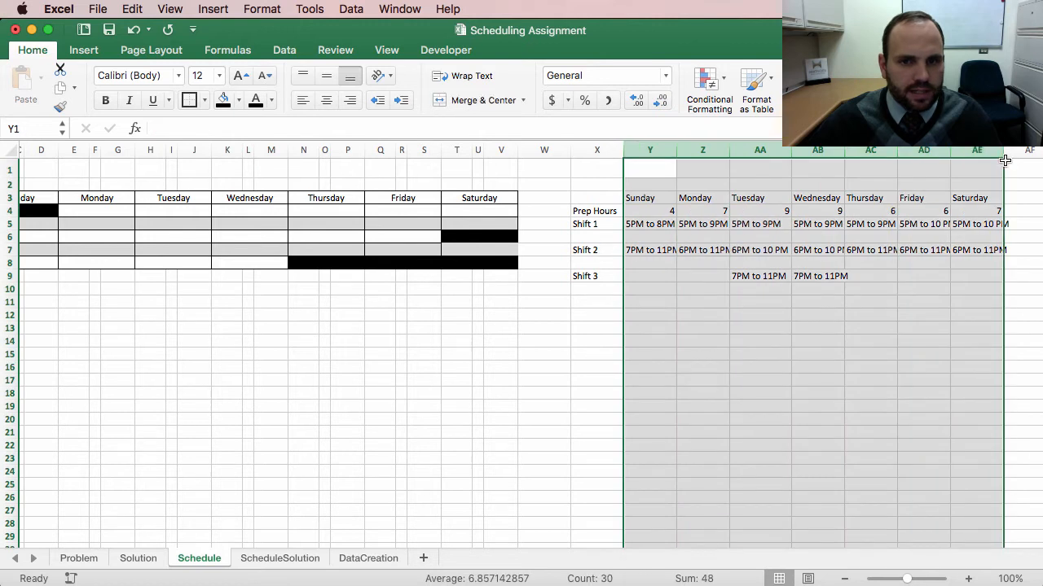
double_click(1004, 152)
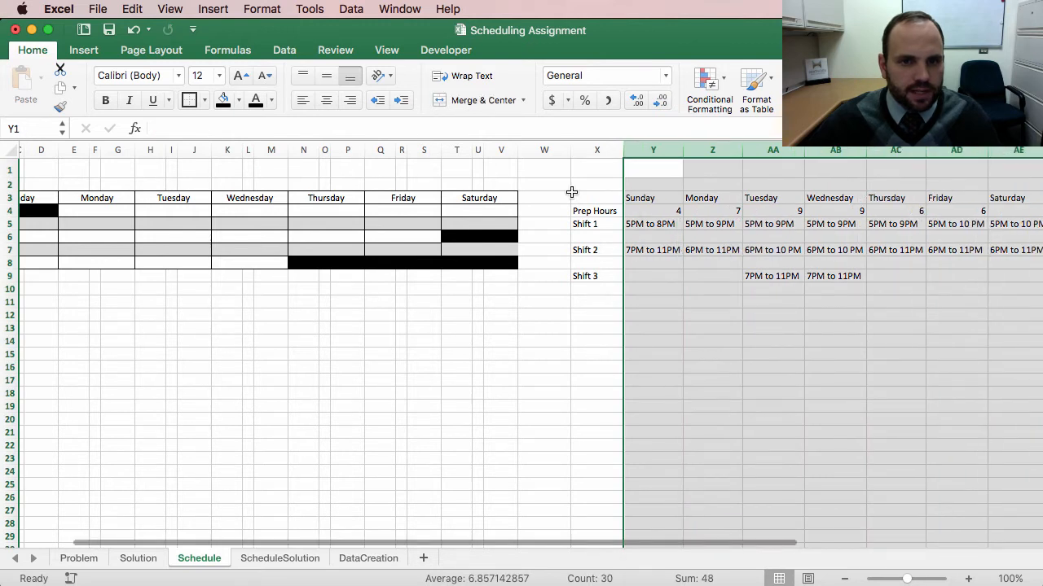
Step: Resize column X and then autofit it to fit the Prep Hours and shift row labels
left_click(591, 151)
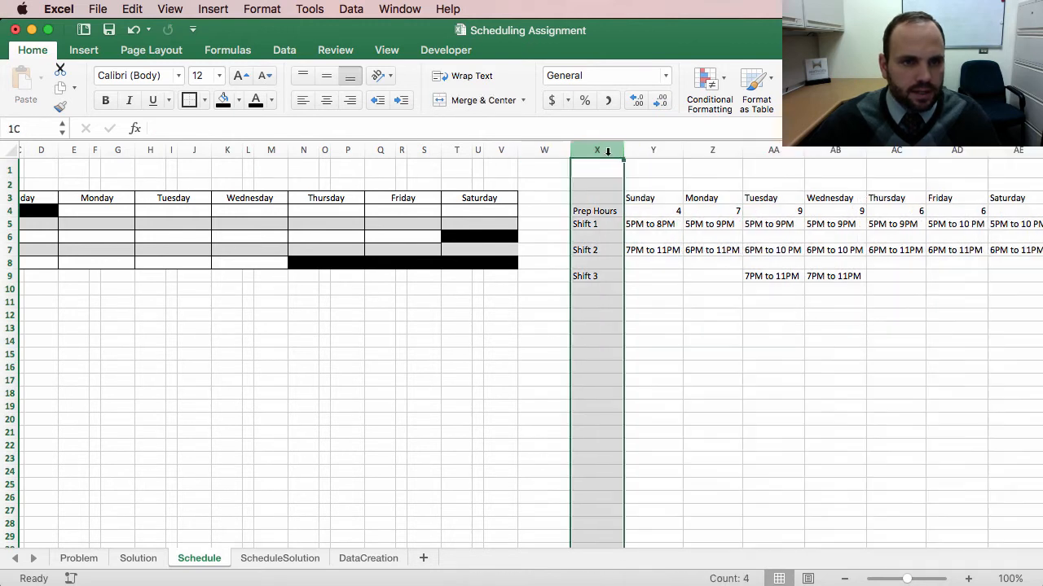
left_click_drag(621, 149, 602, 150)
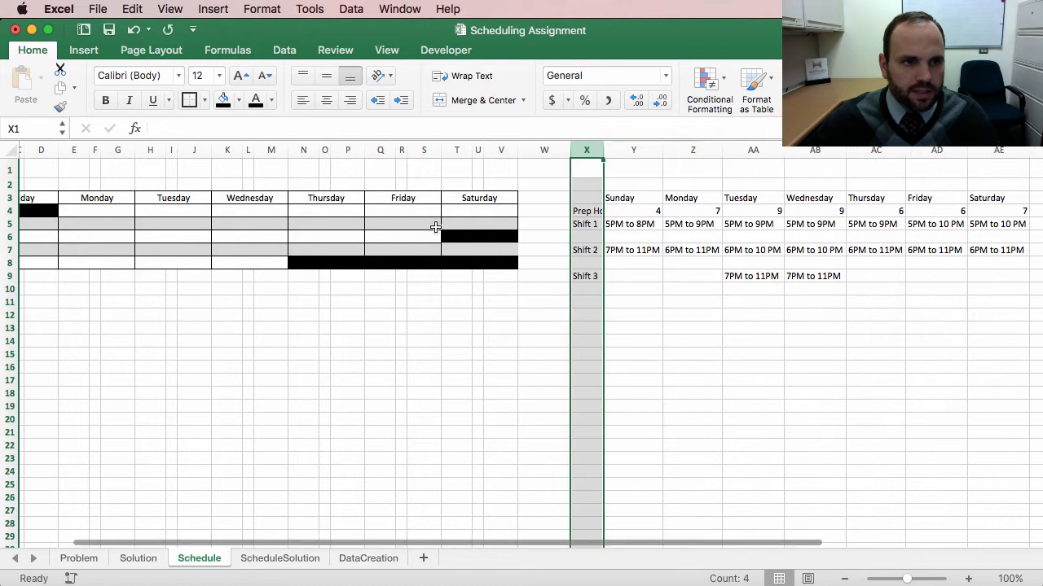
scroll(436, 227, "left", 3)
scroll(777, 293, "left", 1)
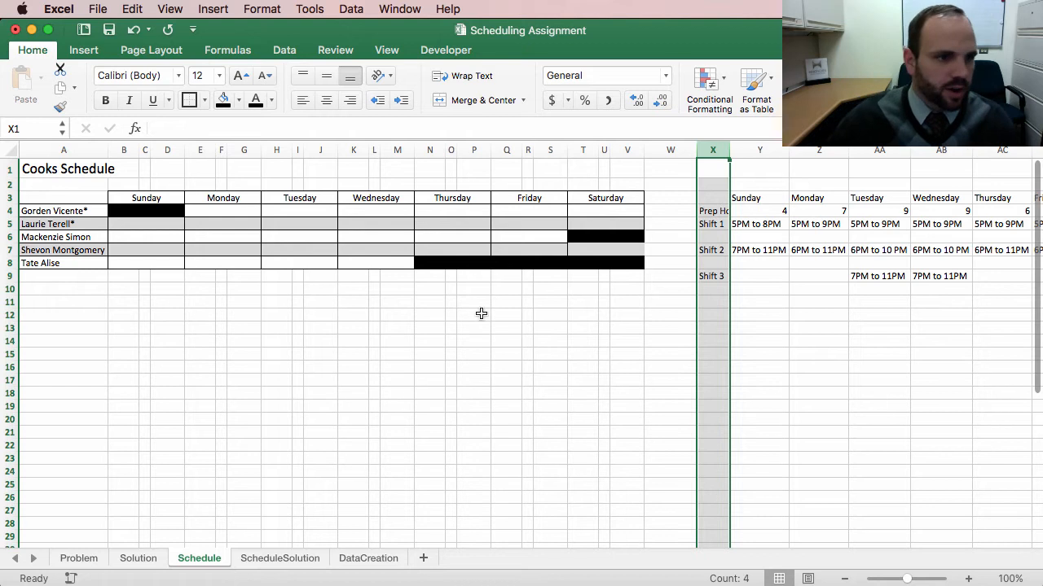
left_click(797, 320)
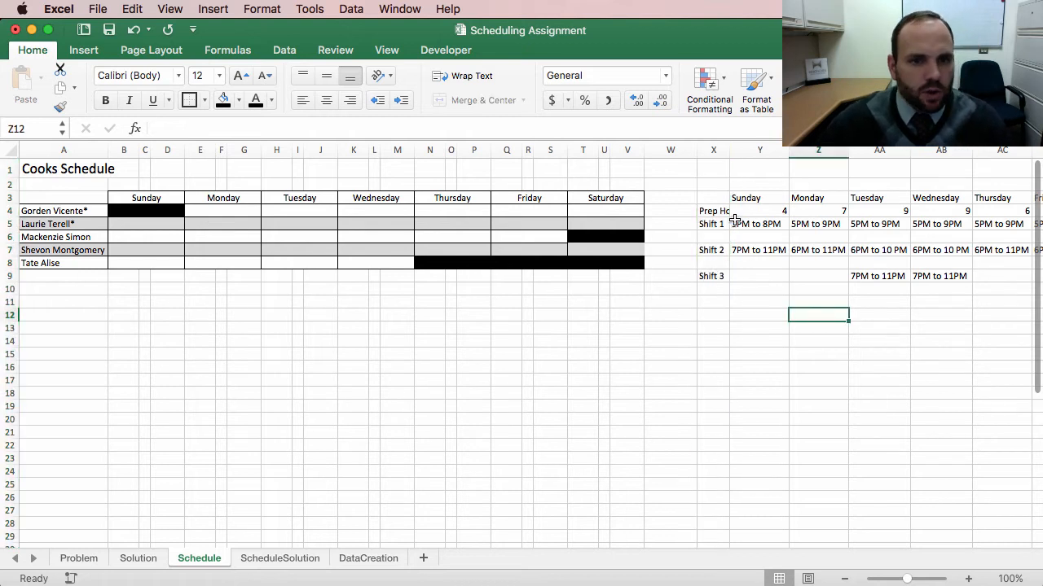
double_click(729, 150)
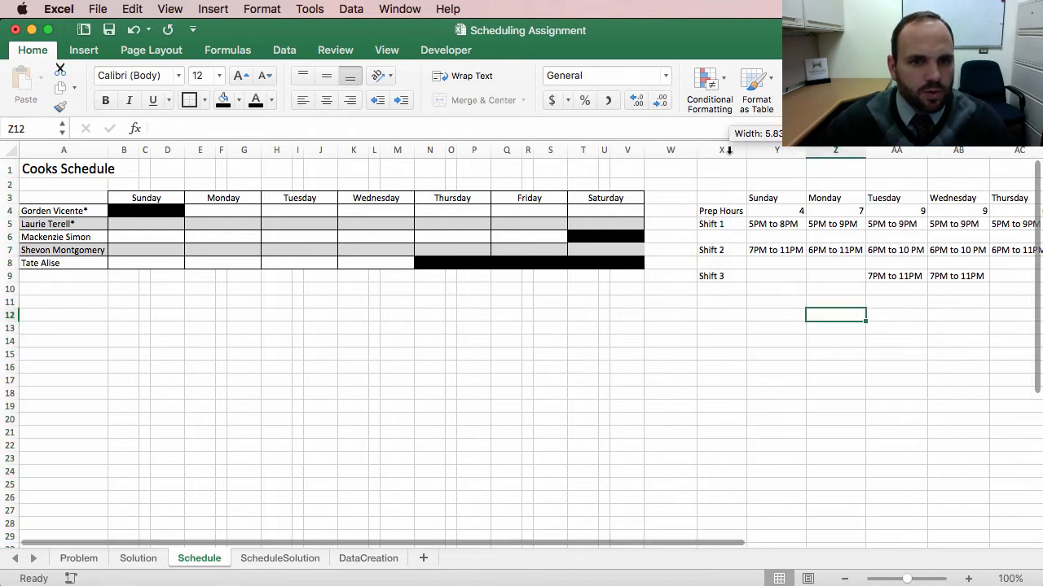
Step: Examine the cook schedule grid cells and the transposed Sunday shift entries for reference
left_click(768, 227)
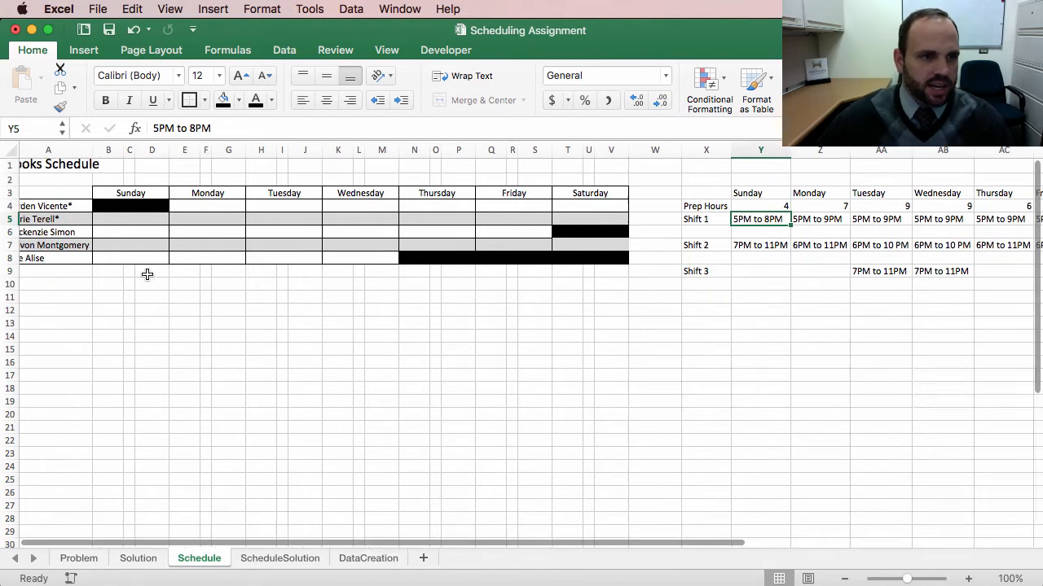
scroll(147, 273, "down", 1)
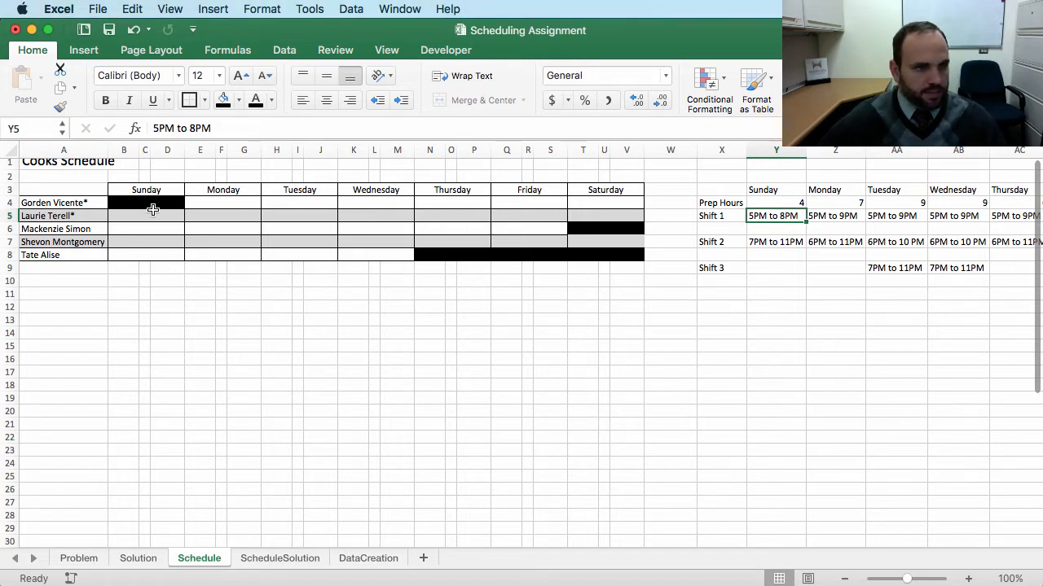
left_click(91, 202)
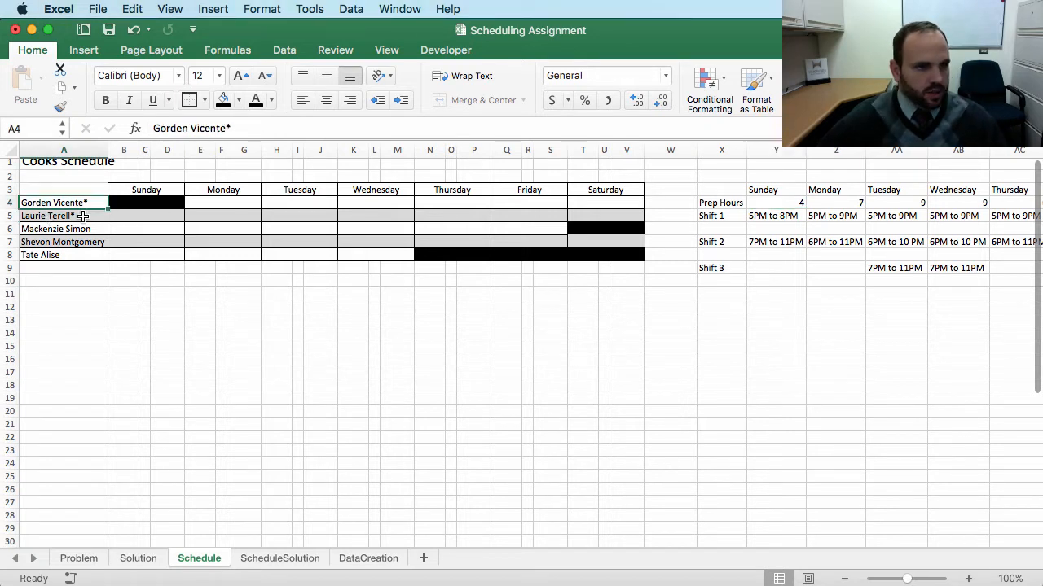
key("Down")
key("Up")
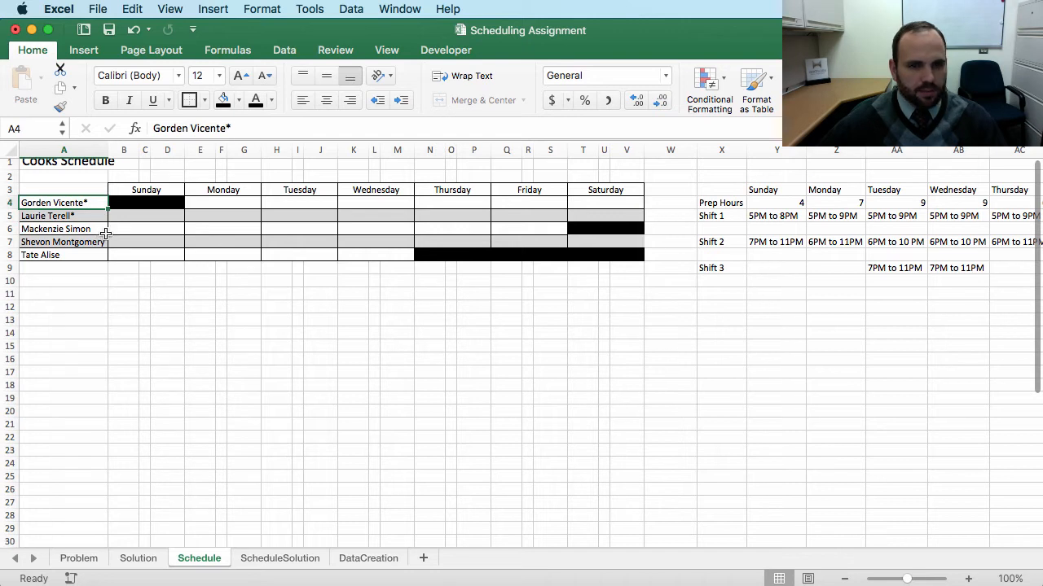
left_click(134, 215)
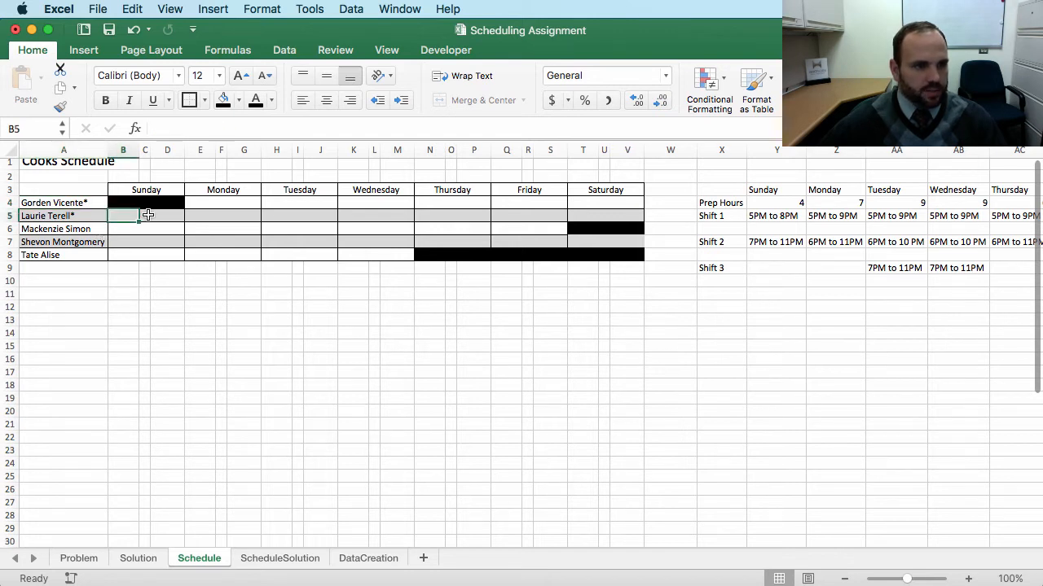
left_click_drag(131, 202, 165, 201)
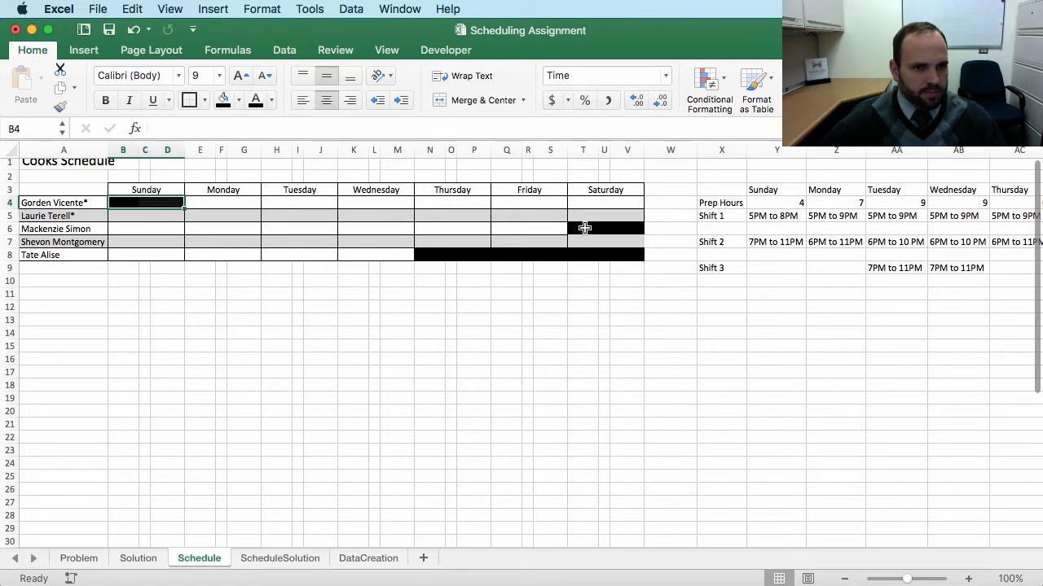
left_click_drag(583, 228, 428, 252)
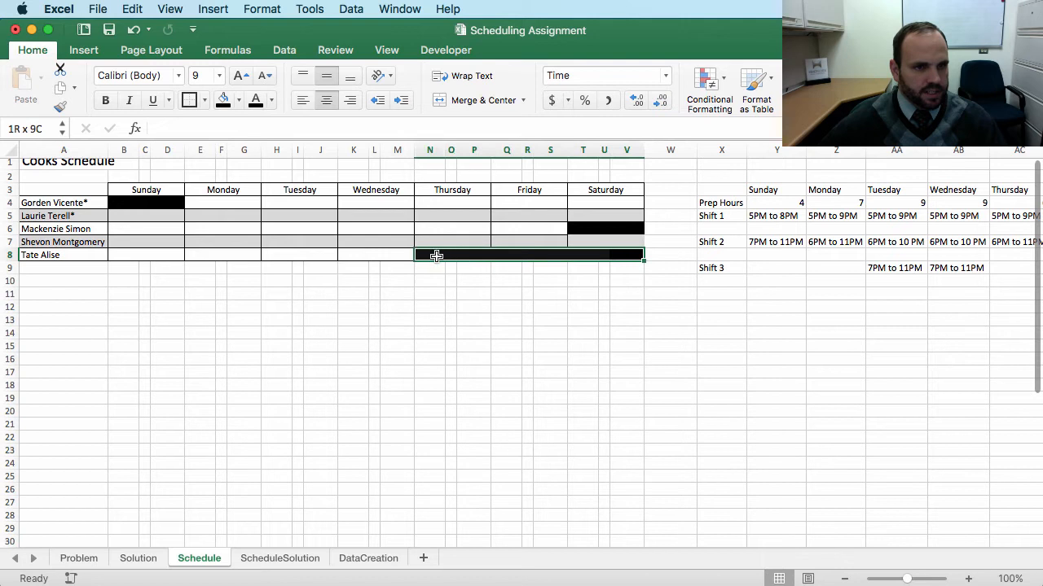
left_click(276, 333)
left_click_drag(111, 216, 152, 216)
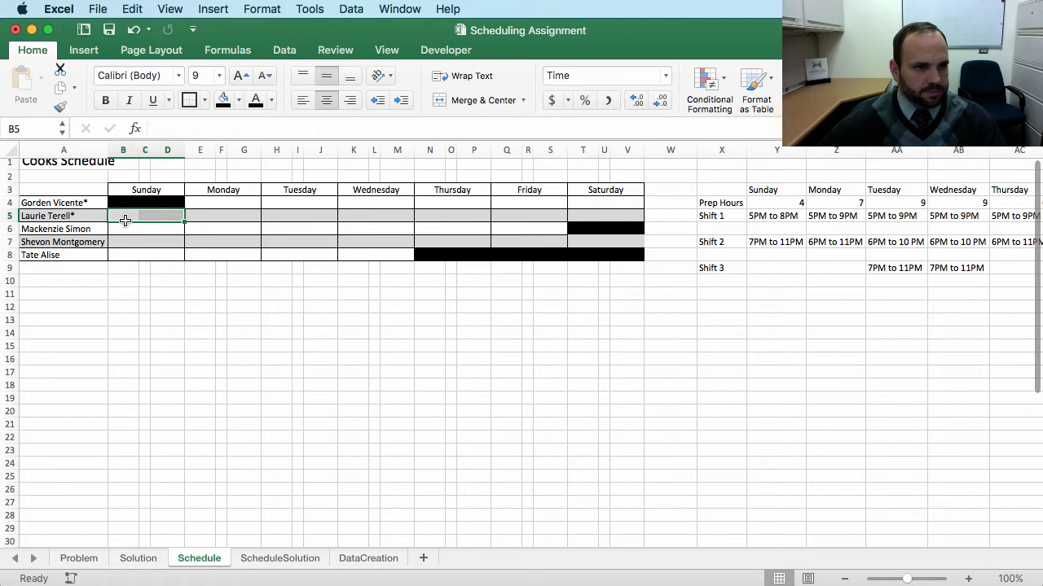
left_click_drag(372, 397, 373, 384)
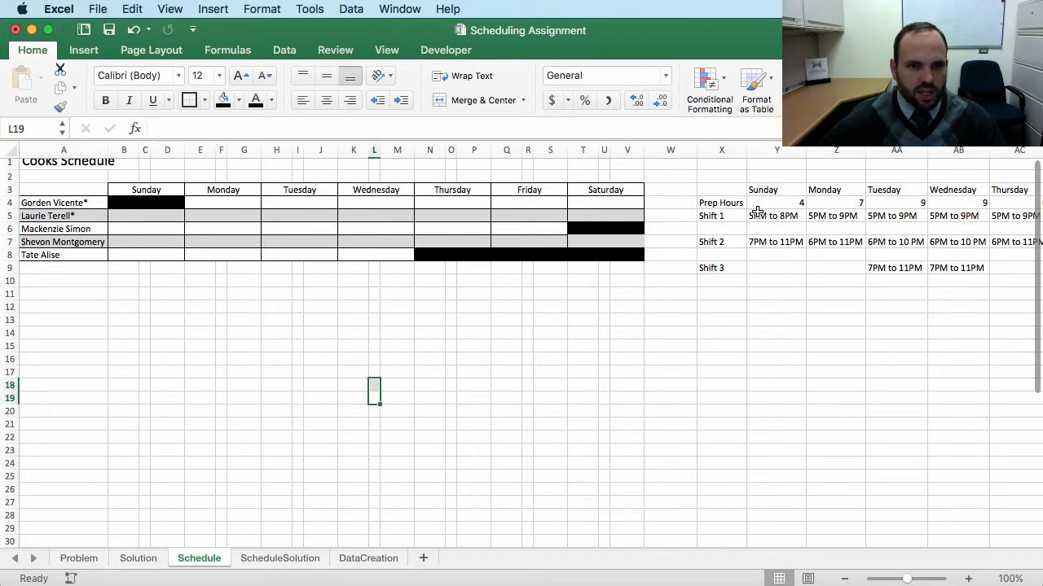
left_click(785, 216)
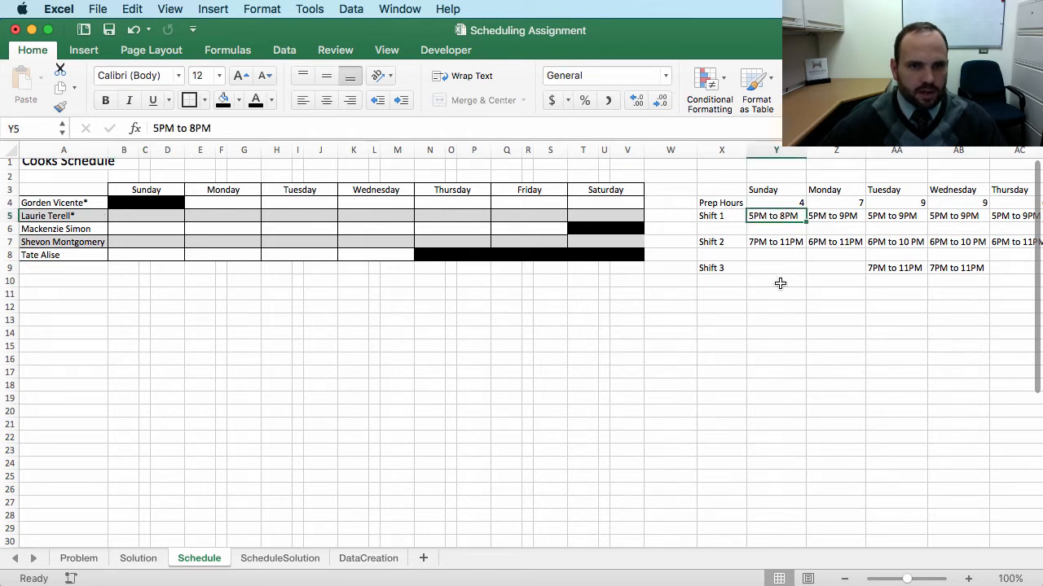
Step: Enter the second cook's Sunday shift as 3:00 PM to 8:00 PM across B5, C5 and D5
left_click(123, 215)
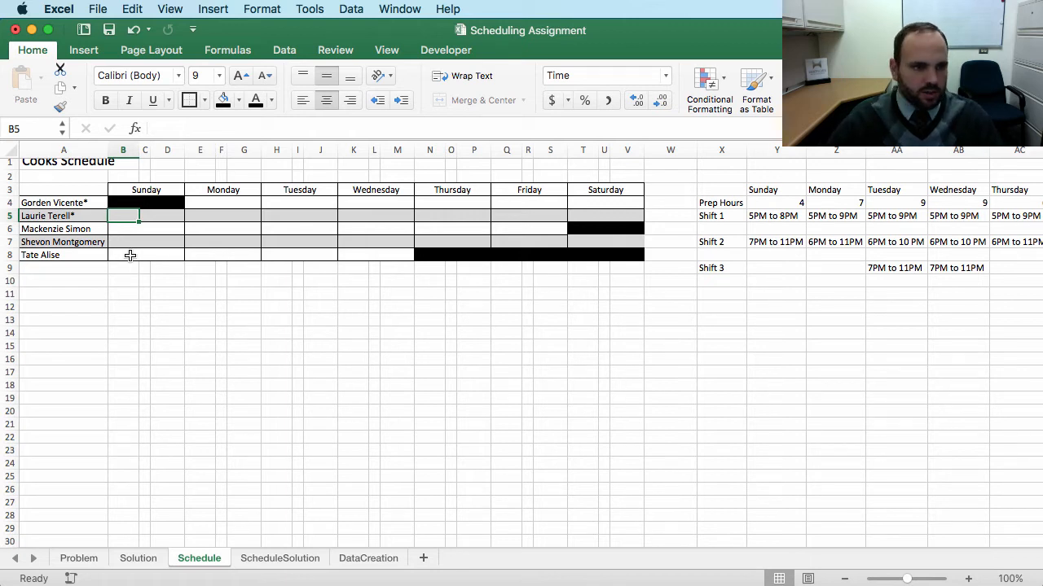
type("3 p")
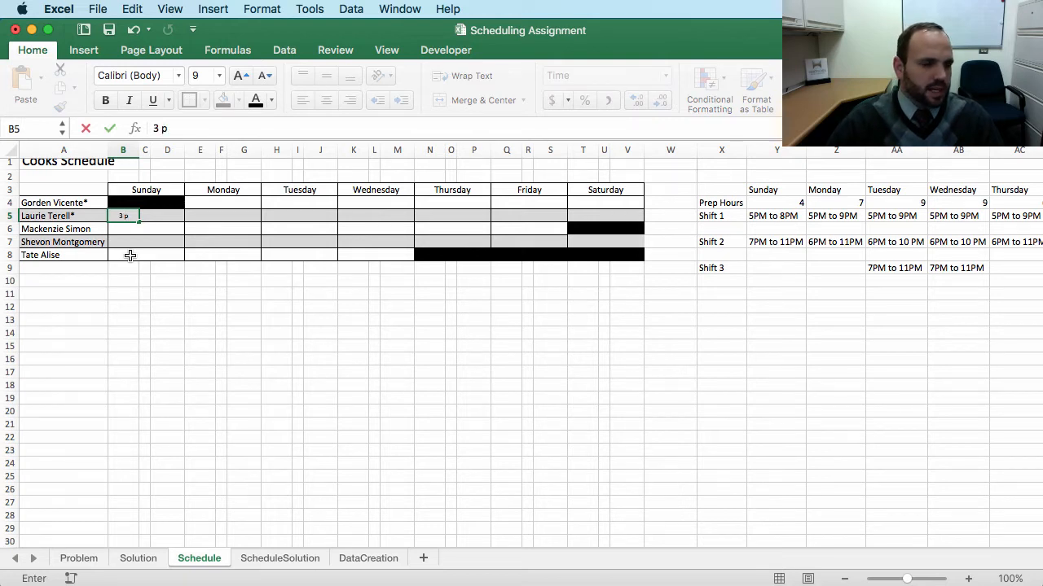
key("Tab")
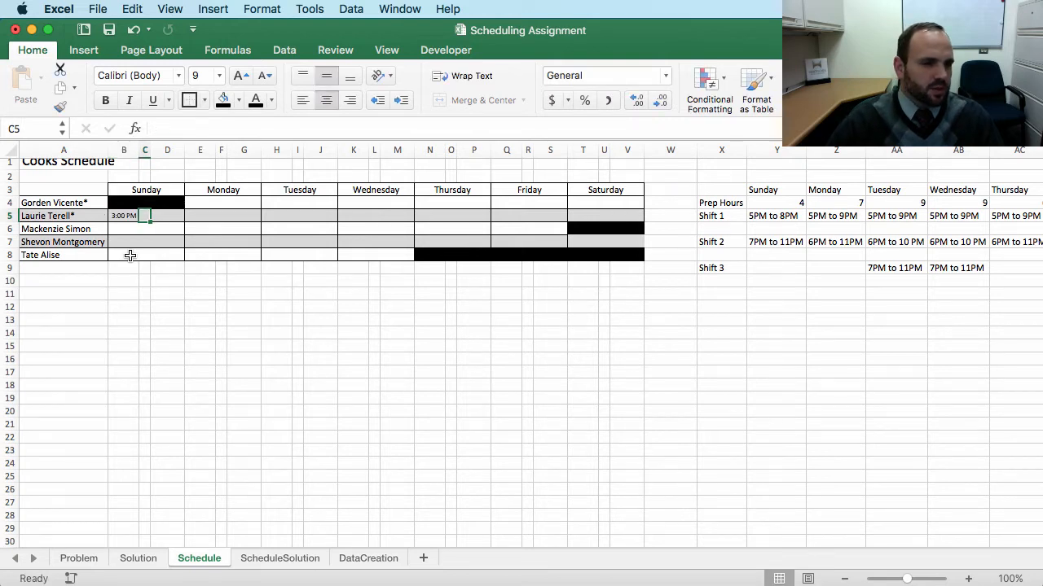
type("to")
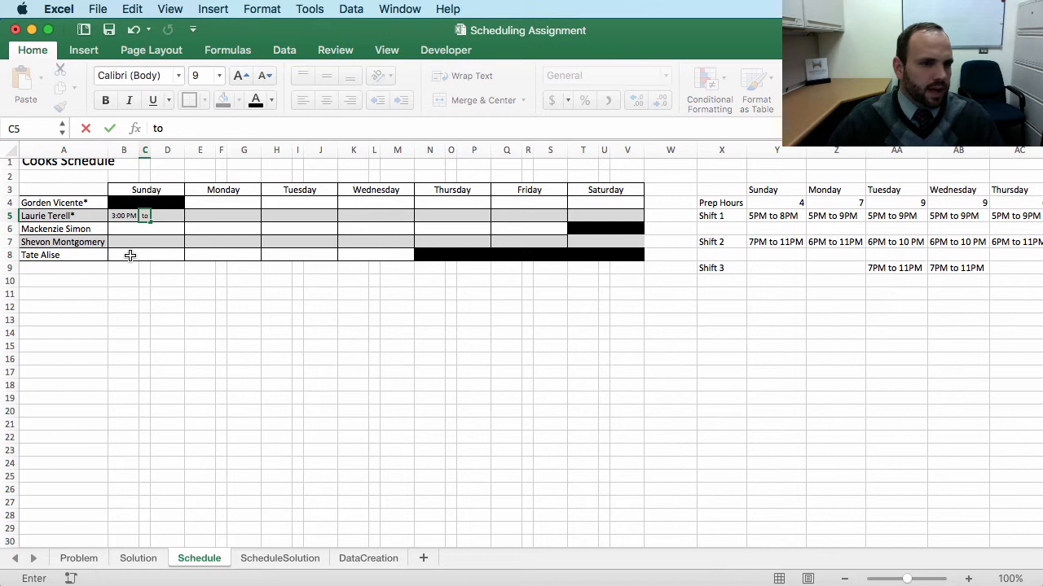
key("Tab")
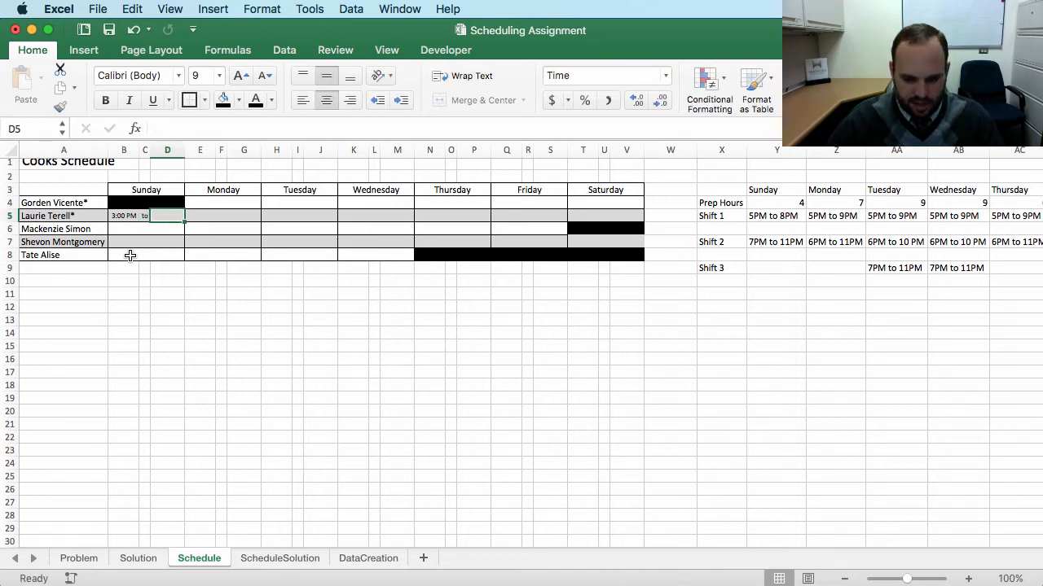
type("8 p")
key("Tab")
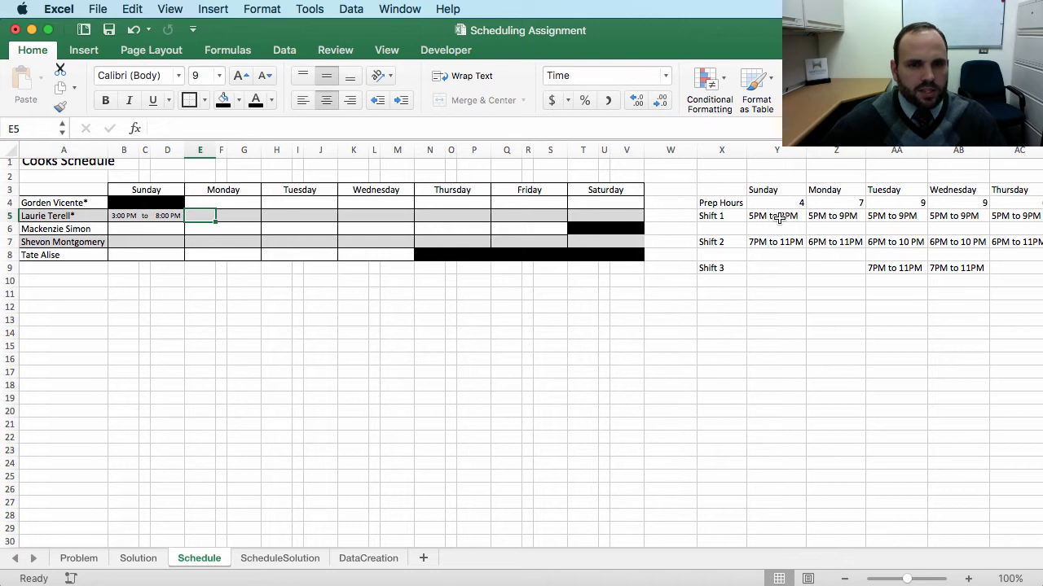
Step: Enter the fourth cook's Sunday shift as 7:00 PM to 11:30 PM across B7, C7 and D7
left_click_drag(780, 215, 839, 241)
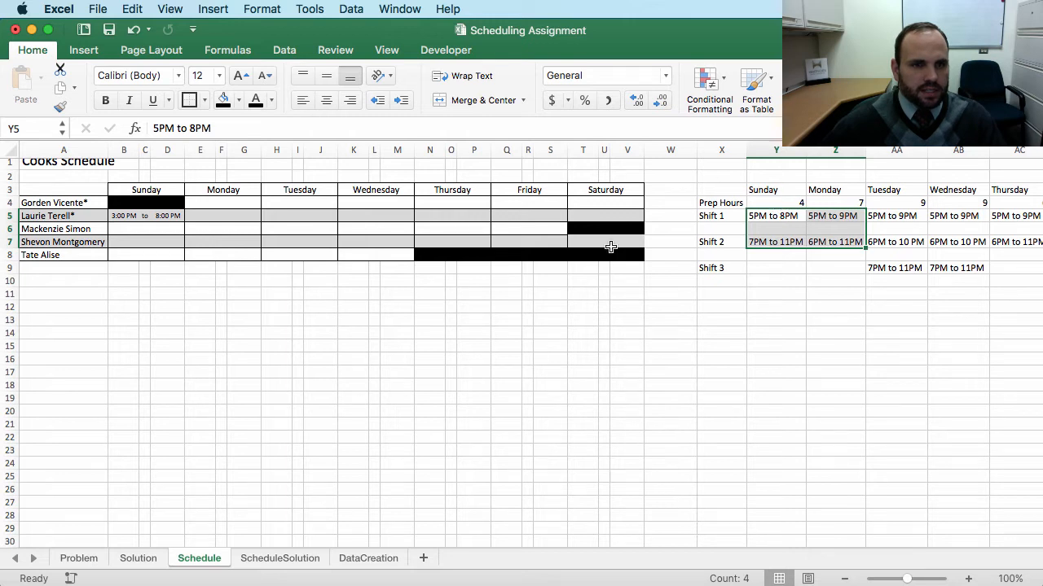
left_click(791, 202)
left_click(817, 202)
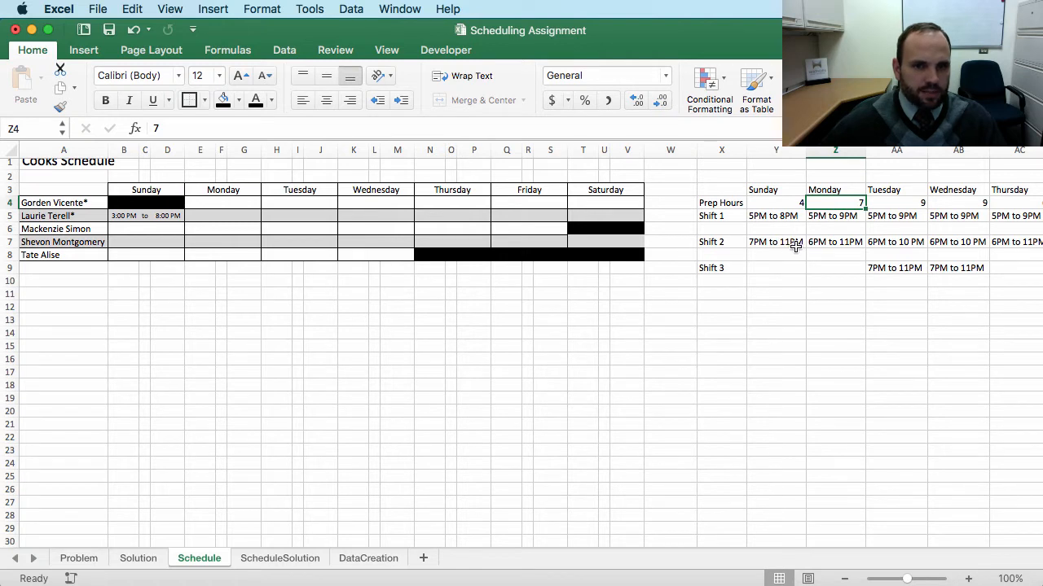
left_click(128, 242)
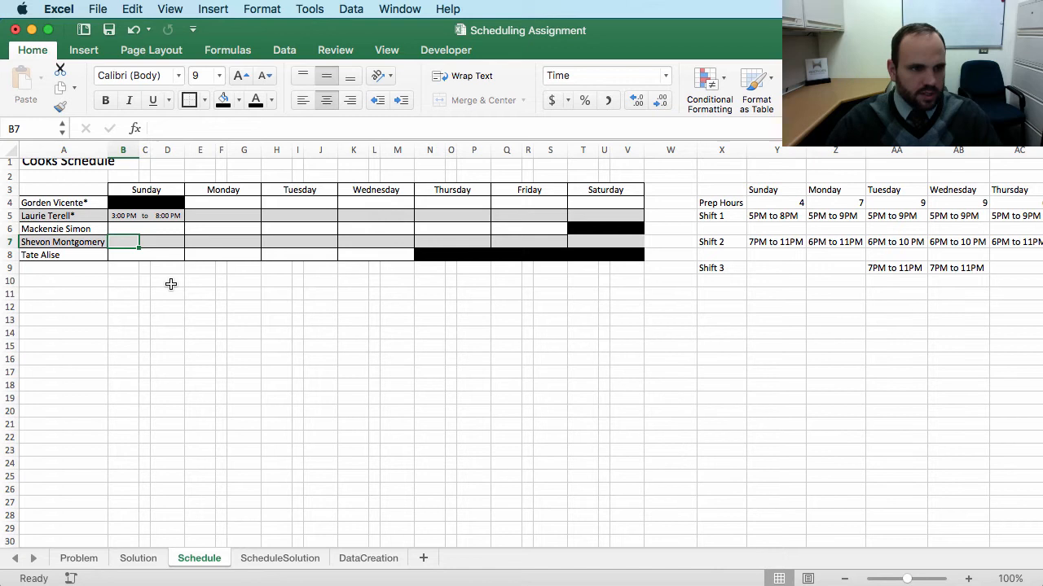
type("7 p")
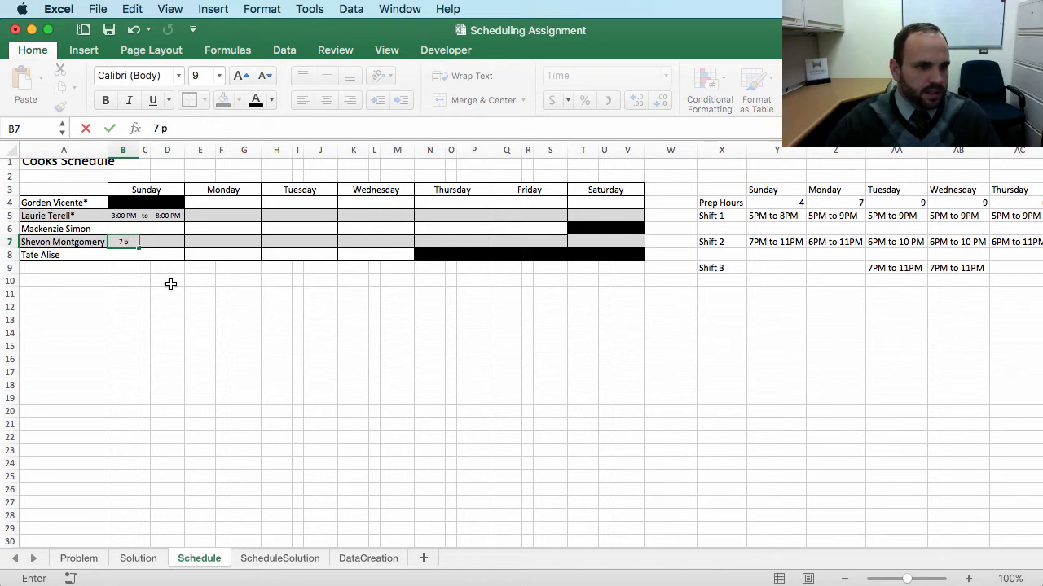
key("Tab")
type("to")
key("Tab")
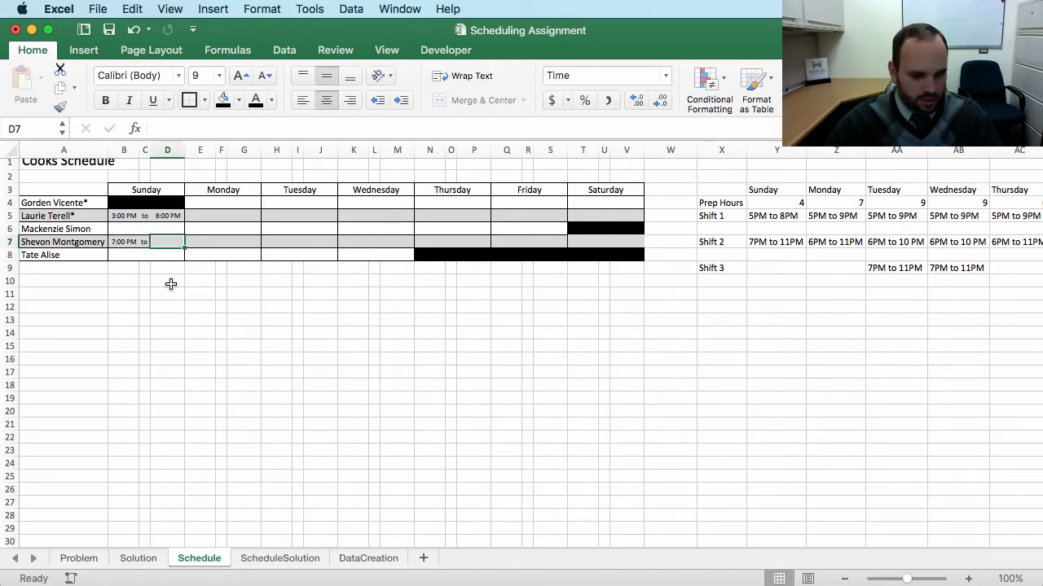
type("11:3")
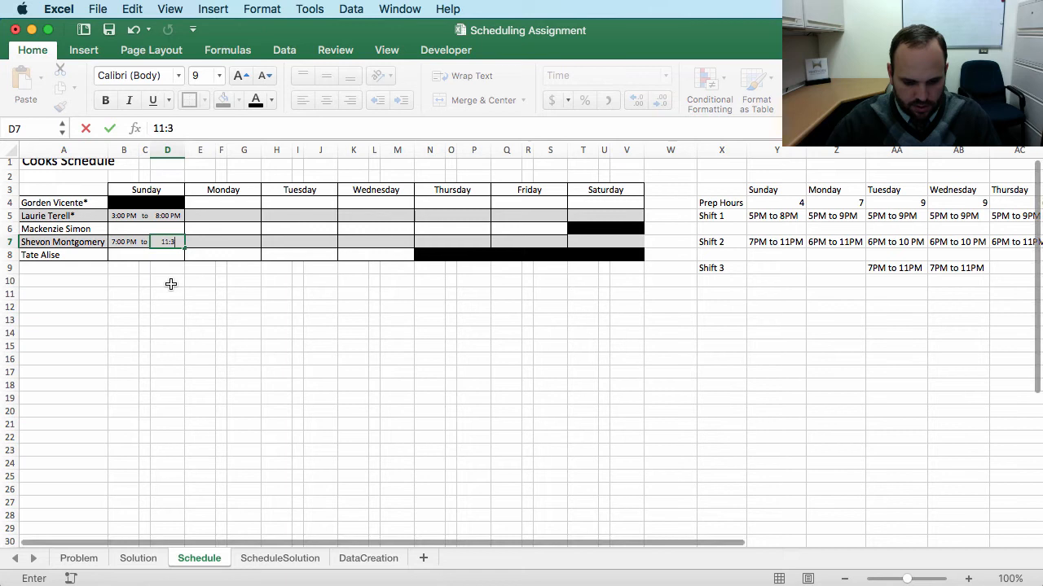
type("0 p")
key("Return")
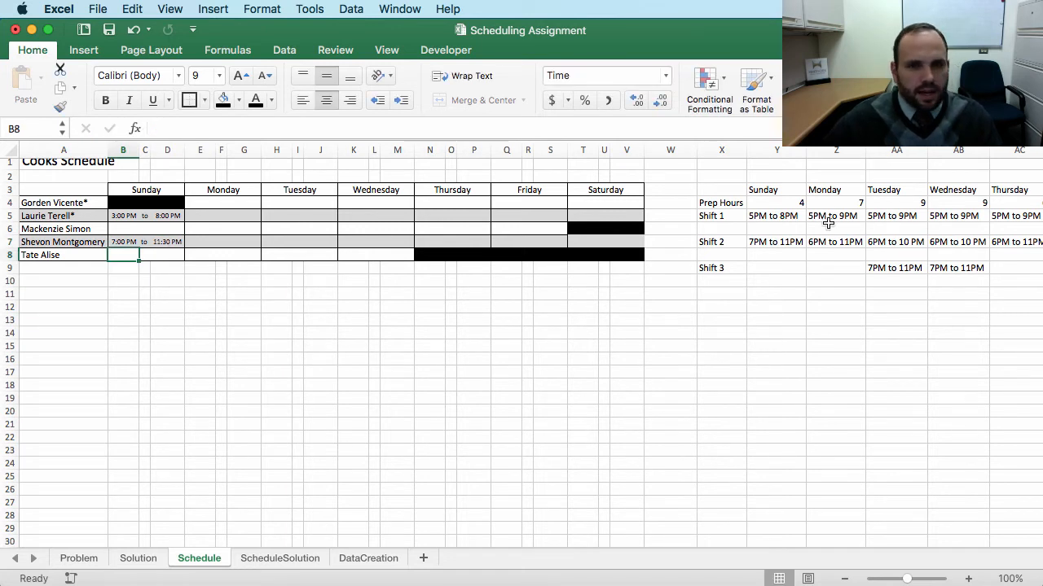
Step: Inspect the second cook's entered Sunday start time and neighbouring cells in row 5
left_click(195, 216)
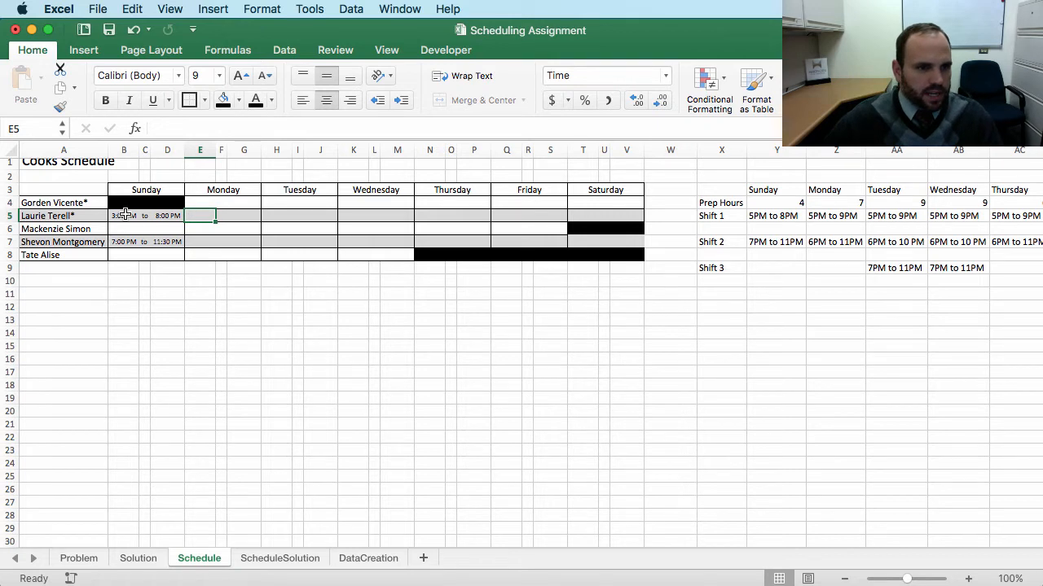
left_click_drag(119, 215, 333, 214)
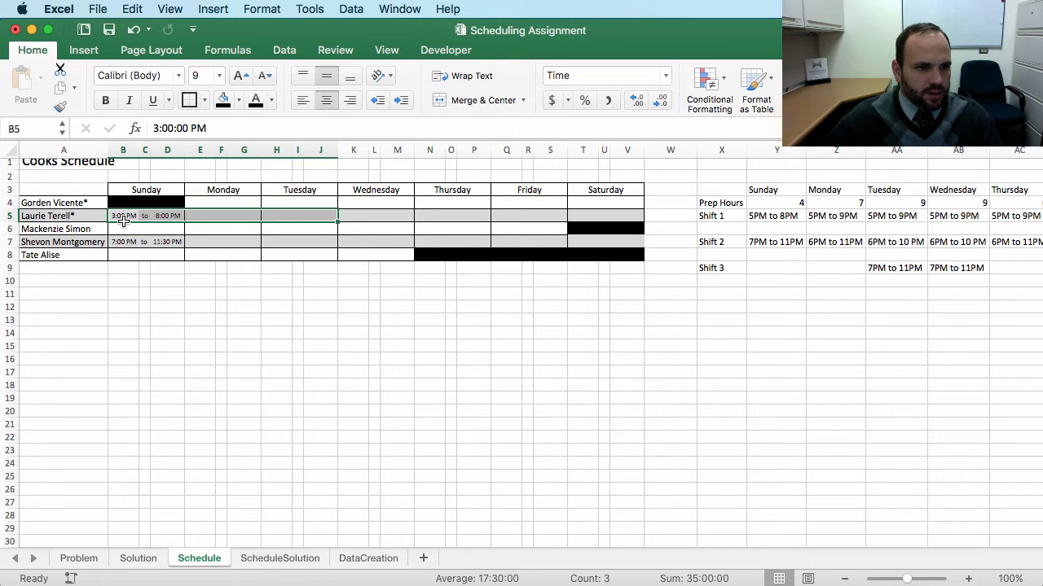
left_click(196, 215)
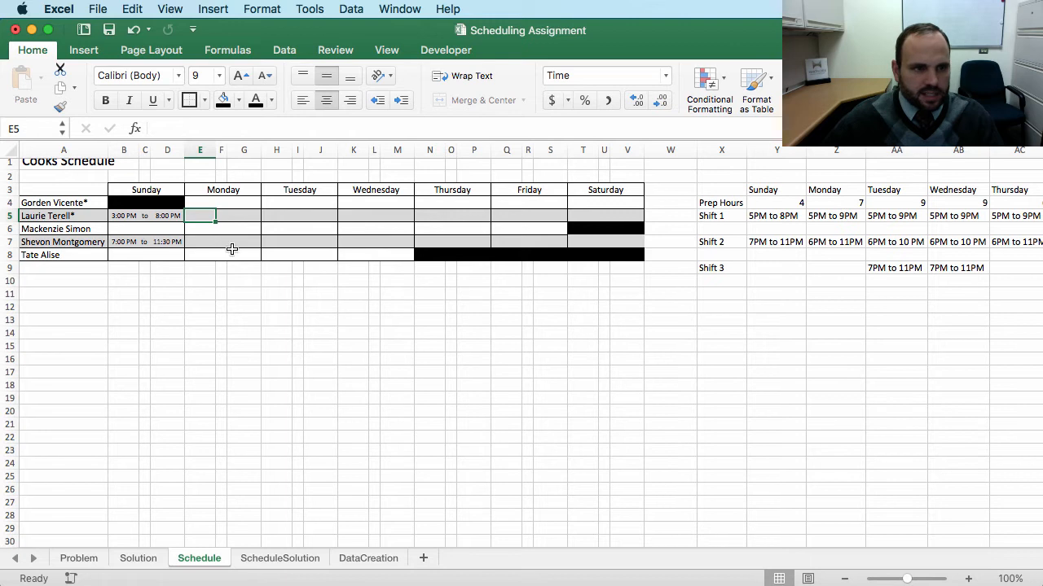
left_click(126, 221)
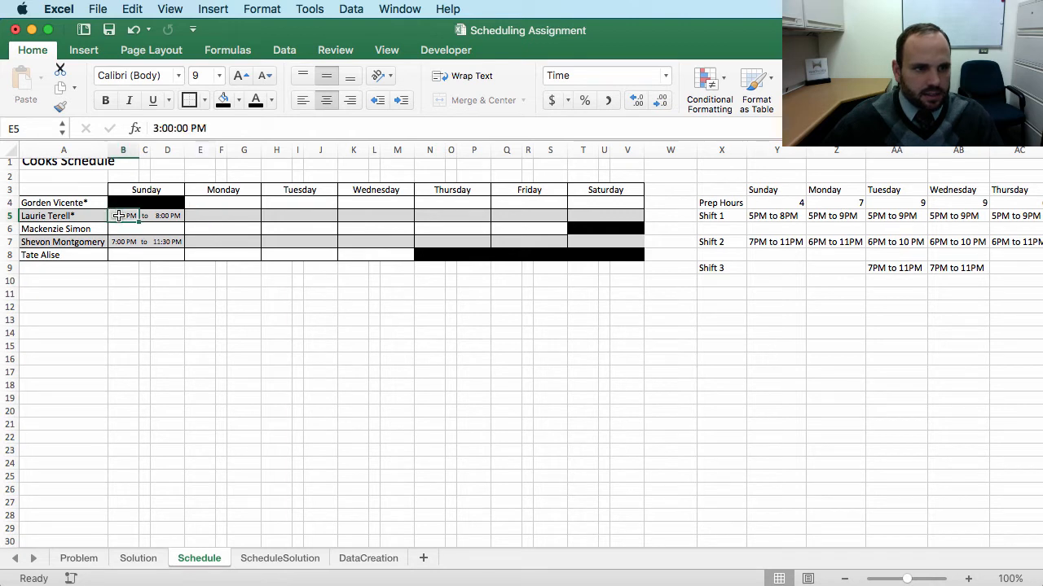
Step: Enter the second cook's Monday shift as 3:00 PM to 9:00 PM across E5, F5 and G5
left_click(203, 218)
type("3 p")
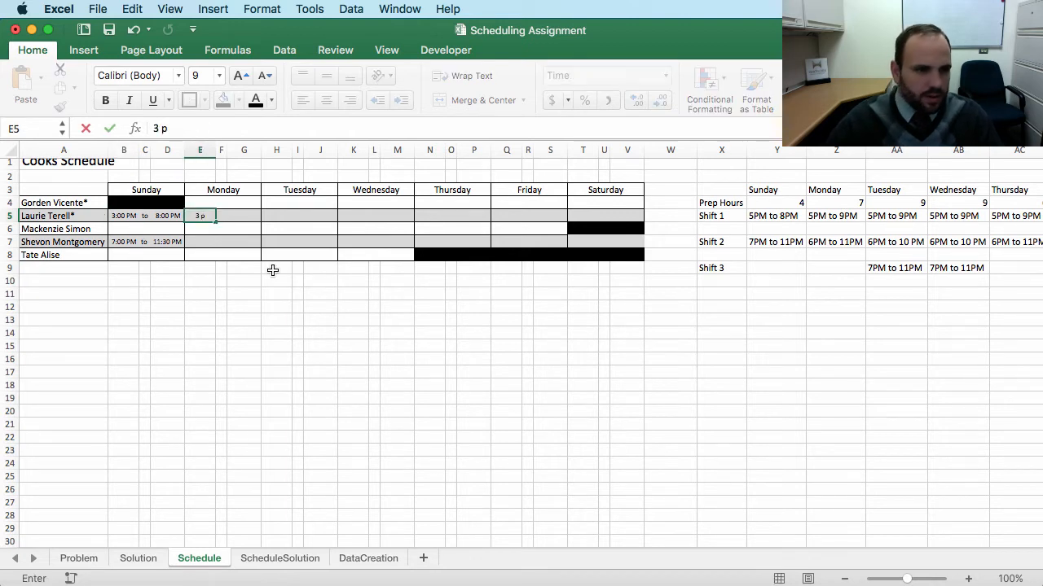
key("Tab")
type("o")
key("Tab")
key("shift+Tab")
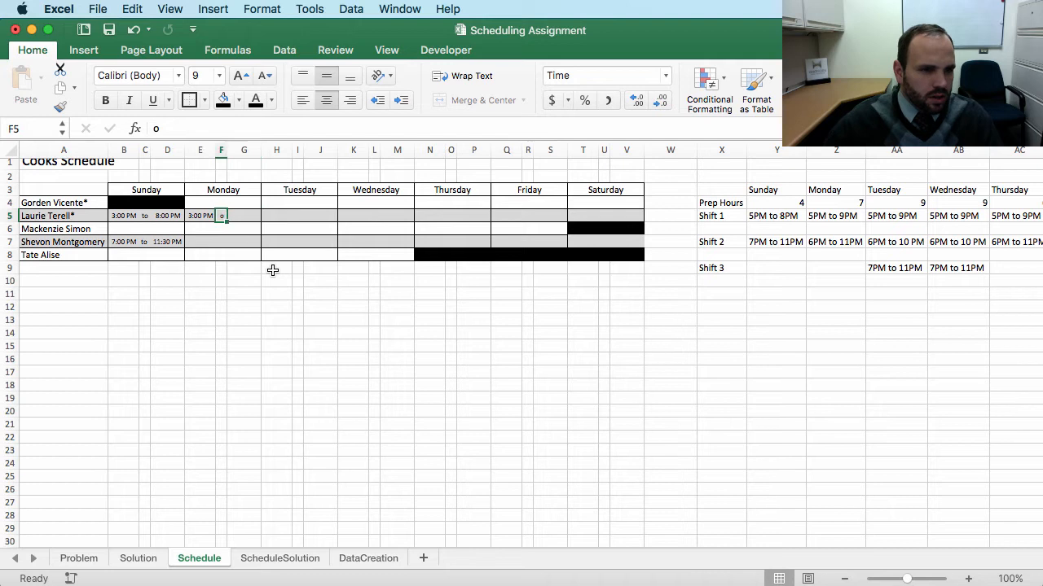
type("o")
key("Tab")
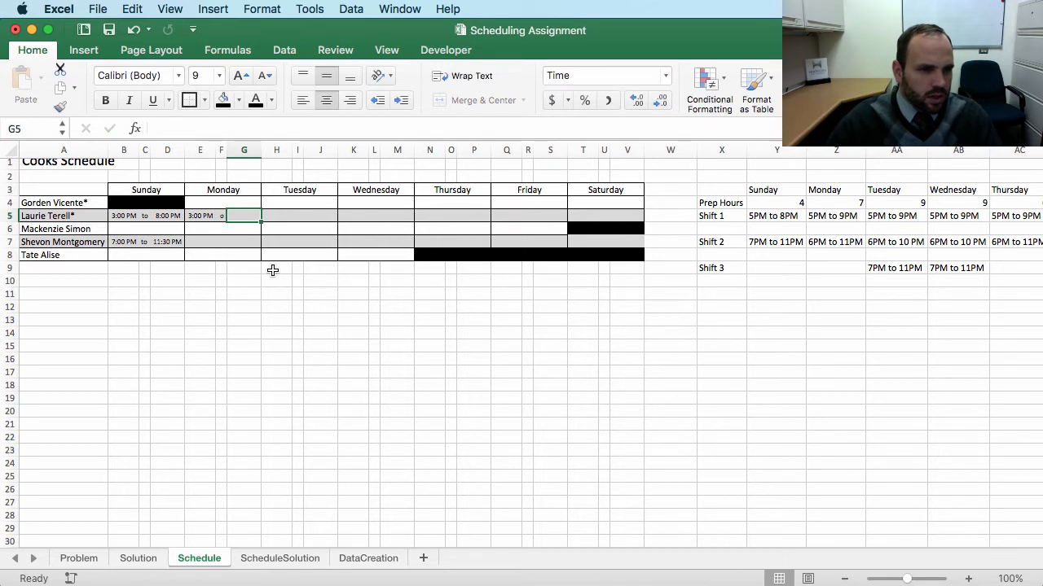
type("9")
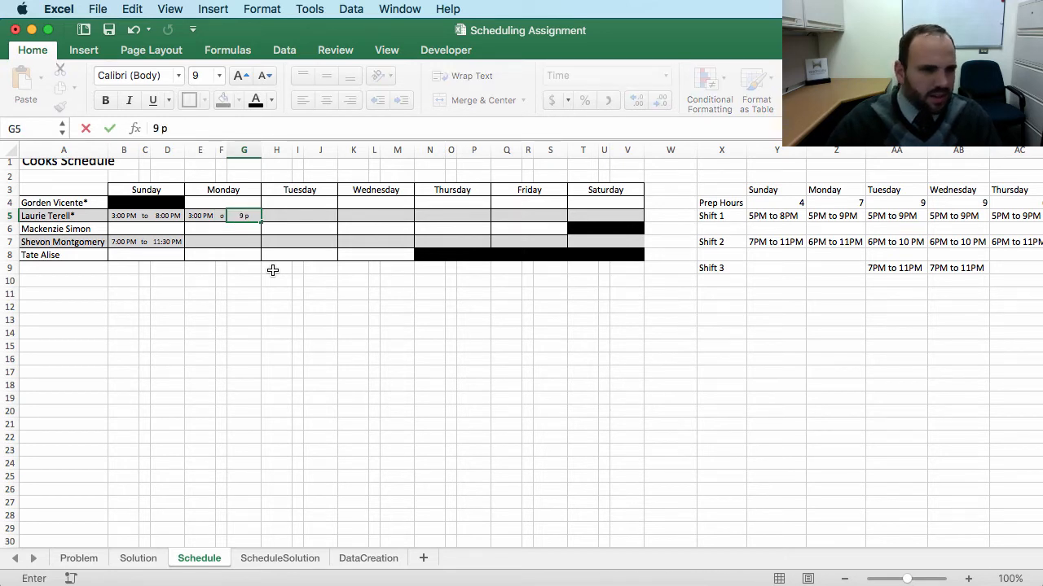
type(" p")
key("Tab")
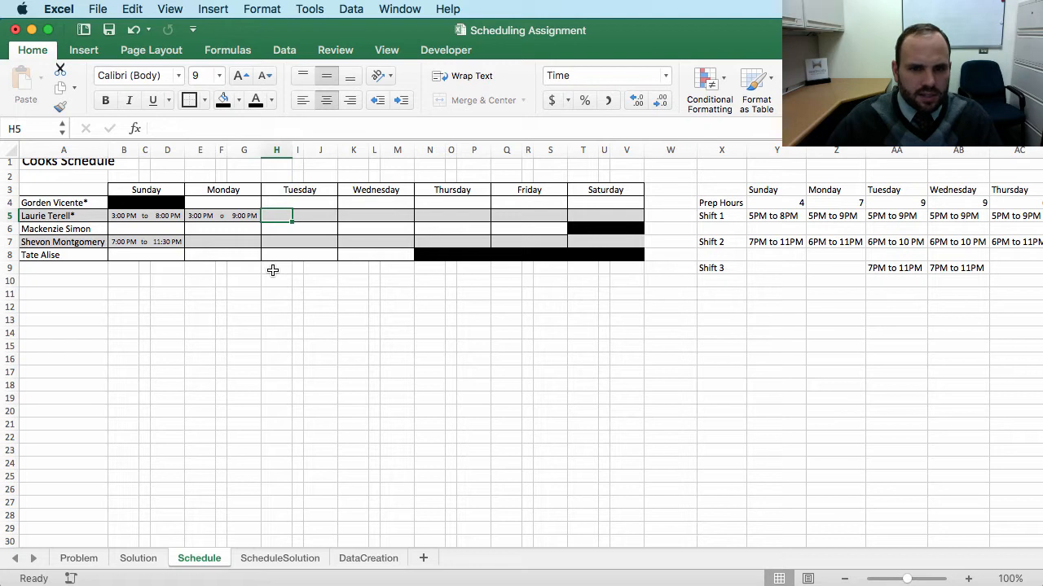
Step: Correct the connector text in F5 to read "to"
left_click(221, 216)
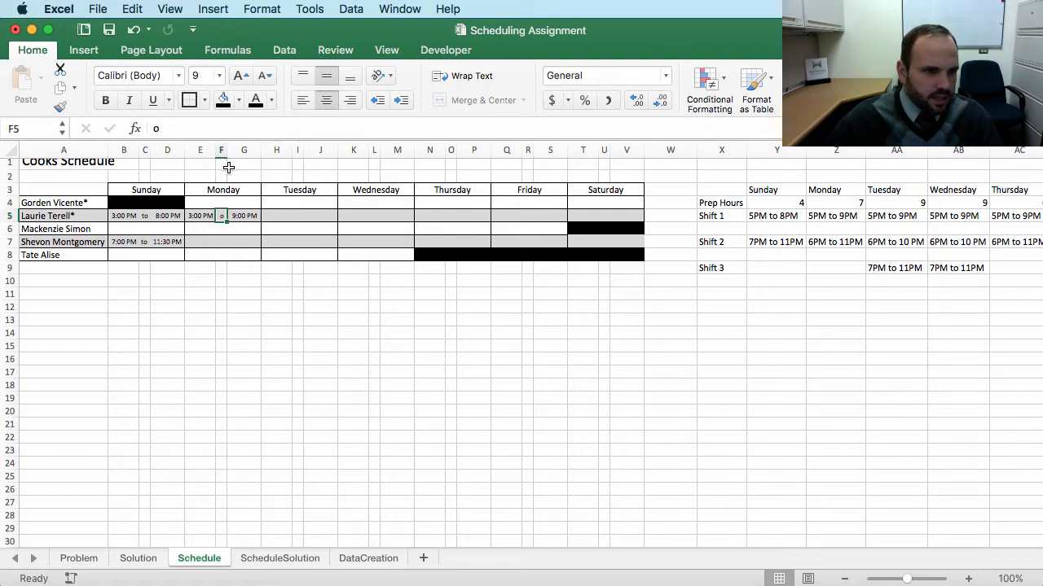
left_click_drag(225, 149, 223, 149)
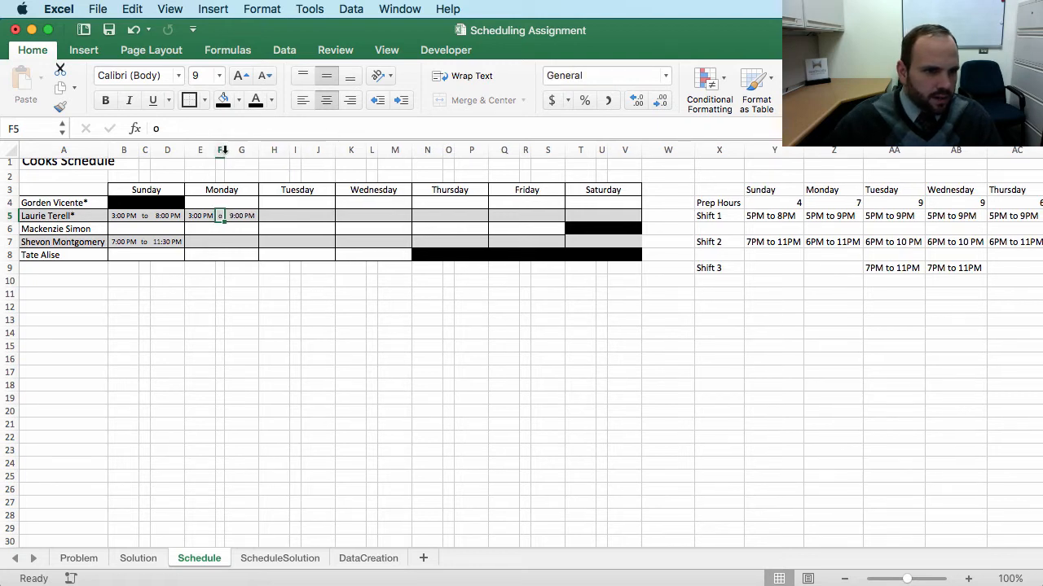
left_click(157, 128)
type("t")
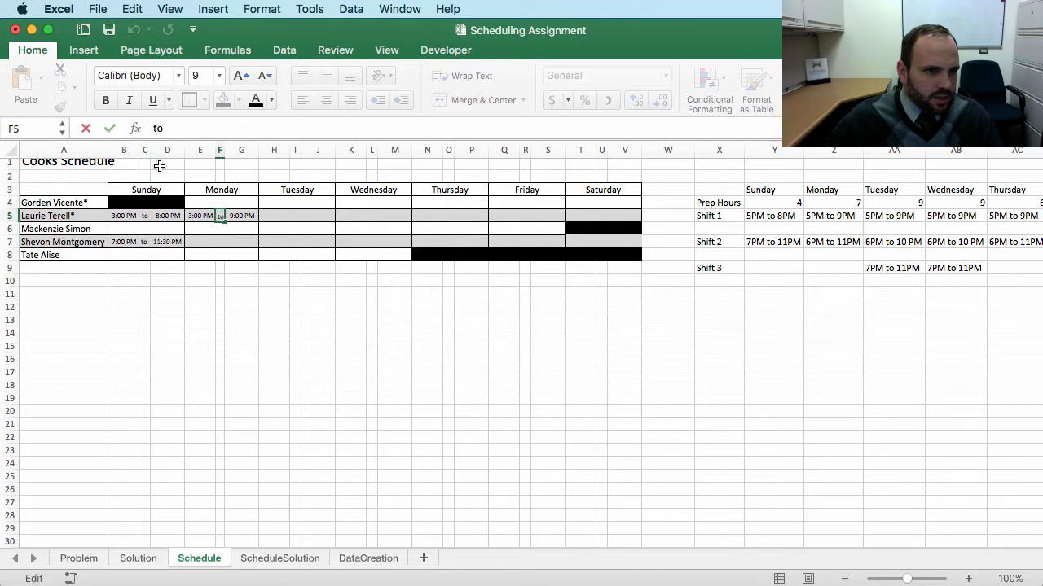
key("Return")
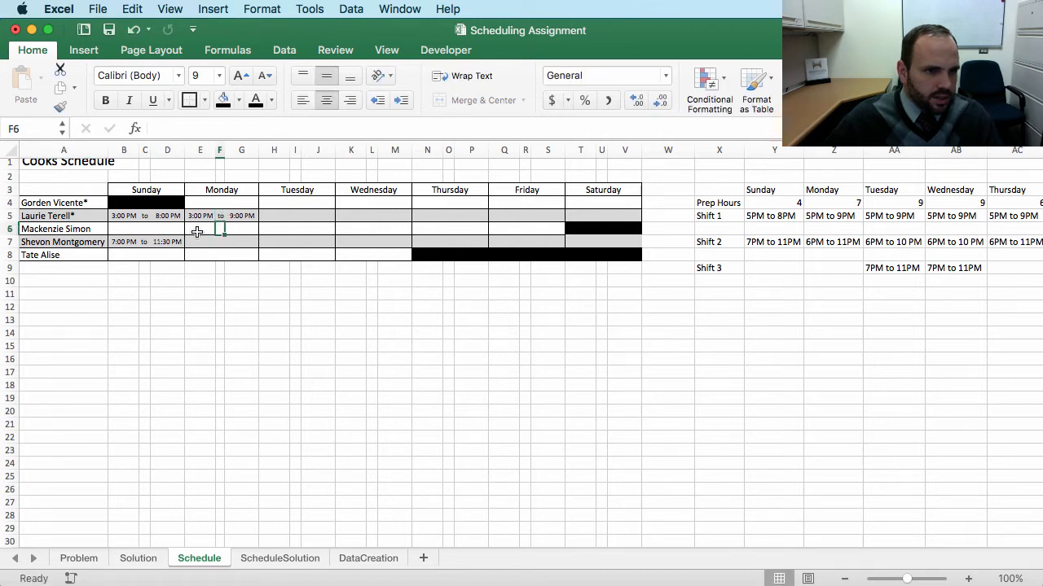
Step: Copy the second cook's Monday shift from E5:G5 into Tuesday at H5
left_click_drag(198, 216, 242, 215)
key("super+c")
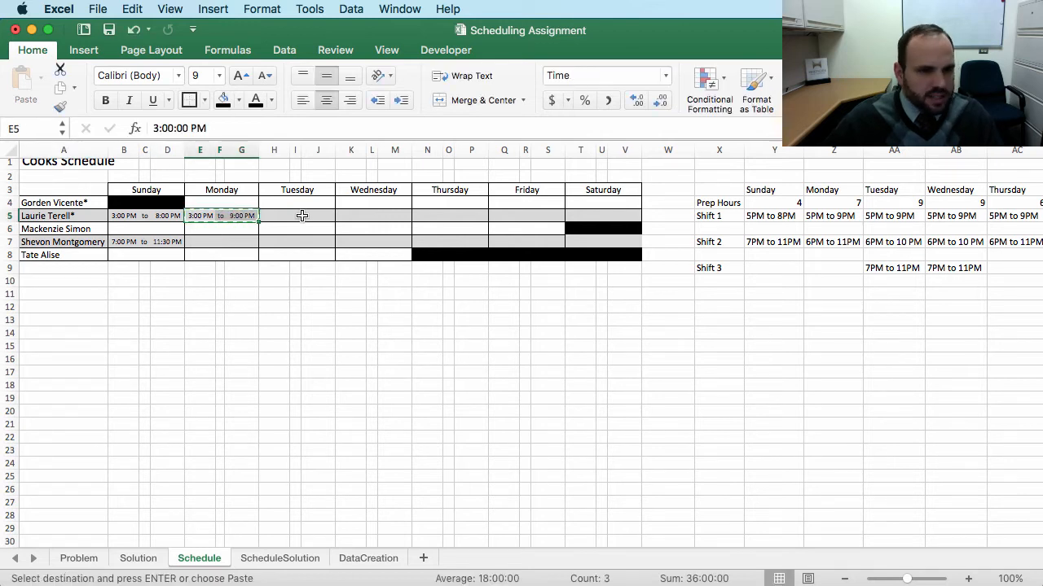
left_click(282, 218)
key("super+v")
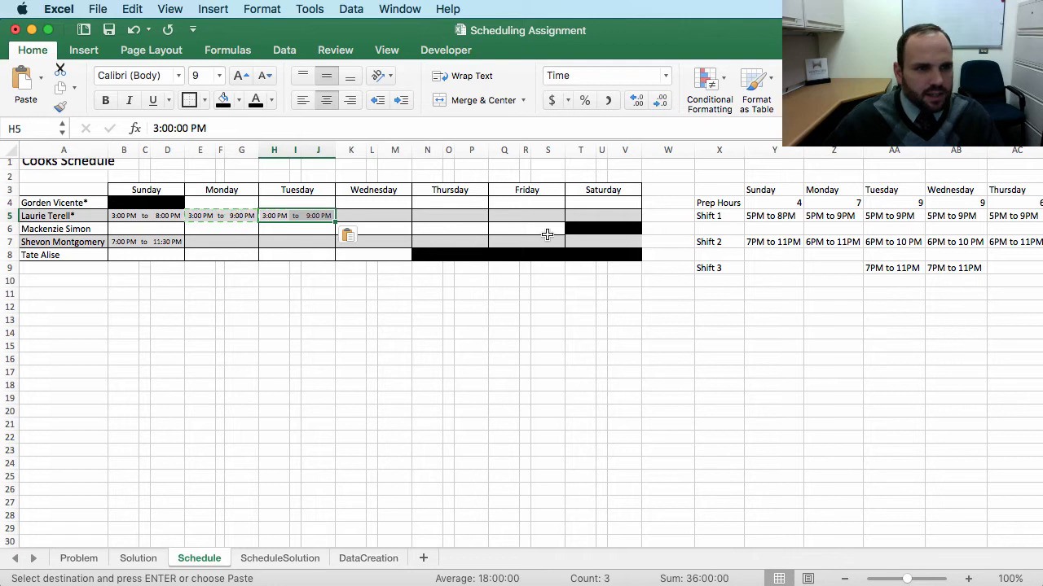
Step: Paste the 3:00 PM to 9:00 PM shift as values into the first cook's Wednesday cells K4:M4
scroll(894, 228, "down", 1)
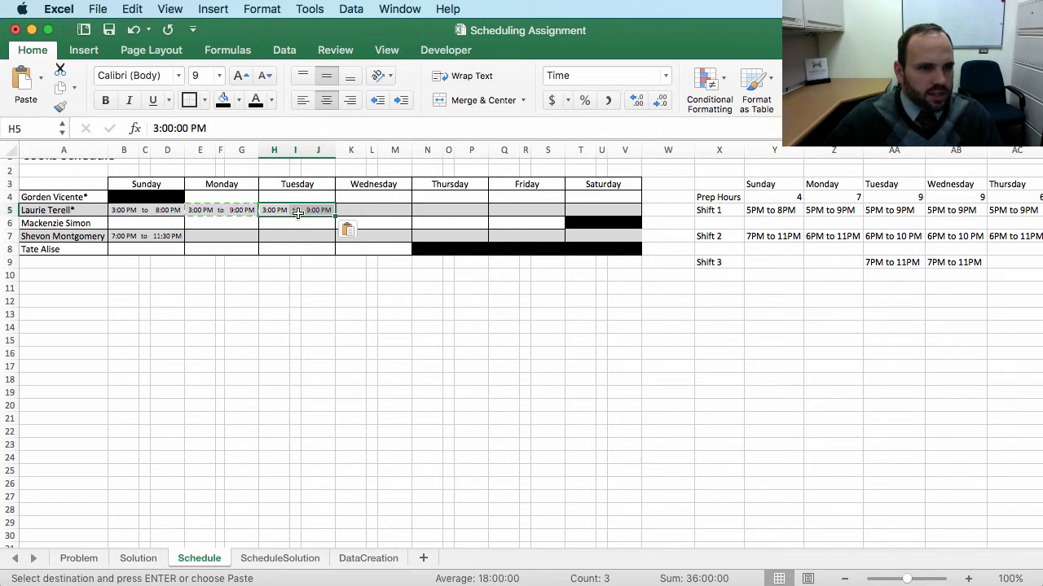
scroll(359, 193, "down", 1)
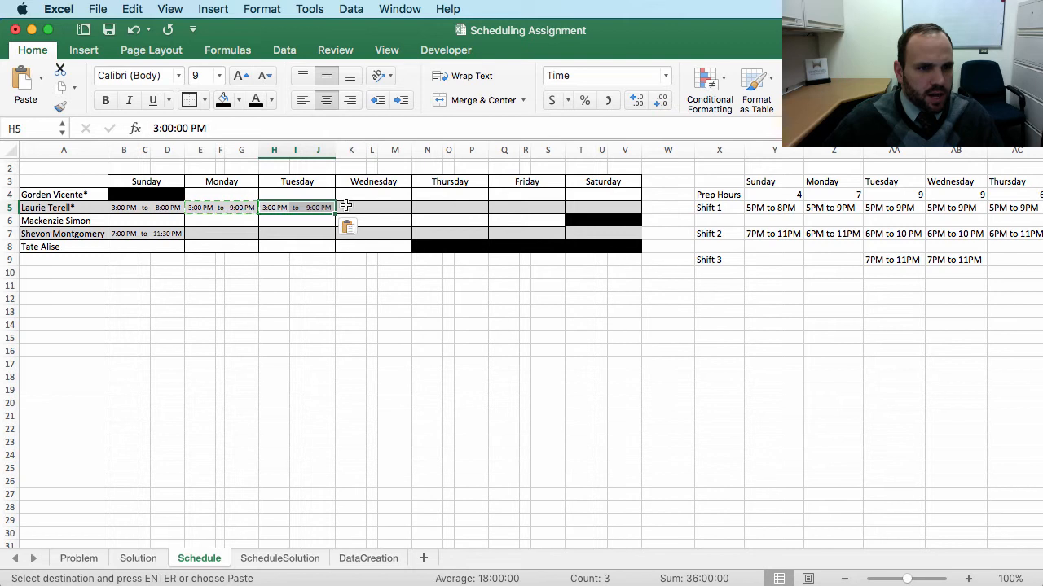
scroll(291, 244, "up", 1)
scroll(277, 249, "left", 1)
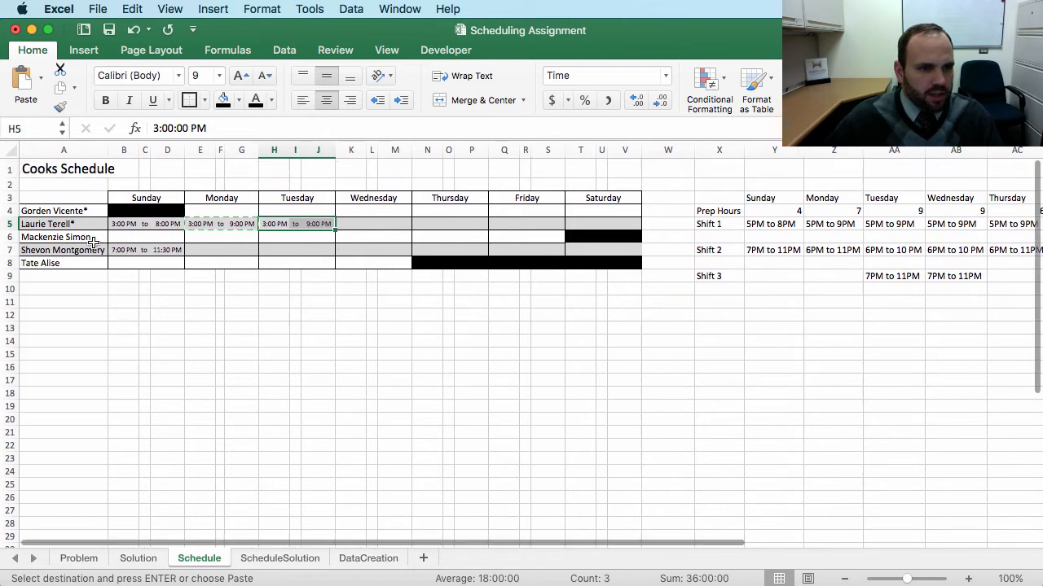
left_click_drag(344, 222, 417, 222)
left_click_drag(349, 211, 380, 210)
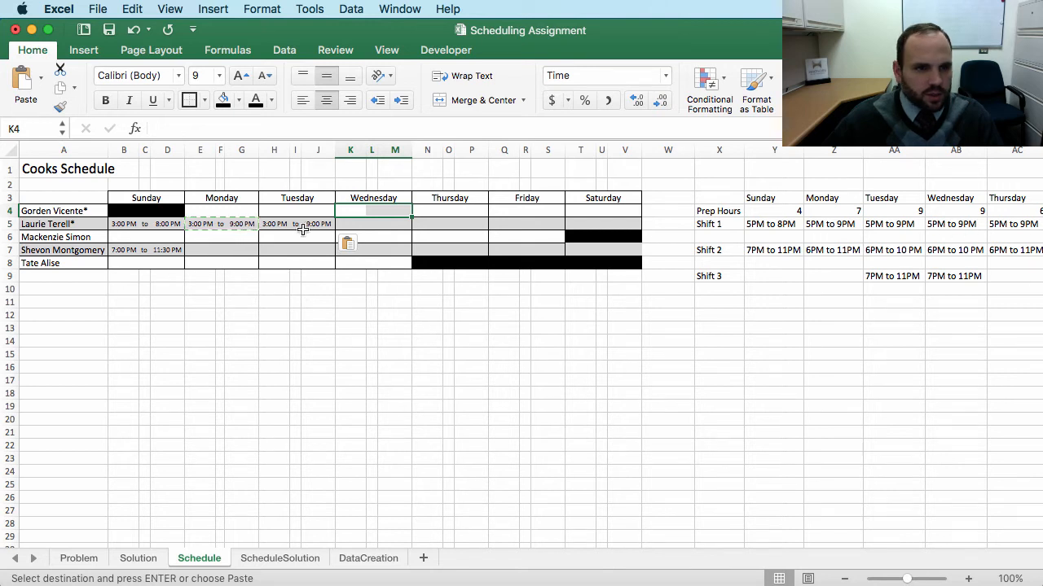
left_click_drag(272, 226, 308, 226)
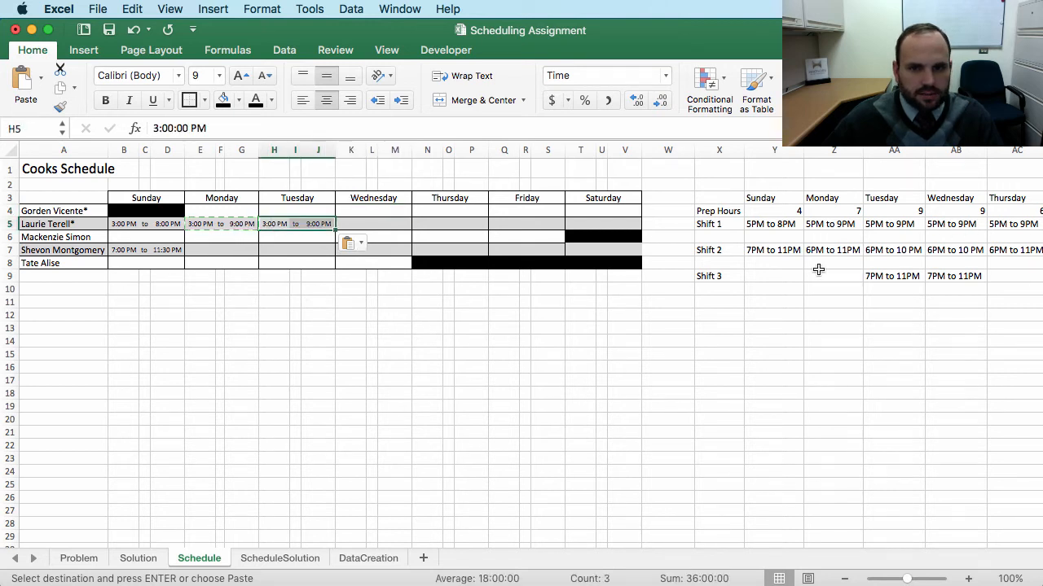
key("super+c")
left_click(349, 211)
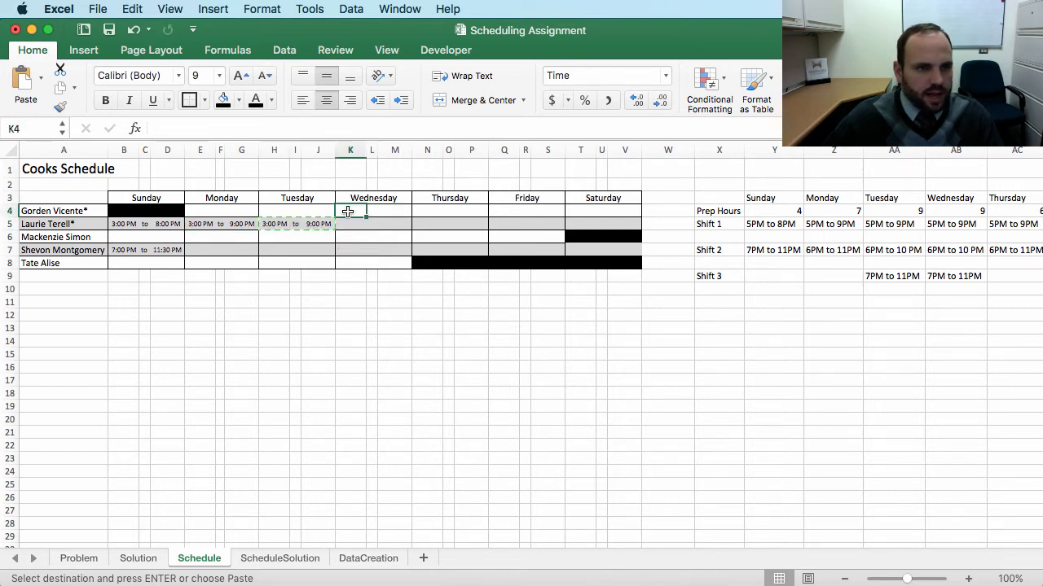
left_click(41, 79)
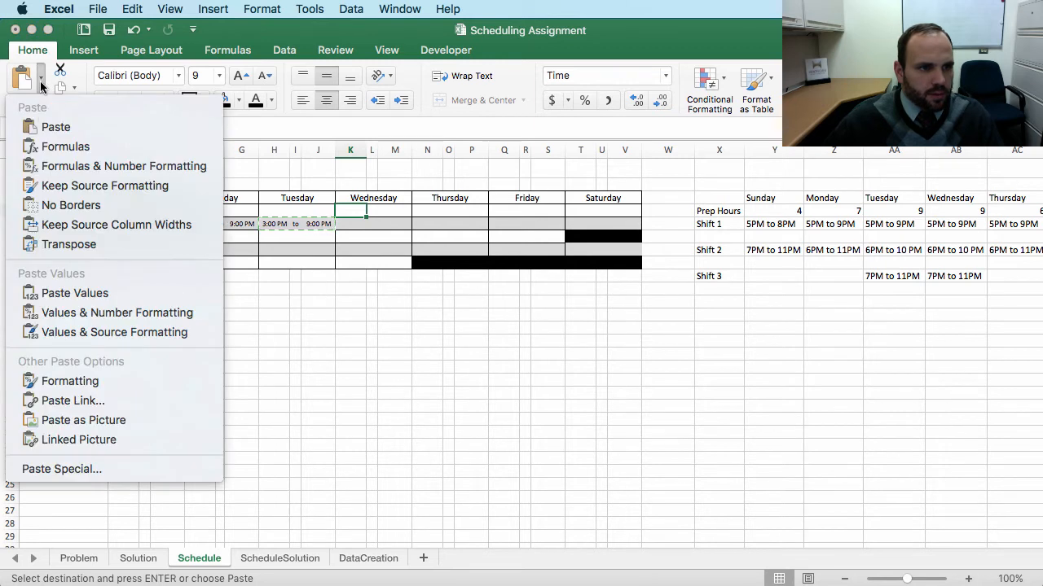
left_click(82, 294)
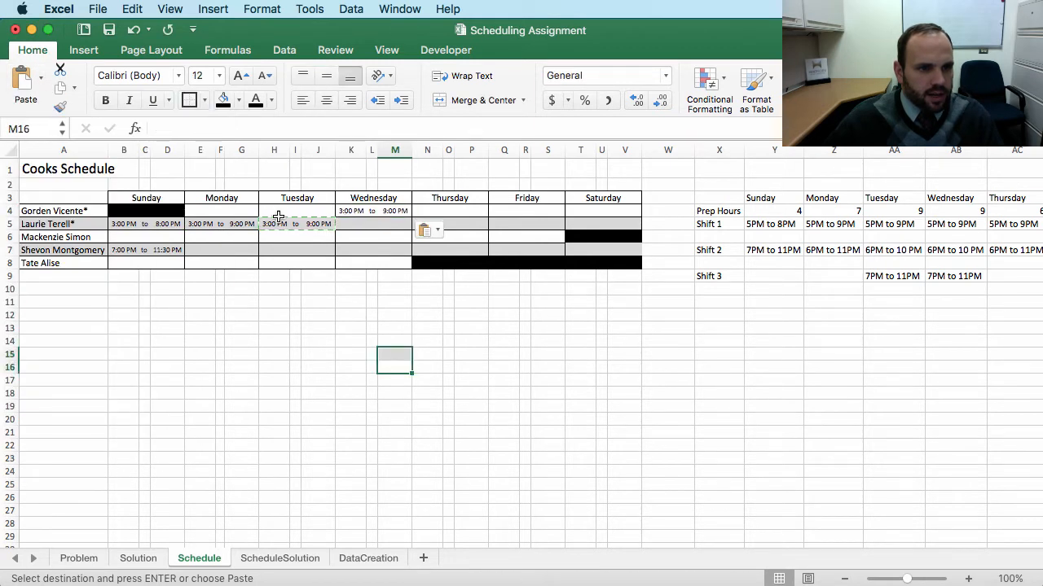
Step: Copy the first cook's Wednesday shift into Thursday at N4 and Friday at Q4
left_click_drag(341, 211, 405, 211)
scroll(900, 333, "right", 2)
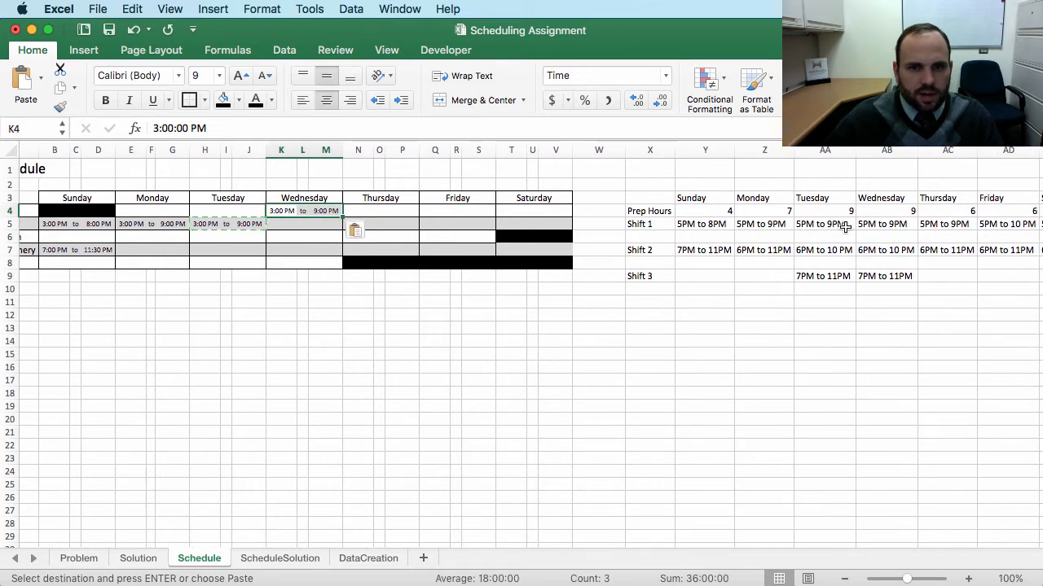
scroll(915, 237, "right", 3)
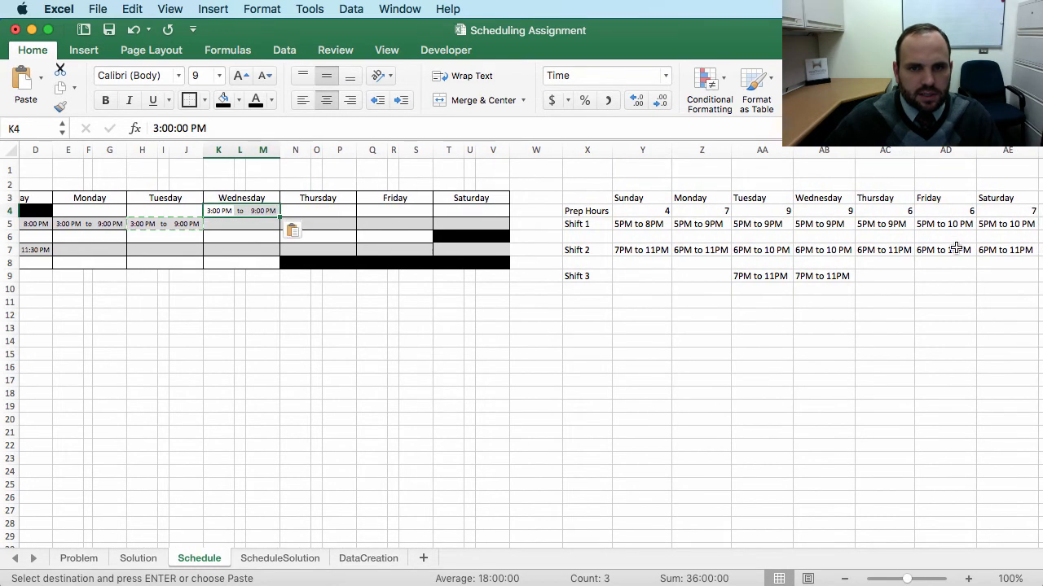
scroll(956, 248, "left", 1)
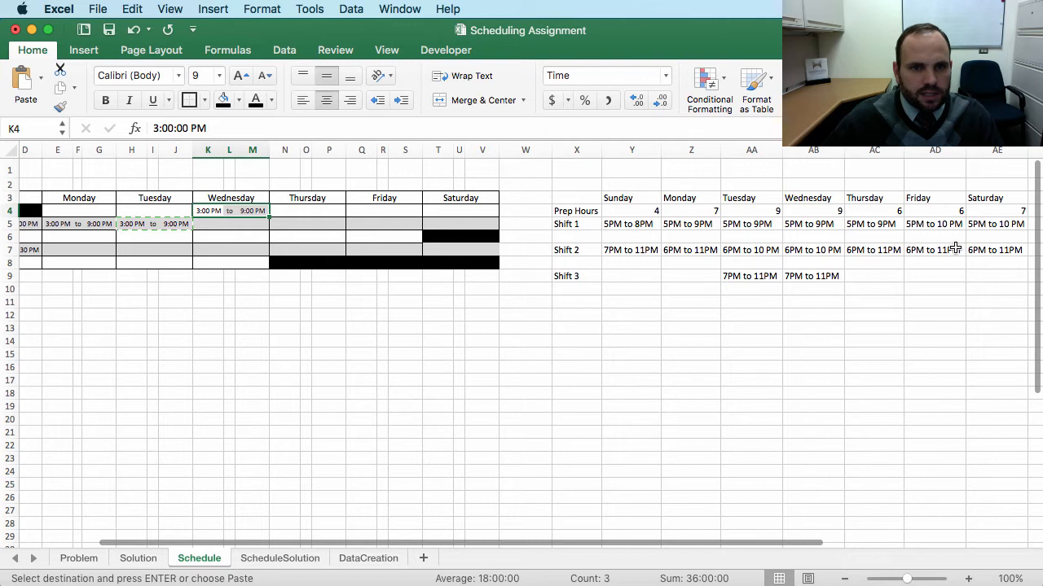
left_click(811, 225)
left_click(874, 224)
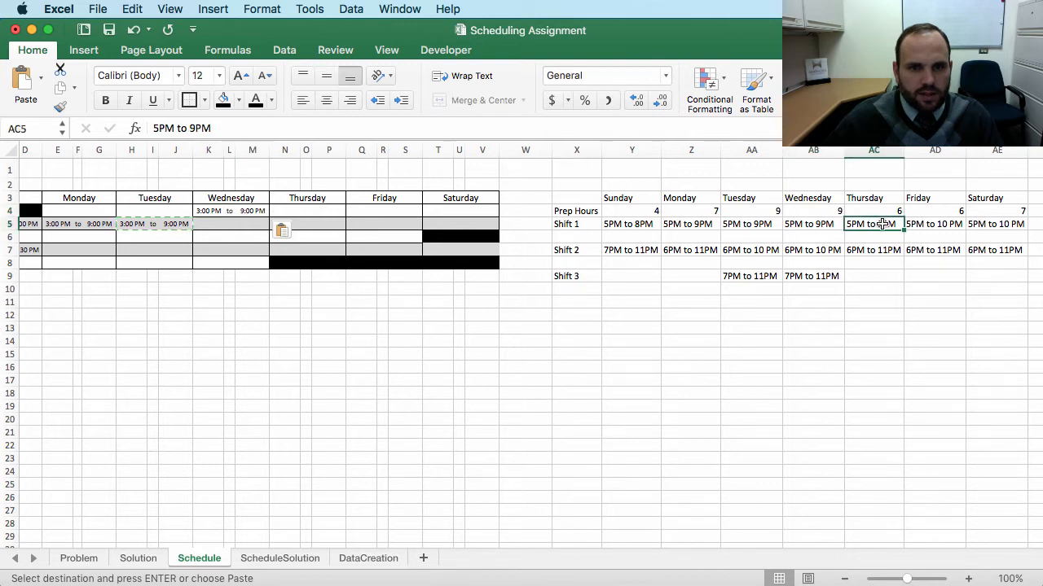
left_click_drag(208, 211, 256, 211)
key("super+c")
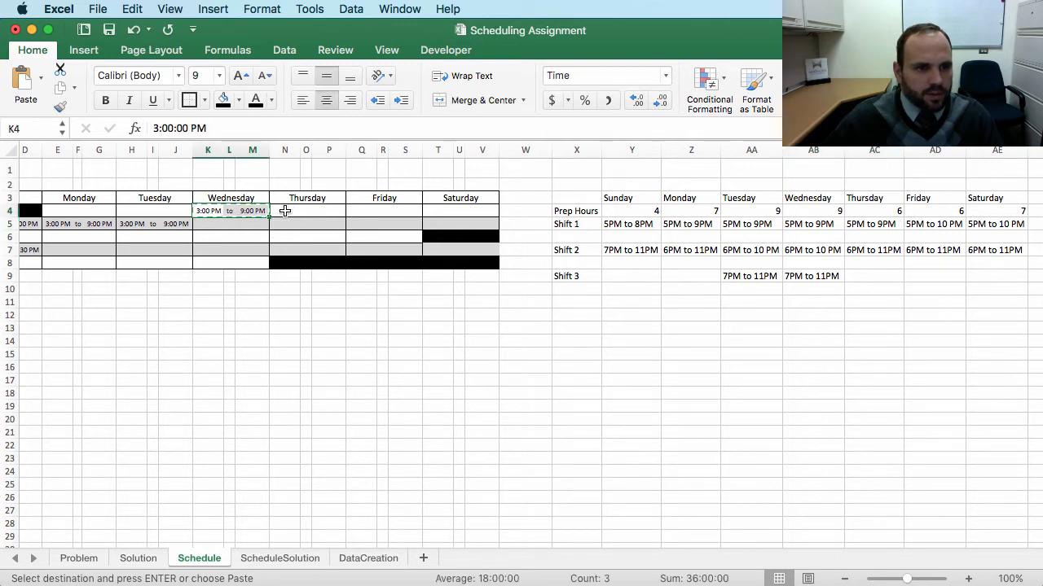
left_click(285, 211)
key("super+v")
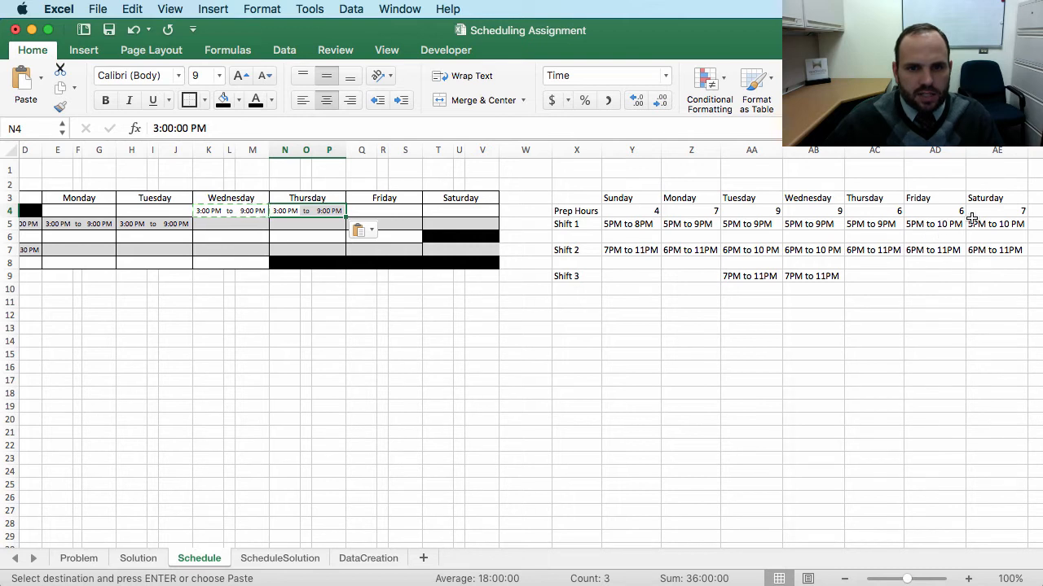
left_click(362, 211)
key("super+v")
Step: Set the first cook's Friday end time in S4 to 10:00 PM
left_click(413, 211)
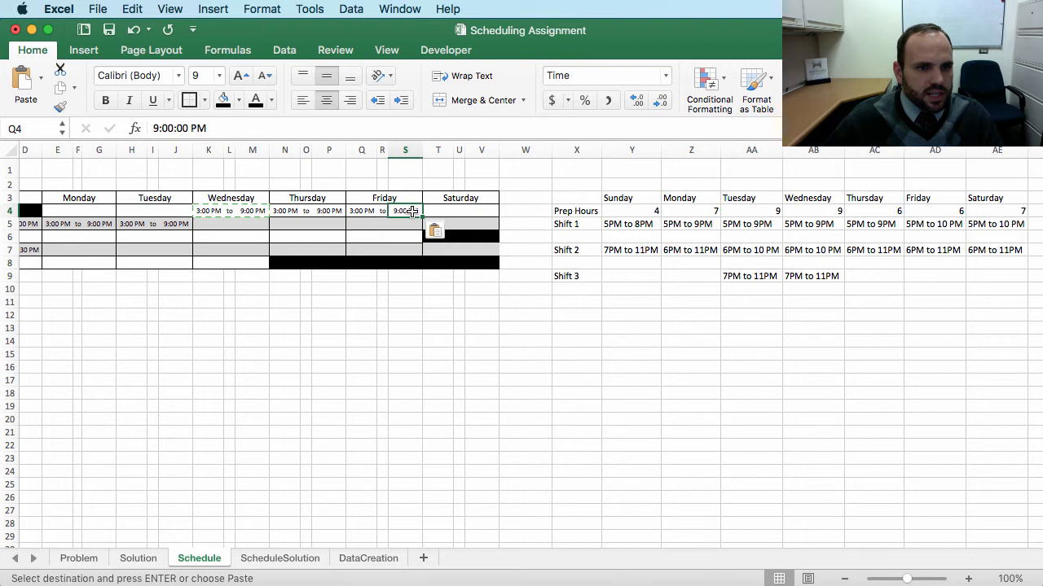
type("10 p")
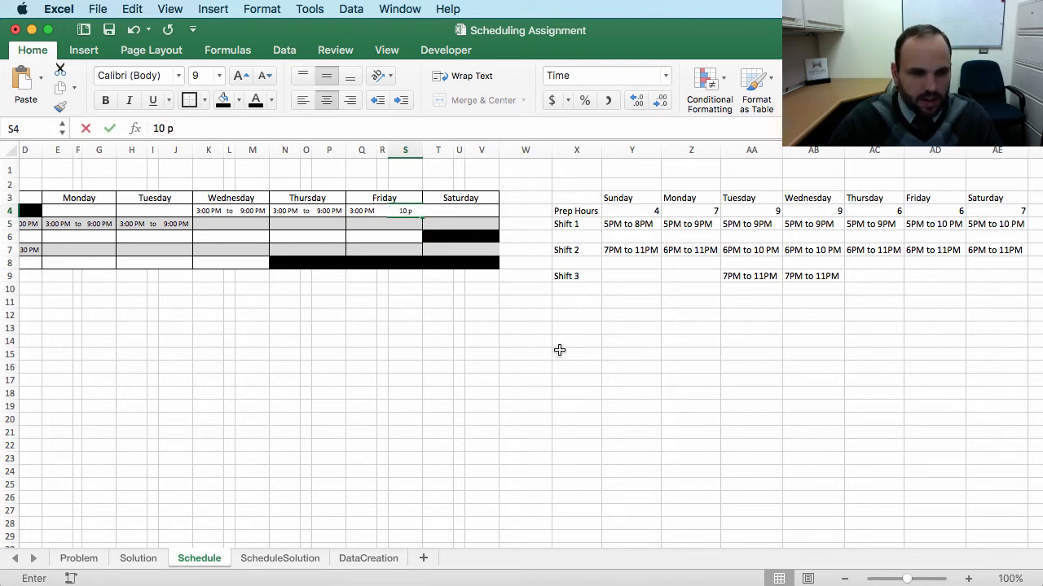
key("Return")
Step: Copy the first cook's Friday shift from Q4:S4 into Saturday at T4
left_click_drag(364, 211, 403, 211)
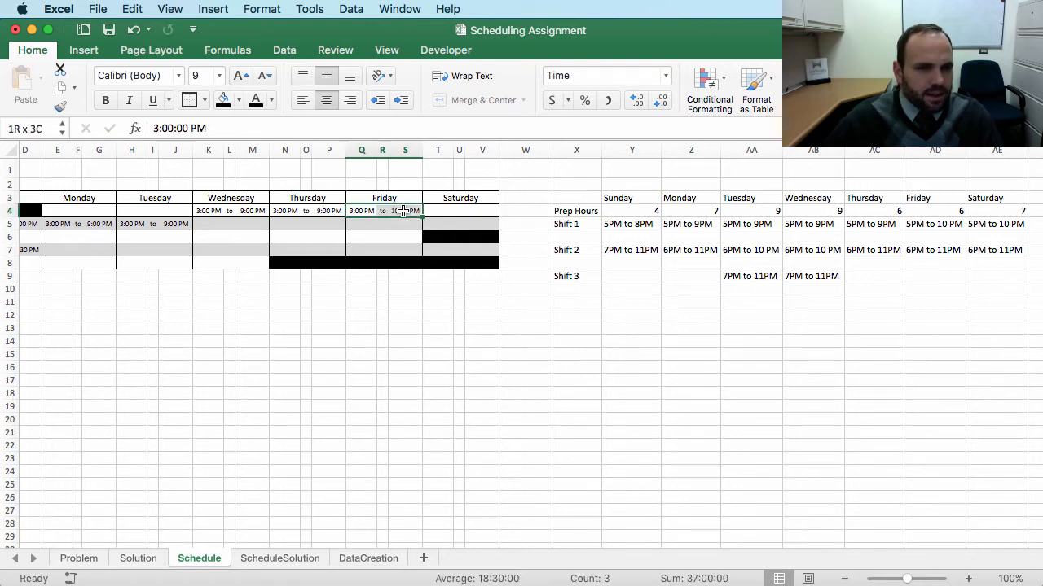
key("super+c")
left_click(435, 211)
key("super+v")
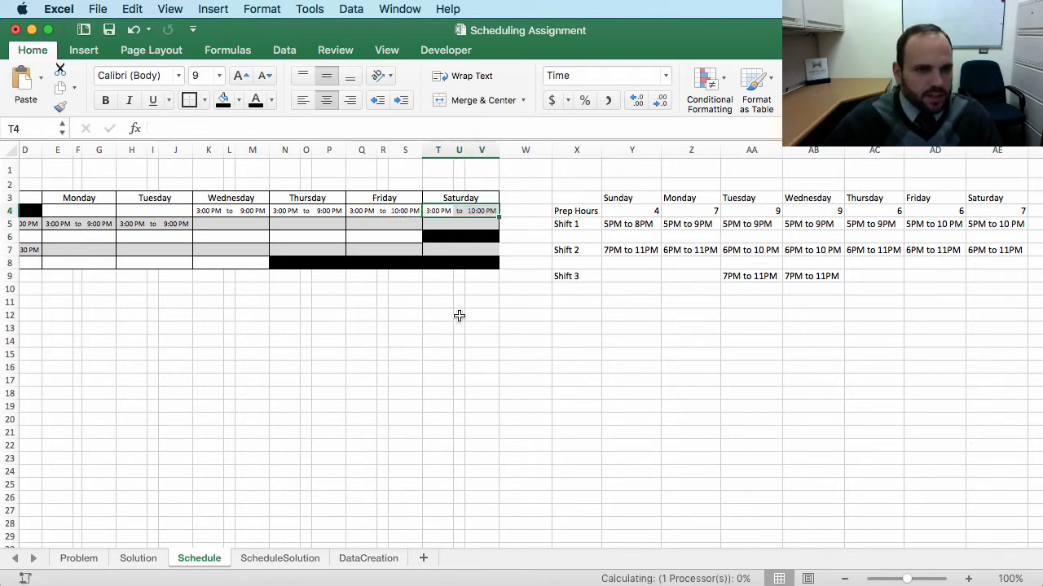
left_click(358, 352)
scroll(243, 336, "left", 1)
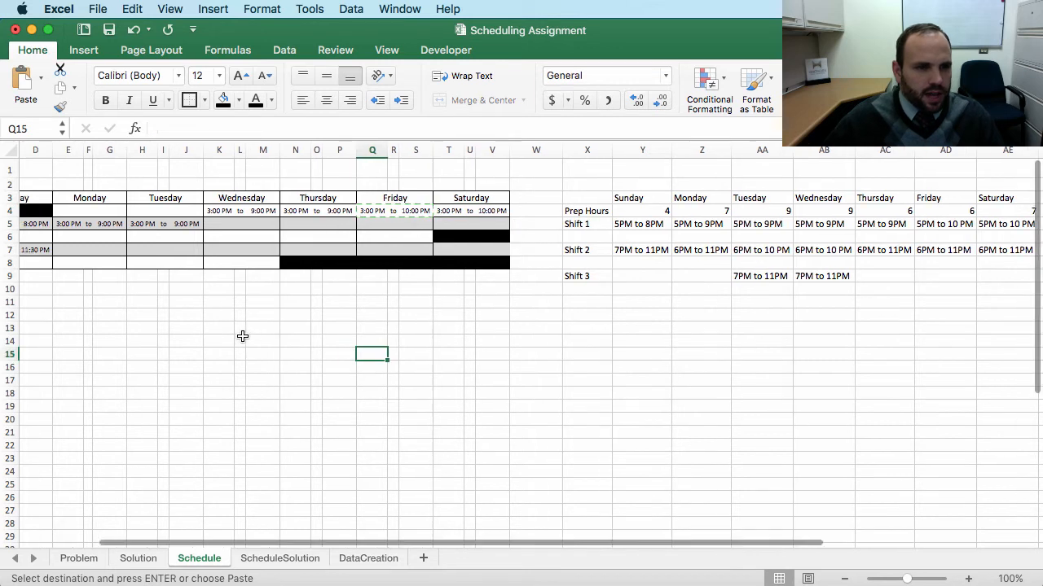
scroll(242, 336, "left", 3)
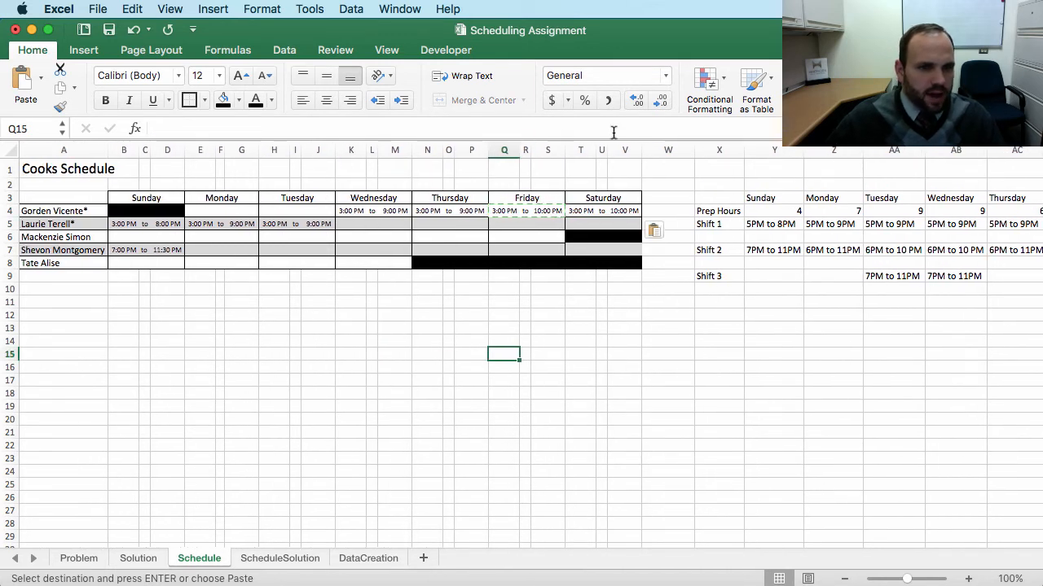
Step: Insert a new blank column W after the Saturday columns and clear its formatting
left_click(676, 149)
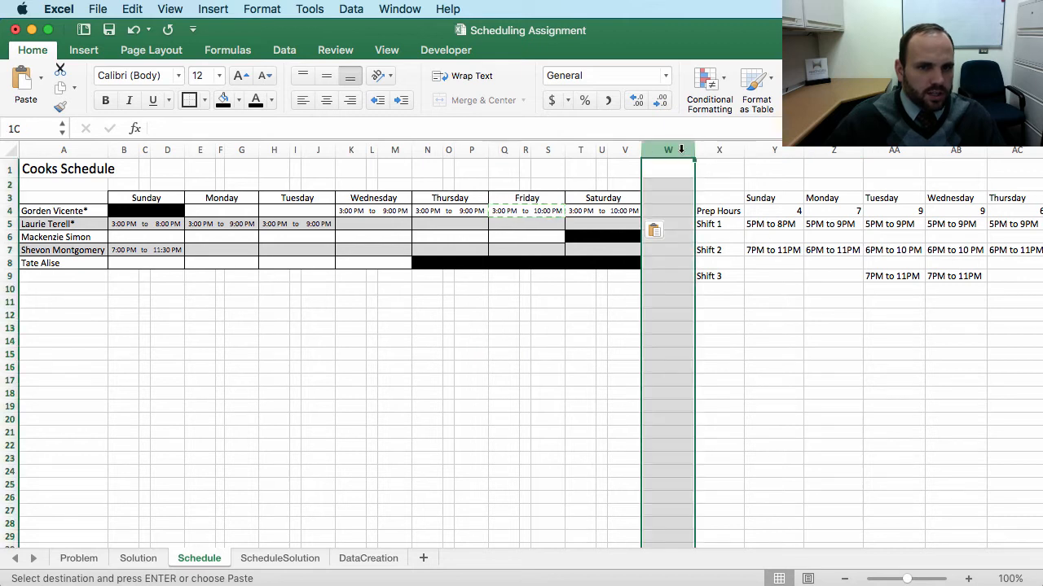
right_click(676, 149)
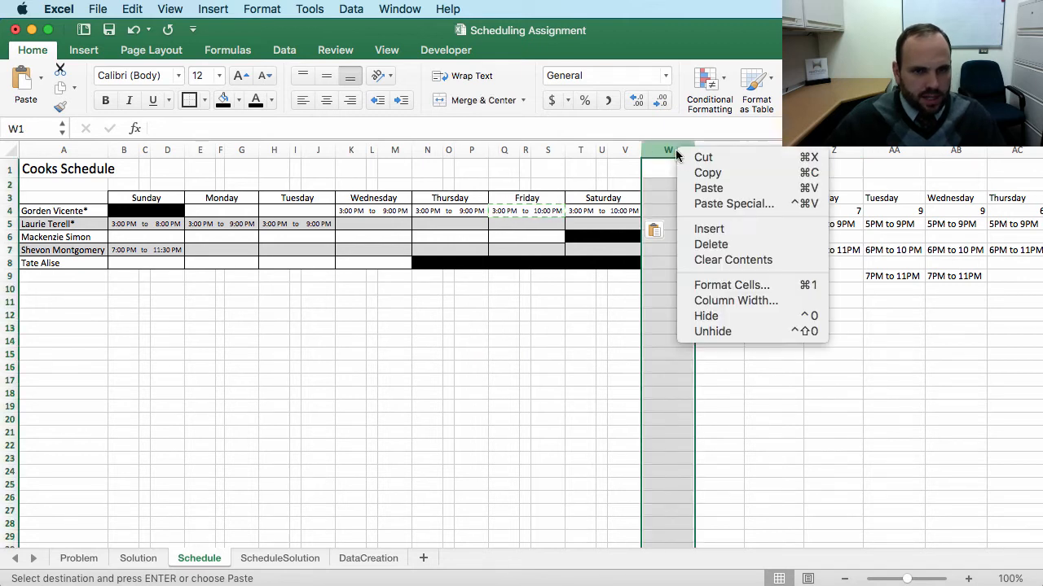
left_click(710, 231)
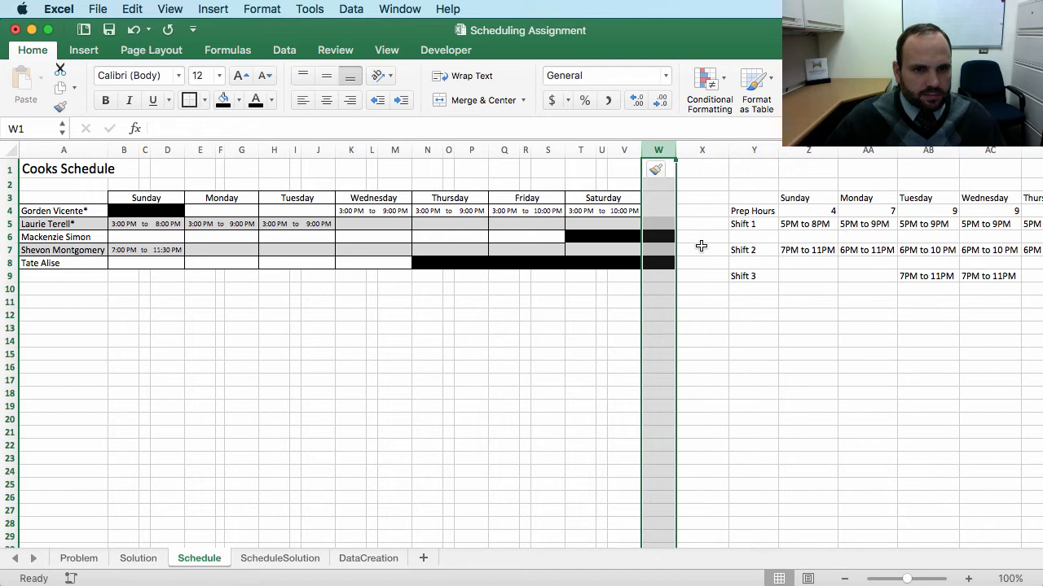
left_click(658, 261)
left_click(657, 171)
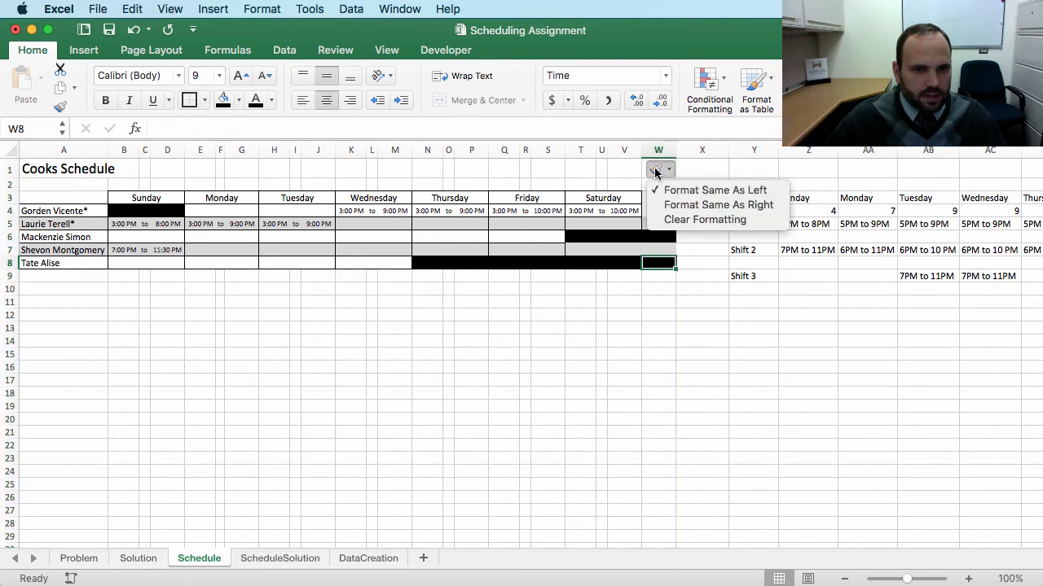
left_click(694, 220)
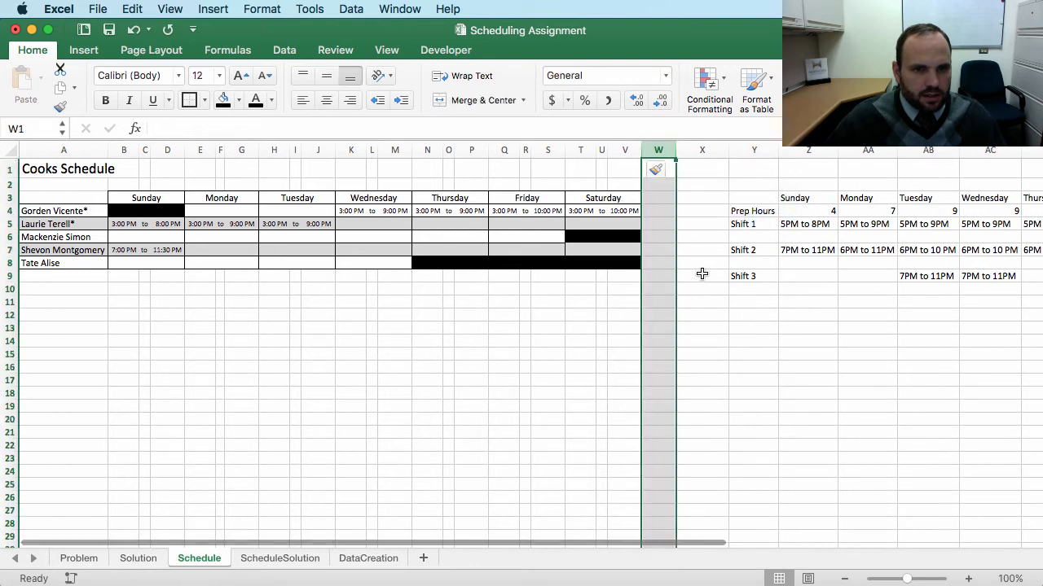
Step: Widen column W slightly
left_click(702, 274)
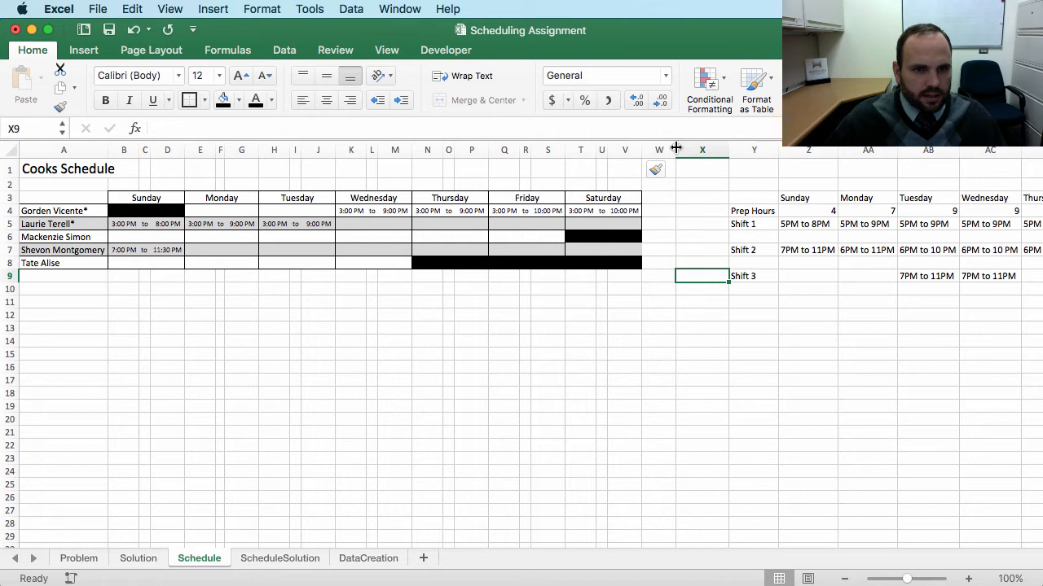
left_click_drag(676, 147, 698, 152)
left_click_drag(647, 262, 625, 262)
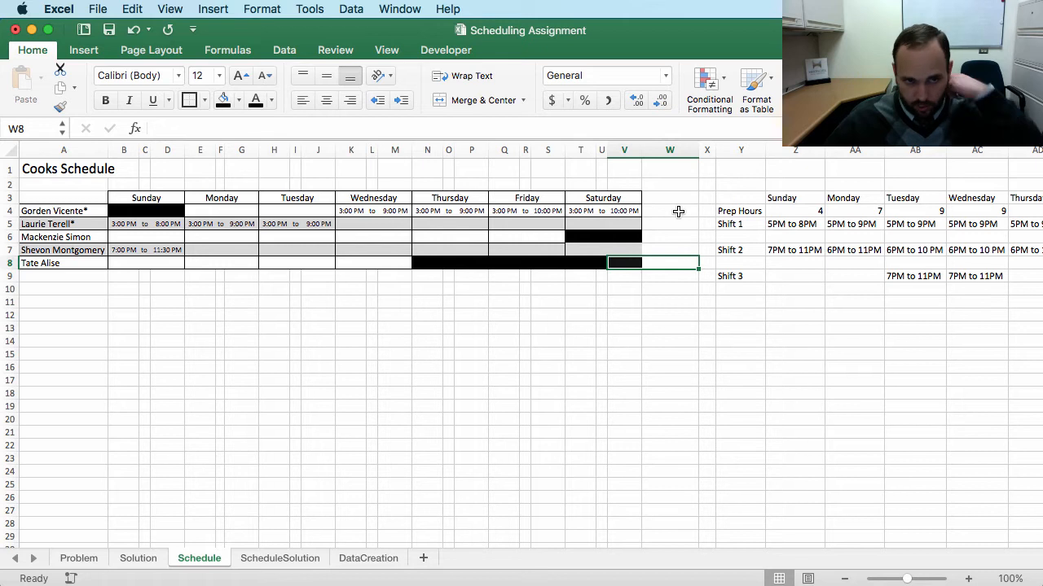
Step: Enter the header Total Hours in W3
left_click(666, 198)
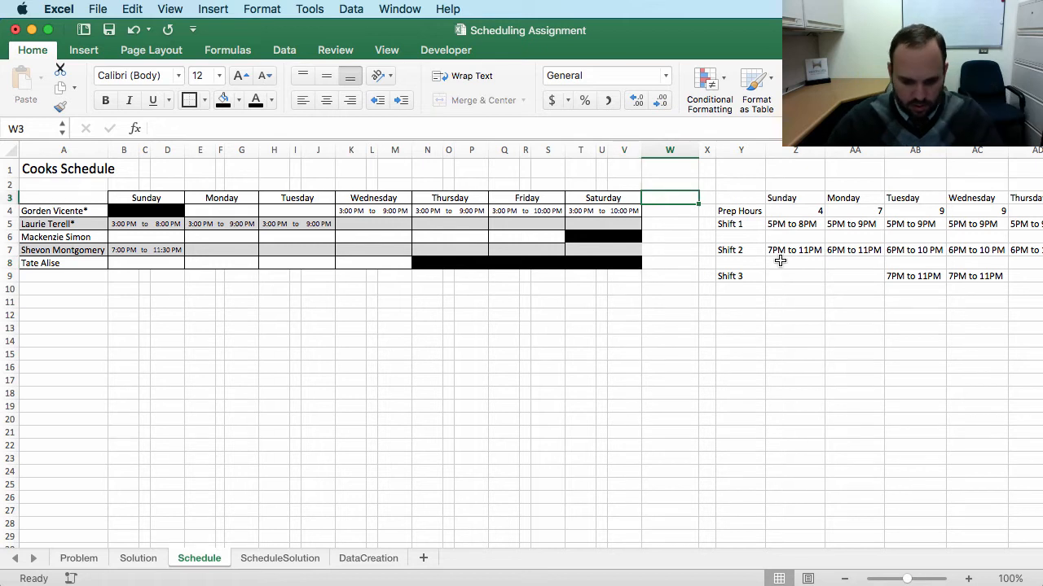
type("Total Ho")
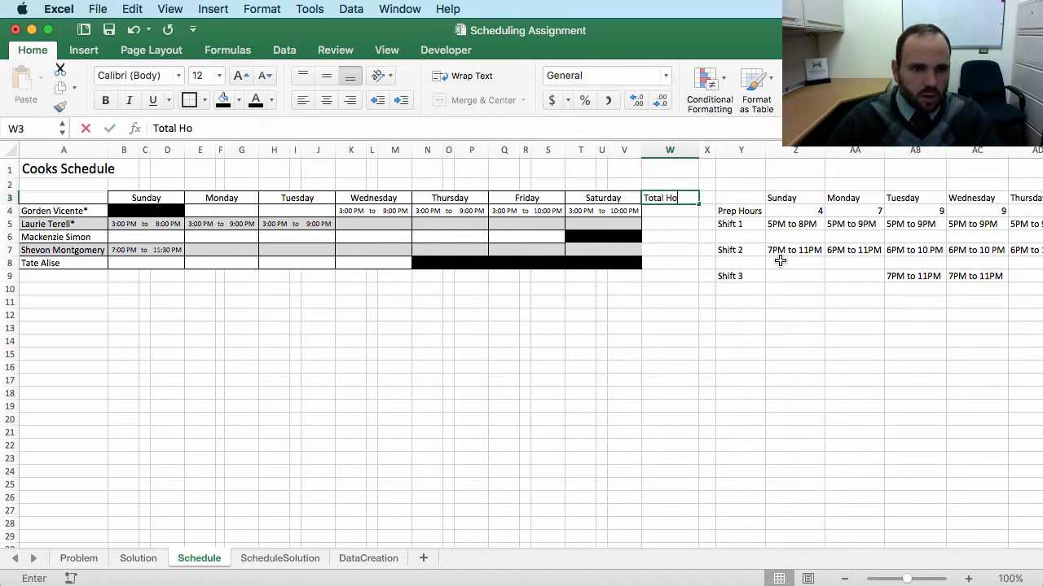
type("urs")
key("Return")
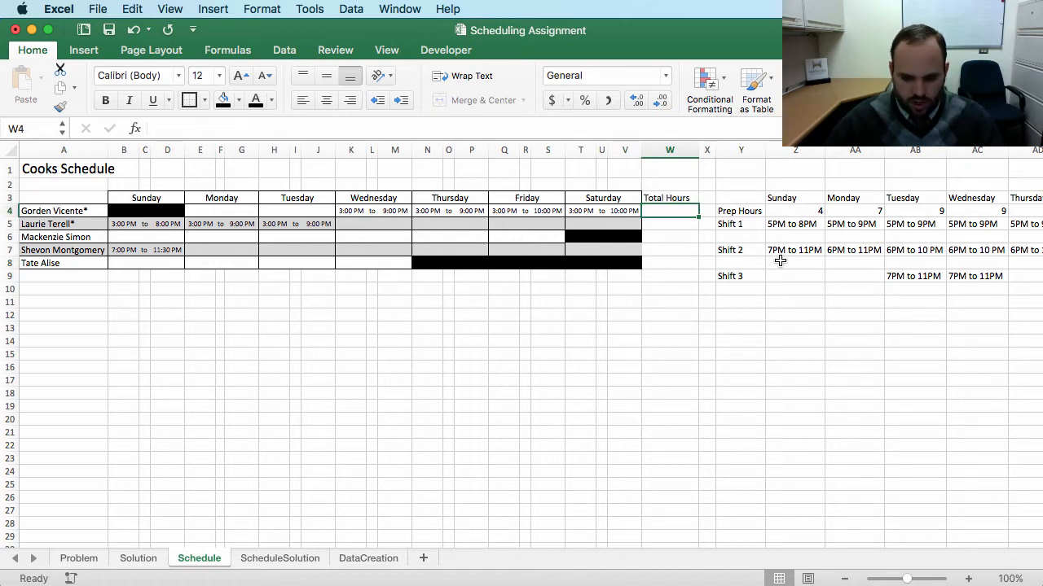
Step: Start the total hours formula in W4 with Sunday's (D4-B4) plus Monday's (G4-E4) shift differences
type("=(")
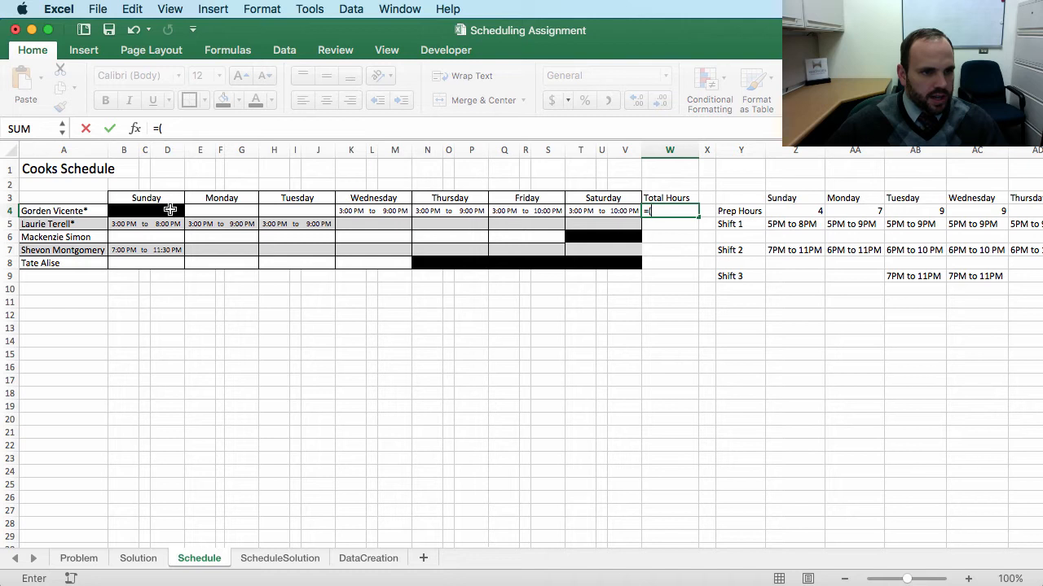
left_click(169, 210)
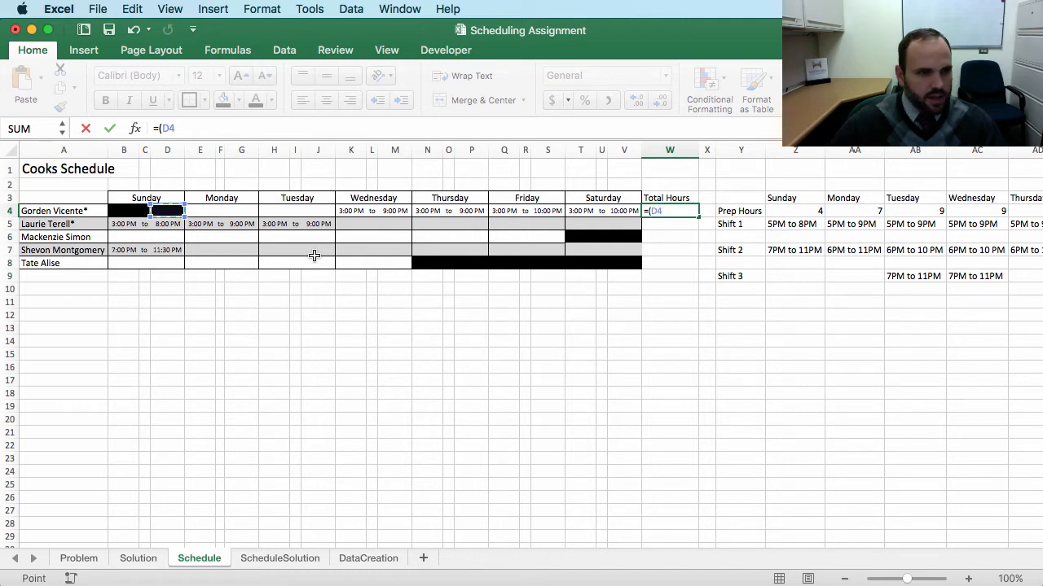
left_click(123, 211)
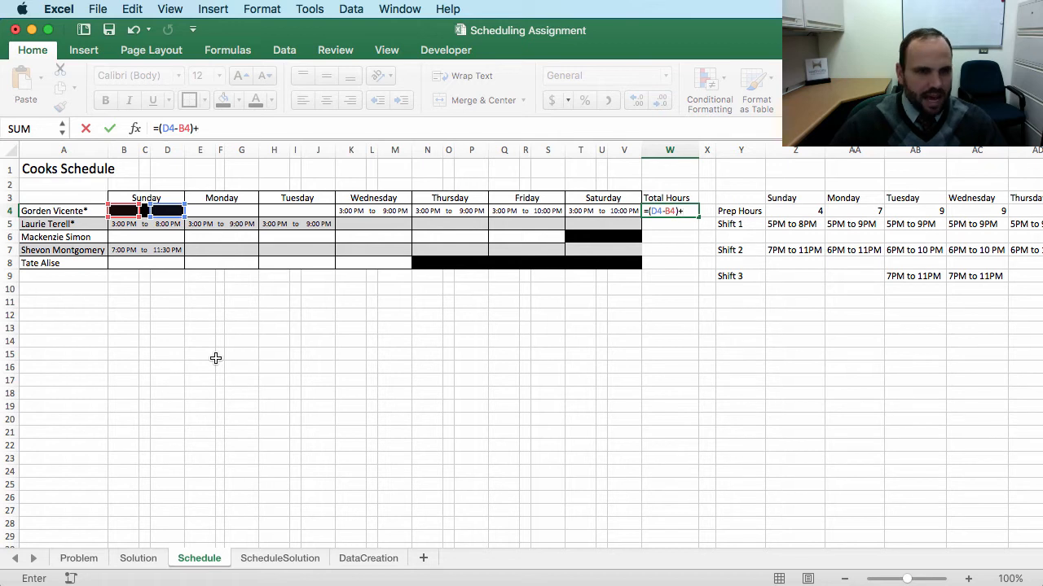
type(")+")
left_click(242, 209)
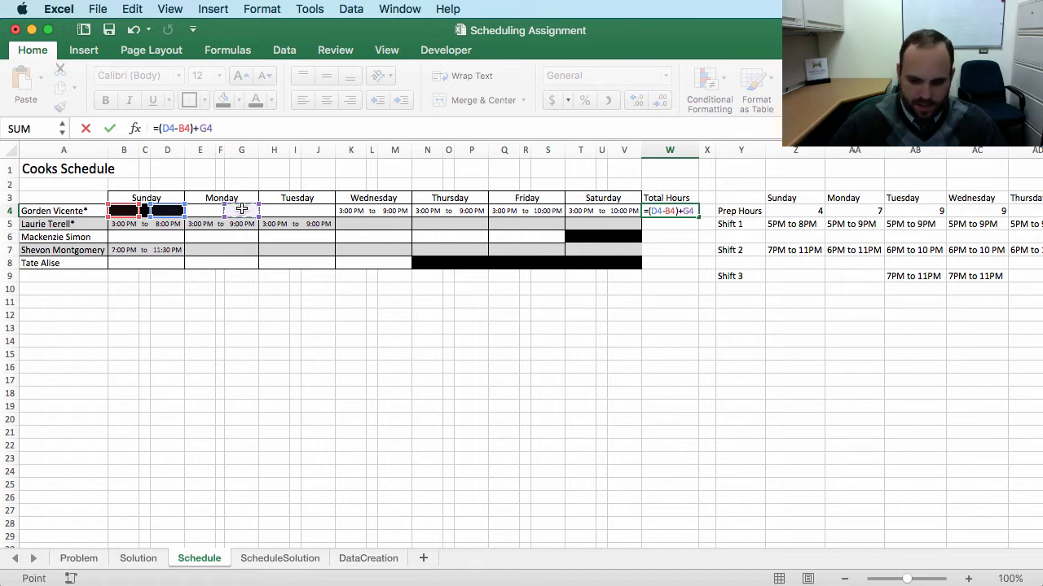
type("-")
left_click(203, 211)
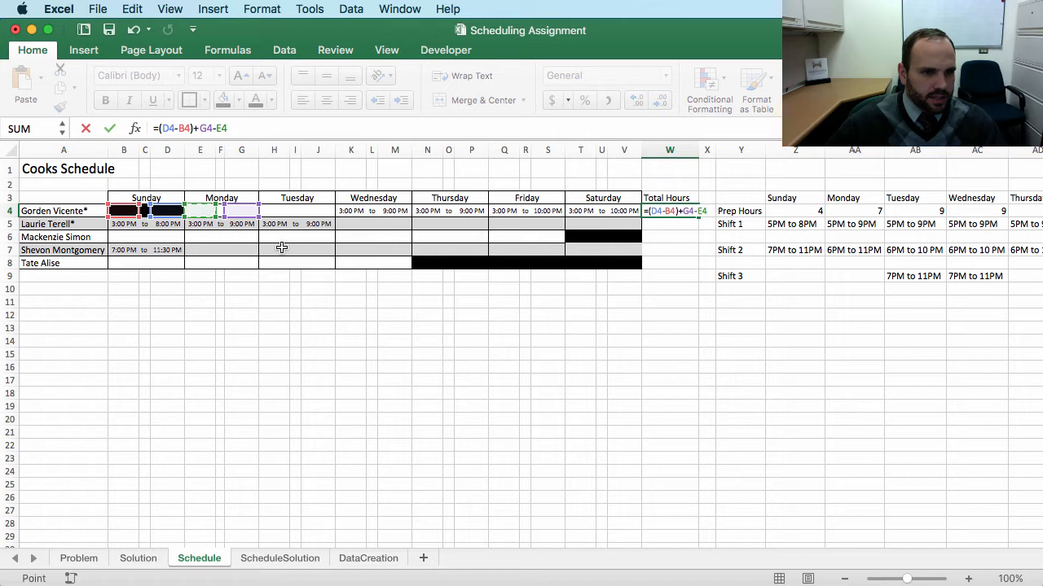
left_click(682, 214)
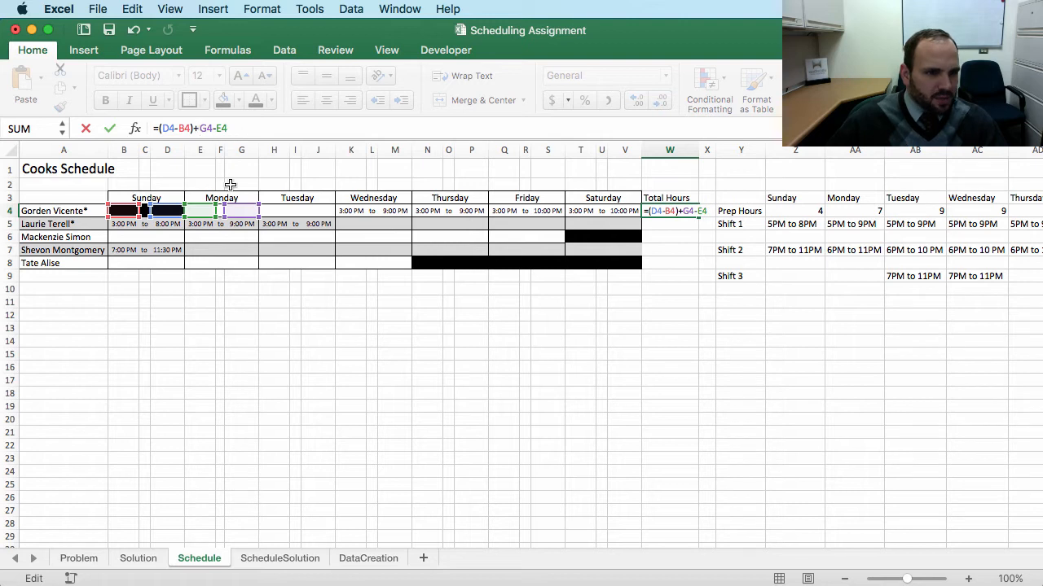
type("(")
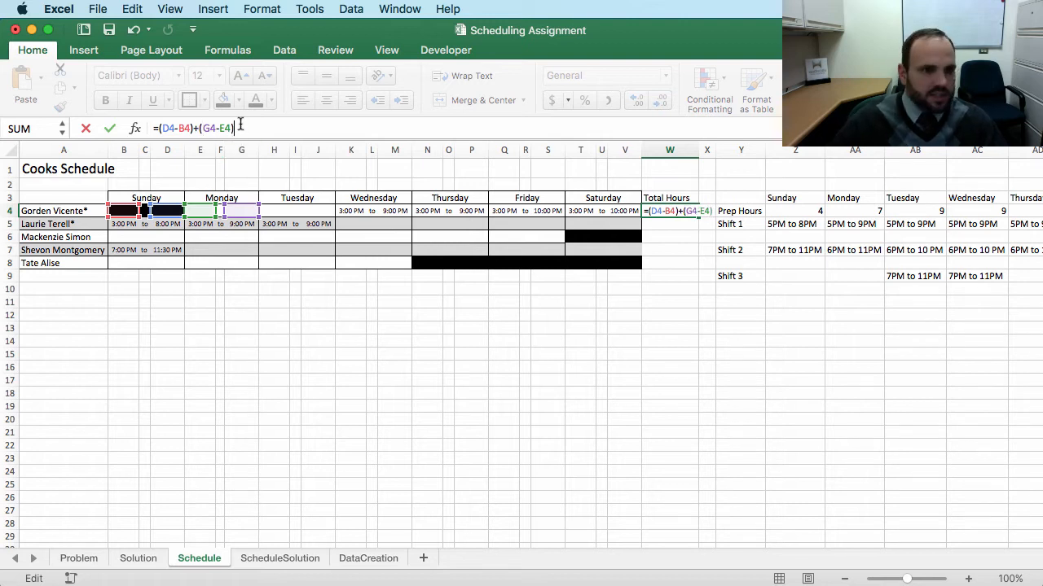
type(")+")
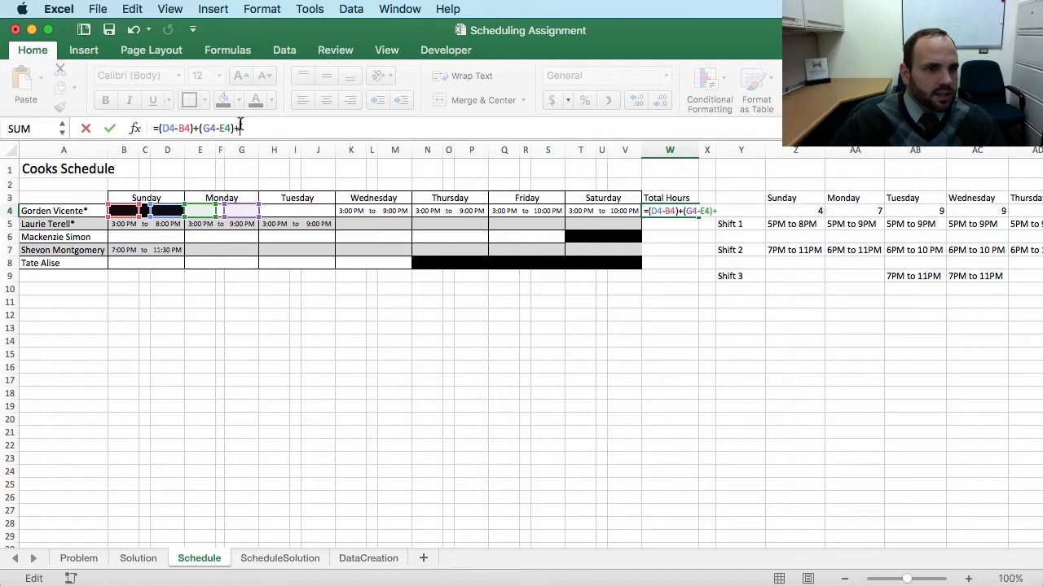
Step: Extend the W4 formula with Tuesday's (J4-H4), Wednesday's (M4-K4) and Thursday's (P4-N4) differences
left_click(325, 211)
key("BackSpace")
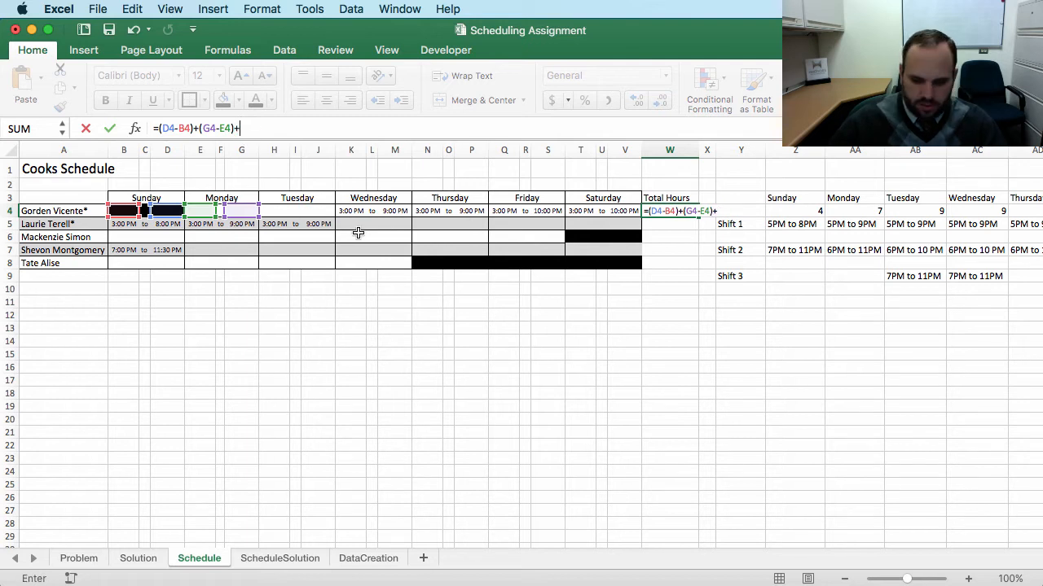
type("(")
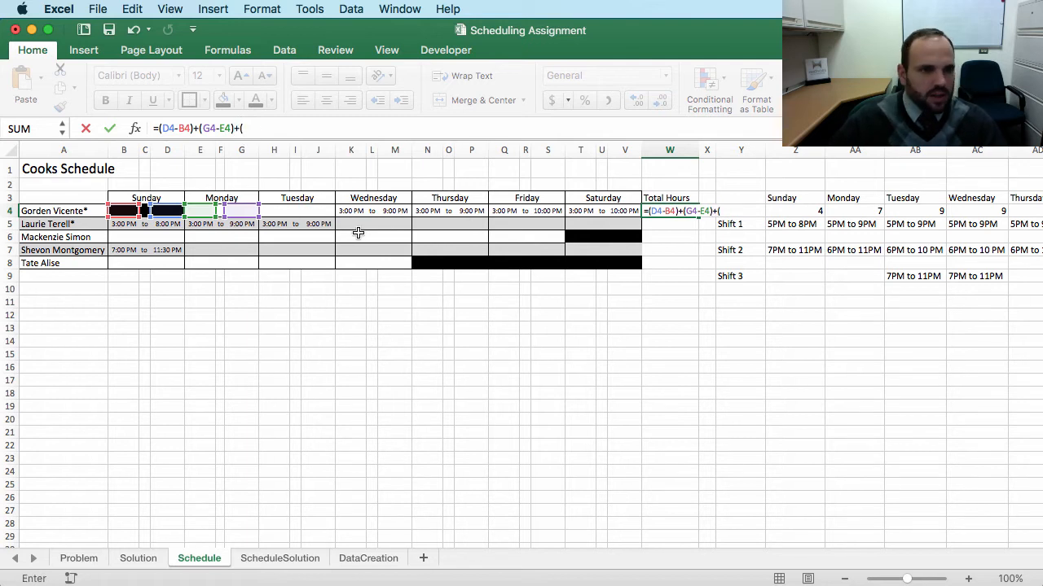
left_click(322, 210)
type("-")
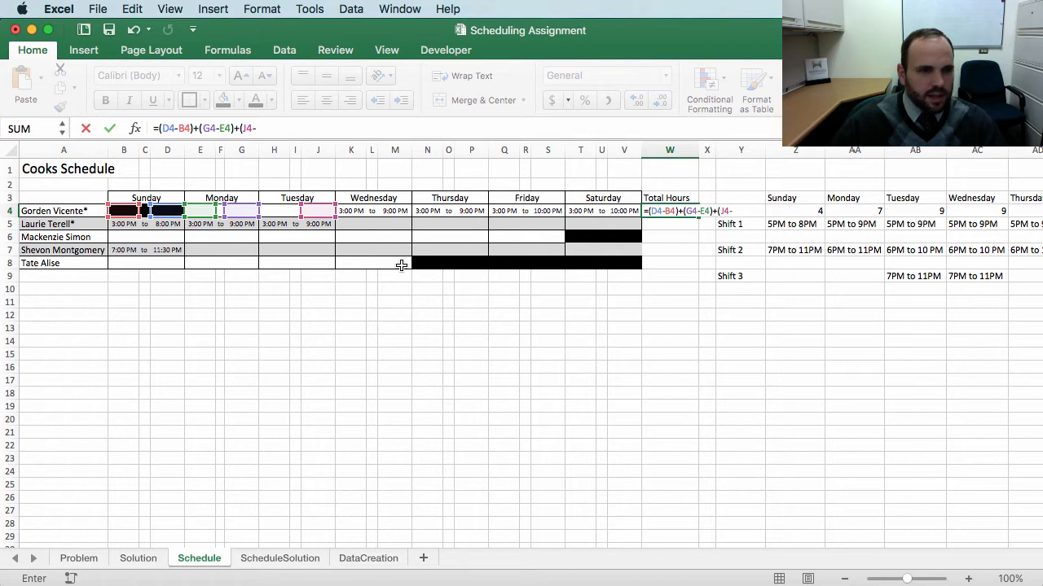
left_click(272, 212)
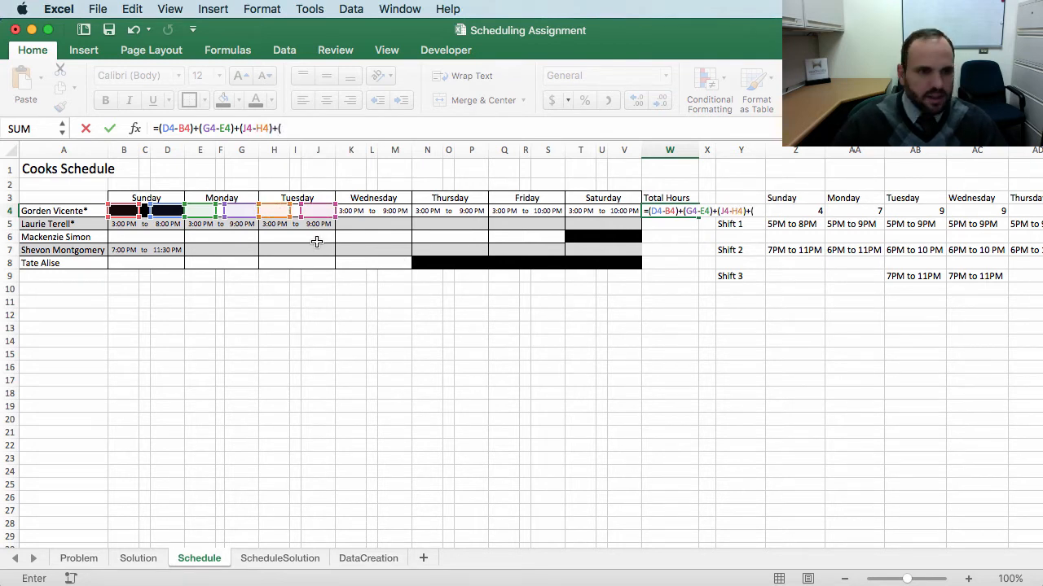
type(")+(")
left_click(394, 211)
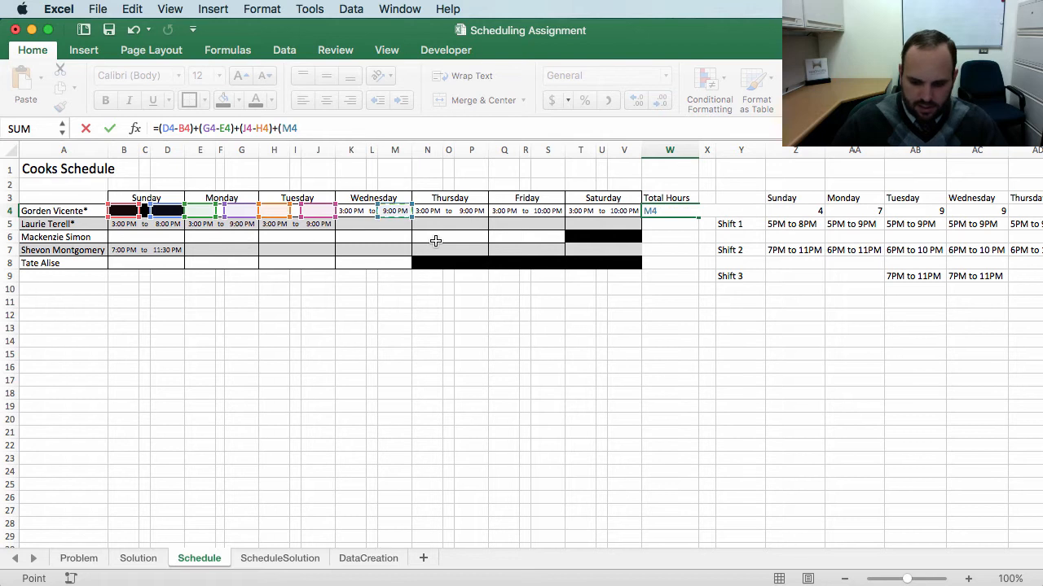
type("-")
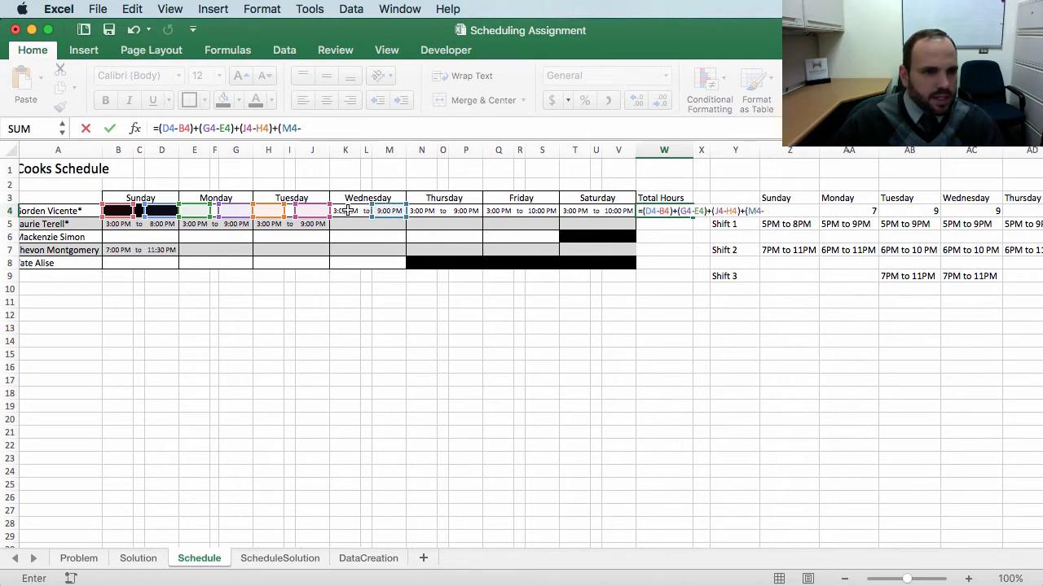
left_click(350, 211)
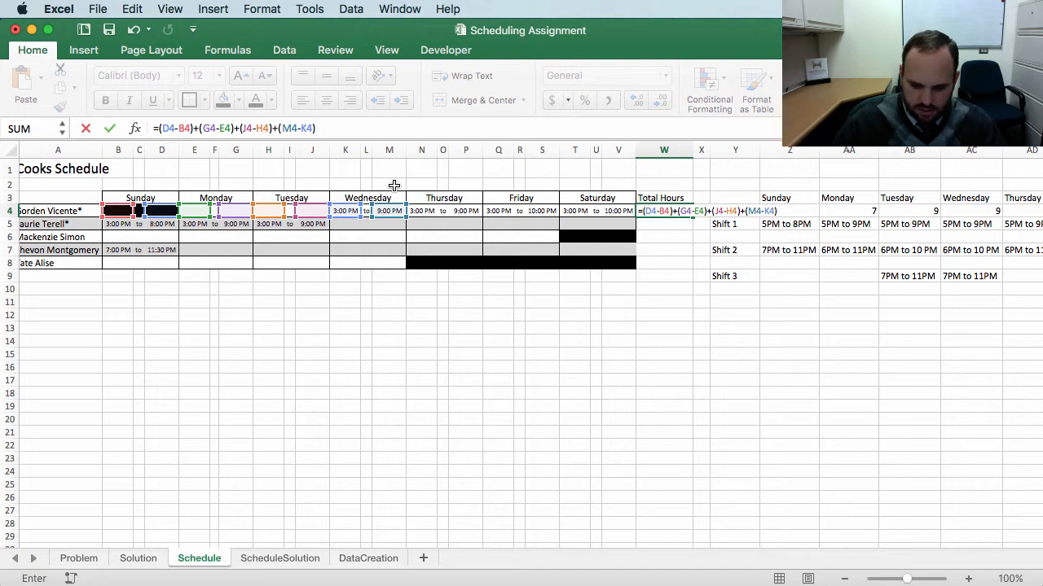
left_click(465, 211)
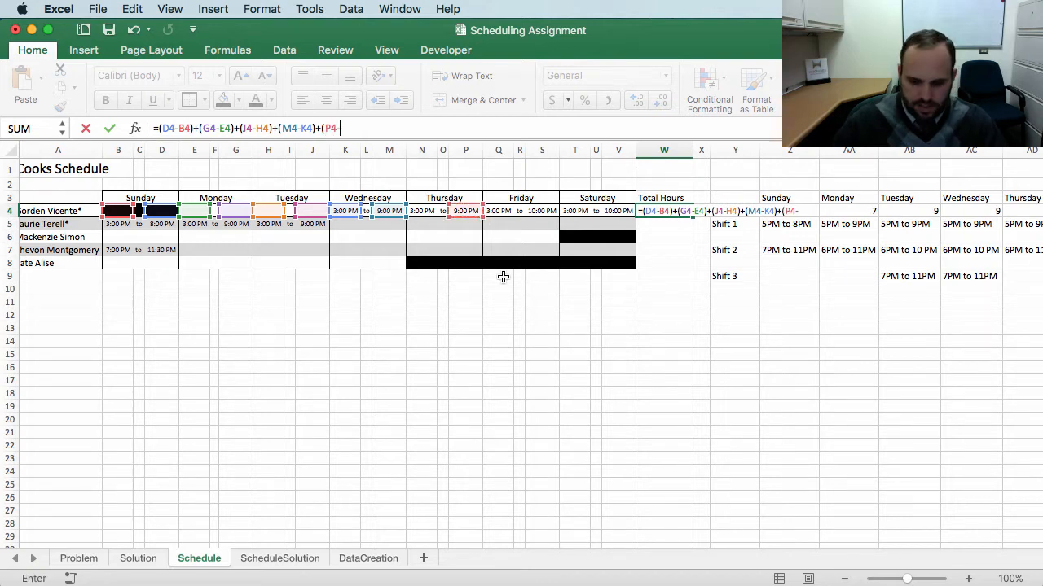
left_click(423, 211)
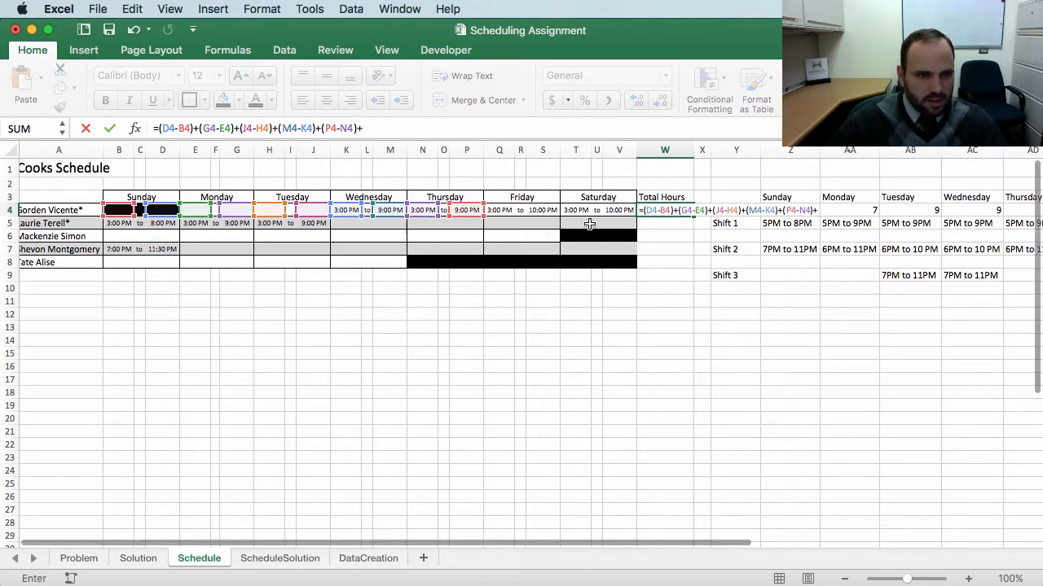
Step: Complete the W4 formula by adding Friday's (S4-Q4) and Saturday's (V4-T4) shift differences, then enter it
left_click(543, 211)
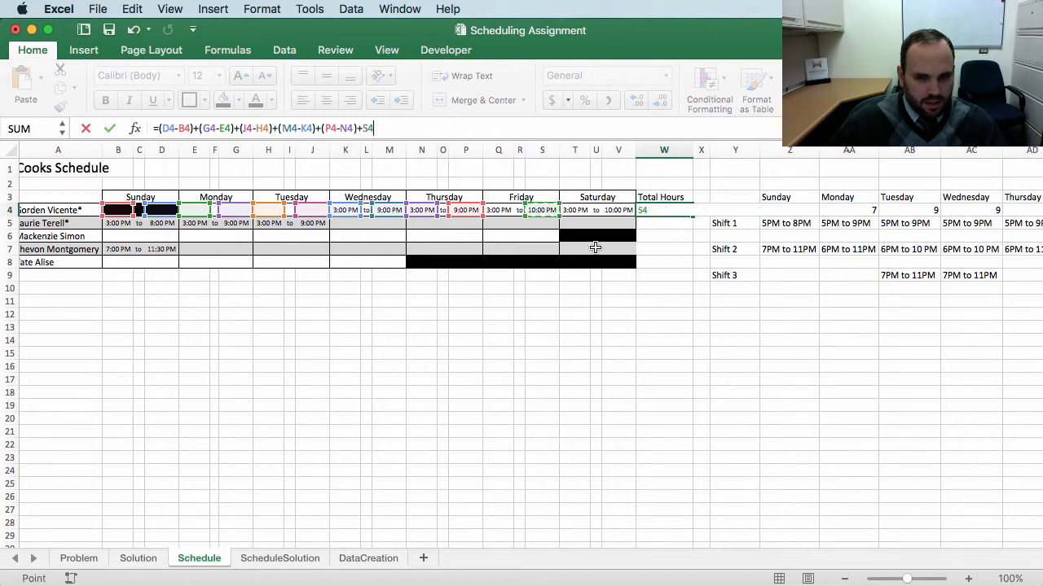
type("-")
left_click(500, 212)
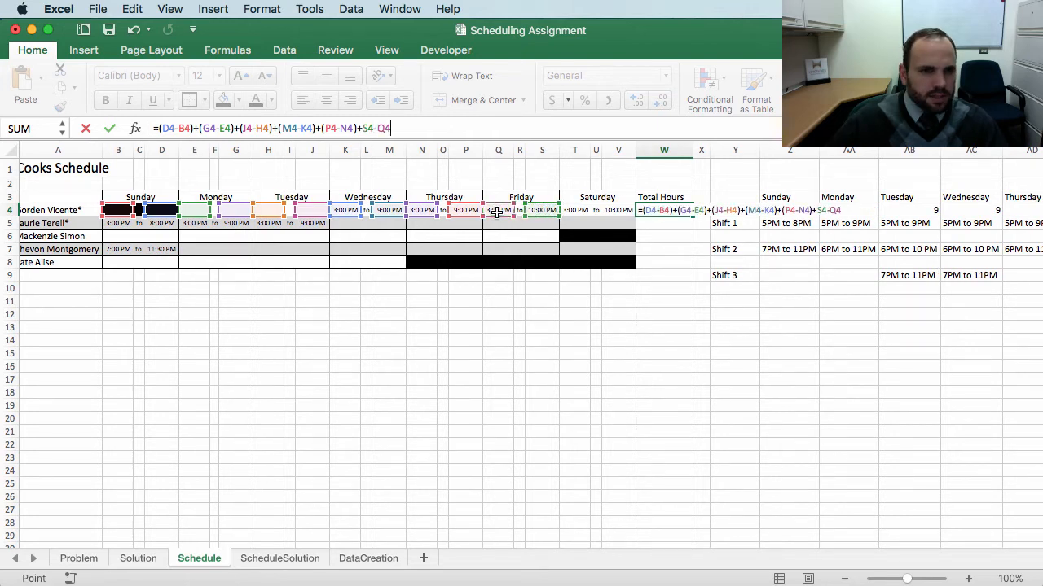
left_click(365, 129)
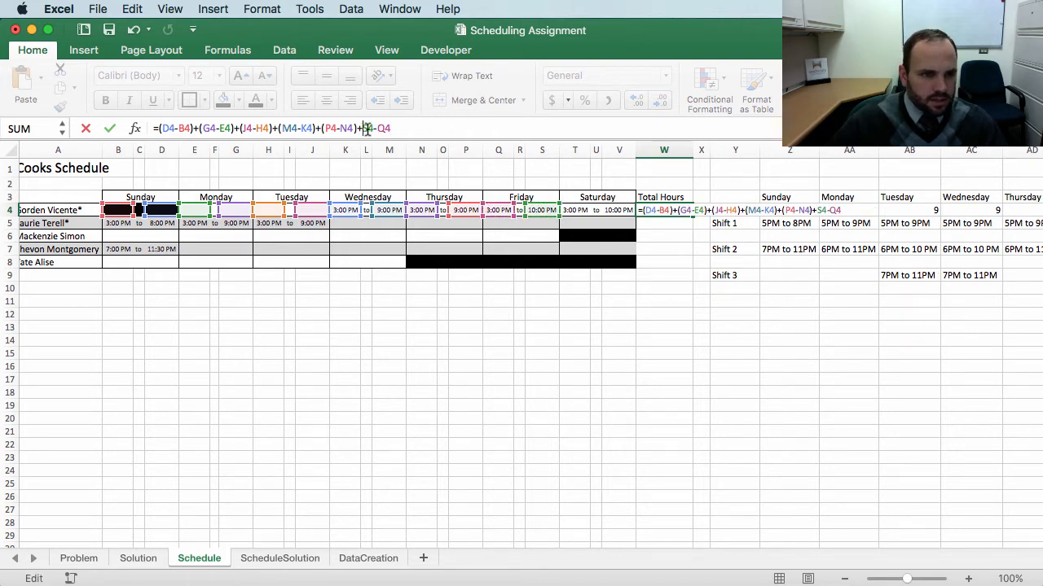
type("(")
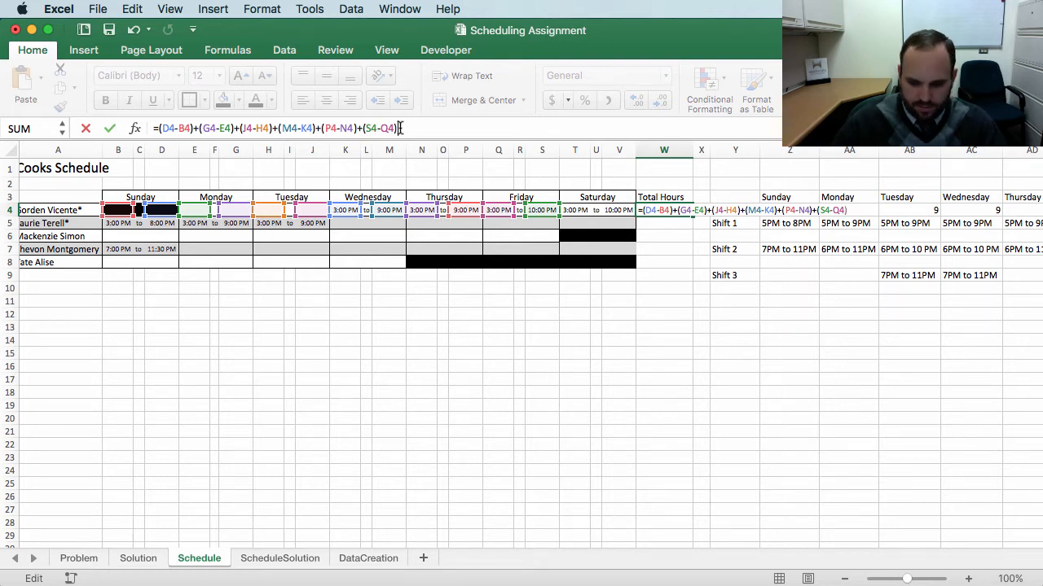
left_click(632, 211)
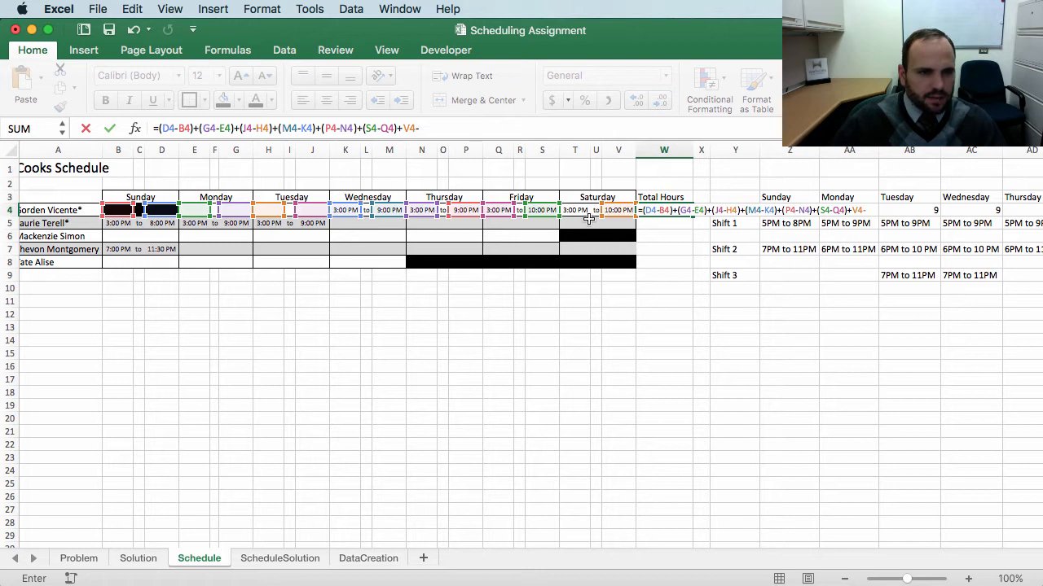
type("-")
left_click(574, 211)
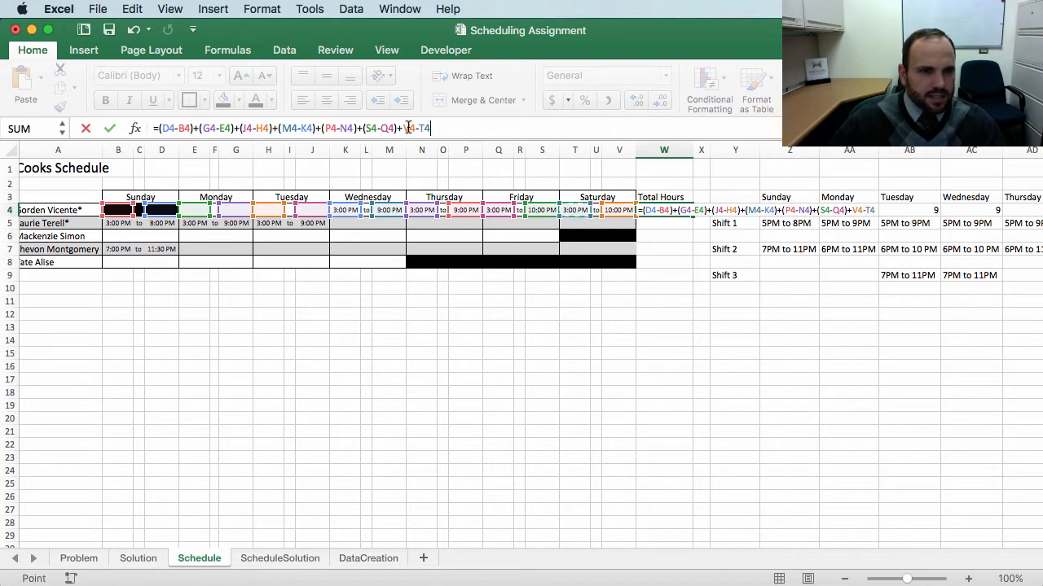
left_click(405, 127)
type("(")
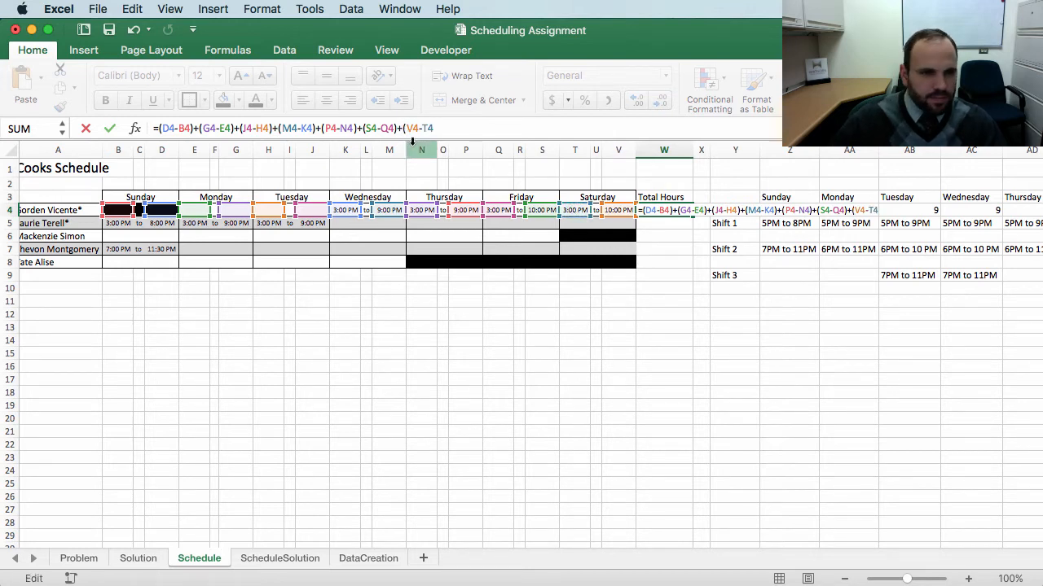
type(")")
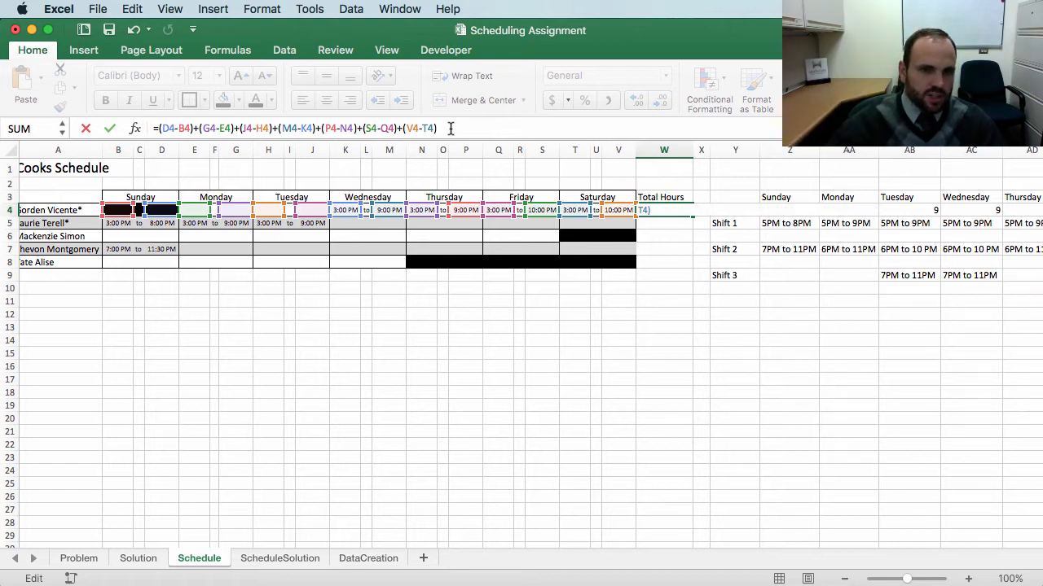
key("Return")
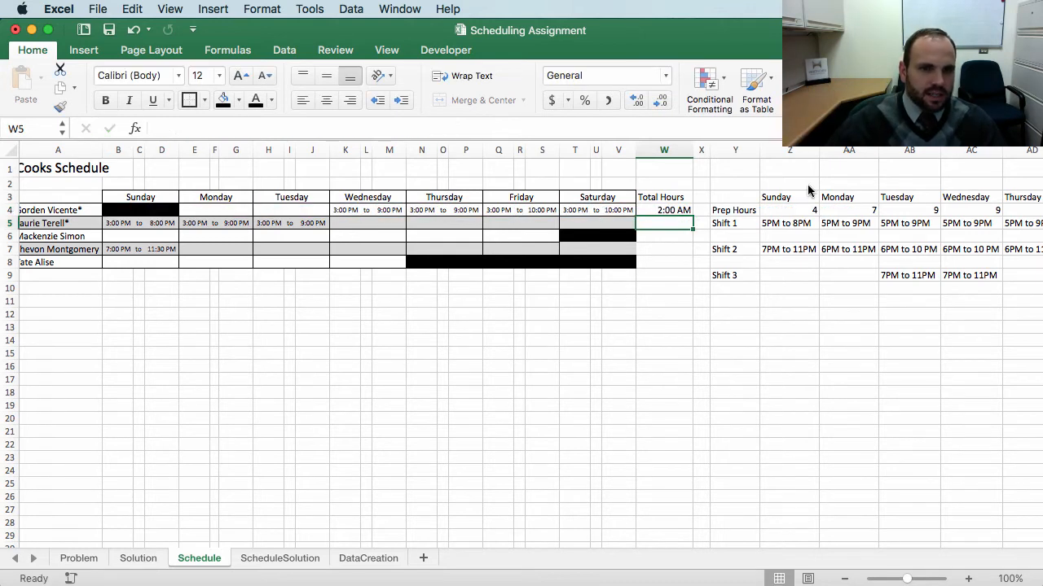
Step: Apply the Number format to the total hours in W4
left_click(664, 210)
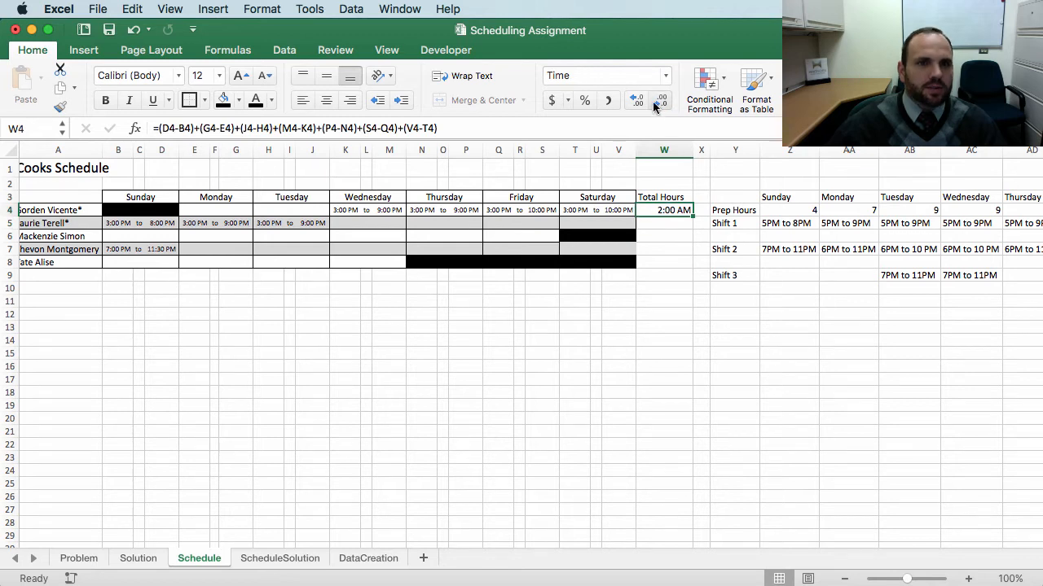
left_click(666, 76)
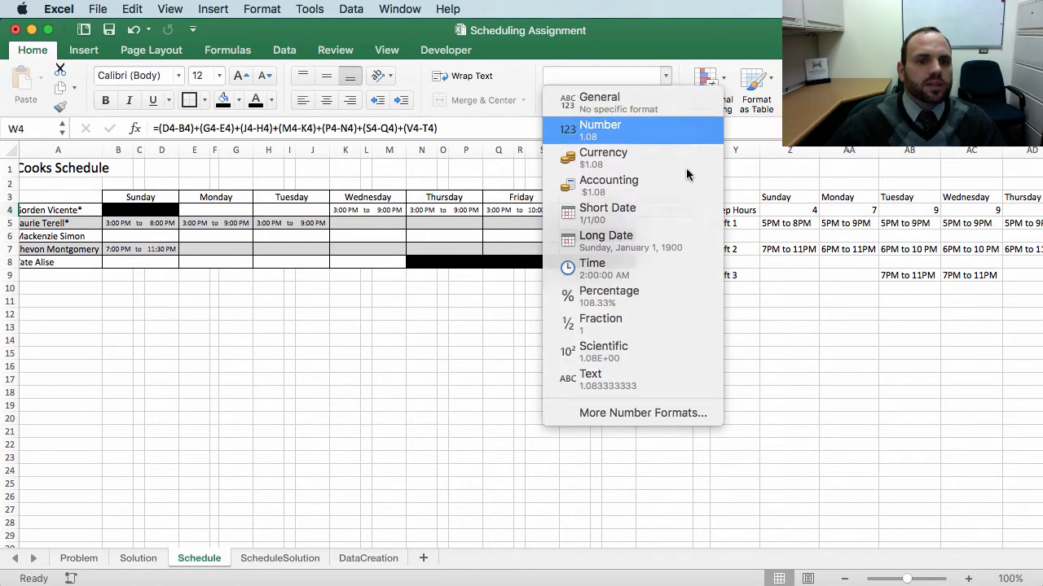
left_click(638, 128)
left_click(663, 366)
left_click(668, 210)
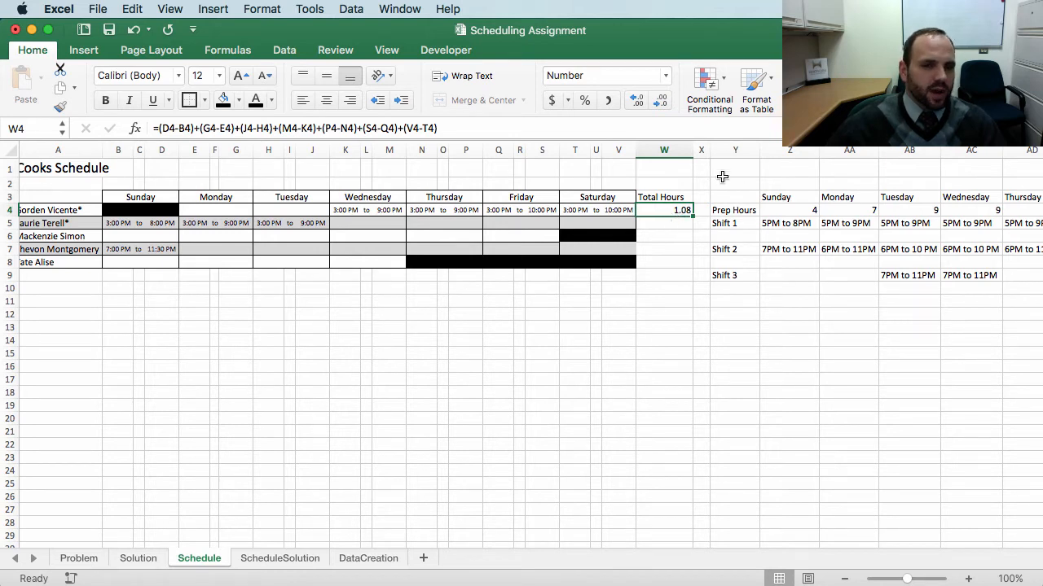
Step: Wrap the W4 formula's sum in parentheses and multiply it by 24 to convert it to hours
left_click(449, 130)
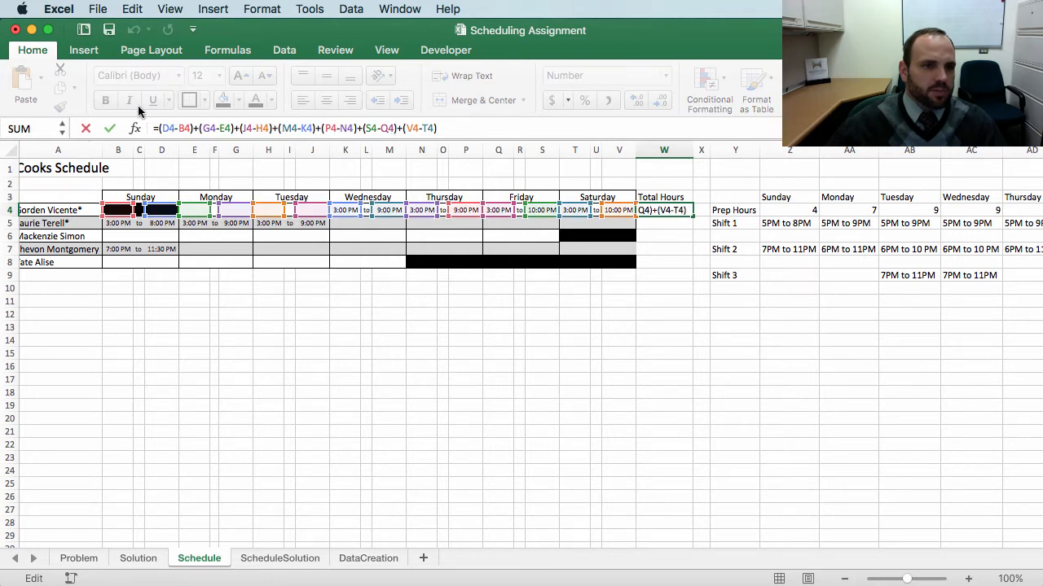
type(")")
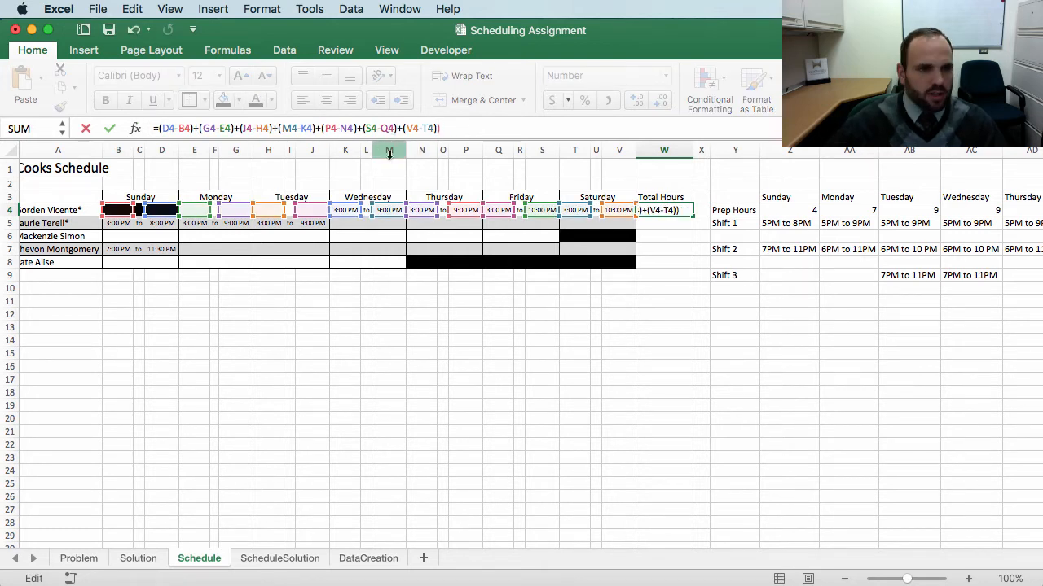
left_click(158, 128)
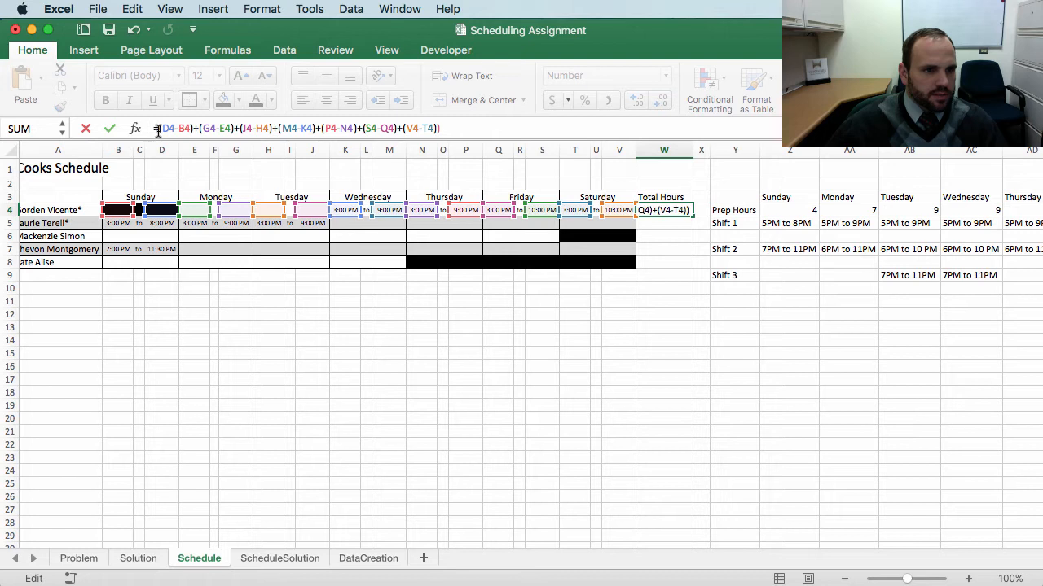
type("(")
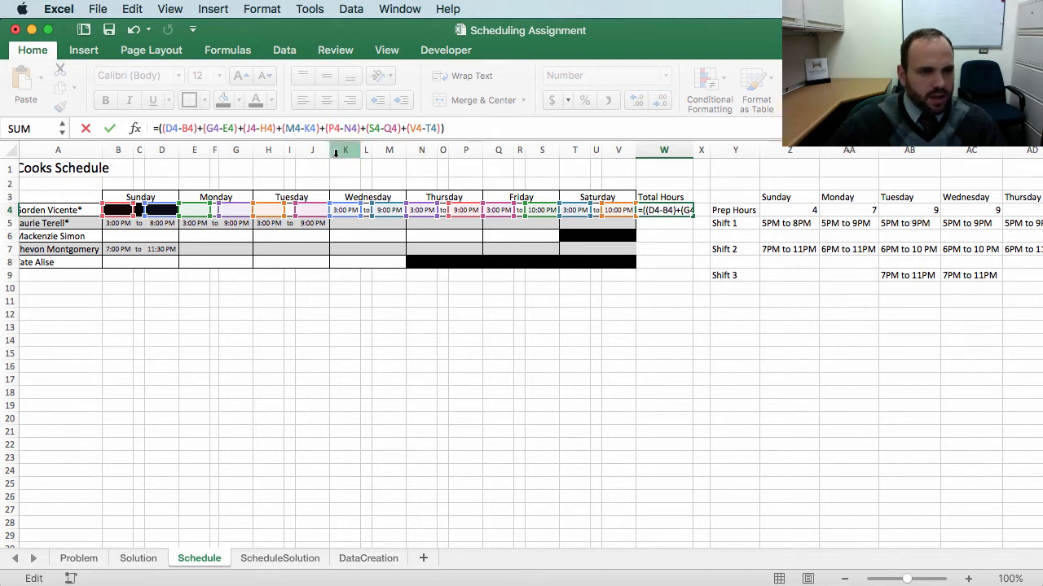
left_click(455, 128)
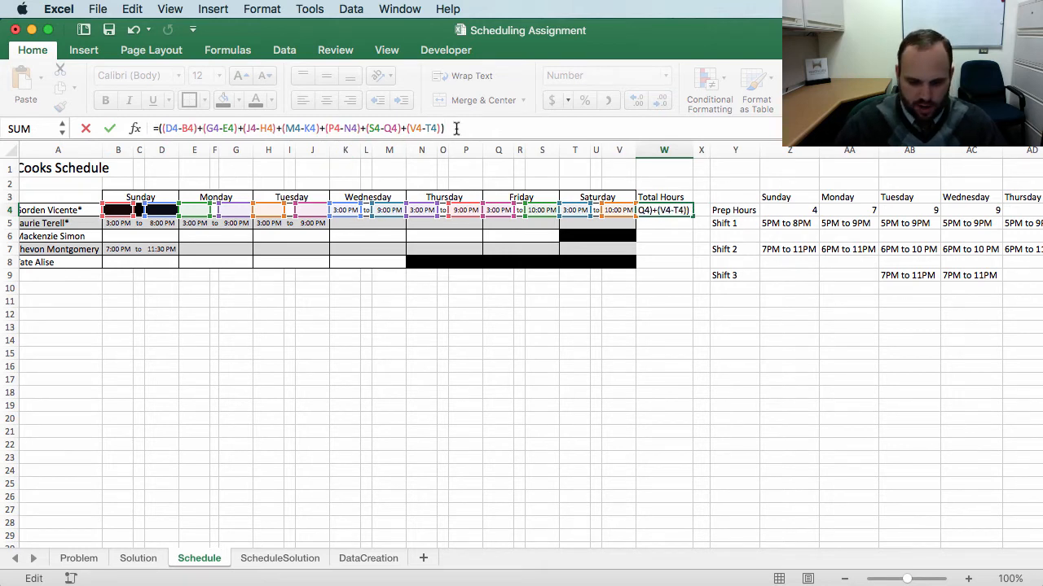
type("*24")
key("Return")
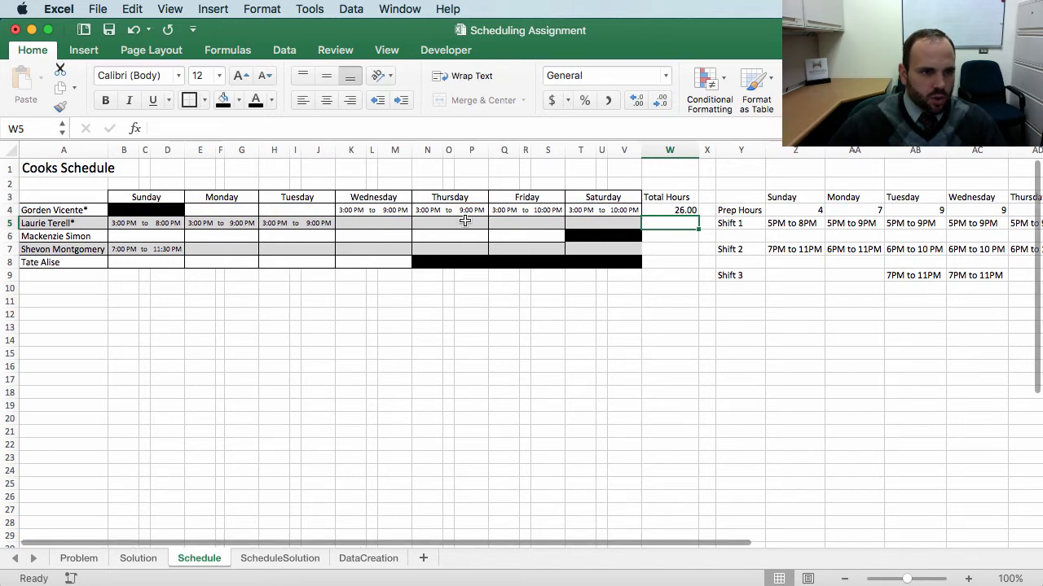
Step: Fill the Total Hours formula from W4 down through W8
left_click(674, 212)
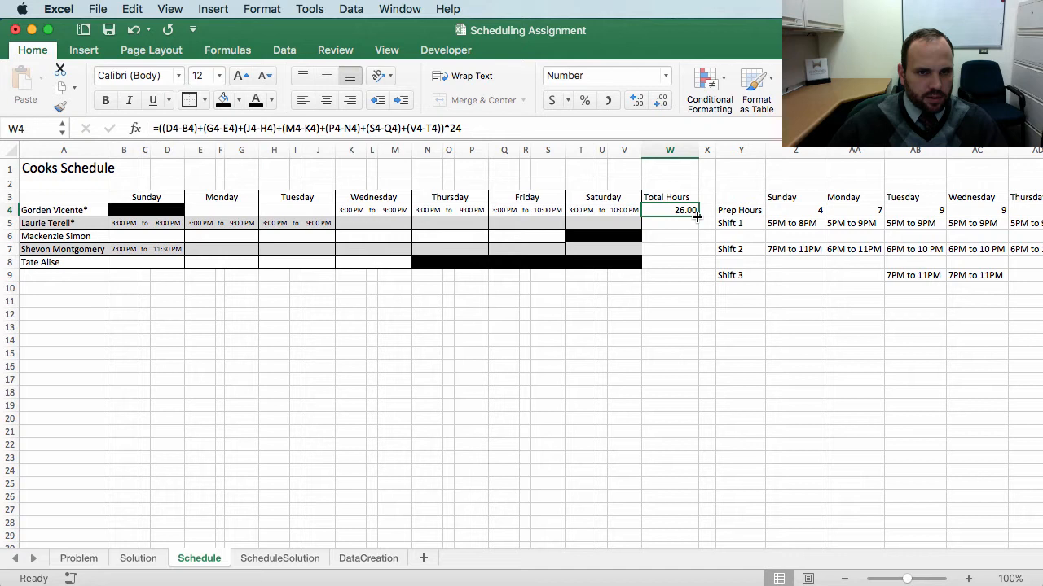
left_click_drag(696, 216, 698, 266)
left_click(619, 327)
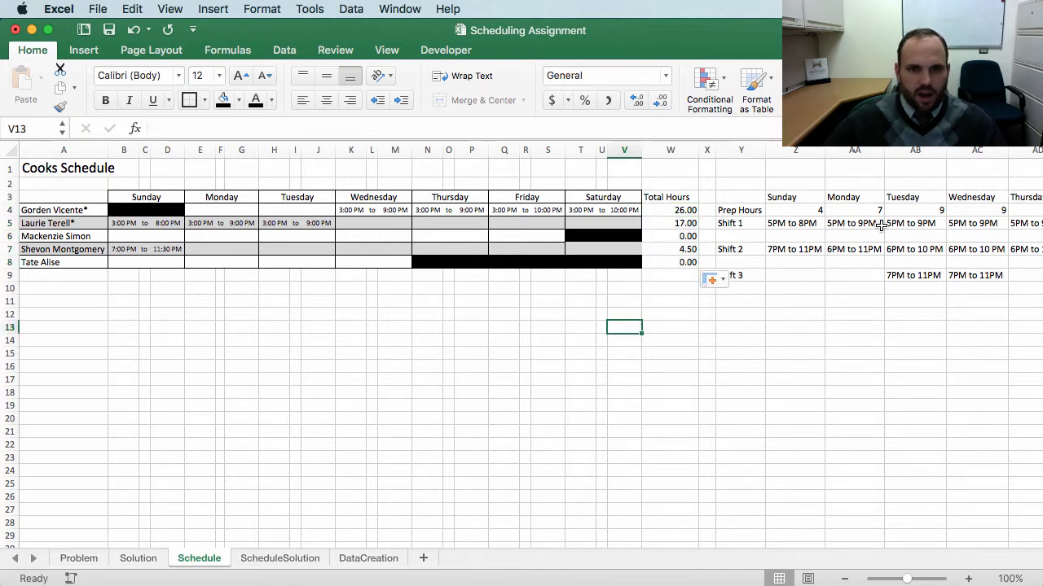
scroll(881, 226, "right", 3)
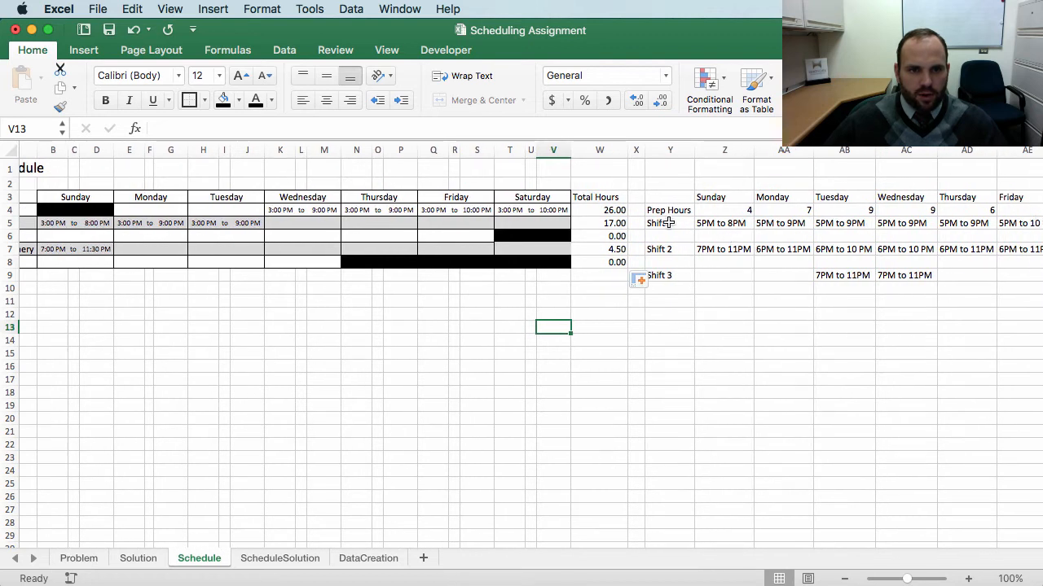
left_click(668, 223)
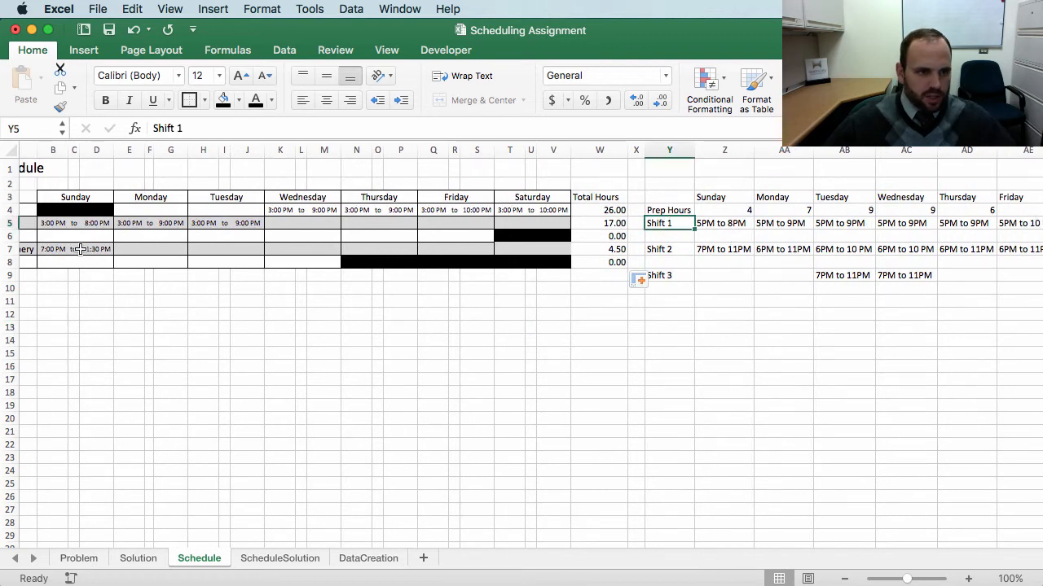
scroll(703, 275, "left", 2)
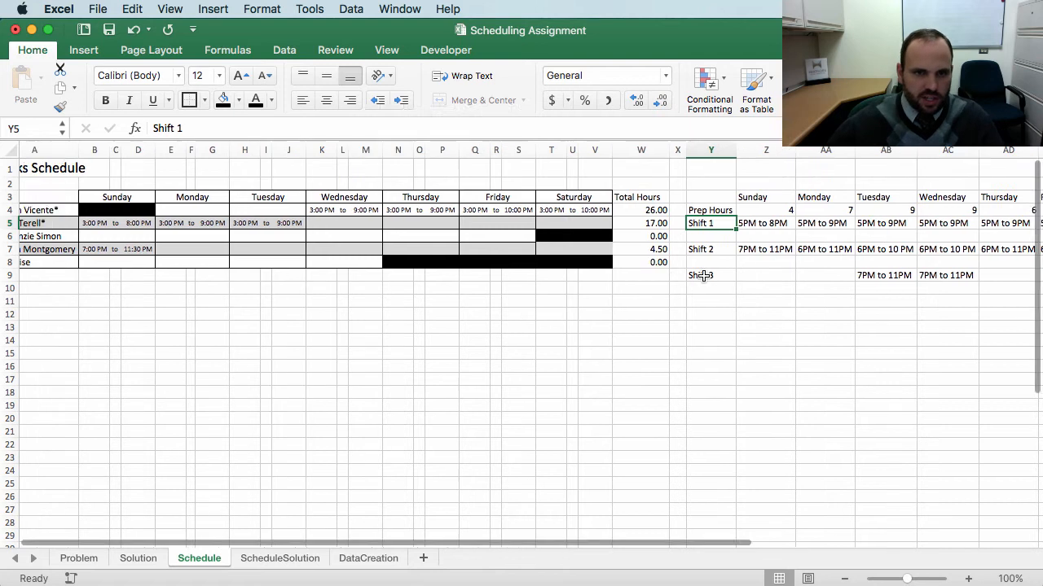
scroll(703, 275, "left", 1)
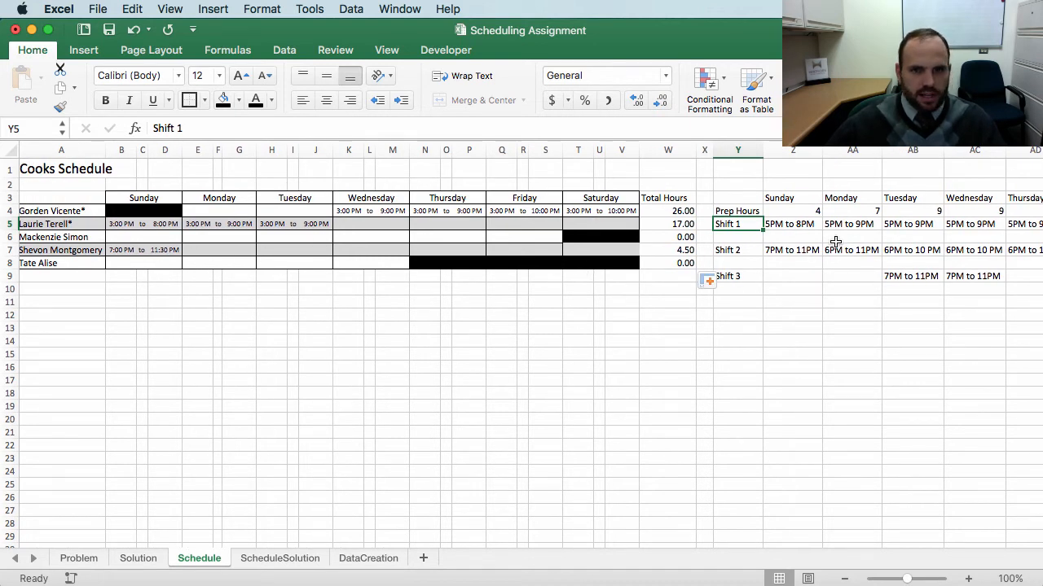
left_click(194, 251)
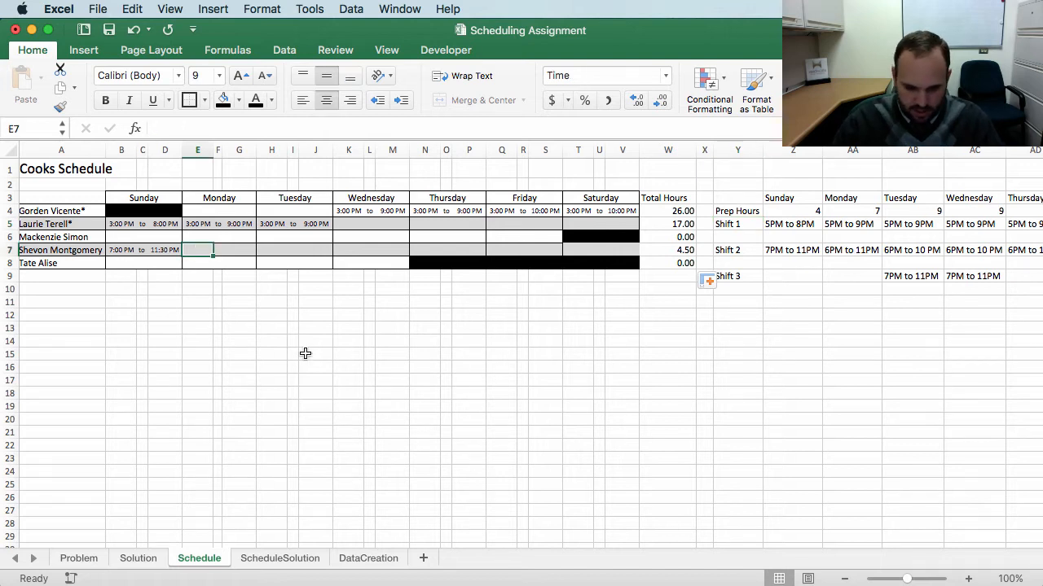
type("6 p")
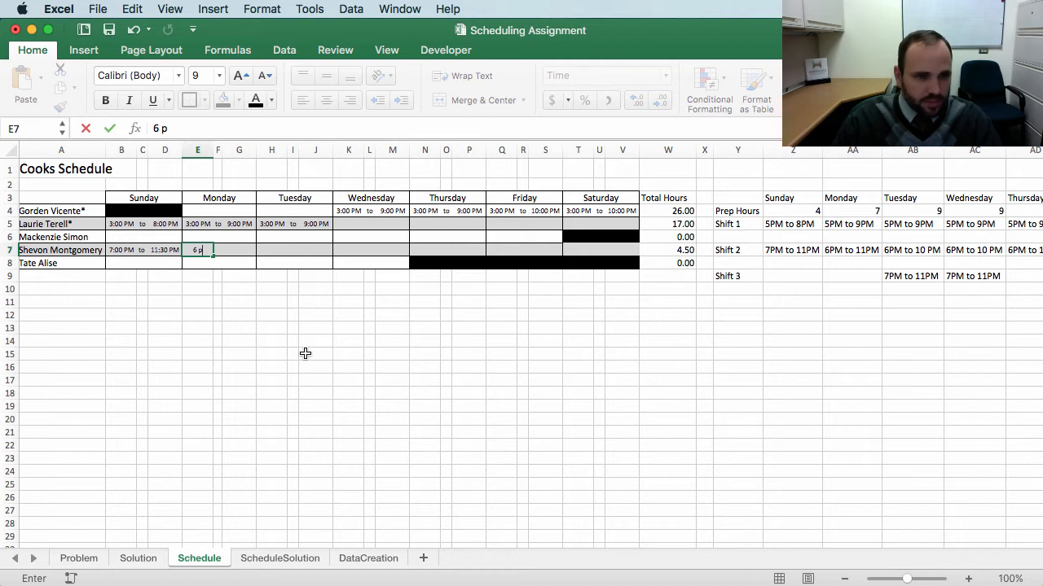
key("Tab")
type("to")
key("Tab")
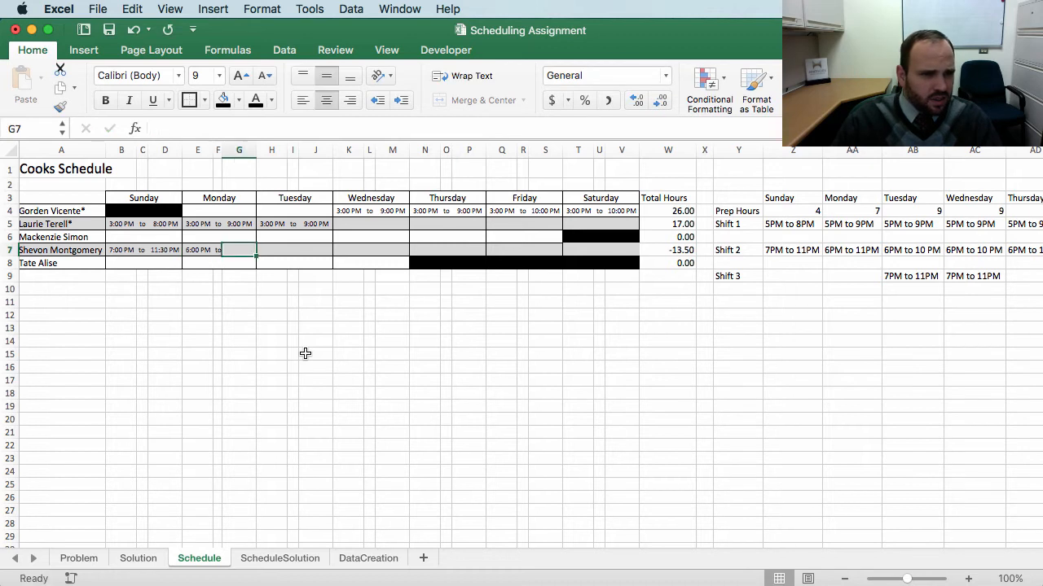
type("11:")
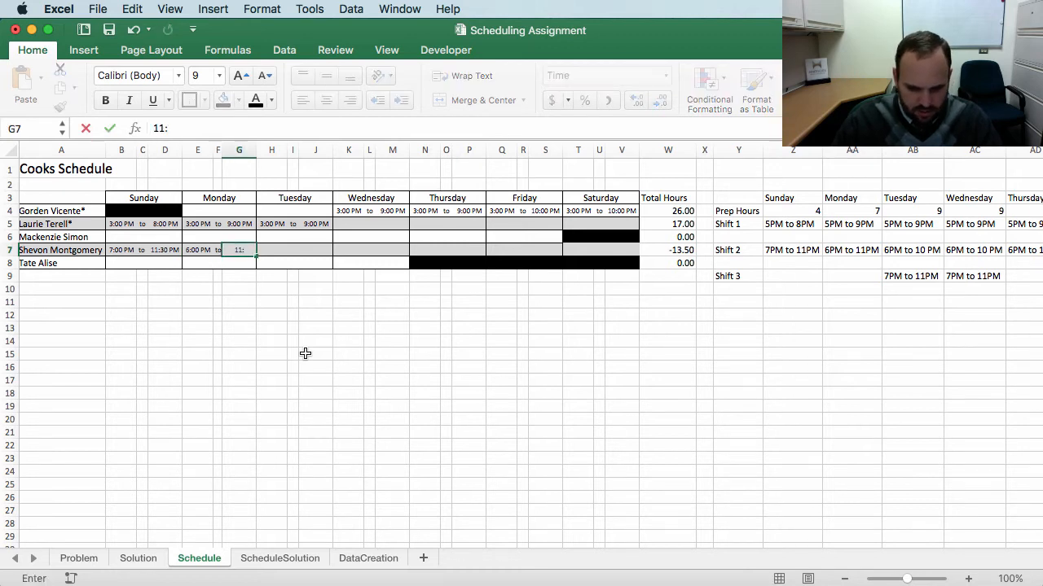
type("30 p")
key("Return")
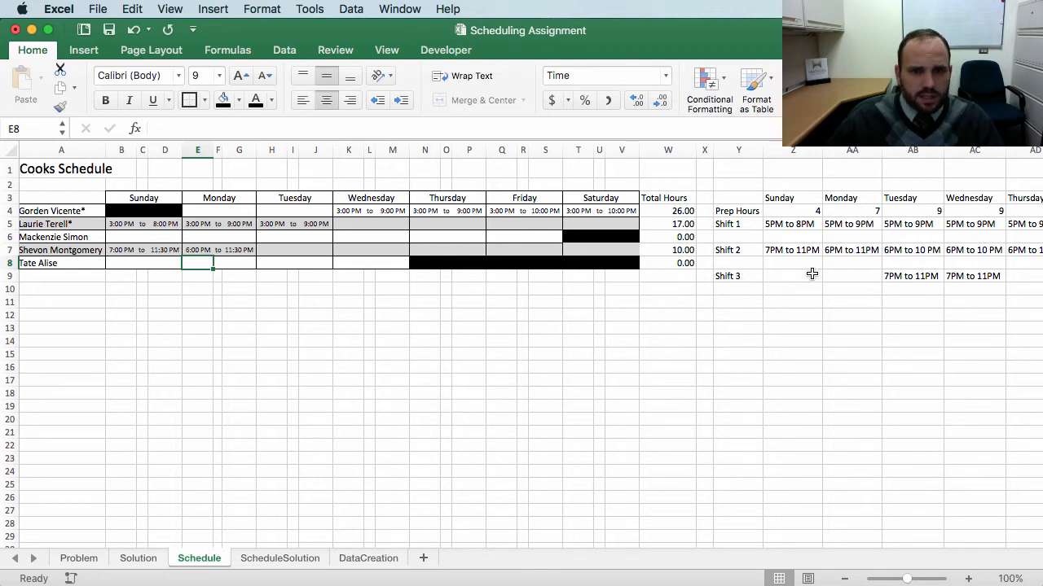
Step: Enter the row-7 cook's Tuesday shift as 6 PM to 10 PM
scroll(774, 275, "right", 2)
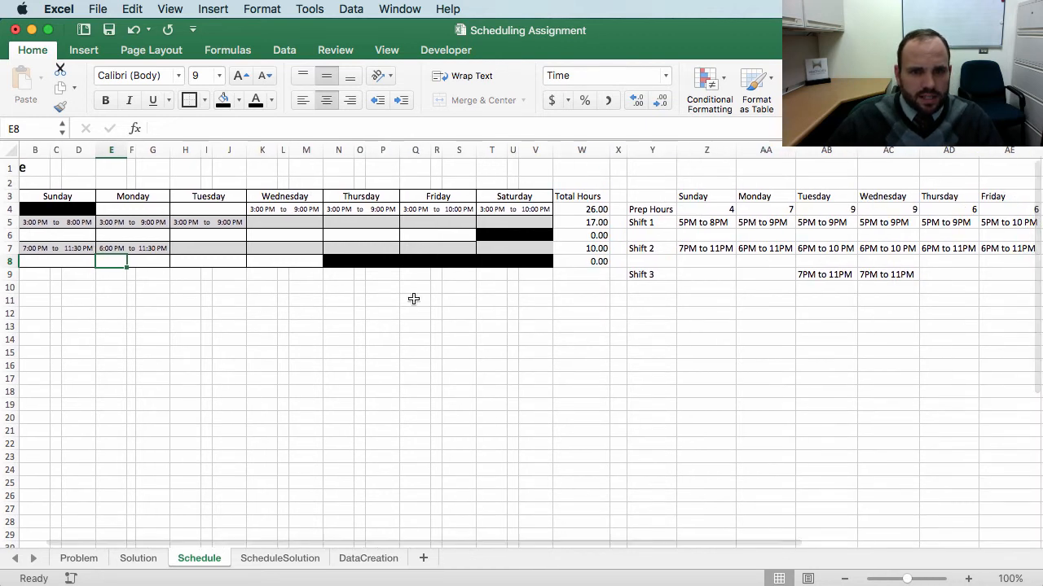
left_click(193, 248)
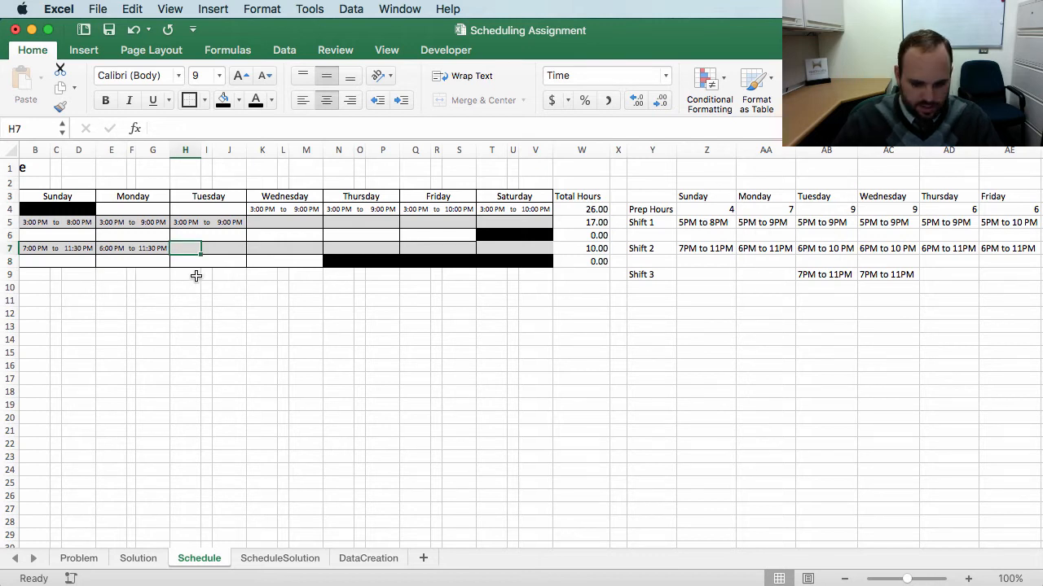
type("6")
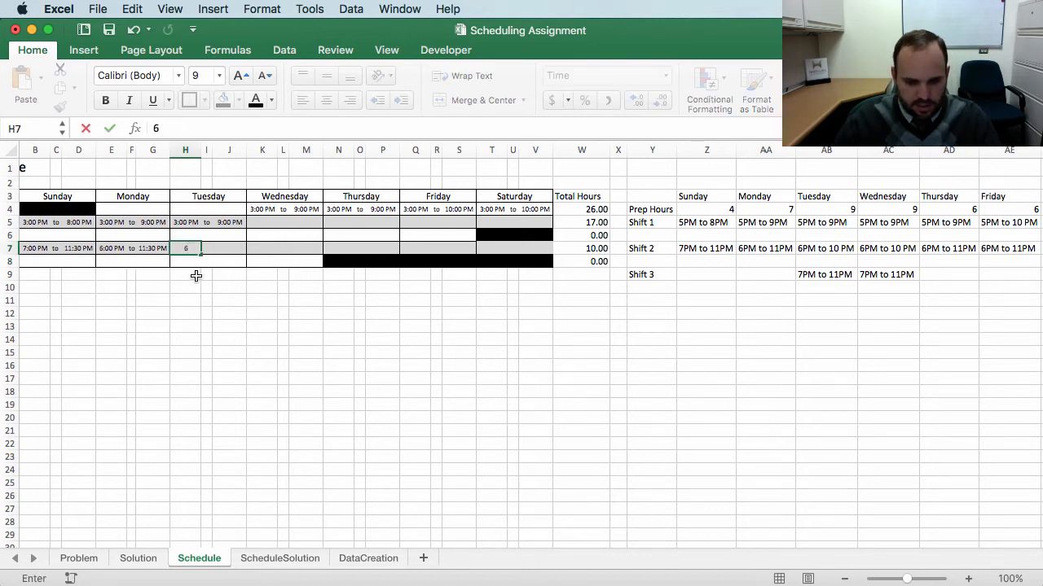
type(" t")
key("BackSpace")
key("BackSpace")
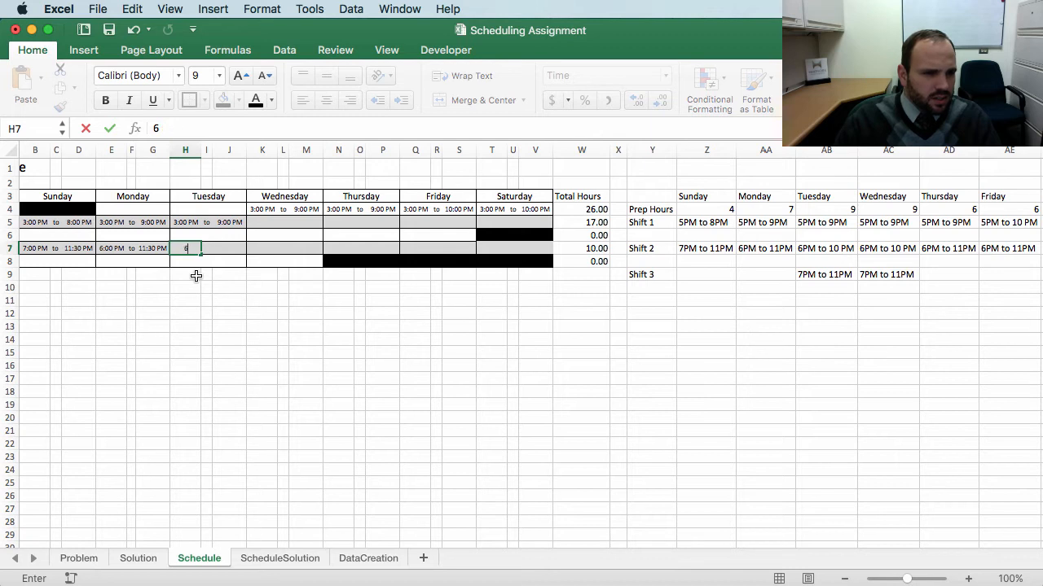
key("Tab")
key("Tab")
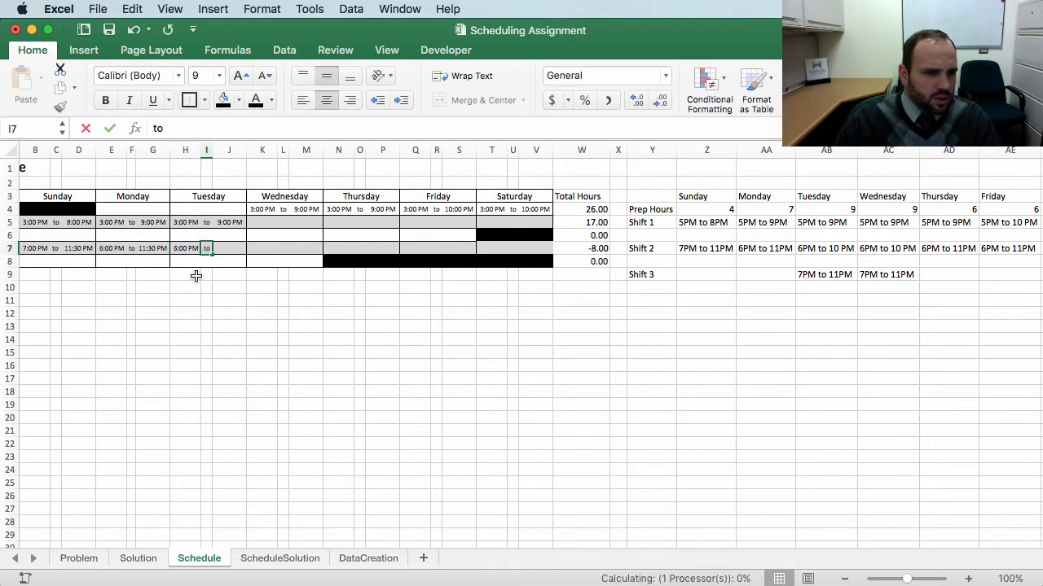
type("10 p")
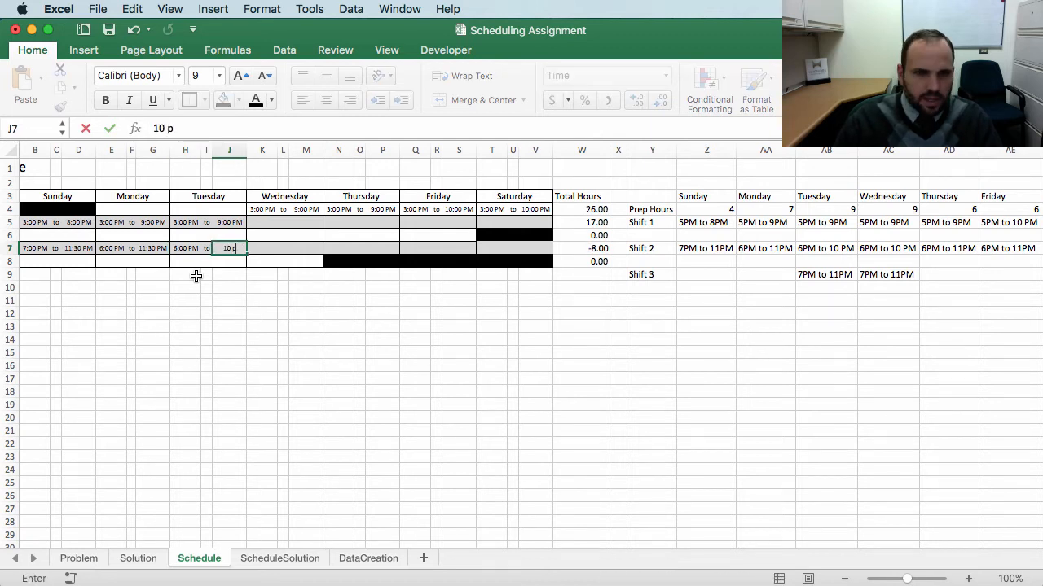
key("Return")
Step: Copy the row-7 cook's Tuesday shift into Wednesday
left_click_drag(186, 249, 227, 248)
key("super+c")
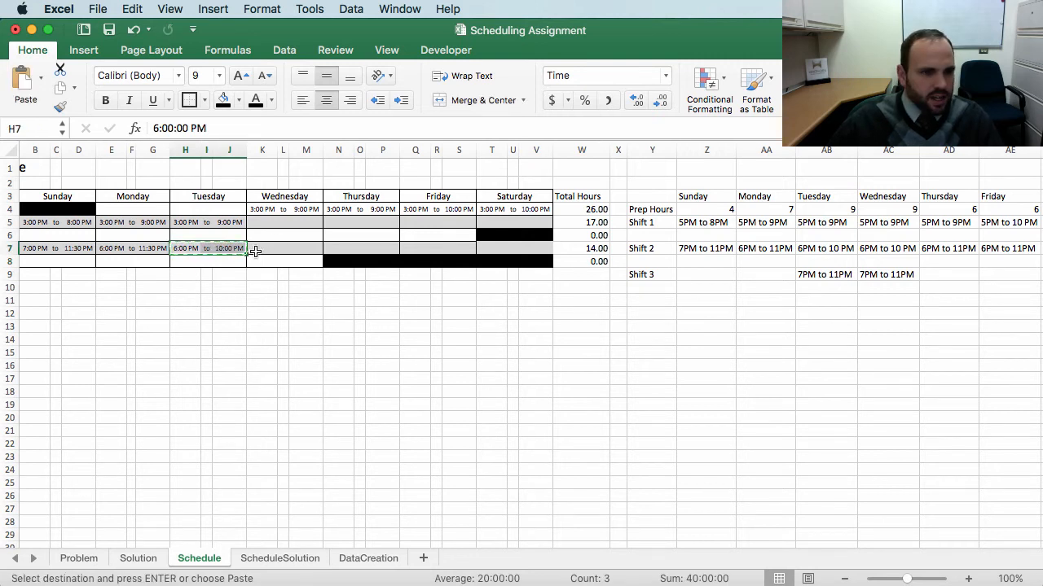
left_click(261, 249)
key("super+v")
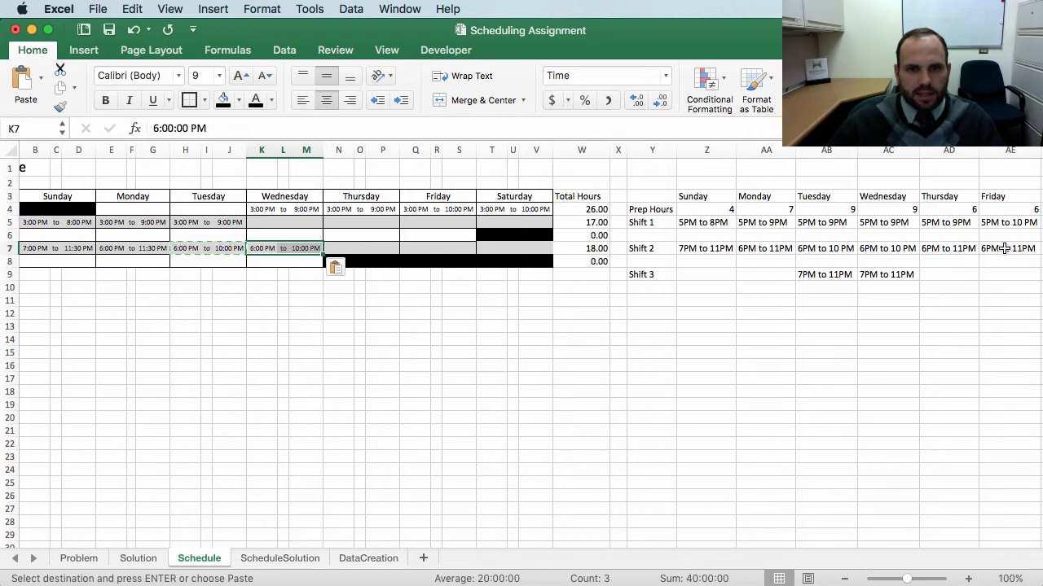
Step: Copy the row-7 cook's Monday shift of 6 PM to 11:30 PM into Thursday through Saturday
scroll(961, 287, "right", 4)
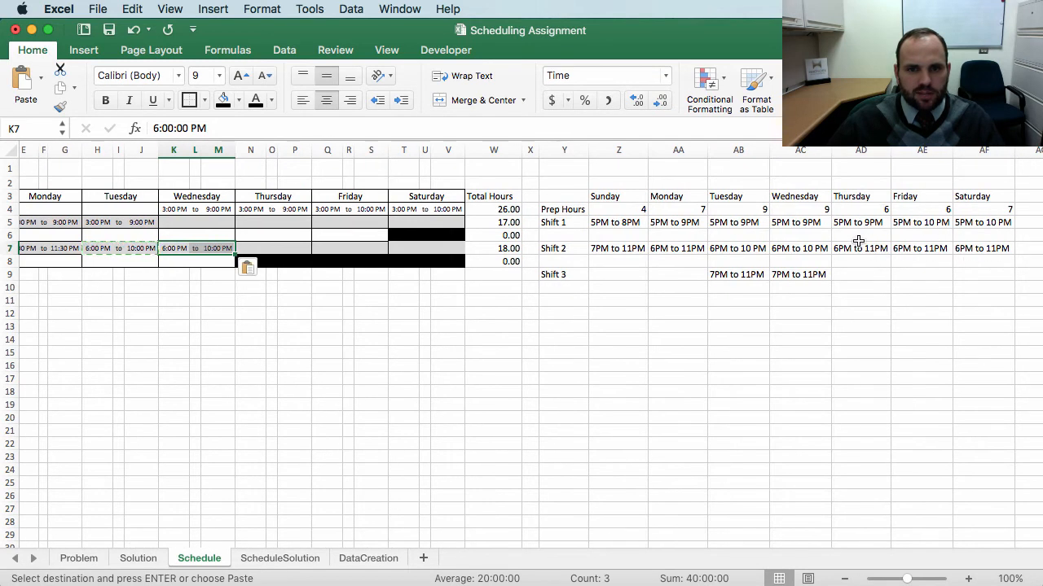
scroll(419, 319, "left", 3)
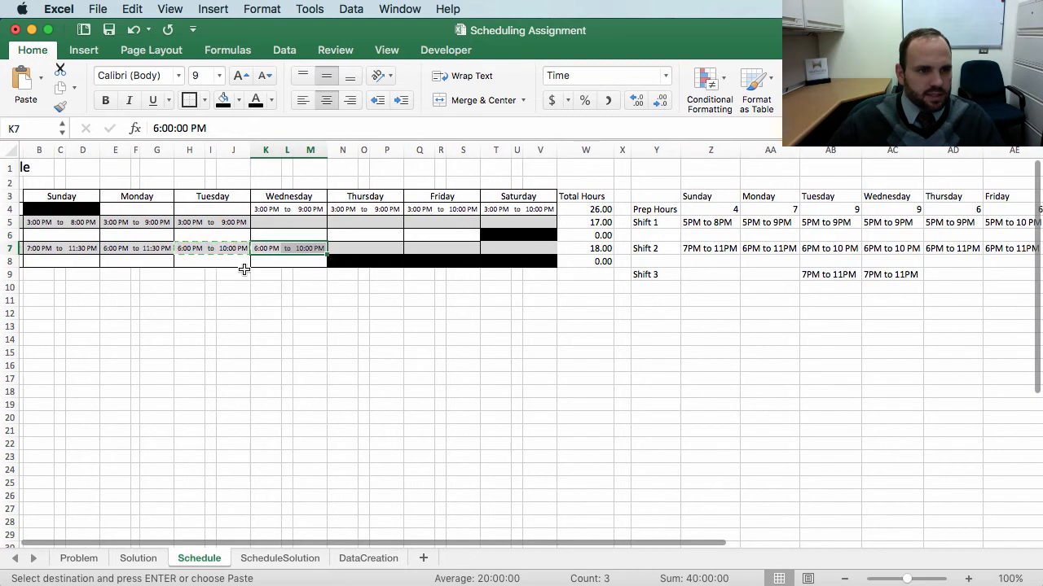
scroll(210, 278, "left", 2)
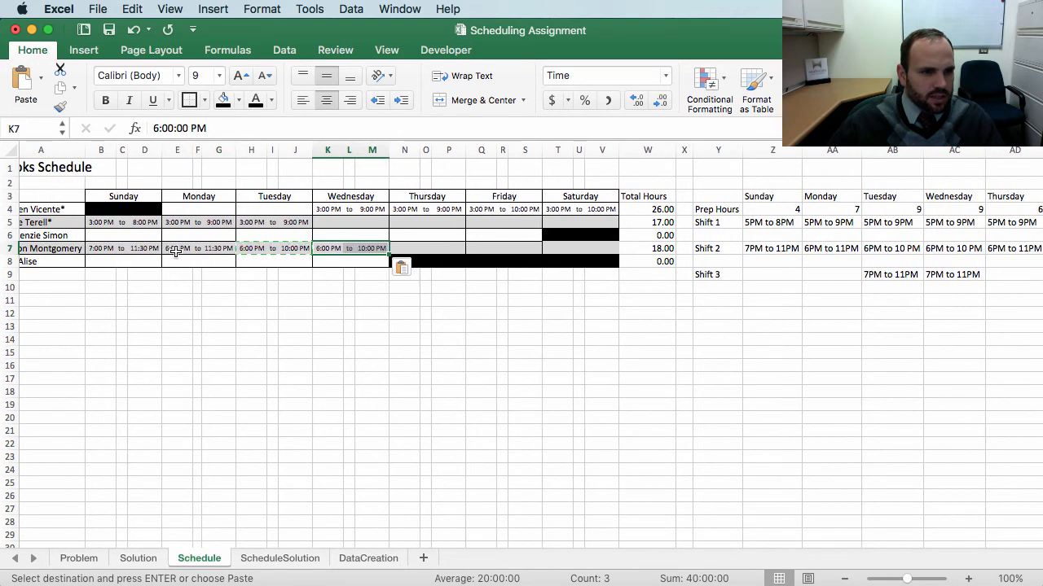
left_click_drag(174, 248, 218, 249)
key("super+c")
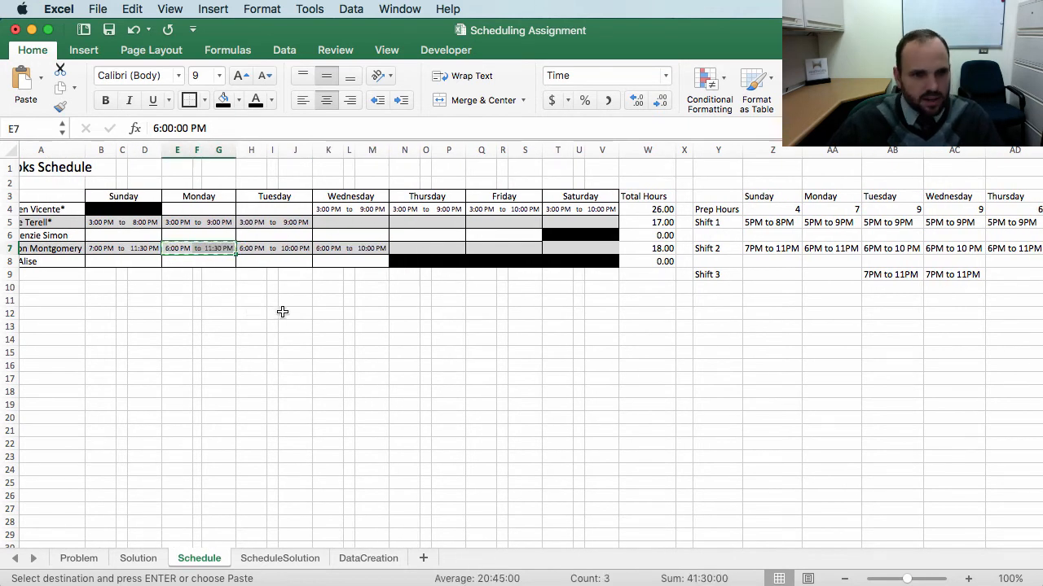
left_click_drag(400, 246, 593, 247)
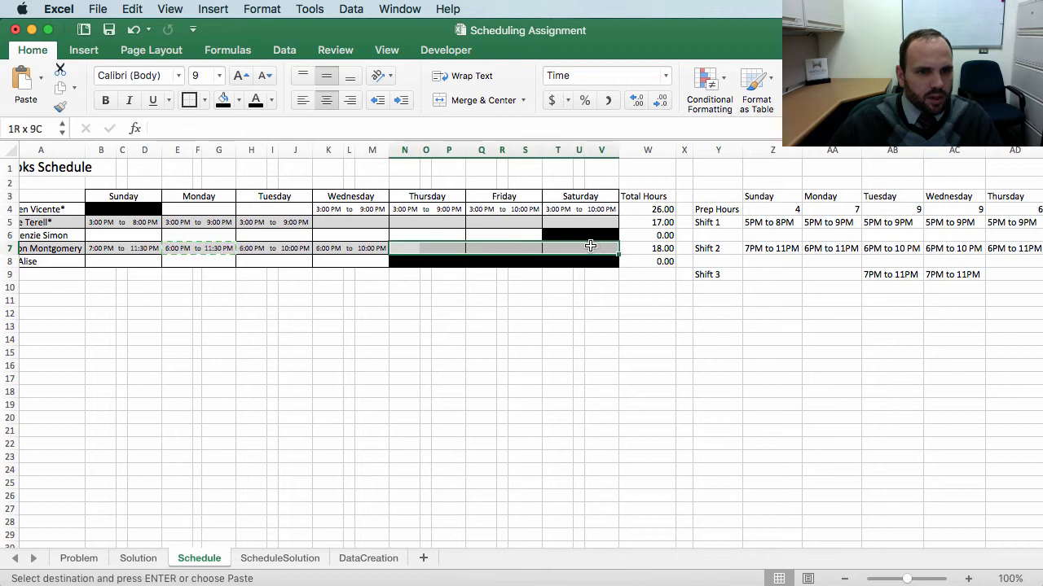
key("super+v")
left_click(427, 359)
left_click(482, 417)
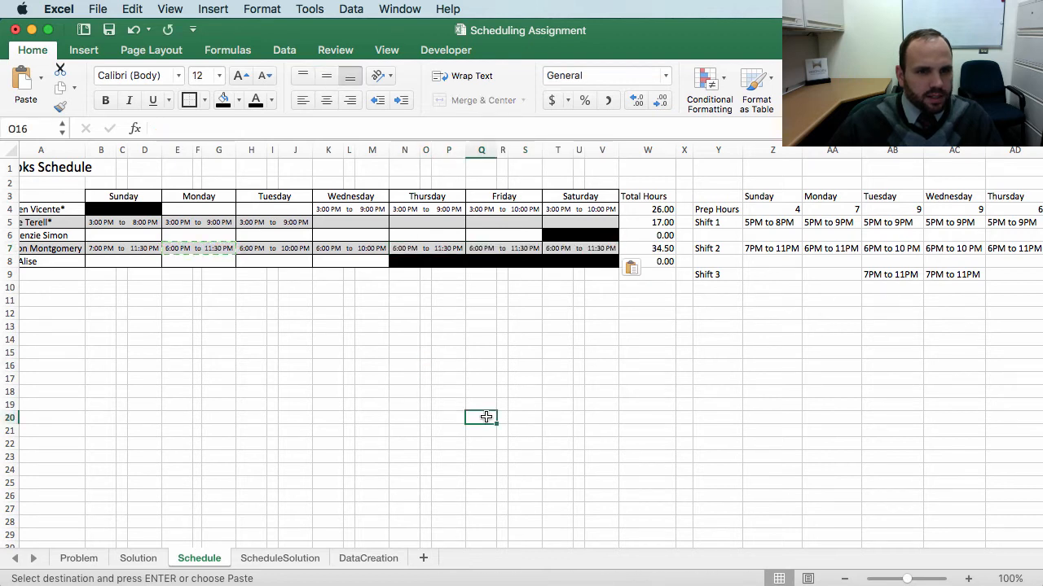
Step: Enter the row-8 cook's Tuesday shift as 7 PM to 11:30 PM
left_click_drag(102, 250, 599, 255)
left_click(381, 341)
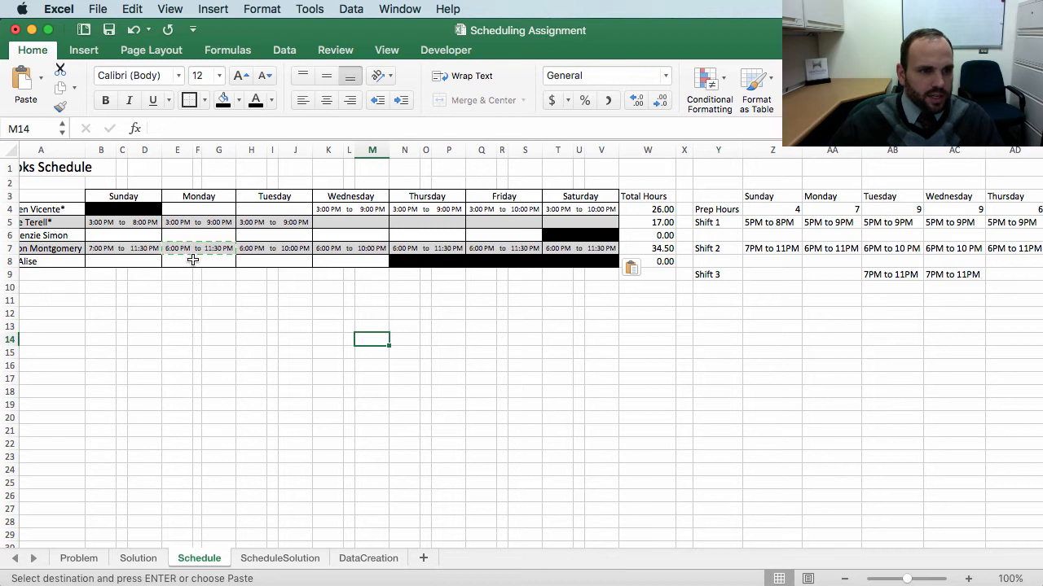
left_click(307, 343)
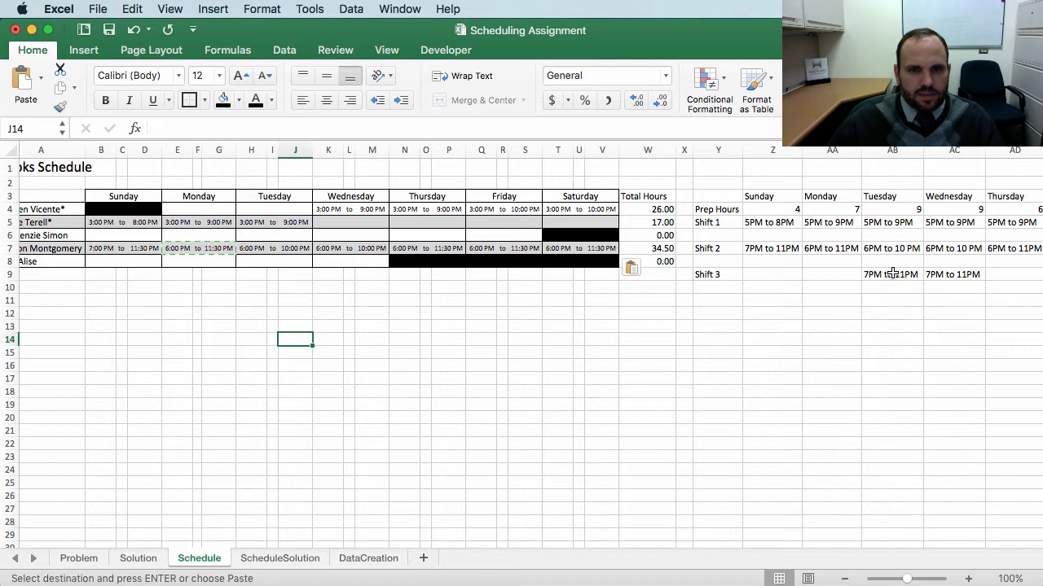
left_click_drag(892, 273, 949, 275)
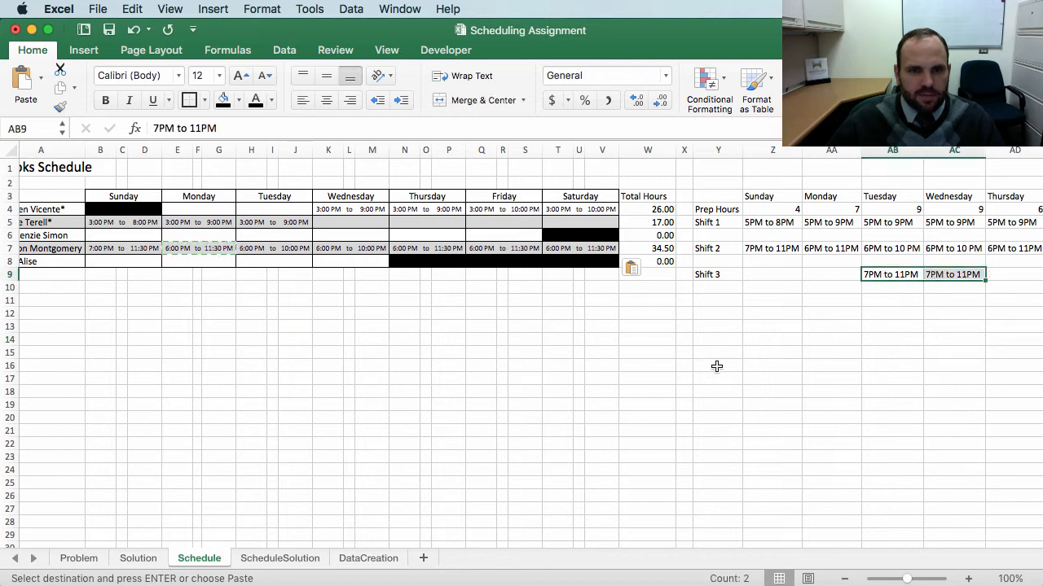
left_click(263, 260)
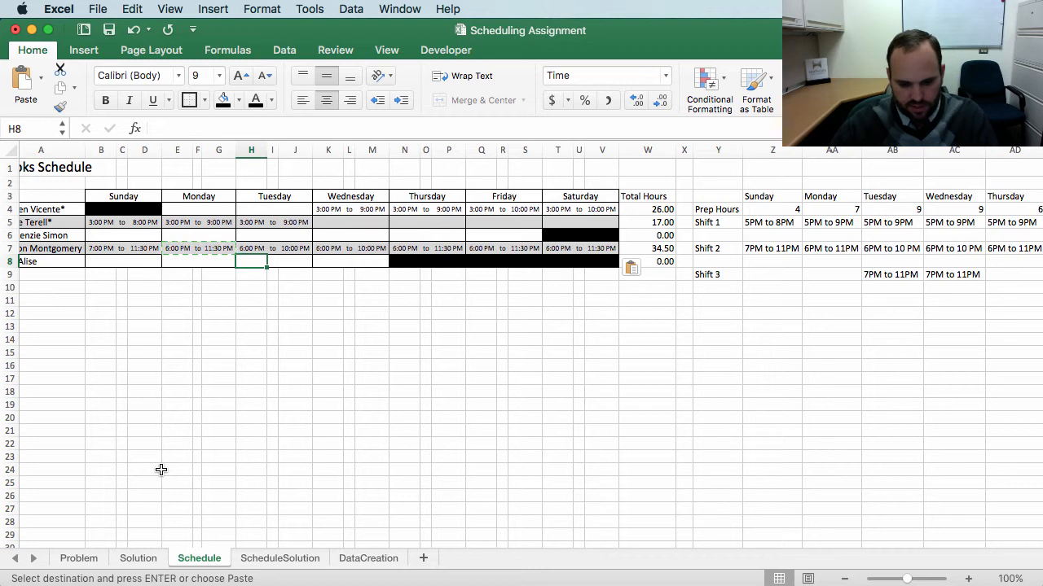
type("7")
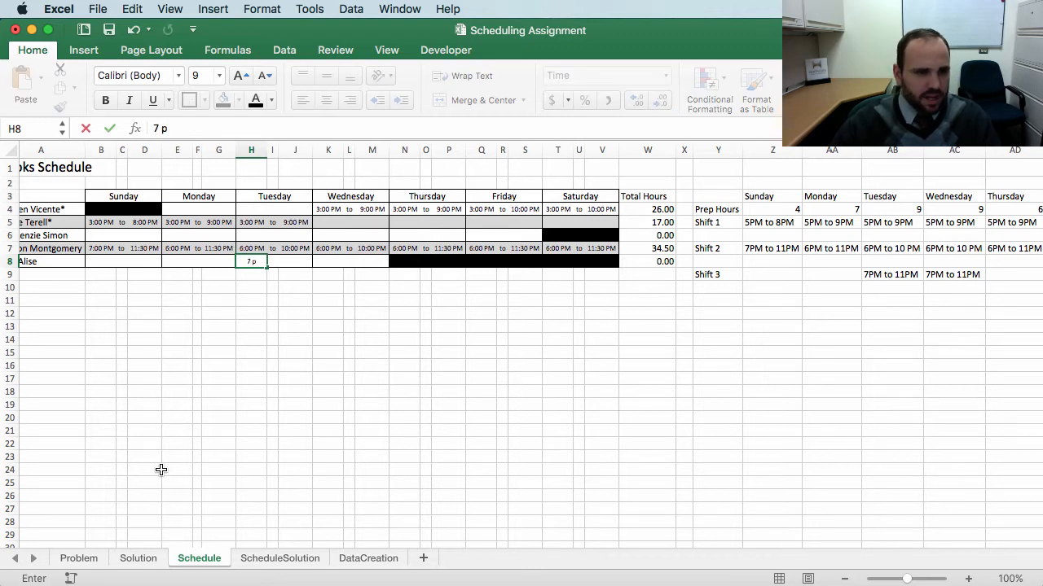
type(" p")
key("Tab")
type("to")
key("Tab")
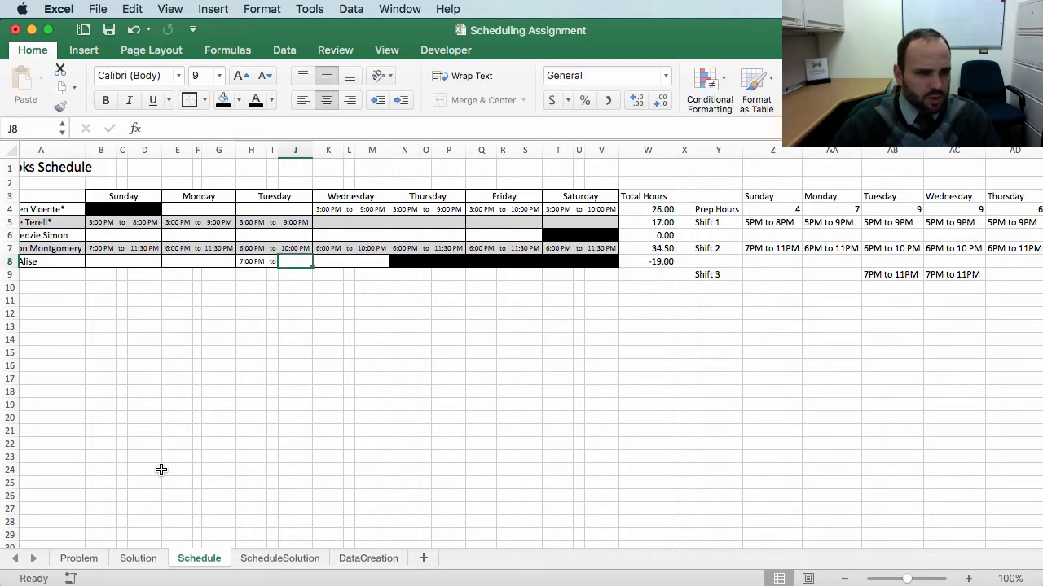
type("11:30 p")
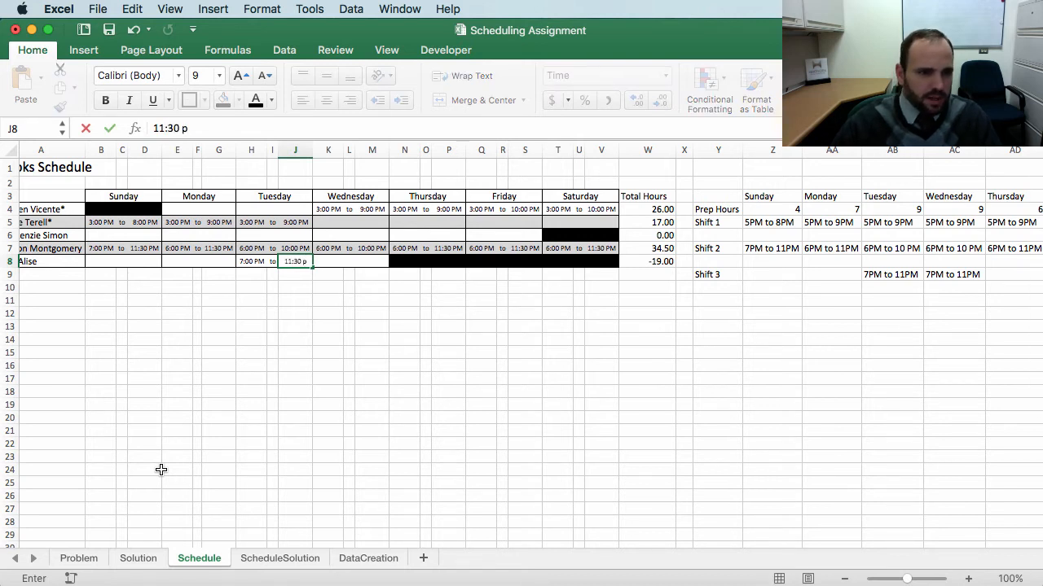
key("Tab")
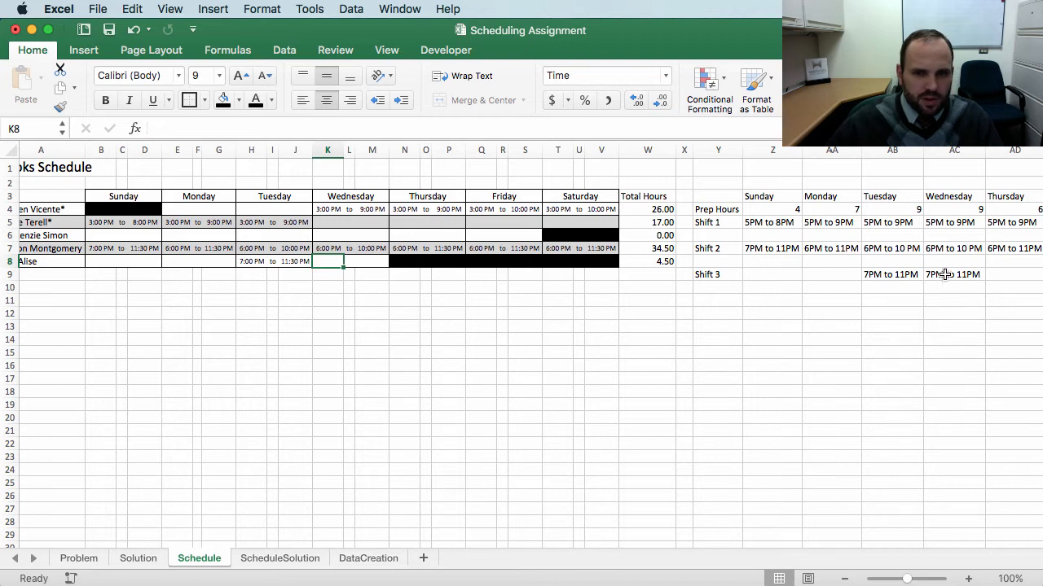
Step: Copy the row-8 cook's Tuesday shift into Wednesday
left_click_drag(253, 259, 310, 262)
scroll(311, 262, "left", 1)
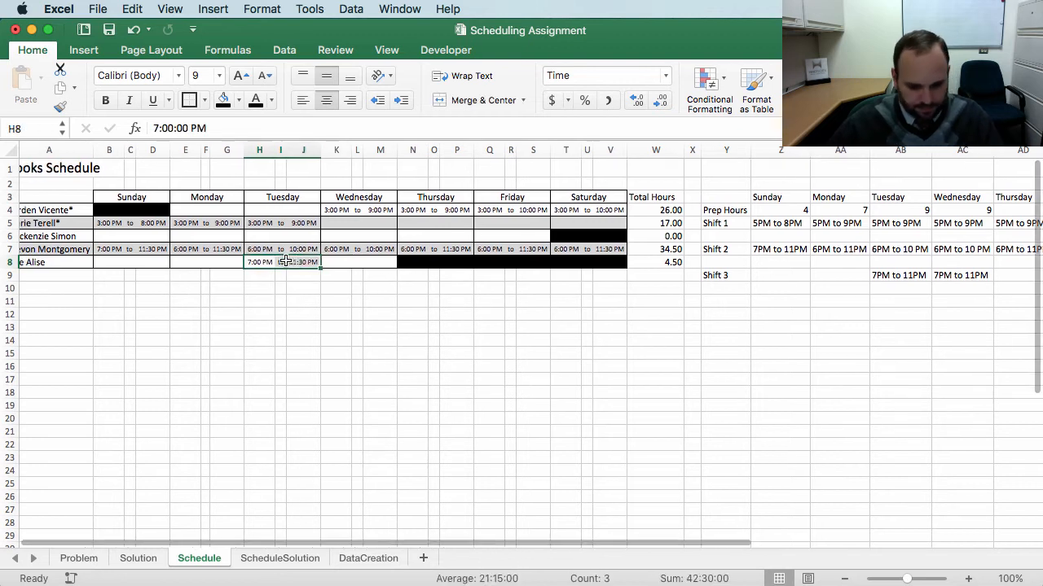
key("super+c")
left_click(336, 262)
key("super+v")
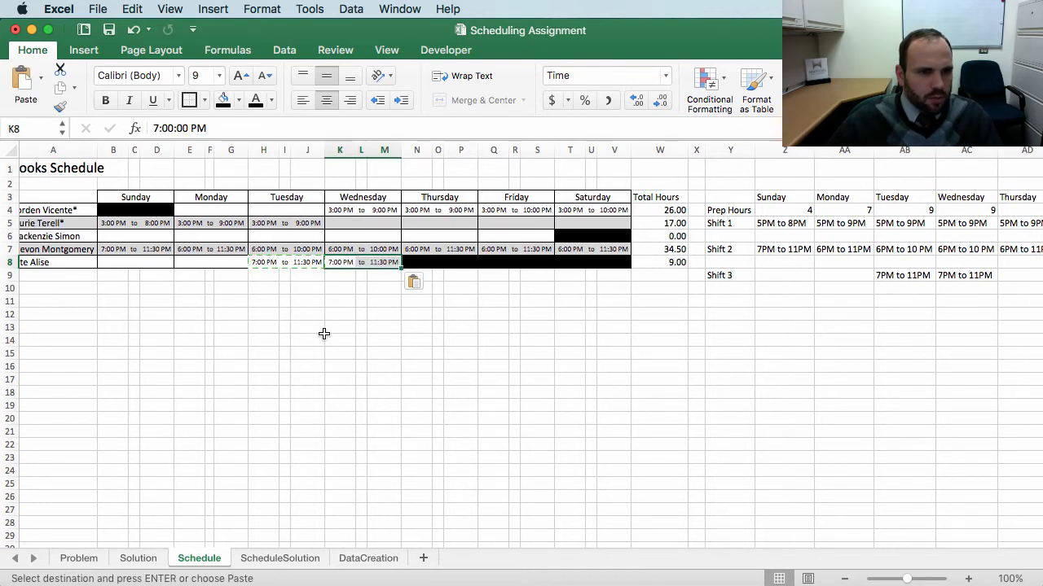
left_click(324, 334)
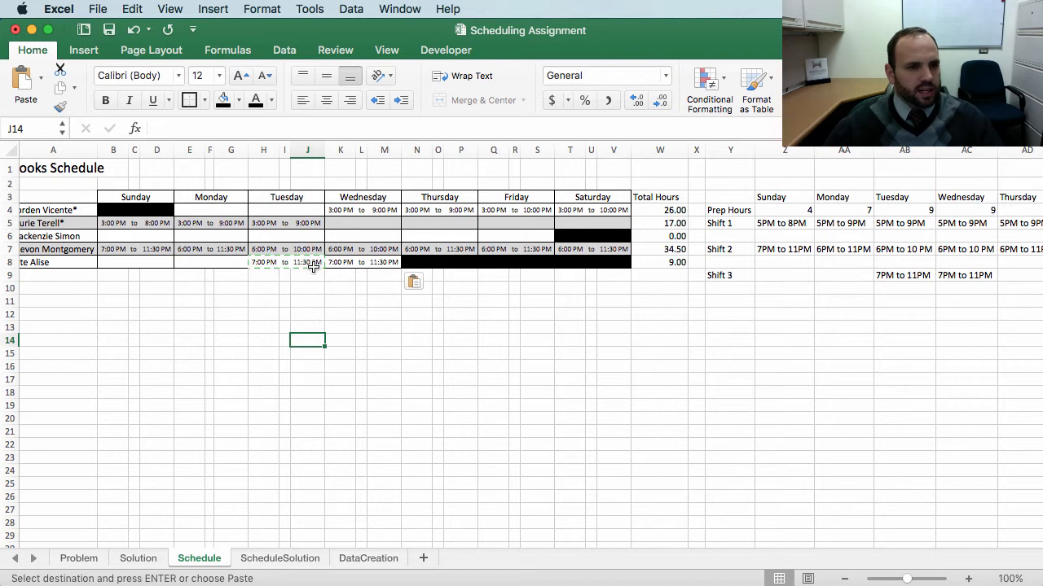
left_click(390, 328)
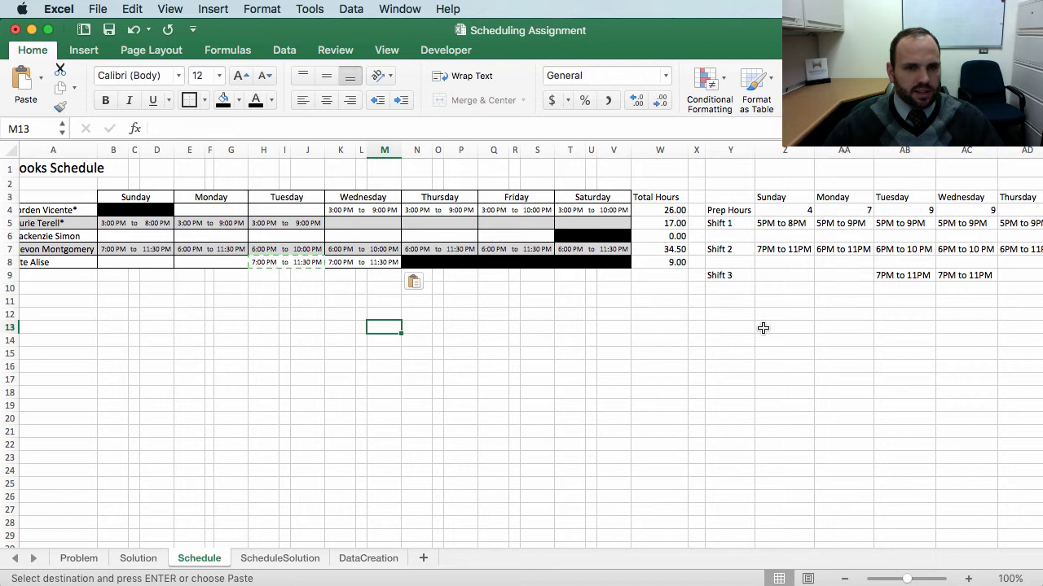
Step: Review the daily prep hours and shift times table beside the schedule
scroll(764, 327, "right", 3)
left_click_drag(693, 211, 996, 198)
scroll(787, 317, "right", 2)
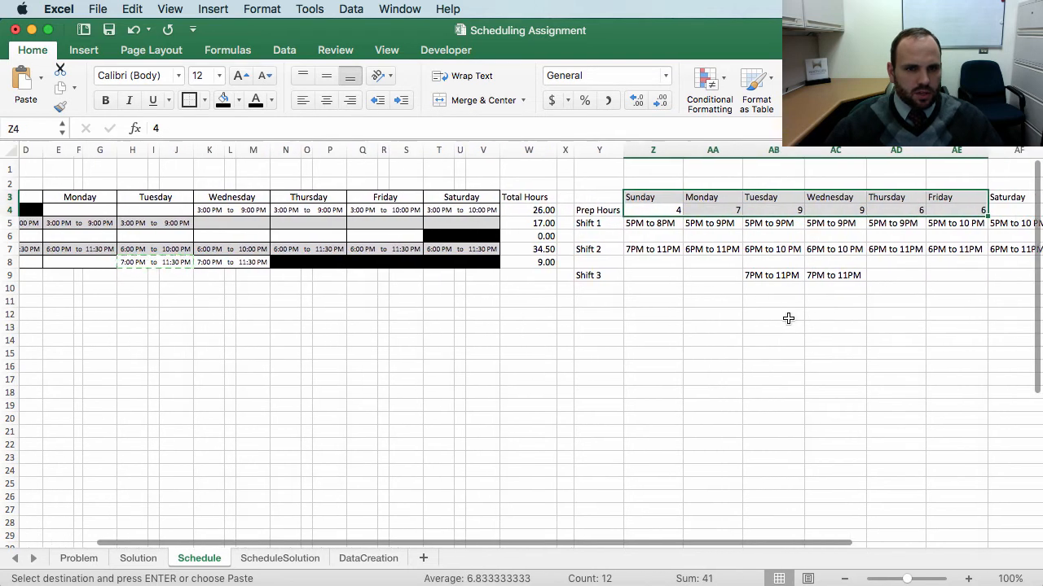
left_click_drag(664, 149, 962, 155)
scroll(365, 377, "left", 5)
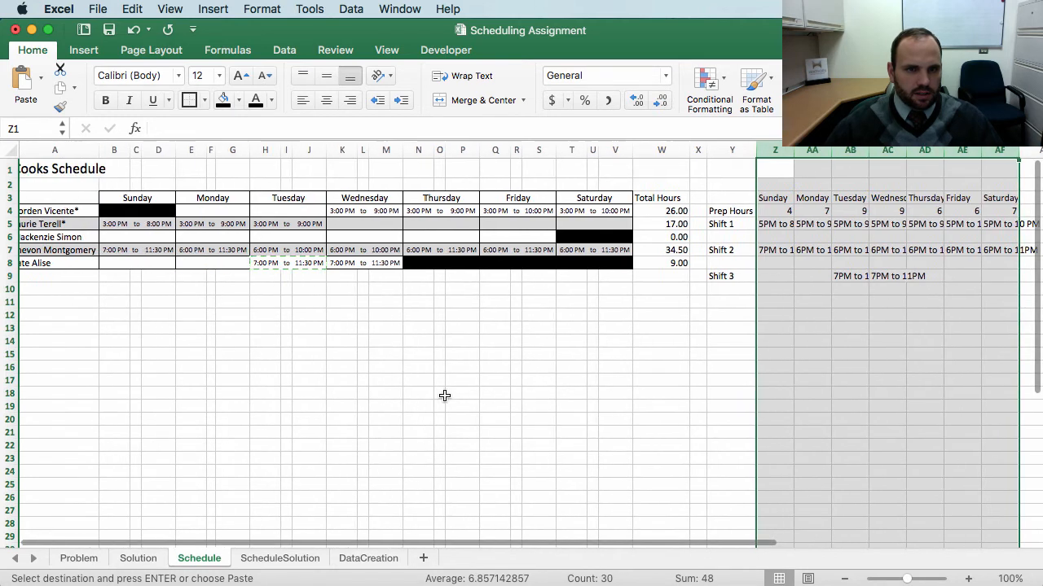
left_click(535, 420)
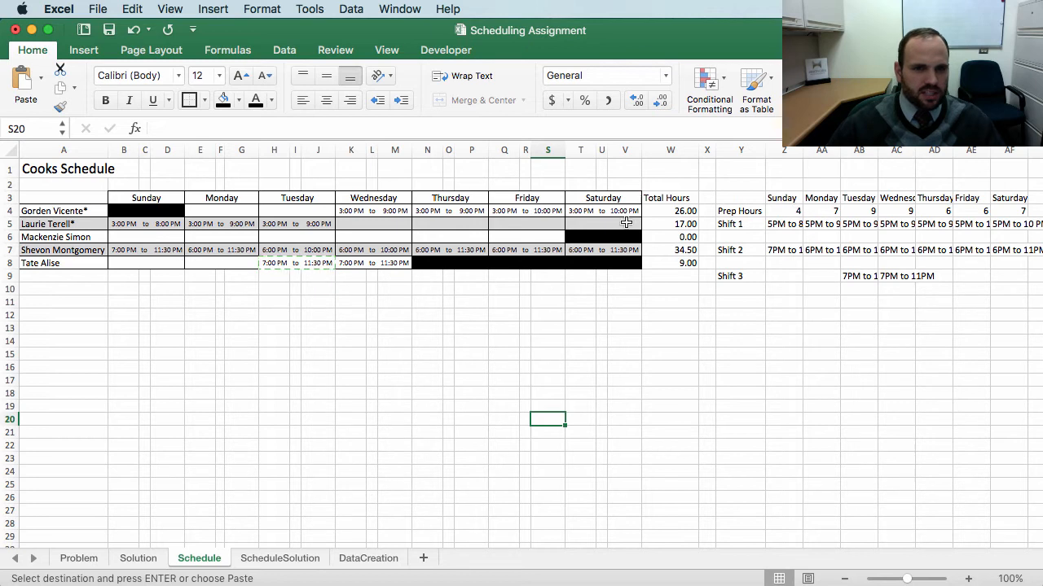
Step: Change the row-5 cook's Sunday start time to 1 PM
left_click(119, 223)
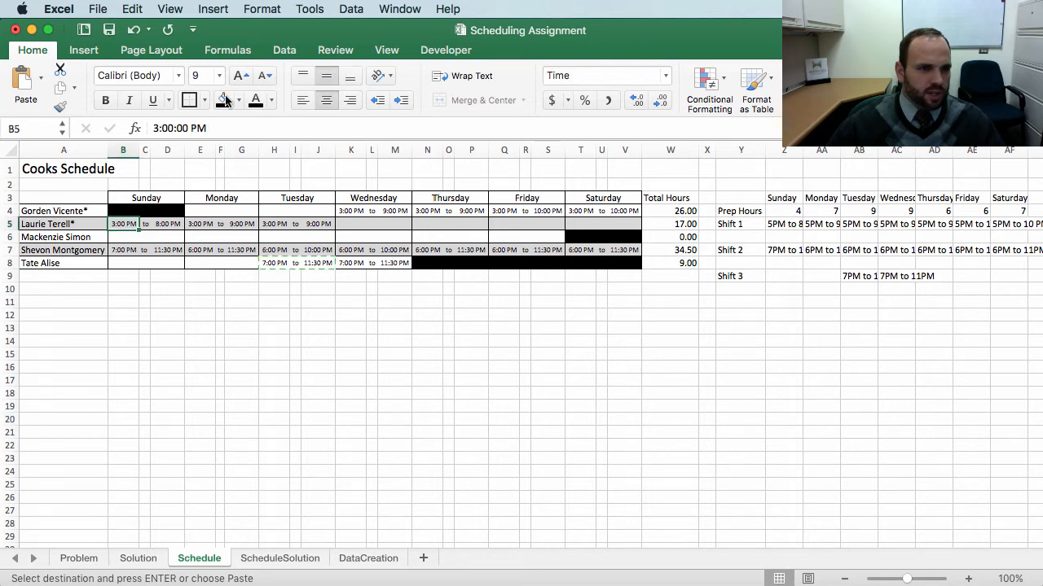
left_click(159, 129)
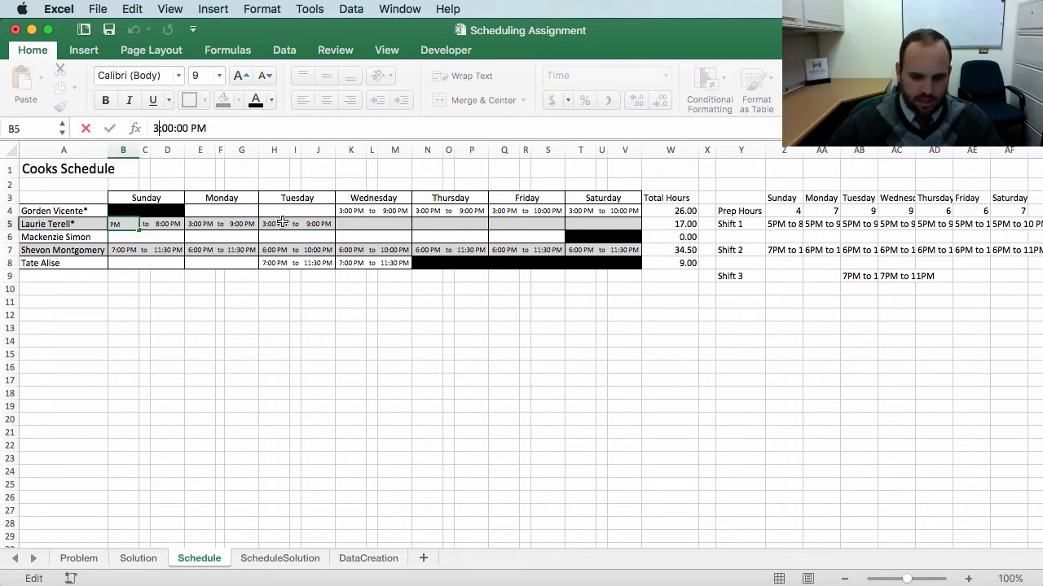
key("BackSpace")
type("1")
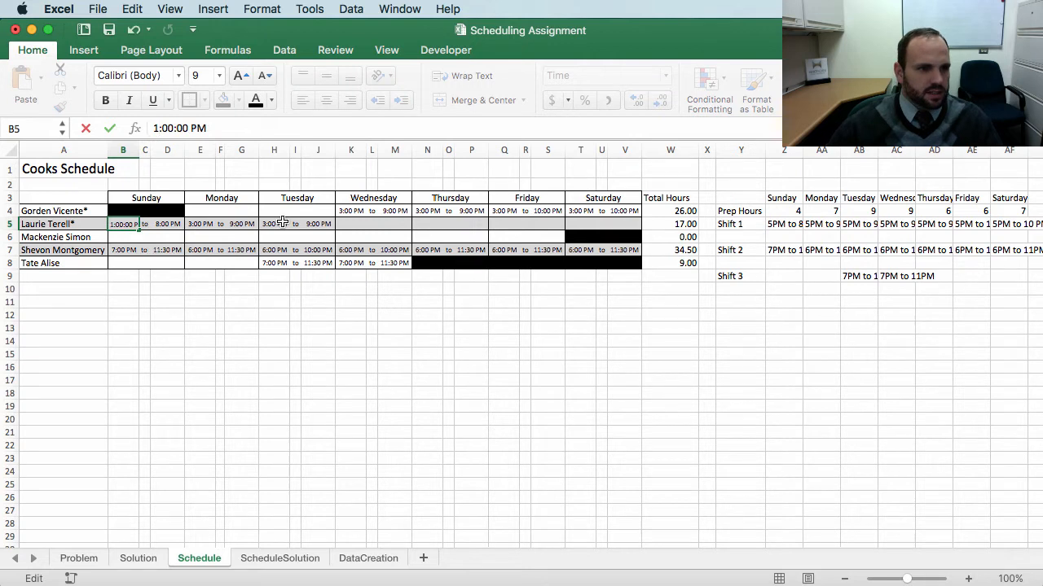
key("Return")
Step: Change the row-7 cook's Sunday start time to 5 PM
left_click(122, 251)
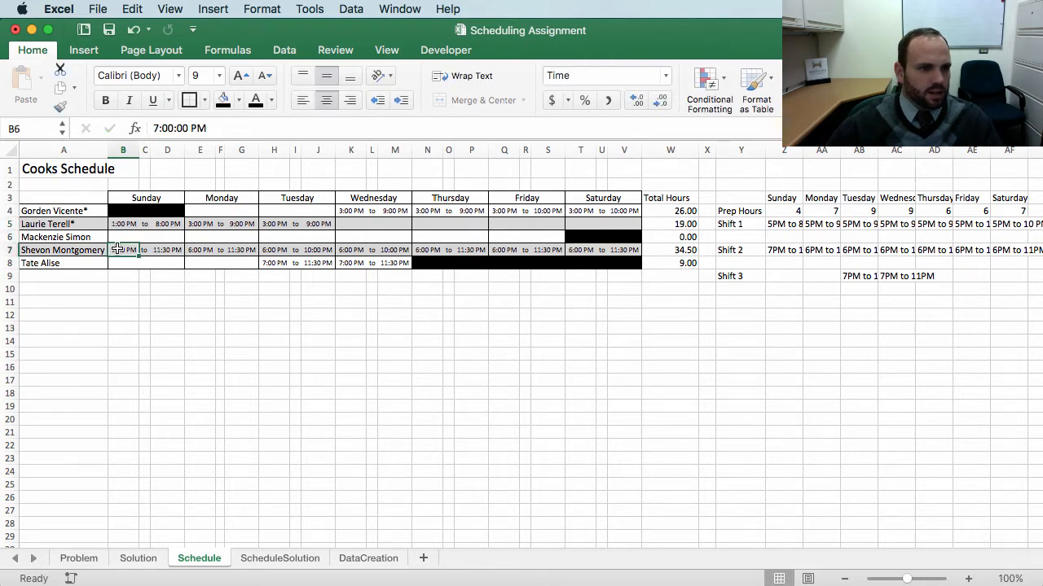
left_click(159, 128)
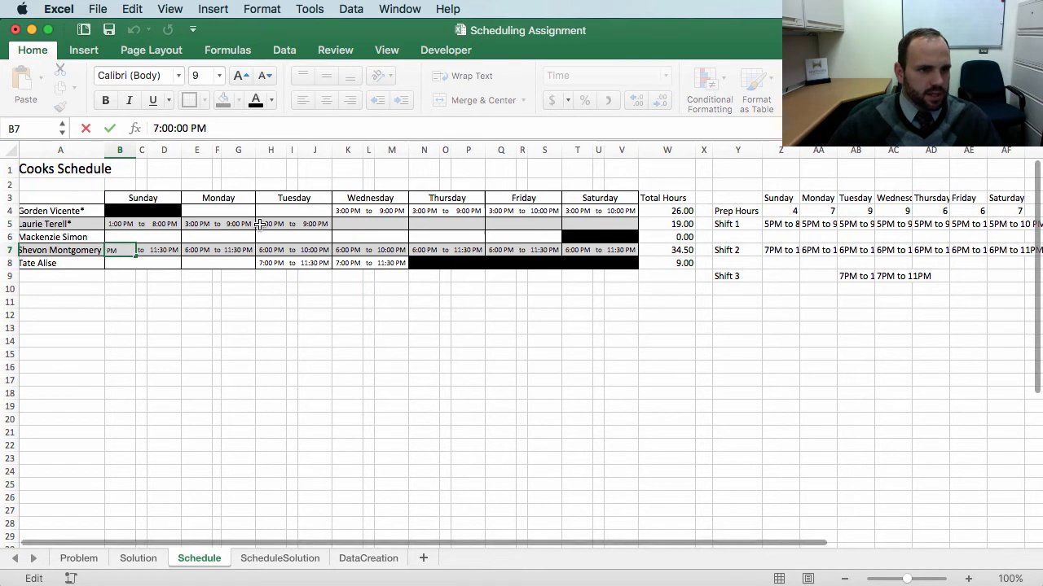
key("BackSpace")
type("5")
key("Return")
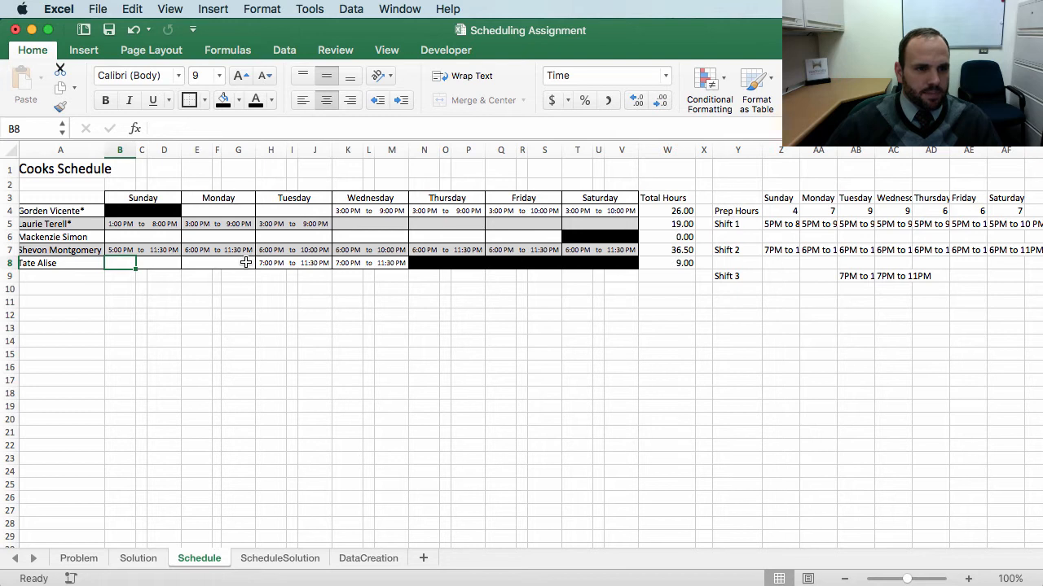
Step: Change the row-5 cook's Monday start time to 12 PM
left_click_drag(245, 263, 204, 208)
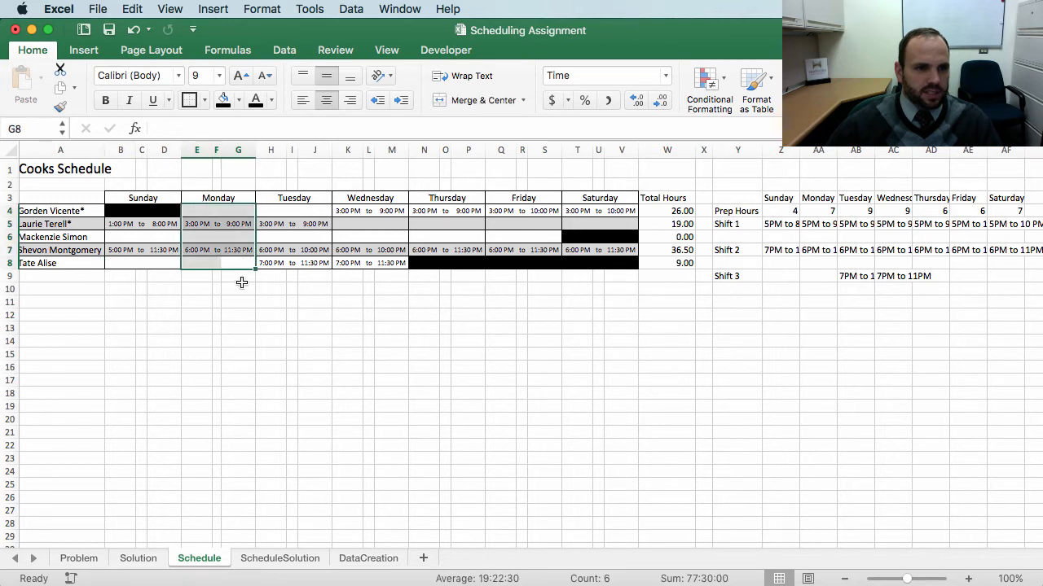
left_click(226, 299)
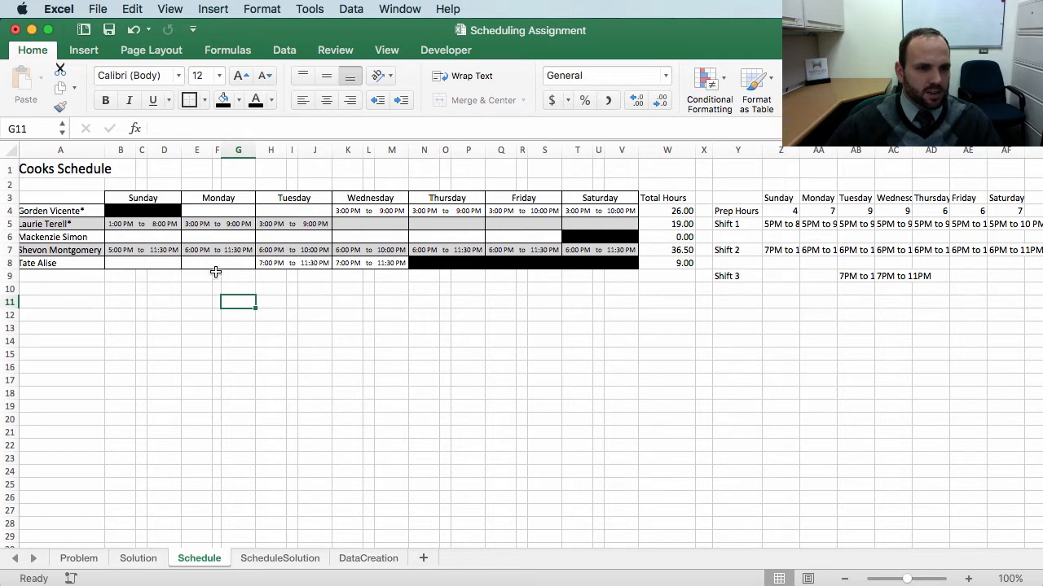
left_click(823, 212)
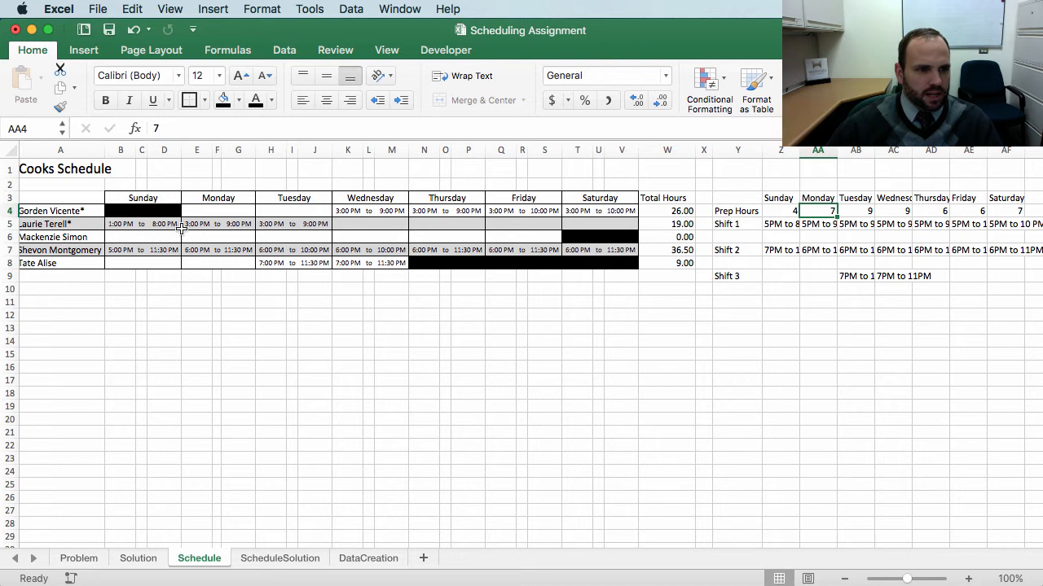
scroll(247, 249, "right", 1)
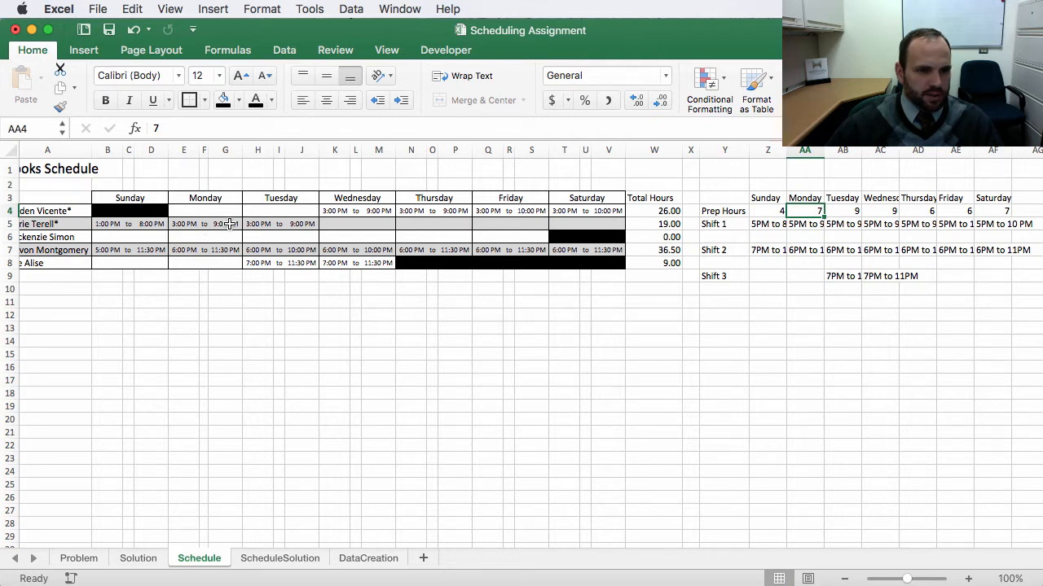
left_click(184, 224)
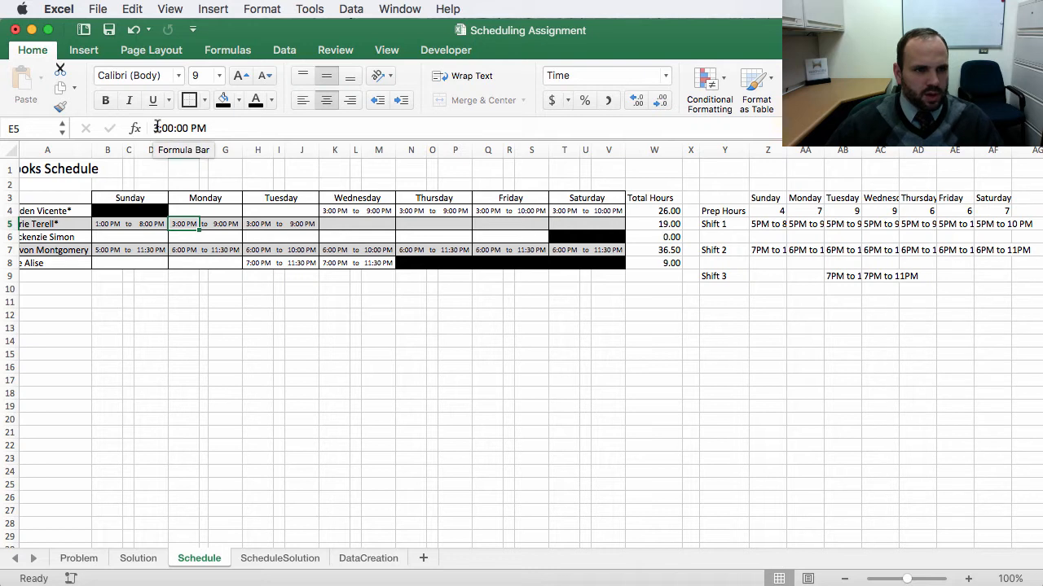
left_click(157, 128)
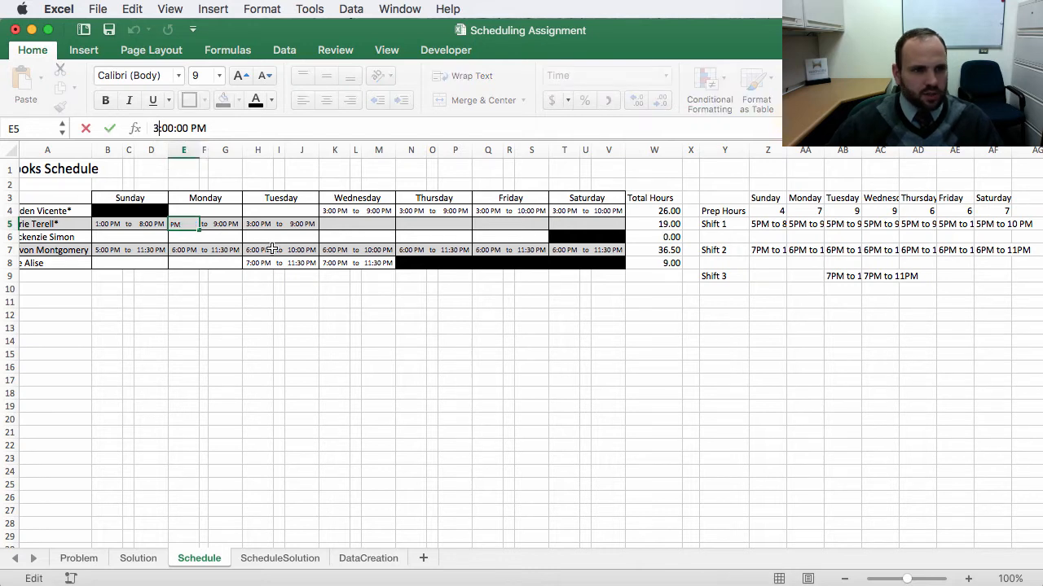
key("BackSpace")
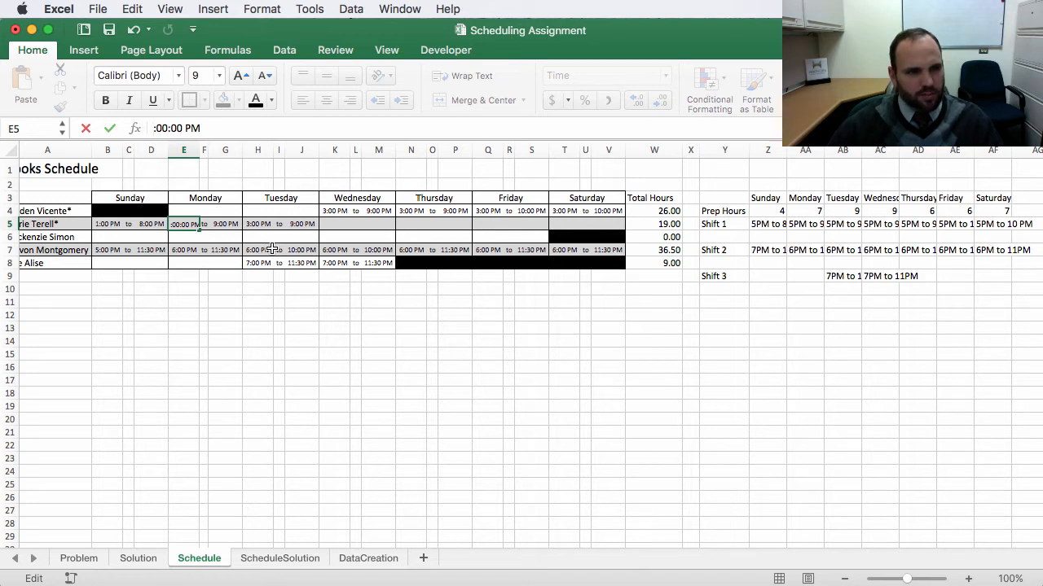
type("12")
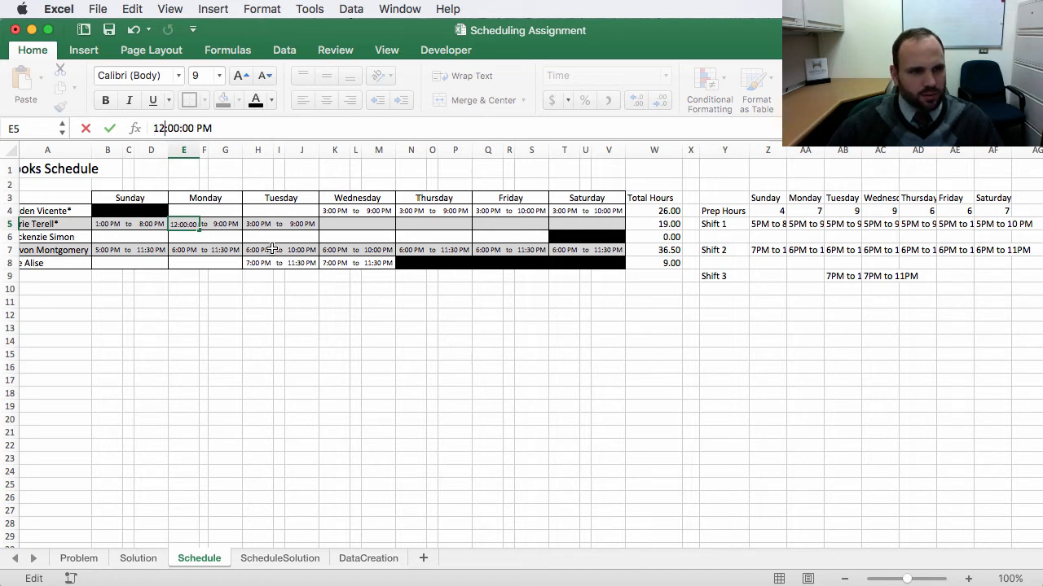
key("Return")
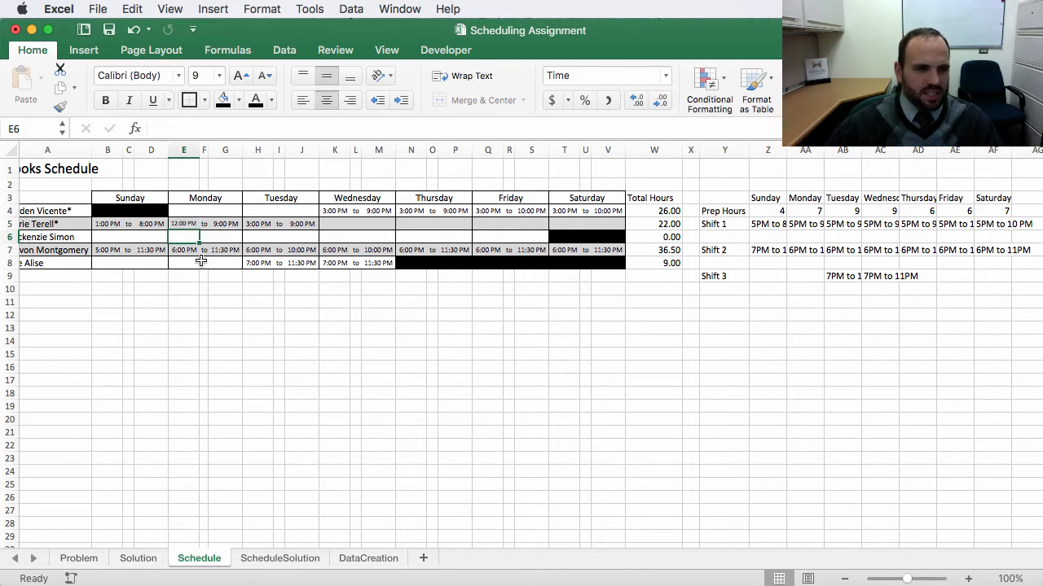
Step: Change the row-7 cook's Monday start time to 2 PM
left_click_drag(192, 252, 187, 264)
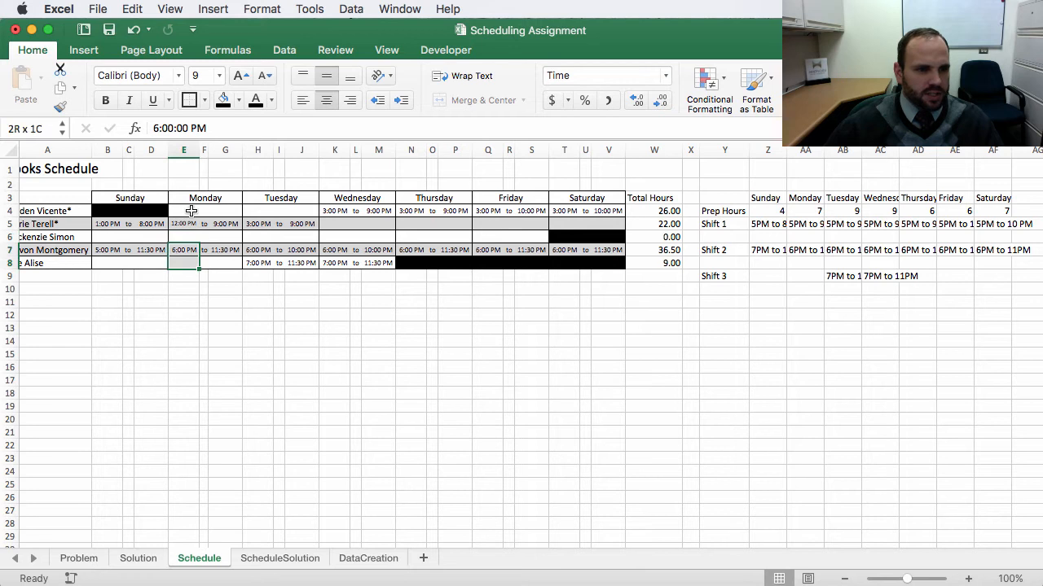
left_click(156, 128)
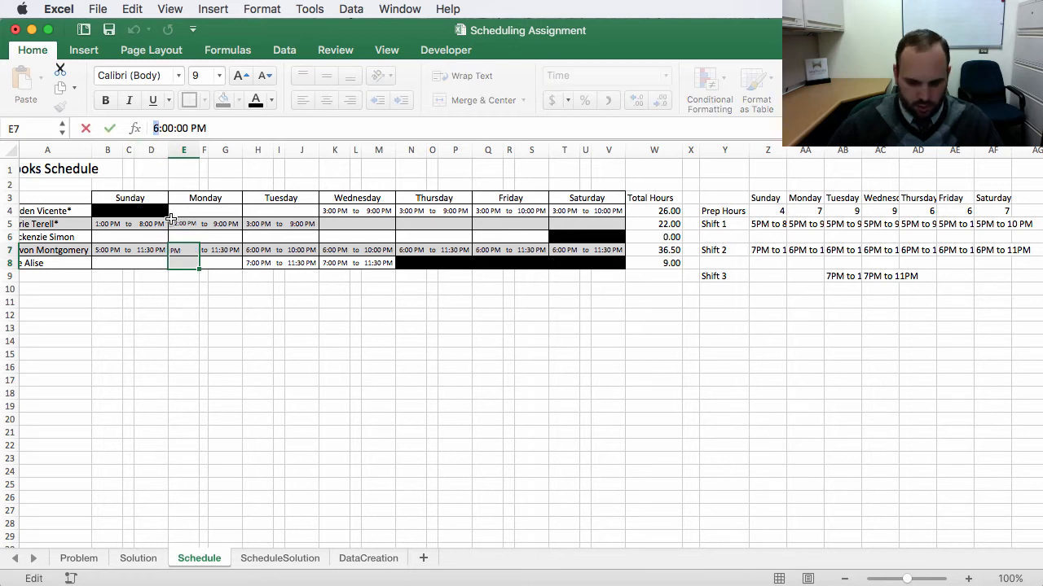
key("Delete")
type("2")
key("Return")
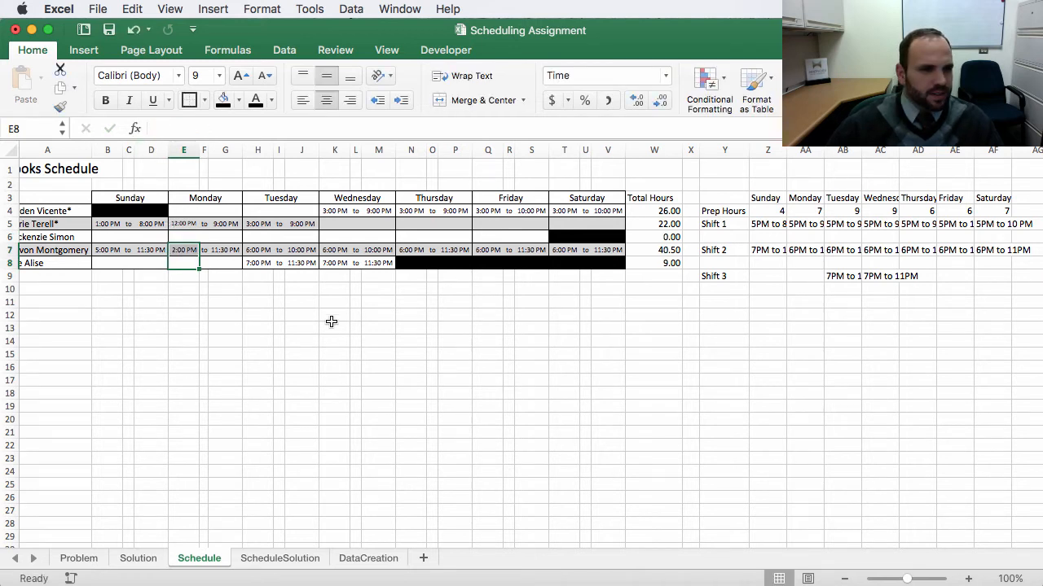
Step: Change the row-5 cook's Tuesday start time to 12 PM
left_click(257, 314)
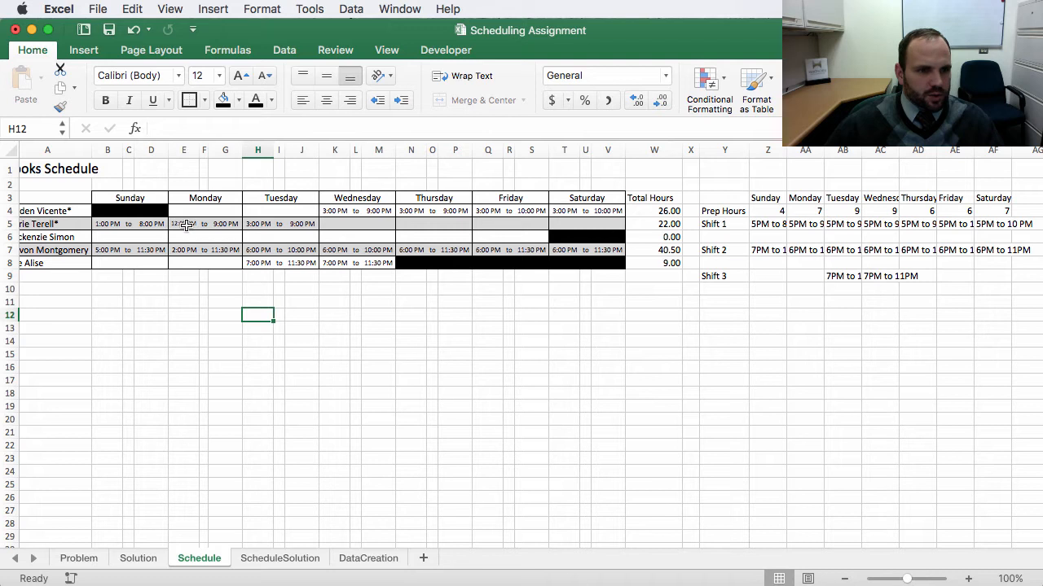
left_click_drag(262, 198, 615, 248)
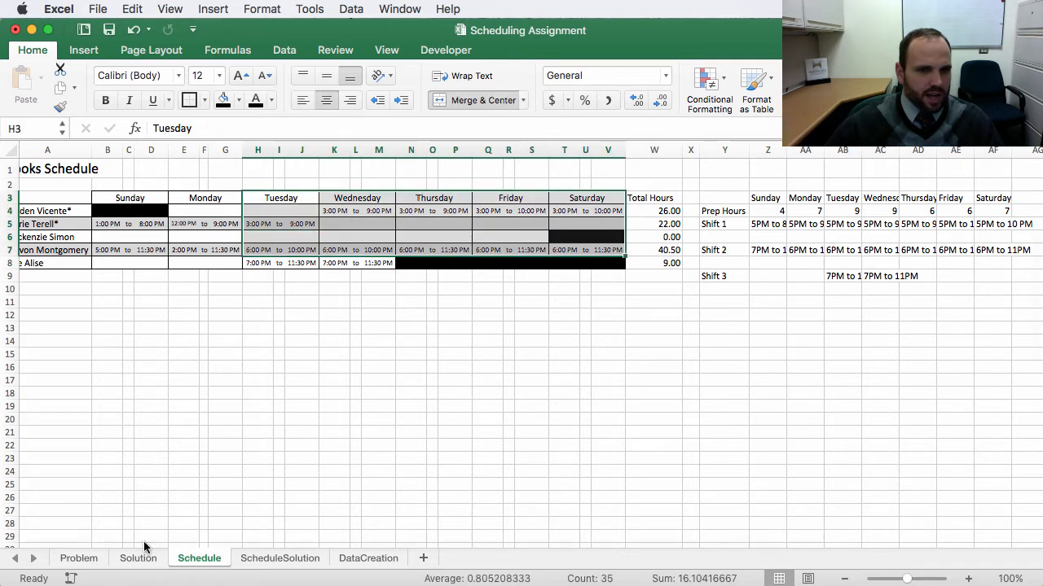
left_click(181, 348)
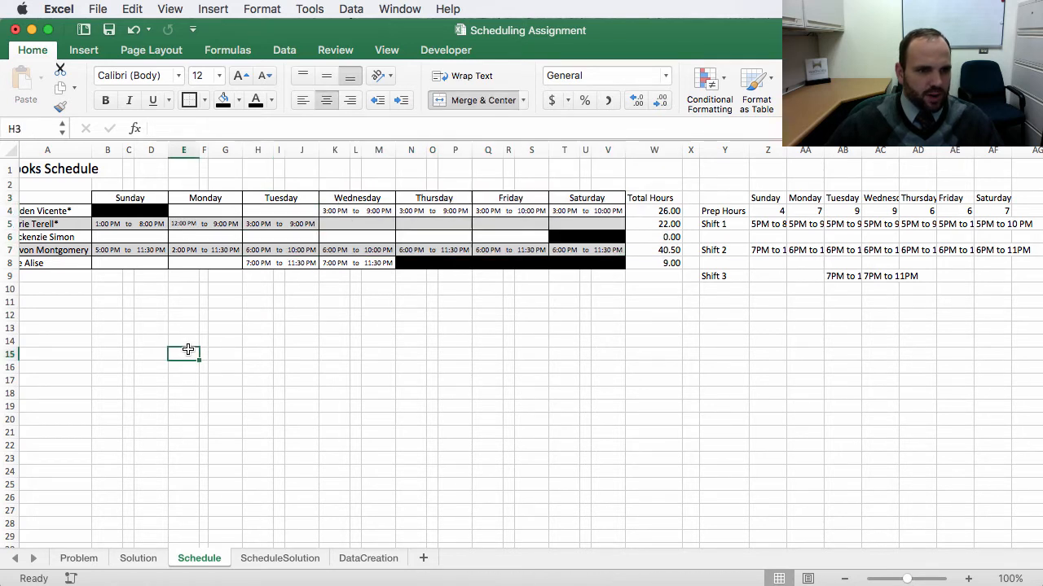
left_click(260, 223)
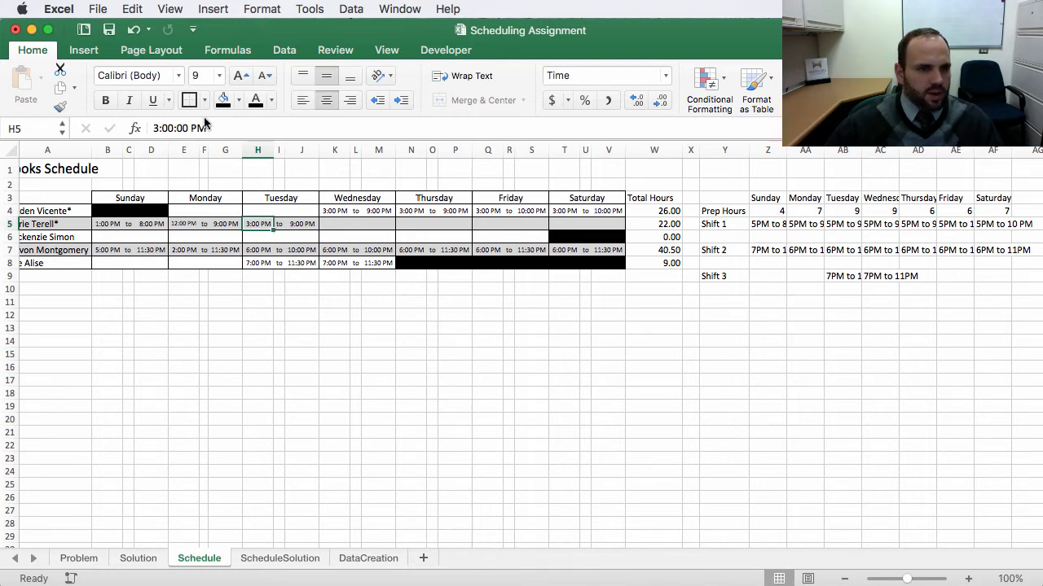
left_click(157, 129)
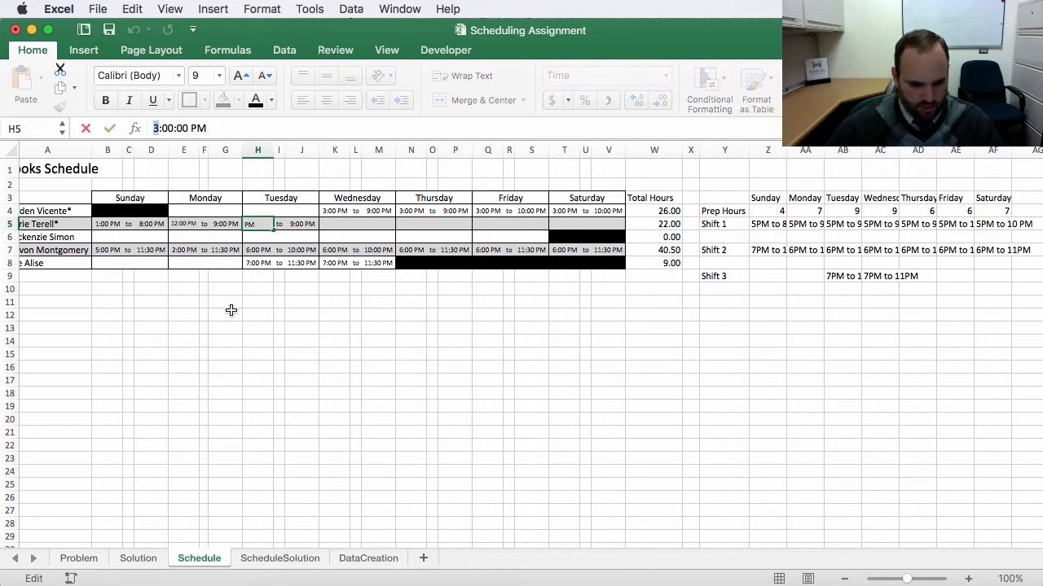
type("12")
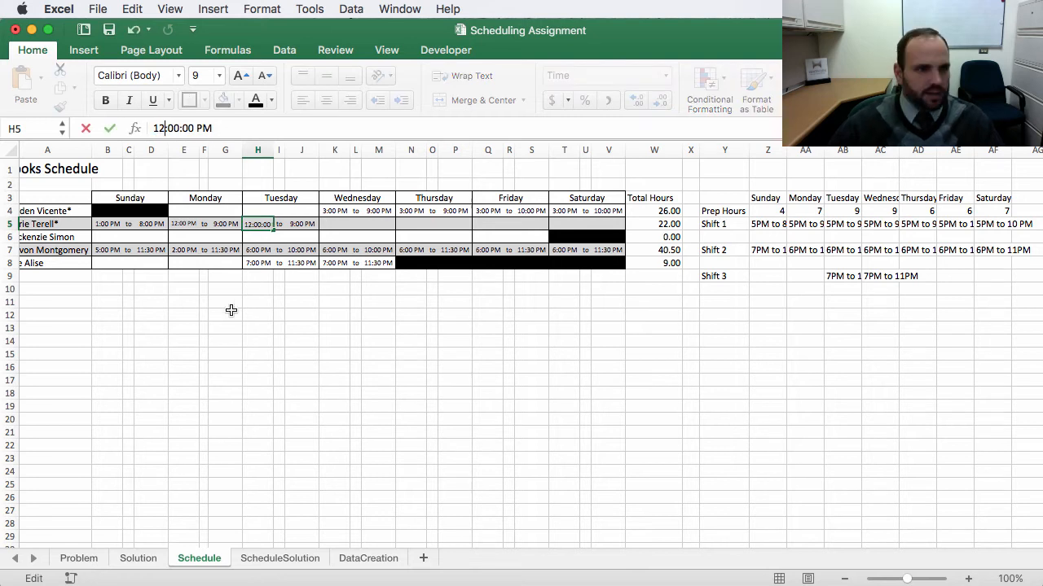
key("Return")
key("Return")
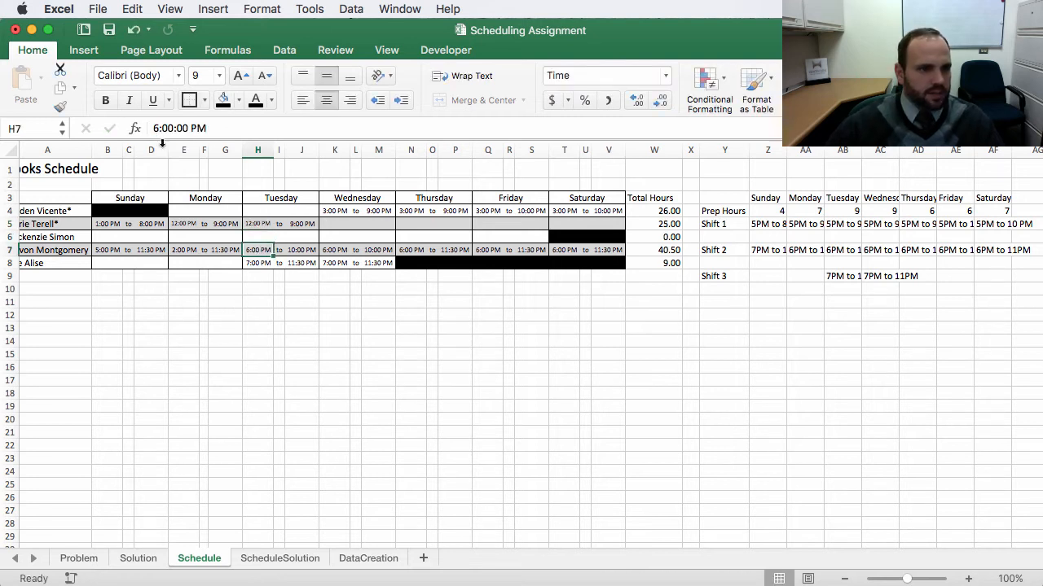
Step: Change the Tuesday start times to 3 PM for the row-7 cook and 4 PM for the row-8 cook
left_click_drag(157, 124, 115, 128)
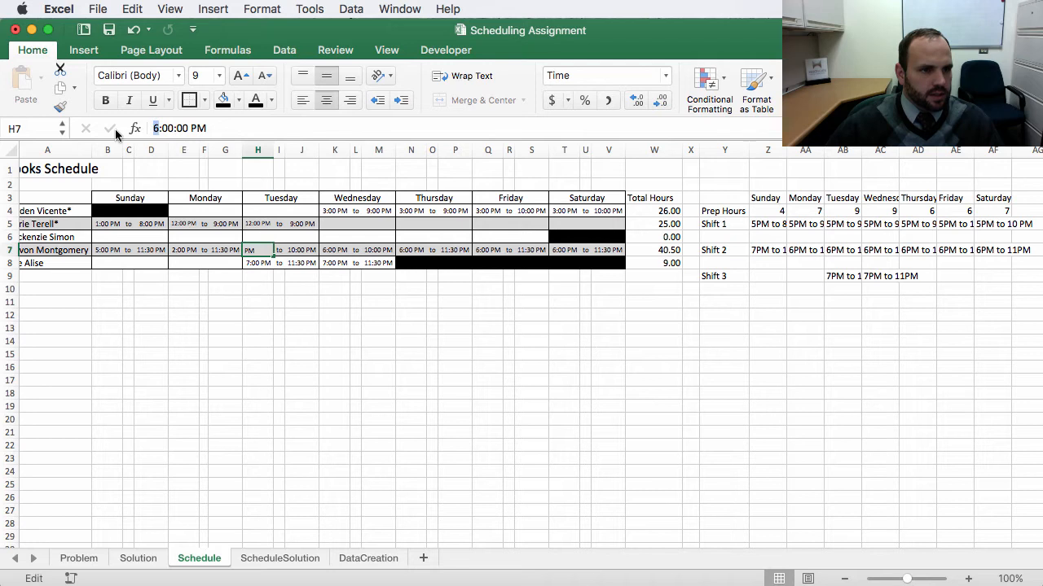
type("3")
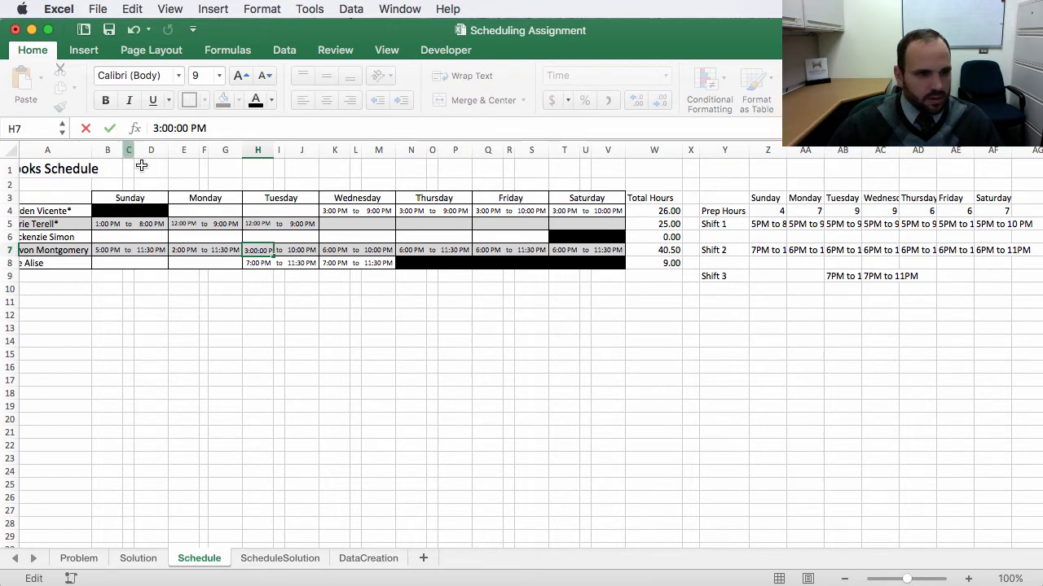
left_click(253, 263)
left_click_drag(160, 128, 135, 129)
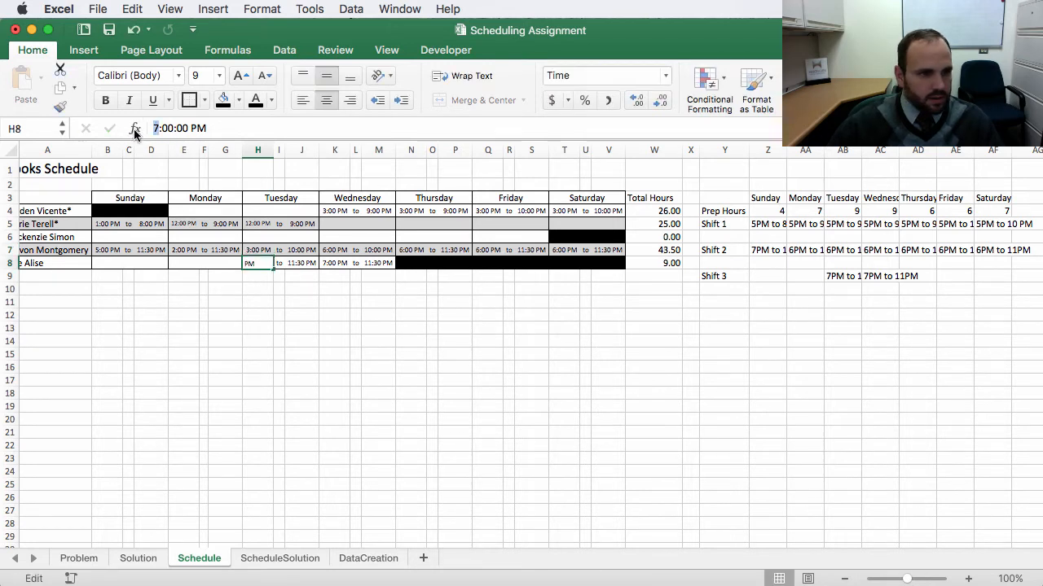
type("4")
key("Return")
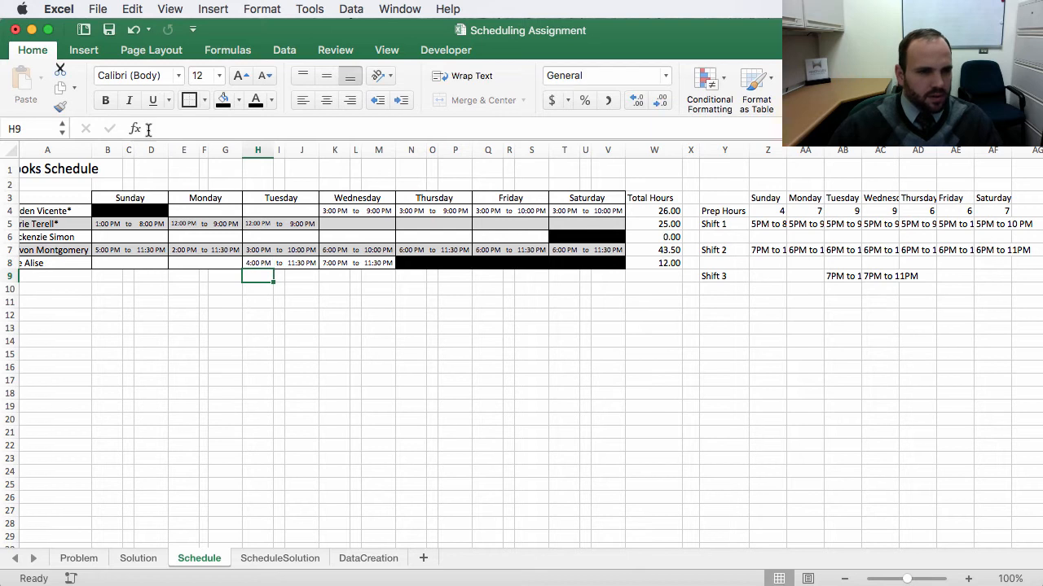
Step: Change the row-4 cook's Wednesday start time to 12 PM
left_click(334, 211)
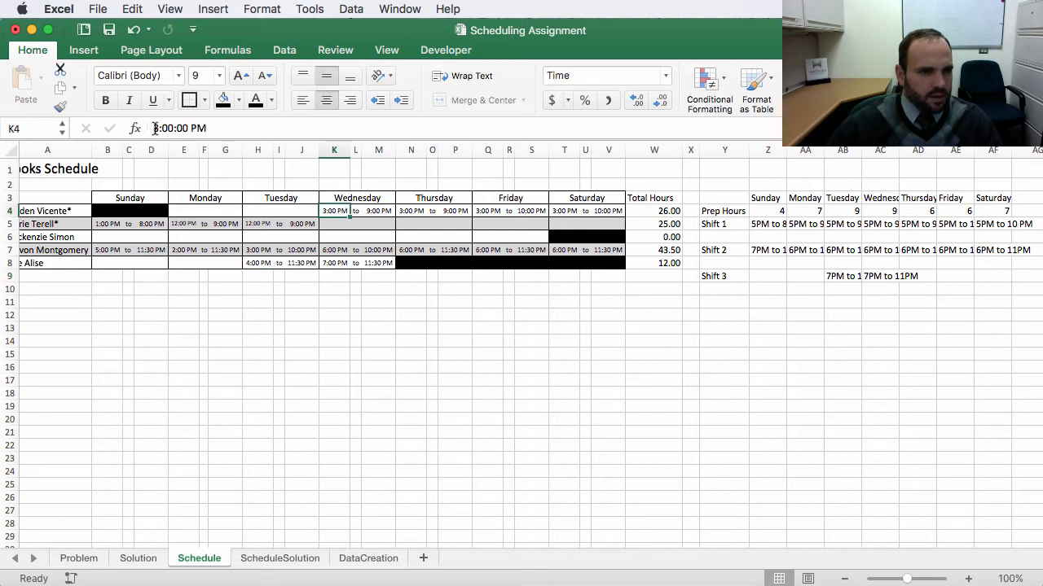
left_click_drag(159, 128, 85, 130)
type("12")
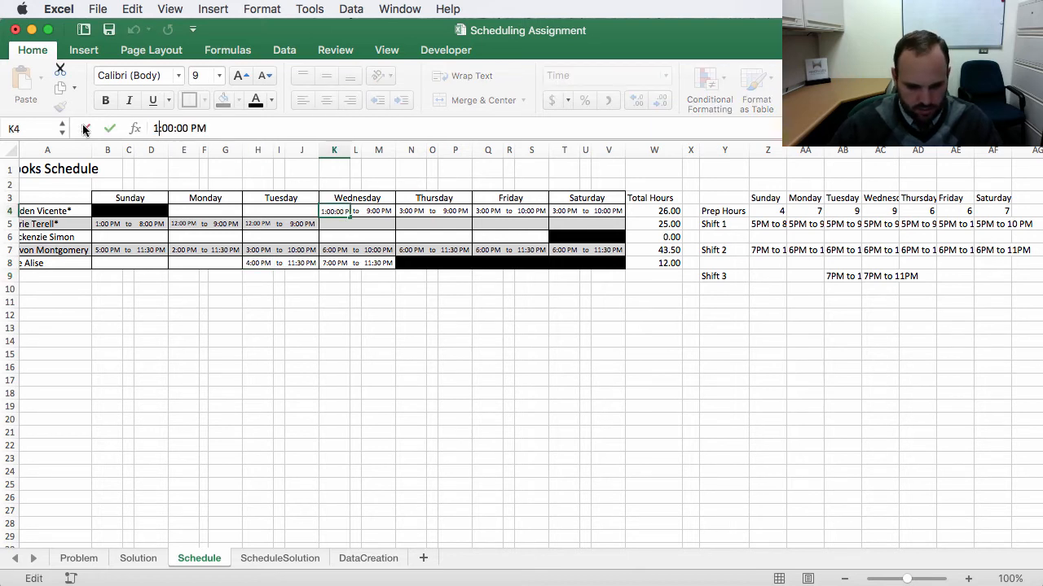
key("Return")
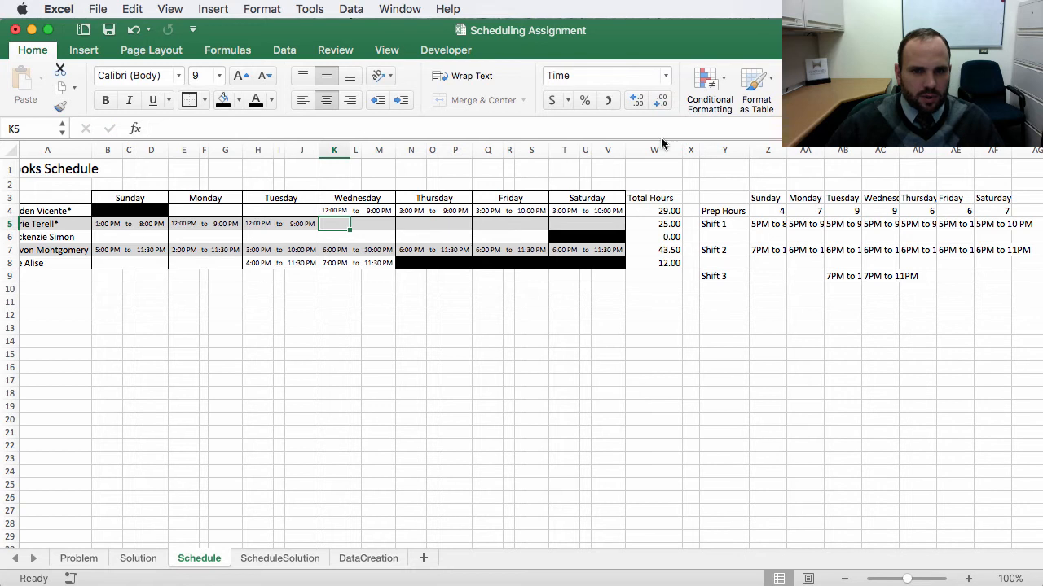
Step: Change the Wednesday start times to 3 PM for the row-7 cook and 4 PM for the row-8 cook
left_click(334, 250)
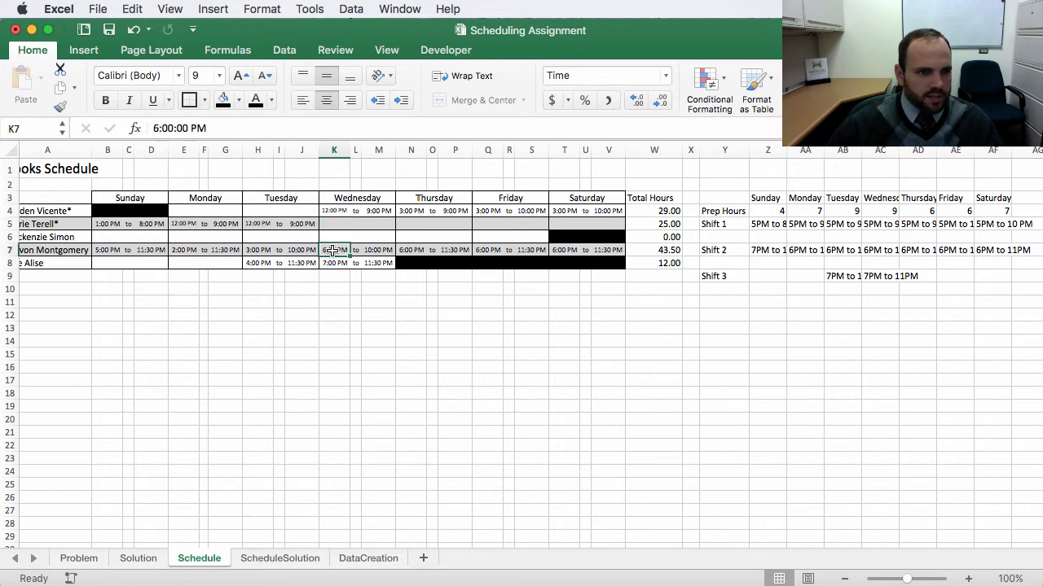
left_click(157, 128)
key("BackSpace")
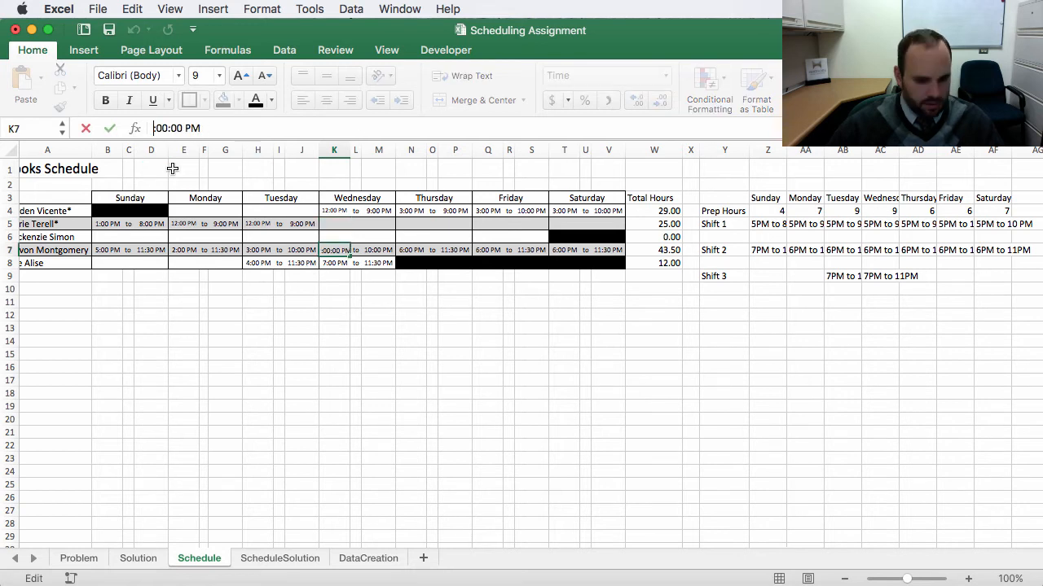
type("3")
key("Return")
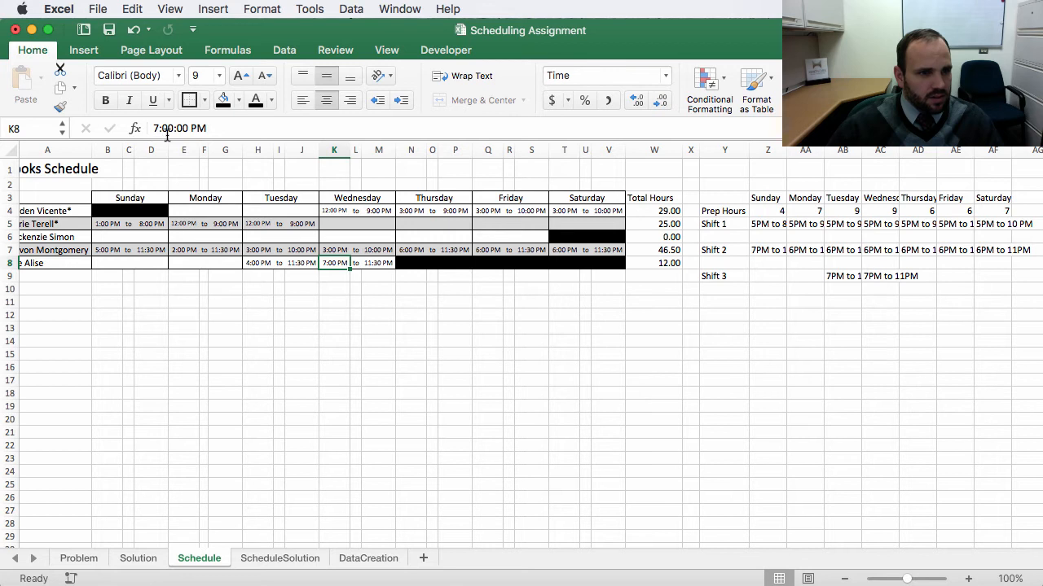
left_click(157, 128)
key("BackSpace")
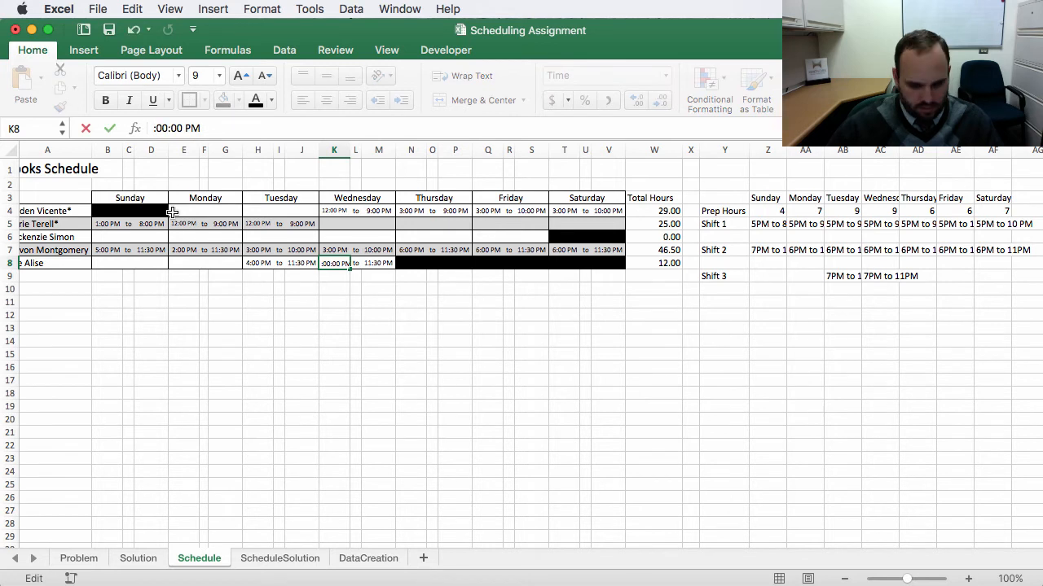
type("4")
key("Return")
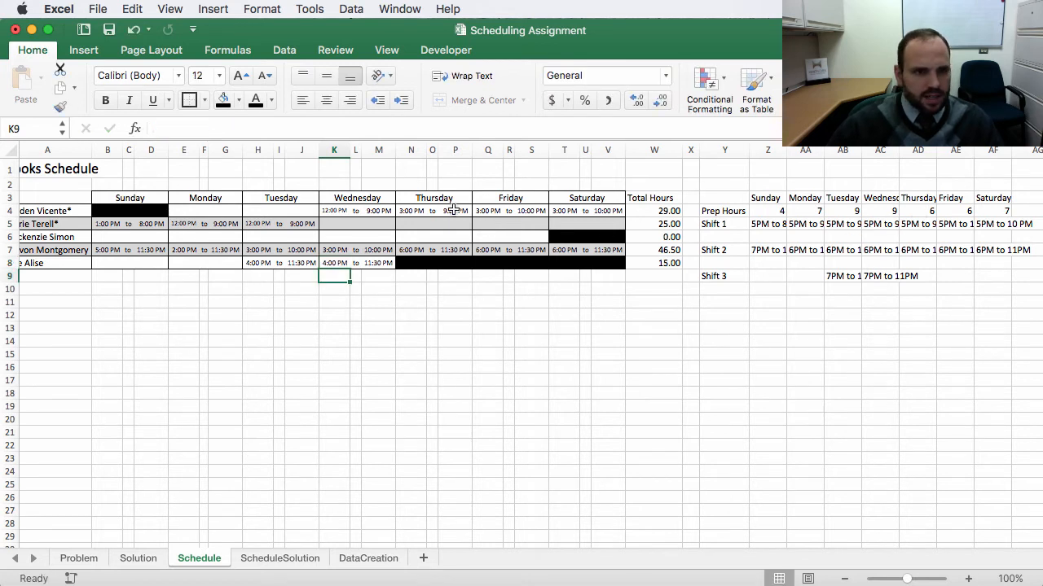
Step: Set the row-4 cook's Thursday start time to 3 PM
left_click(412, 211)
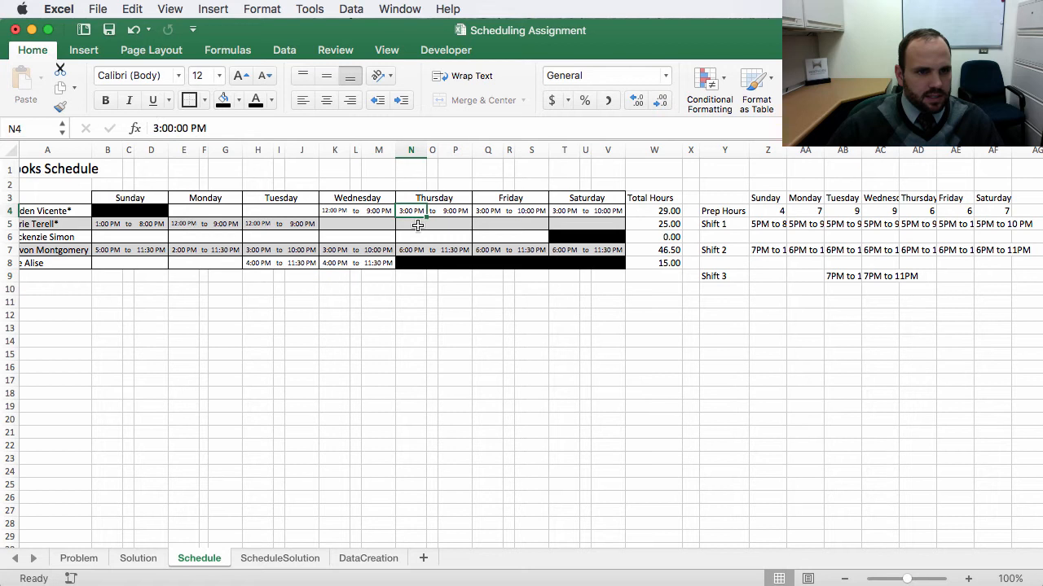
left_click(157, 128)
key("BackSpace")
type("3")
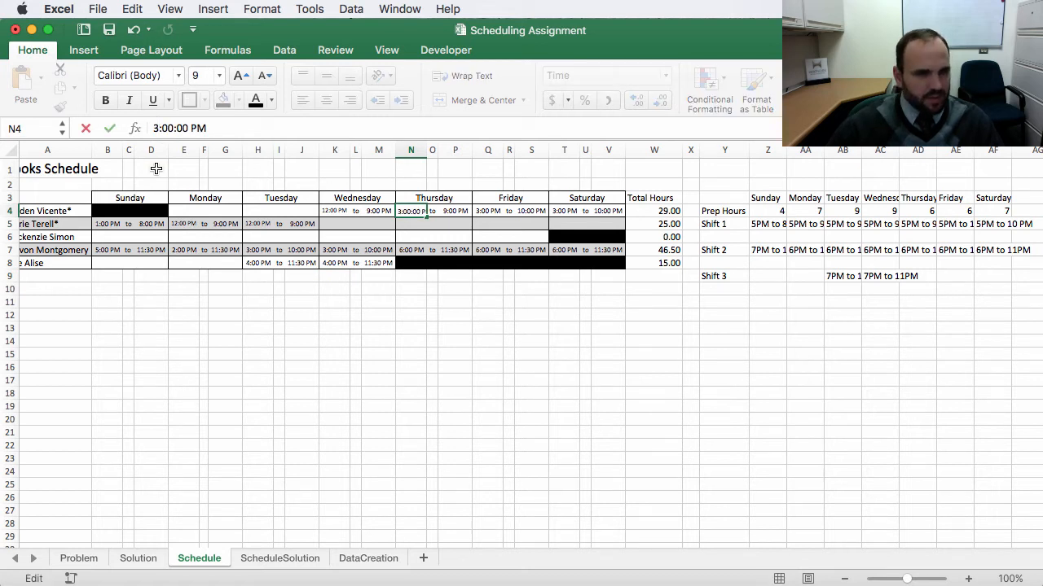
key("Return")
Step: Change the Thursday start times to 3 PM for the row-7 cook and 12 PM for the row-4 cook
left_click(411, 251)
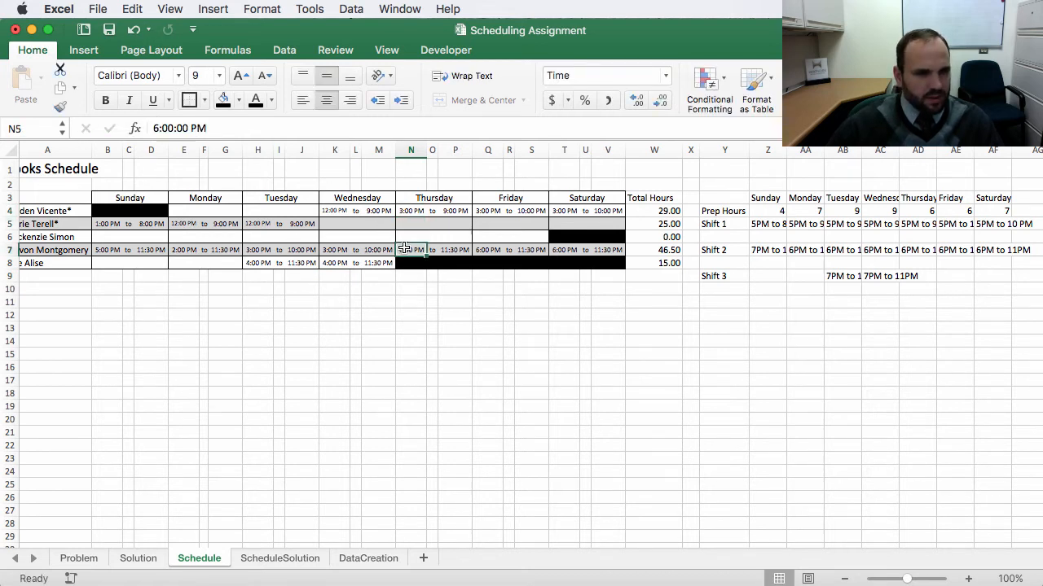
left_click(157, 128)
key("BackSpace")
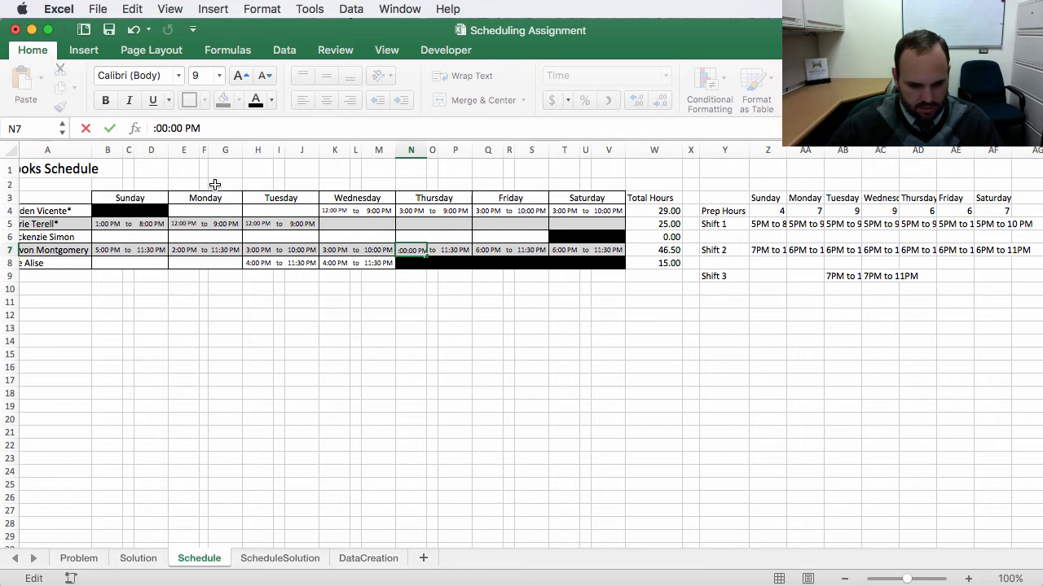
type("3")
key("Return")
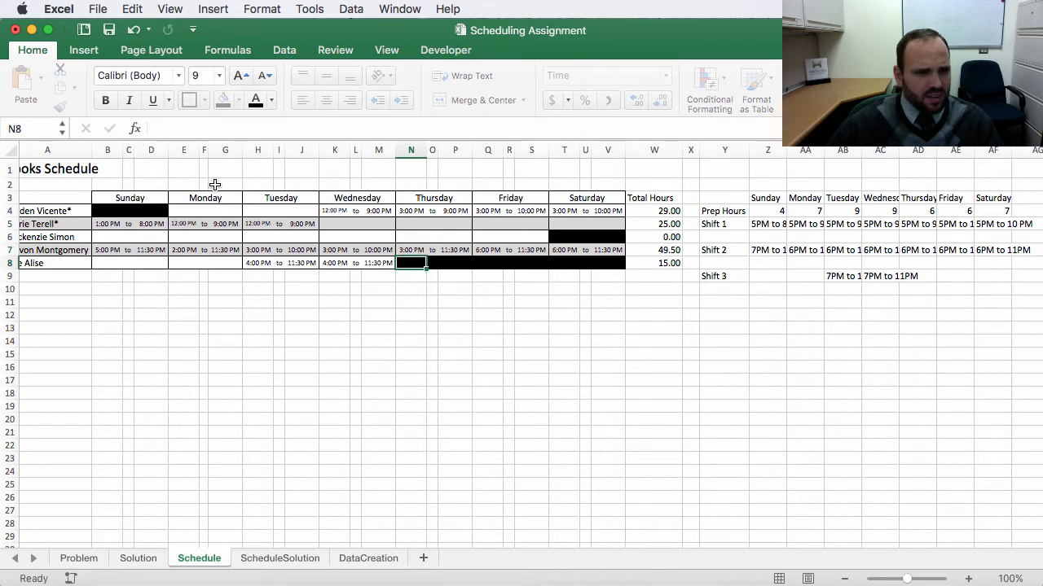
left_click(409, 212)
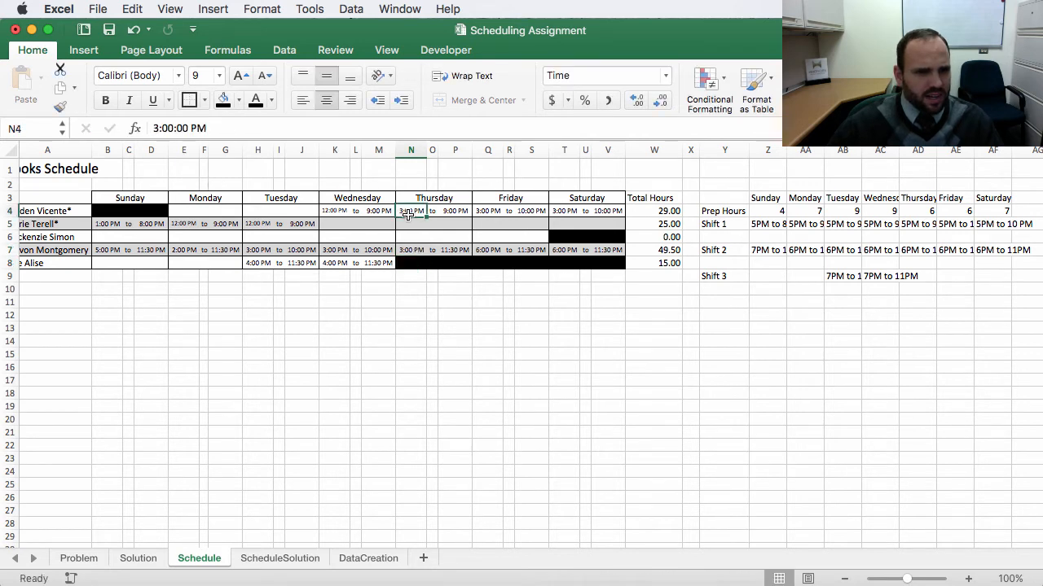
left_click(157, 128)
key("BackSpace")
type("12:00")
key("Return")
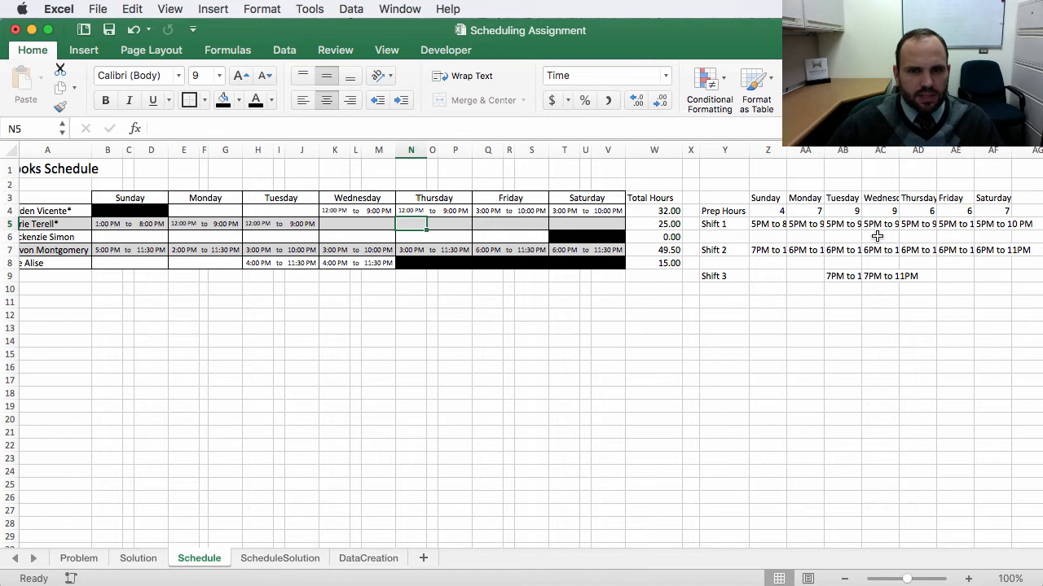
Step: Change the Friday start times to 12 PM for the row-4 cook and 3 PM for the row-7 cook
left_click(487, 212)
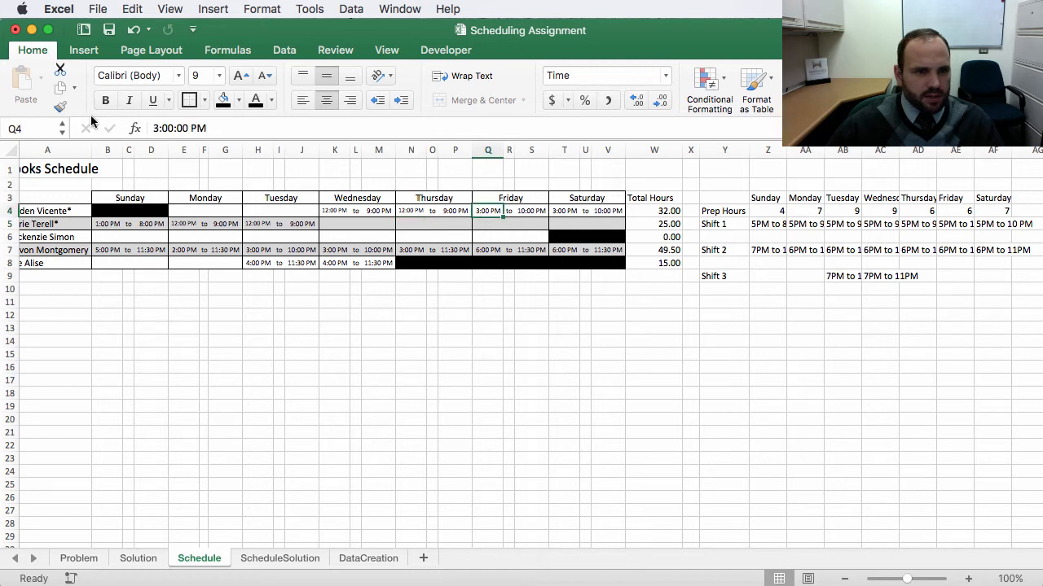
left_click_drag(158, 128, 114, 134)
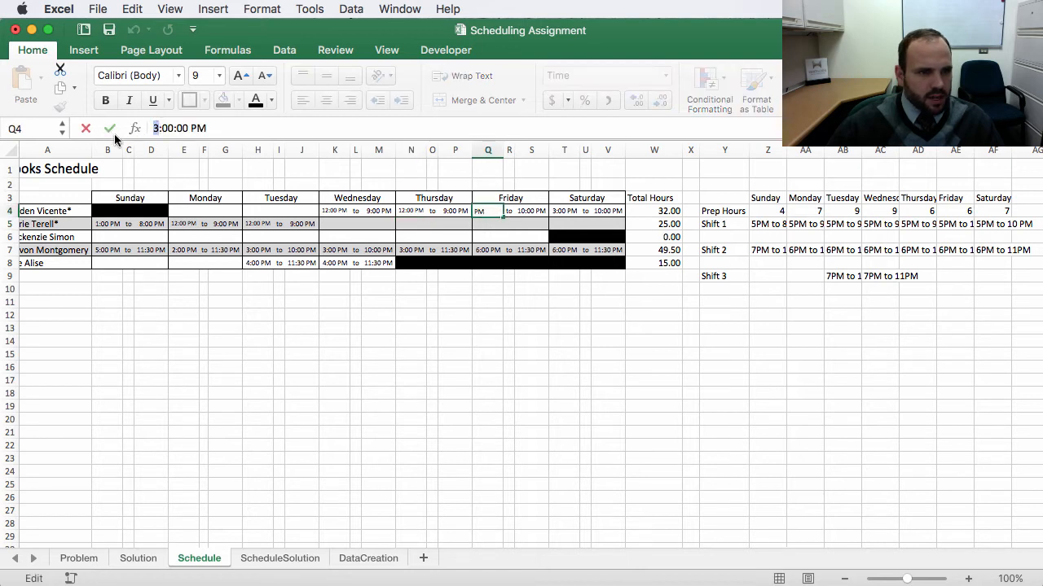
type("12")
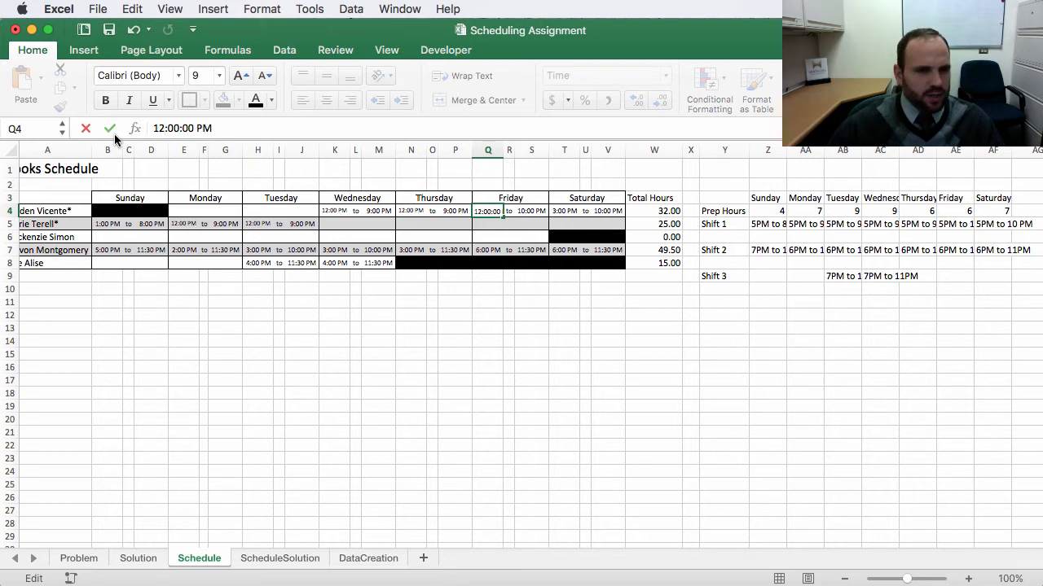
key("Return")
left_click(492, 246)
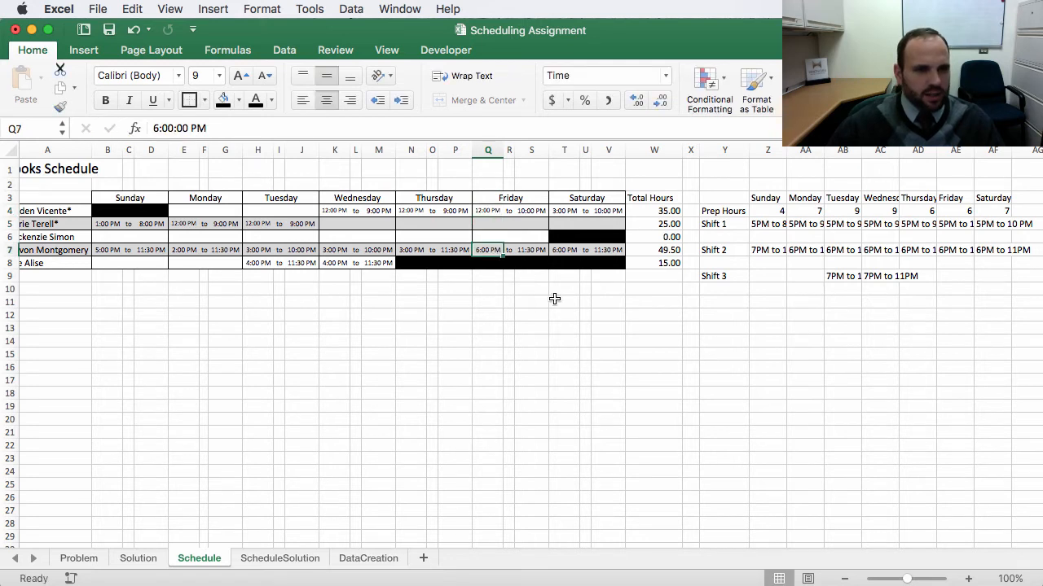
double_click(155, 128)
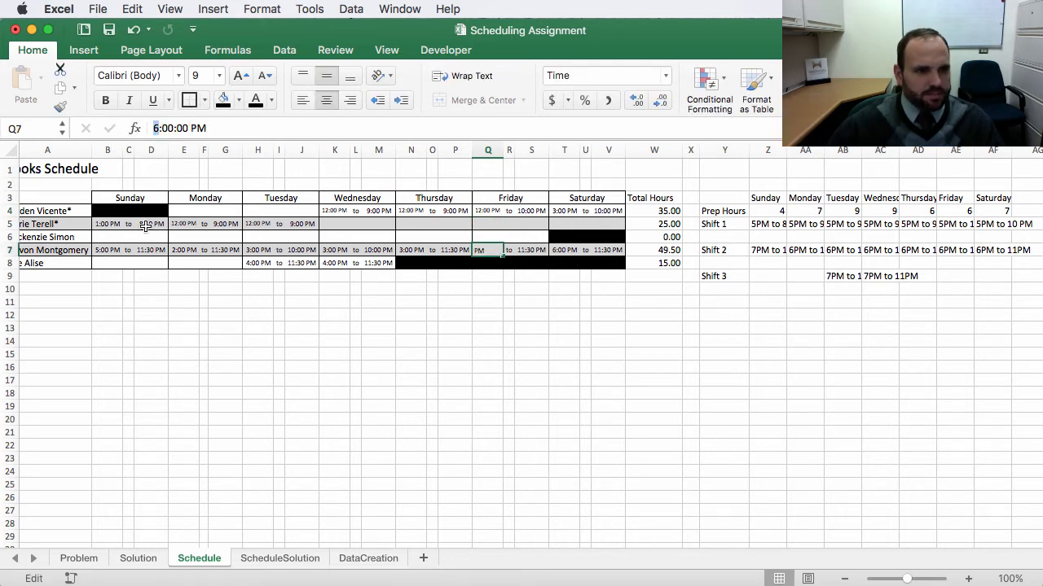
type("3")
key("Return")
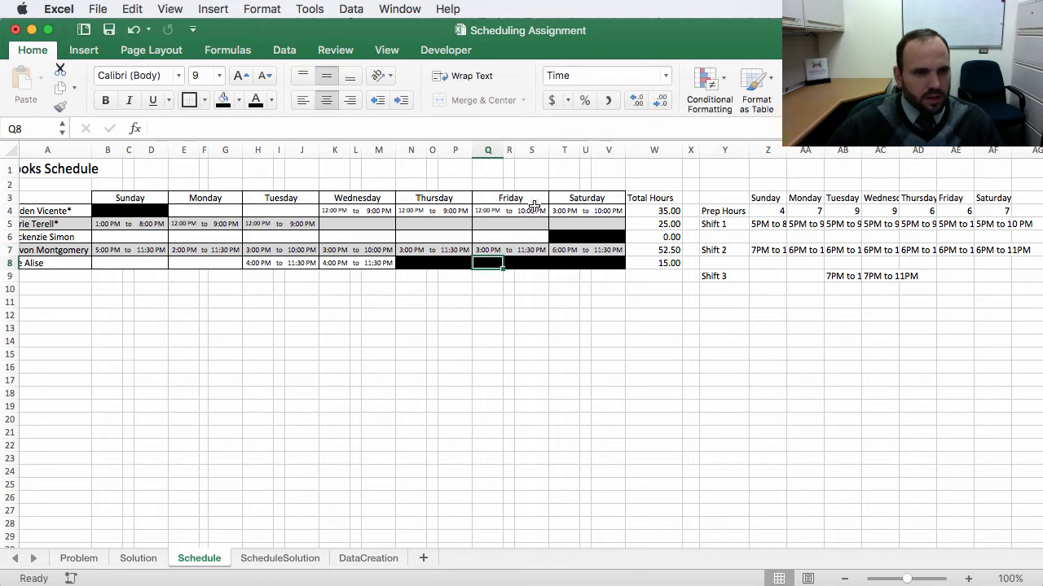
Step: Change the Saturday start times to 12 PM for the row-4 cook and 2 PM for the row-7 cook
left_click(568, 211)
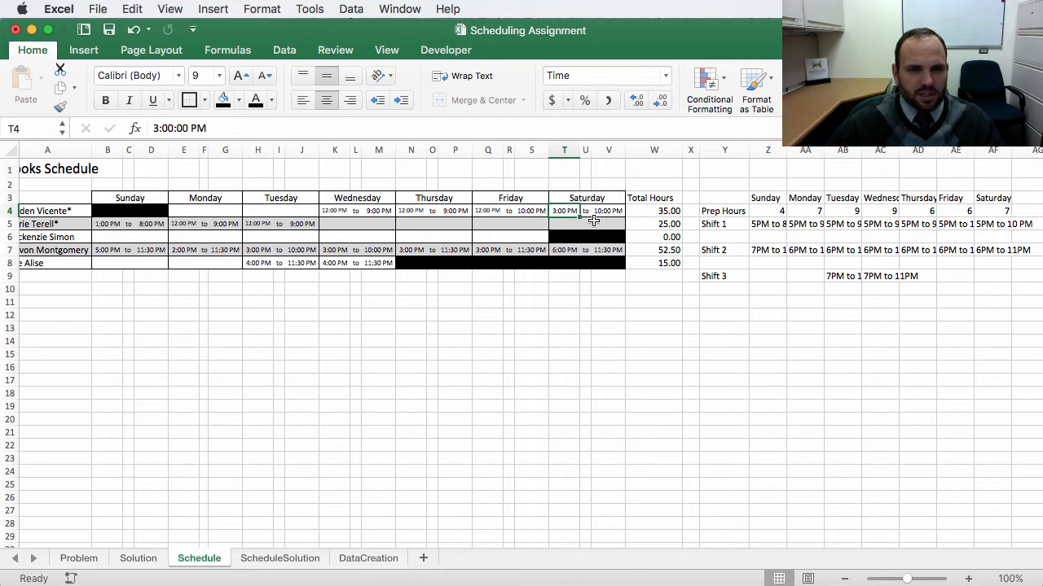
double_click(157, 128)
type("12")
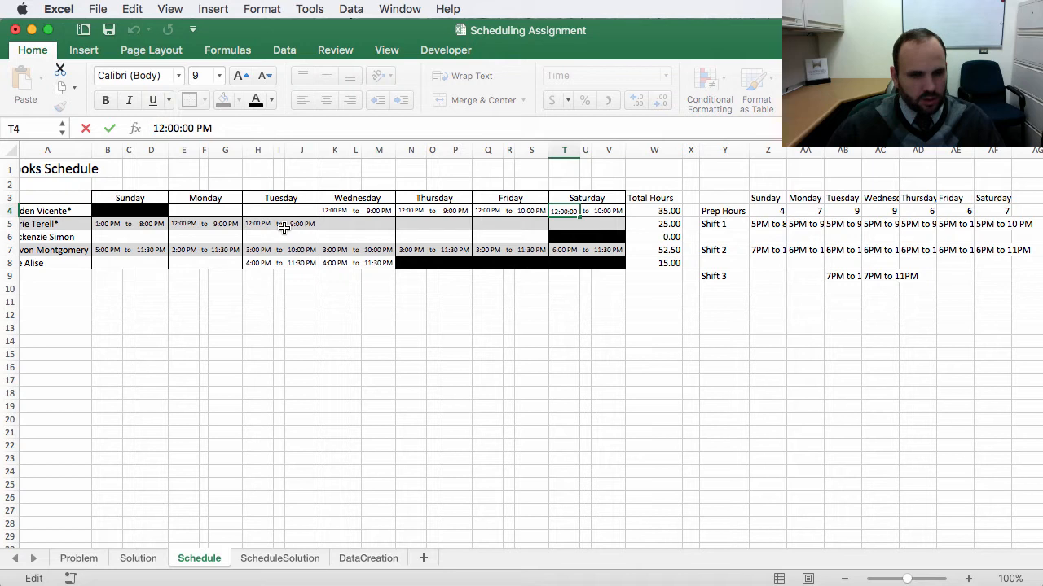
key("Return")
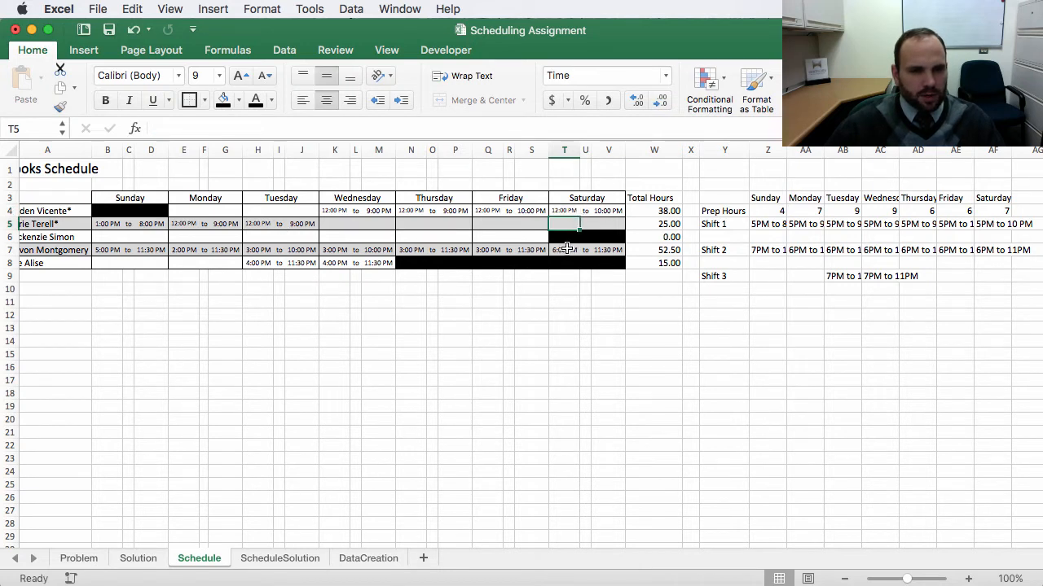
left_click(566, 248)
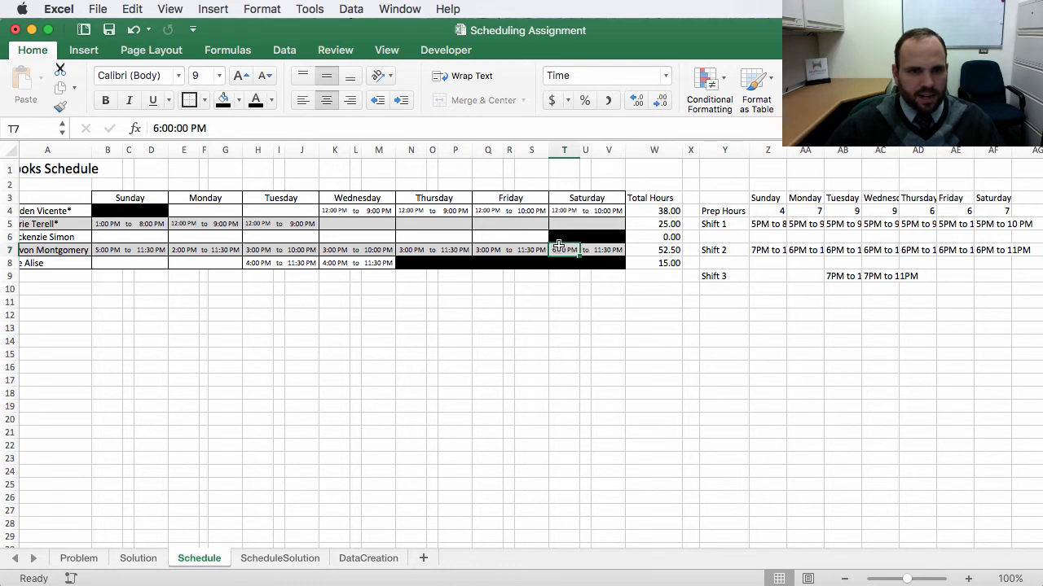
left_click(155, 128)
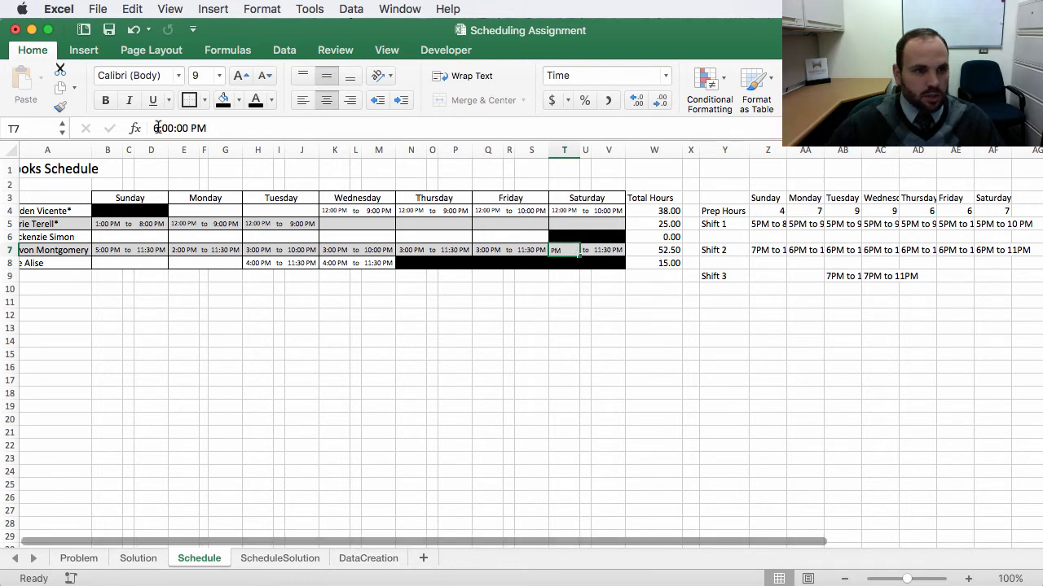
key("Return")
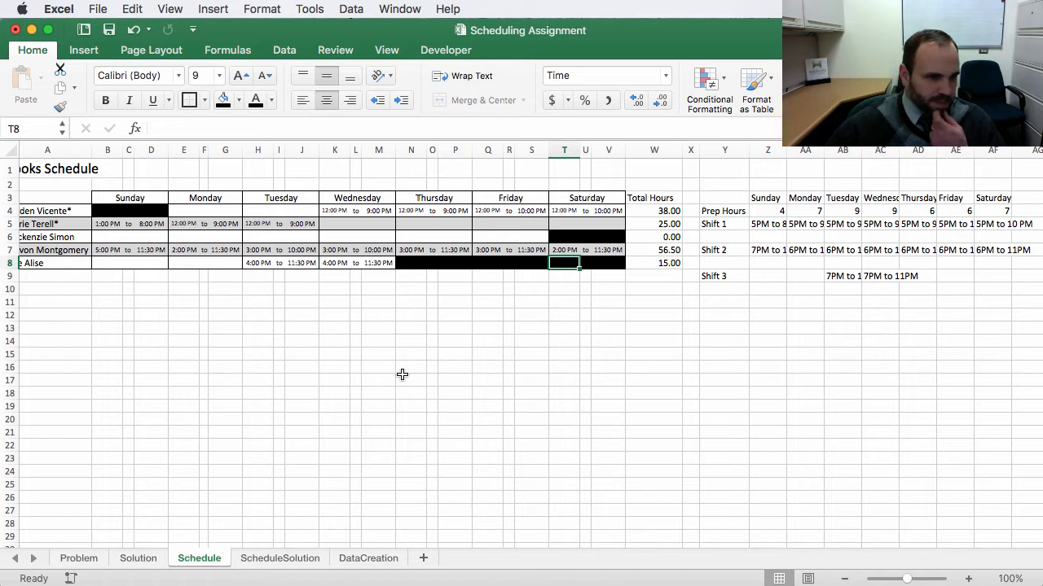
Step: Add a grand total under the Total Hours column with =sum(W4:W8)
scroll(402, 343, "left", 1)
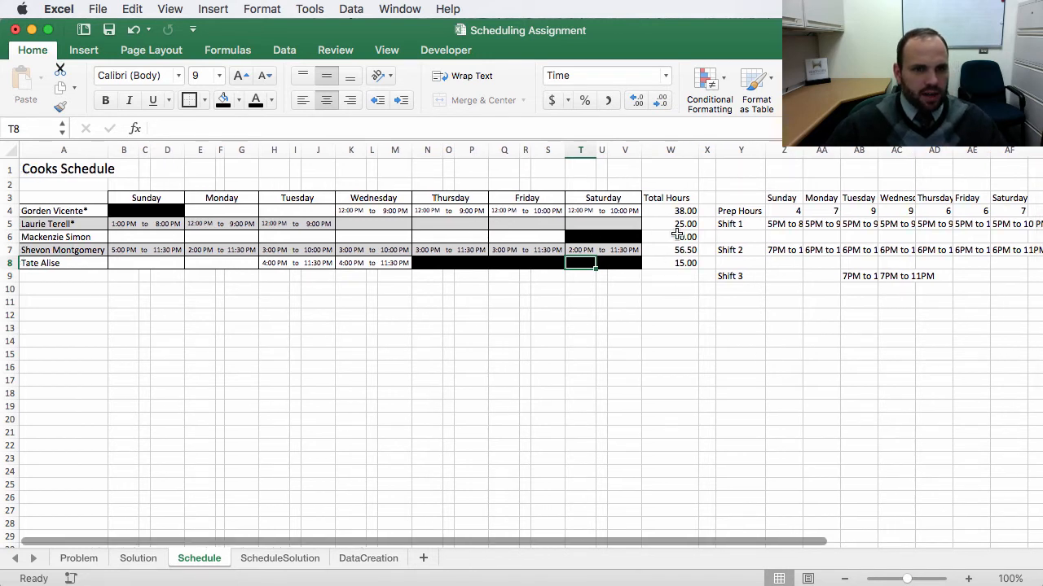
left_click(670, 276)
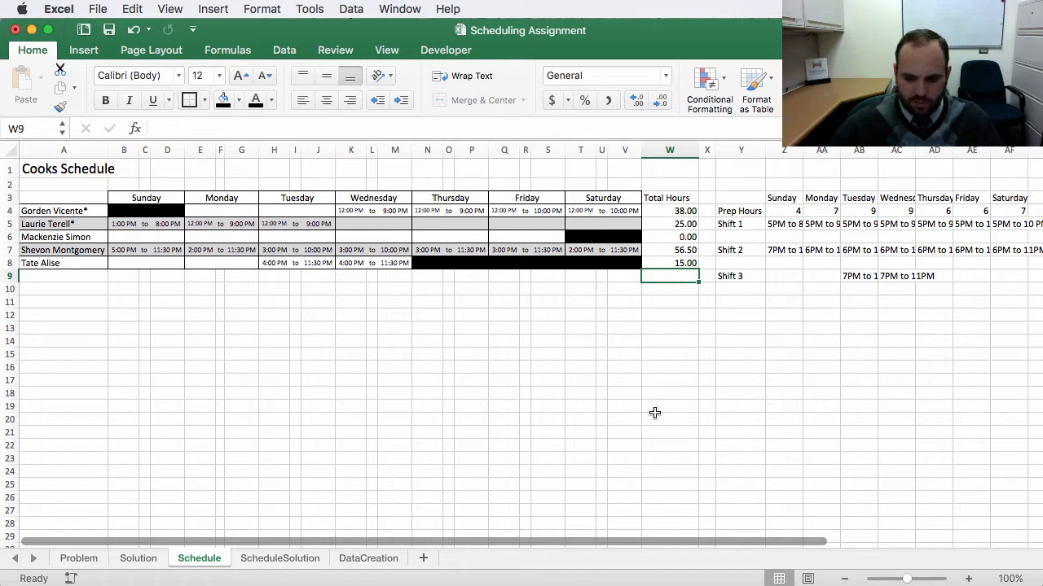
type("=")
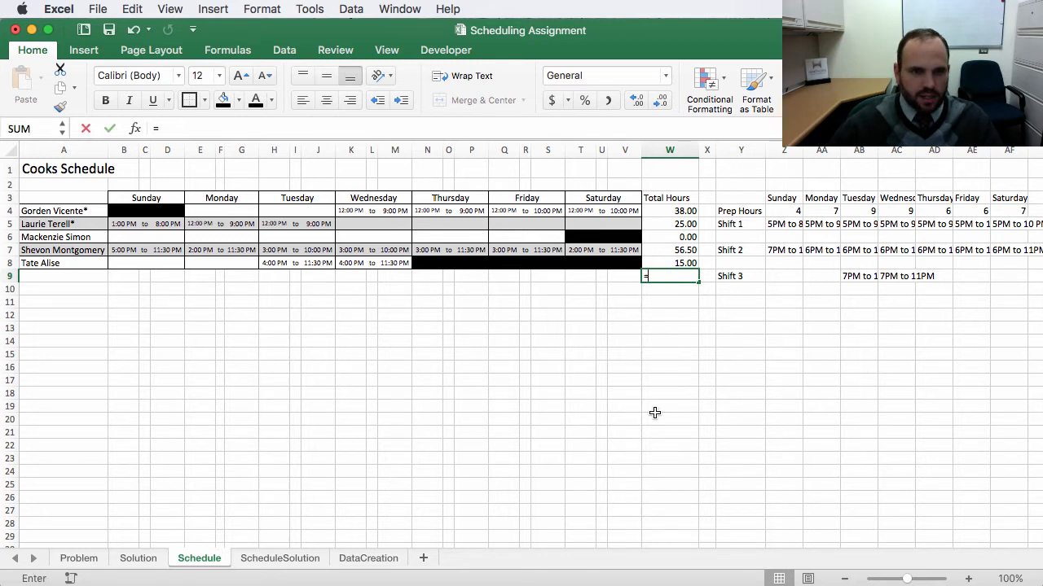
type("sum(")
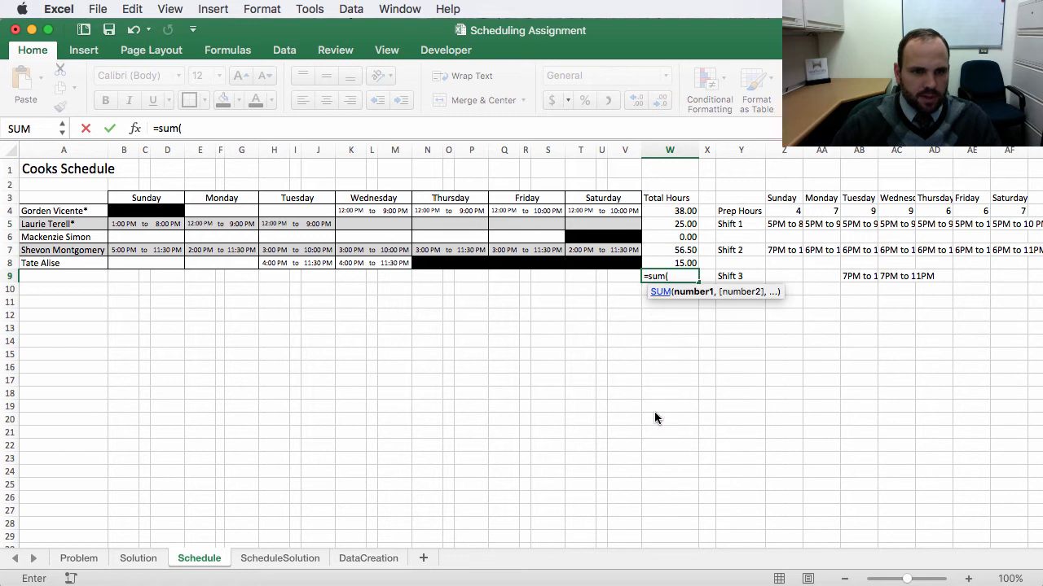
left_click_drag(673, 211, 674, 264)
type(")")
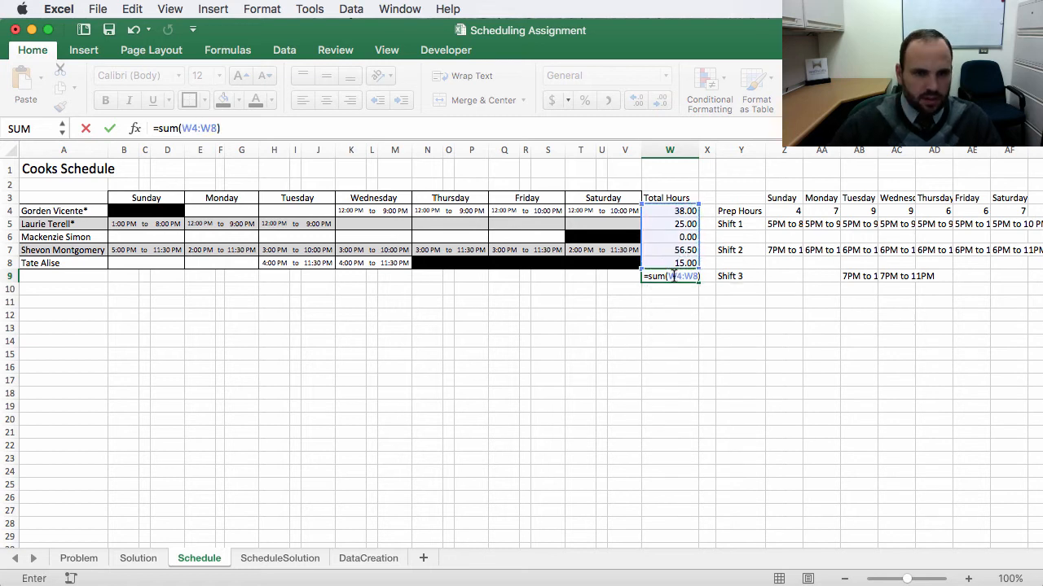
key("Return")
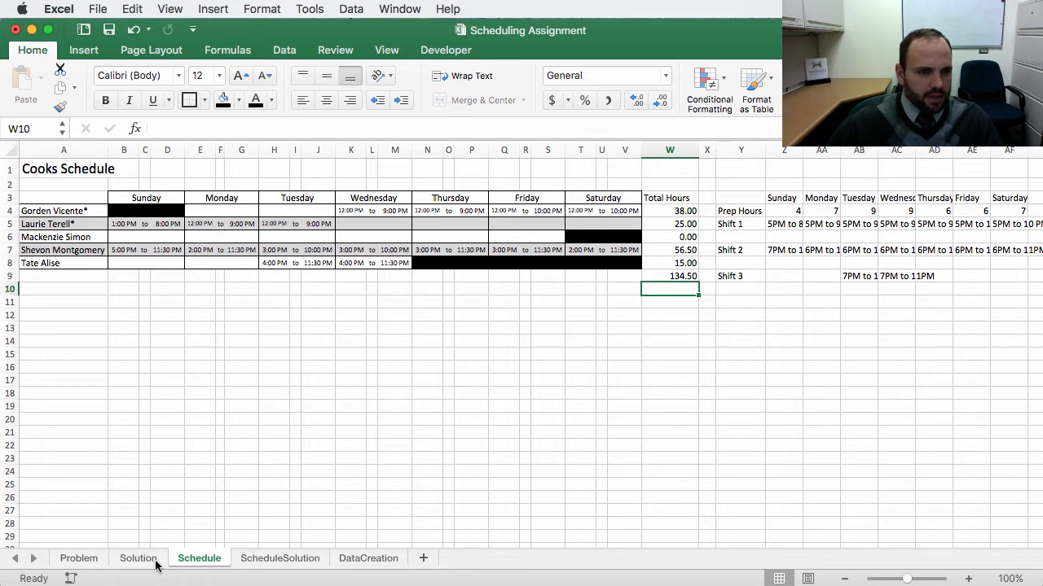
Step: Change the Monday Shift 1 entry on the Problem sheet to 5PM to 10PM
left_click(78, 559)
scroll(913, 391, "right", 3)
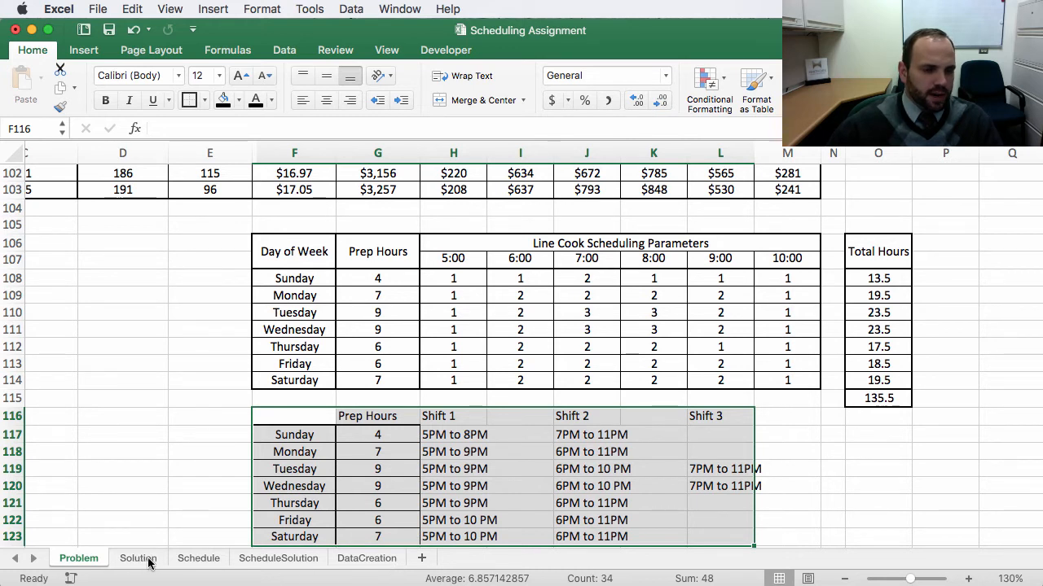
left_click(201, 558)
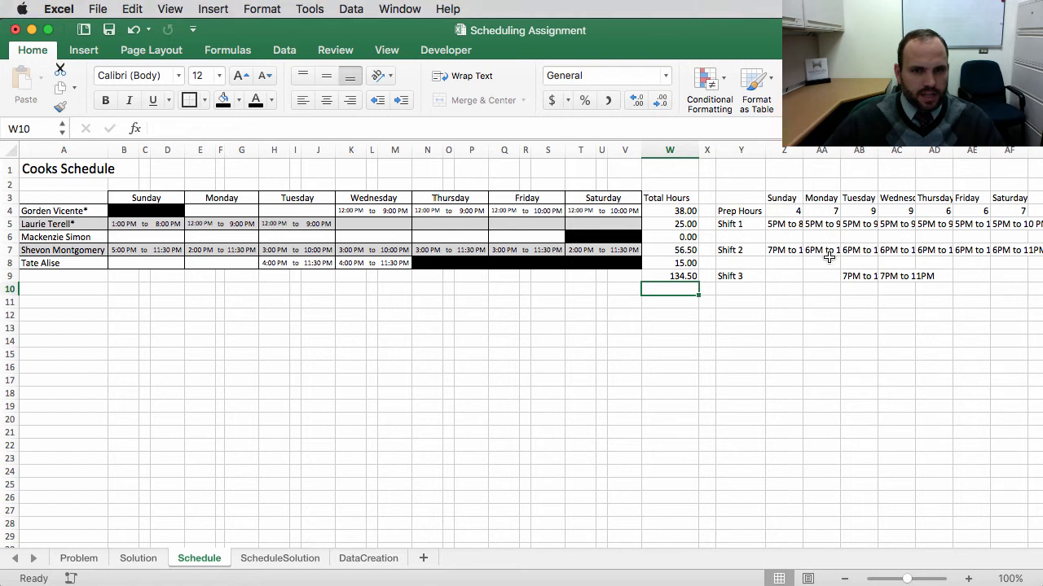
left_click(78, 561)
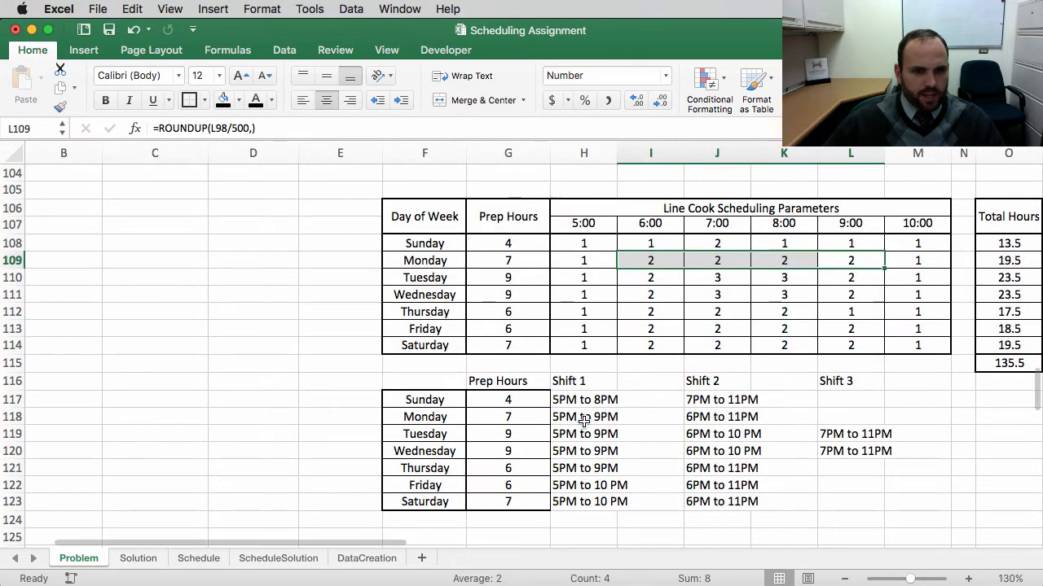
left_click(579, 415)
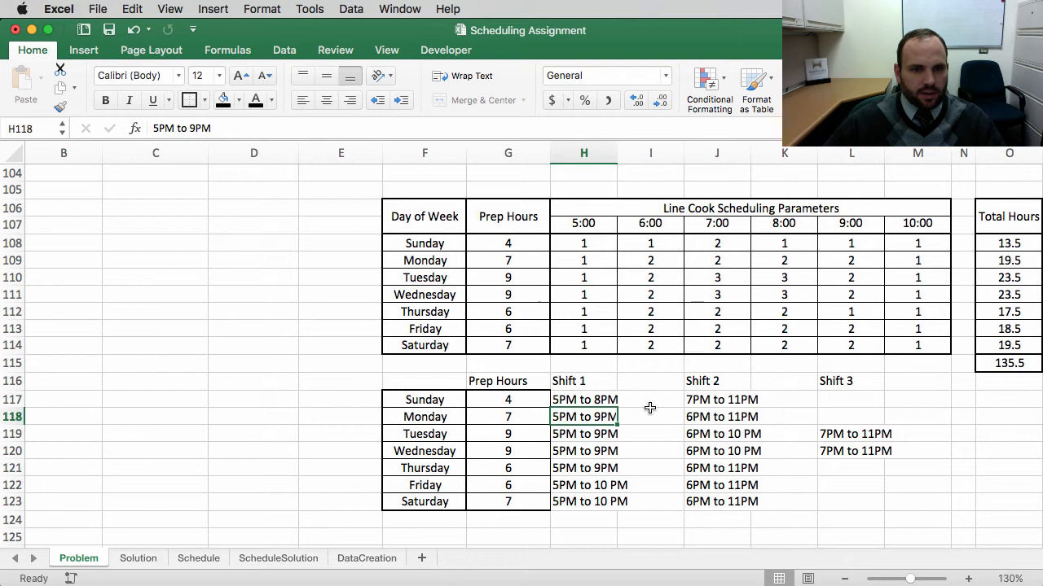
left_click(194, 128)
key("BackSpace")
type("10")
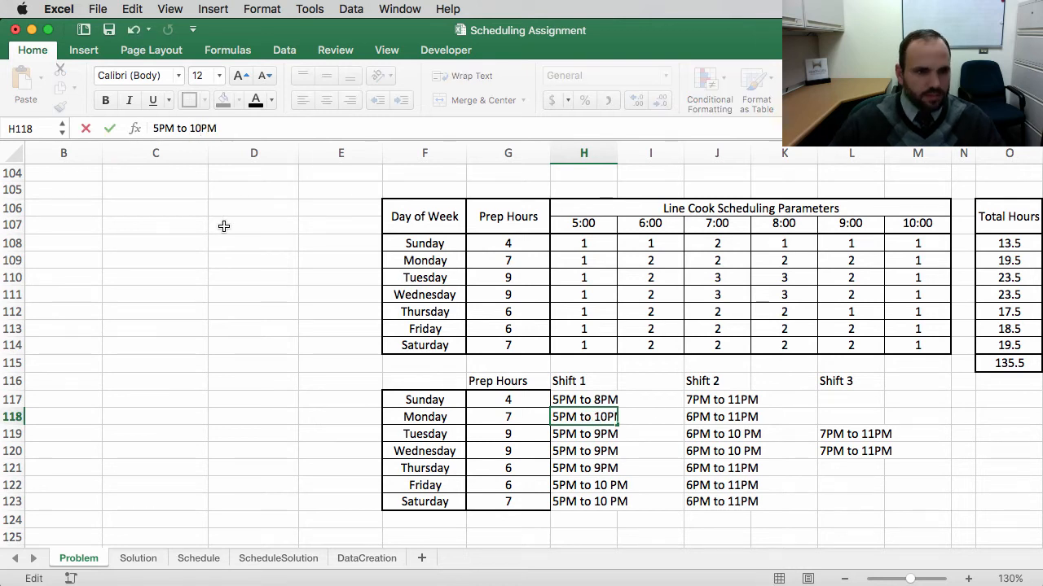
key("Return")
Step: Set the row-5 cook's Monday end time to 10 PM on the Schedule sheet
left_click(199, 558)
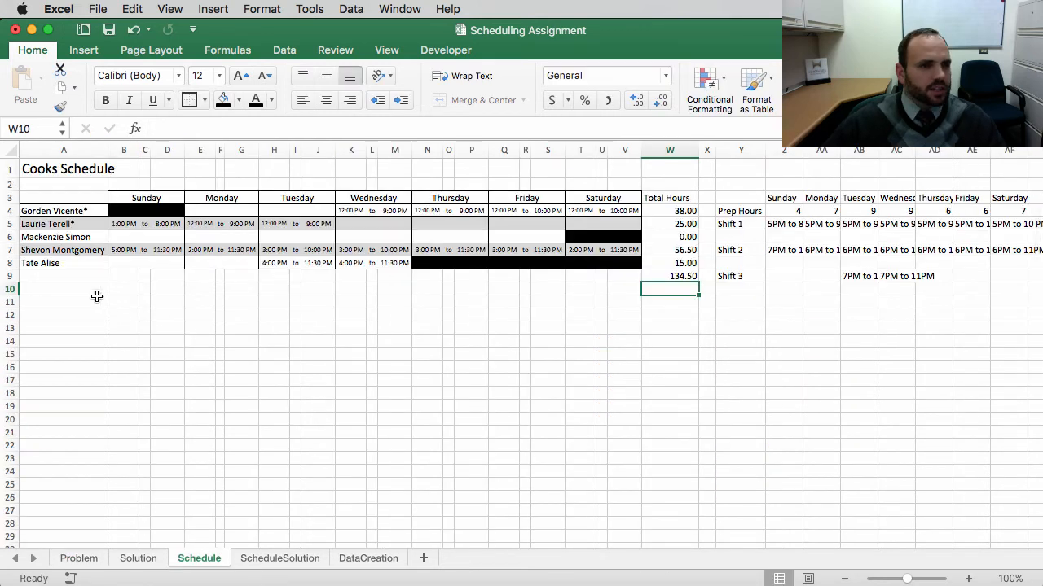
left_click(243, 224)
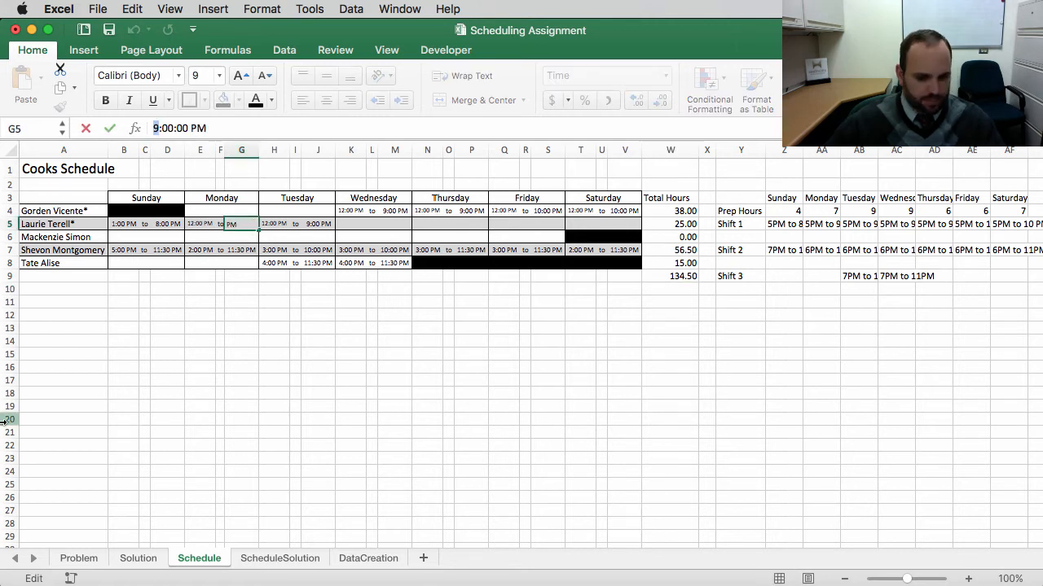
type("19")
key("BackSpace")
type("0")
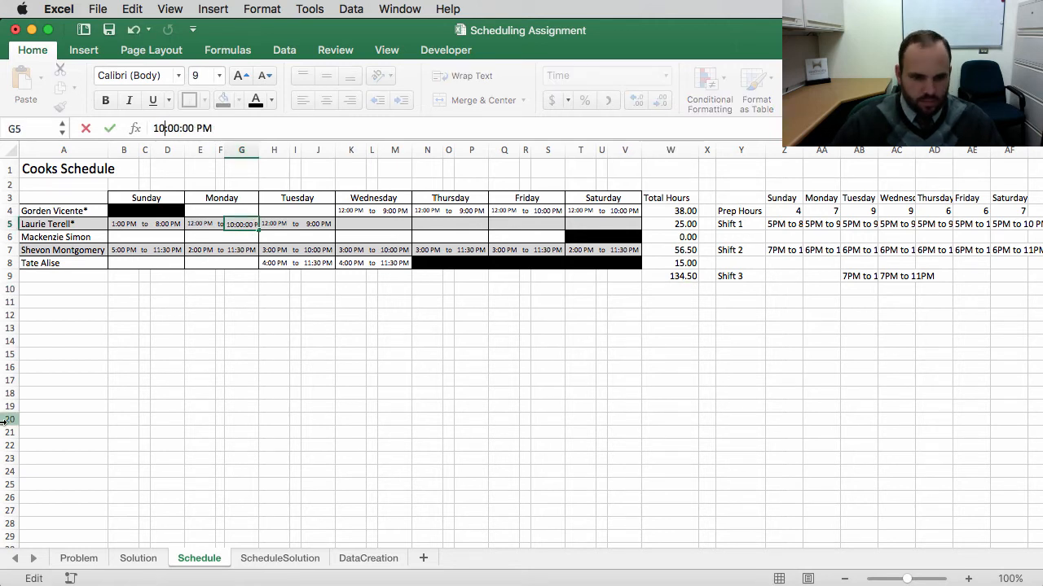
key("Return")
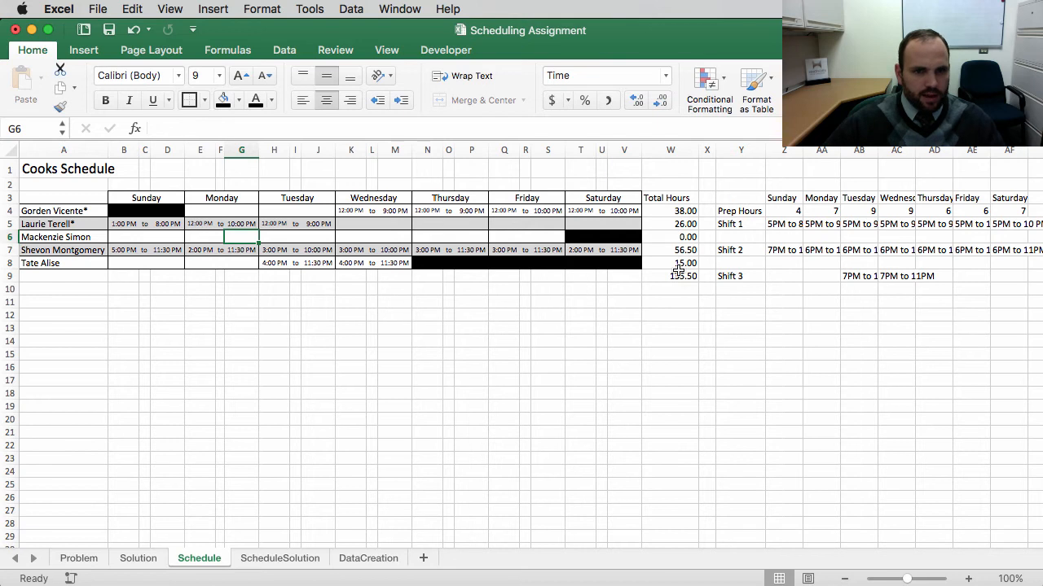
Step: Compare the schedule's grand total with the Problem sheet's total hours and review the scheduling guidelines
left_click(668, 275)
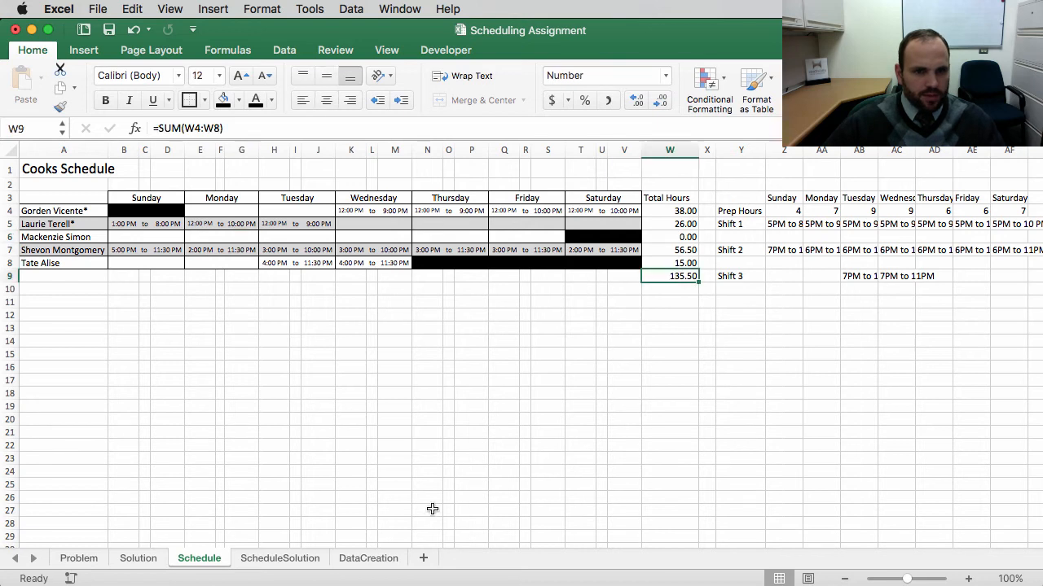
left_click(80, 558)
scroll(815, 375, "right", 5)
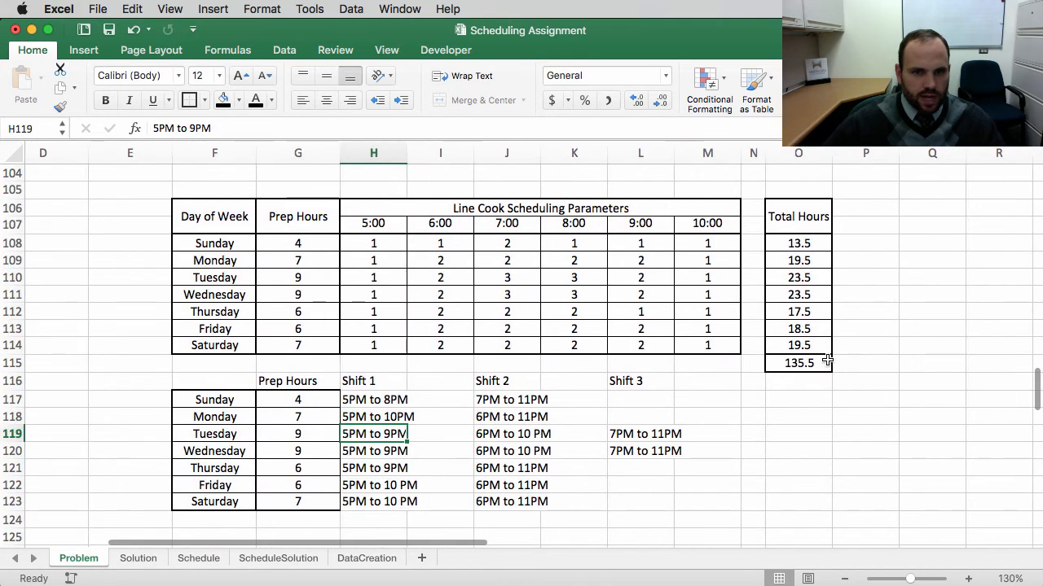
left_click(817, 364)
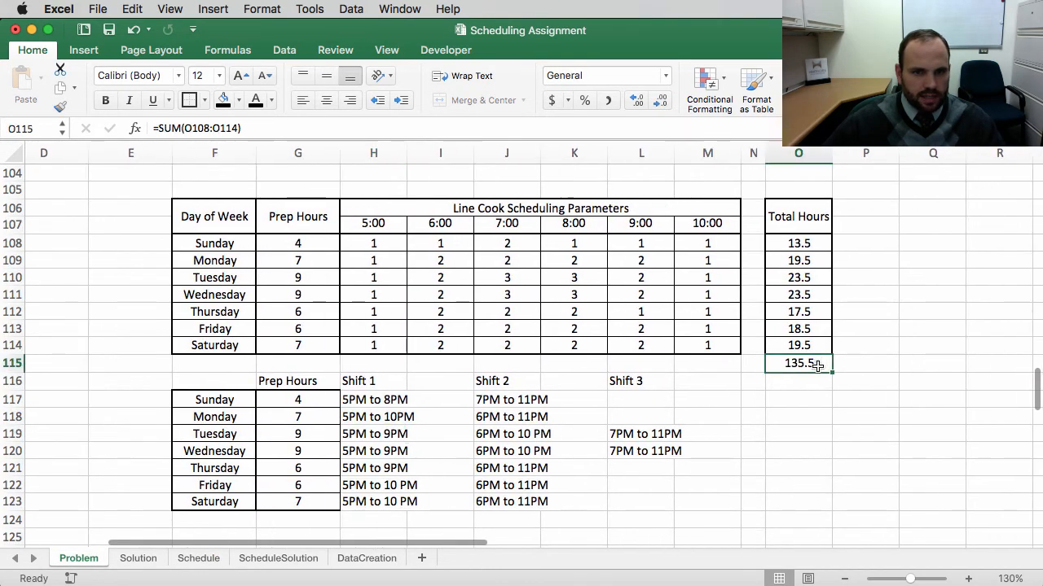
left_click(200, 559)
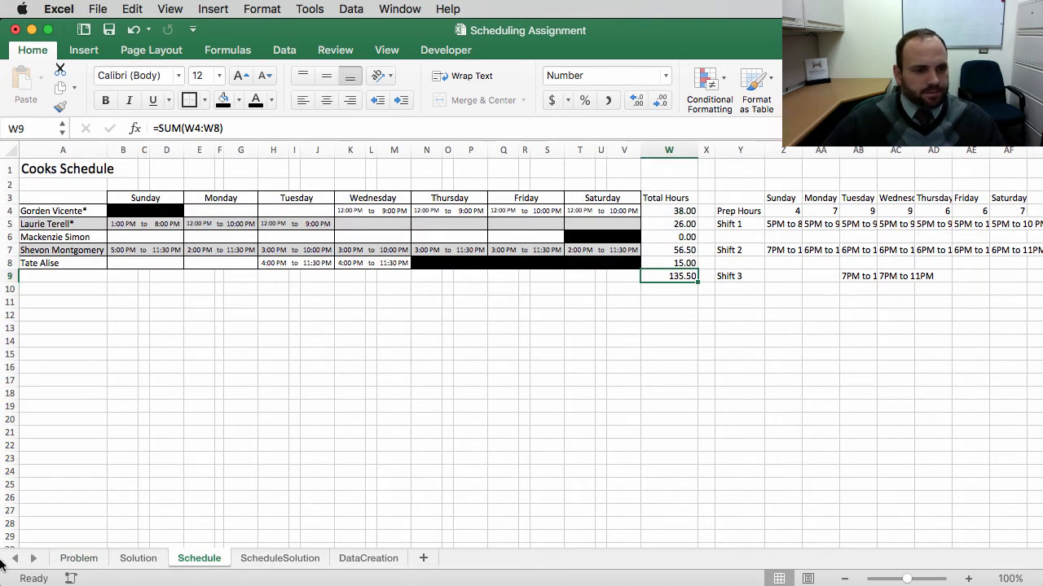
left_click(77, 559)
scroll(204, 303, "up", 15)
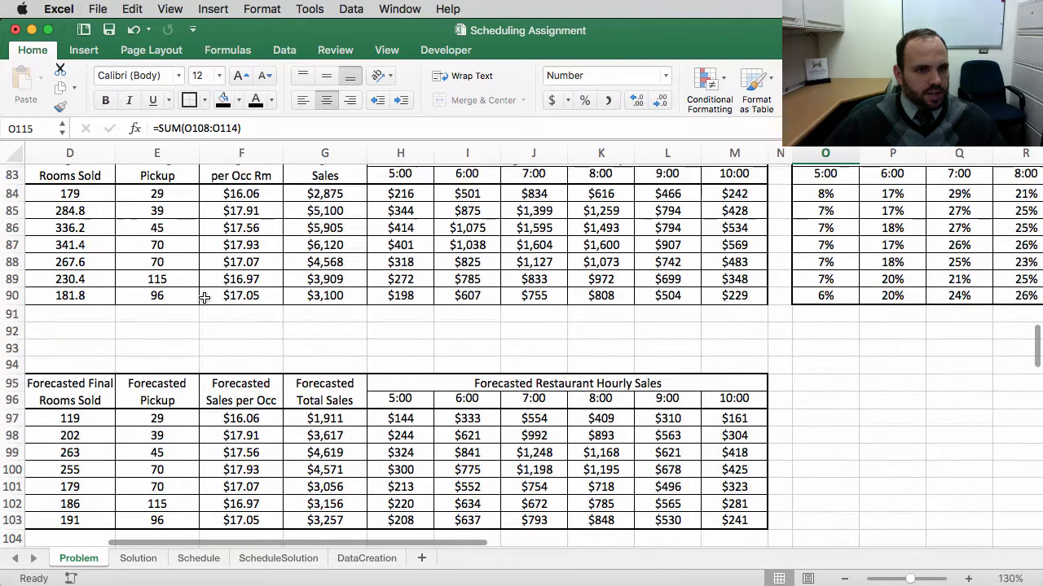
scroll(204, 303, "up", 12)
scroll(205, 303, "left", 3)
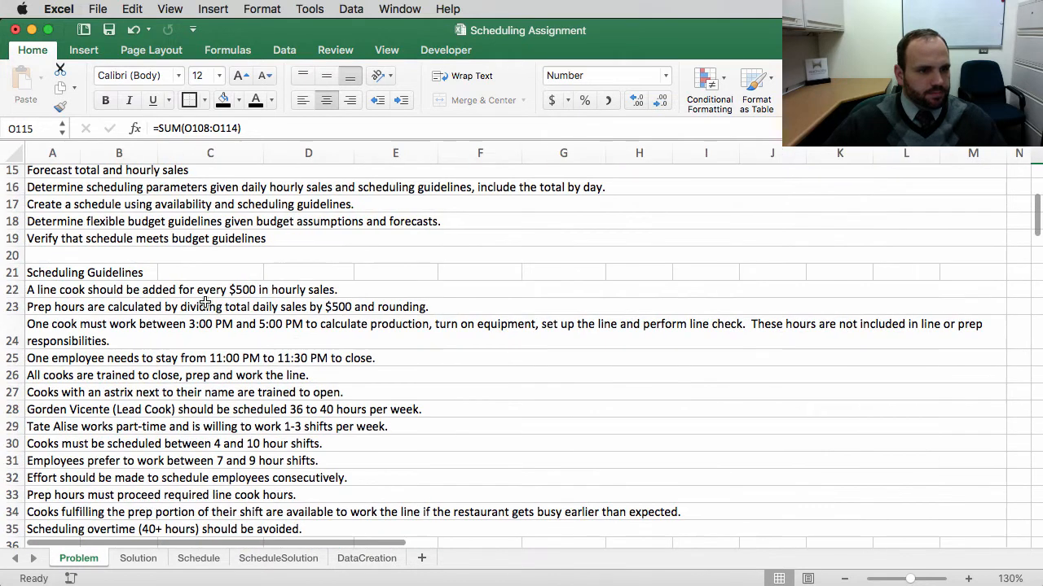
scroll(203, 303, "up", 5)
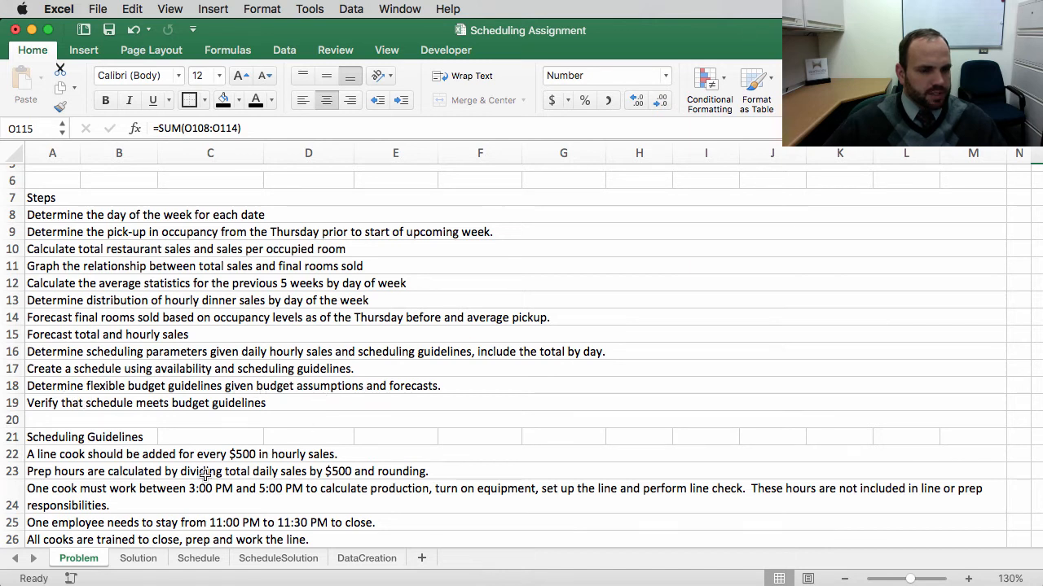
scroll(204, 472, "down", 10)
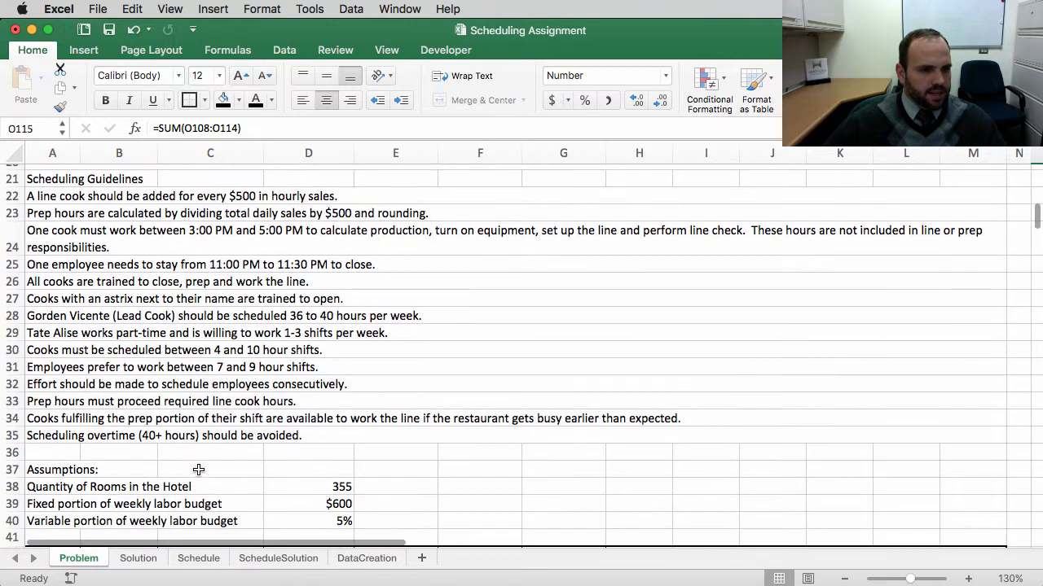
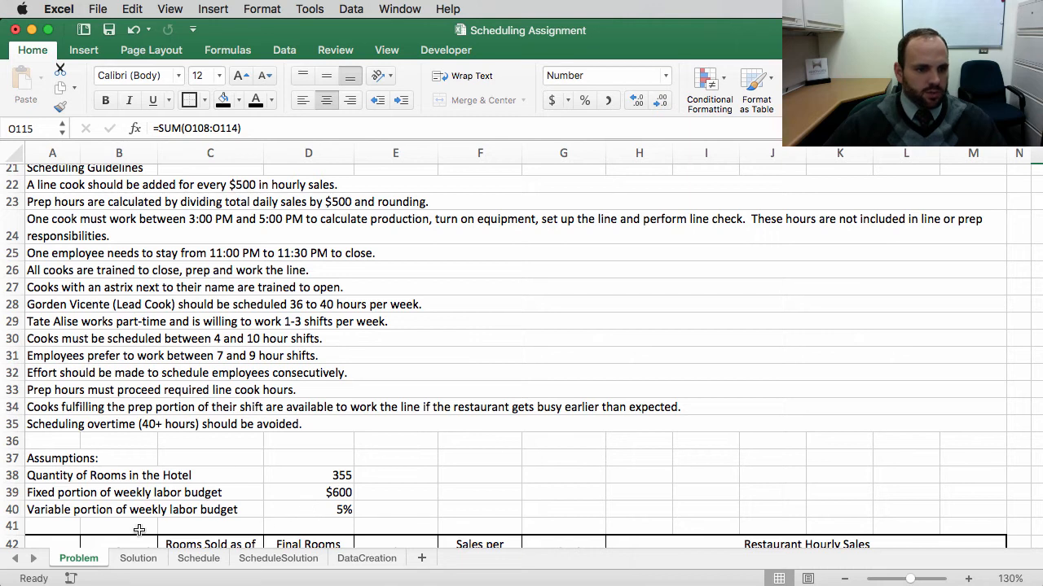
Step: On the Schedule sheet, label cell S11 "Fixed Labor Budget"
scroll(268, 458, "down", 5)
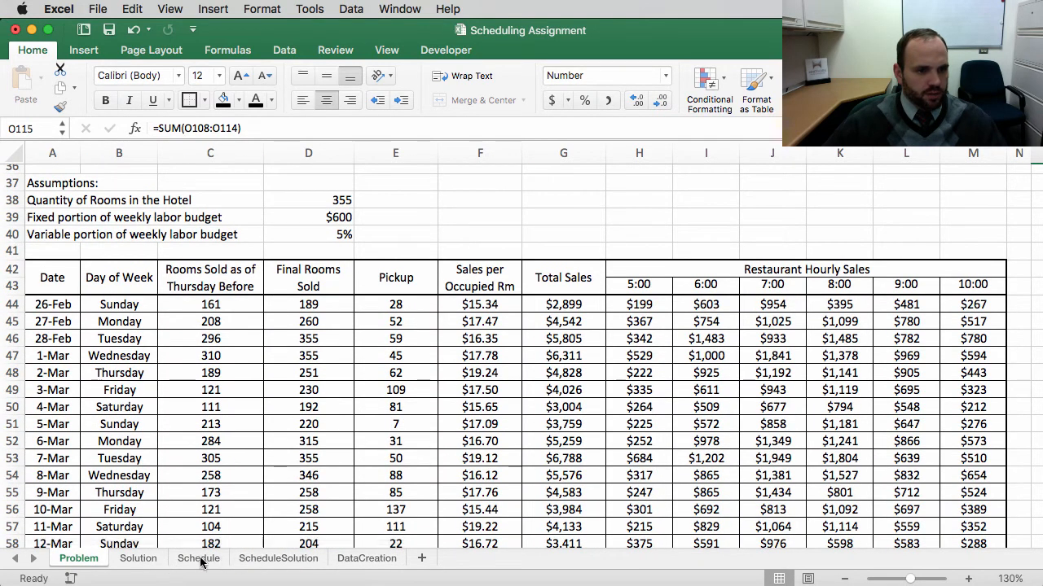
left_click(198, 559)
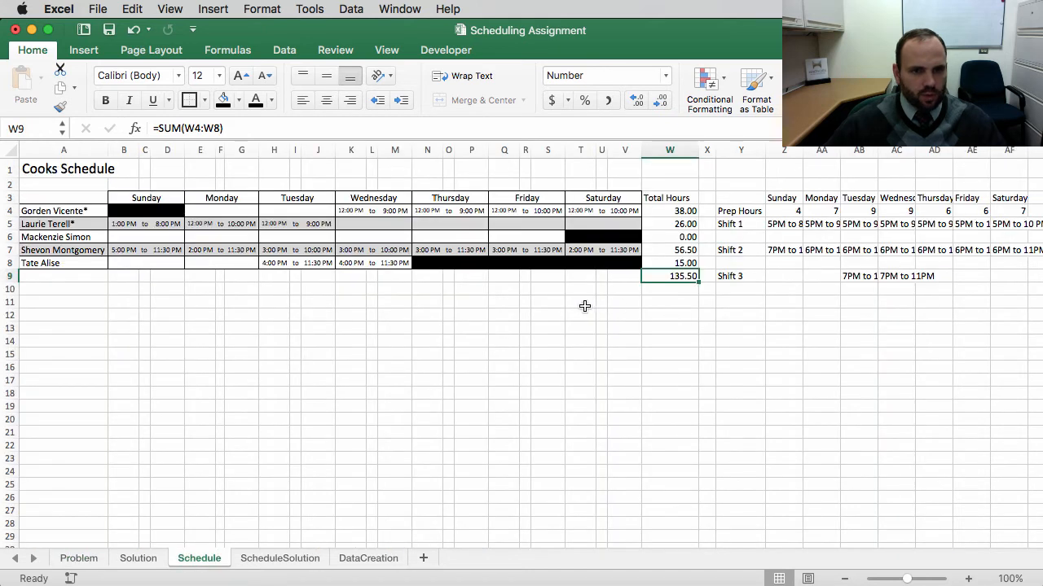
left_click(547, 301)
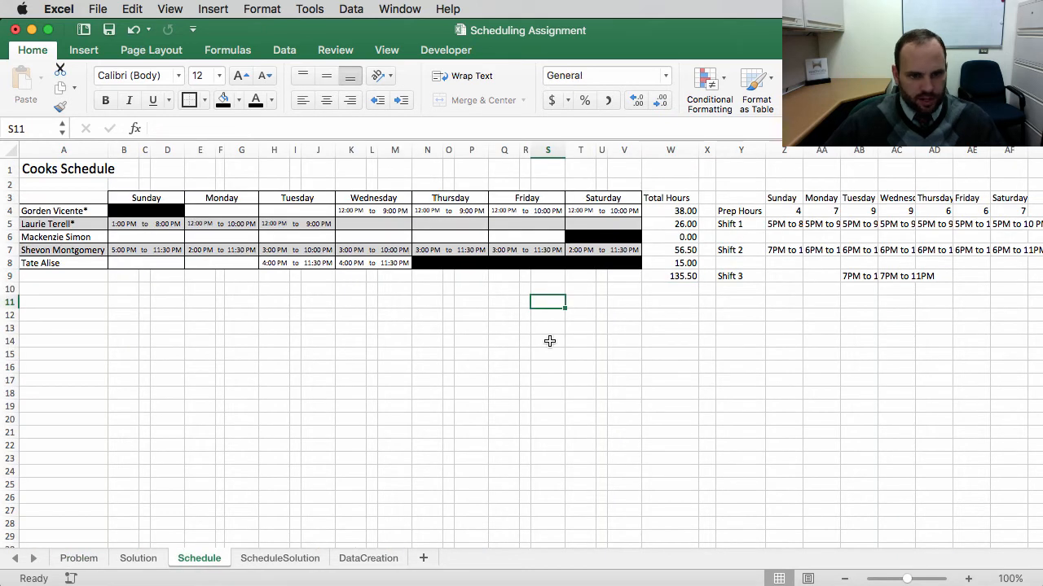
type("Fixed Labor b")
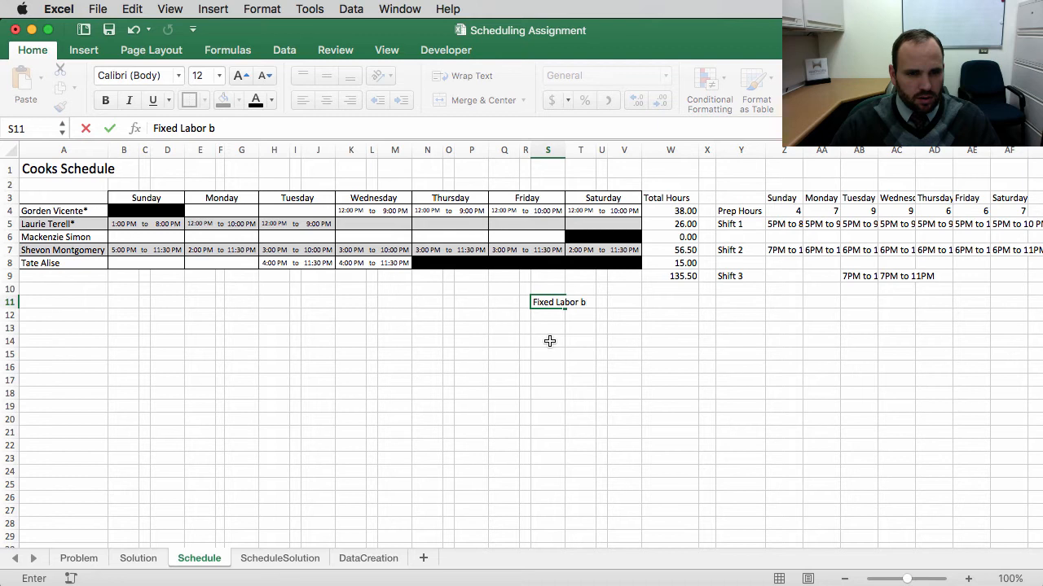
type("Budget")
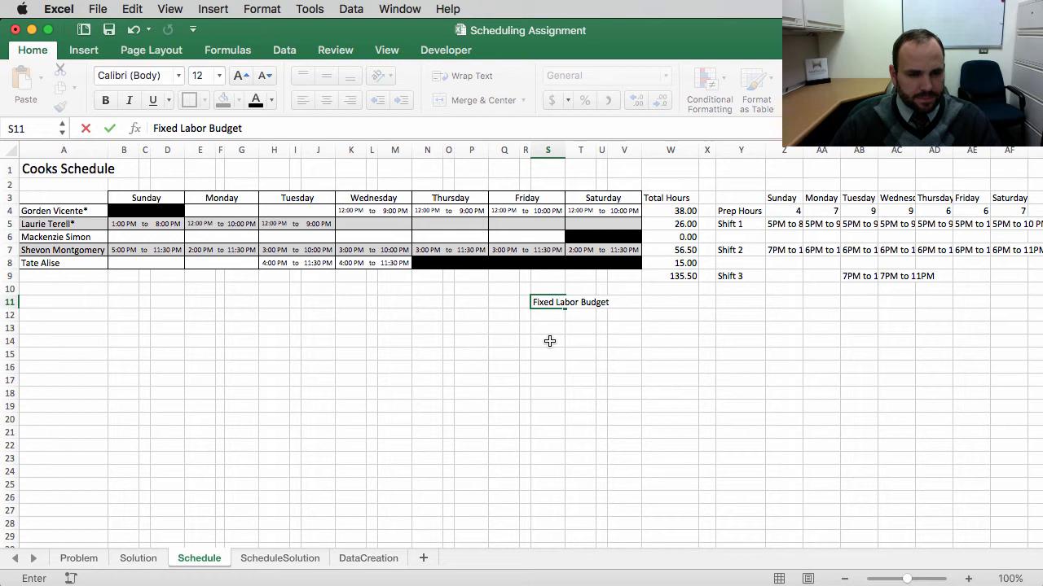
Step: Link the cell beside it in the Total Hours column to the Problem sheet's fixed portion of weekly labor budget
key("Tab")
key("Tab")
key("Tab")
key("Tab")
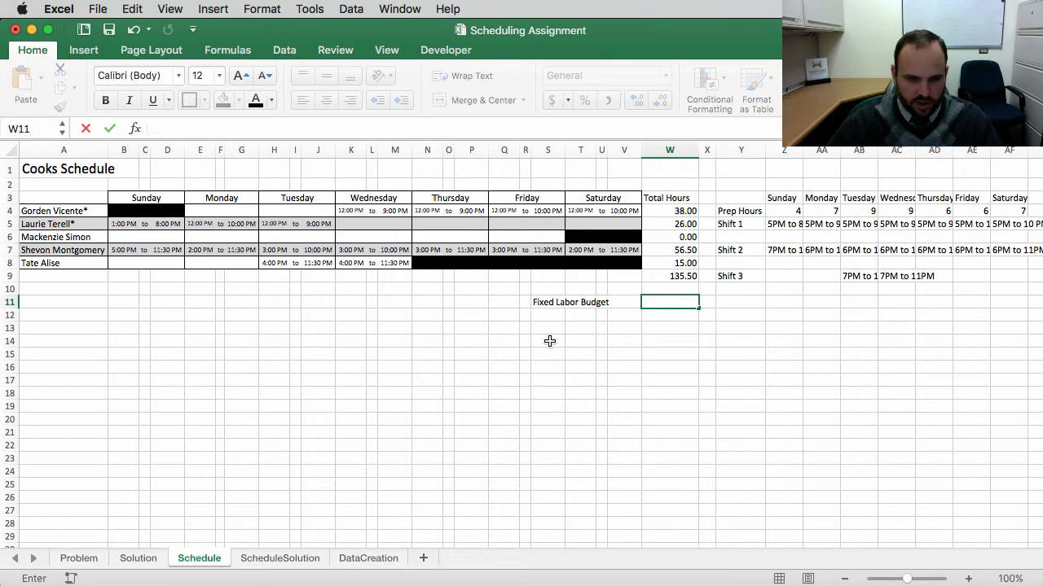
type("=")
left_click(77, 558)
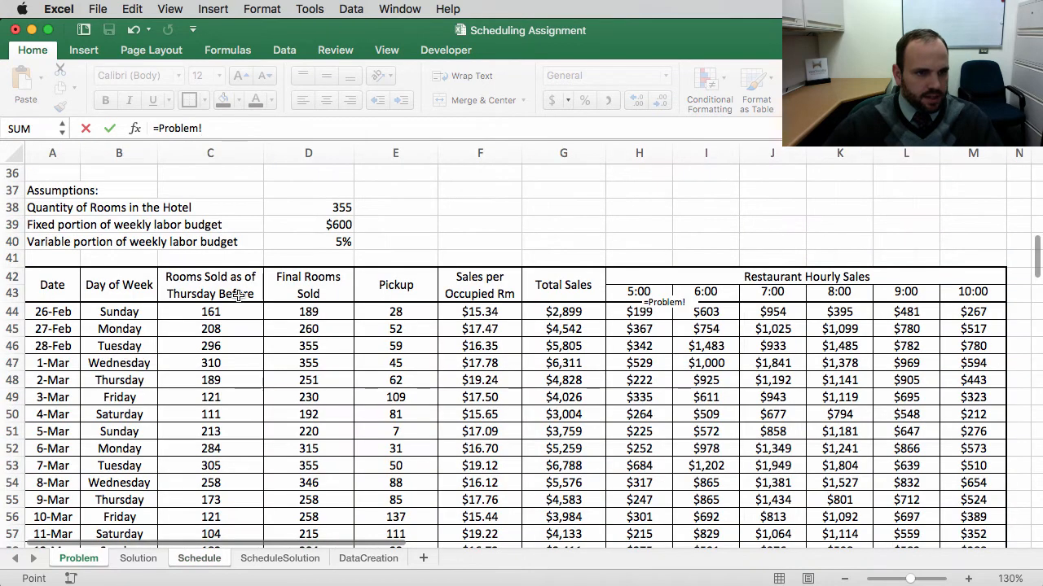
left_click(321, 224)
key("Return")
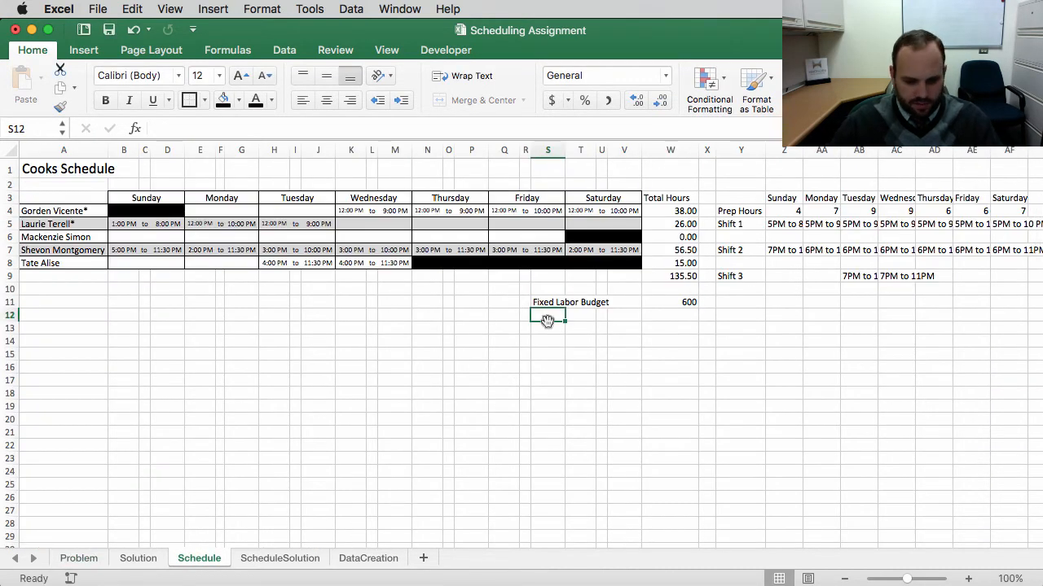
Step: Label the next row "Variable Cost %" and check the variable labor budget percentage on the Problem sheet
type("Variable Cost")
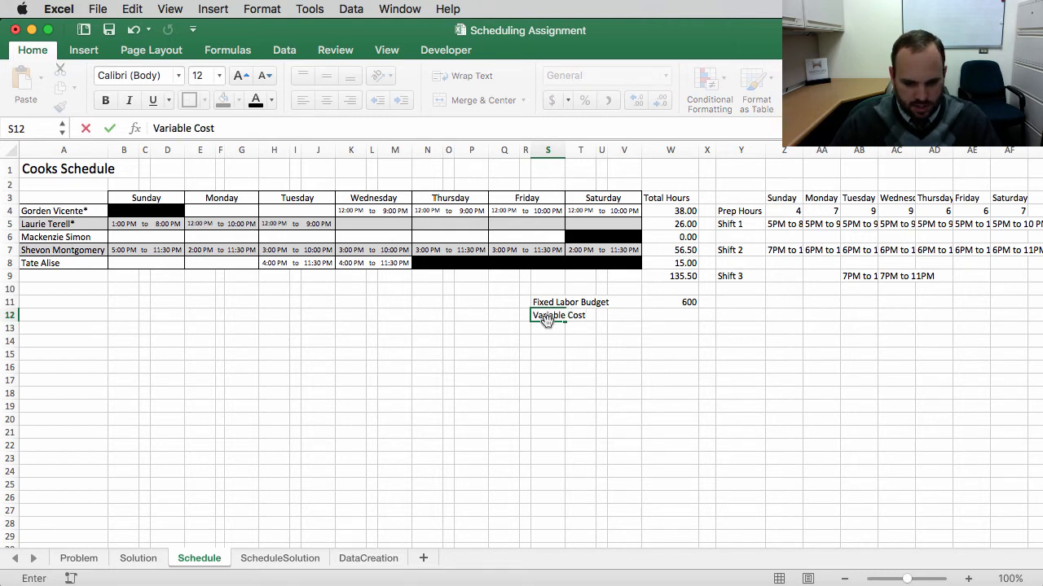
type("%")
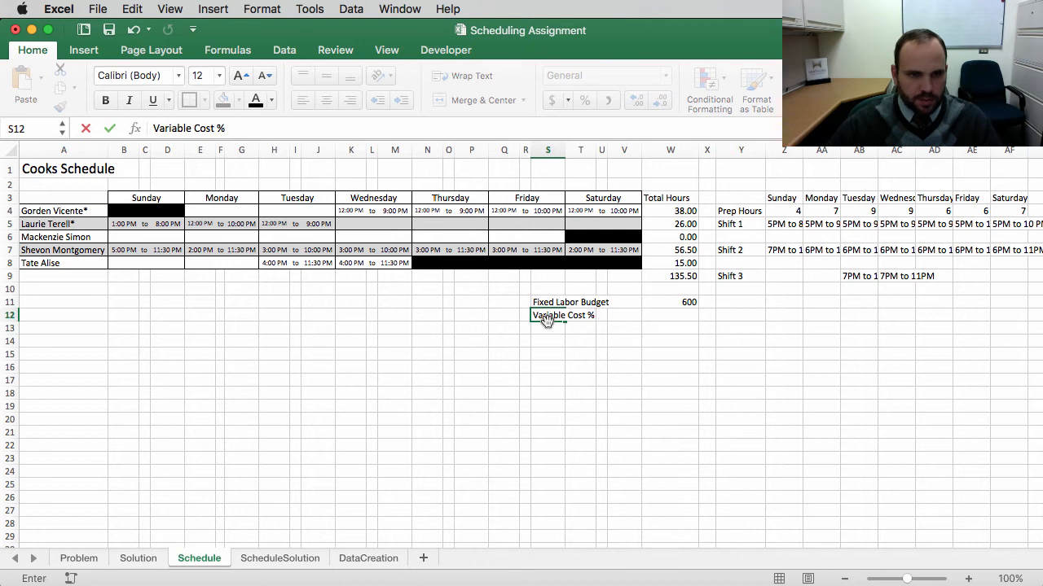
left_click(79, 559)
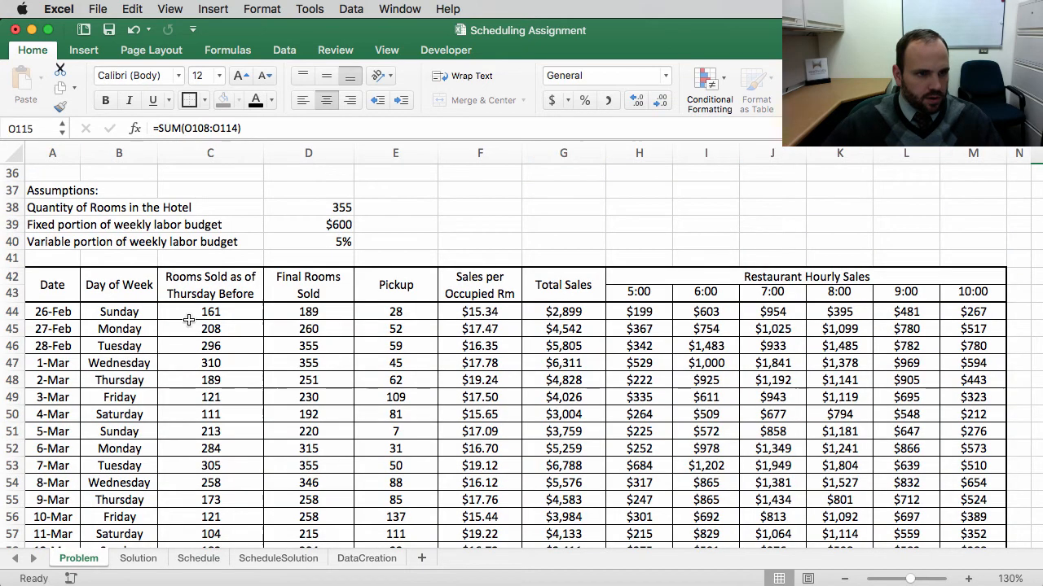
left_click(305, 242)
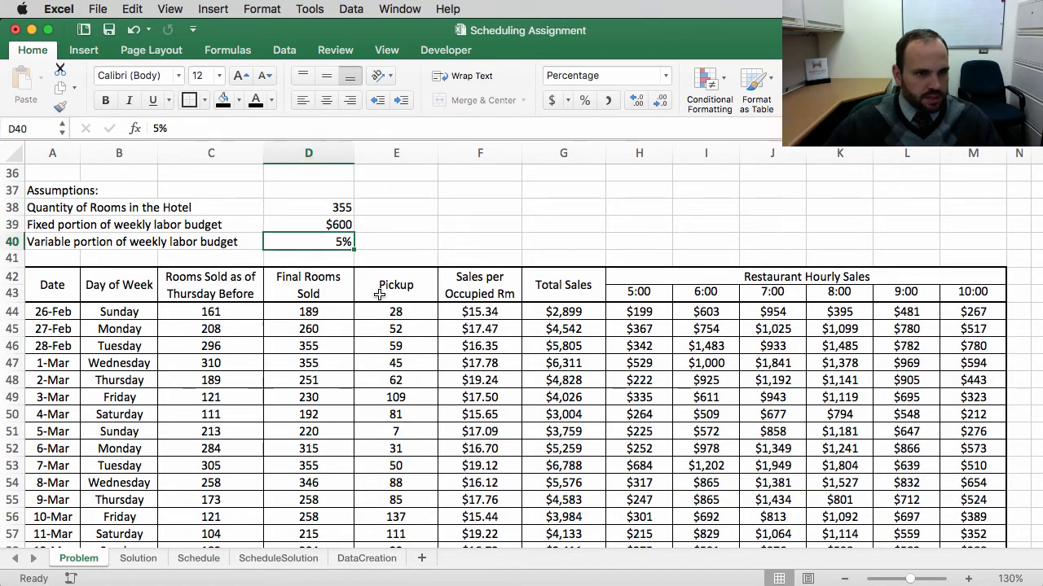
left_click(209, 560)
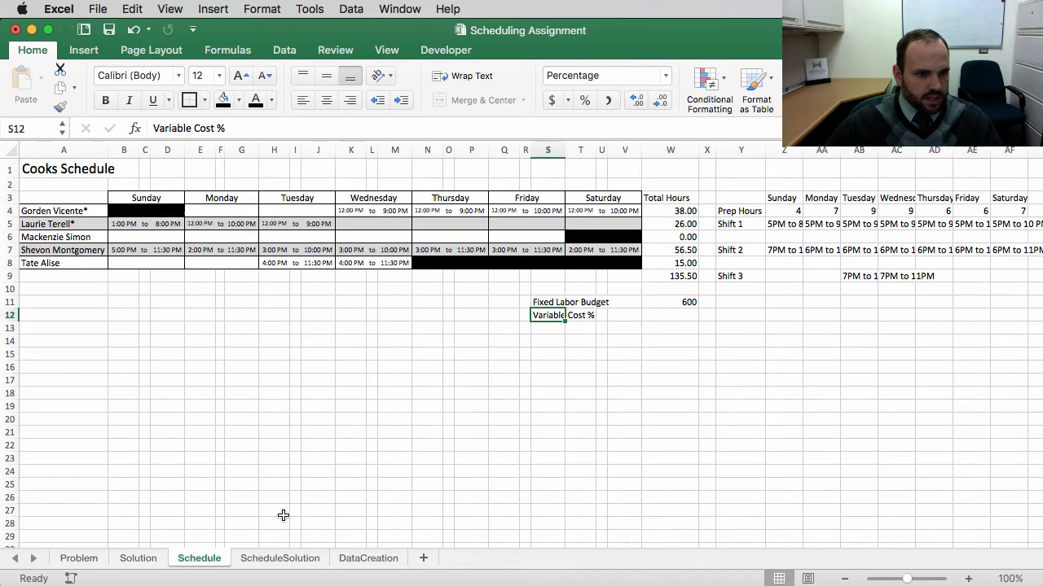
Step: Link the Variable Cost % value cell to the Problem sheet's variable portion of weekly labor budget
left_click(666, 315)
type("=")
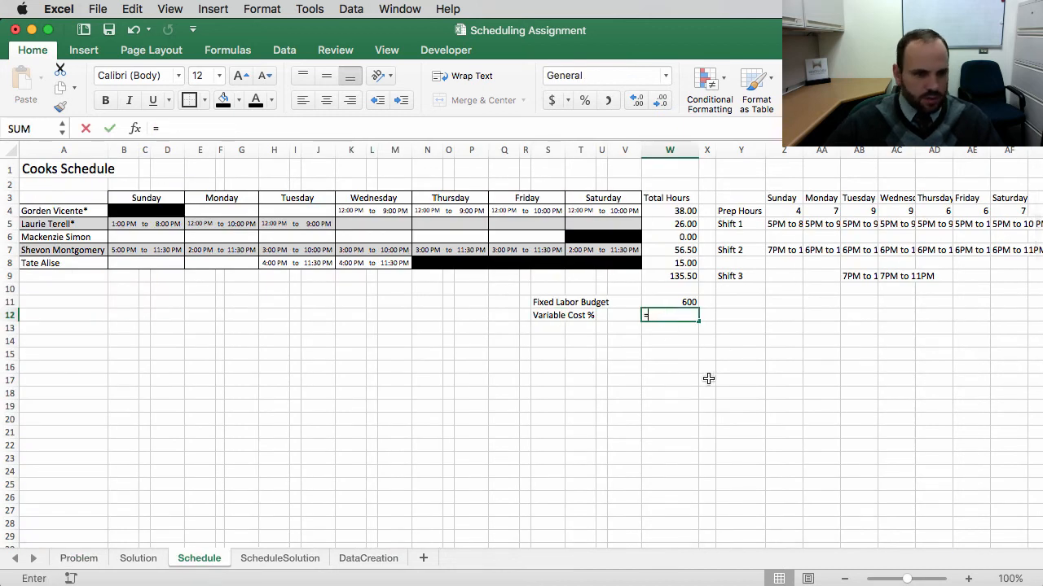
left_click(80, 559)
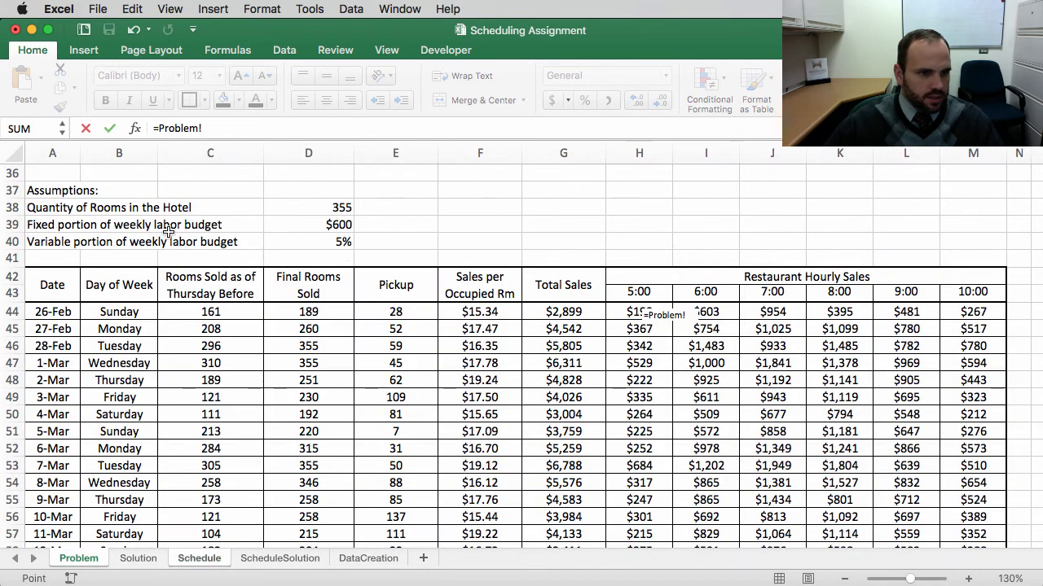
left_click(326, 242)
key("Return")
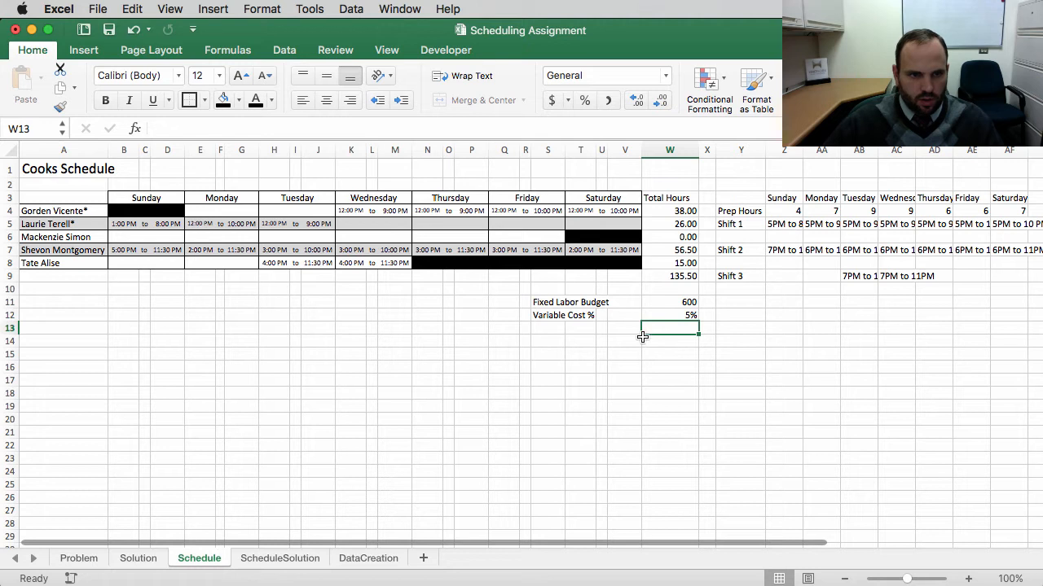
Step: Add a third label "Variable Cost $" under Variable Cost %
left_click(553, 330)
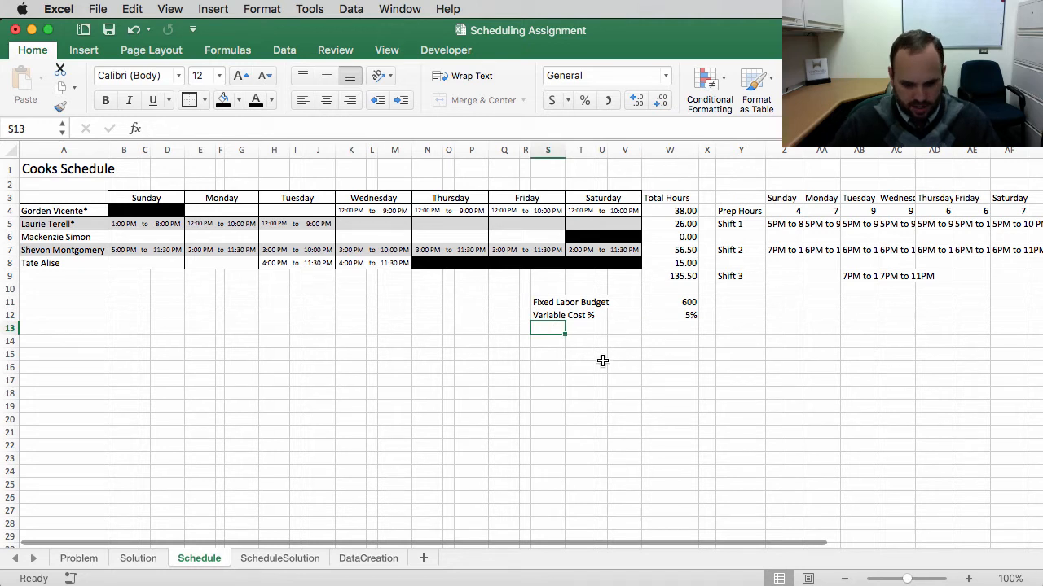
type("Variabl")
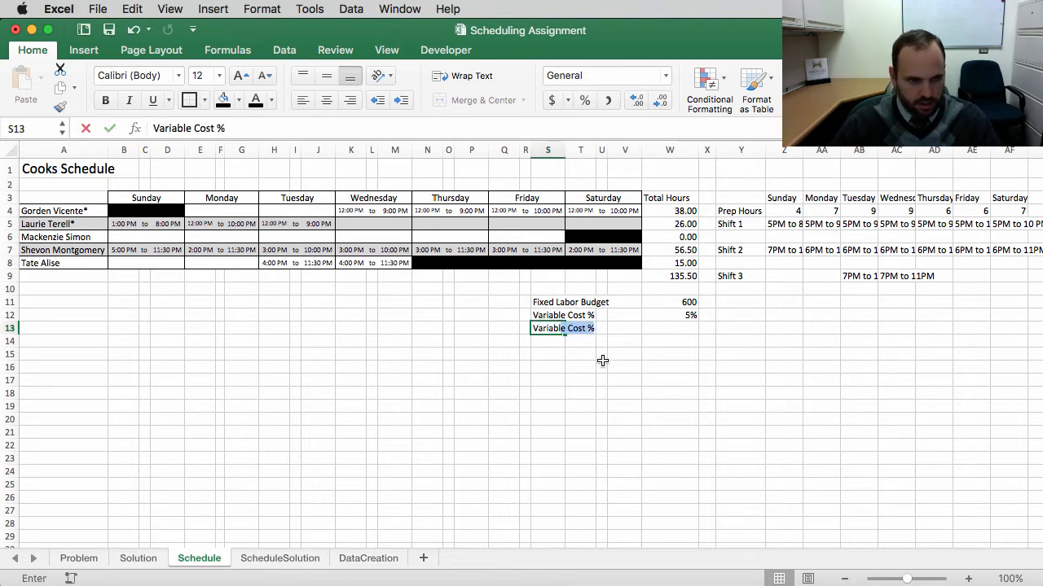
type("e Cost ")
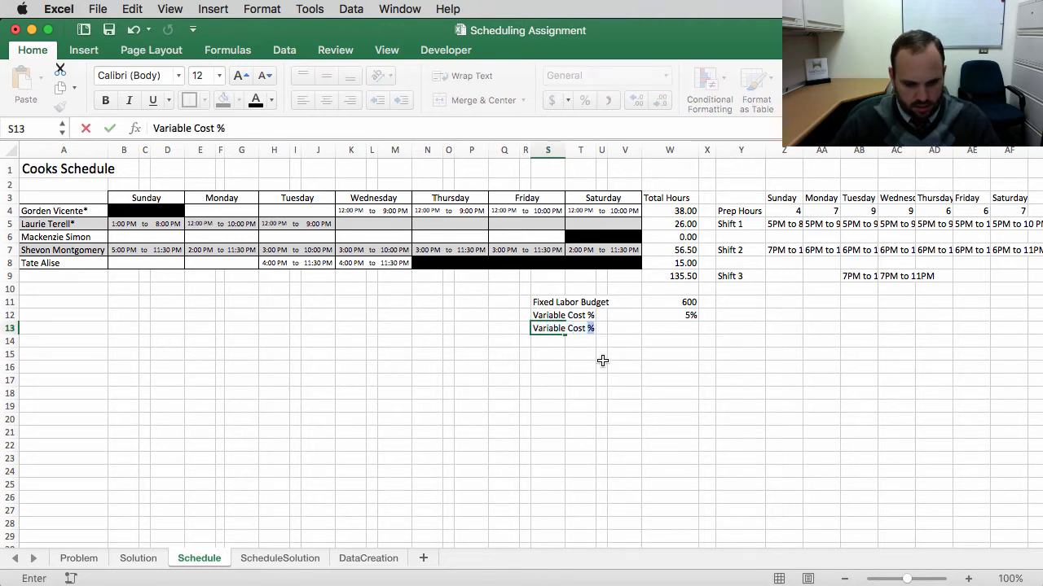
type("$")
key("Return")
left_click(662, 330)
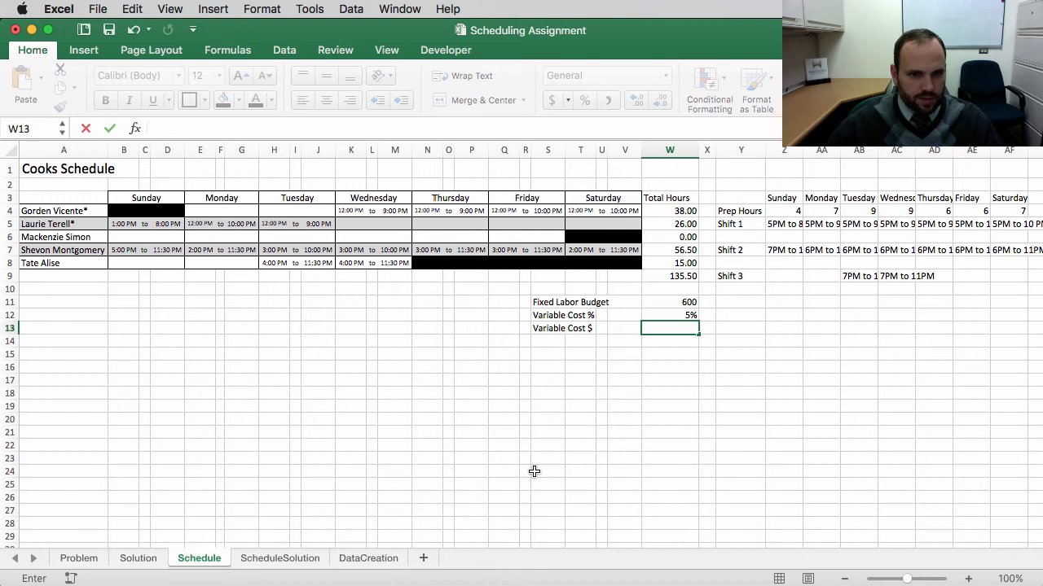
key("Escape")
Step: Move the labor budget labels and values down one row to free the row above them
left_click_drag(540, 319, 597, 320)
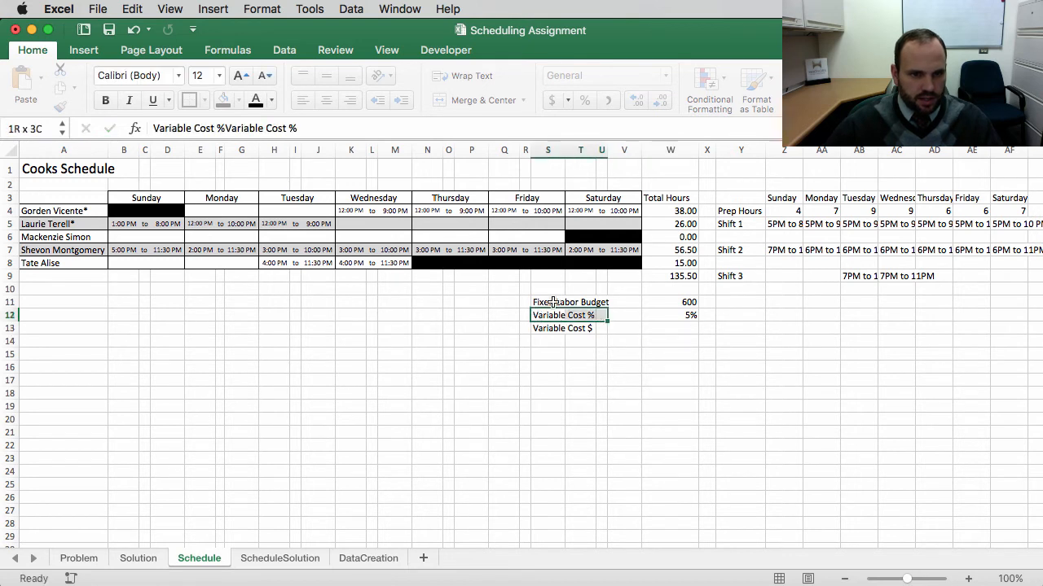
left_click_drag(540, 302, 654, 307)
left_click(526, 302)
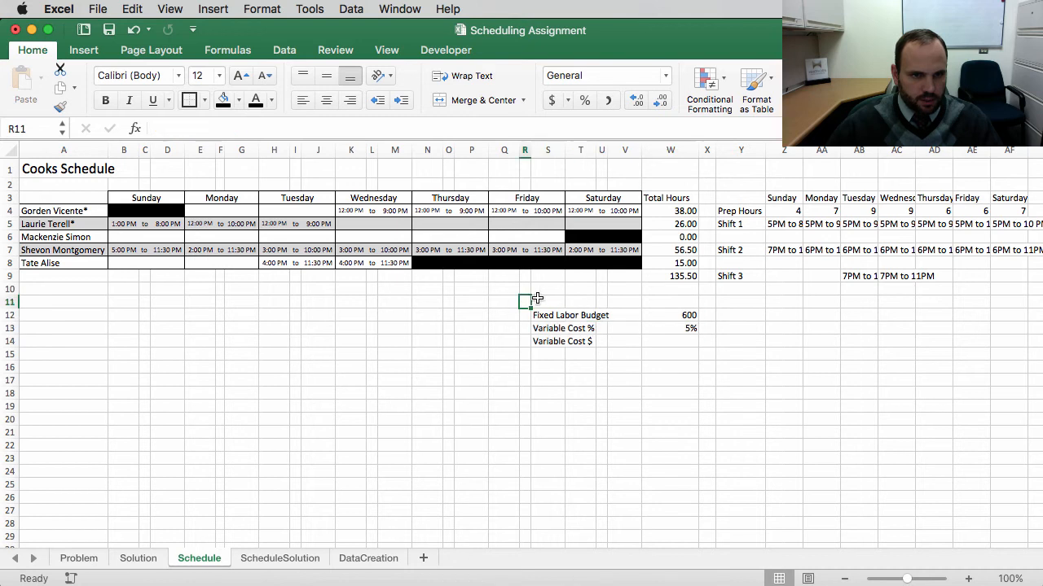
scroll(562, 324, "right", 3)
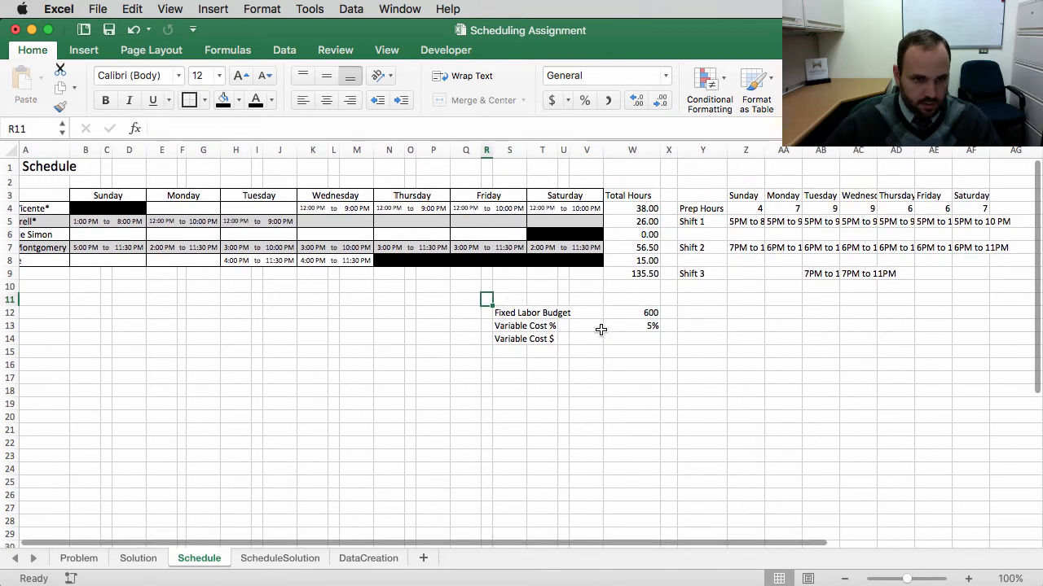
scroll(600, 329, "left", 3)
Step: Label the freed row "Total Sales" above Fixed Labor Budget
left_click(547, 299)
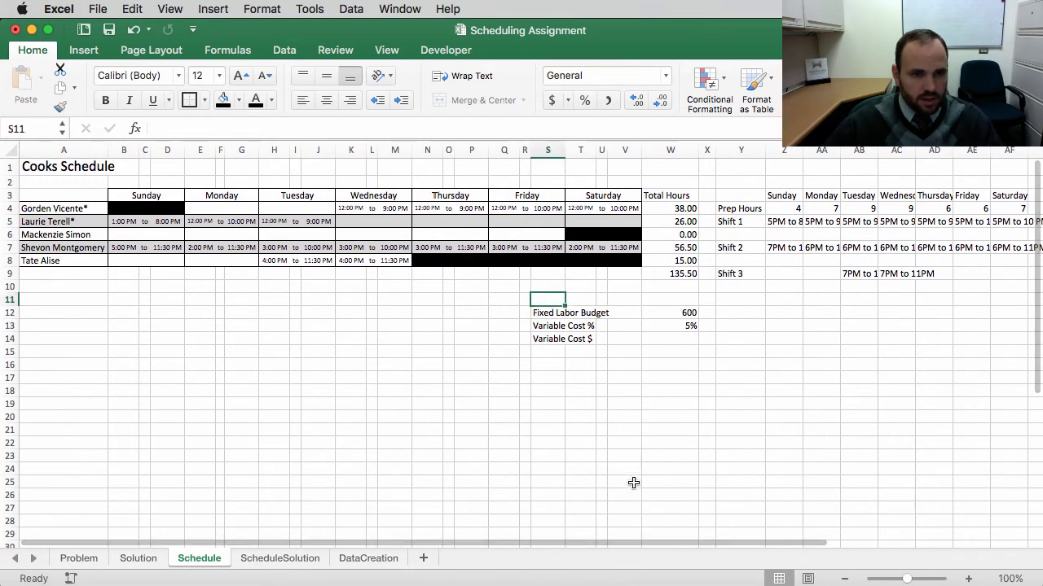
type("Total Sales")
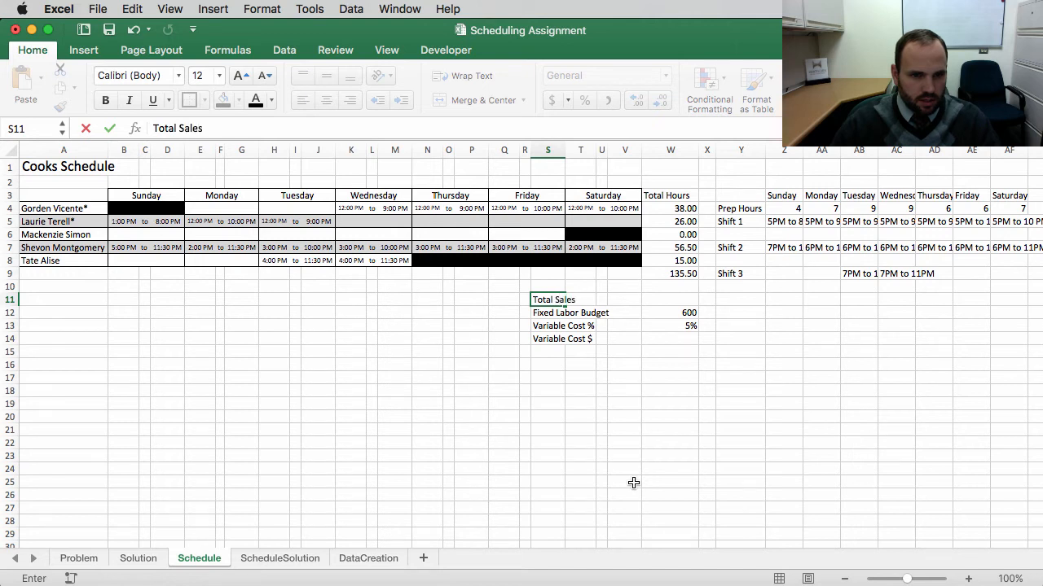
left_click(664, 301)
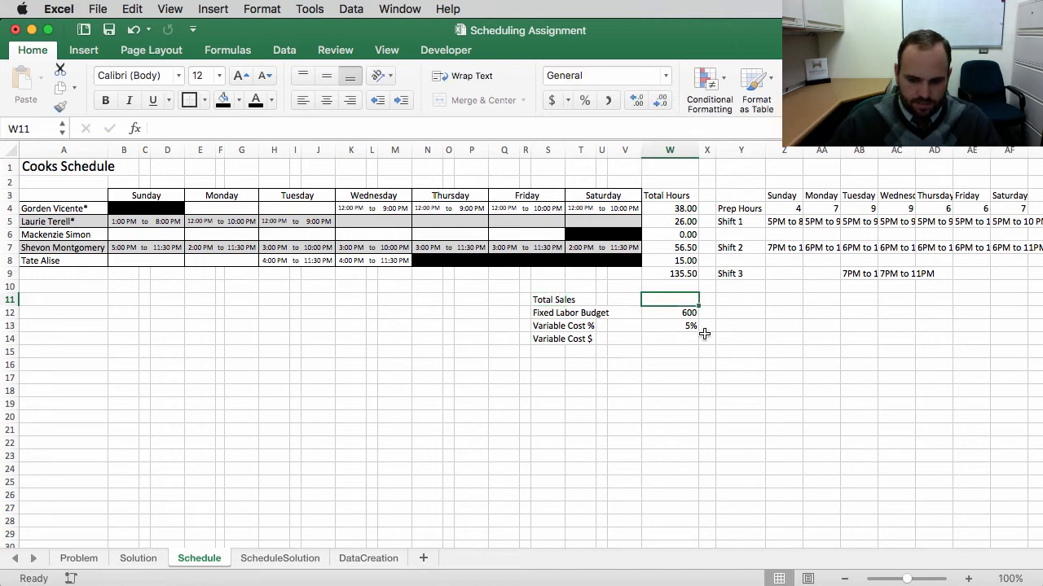
Step: Set Total Sales to =SUM(Problem!G97:G103), summing the Problem sheet's forecasted total sales for the week
type("=")
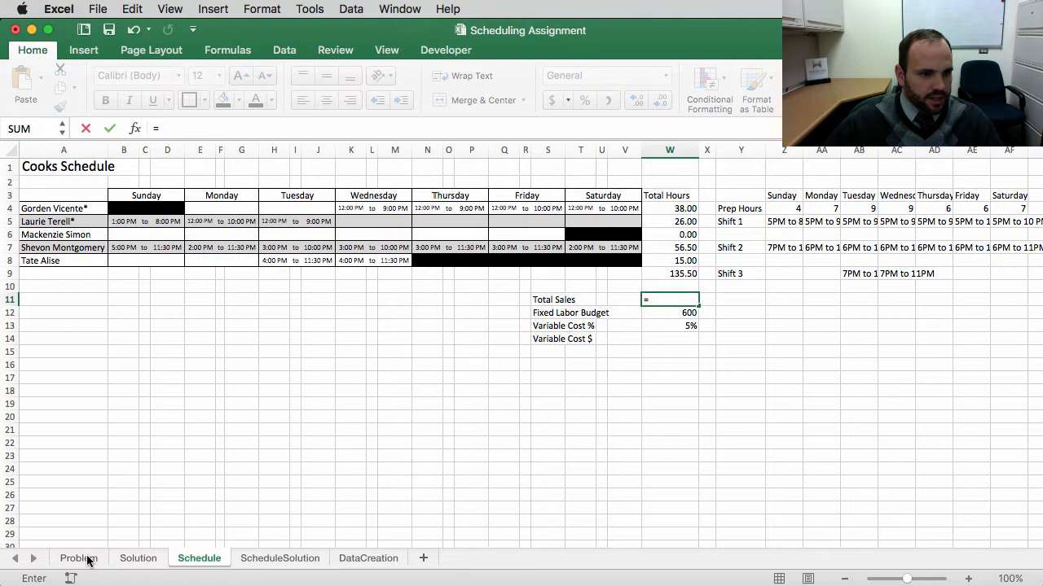
left_click(79, 558)
scroll(445, 442, "down", 10)
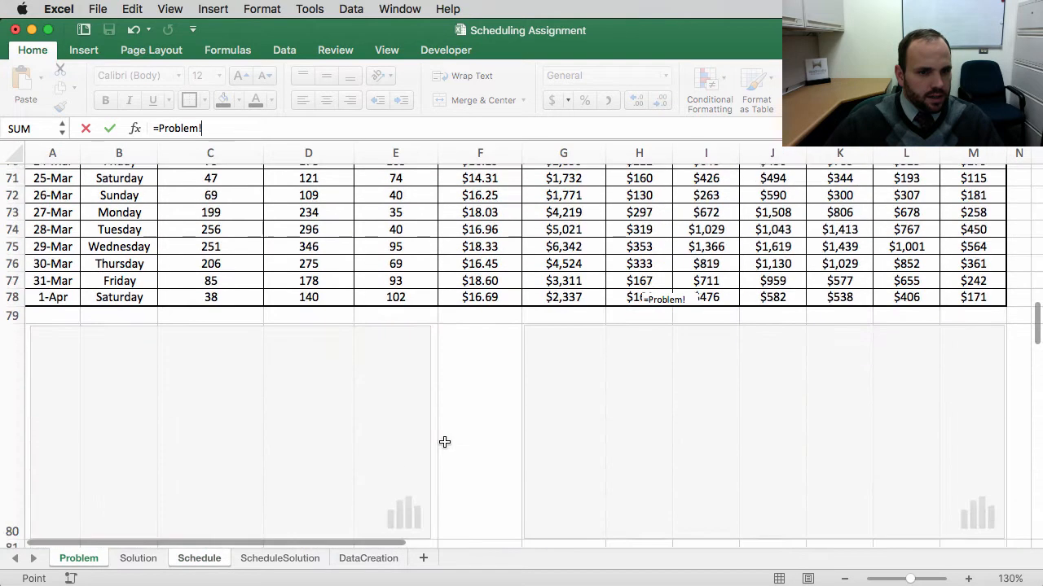
scroll(444, 442, "down", 10)
scroll(449, 444, "up", 3)
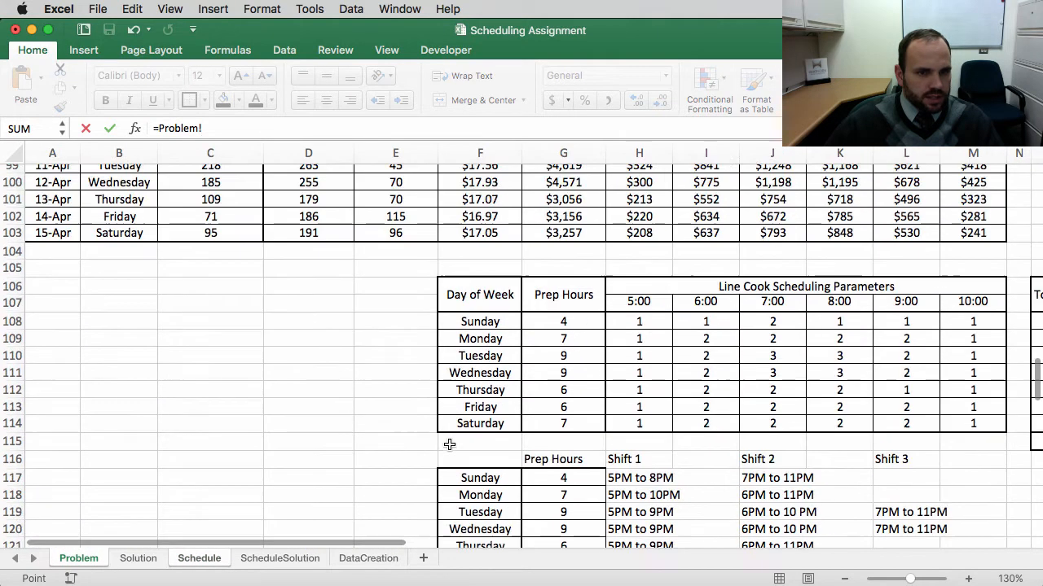
scroll(449, 444, "up", 3)
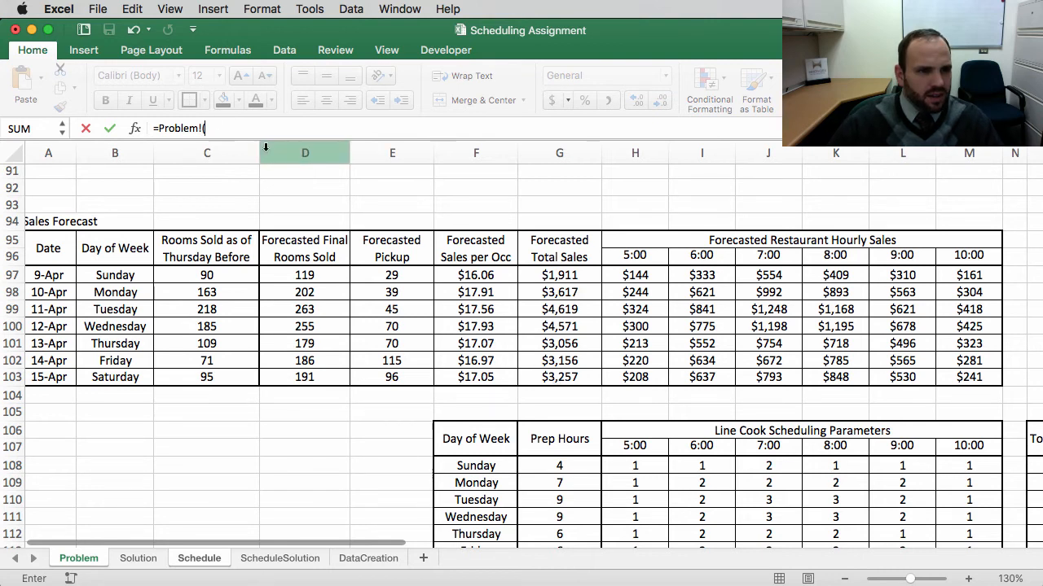
key("BackSpace")
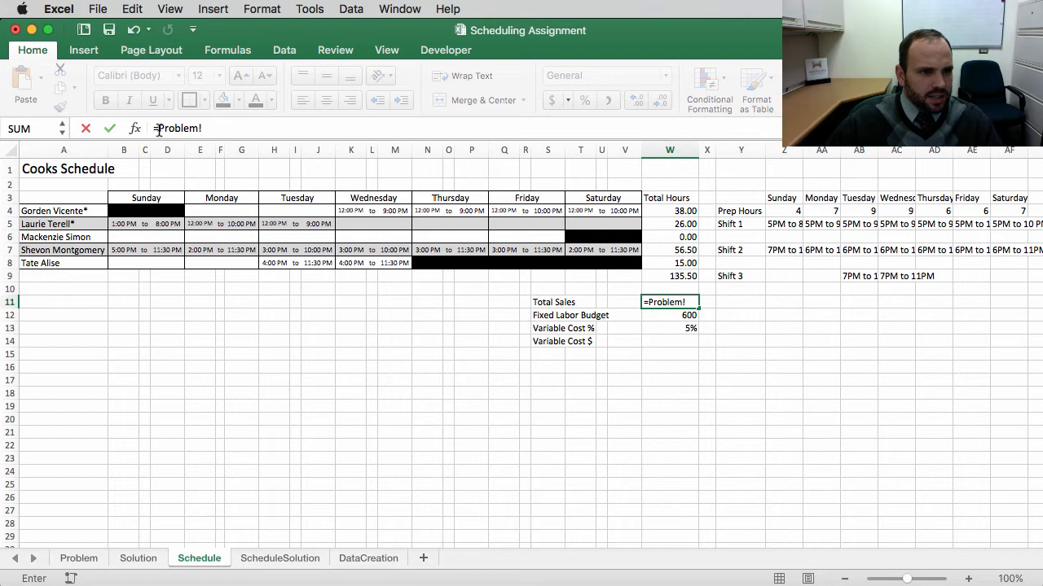
left_click_drag(158, 130, 276, 126)
type("sum(")
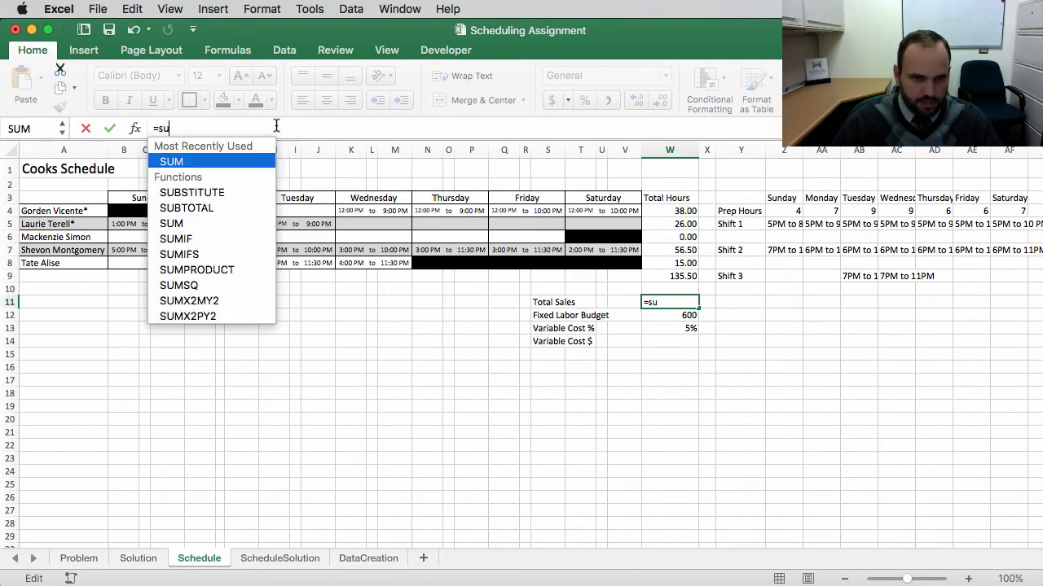
left_click(79, 558)
left_click_drag(572, 279, 574, 384)
type(")")
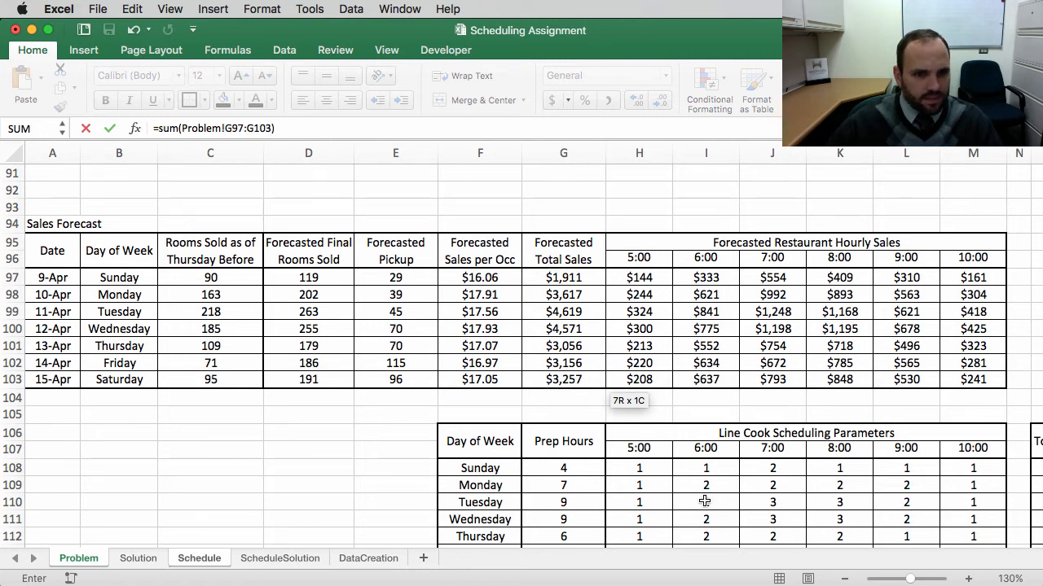
key("Return")
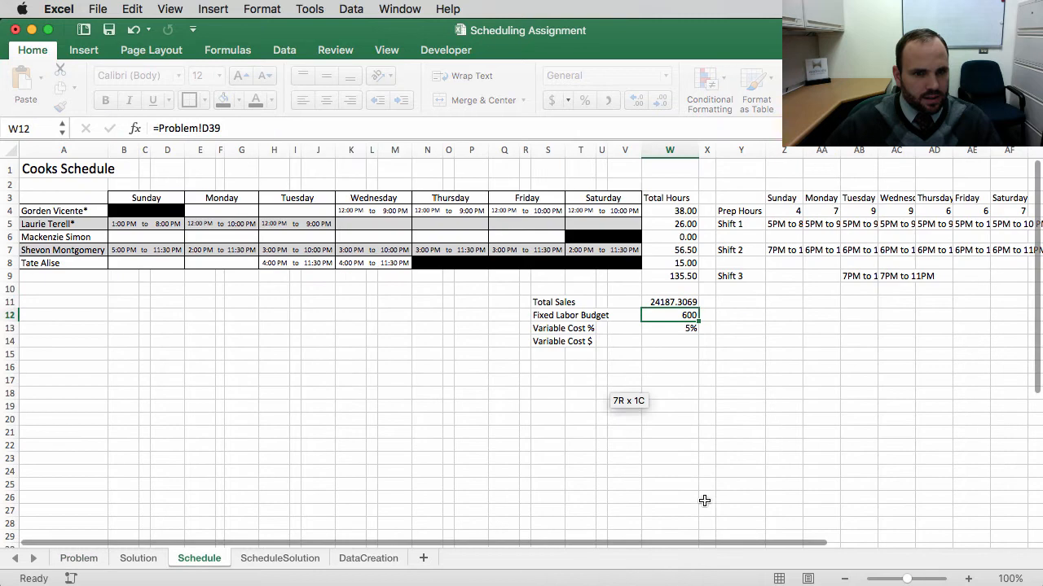
left_click(673, 302)
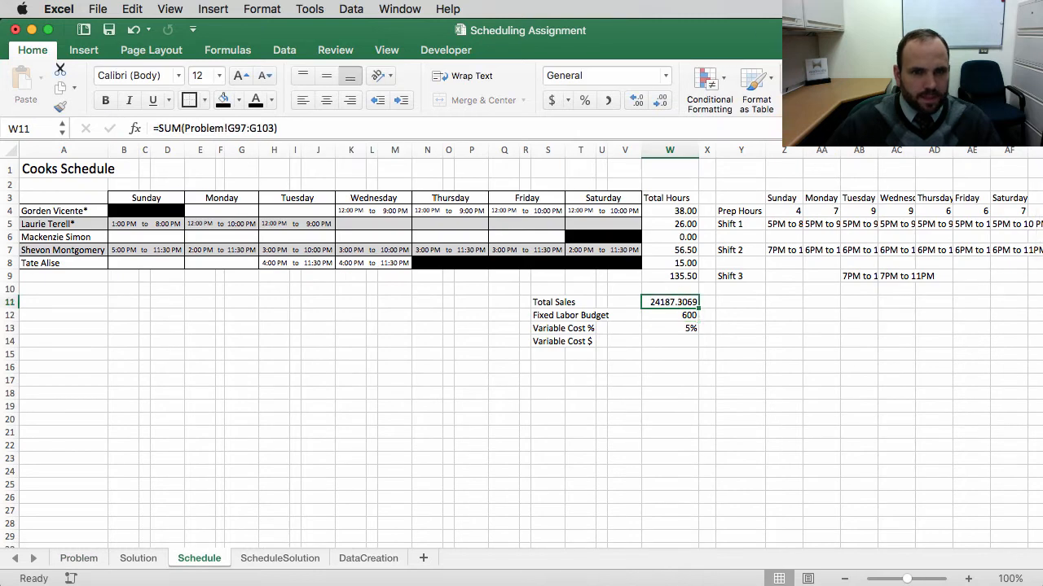
Step: Format the Total Sales value as Currency with no decimal places
left_click(665, 75)
left_click(698, 122)
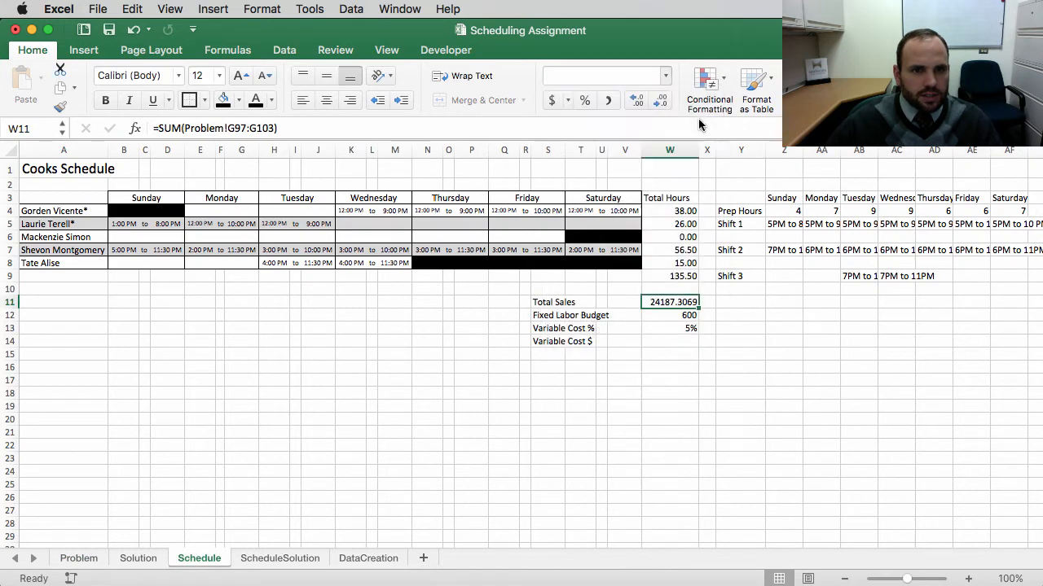
left_click(661, 101)
left_click(661, 101)
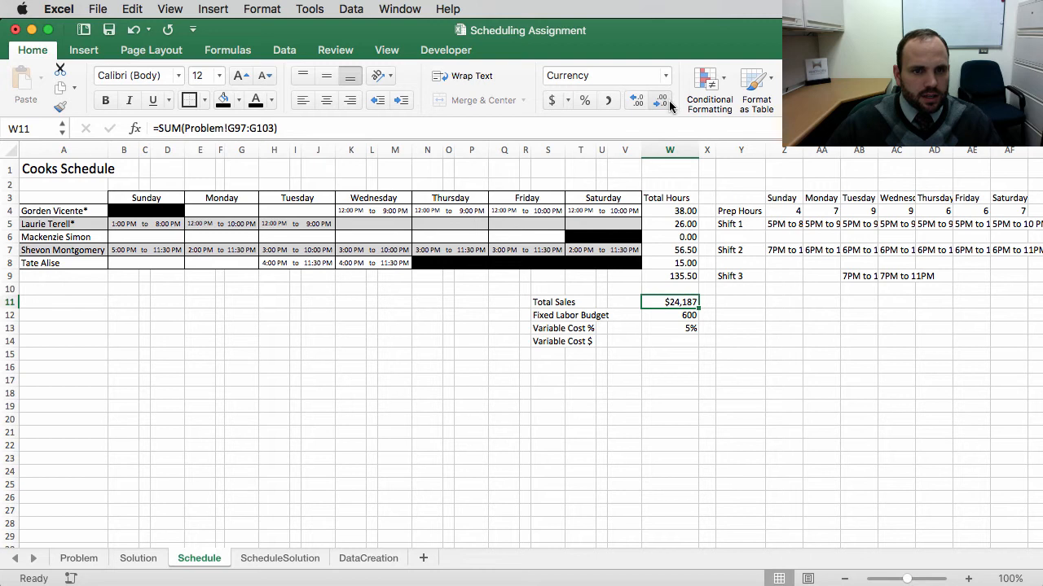
Step: Set Variable Cost $ to =W11*W13, multiplying Total Sales by the Variable Cost %
left_click(675, 368)
left_click(667, 344)
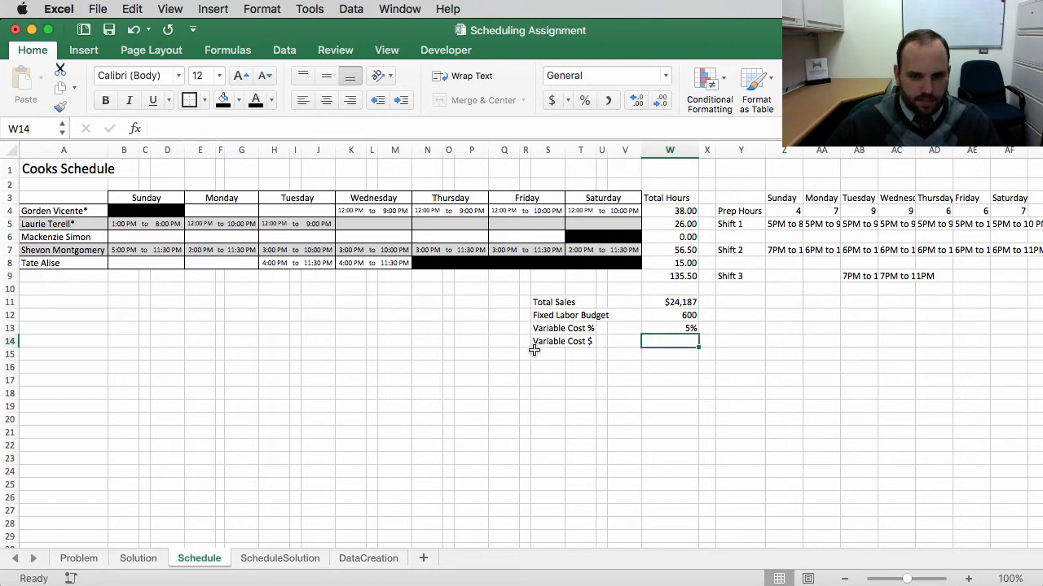
type("=")
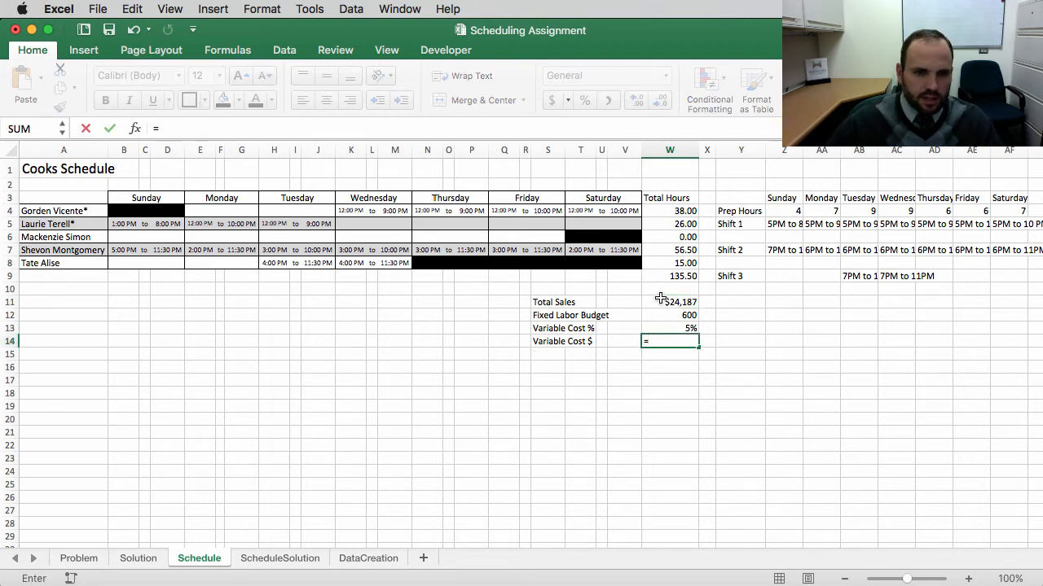
left_click(661, 302)
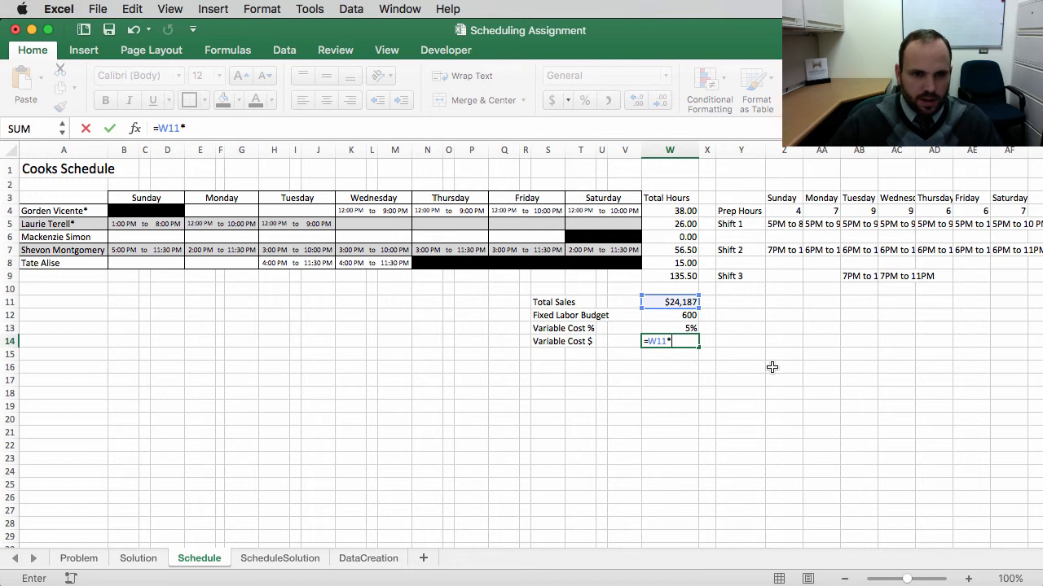
type("*")
left_click(683, 328)
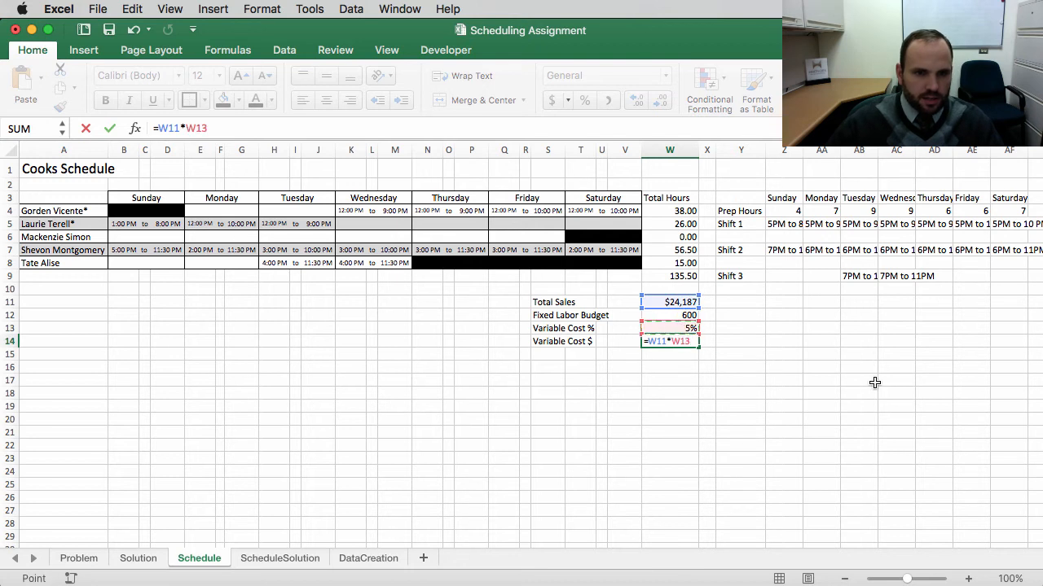
key("Return")
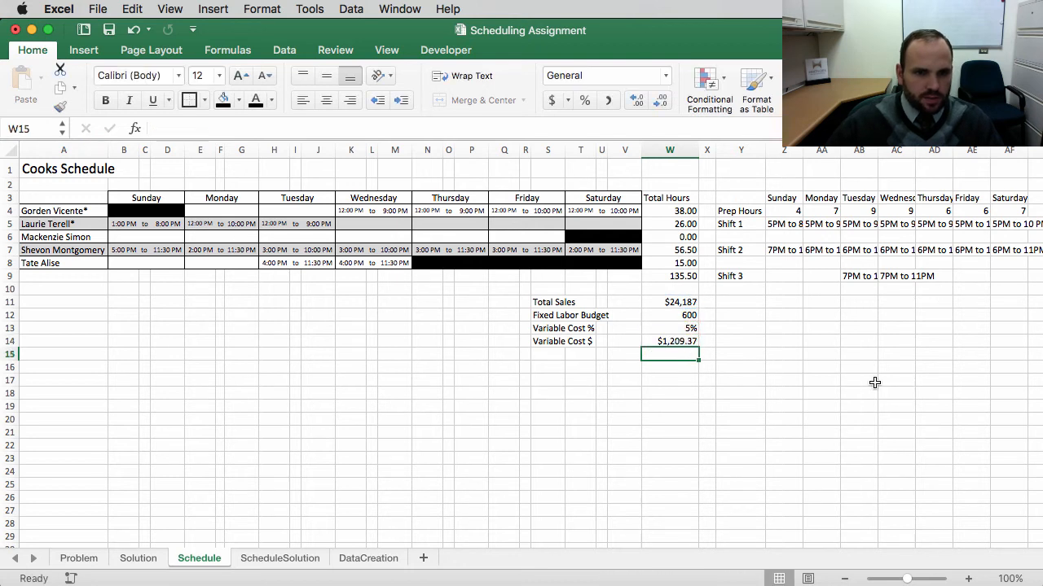
Step: Add the label "Total Labor Budget" under Variable Cost $
left_click(540, 355)
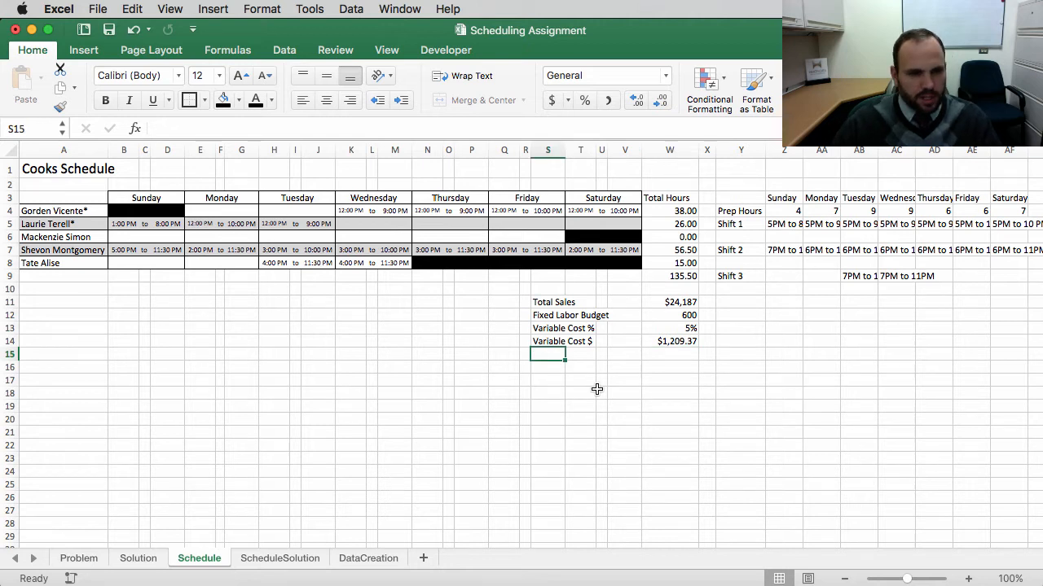
type("Total L")
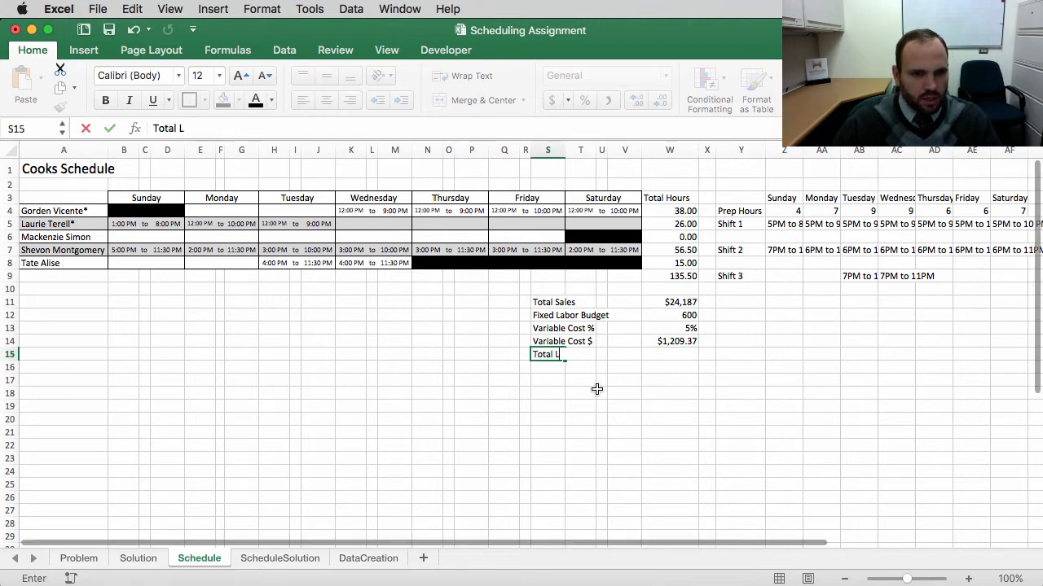
type("abor Budget")
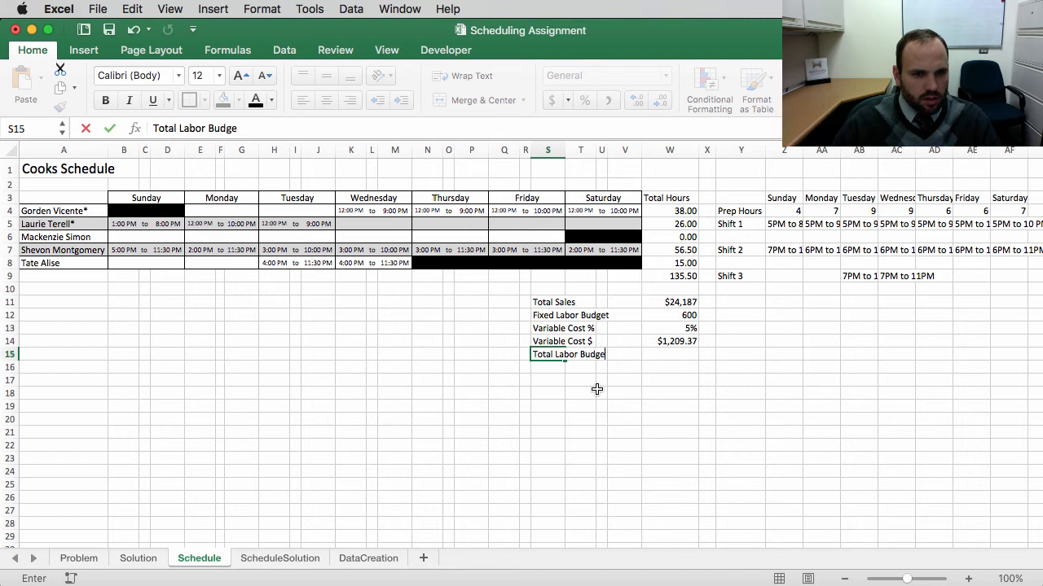
key("Tab")
key("Tab")
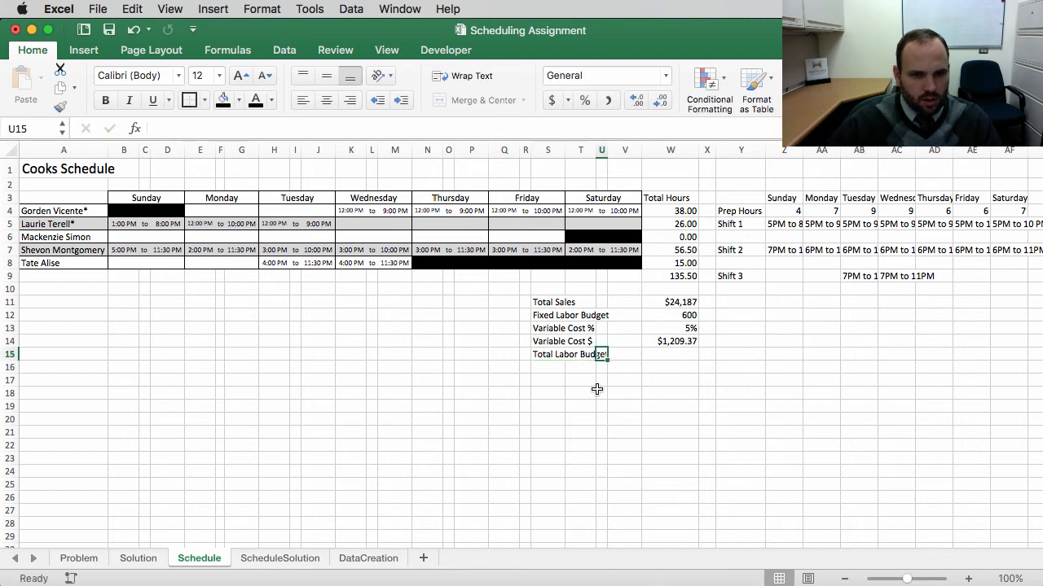
Step: Set Total Labor Budget to =W12+W14, adding the fixed labor budget and variable cost
left_click(678, 355)
type("=")
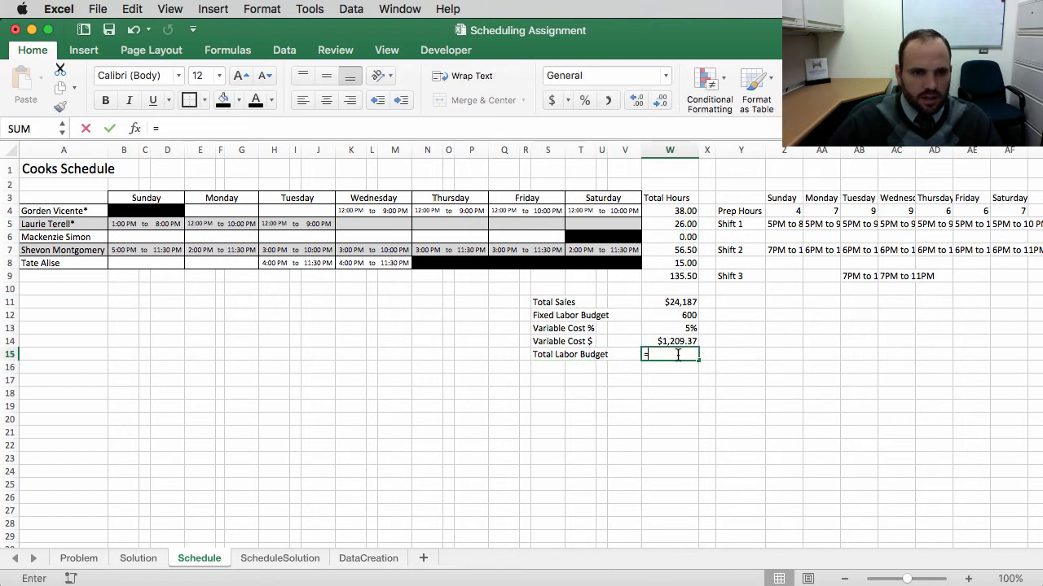
left_click(688, 317)
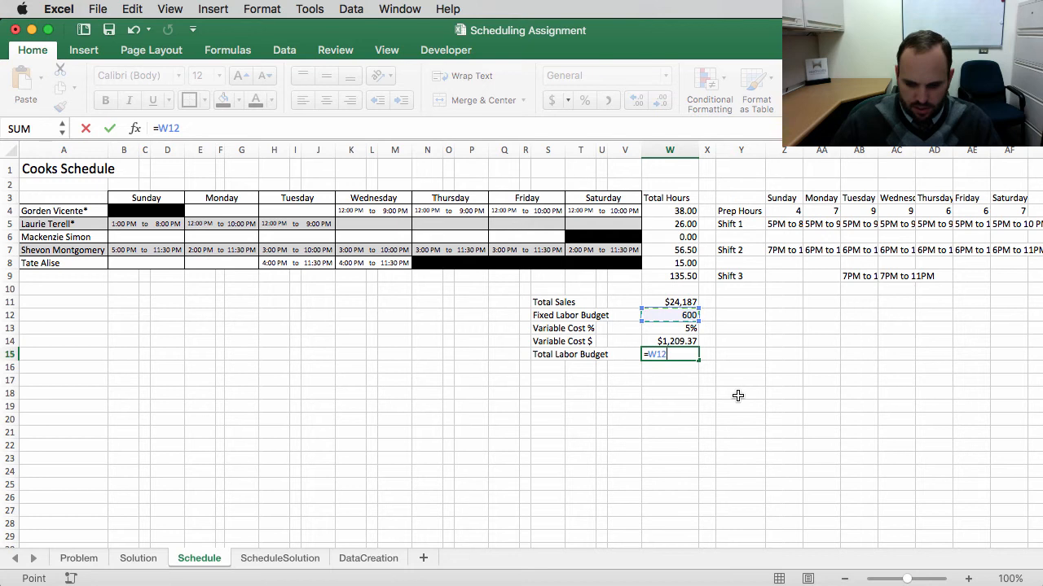
type("+")
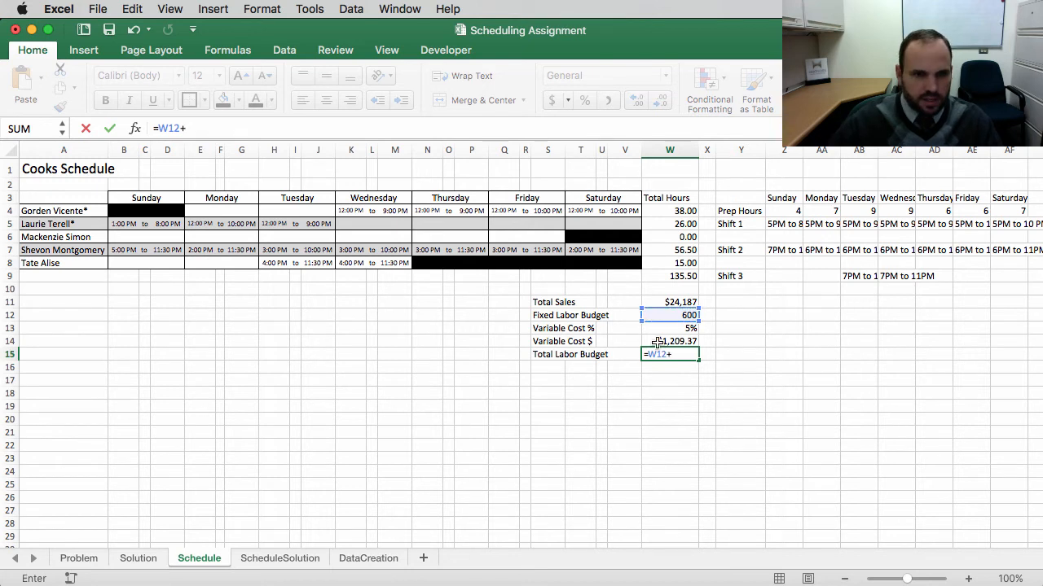
left_click(674, 342)
key("Return")
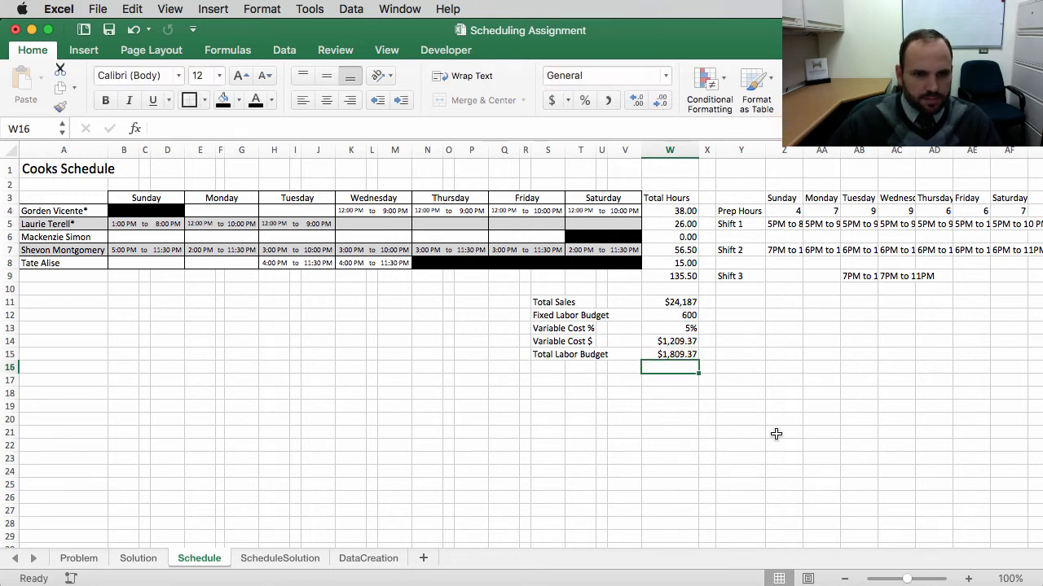
Step: Copy the Total Sales currency format onto the Fixed Labor Budget value with Format Painter
left_click(647, 395)
left_click(668, 302)
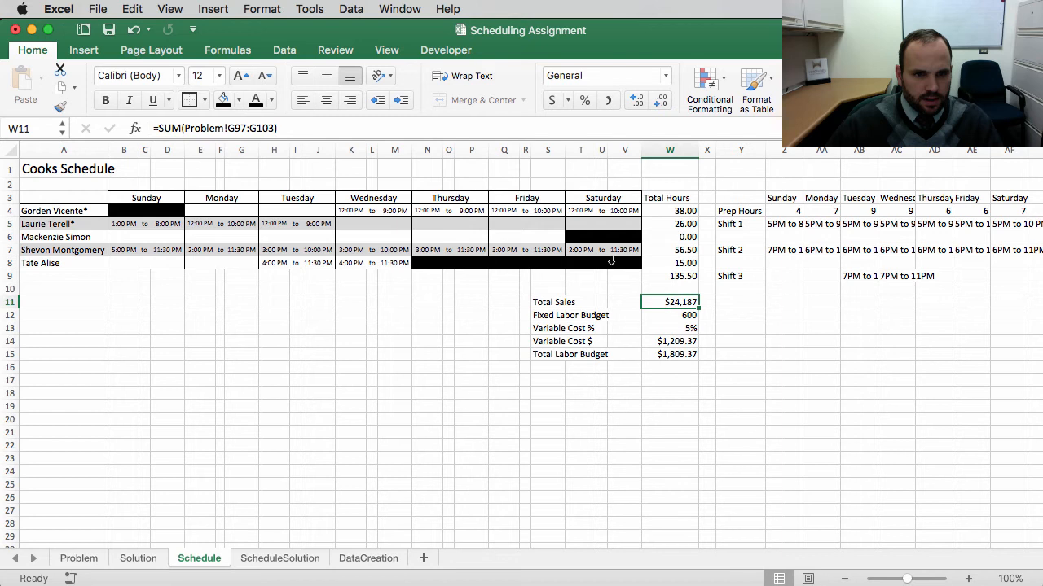
left_click(60, 106)
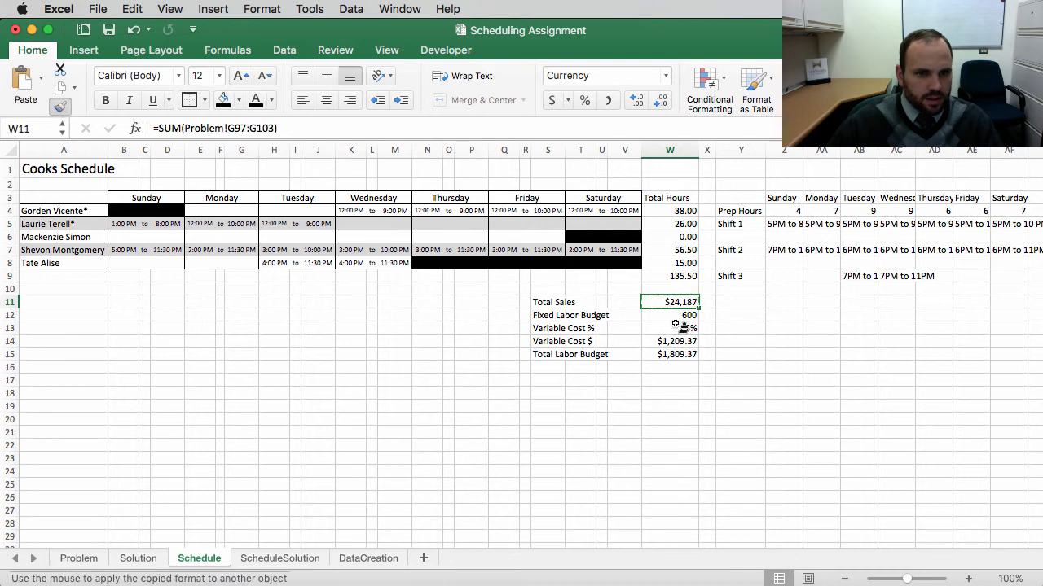
left_click(676, 315)
left_click(689, 406)
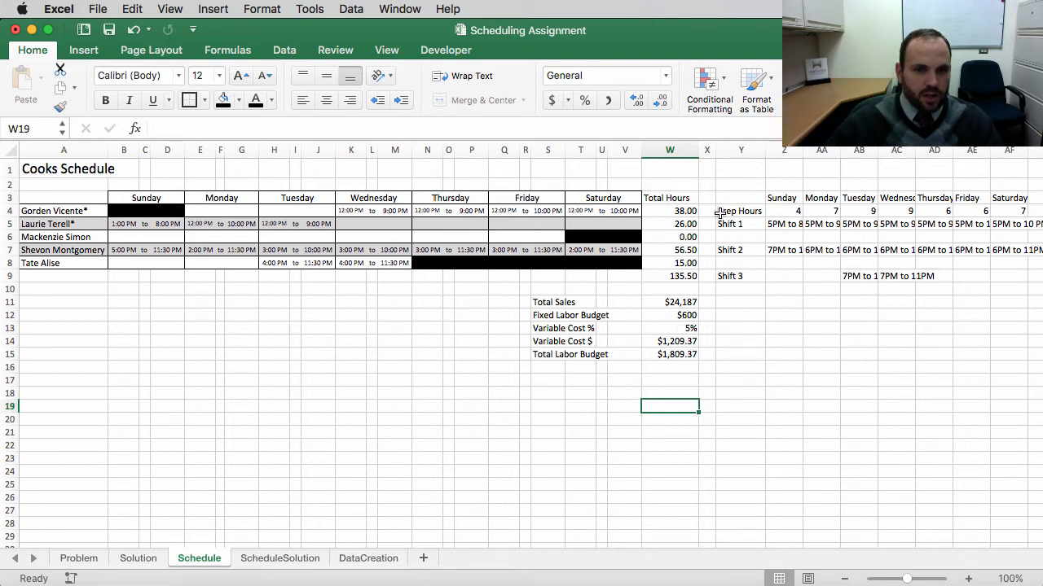
Step: Insert a new blank column right after the Total Hours column
left_click(687, 214)
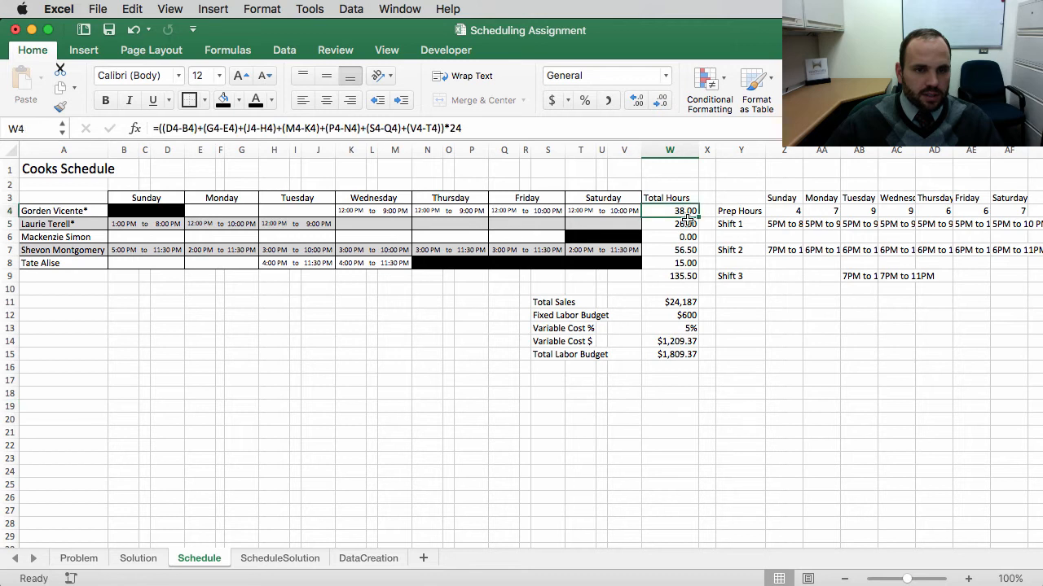
left_click(676, 226)
left_click(688, 212)
left_click(764, 334)
left_click(708, 151)
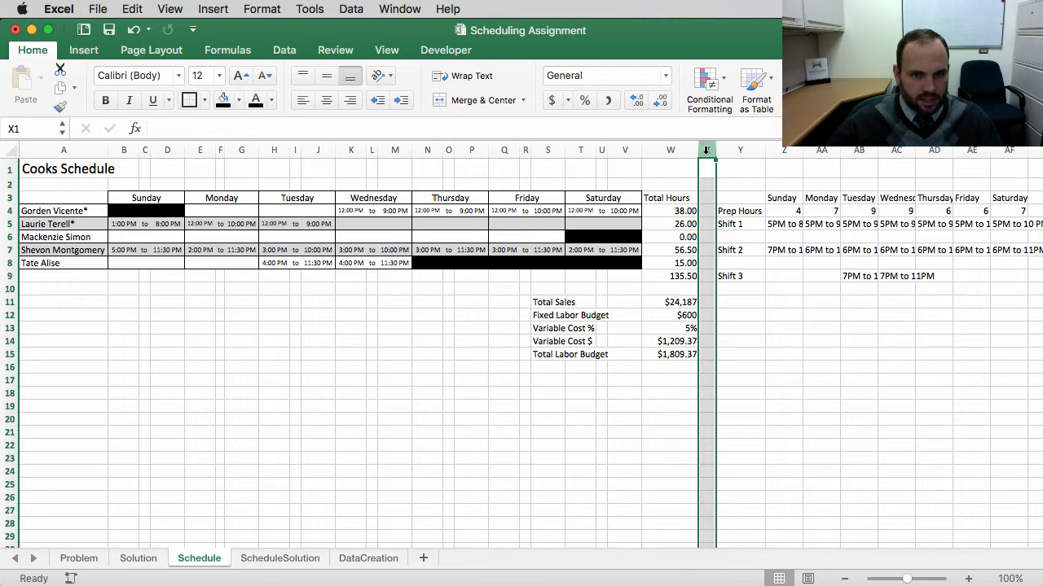
right_click(706, 150)
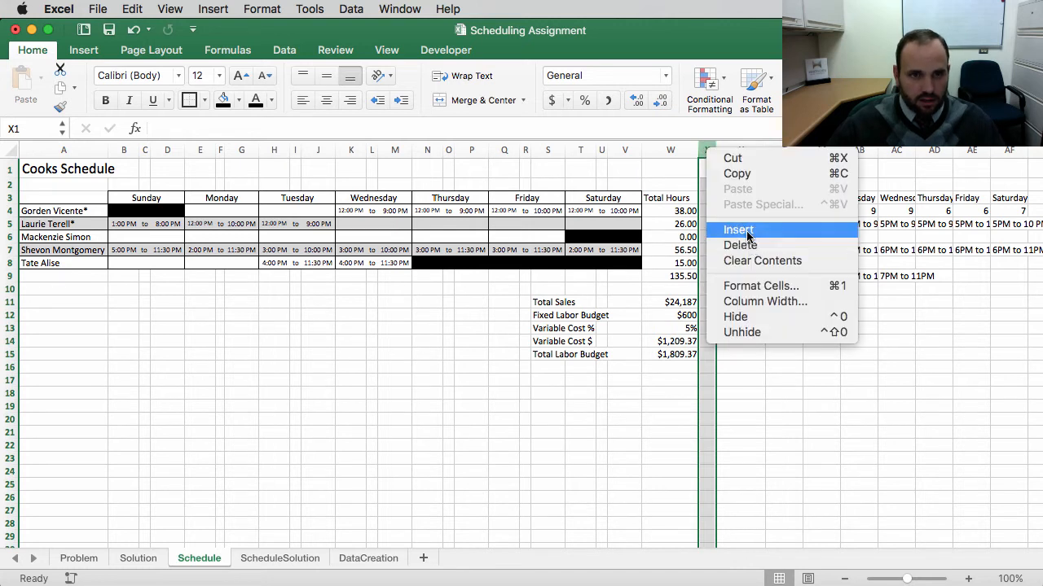
left_click(737, 231)
Step: Label the new column's header cell "Hourly Pay"
left_click(728, 198)
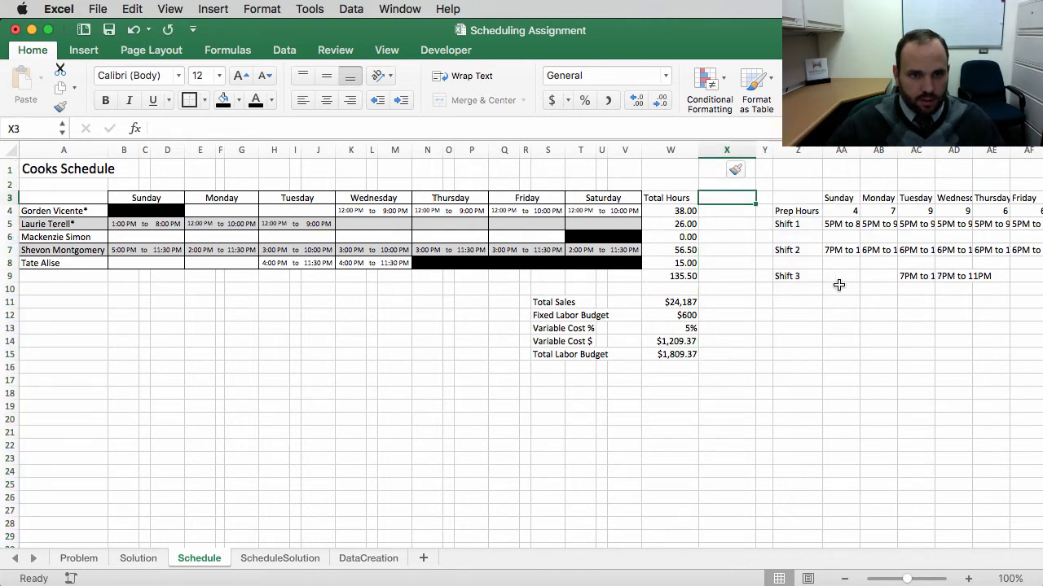
type("Hourly Pay")
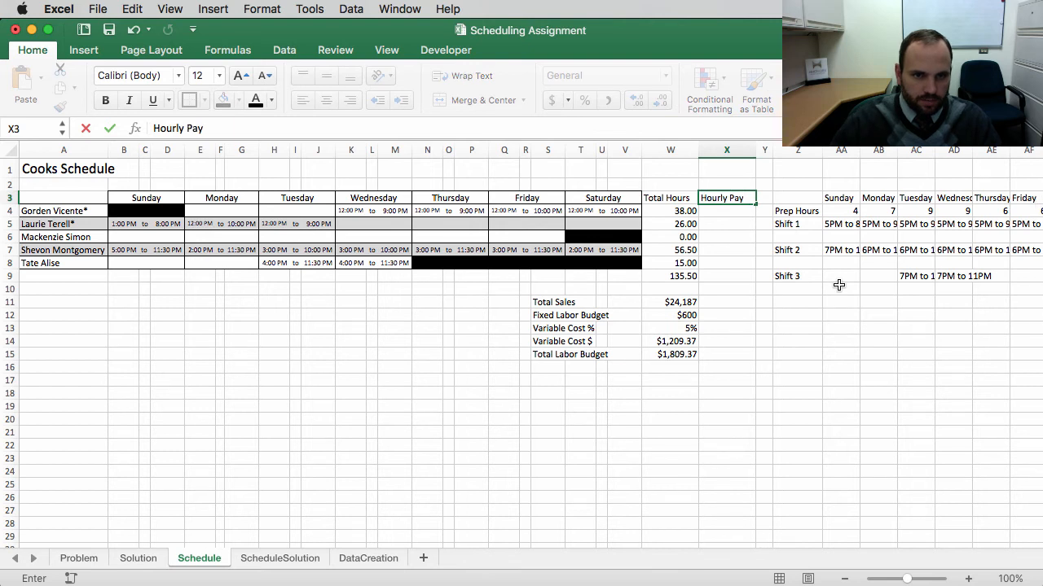
key("Return")
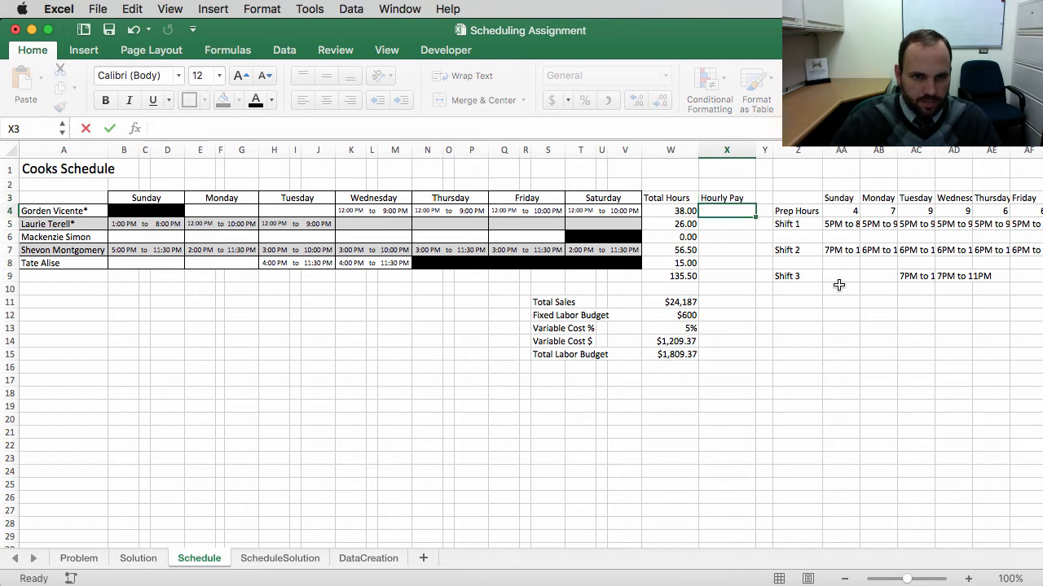
Step: Paste the five cooks' hourly pay rates into the Hourly Pay column beside their total hours
key("super+c")
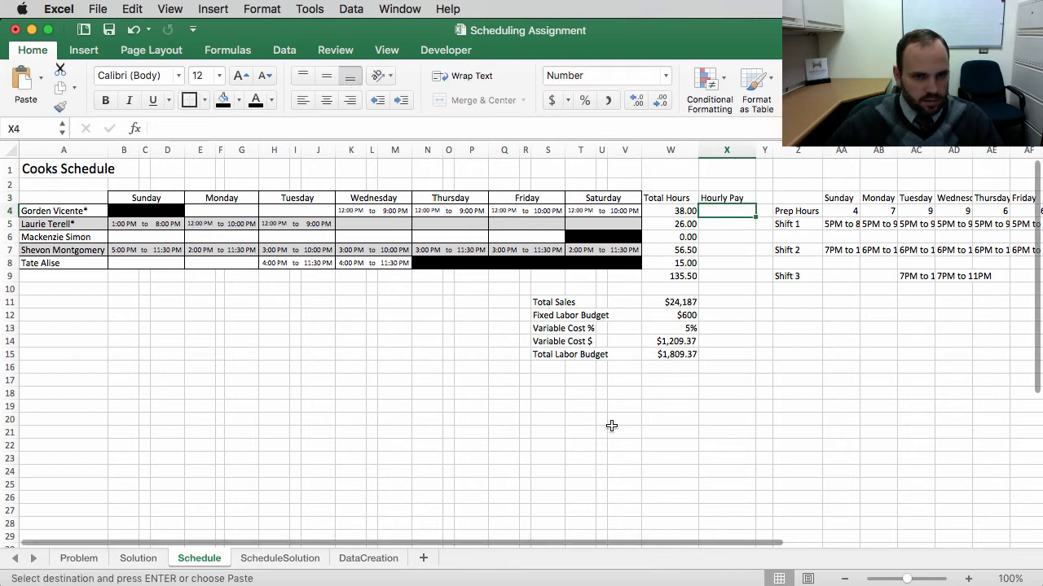
left_click(725, 198)
scroll(717, 311, "down", 1)
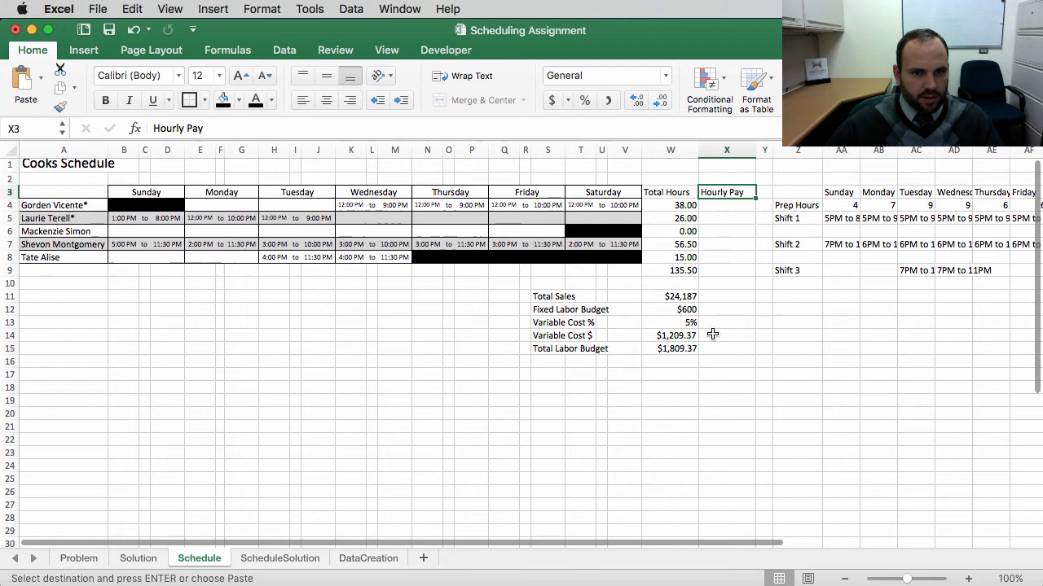
key("super+v")
left_click(739, 382)
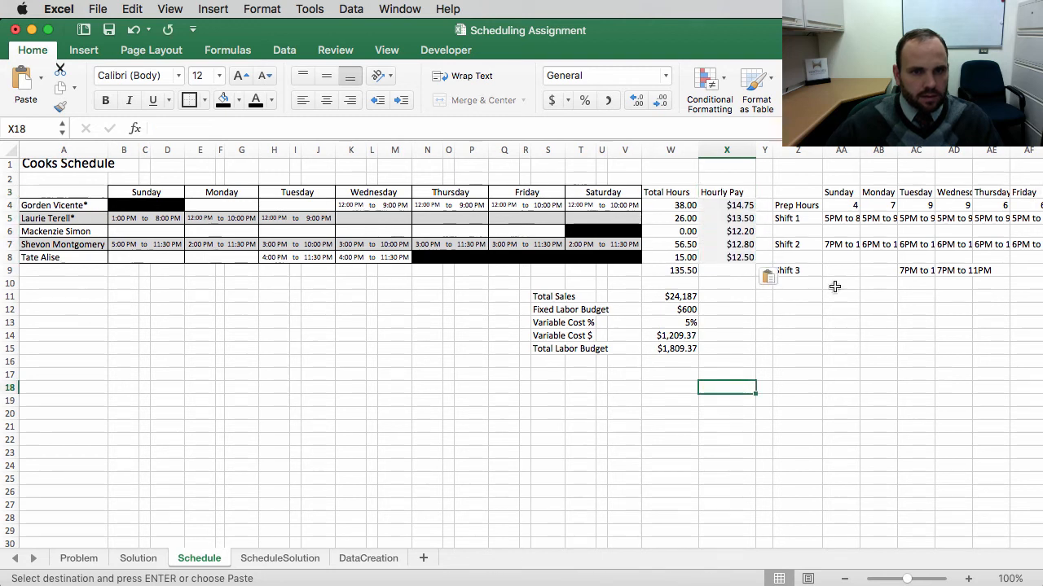
left_click_drag(728, 205, 727, 257)
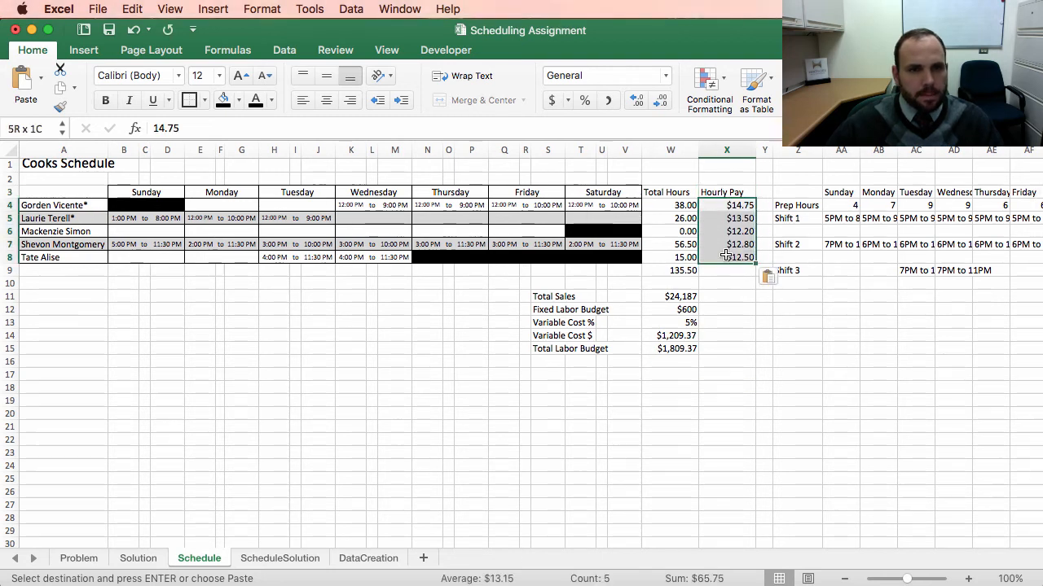
left_click(727, 296)
Step: Insert another blank column right after the Hourly Pay column
scroll(795, 314, "right", 1)
scroll(795, 314, "right", 1)
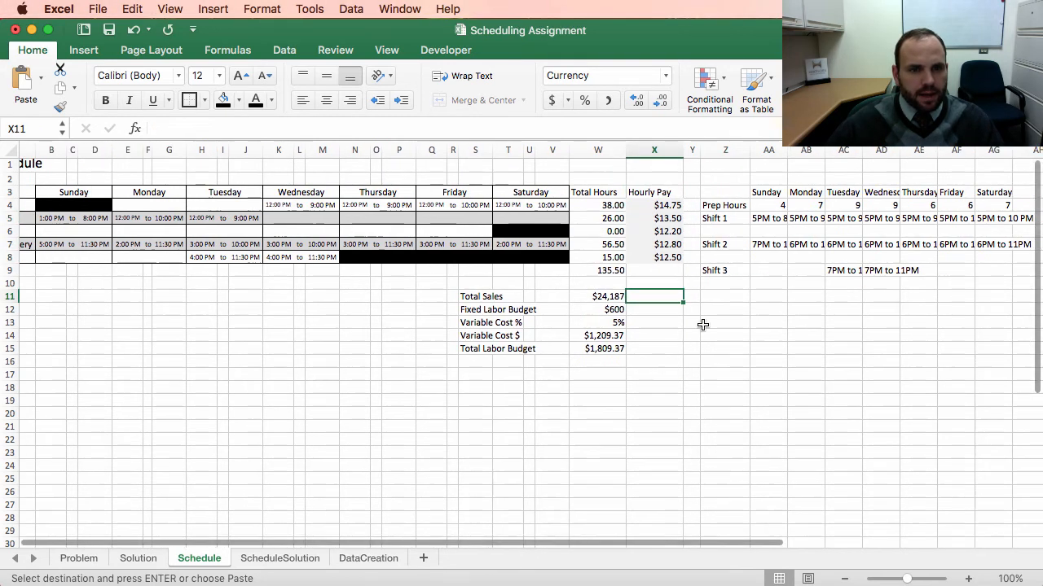
right_click(692, 149)
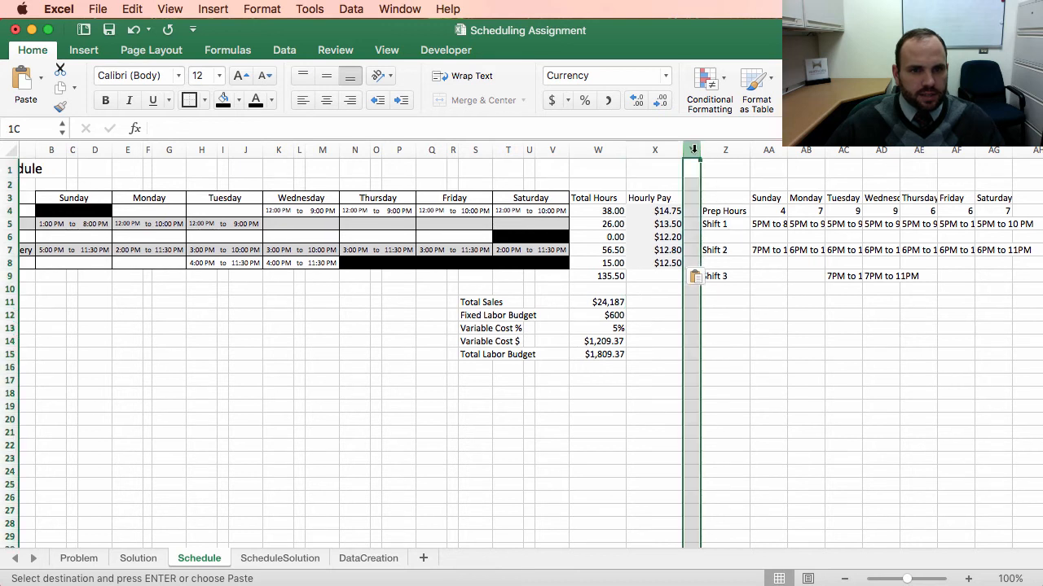
left_click(716, 230)
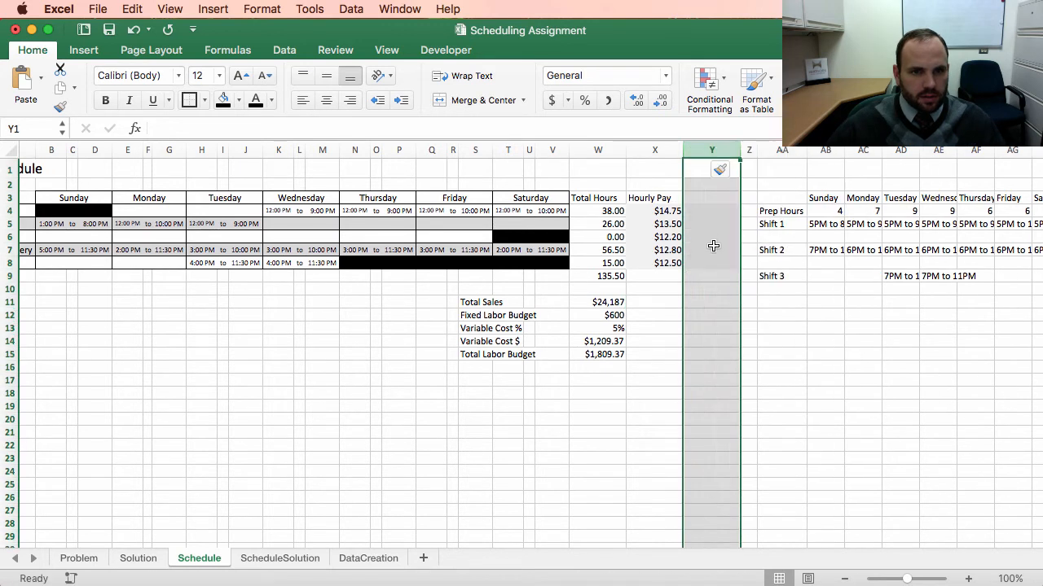
Step: Label the new column's header cell "Total Pay"
left_click_drag(715, 341, 714, 328)
left_click(711, 199)
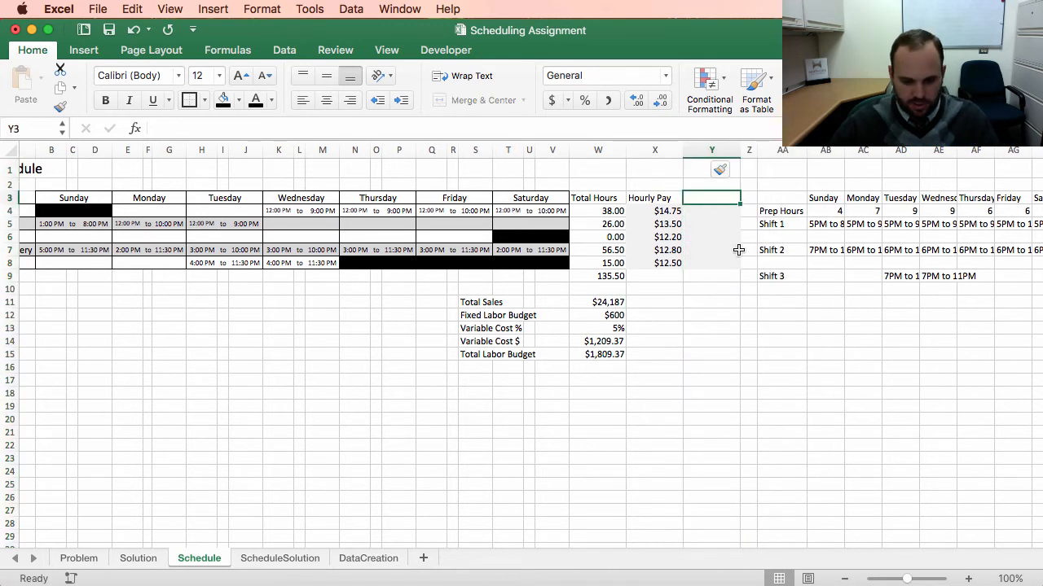
type("Tota")
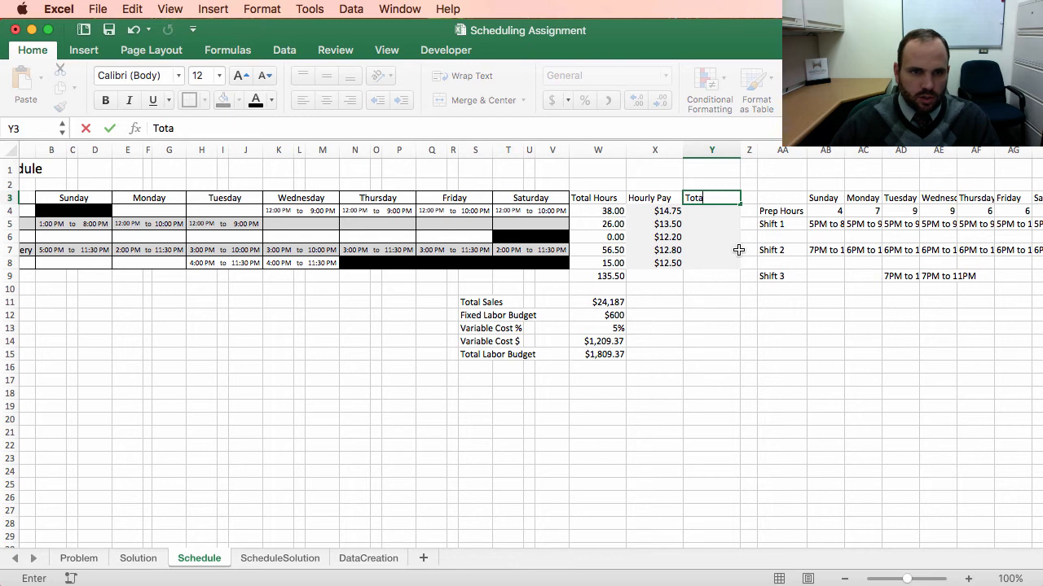
type("l Pay")
key("Return")
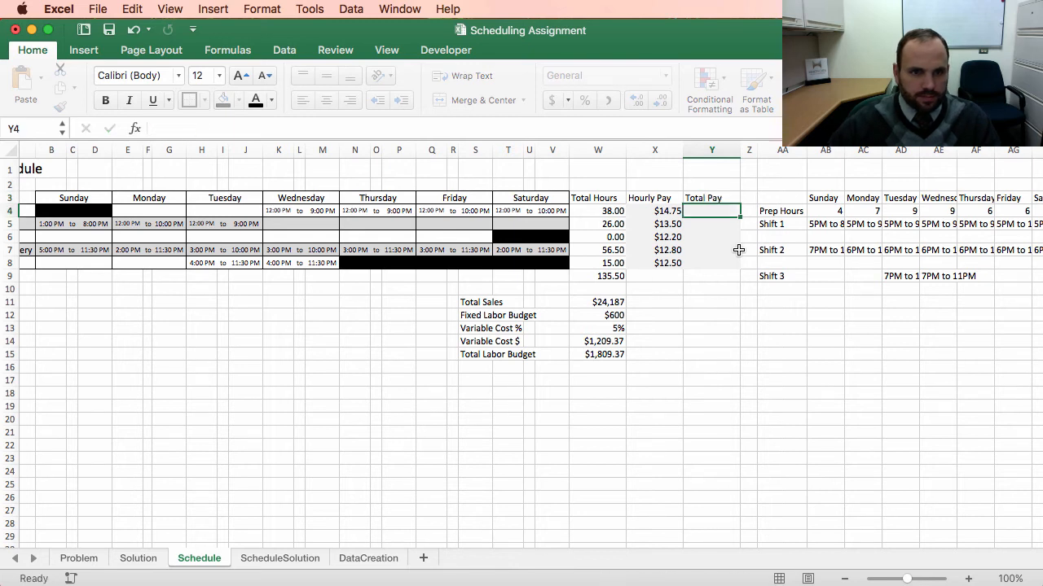
Step: In the first cook's Total Pay cell, start a formula multiplying total hours by hourly pay
type("=")
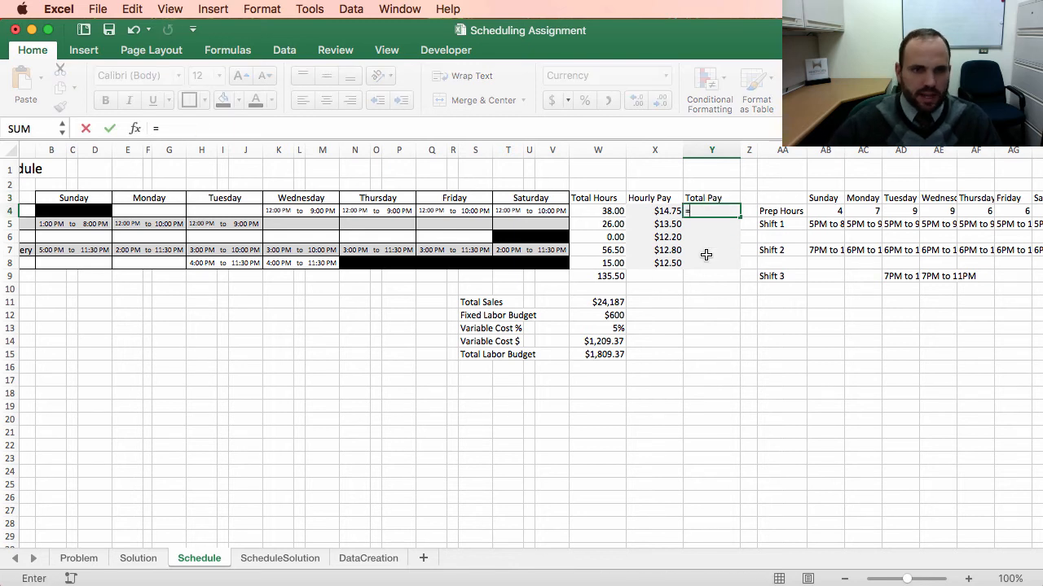
left_click(601, 212)
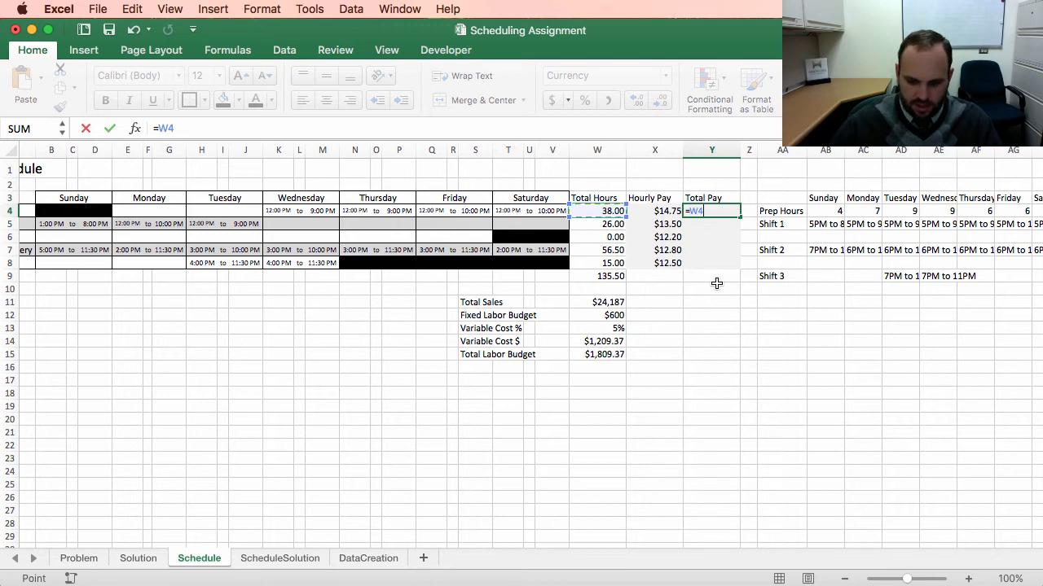
type("*")
left_click(671, 214)
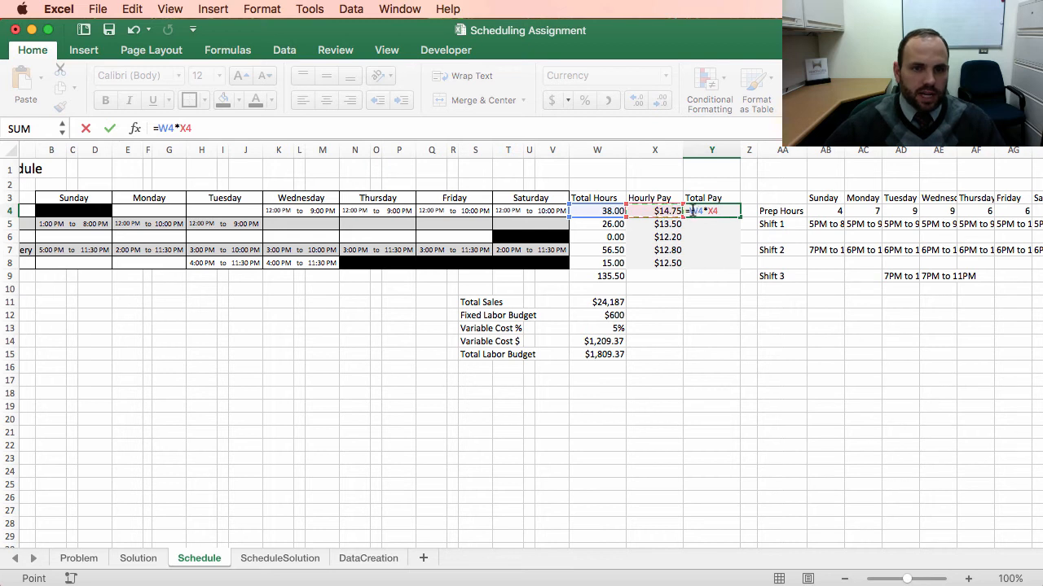
left_click(692, 211)
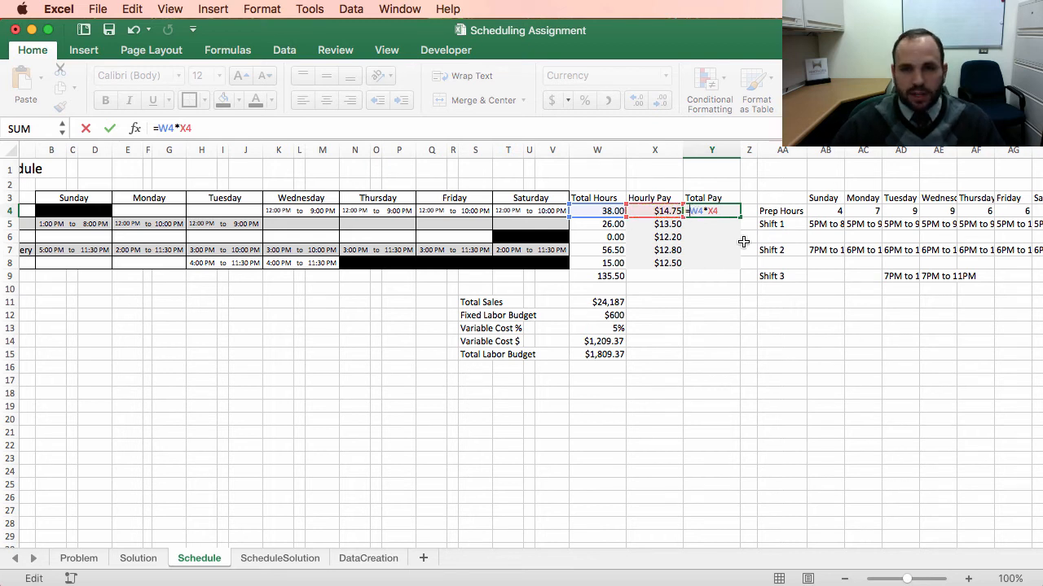
Step: Wrap it in an IF that tests whether total hours are at most 40, returning hours times hourly pay when true
type("if(")
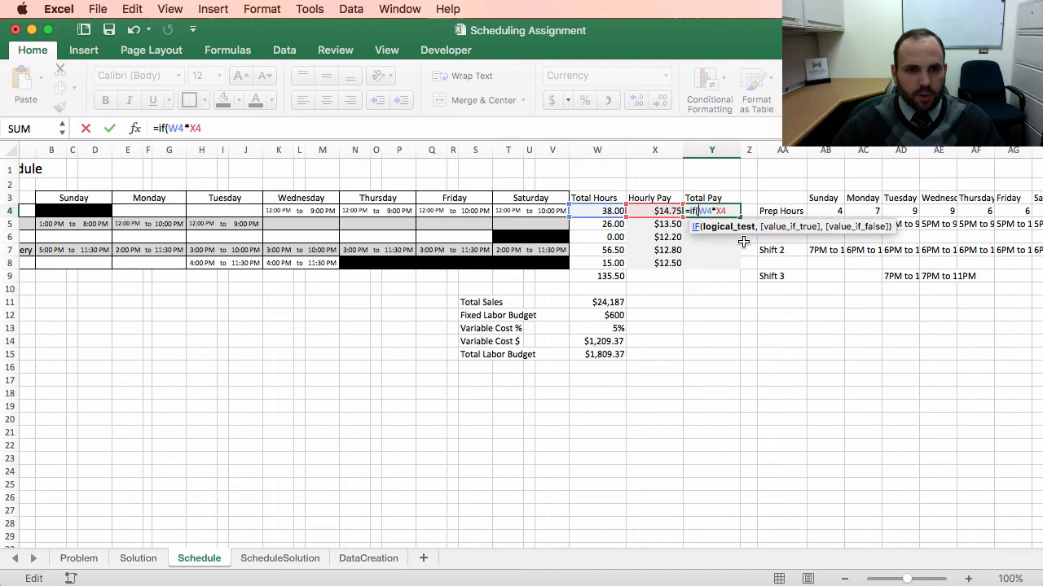
left_click(603, 212)
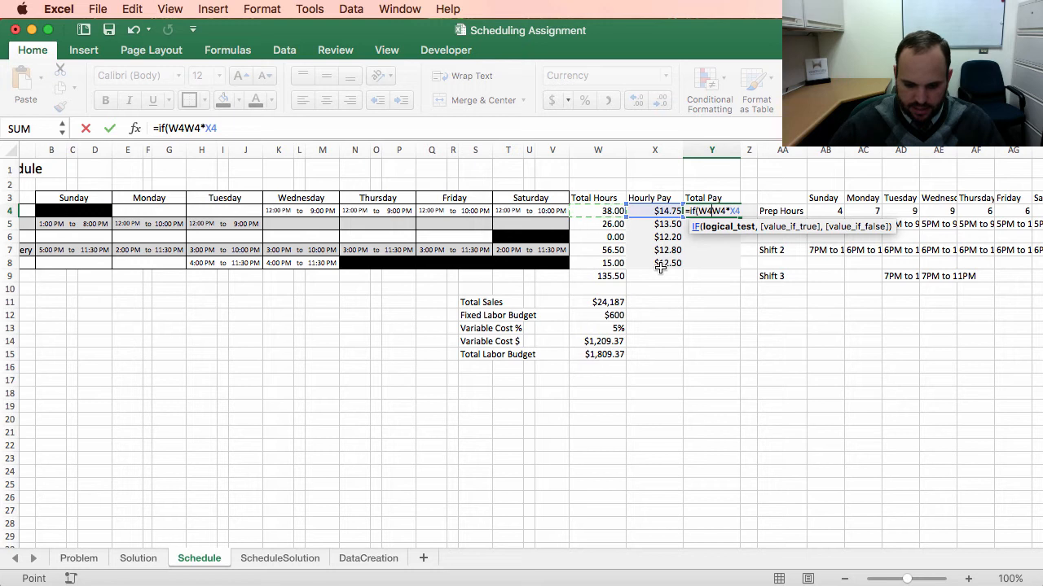
type("<=")
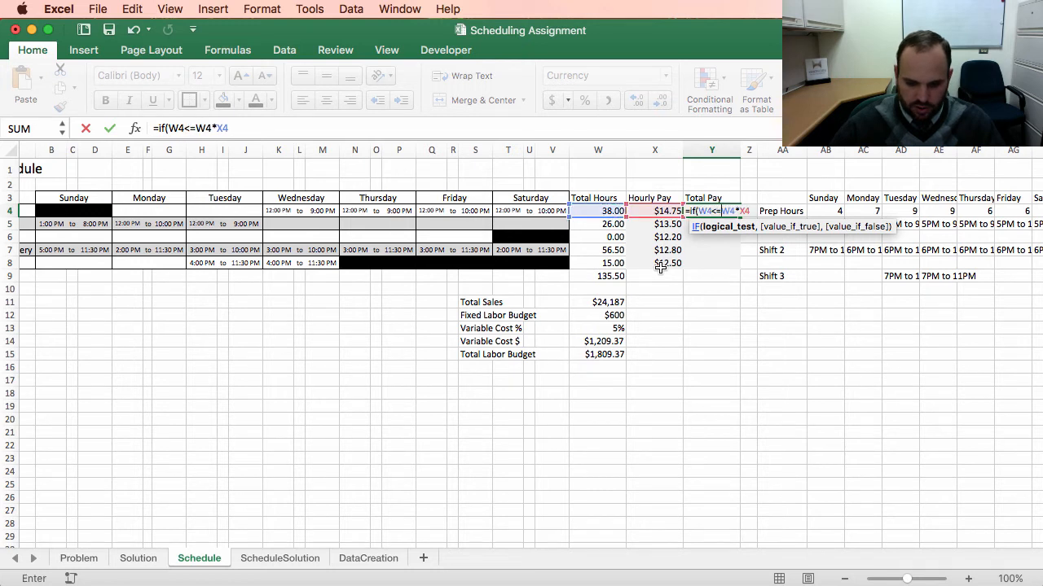
type("40")
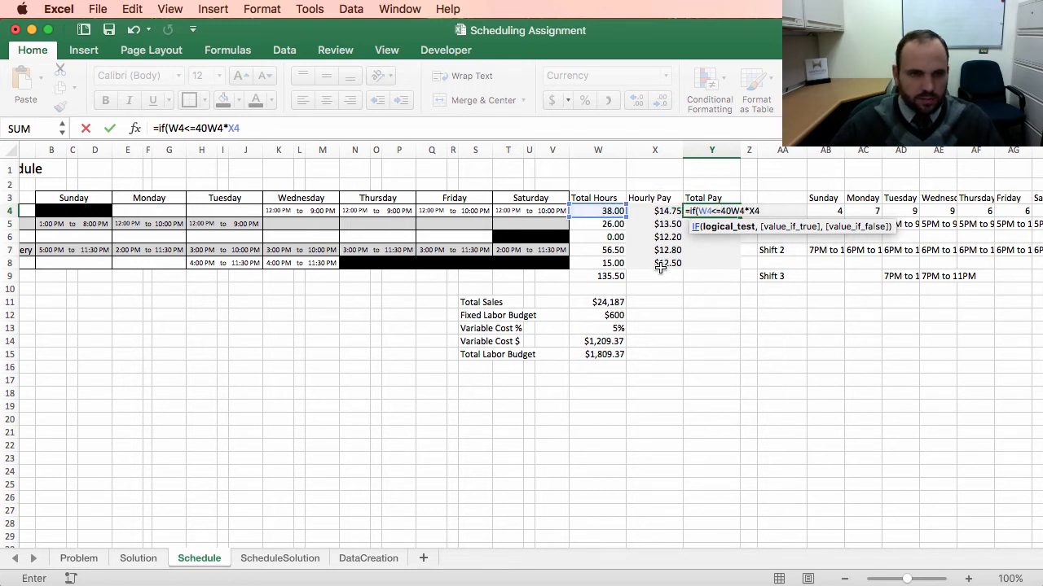
type(",")
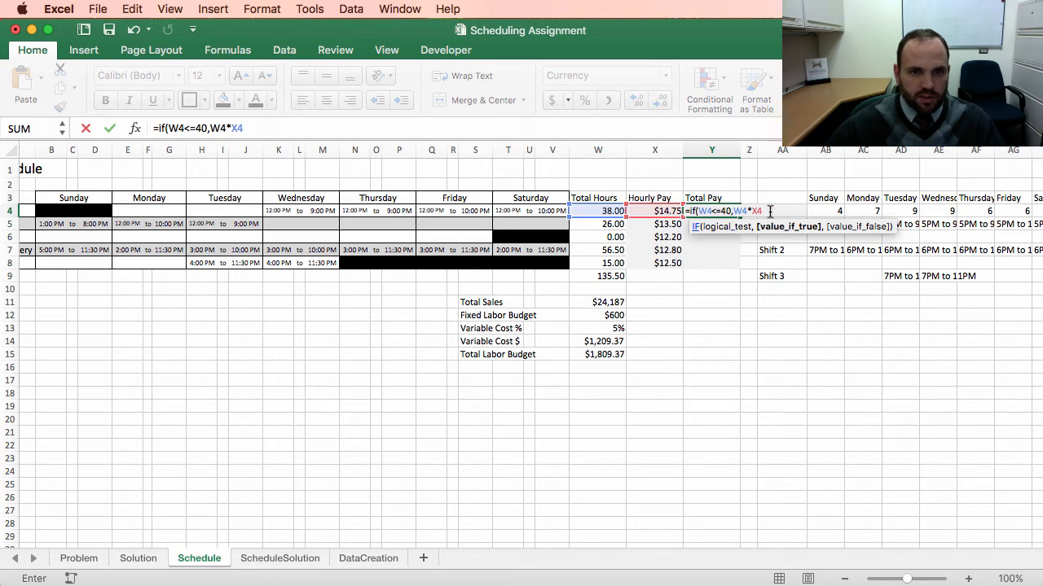
left_click(241, 130)
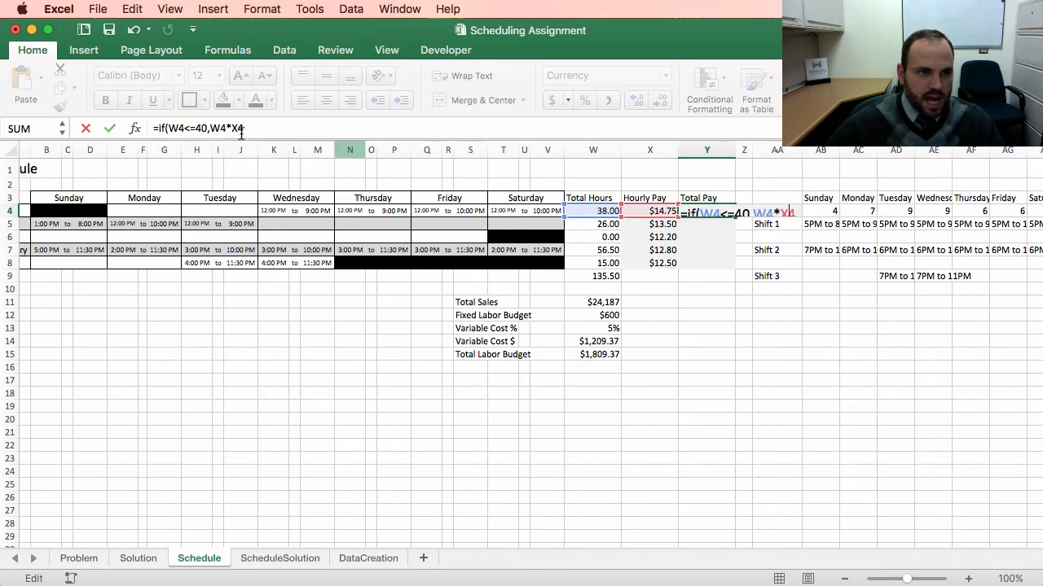
type(",")
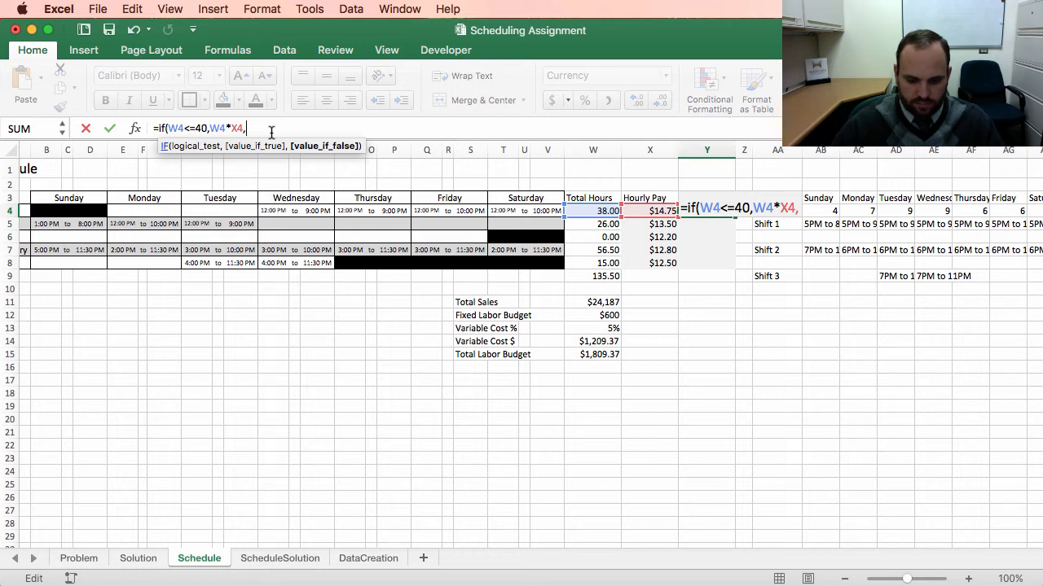
Step: Add the overtime branch: 40 times hourly pay plus hours over 40 times hourly pay times 1.5, and enter the formula
type("40*")
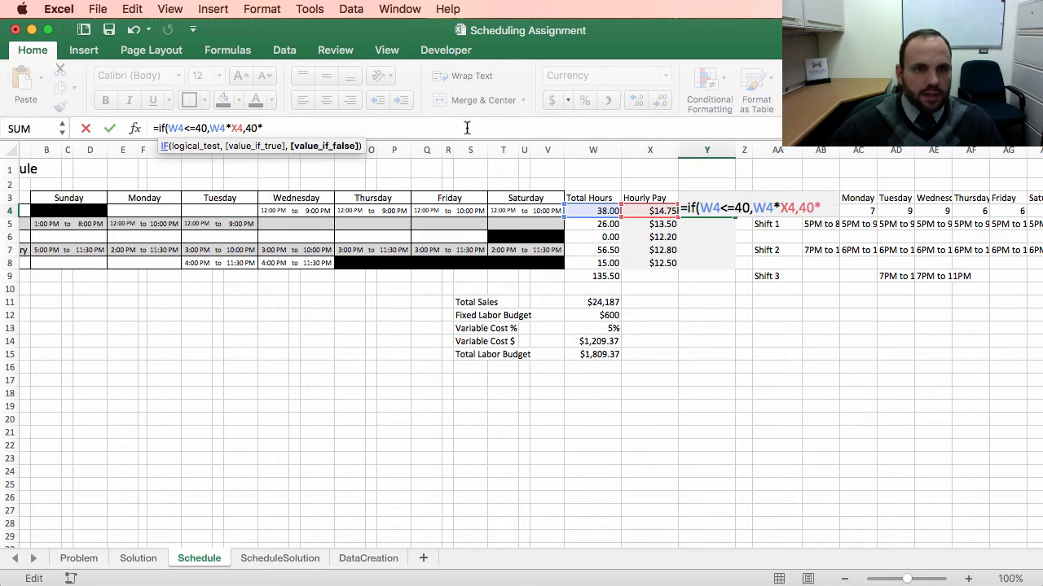
left_click(651, 213)
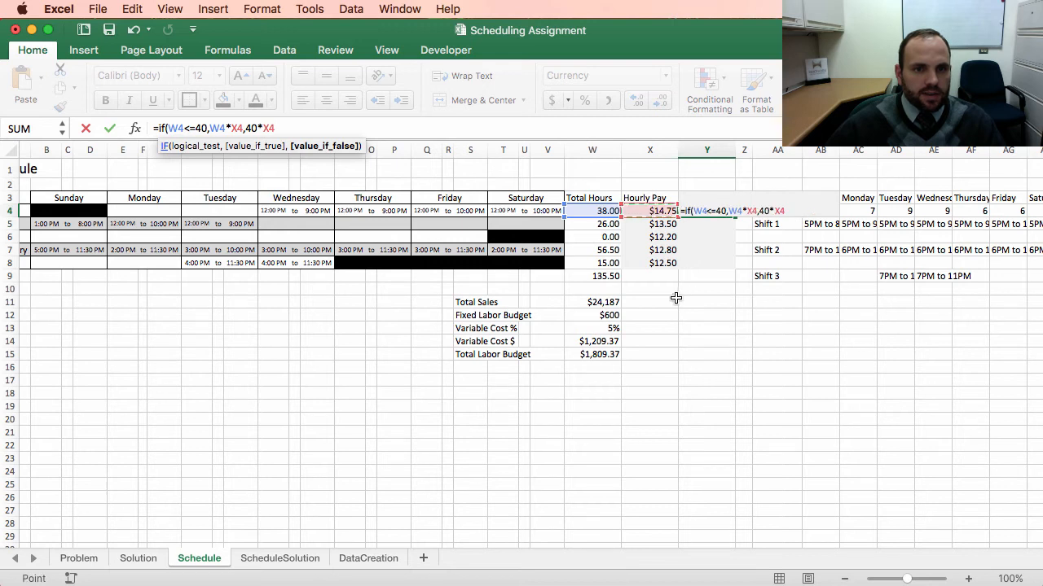
left_click(295, 128)
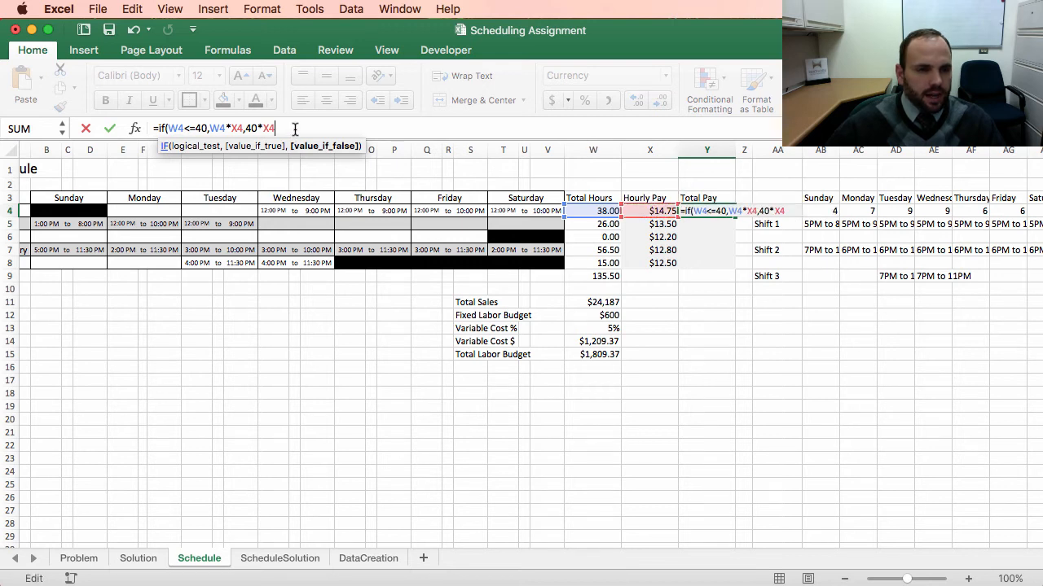
type(")")
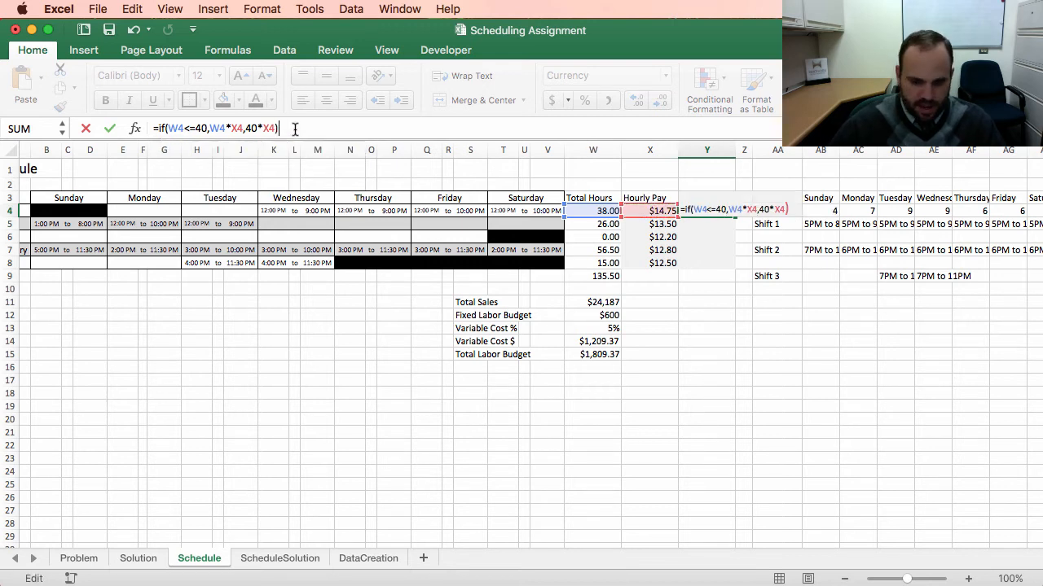
left_click(246, 128)
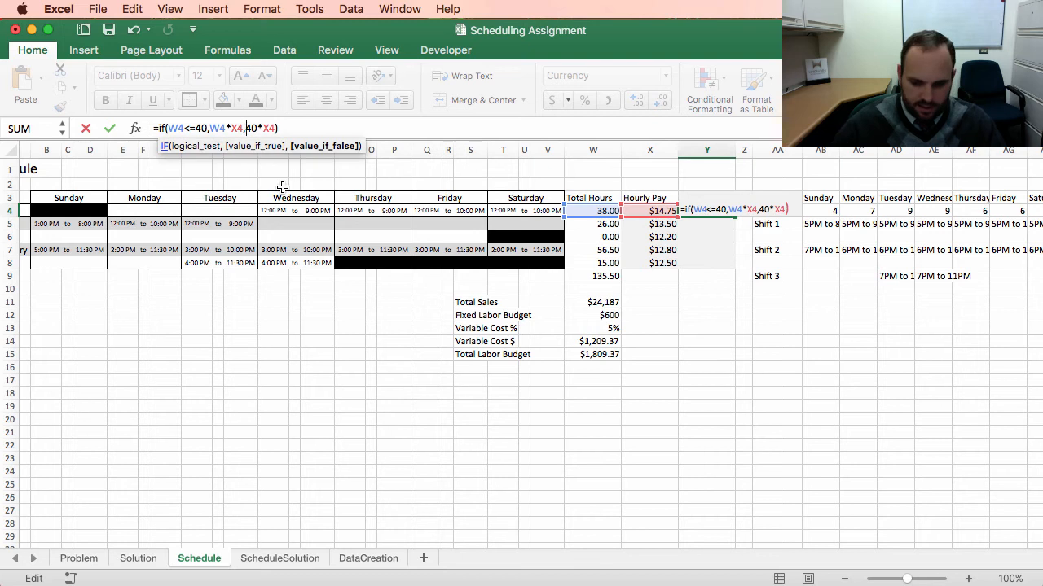
type("(")
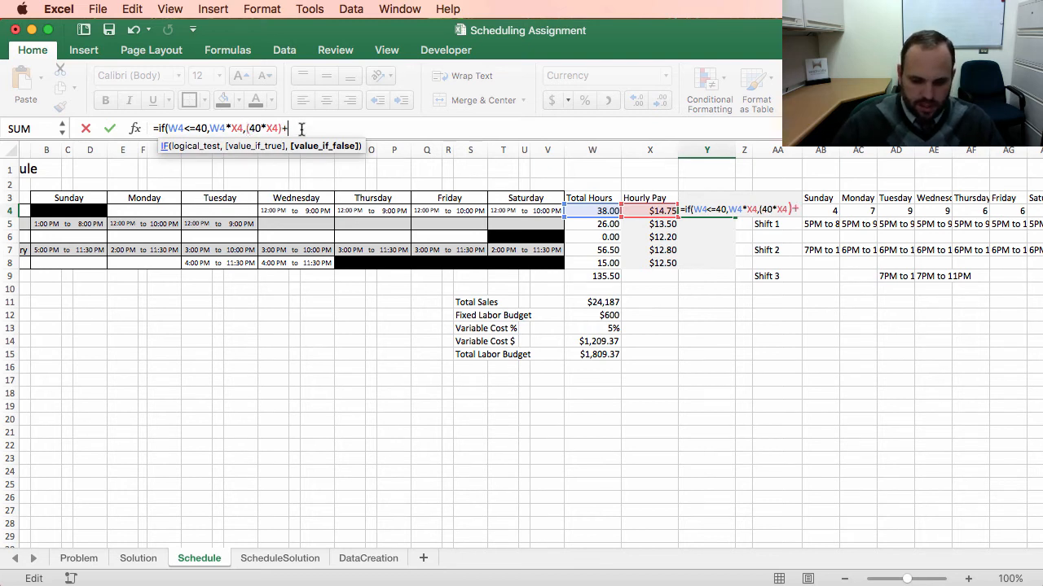
type("(")
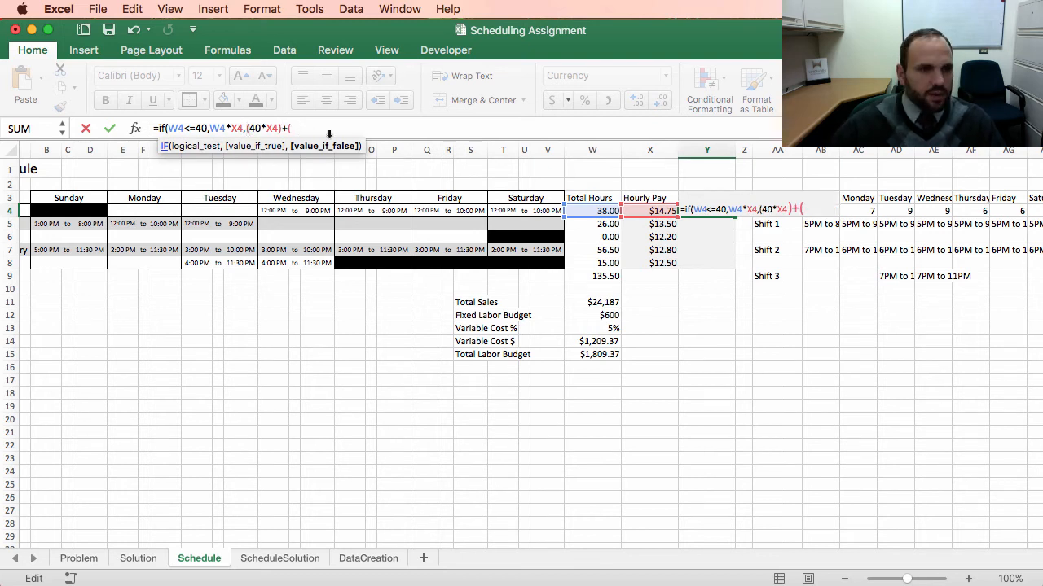
left_click(604, 211)
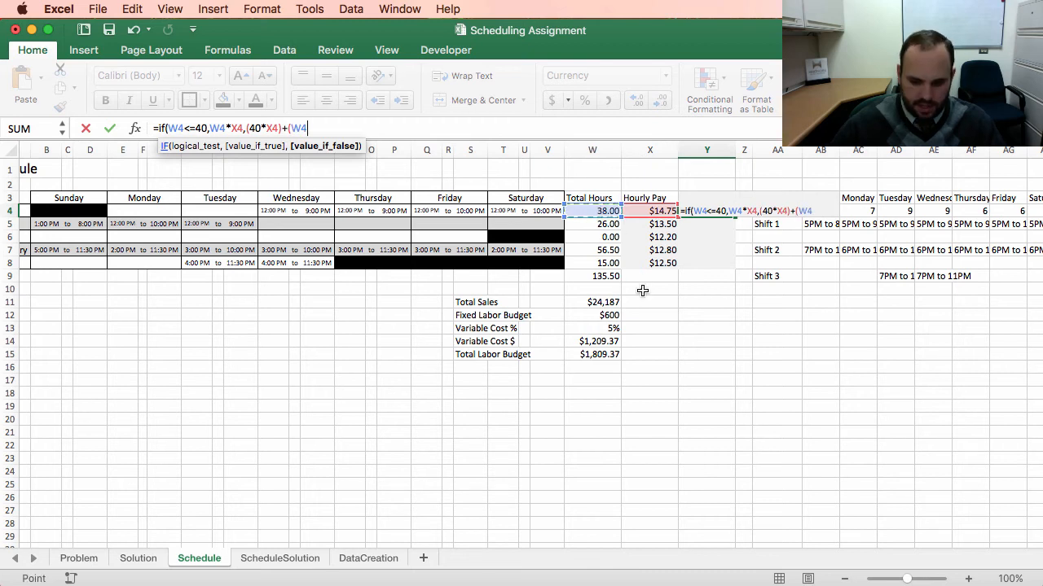
type("-")
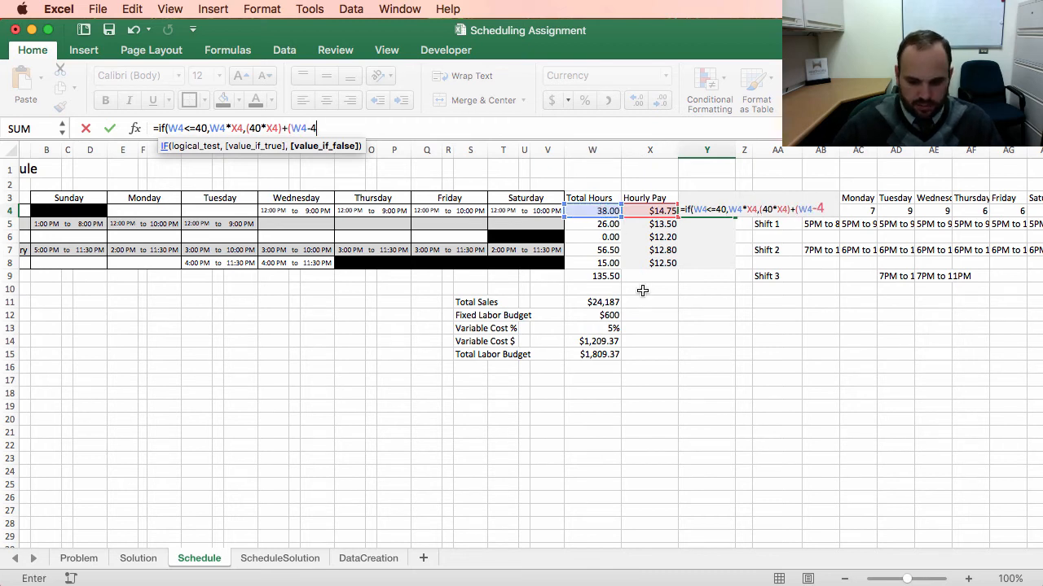
type("40")
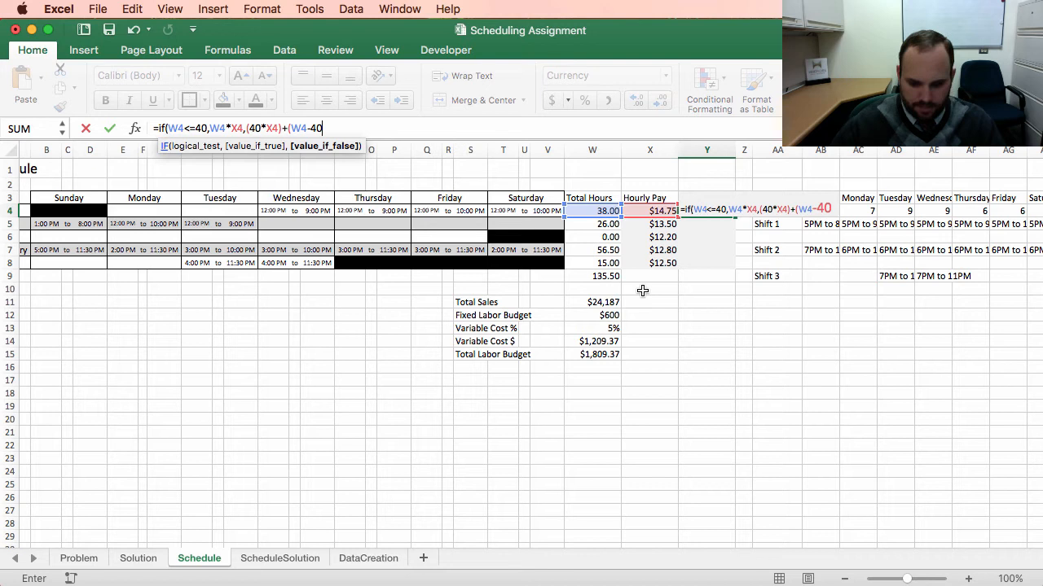
type(")*")
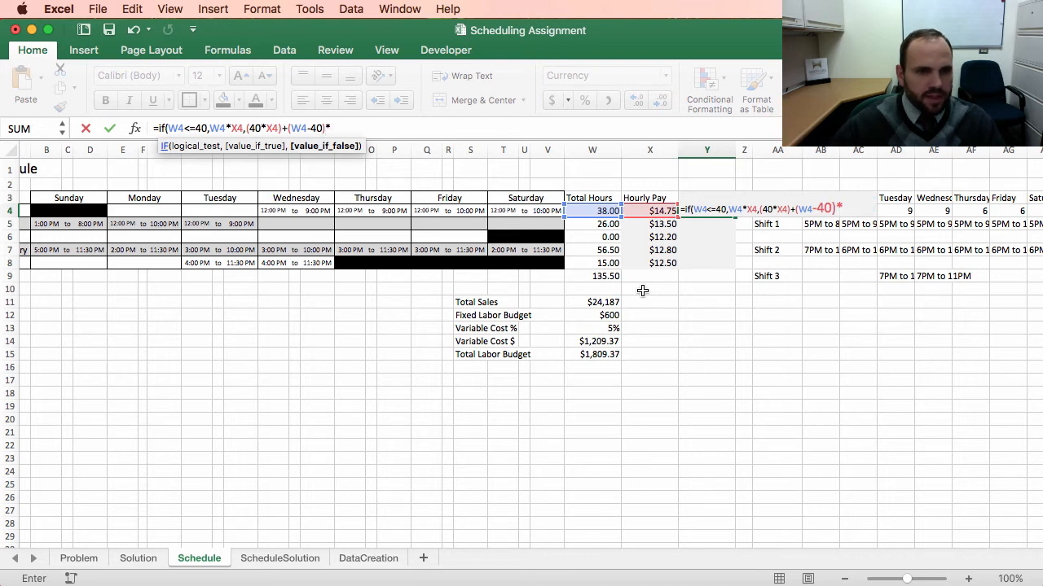
left_click(652, 210)
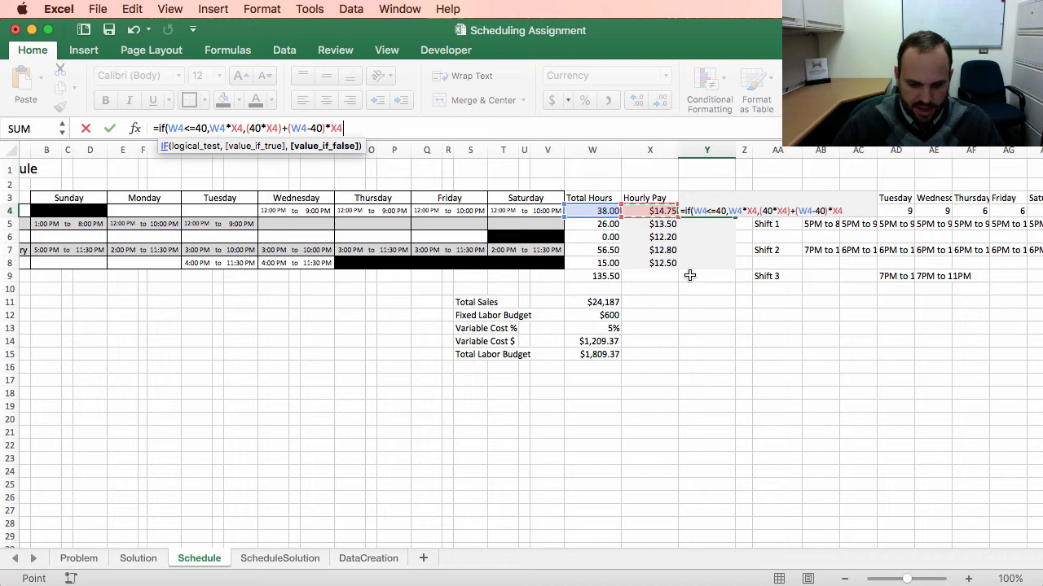
type("*1.5")
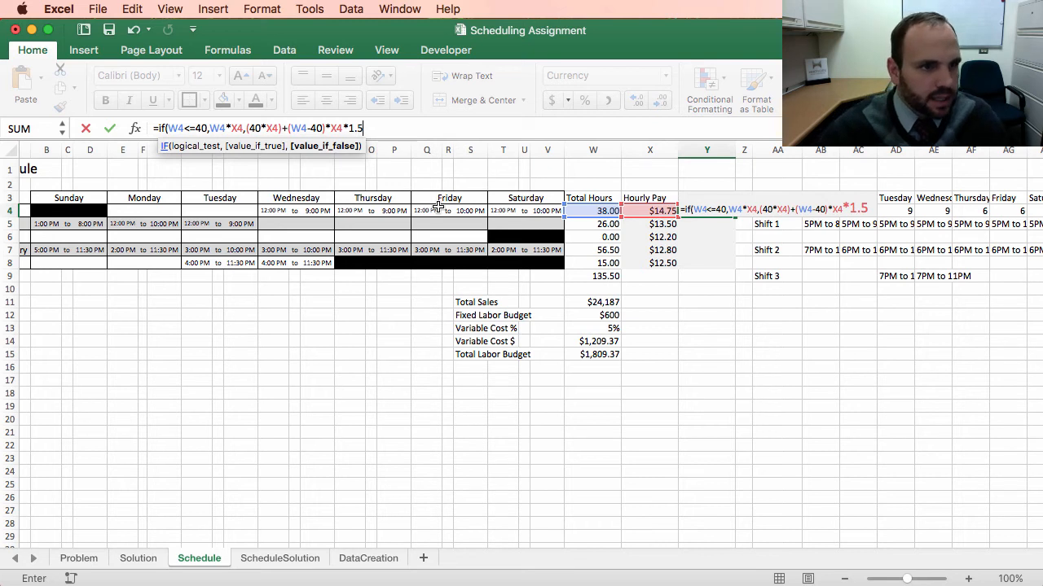
type(")")
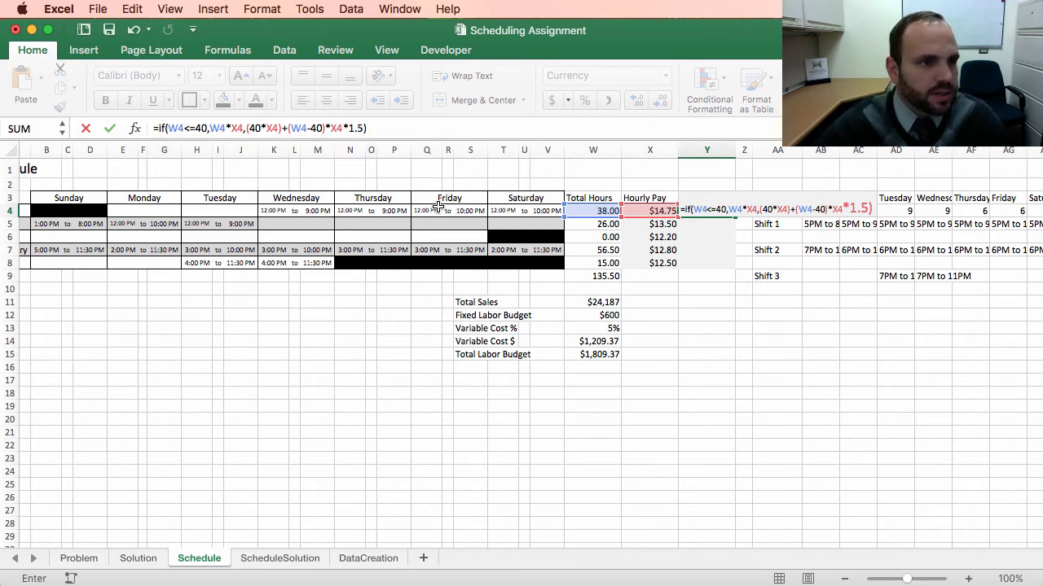
key("Return")
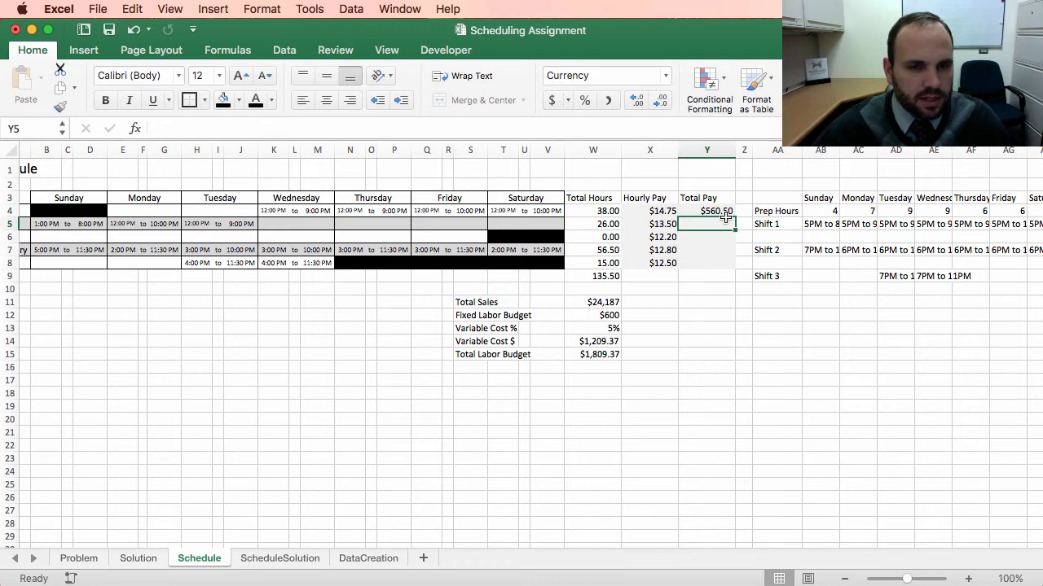
Step: Fill the Total Pay formula down to the other four cooks
left_click(717, 209)
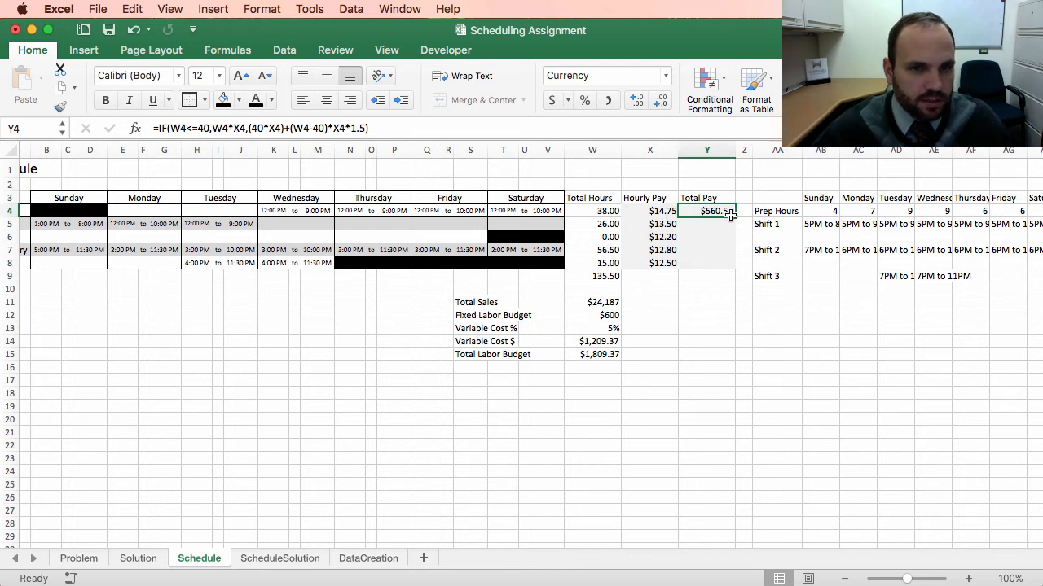
left_click_drag(734, 215, 726, 274)
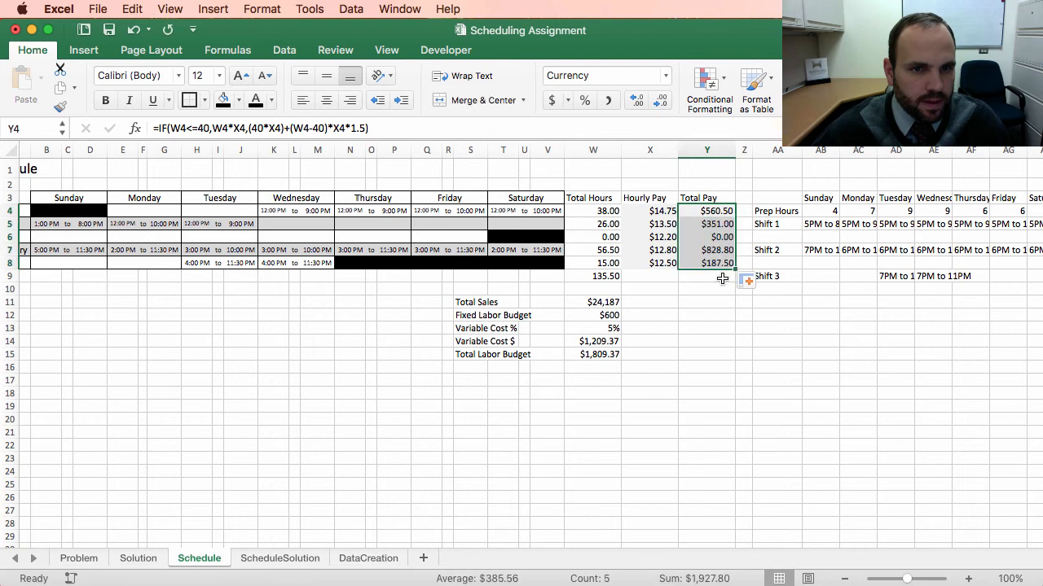
left_click(701, 314)
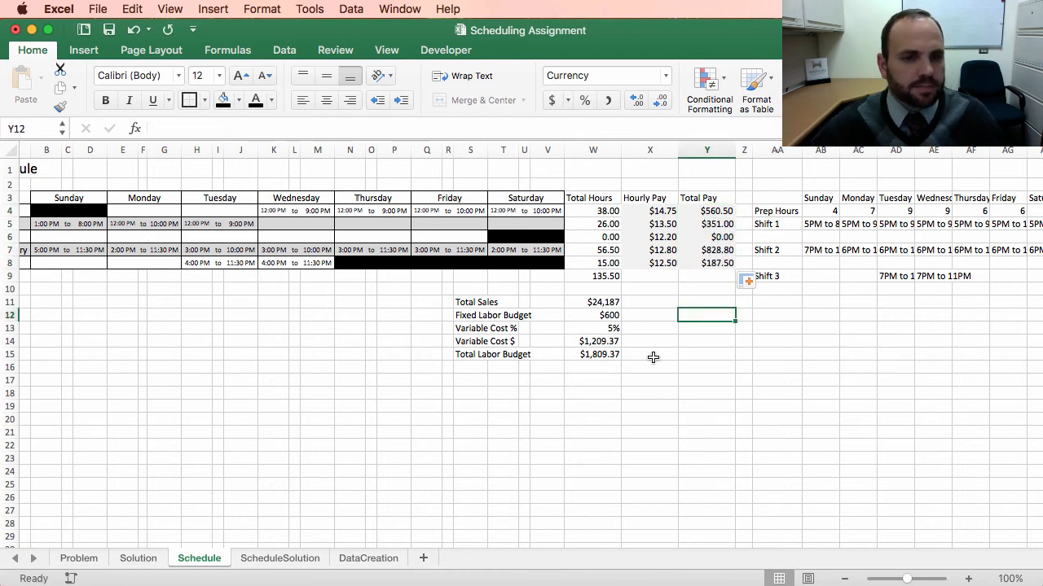
Step: Sum the five cooks' total pay in the Total Pay column's totals row
left_click(692, 277)
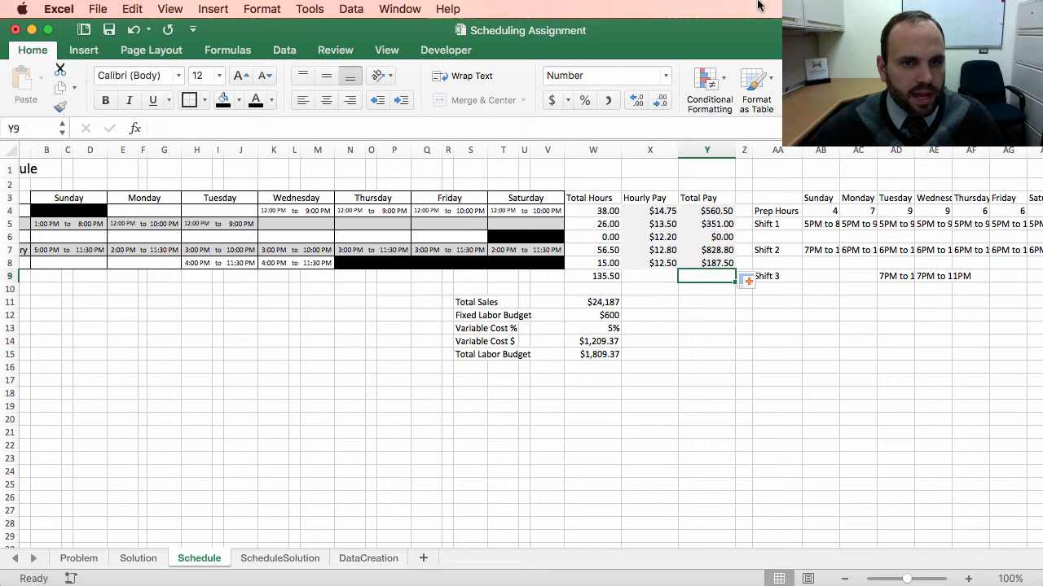
key("super+shift+t")
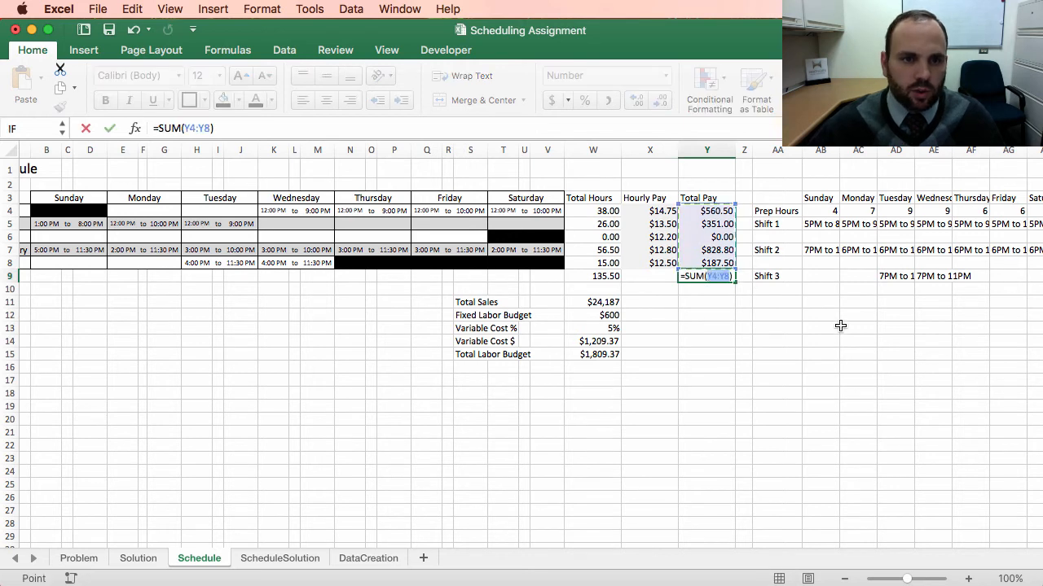
key("Return")
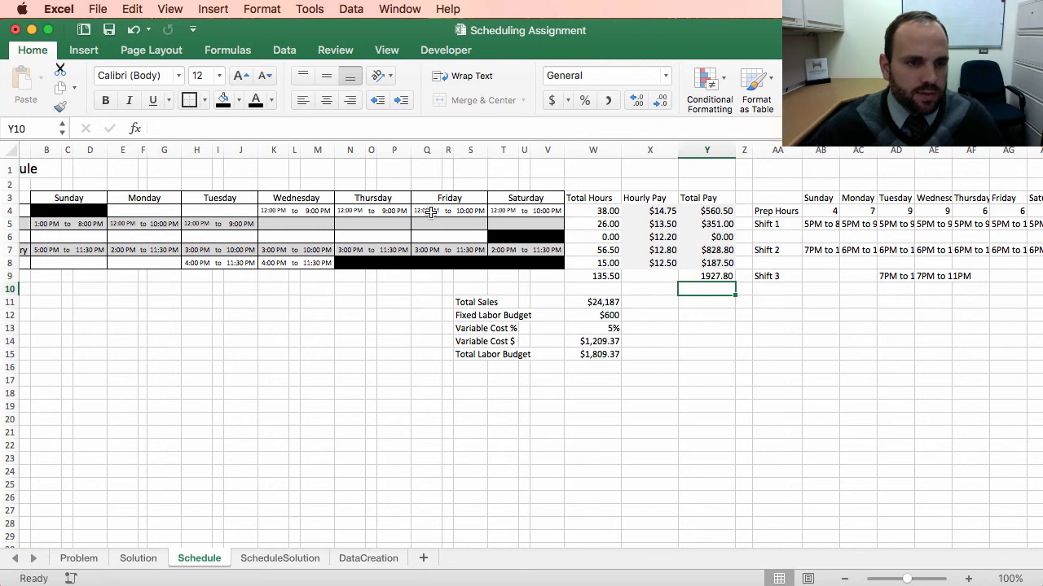
left_click(697, 277)
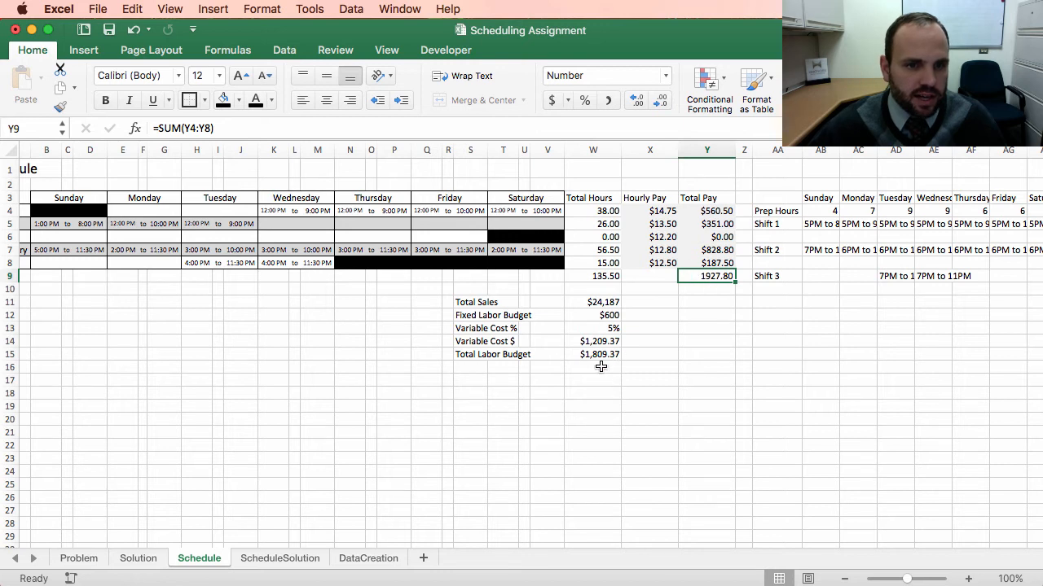
left_click(675, 352)
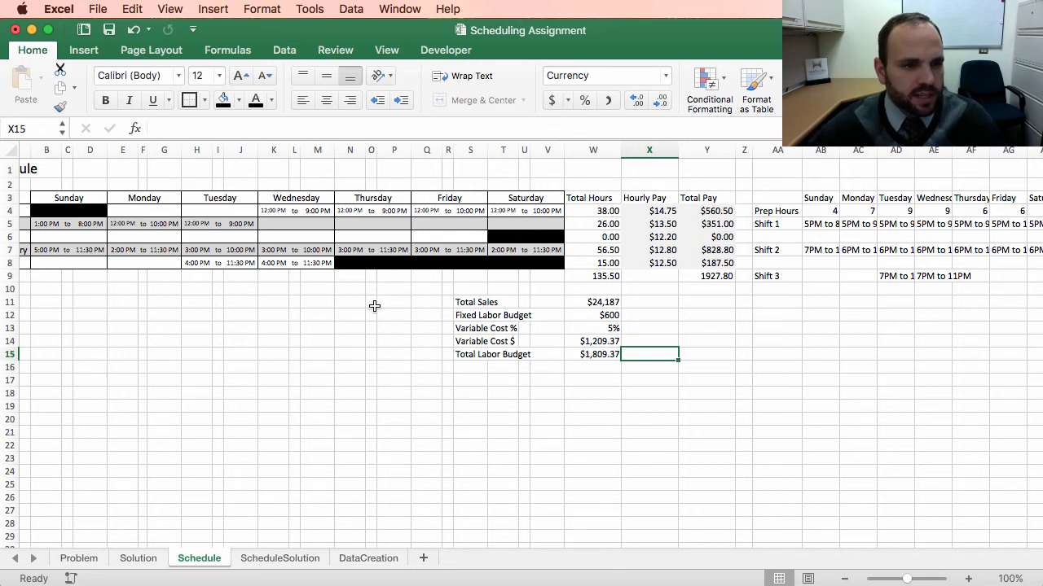
scroll(282, 331, "left", 3)
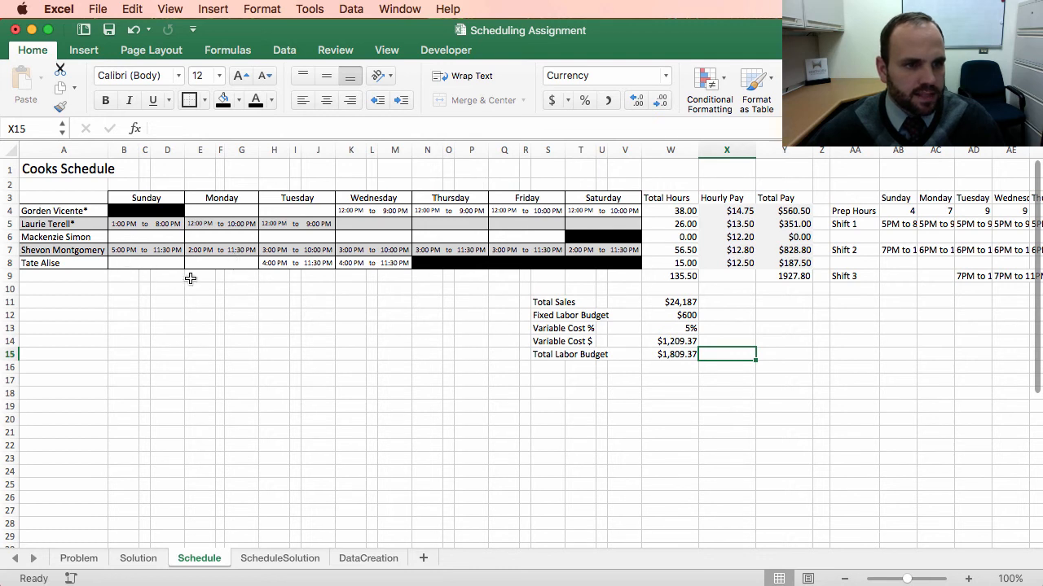
Step: Copy the fourth cook's Sunday to Tuesday shifts and paste them as values into the third cook's row
left_click_drag(119, 249, 318, 253)
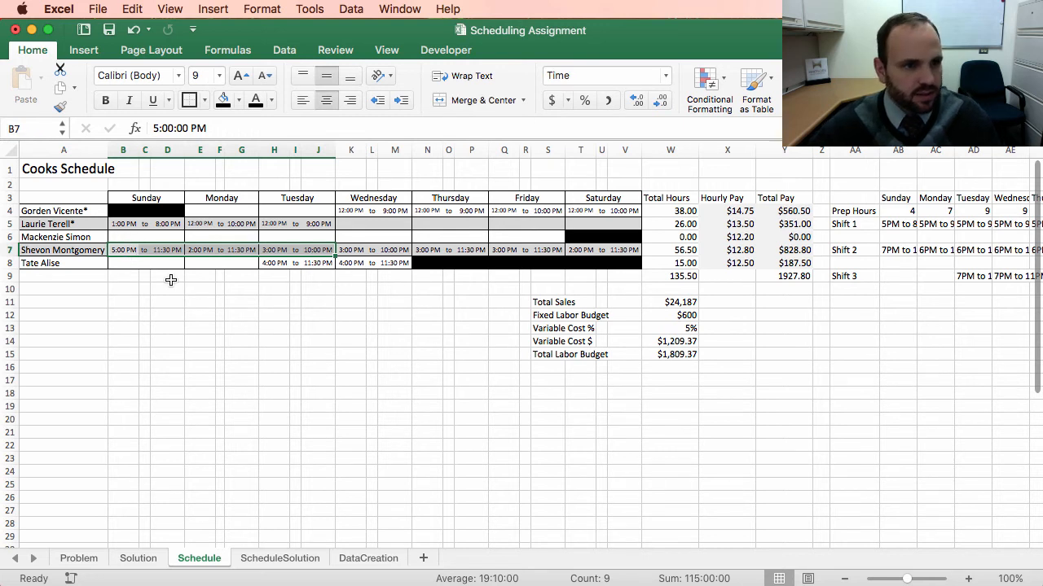
key("super+c")
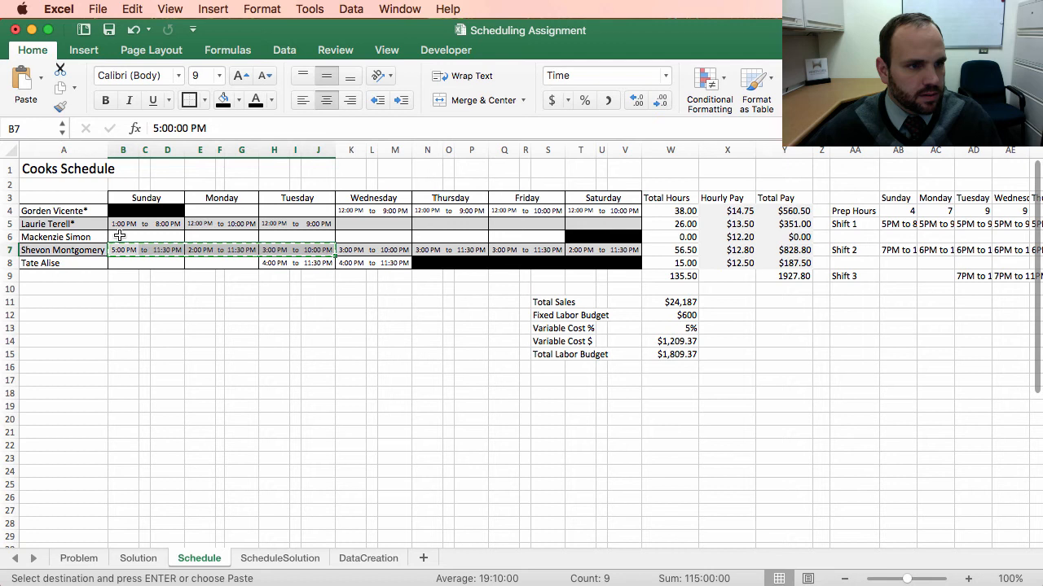
left_click(122, 237)
left_click(40, 78)
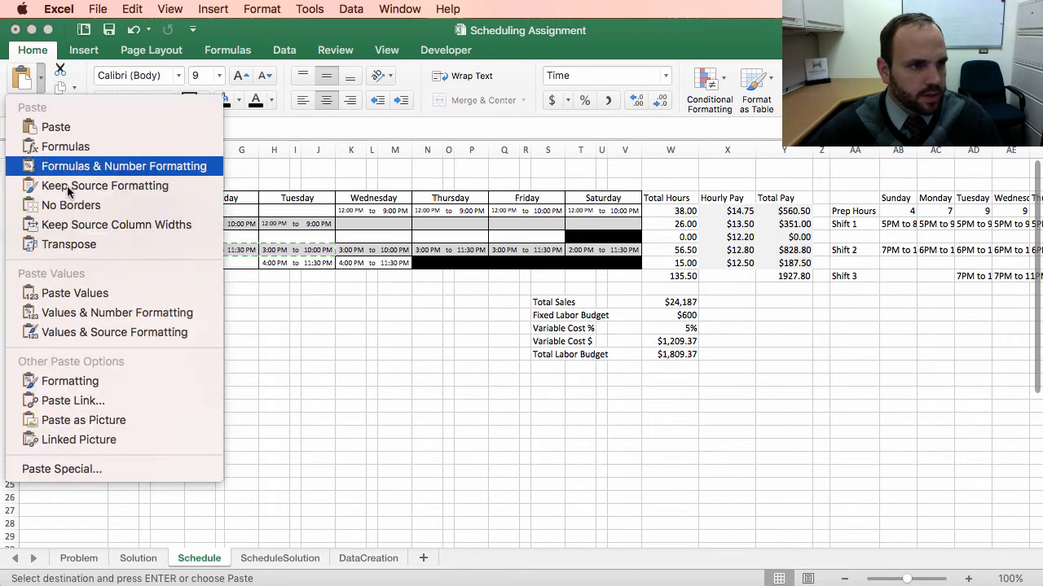
left_click(87, 293)
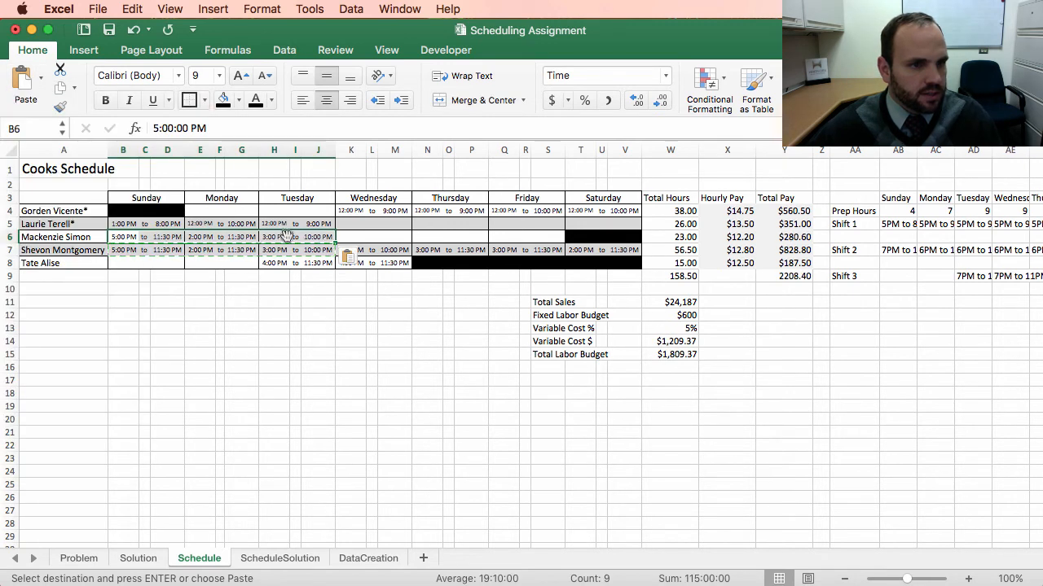
Step: Clear the fourth cook's Sunday to Tuesday shift times
left_click_drag(327, 250, 122, 250)
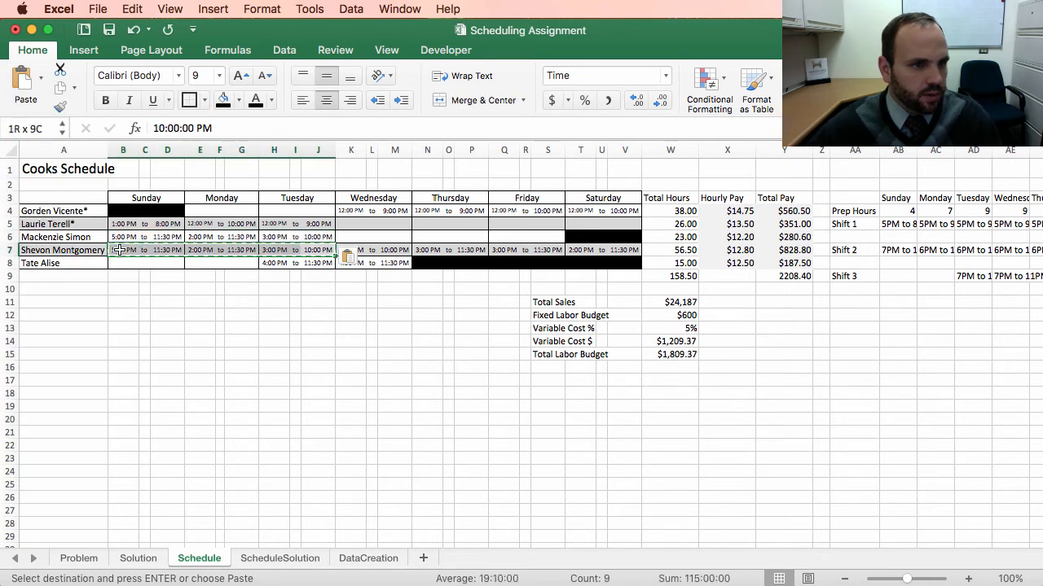
right_click(123, 255)
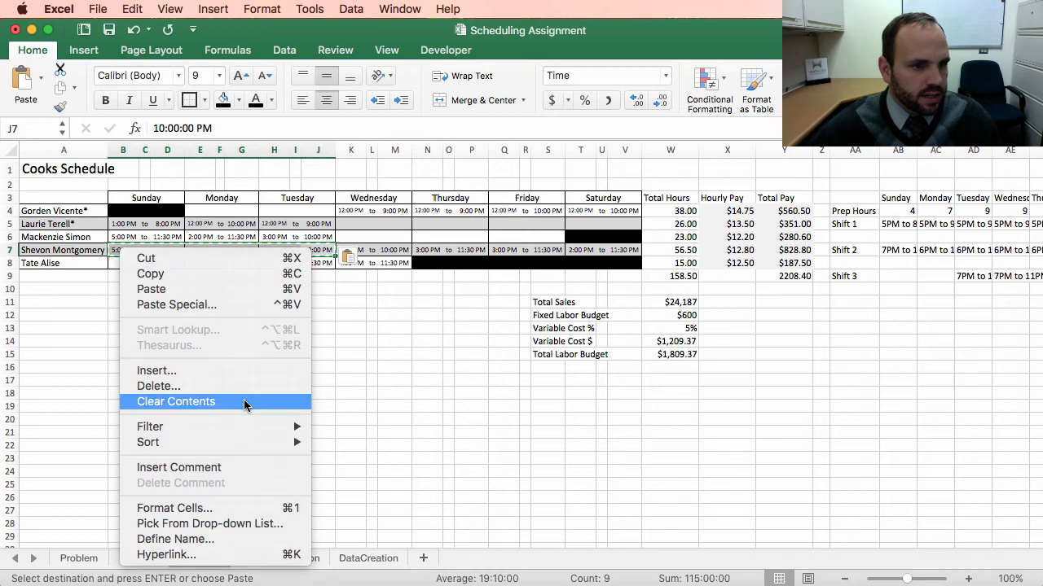
left_click(308, 401)
left_click(351, 381)
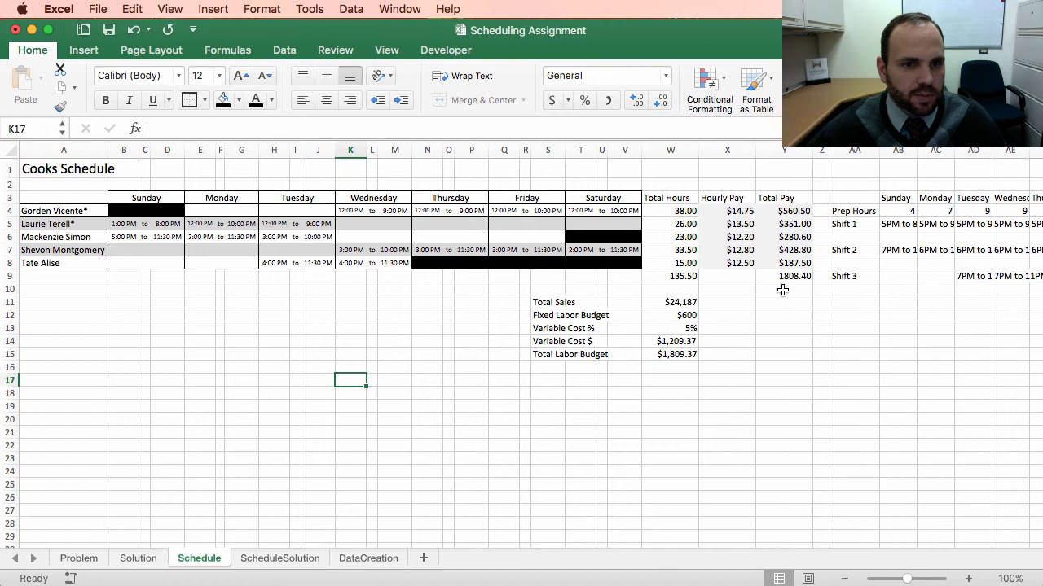
Step: Copy the fifth cook's Wednesday shift into the third cook's Wednesday cells
left_click(251, 314)
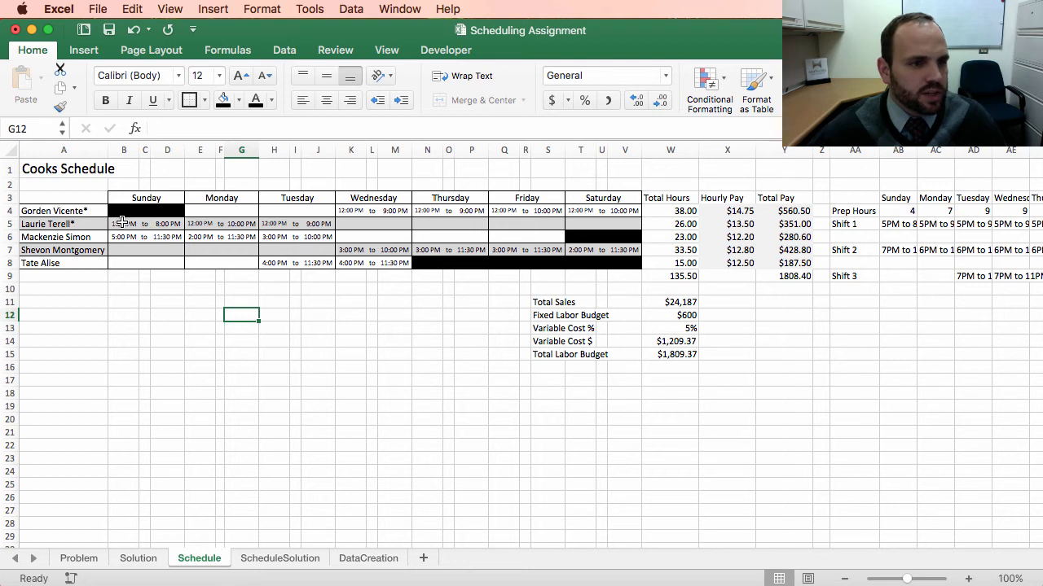
left_click_drag(122, 222, 312, 242)
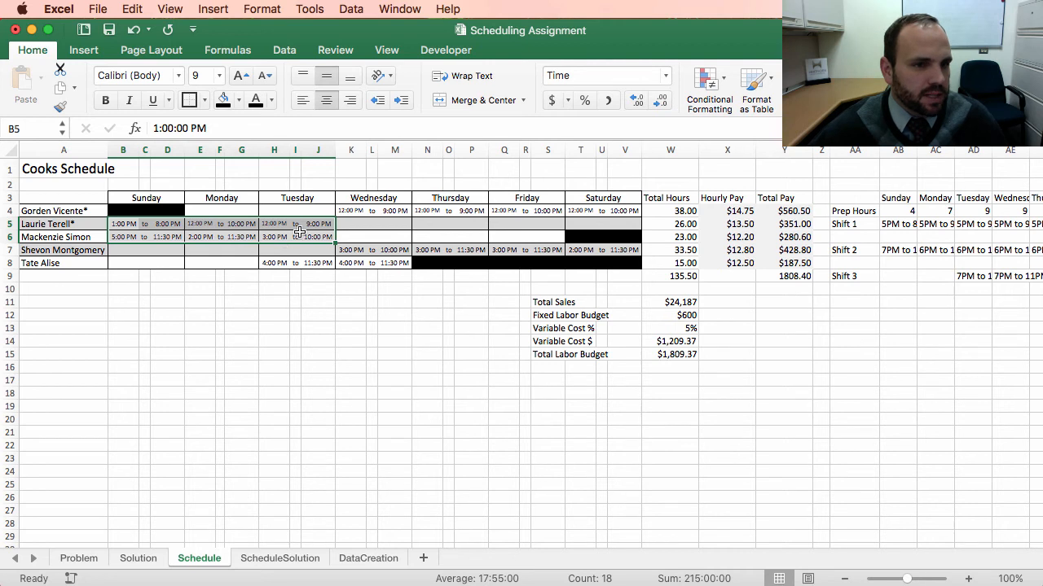
left_click_drag(314, 224, 124, 240)
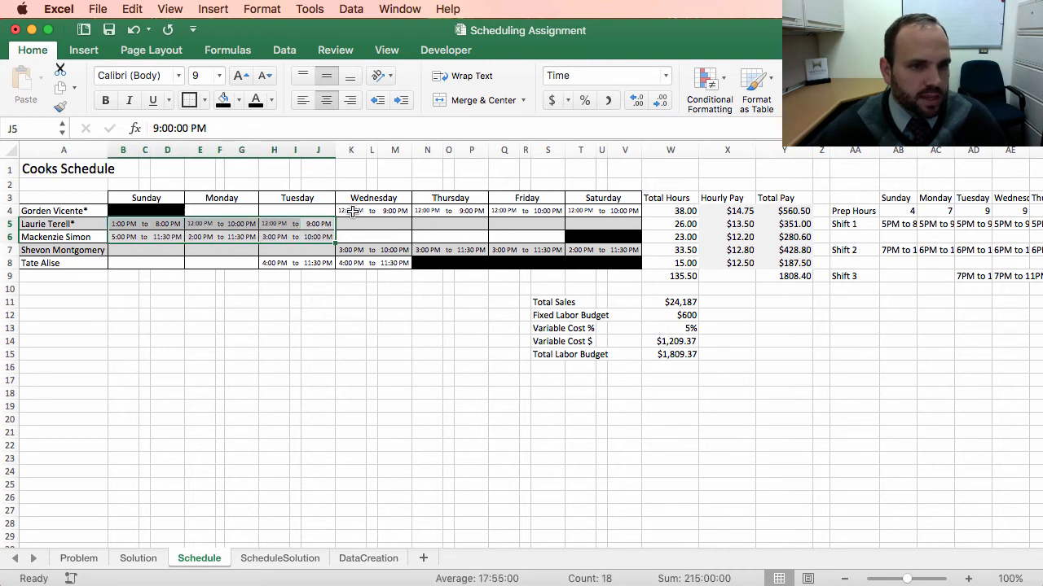
left_click_drag(352, 211, 639, 252)
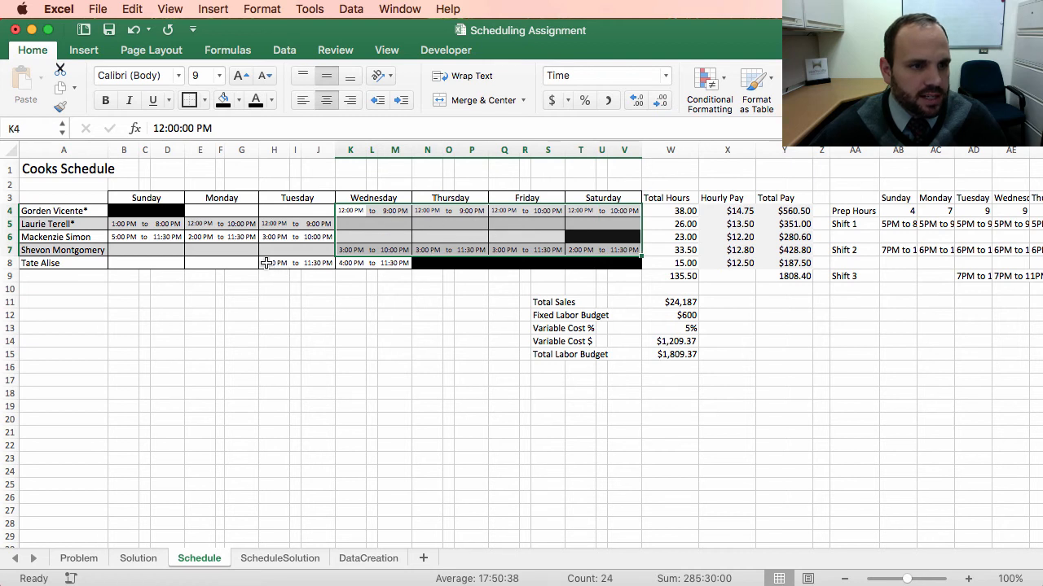
left_click_drag(266, 263, 396, 265)
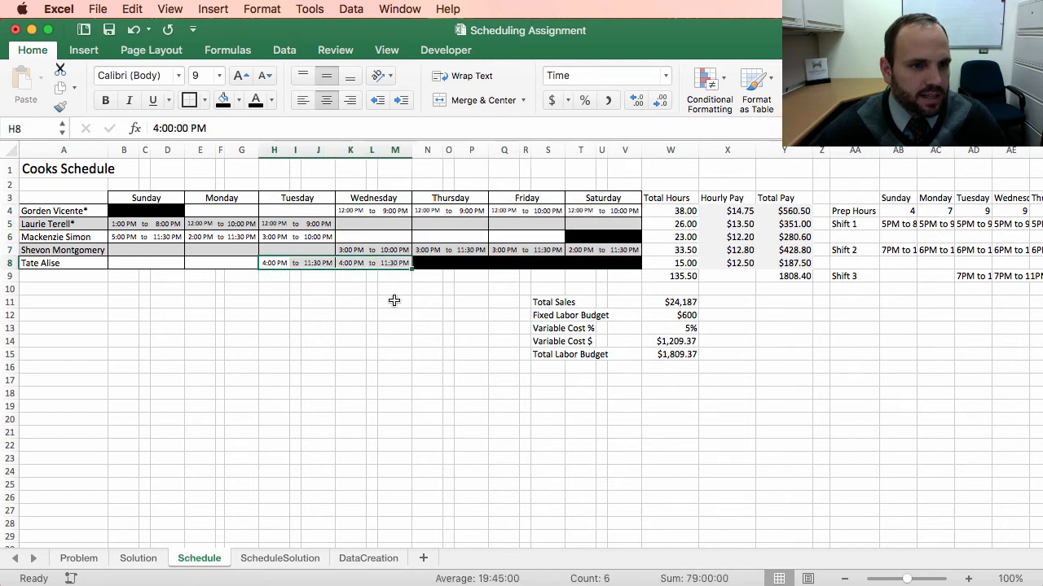
left_click(272, 291)
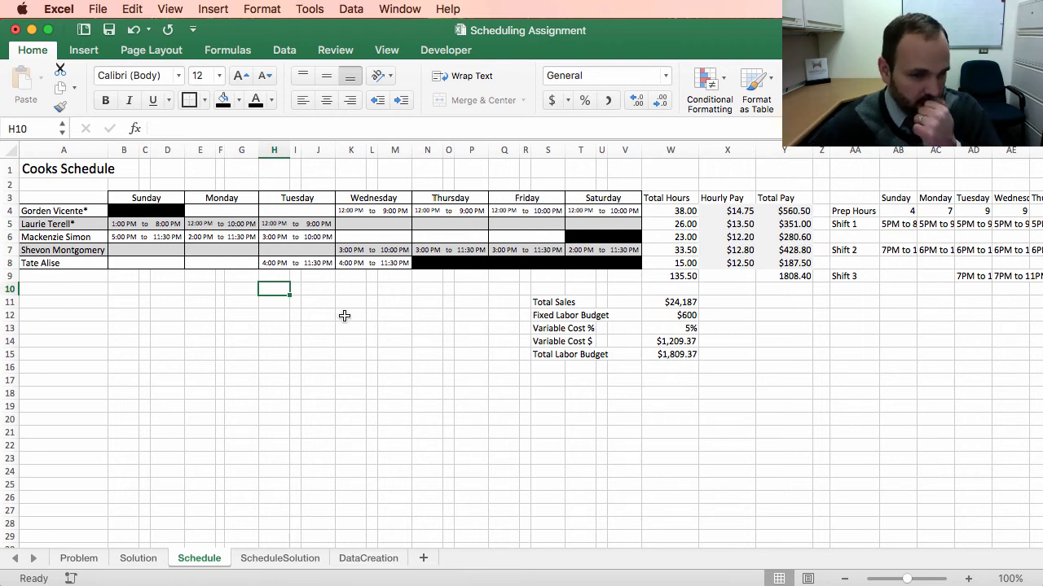
left_click_drag(350, 263, 403, 266)
key("super+c")
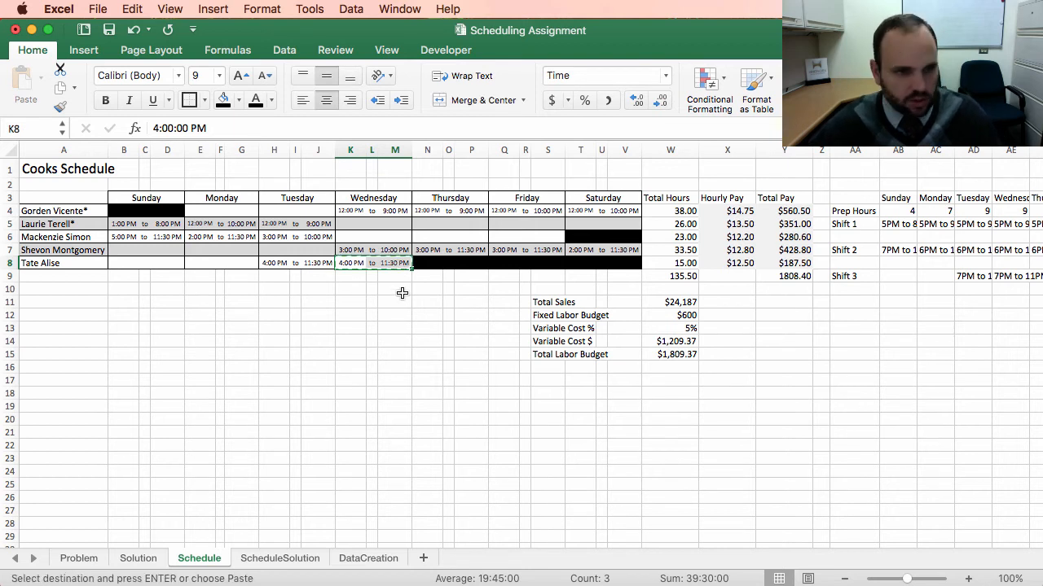
left_click(346, 237)
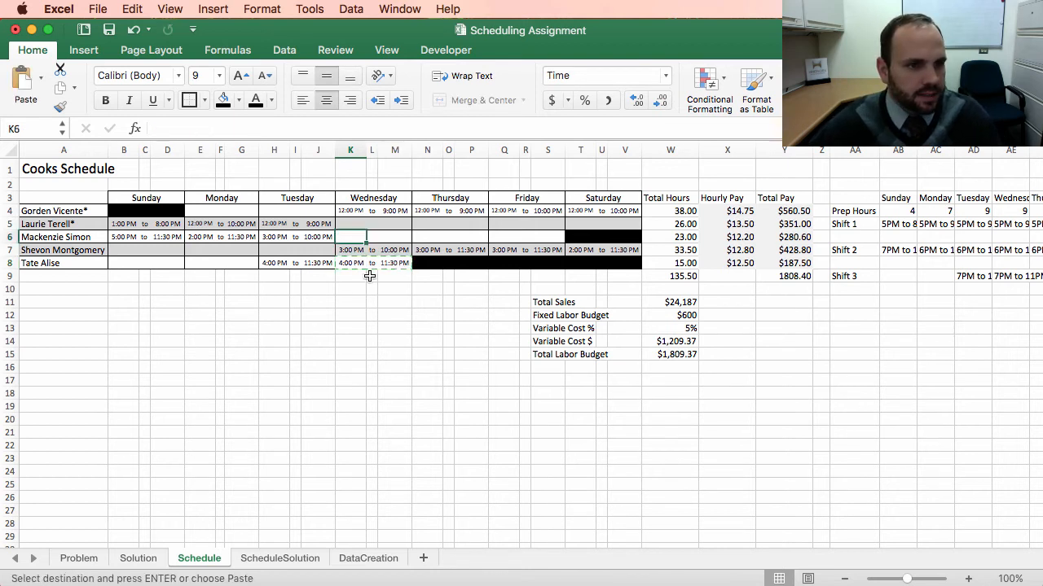
key("super+v")
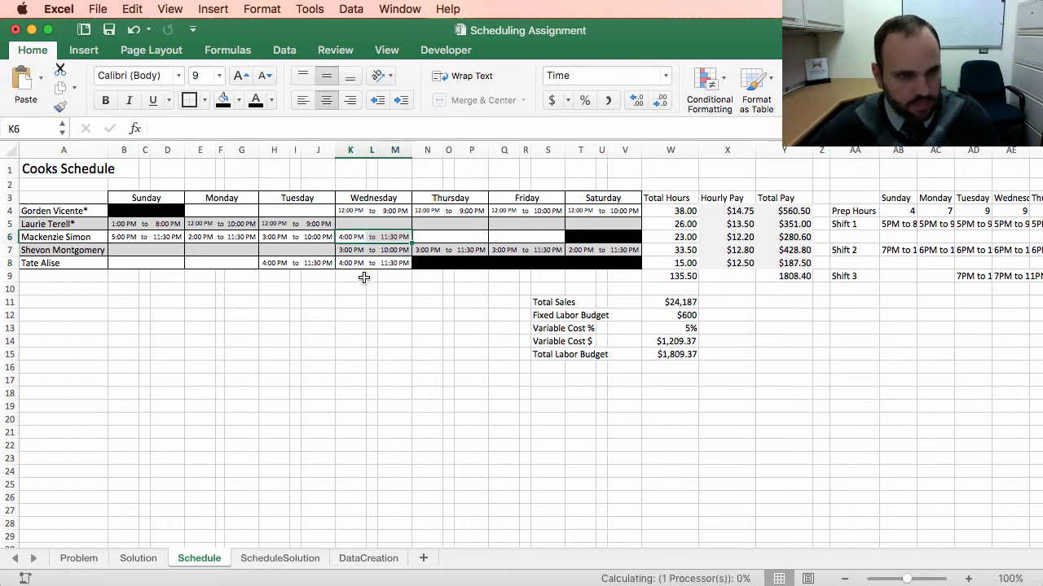
Step: Clear the fifth cook's Wednesday shift times
left_click_drag(352, 263, 386, 262)
right_click(386, 262)
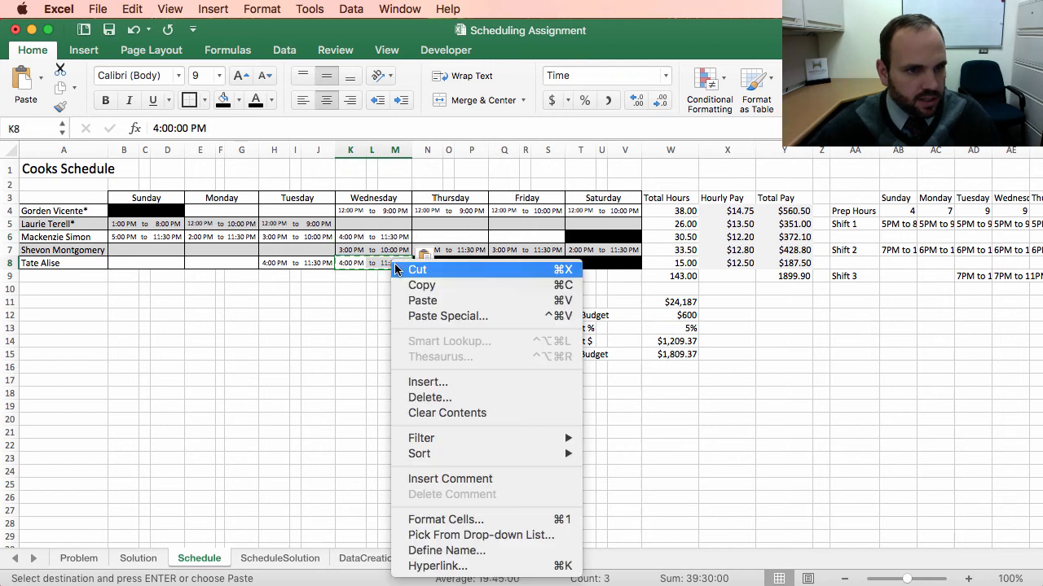
left_click(448, 415)
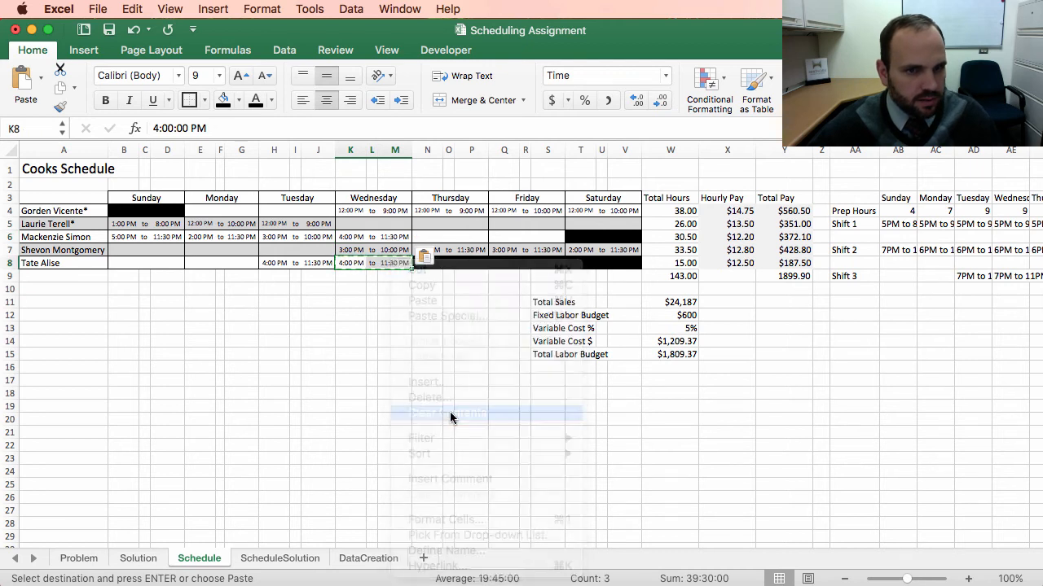
left_click(274, 354)
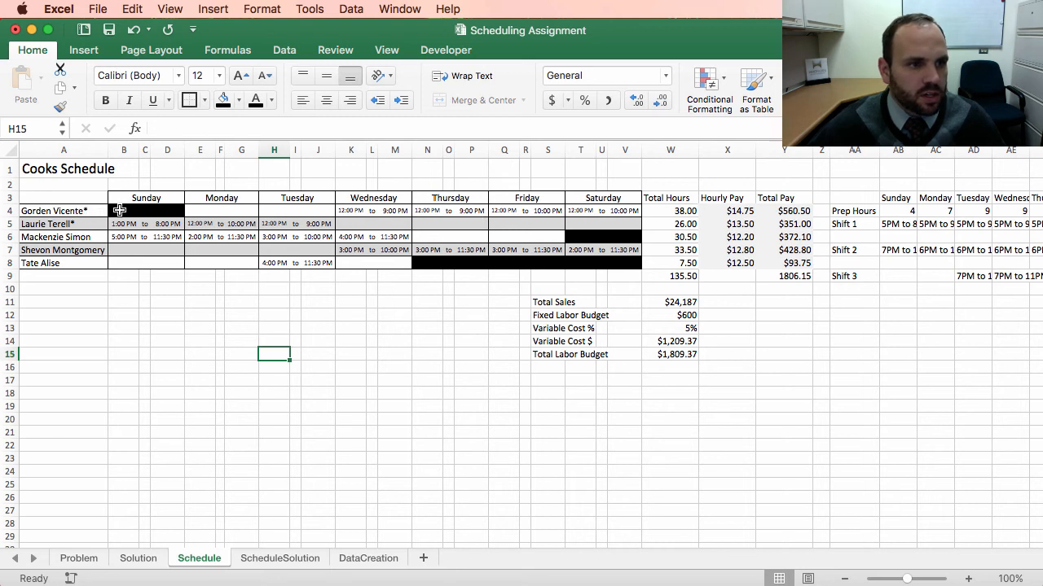
Step: Format the Total Pay column's totals cell as Currency
left_click(691, 225)
left_click(684, 250)
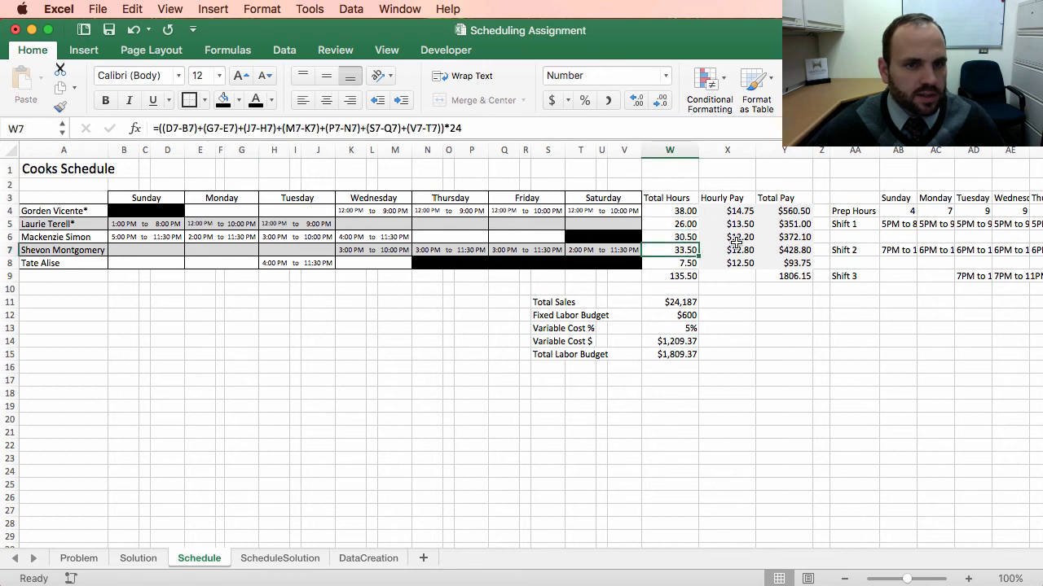
left_click(694, 265)
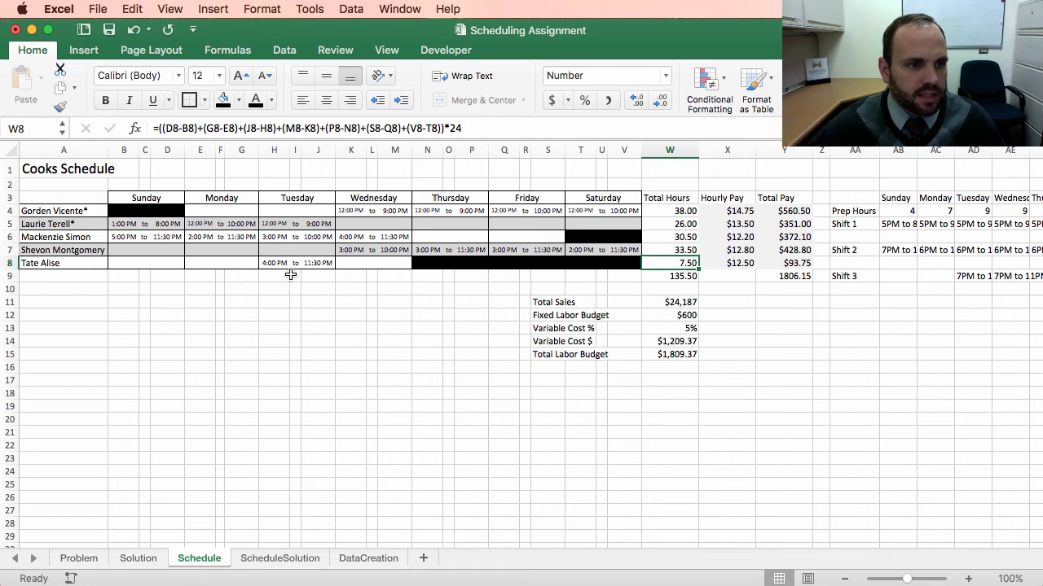
left_click_drag(275, 262, 324, 263)
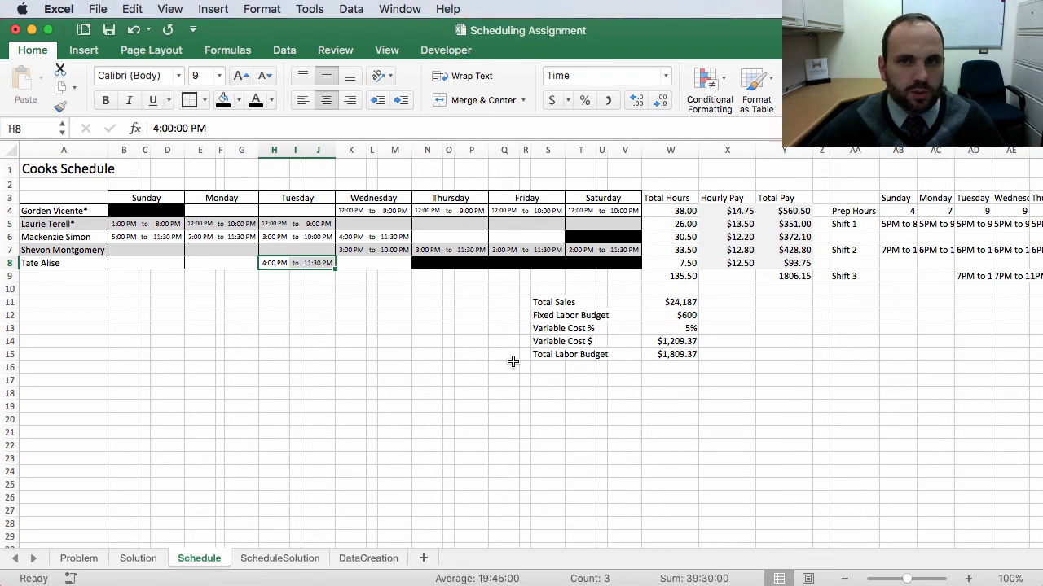
left_click(779, 353)
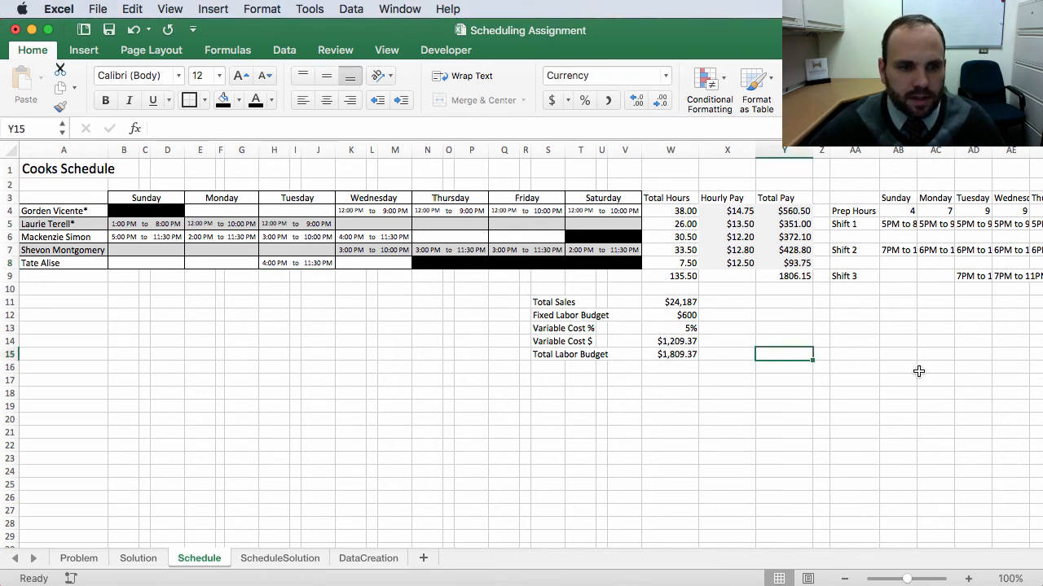
left_click(693, 395)
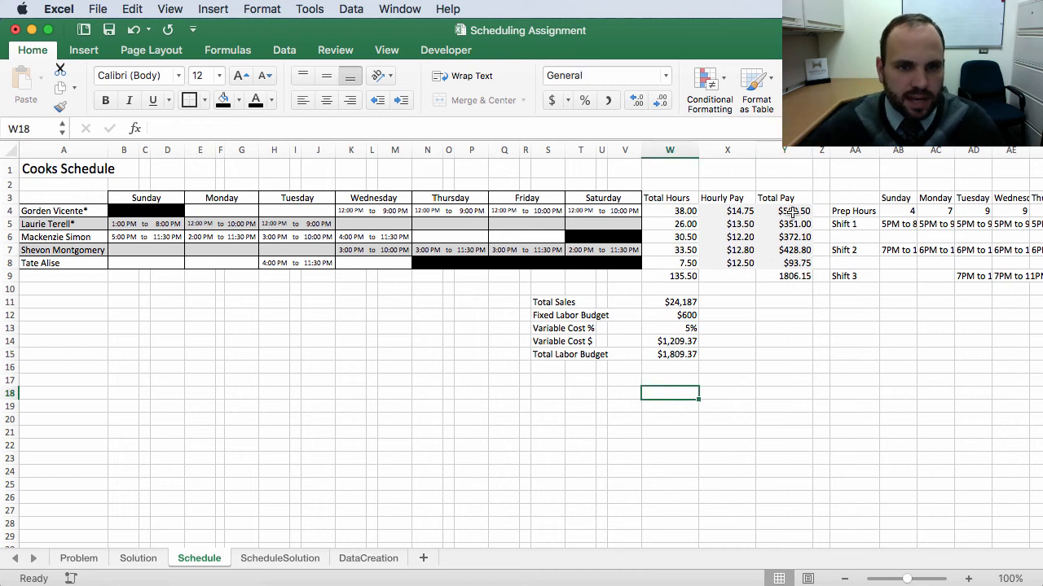
left_click(787, 279)
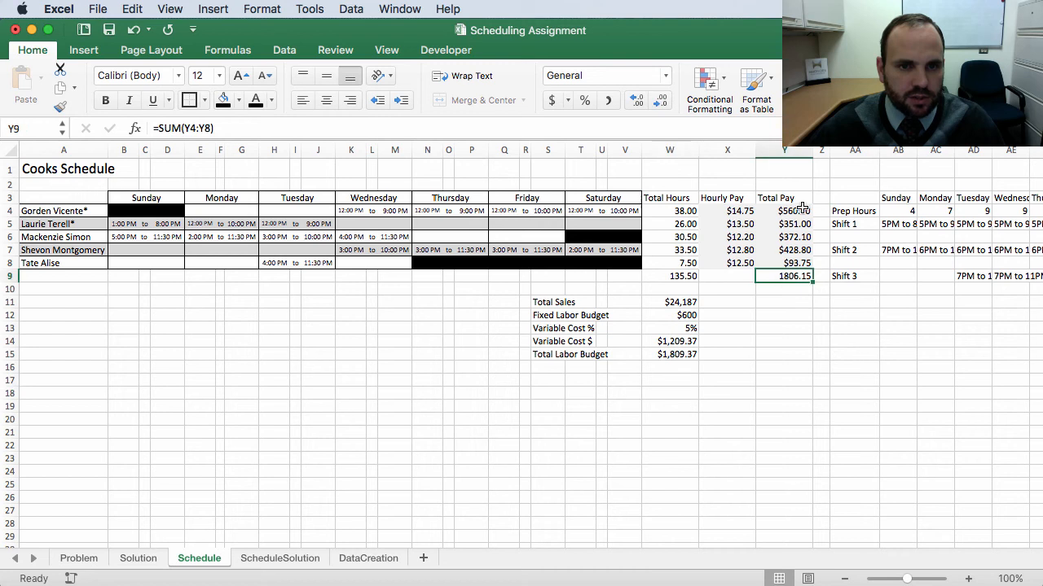
left_click(665, 75)
left_click(627, 160)
left_click(760, 354)
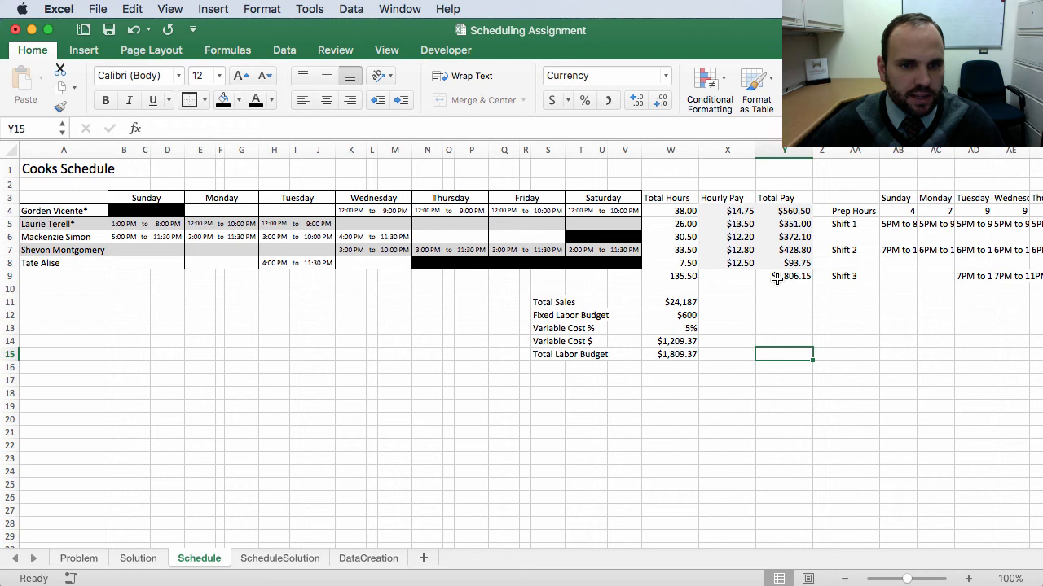
Step: Add a Total Scheduled Labor label below Total Labor Budget in the budget section
left_click(549, 366)
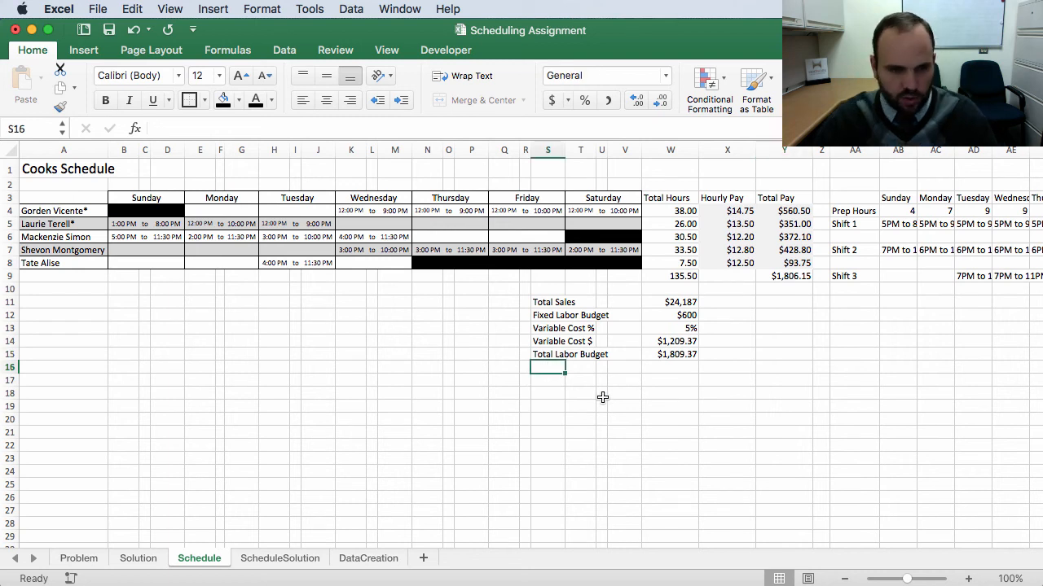
type("Total S")
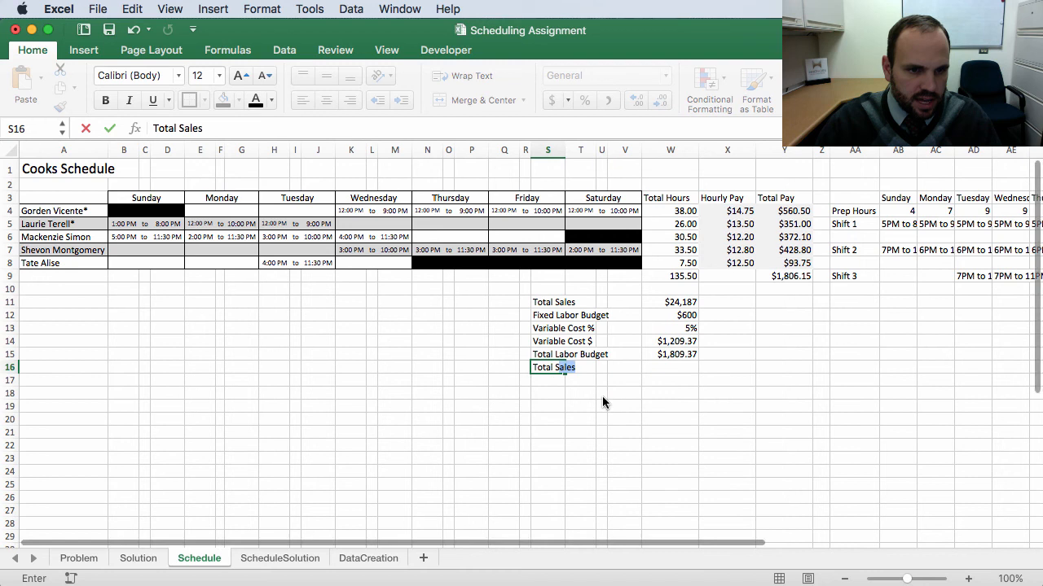
type("chedu")
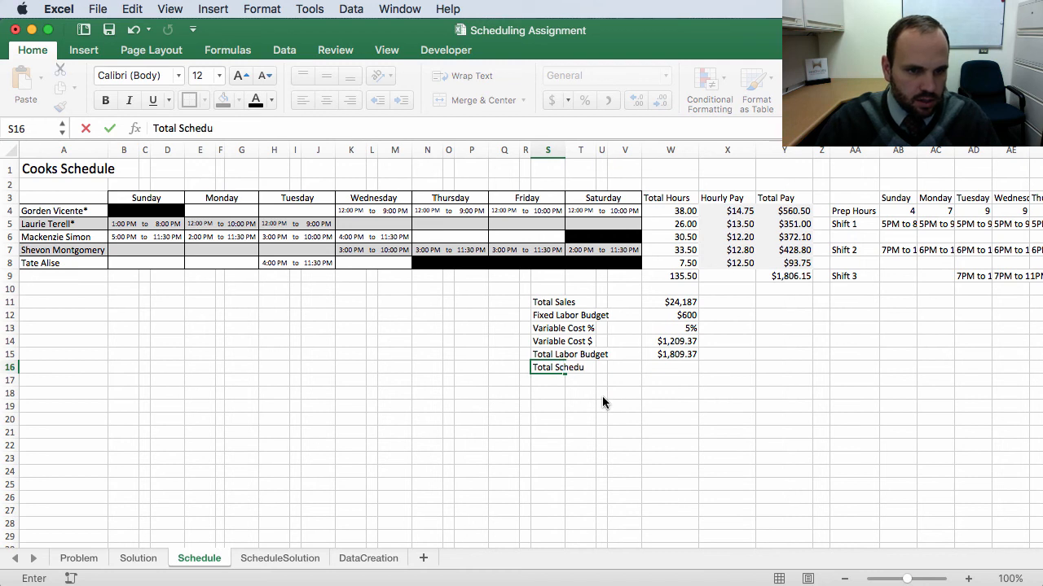
type("led Labor")
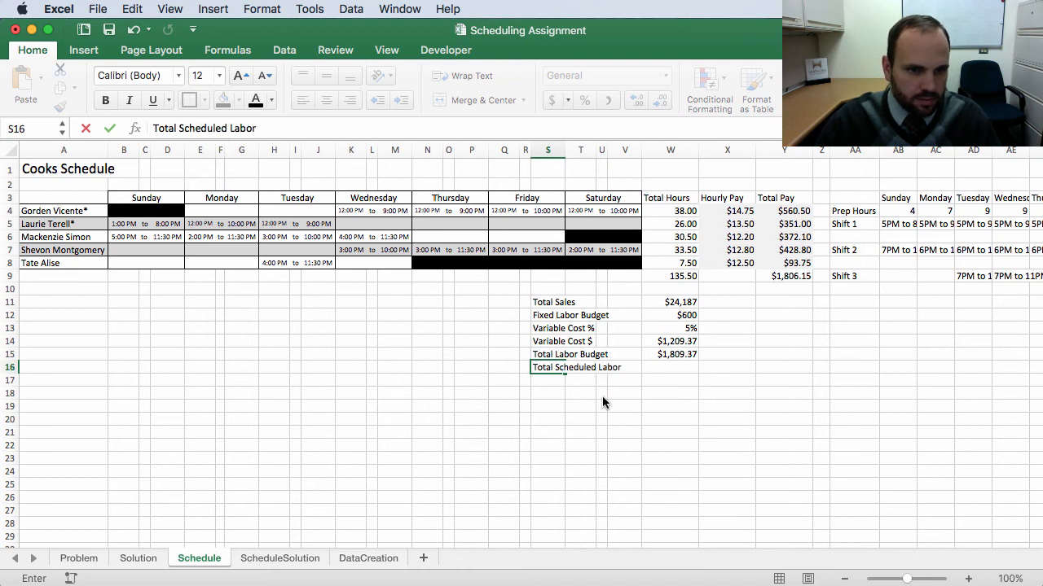
key("Tab")
key("Tab")
Step: Set Total Scheduled Labor's value to a formula referencing the Total Pay totals cell
left_click(680, 368)
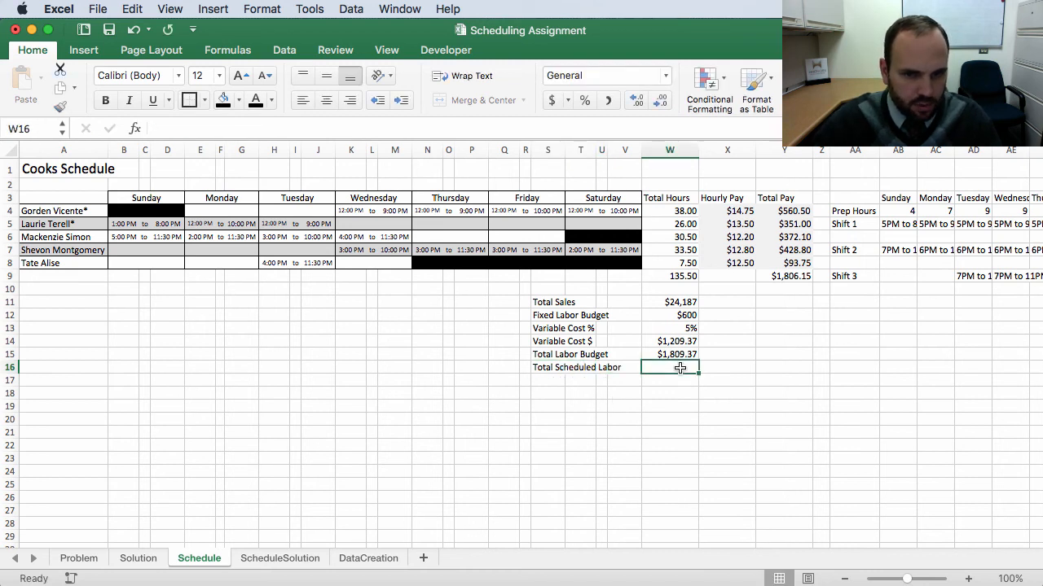
type("=")
left_click(784, 277)
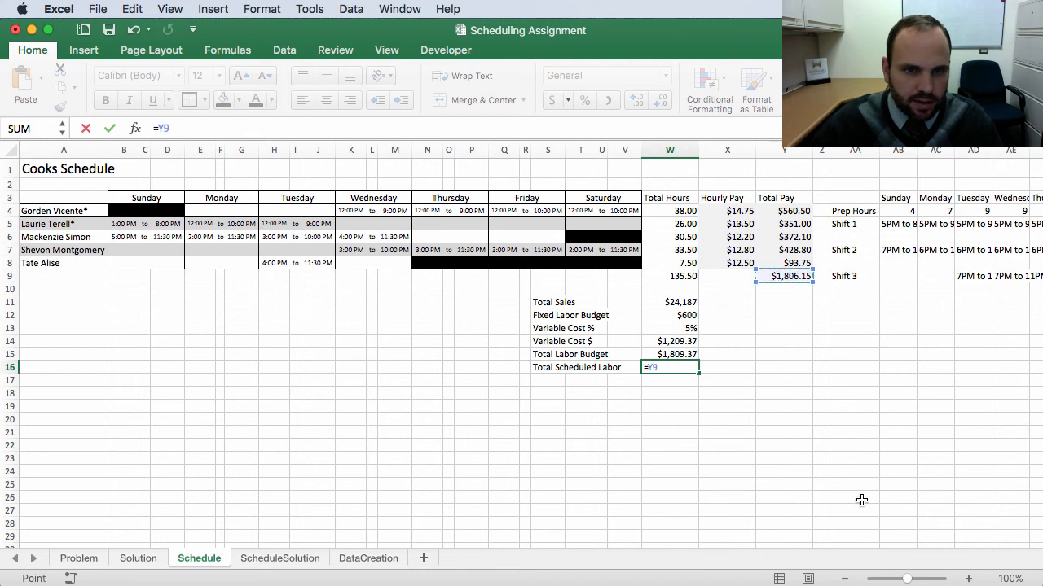
key("Return")
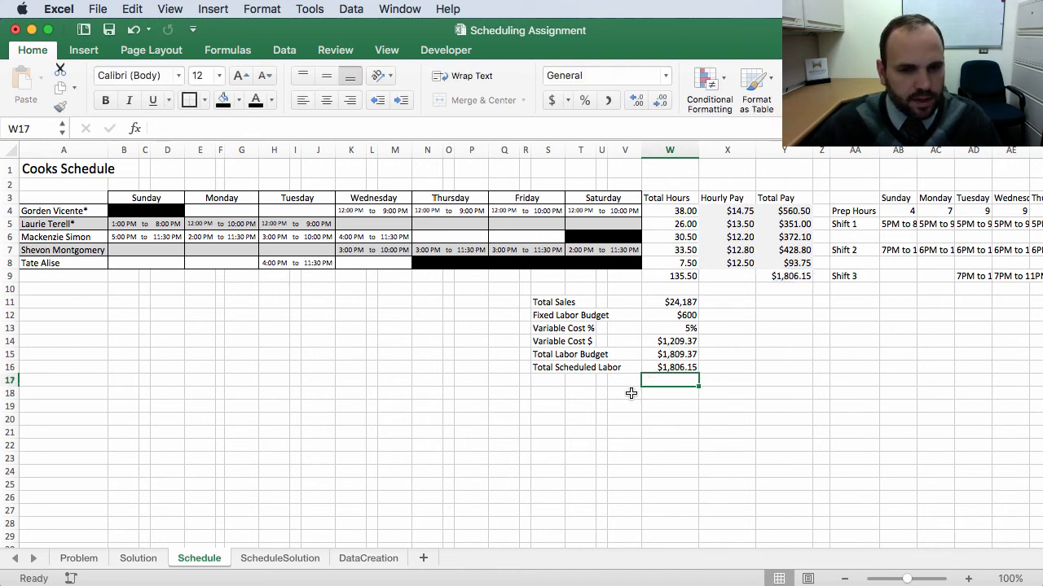
Step: Add a Variance label in the next row of the budget section
left_click(551, 383)
type("Variance")
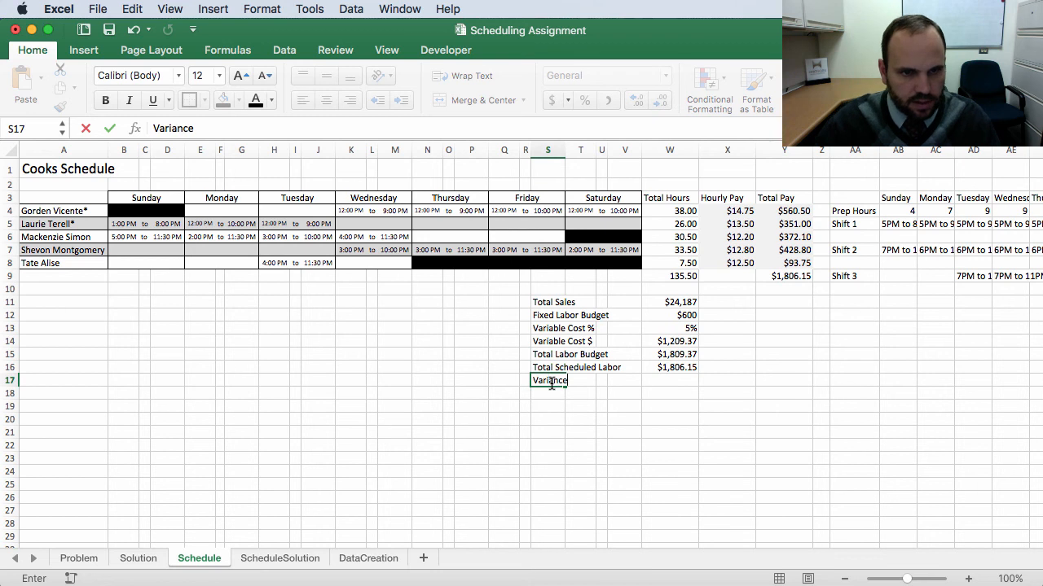
left_click(668, 380)
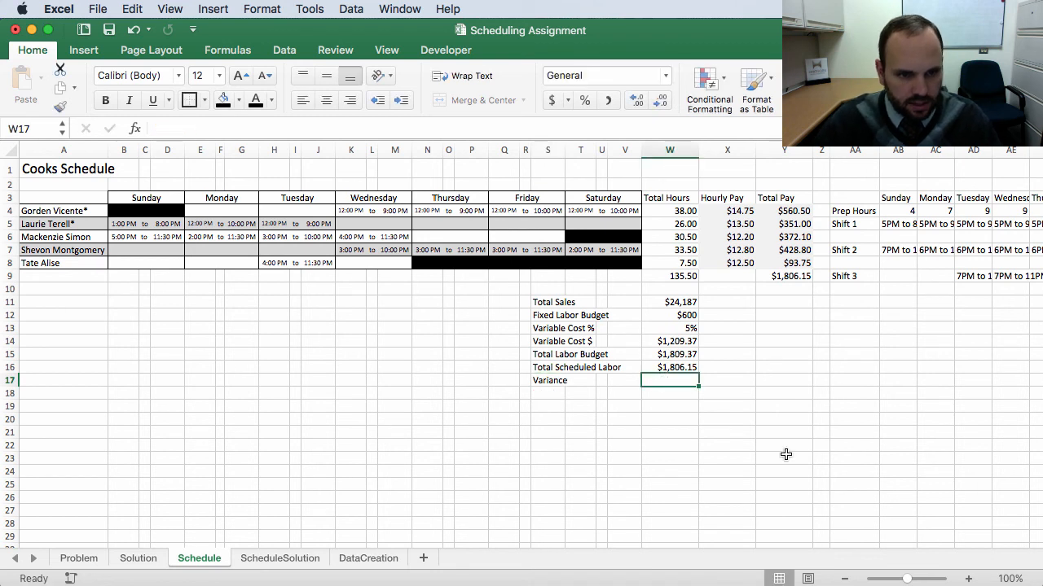
Step: Enter a Variance formula that subtracts Total Labor Budget from Total Scheduled Labor
type("=")
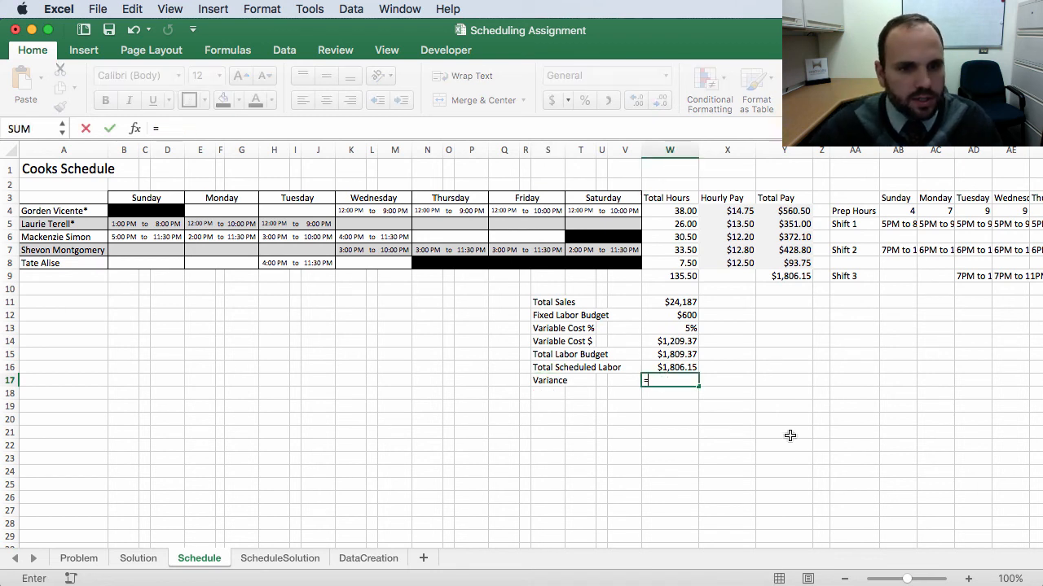
left_click(670, 367)
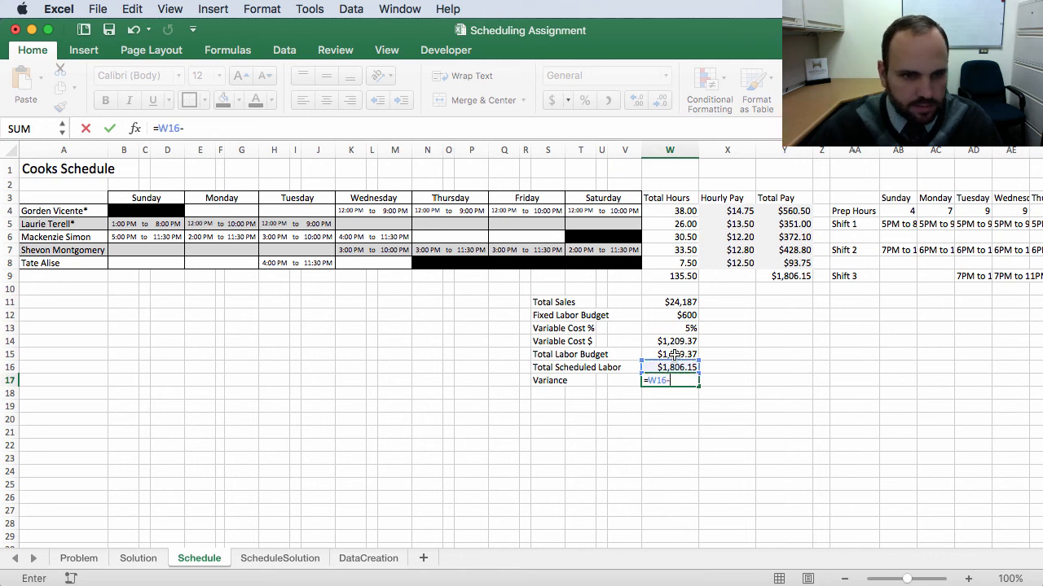
type("-")
left_click(675, 355)
key("Return")
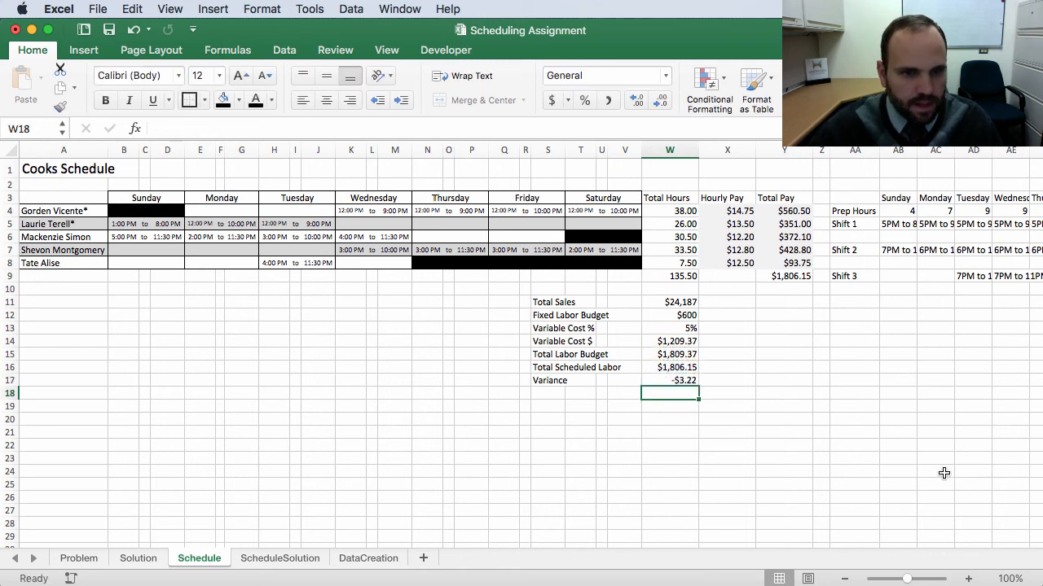
Step: Examine the budget section's formulas and the shift times entered across the cooks' schedule rows
left_click(651, 371)
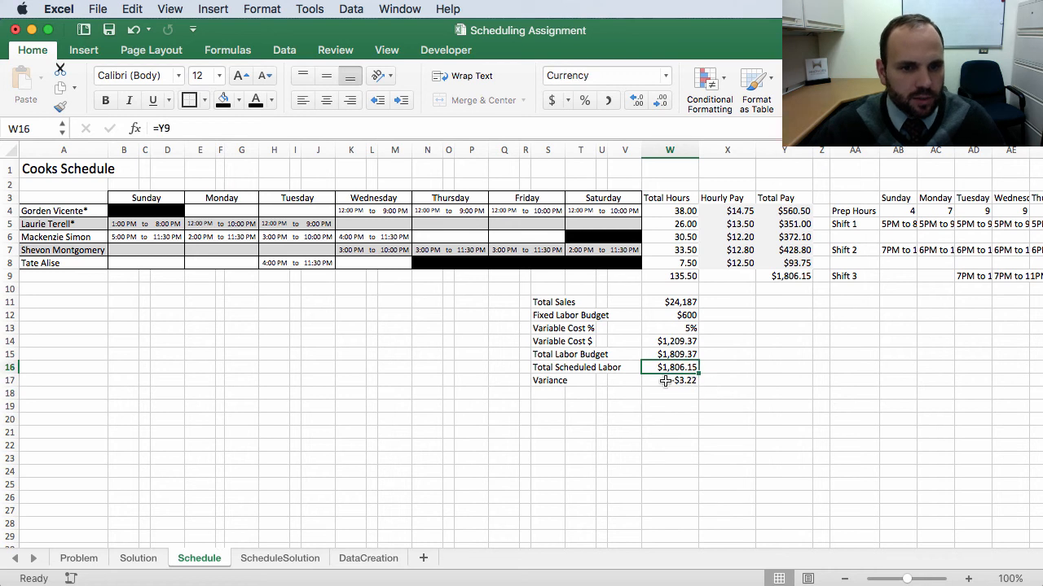
left_click(666, 381)
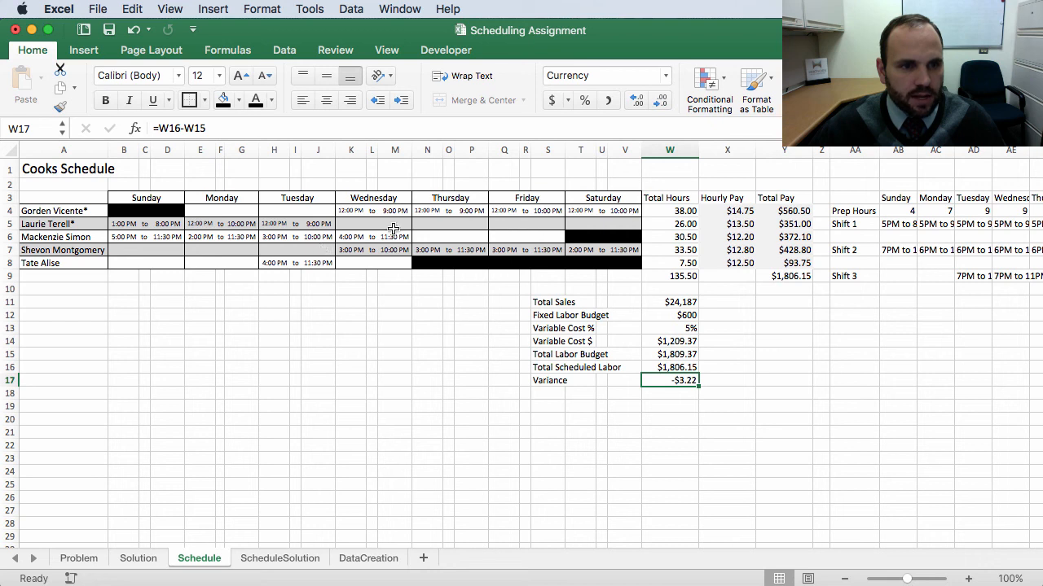
left_click_drag(356, 212, 505, 211)
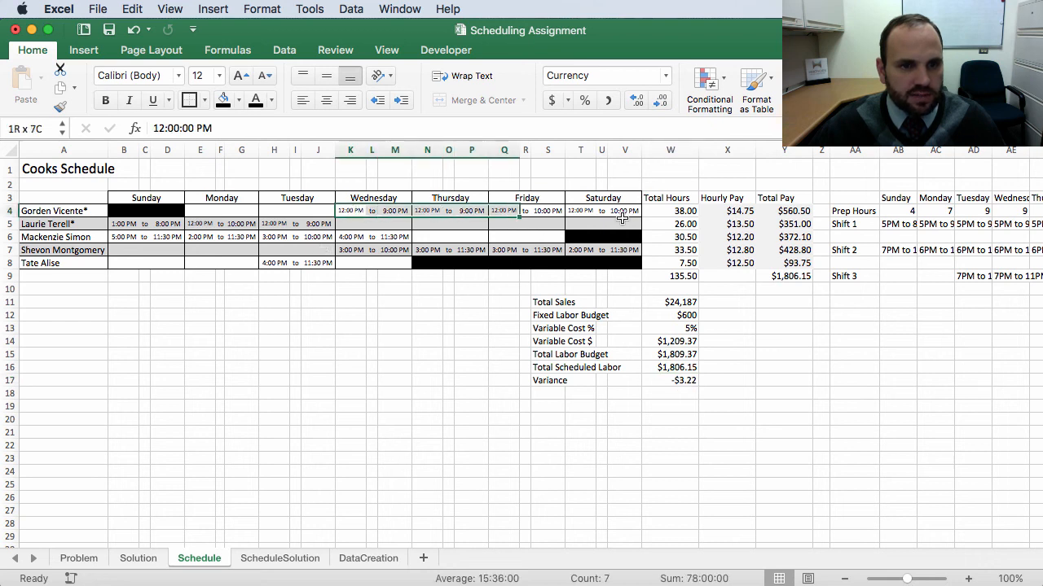
left_click(743, 211)
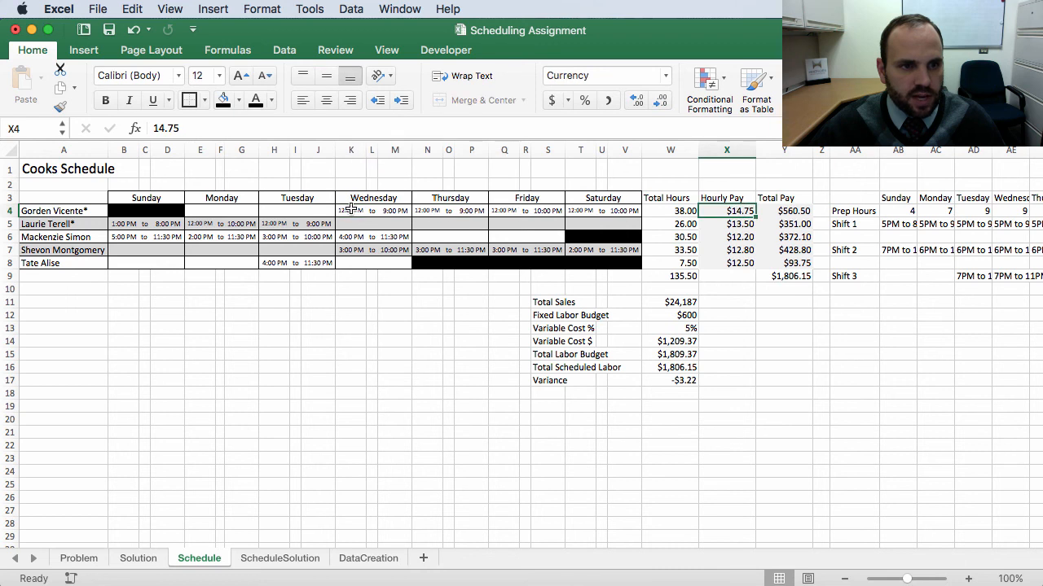
left_click_drag(350, 211, 591, 211)
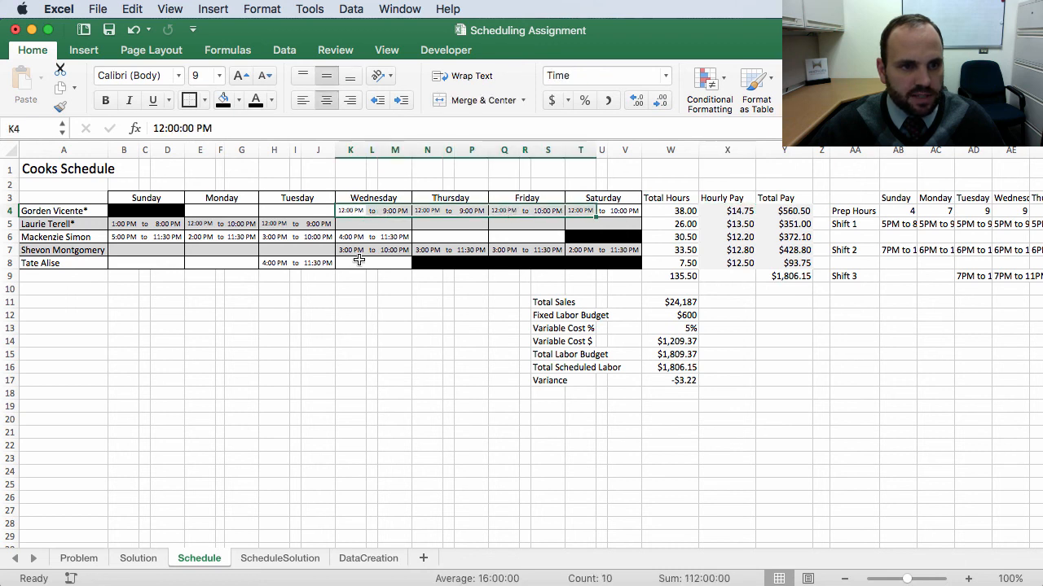
scroll(480, 383, "down", 1)
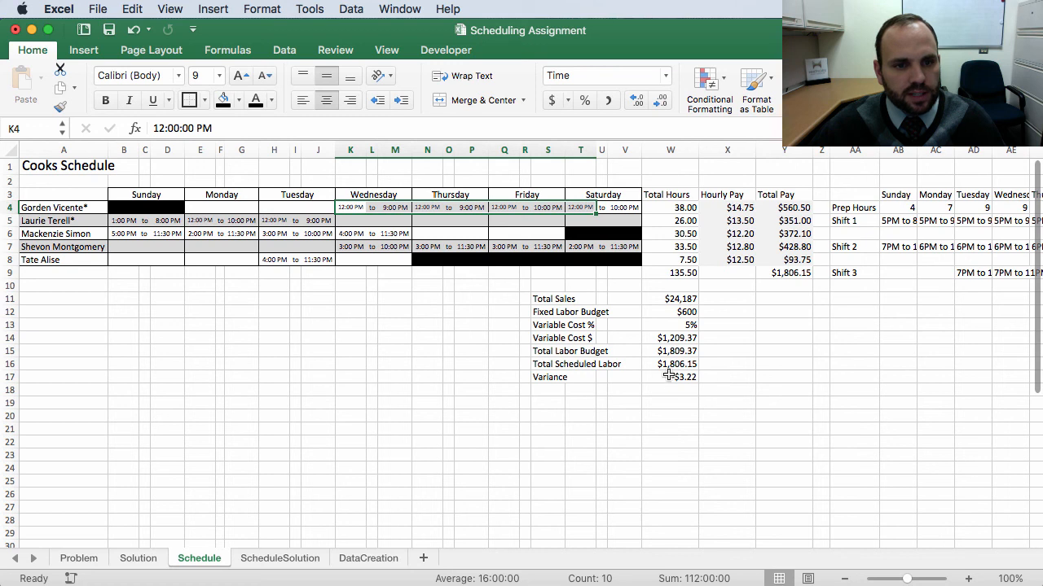
left_click_drag(352, 209, 627, 211)
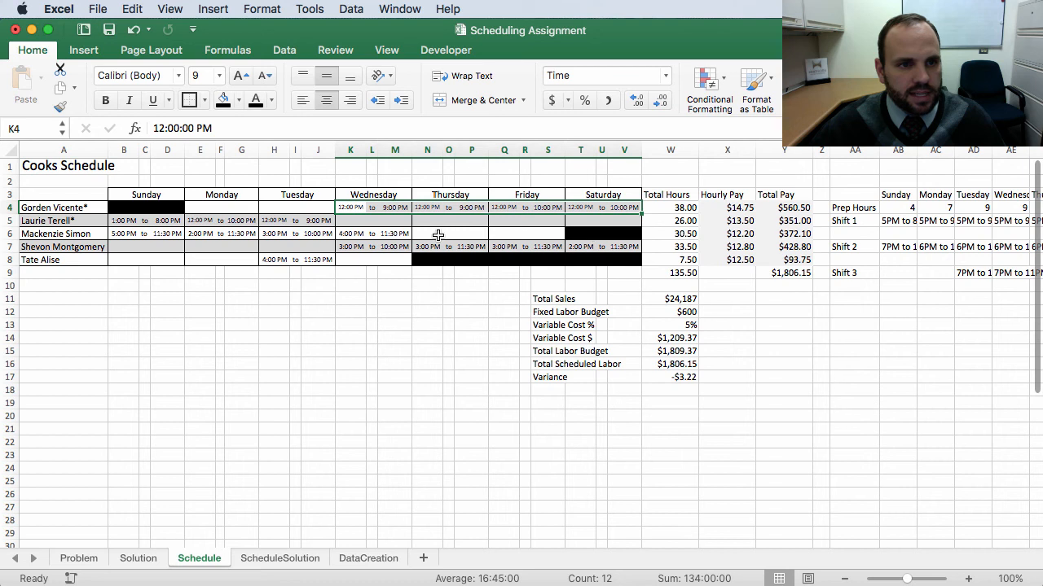
left_click(349, 298)
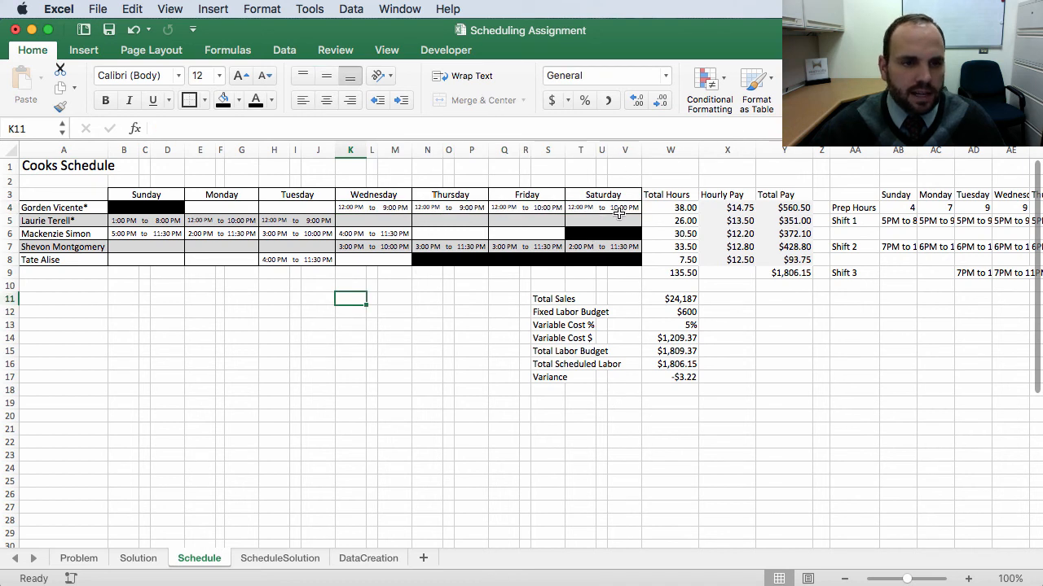
left_click_drag(631, 204, 358, 216)
left_click(350, 247)
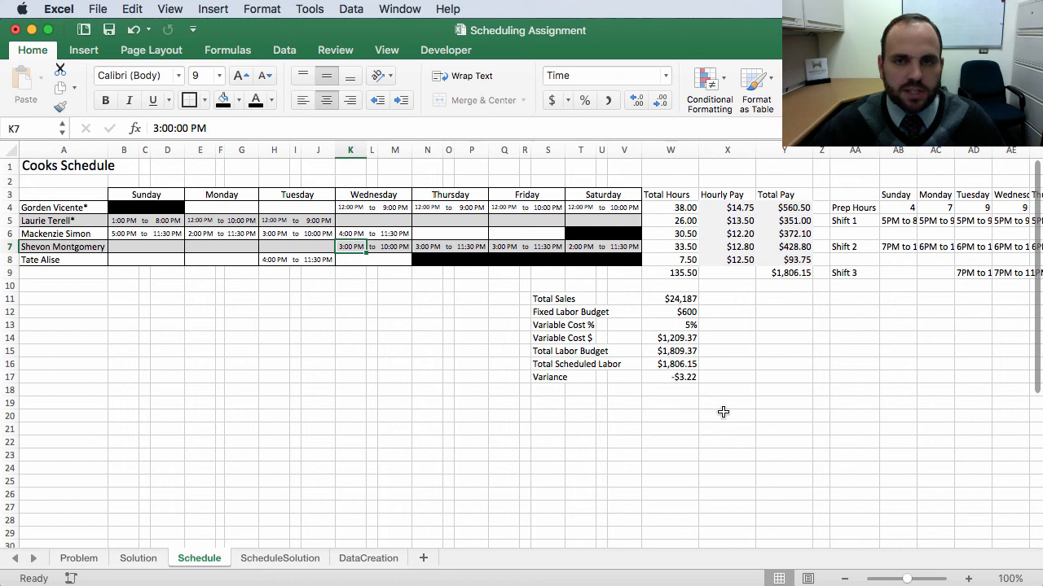
Step: Compare the schedule's budget section against the task list and scheduling guidelines on the Problem sheet
left_click(647, 432)
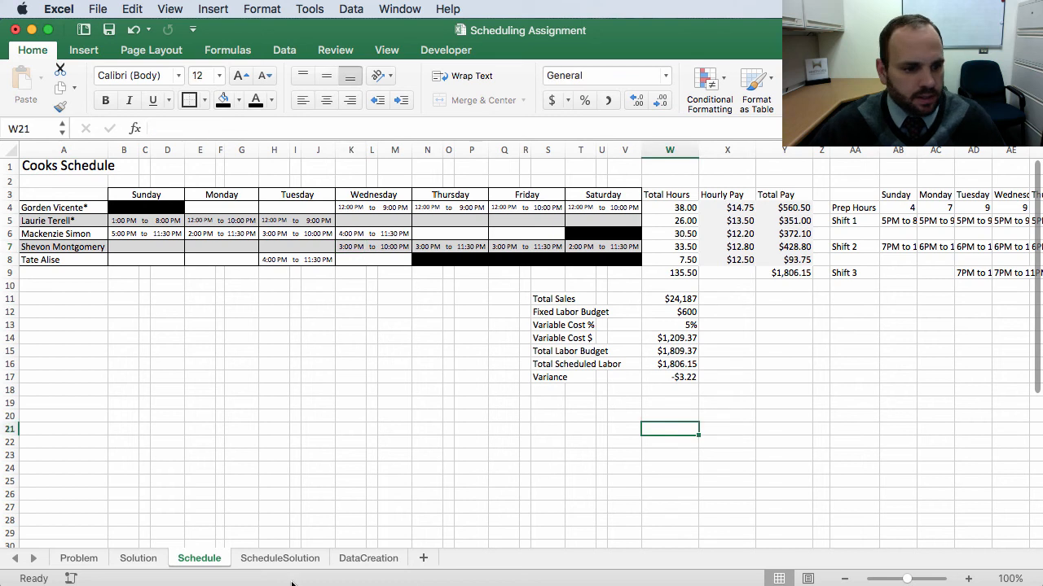
left_click(74, 561)
scroll(155, 336, "up", 20)
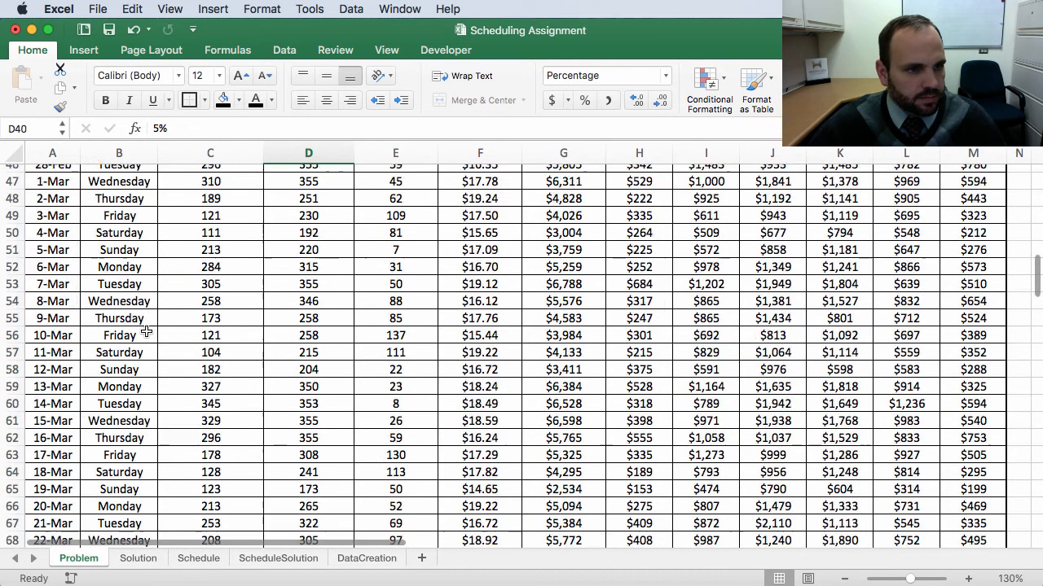
scroll(155, 337, "down", 10)
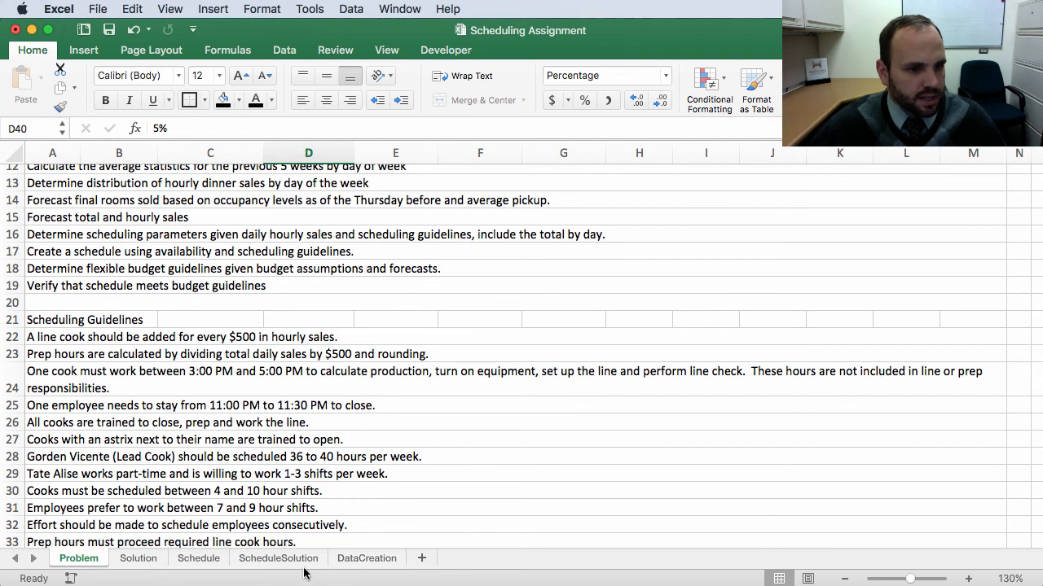
left_click(193, 562)
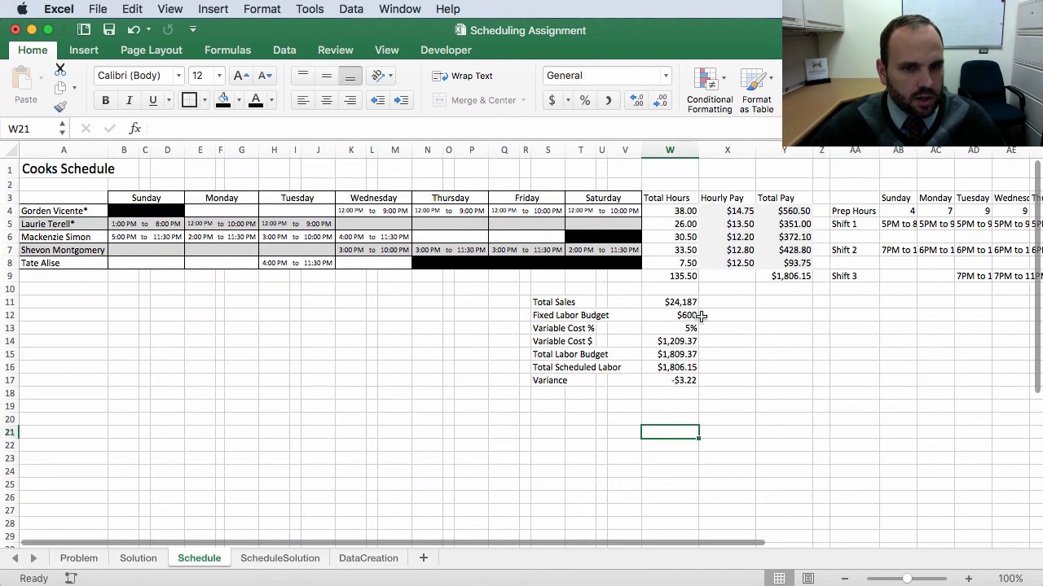
left_click_drag(547, 301, 652, 368)
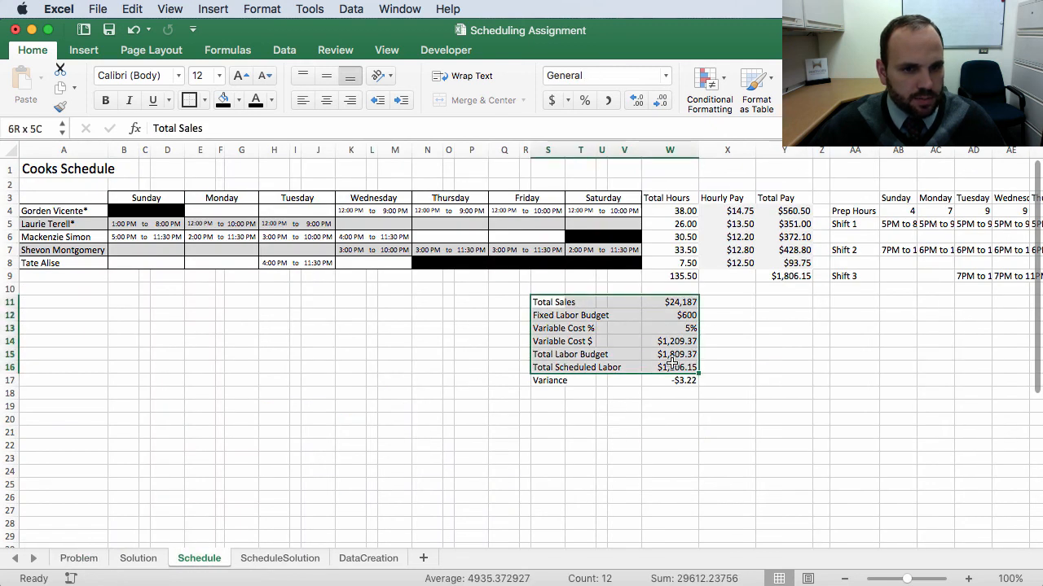
left_click(273, 432)
left_click(79, 558)
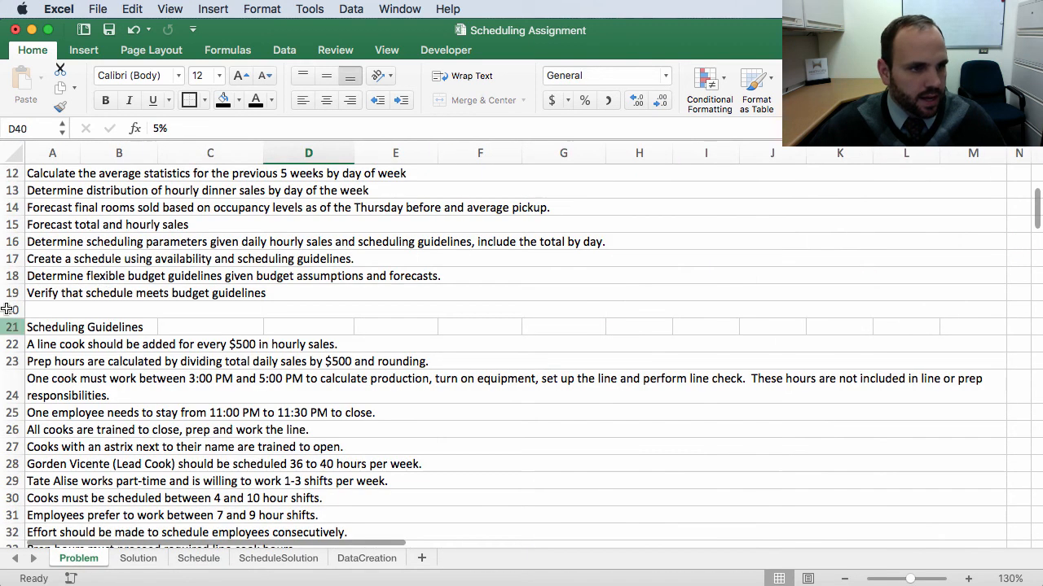
left_click(37, 293)
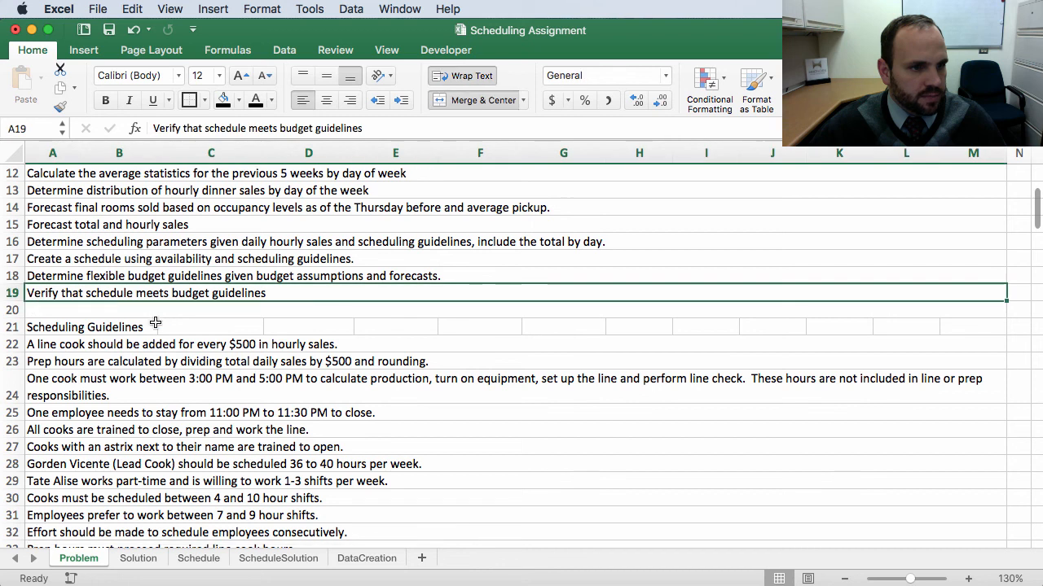
left_click(190, 559)
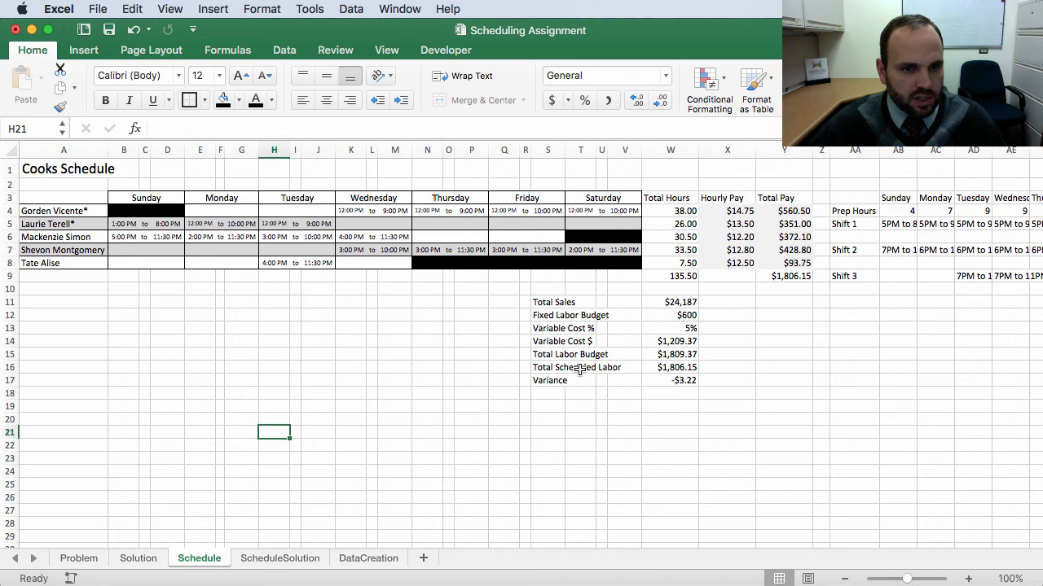
left_click(542, 354)
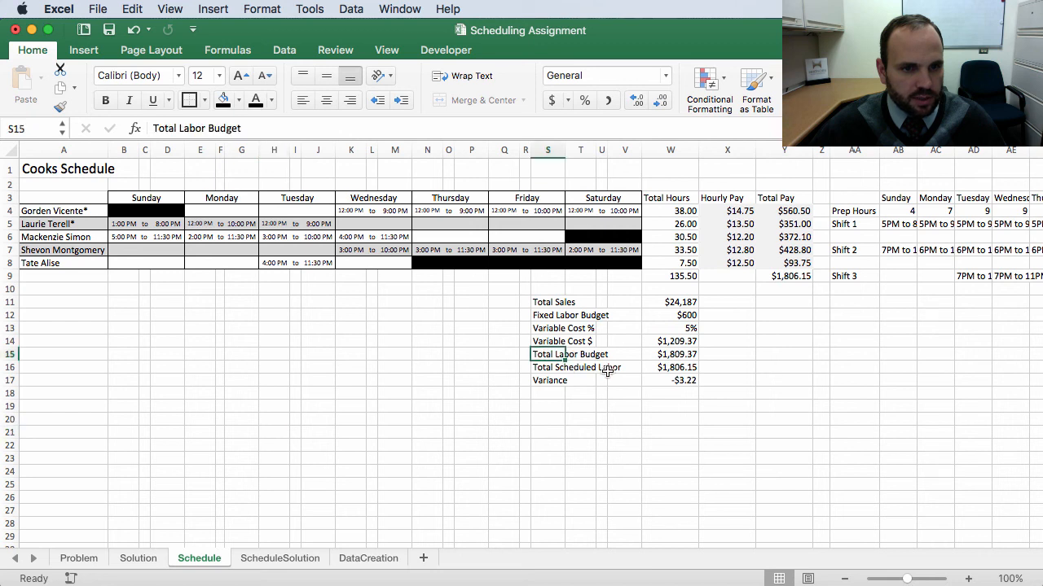
left_click(690, 381)
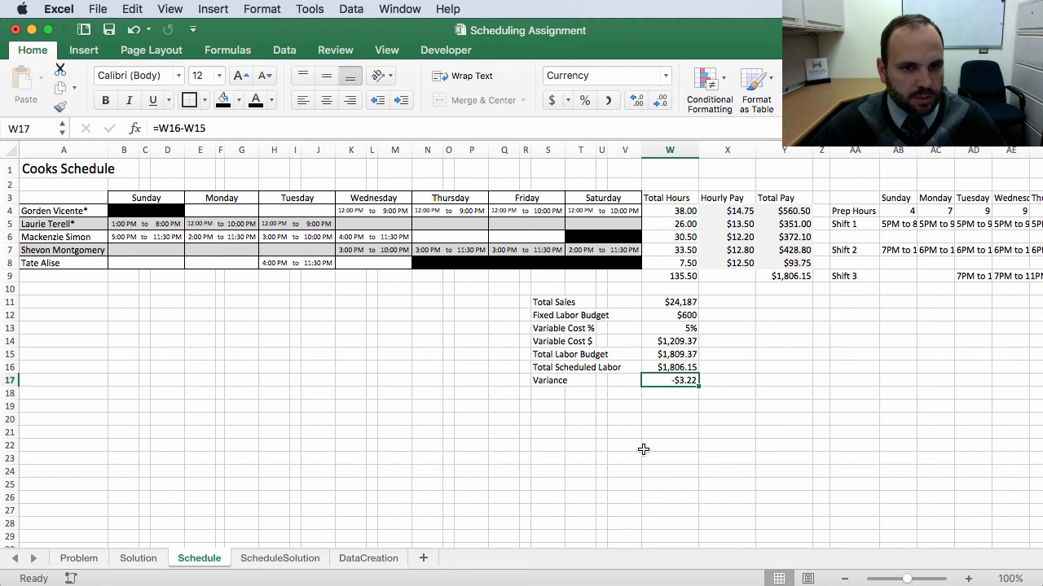
left_click(656, 420)
left_click(79, 557)
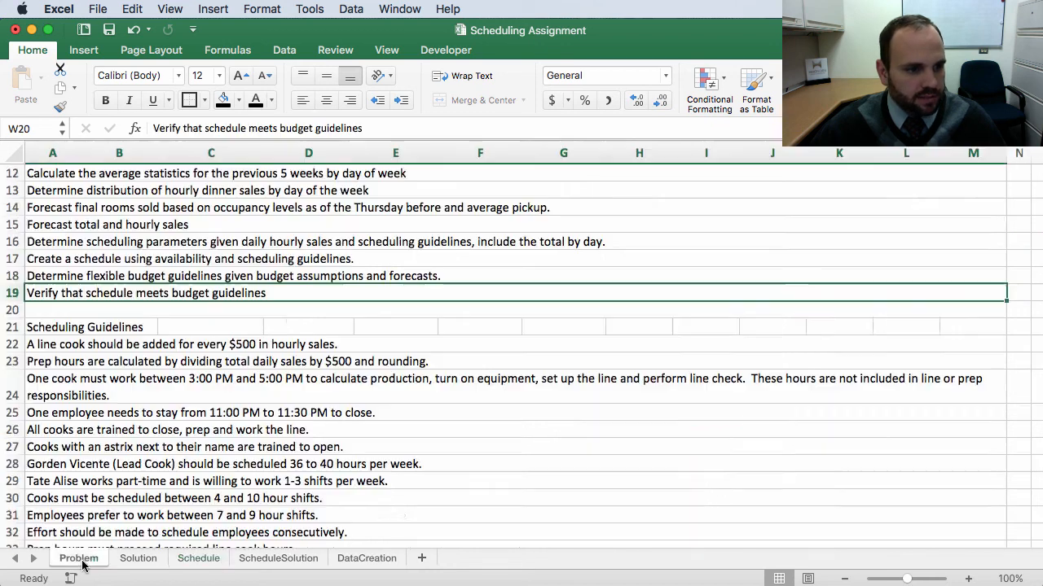